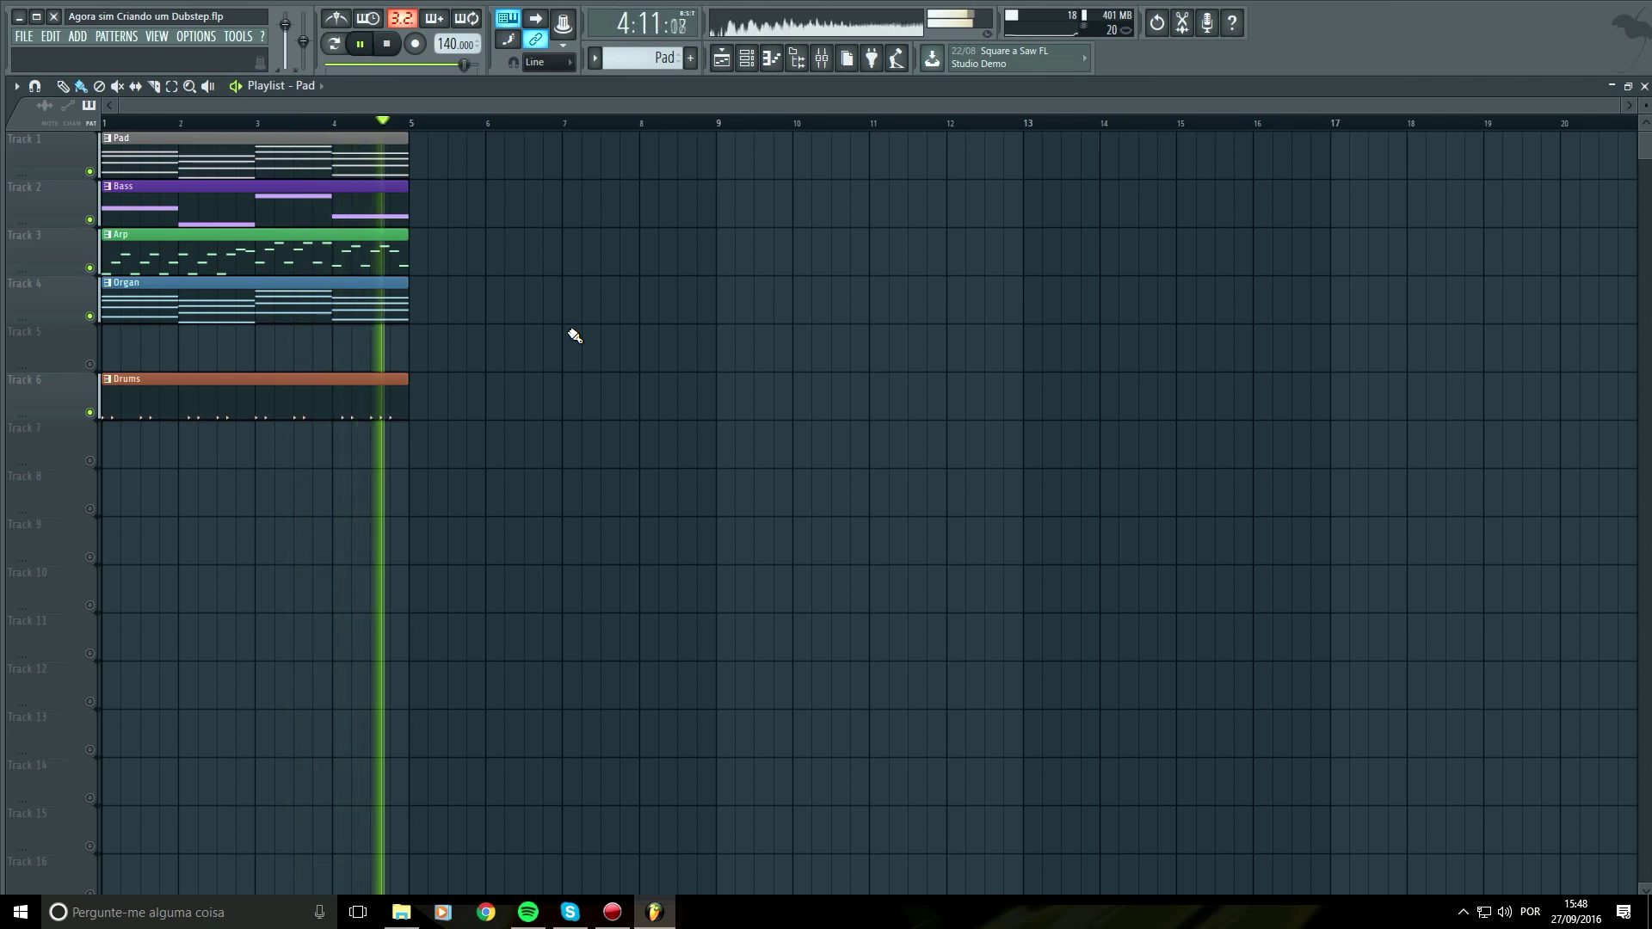
Stop playback, show and enlarge the channel rack, and briefly play the loop before hiding the rack again
{"action": "key", "text": "space"}
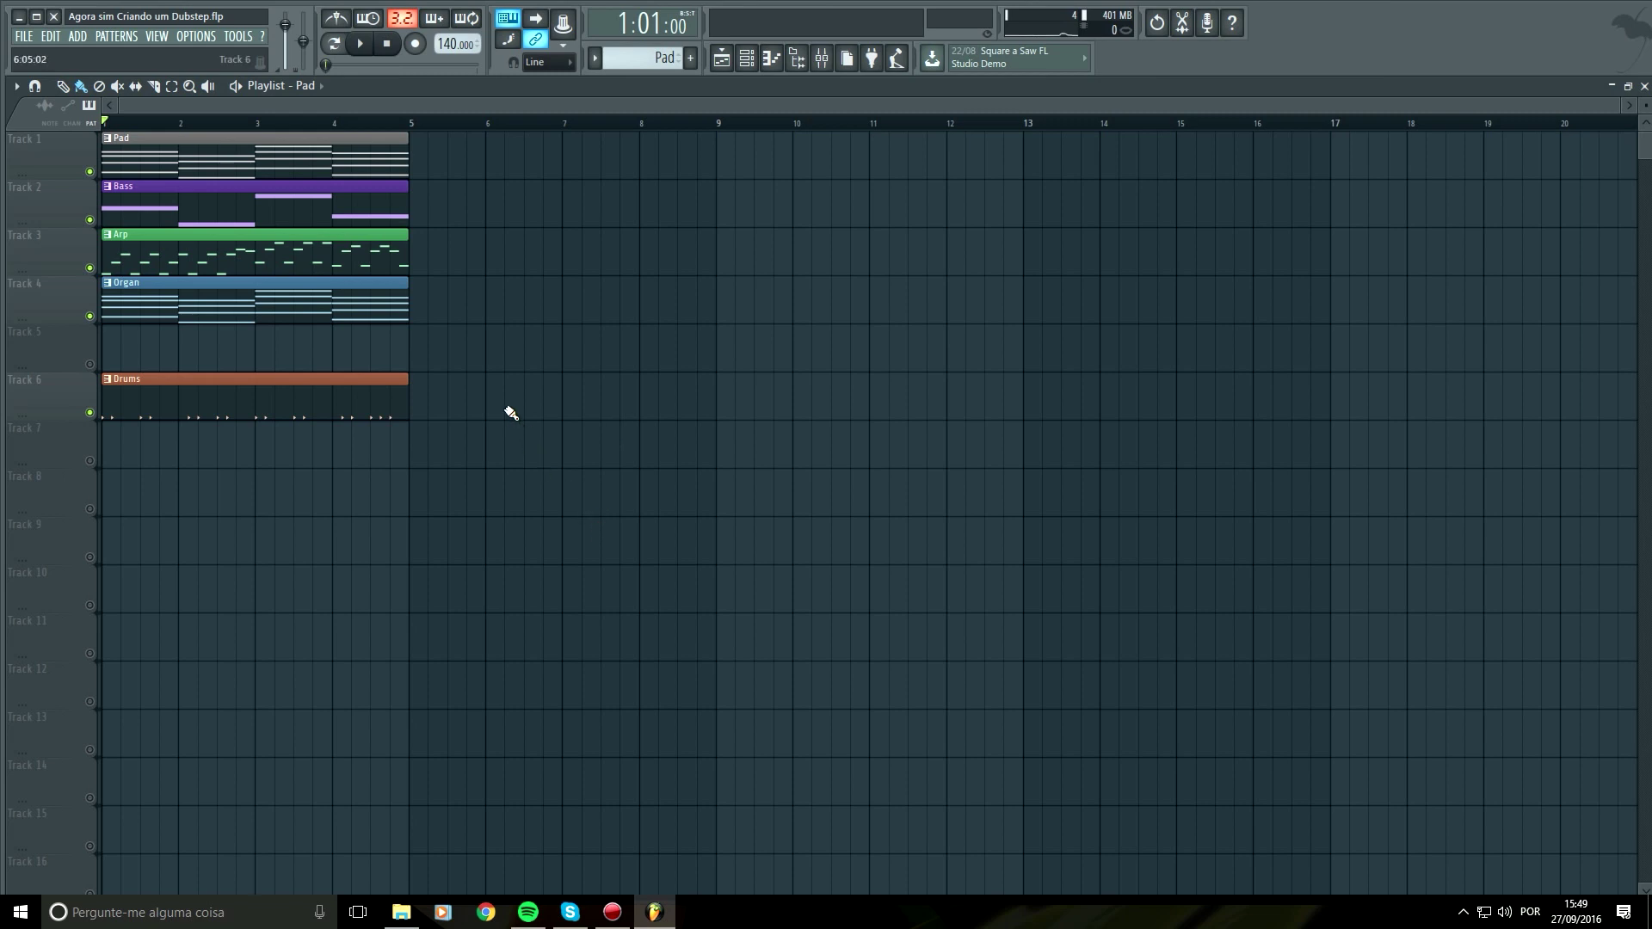
{"action": "left_click", "coordinate": [747, 59]}
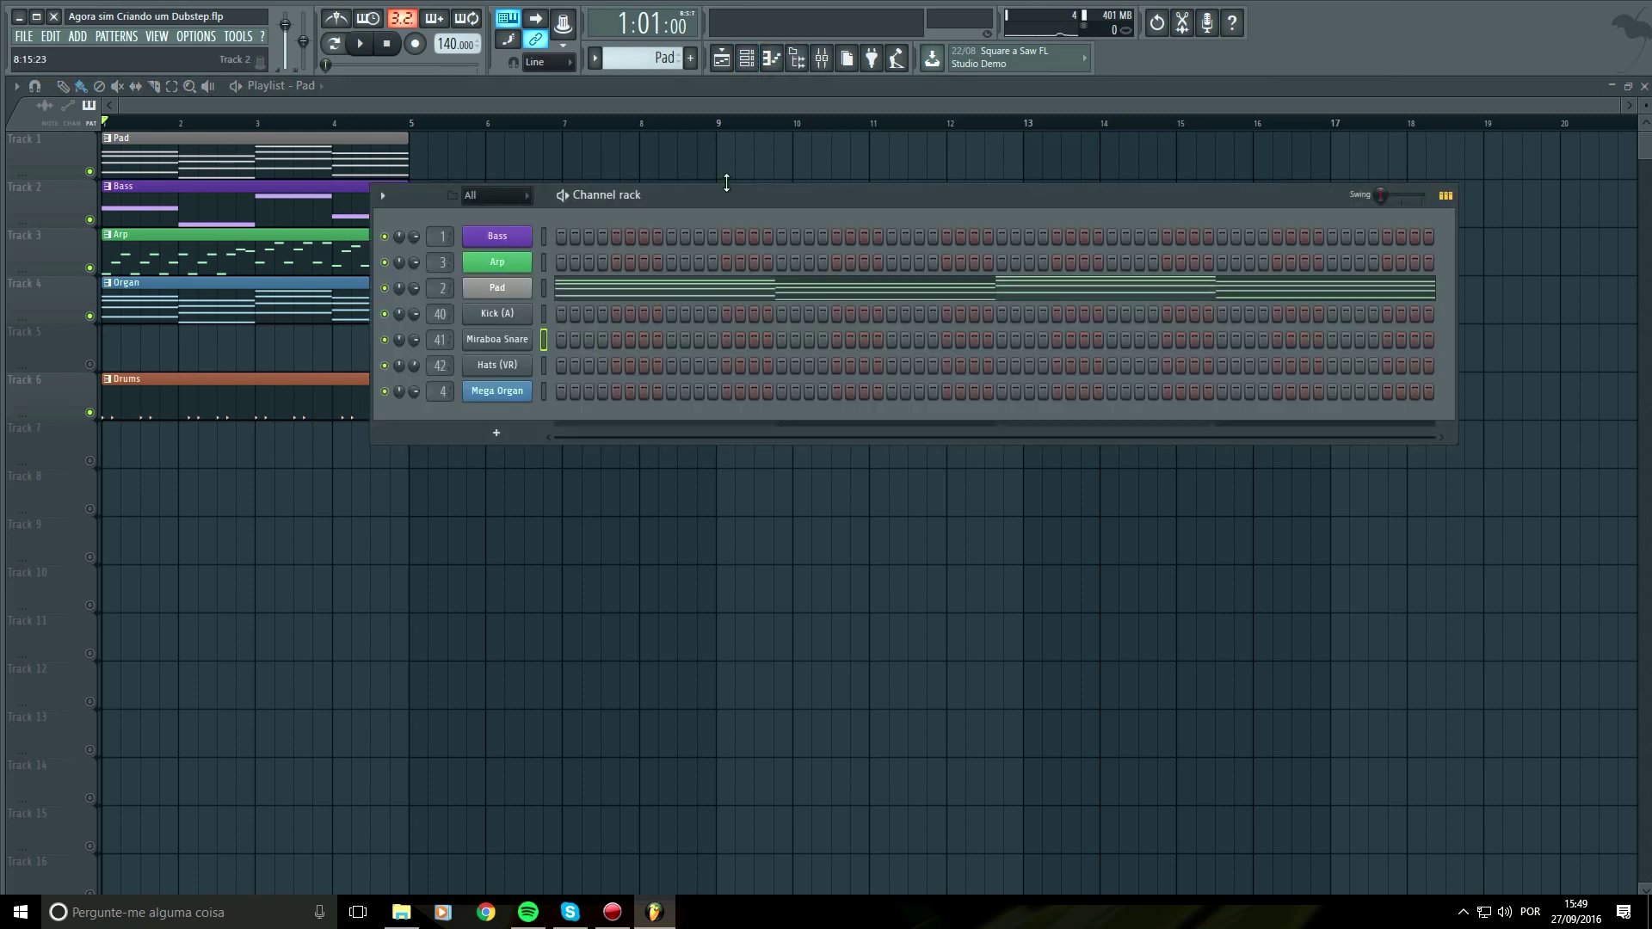
{"action": "left_click_drag", "start_coordinate": [726, 193], "coordinate": [814, 399]}
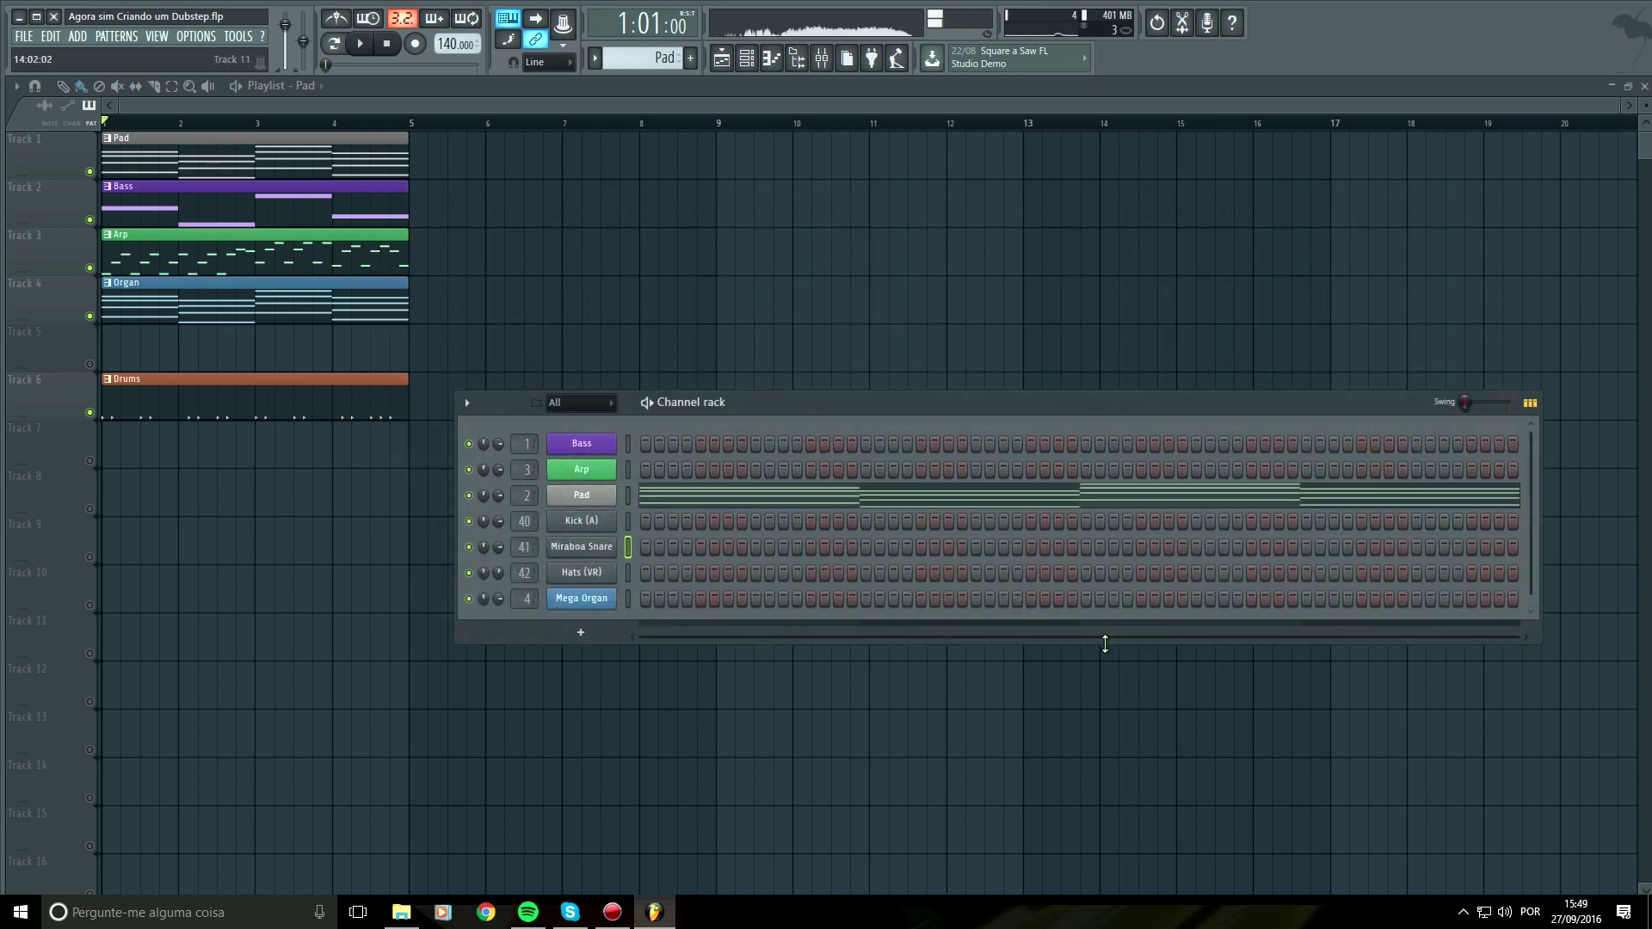
{"action": "left_click_drag", "start_coordinate": [1105, 643], "coordinate": [1107, 719]}
{"action": "key", "text": "space"}
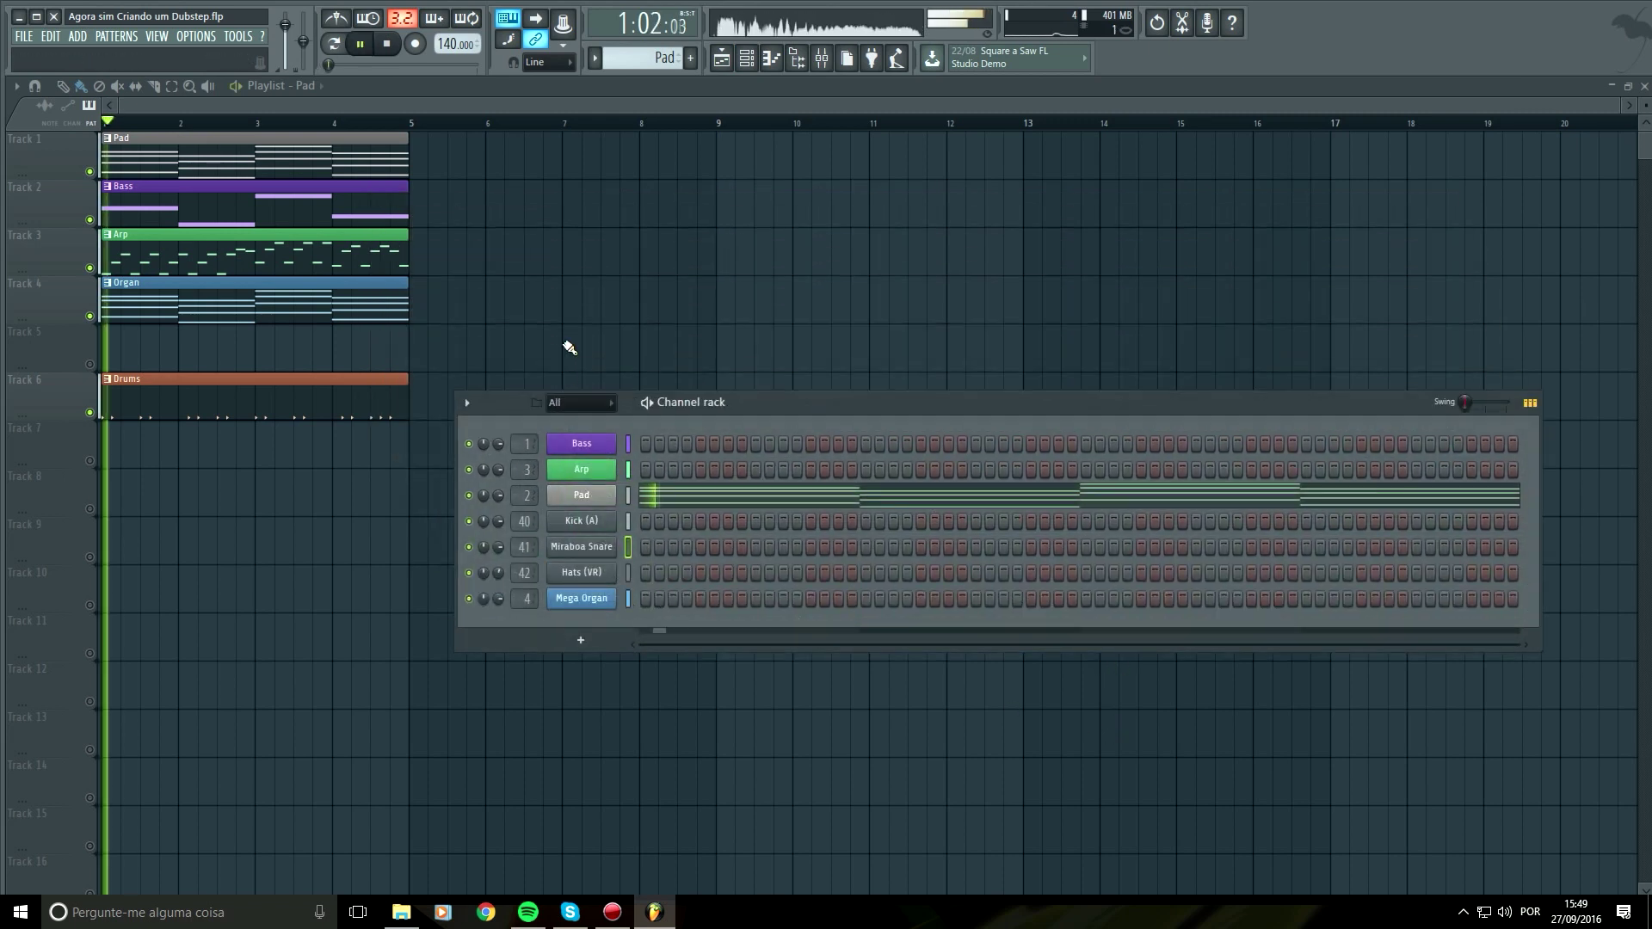
{"action": "key", "text": "F6"}
{"action": "key", "text": "space"}
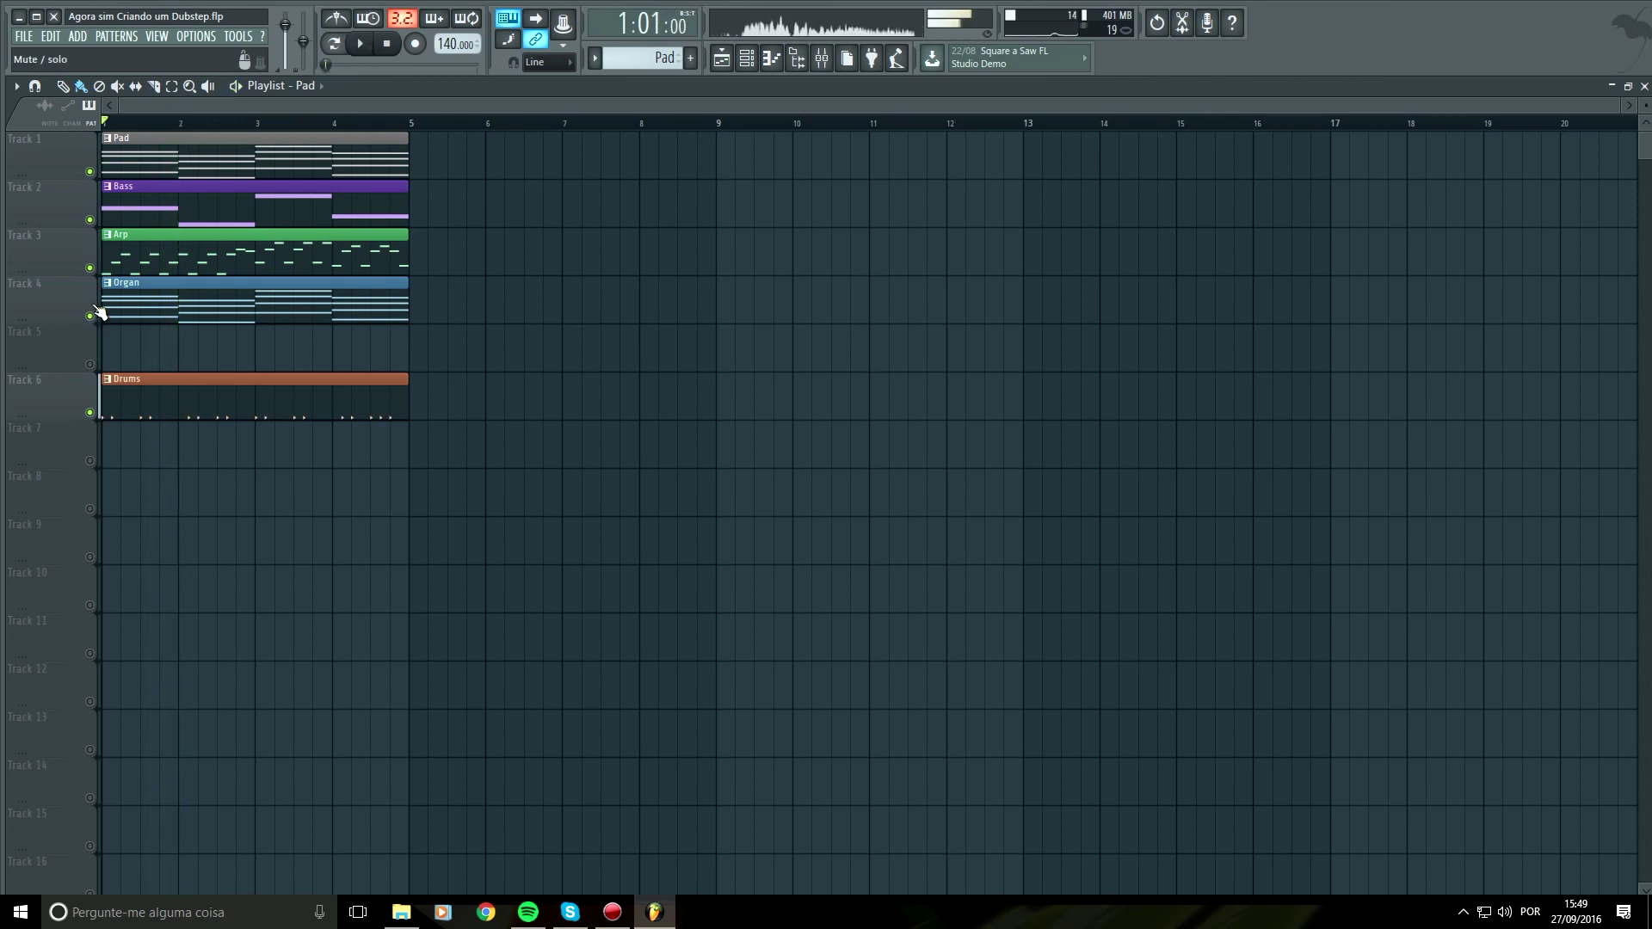
Move the Bass and Organ clips to start at bar 5 and the Drums clip to start at bar 9
{"action": "left_click", "coordinate": [90, 315]}
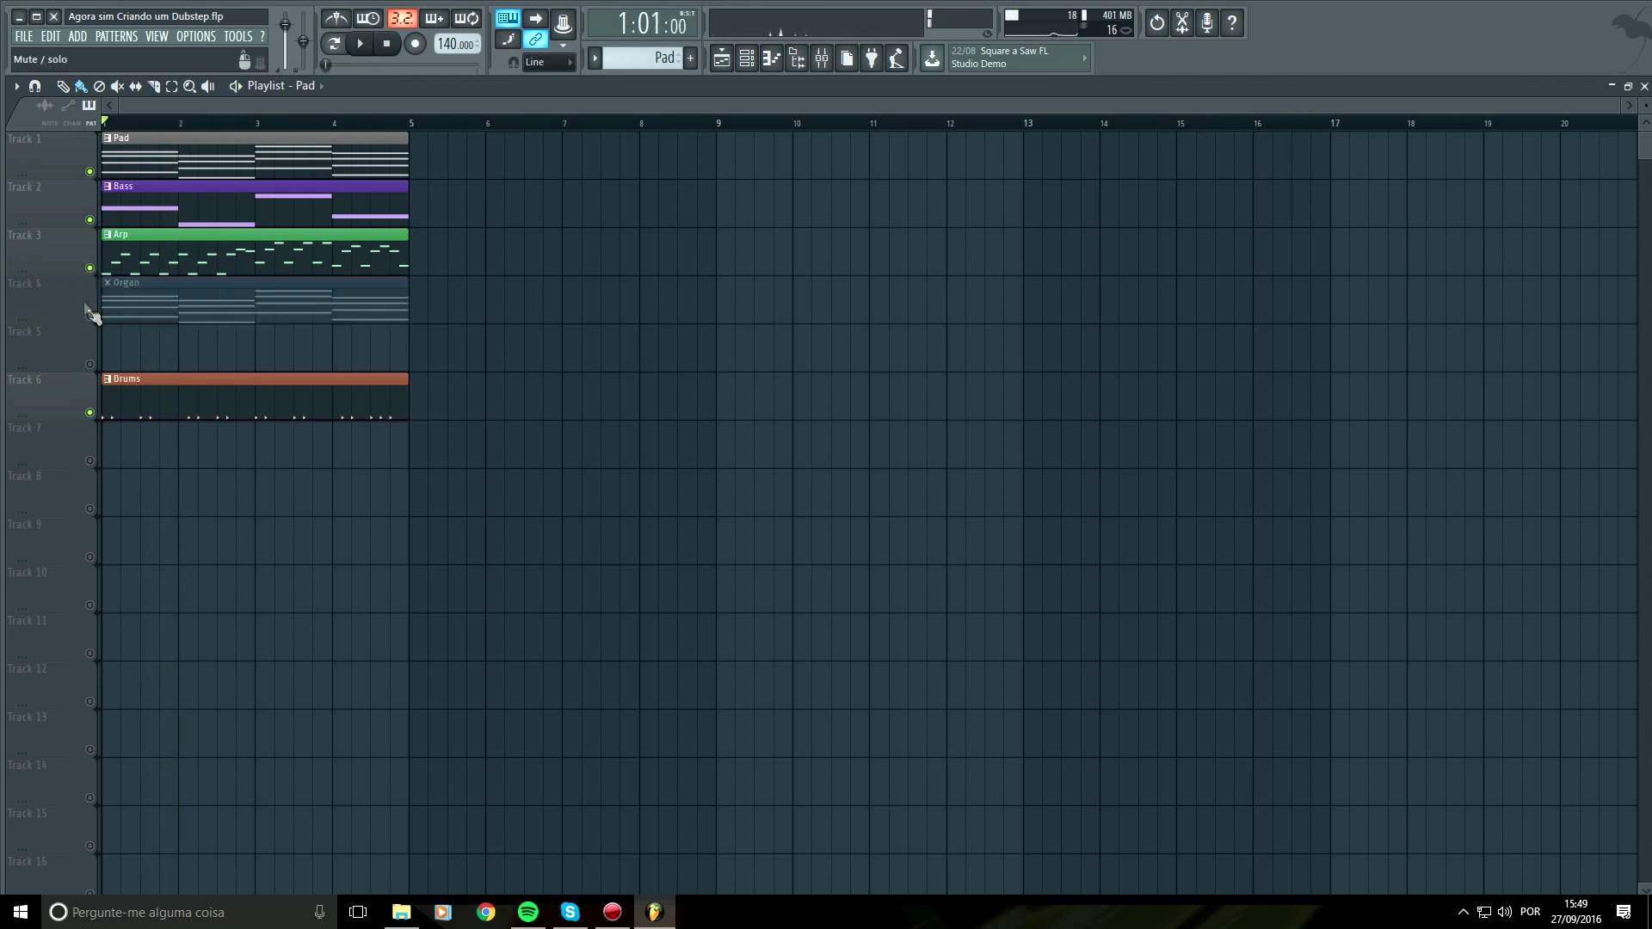
{"action": "left_click", "coordinate": [89, 220]}
{"action": "left_click", "coordinate": [474, 207]}
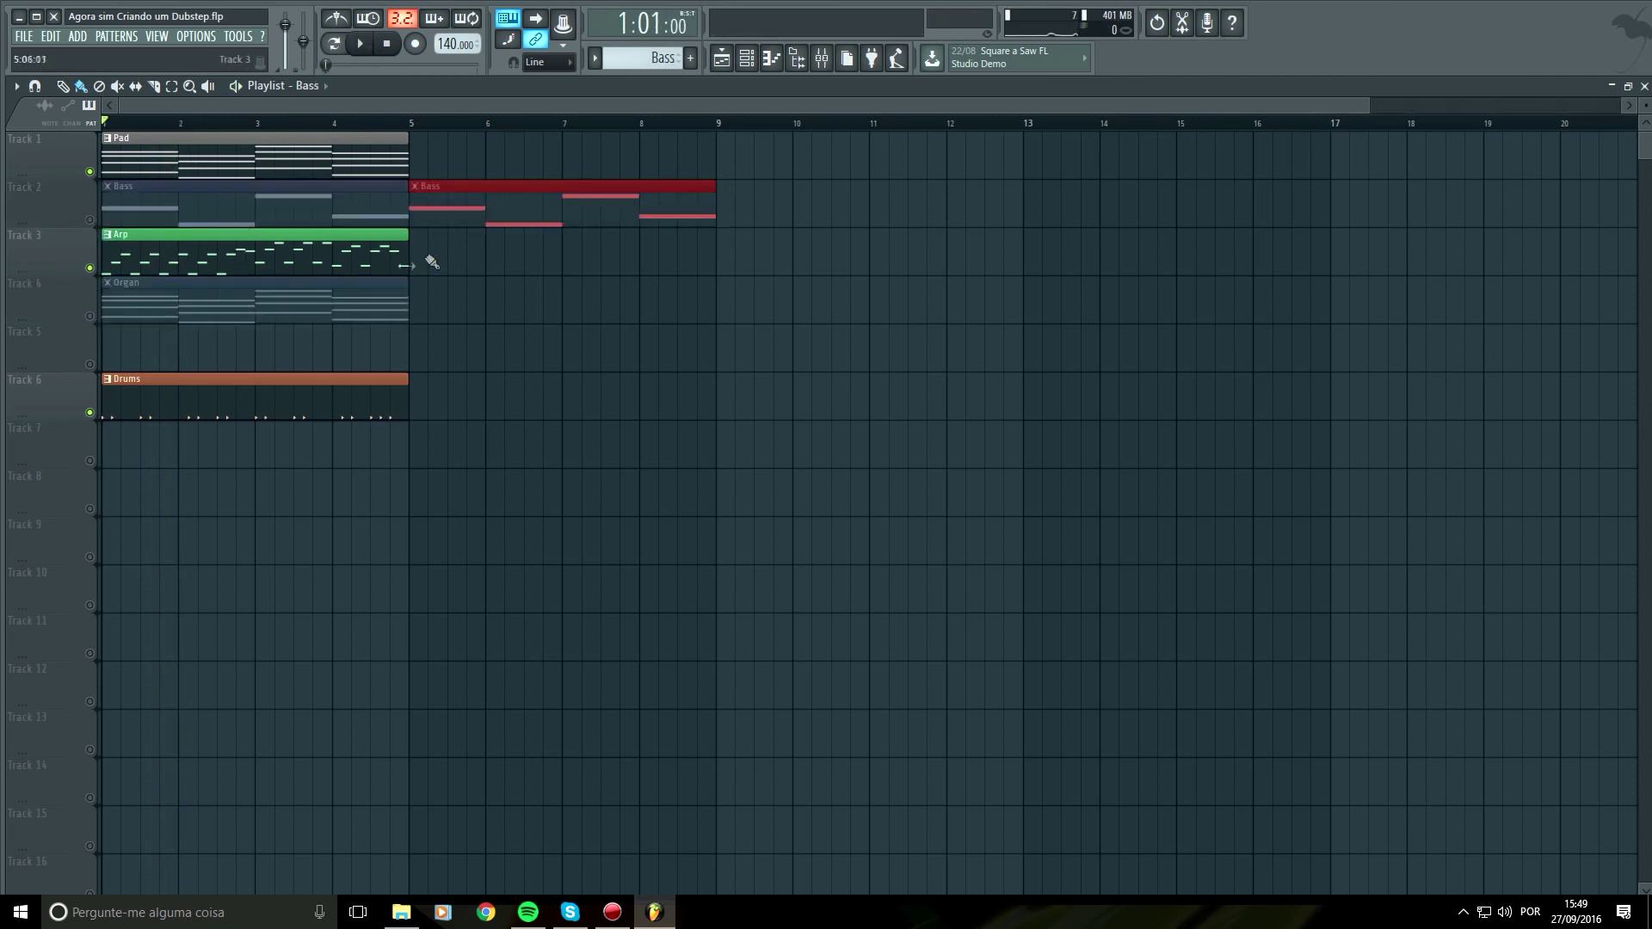
{"action": "left_click", "coordinate": [90, 219]}
{"action": "right_click", "coordinate": [138, 209]}
{"action": "left_click", "coordinate": [90, 317]}
{"action": "left_click_drag", "start_coordinate": [193, 310], "coordinate": [501, 310]}
{"action": "left_click_drag", "start_coordinate": [313, 404], "coordinate": [927, 417]}
Play the song and duplicate the Pad and Arp clips together so the copies start at bar 5
{"action": "key", "text": "space"}
{"action": "left_click_drag", "start_coordinate": [266, 350], "coordinate": [103, 138]}
{"action": "key", "text": "ctrl+b"}
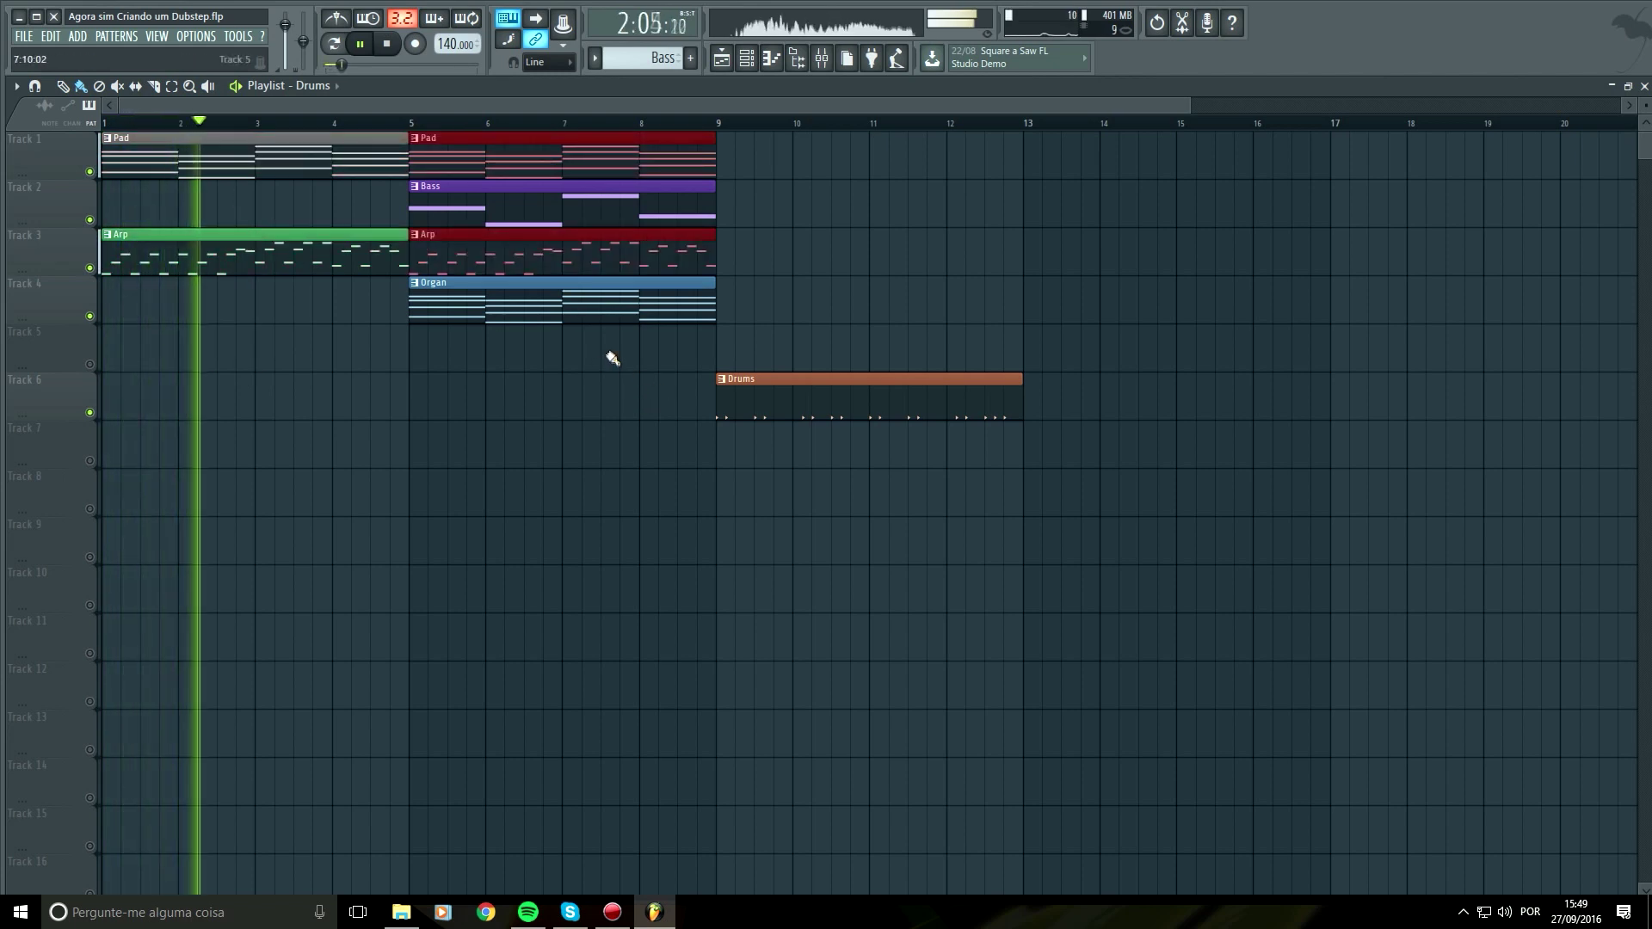
Move the Organ and Bass clips to start at bar 9, then stop playback
{"action": "left_click_drag", "start_coordinate": [591, 295], "coordinate": [897, 295]}
{"action": "left_click_drag", "start_coordinate": [659, 202], "coordinate": [965, 202]}
{"action": "key", "text": "space"}
Make the second Pad clip a unique pattern and play the song from bar 5
{"action": "left_click", "coordinate": [413, 124]}
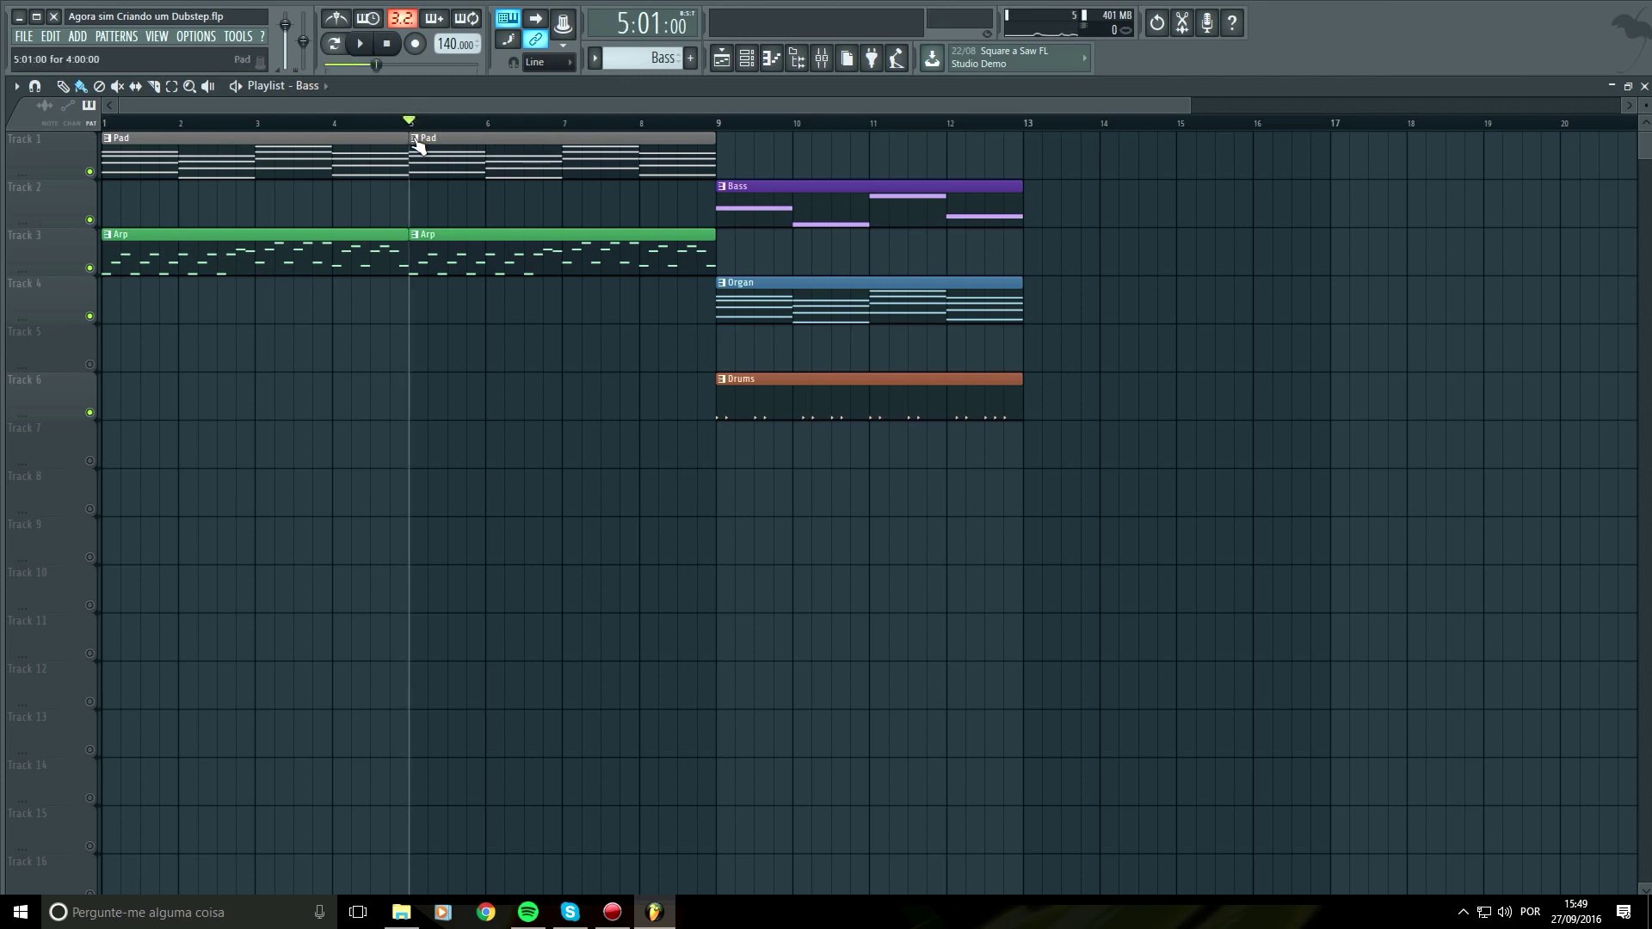
{"action": "left_click", "coordinate": [416, 138]}
{"action": "key", "text": "u"}
{"action": "key", "text": "space"}
Open the Pad #2 pattern in the piano roll with all four bars in view and stop playback
{"action": "double_click", "coordinate": [443, 155]}
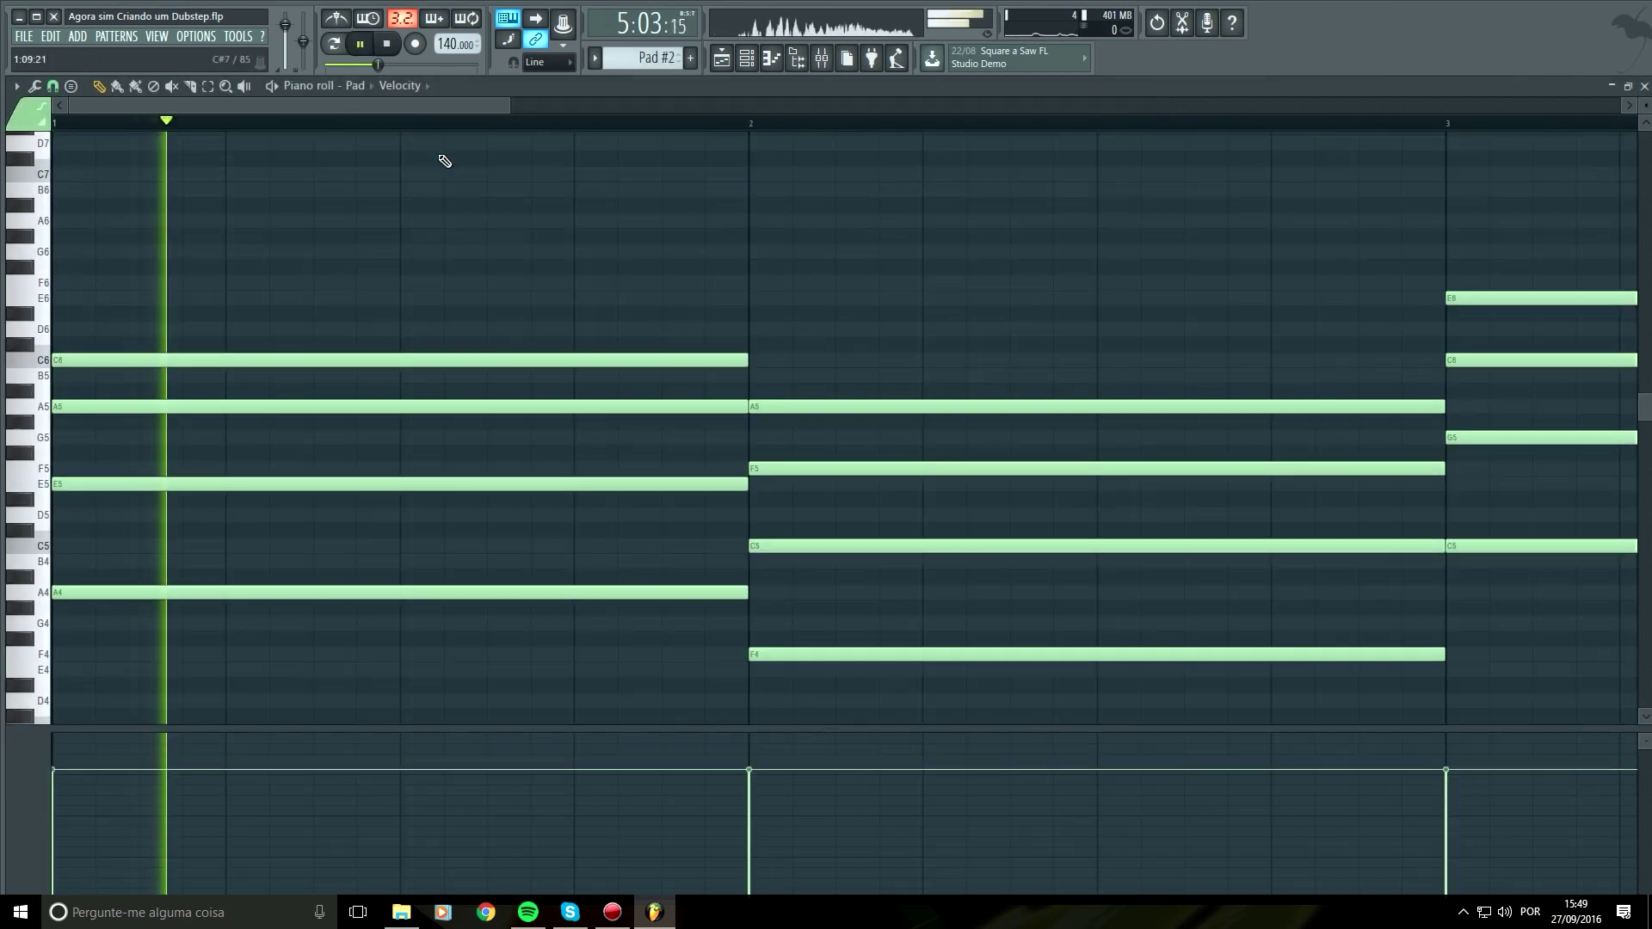
{"action": "left_click", "coordinate": [726, 62]}
{"action": "left_click", "coordinate": [747, 58]}
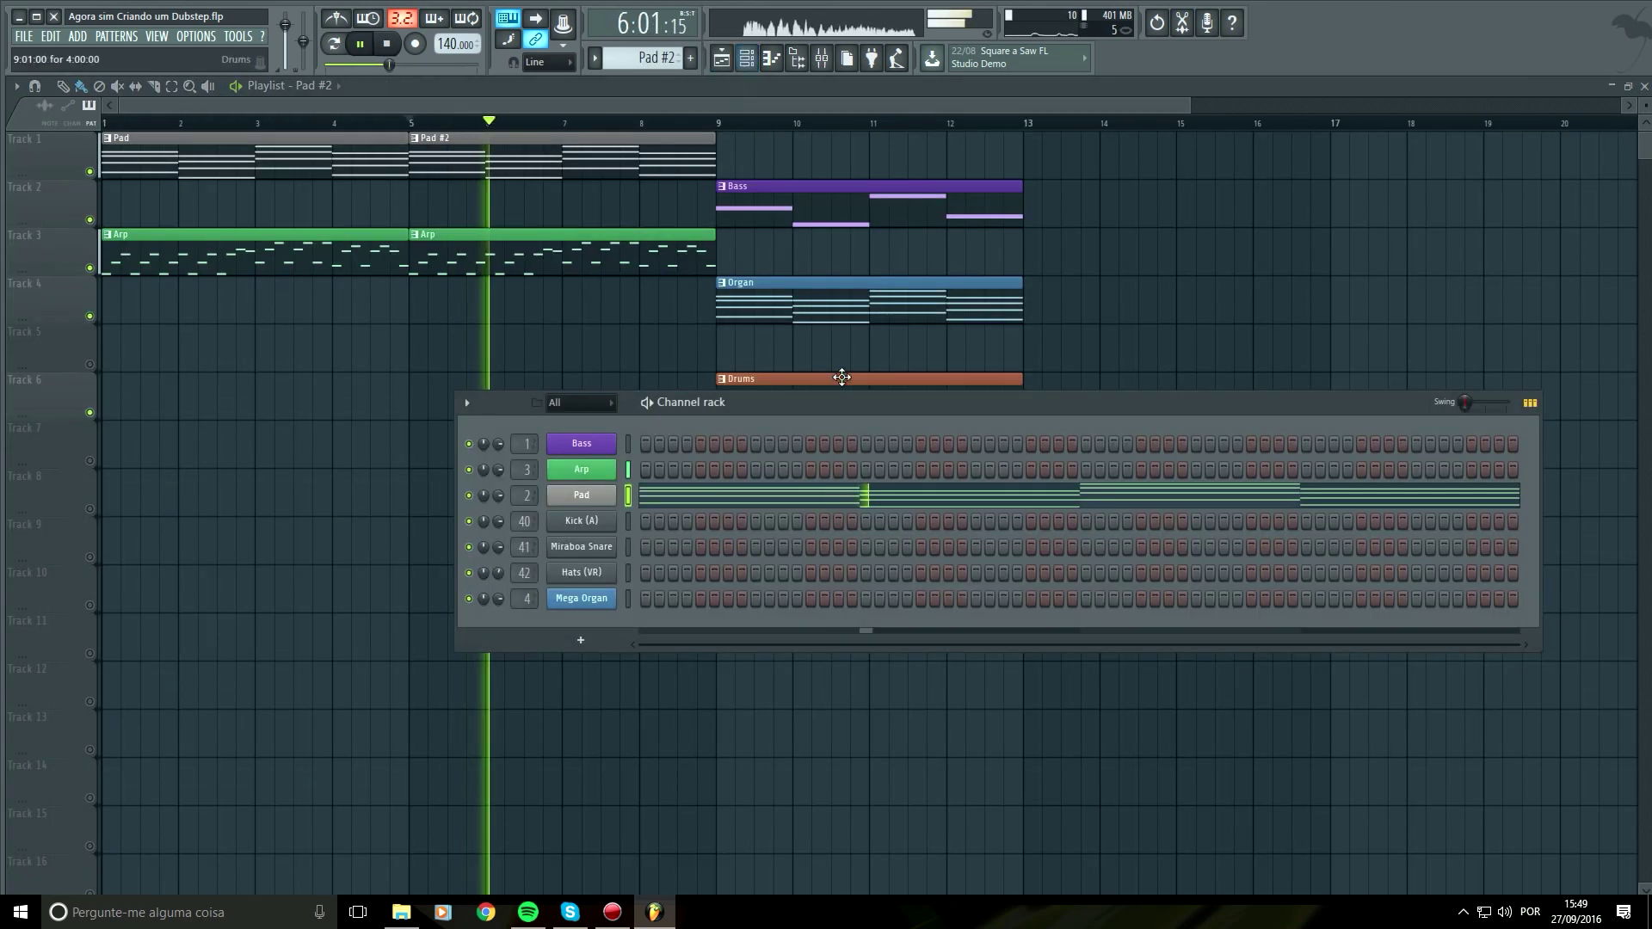
{"action": "left_click", "coordinate": [859, 505]}
{"action": "scroll", "coordinate": [811, 590], "scroll_direction": "down", "scroll_amount": 8}
{"action": "key", "text": "space"}
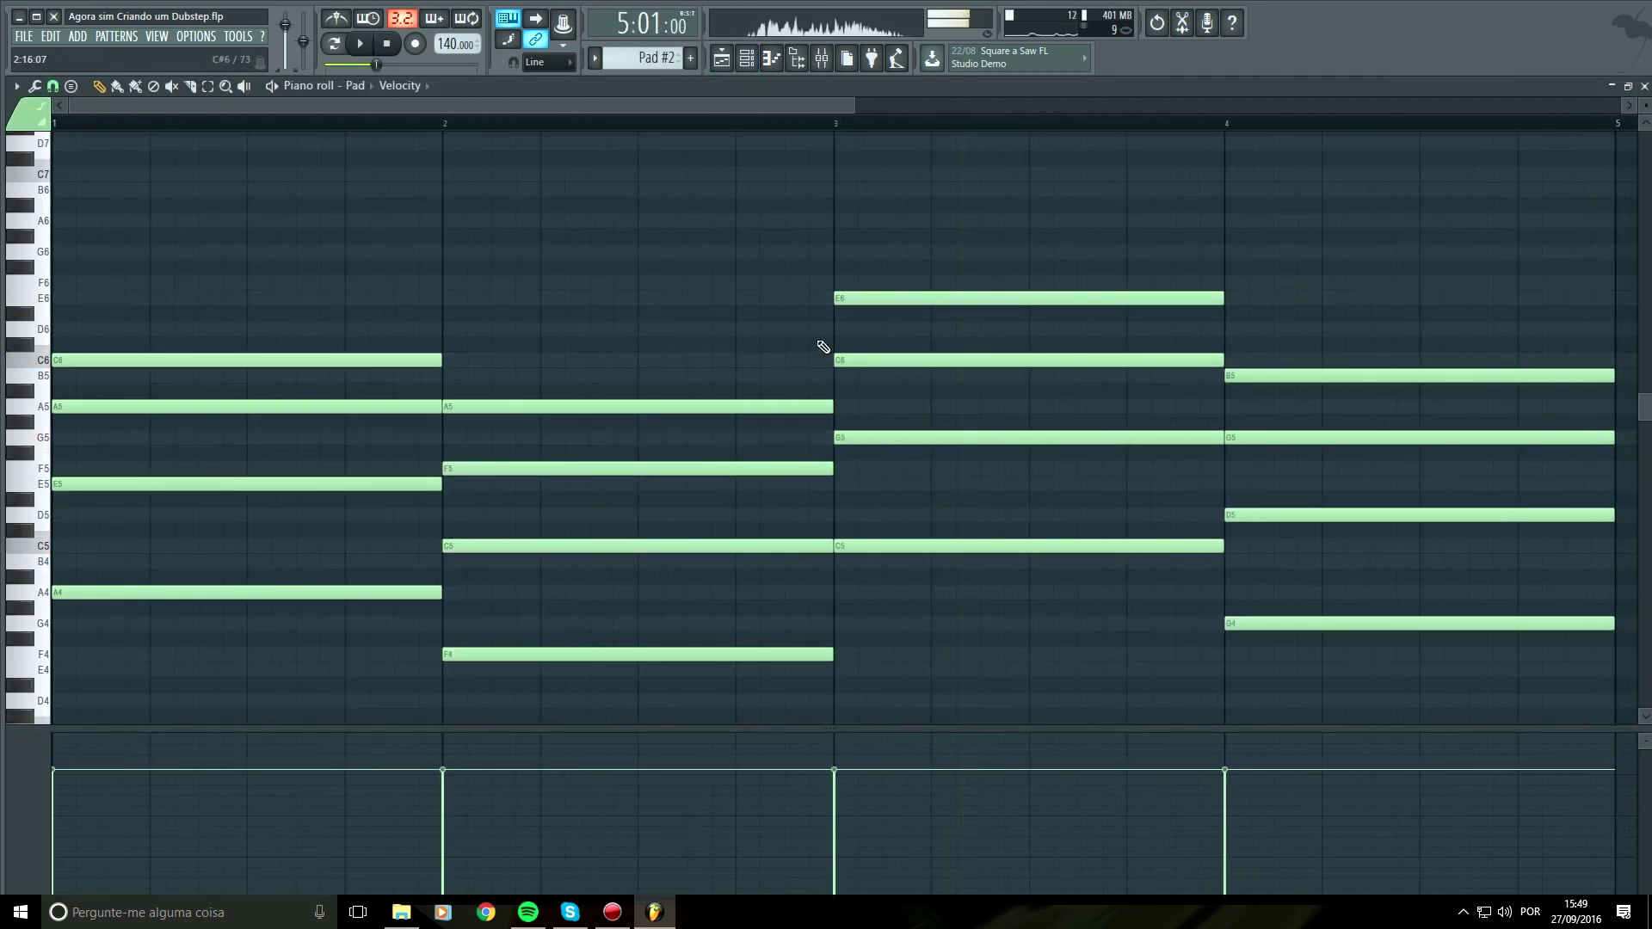
Audition replacement chords for bar 3 by playing live notes with the pad sound
{"action": "left_click_drag", "start_coordinate": [619, 235], "coordinate": [619, 485]}
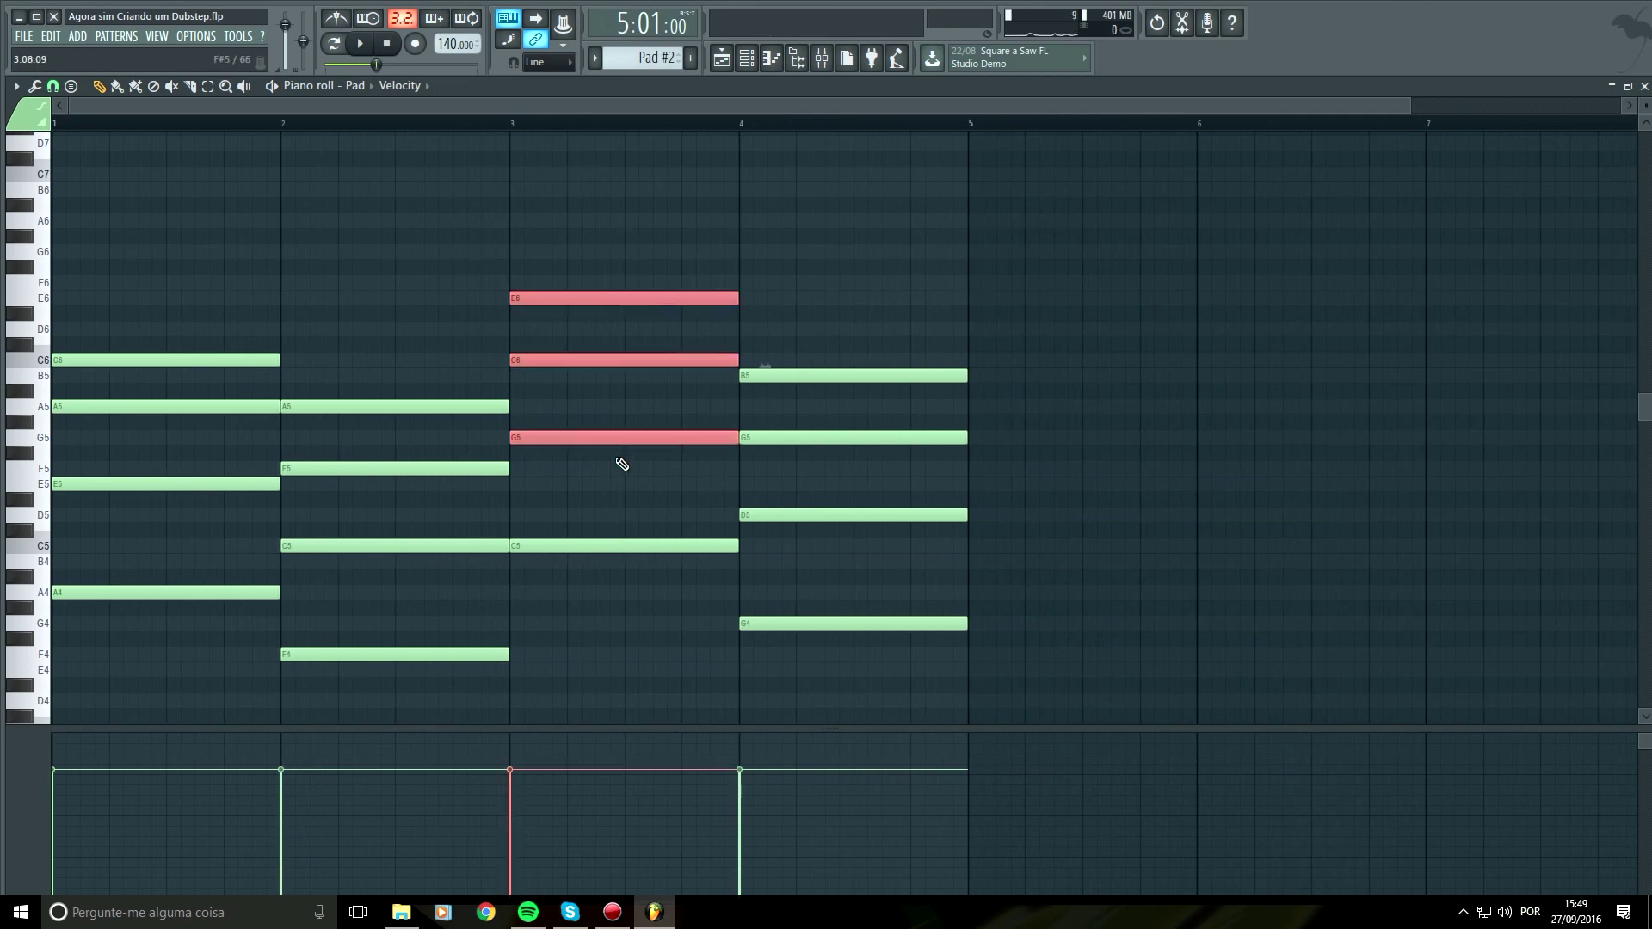
{"action": "key", "text": "space"}
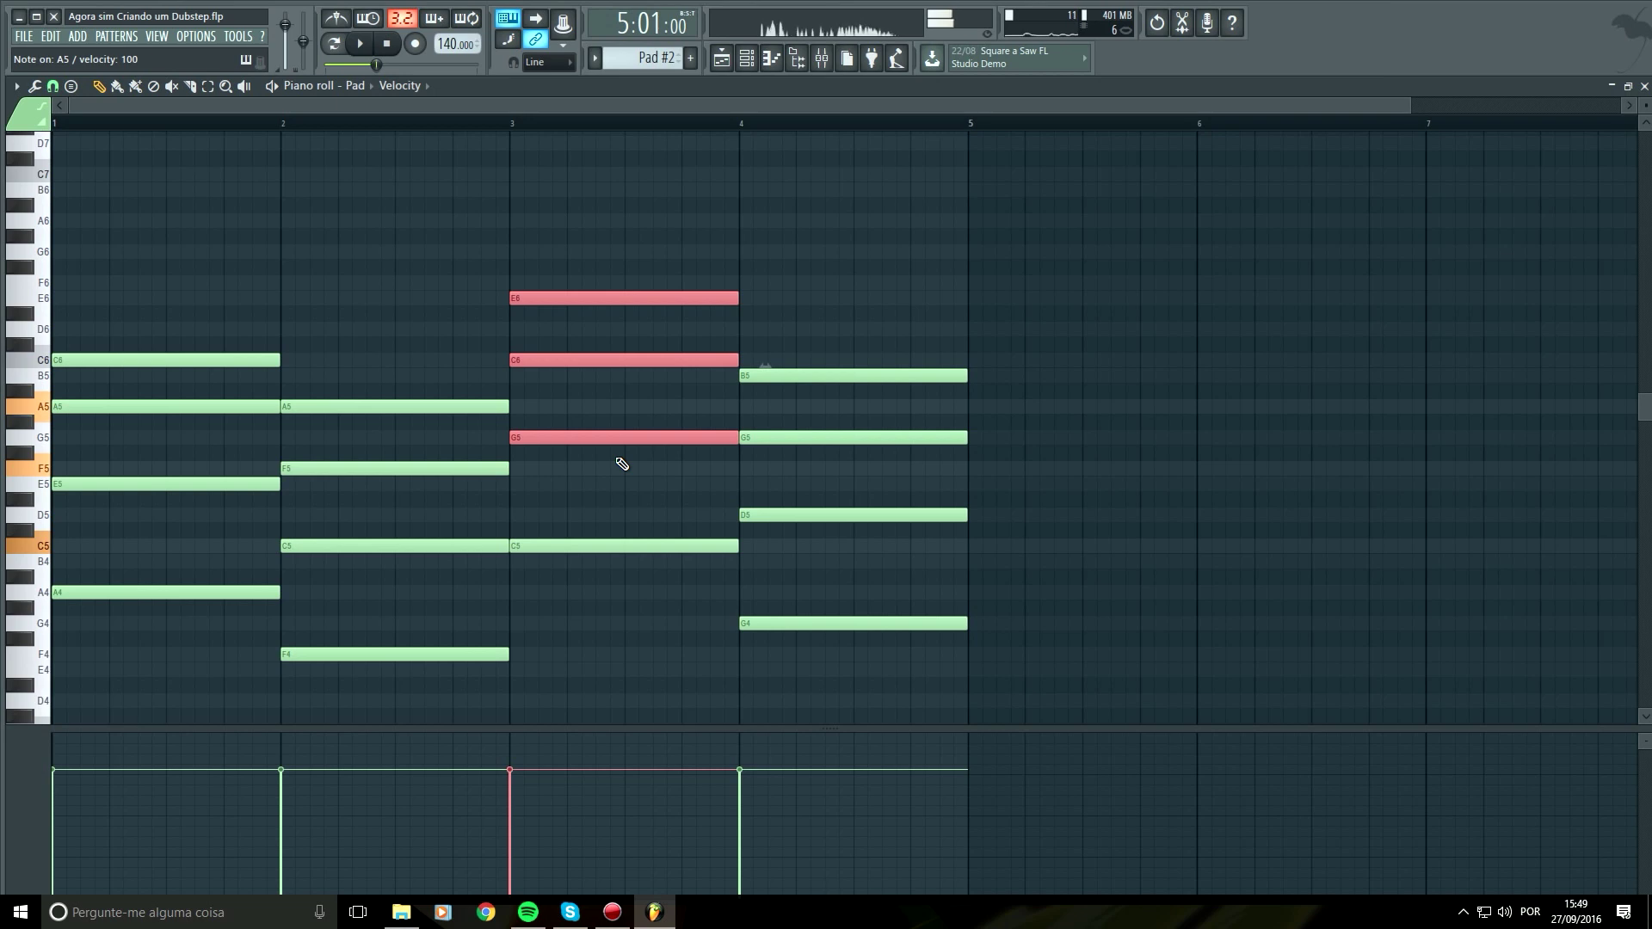
{"action": "key", "text": "space"}
{"action": "key", "text": "b"}
{"action": "key", "text": "m"}
{"action": "key", "text": "comma"}
{"action": "key", "text": "n"}
{"action": "key", "text": "n"}
{"action": "key", "text": "period"}
{"action": "key", "text": "comma"}
{"action": "key", "text": "n"}
{"action": "key", "text": "period"}
{"action": "key", "text": "n"}
{"action": "key", "text": "period"}
{"action": "key", "text": "slash"}
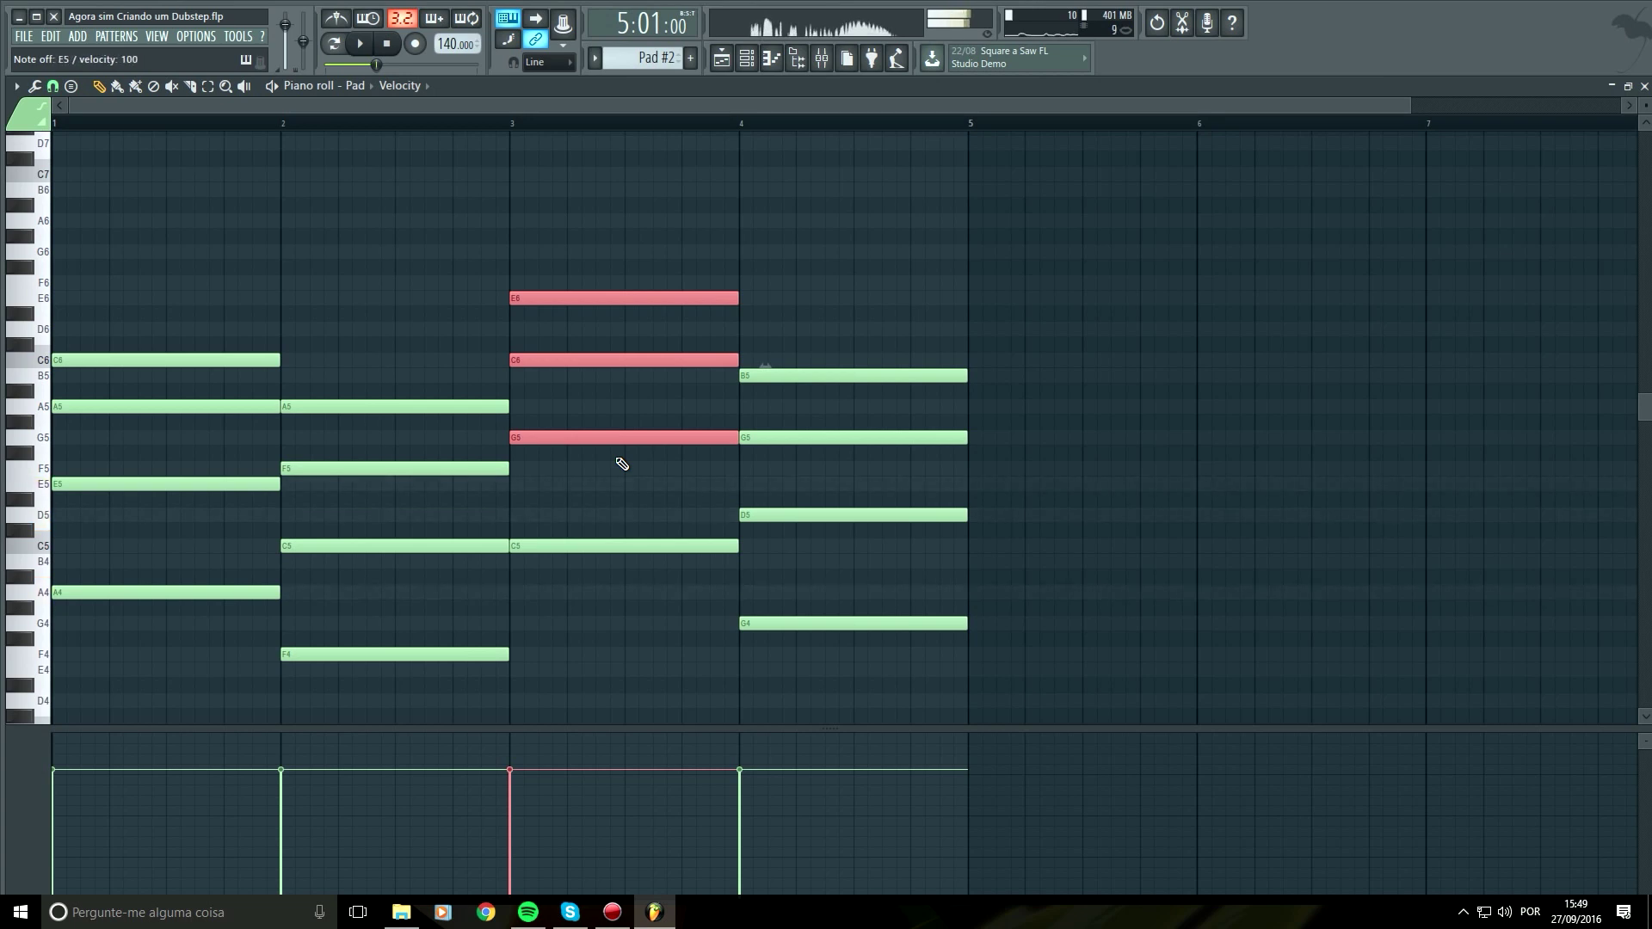
{"action": "key", "text": "n"}
{"action": "key", "text": "period"}
{"action": "key", "text": "r"}
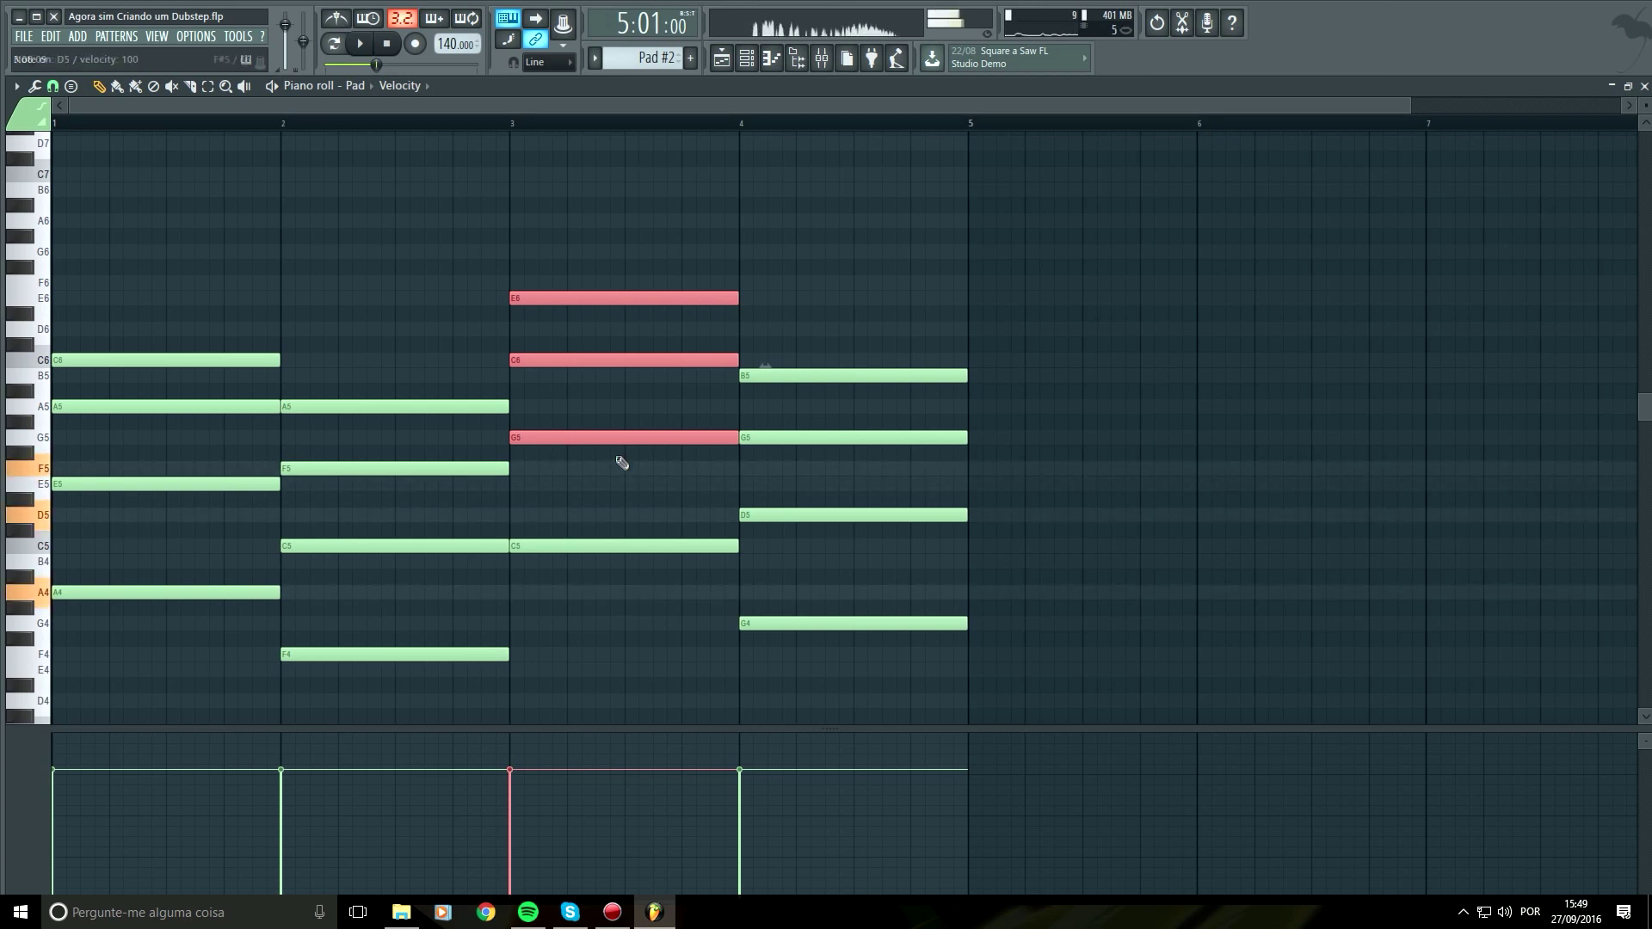
Rebuild the bar 3 chord in Pad #2 as D4, A4, D5 and F5, removing the C6 and E6 notes
{"action": "left_click_drag", "start_coordinate": [572, 544], "coordinate": [569, 588]}
{"action": "key", "text": "n"}
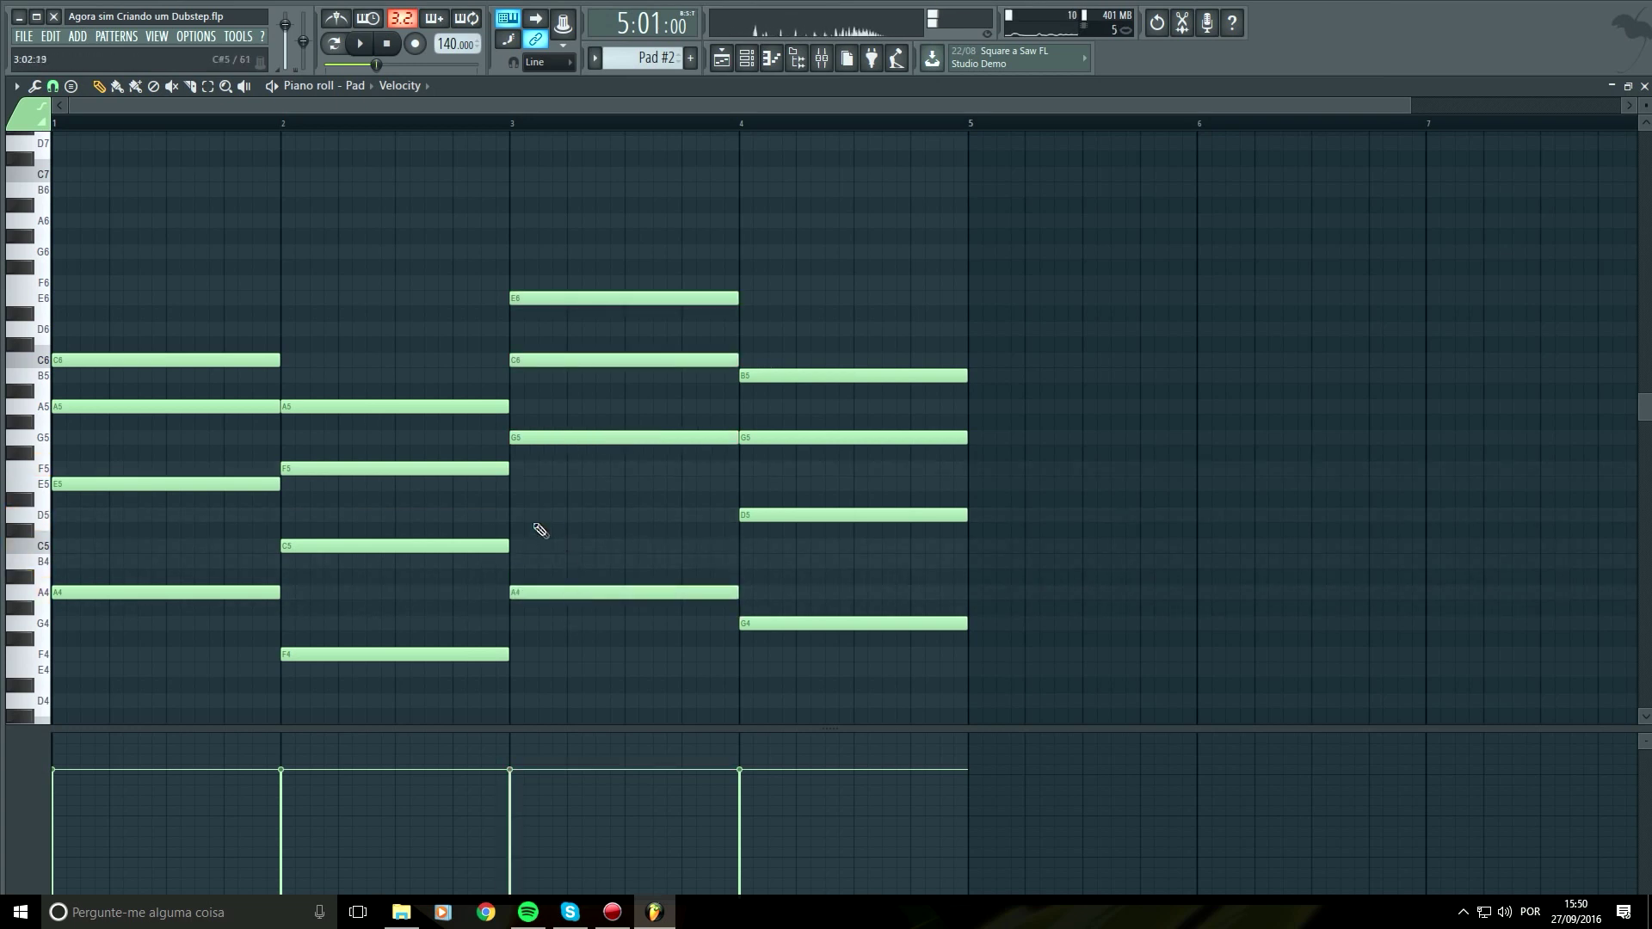
{"action": "left_click", "coordinate": [514, 516]}
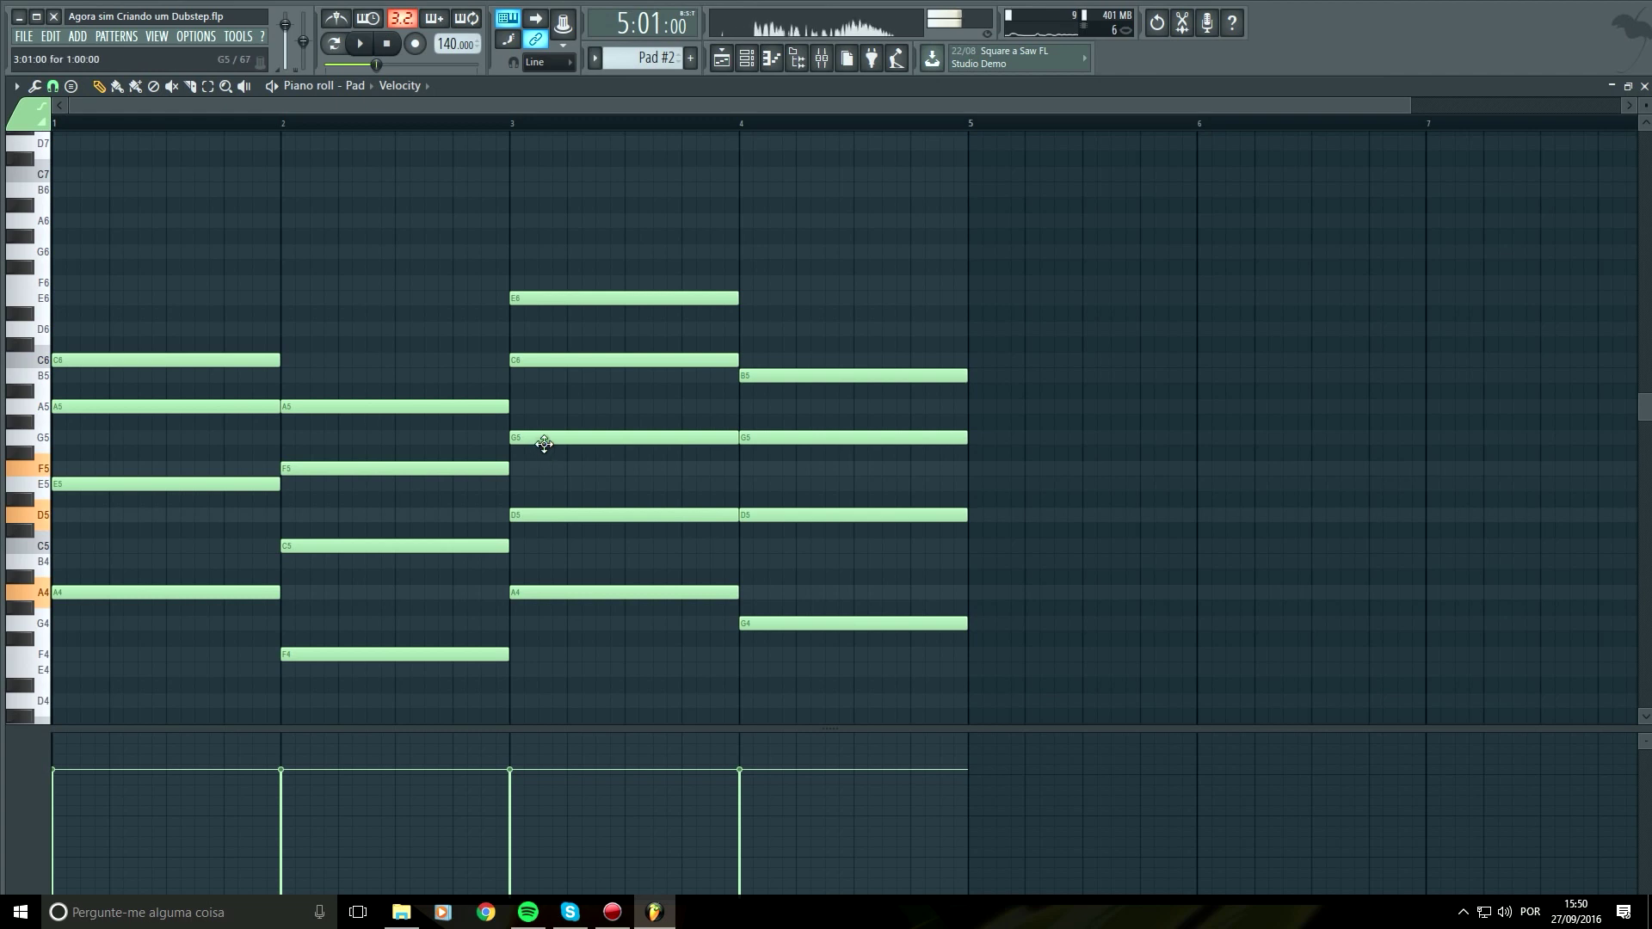
{"action": "left_click_drag", "start_coordinate": [550, 444], "coordinate": [556, 475]}
{"action": "right_click", "coordinate": [572, 359]}
{"action": "right_click", "coordinate": [578, 298]}
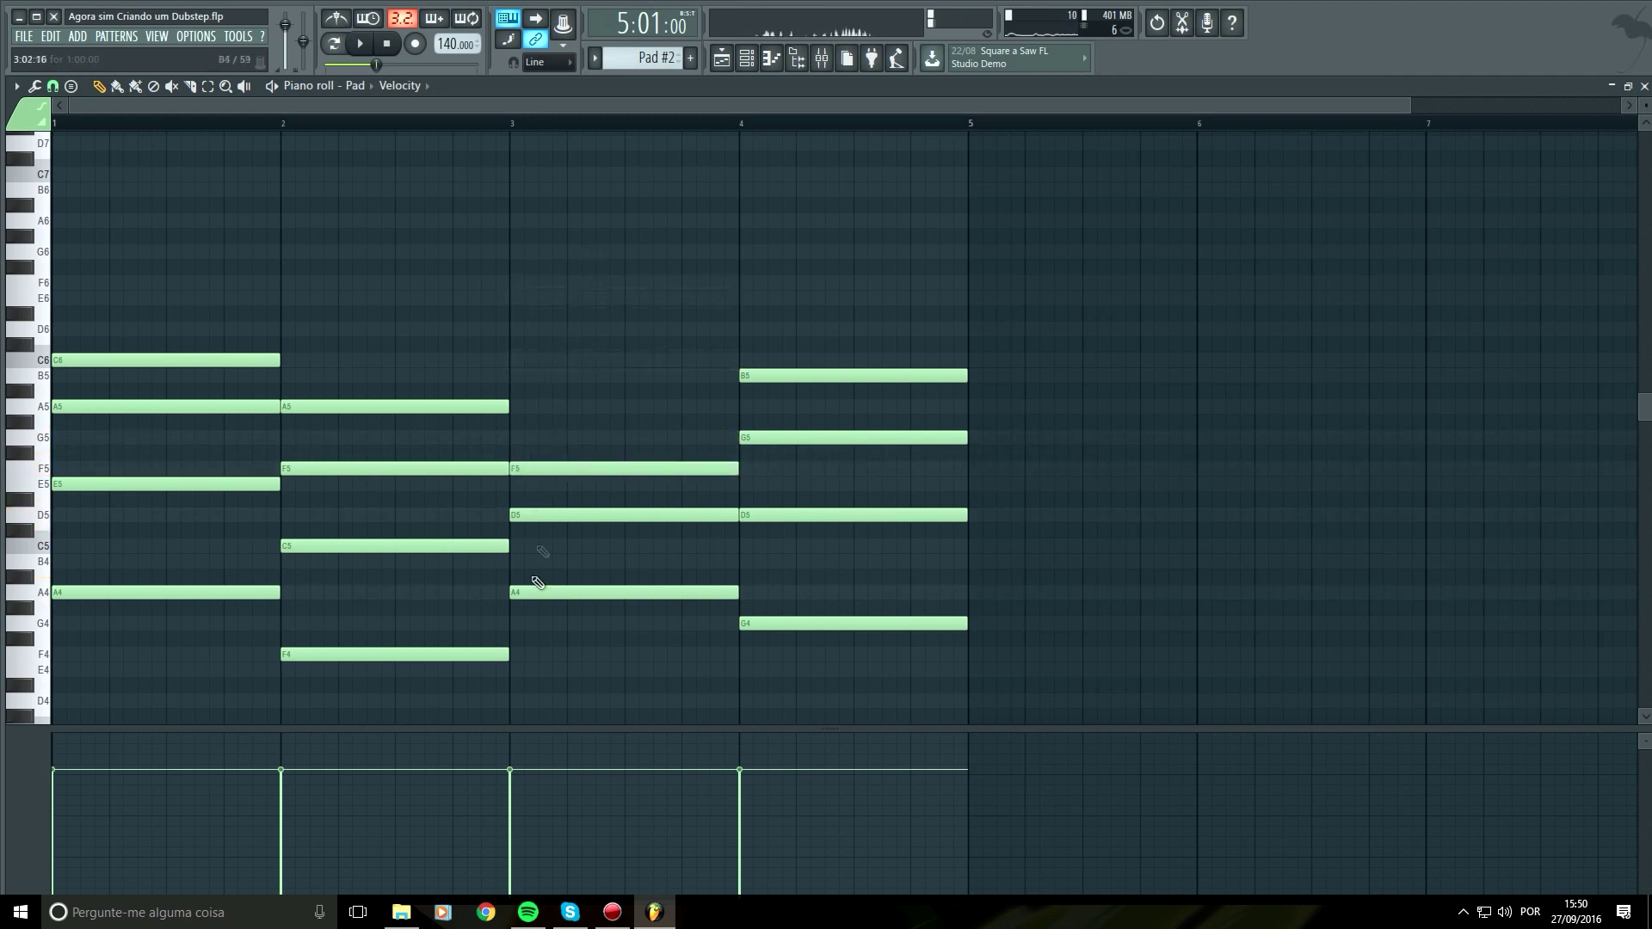
{"action": "left_click", "coordinate": [515, 684]}
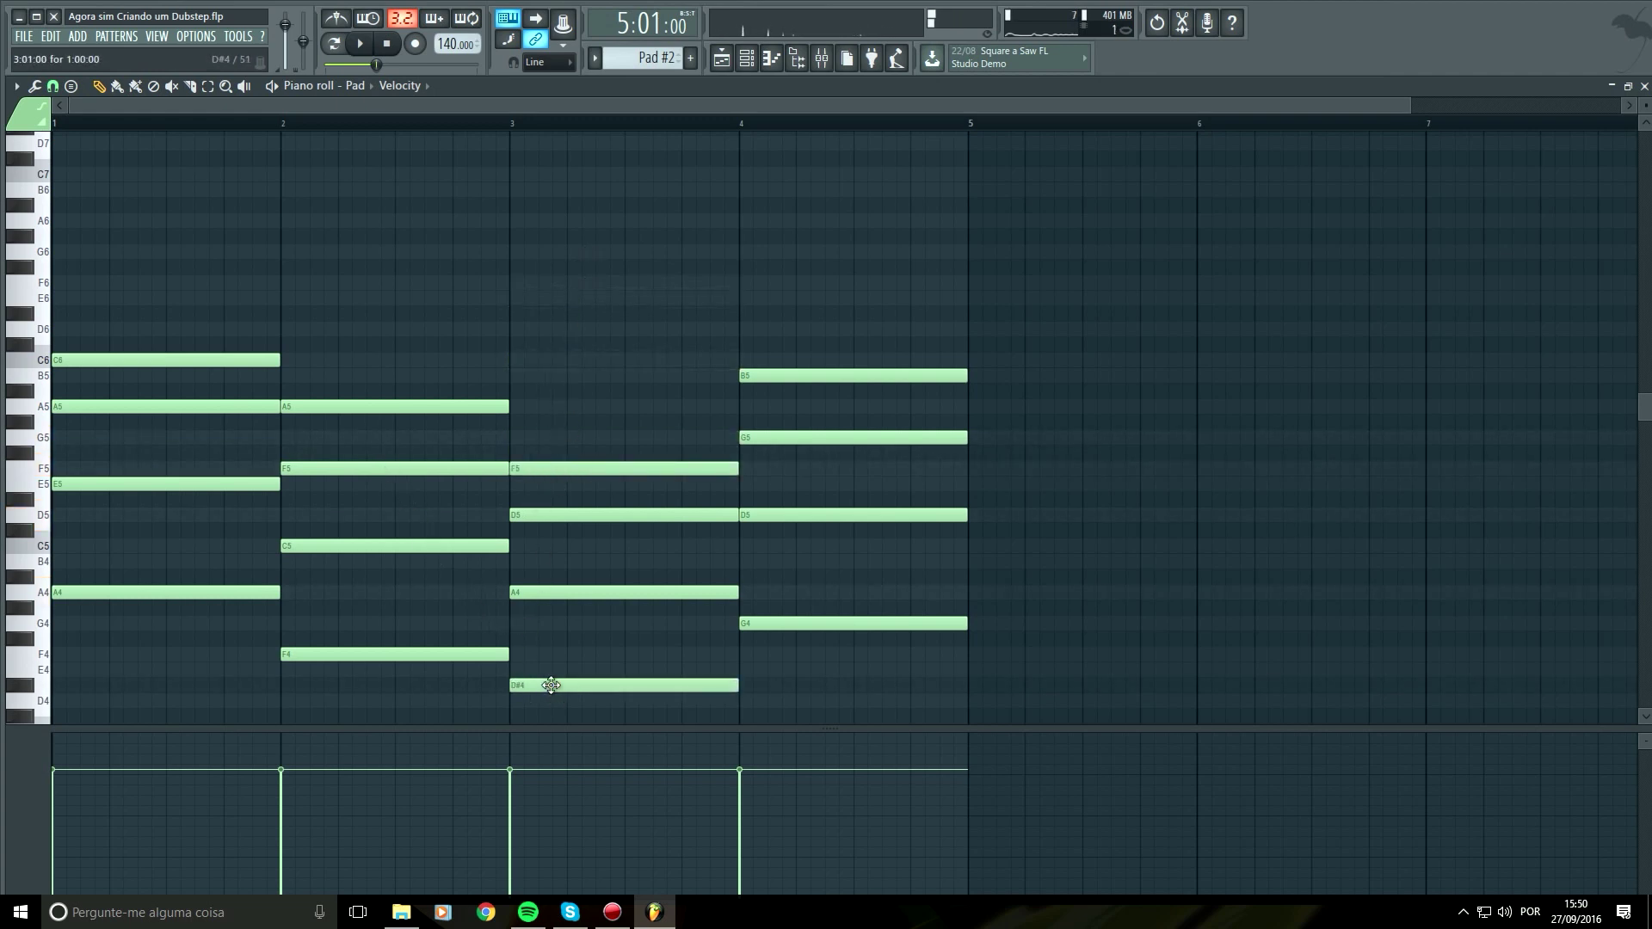
{"action": "left_click_drag", "start_coordinate": [551, 684], "coordinate": [553, 701]}
Play the revised pad progression, restarting from the pattern's second bar
{"action": "key", "text": "space"}
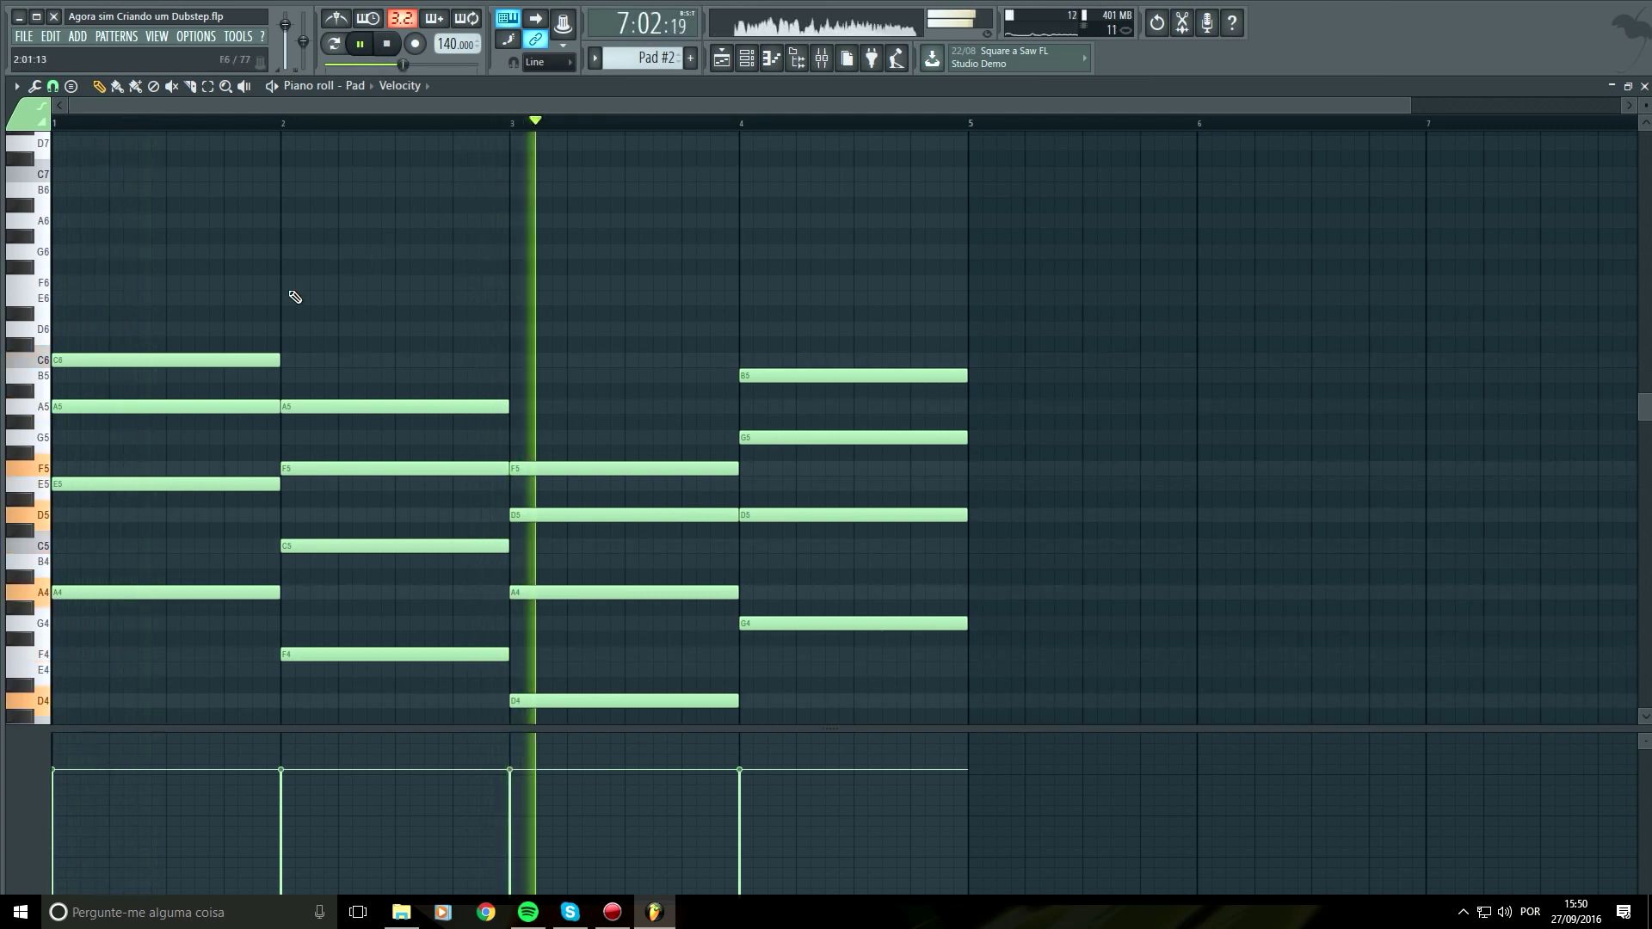
{"action": "left_click", "coordinate": [283, 124]}
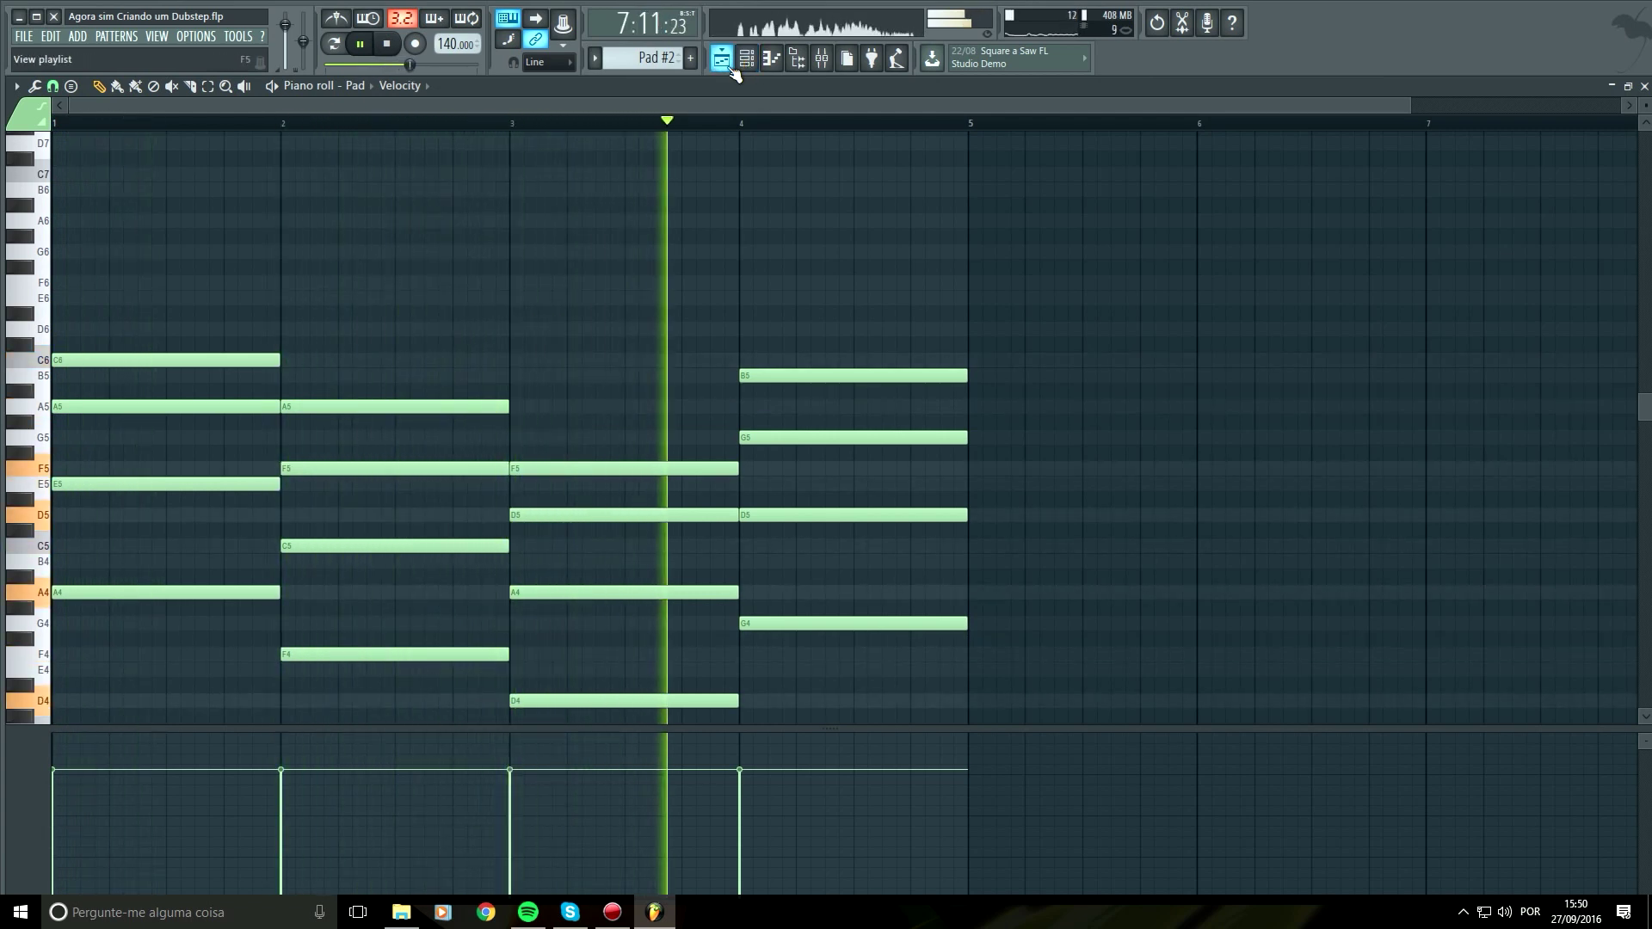
{"action": "key", "text": "space"}
Select the bar 4 chord and audition replacement chords by playing live notes with the pad sound
{"action": "left_click_drag", "start_coordinate": [814, 258], "coordinate": [824, 655]}
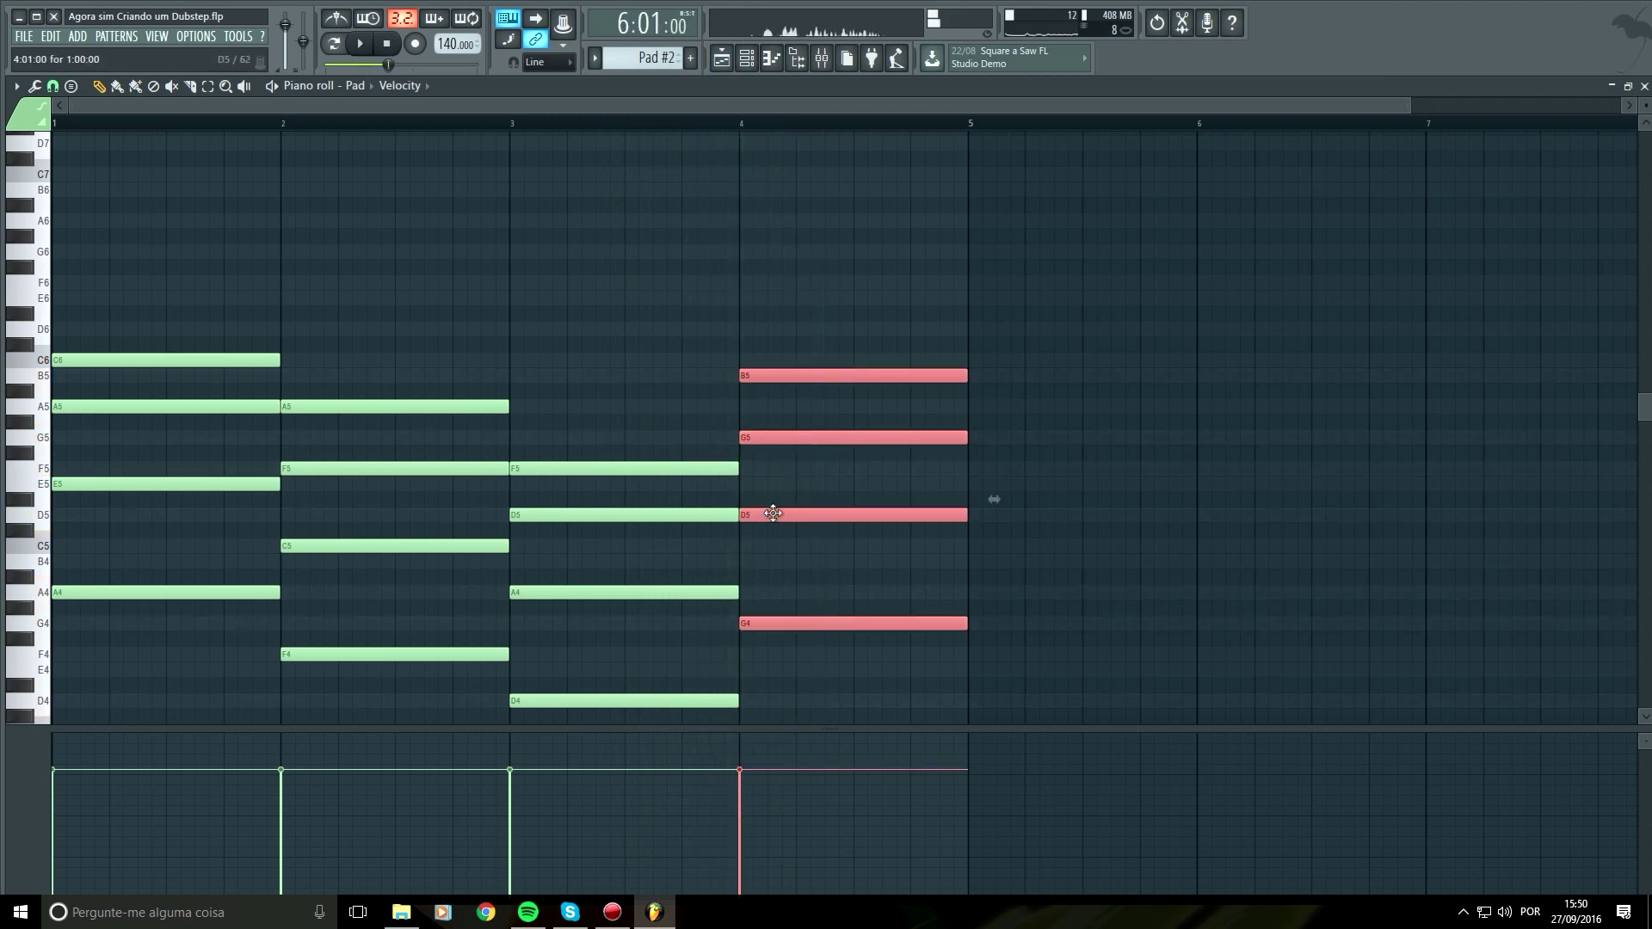
{"action": "left_click", "coordinate": [772, 514]}
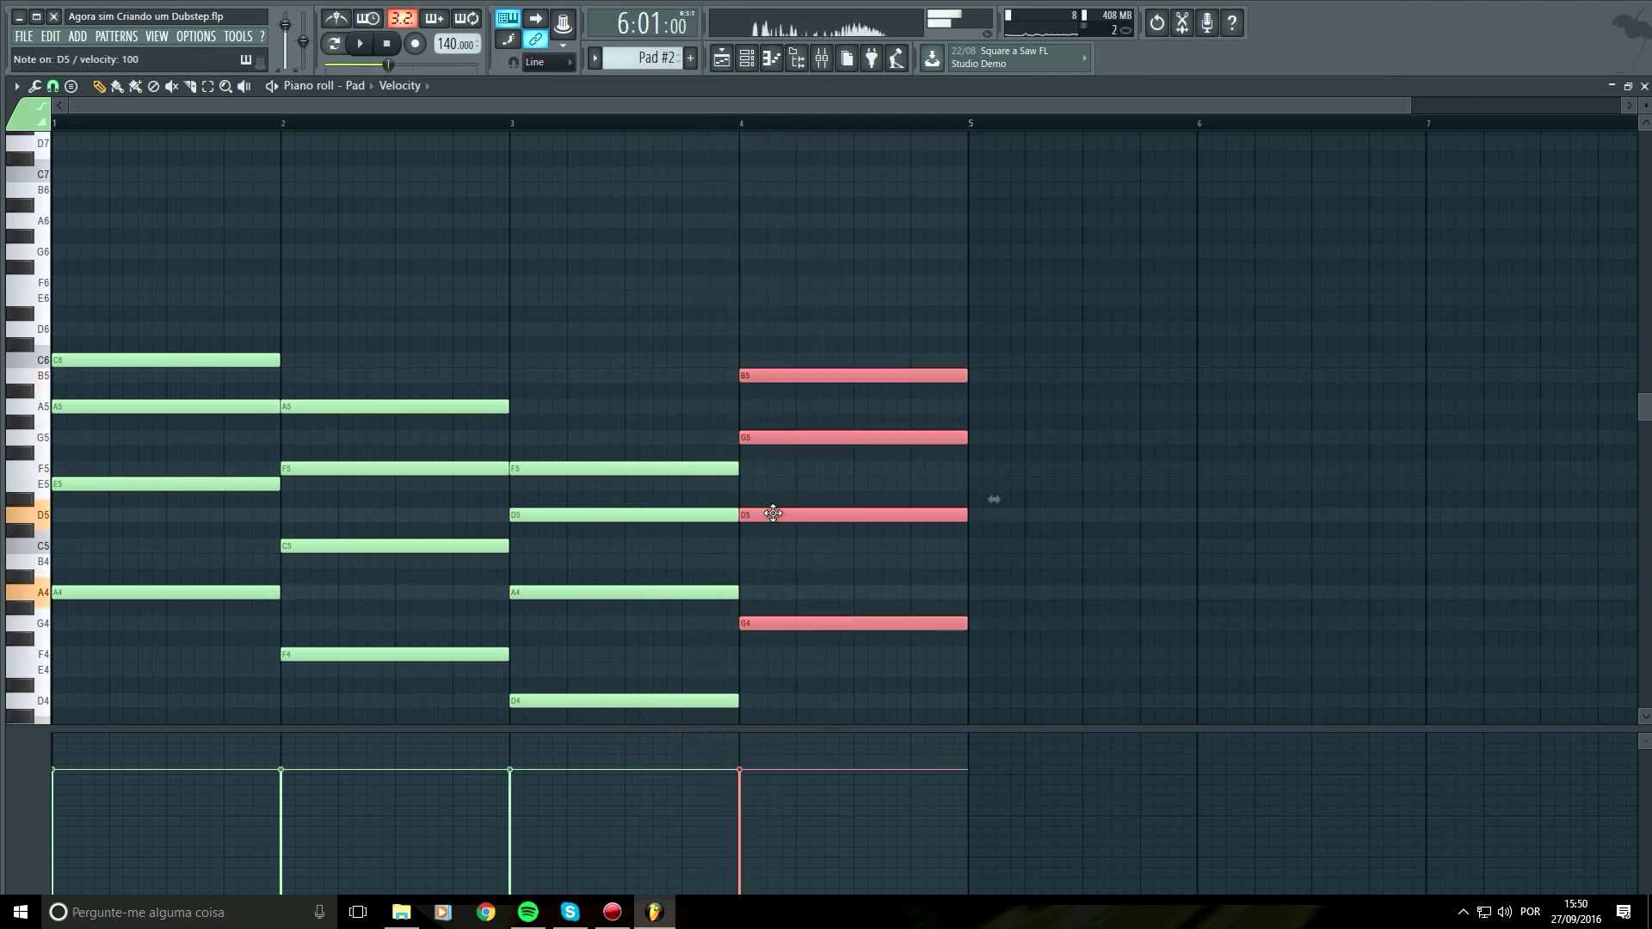
{"action": "key", "text": "e"}
{"action": "key", "text": "w"}
{"action": "key", "text": "n"}
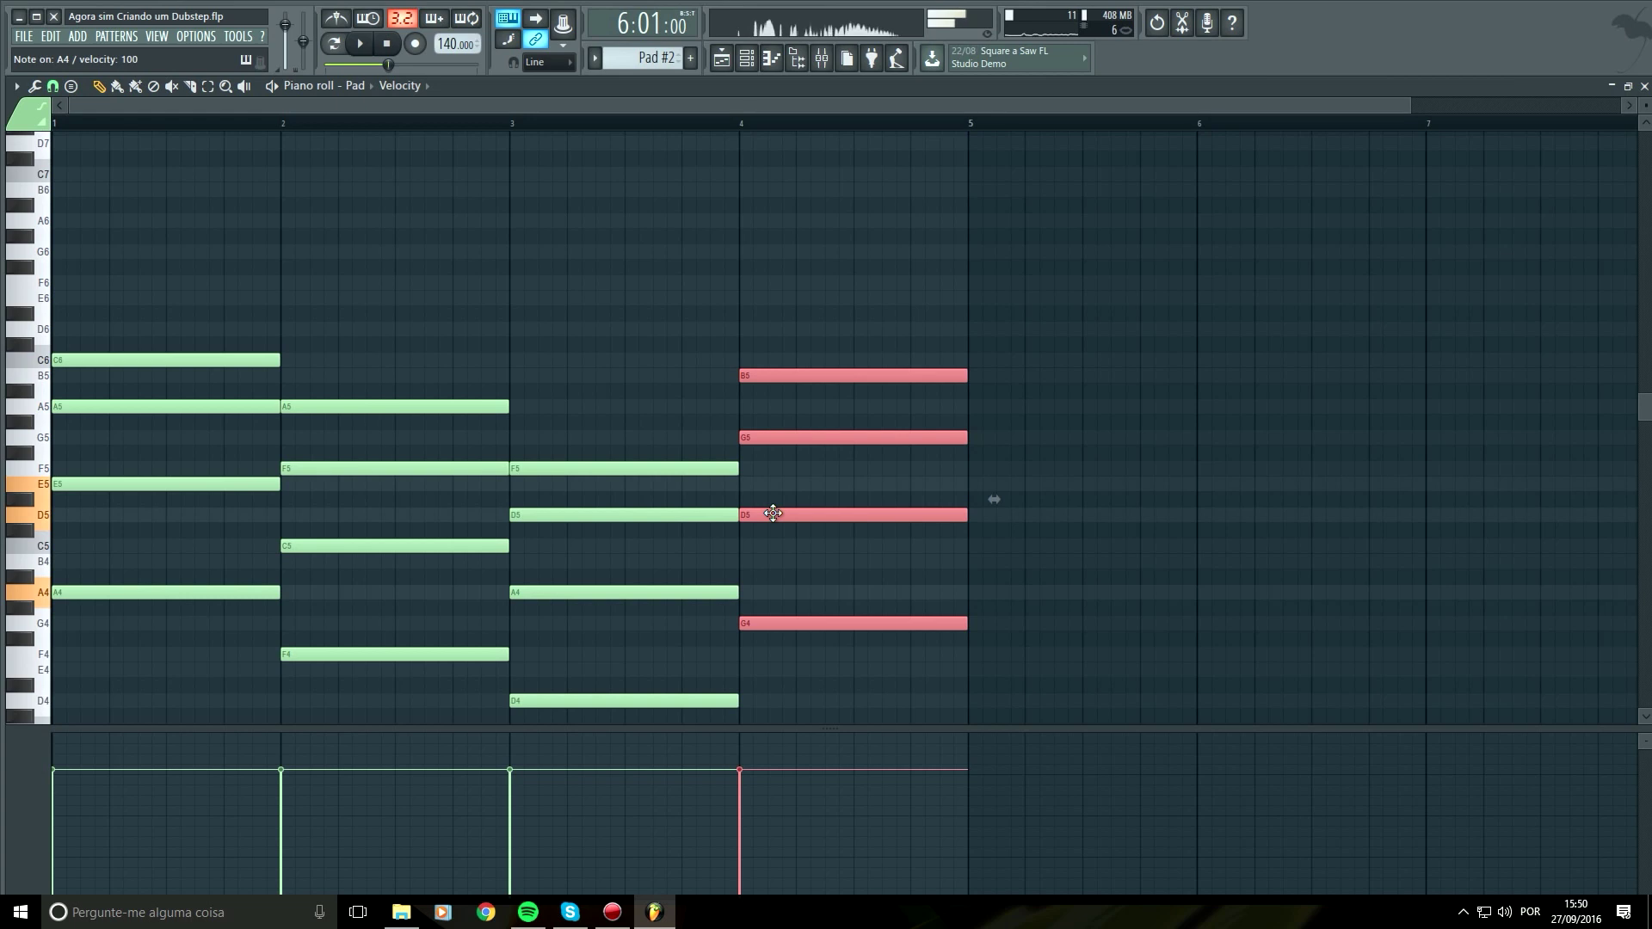
{"action": "key", "text": "r"}
{"action": "key", "text": "w"}
{"action": "key", "text": "n"}
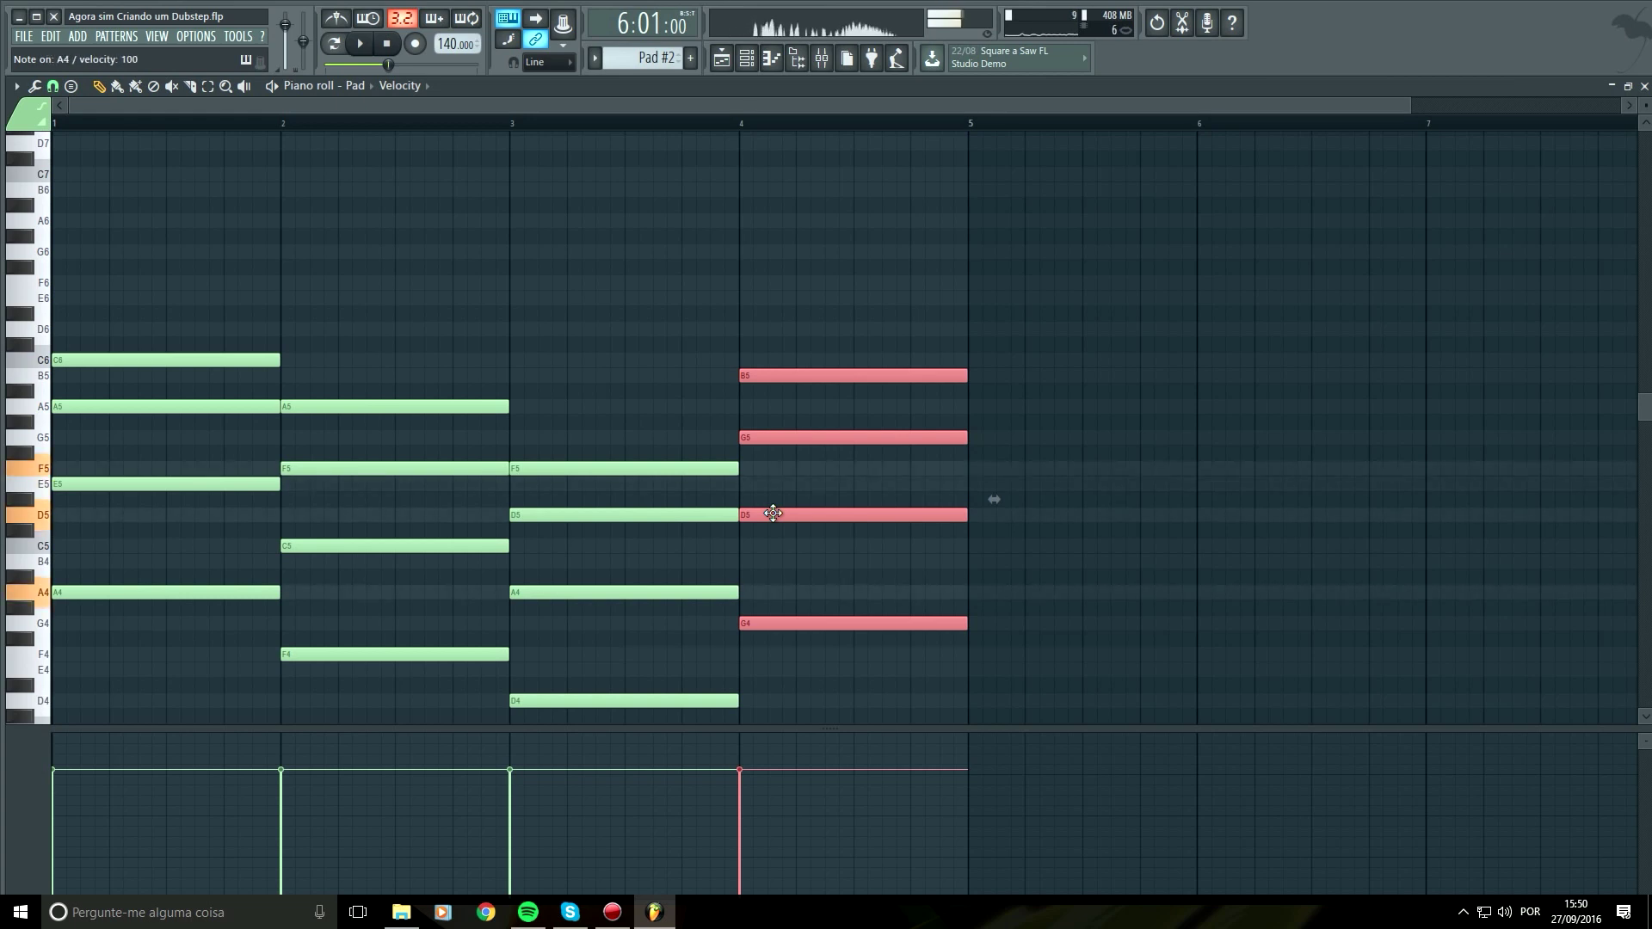
{"action": "key", "text": "e"}
{"action": "key", "text": "q"}
{"action": "key", "text": "b"}
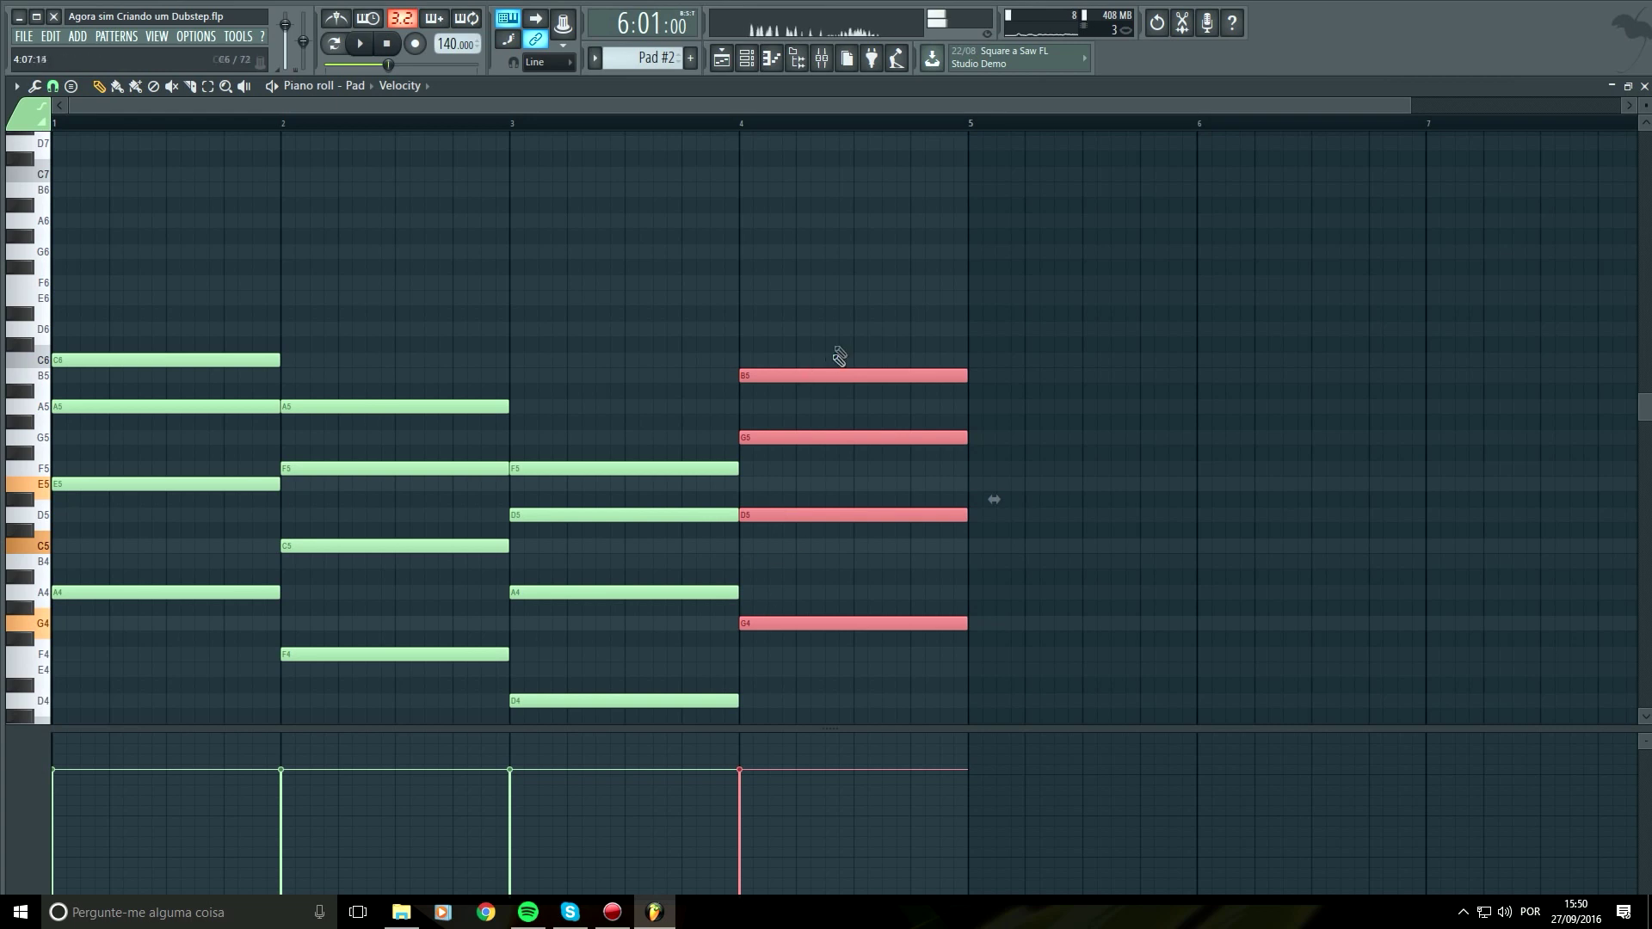
Transpose the selected bar 4 chord down to C4, G4, C5 and E5 and play it back
{"action": "scroll", "coordinate": [838, 366], "scroll_direction": "down", "scroll_amount": 1}
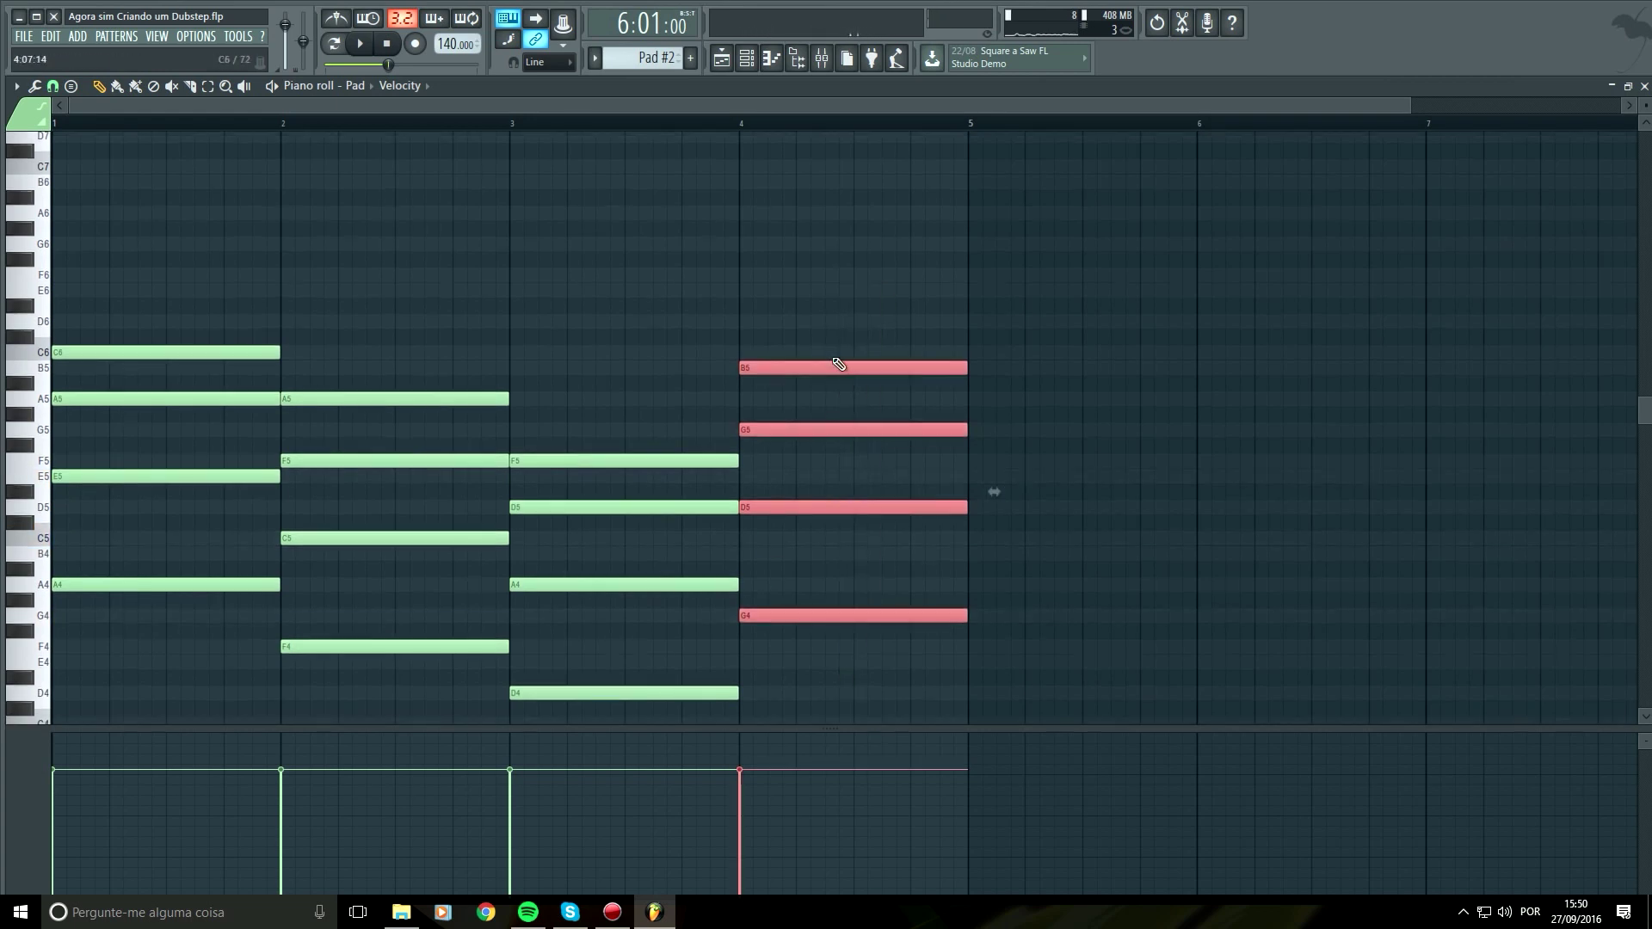
{"action": "left_click_drag", "start_coordinate": [831, 366], "coordinate": [833, 471]}
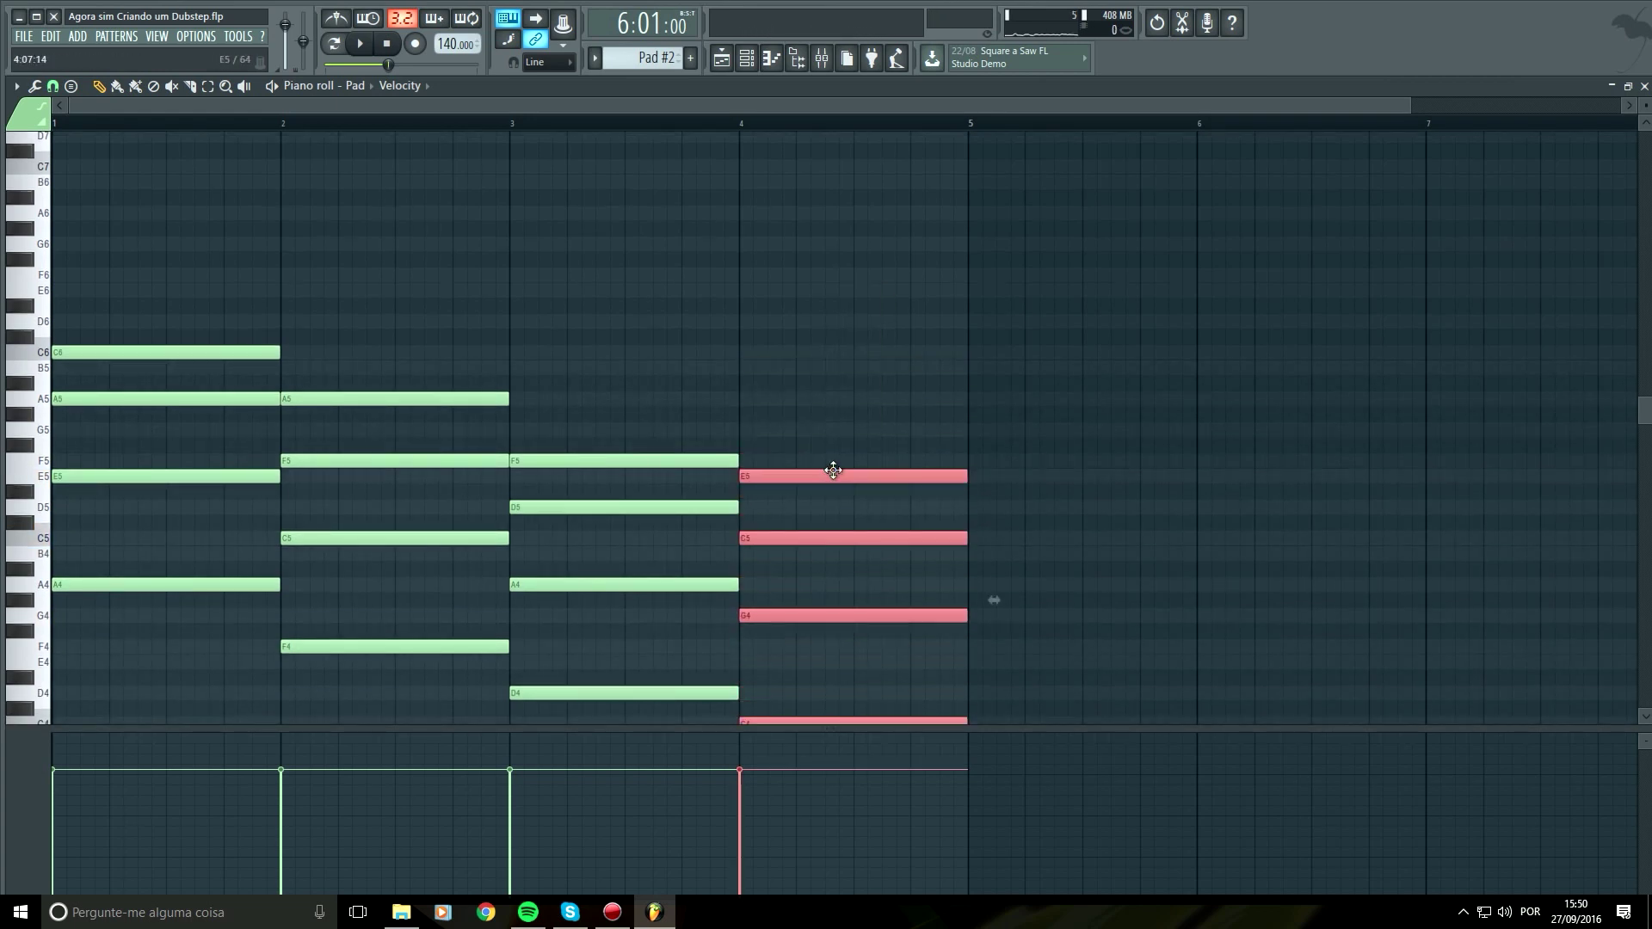
{"action": "scroll", "coordinate": [846, 431], "scroll_direction": "down", "scroll_amount": 2}
{"action": "key", "text": "space"}
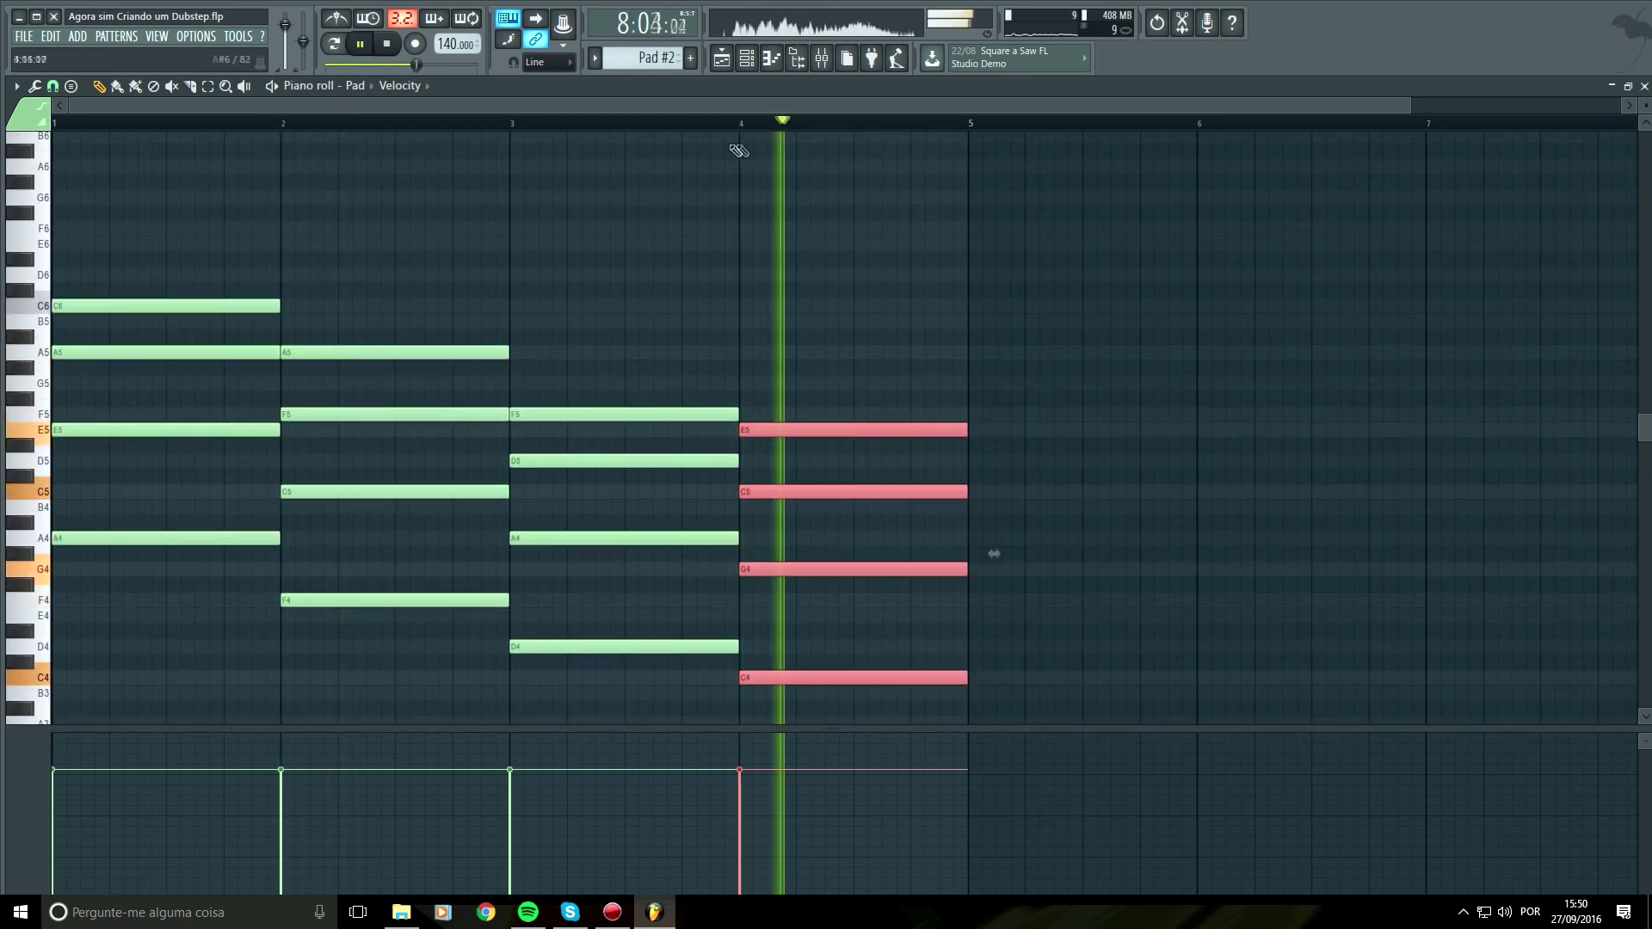
Return to the playlist, stop playback and make the second Arp clip a unique pattern
{"action": "key", "text": "F5"}
{"action": "key", "text": "space"}
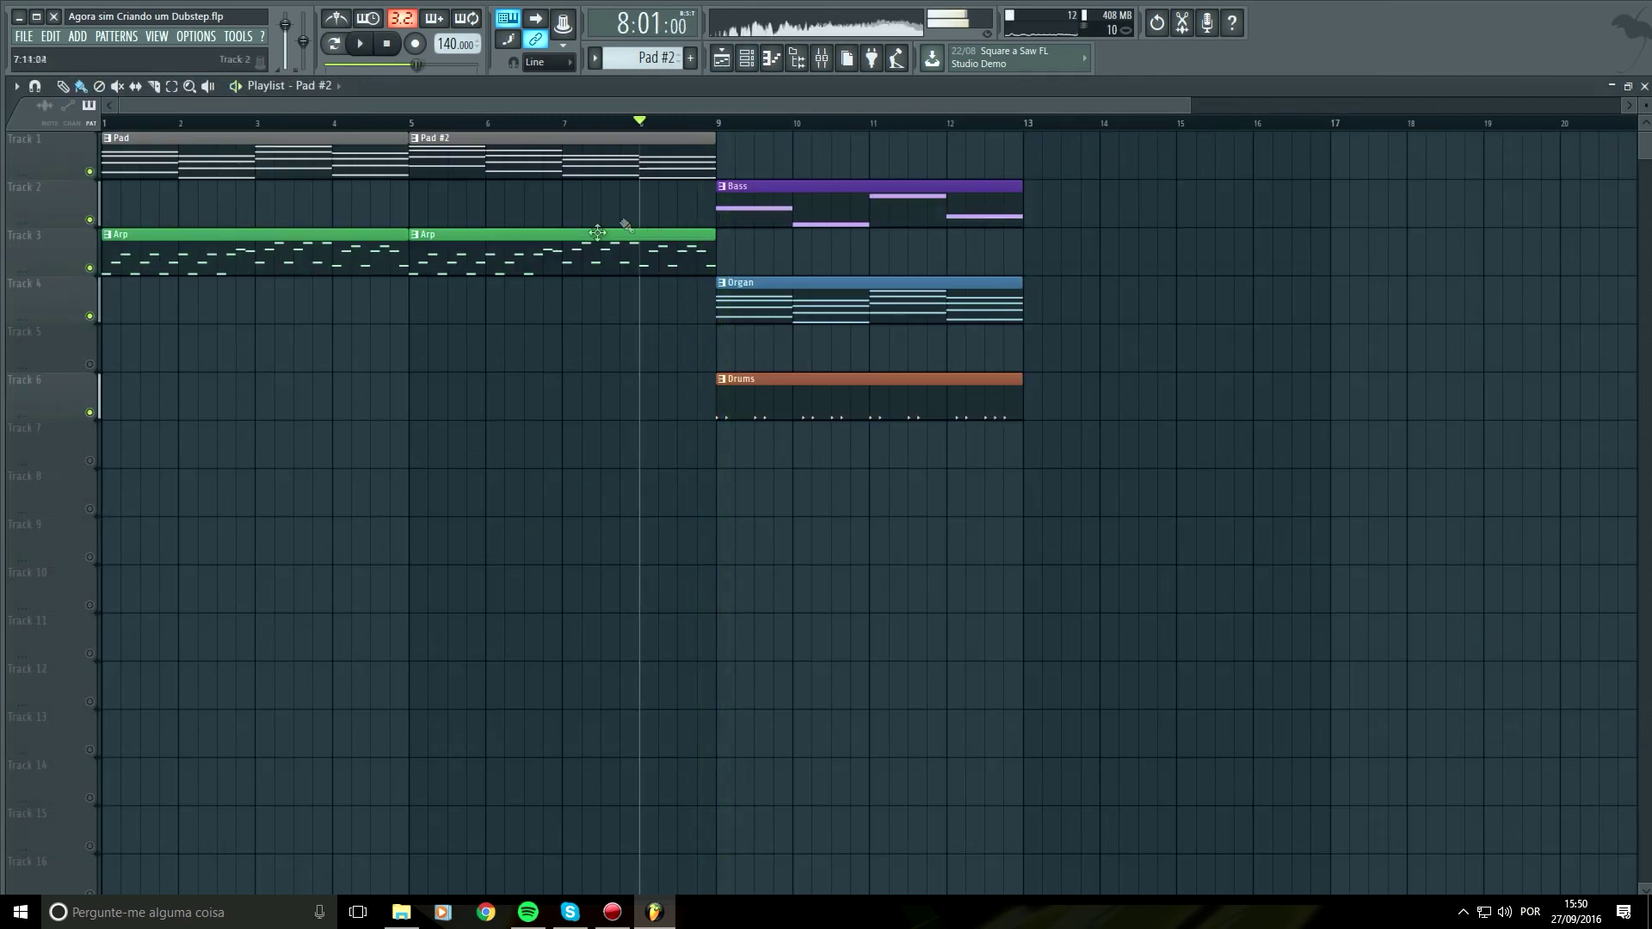
{"action": "left_click", "coordinate": [414, 235]}
{"action": "left_click", "coordinate": [469, 330]}
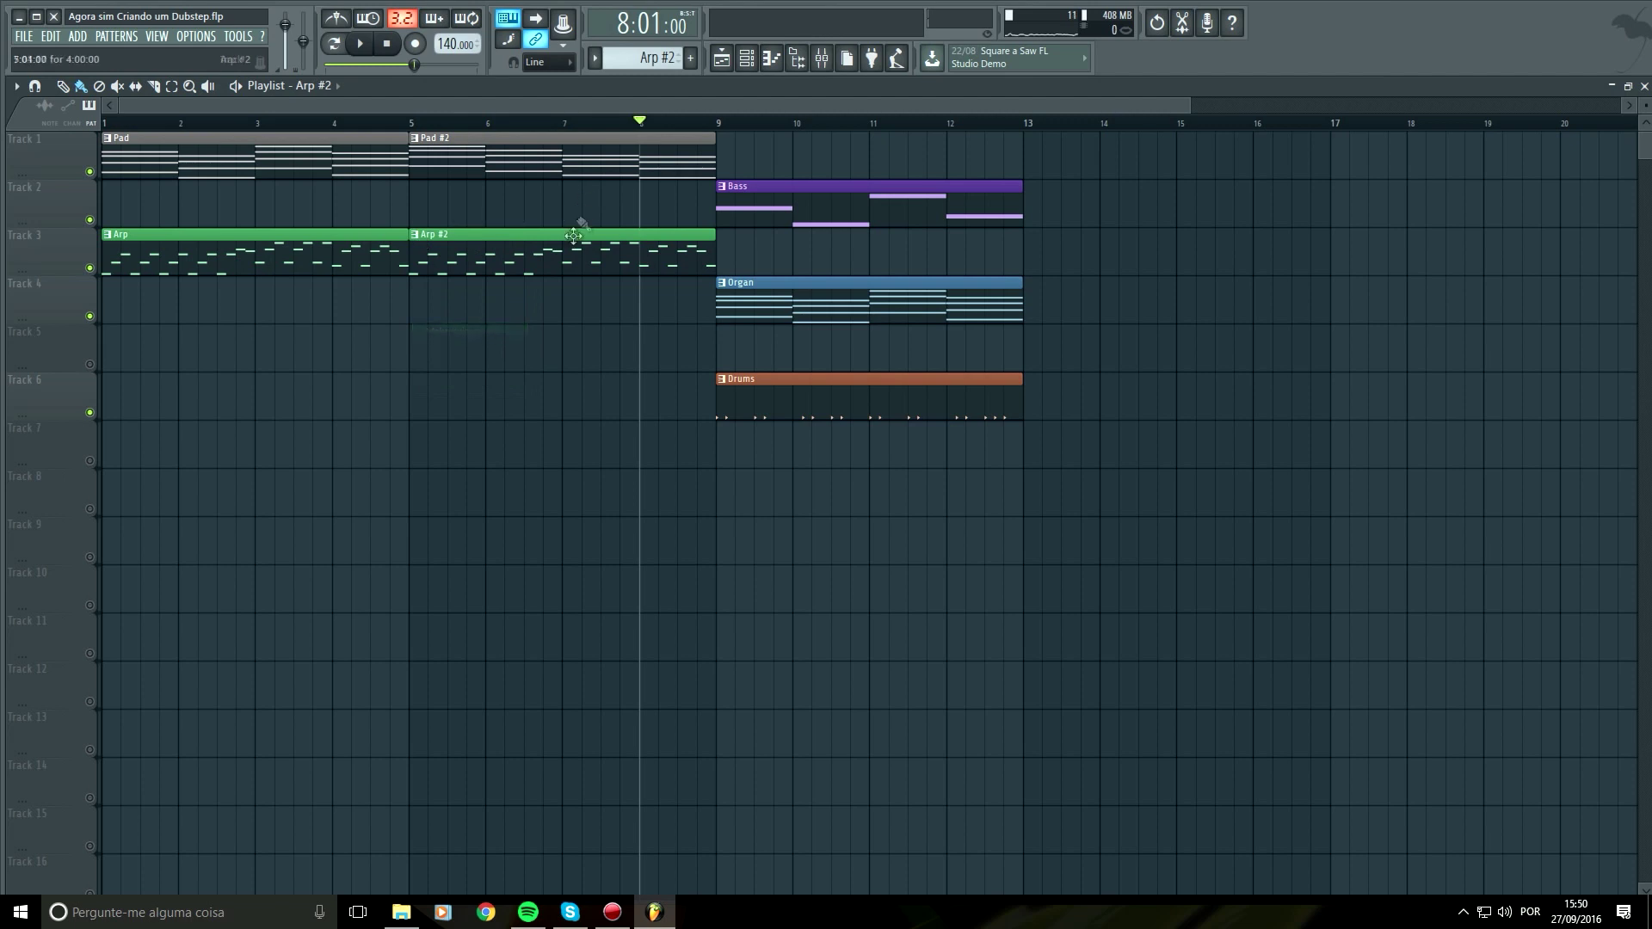
Open Arp #2 in the piano roll from song bar 7 and transpose its bar 3 notes down to A4, F5 and A5
{"action": "left_click", "coordinate": [567, 126]}
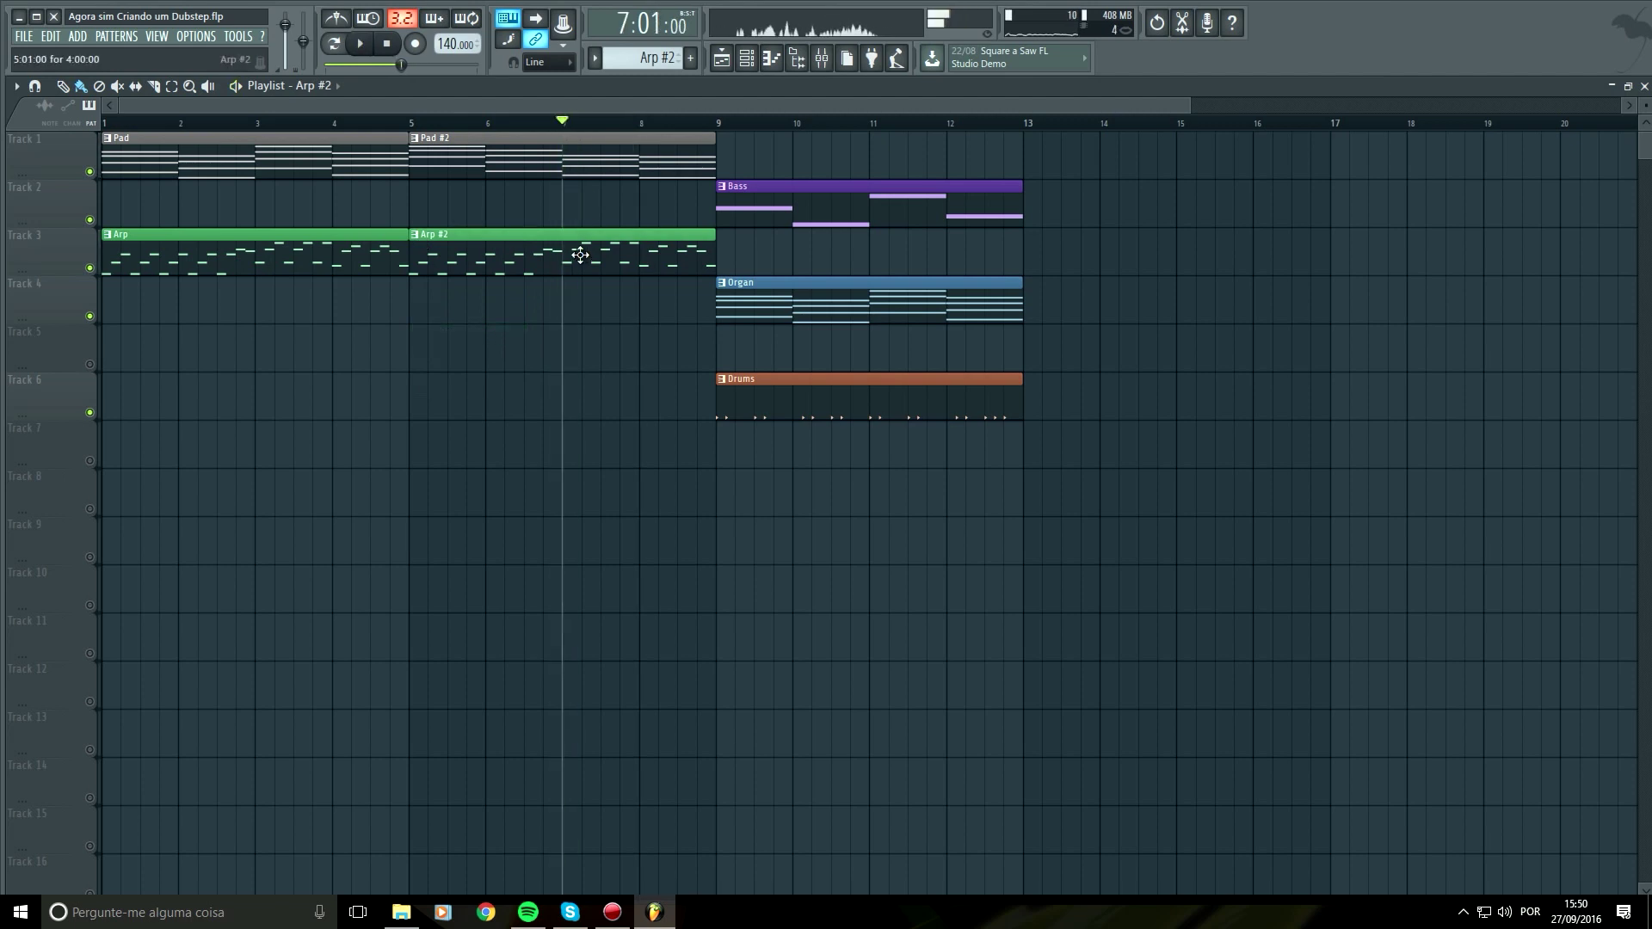
{"action": "double_click", "coordinate": [580, 255]}
{"action": "key", "text": "space"}
{"action": "key", "text": "space"}
{"action": "left_click_drag", "start_coordinate": [647, 186], "coordinate": [467, 510]}
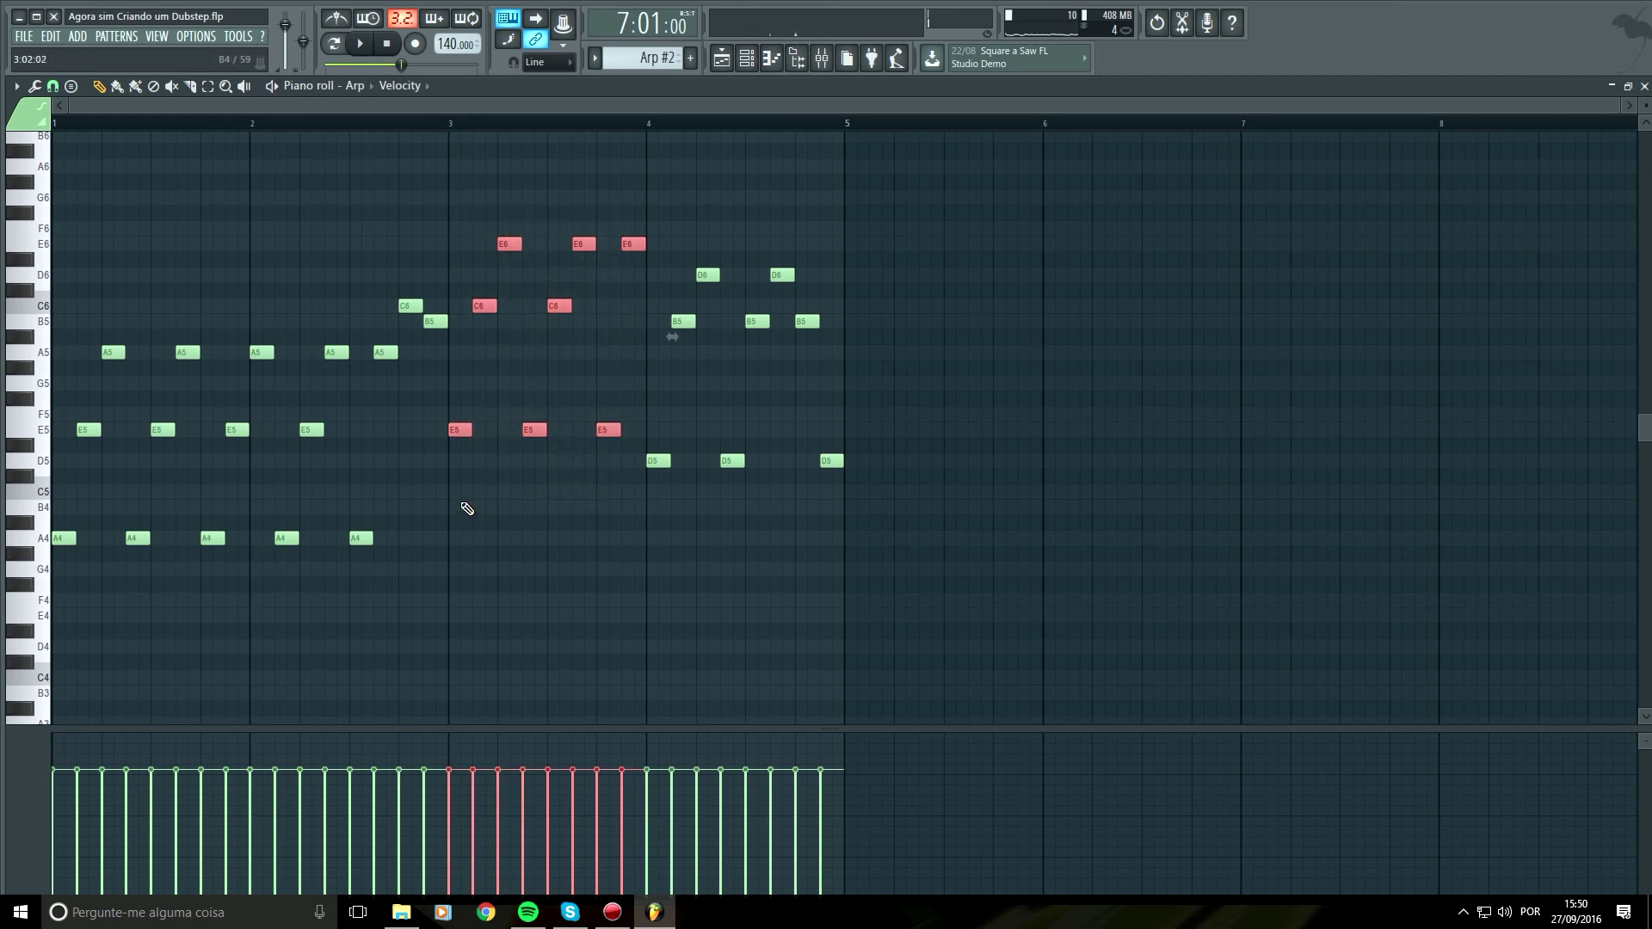
{"action": "left_click_drag", "start_coordinate": [479, 307], "coordinate": [483, 418]}
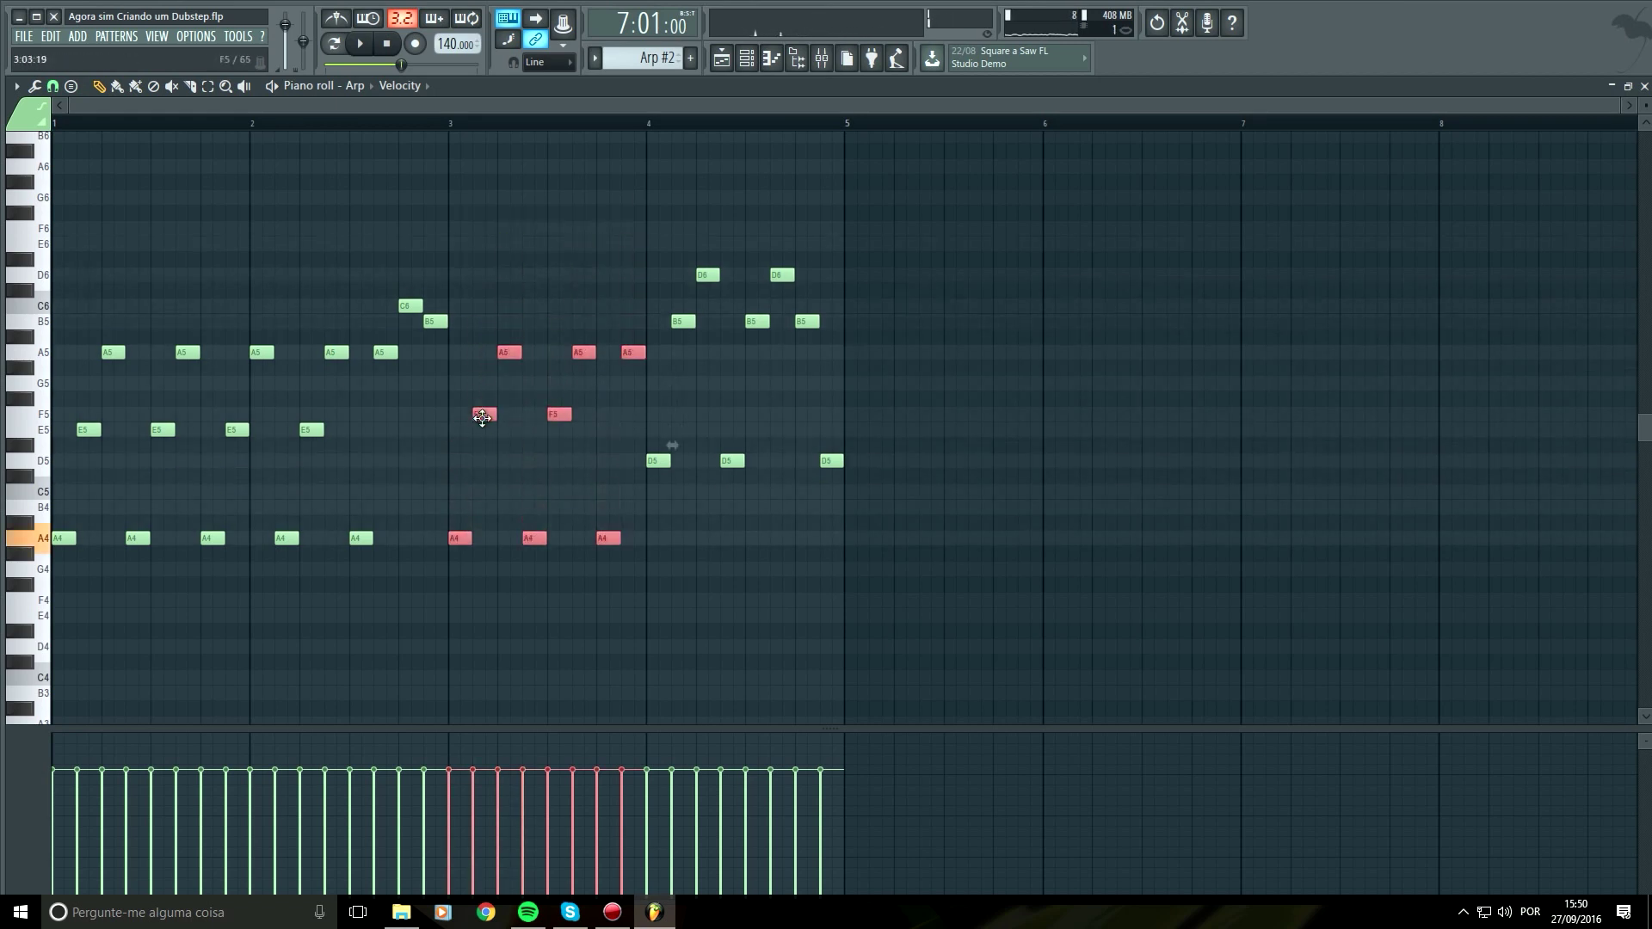
Play back the song to check the transposed bar 3 notes of Arp #2
{"action": "key", "text": "space"}
{"action": "left_click", "coordinate": [403, 43]}
{"action": "key", "text": "space"}
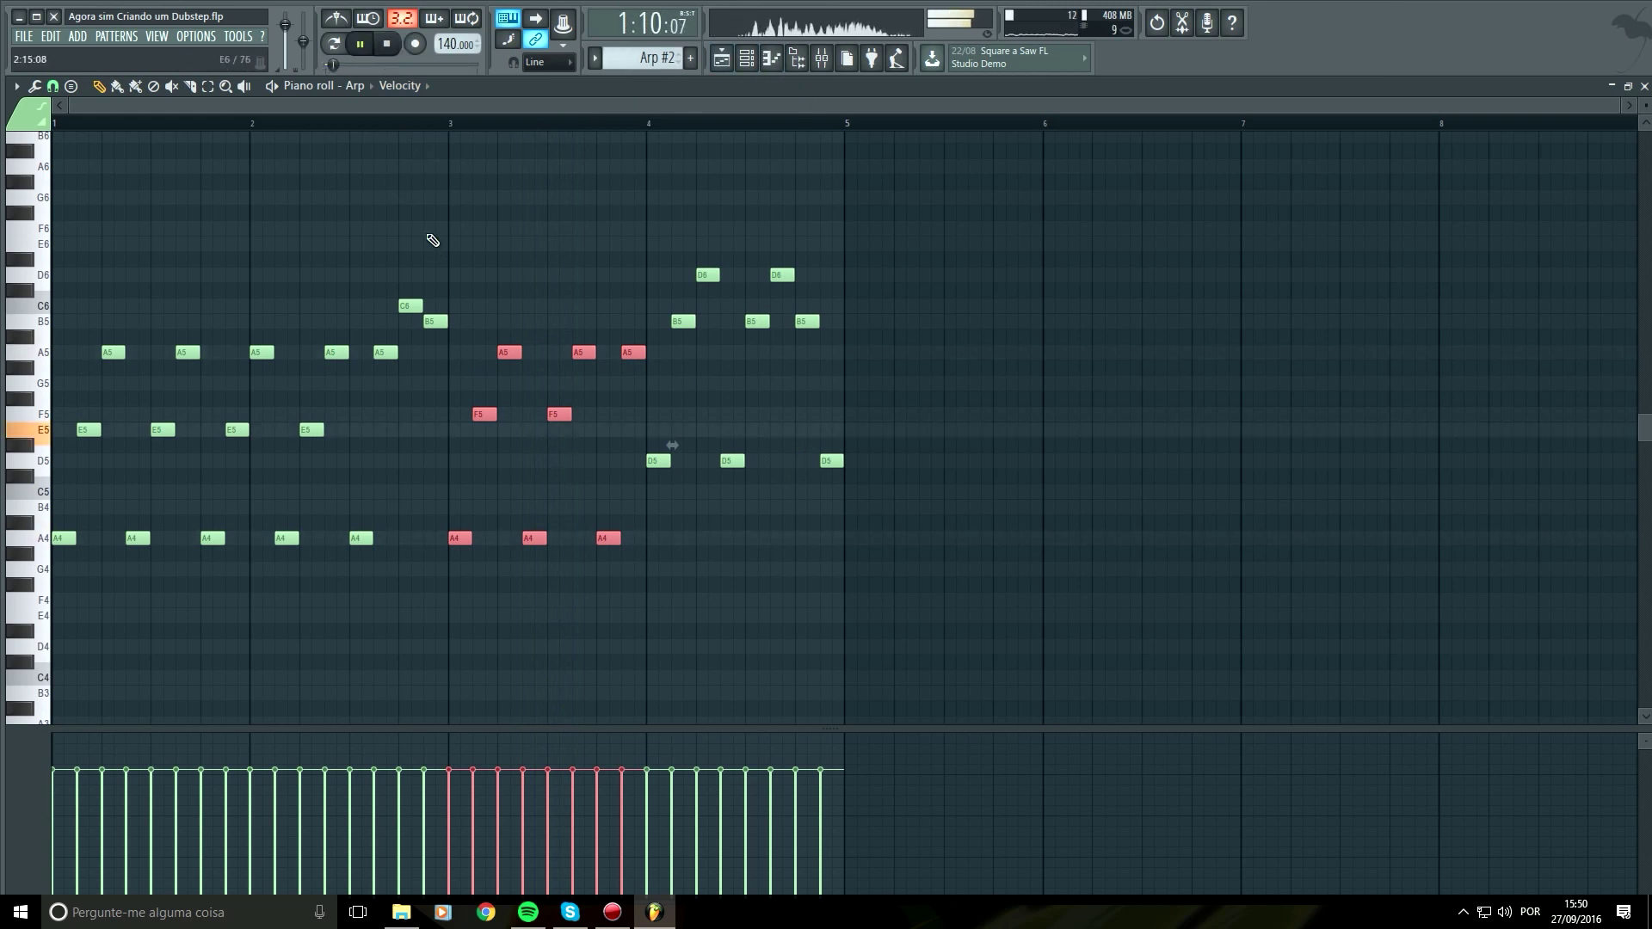
{"action": "scroll", "coordinate": [848, 257], "scroll_direction": "up", "scroll_amount": 2}
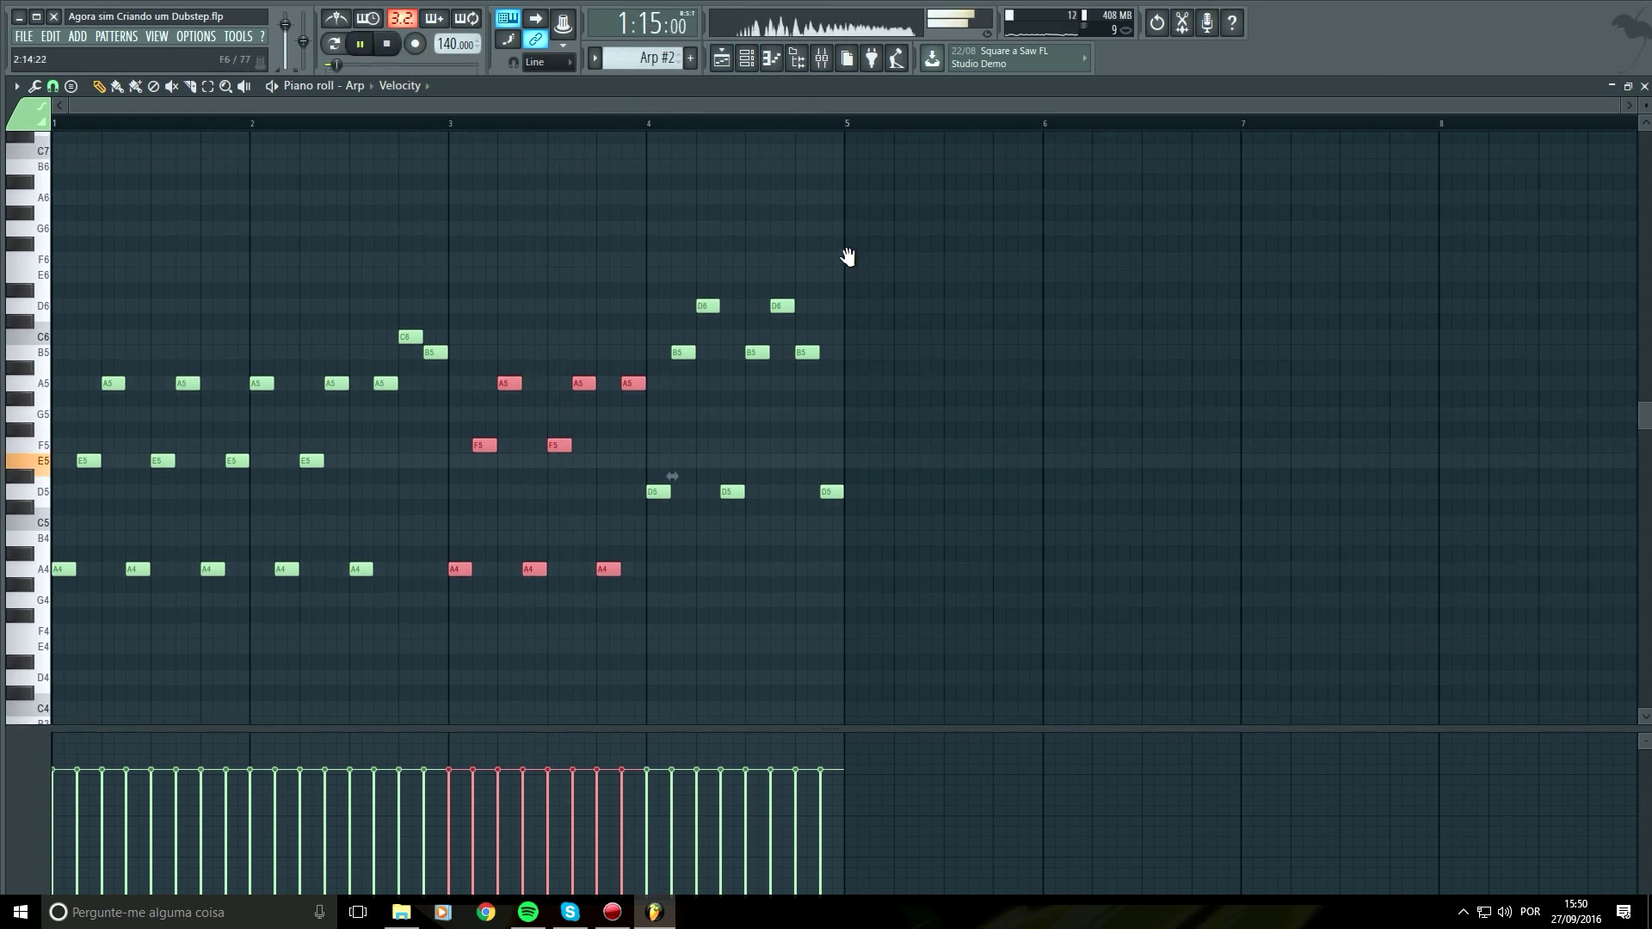
Compare the Pad #2 chords with the Arp #2 notes in the piano roll, especially in bars 3 and 4
{"action": "key", "text": "F5"}
{"action": "key", "text": "F7"}
{"action": "left_click", "coordinate": [722, 57]}
{"action": "double_click", "coordinate": [592, 148]}
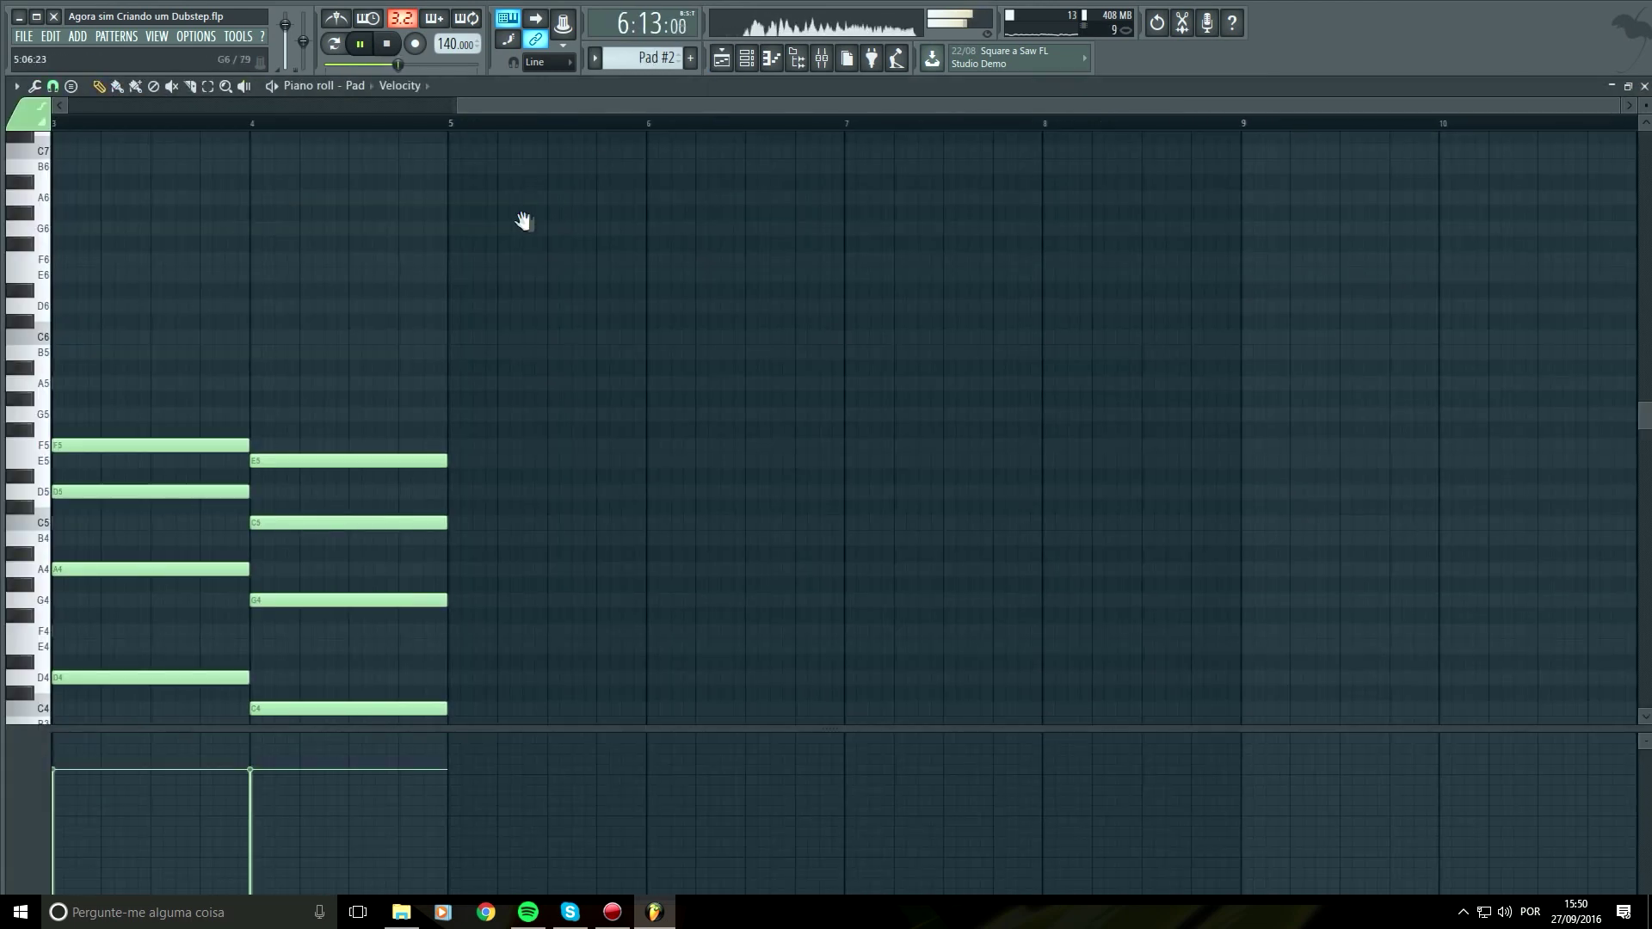
{"action": "left_click_drag", "start_coordinate": [524, 221], "coordinate": [1335, 261]}
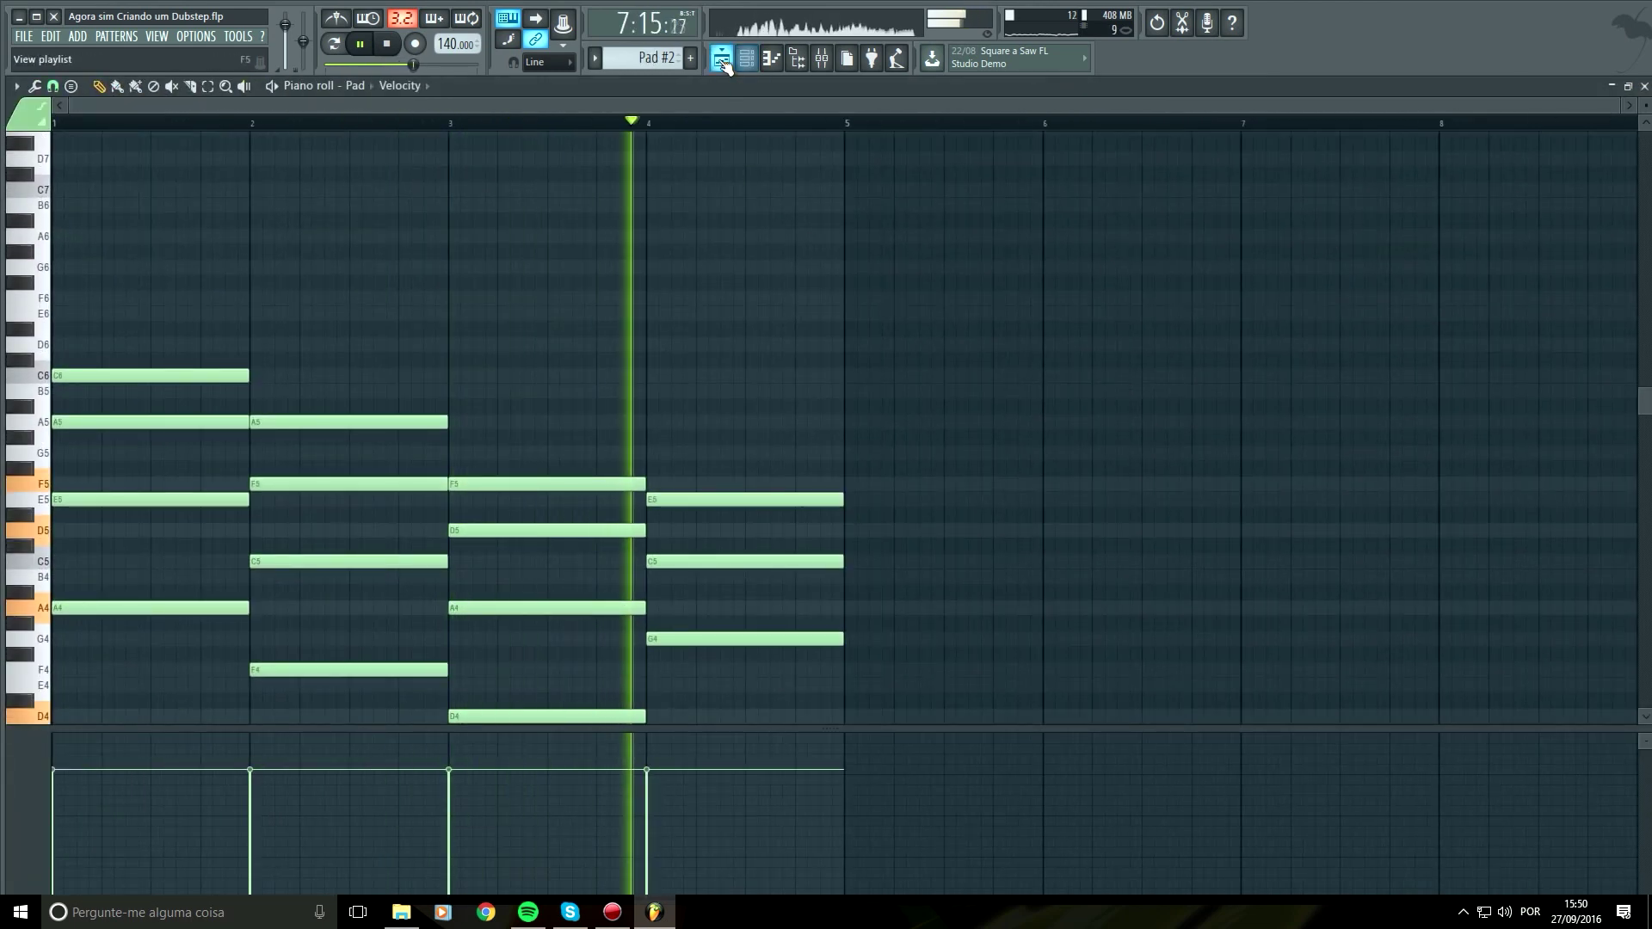
{"action": "key", "text": "space"}
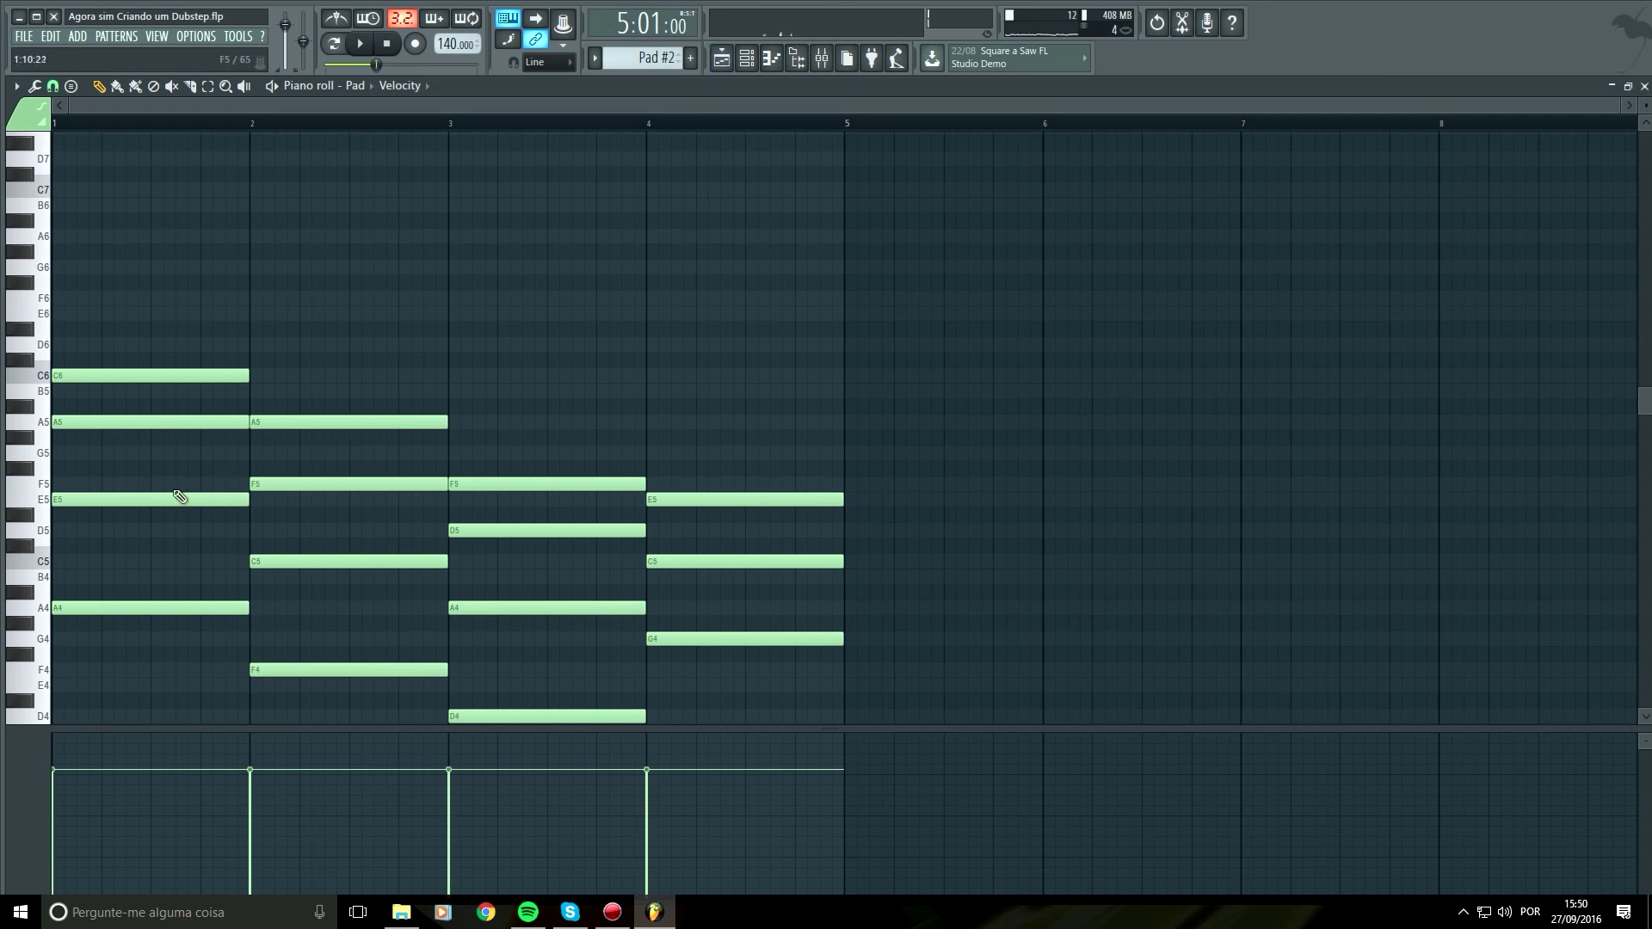
{"action": "left_click", "coordinate": [722, 57]}
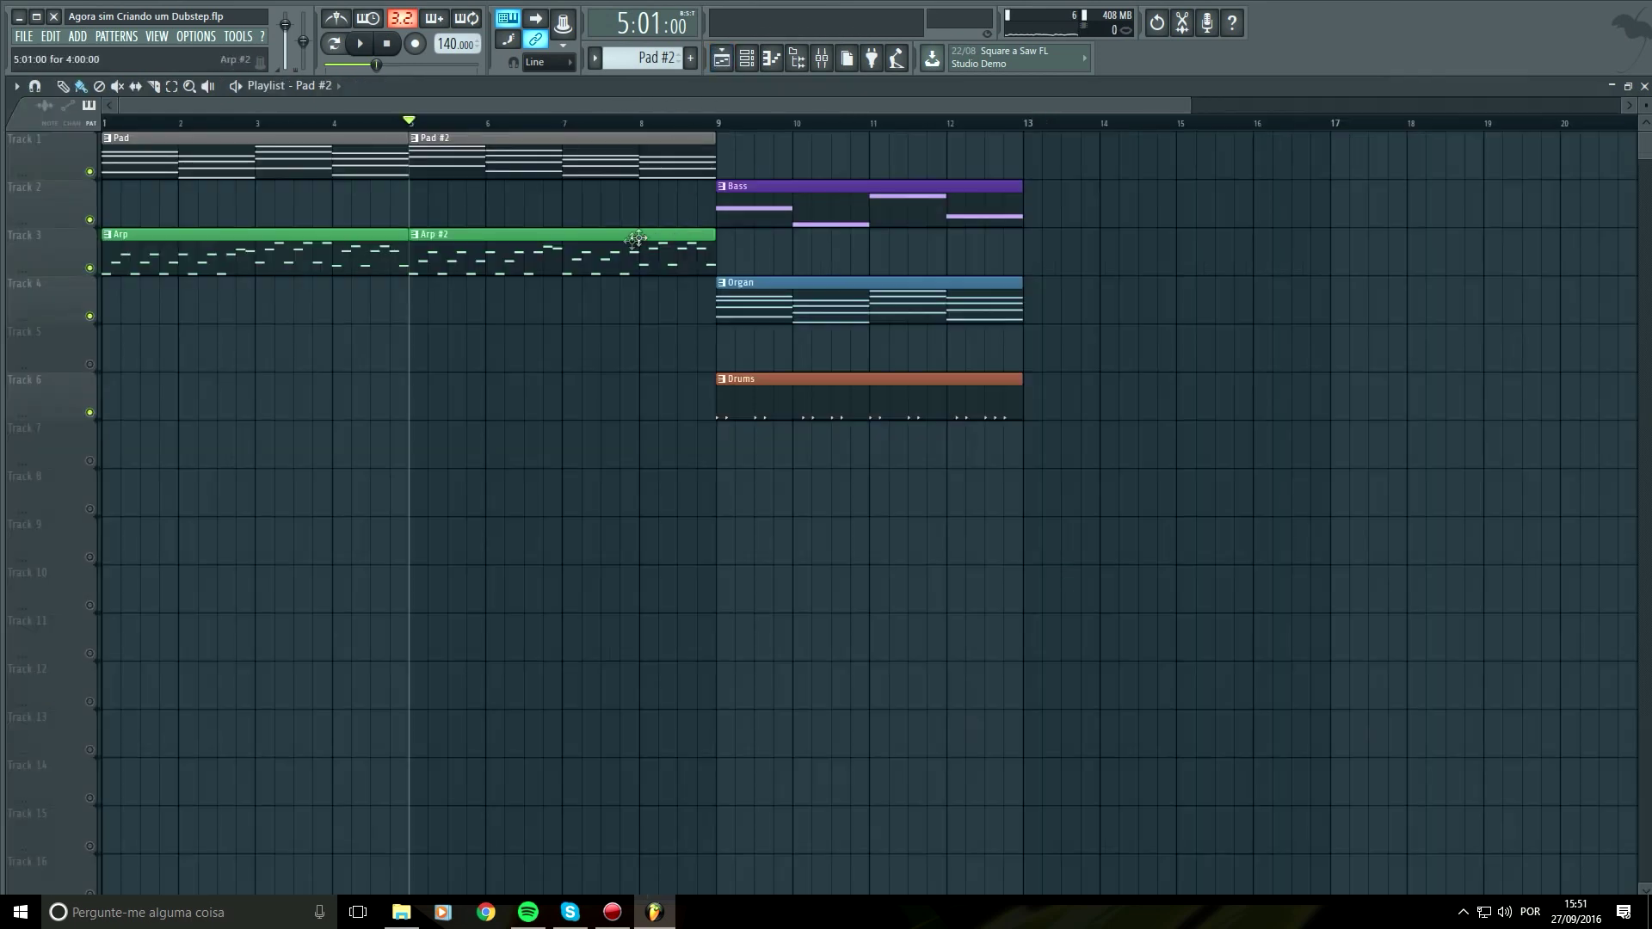
{"action": "double_click", "coordinate": [690, 231]}
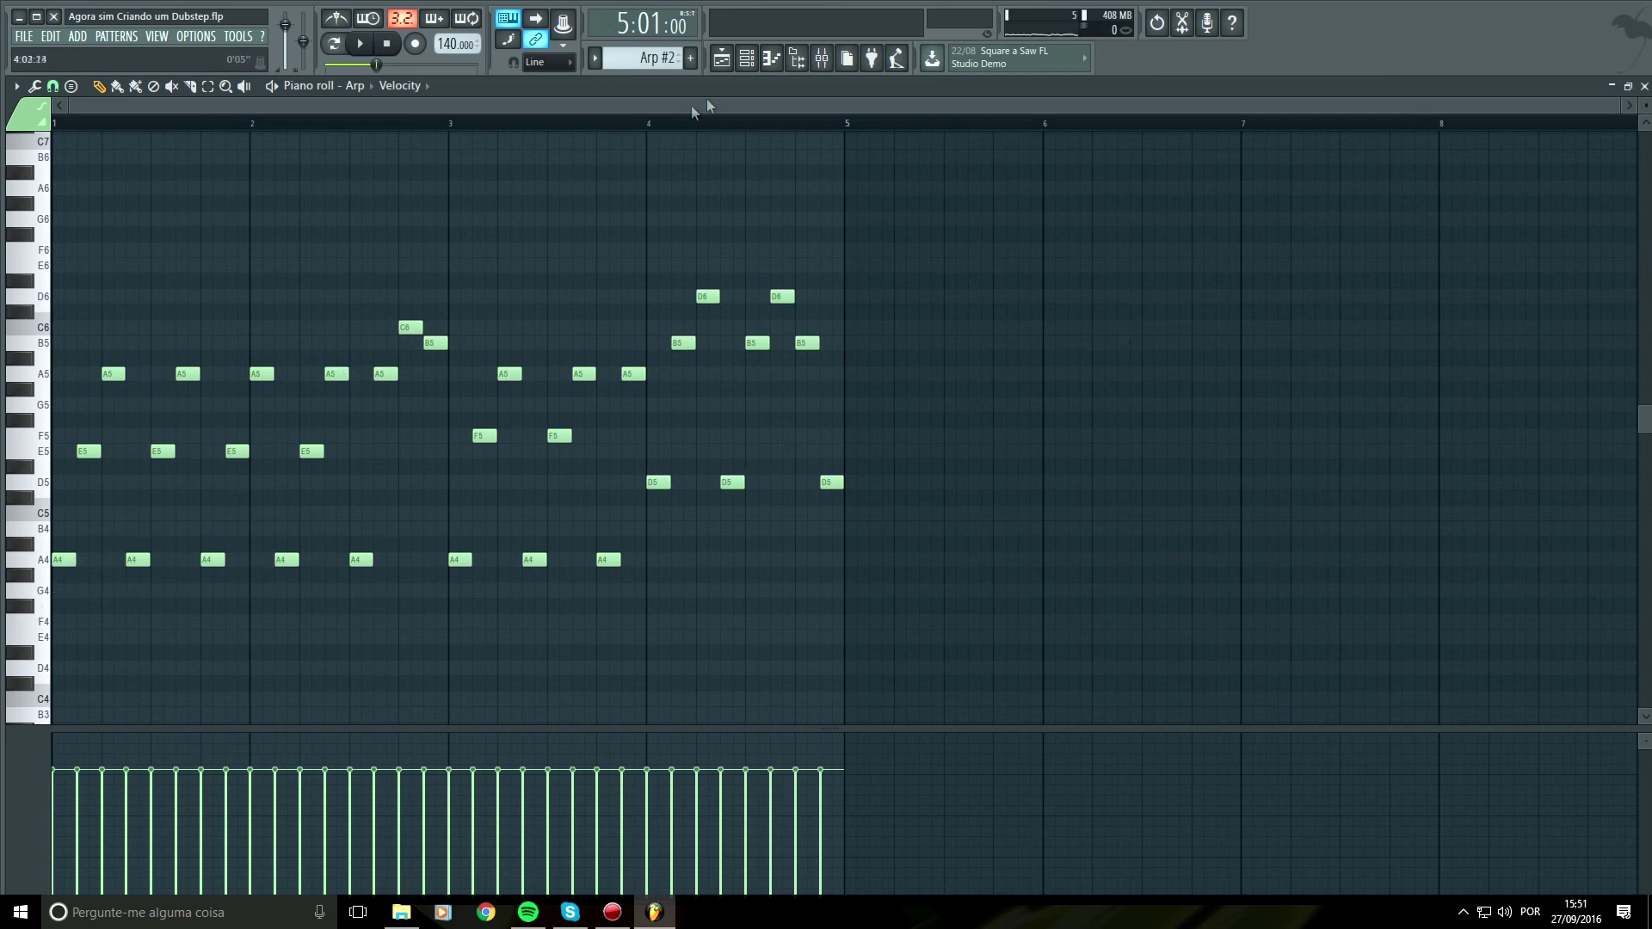
{"action": "left_click", "coordinate": [722, 57]}
{"action": "double_click", "coordinate": [611, 159]}
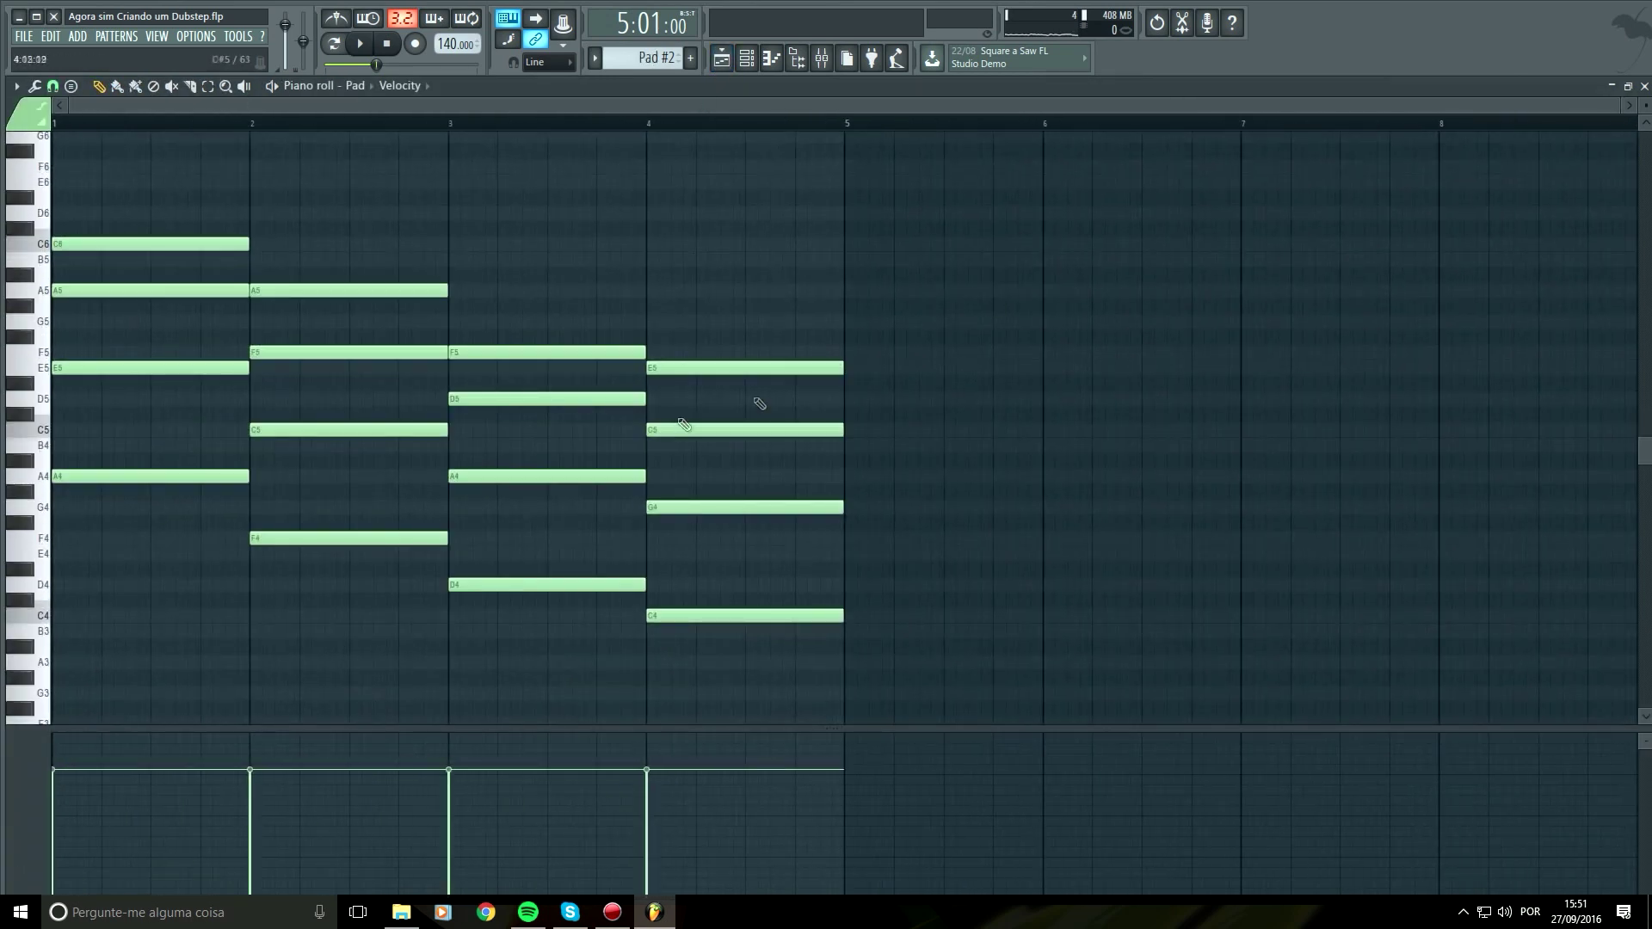
{"action": "left_click_drag", "start_coordinate": [514, 540], "coordinate": [655, 629]}
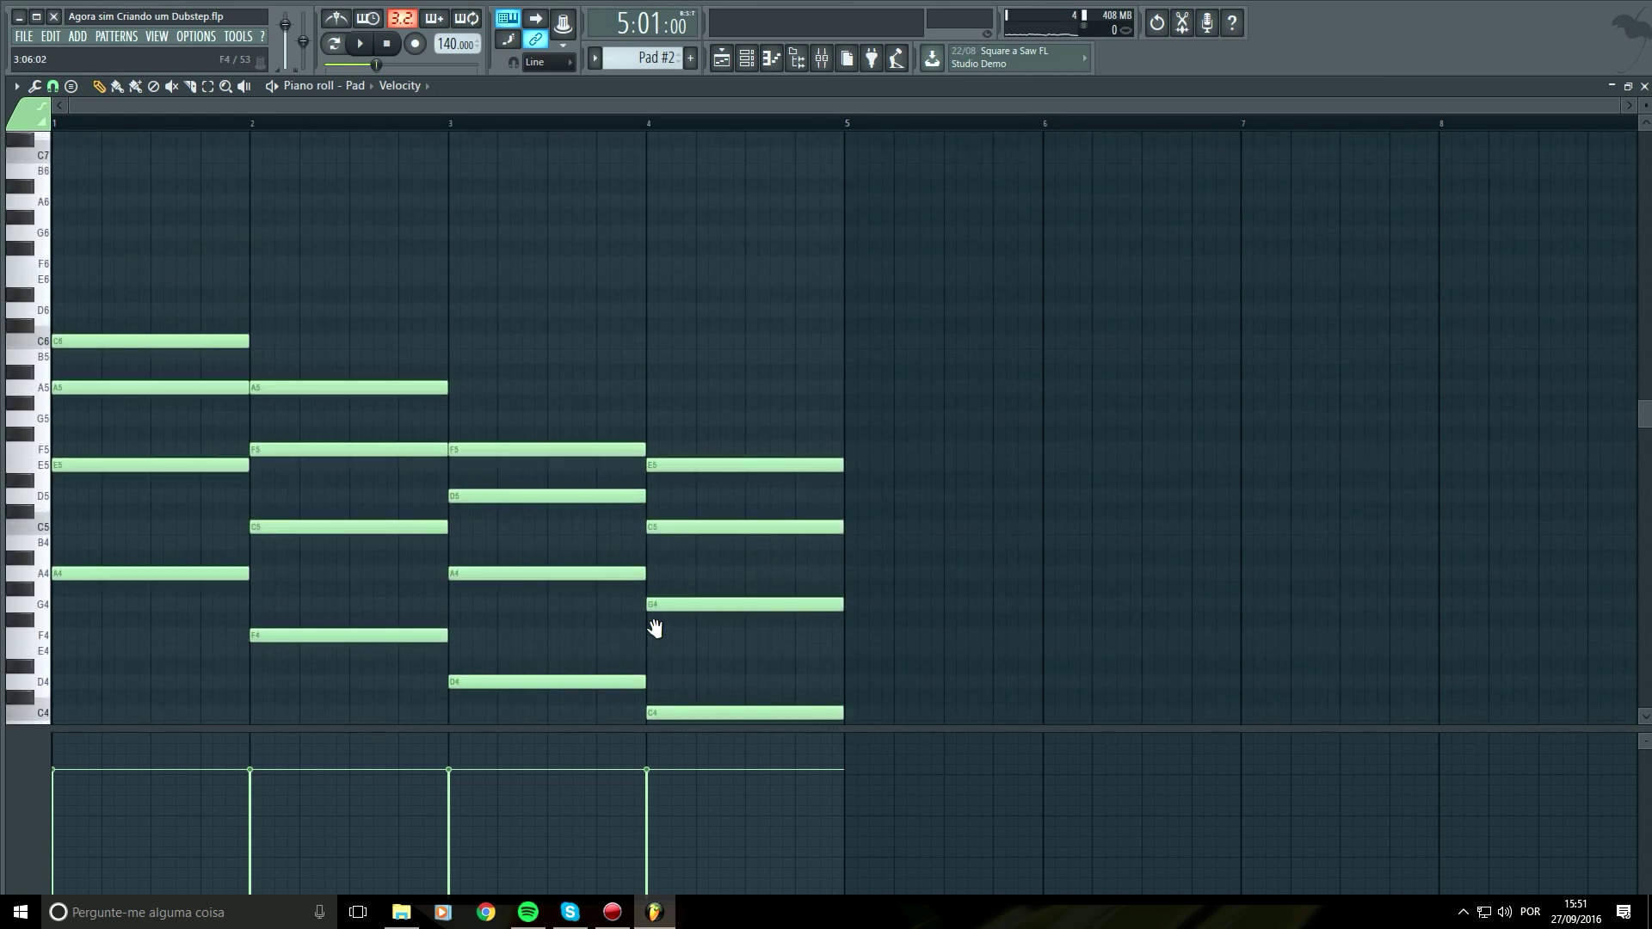
{"action": "left_click", "coordinate": [746, 58]}
{"action": "double_click", "coordinate": [563, 227]}
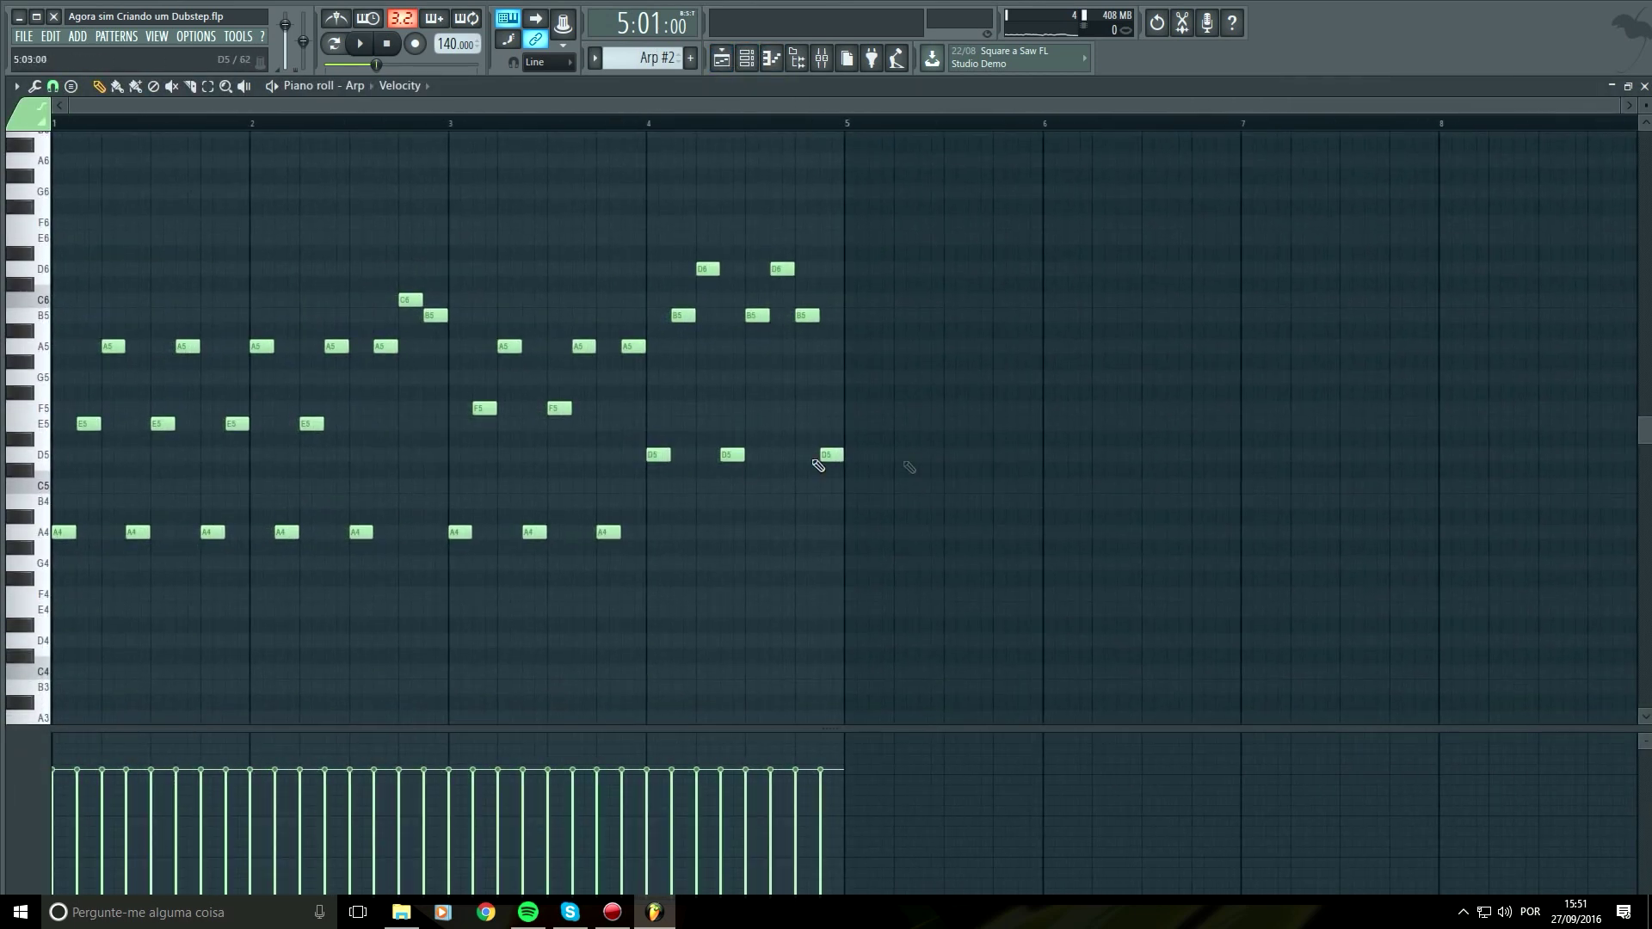
Try transposing the bar 3 notes of Arp #2 up to D5, A#5 and D6, and play them back
{"action": "left_click_drag", "start_coordinate": [647, 294], "coordinate": [454, 648]}
{"action": "key", "text": "space"}
{"action": "key", "text": "space"}
{"action": "key", "text": "space"}
{"action": "key", "text": "space"}
{"action": "left_click_drag", "start_coordinate": [452, 634], "coordinate": [462, 455]}
{"action": "key", "text": "space"}
{"action": "key", "text": "space"}
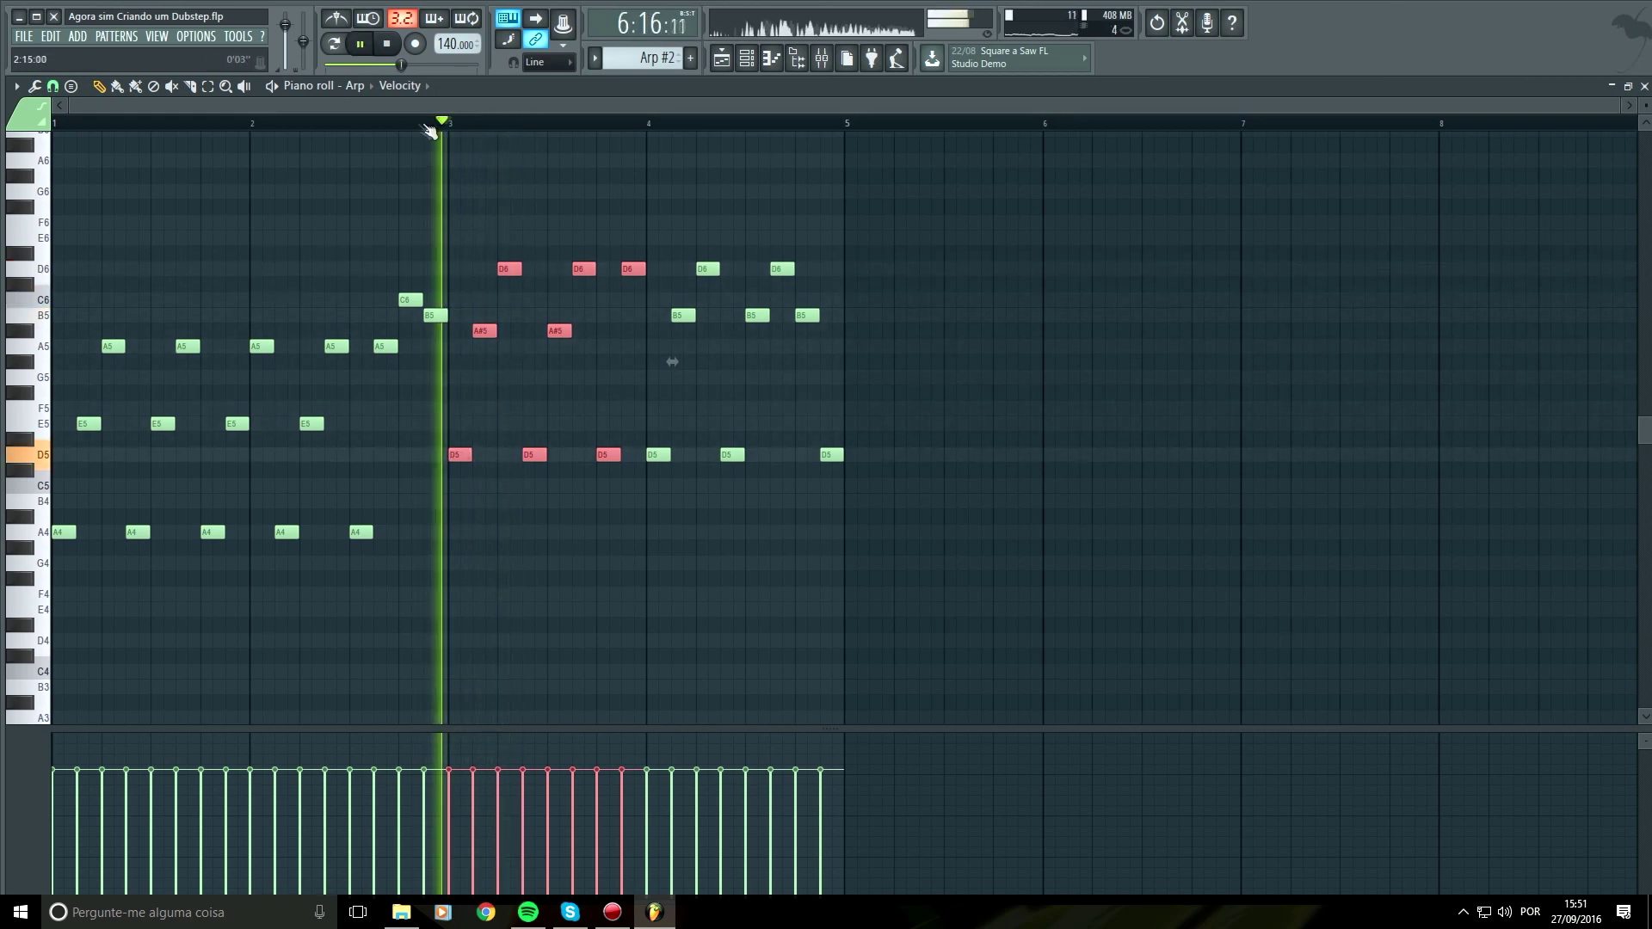
{"action": "left_click", "coordinate": [395, 123]}
{"action": "key", "text": "space"}
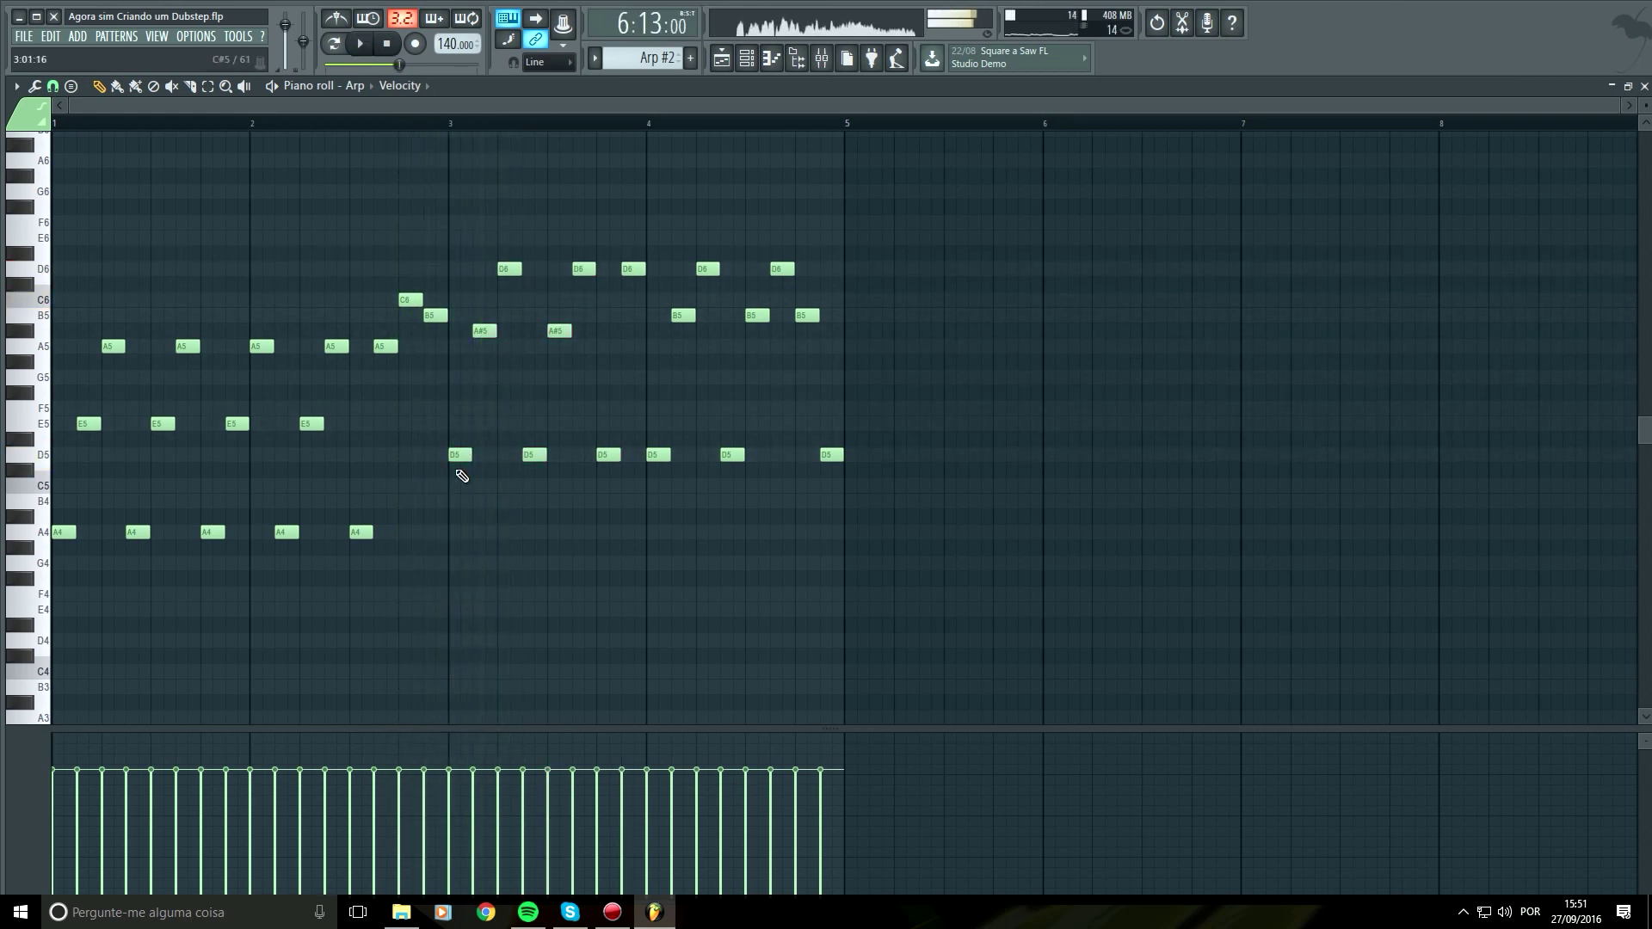
Open the original Pad and Arp patterns in the piano roll and compare the chords with the arpeggio notes
{"action": "left_click", "coordinate": [725, 62]}
{"action": "double_click", "coordinate": [287, 161]}
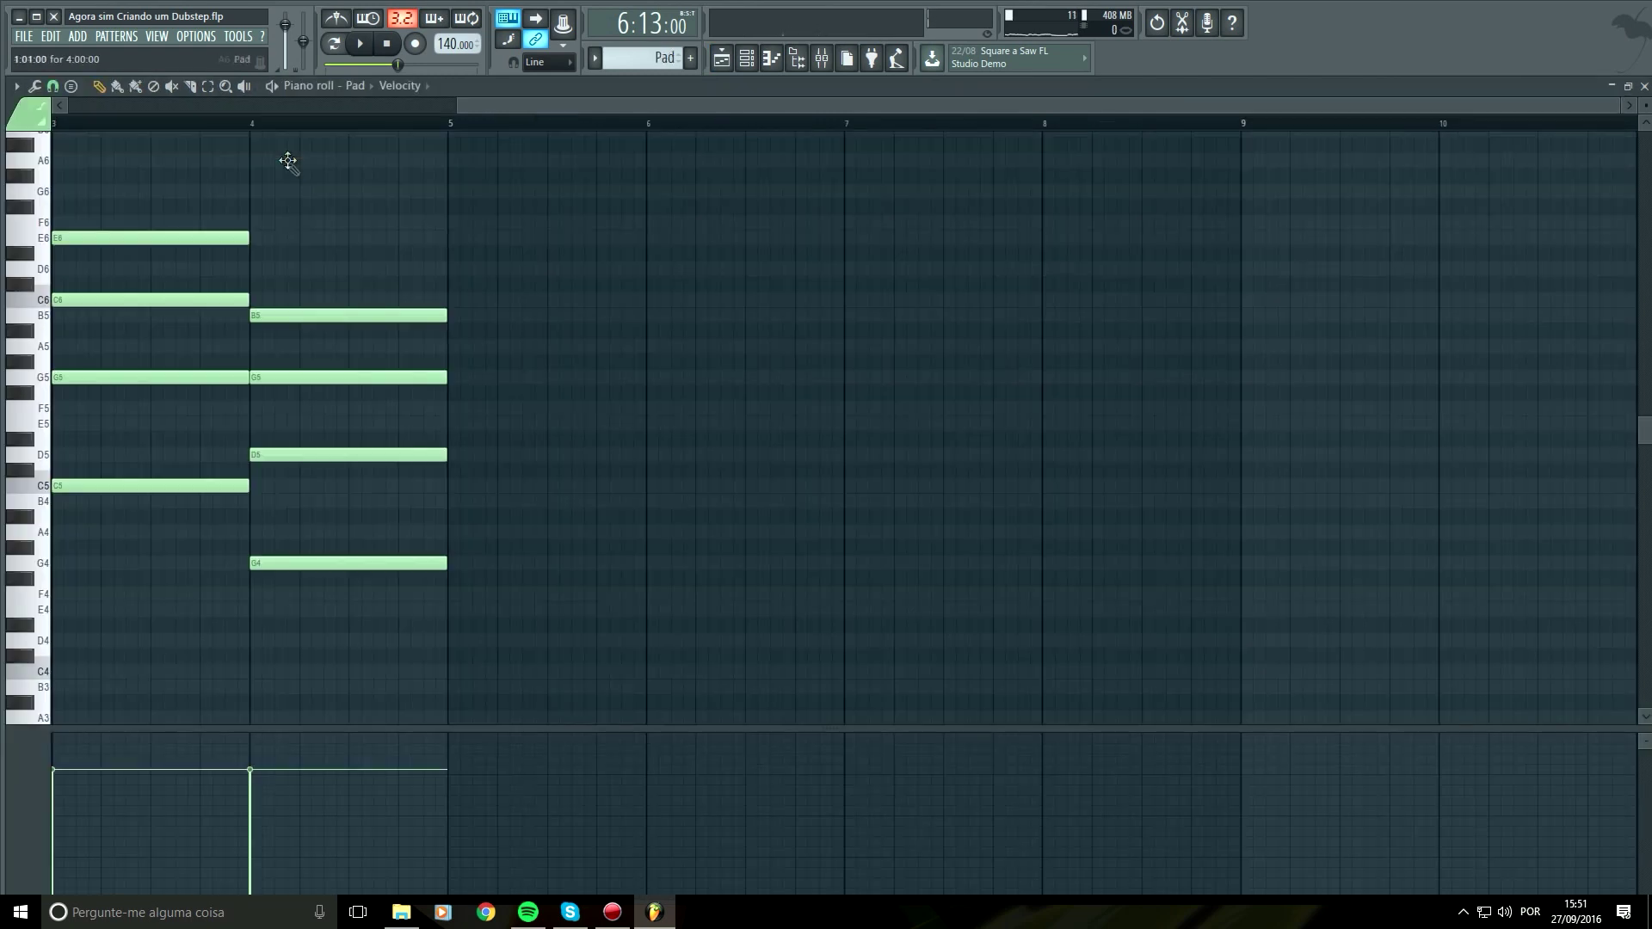
{"action": "left_click_drag", "start_coordinate": [298, 339], "coordinate": [1065, 456]}
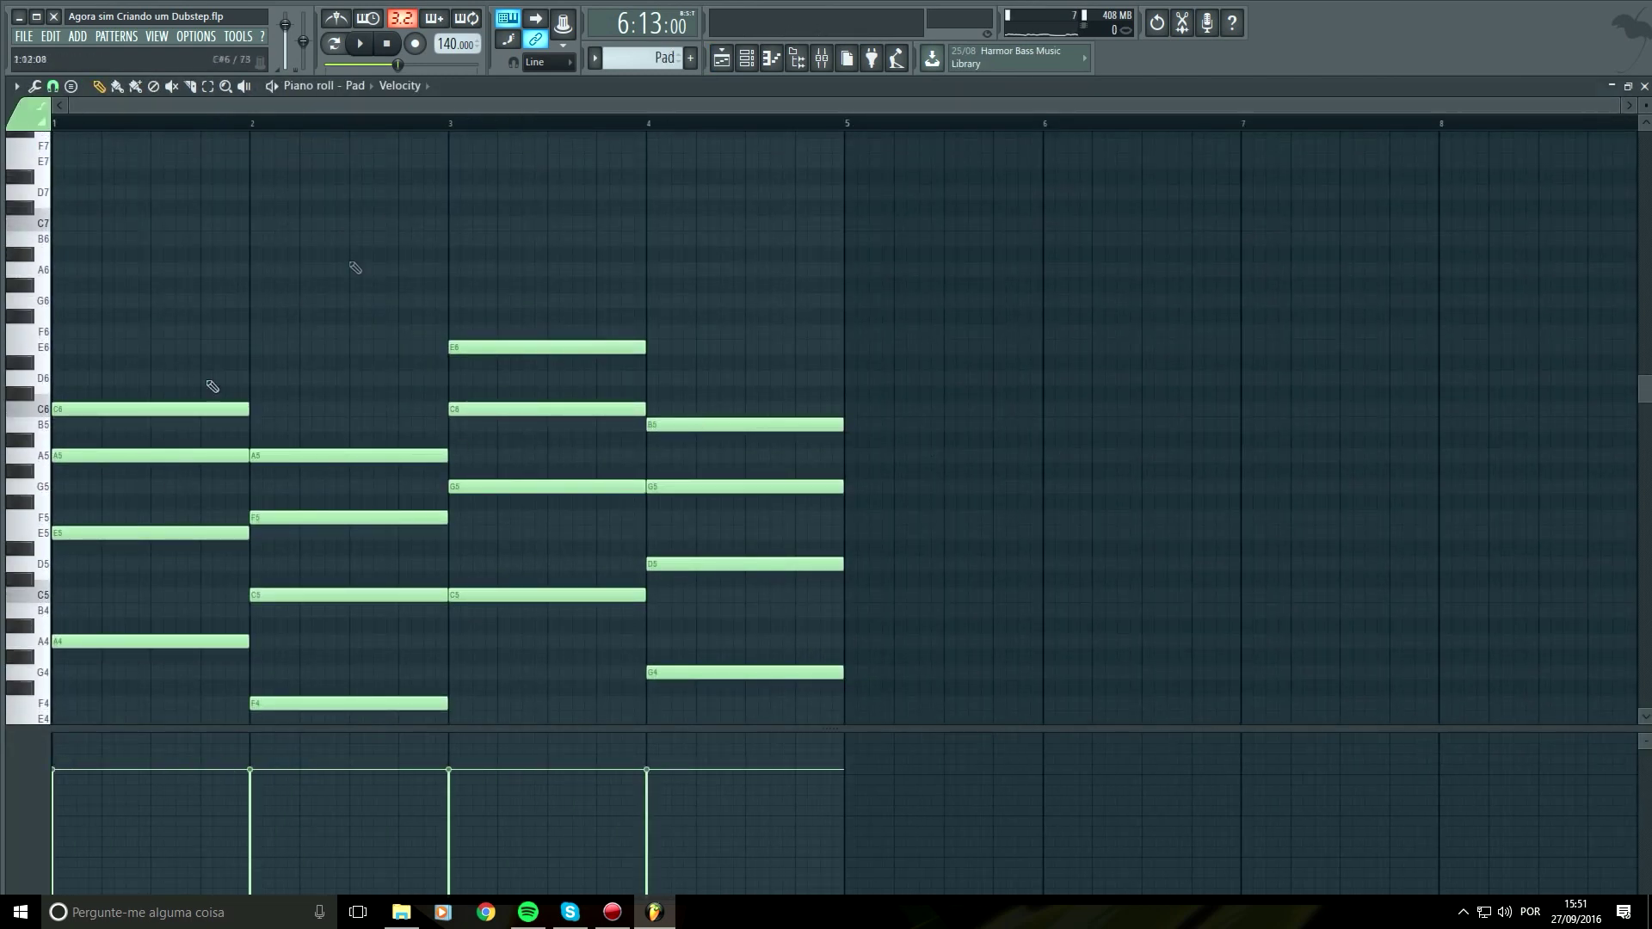
{"action": "left_click", "coordinate": [721, 57]}
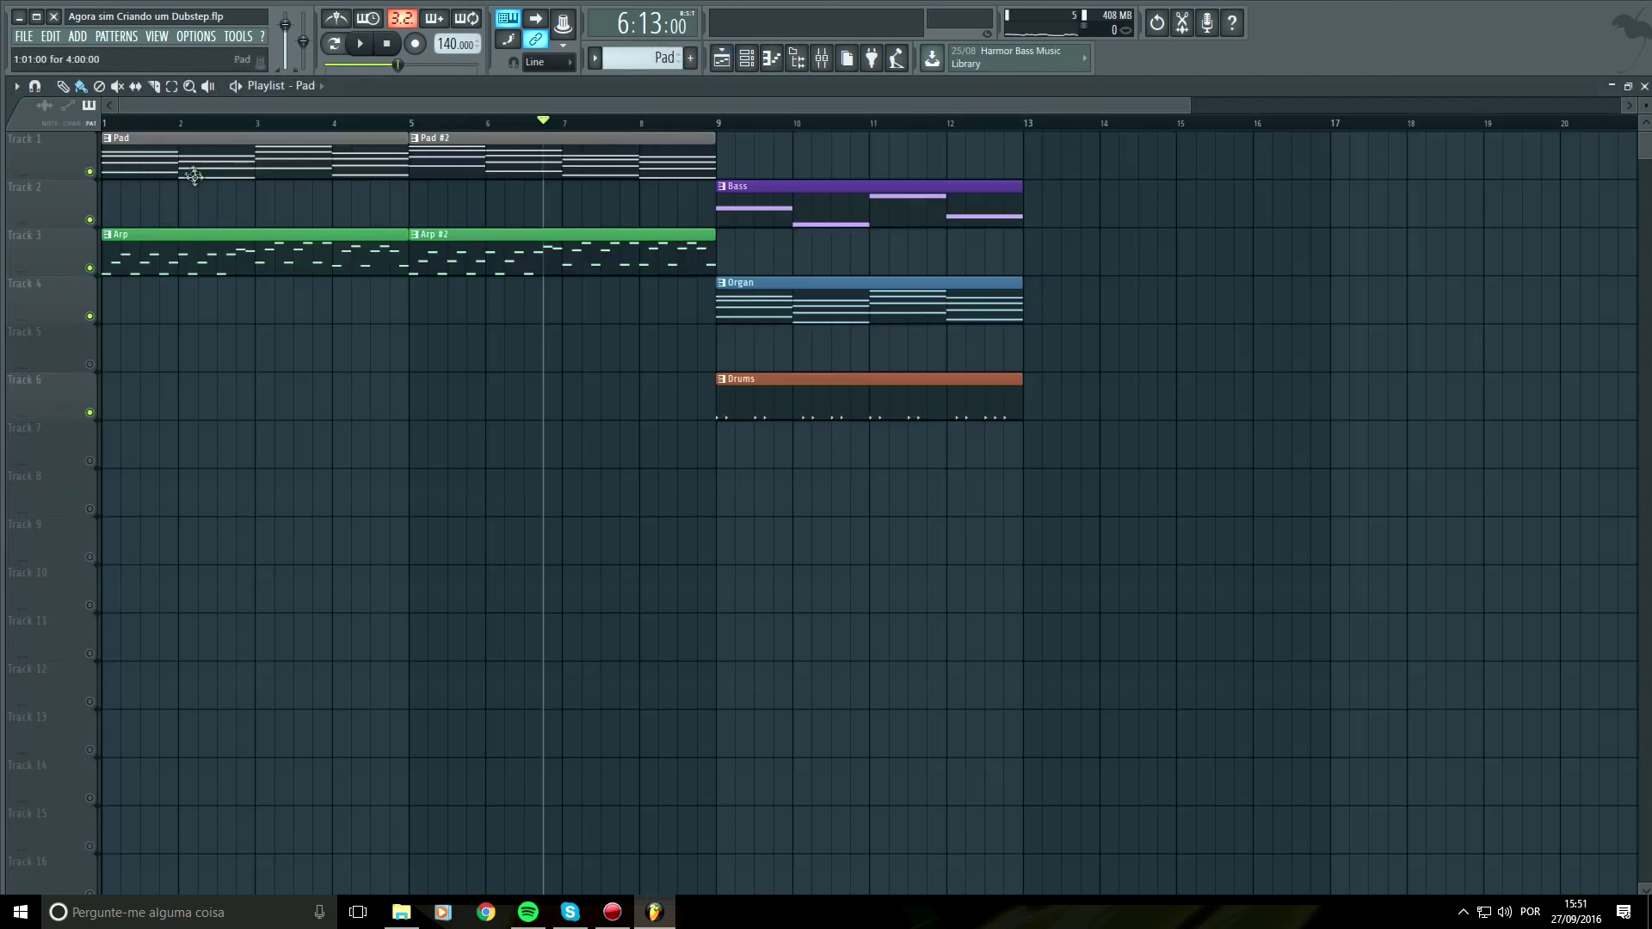
{"action": "double_click", "coordinate": [196, 178]}
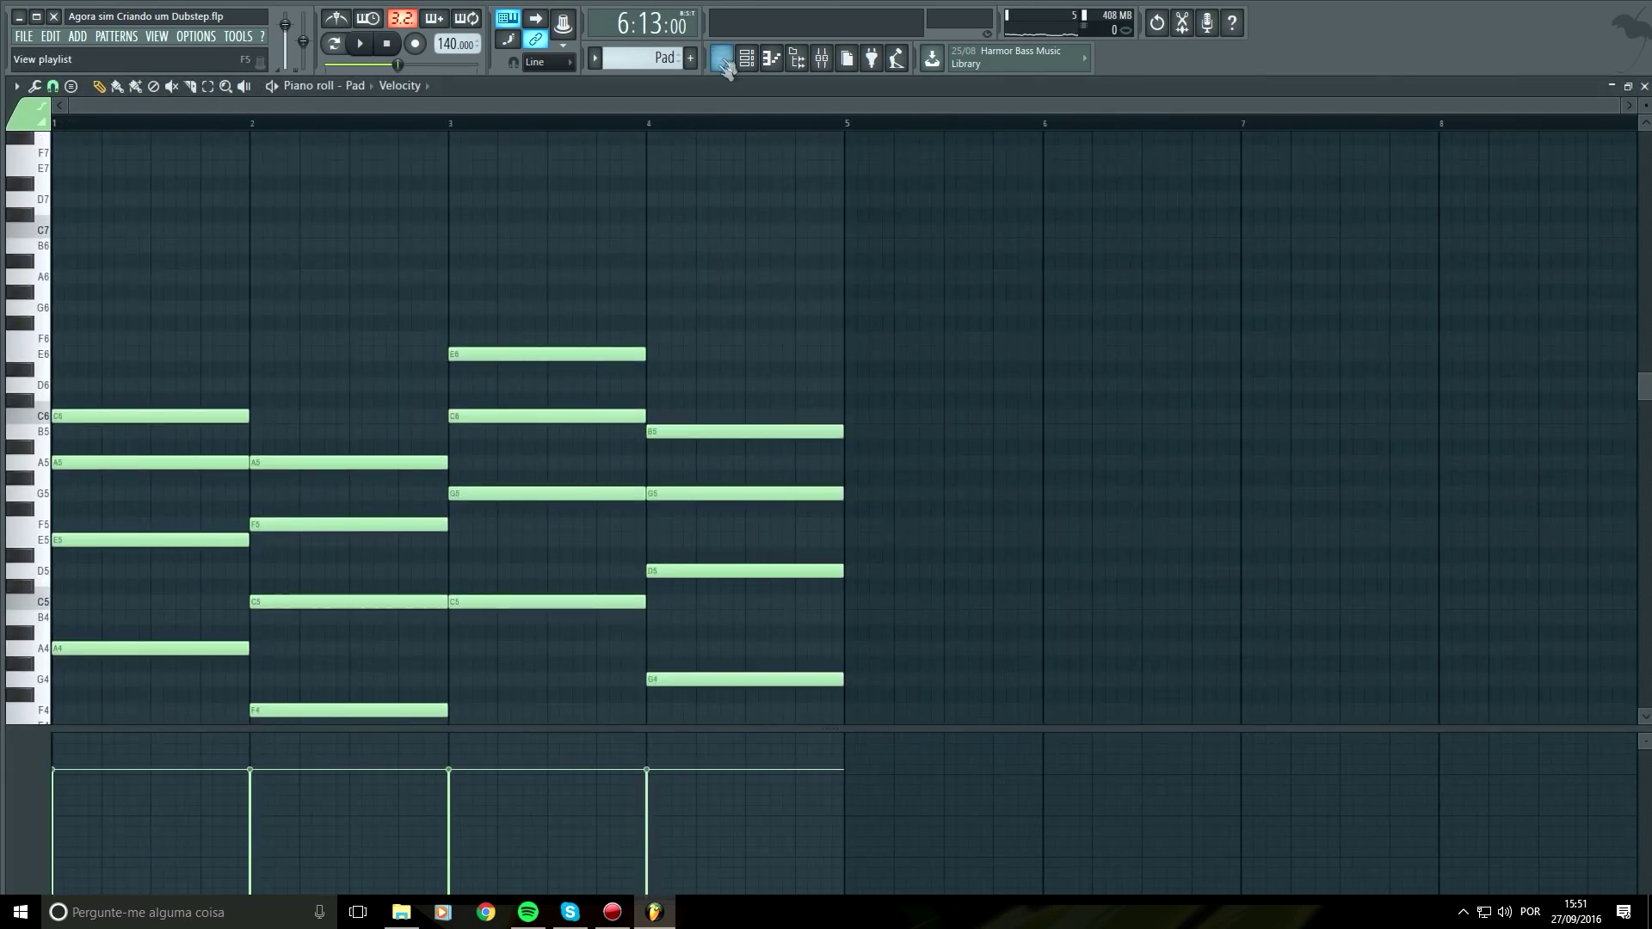
{"action": "left_click", "coordinate": [721, 58]}
{"action": "double_click", "coordinate": [211, 268]}
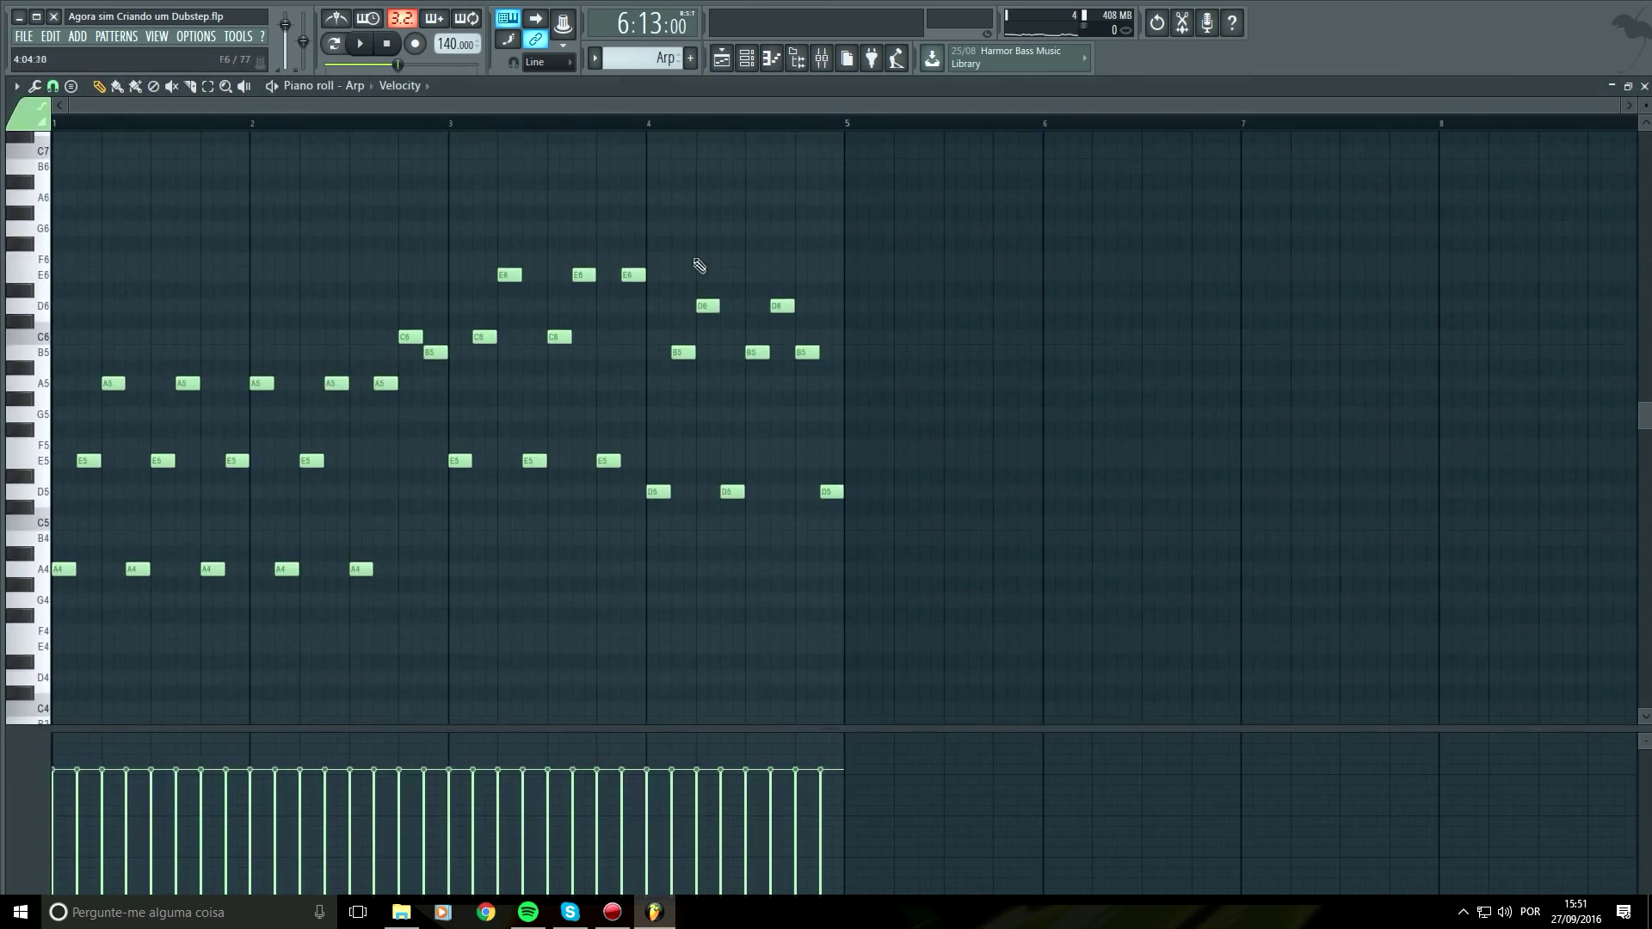
Return to the playlist and play the arrangement from bar 5 to hear the second Pad and Arp section
{"action": "key", "text": "space"}
{"action": "left_click", "coordinate": [729, 59]}
{"action": "key", "text": "space"}
{"action": "left_click", "coordinate": [417, 122]}
{"action": "key", "text": "space"}
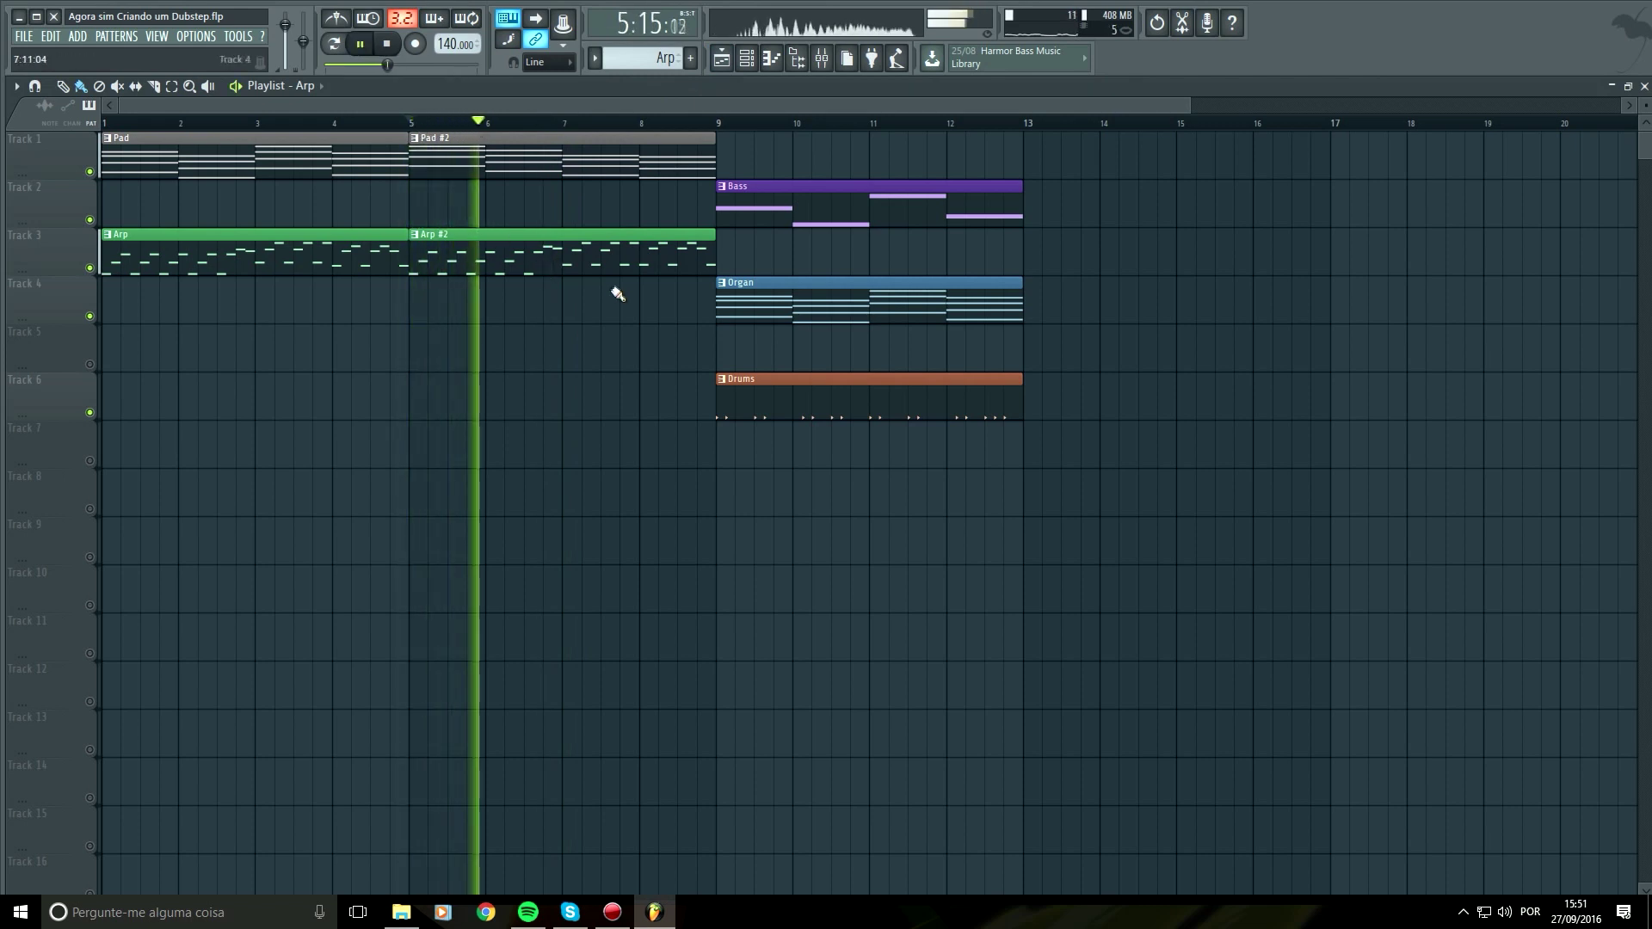
{"action": "key", "text": "space"}
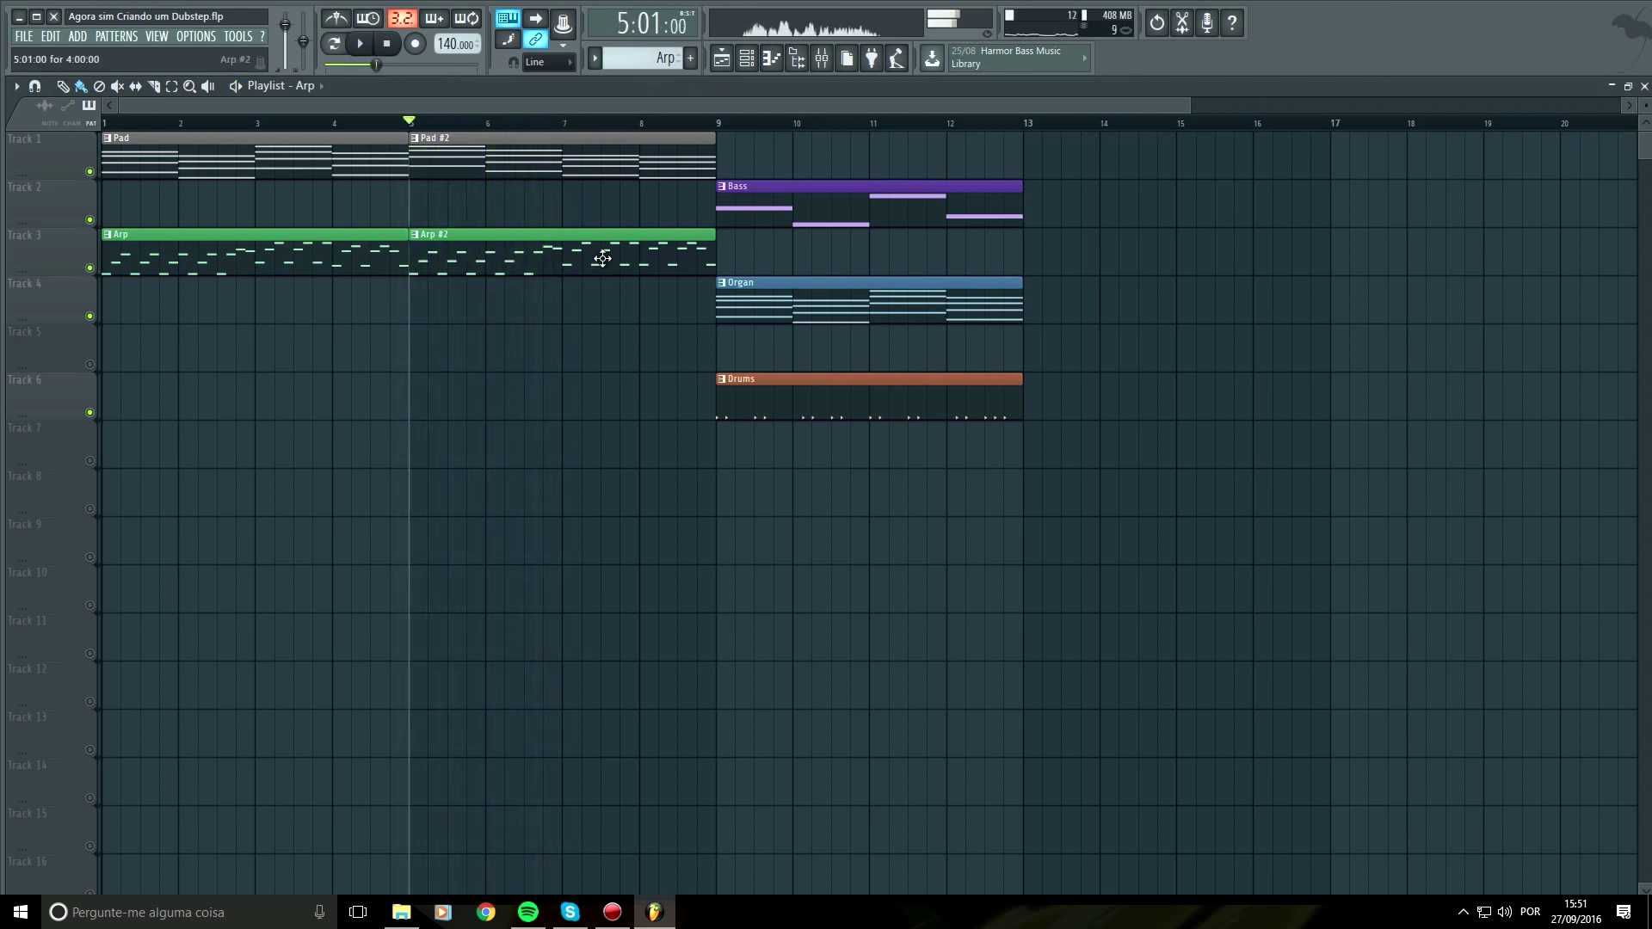
Open Arp #2, transpose its bar 3 notes down to F4, C#5 and F5, and play them back from song bar 7
{"action": "double_click", "coordinate": [601, 258]}
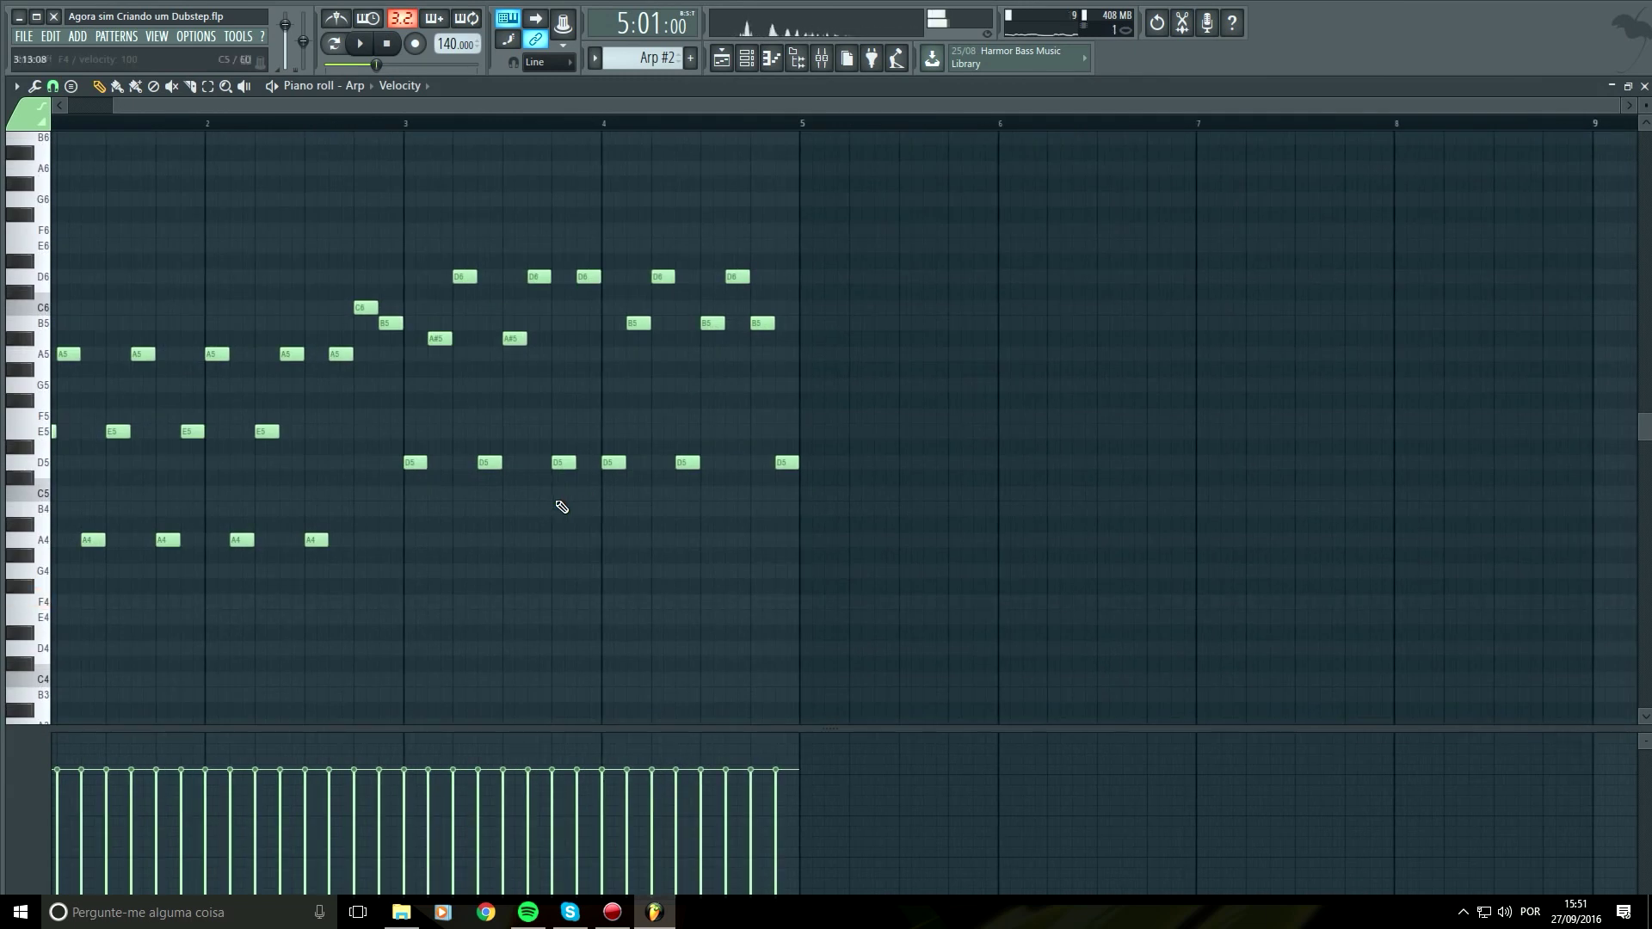
{"action": "left_click_drag", "start_coordinate": [591, 222], "coordinate": [415, 608]}
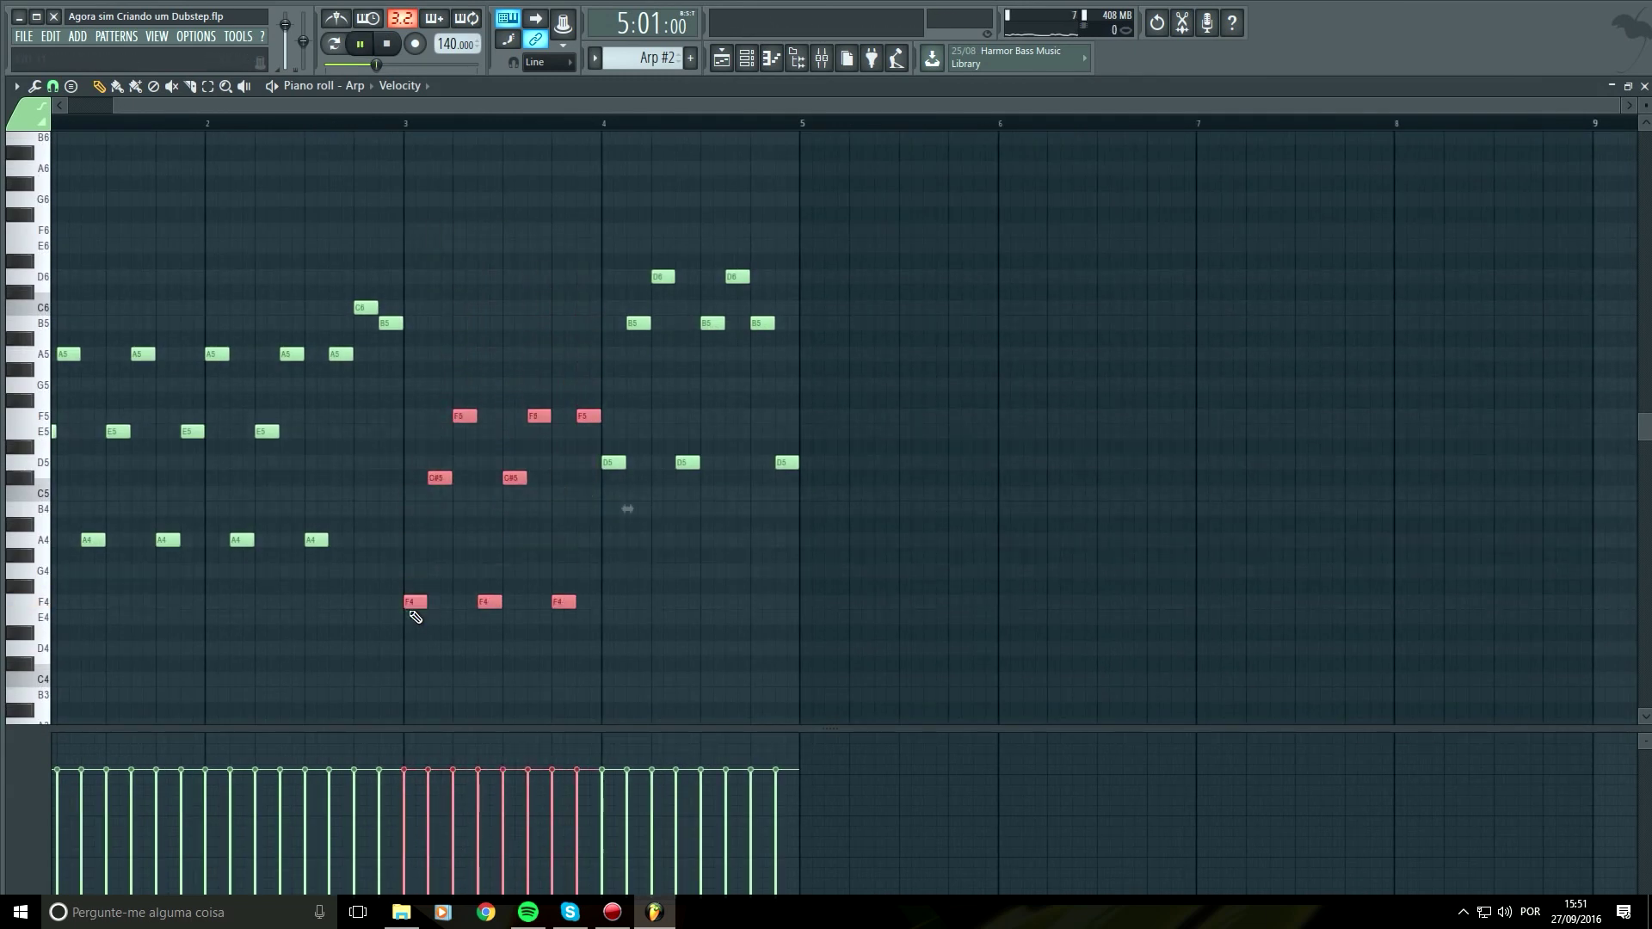
{"action": "key", "text": "space"}
{"action": "left_click", "coordinate": [406, 124]}
{"action": "key", "text": "space"}
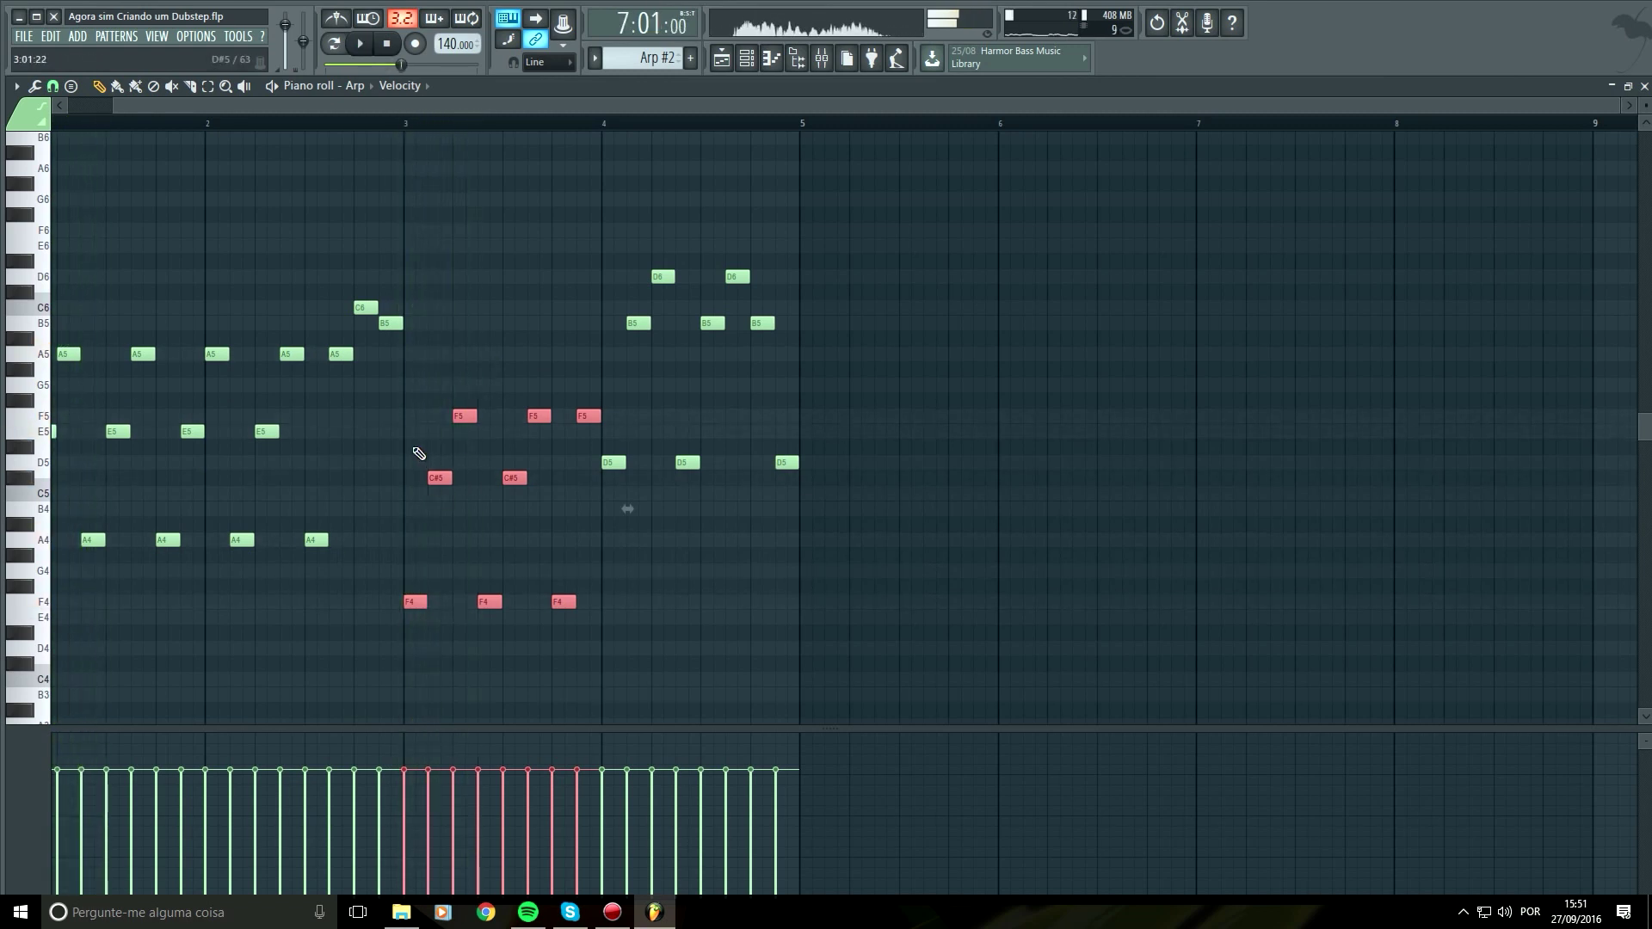
Raise the two C#5 notes in bar 3 of Arp #2 to D5 and play the bar back
{"action": "left_click", "coordinate": [418, 448]}
{"action": "left_click_drag", "start_coordinate": [435, 476], "coordinate": [457, 413]}
{"action": "key", "text": "space"}
{"action": "key", "text": "space"}
{"action": "left_click_drag", "start_coordinate": [513, 477], "coordinate": [512, 460]}
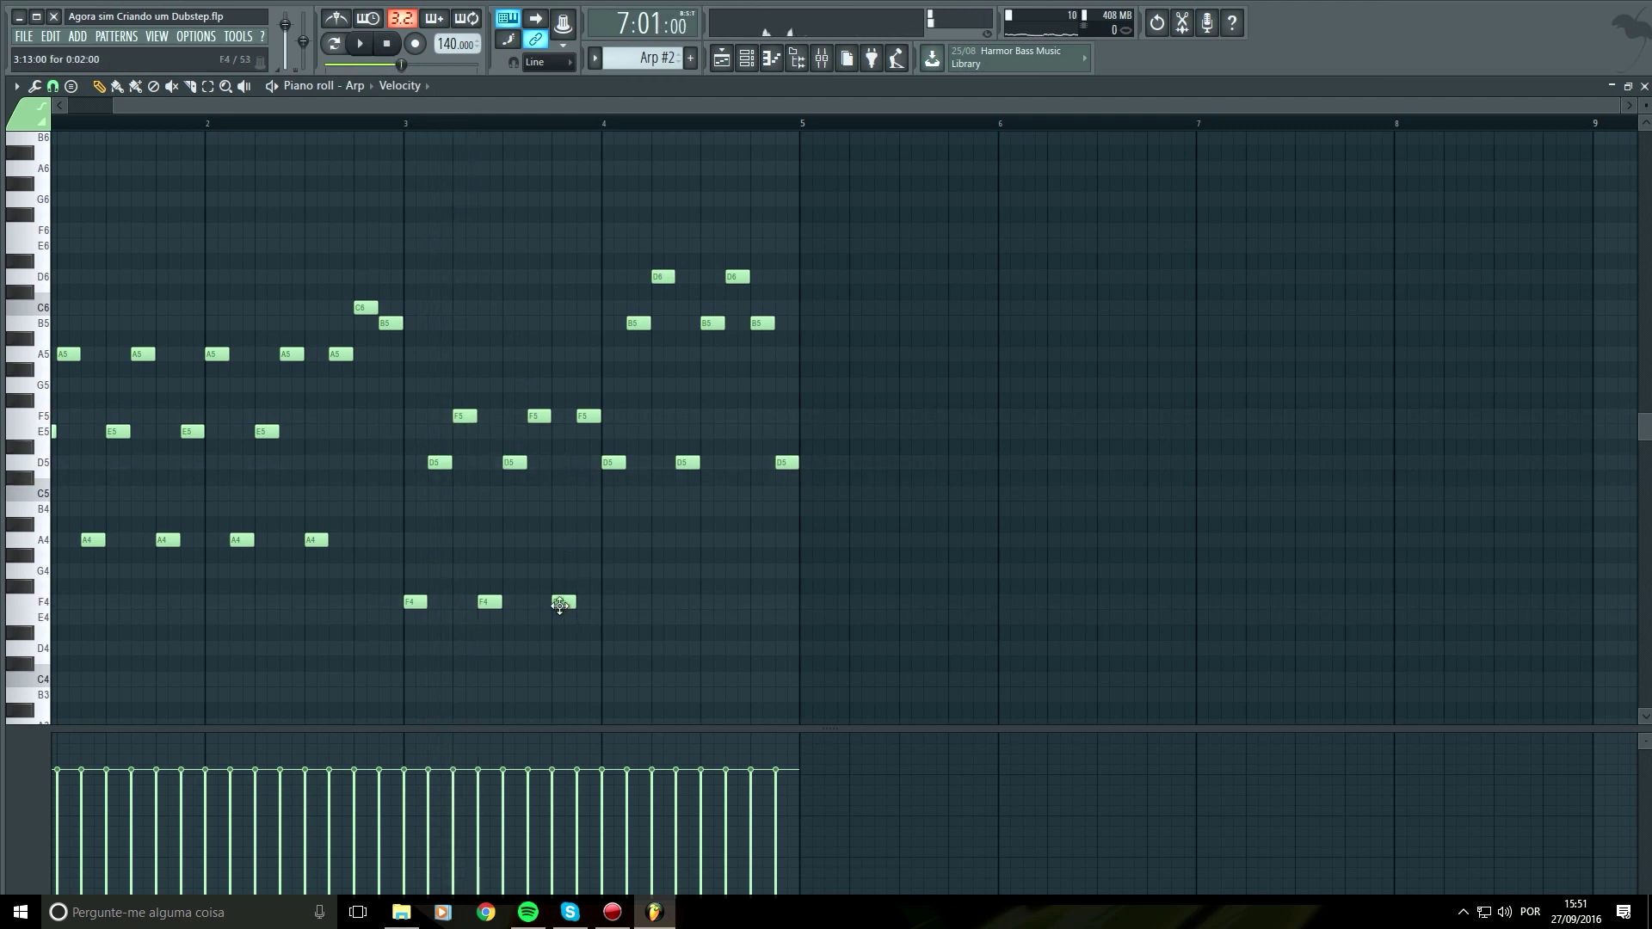
{"action": "key", "text": "space"}
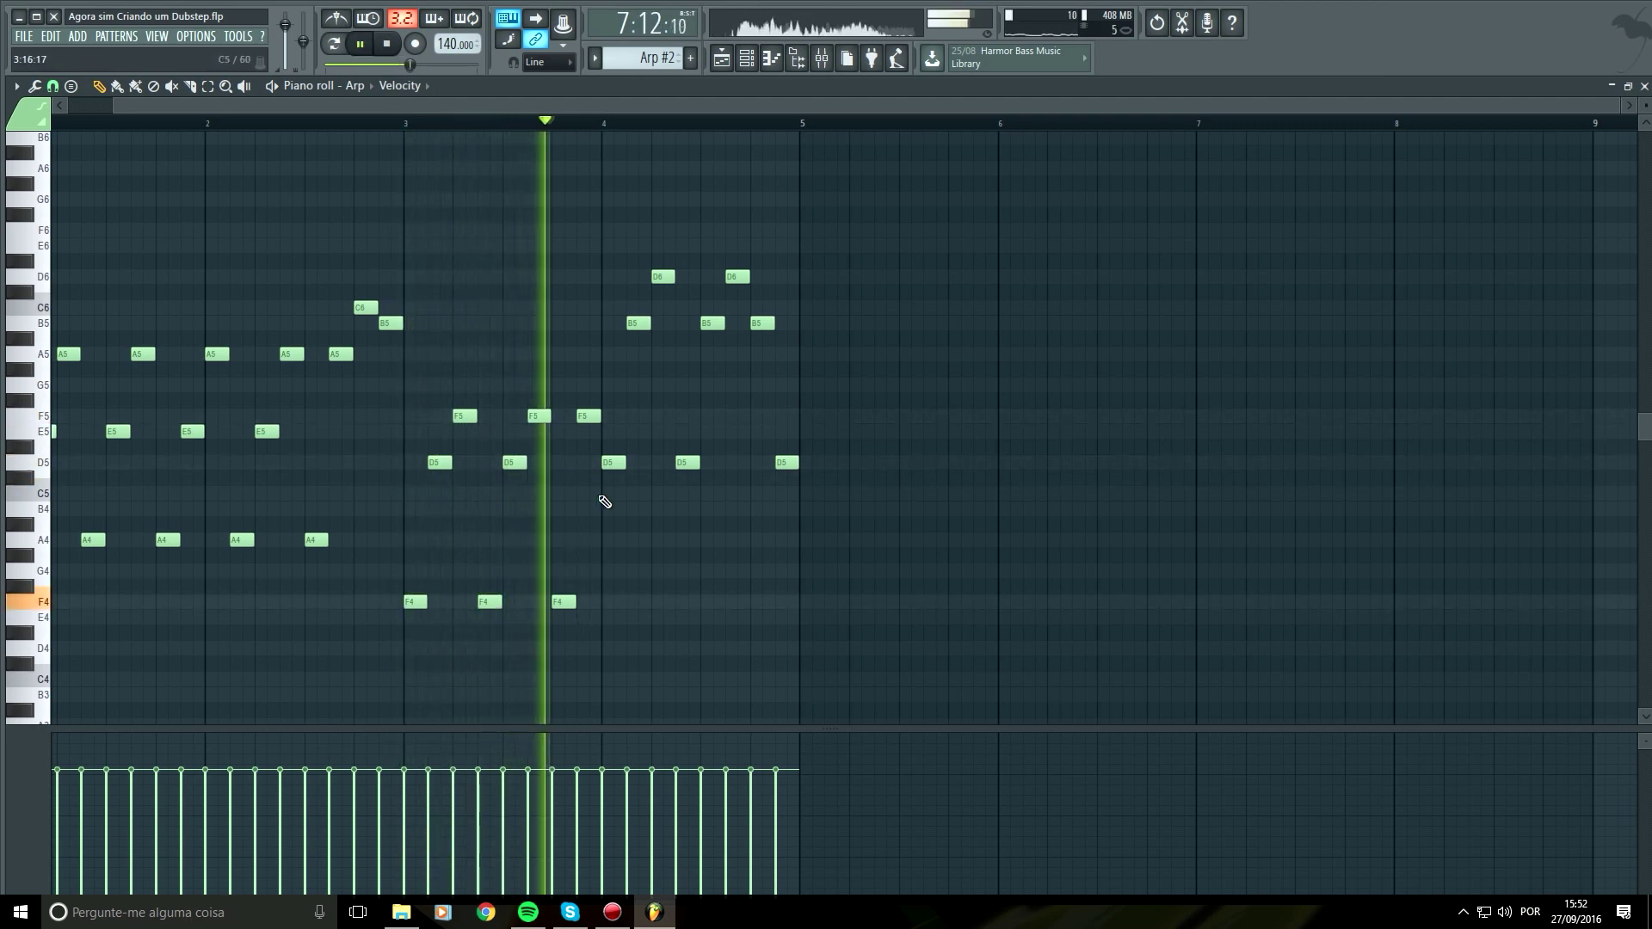
{"action": "key", "text": "space"}
Lower the first two bar 4 notes of Arp #2 to A4 and E5, auditioning from song bar 8
{"action": "left_click_drag", "start_coordinate": [604, 465], "coordinate": [607, 539]}
{"action": "left_click_drag", "start_coordinate": [606, 557], "coordinate": [609, 533]}
{"action": "key", "text": "space"}
{"action": "left_click", "coordinate": [604, 124]}
{"action": "key", "text": "space"}
{"action": "key", "text": "space"}
{"action": "key", "text": "space"}
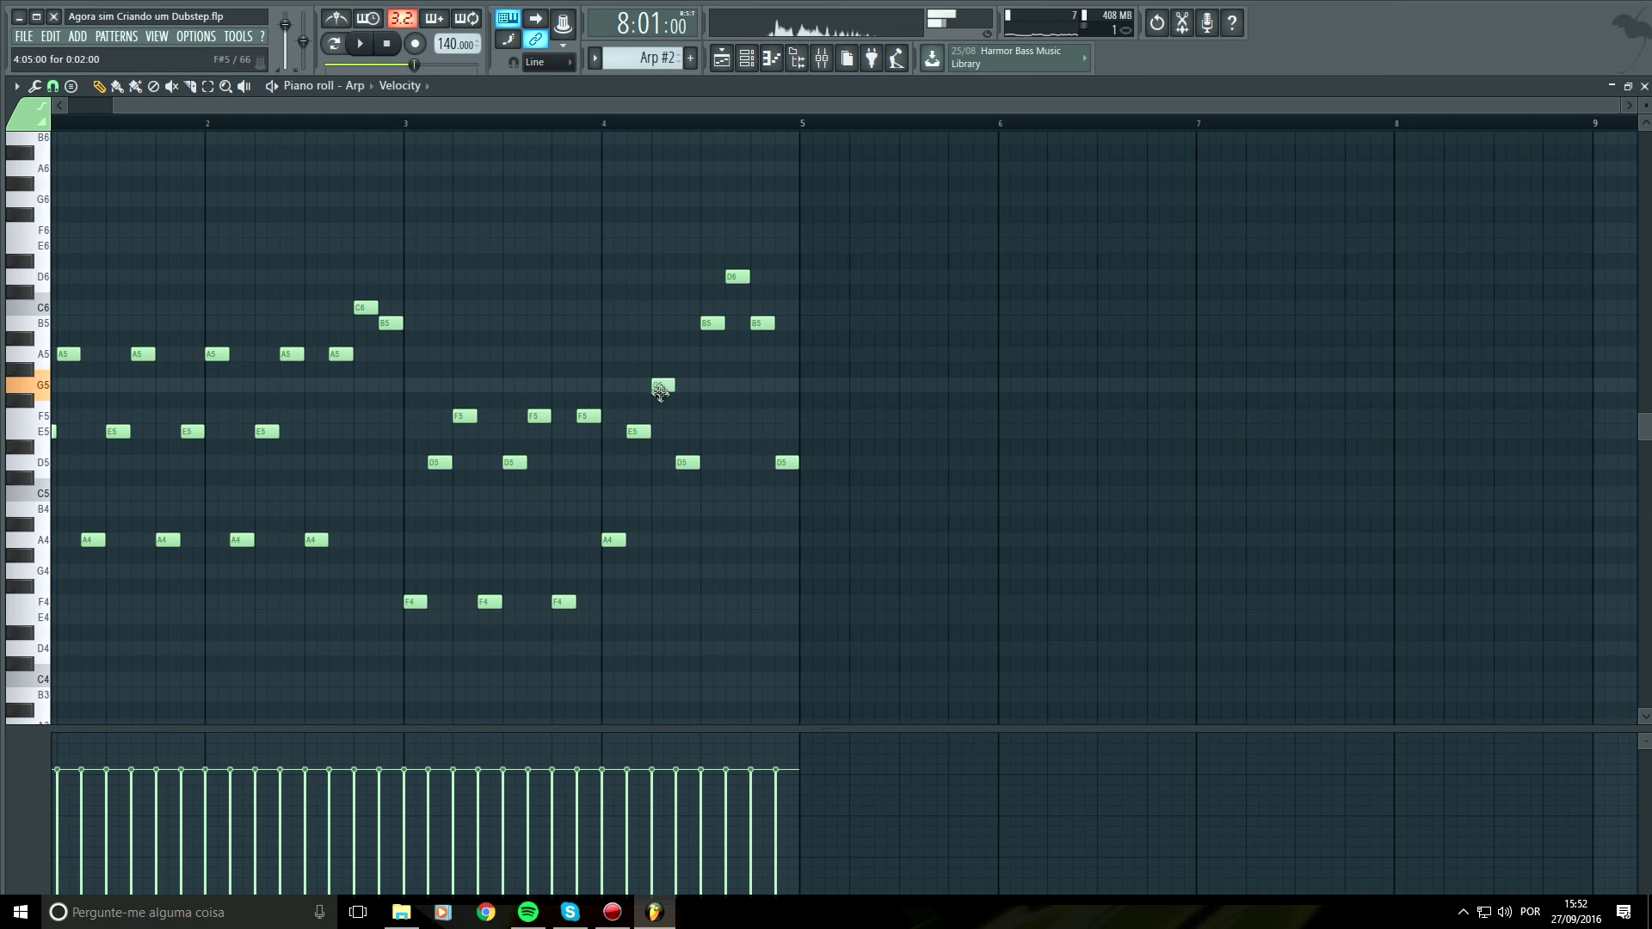
Reshape the remaining bar 4 notes of Arp #2 into a repeating A4, E5, A5 pattern and play it back
{"action": "left_click_drag", "start_coordinate": [659, 360], "coordinate": [660, 351]}
{"action": "key", "text": "space"}
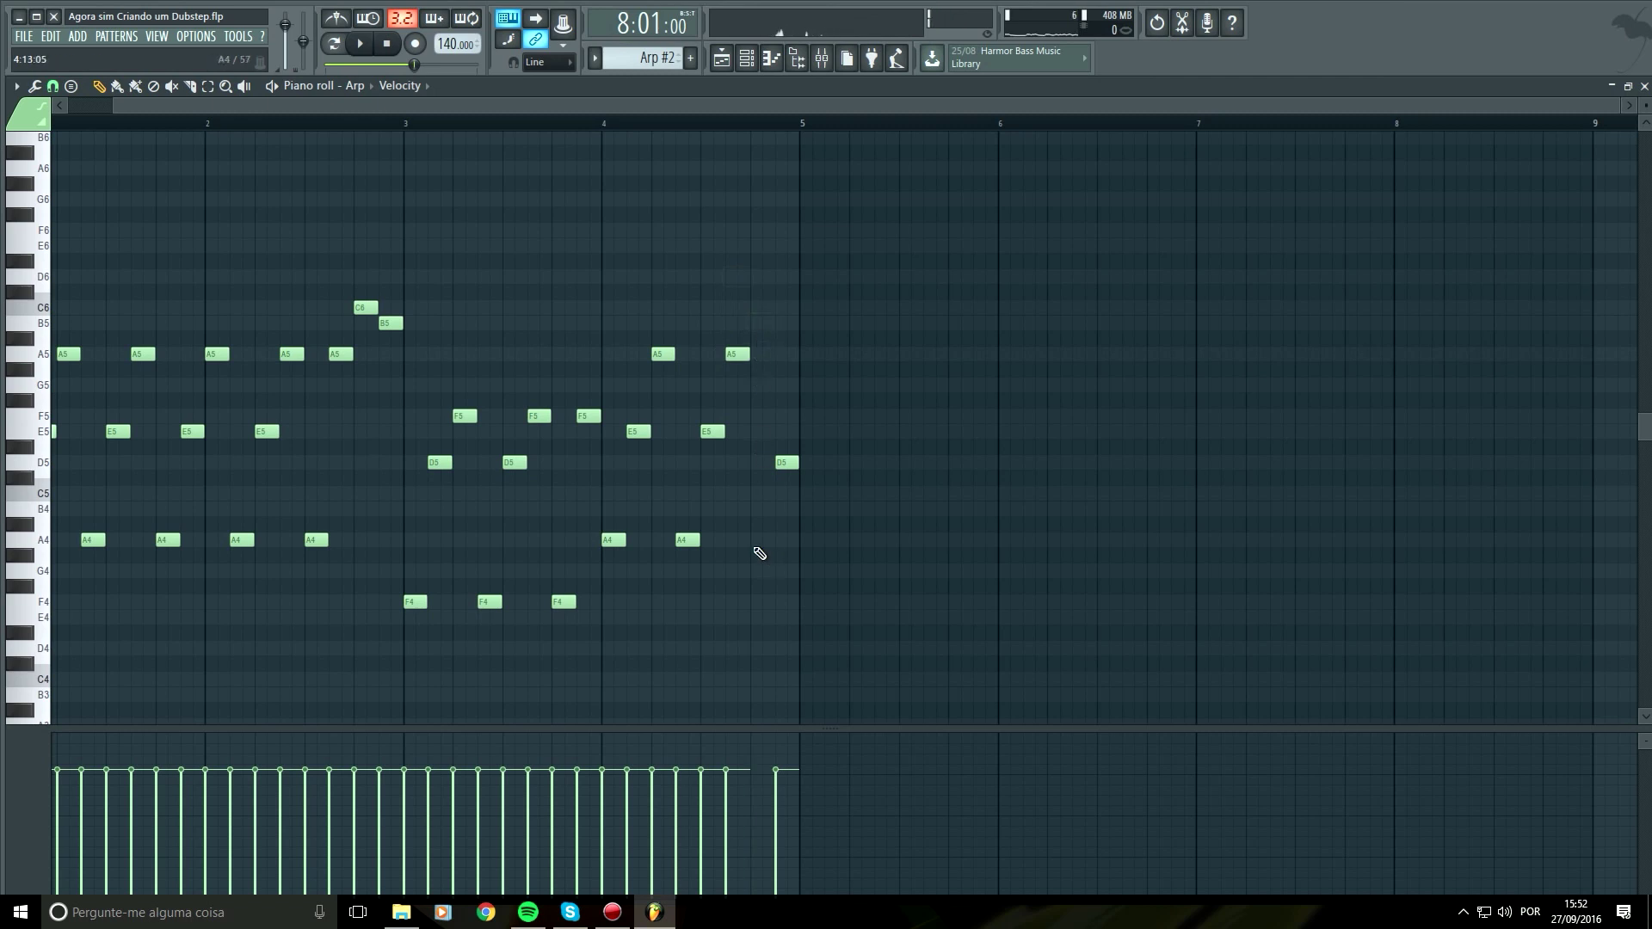
{"action": "key", "text": "space"}
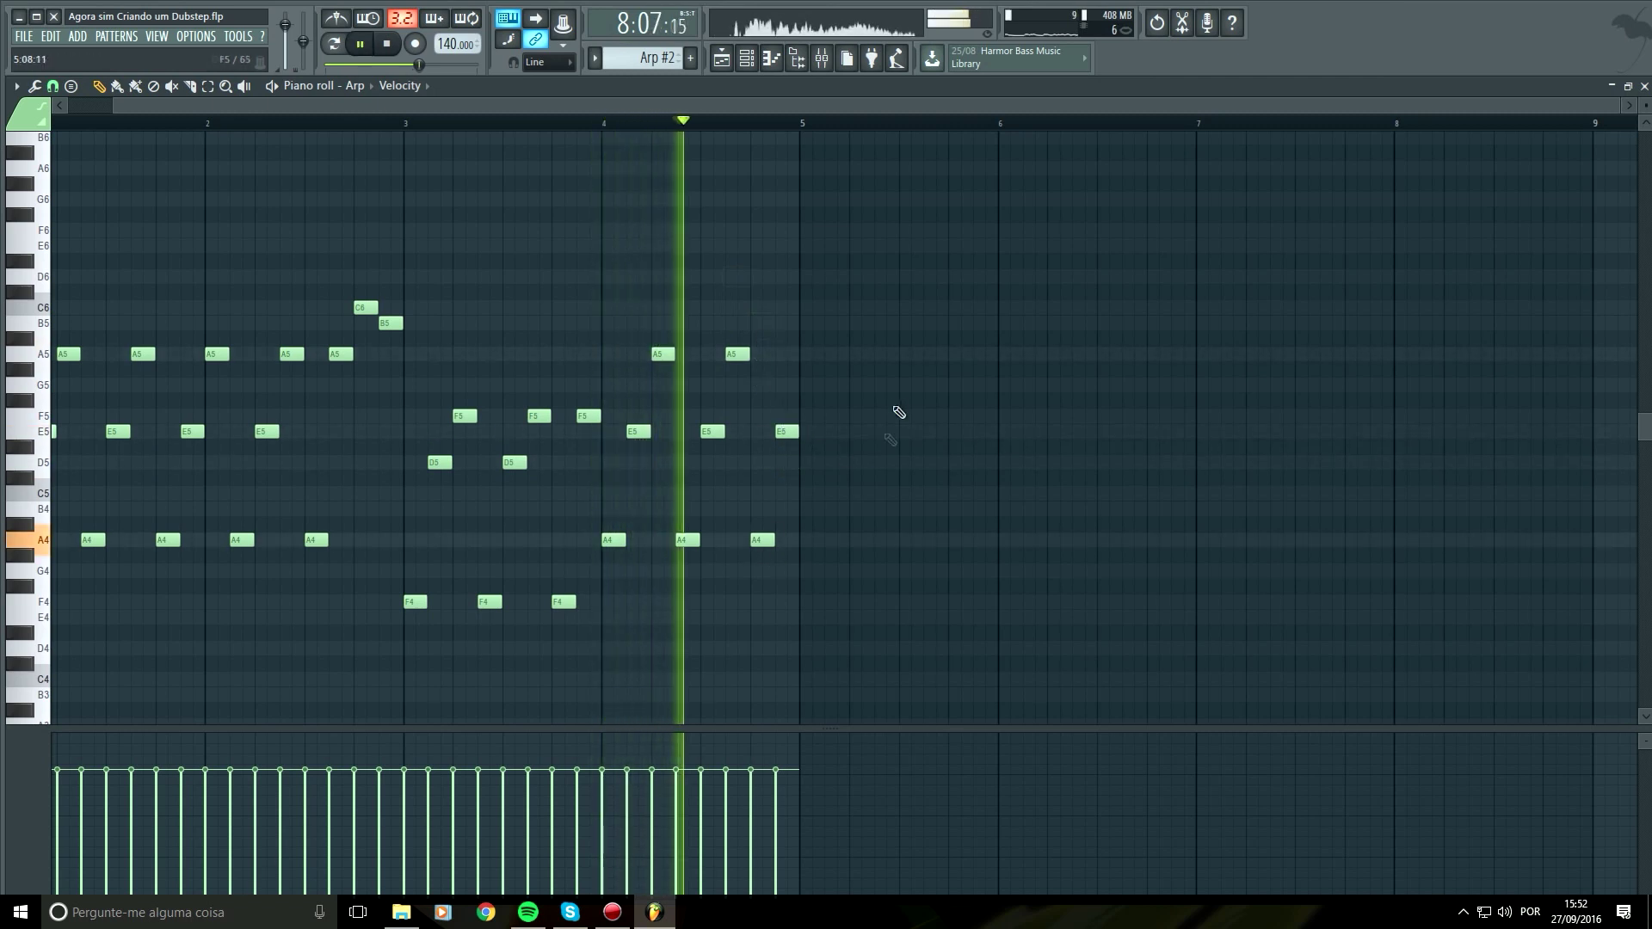
{"action": "key", "text": "space"}
Select bars 1 to 8 in the playlist as the loop range and play the Pad and Arp section
{"action": "key", "text": "F5"}
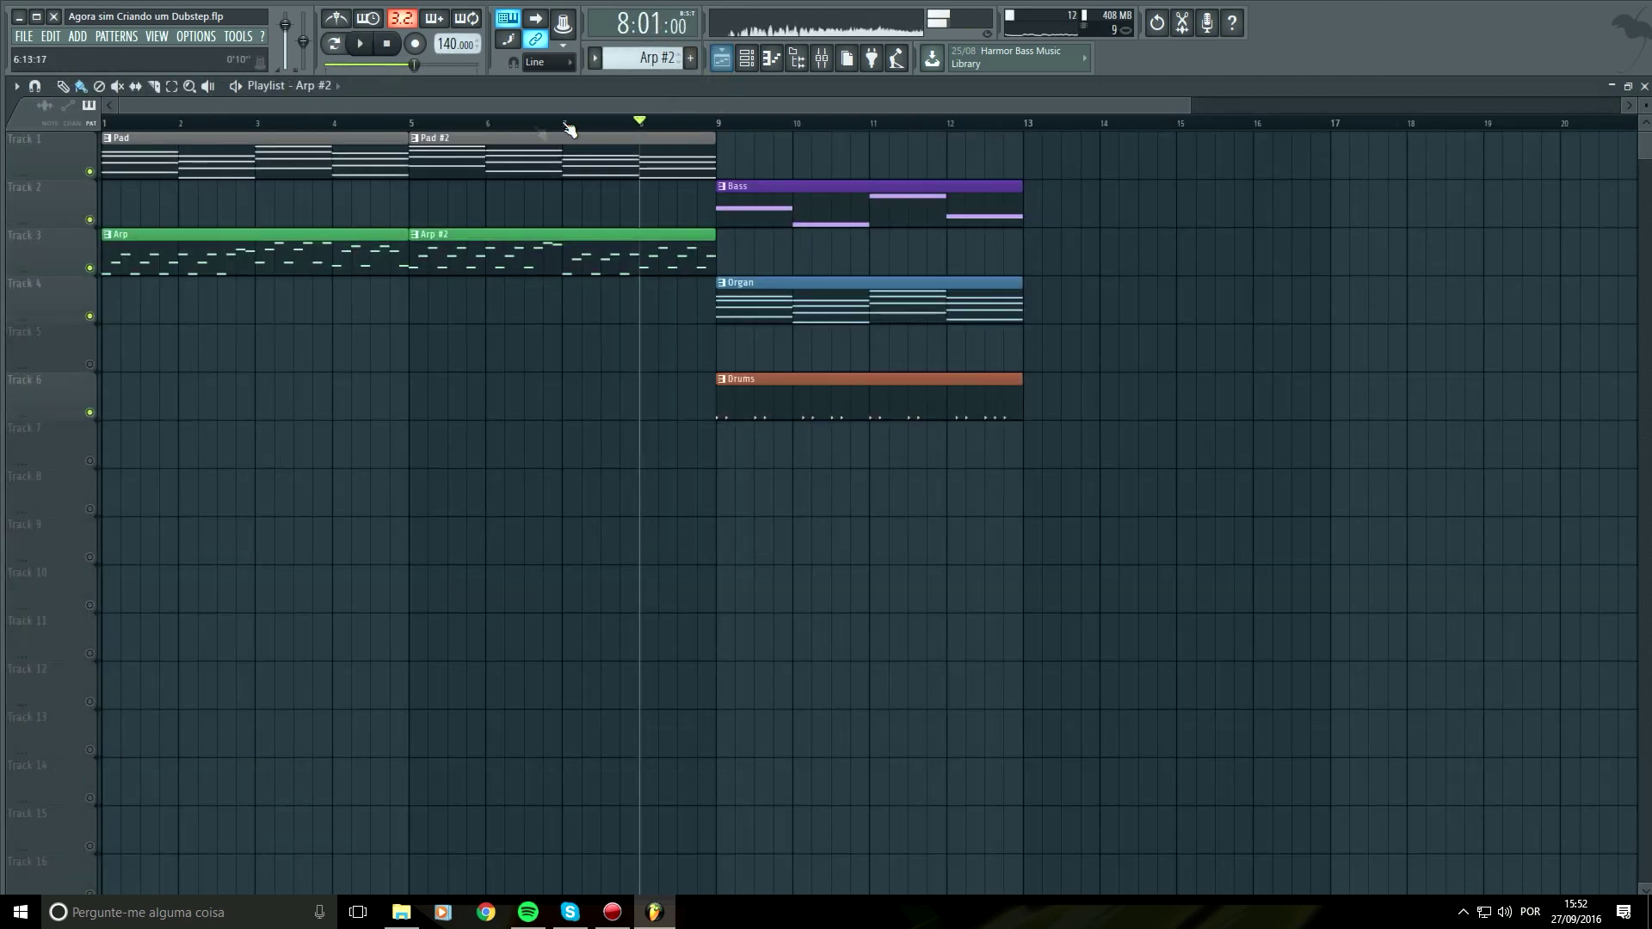
{"action": "left_click_drag", "start_coordinate": [721, 125], "coordinate": [100, 126]}
{"action": "key", "text": "space"}
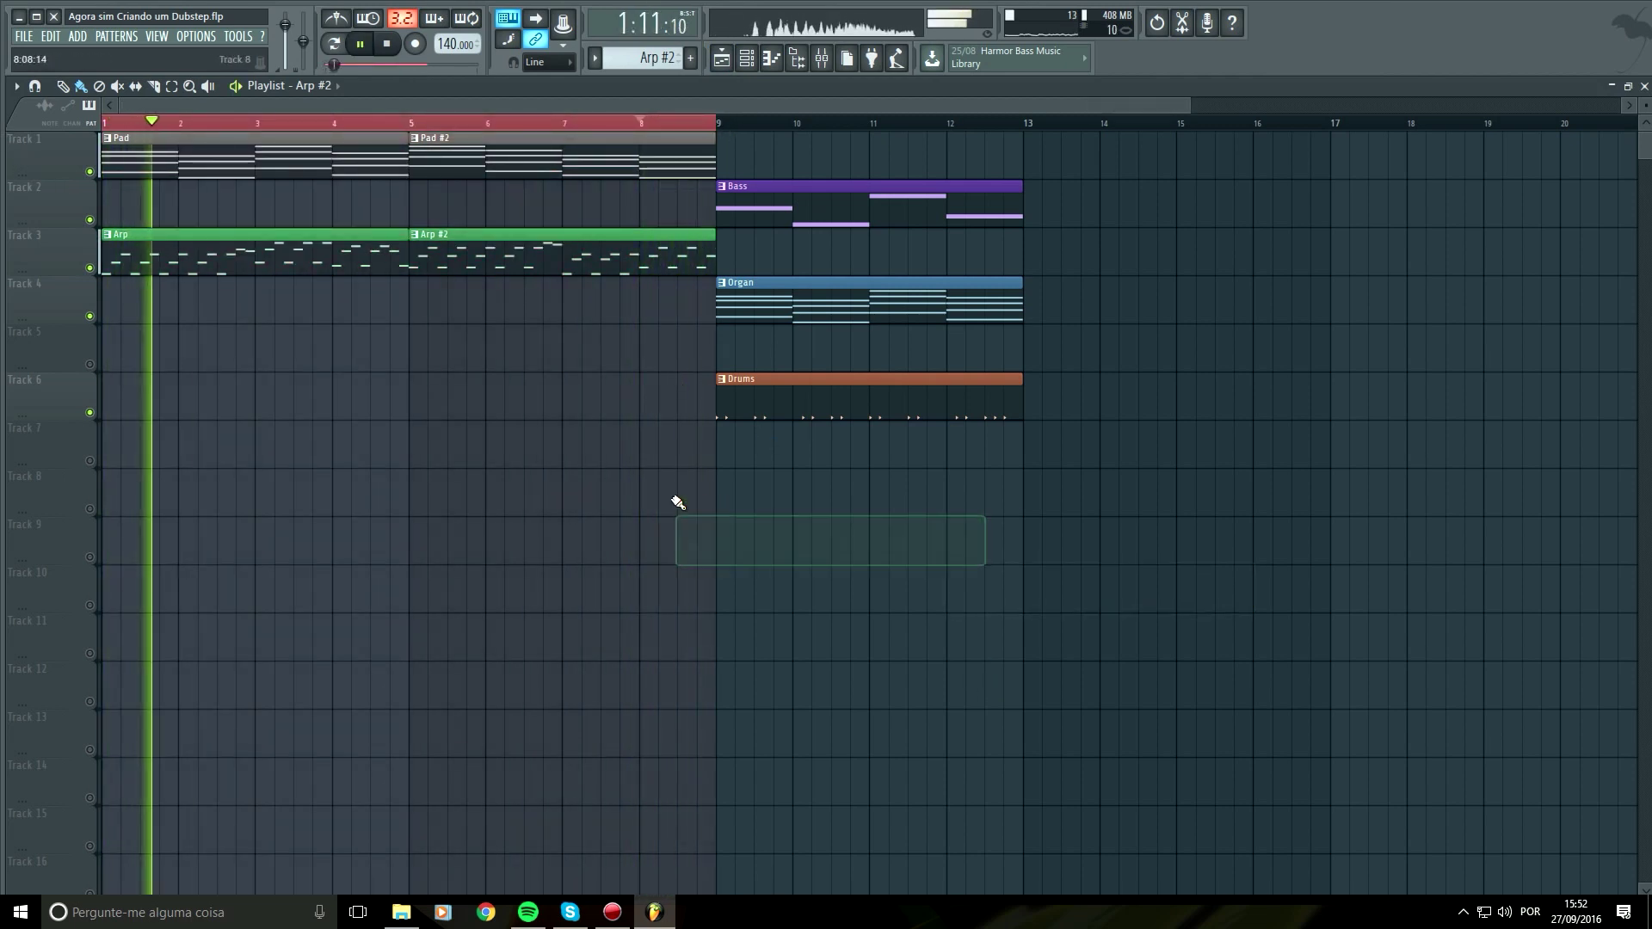
{"action": "left_click", "coordinate": [695, 160]}
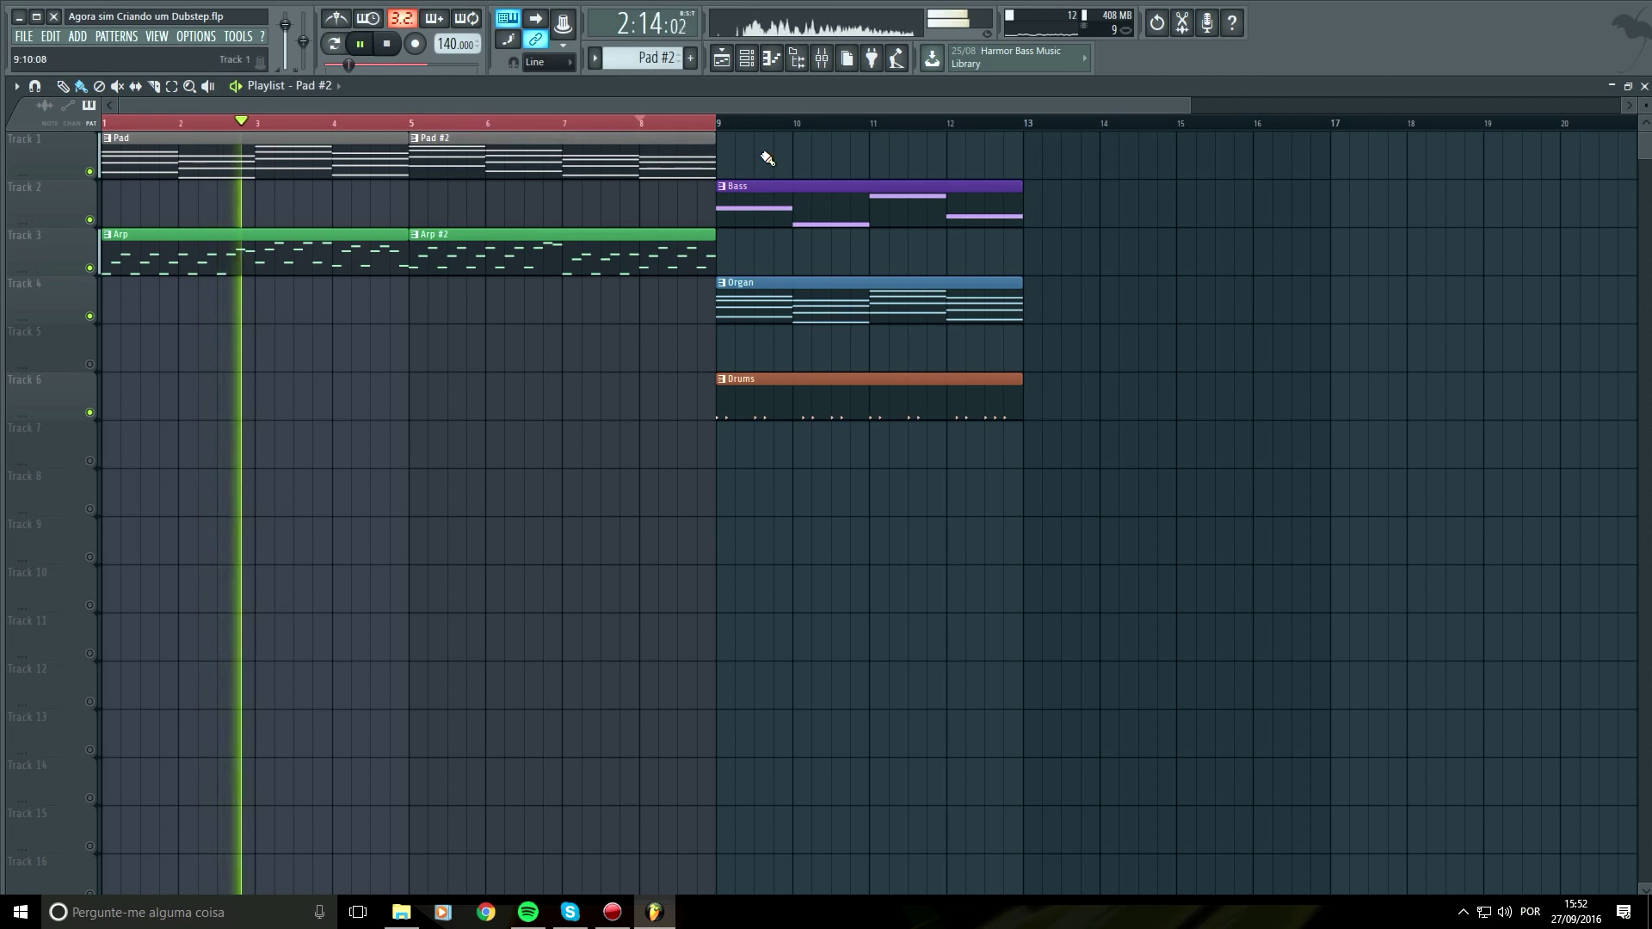
Open the Bass pattern and duplicate its four notes into bars 5 to 8
{"action": "double_click", "coordinate": [727, 196]}
{"action": "left_click_drag", "start_coordinate": [799, 333], "coordinate": [51, 701]}
{"action": "key", "text": "ctrl+b"}
{"action": "scroll", "coordinate": [1123, 616], "scroll_direction": "down", "scroll_amount": 1}
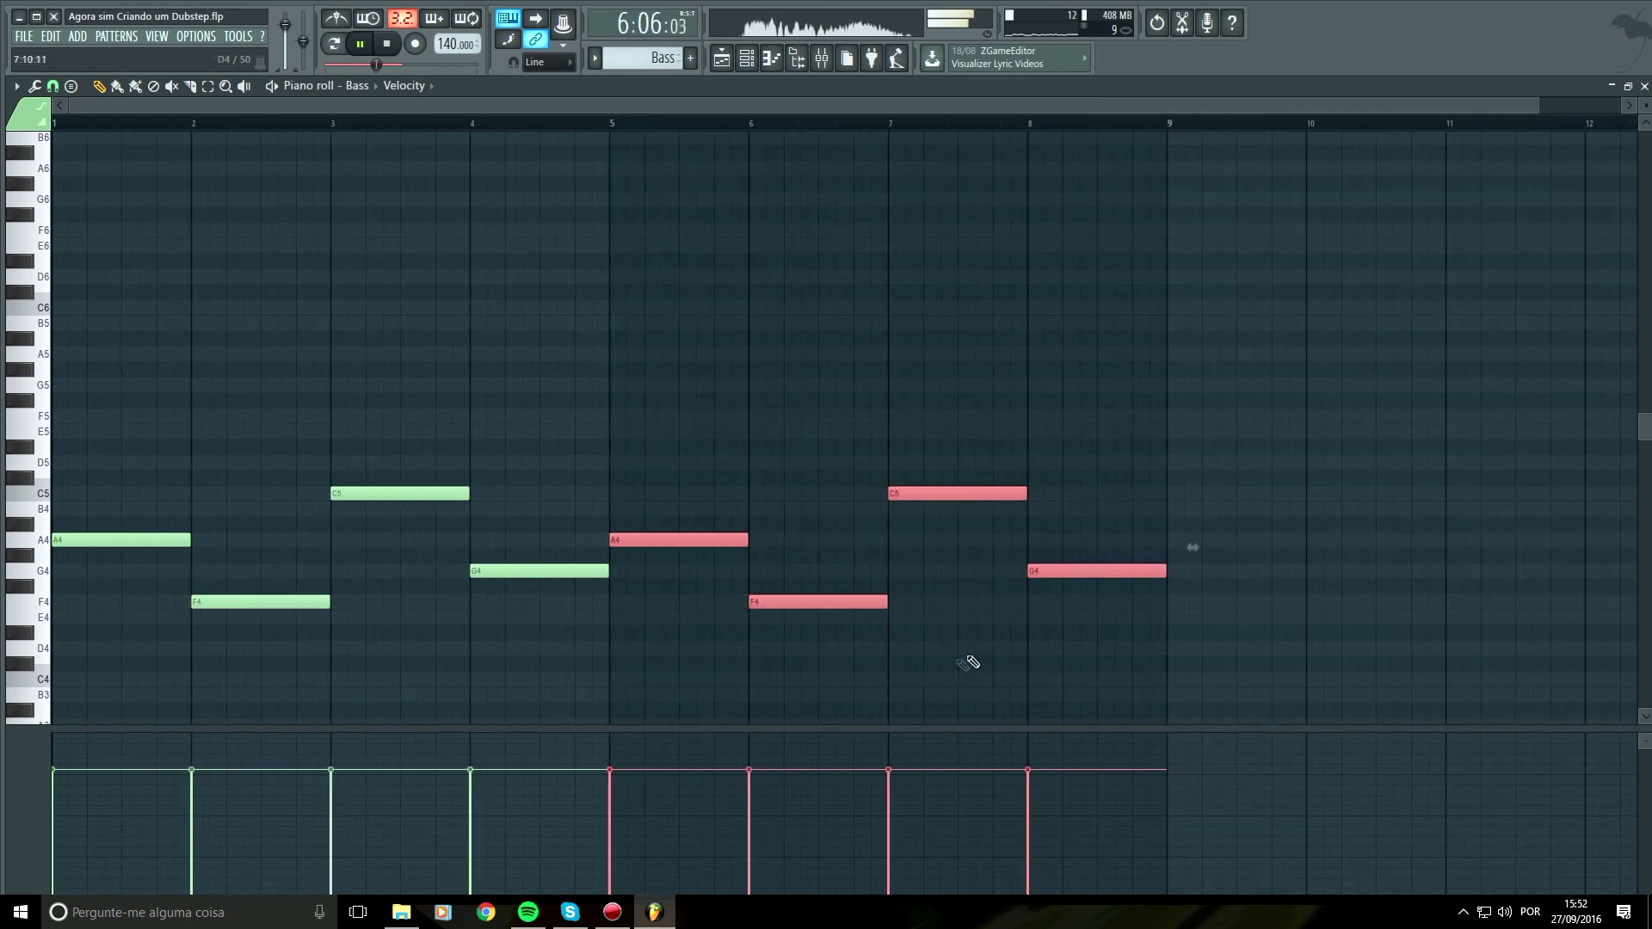
{"action": "left_click", "coordinate": [967, 663]}
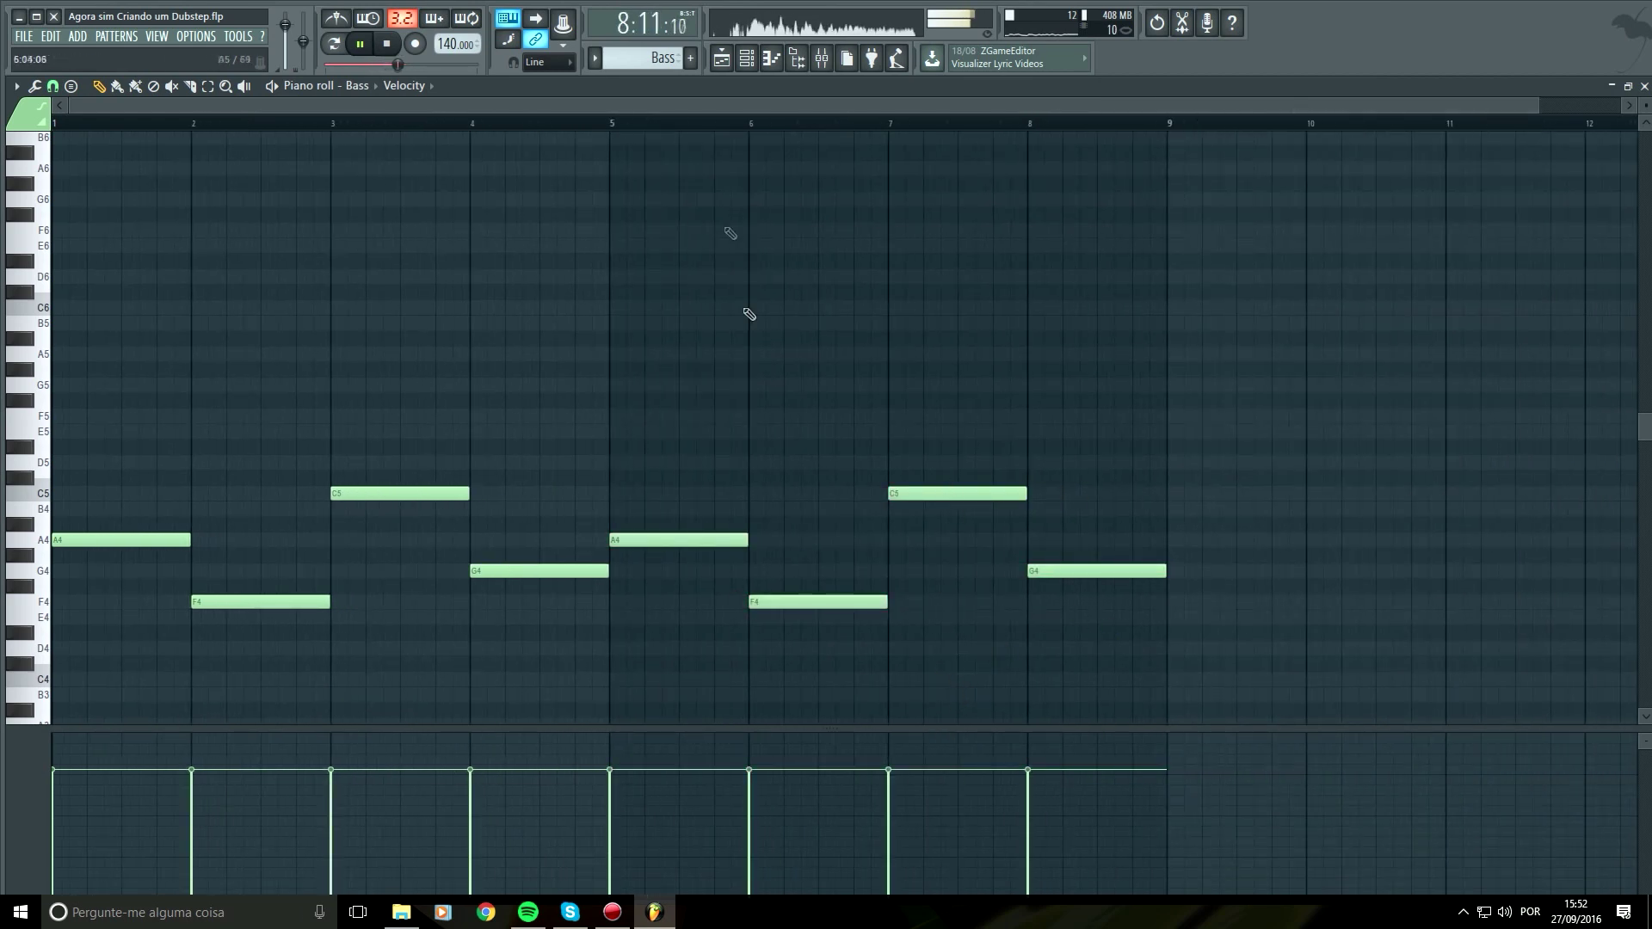
Transpose the bar 4 notes of Arp #2 down to E4, B4 and E5, play them back, and return to the playlist
{"action": "left_click", "coordinate": [728, 67]}
{"action": "double_click", "coordinate": [641, 257]}
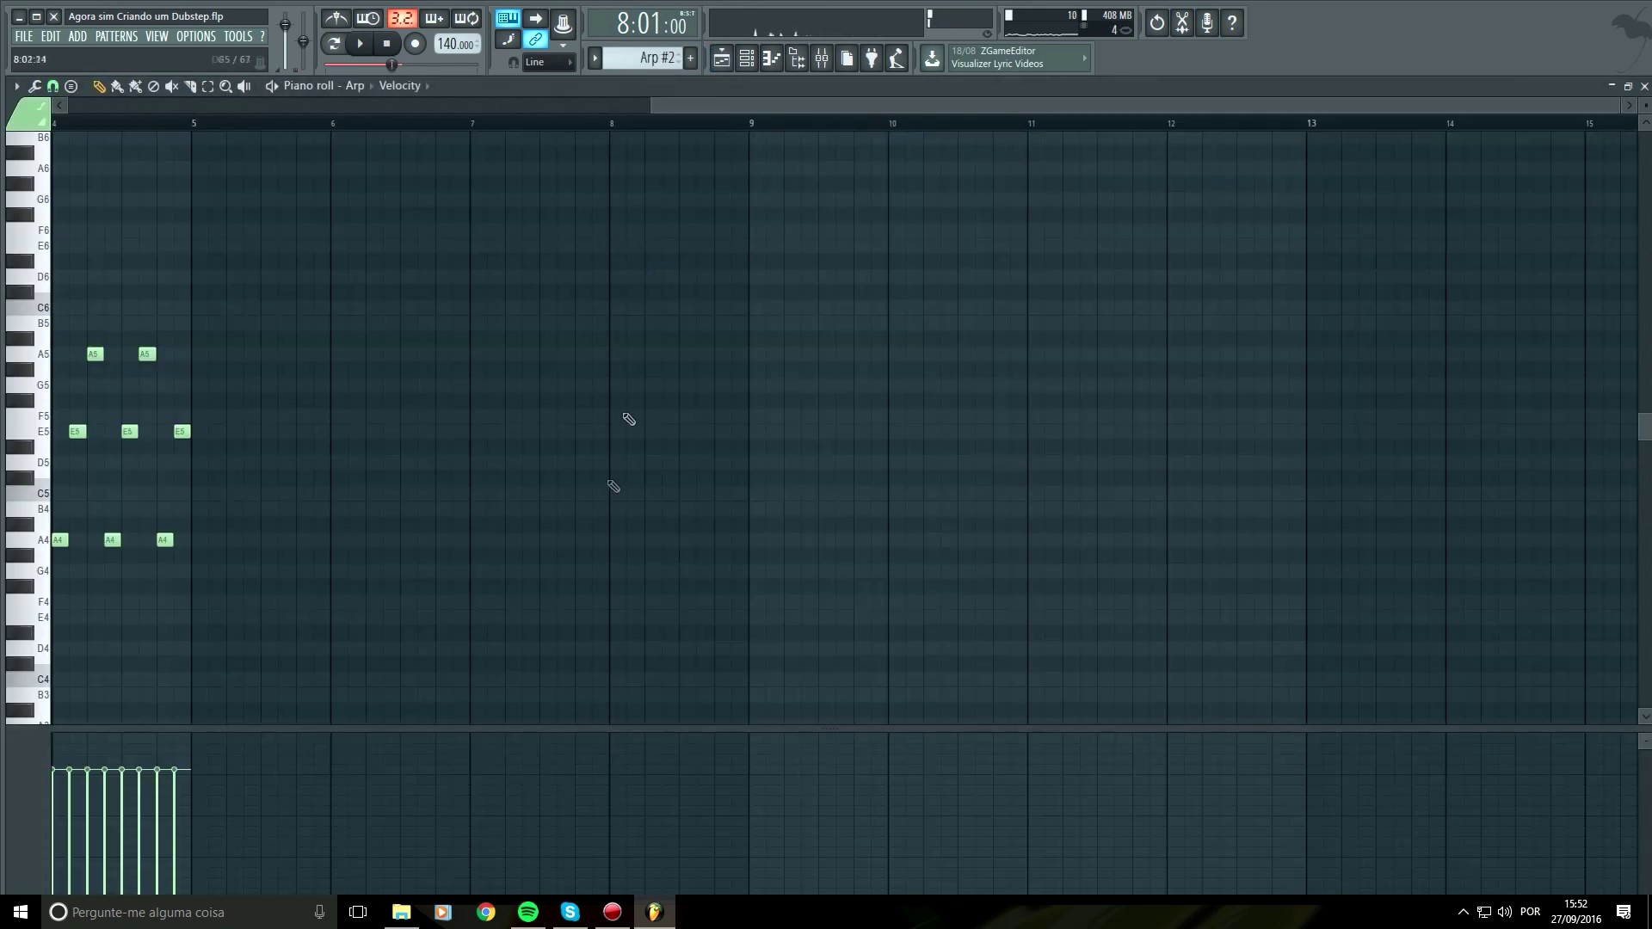
{"action": "left_click_drag", "start_coordinate": [925, 313], "coordinate": [647, 625]}
{"action": "key", "text": "space"}
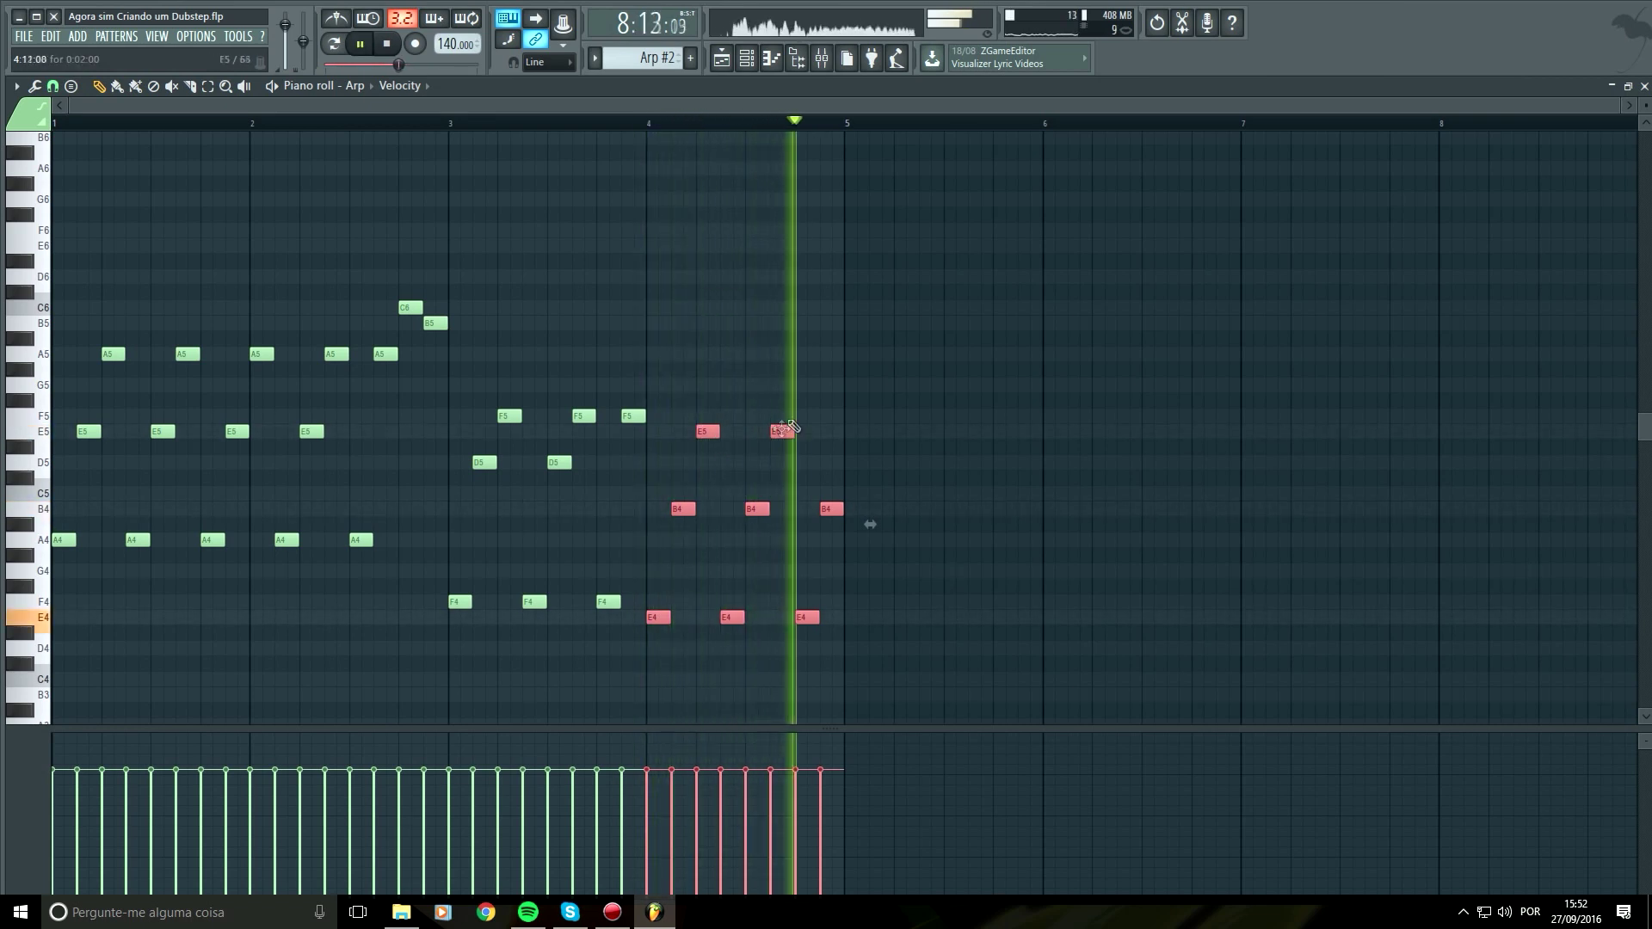
{"action": "key", "text": "F5"}
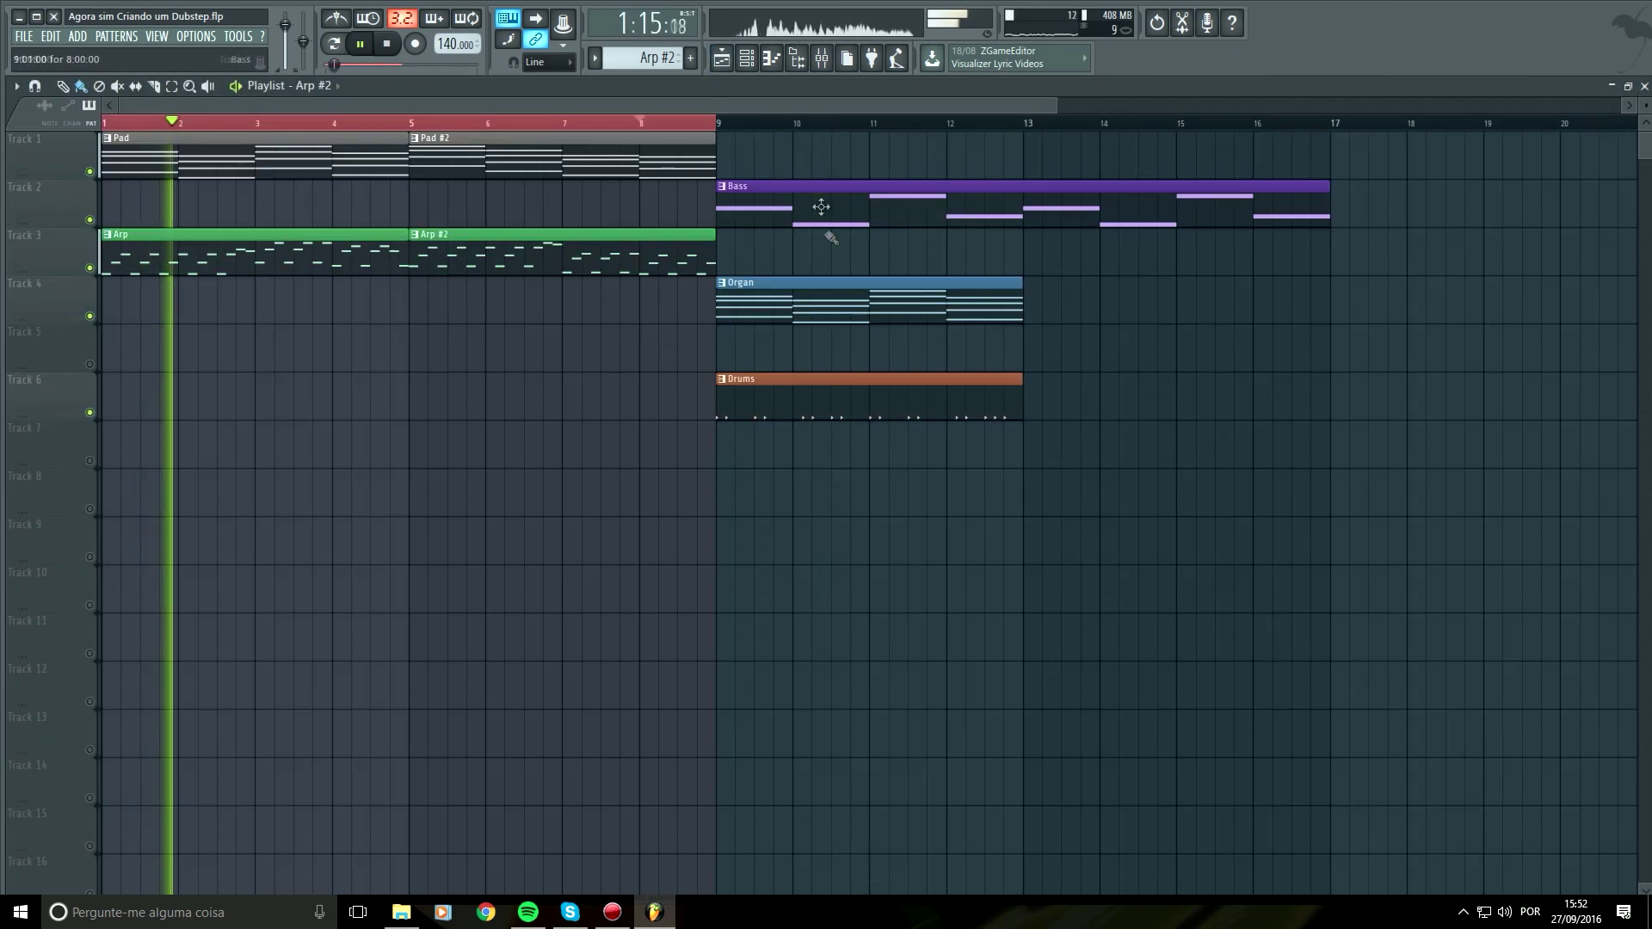
Check the Pad #2 chords, then lower the Bass pattern's notes to D4 in bar 7 and C4 in bar 8
{"action": "key", "text": "space"}
{"action": "double_click", "coordinate": [638, 151]}
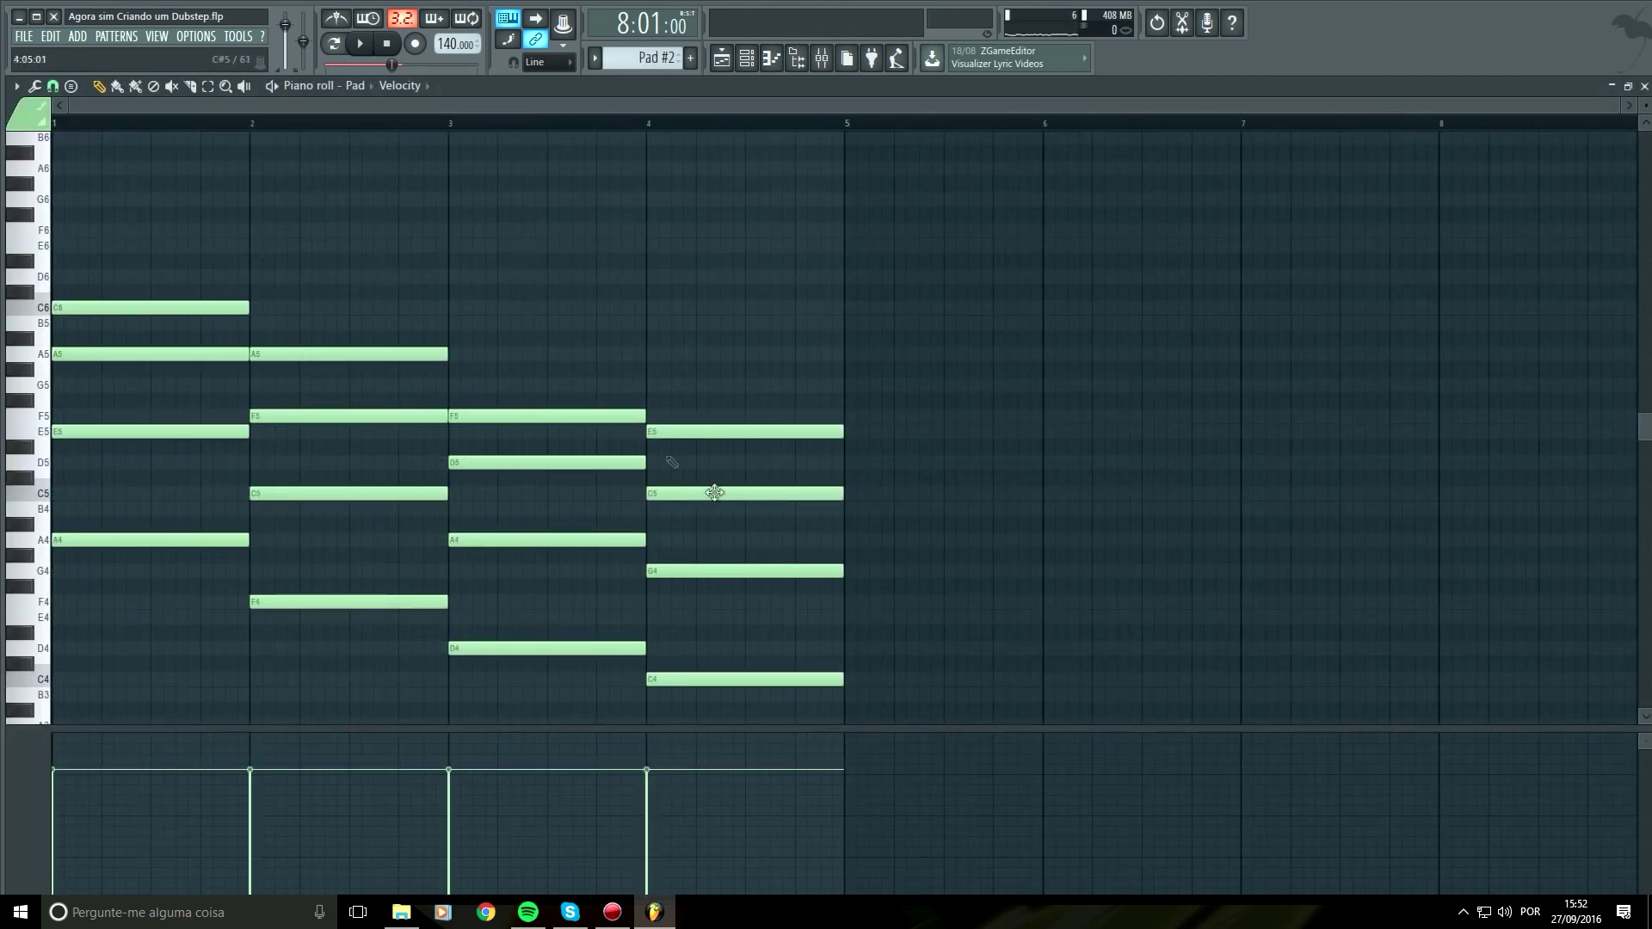
{"action": "left_click", "coordinate": [727, 69]}
{"action": "double_click", "coordinate": [1082, 207]}
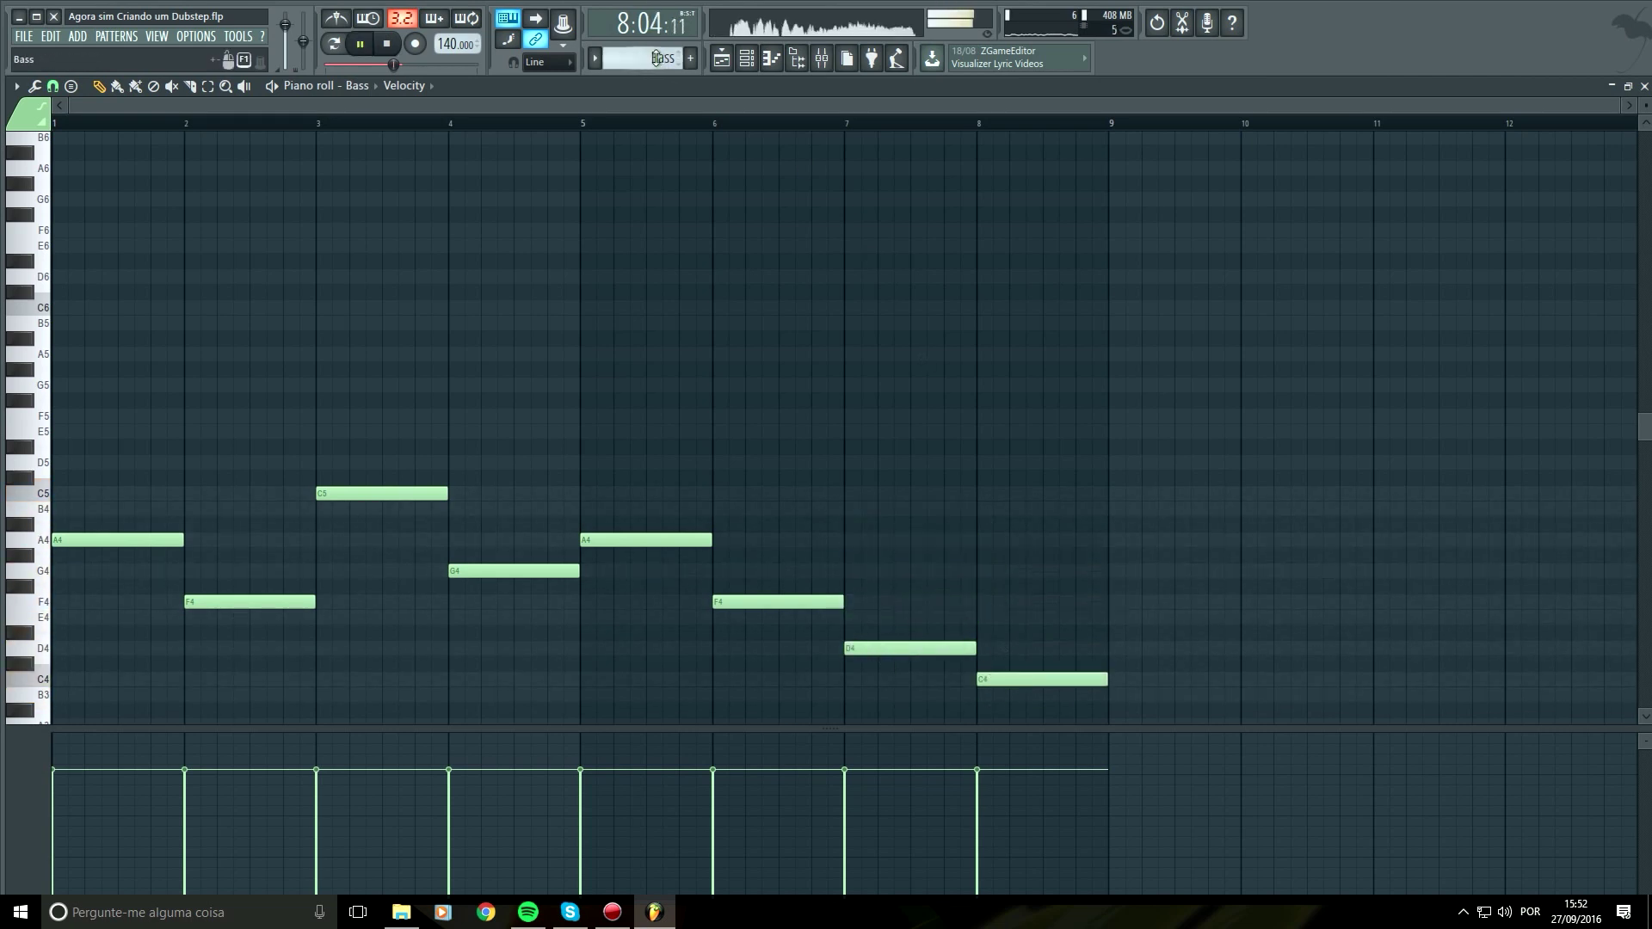
{"action": "left_click", "coordinate": [727, 59]}
{"action": "left_click", "coordinate": [657, 129]}
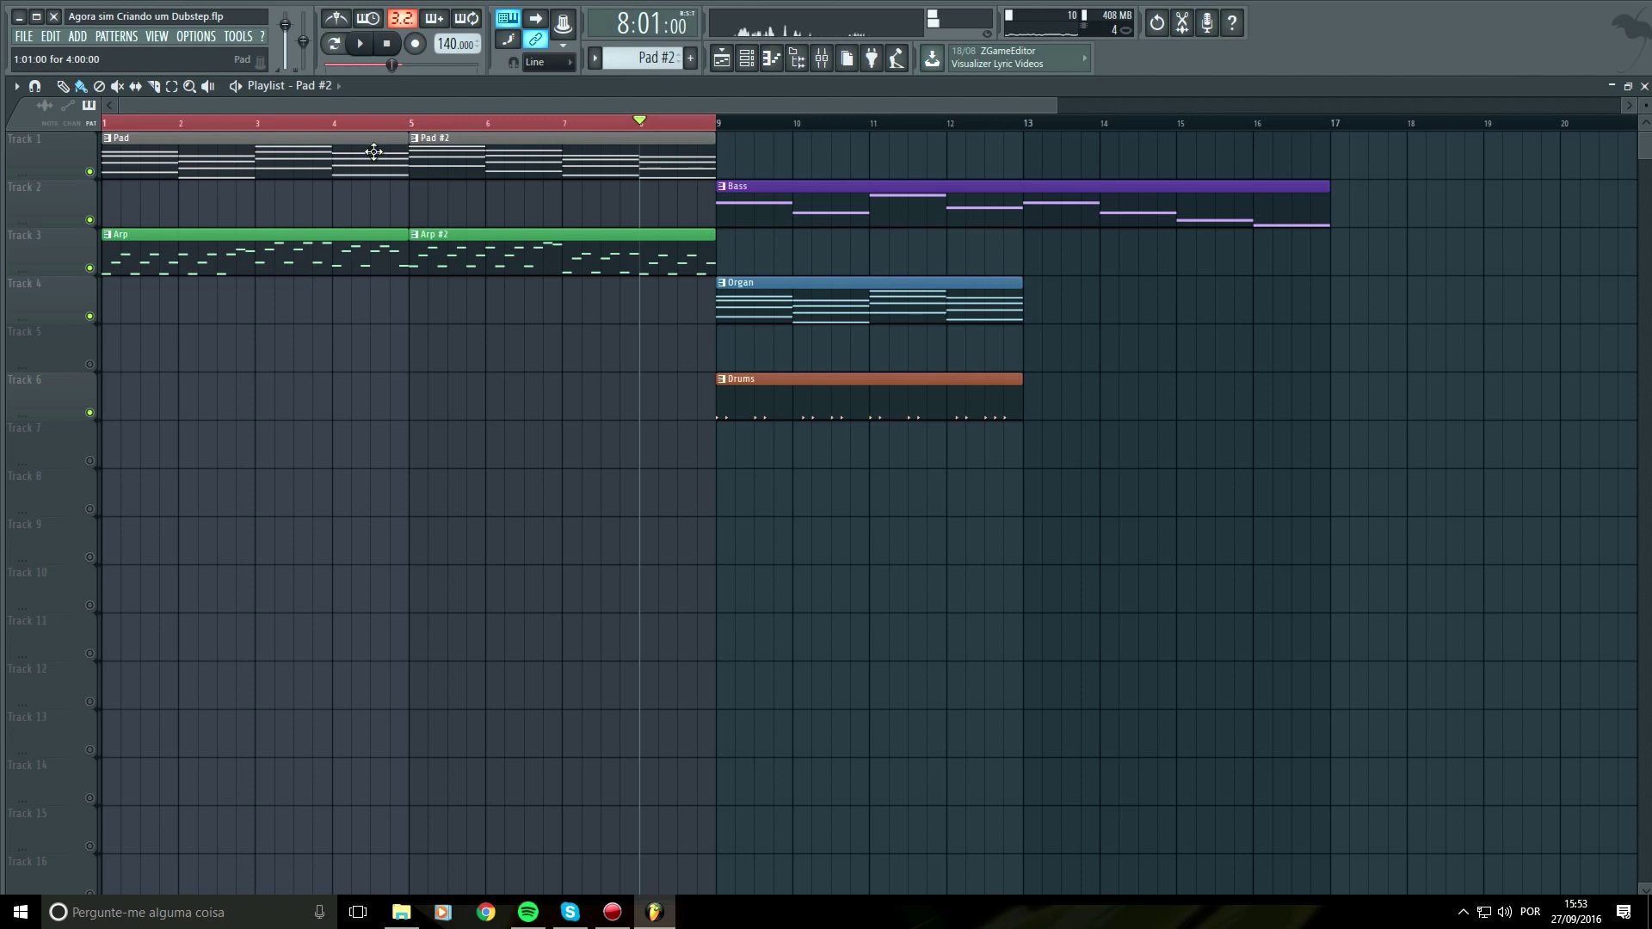
Duplicate the Pad and Arp clips of bars 1 to 8 into bars 9 to 16
{"action": "left_click_drag", "start_coordinate": [760, 161], "coordinate": [244, 177]}
{"action": "key", "text": "ctrl+b"}
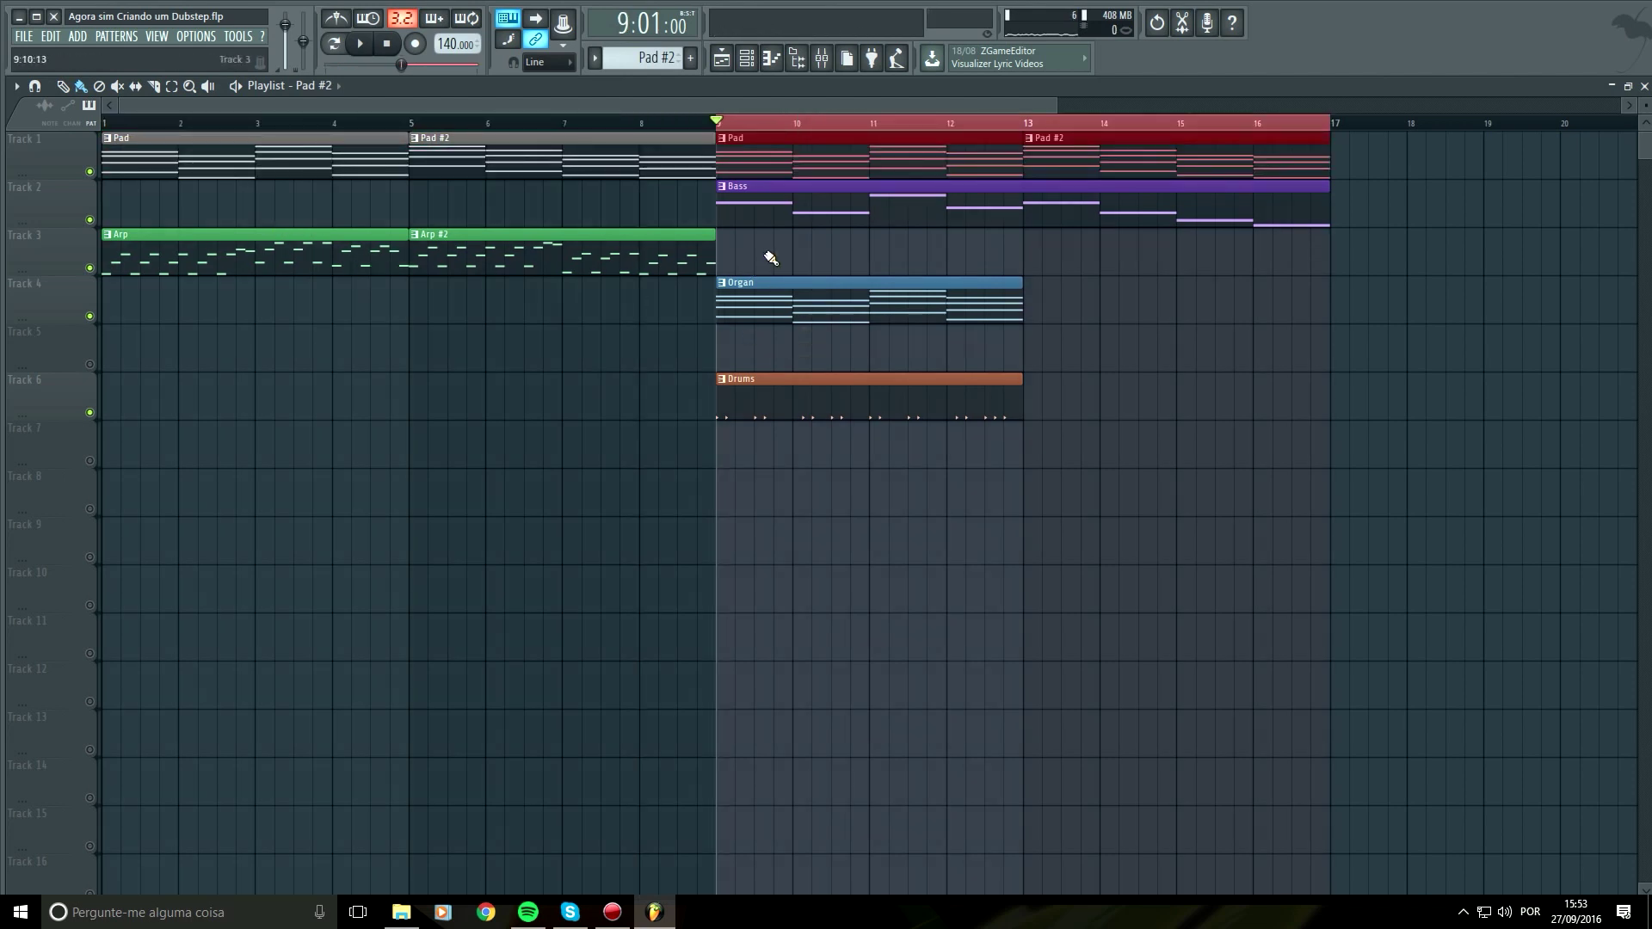
{"action": "left_click_drag", "start_coordinate": [770, 258], "coordinate": [148, 231]}
{"action": "left_click_drag", "start_coordinate": [777, 261], "coordinate": [252, 230]}
{"action": "key", "text": "ctrl+b"}
Place a second Organ clip at bar 13, then copy all the chord notes of Pad #2
{"action": "left_click", "coordinate": [968, 312]}
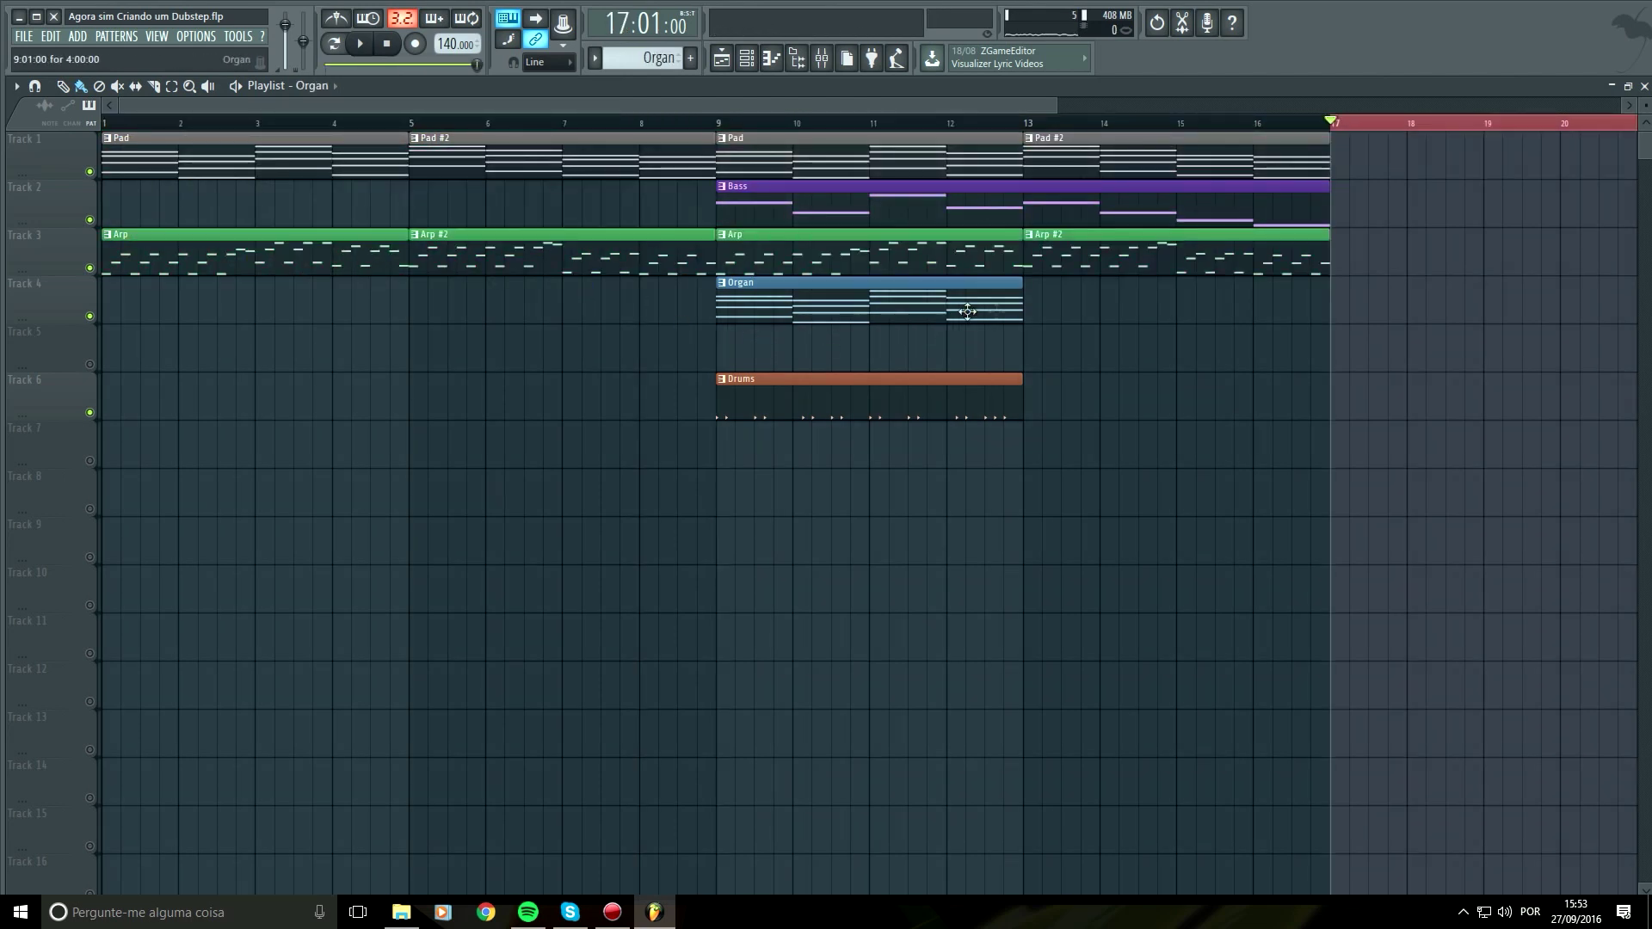
{"action": "left_click", "coordinate": [1037, 297]}
{"action": "double_click", "coordinate": [1110, 153]}
{"action": "mouse_move", "coordinate": [953, 198]}
{"action": "left_mouse_down"}
{"action": "mouse_move", "coordinate": [3, 687]}
{"action": "mouse_move", "coordinate": [4, 757]}
{"action": "left_mouse_up"}
{"action": "left_click", "coordinate": [721, 59]}
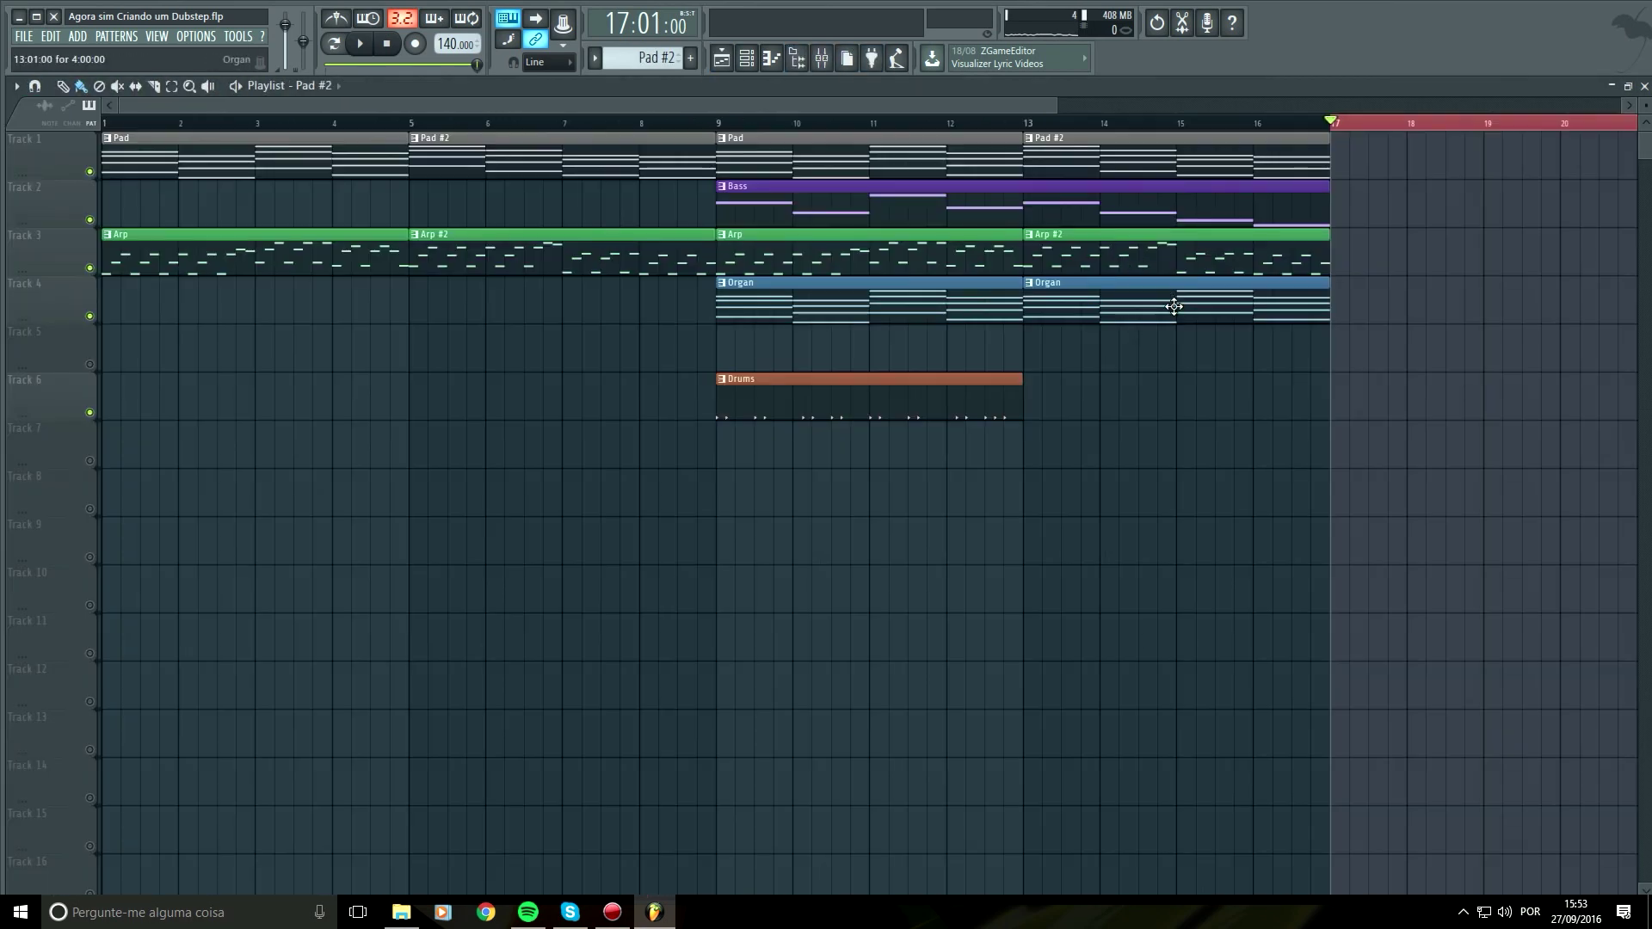
Make the Organ clip at bar 13 a unique pattern, separate from the original Organ
{"action": "double_click", "coordinate": [1174, 304]}
{"action": "left_click", "coordinate": [747, 62]}
{"action": "left_click", "coordinate": [1029, 282]}
{"action": "left_click", "coordinate": [1071, 331]}
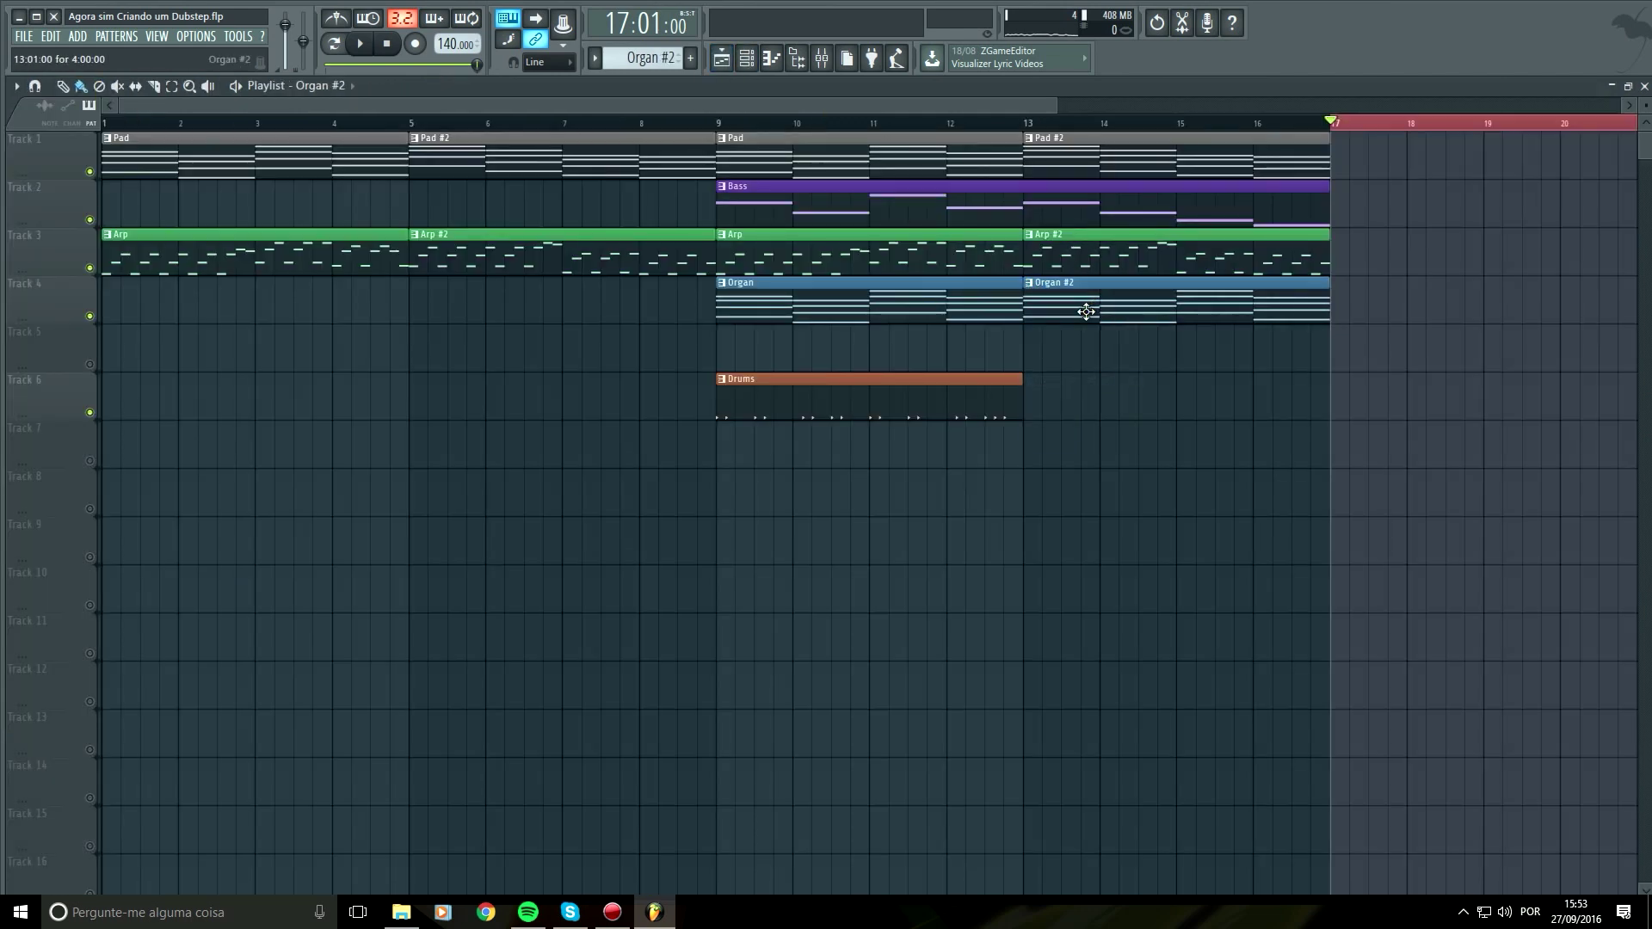
Replace all the notes of Organ #2 with the copied Pad #2 chords and return to the playlist
{"action": "double_click", "coordinate": [1086, 312]}
{"action": "left_click_drag", "start_coordinate": [1185, 193], "coordinate": [42, 596]}
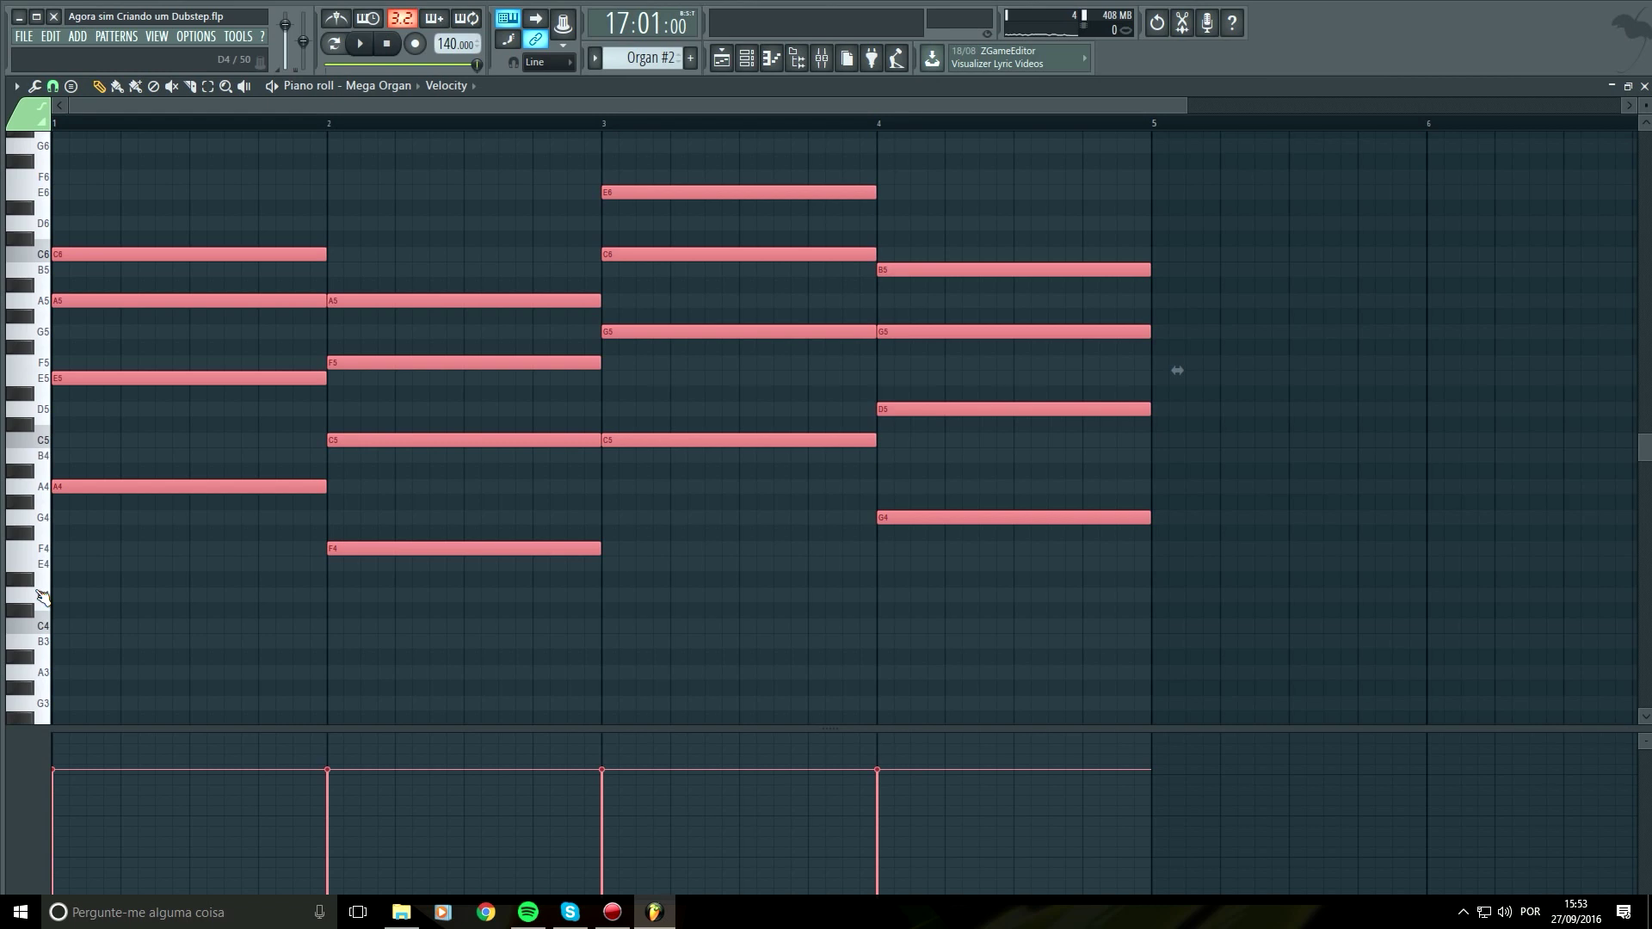
{"action": "key", "text": "ctrl+v"}
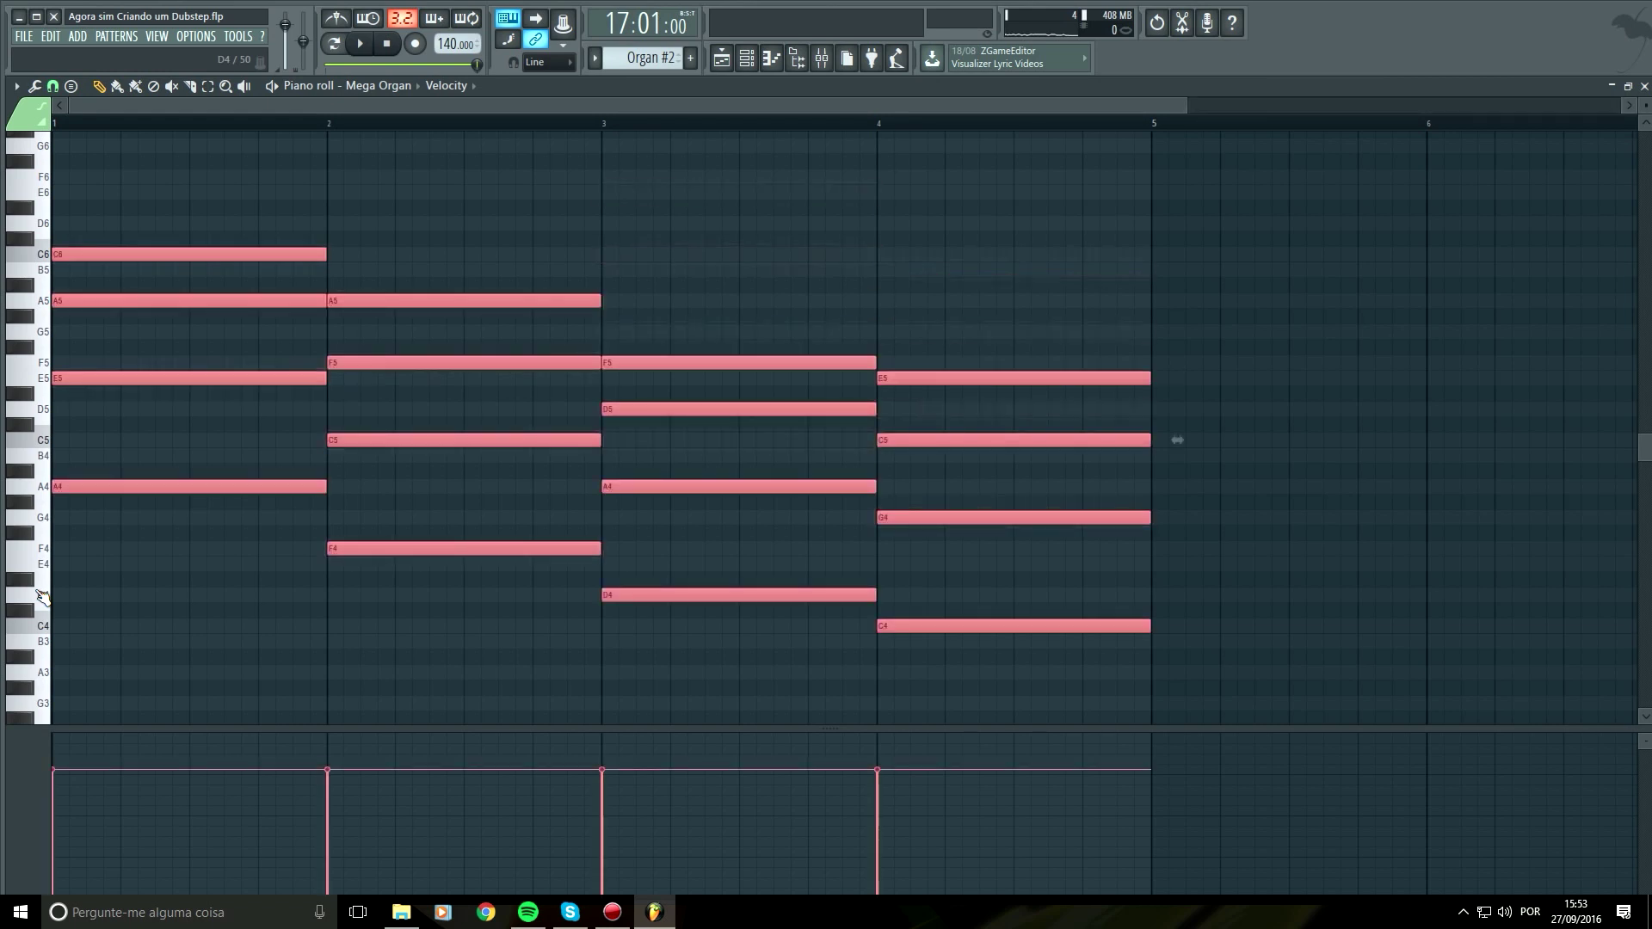
{"action": "left_click", "coordinate": [723, 59]}
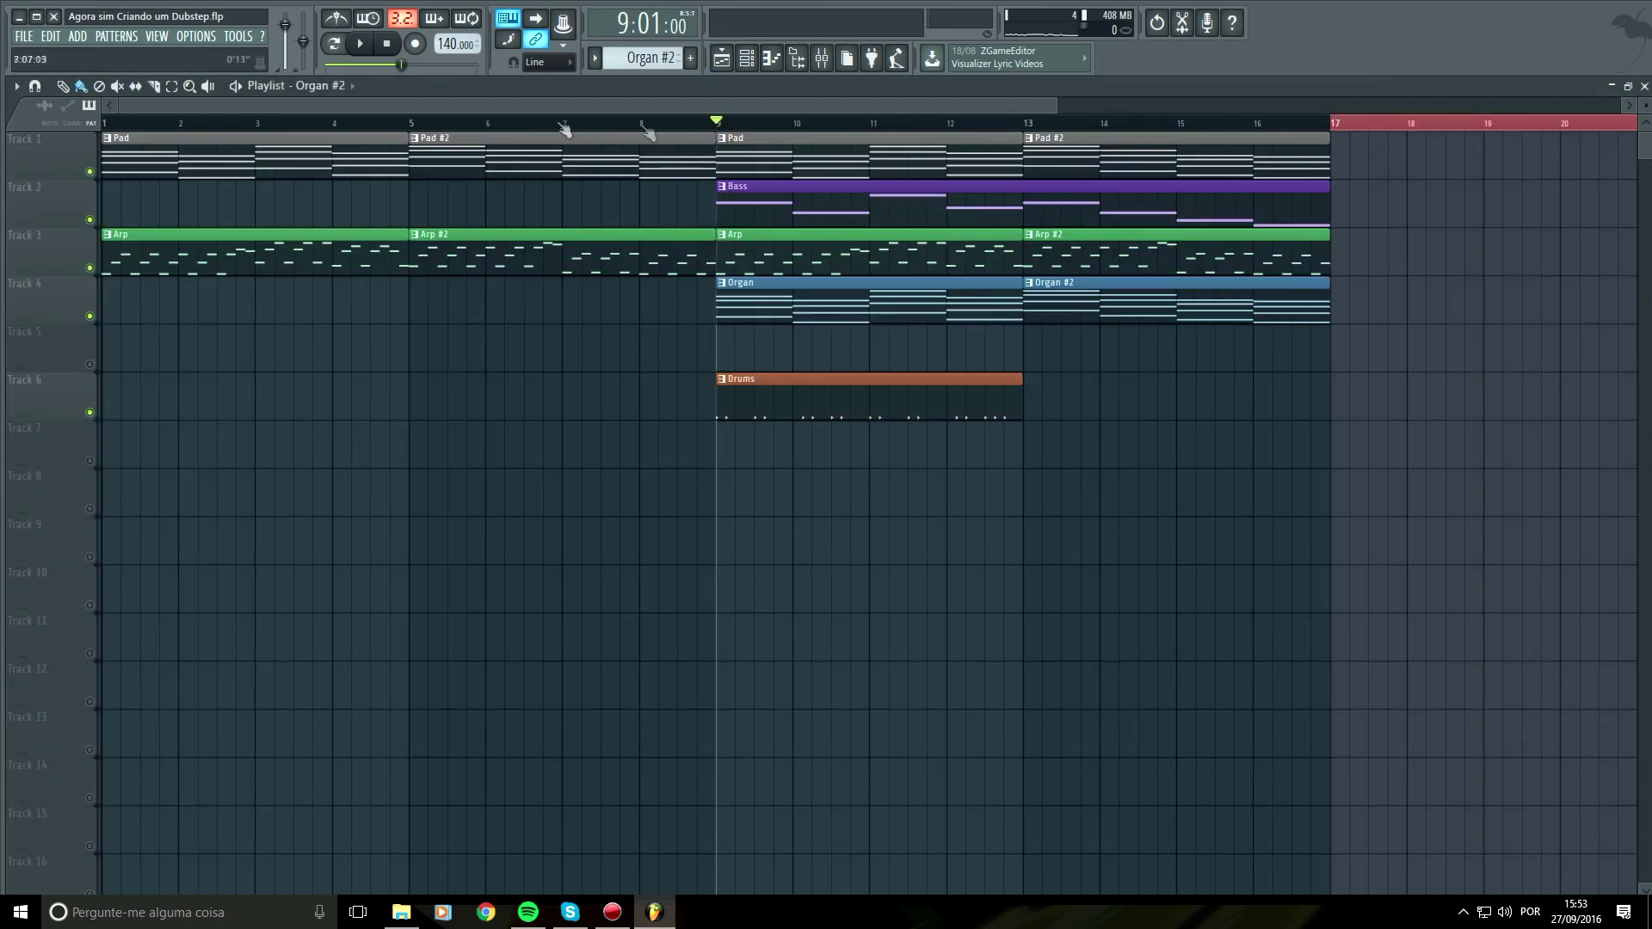
Move the Drums clip to bar 17 and play the arrangement from bar 9
{"action": "left_click_drag", "start_coordinate": [866, 396], "coordinate": [1440, 406]}
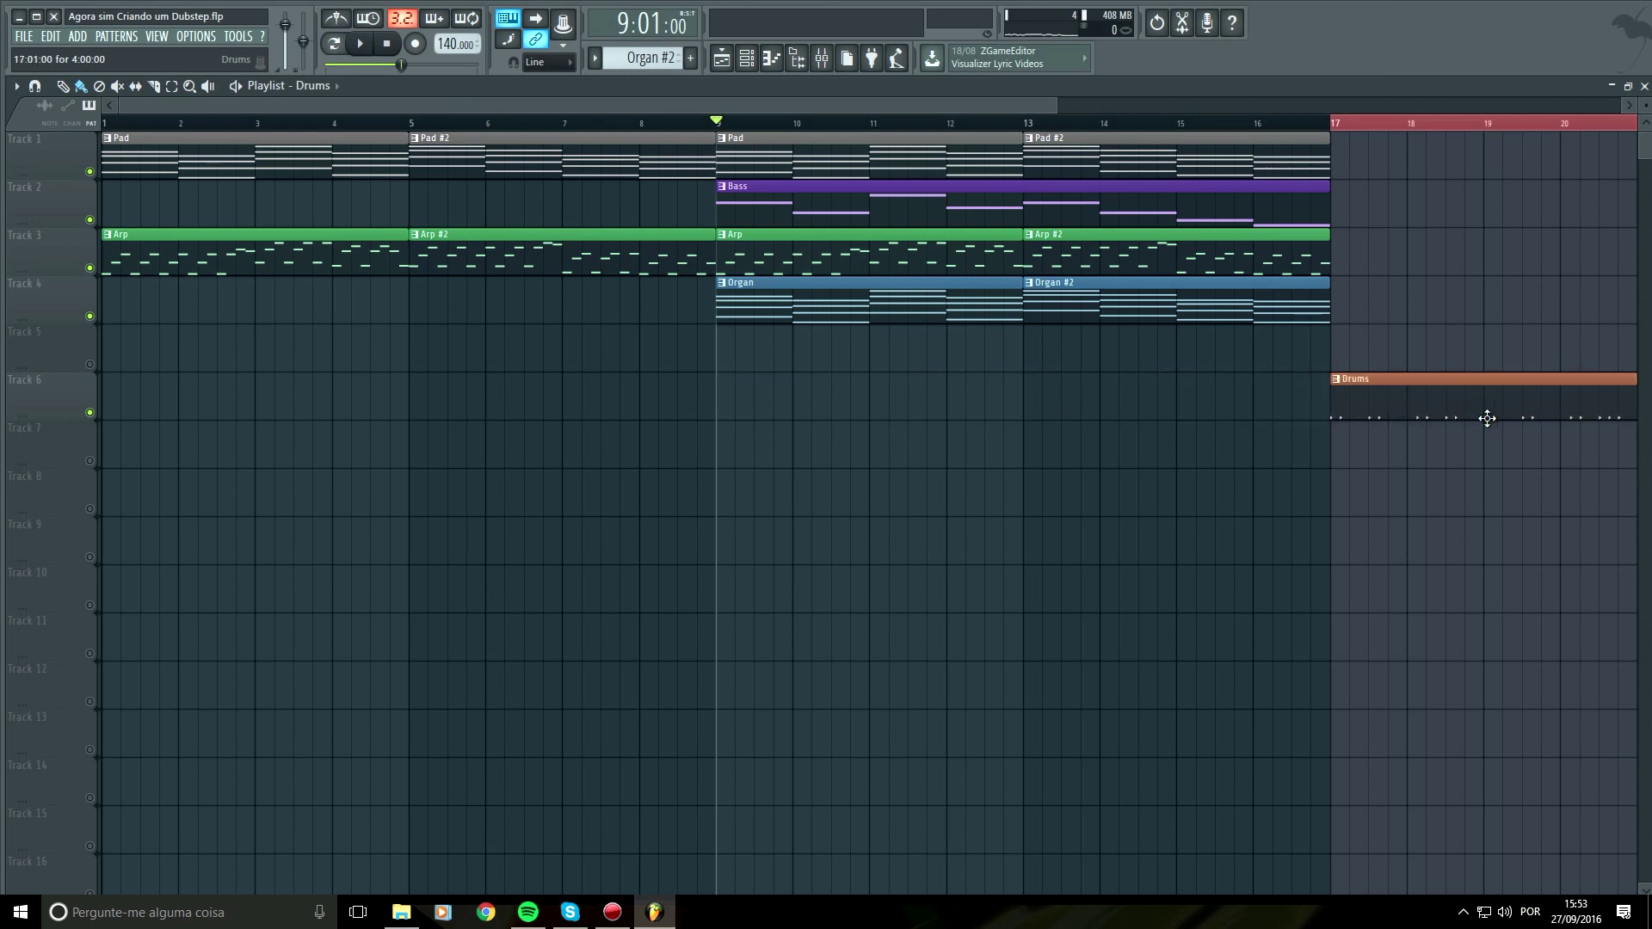
{"action": "left_click", "coordinate": [373, 44]}
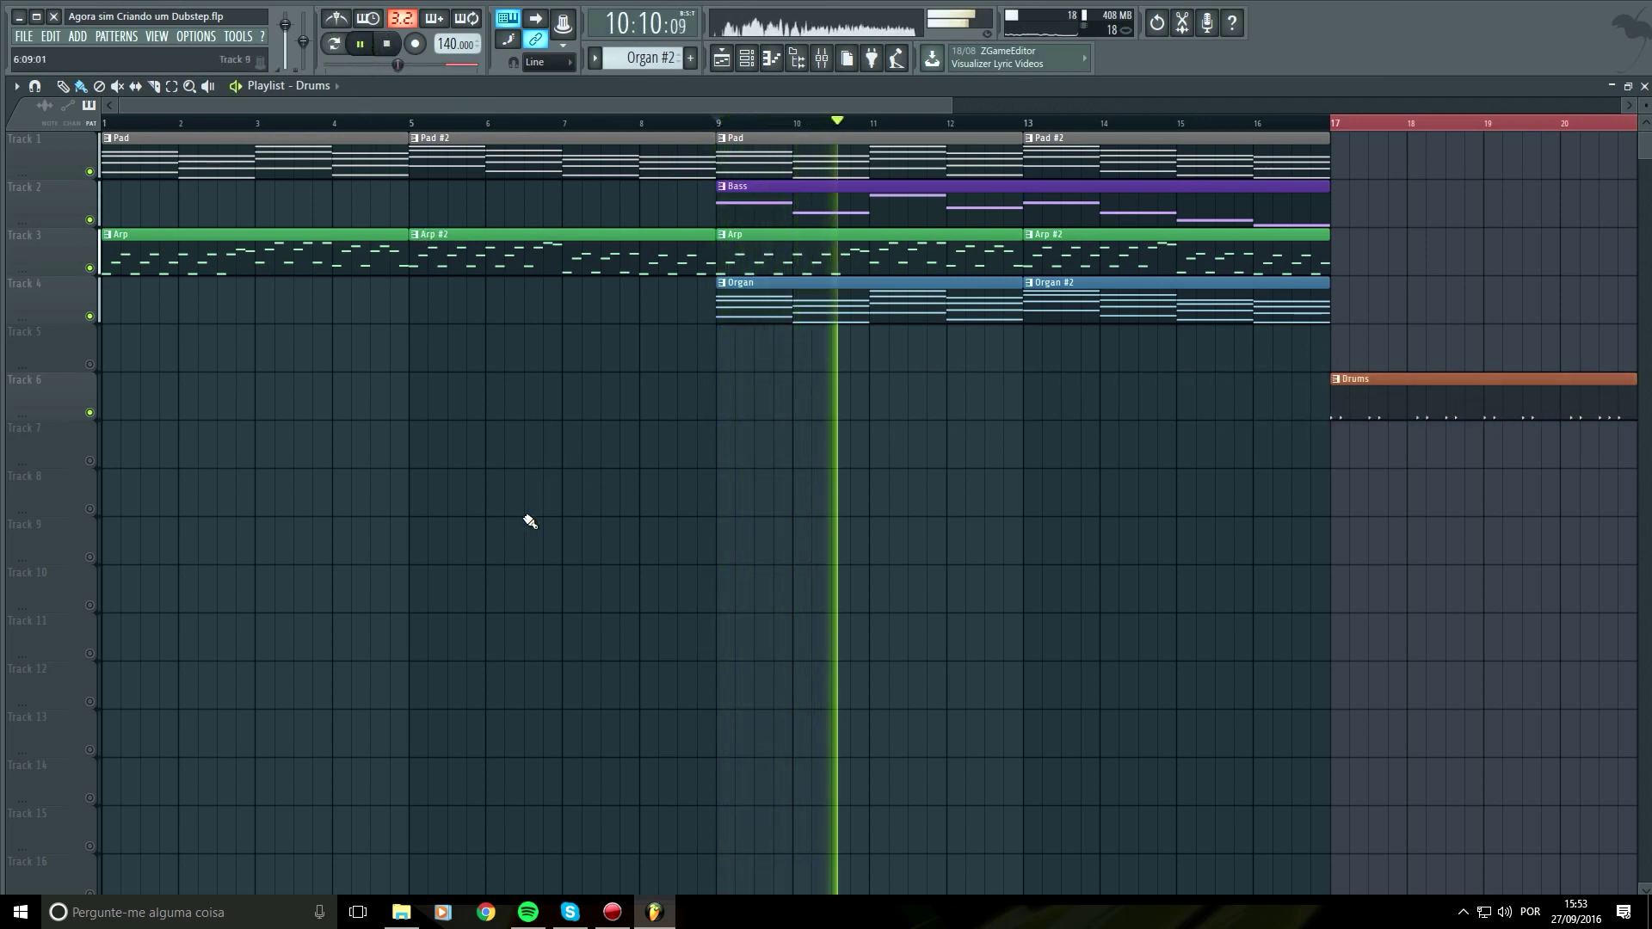
{"action": "left_click", "coordinate": [1095, 530]}
{"action": "right_click", "coordinate": [1128, 540]}
{"action": "left_click_drag", "start_coordinate": [1201, 571], "coordinate": [828, 717]}
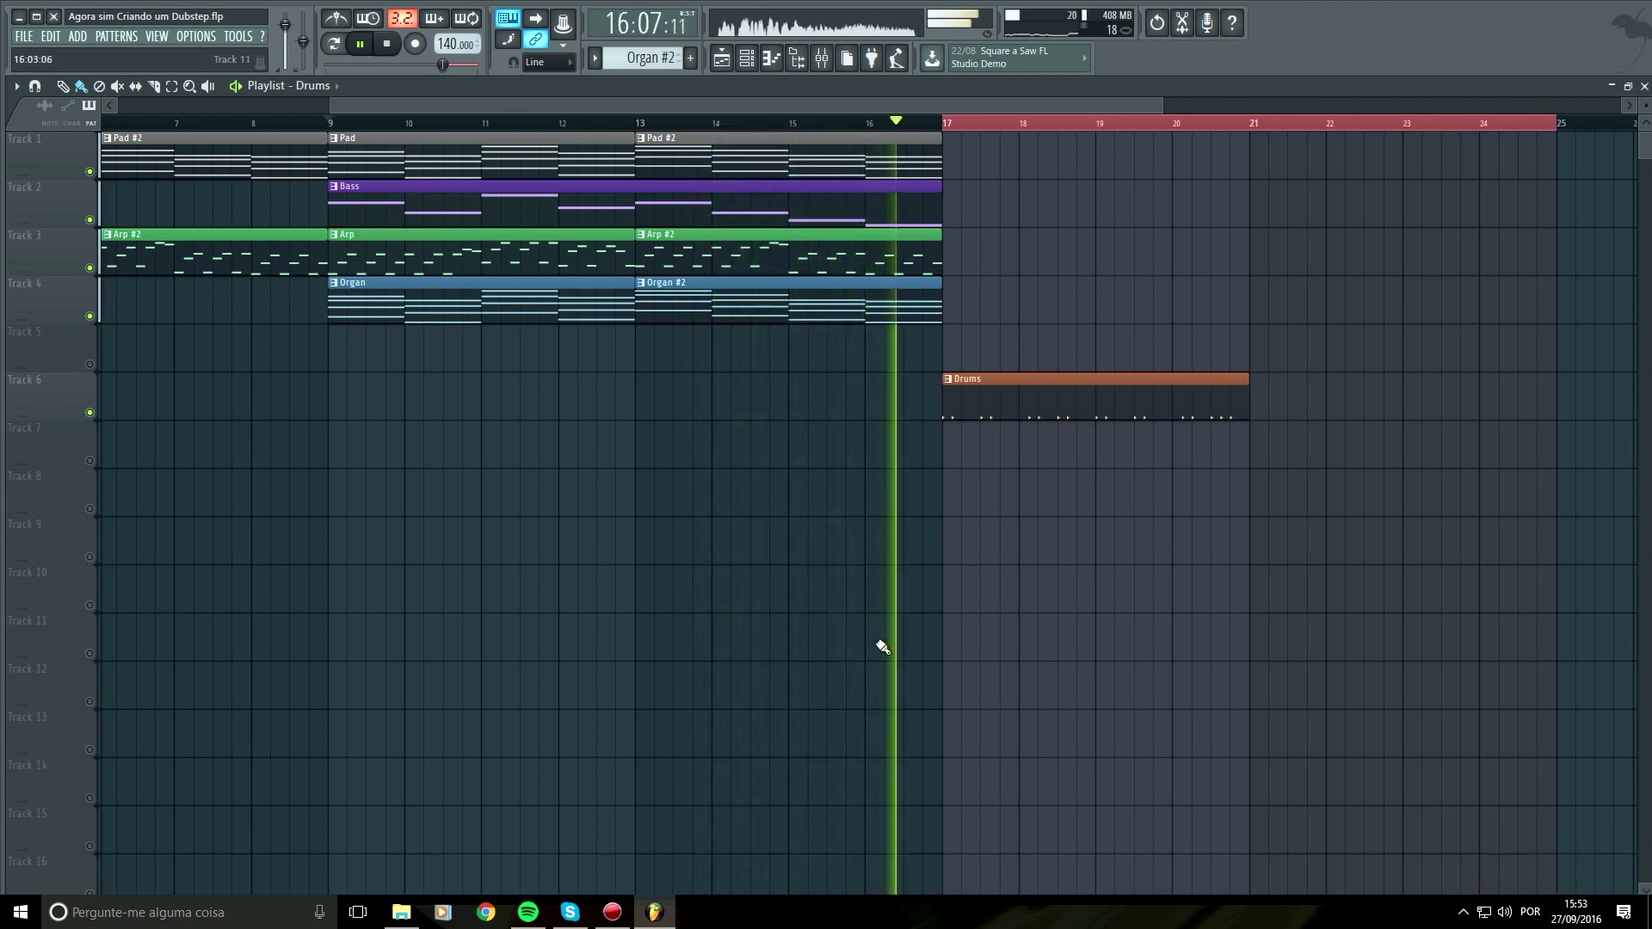
{"action": "key", "text": "space"}
Check the last chords of Pad #2, then try E4 for the Bass pattern's bar 8 note and play it back
{"action": "left_click", "coordinate": [858, 123]}
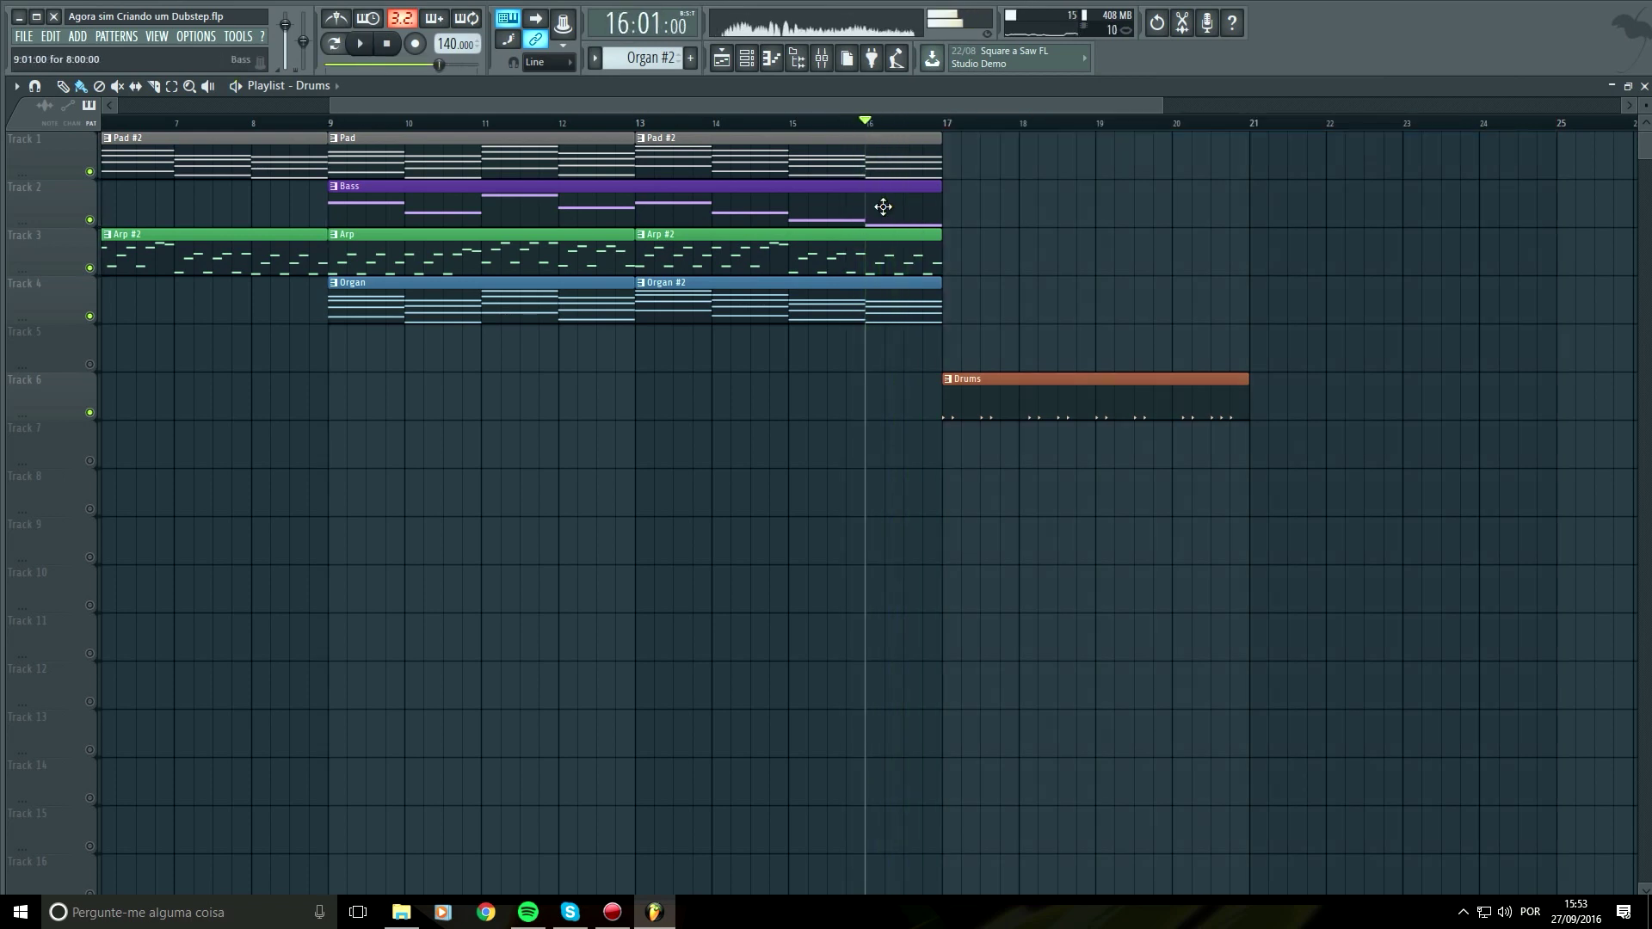
{"action": "double_click", "coordinate": [901, 157]}
{"action": "left_click_drag", "start_coordinate": [442, 401], "coordinate": [757, 410]}
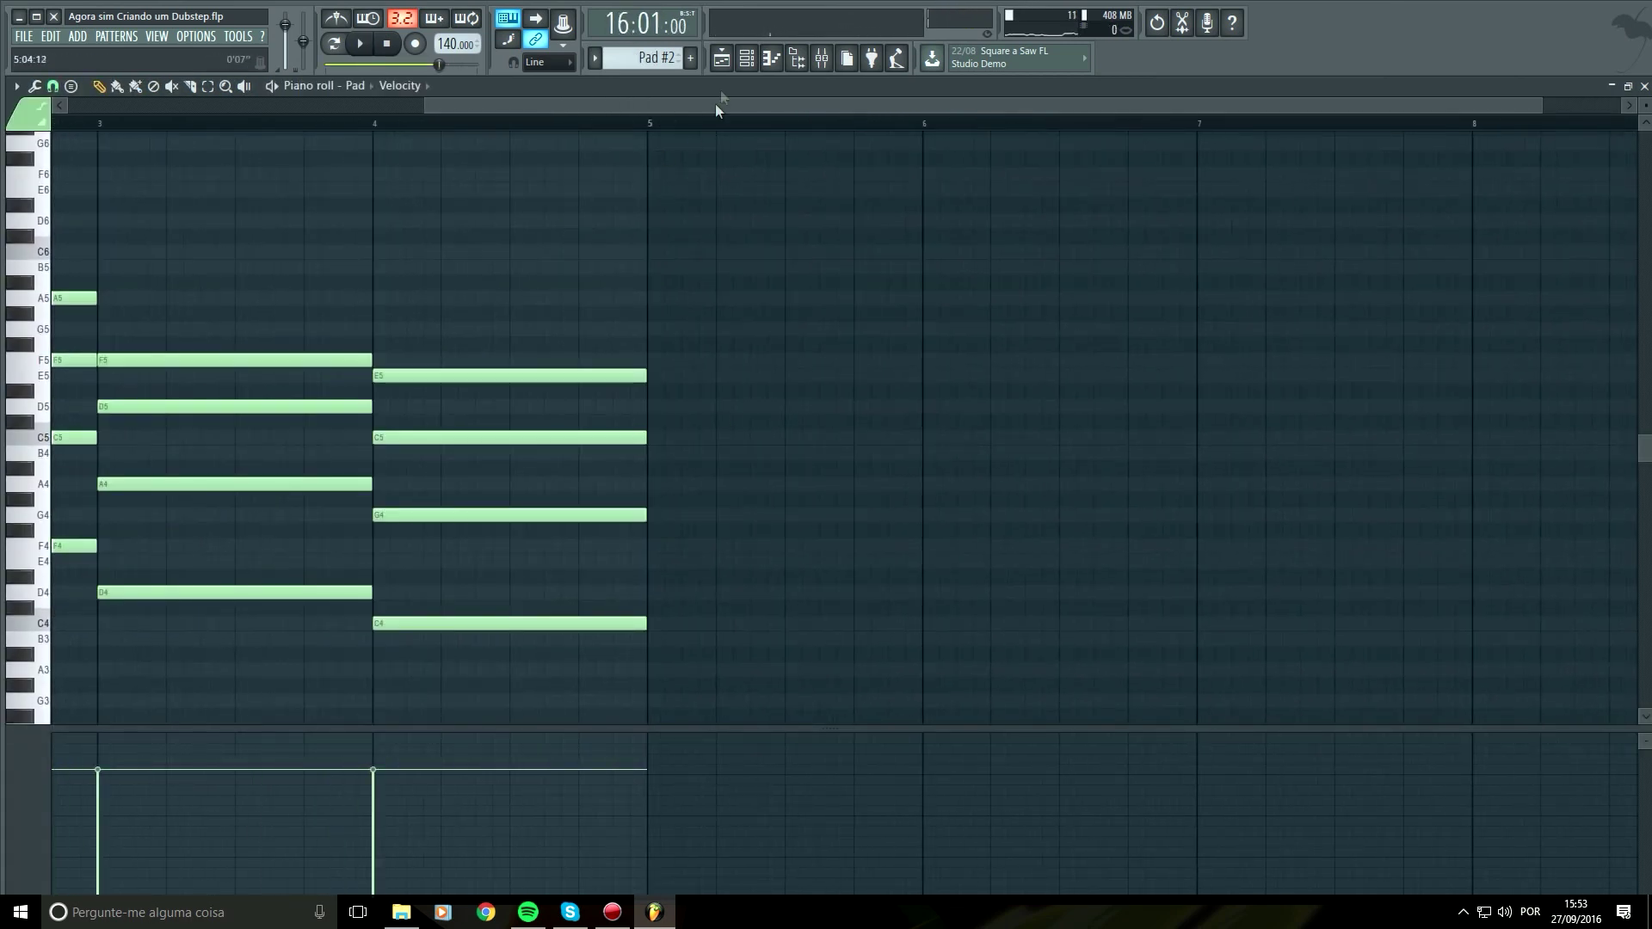
{"action": "key", "text": "F5"}
{"action": "double_click", "coordinate": [900, 221]}
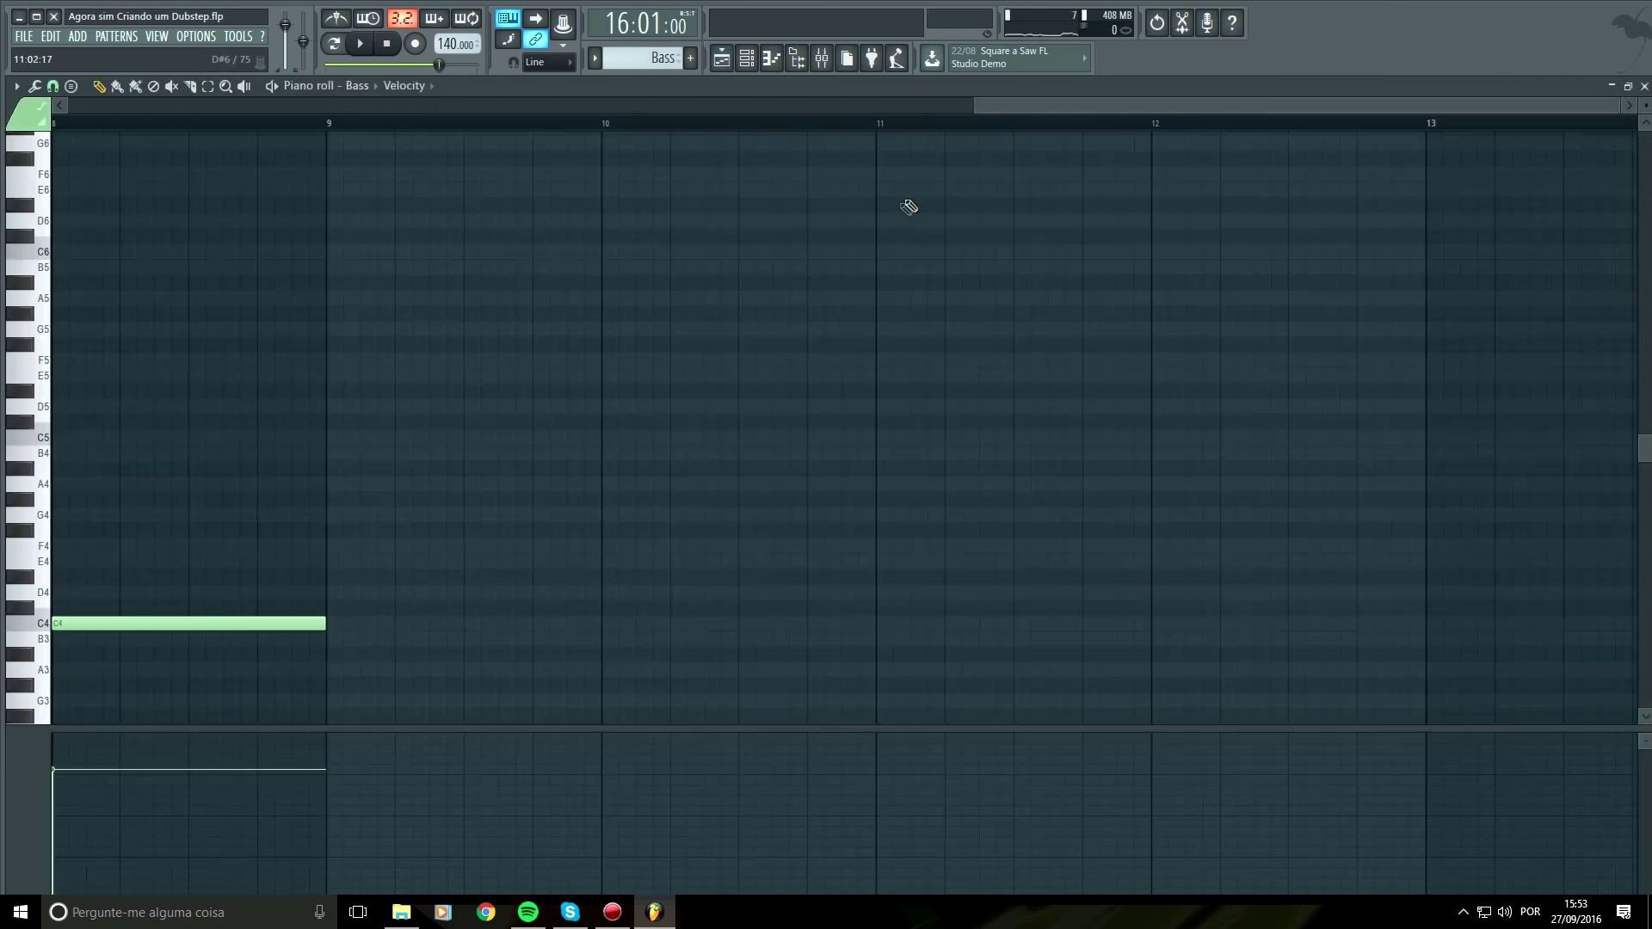
{"action": "left_click_drag", "start_coordinate": [657, 589], "coordinate": [662, 512]}
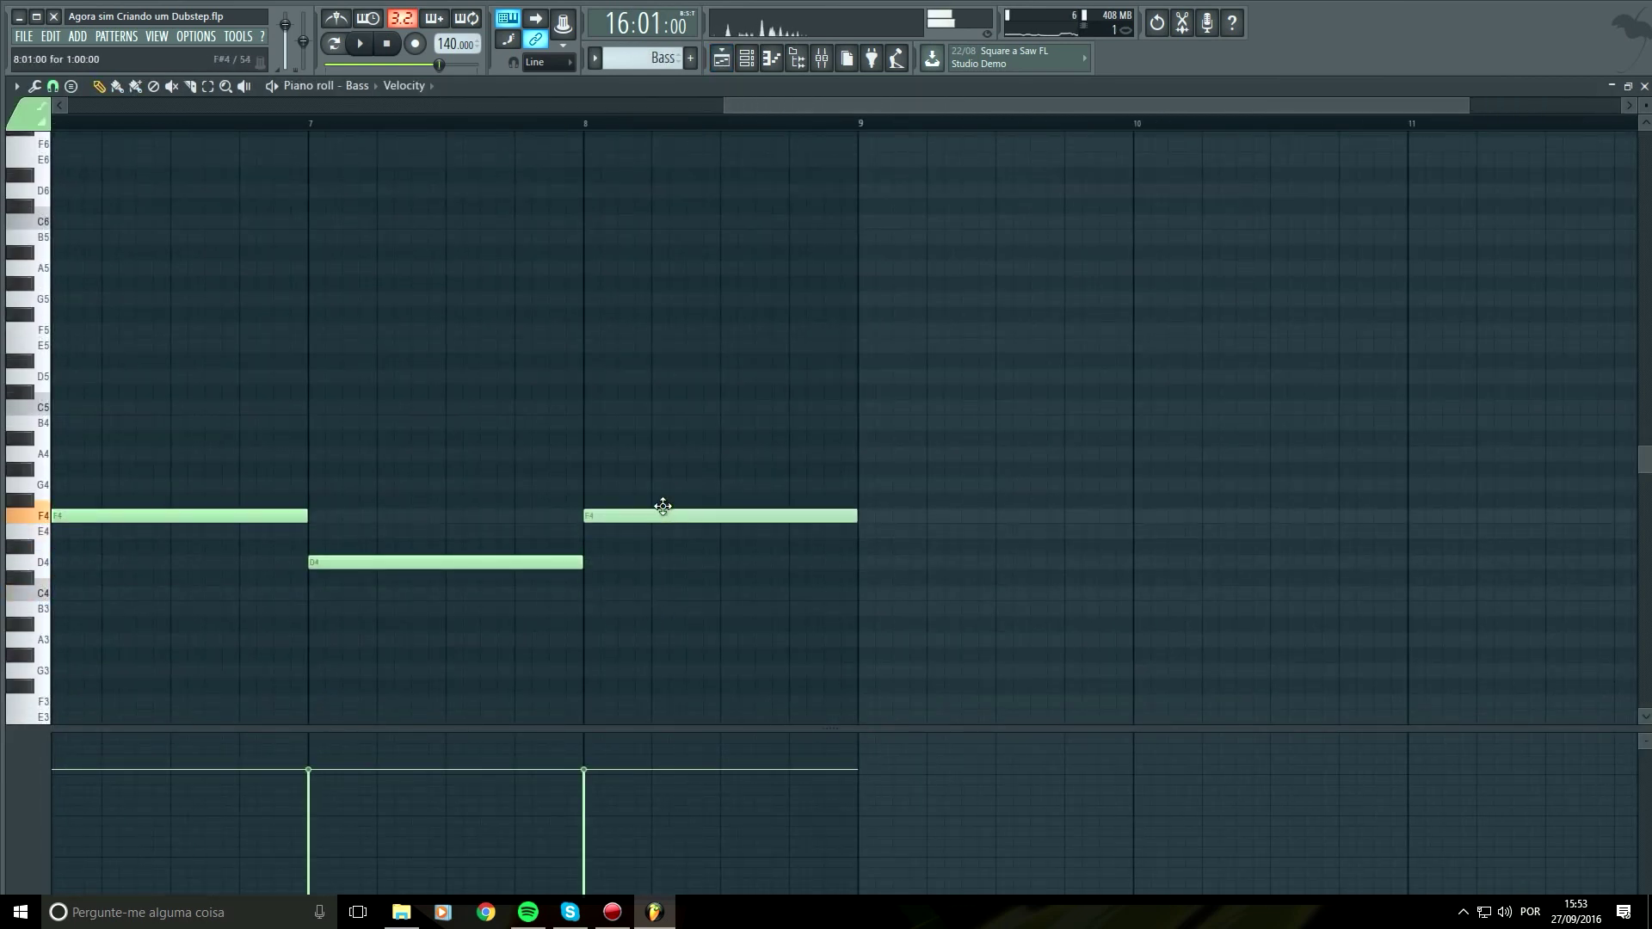
{"action": "key", "text": "space"}
{"action": "key", "text": "space"}
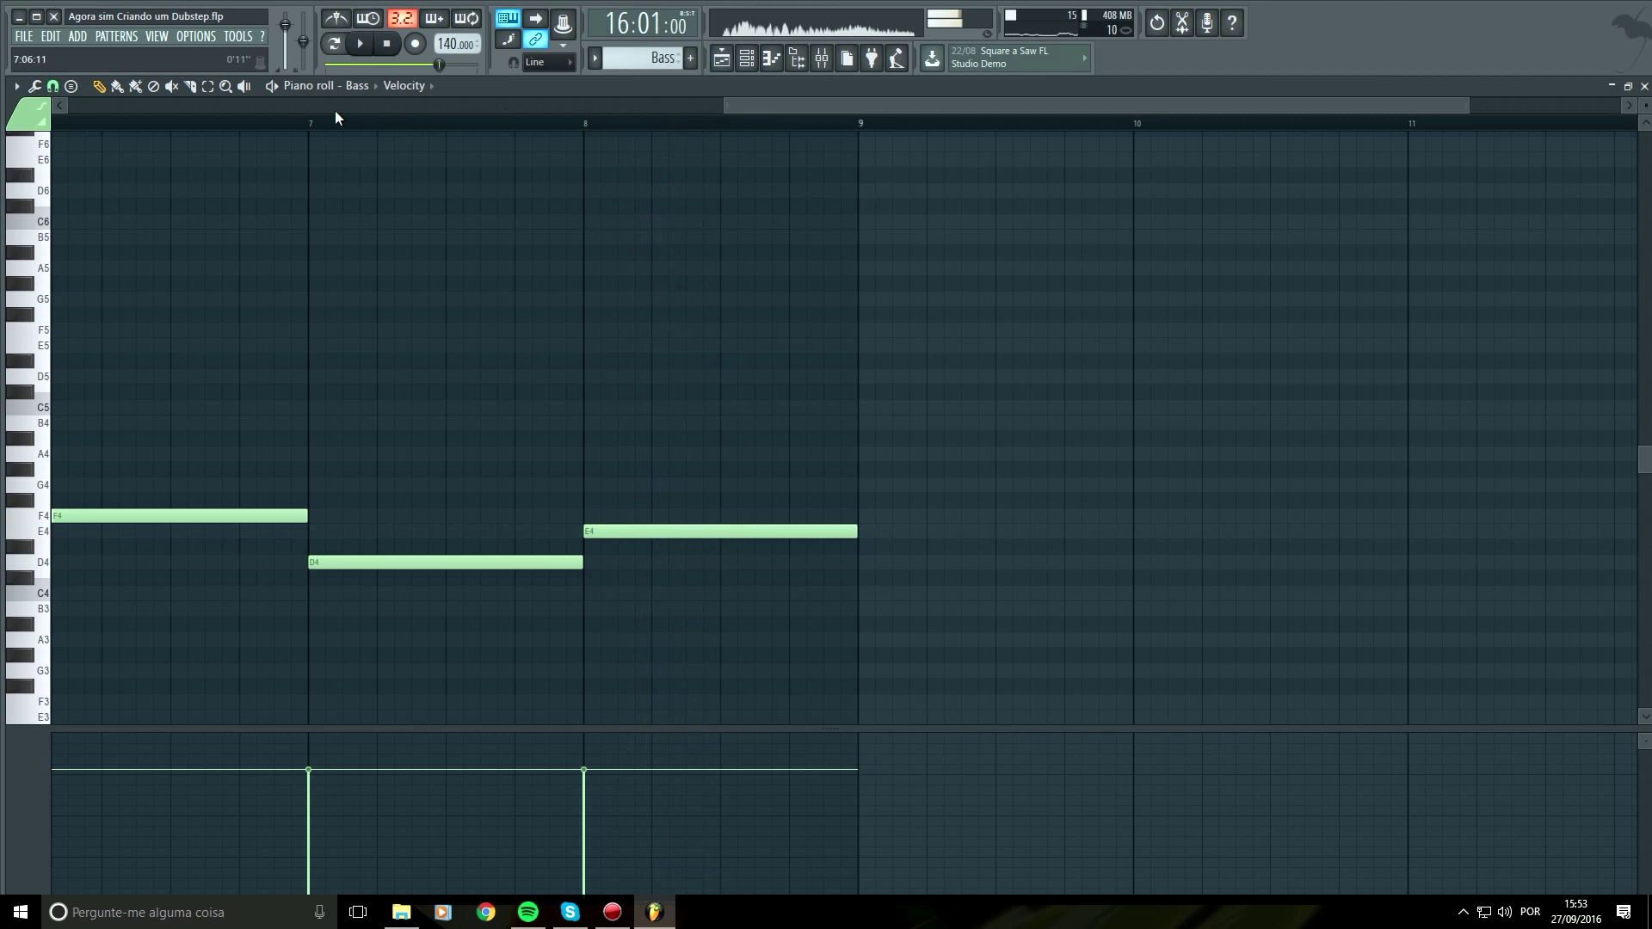
{"action": "key", "text": "space"}
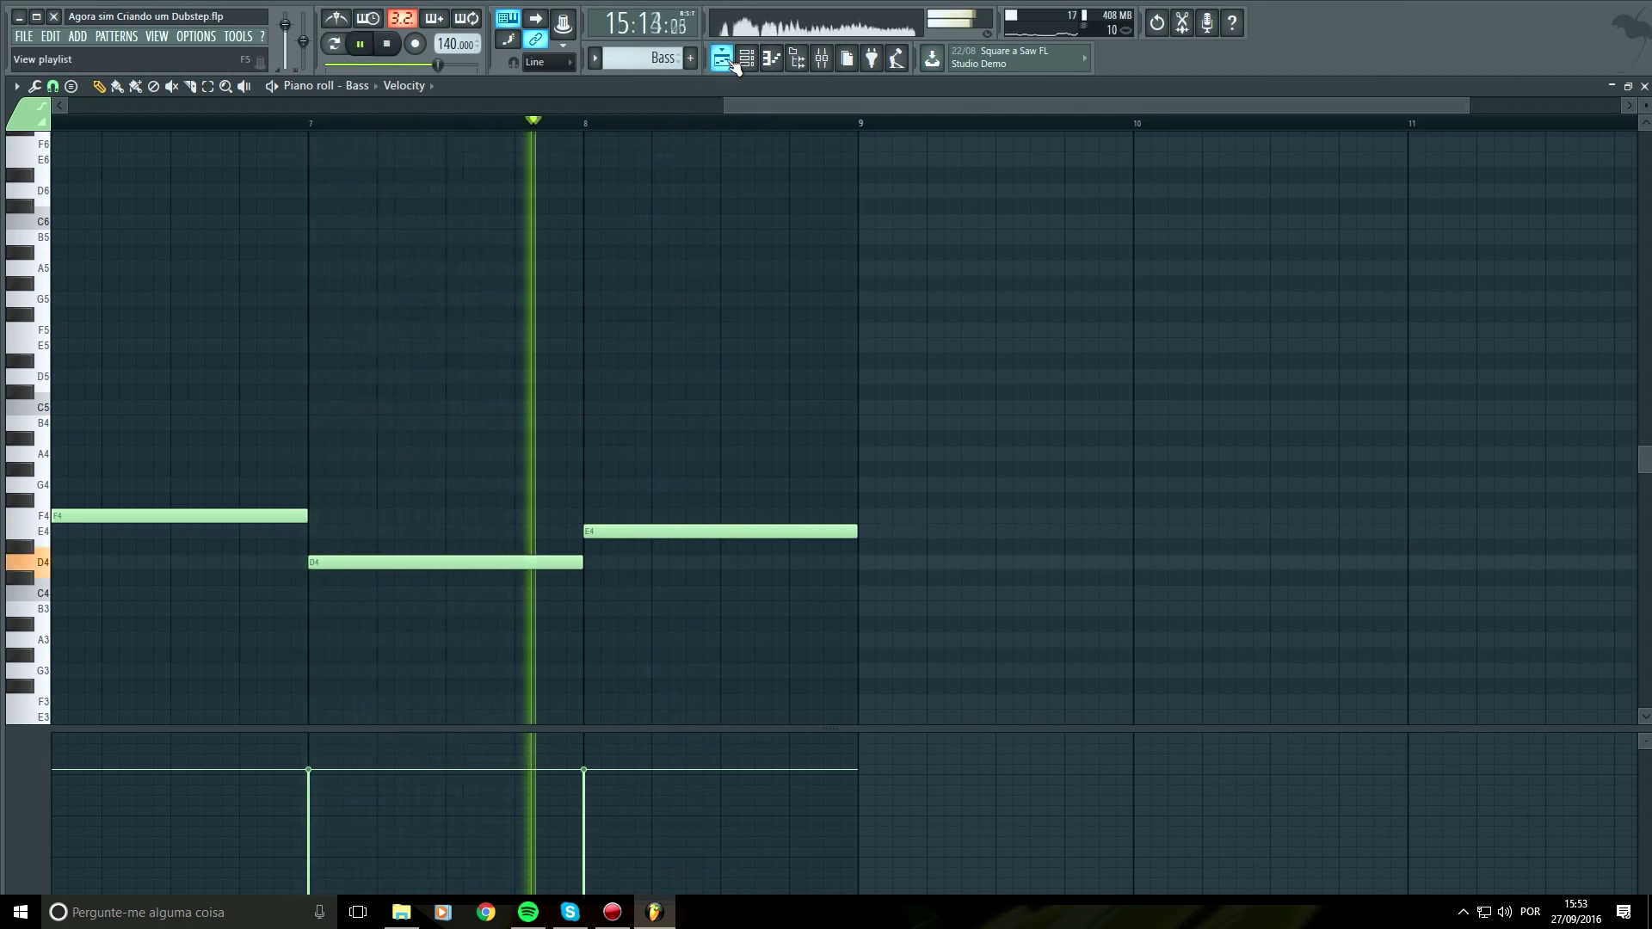
Move the Bass pattern's bar 8 note back down to C4 and play it
{"action": "key", "text": "space"}
{"action": "left_click_drag", "start_coordinate": [651, 538], "coordinate": [651, 592]}
{"action": "key", "text": "space"}
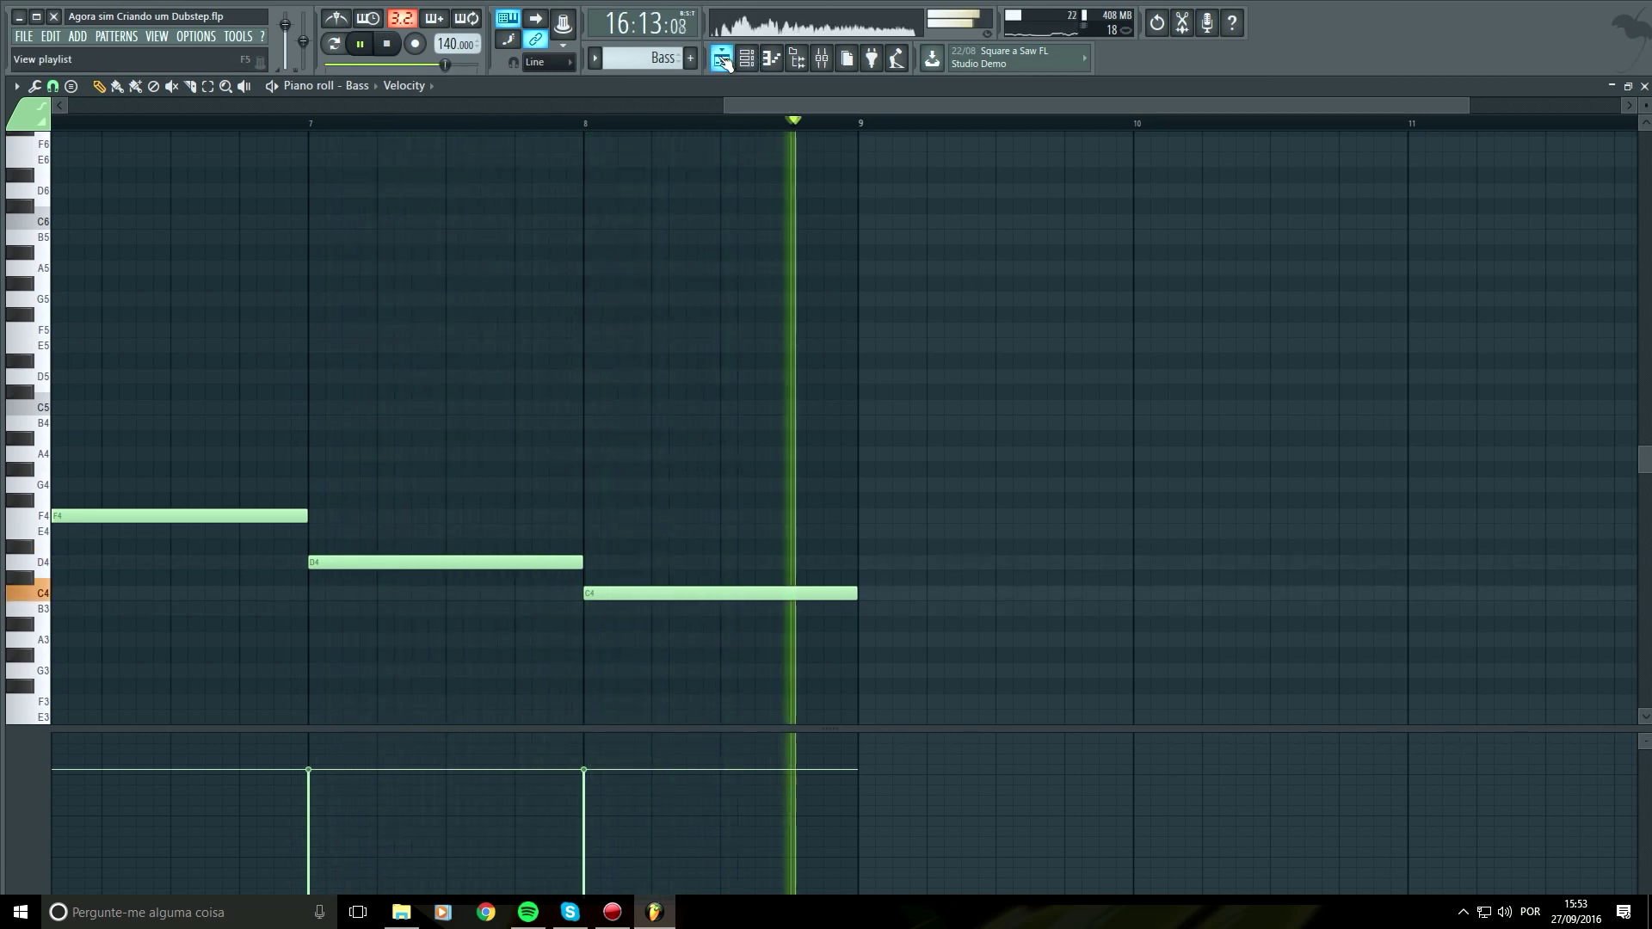
{"action": "key", "text": "space"}
Lower the velocity of the Bass note in bar 7 to about 65% and bar 8 slightly further, then play them back
{"action": "key", "text": "space"}
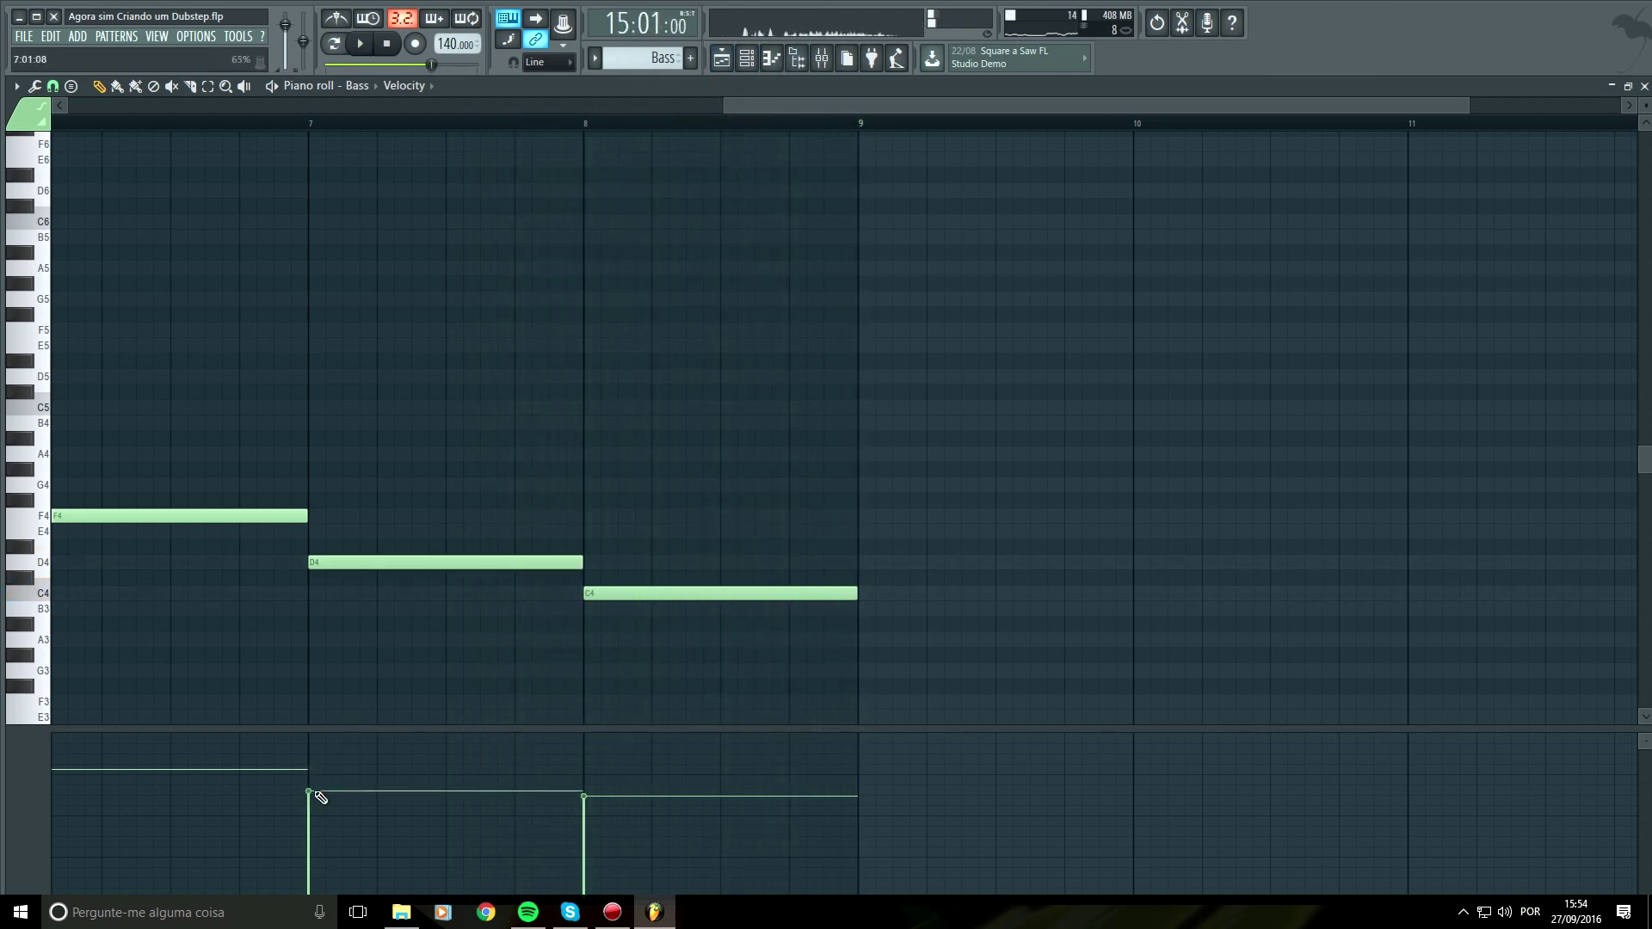
{"action": "left_click", "coordinate": [585, 806]}
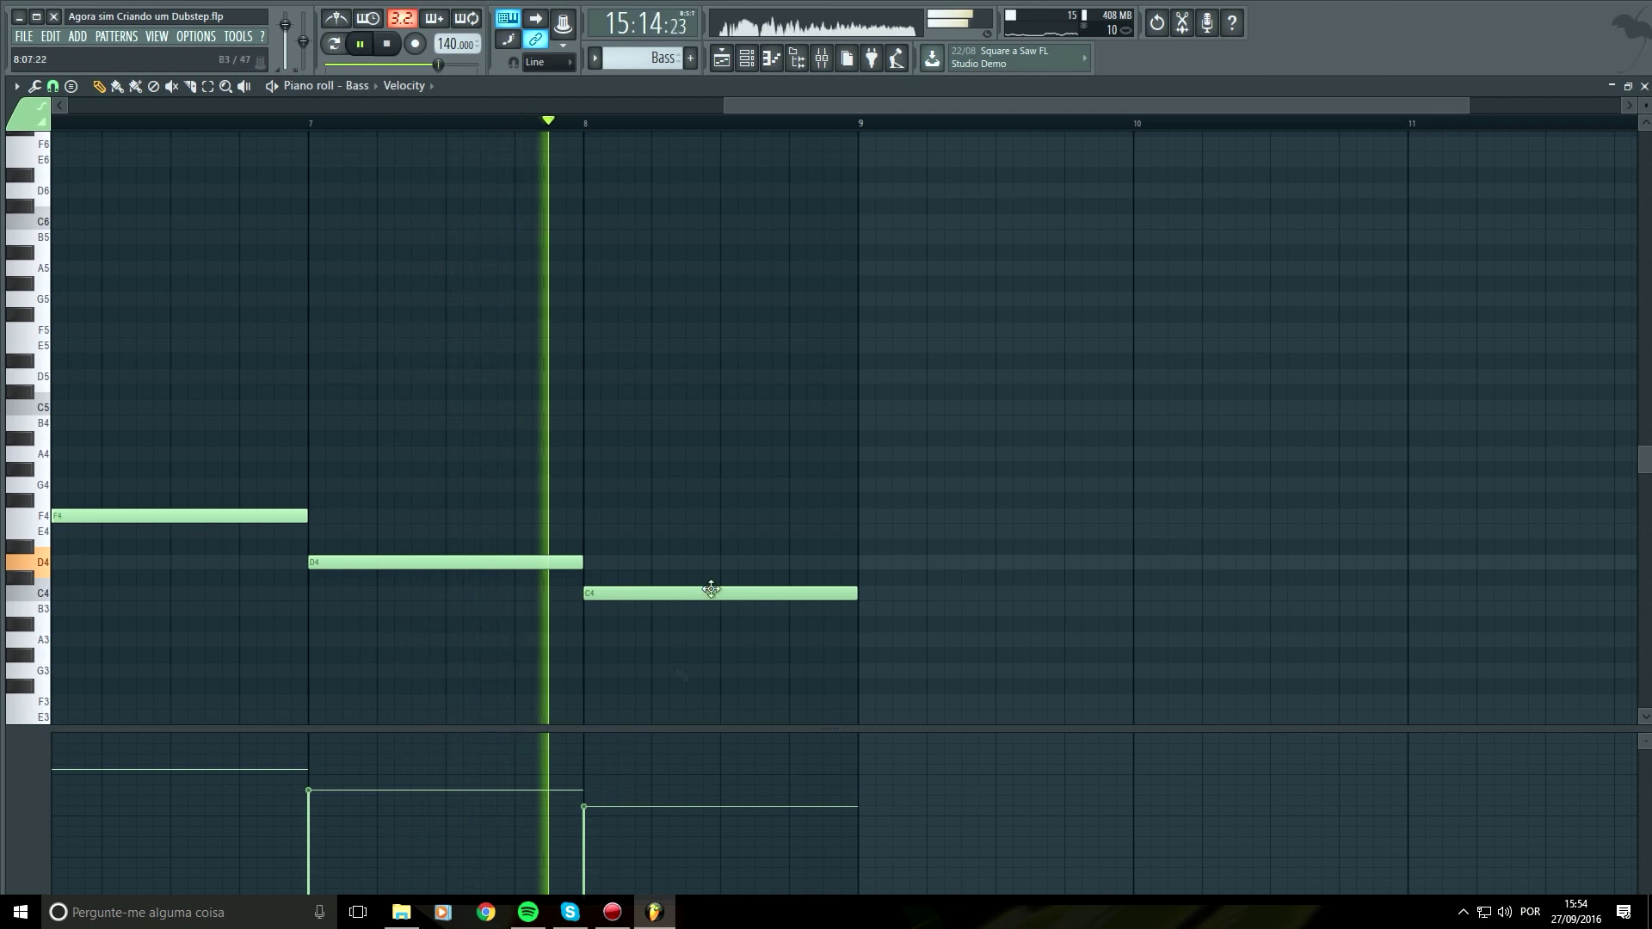
{"action": "left_click", "coordinate": [721, 59]}
{"action": "key", "text": "space"}
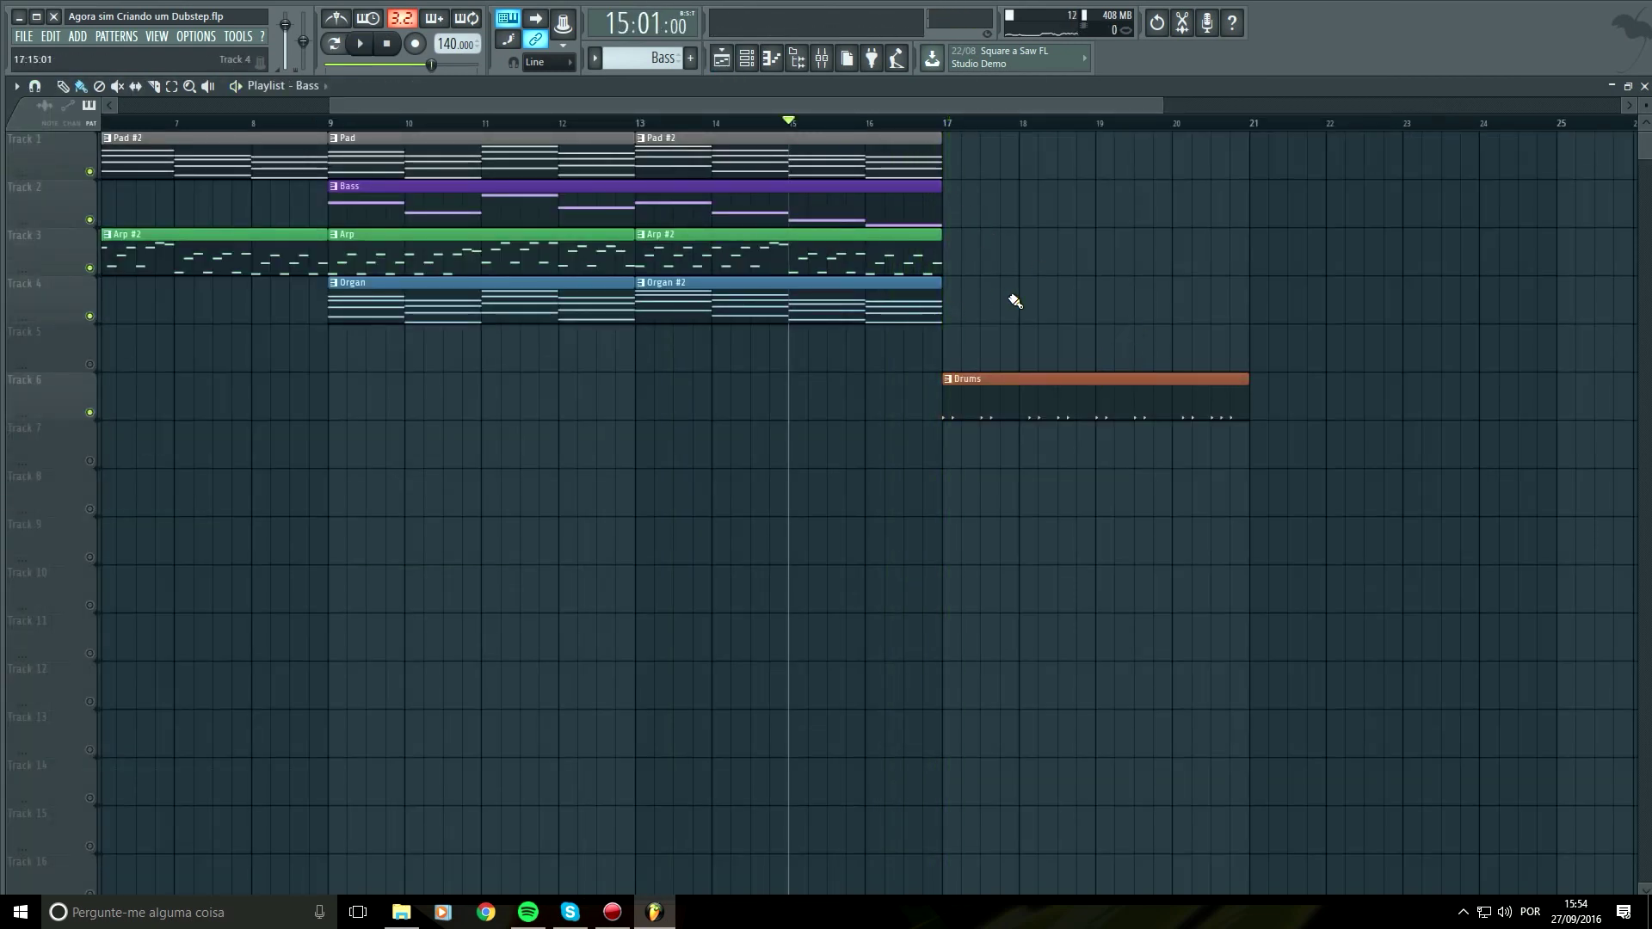
Duplicate the Pad, Bass, Arp and Organ clips of bars 9 to 16 into bars 17 to 24 and play from bar 17
{"action": "left_click_drag", "start_coordinate": [966, 321], "coordinate": [480, 134]}
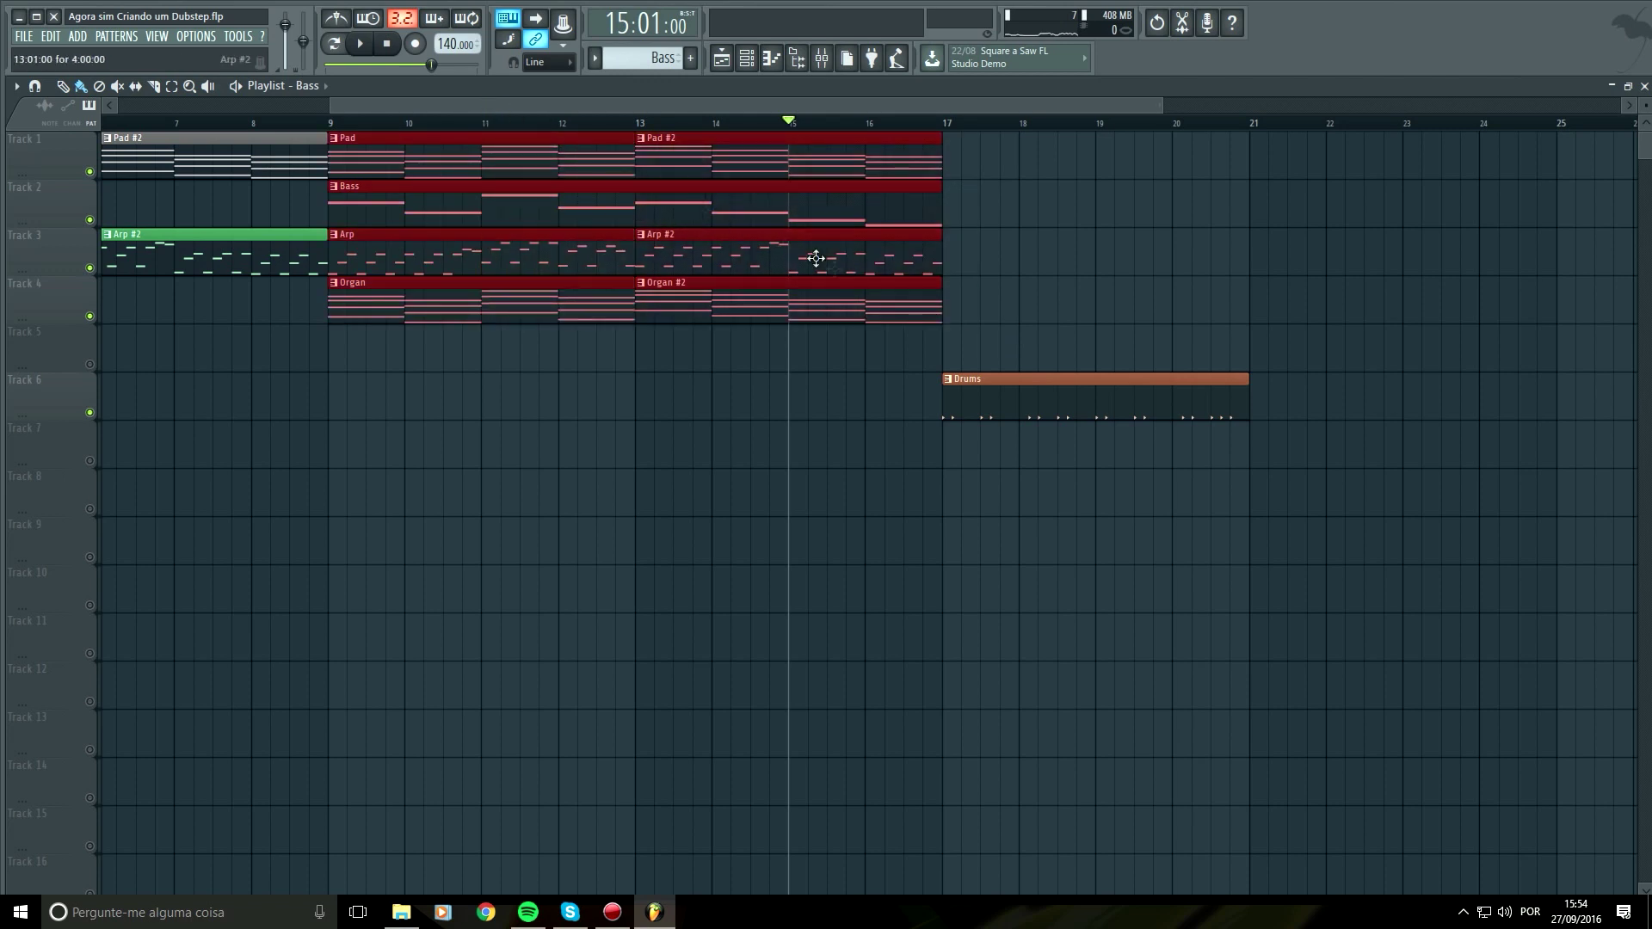
{"action": "key", "text": "ctrl+b"}
{"action": "left_click", "coordinate": [949, 125]}
{"action": "key", "text": "space"}
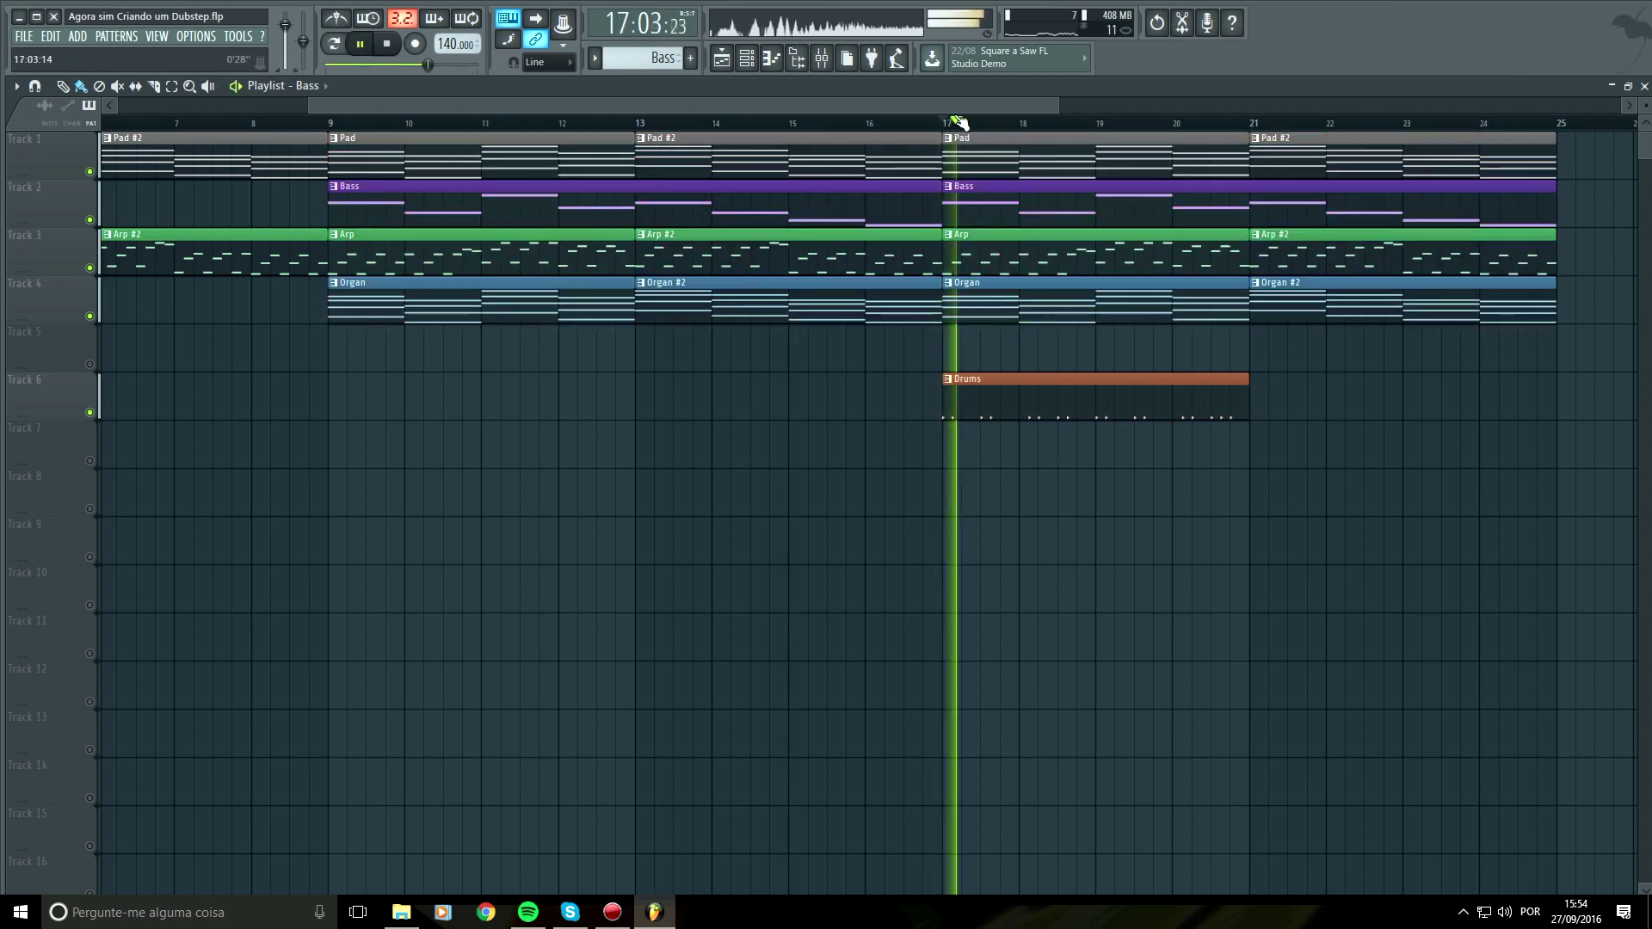
Repeat the Drums clip at bars 21, 25 and 29 so the drums run through bar 32
{"action": "scroll", "coordinate": [968, 130], "scroll_direction": "down", "scroll_amount": 2}
{"action": "scroll", "coordinate": [981, 138], "scroll_direction": "down", "scroll_amount": 2}
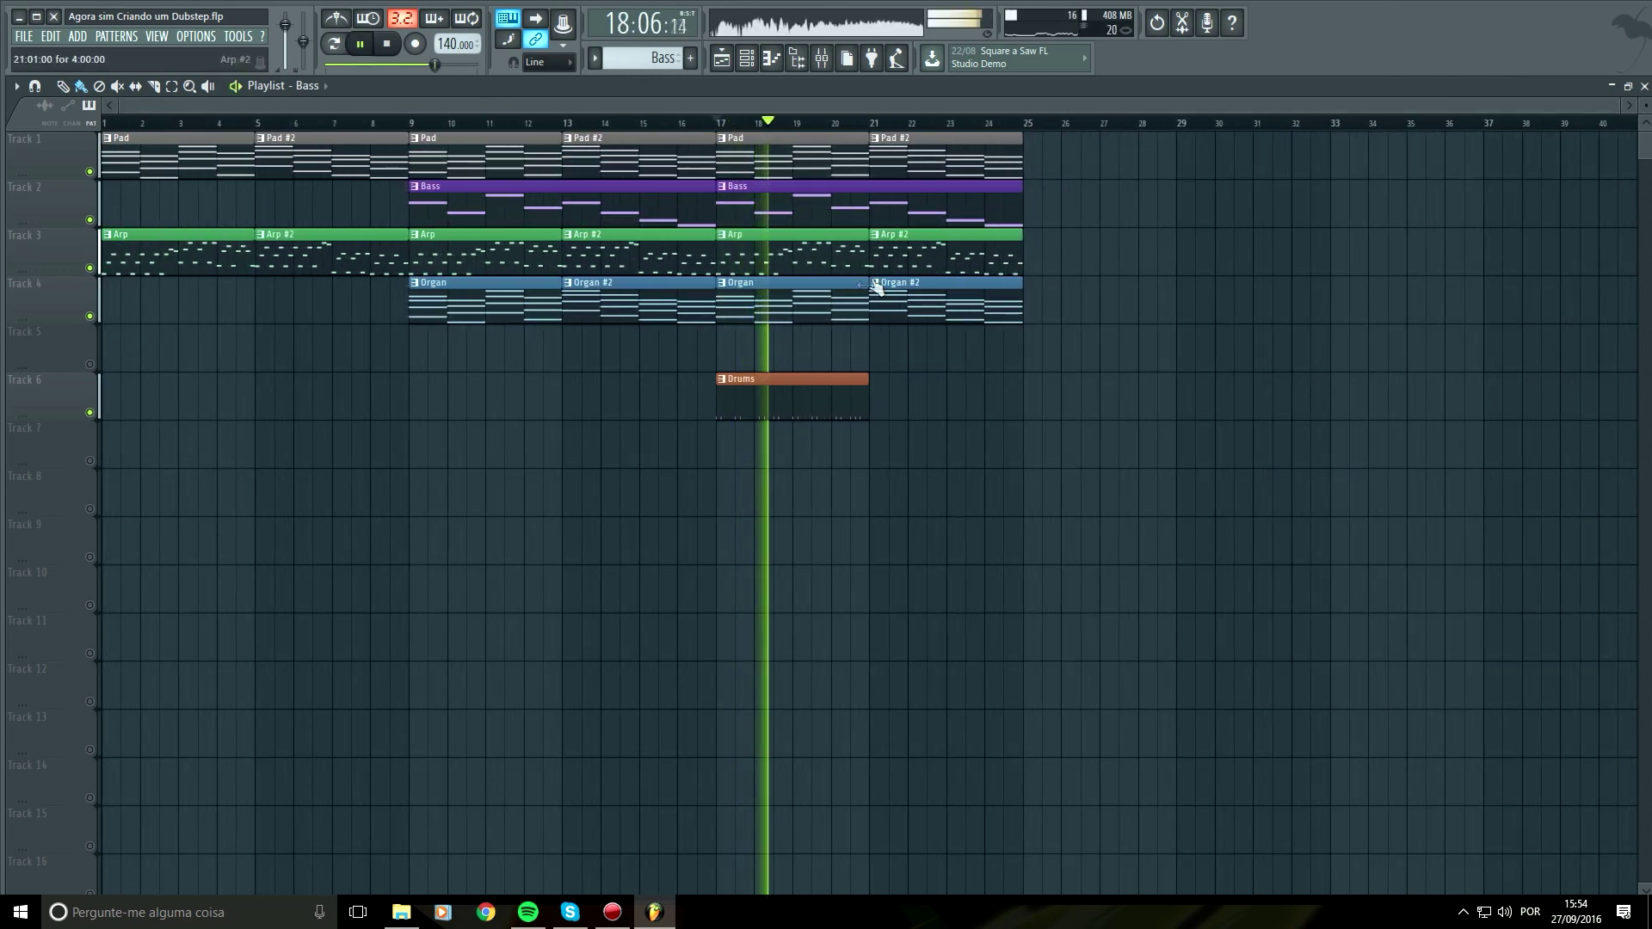
{"action": "left_click", "coordinate": [837, 410]}
{"action": "left_click", "coordinate": [881, 401]}
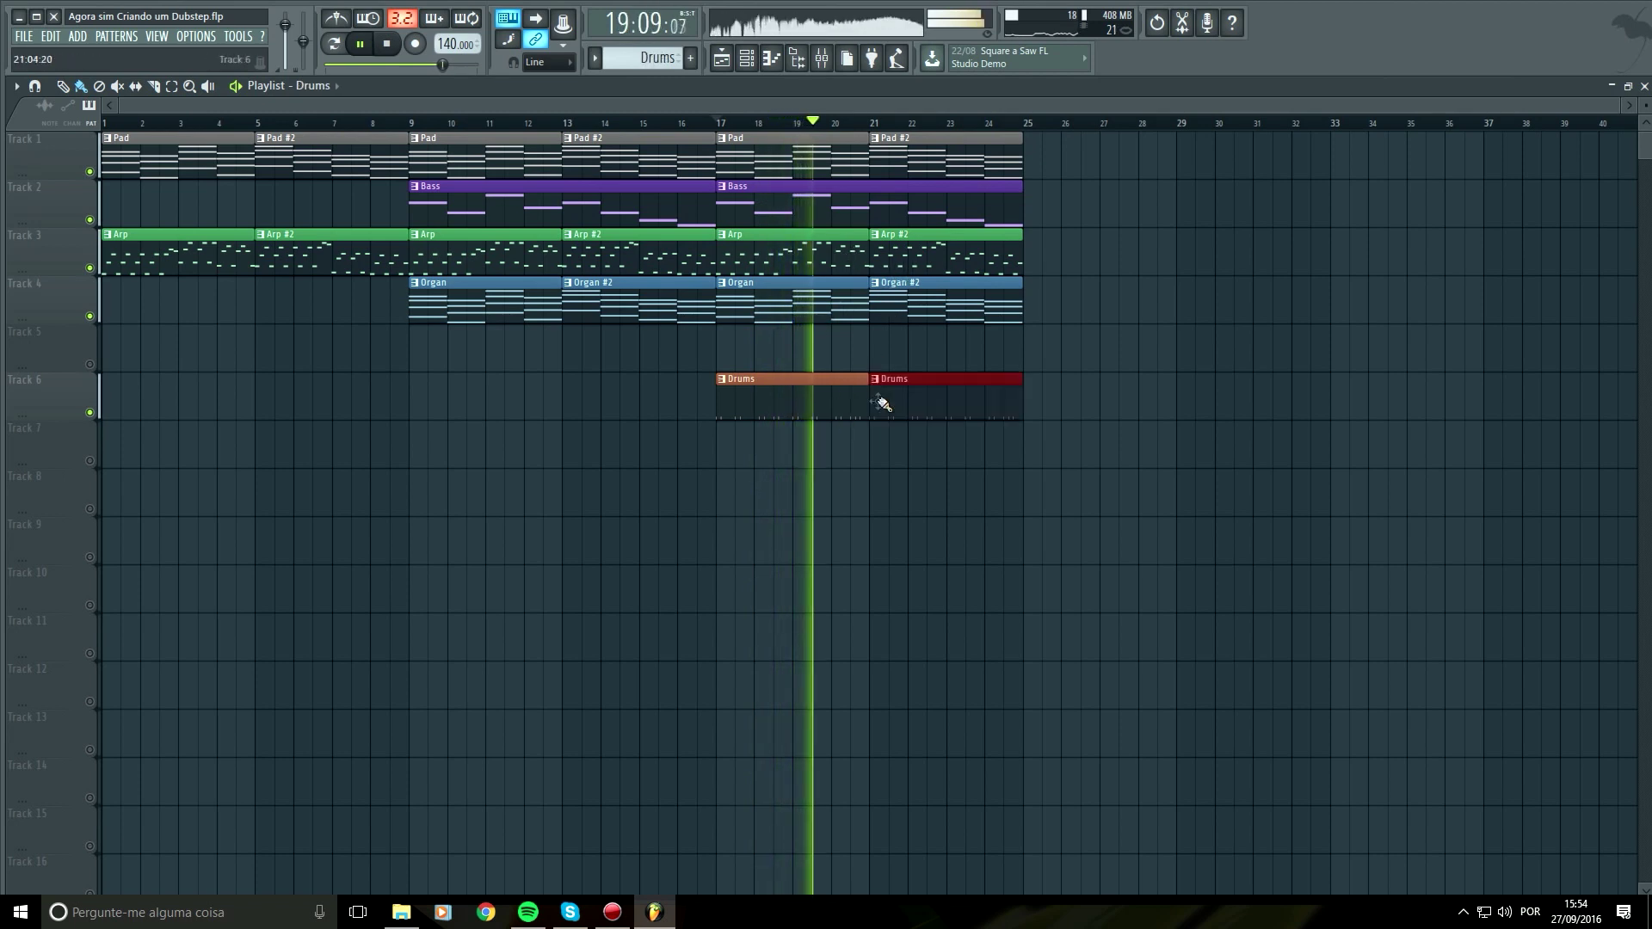
{"action": "left_click", "coordinate": [1044, 395]}
{"action": "left_click_drag", "start_coordinate": [1087, 392], "coordinate": [1067, 393]}
{"action": "left_click", "coordinate": [1187, 383]}
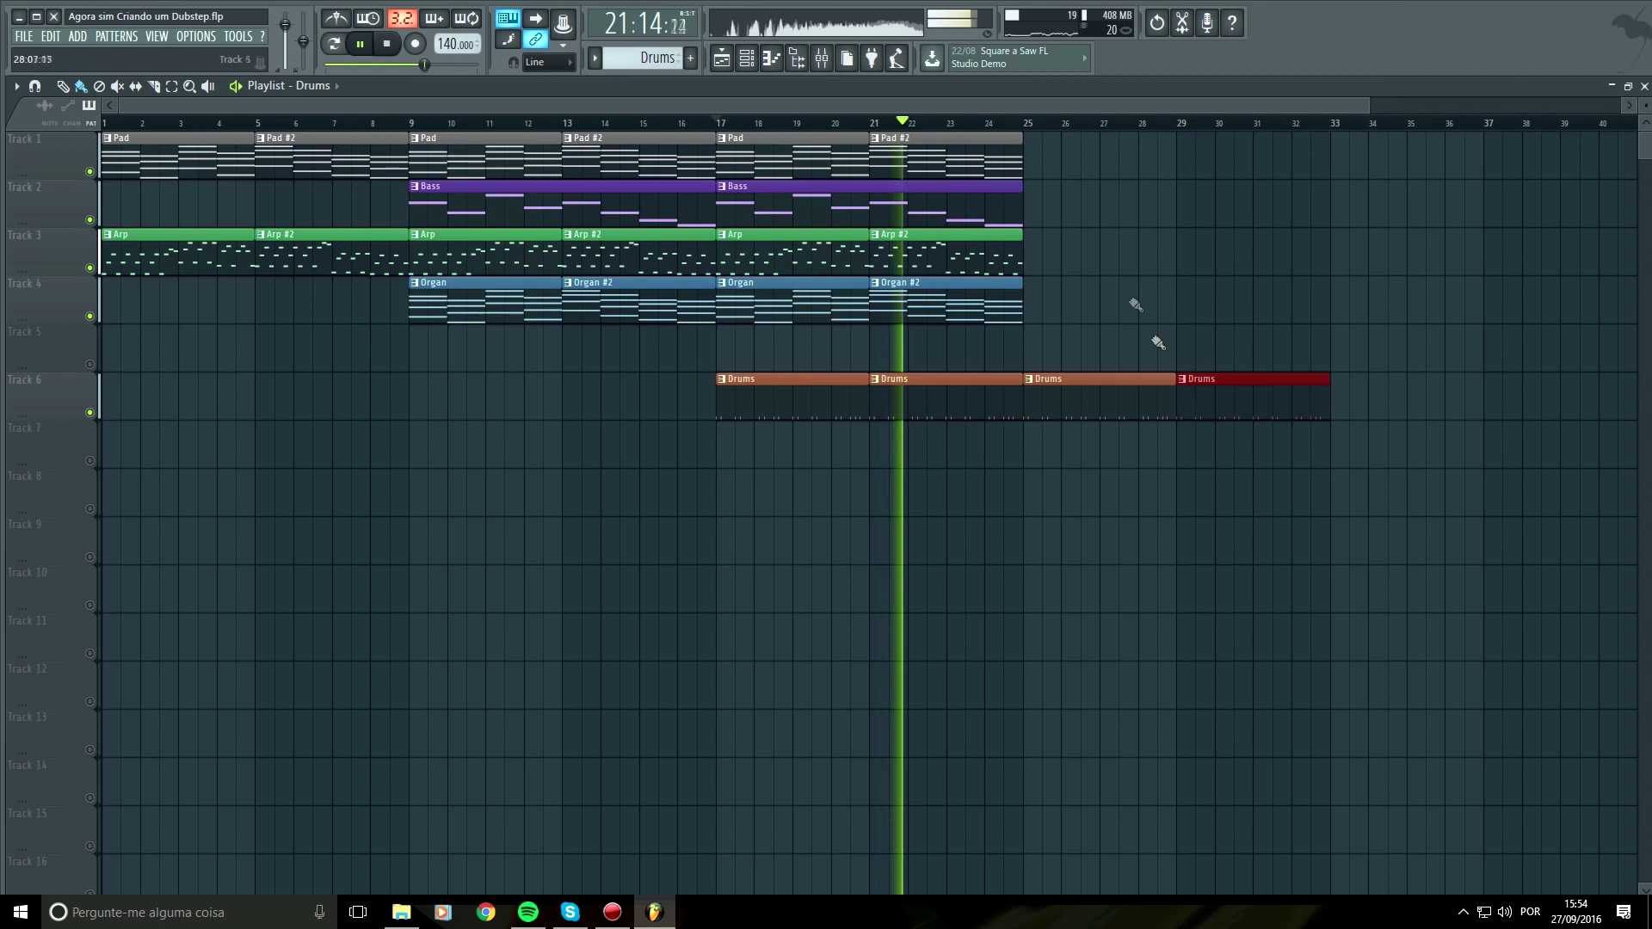
Duplicate the Pad, Bass, Arp and Organ clips of bars 17 to 24 into bars 25 to 32 and stop playback
{"action": "left_click_drag", "start_coordinate": [1062, 331], "coordinate": [779, 129]}
{"action": "key", "text": "ctrl+b"}
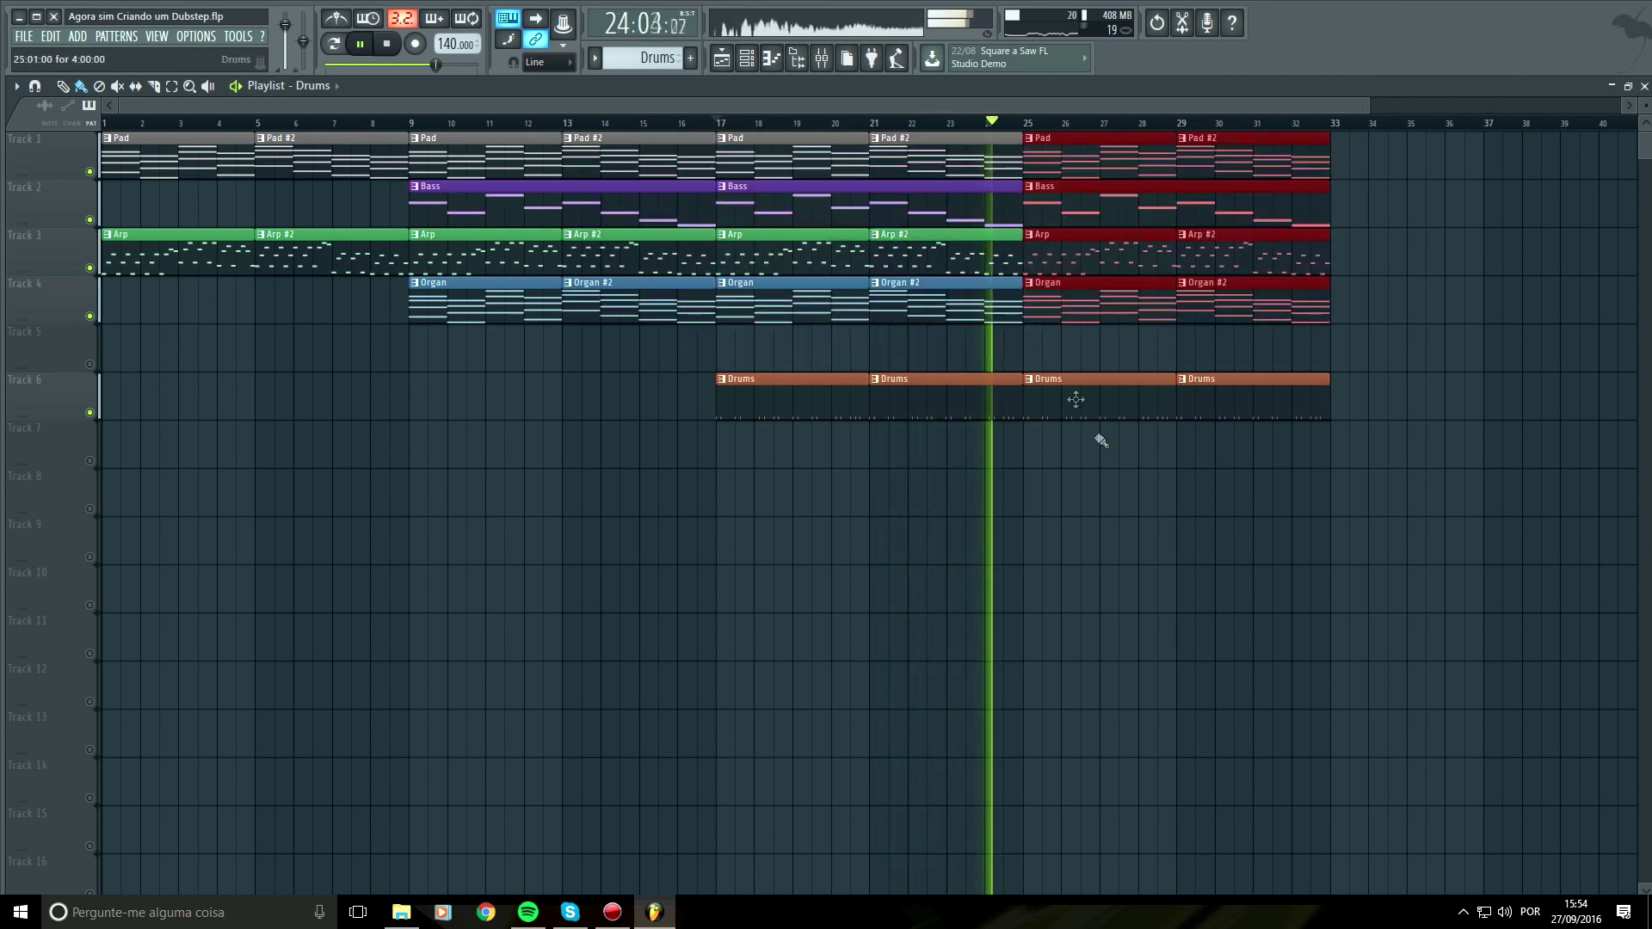
{"action": "left_click", "coordinate": [1117, 582]}
{"action": "right_click", "coordinate": [1153, 575]}
{"action": "key", "text": "space"}
Raise the velocity of Arp #2's bar 4 notes to about 84% and play the arrangement from bar 24
{"action": "double_click", "coordinate": [985, 250]}
{"action": "left_click_drag", "start_coordinate": [759, 211], "coordinate": [405, 661]}
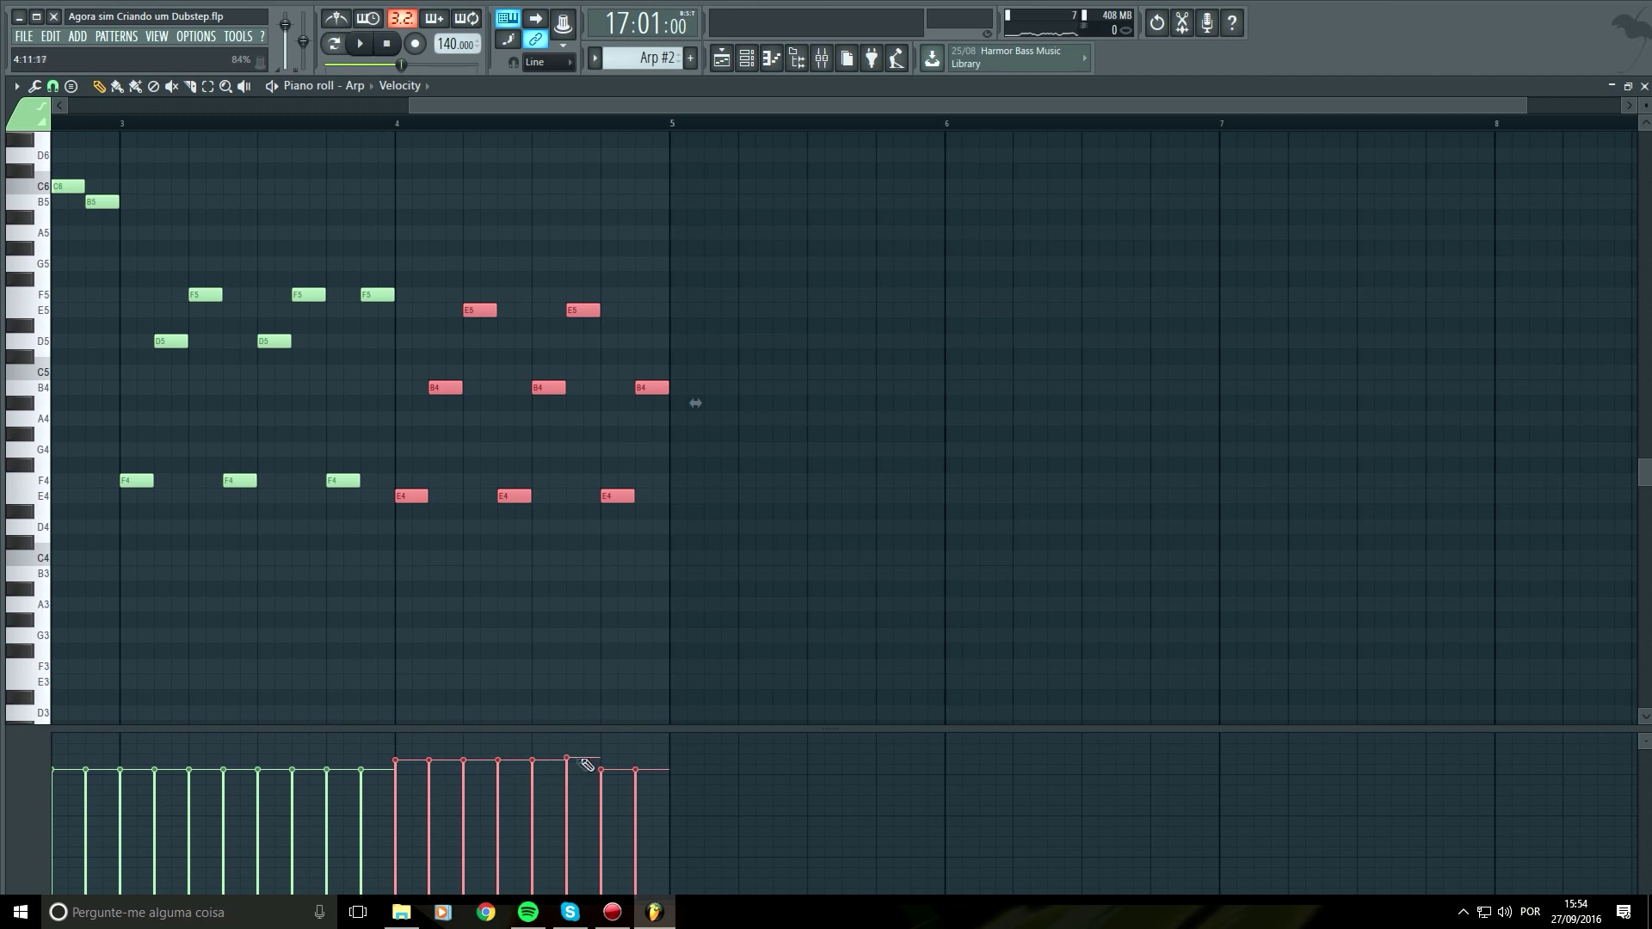
{"action": "left_click", "coordinate": [769, 51]}
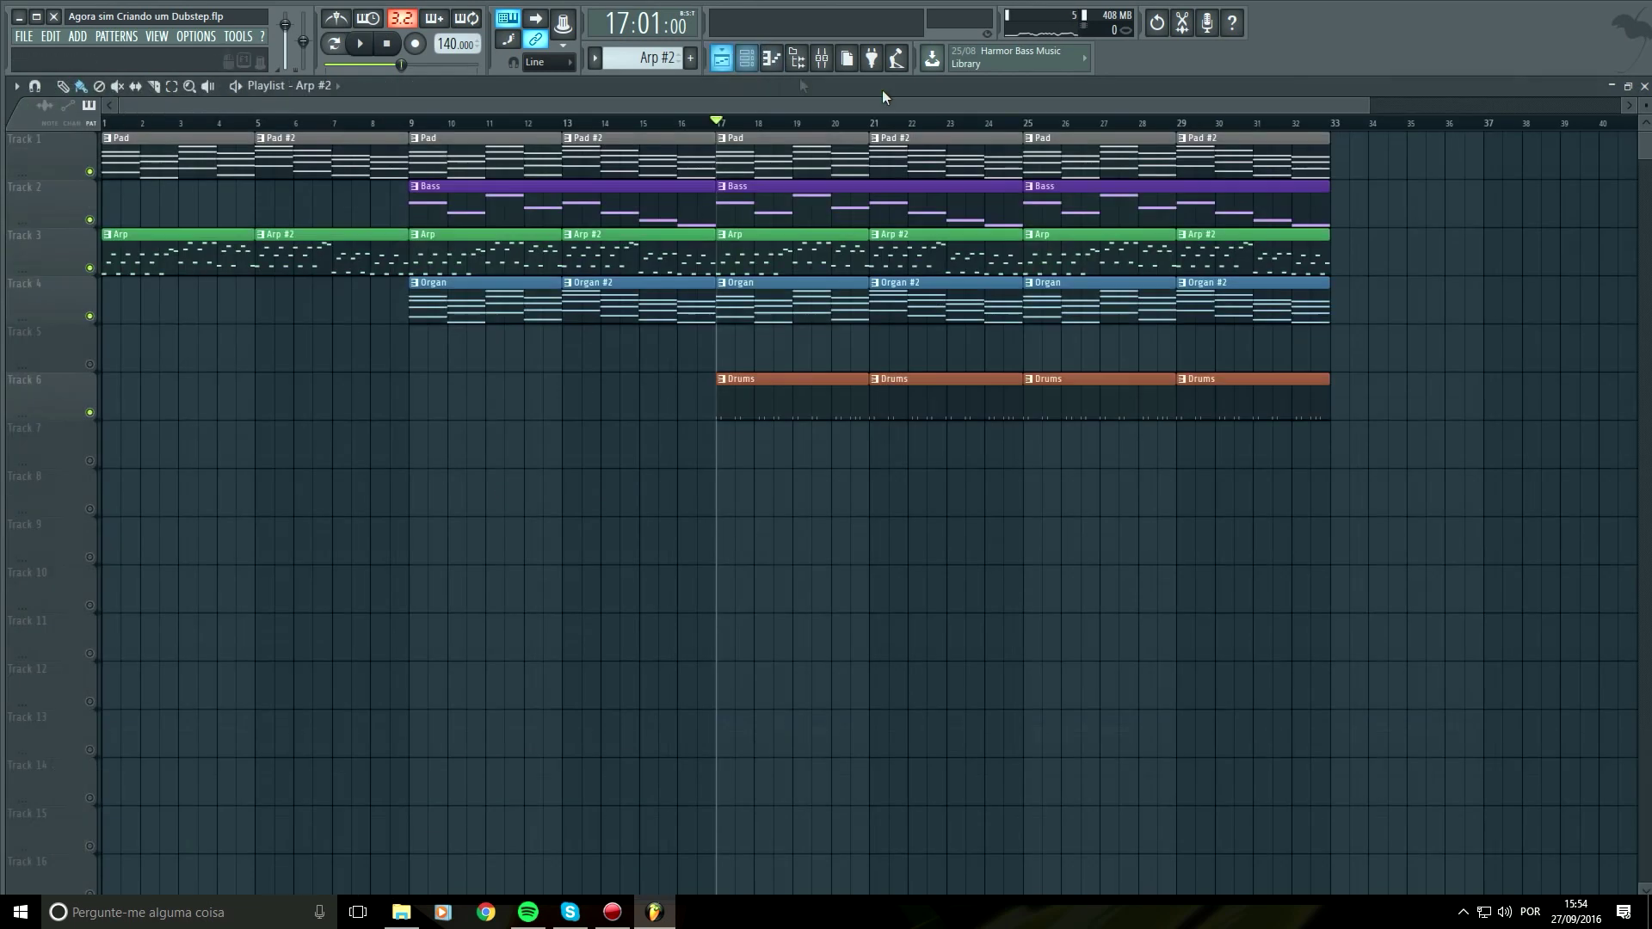
{"action": "key", "text": "space"}
{"action": "left_click", "coordinate": [985, 123]}
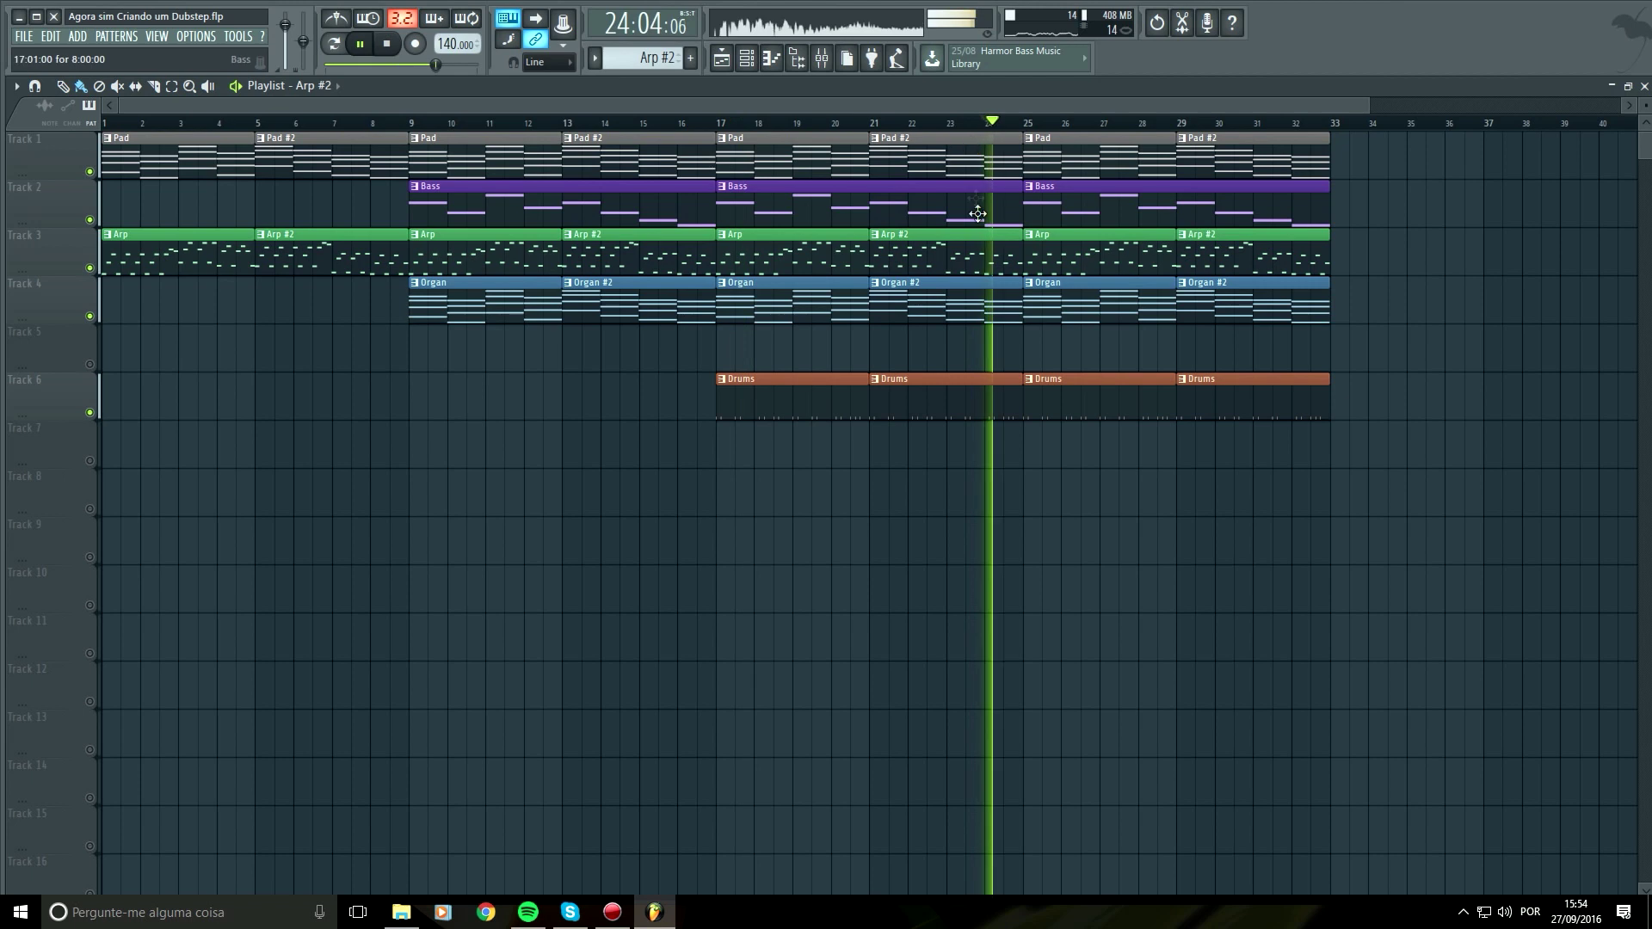
{"action": "key", "text": "space"}
Inspect the Fruity Convolver on the Arp mixer channel during playback, then close it and the mixer
{"action": "left_click", "coordinate": [825, 59]}
{"action": "left_click", "coordinate": [258, 387]}
{"action": "left_click", "coordinate": [1354, 317]}
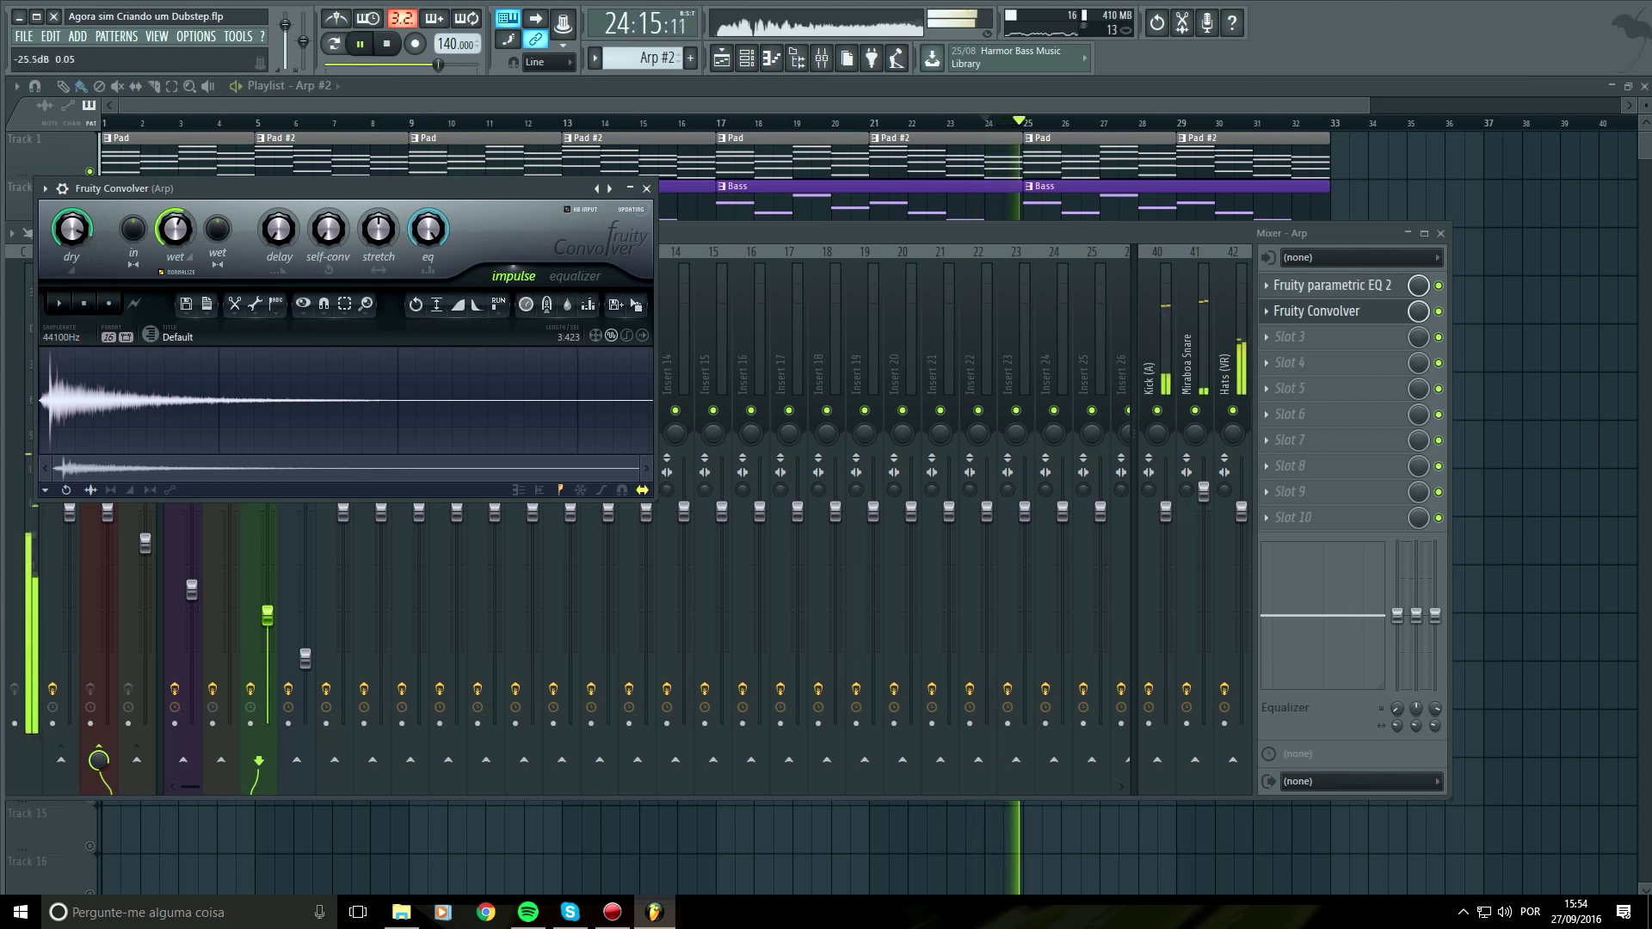
{"action": "left_click", "coordinate": [646, 189]}
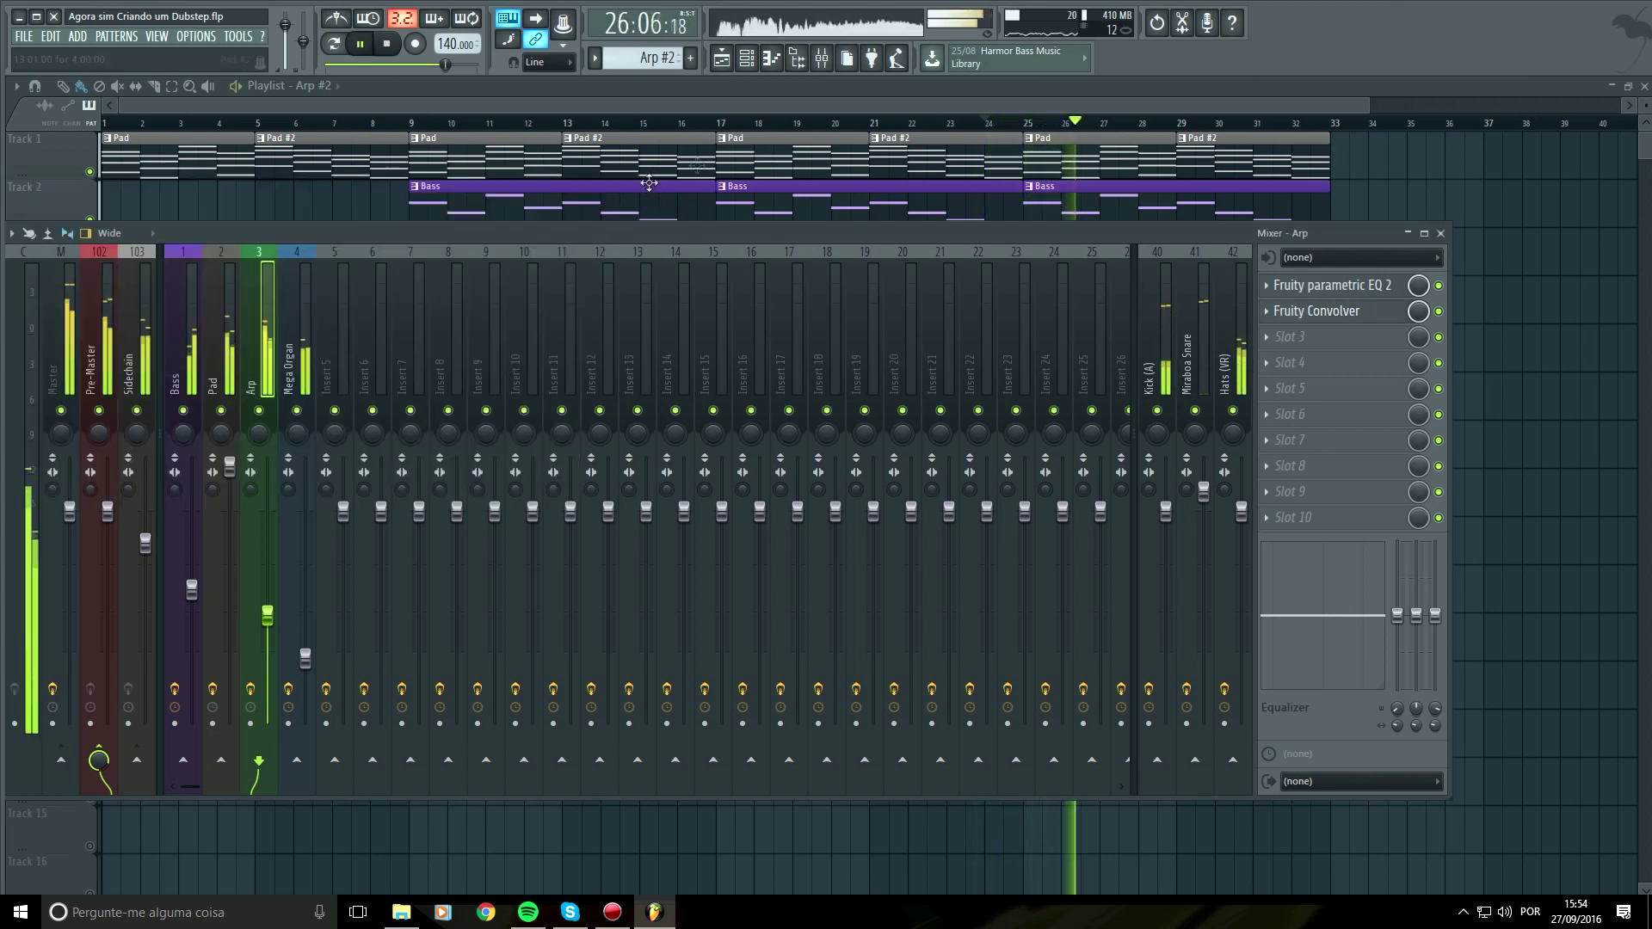
{"action": "left_click", "coordinate": [995, 102]}
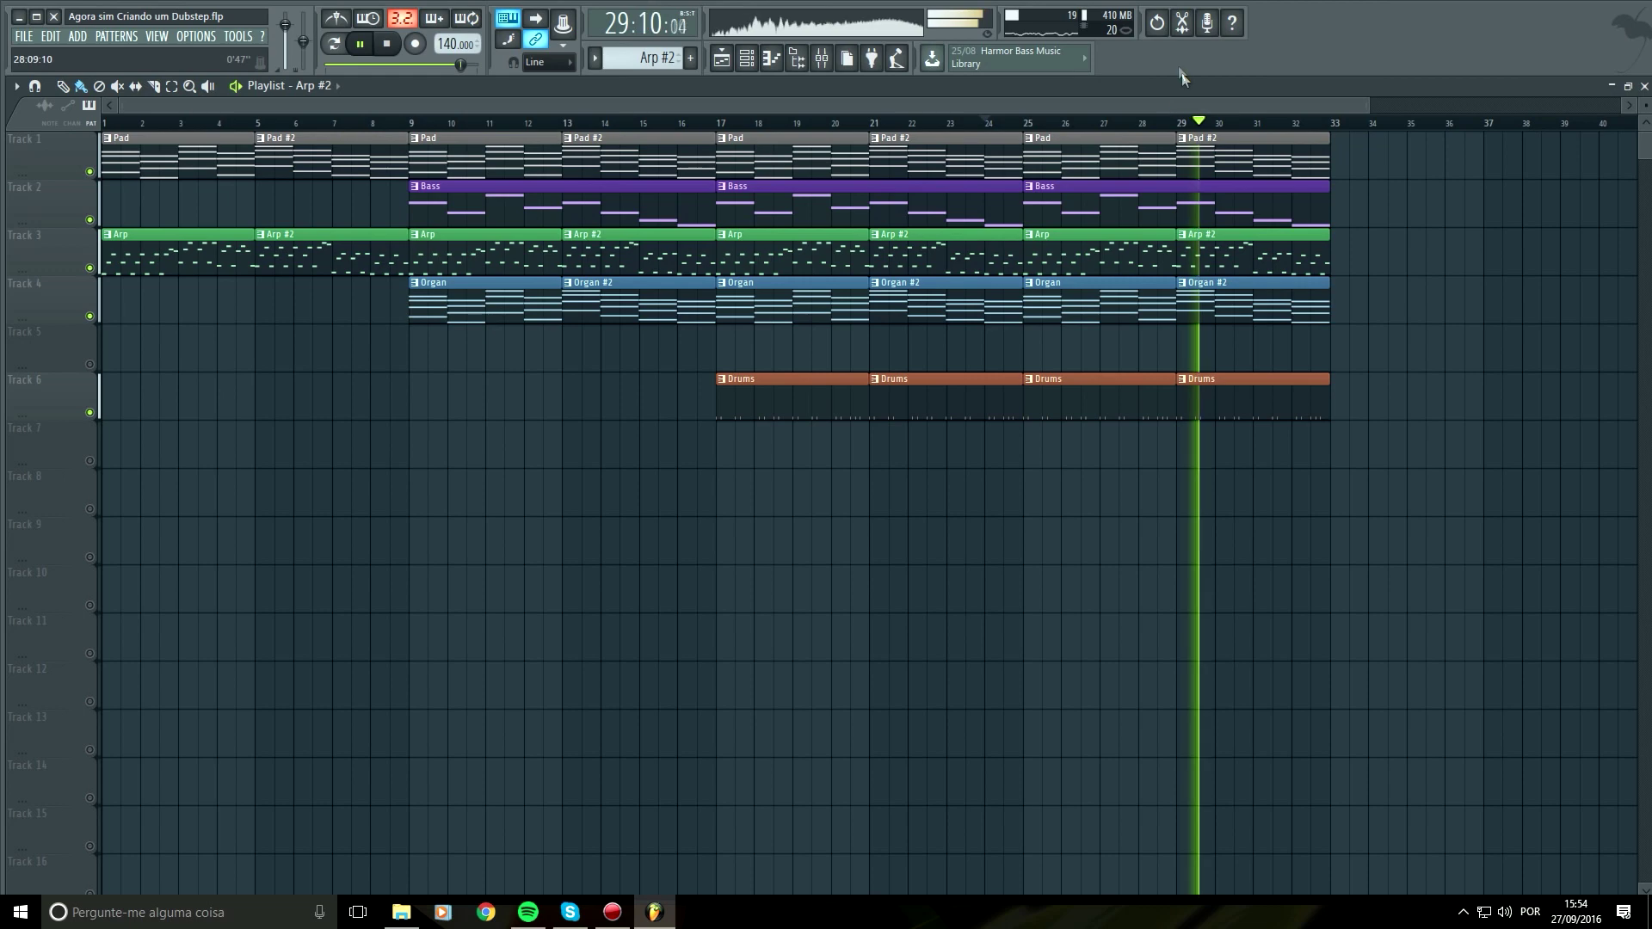
Reposition and narrow the mixer window, then close it and stop playback
{"action": "left_click", "coordinate": [835, 67]}
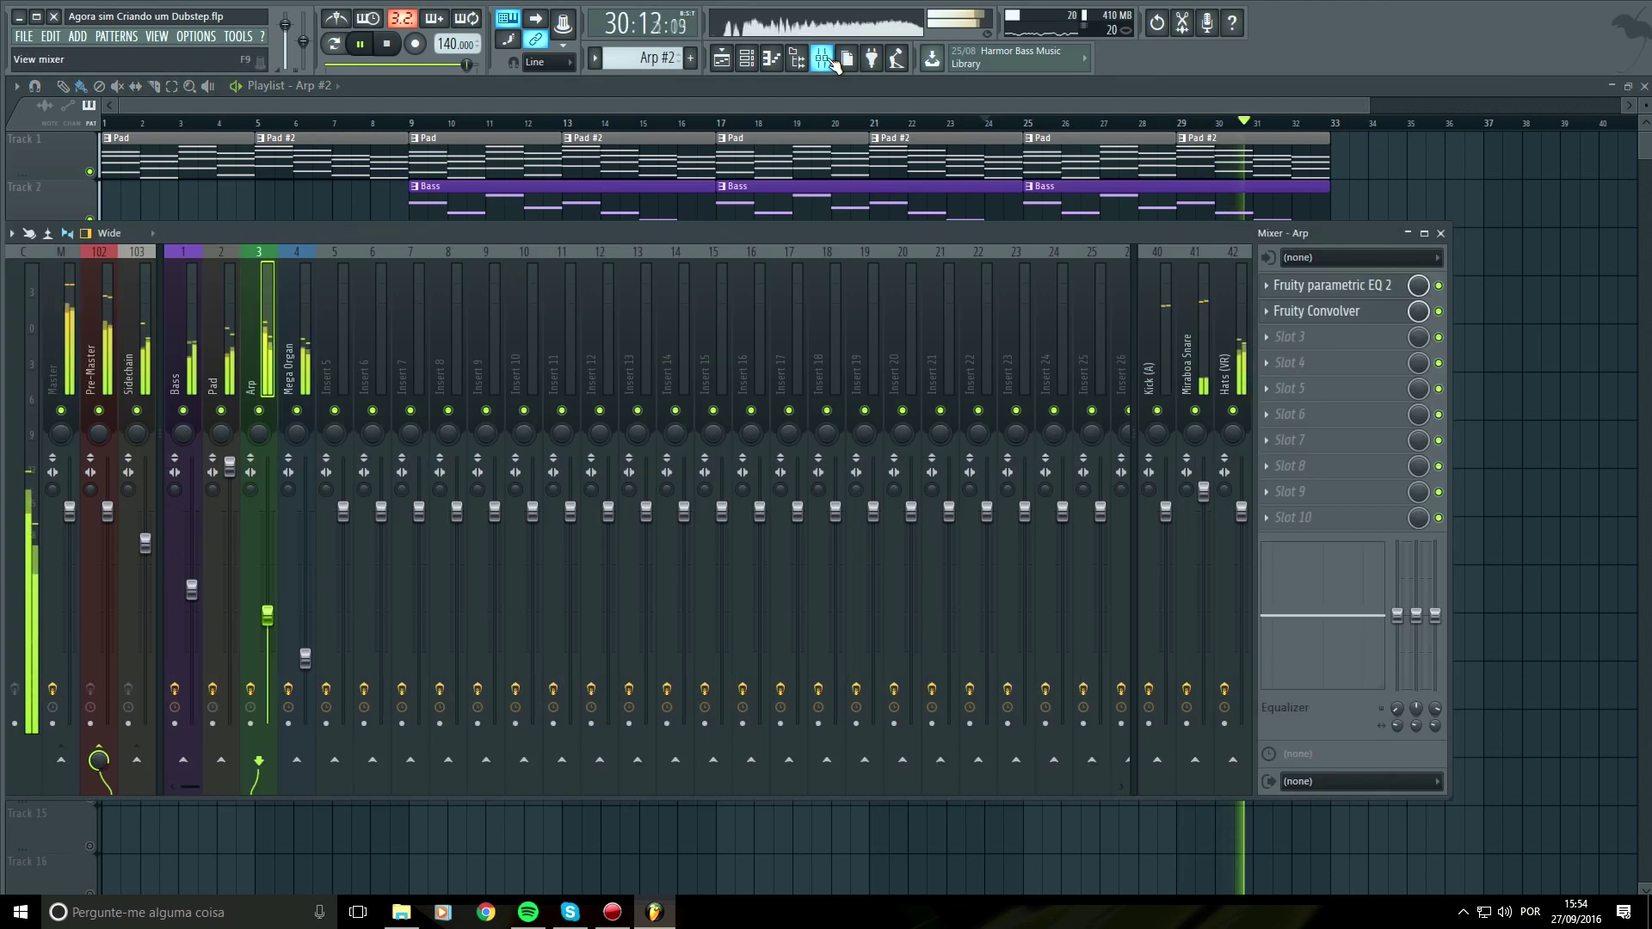
{"action": "left_click_drag", "start_coordinate": [942, 247], "coordinate": [1090, 269]}
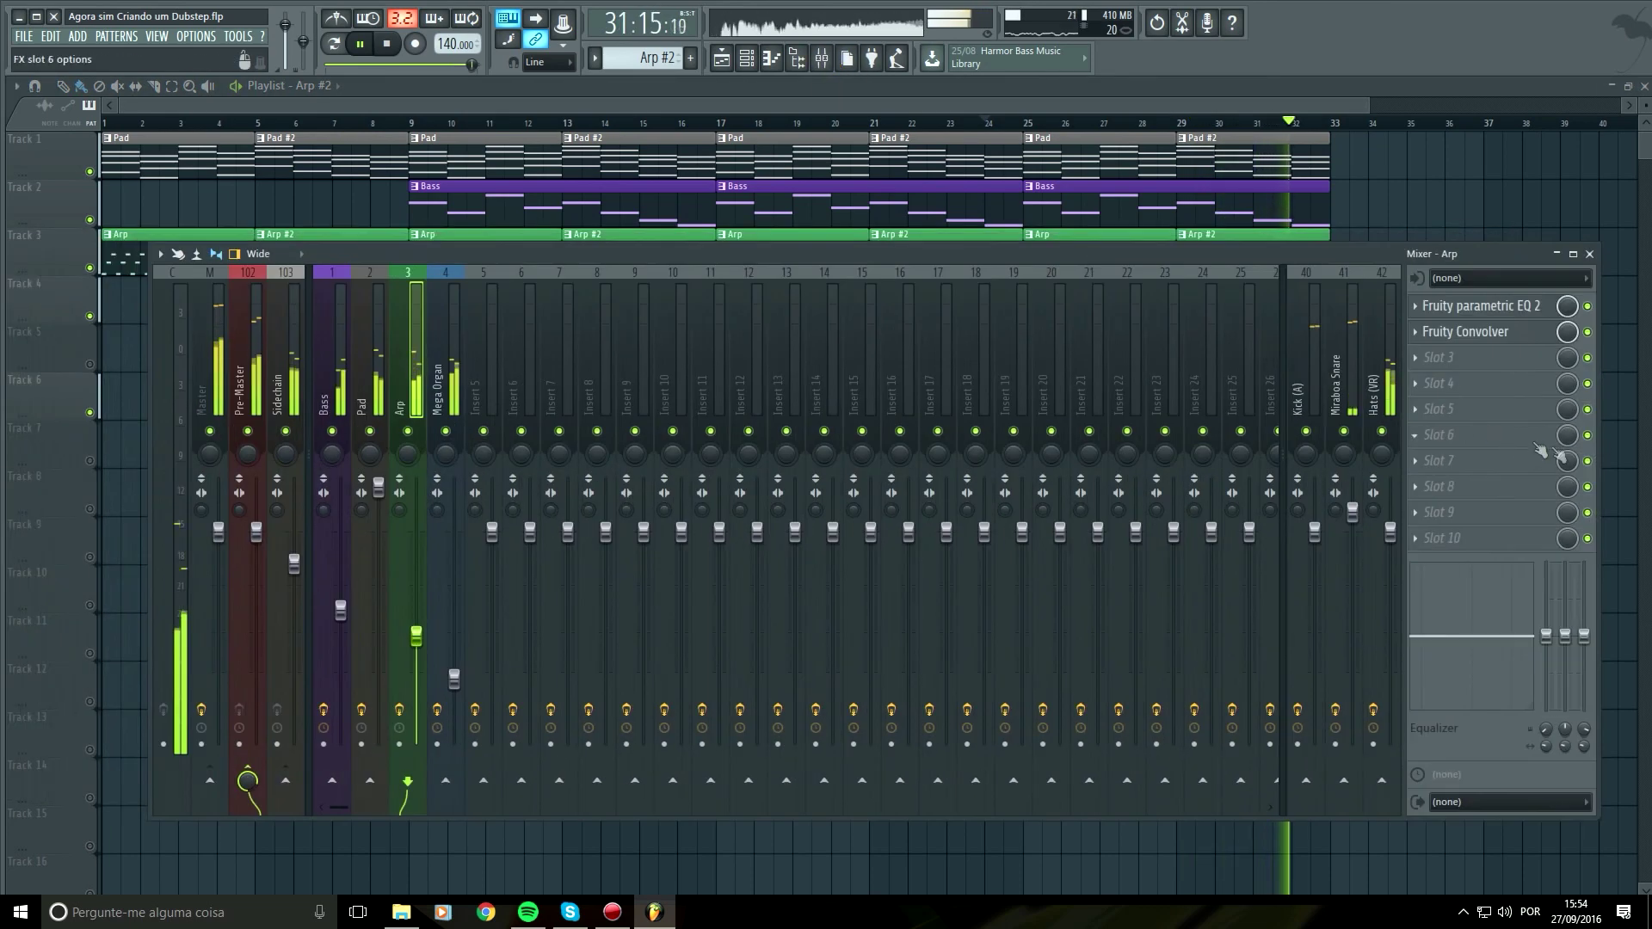
{"action": "left_click_drag", "start_coordinate": [1601, 450], "coordinate": [1429, 448]}
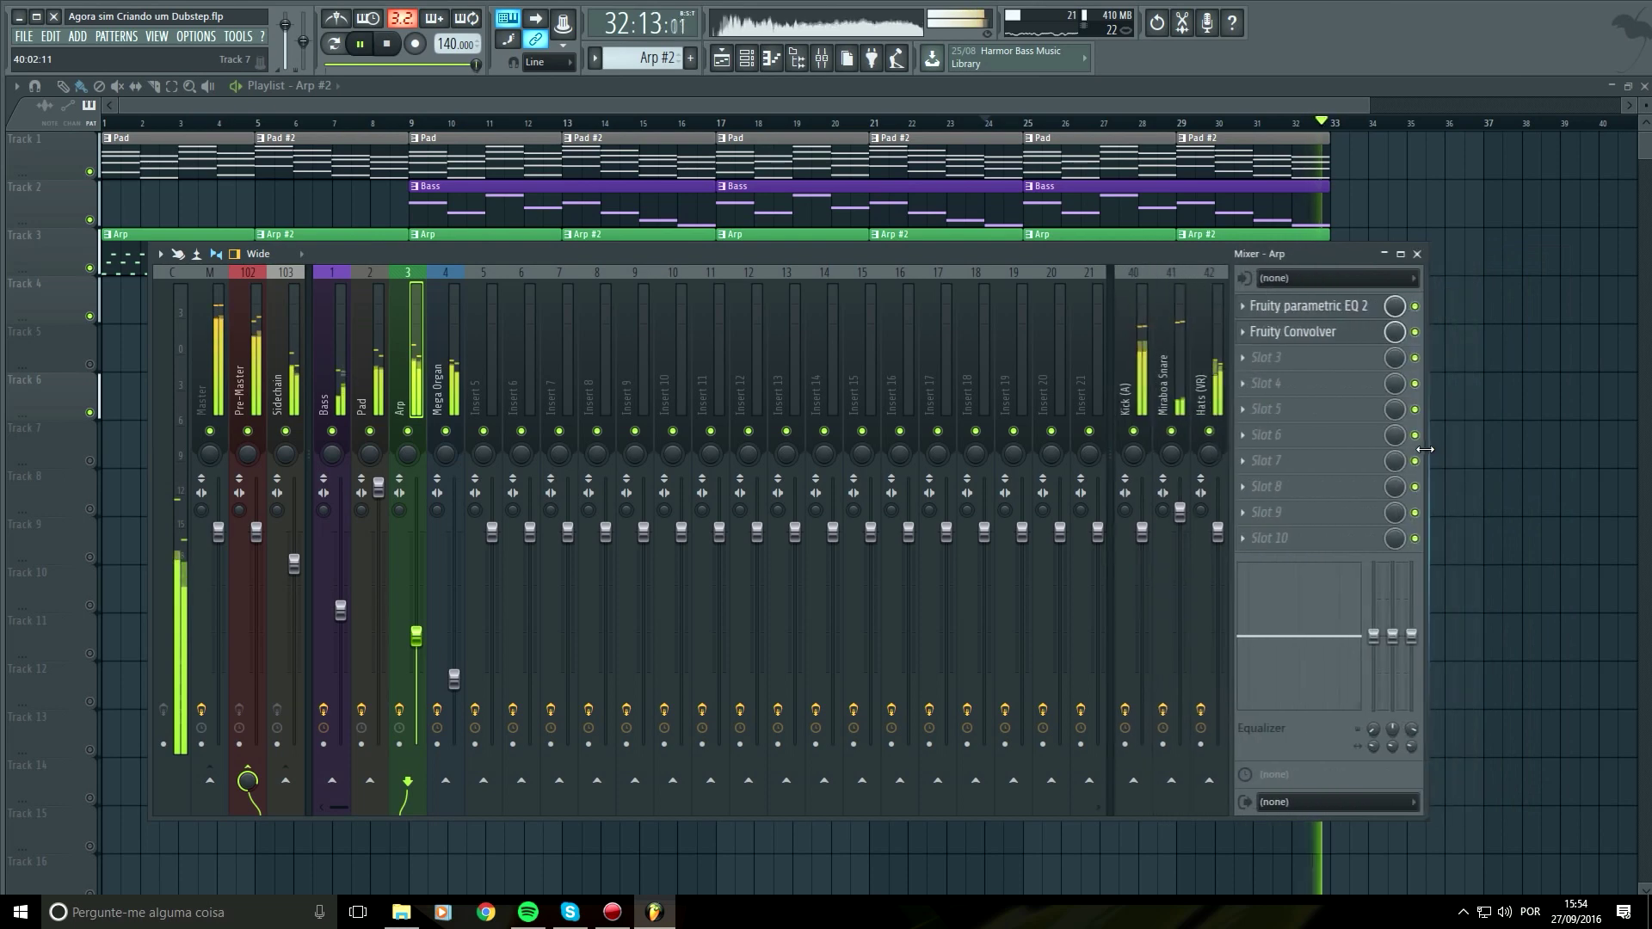
{"action": "left_click", "coordinate": [829, 62]}
{"action": "key", "text": "space"}
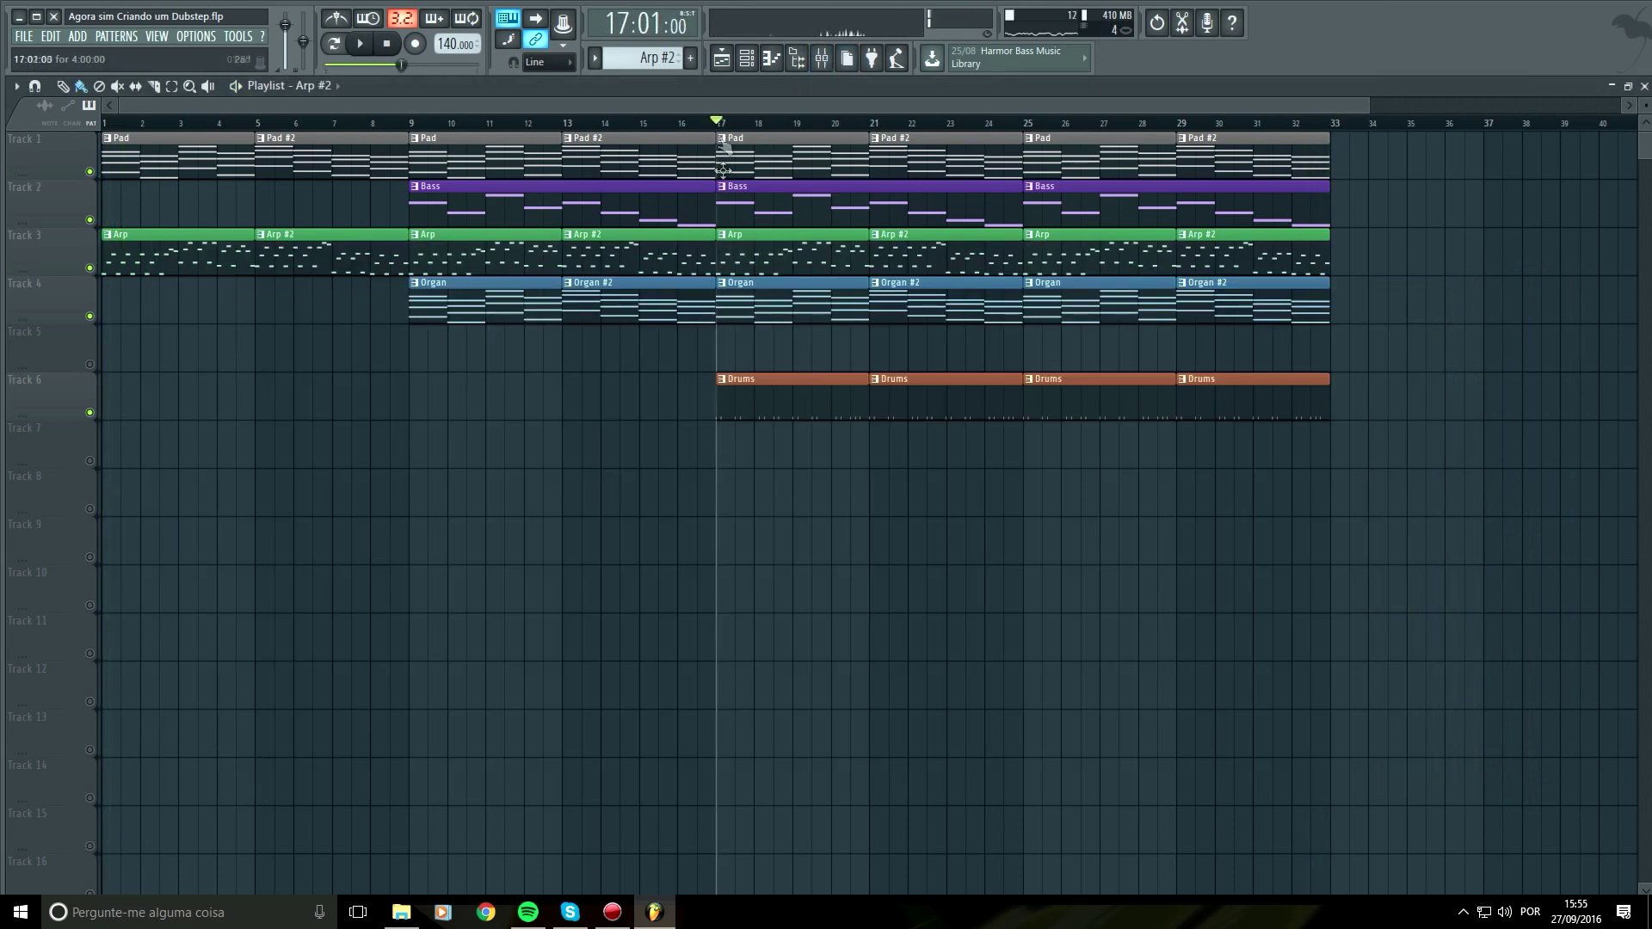
Play the arrangement from bar 9 and inspect the Pad channel's Harmor settings during playback
{"action": "scroll", "coordinate": [836, 444], "scroll_direction": "down", "scroll_amount": 1}
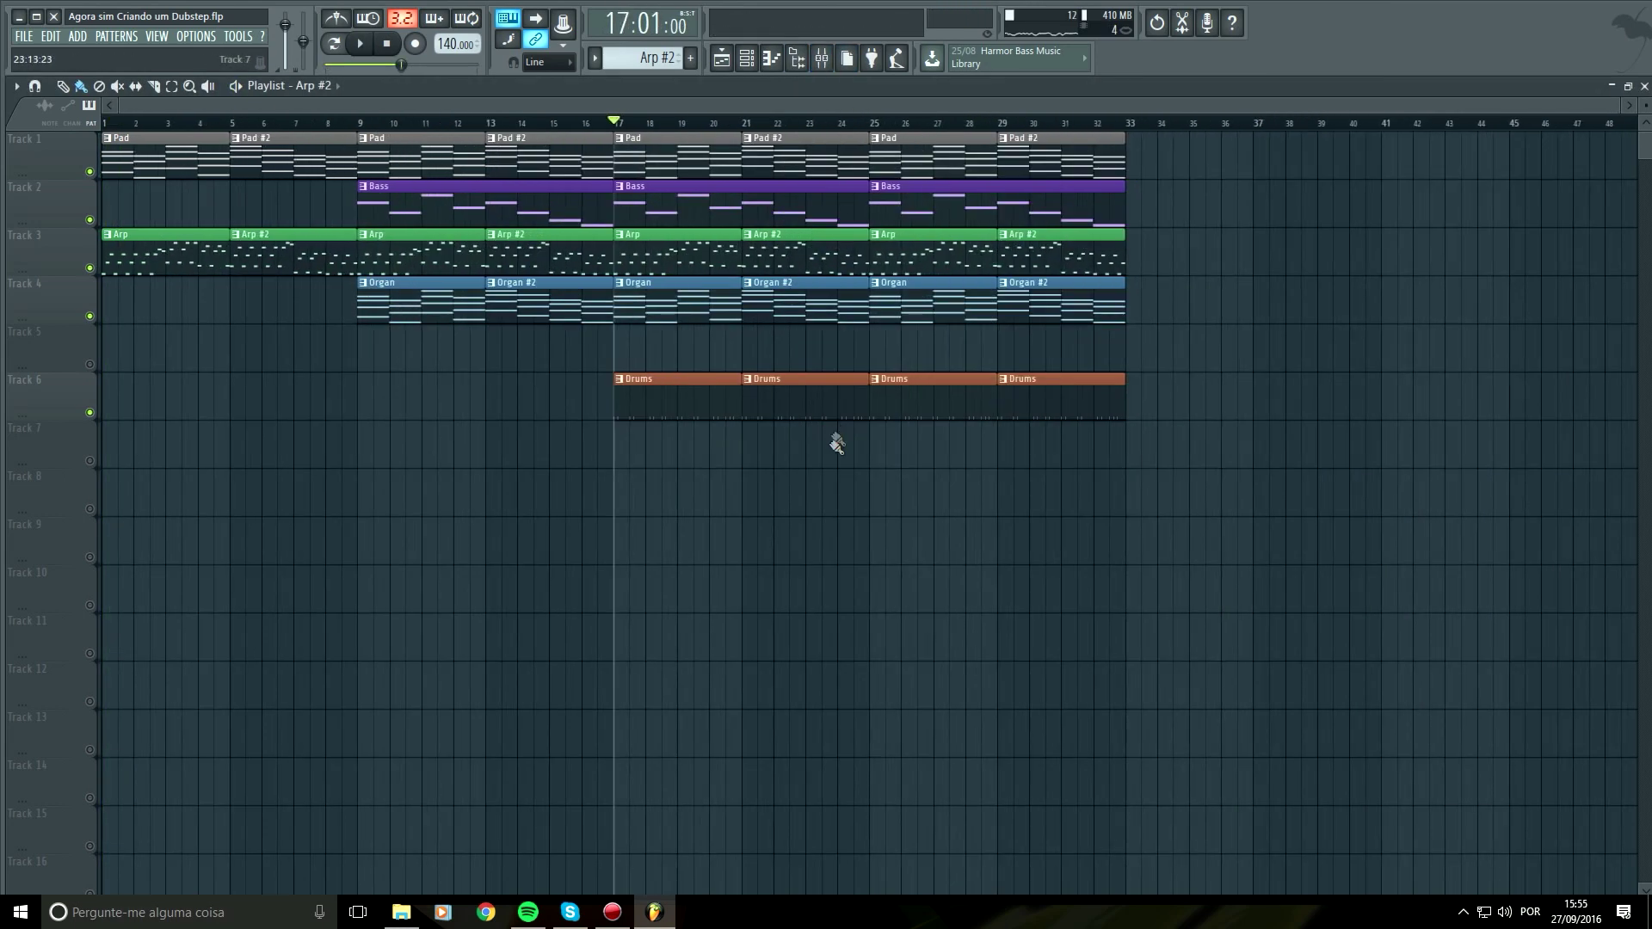
{"action": "left_click", "coordinate": [748, 61]}
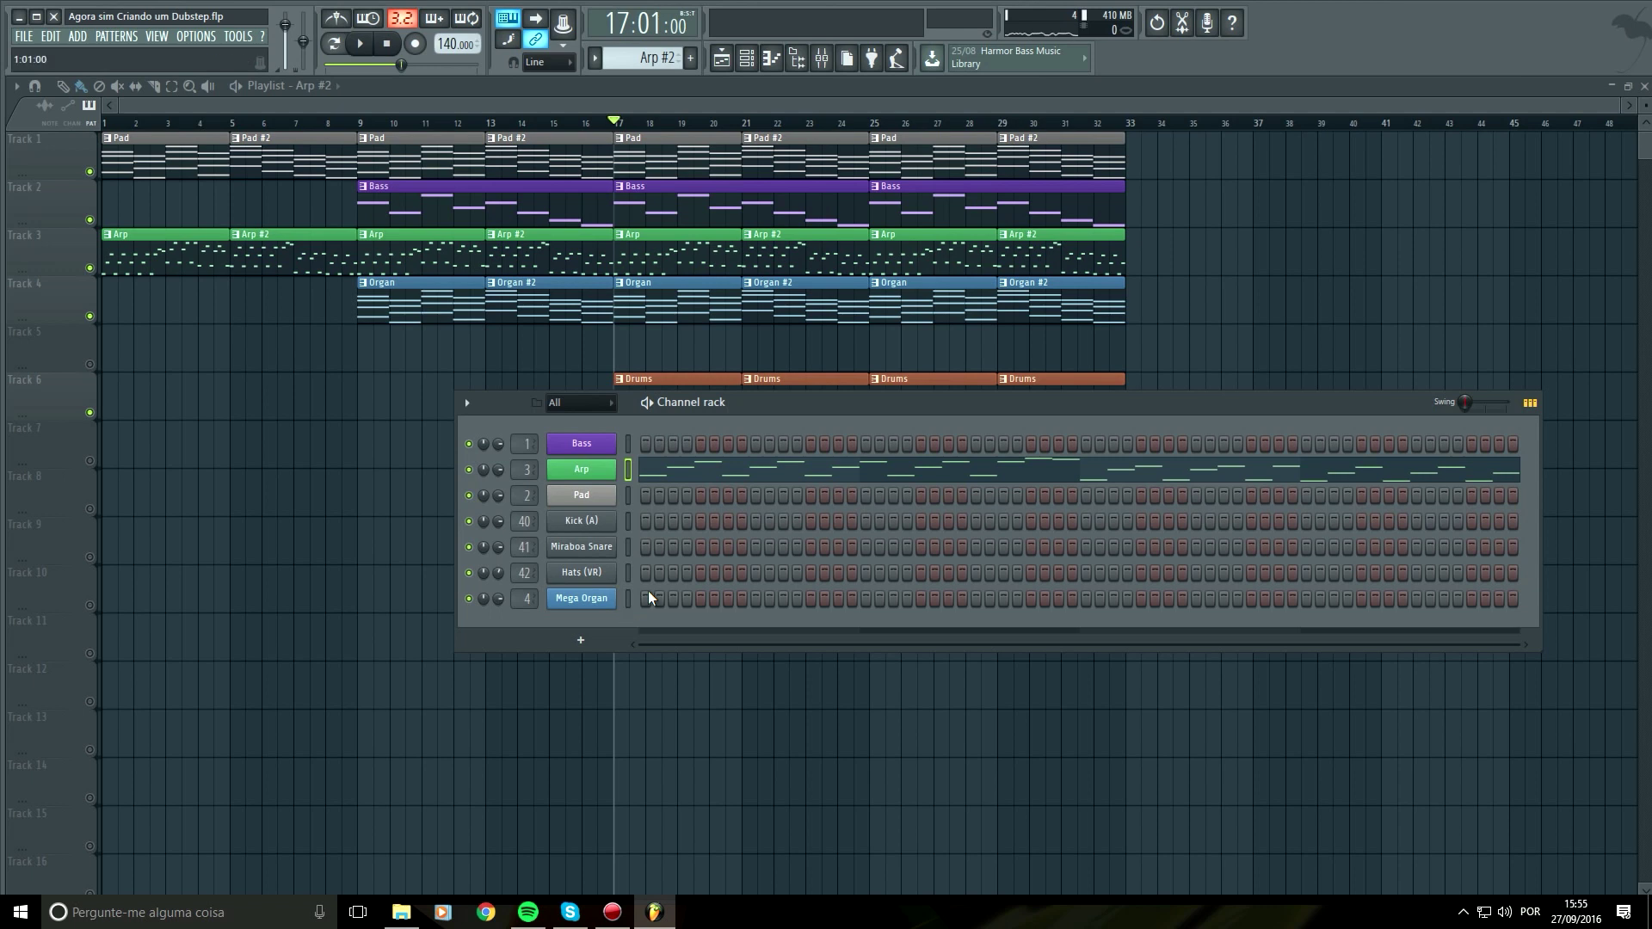
{"action": "left_click", "coordinate": [358, 121]}
{"action": "key", "text": "space"}
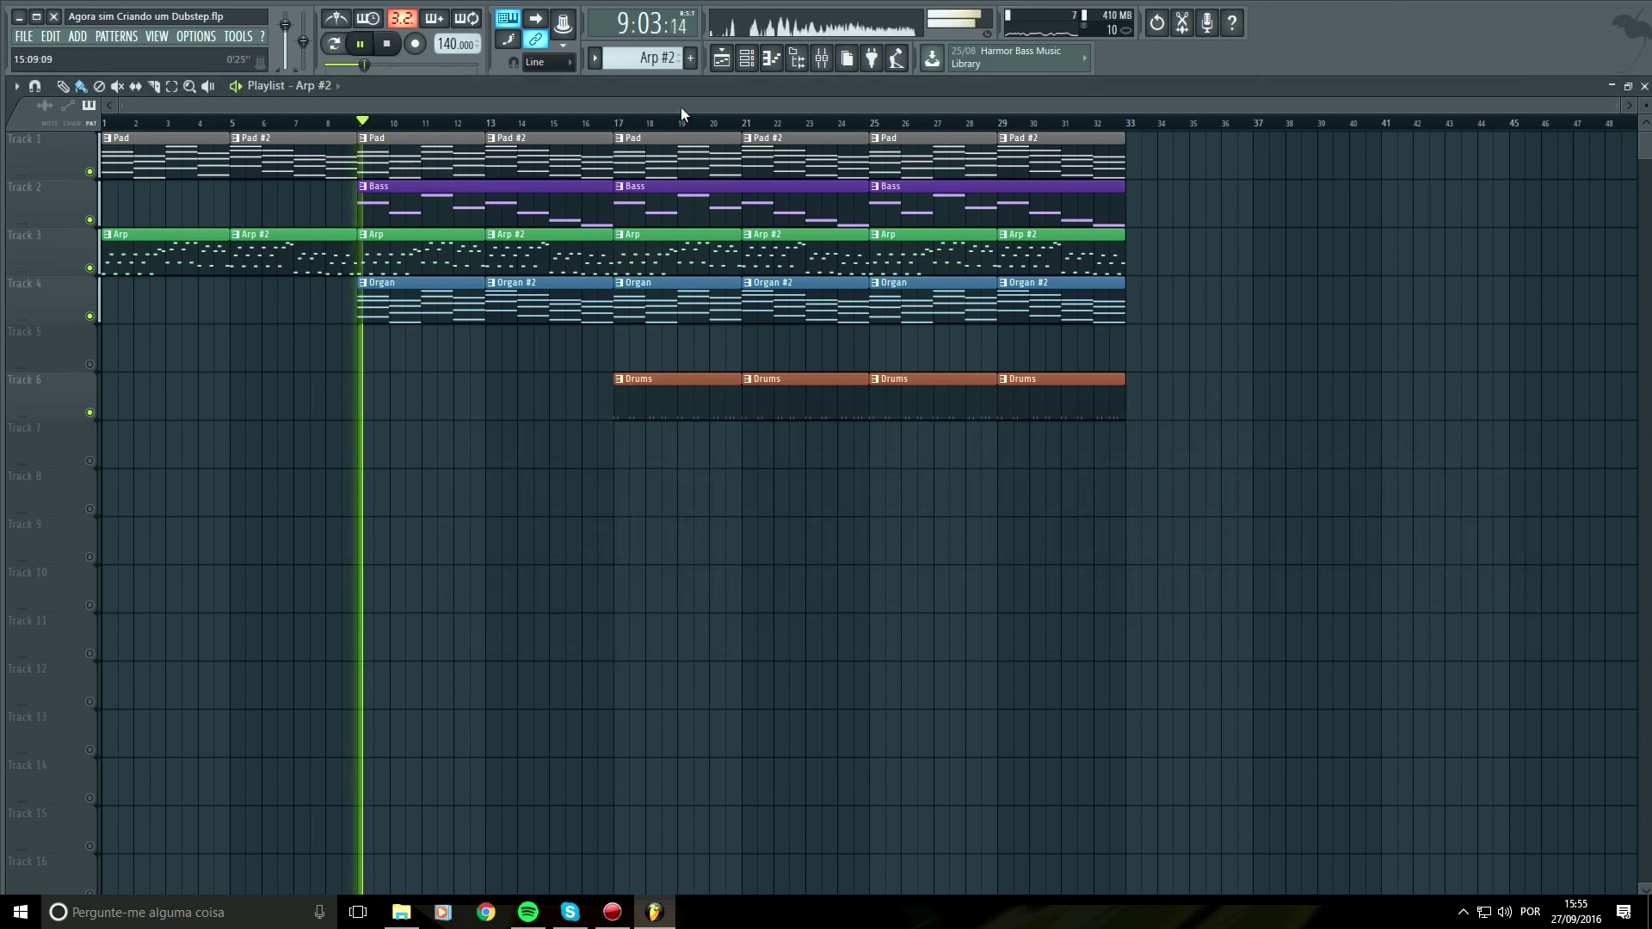
{"action": "left_click", "coordinate": [747, 59]}
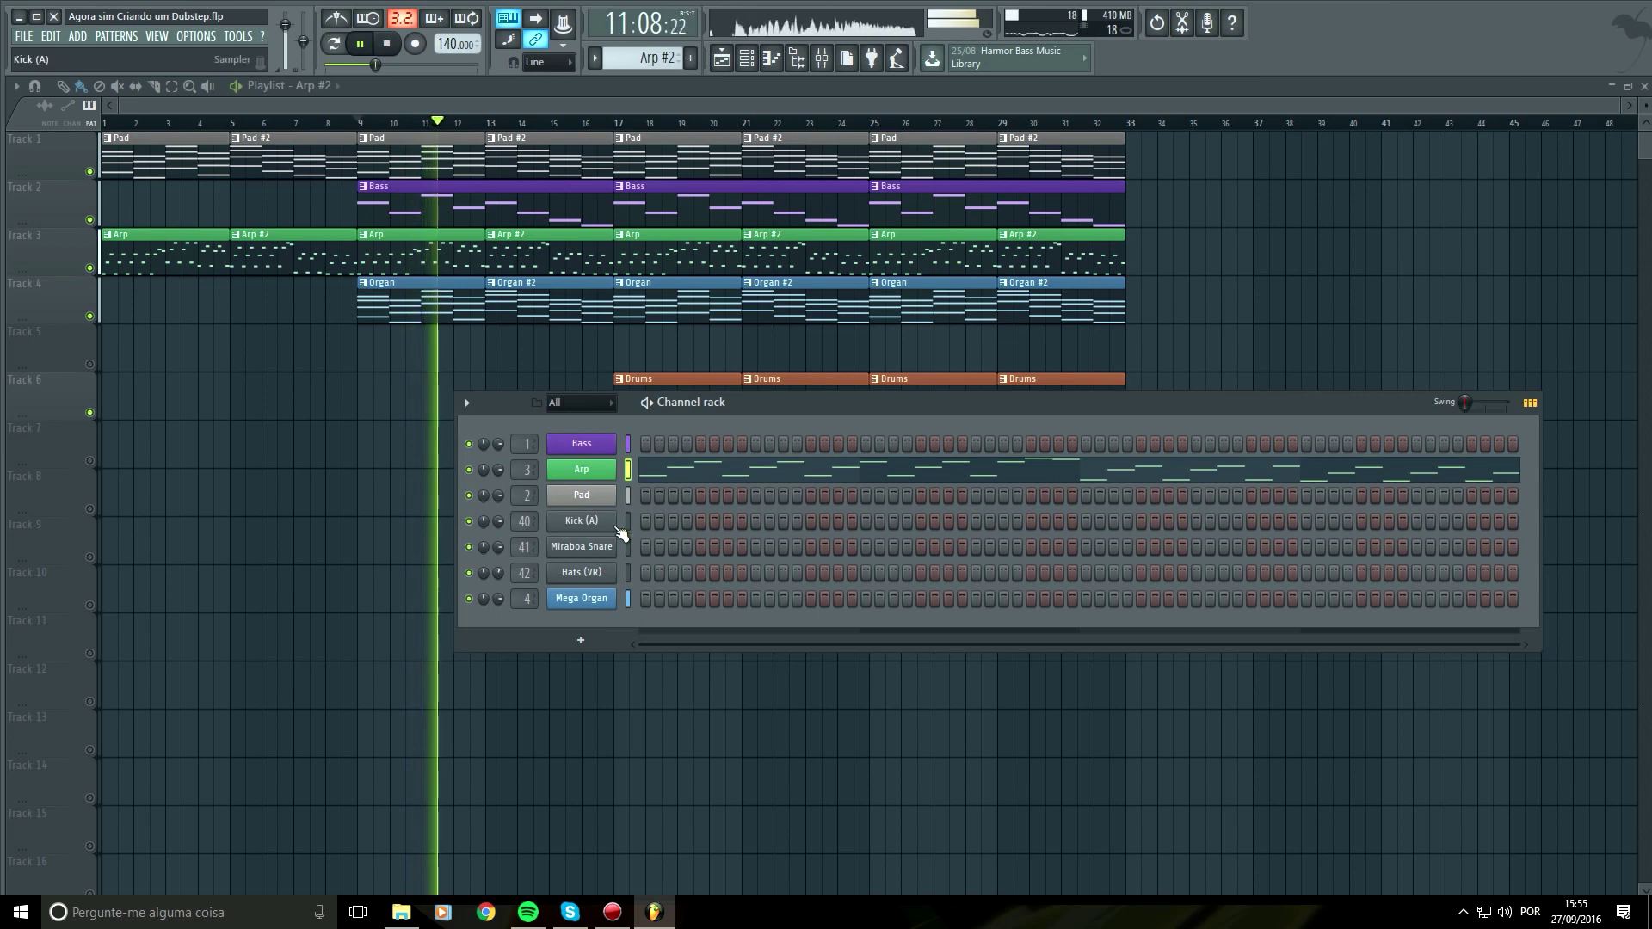
{"action": "left_click", "coordinate": [585, 496]}
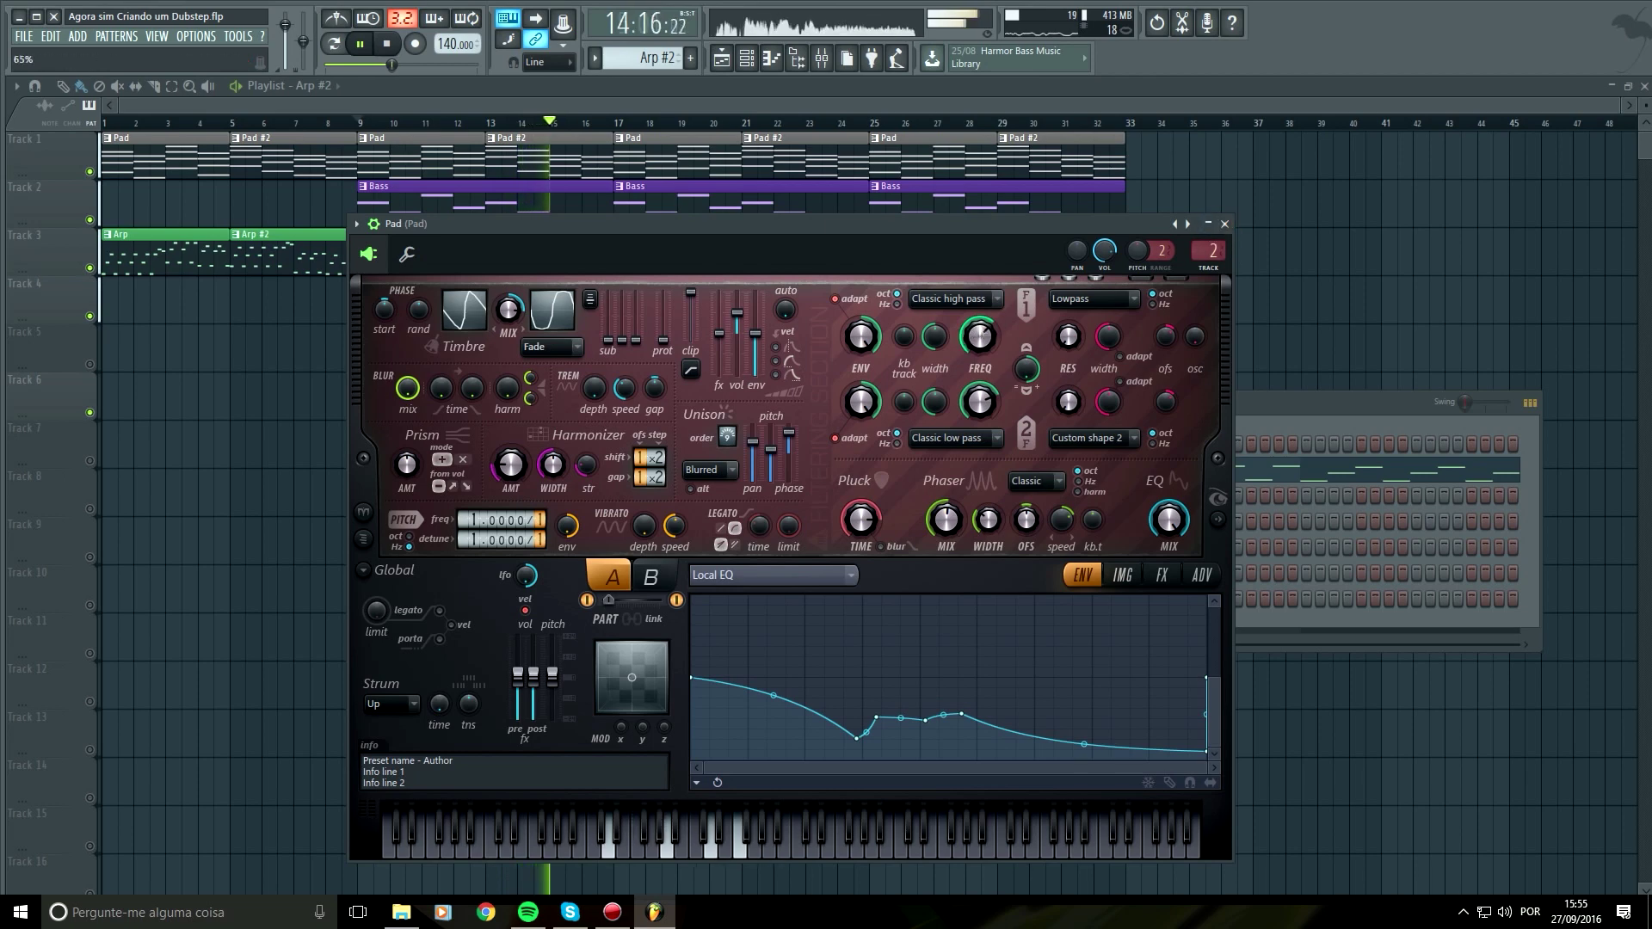
{"action": "left_click", "coordinate": [1225, 224]}
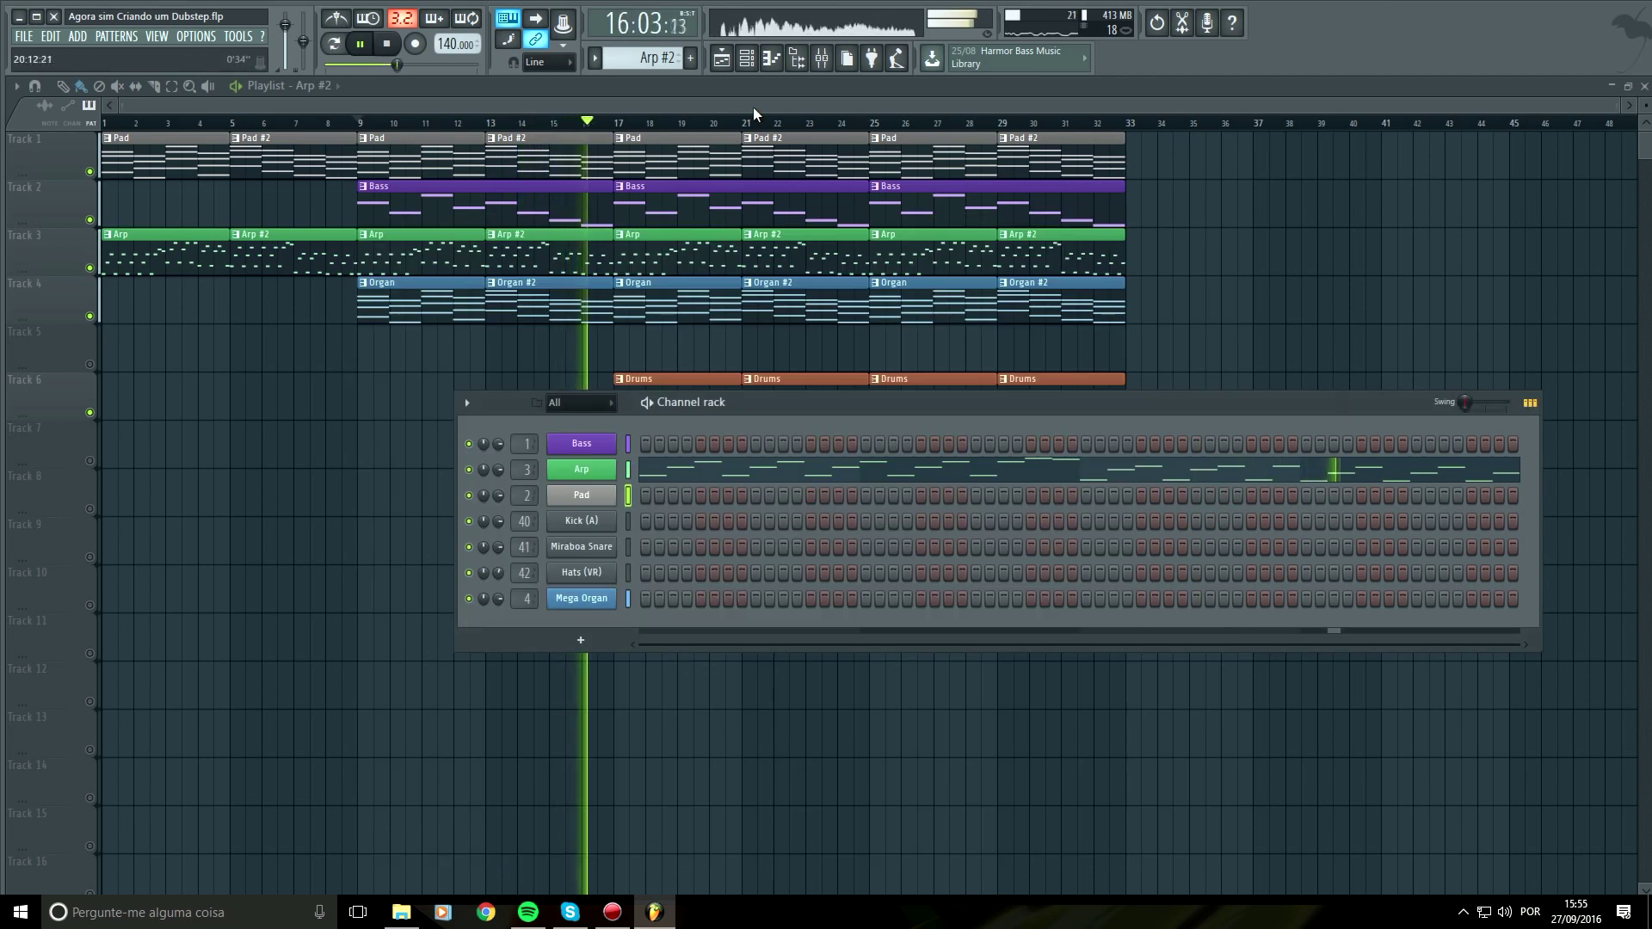
Load Fruity Parametric EQ 2 into slot 2 of the Master mixer track and play from bar 9 to examine the spectrum
{"action": "key", "text": "F6"}
{"action": "key", "text": "space"}
{"action": "key", "text": "F9"}
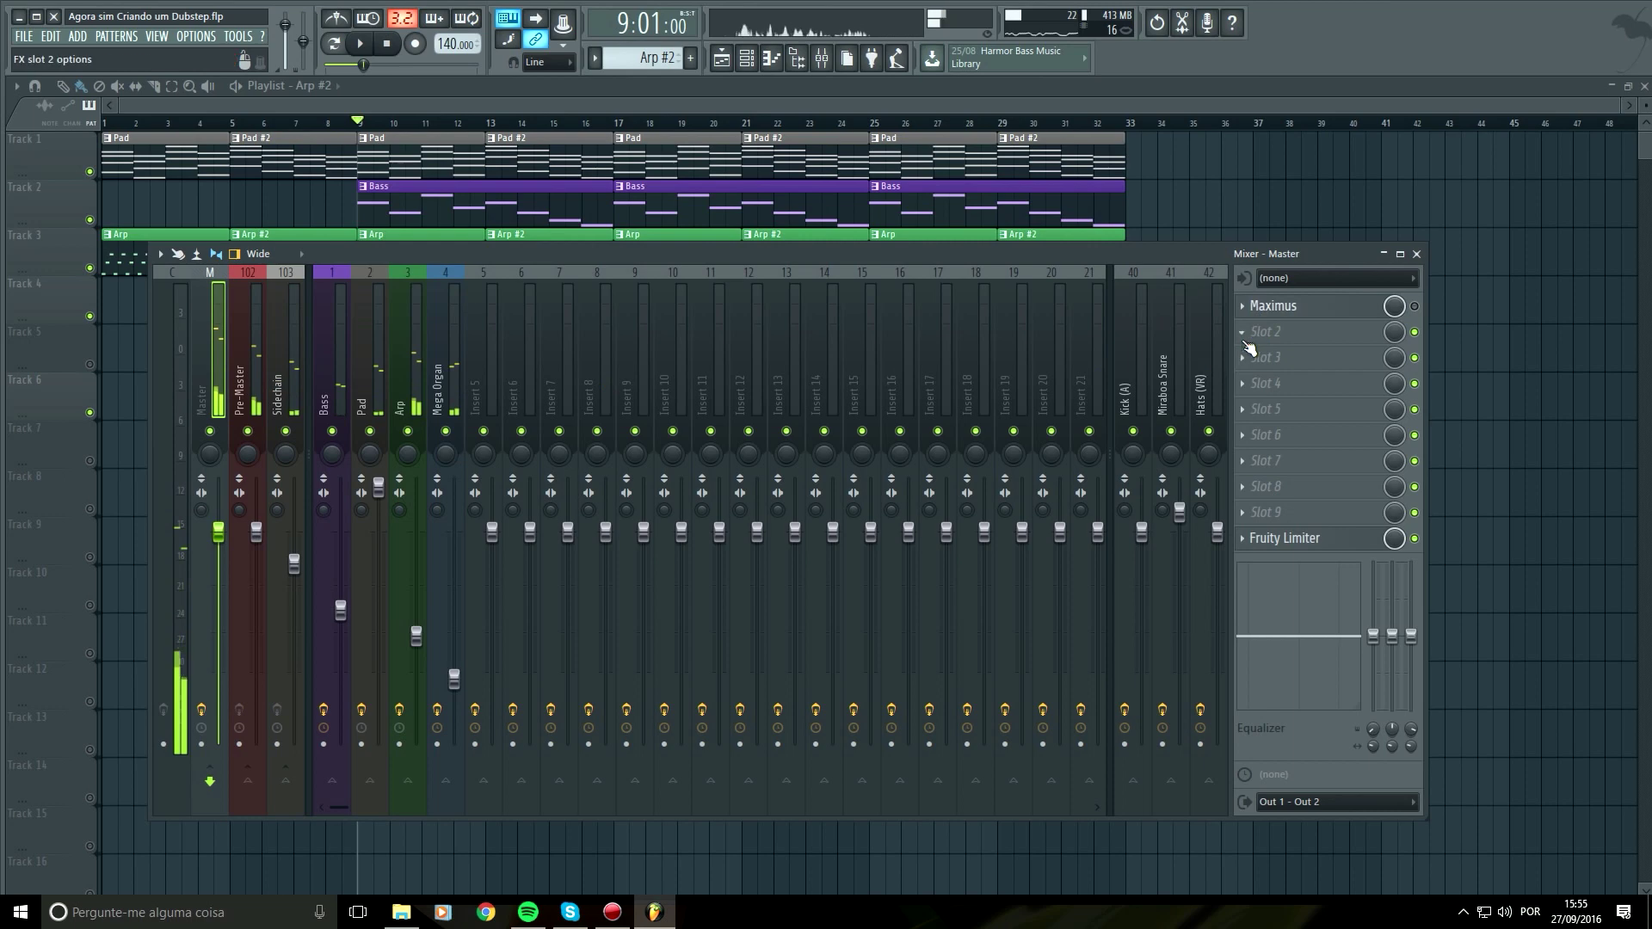
{"action": "left_click", "coordinate": [1273, 332]}
{"action": "left_click", "coordinate": [1427, 510]}
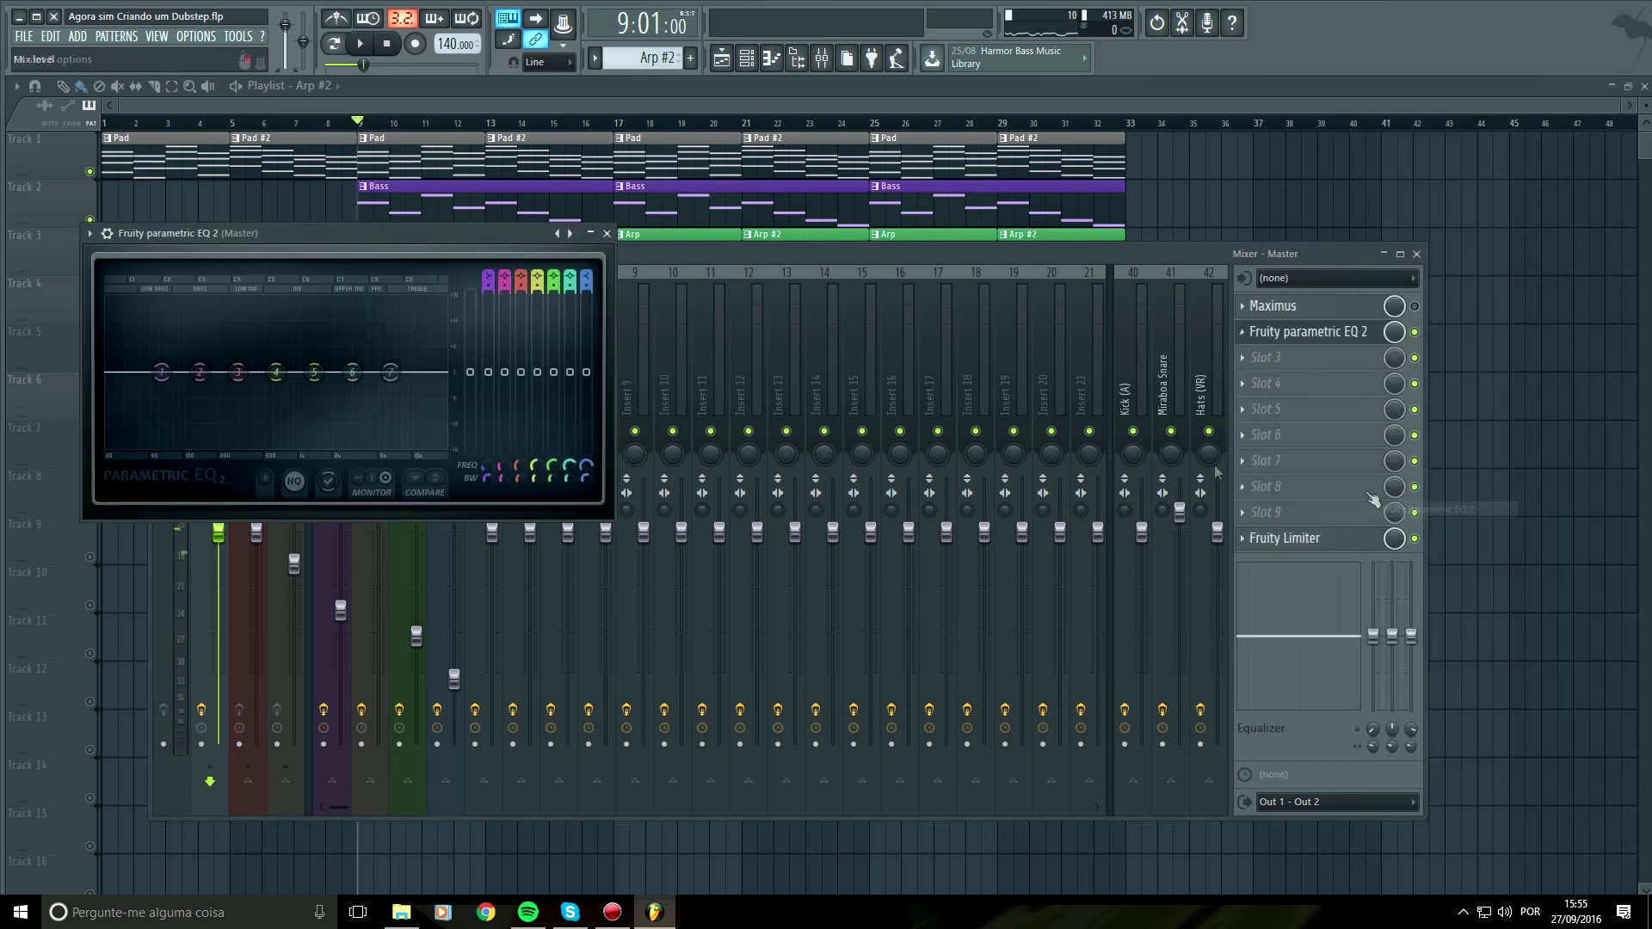
{"action": "key", "text": "space"}
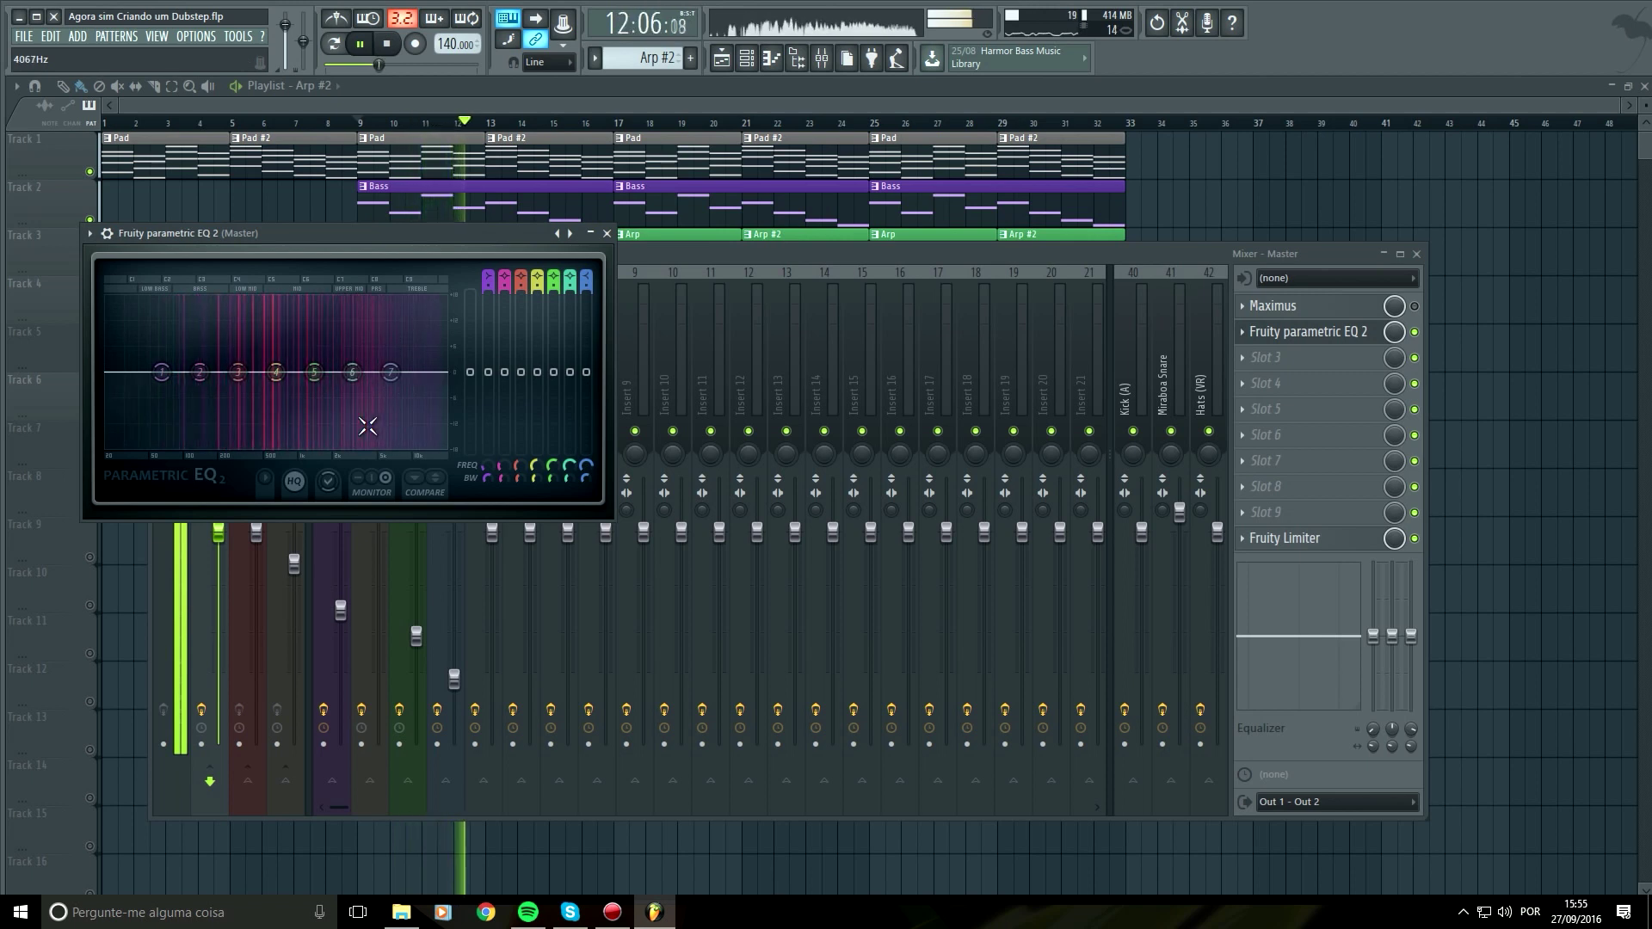
Remove Fruity Parametric EQ 2 from slot 2 of the Master track and close the mixer
{"action": "left_click", "coordinate": [607, 233]}
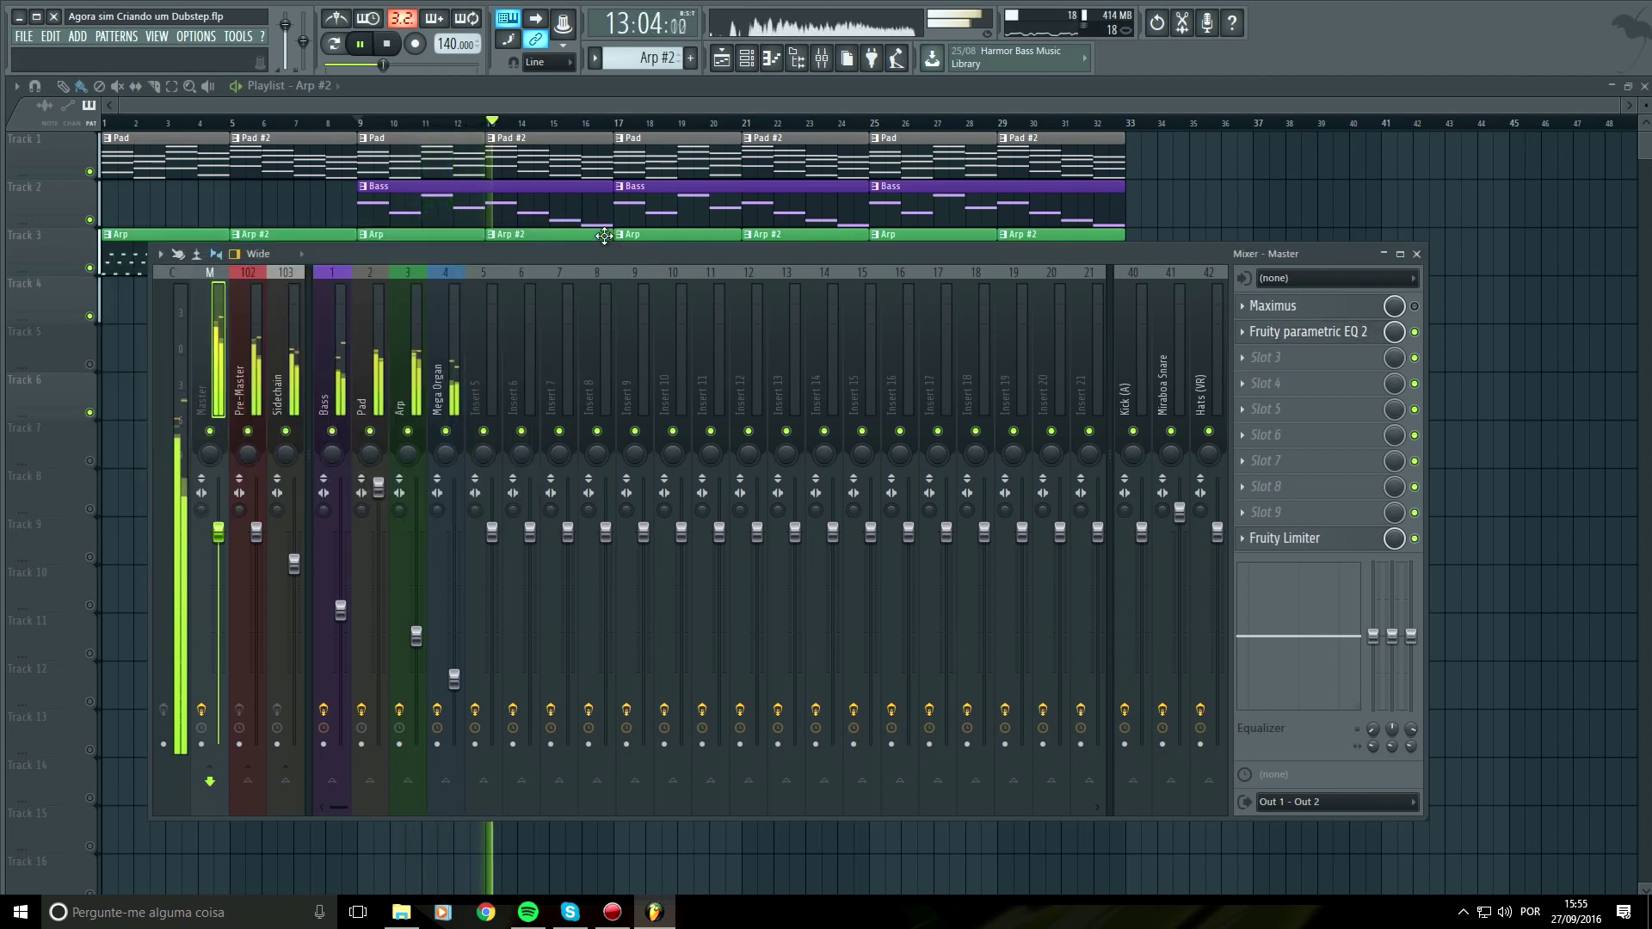
{"action": "left_click", "coordinate": [1243, 332]}
{"action": "mouse_move", "coordinate": [1274, 353]}
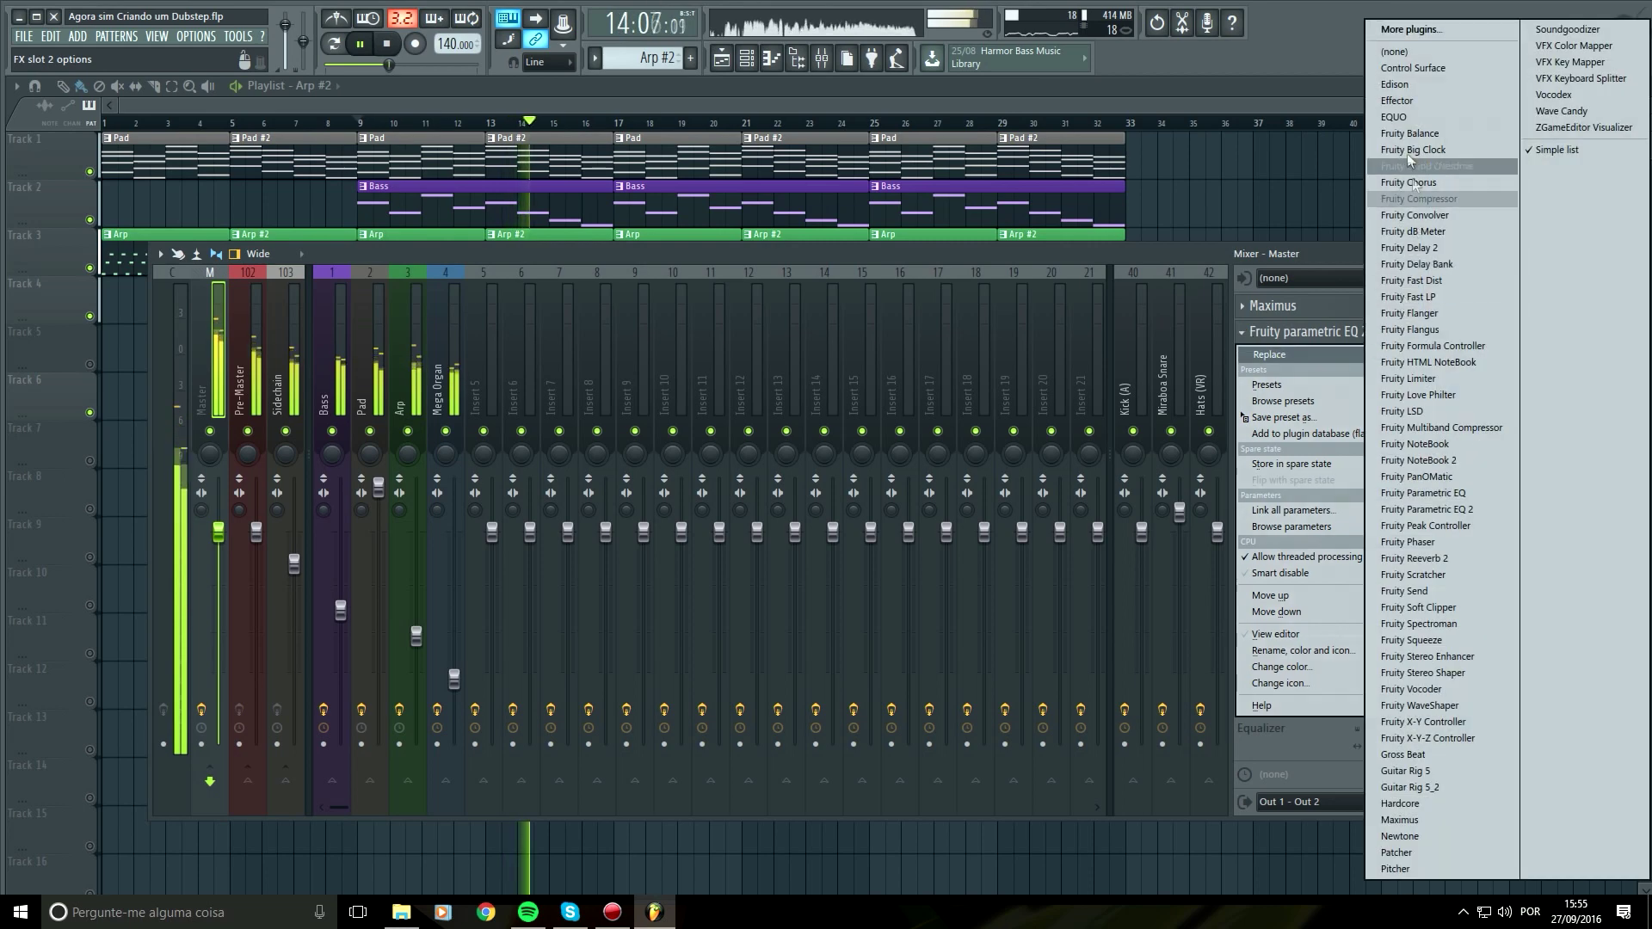
{"action": "left_click", "coordinate": [1401, 55]}
{"action": "left_click", "coordinate": [1424, 255]}
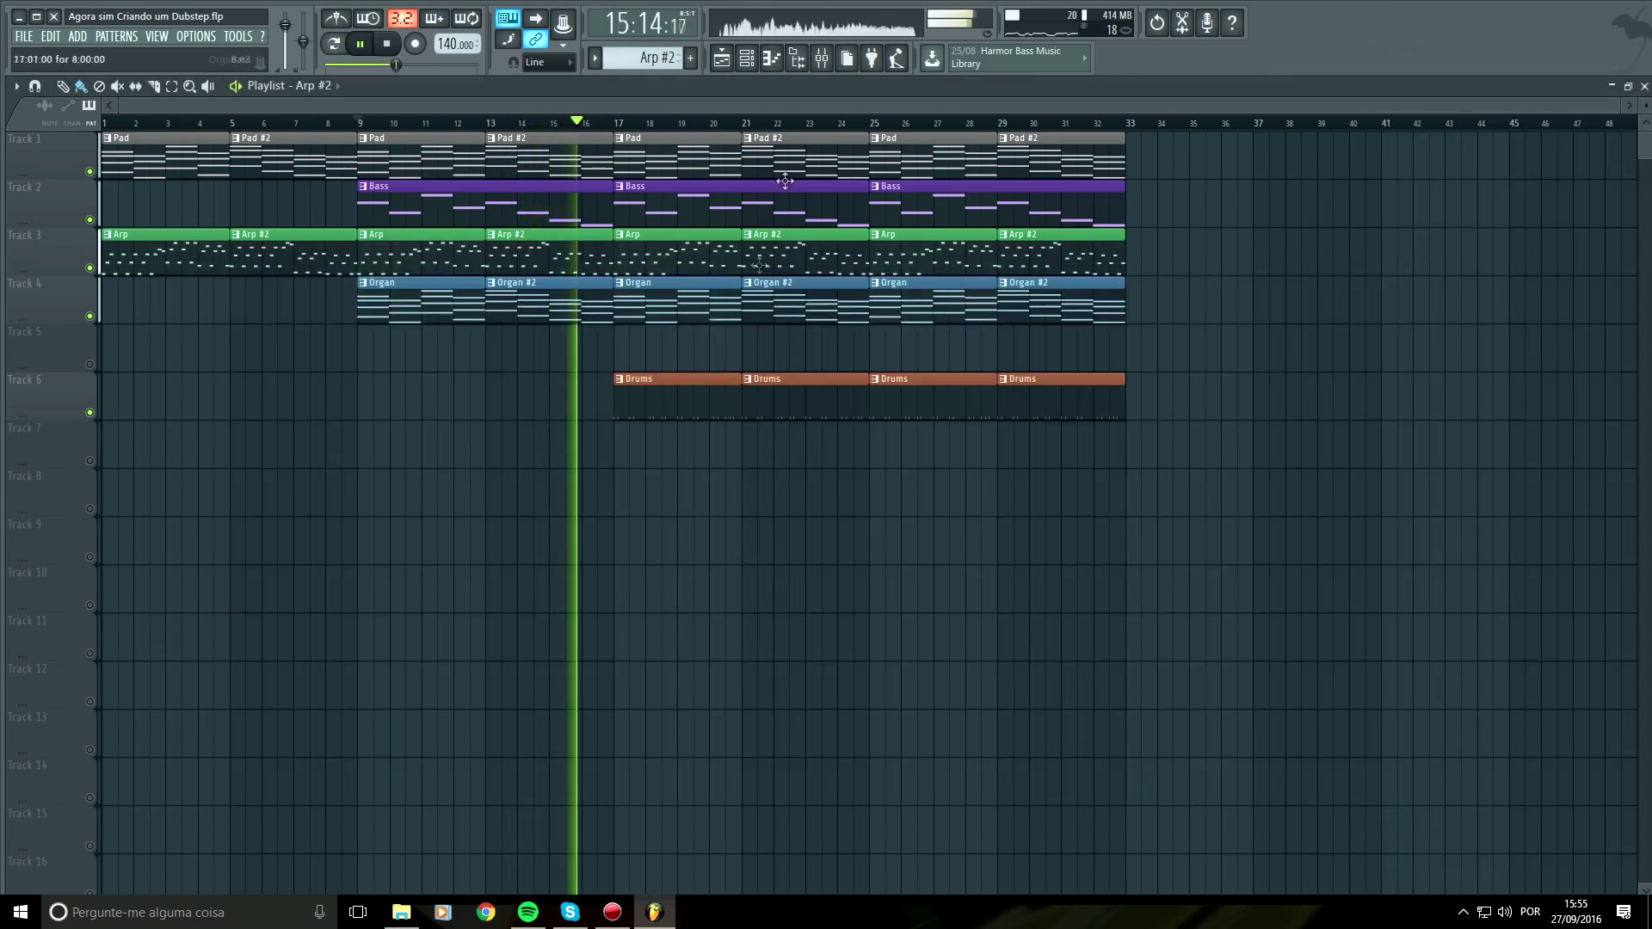
Inspect the Bass channel's Harmor effects settings while the arrangement plays
{"action": "left_click", "coordinate": [750, 58]}
{"action": "left_click", "coordinate": [602, 446]}
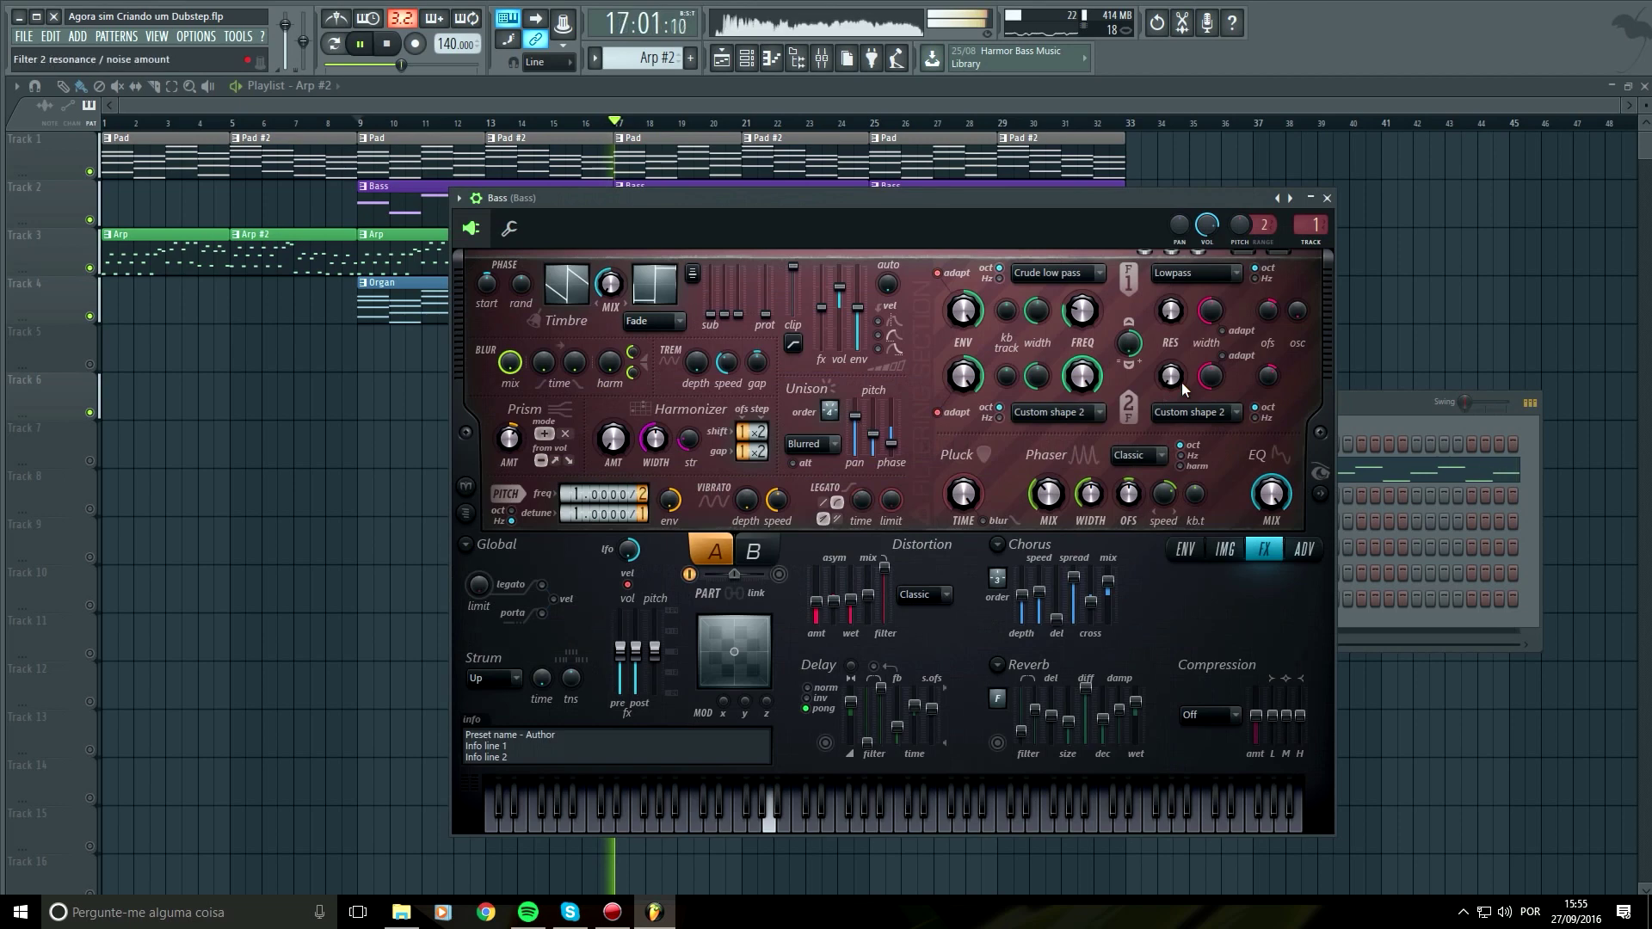
{"action": "key", "text": "Escape"}
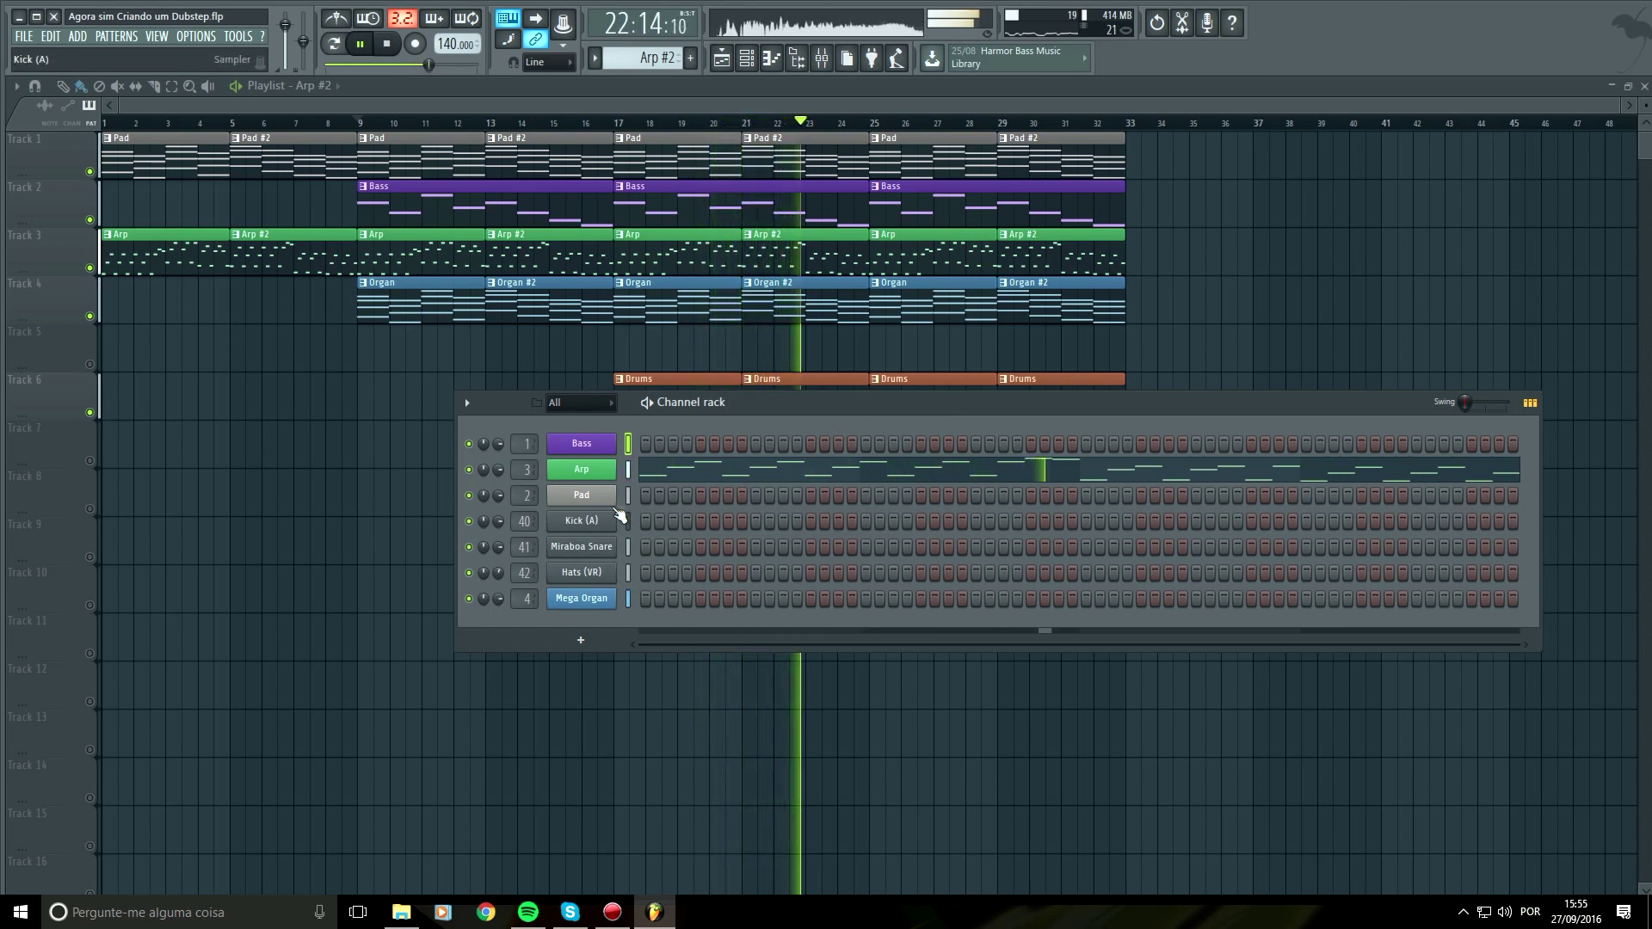
Insert a new Harmor channel above the Pad channel
{"action": "right_click", "coordinate": [596, 489]}
{"action": "mouse_move", "coordinate": [690, 589]}
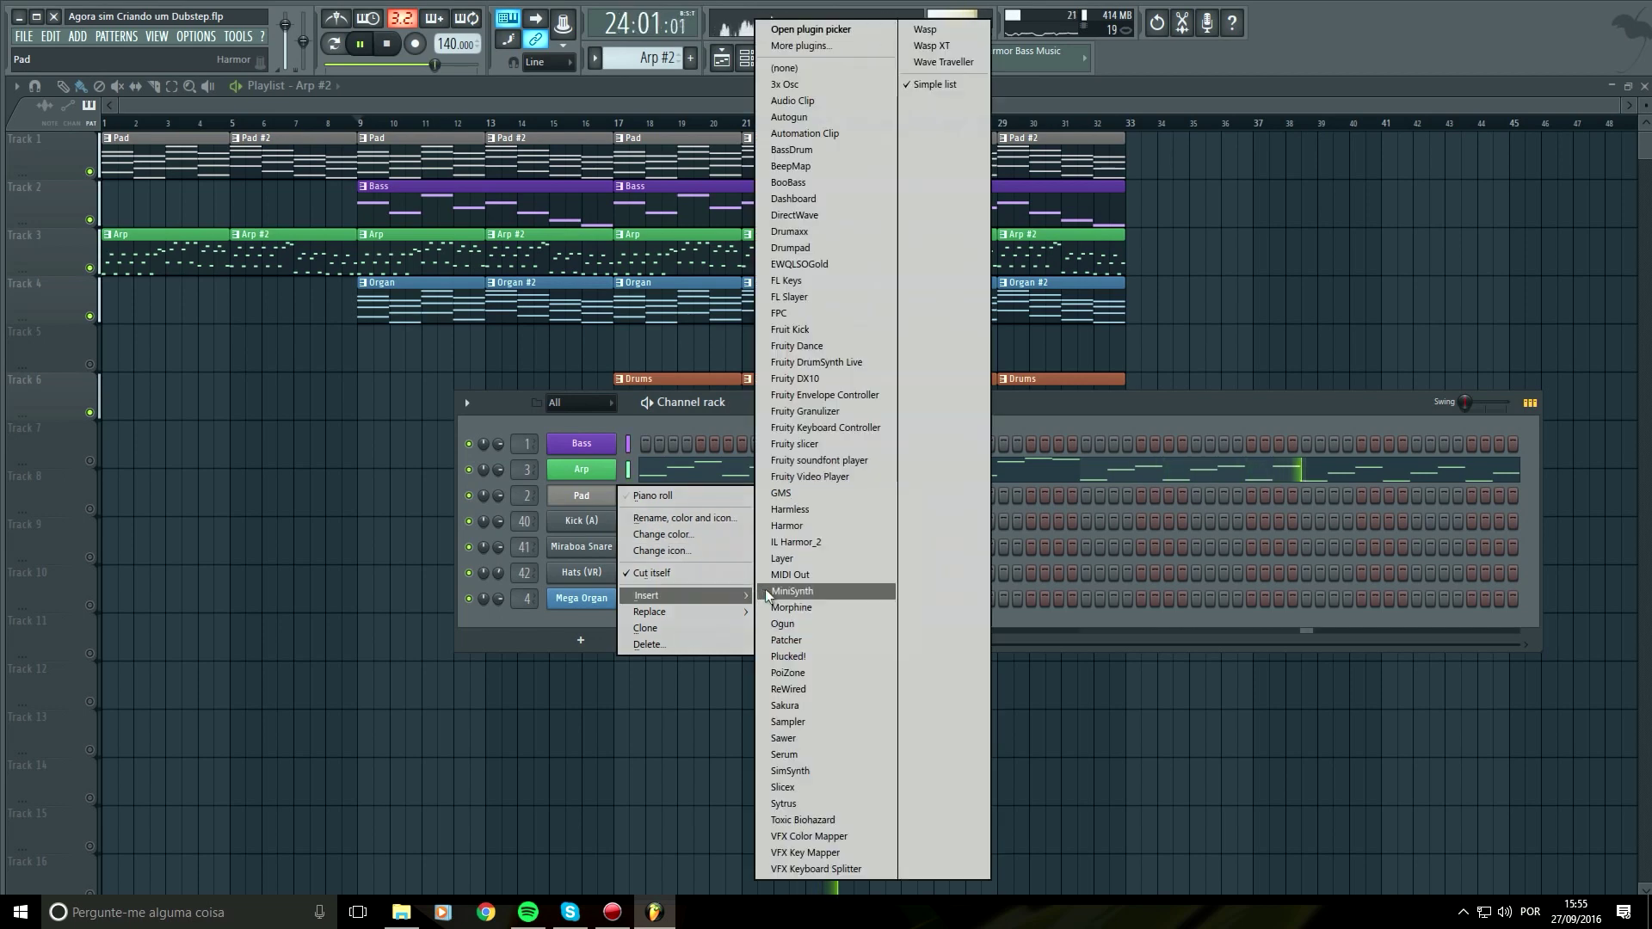
{"action": "left_click", "coordinate": [828, 529]}
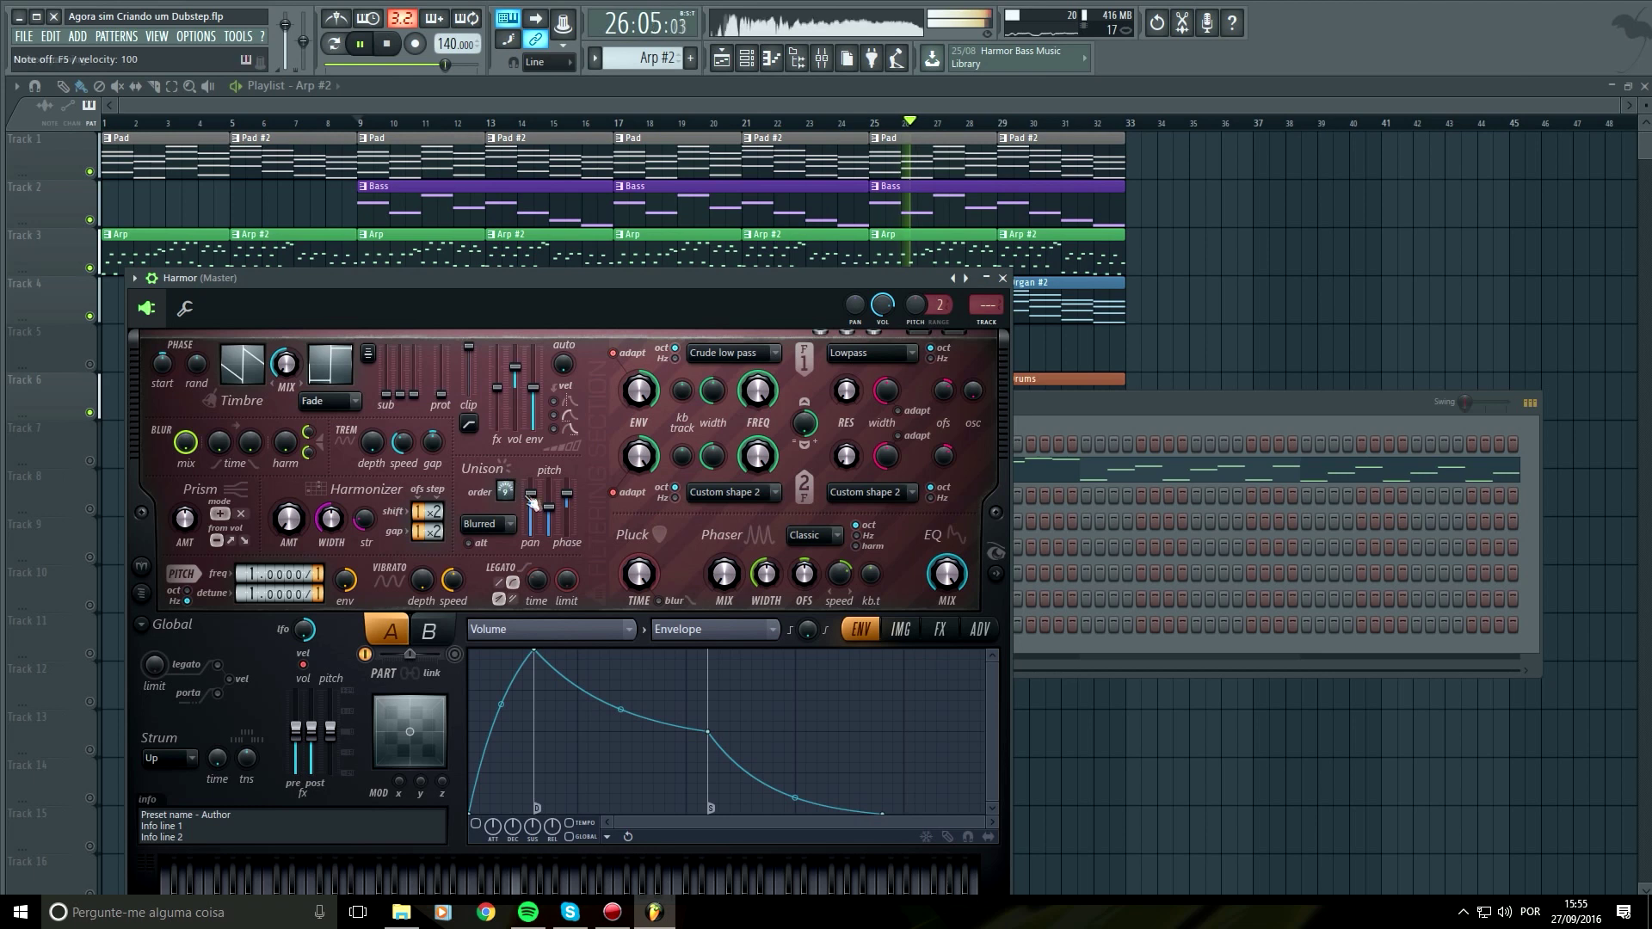
Shape the new Harmor sound by adjusting its unison and harmonizer amount and adding chorus and reverb
{"action": "mouse_move", "coordinate": [530, 501]}
{"action": "left_mouse_down"}
{"action": "mouse_move", "coordinate": [530, 486]}
{"action": "mouse_move", "coordinate": [548, 504]}
{"action": "left_mouse_up"}
{"action": "left_click_drag", "start_coordinate": [289, 520], "coordinate": [289, 474]}
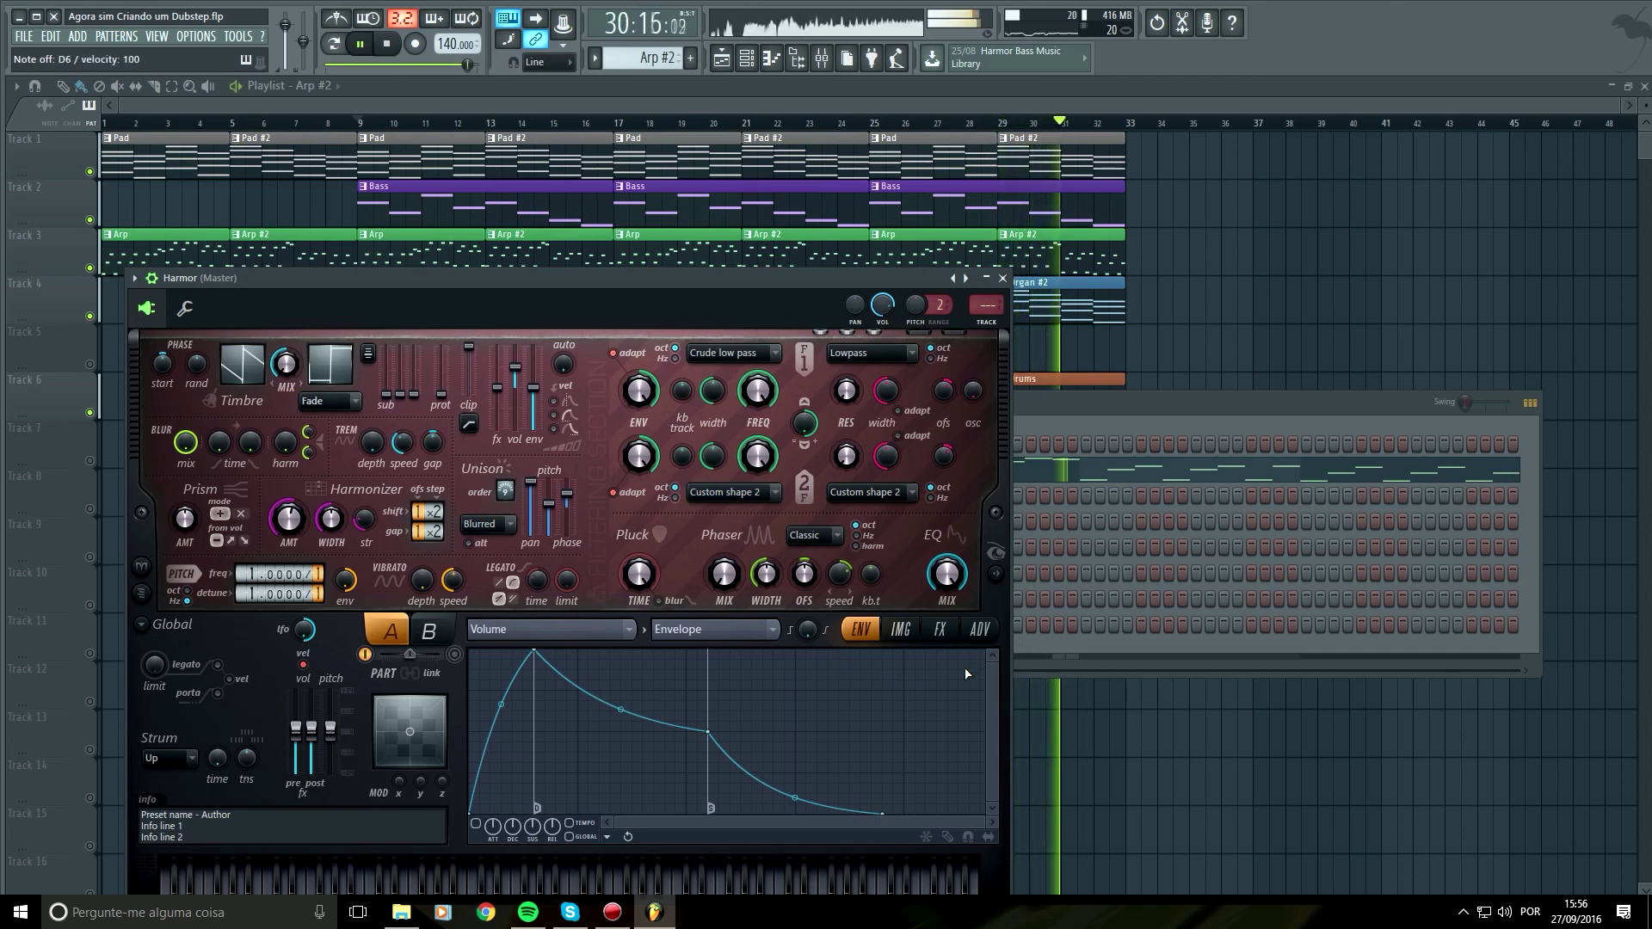
{"action": "left_click", "coordinate": [939, 629]}
{"action": "left_click_drag", "start_coordinate": [818, 299], "coordinate": [1010, 185]}
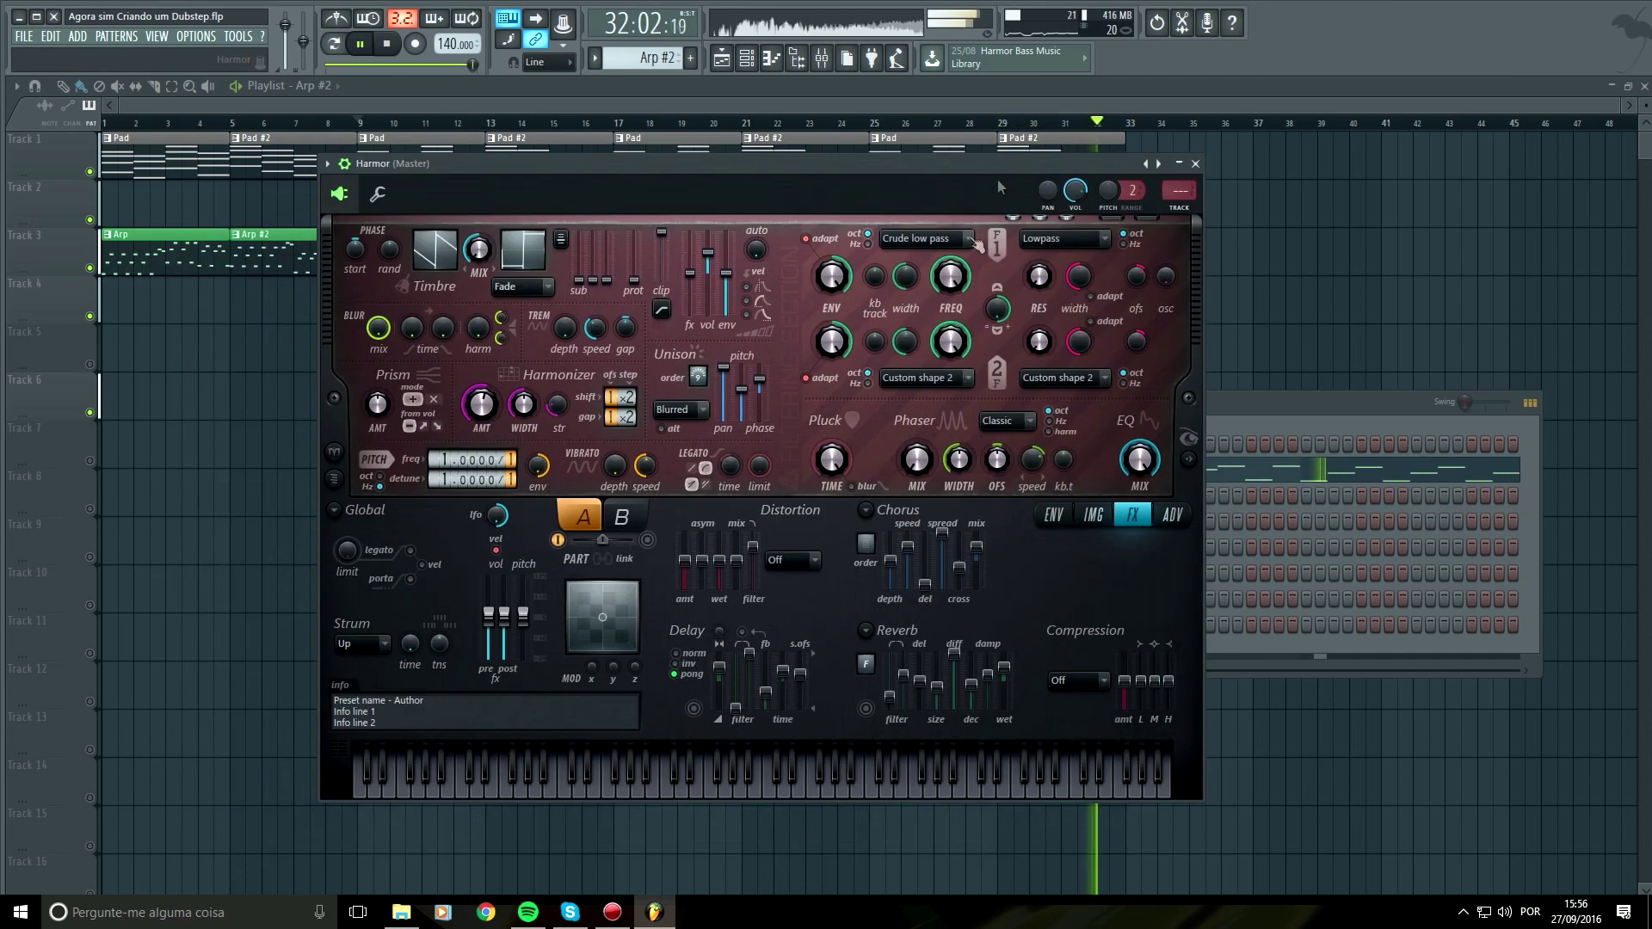
{"action": "left_click_drag", "start_coordinate": [867, 543], "coordinate": [942, 556]}
{"action": "key", "text": "b"}
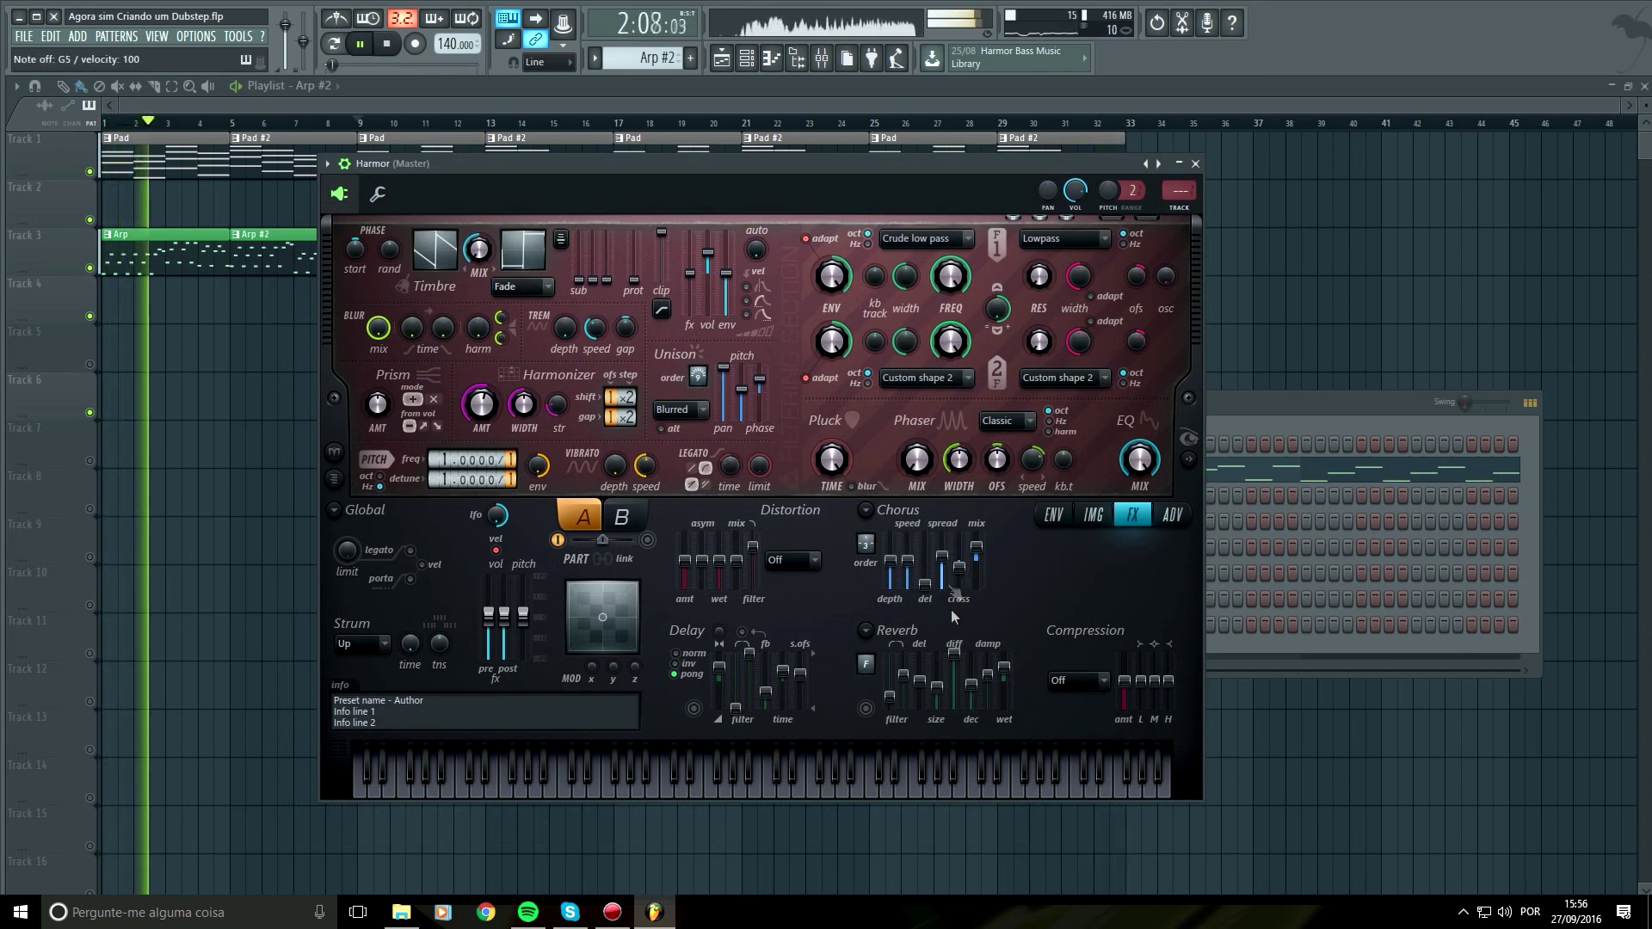
{"action": "left_click", "coordinate": [866, 708]}
{"action": "left_click_drag", "start_coordinate": [1003, 668], "coordinate": [1008, 695]}
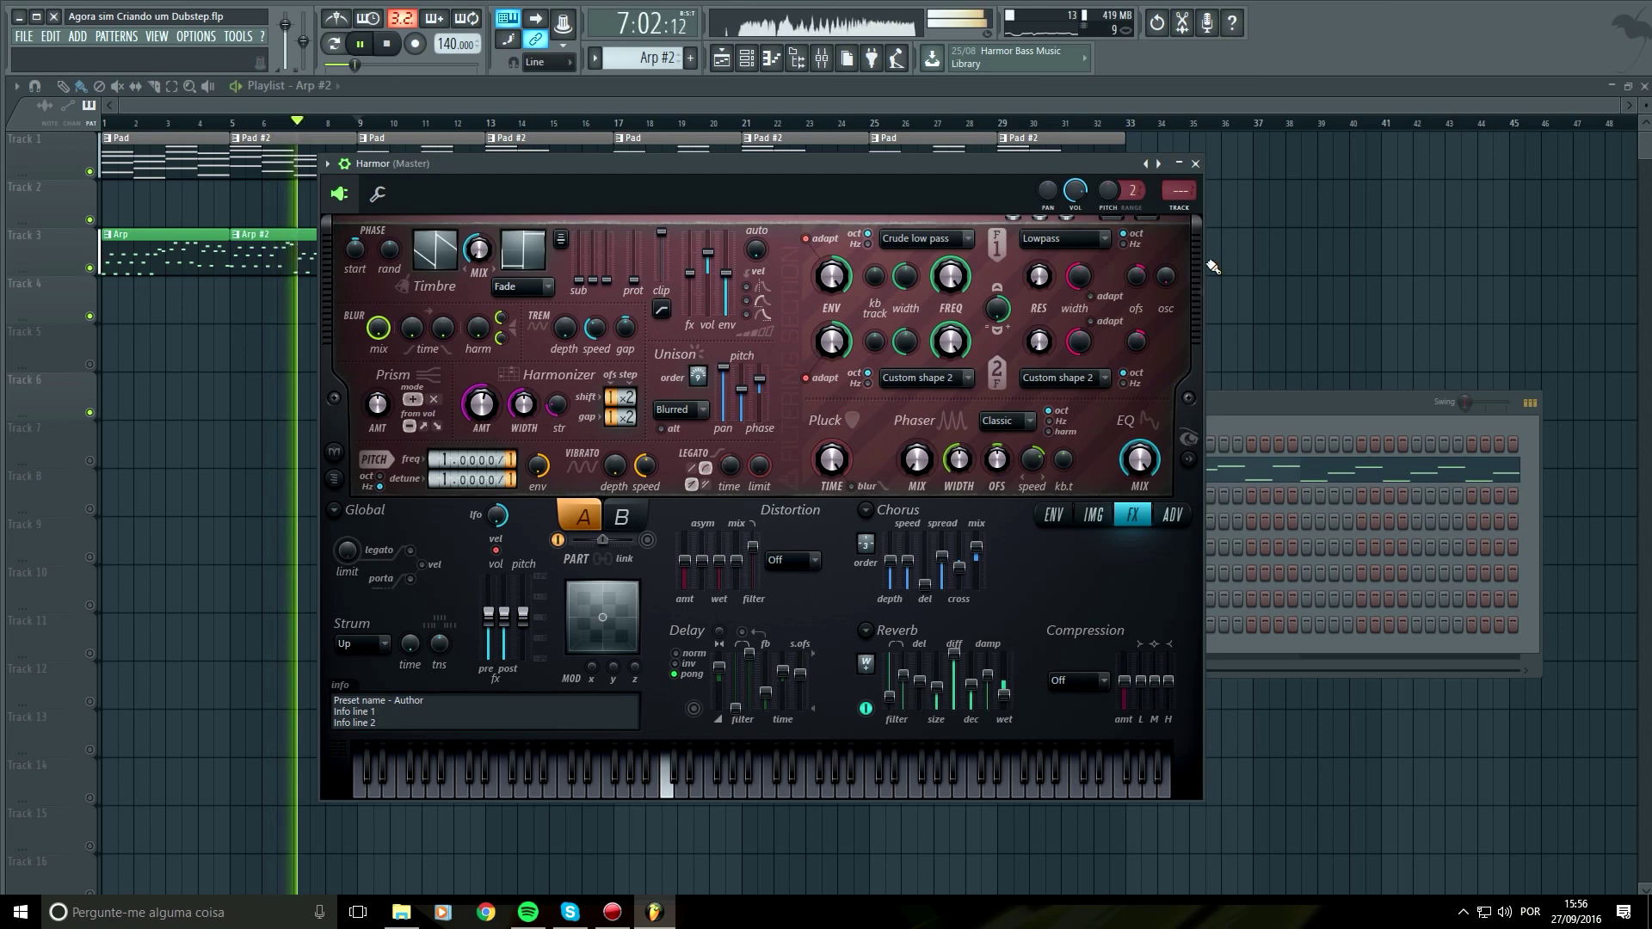
Close the new Harmor, stop playback and check the Pad and Arp channels' Harmor settings
{"action": "left_click", "coordinate": [1196, 164]}
{"action": "key", "text": "space"}
{"action": "left_click", "coordinate": [601, 521]}
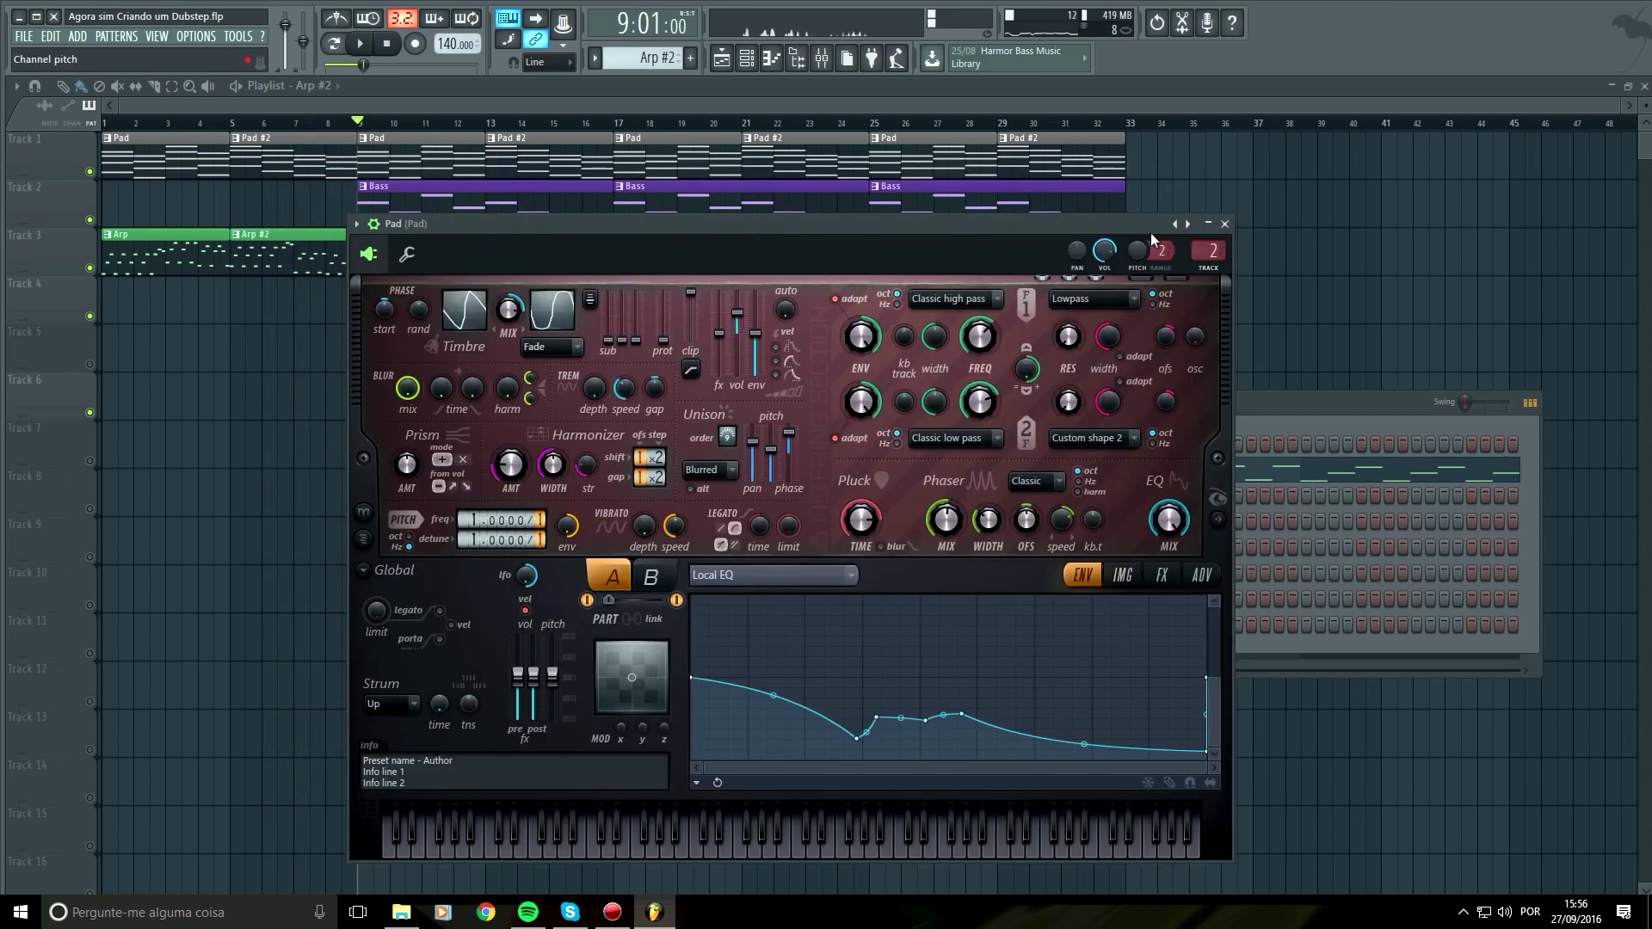
{"action": "left_click", "coordinate": [1208, 224]}
{"action": "left_click", "coordinate": [597, 460]}
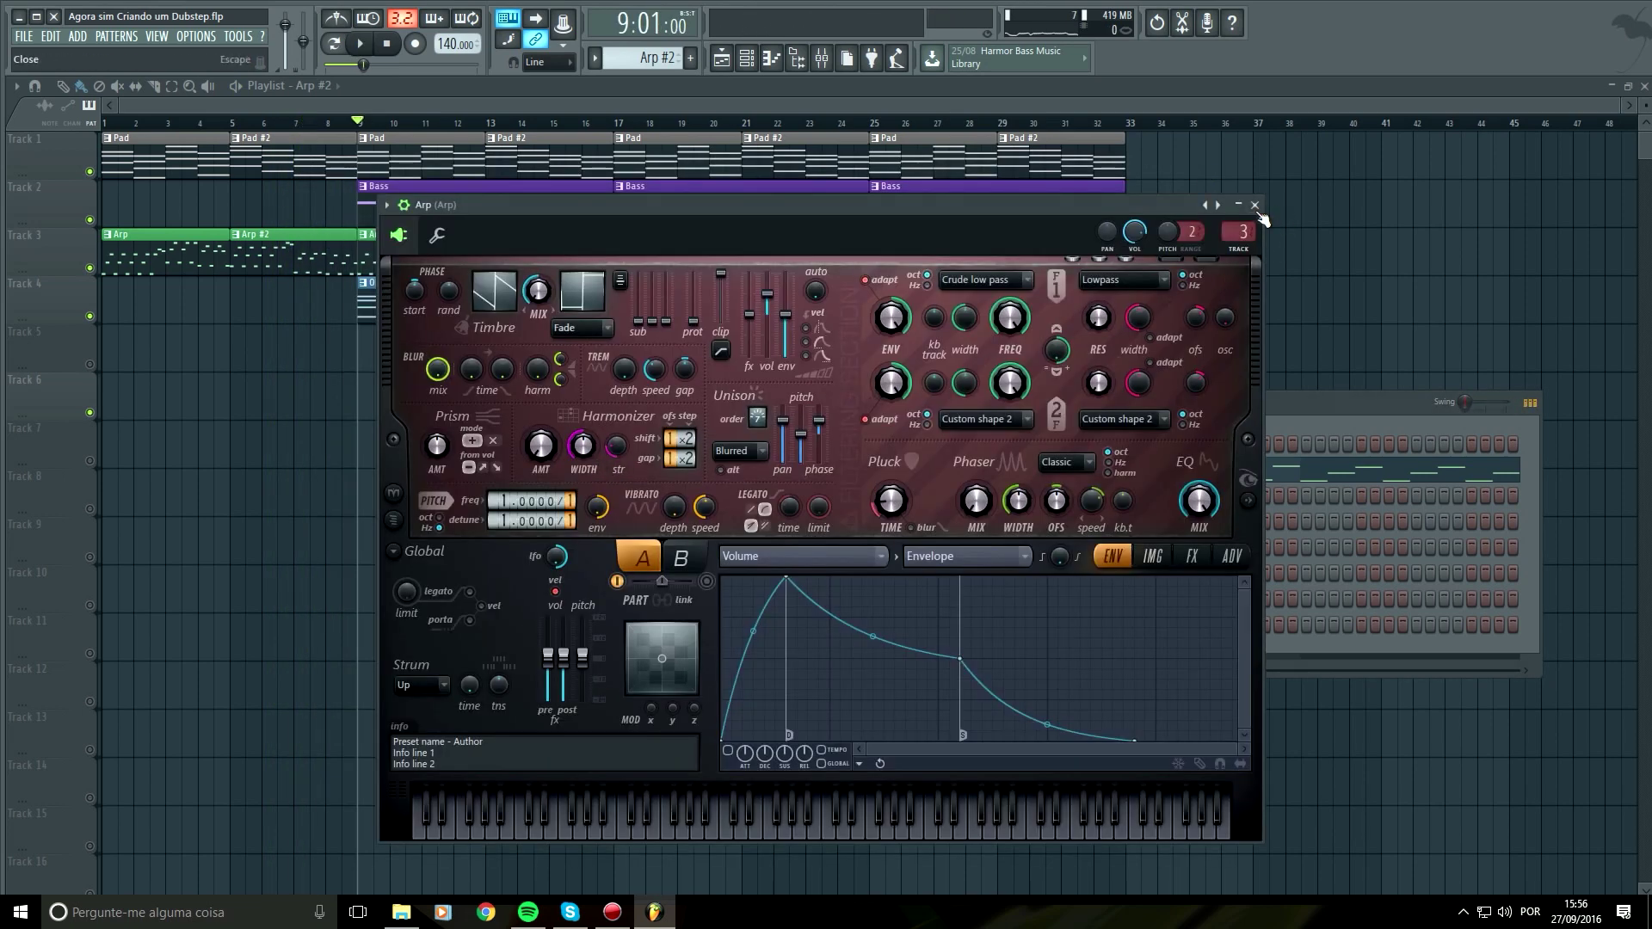
{"action": "left_click", "coordinate": [1255, 206]}
Replace the new Harmor channel's instrument with Serum
{"action": "right_click", "coordinate": [600, 497]}
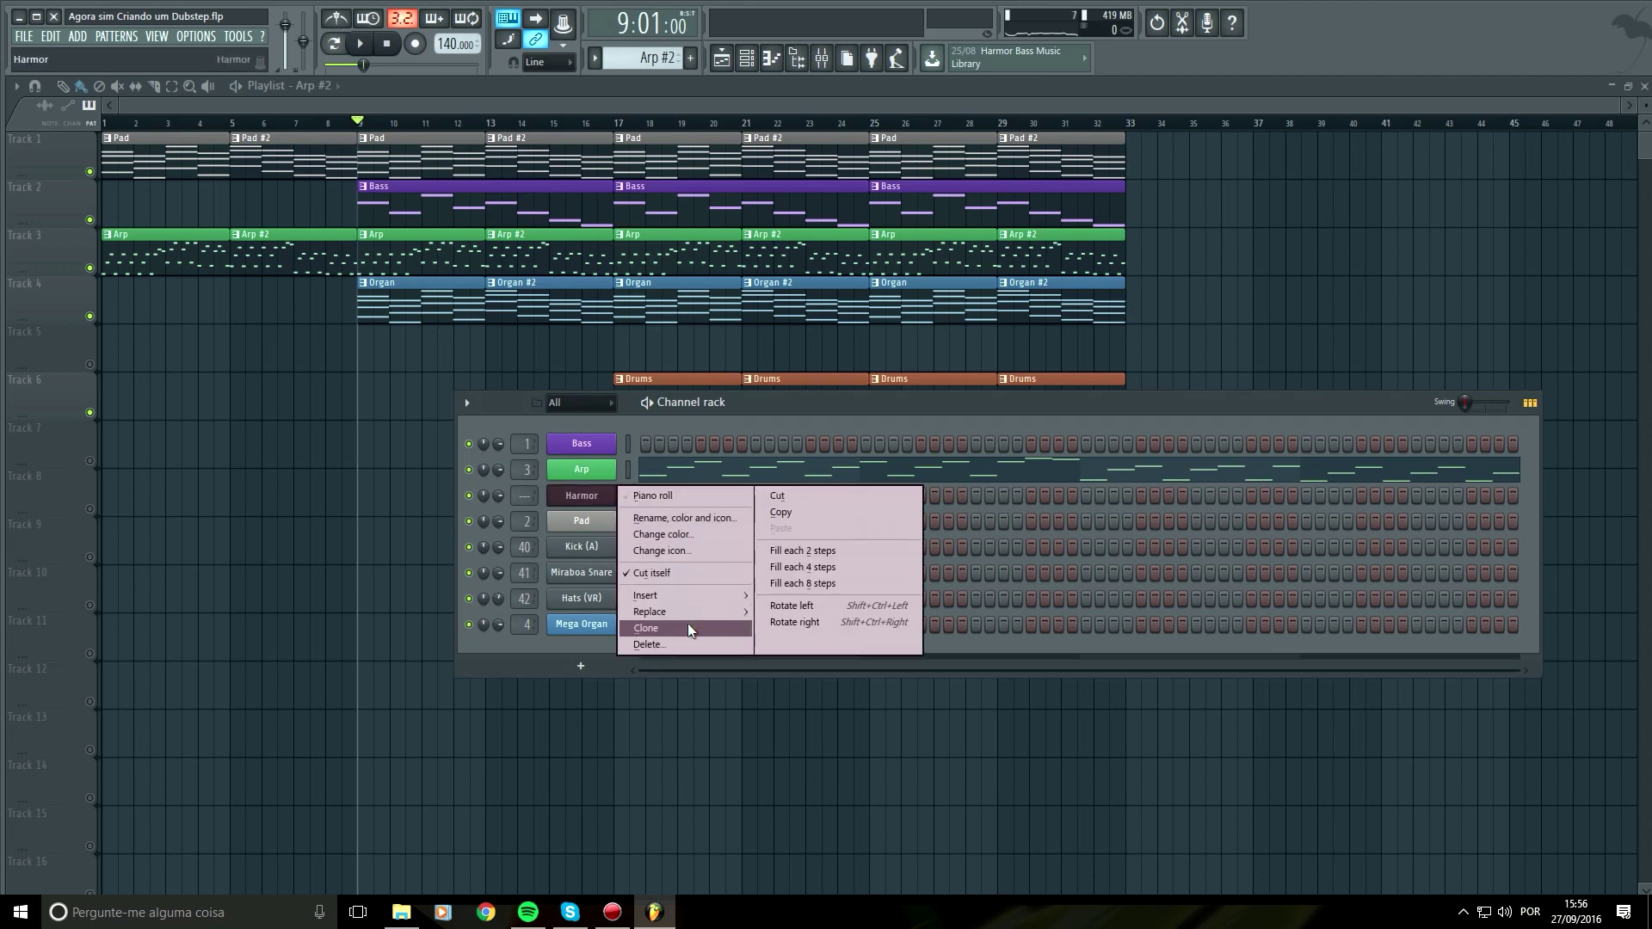
{"action": "mouse_move", "coordinate": [690, 611]}
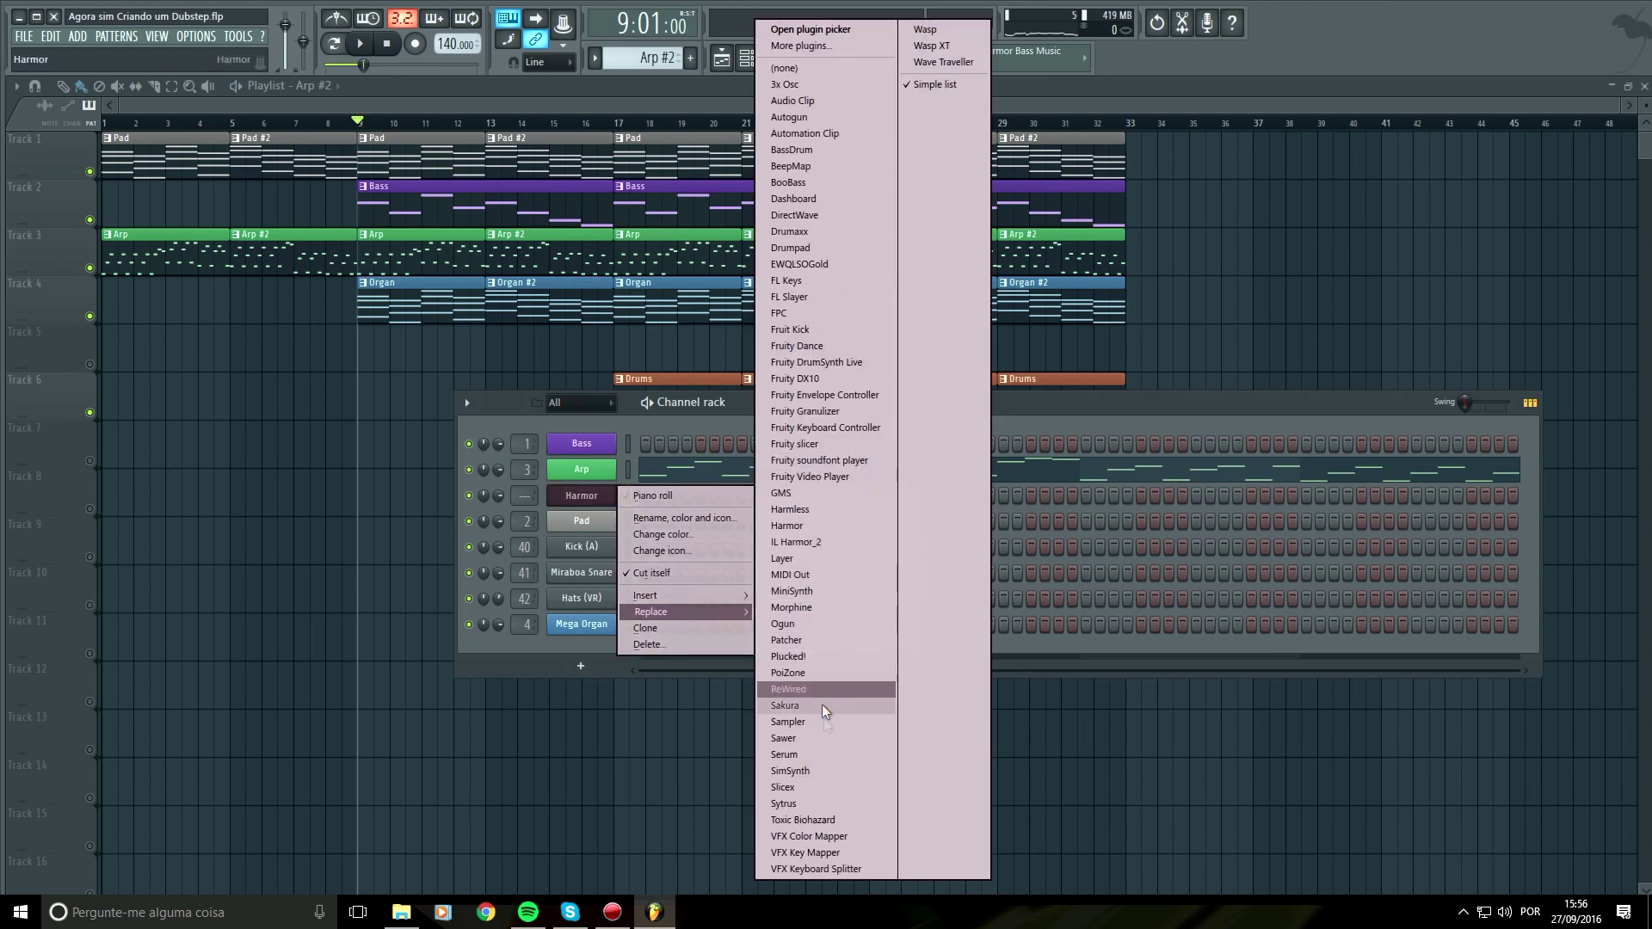
{"action": "left_click", "coordinate": [830, 753]}
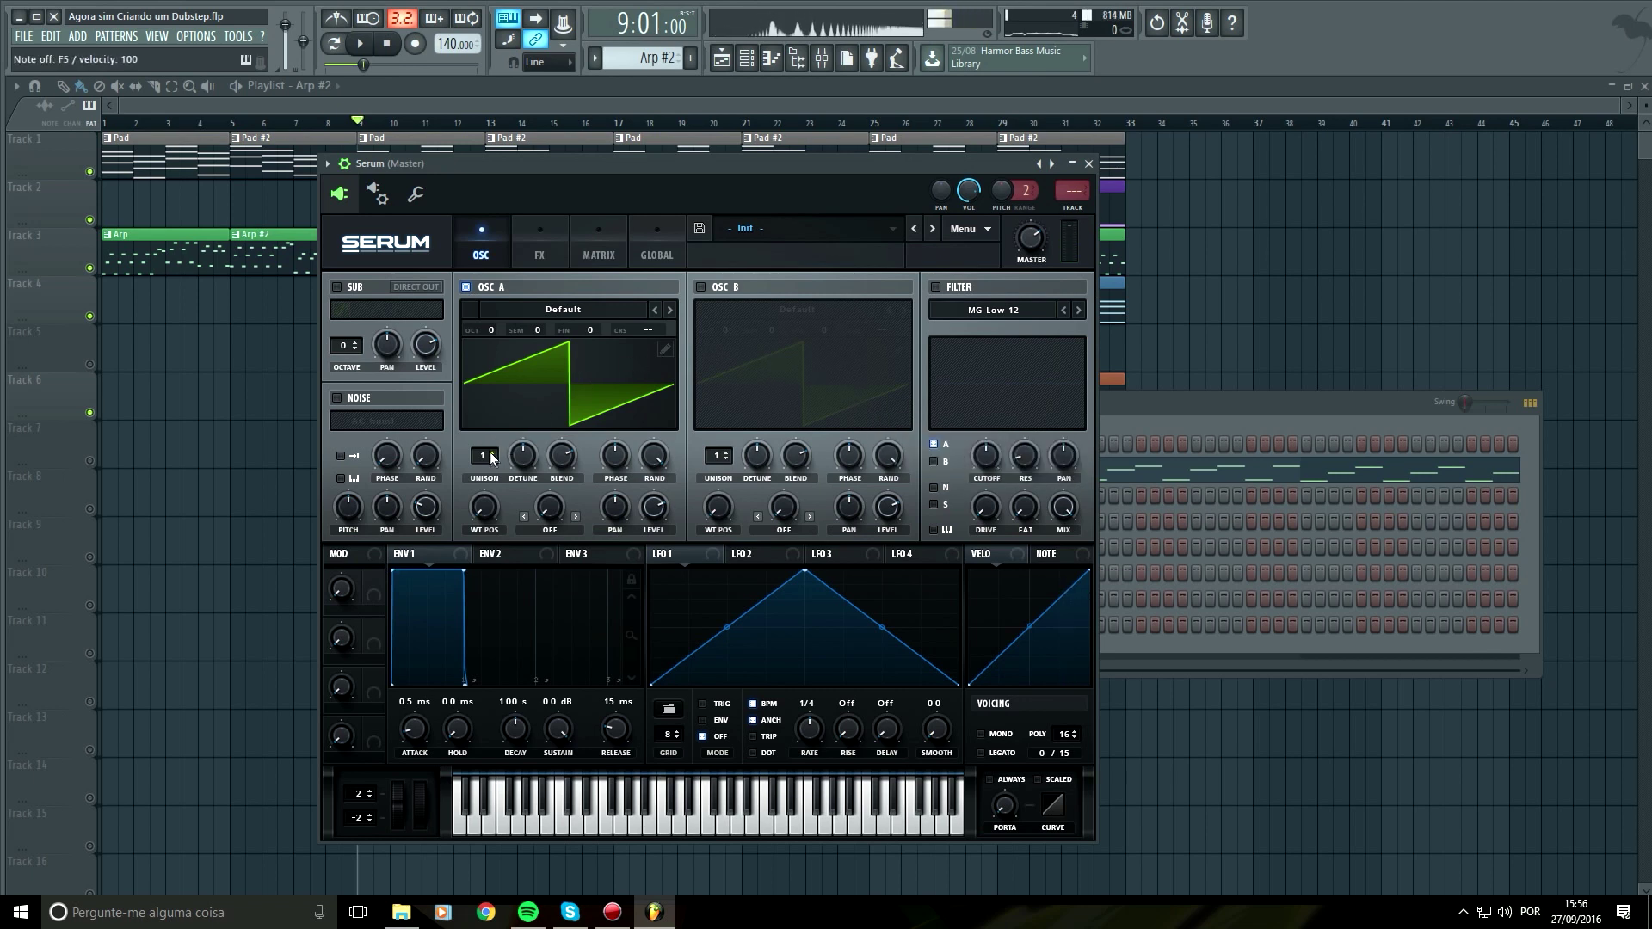
Set Serum oscillator A's unison to 16 voices and adjust its detune and blend while the arrangement plays
{"action": "left_click_drag", "start_coordinate": [492, 457], "coordinate": [664, 431]}
{"action": "mouse_move", "coordinate": [522, 454]}
{"action": "left_mouse_down"}
{"action": "mouse_move", "coordinate": [523, 432]}
{"action": "mouse_move", "coordinate": [537, 466]}
{"action": "left_mouse_up"}
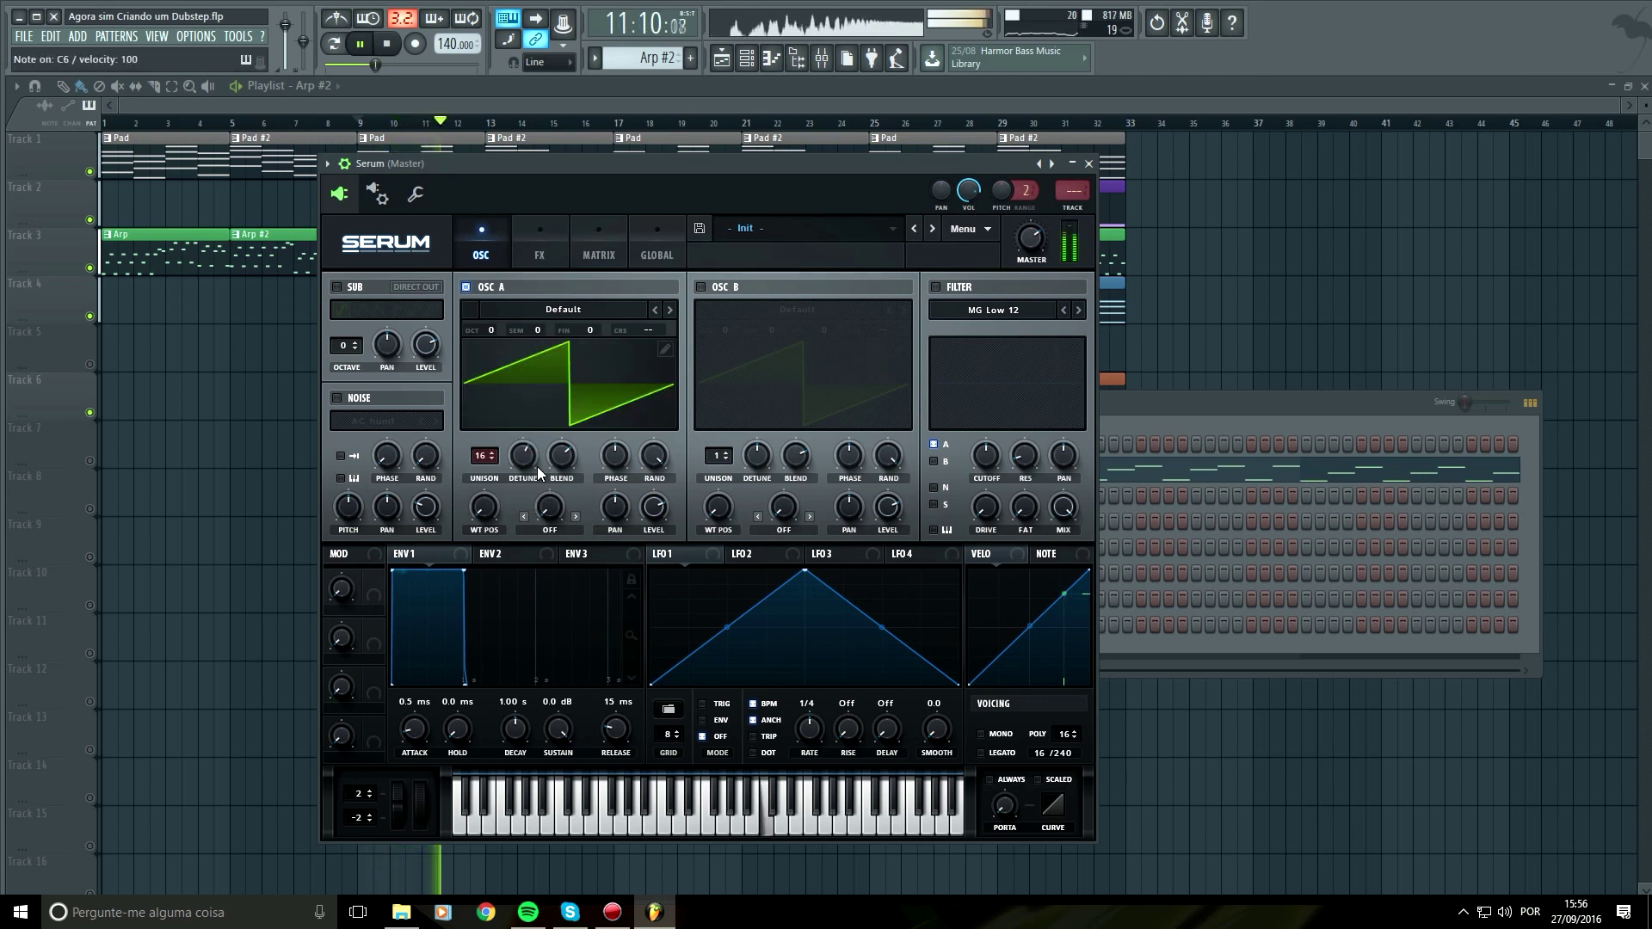
{"action": "left_click_drag", "start_coordinate": [537, 467], "coordinate": [568, 495]}
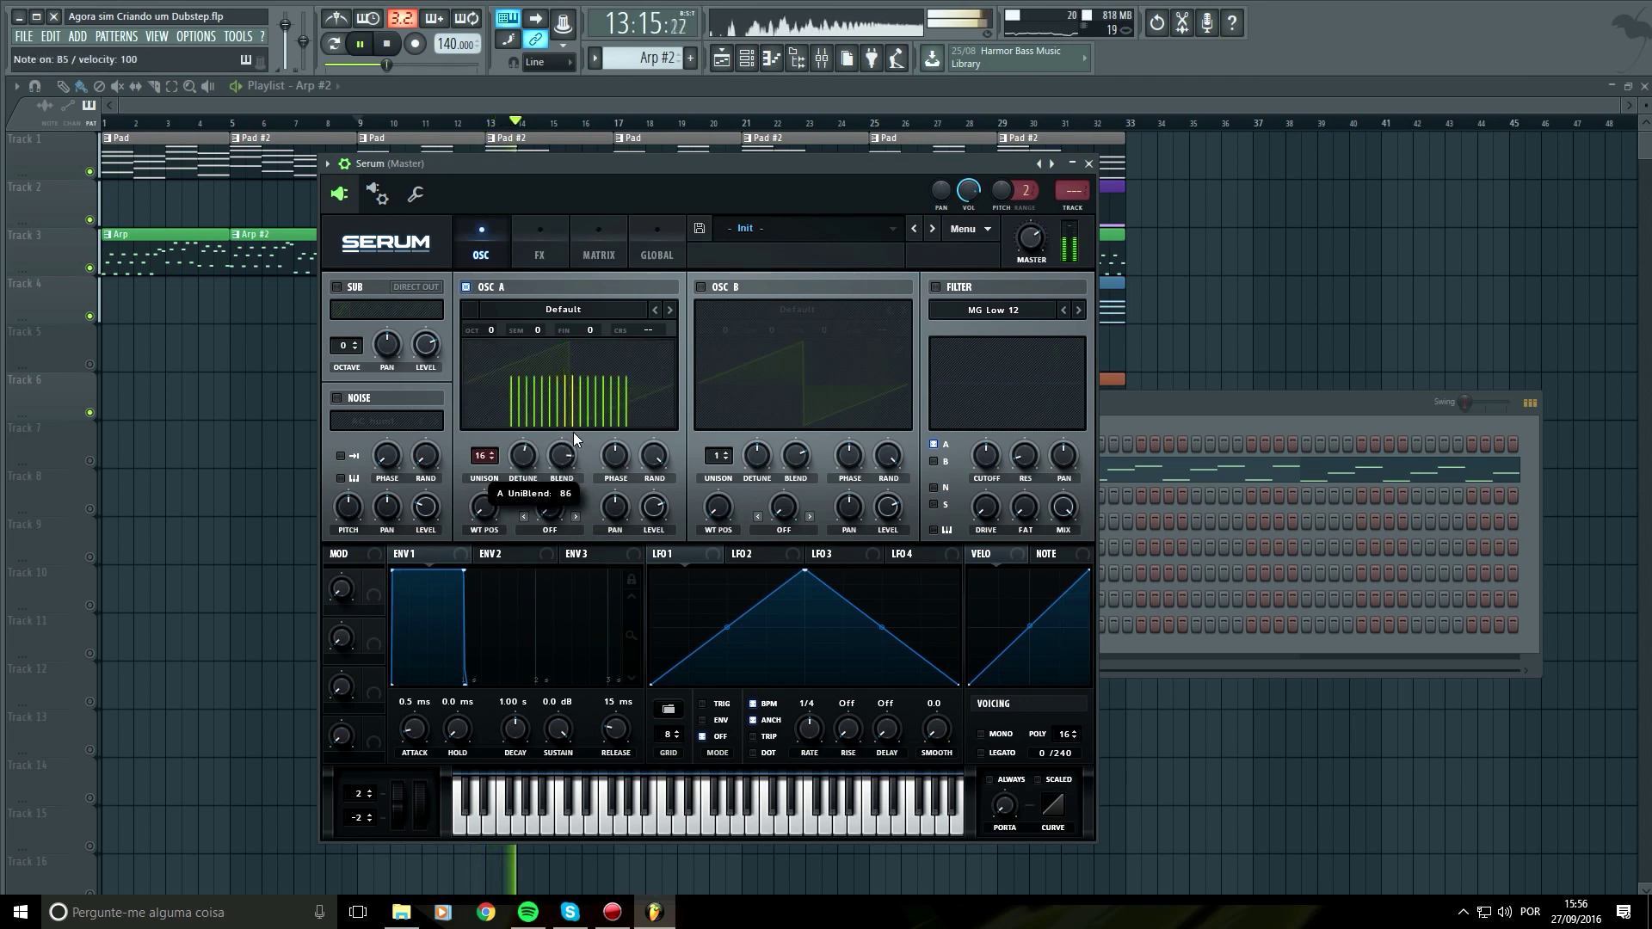
{"action": "left_click_drag", "start_coordinate": [558, 494], "coordinate": [557, 454]}
{"action": "mouse_move", "coordinate": [526, 456]}
{"action": "left_mouse_down"}
{"action": "mouse_move", "coordinate": [526, 440]}
{"action": "mouse_move", "coordinate": [526, 456]}
{"action": "left_mouse_up"}
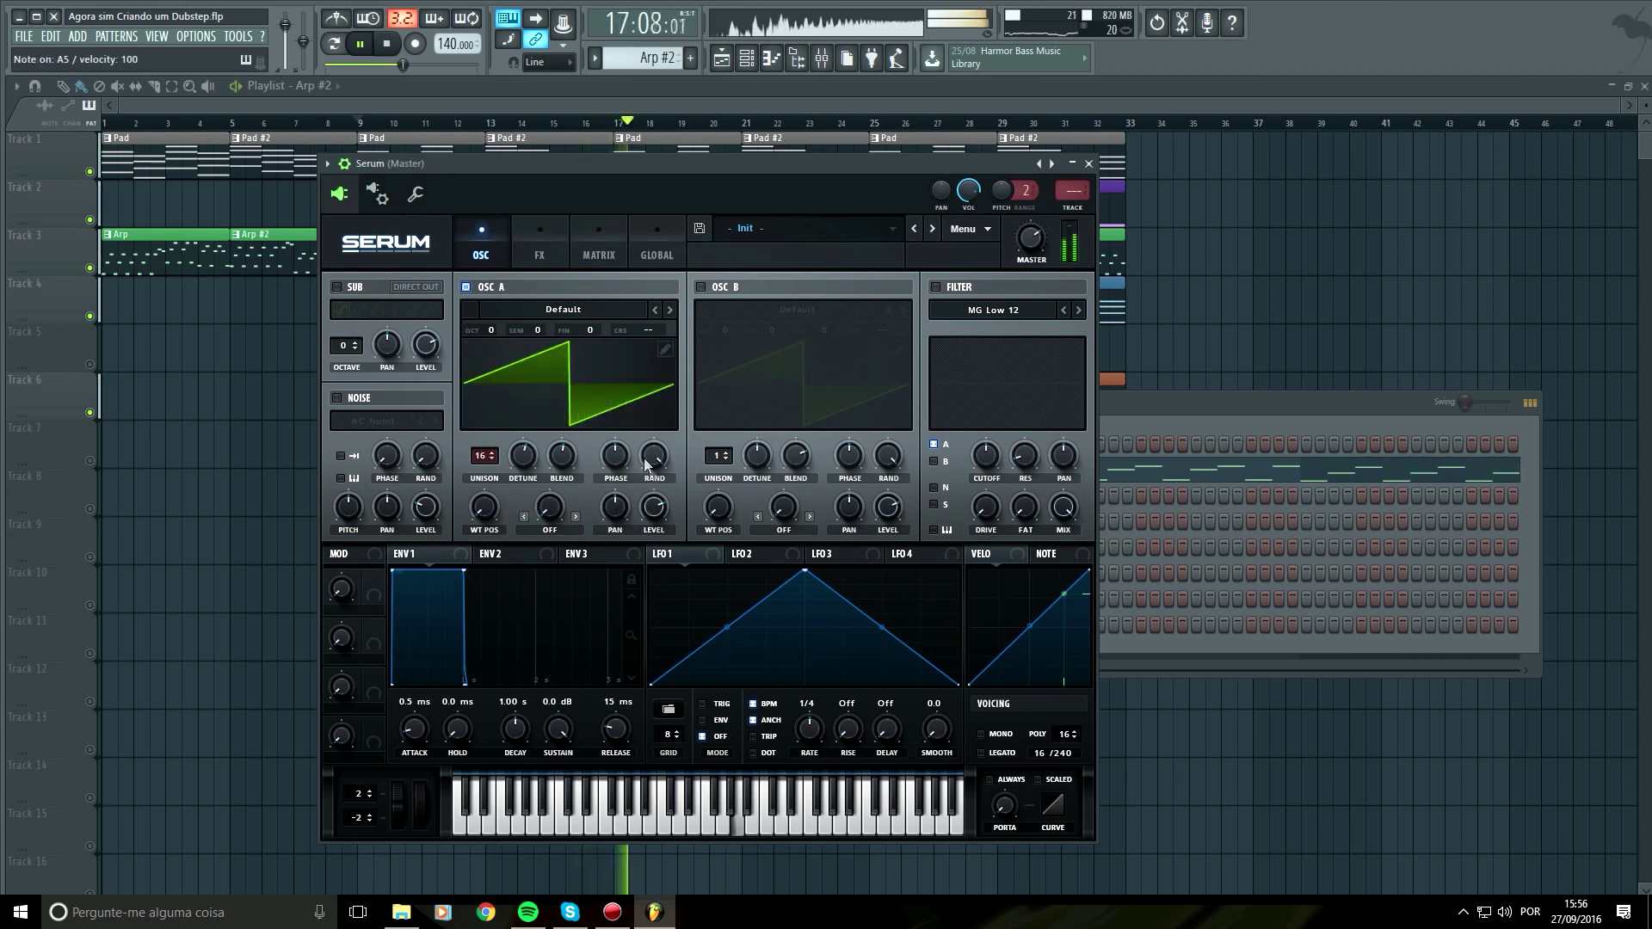
Lower oscillator A's random phase to about 36%, stop playback and audition the sound with test notes
{"action": "left_click_drag", "start_coordinate": [649, 456], "coordinate": [674, 604]}
{"action": "key", "text": "space"}
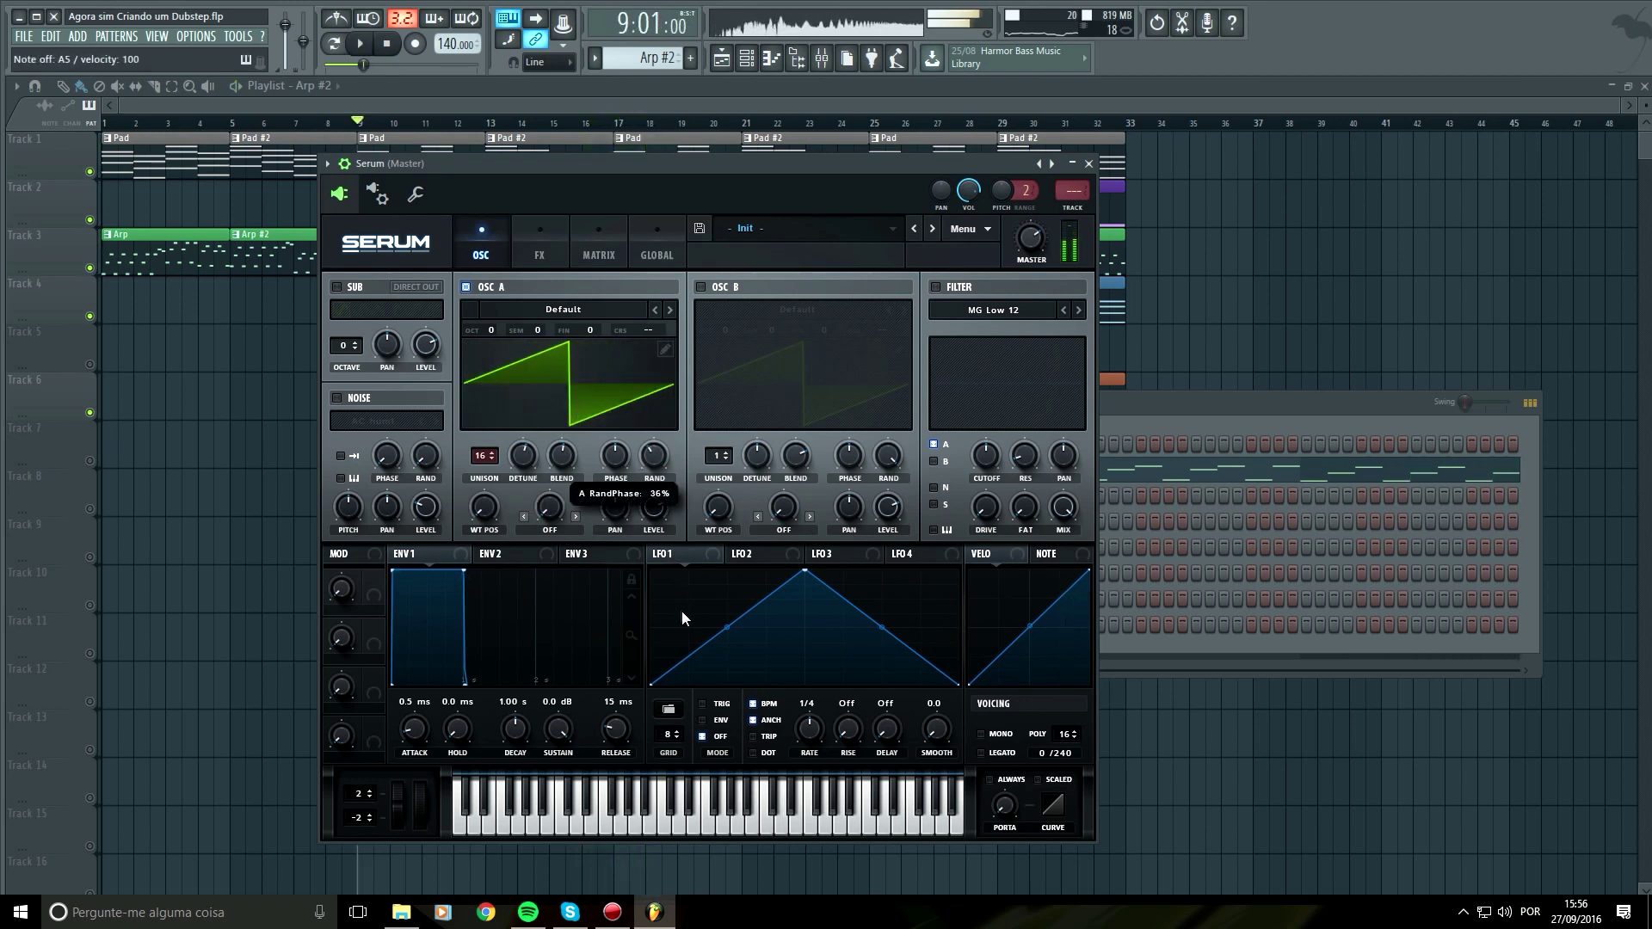
{"action": "key", "text": "q"}
{"action": "key", "text": "n"}
{"action": "key", "text": "m"}
{"action": "key", "text": "n"}
{"action": "key", "text": "m"}
{"action": "key", "text": "n"}
{"action": "key", "text": "w"}
Raise oscillator A's random phase again while auditioning the sound with test notes
{"action": "mouse_move", "coordinate": [666, 447]}
{"action": "left_mouse_down"}
{"action": "mouse_move", "coordinate": [640, 418]}
{"action": "mouse_move", "coordinate": [651, 365]}
{"action": "mouse_move", "coordinate": [623, 402]}
{"action": "left_mouse_up"}
{"action": "key", "text": "w"}
{"action": "key", "text": "q"}
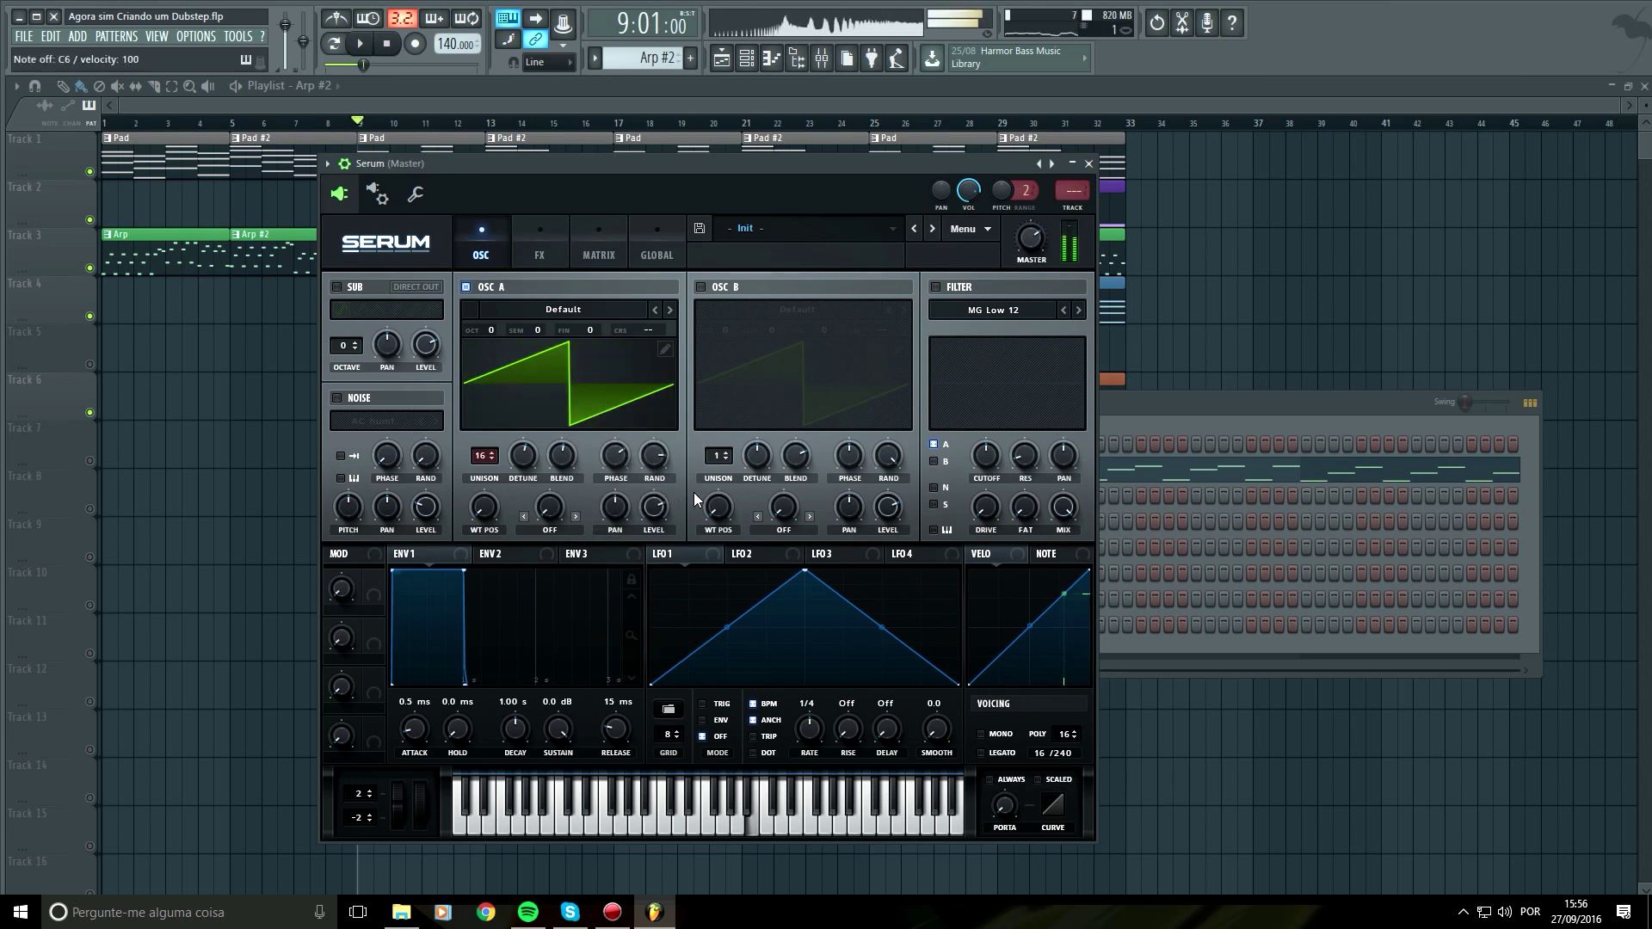
{"action": "key", "text": "n"}
{"action": "left_click_drag", "start_coordinate": [657, 460], "coordinate": [660, 440]}
{"action": "key", "text": "n"}
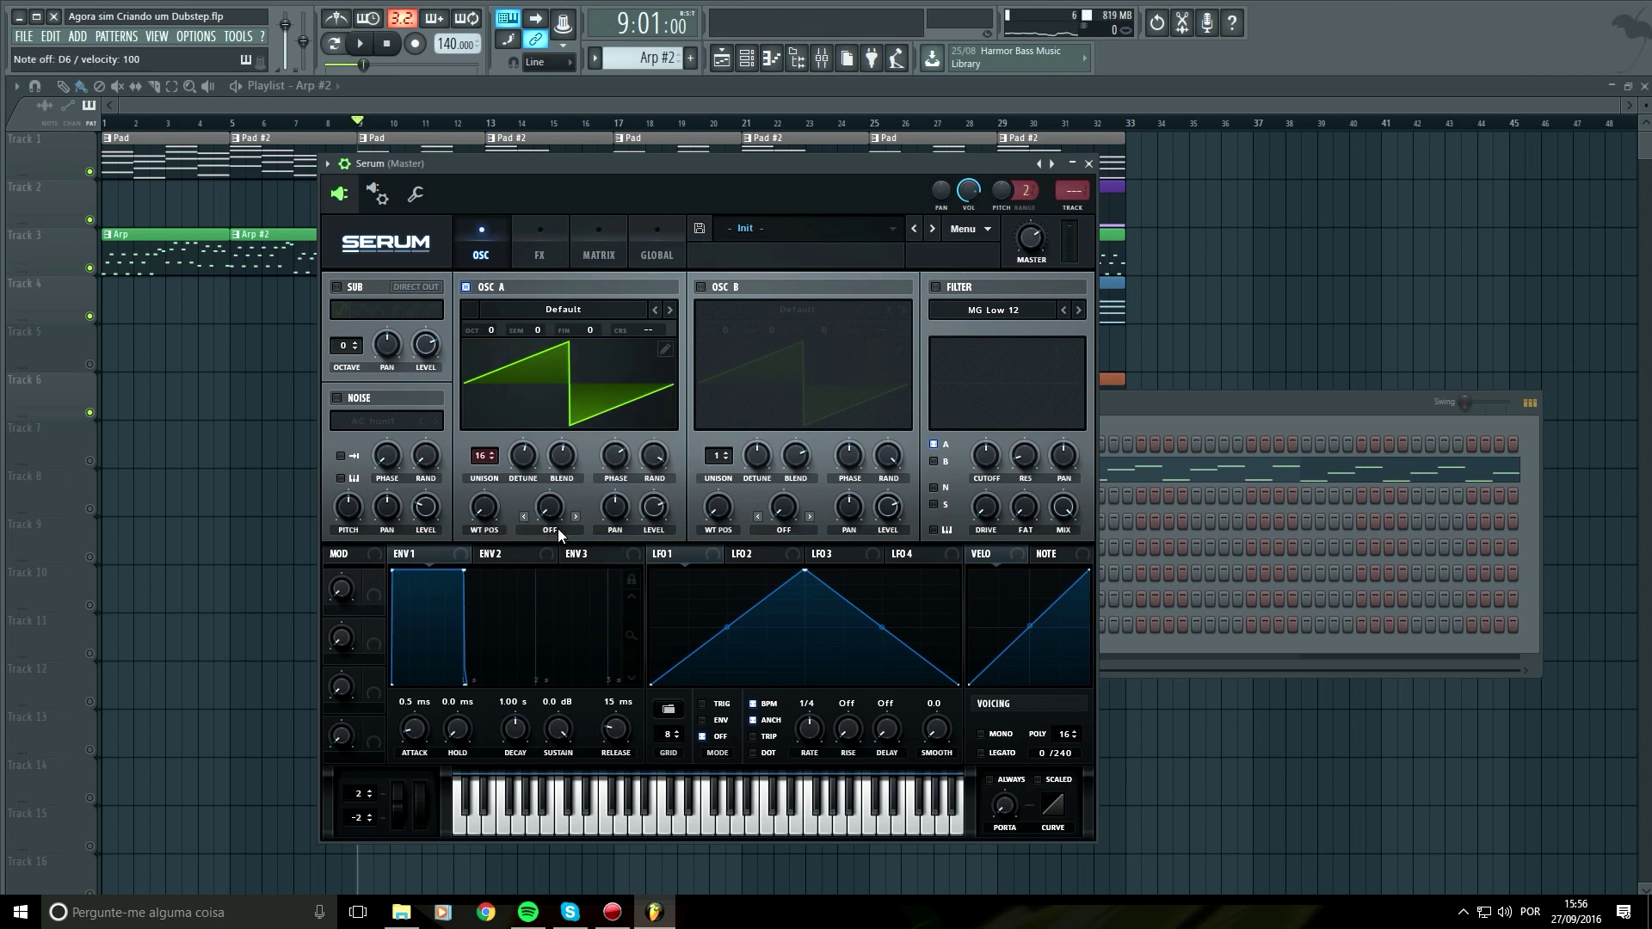
Enable Serum's Hyper/Dimension effect during playback, raise the Dimension mix to about halfway and audition it with a test note
{"action": "key", "text": "space"}
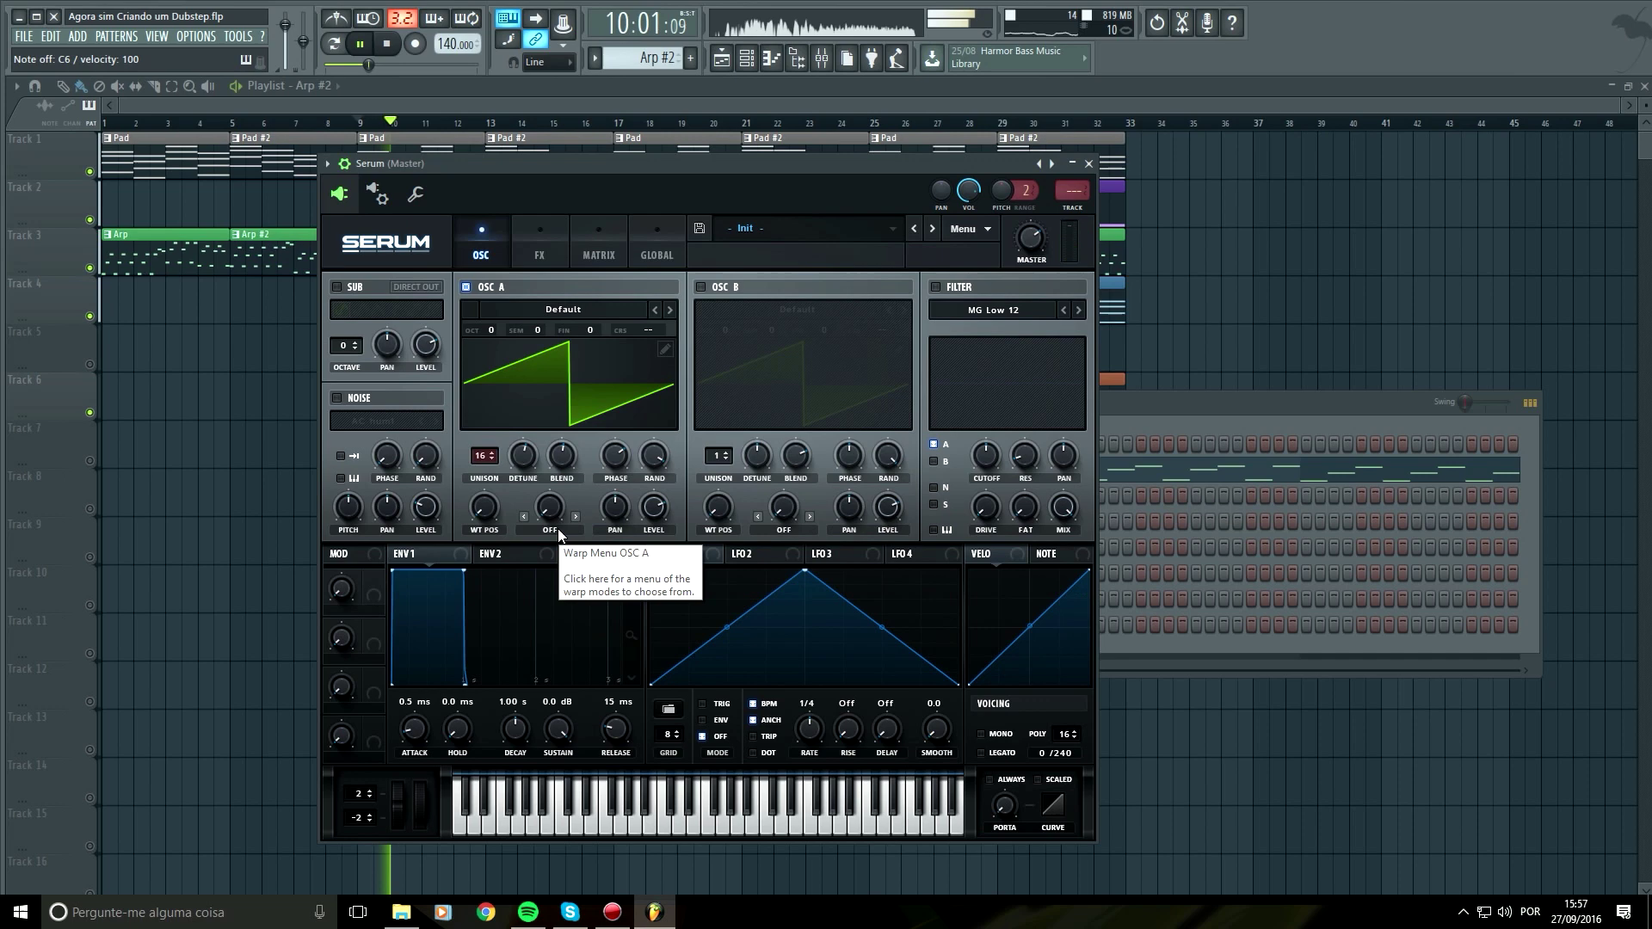
{"action": "left_click", "coordinate": [560, 241]}
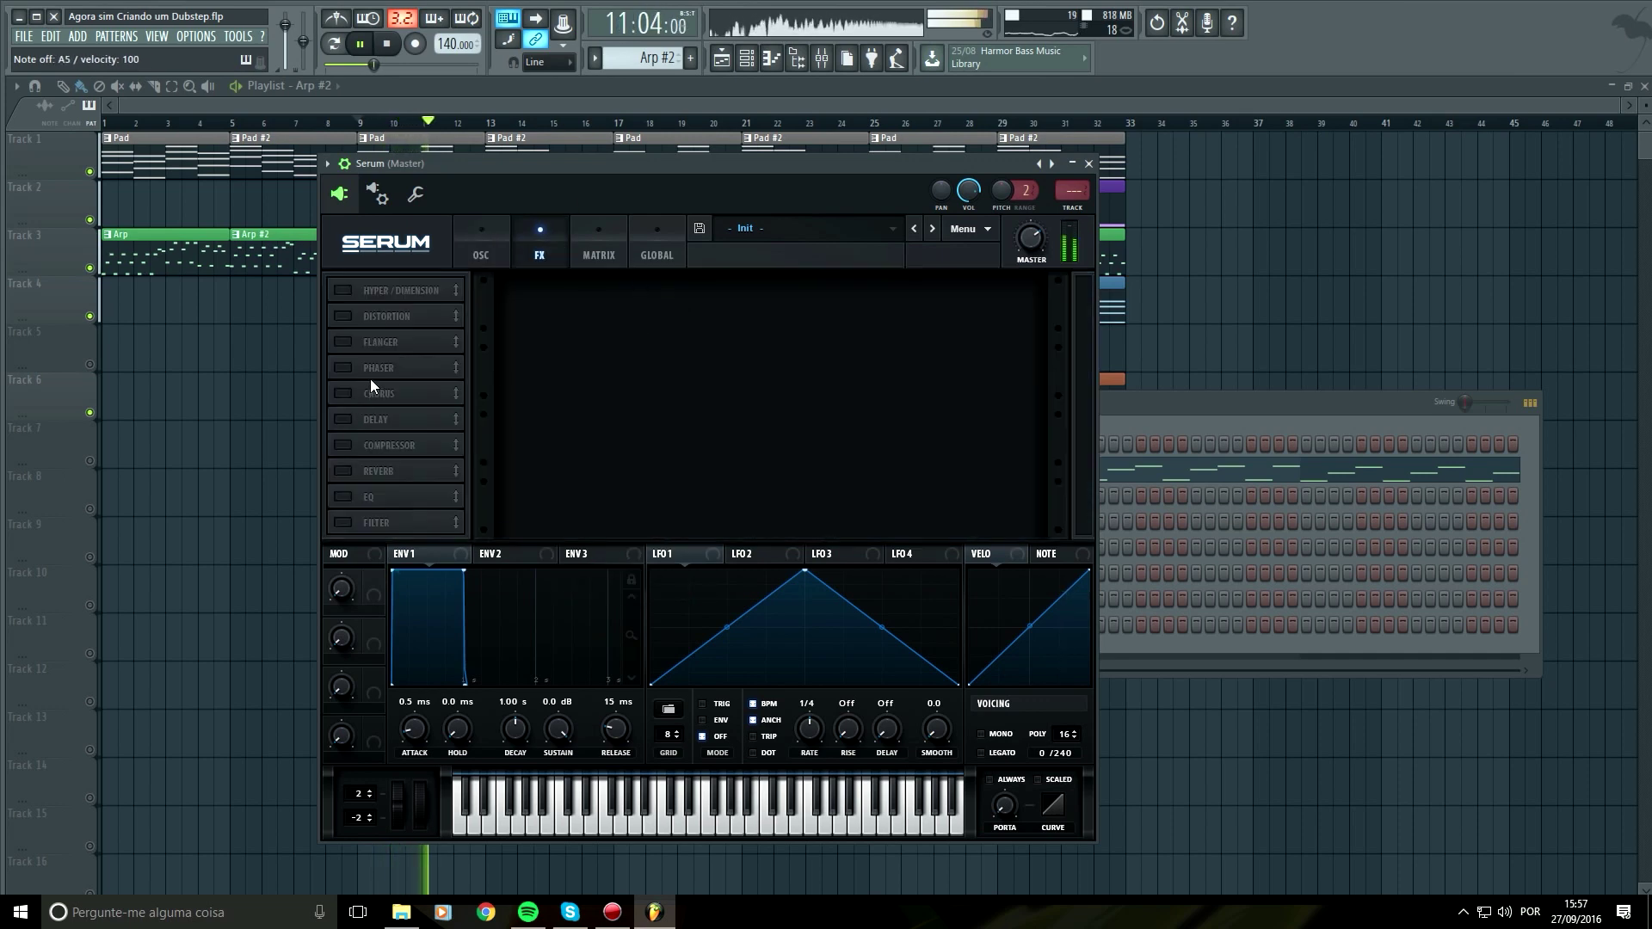
{"action": "left_click", "coordinate": [343, 290]}
{"action": "key", "text": "space"}
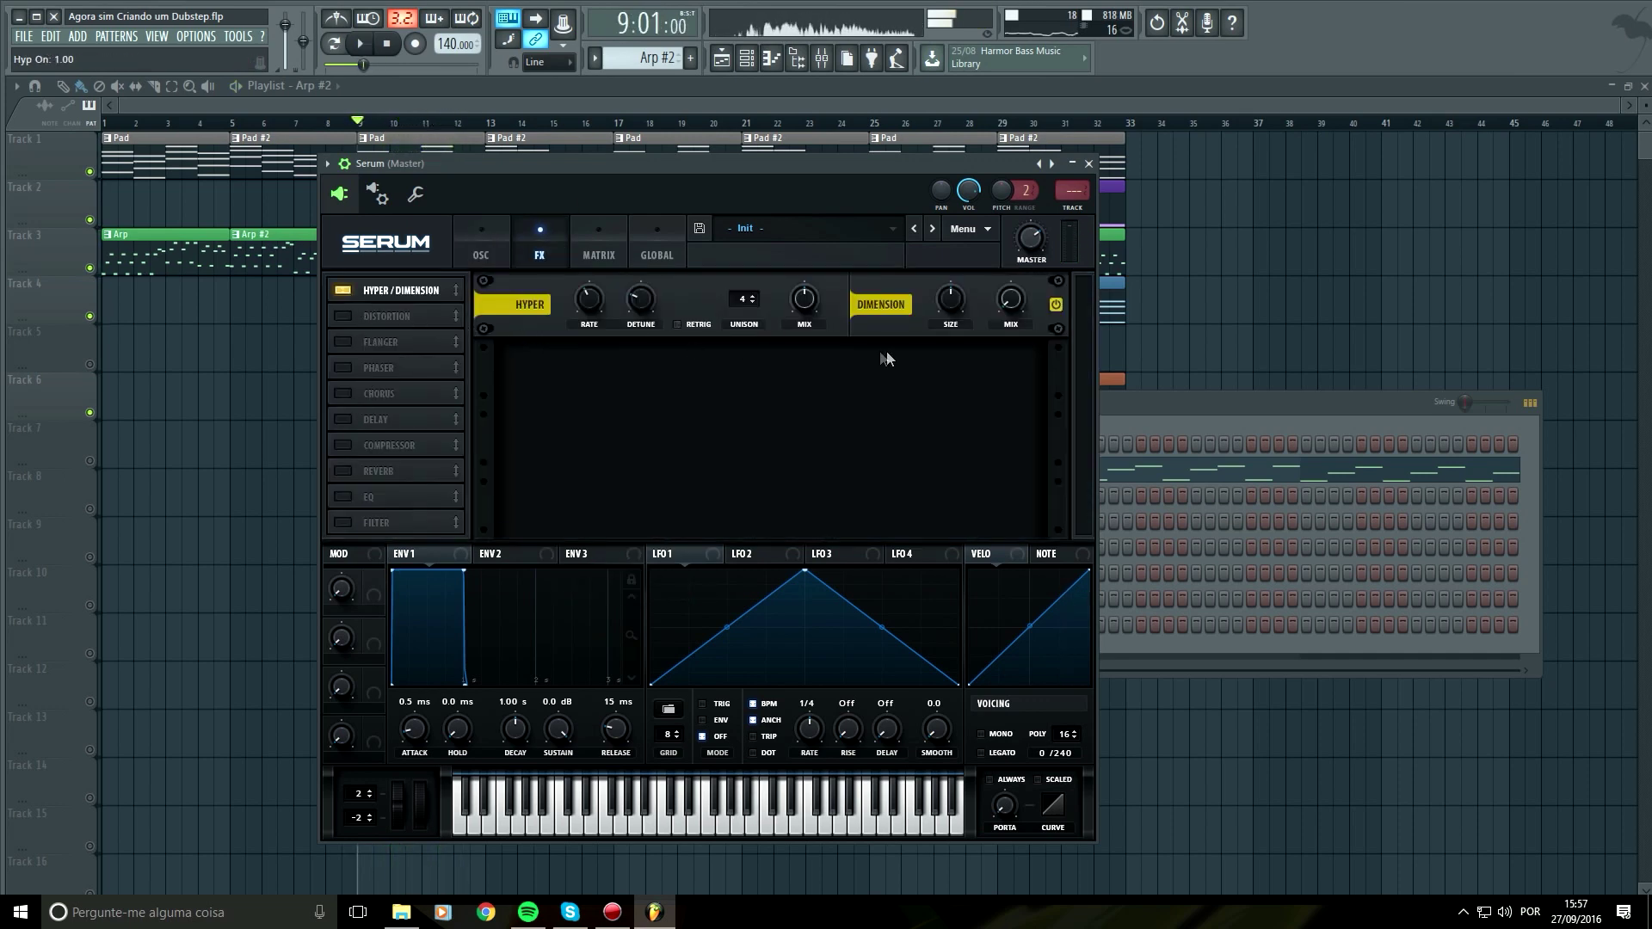
{"action": "left_click_drag", "start_coordinate": [951, 302], "coordinate": [1005, 284]}
{"action": "key", "text": "n"}
Enable Serum's Reverb effect and audition the sound over the playing arrangement
{"action": "left_click", "coordinate": [344, 470]}
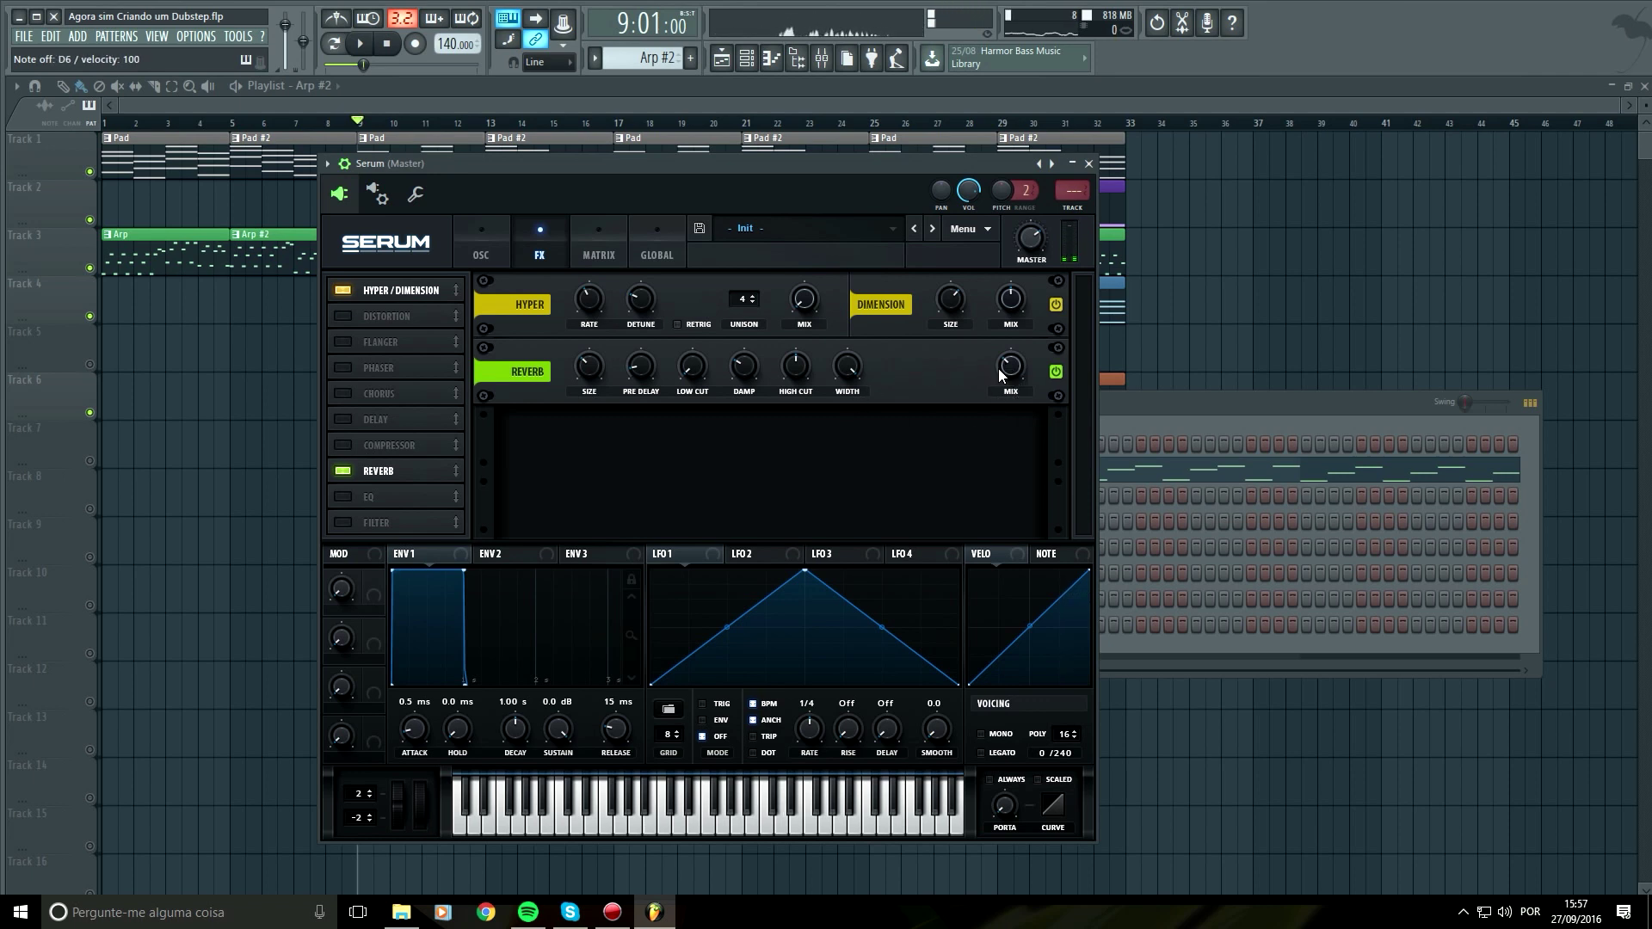
{"action": "key", "text": "space"}
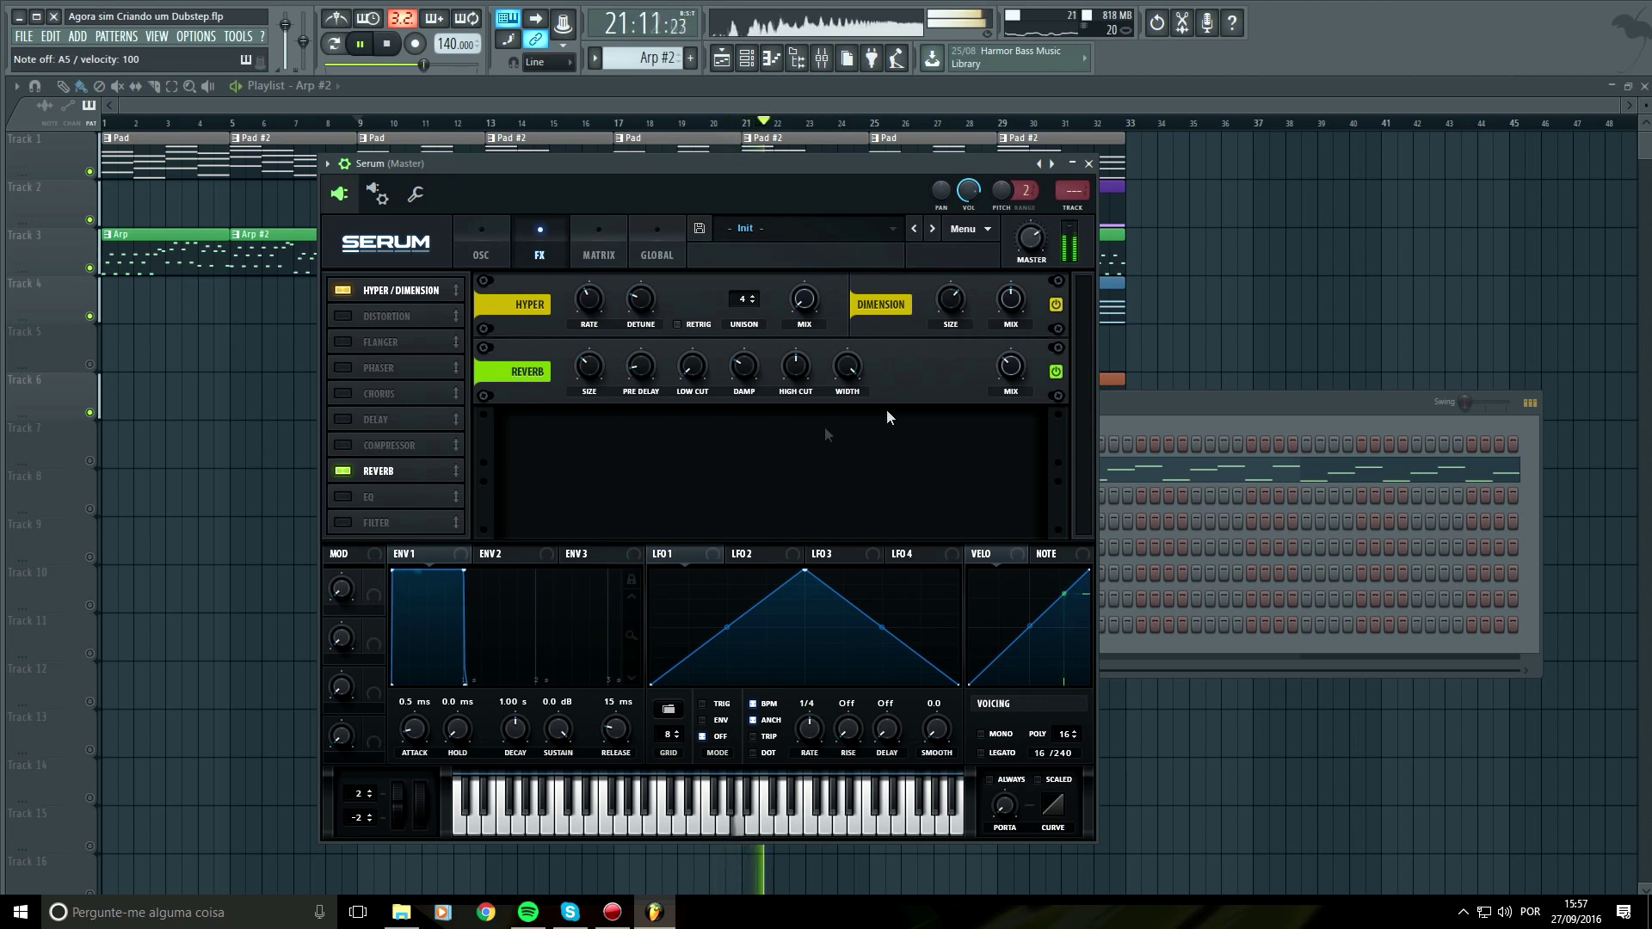
{"action": "key", "text": "space"}
{"action": "left_click", "coordinate": [341, 498]}
{"action": "left_click", "coordinate": [342, 498]}
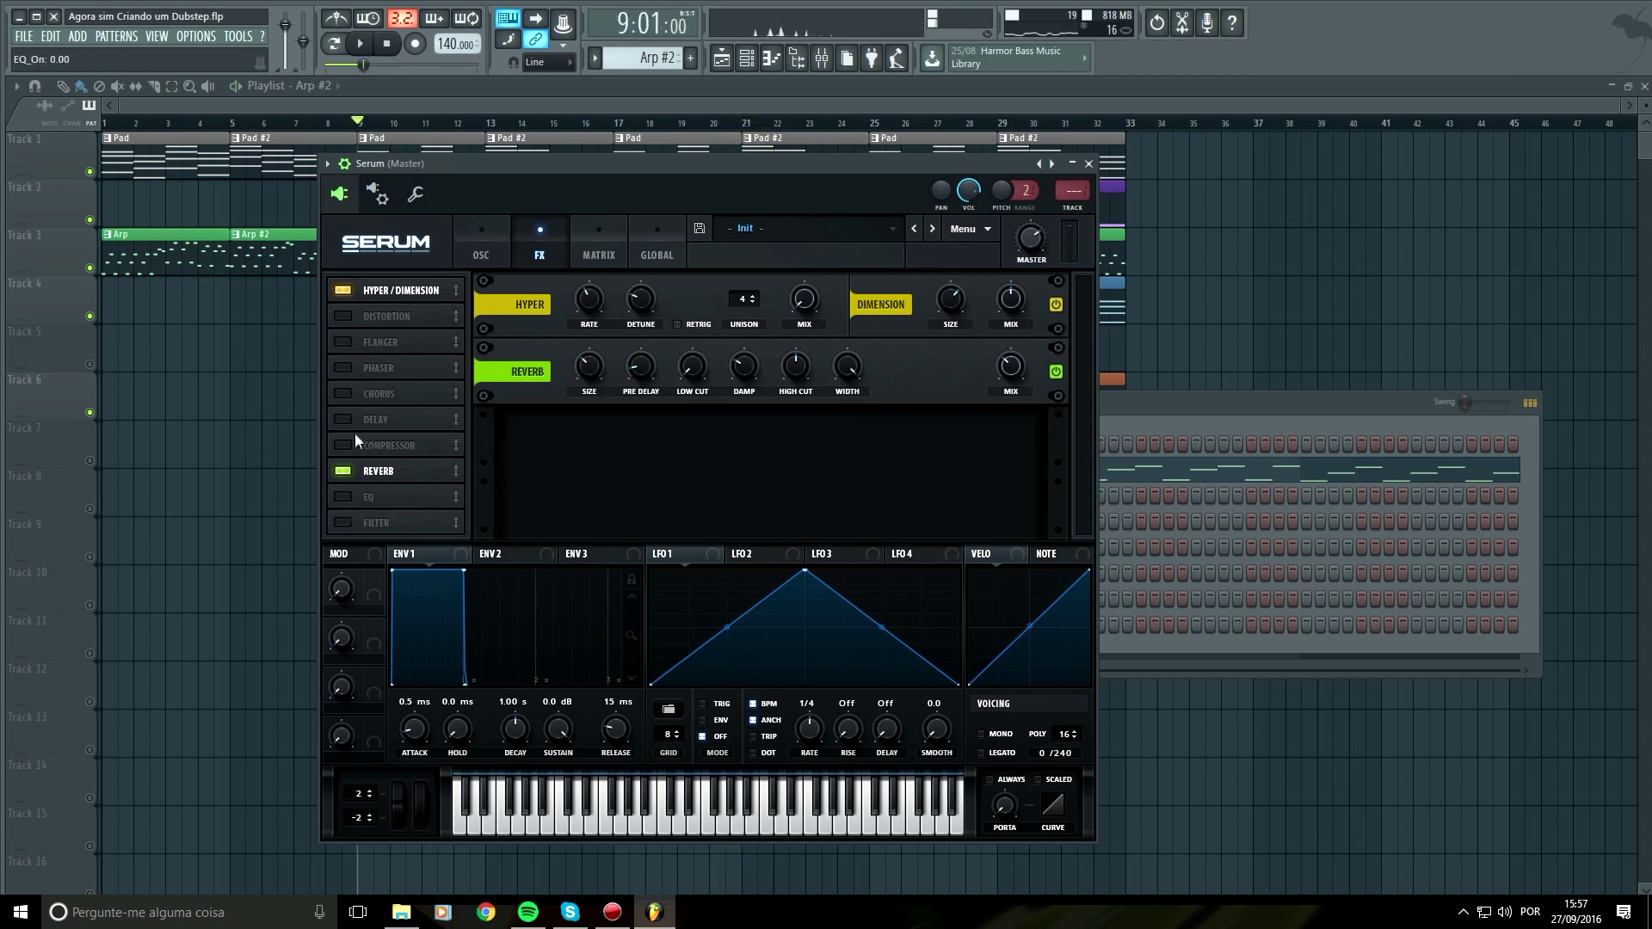
Move Reverb up to follow Hyper/Dimension in the effects chain and insert the Distortion effect between them
{"action": "left_click_drag", "start_coordinate": [377, 474], "coordinate": [403, 319]}
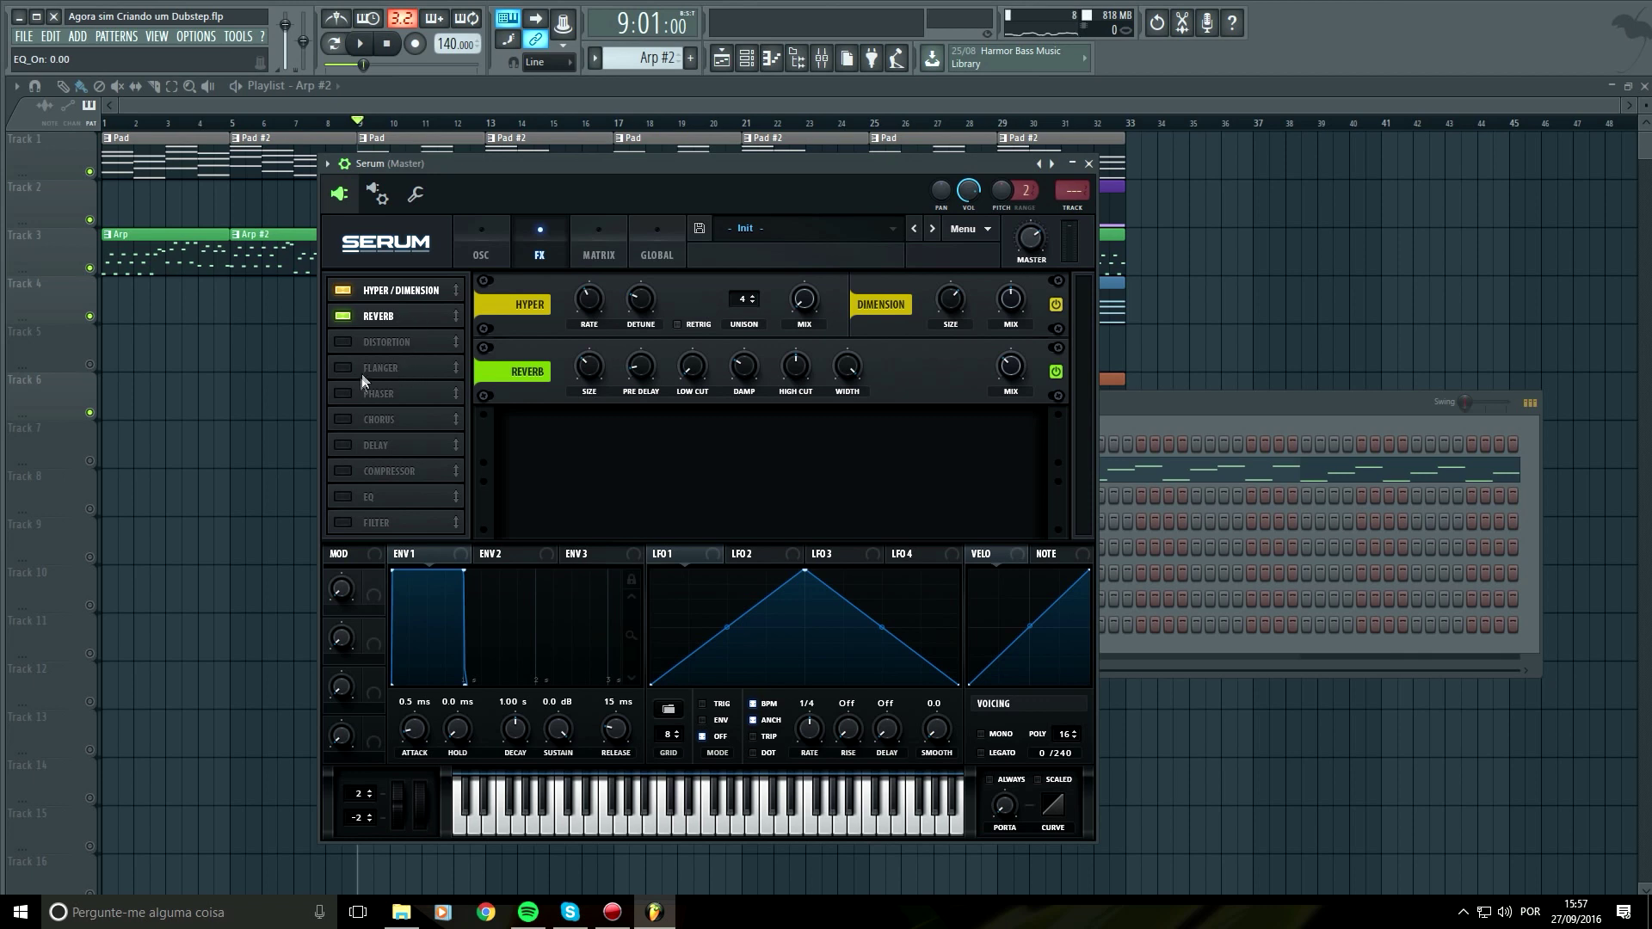
{"action": "left_click", "coordinate": [343, 348]}
{"action": "left_click_drag", "start_coordinate": [361, 348], "coordinate": [389, 325]}
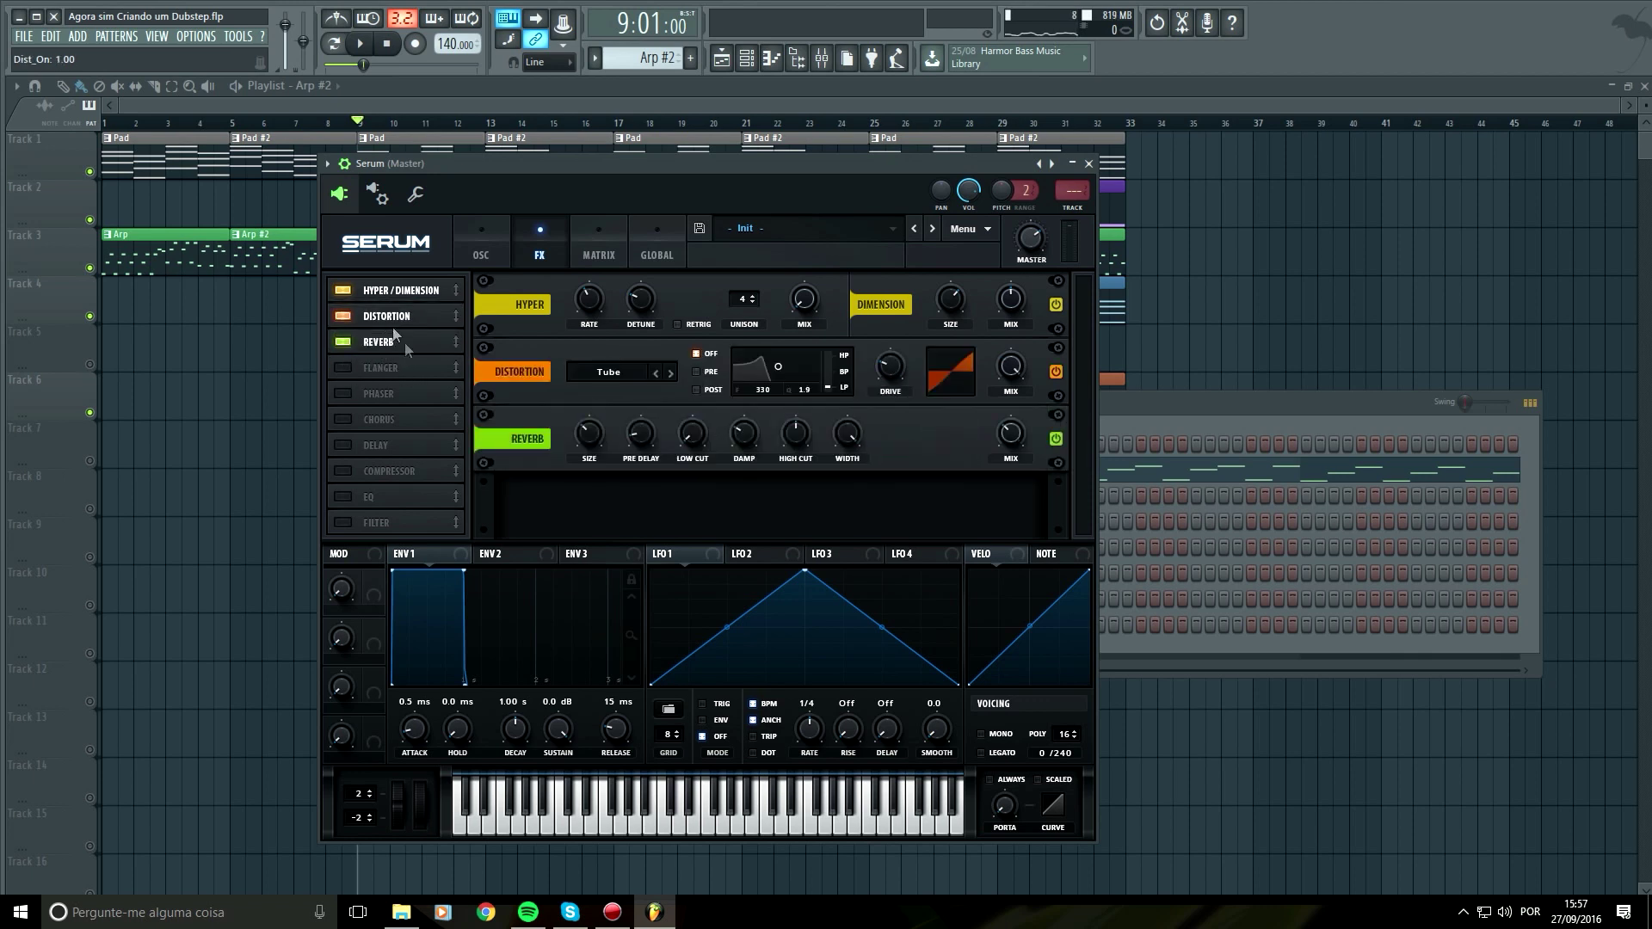
Try a different Tube distortion drive during playback and switch the Distortion effect back off
{"action": "key", "text": "space"}
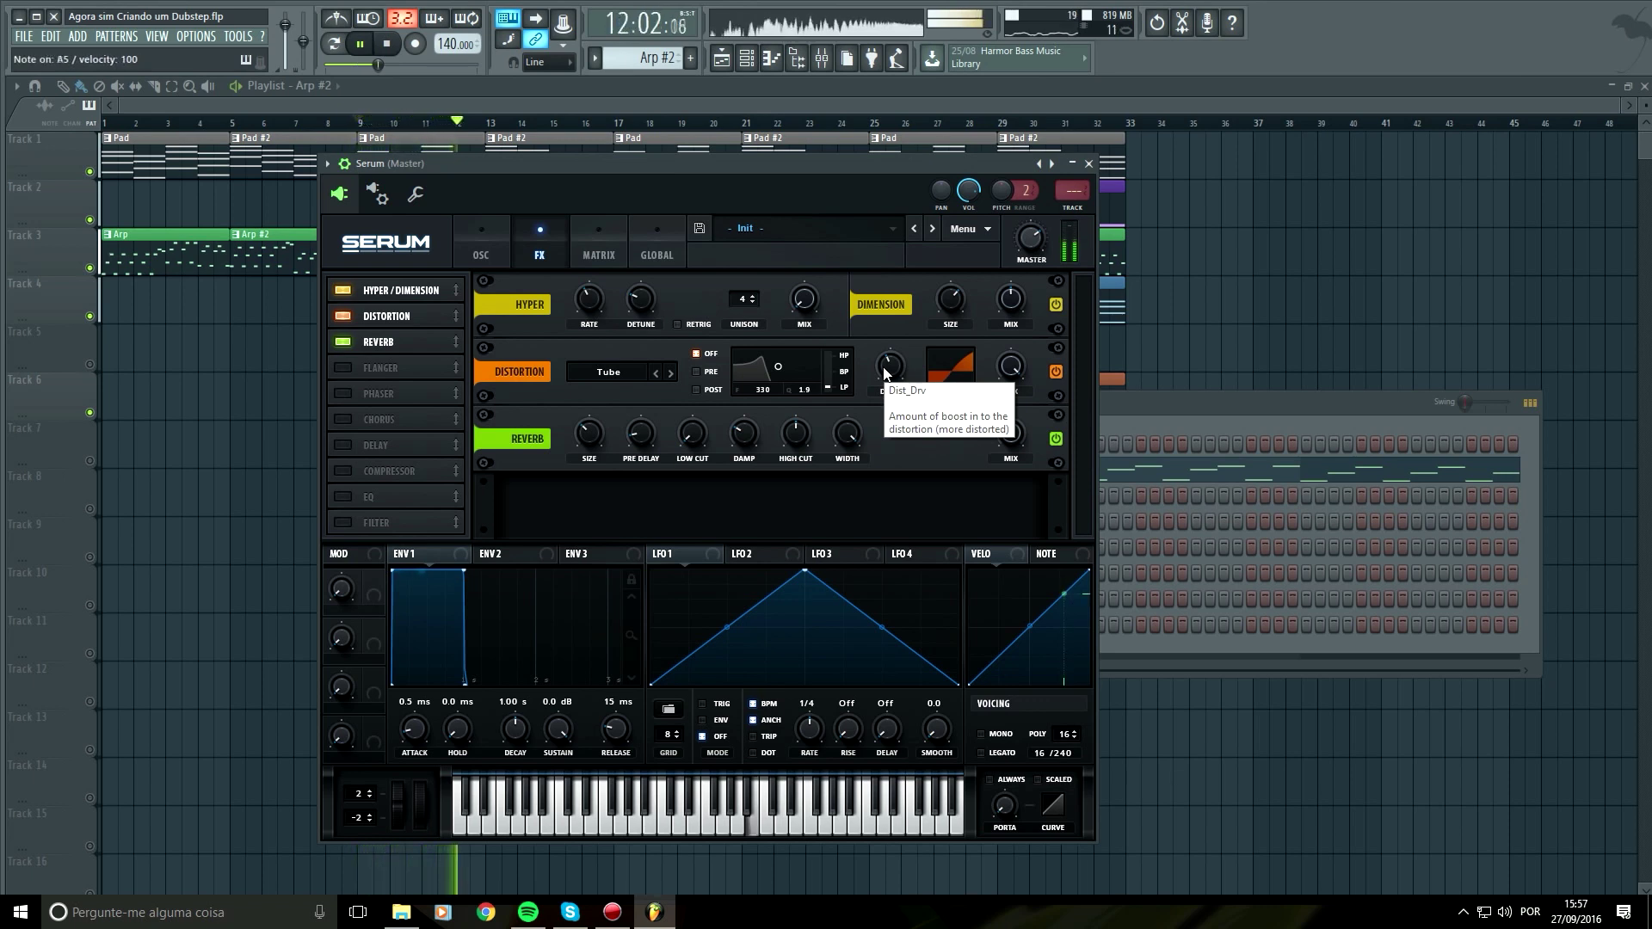
{"action": "left_click_drag", "start_coordinate": [883, 373], "coordinate": [886, 394]}
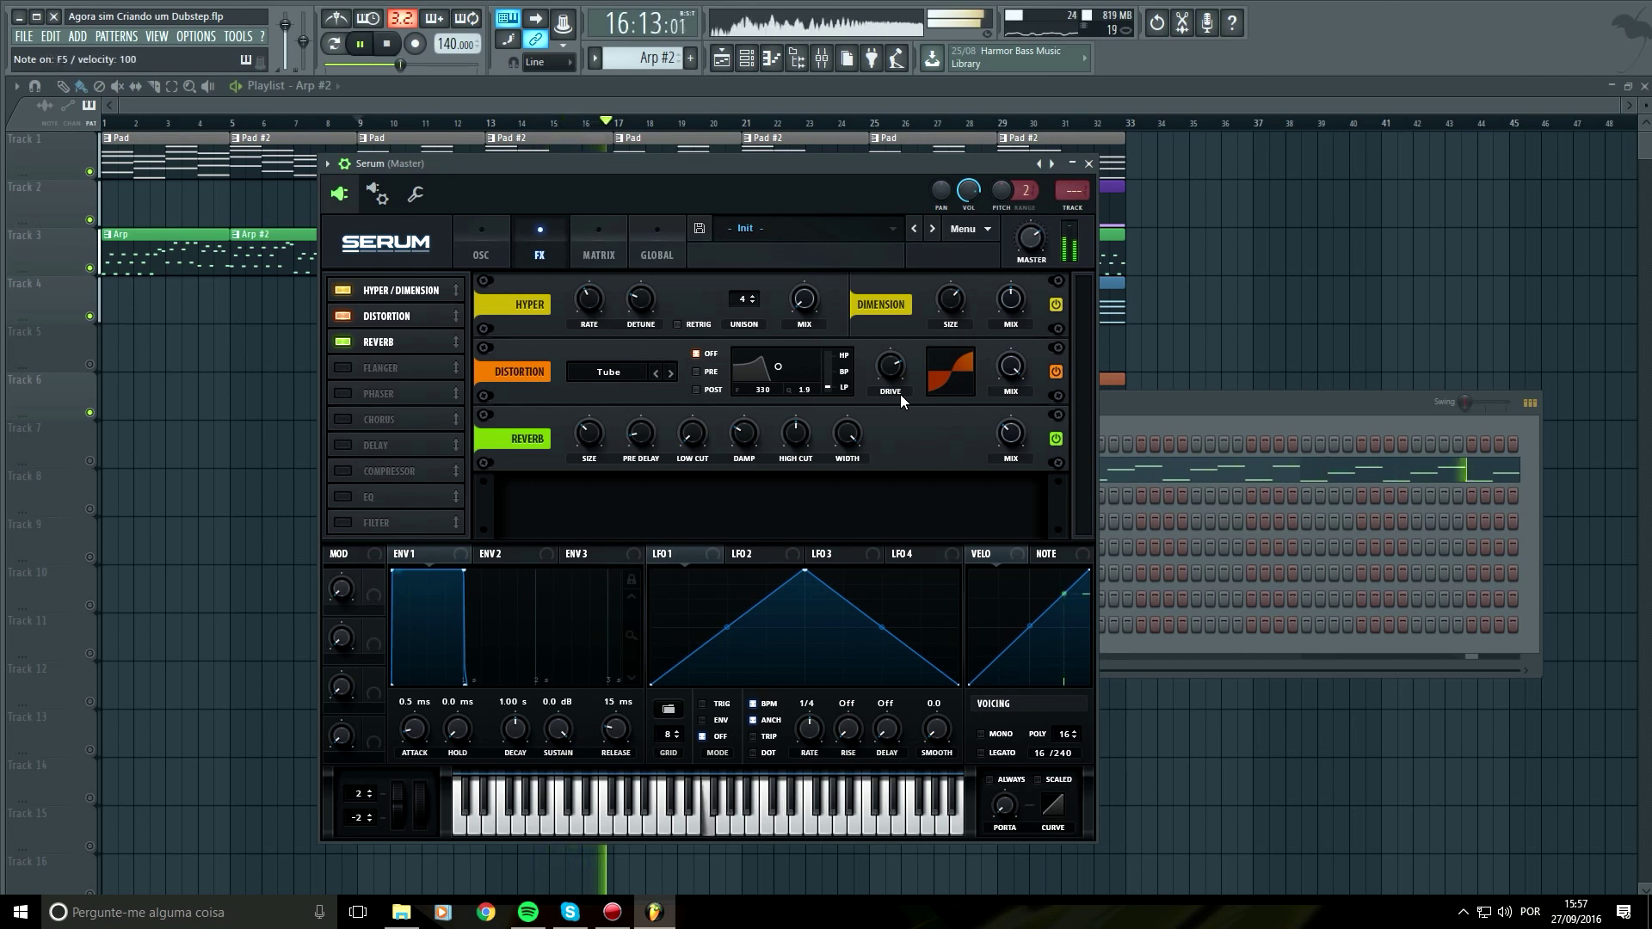
{"action": "left_click", "coordinate": [592, 256]}
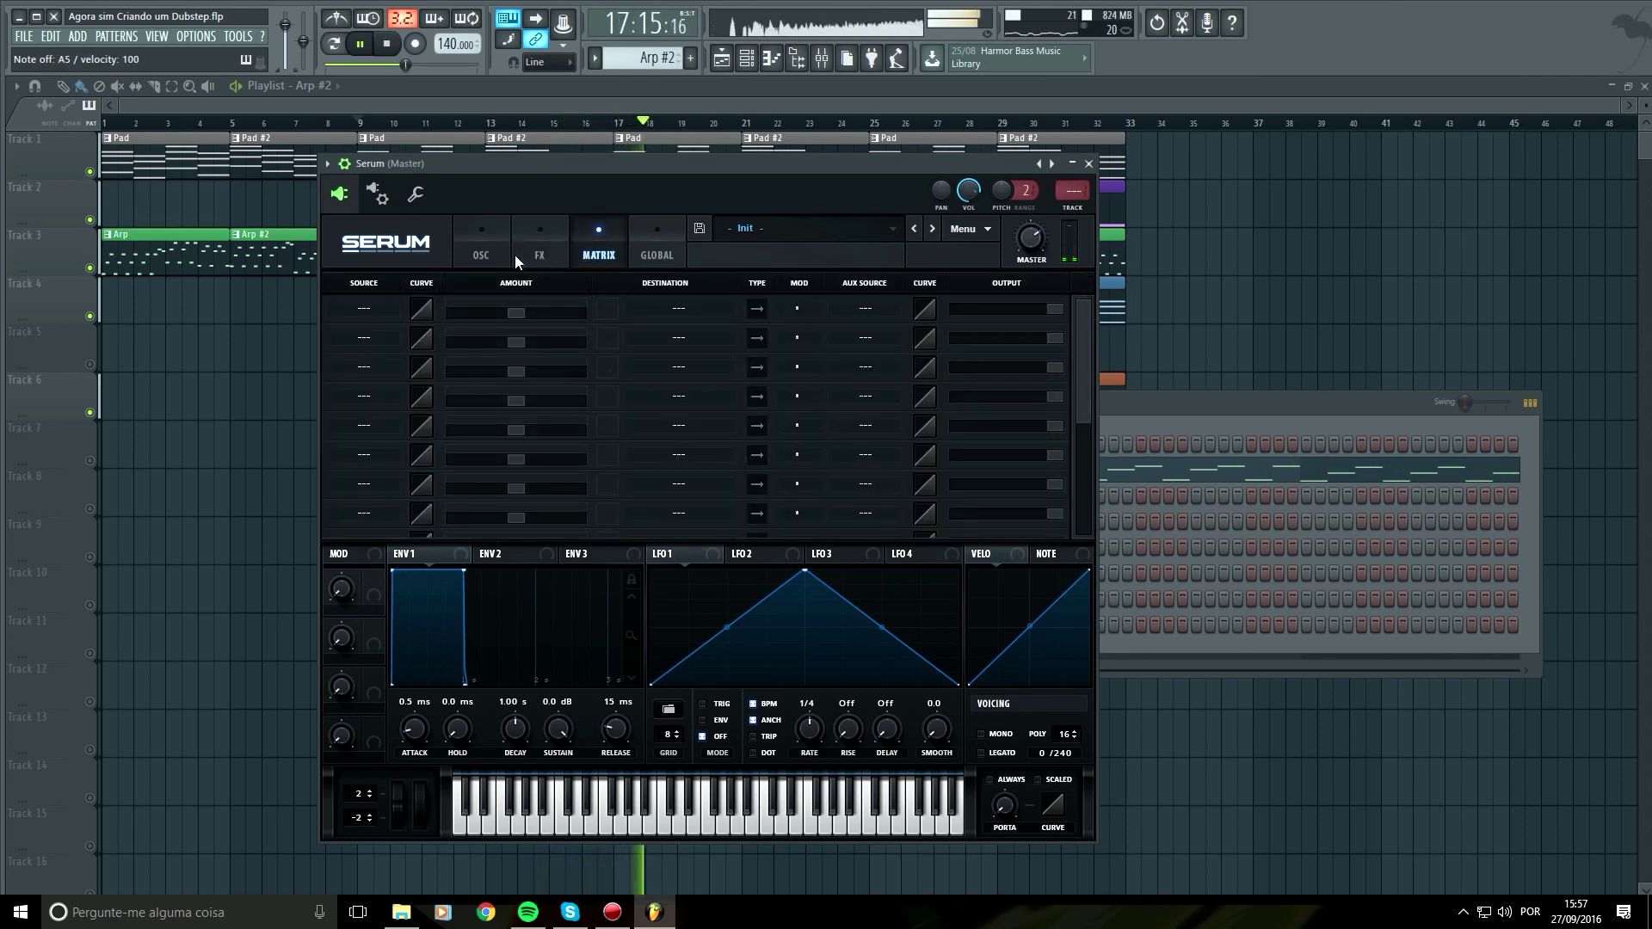
{"action": "left_click", "coordinate": [493, 244]}
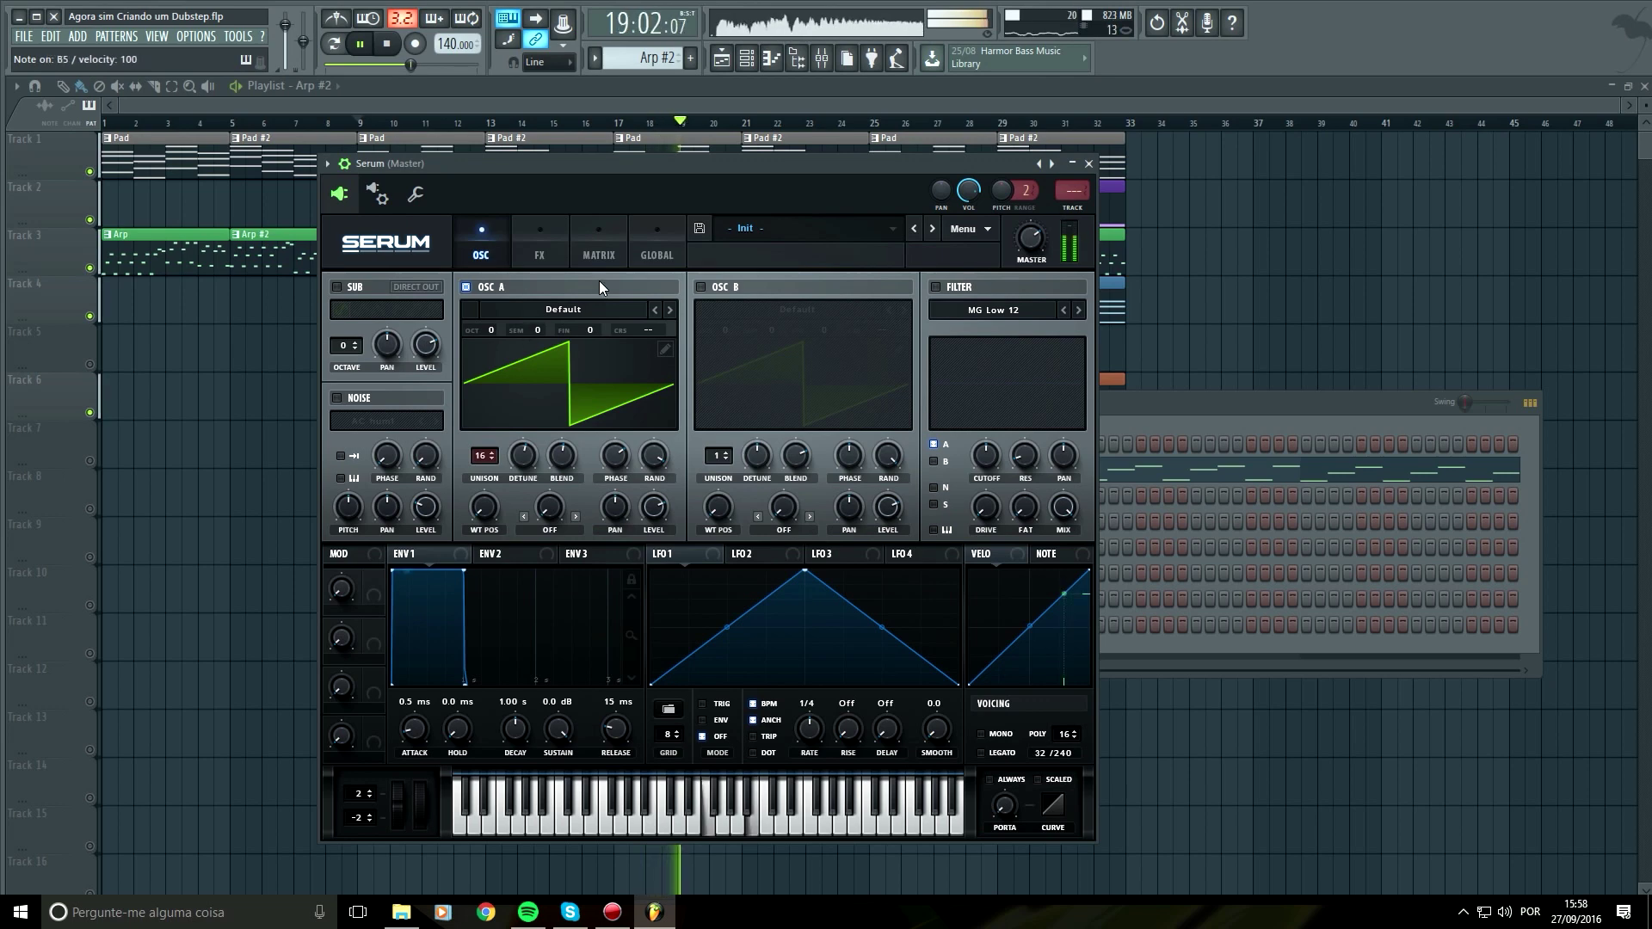
{"action": "left_click", "coordinate": [550, 254]}
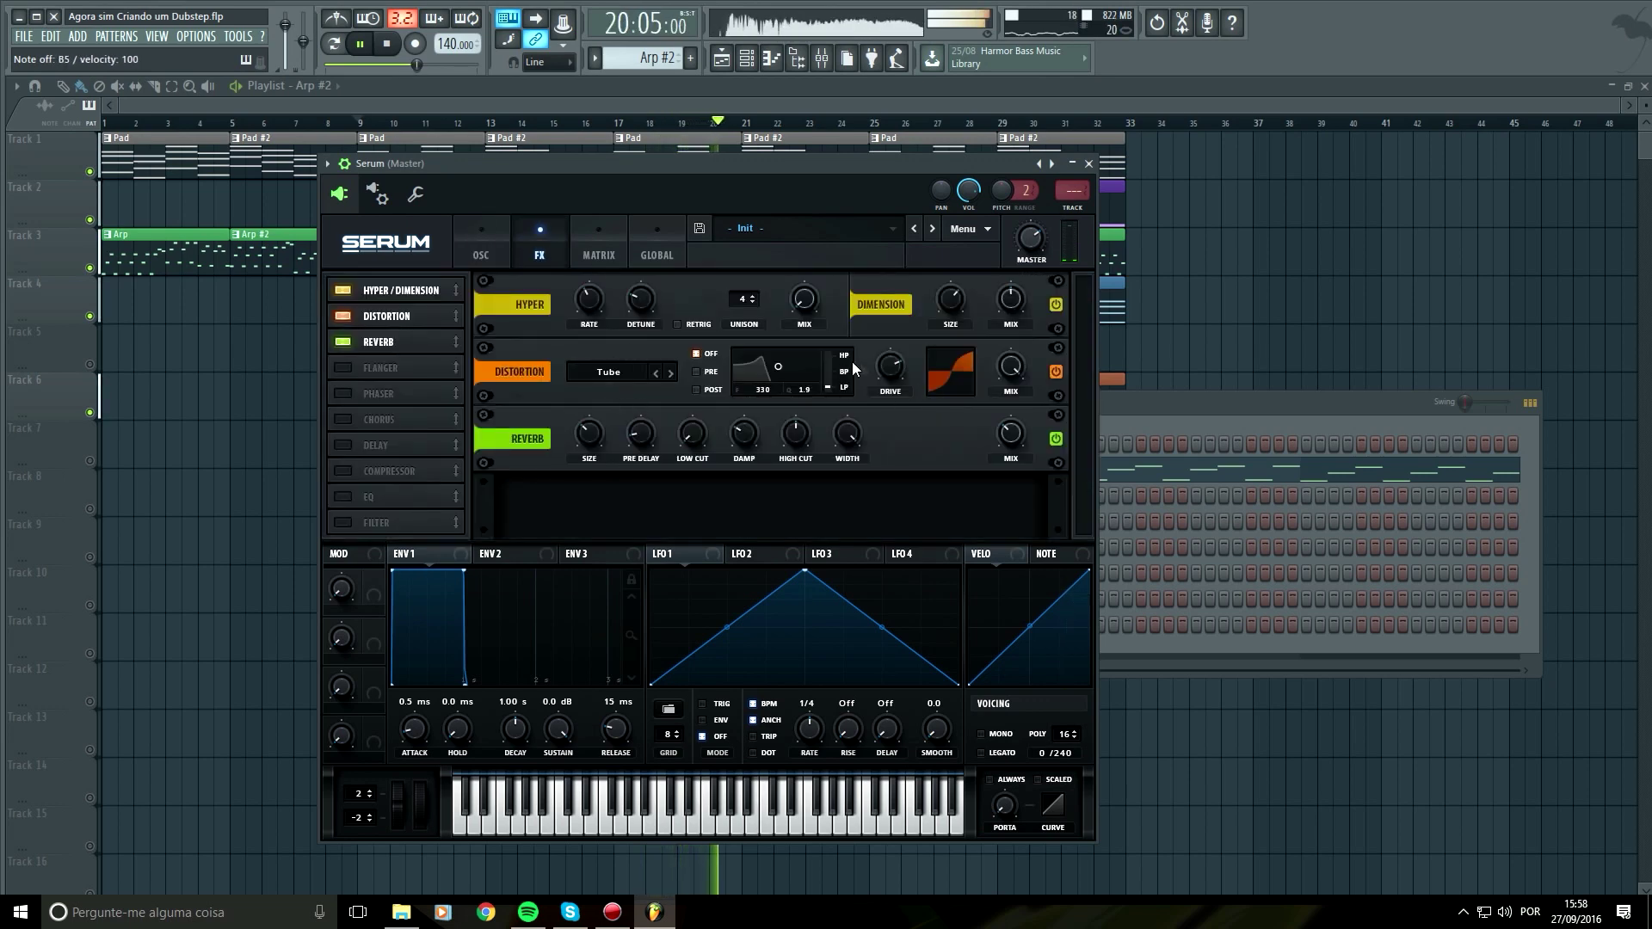
{"action": "left_click", "coordinate": [342, 315]}
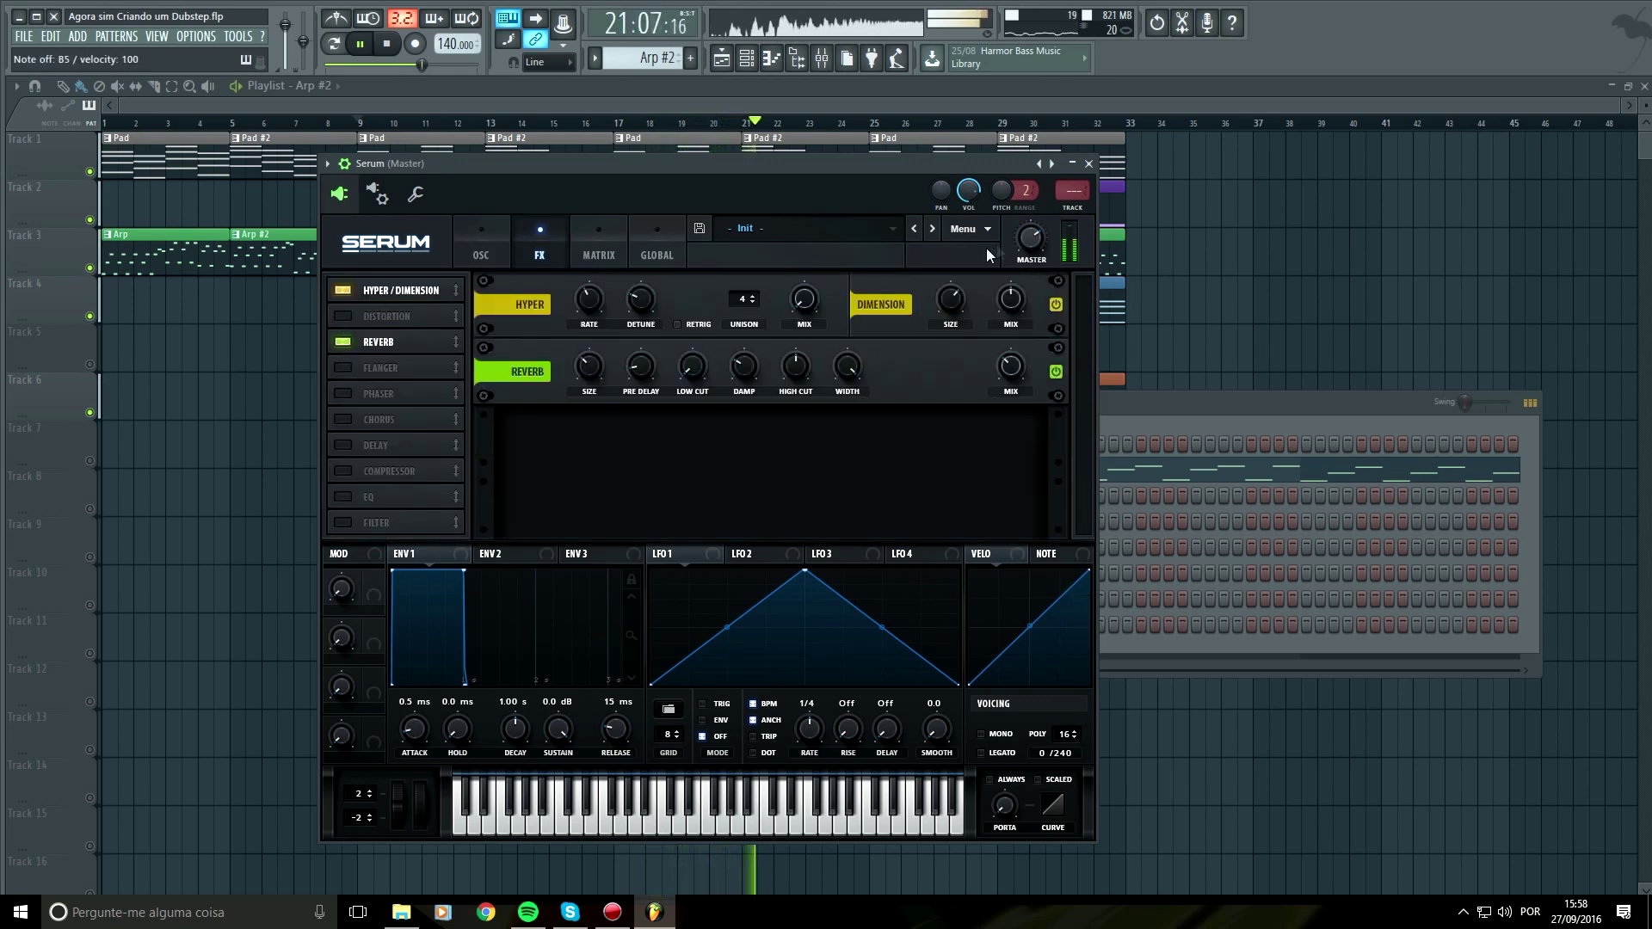
Enable Serum's noise oscillator and choose the J106 sample from the Analog category
{"action": "left_click", "coordinate": [496, 239]}
{"action": "left_click", "coordinate": [361, 399]}
{"action": "left_click", "coordinate": [394, 420]}
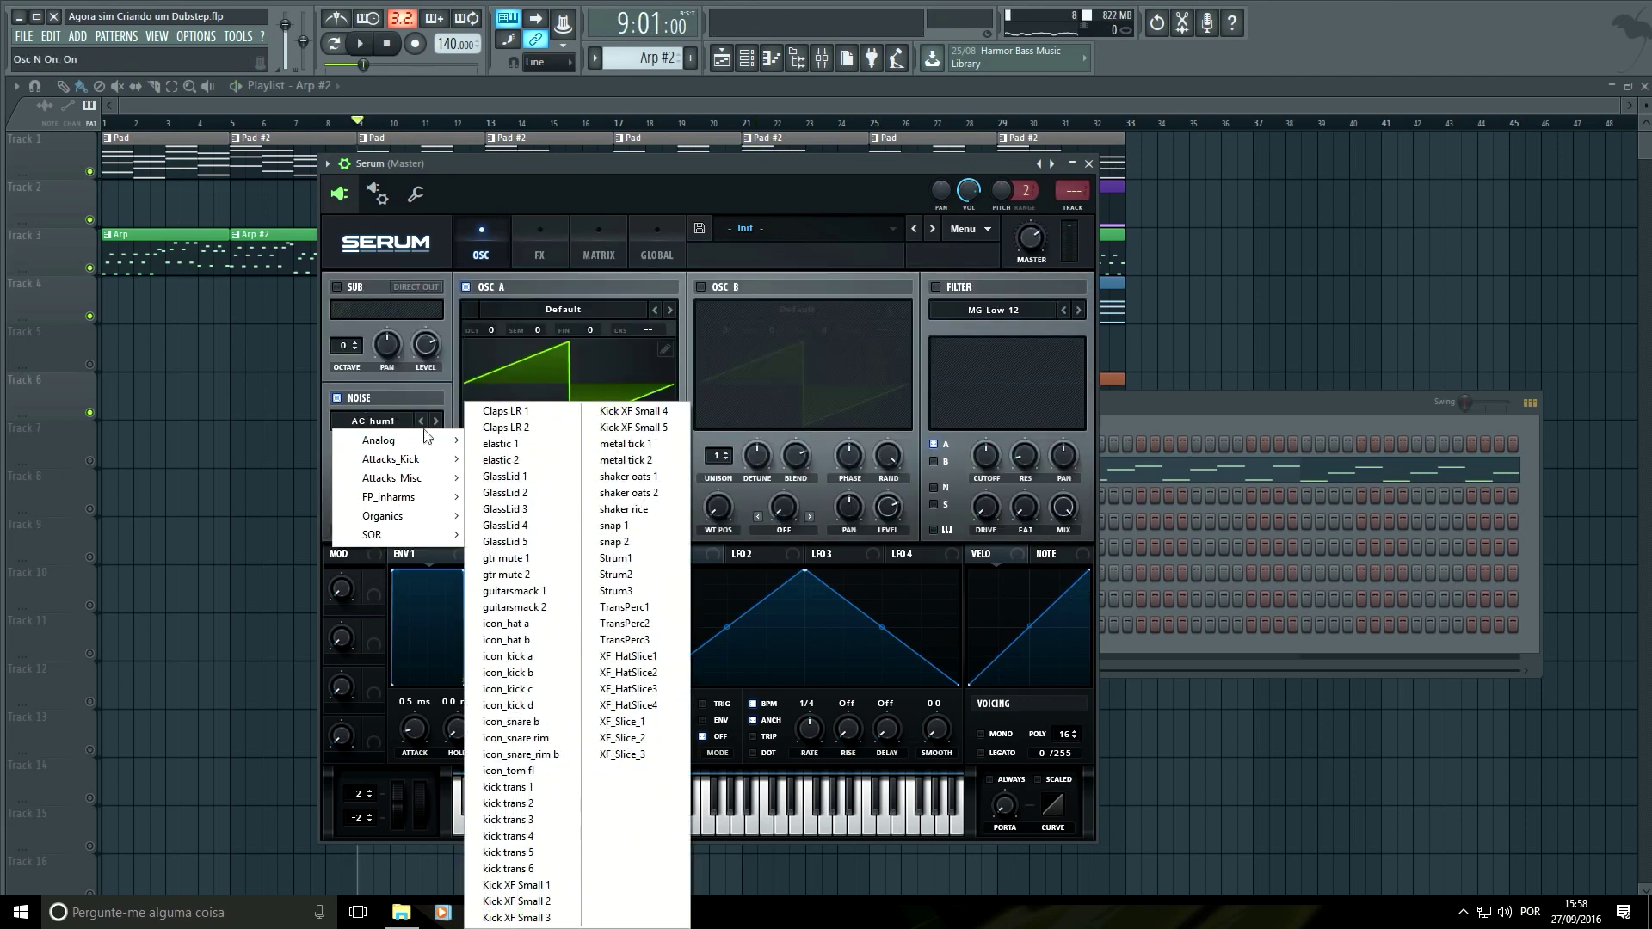
{"action": "mouse_move", "coordinate": [424, 437]}
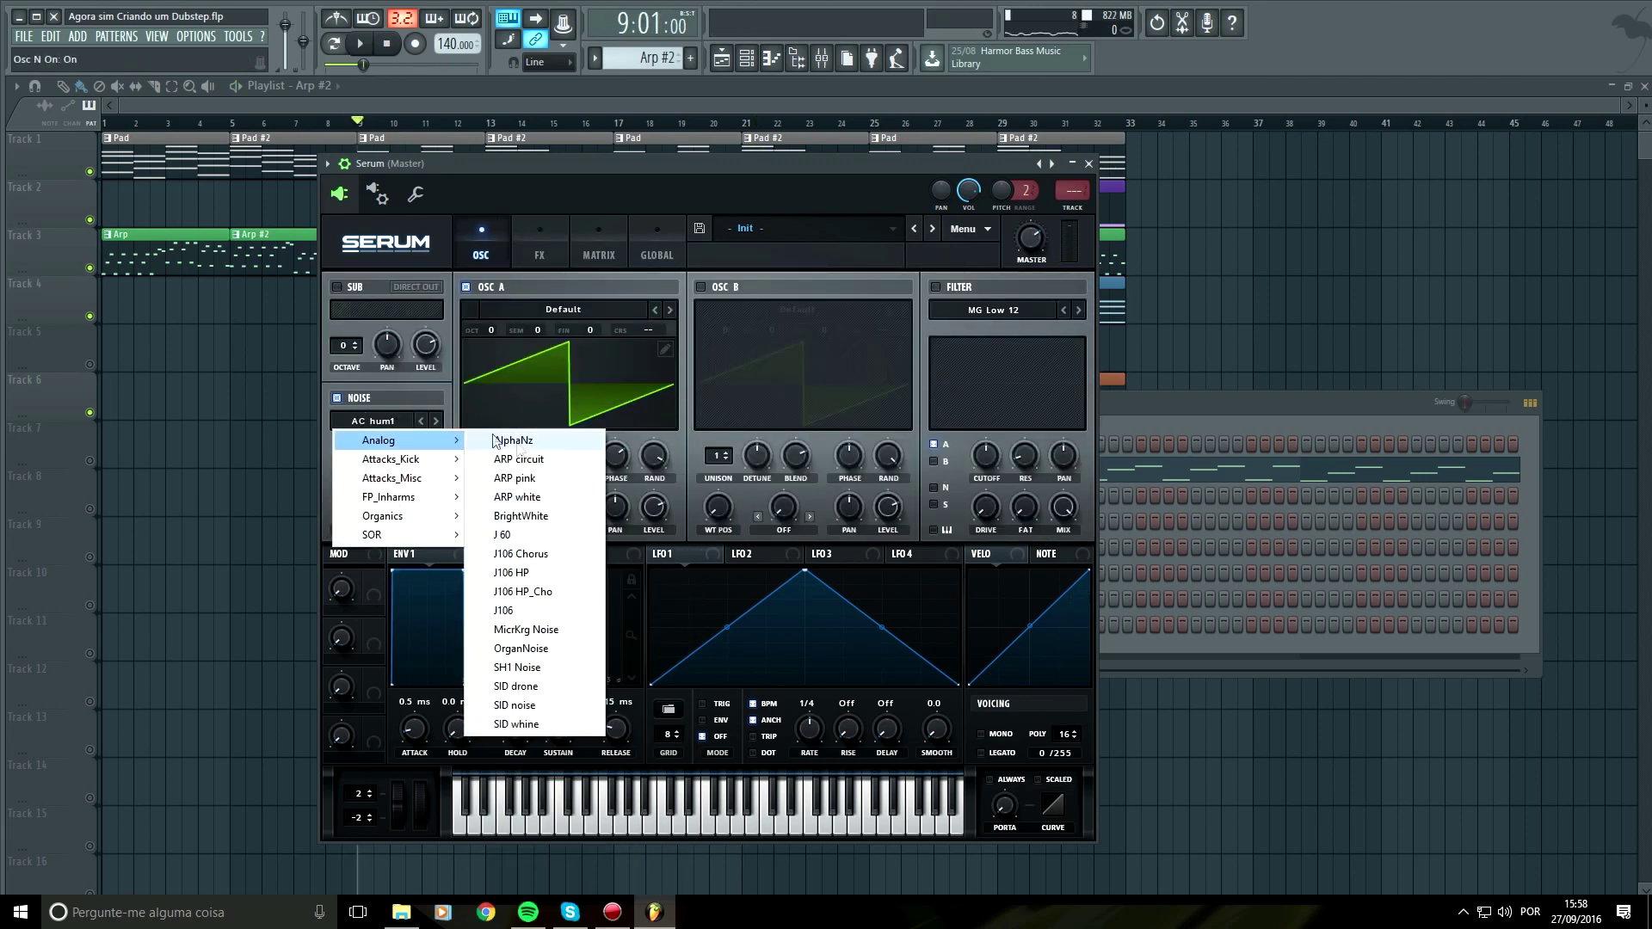
{"action": "left_click", "coordinate": [551, 611]}
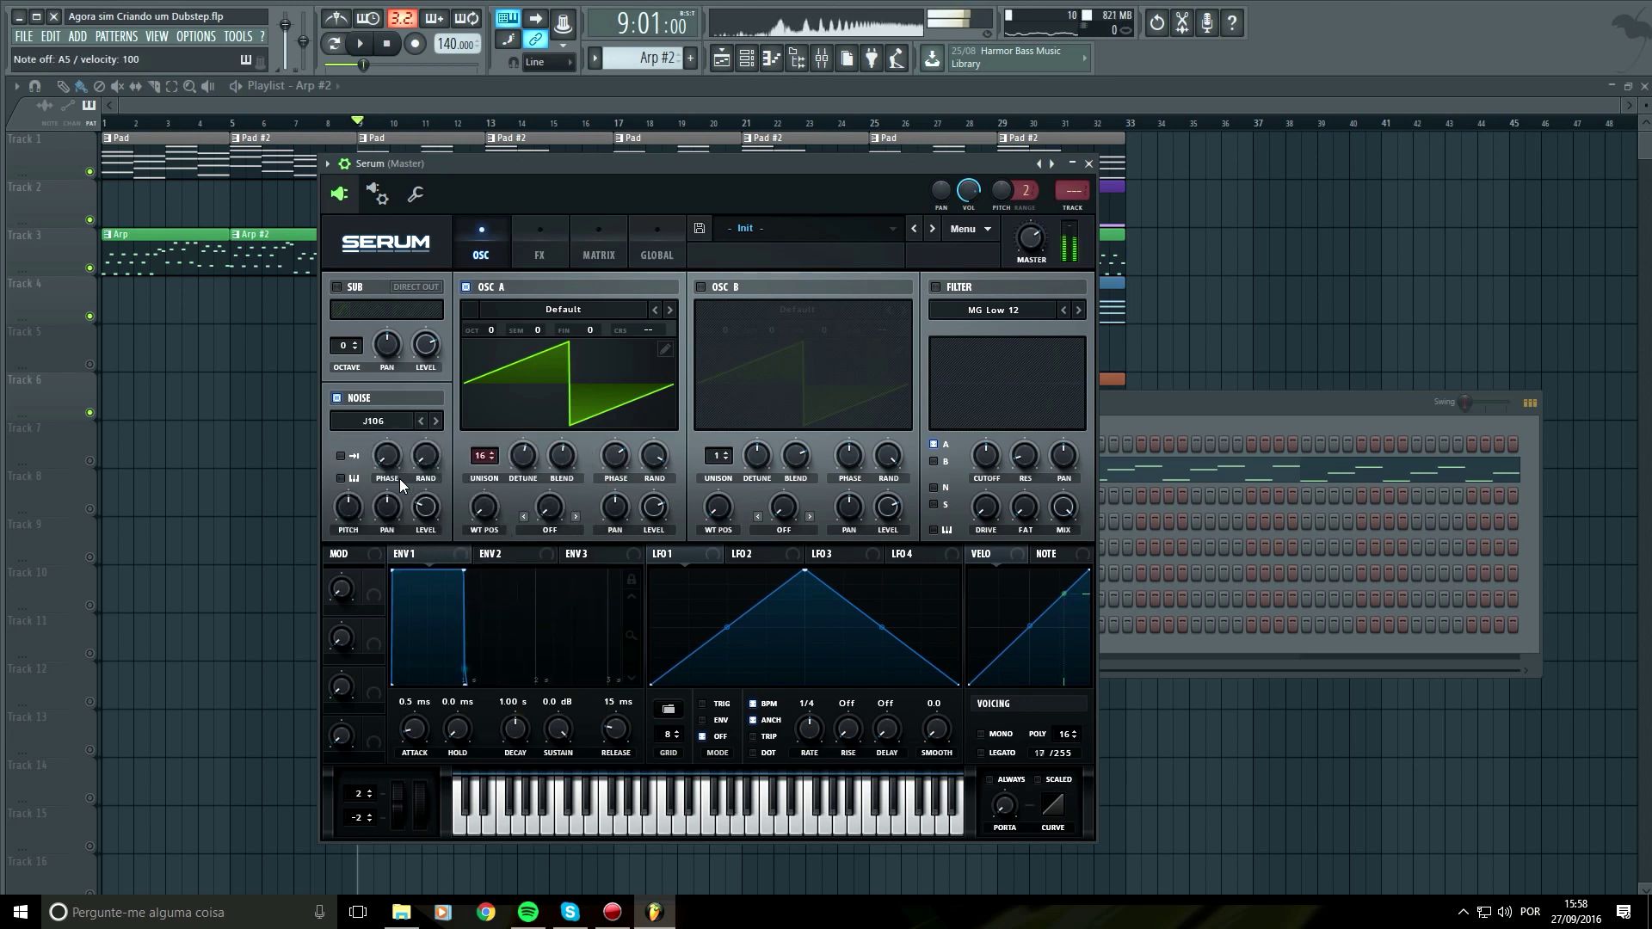
Adjust the noise oscillator's level while auditioning the sound with test notes
{"action": "left_click_drag", "start_coordinate": [422, 499], "coordinate": [354, 443]}
{"action": "key", "text": "n"}
{"action": "key", "text": "n"}
{"action": "key", "text": "n"}
{"action": "key", "text": "comma"}
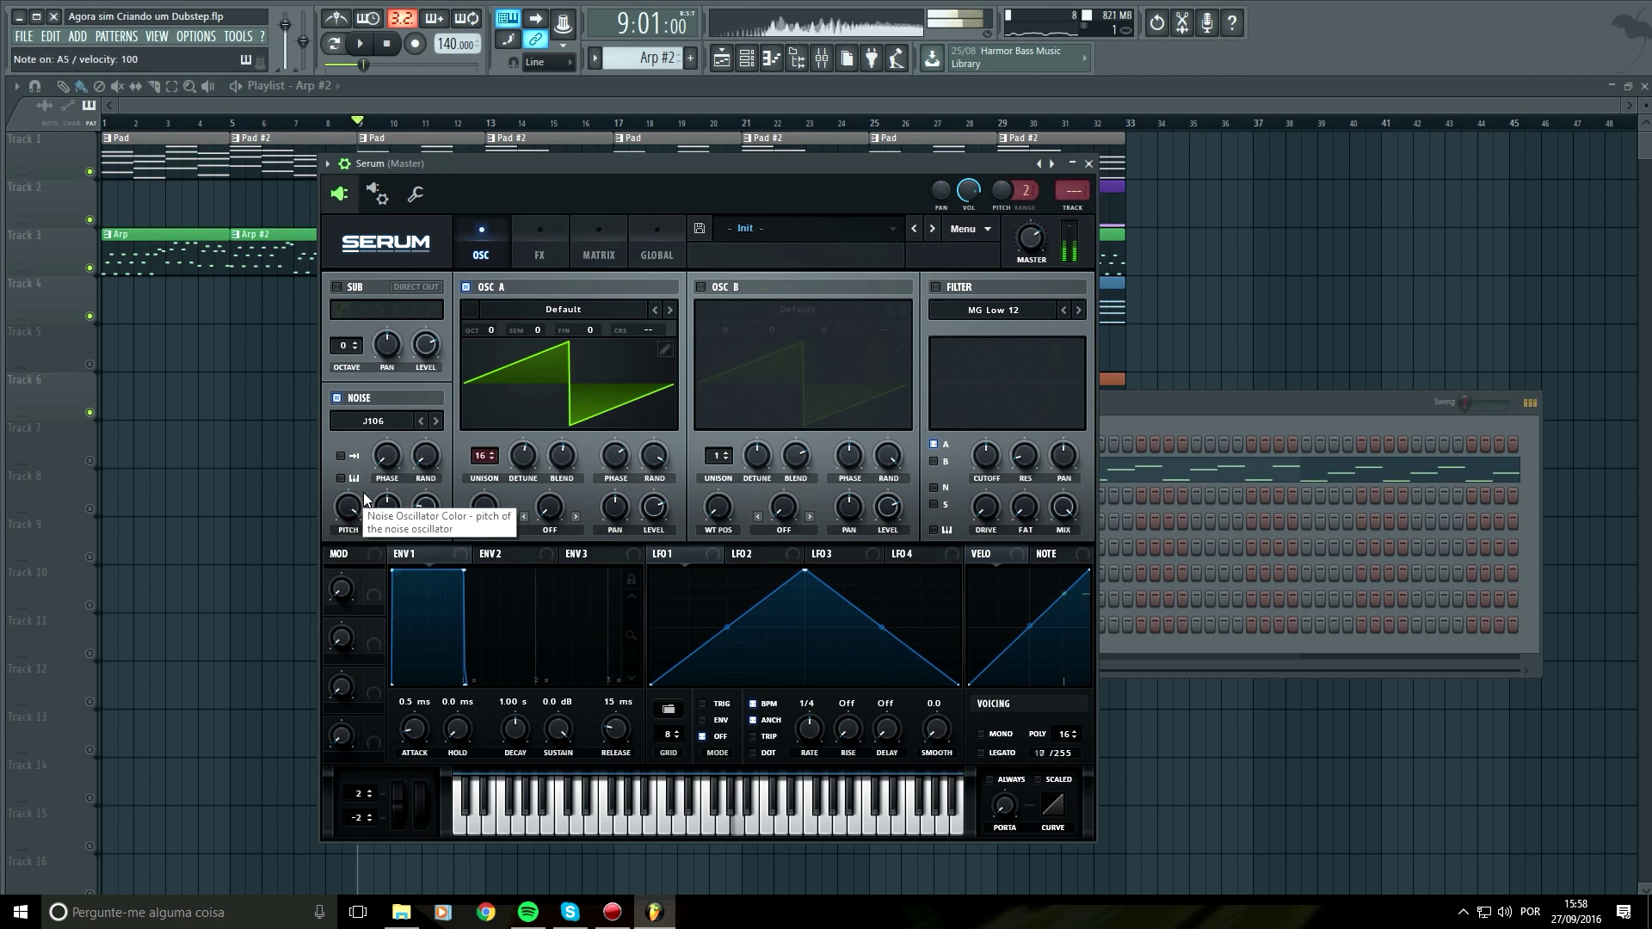
{"action": "key", "text": "r"}
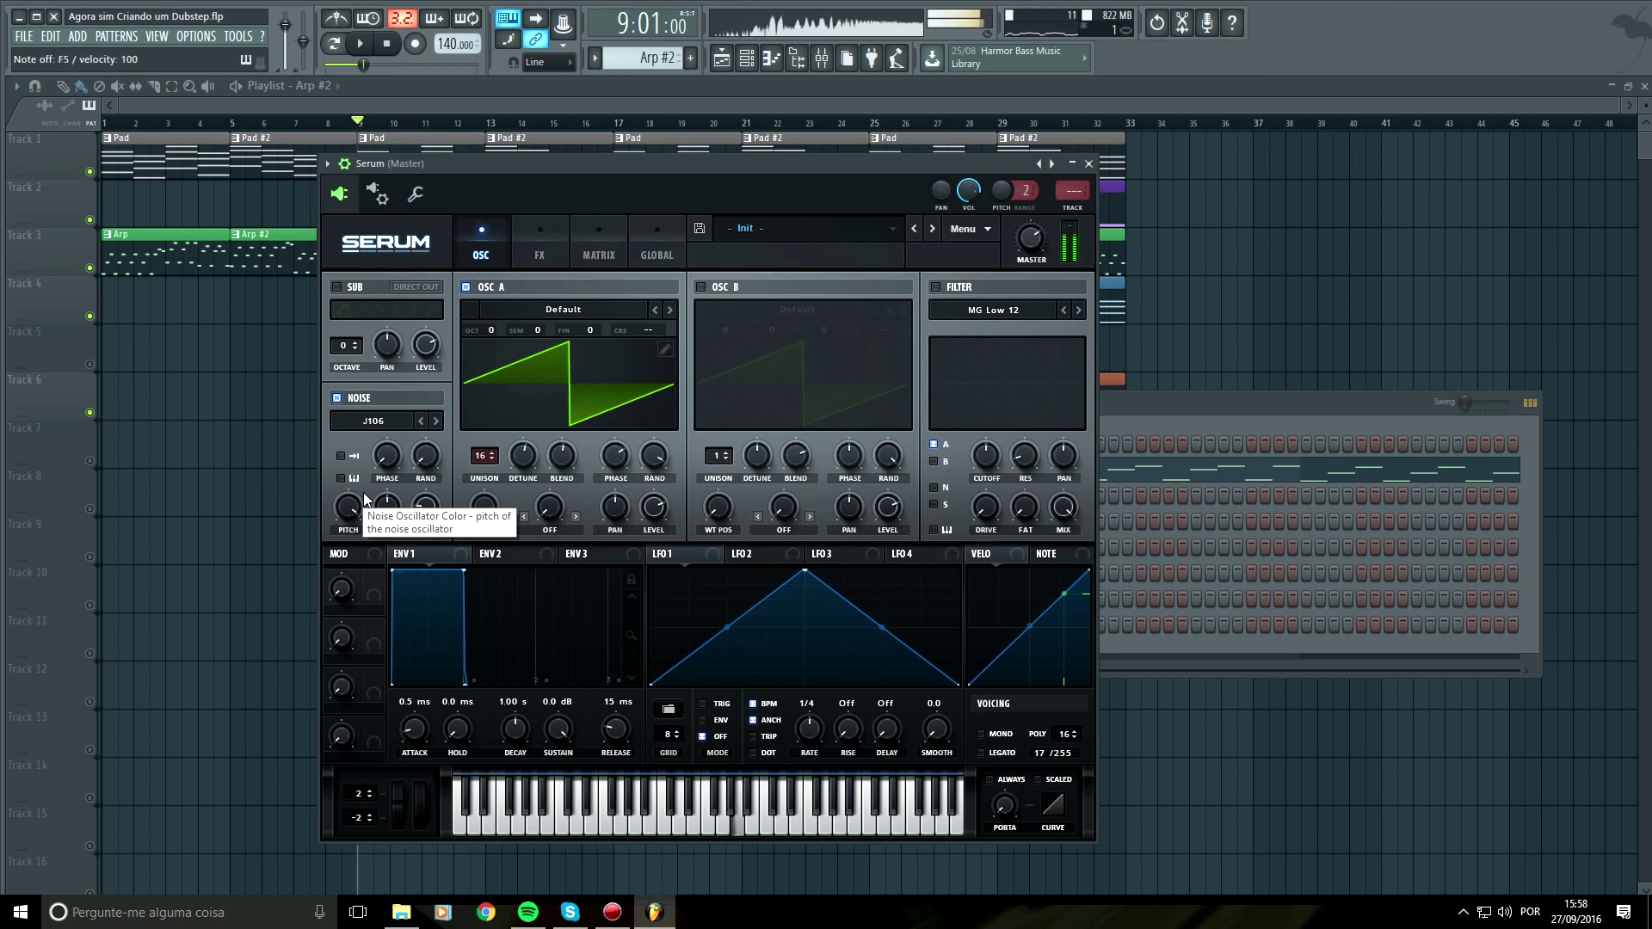
{"action": "key", "text": "m"}
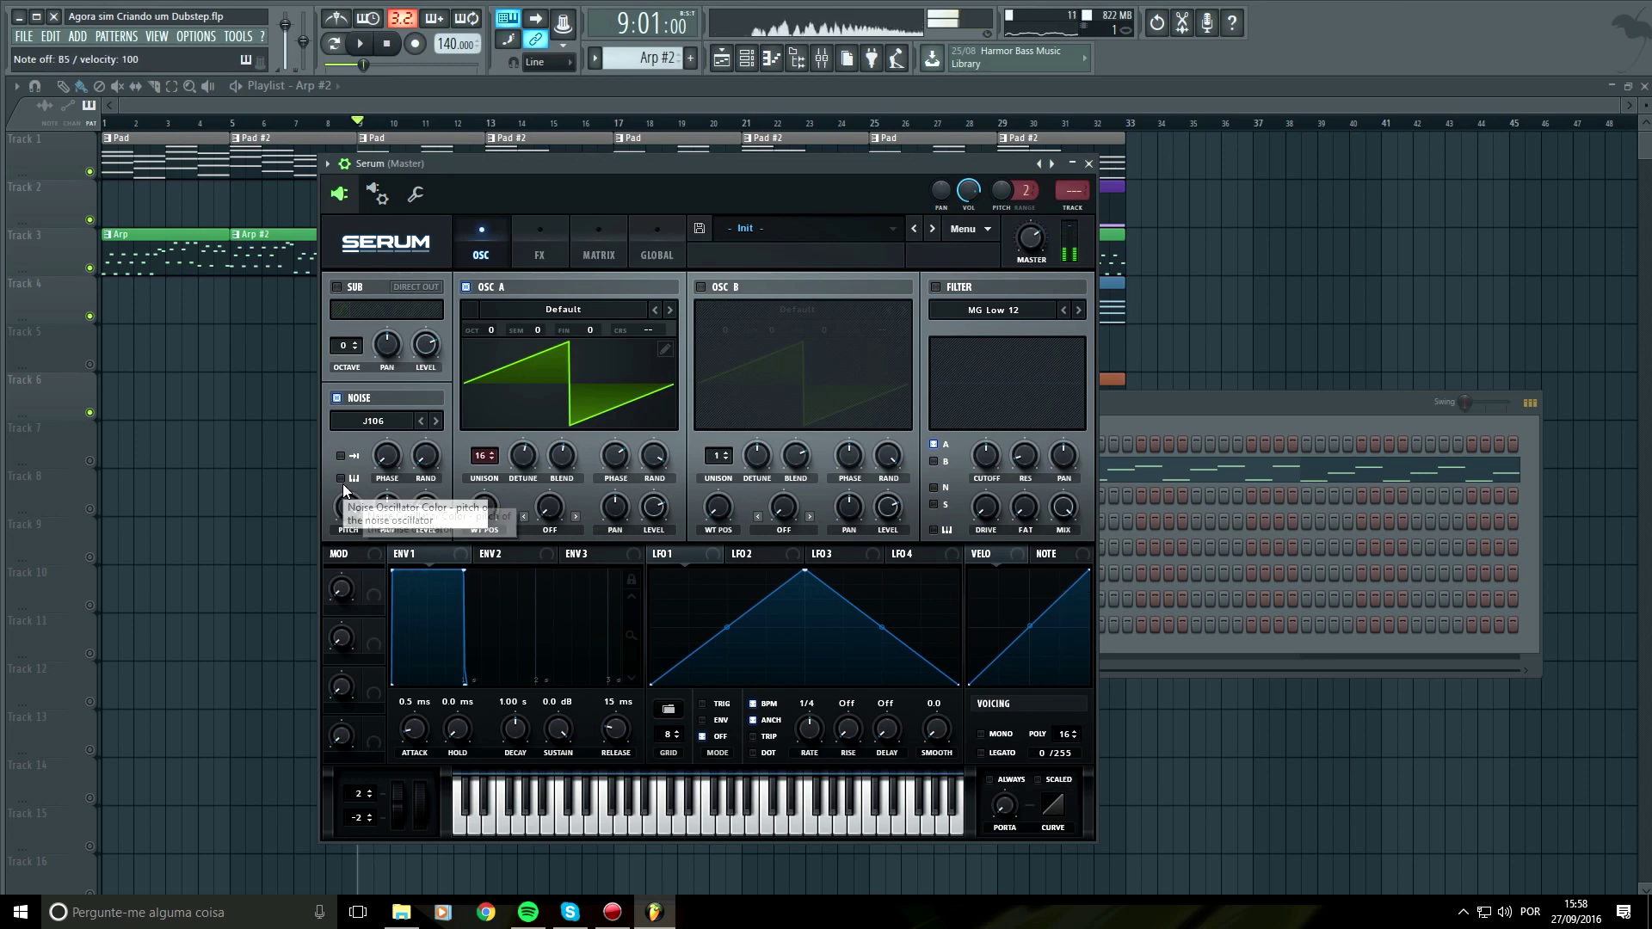
Try the Asym + warp mode on oscillator A with a raised warp amount
{"action": "left_click", "coordinate": [549, 530]}
{"action": "left_click", "coordinate": [564, 263]}
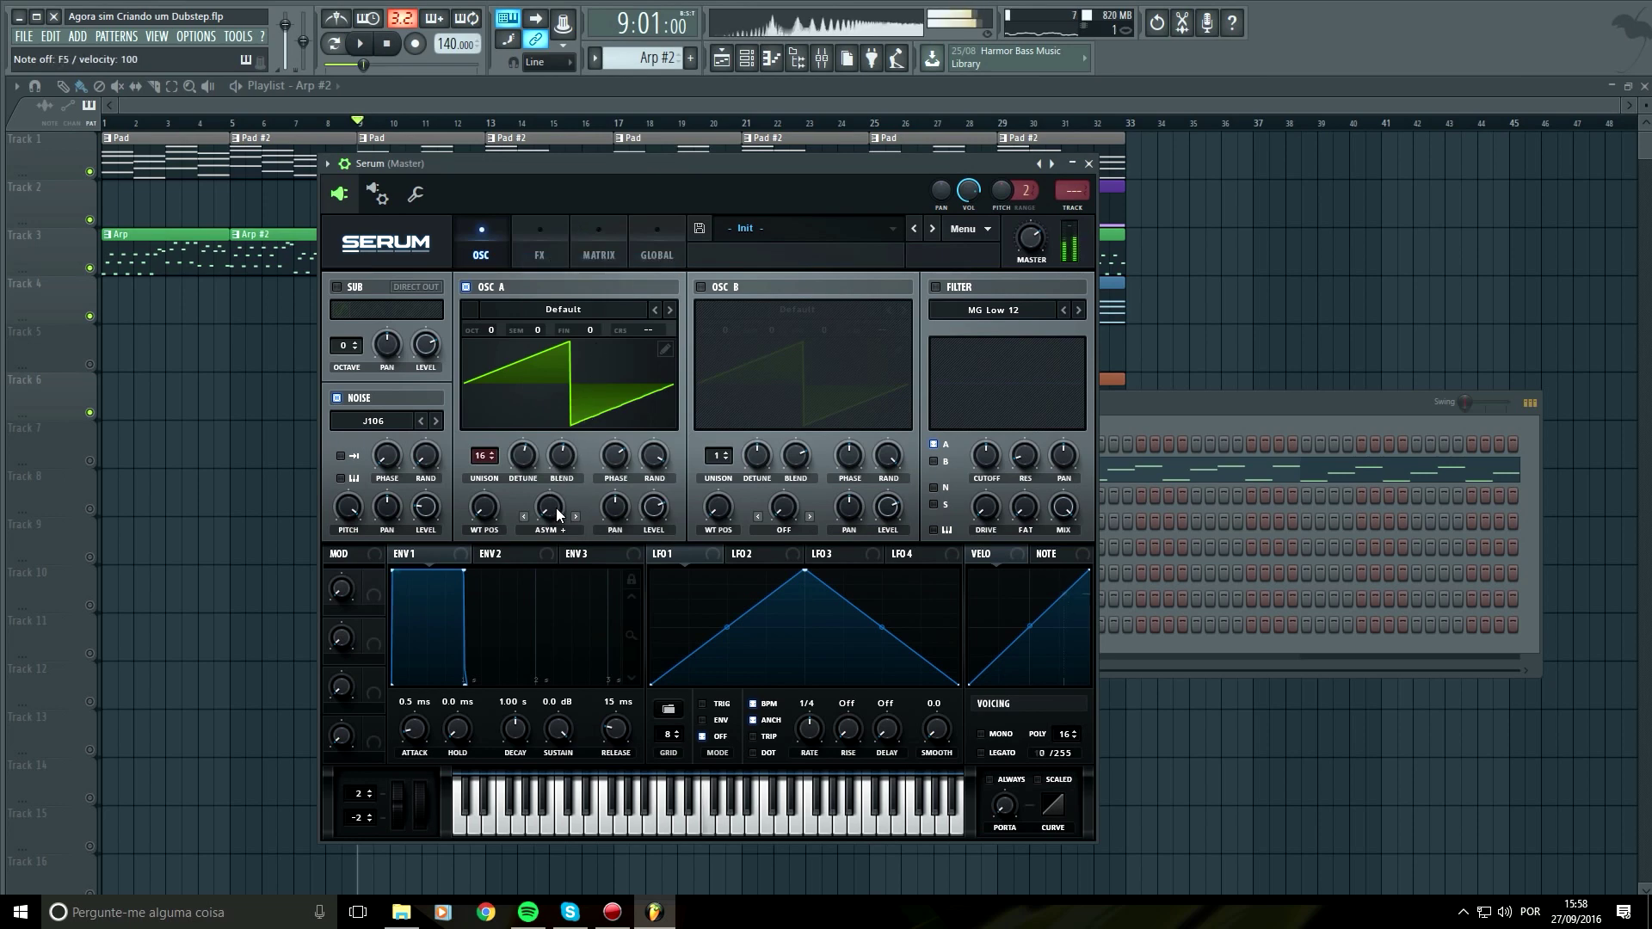
{"action": "left_click_drag", "start_coordinate": [555, 507], "coordinate": [549, 422]}
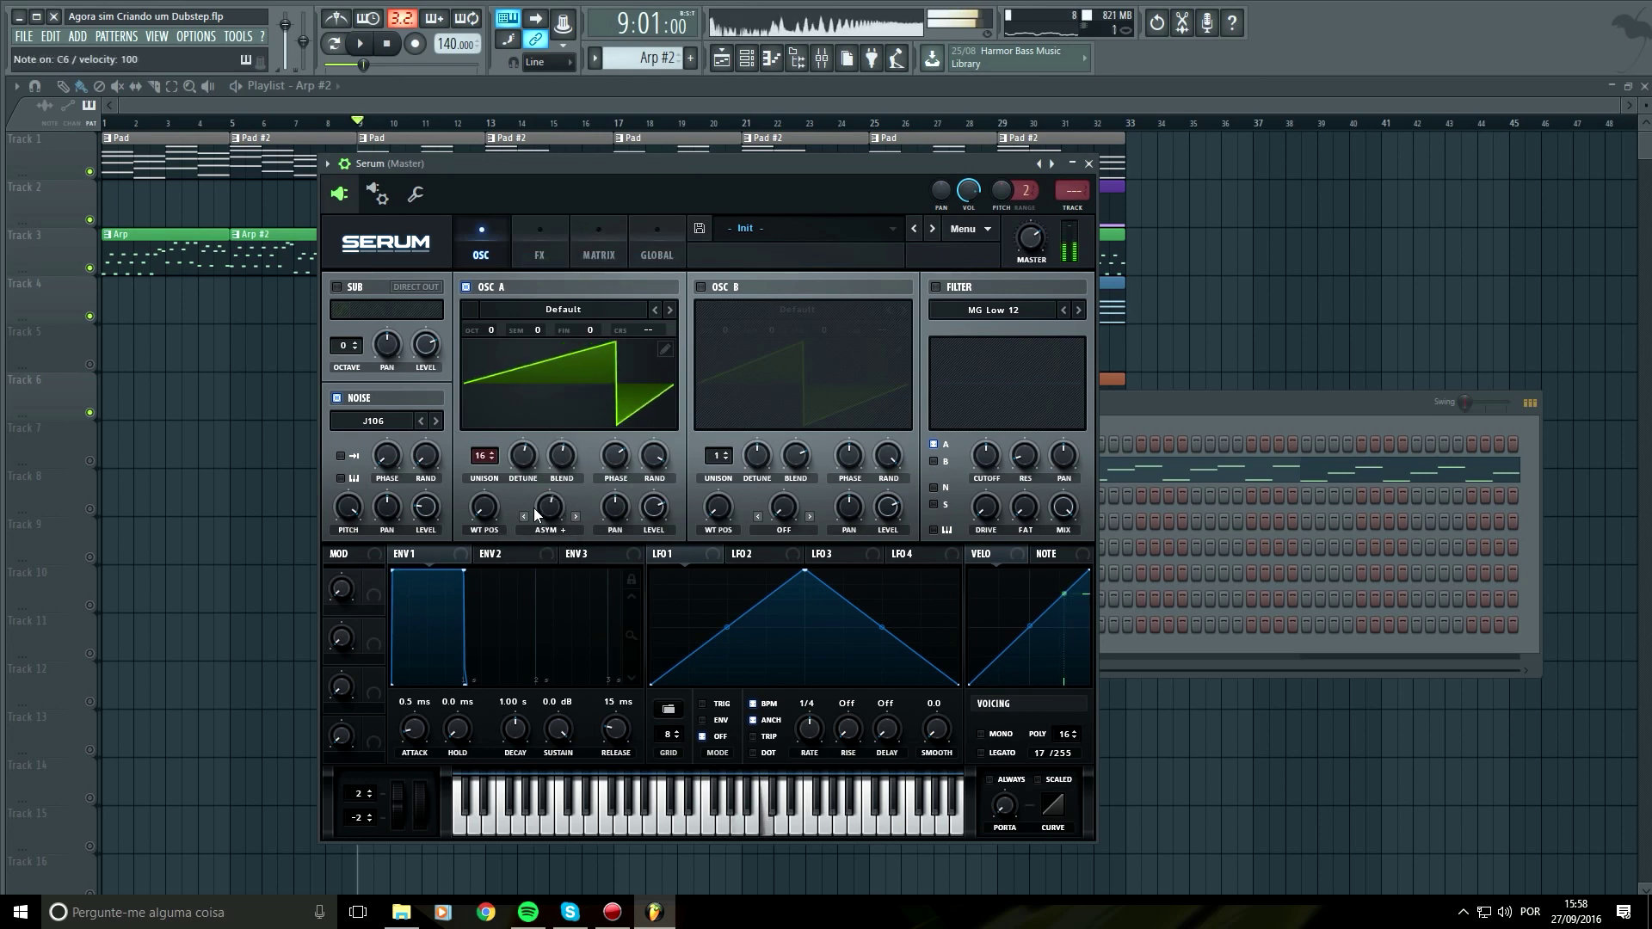
Try the FM Sub Osc and Bend + warp modes on oscillator A, lowering the warp amount to zero
{"action": "left_click", "coordinate": [570, 528]}
{"action": "left_click", "coordinate": [598, 401]}
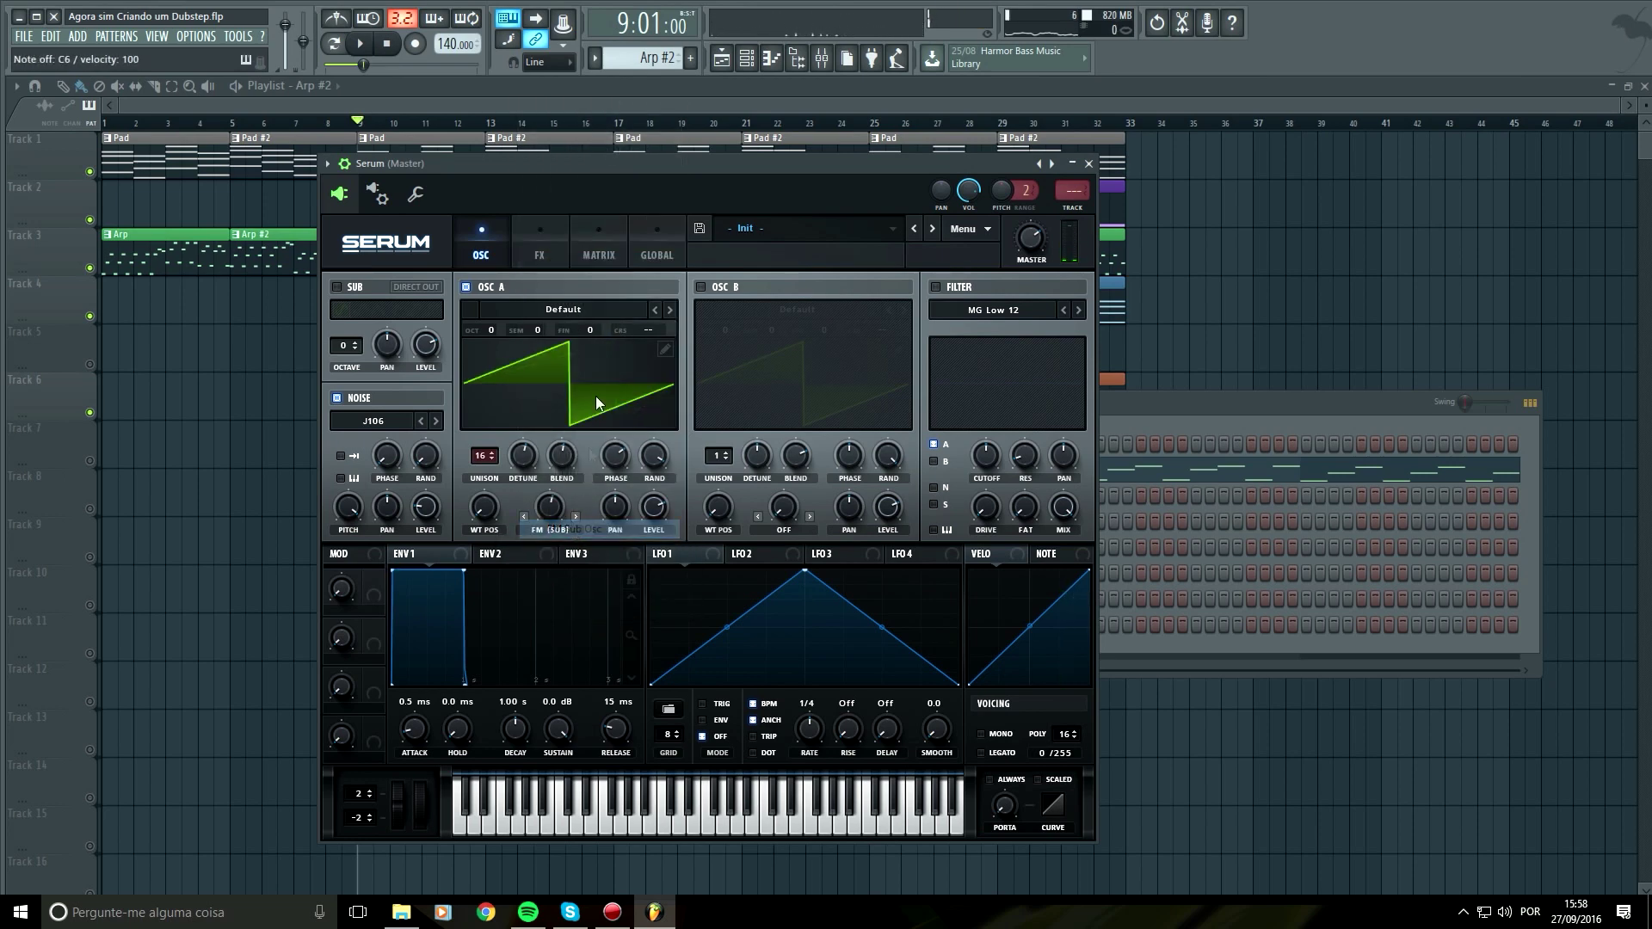
{"action": "left_click", "coordinate": [554, 529]}
{"action": "left_click", "coordinate": [599, 189]}
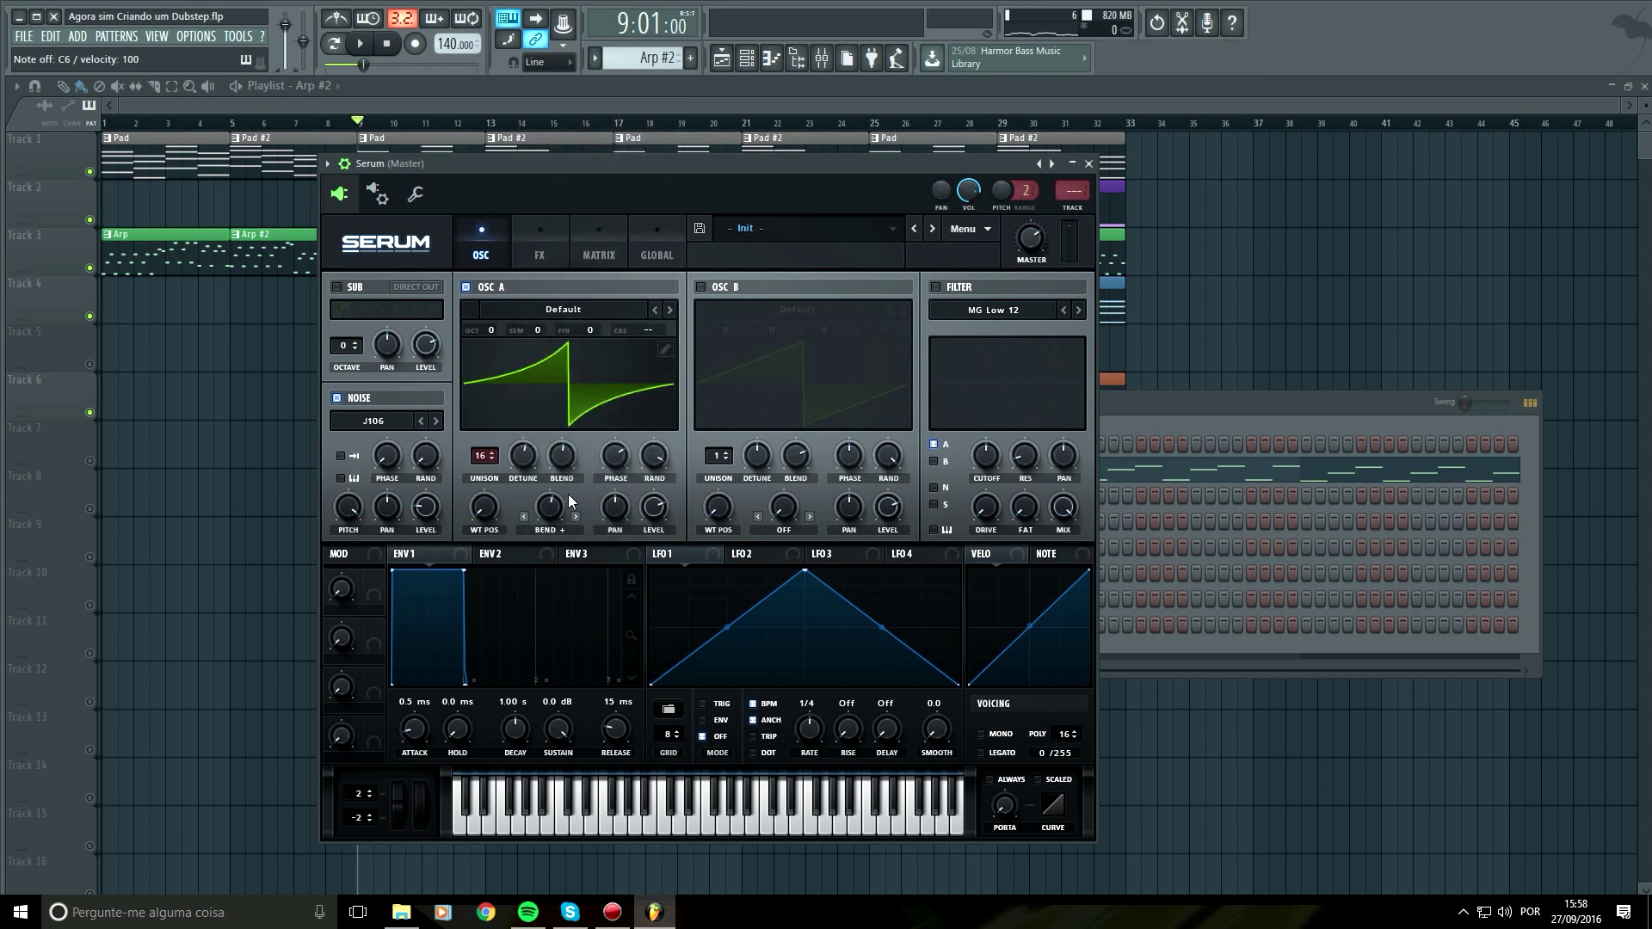
{"action": "left_click_drag", "start_coordinate": [548, 516], "coordinate": [548, 617]}
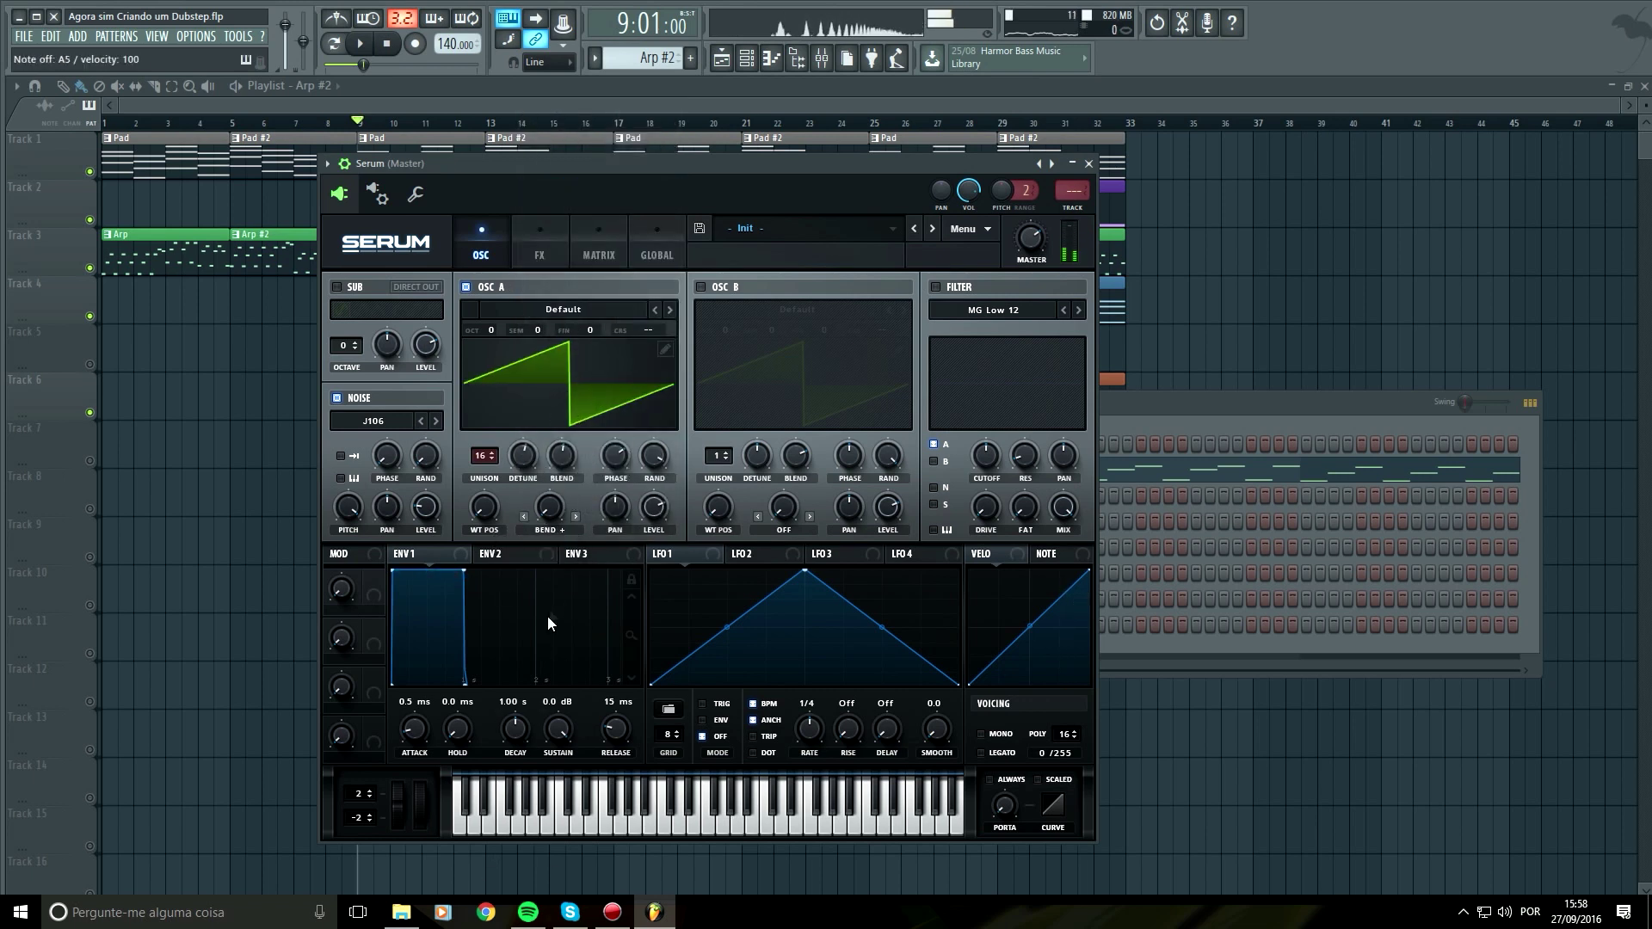
Set oscillator A's warp mode to PWM, raise its amount and audition it over the playing arrangement
{"action": "left_click", "coordinate": [558, 532]}
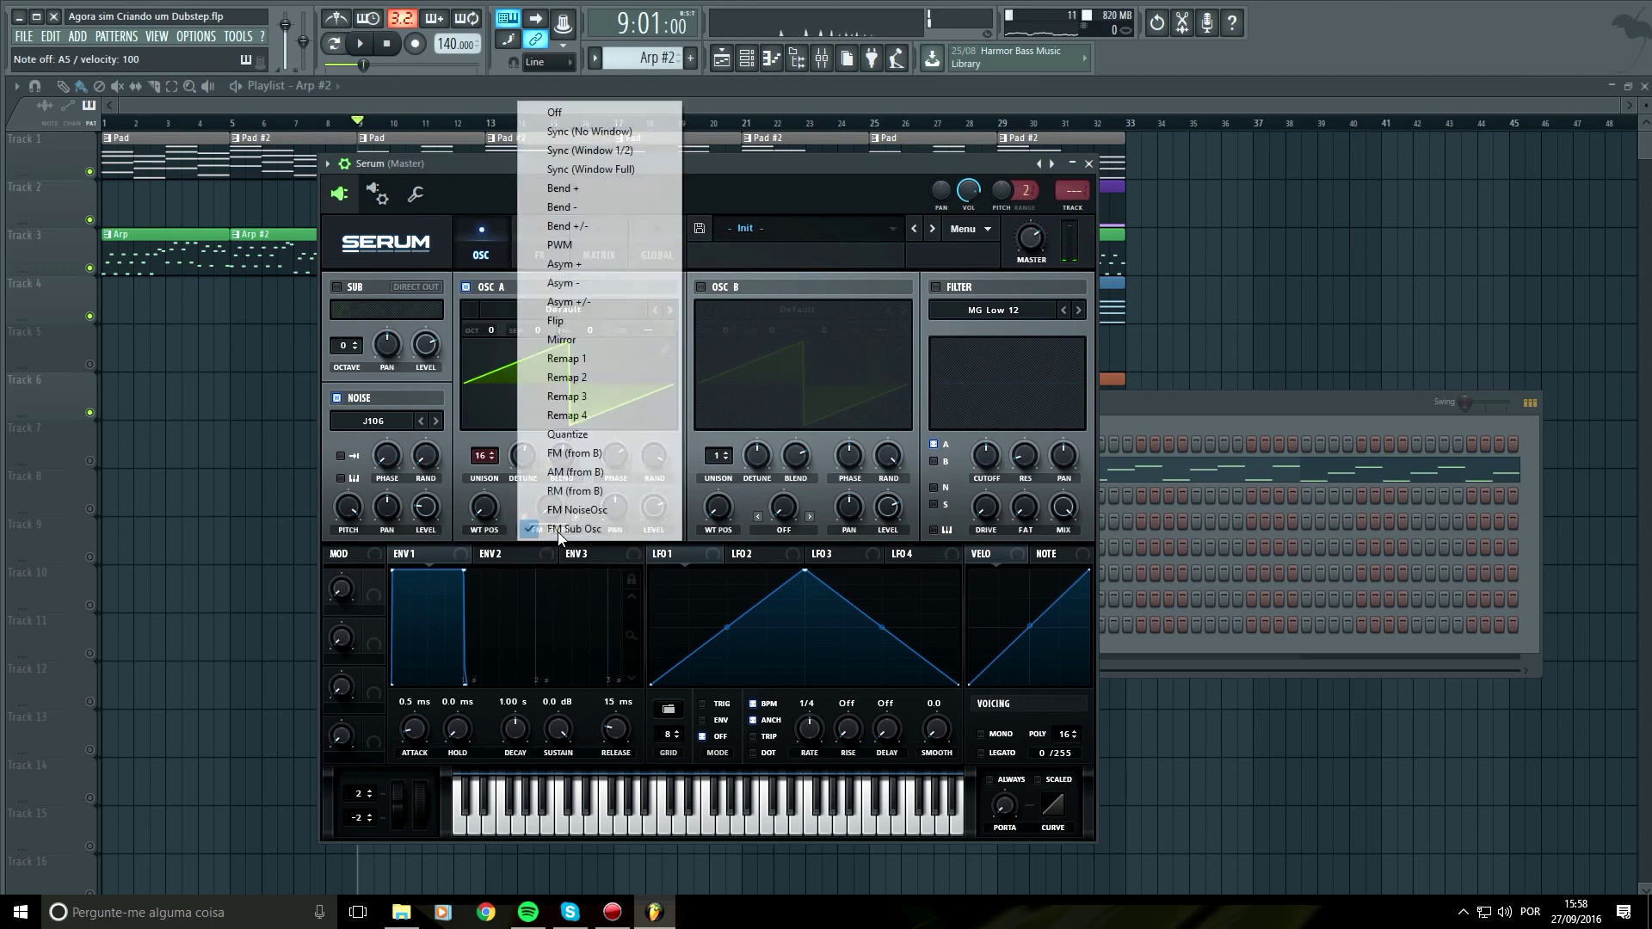
{"action": "left_click", "coordinate": [612, 245]}
{"action": "left_click_drag", "start_coordinate": [549, 508], "coordinate": [561, 435]}
{"action": "key", "text": "space"}
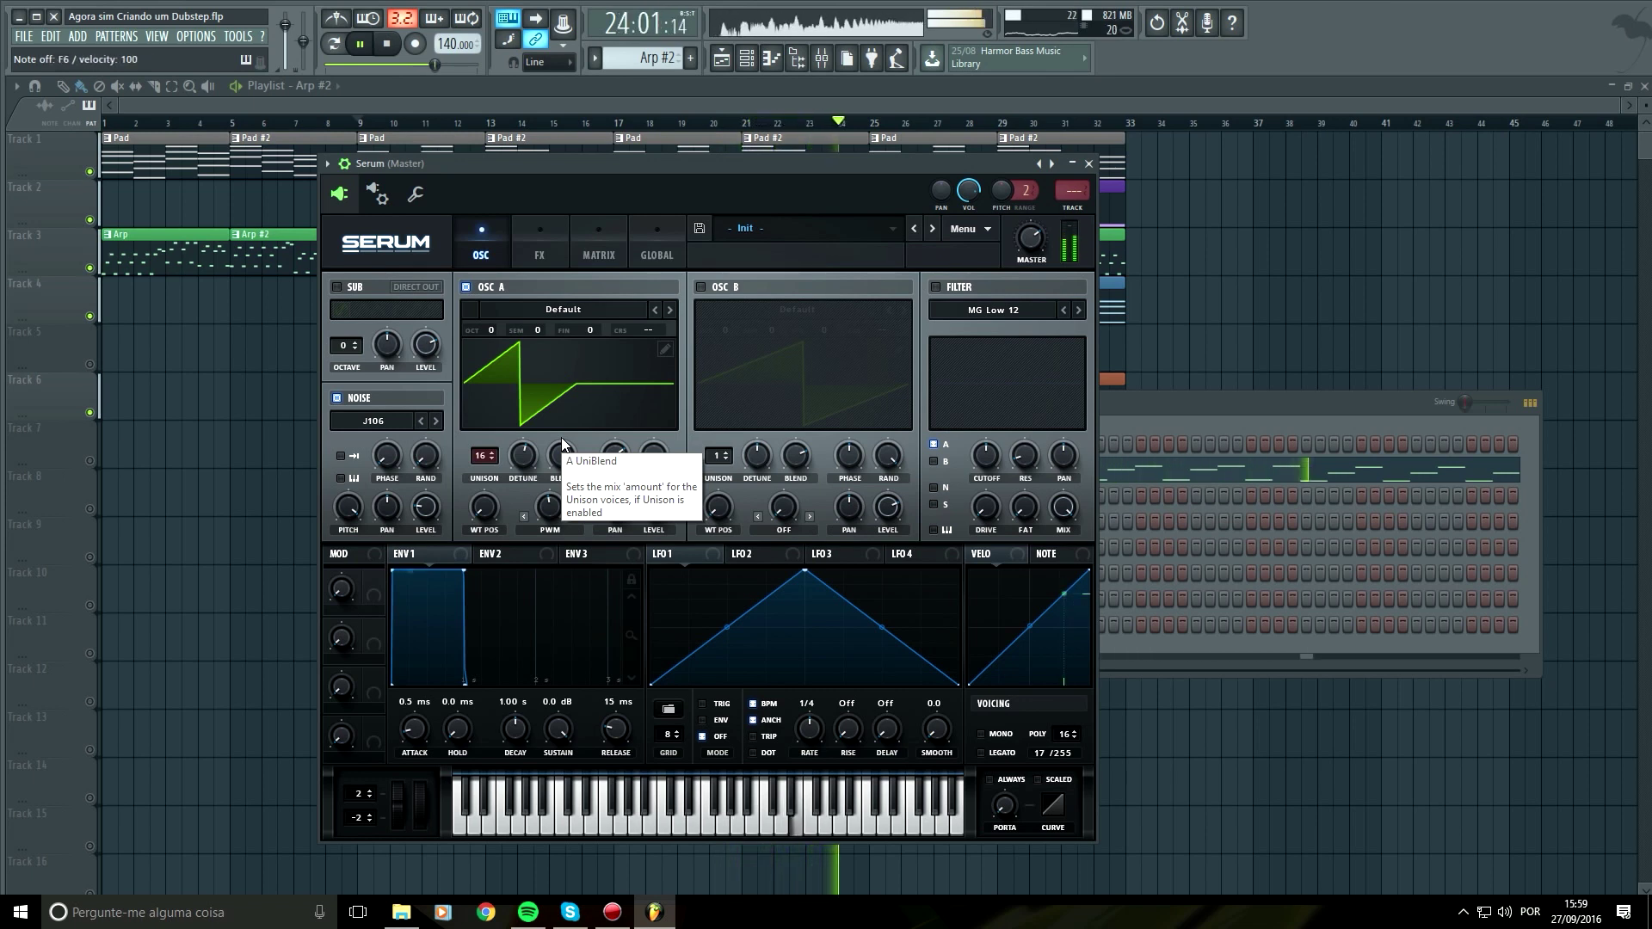
{"action": "key", "text": "space"}
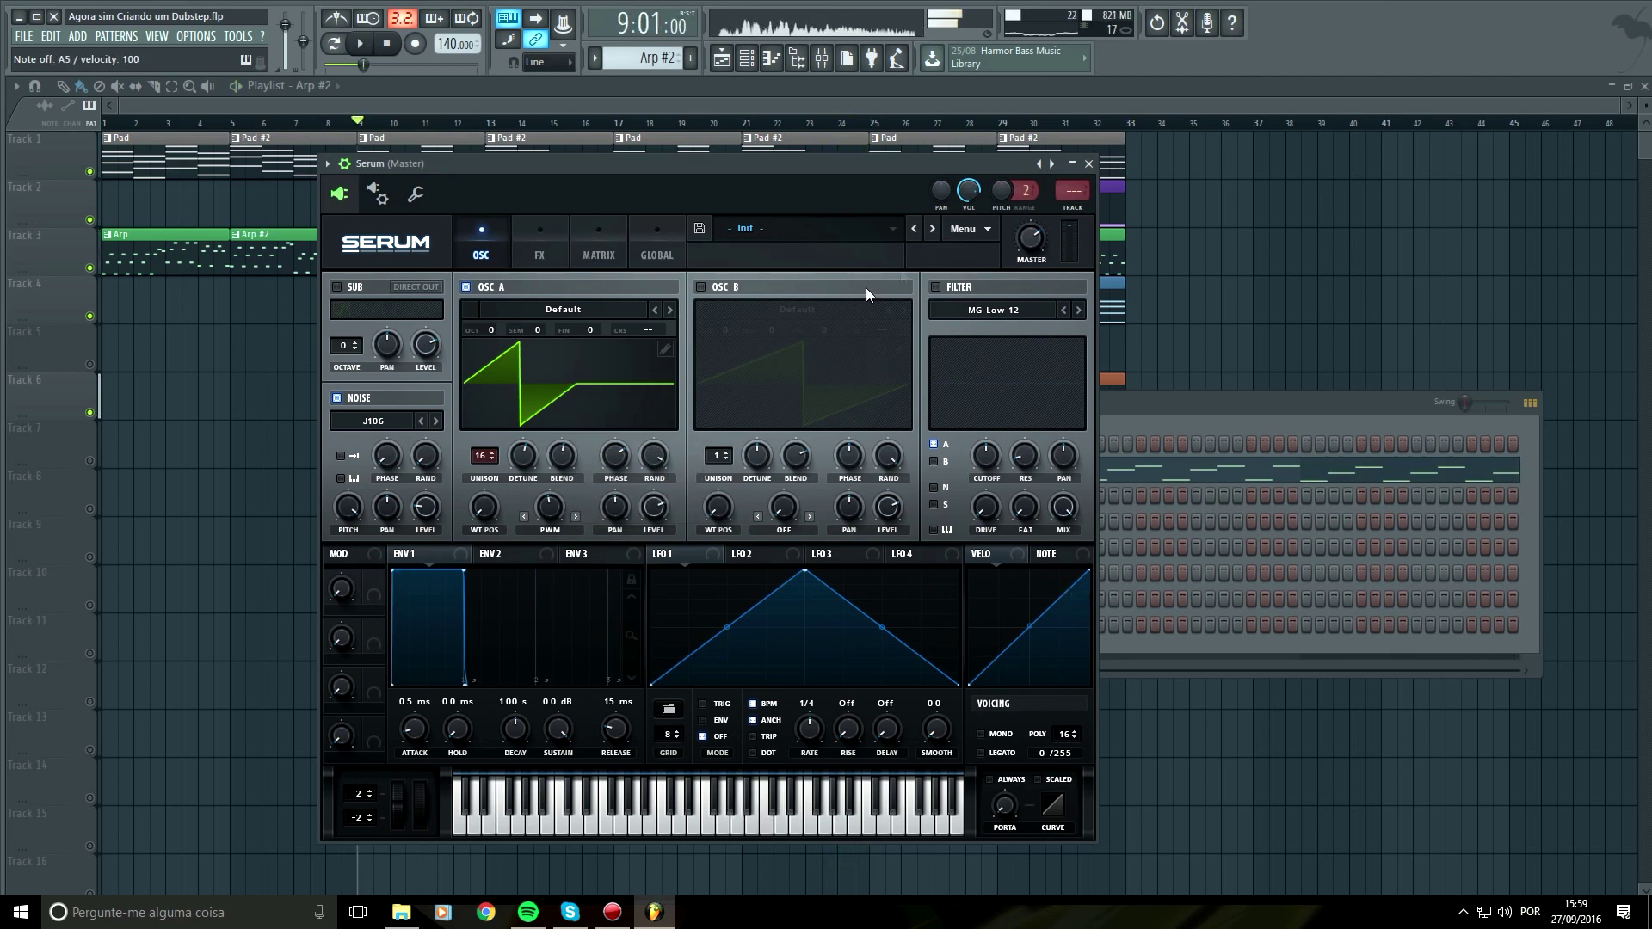
Close Serum's window and create a new pattern named Lead with an olive colour
{"action": "left_click", "coordinate": [1088, 163]}
{"action": "left_click", "coordinate": [690, 58]}
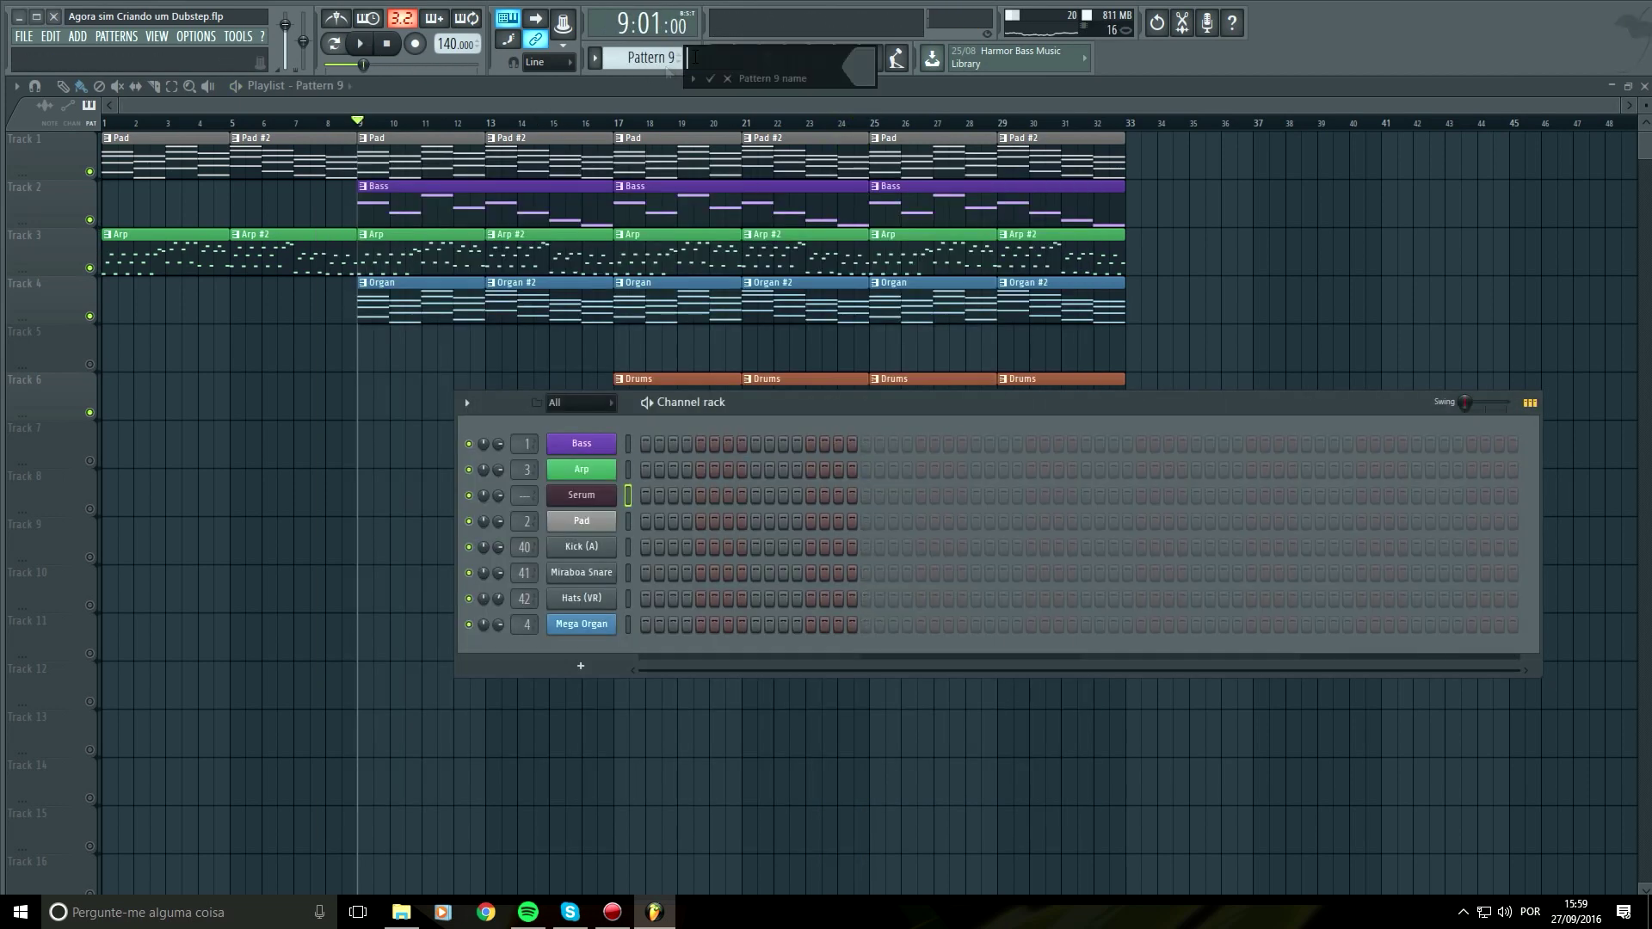
{"action": "type", "text": "Lead"}
{"action": "left_click", "coordinate": [863, 69]}
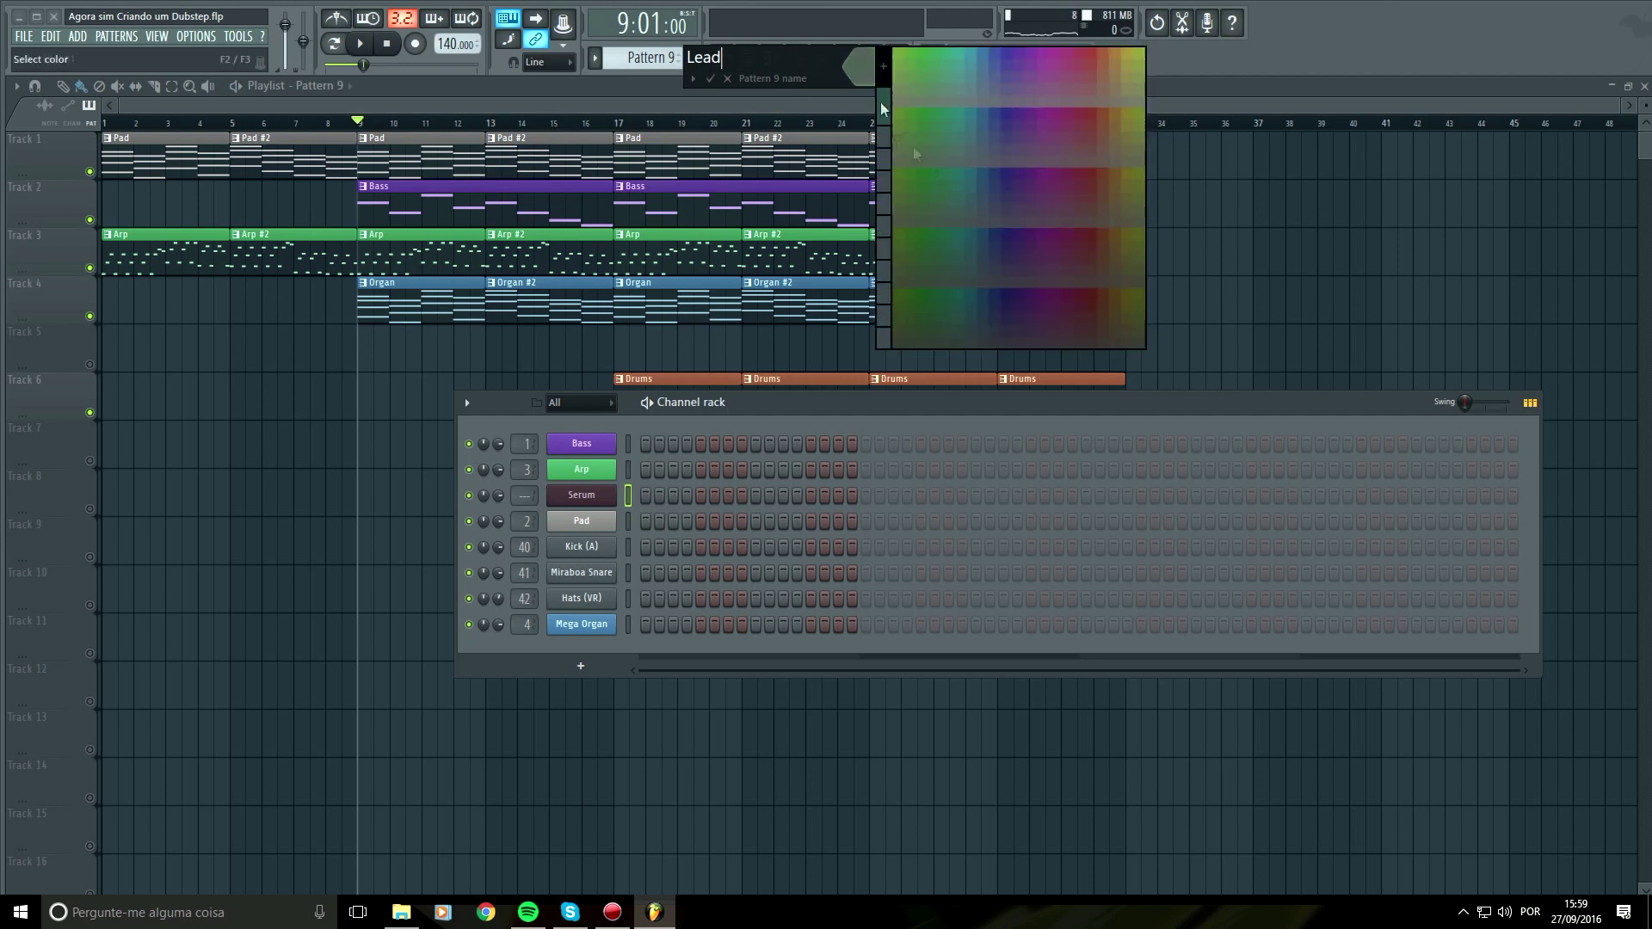
{"action": "left_click", "coordinate": [1141, 63]}
{"action": "key", "text": "Return"}
Rename the Serum channel as Lead and give it an olive colour
{"action": "right_click", "coordinate": [607, 496]}
{"action": "left_click", "coordinate": [664, 526]}
{"action": "type", "text": "Lead"}
{"action": "left_click", "coordinate": [661, 513]}
{"action": "left_click", "coordinate": [685, 579]}
{"action": "key", "text": "Return"}
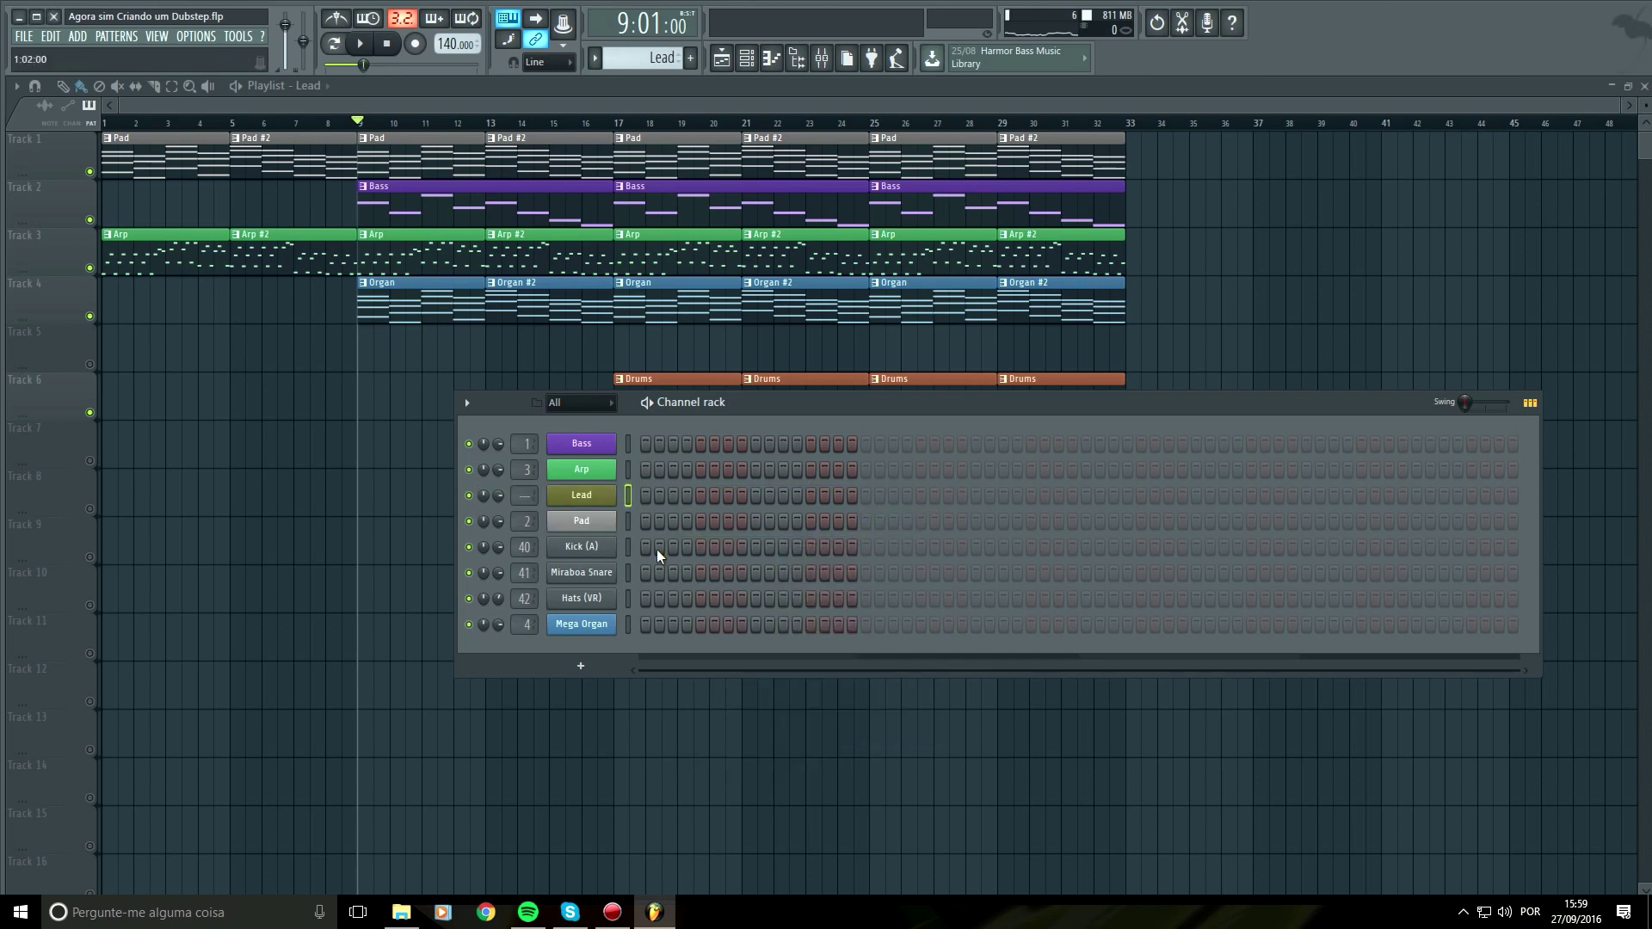
Route the Lead channel to mixer insert 5 and check the neighbouring mixer tracks' effects before closing the mixer
{"action": "key", "text": "F9"}
{"action": "left_click", "coordinate": [497, 380]}
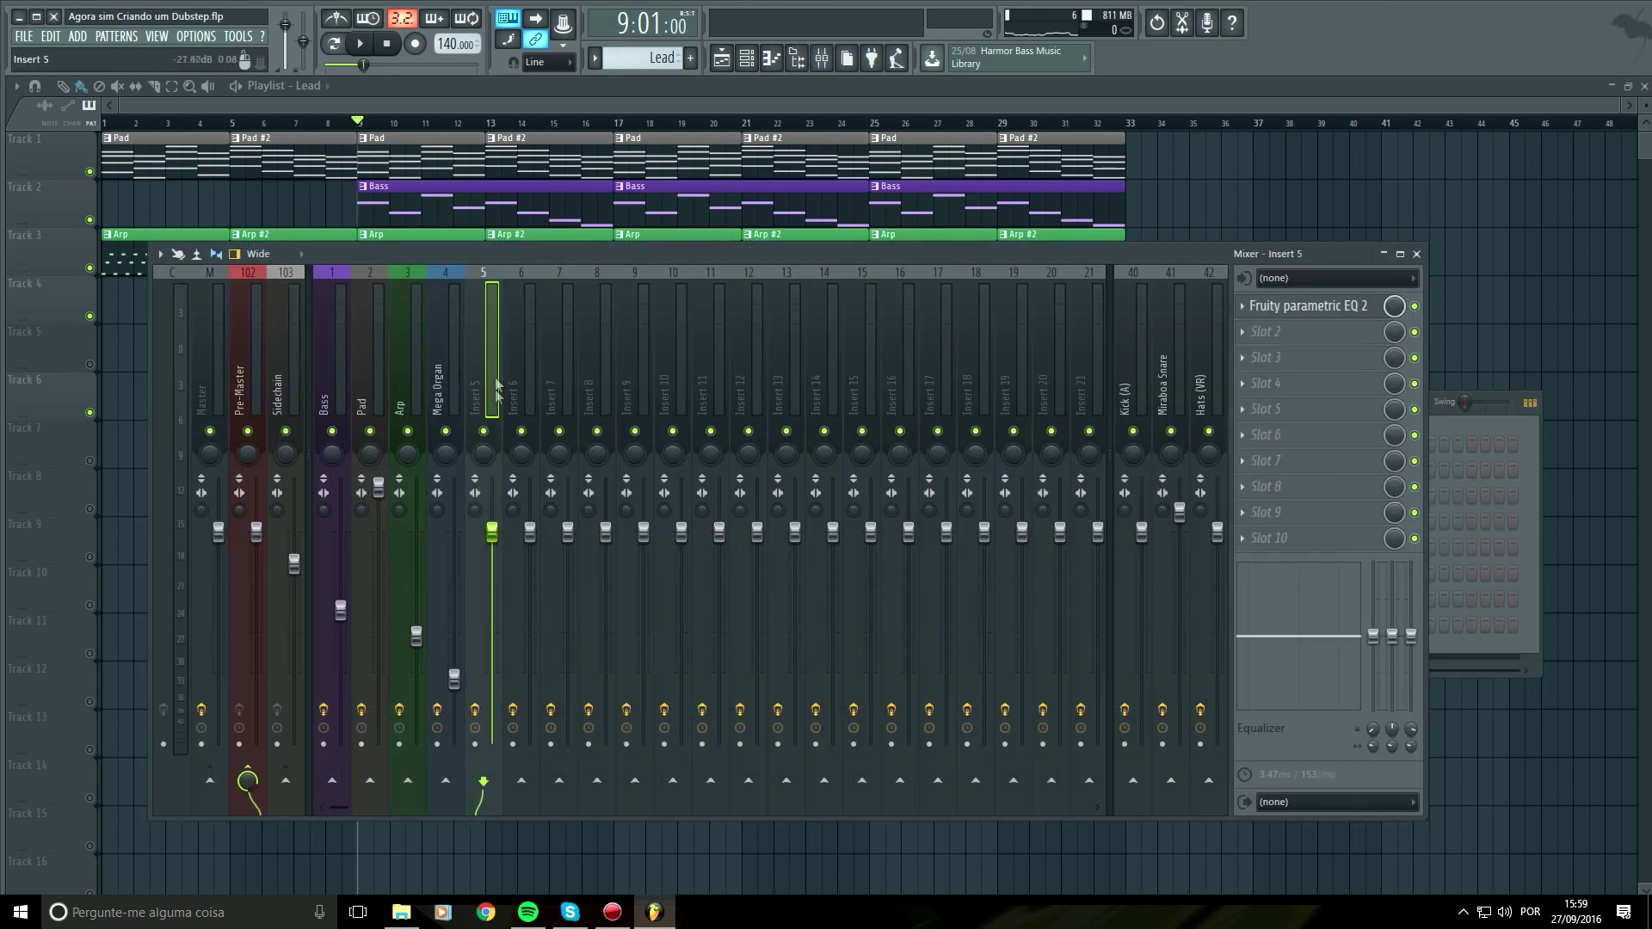
{"action": "key", "text": "ctrl+l"}
{"action": "left_click", "coordinate": [414, 379]}
{"action": "left_click", "coordinate": [435, 373]}
{"action": "left_click", "coordinate": [374, 380]}
{"action": "left_click", "coordinate": [338, 386]}
{"action": "left_click", "coordinate": [495, 382]}
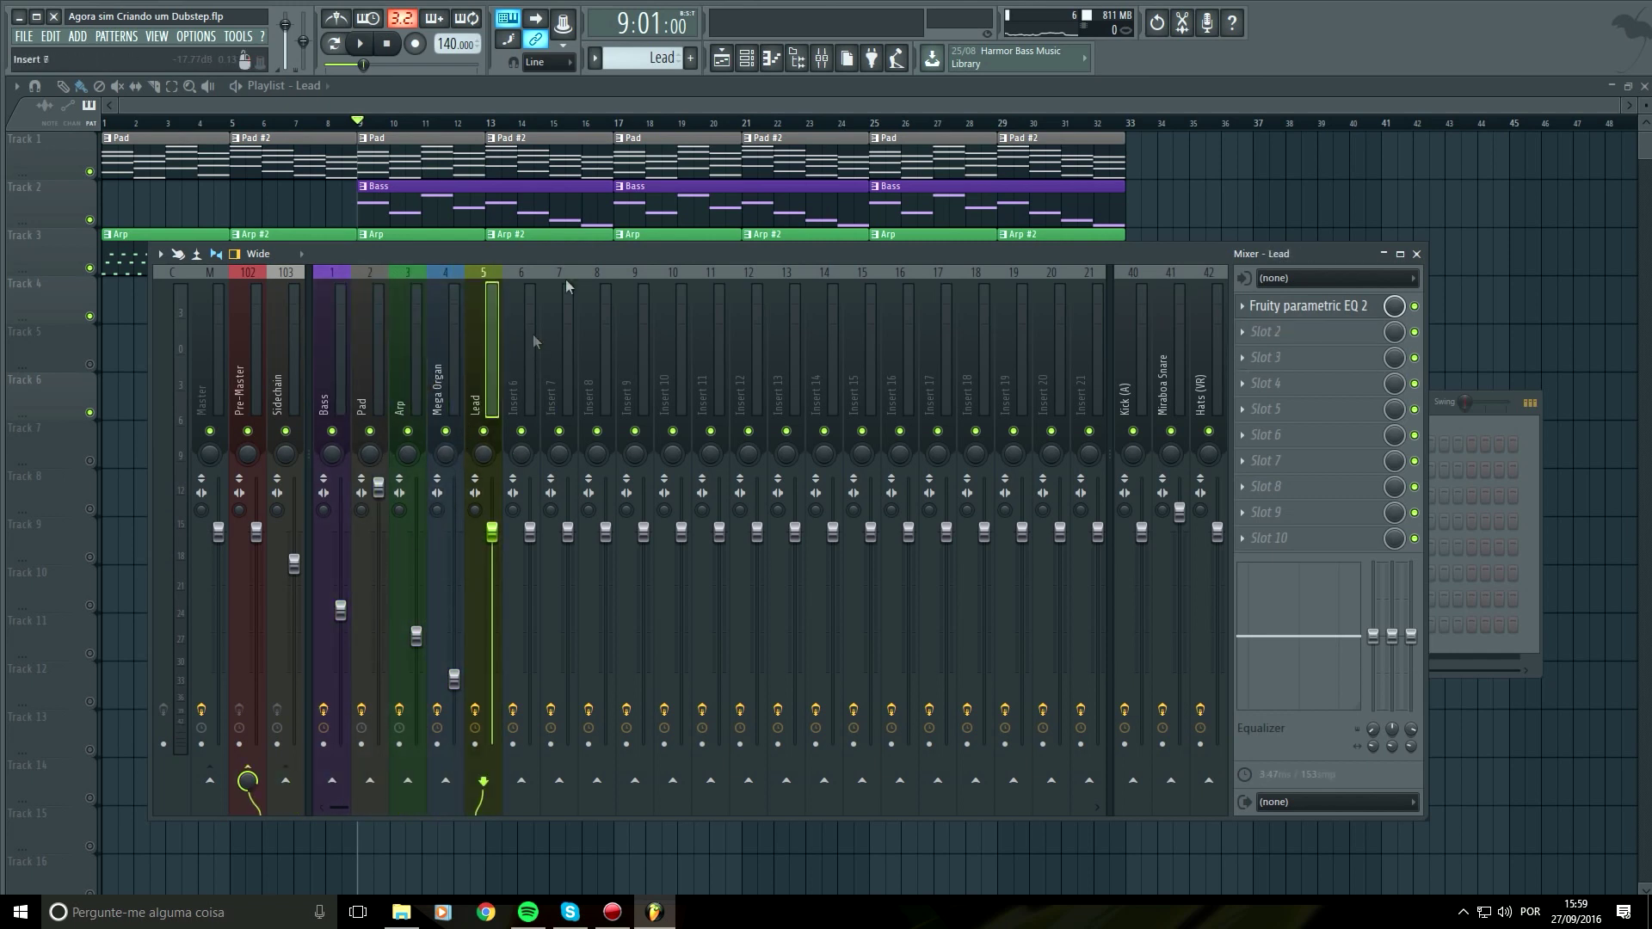
{"action": "key", "text": "space"}
{"action": "key", "text": "F9"}
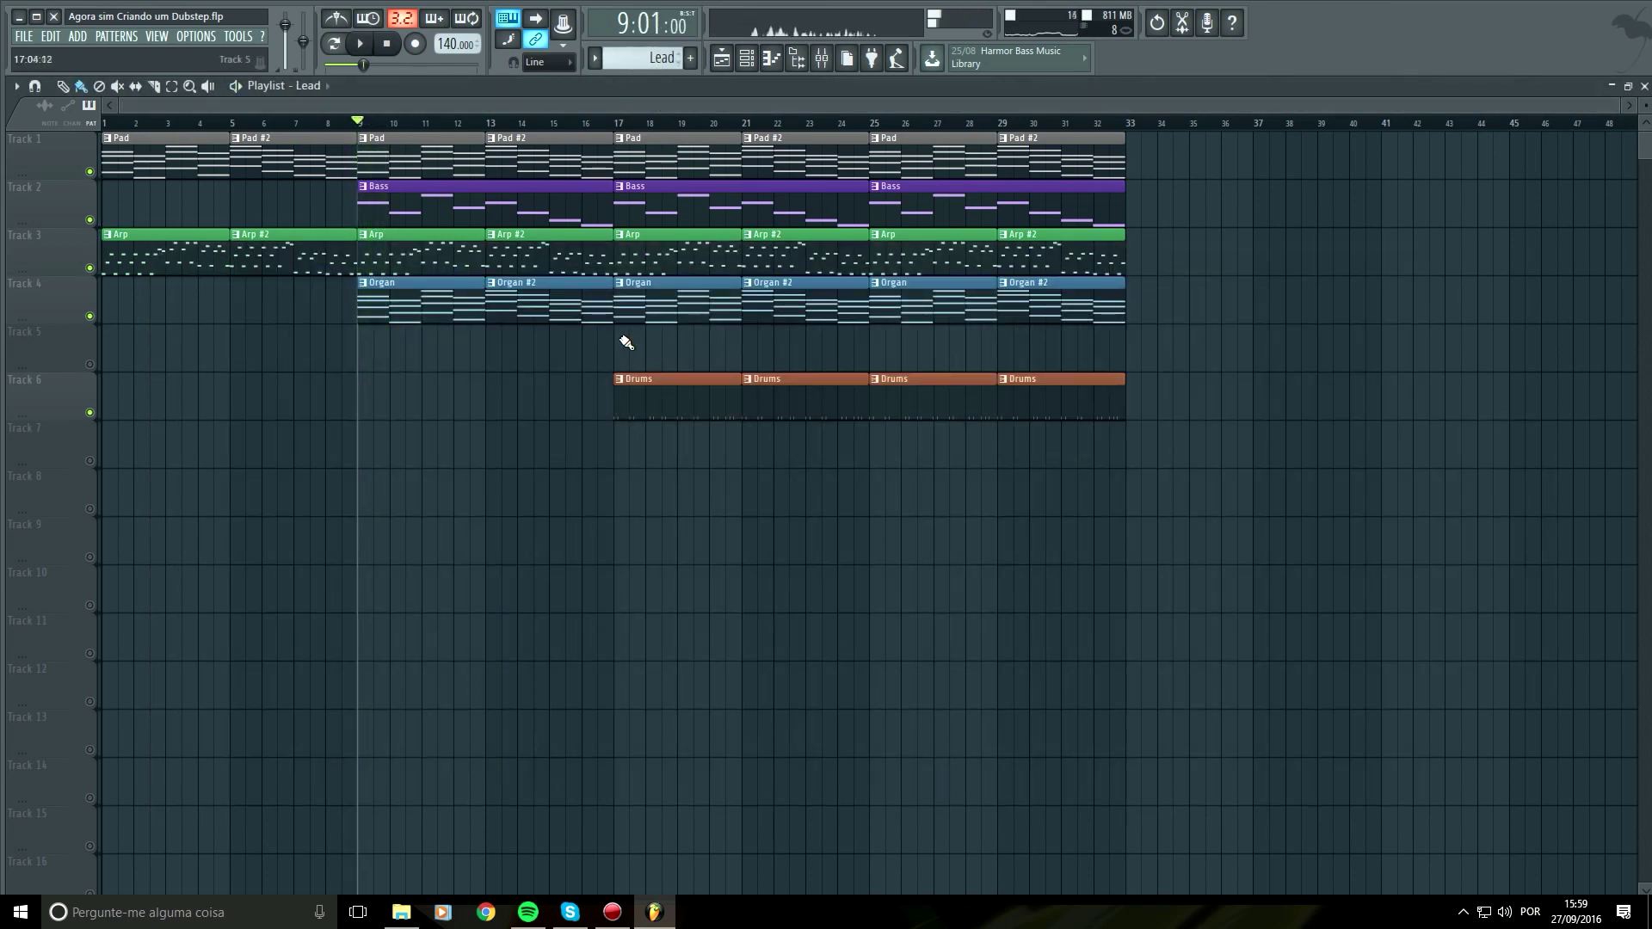
Enable playlist Track 5, place the Lead pattern there at bar 17 and play from that bar
{"action": "left_click", "coordinate": [89, 364]}
{"action": "left_click", "coordinate": [612, 121]}
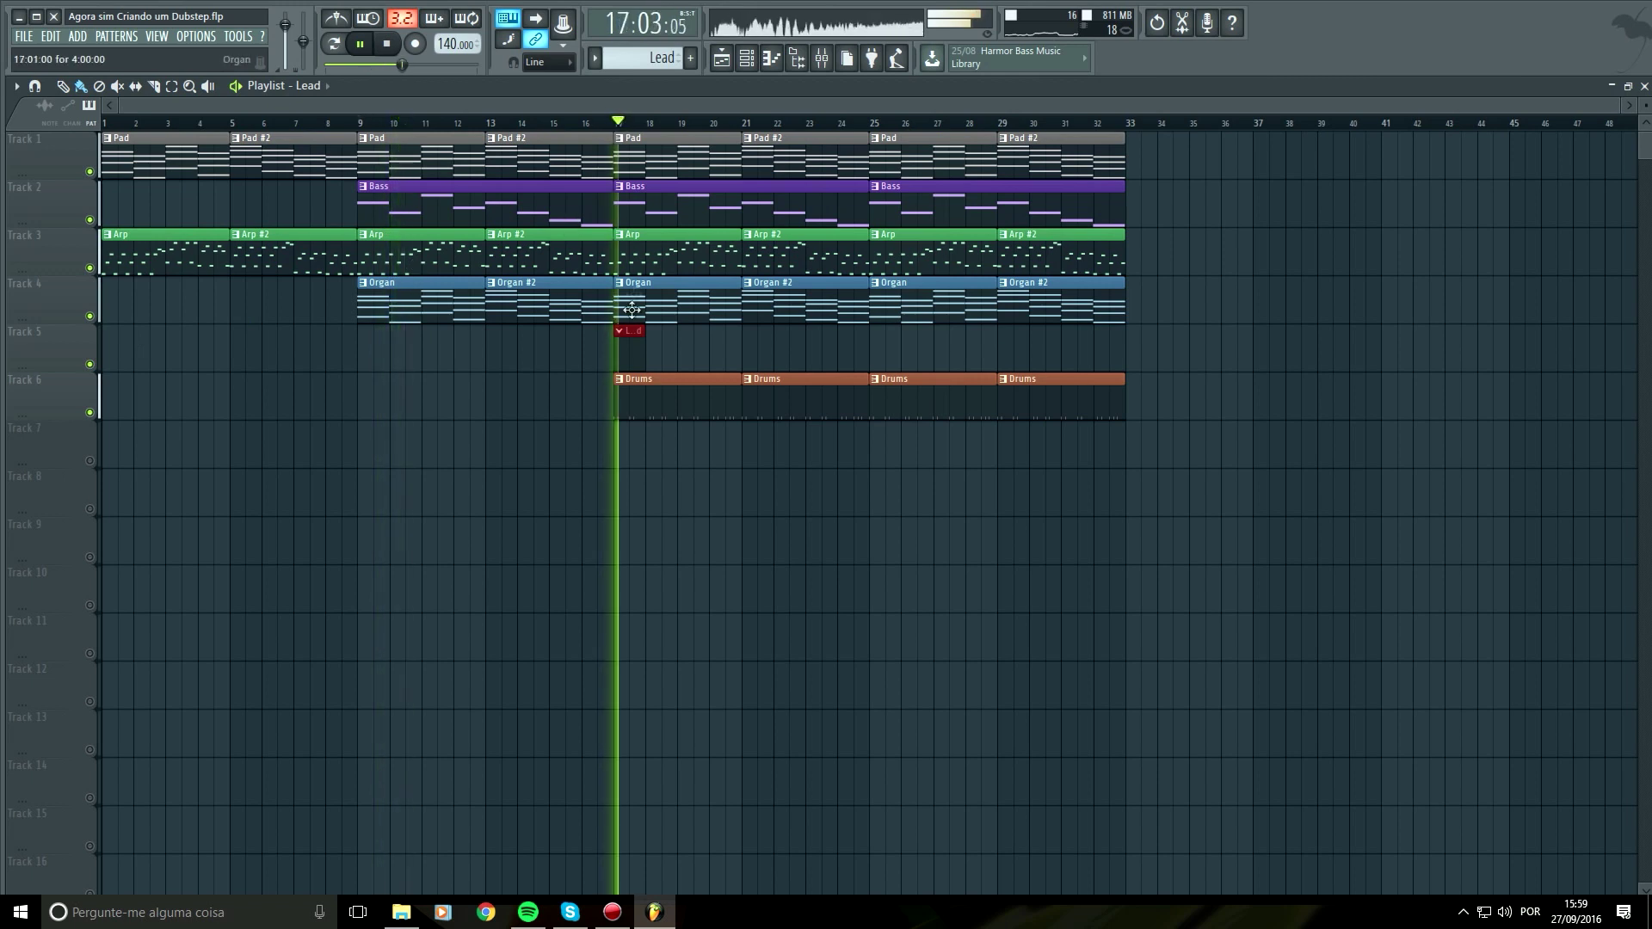
Stop playback and open the Lead channel's piano roll
{"action": "key", "text": "space"}
{"action": "key", "text": "F6"}
{"action": "right_click", "coordinate": [611, 489]}
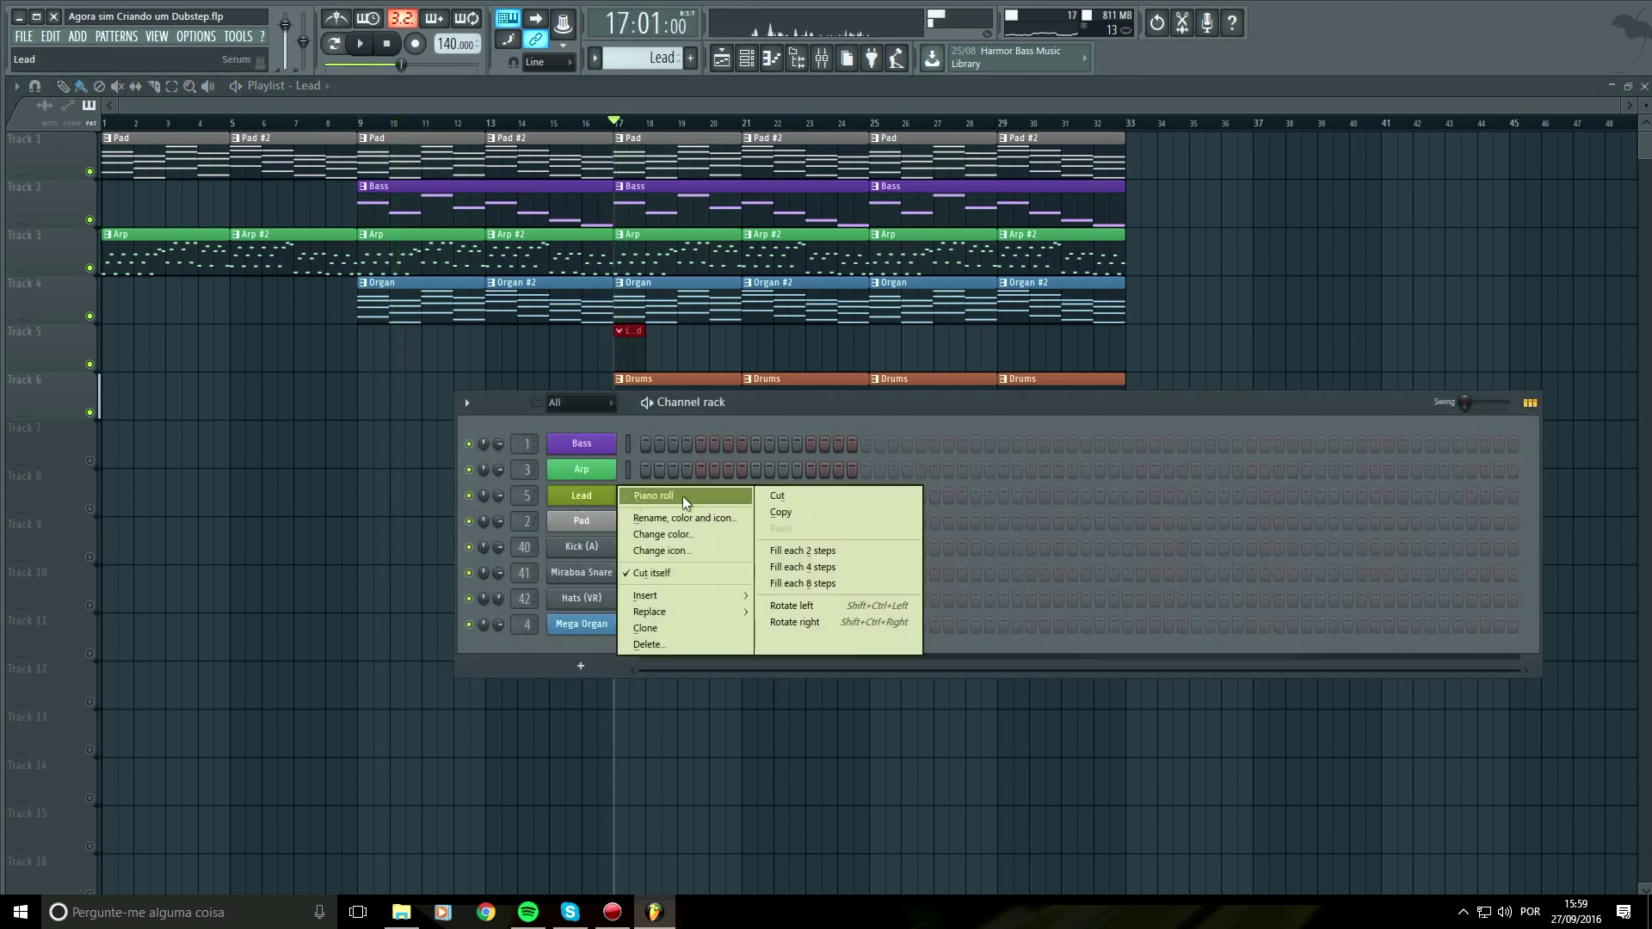
{"action": "left_click", "coordinate": [683, 496]}
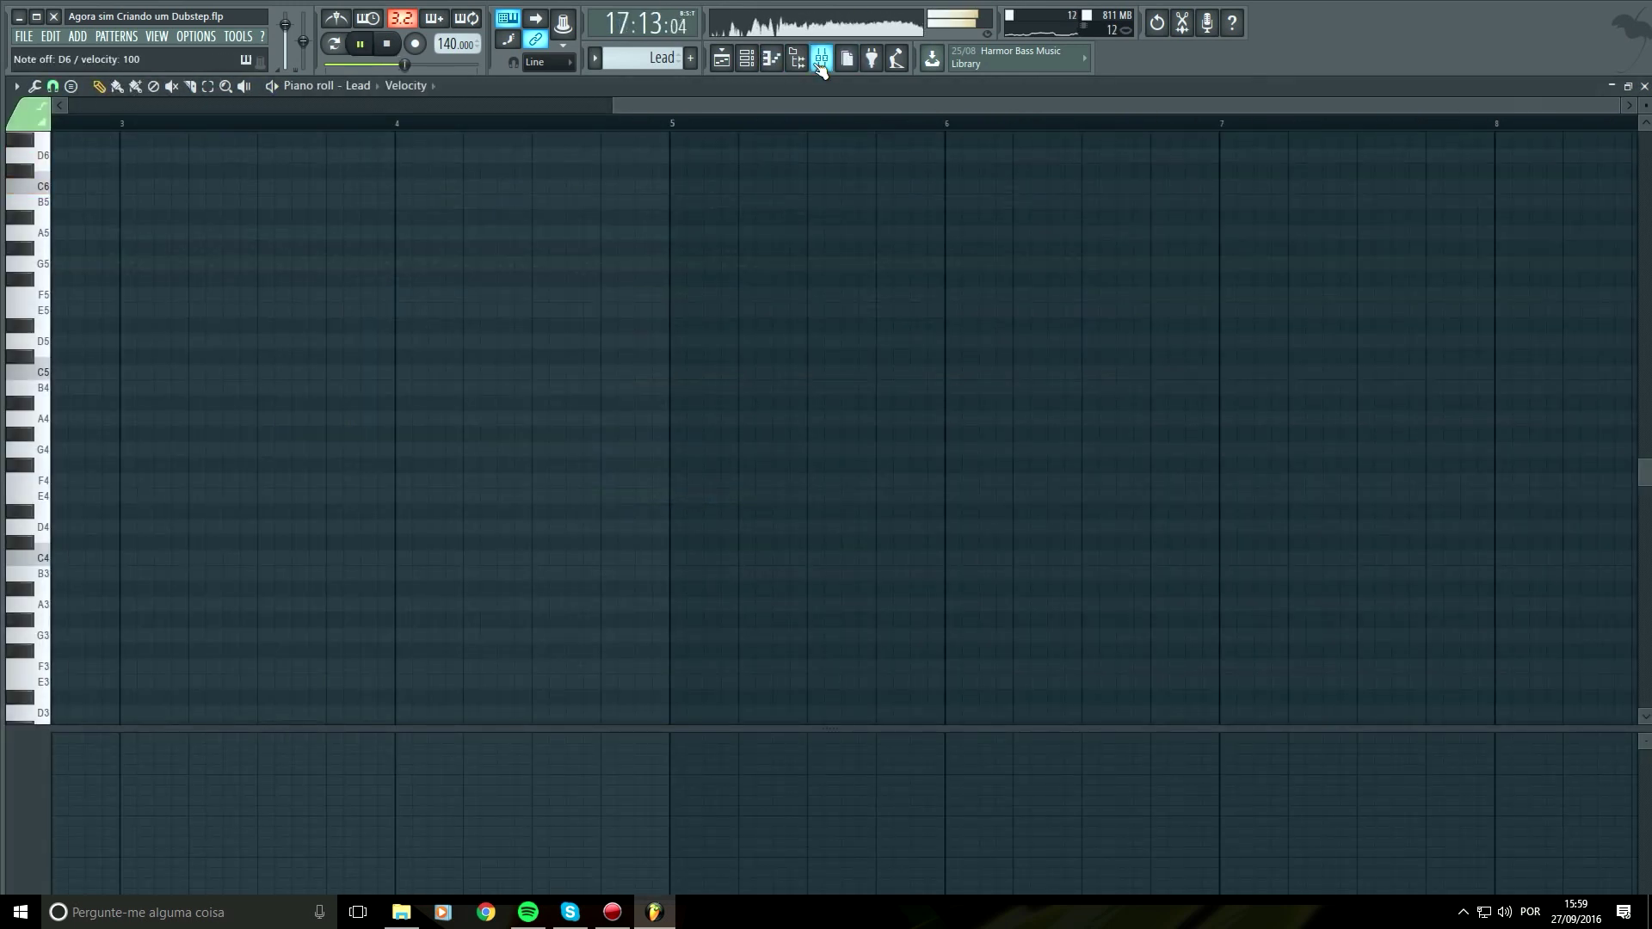
Load Fruity Reeverb 2 in the Lead mixer track's second effect slot, raise its wet level and audition the sound
{"action": "key", "text": "space"}
{"action": "key", "text": "F9"}
{"action": "left_click", "coordinate": [1244, 333]}
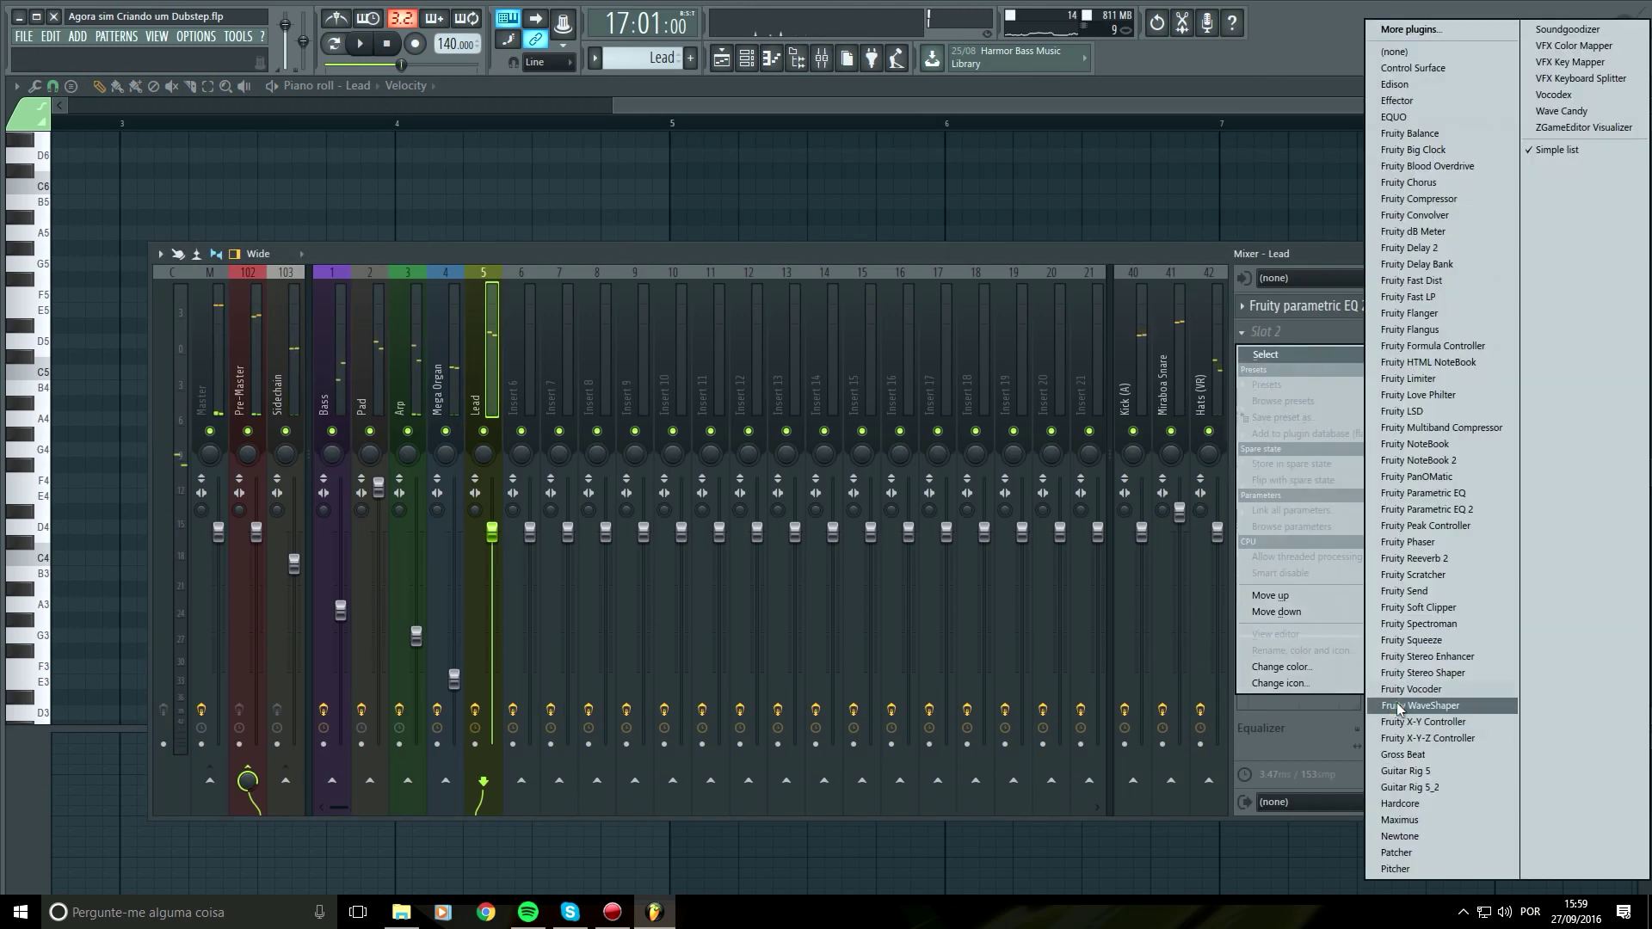
{"action": "left_click", "coordinate": [1481, 556]}
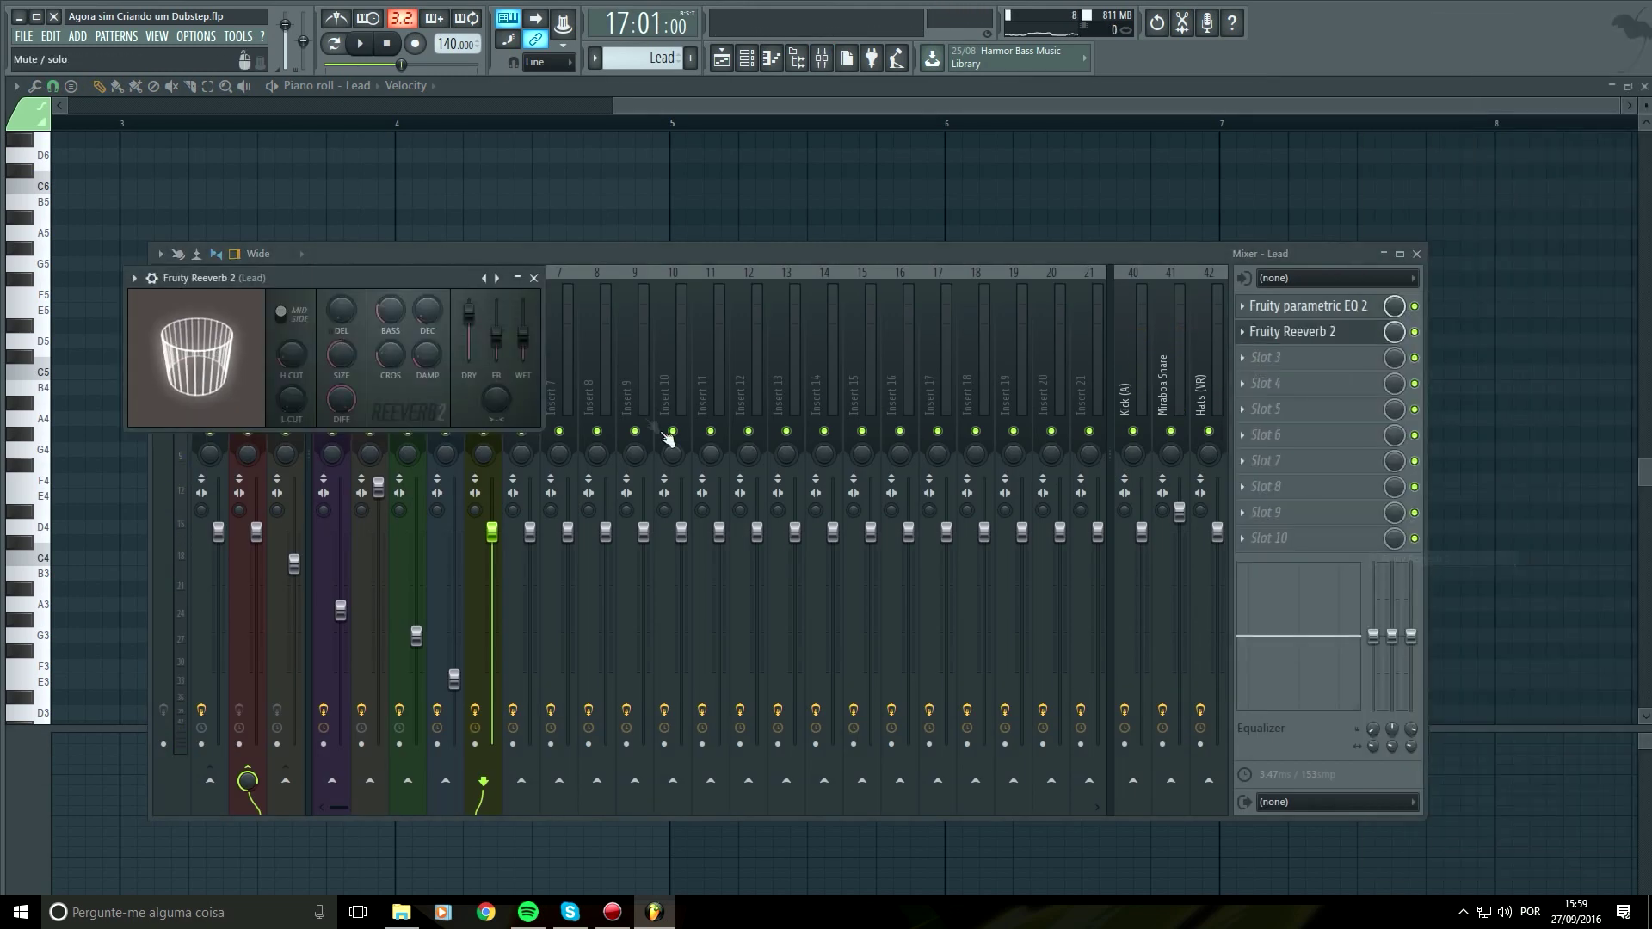
{"action": "key", "text": "space"}
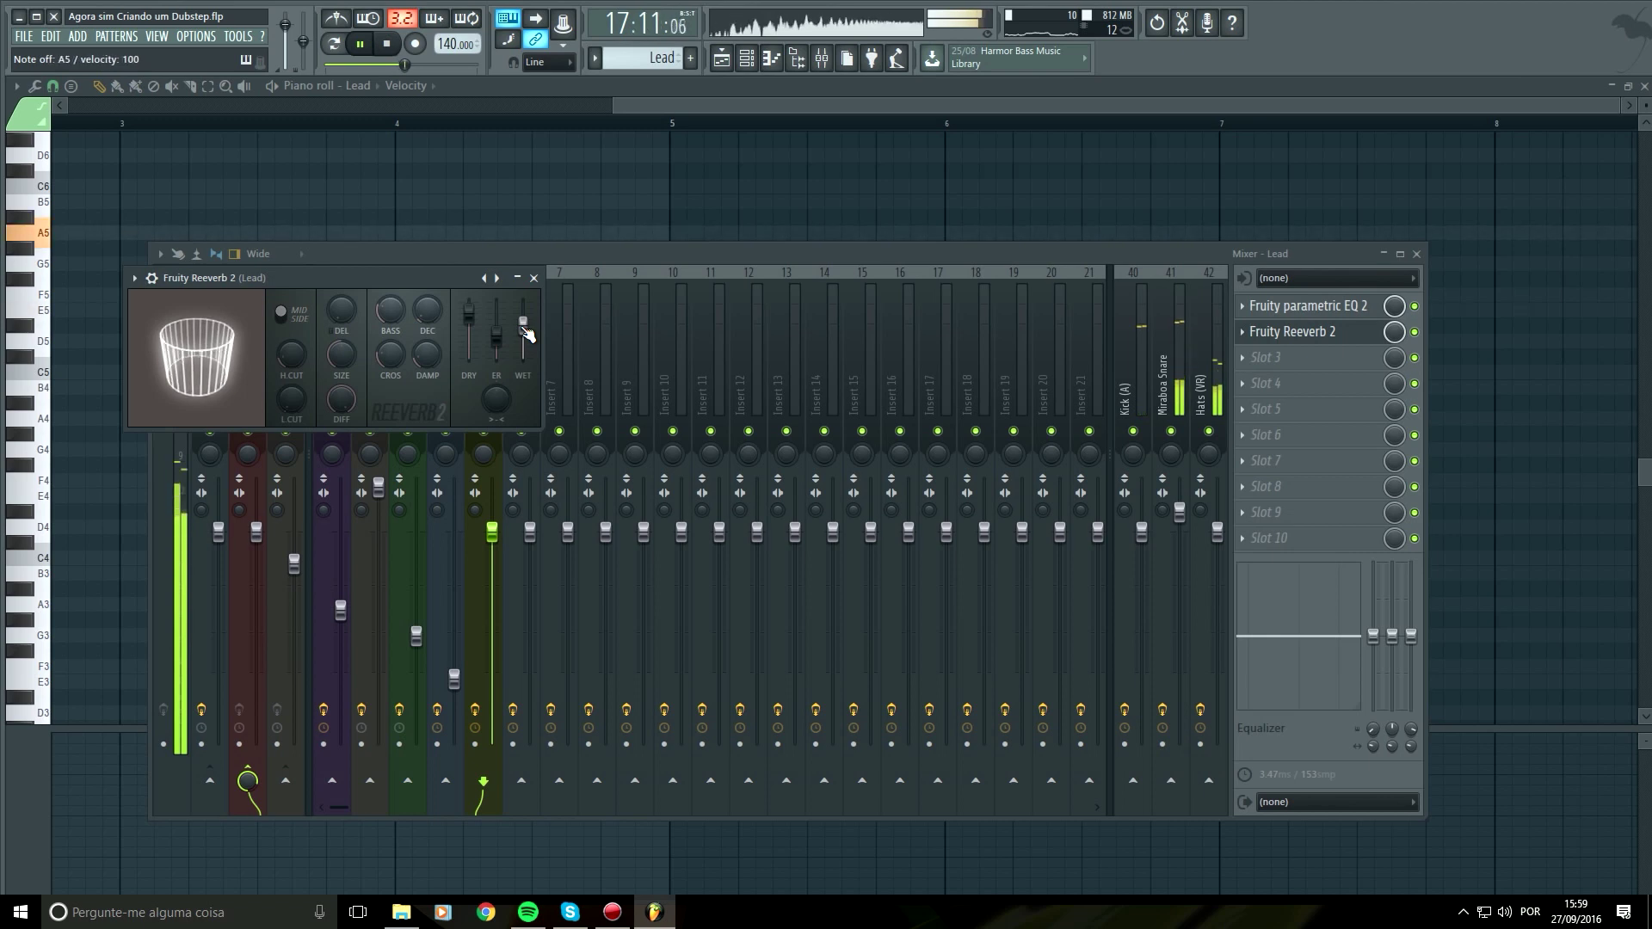
{"action": "key", "text": "space"}
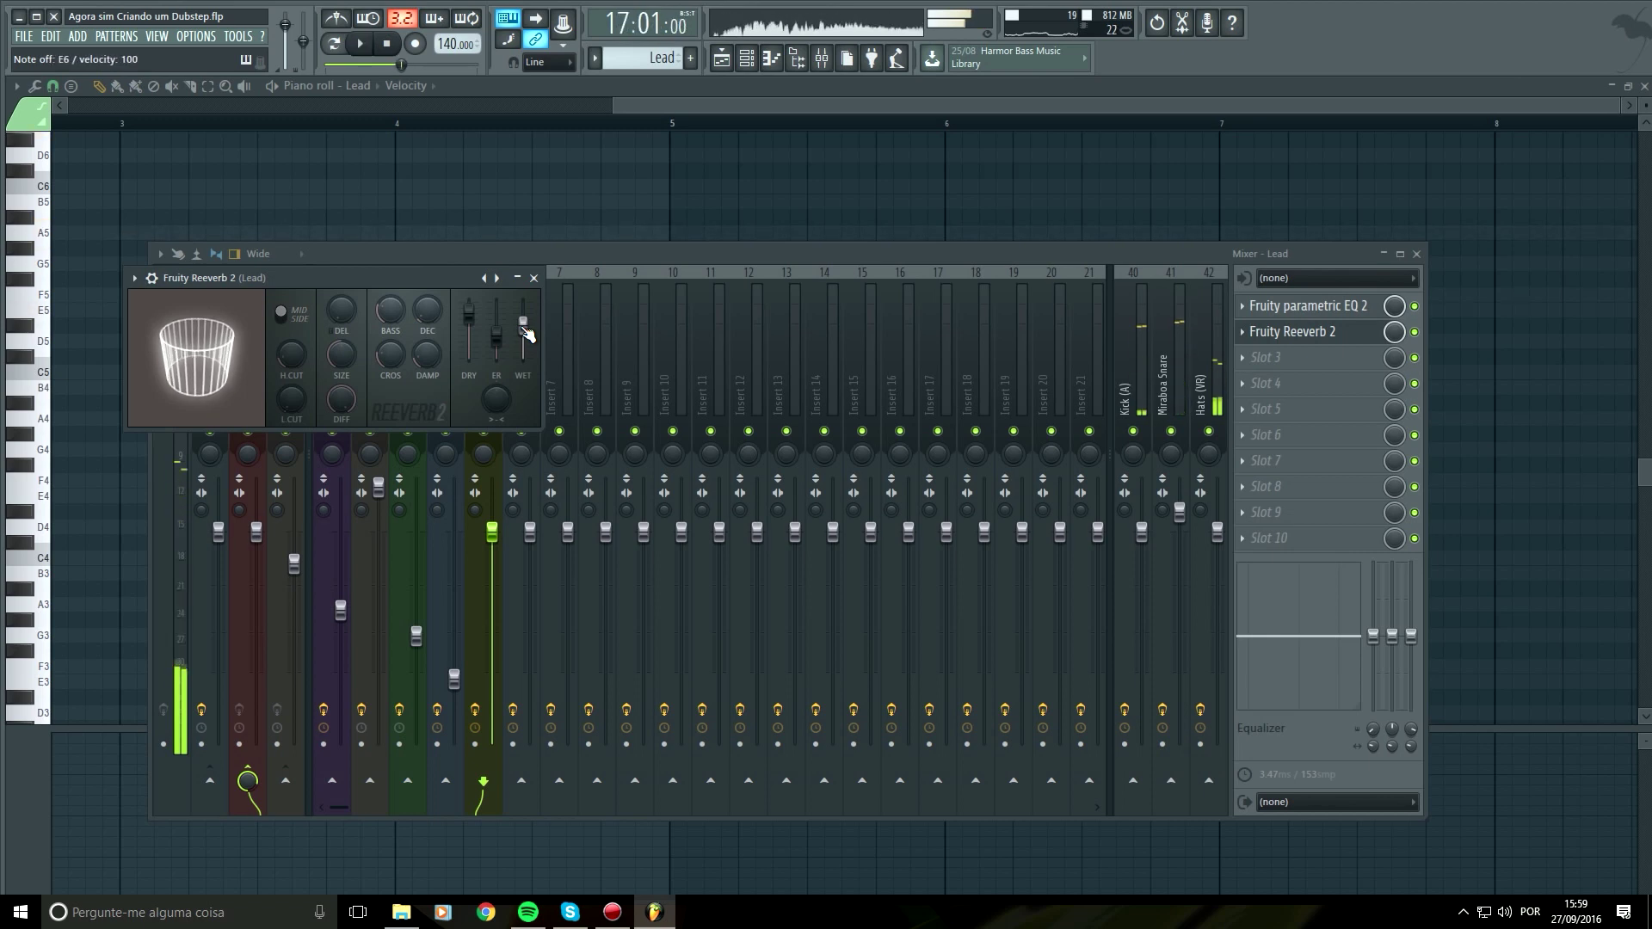
Replace Fruity Reeverb 2 on the Lead mixer track with Fruity Convolver and start playback to audition it
{"action": "left_click", "coordinate": [1240, 331]}
{"action": "mouse_move", "coordinate": [1289, 360]}
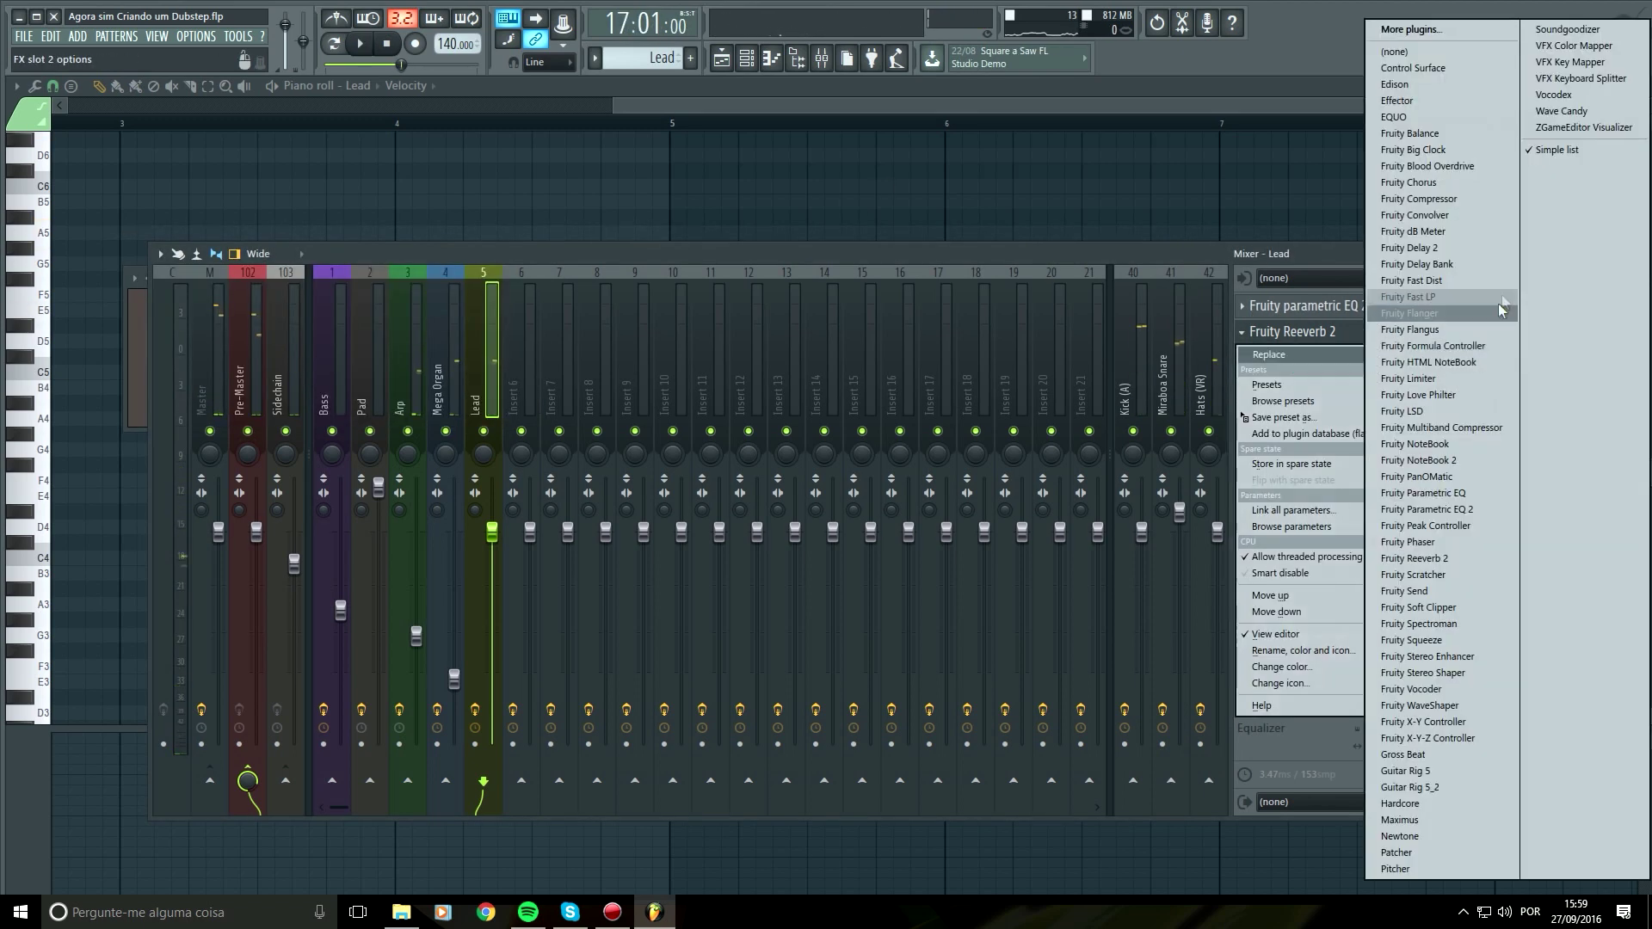
{"action": "left_click", "coordinate": [1473, 205]}
{"action": "key", "text": "space"}
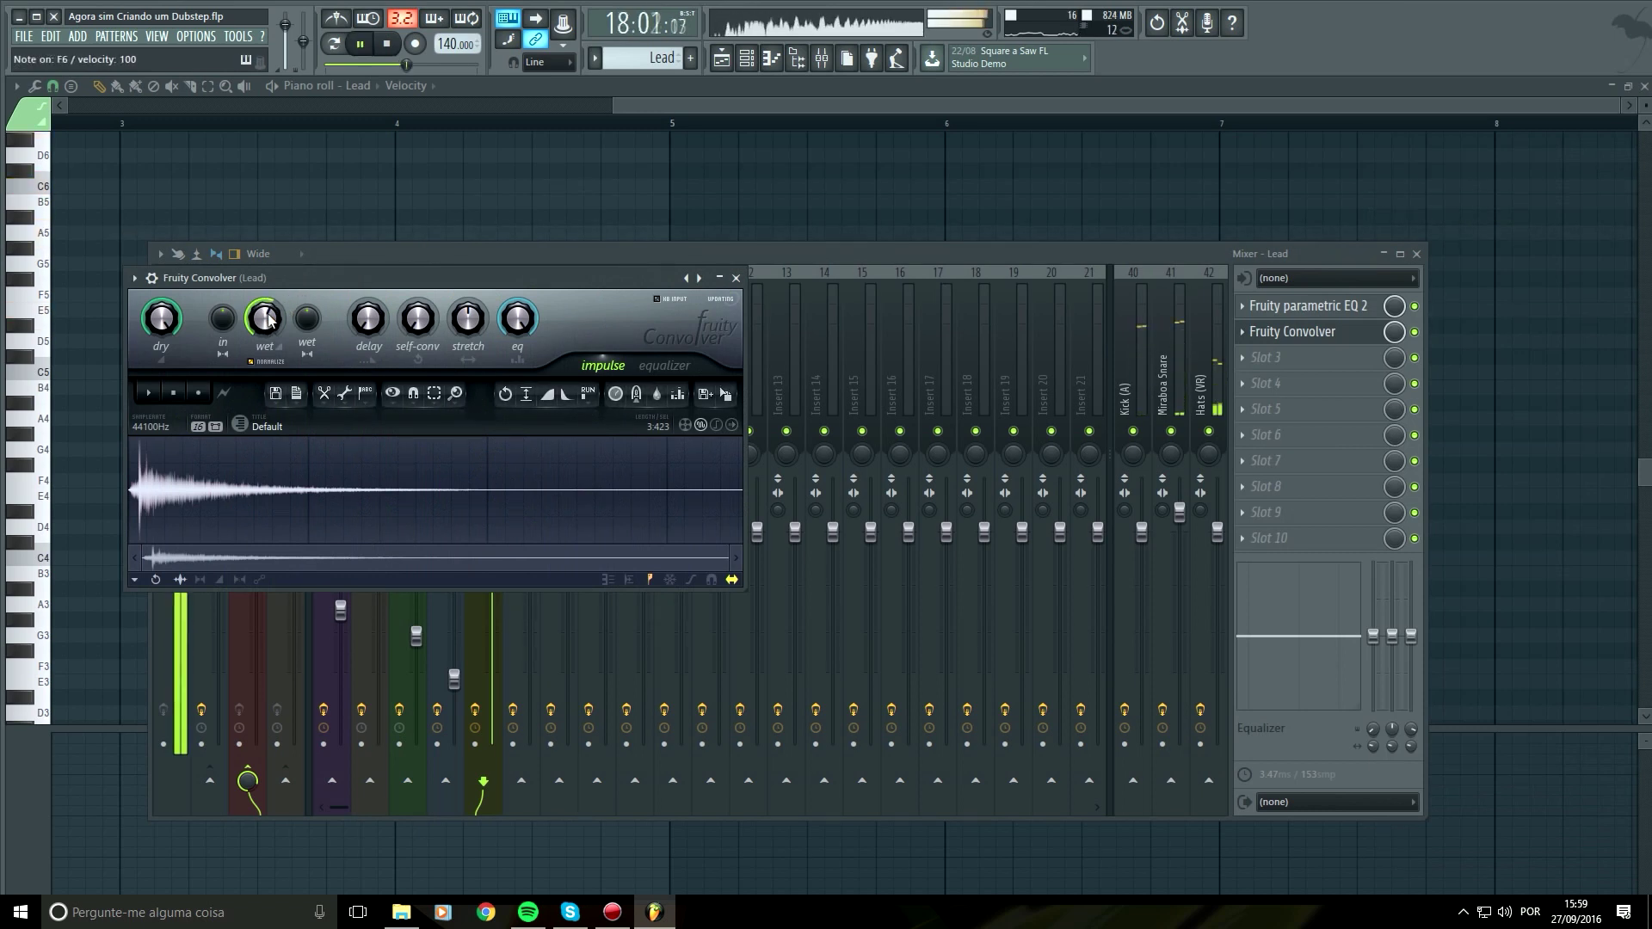
Adjust Fruity Convolver's dry and wet levels, wet stereo separation and self-convolution while auditioning the lead, and close the plugin window
{"action": "key", "text": "space"}
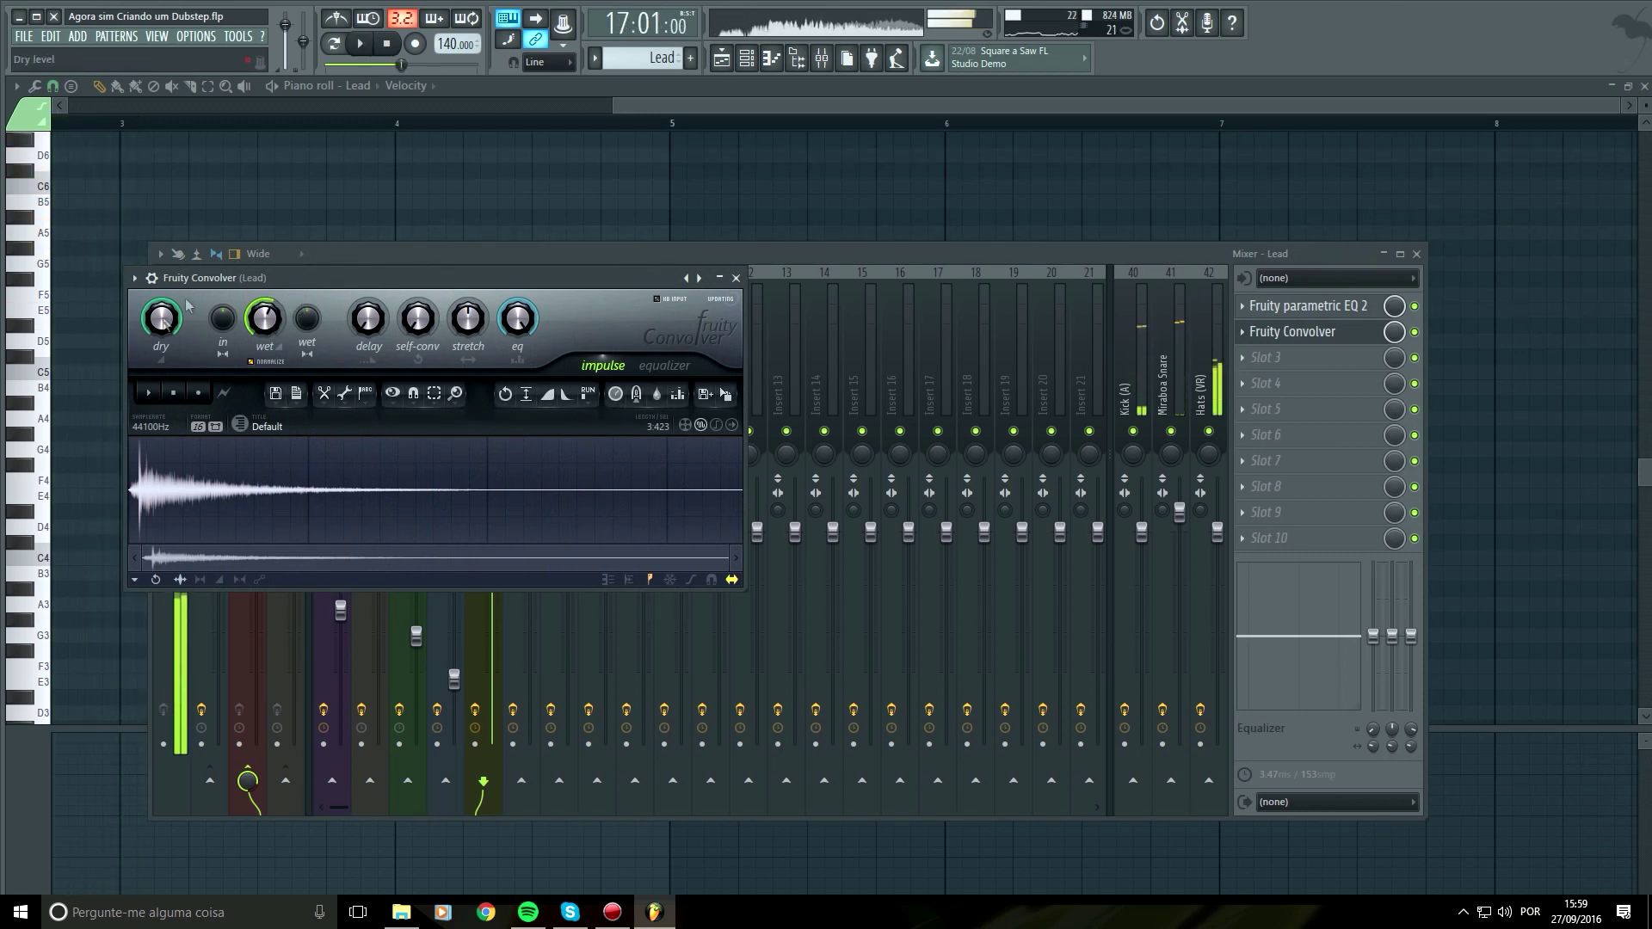
{"action": "key", "text": "space"}
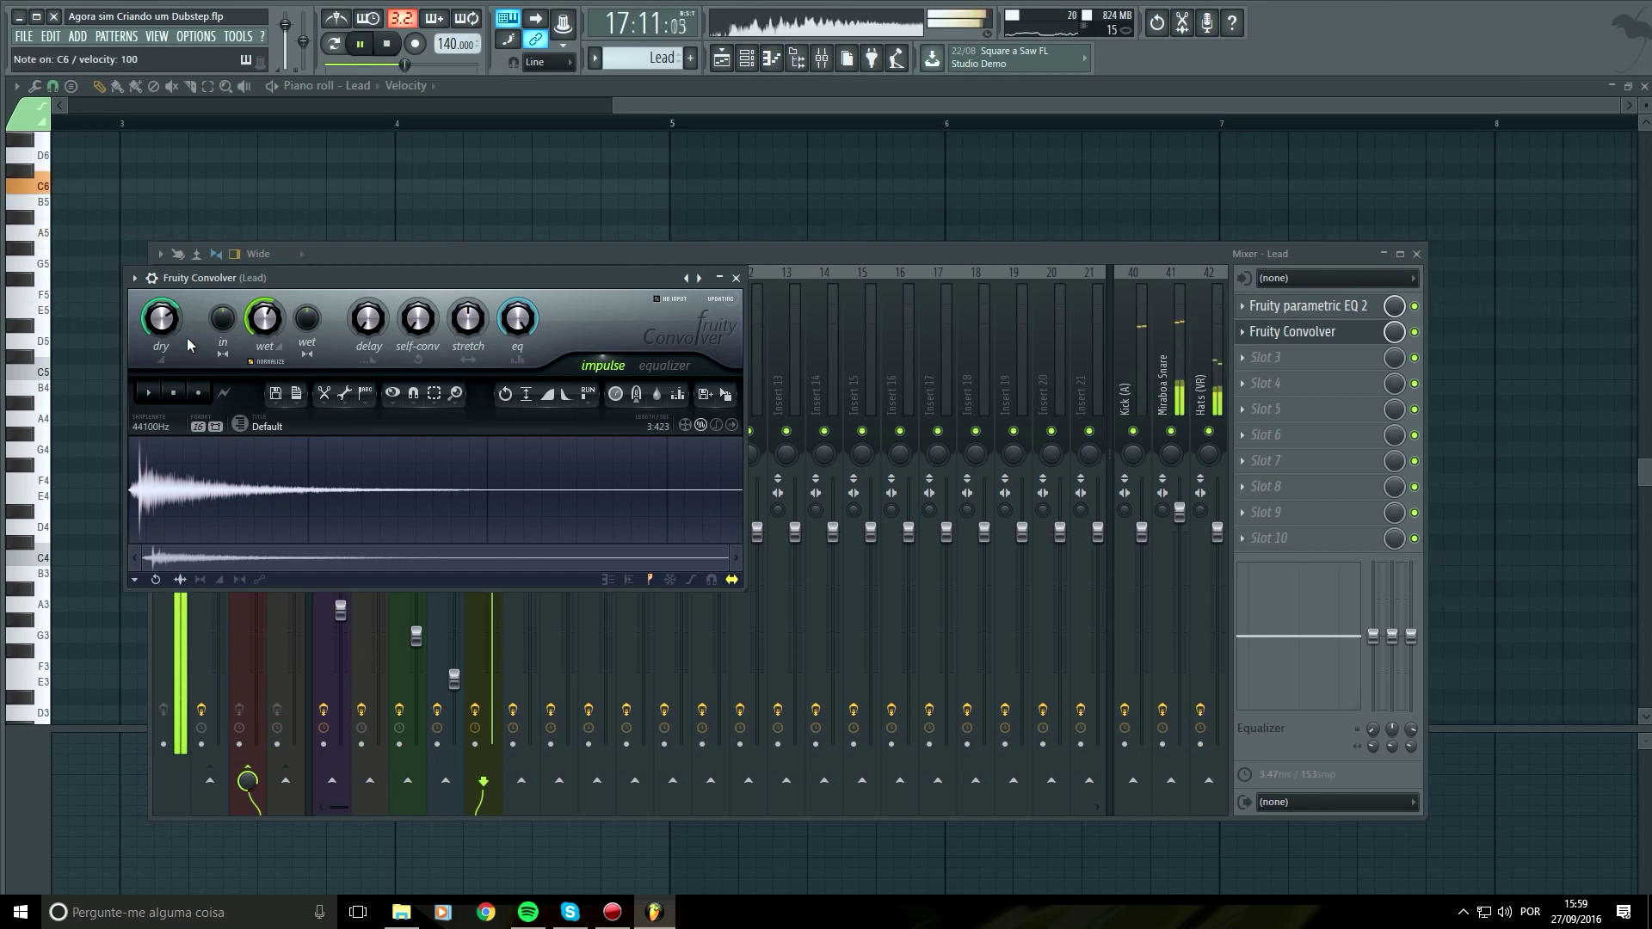
{"action": "key", "text": "space"}
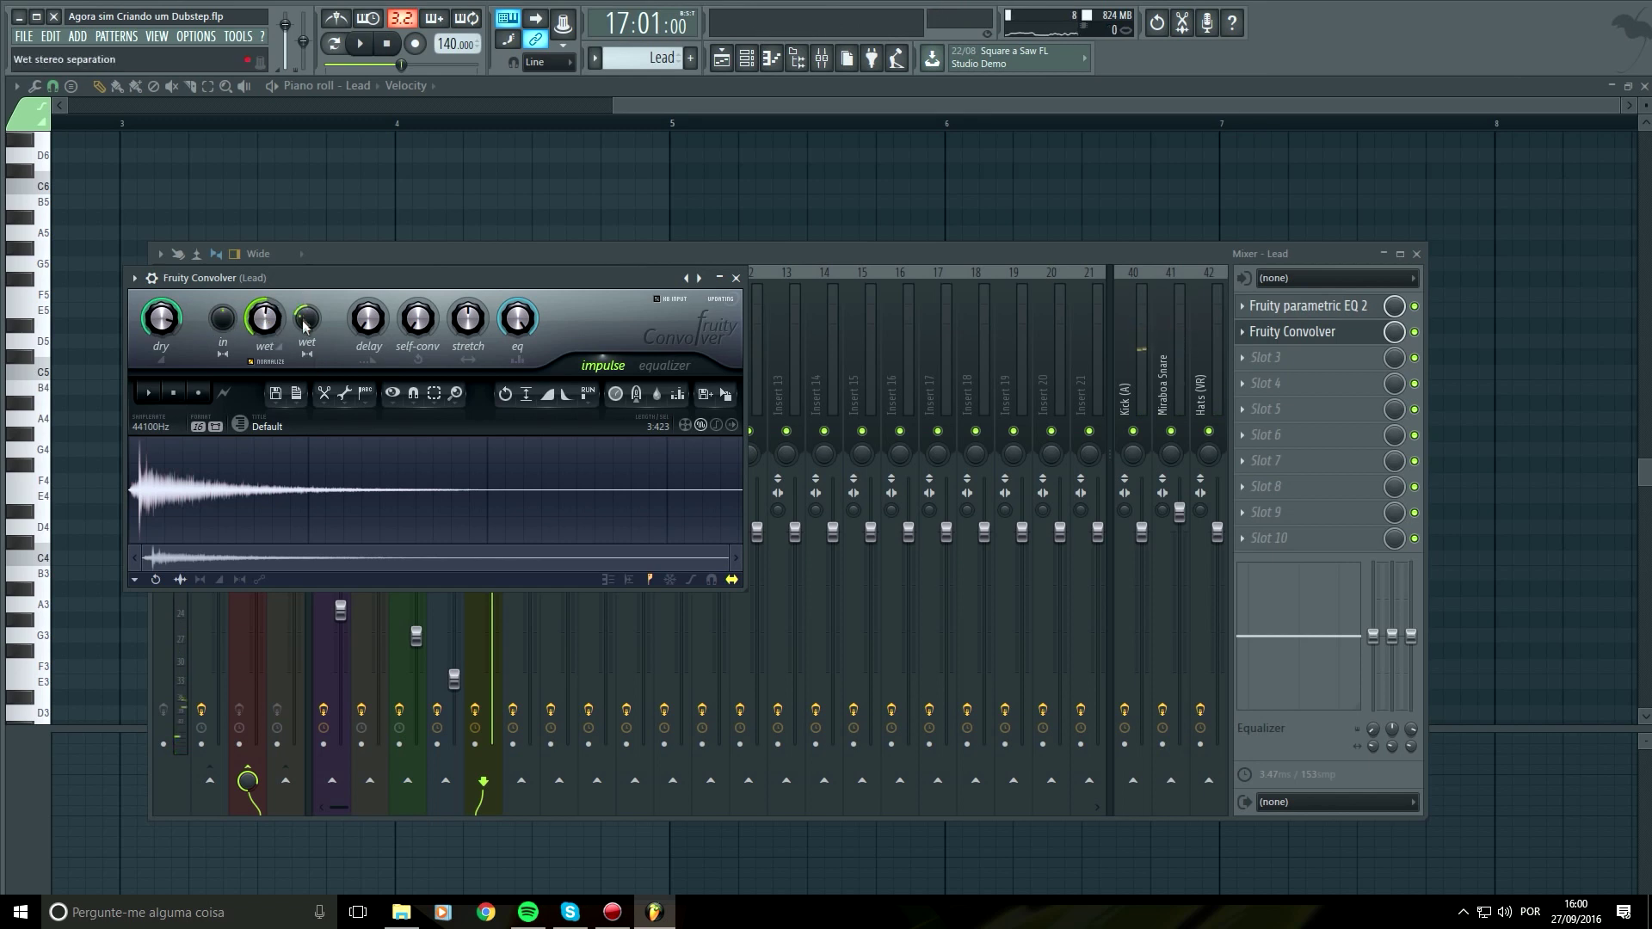
{"action": "key", "text": "space"}
{"action": "key", "text": "space"}
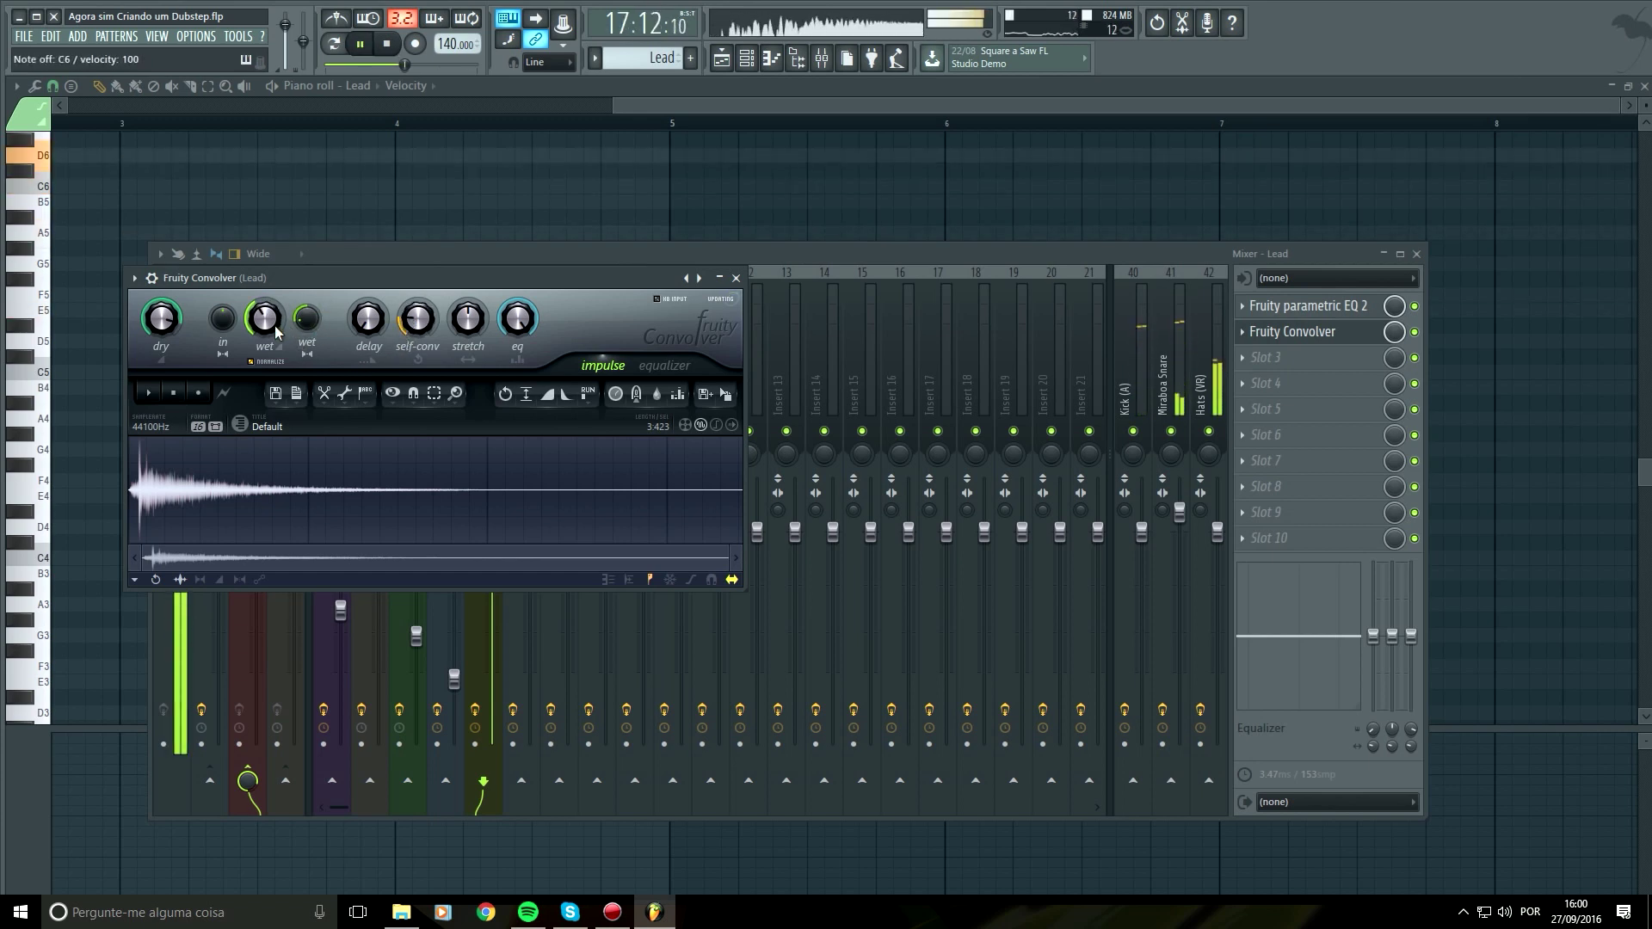
{"action": "key", "text": "space"}
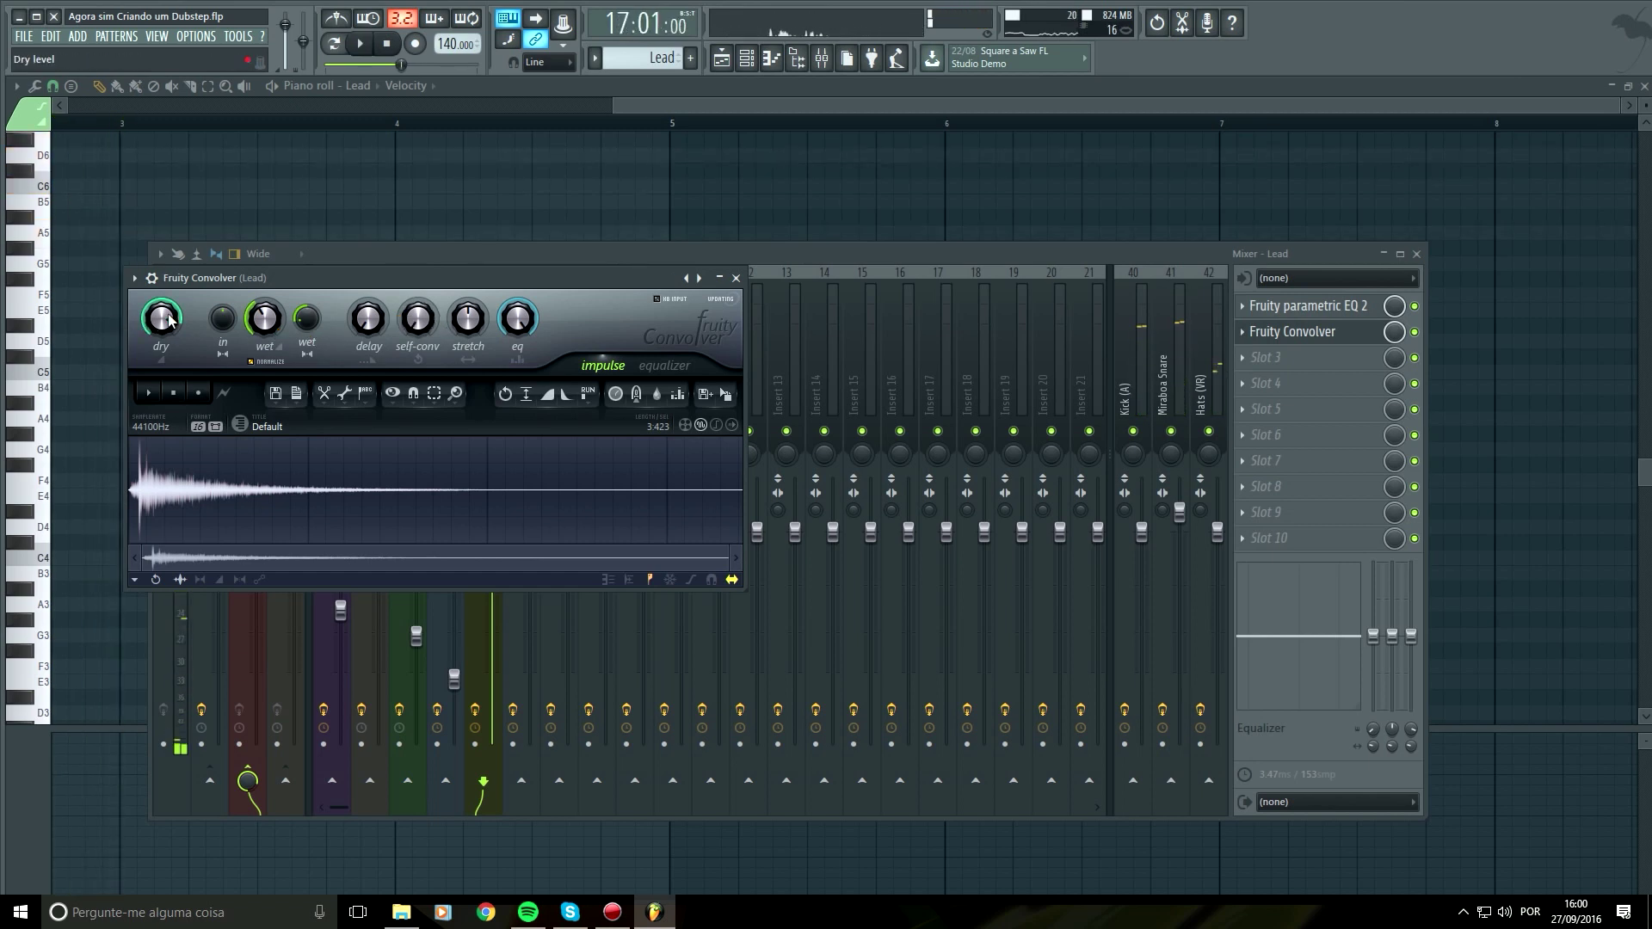
{"action": "key", "text": "space"}
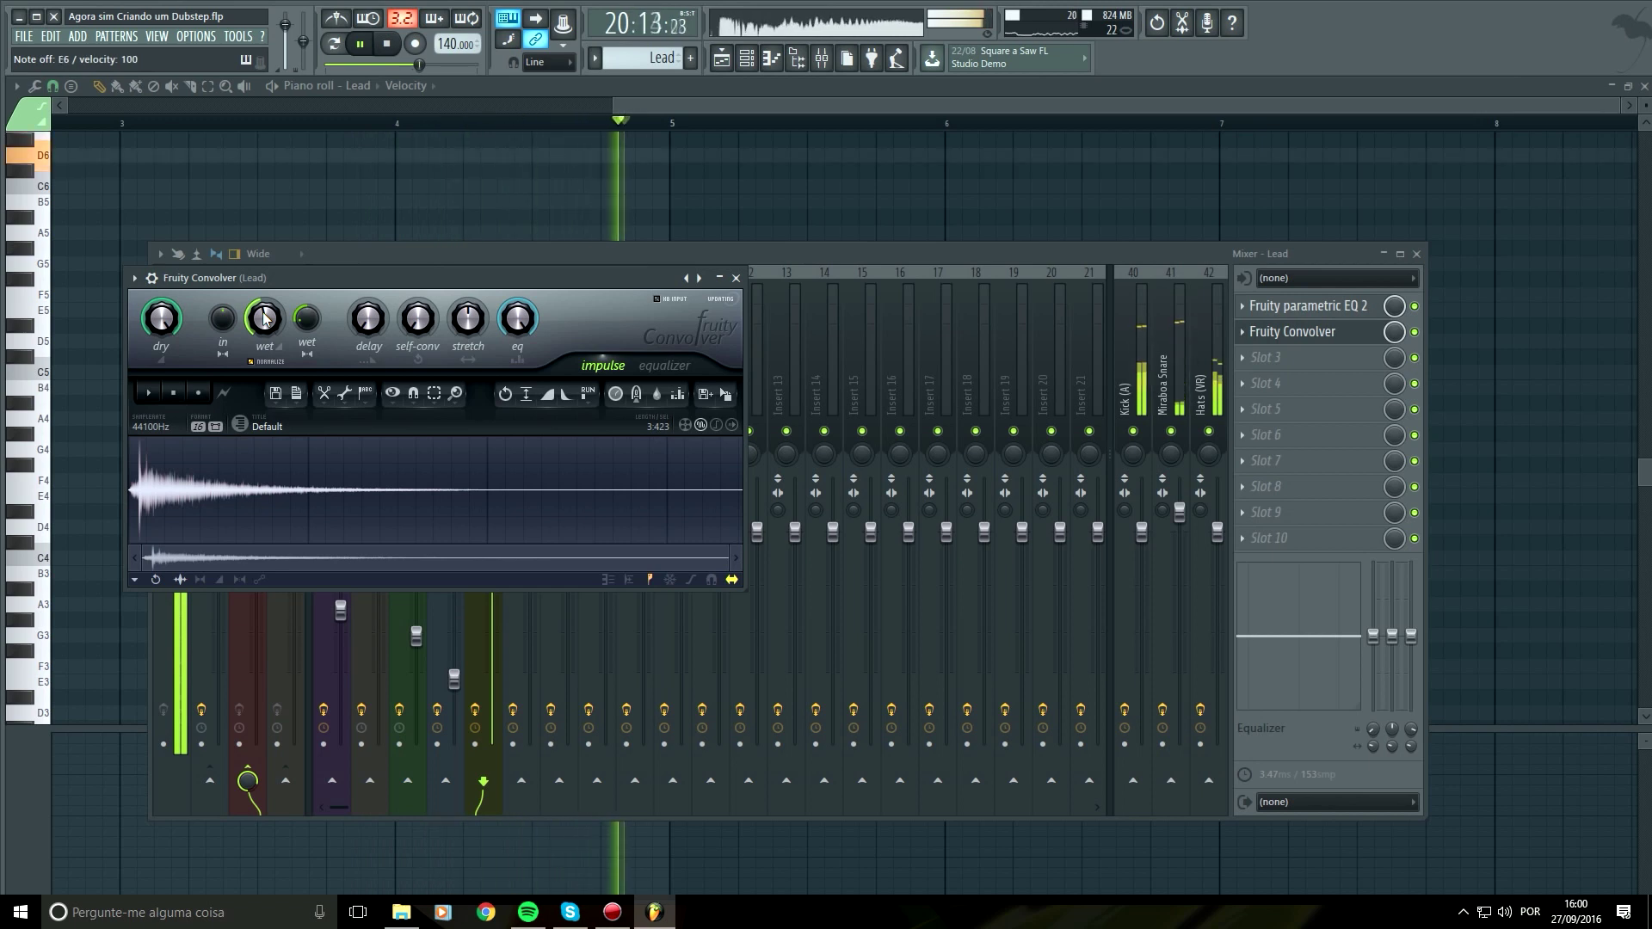
{"action": "key", "text": "space"}
{"action": "left_click", "coordinate": [735, 278]}
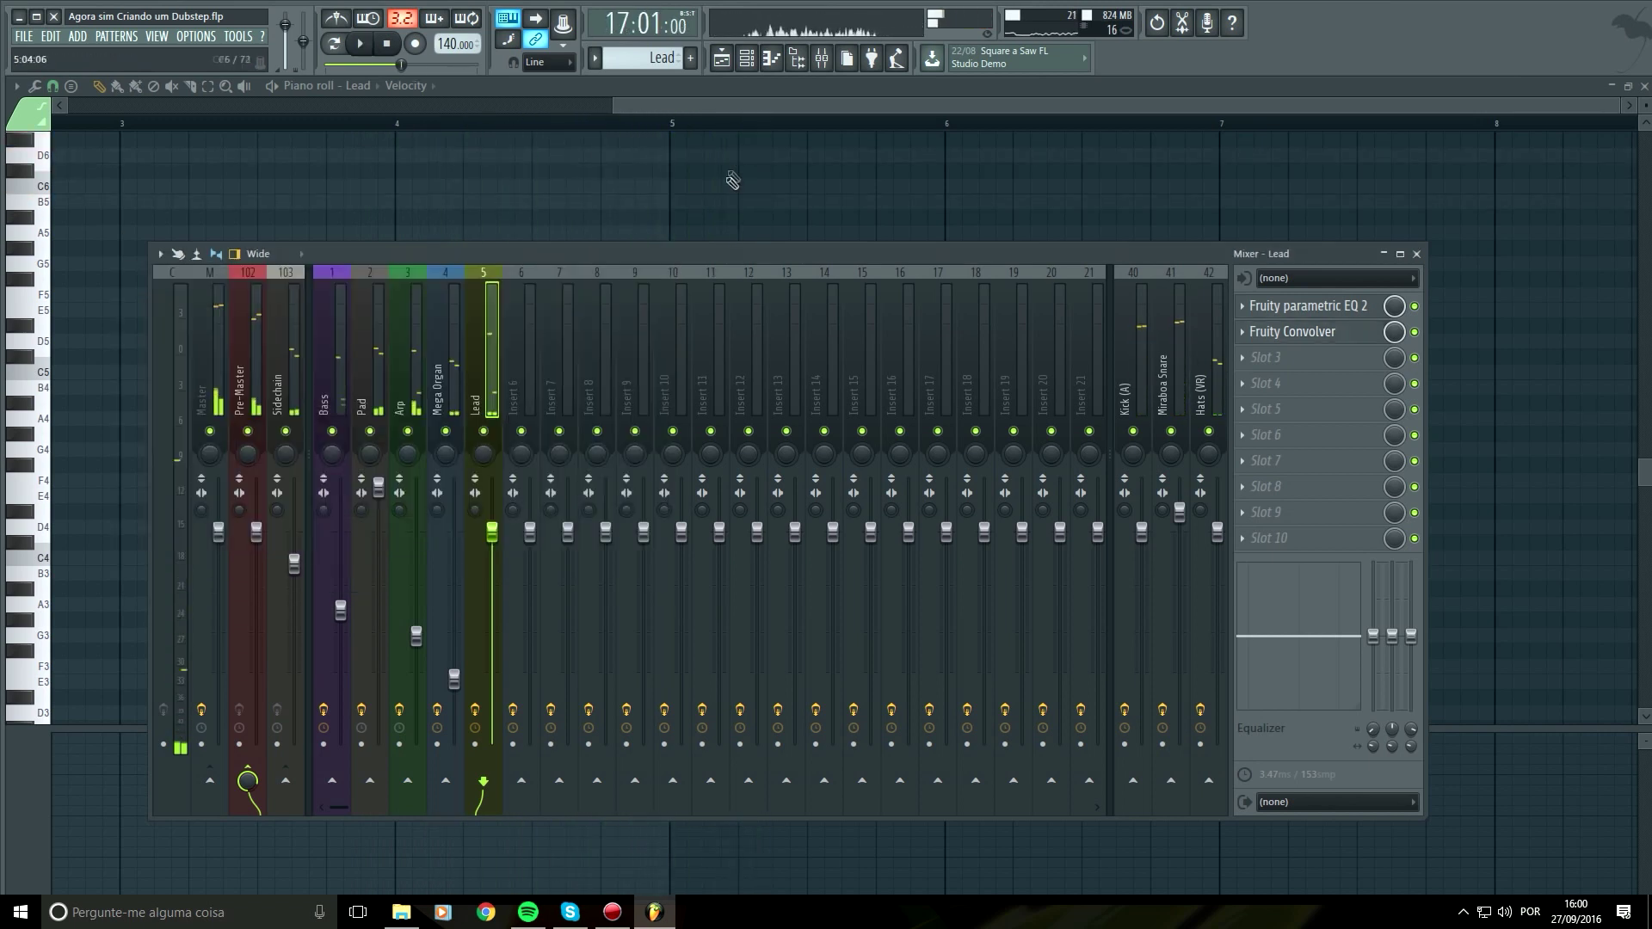
Return to the Lead channel's piano roll and leave it without any notes
{"action": "left_click", "coordinate": [749, 59]}
{"action": "left_click", "coordinate": [755, 62]}
{"action": "right_click", "coordinate": [600, 497]}
{"action": "left_click", "coordinate": [649, 497]}
{"action": "left_click", "coordinate": [747, 324]}
{"action": "right_click", "coordinate": [750, 325]}
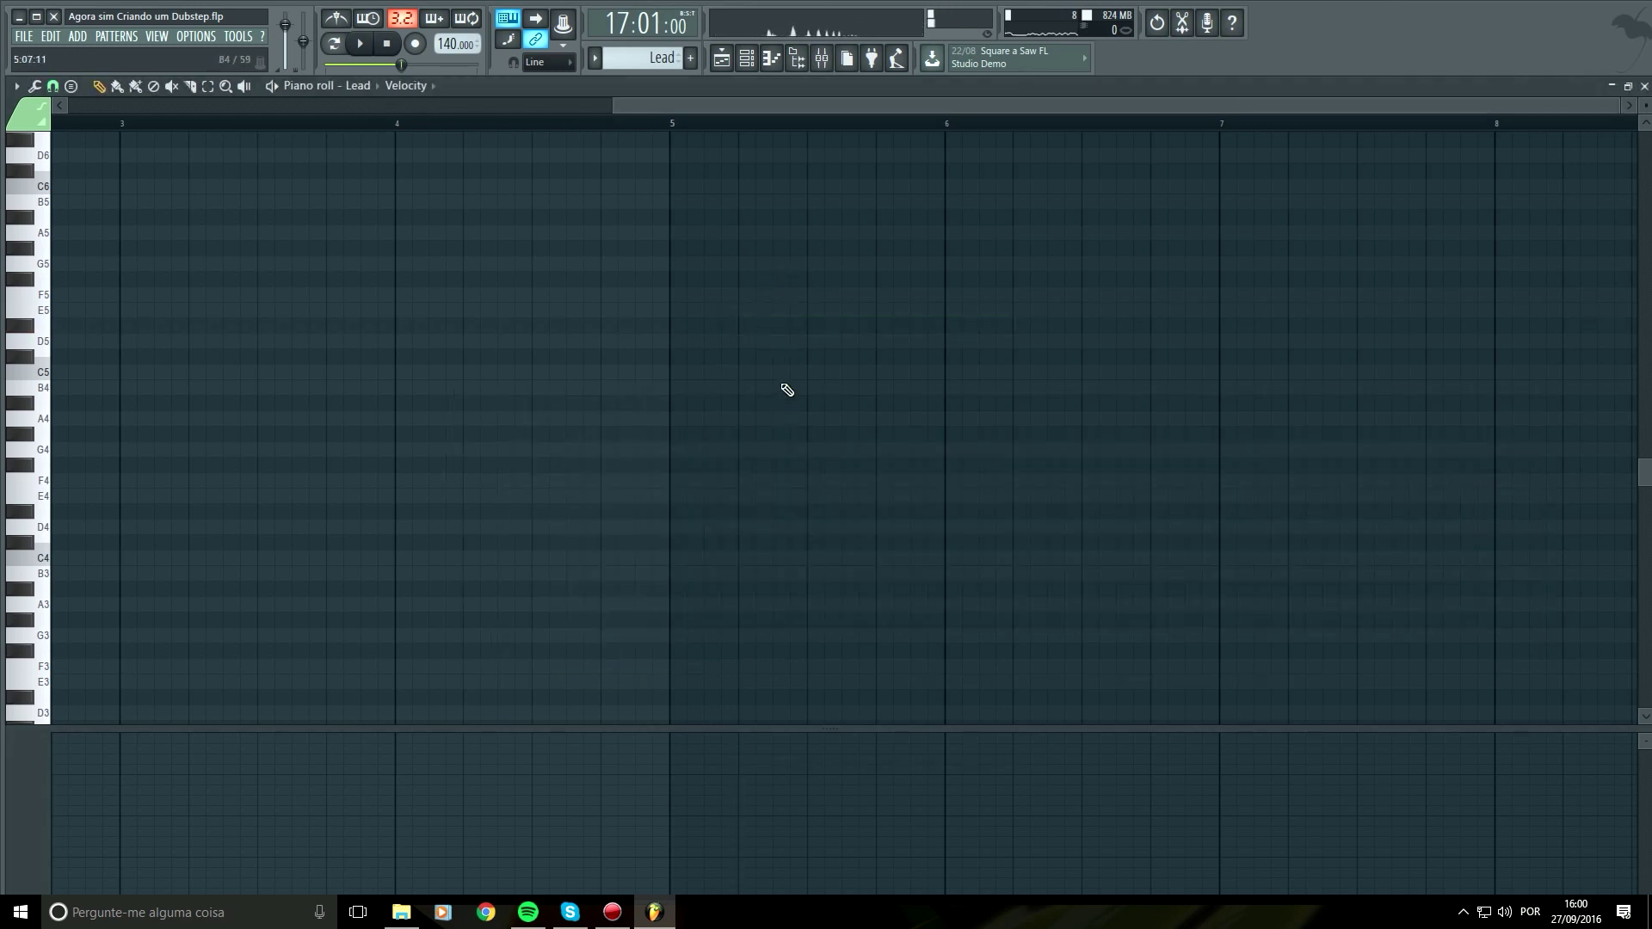
Enter three one-step A5 notes at steps 1, 3 and 5 of bar 1 and audition them
{"action": "left_click", "coordinate": [211, 232]}
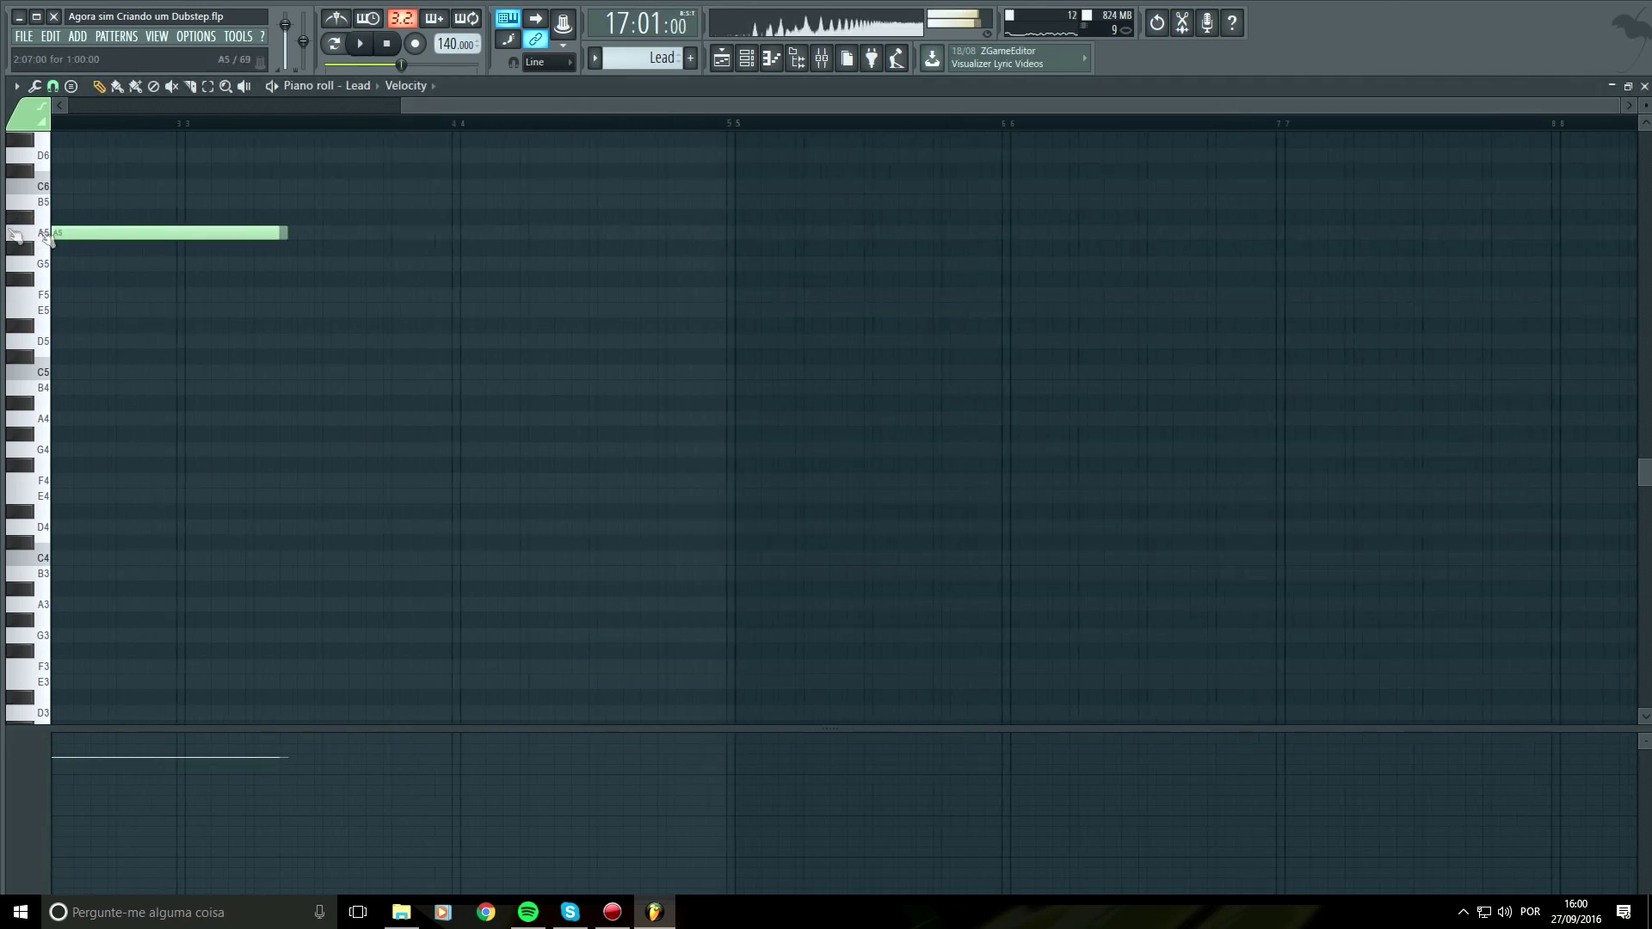
{"action": "left_click_drag", "start_coordinate": [211, 232], "coordinate": [148, 232]}
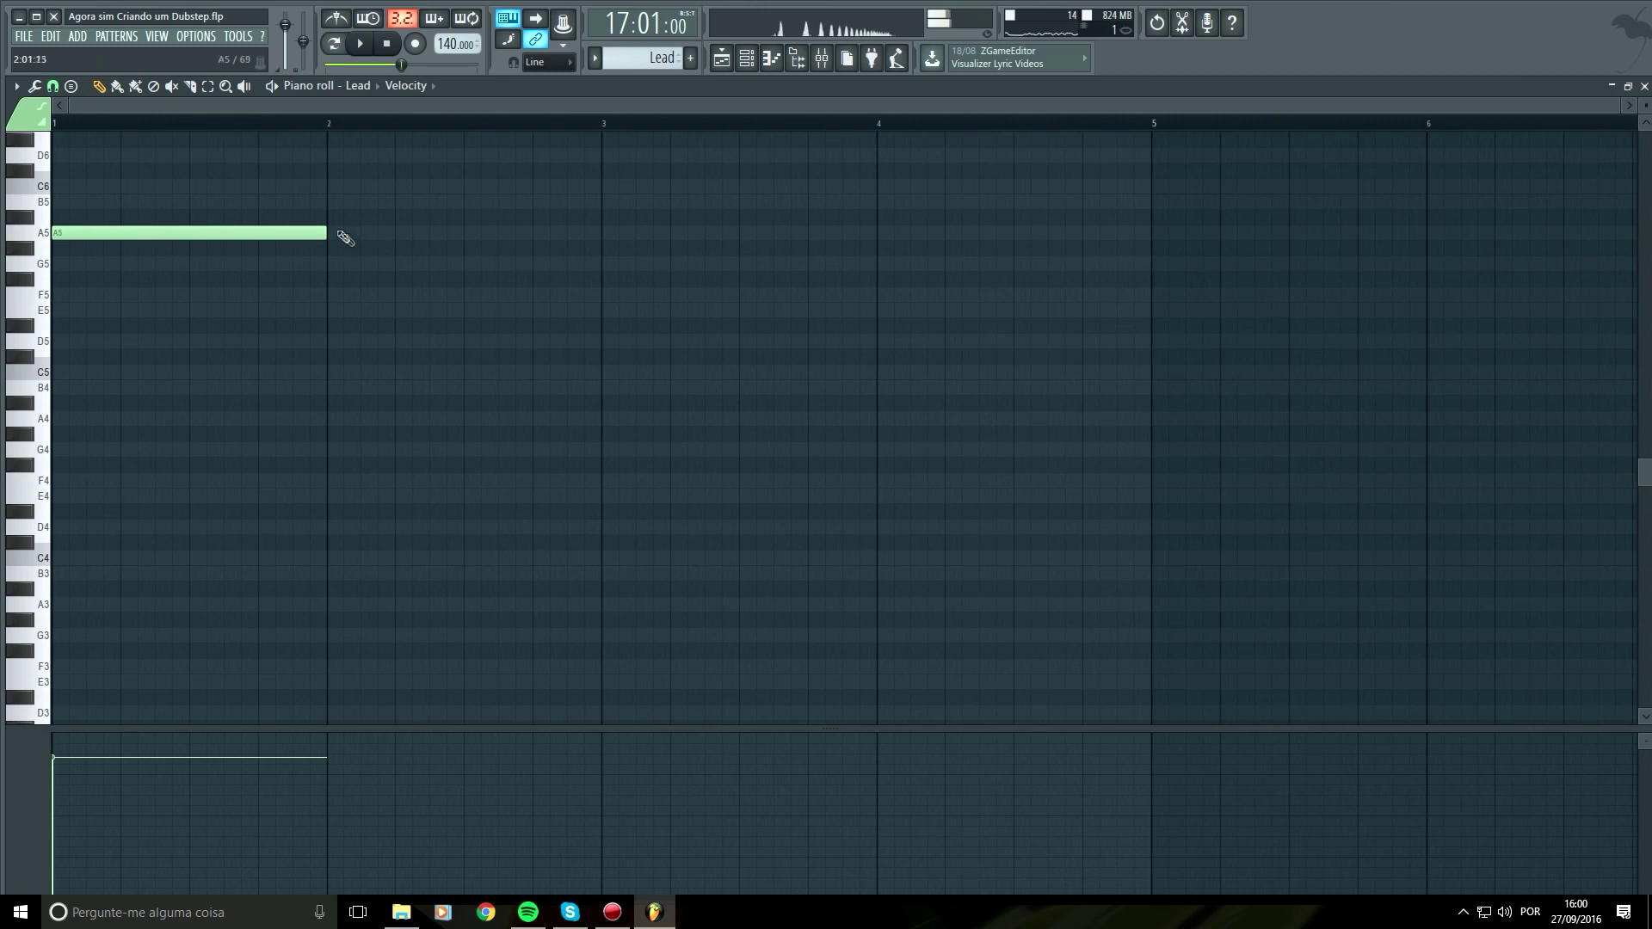
{"action": "left_click_drag", "start_coordinate": [301, 231], "coordinate": [80, 231]}
{"action": "left_click", "coordinate": [107, 233]}
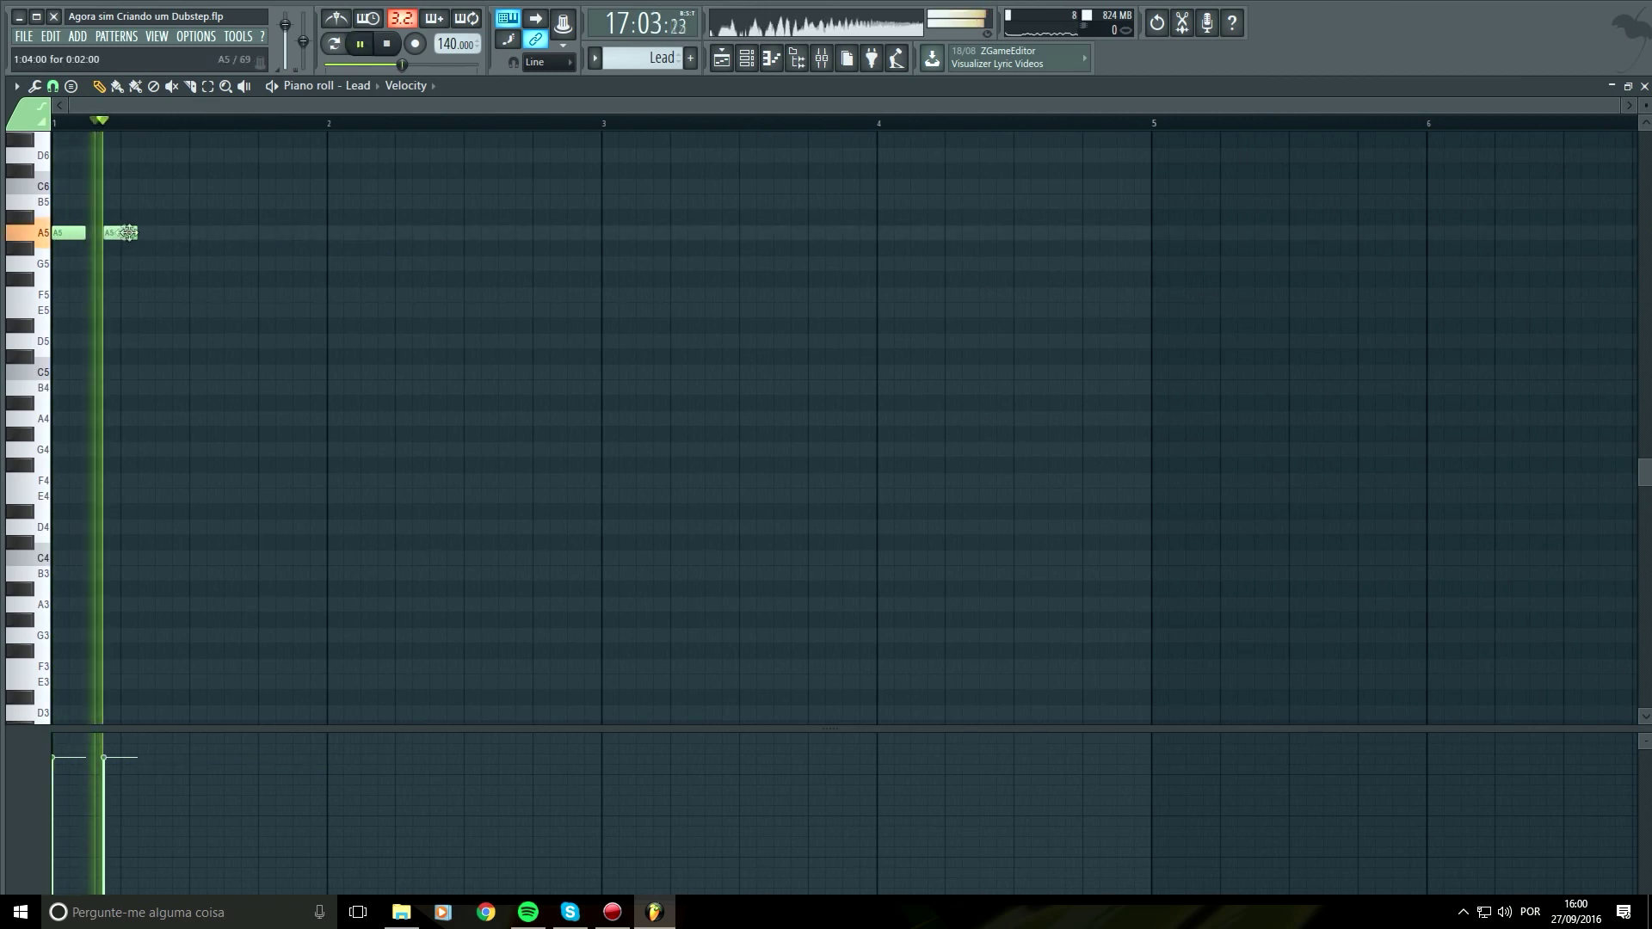
{"action": "right_click", "coordinate": [126, 232]}
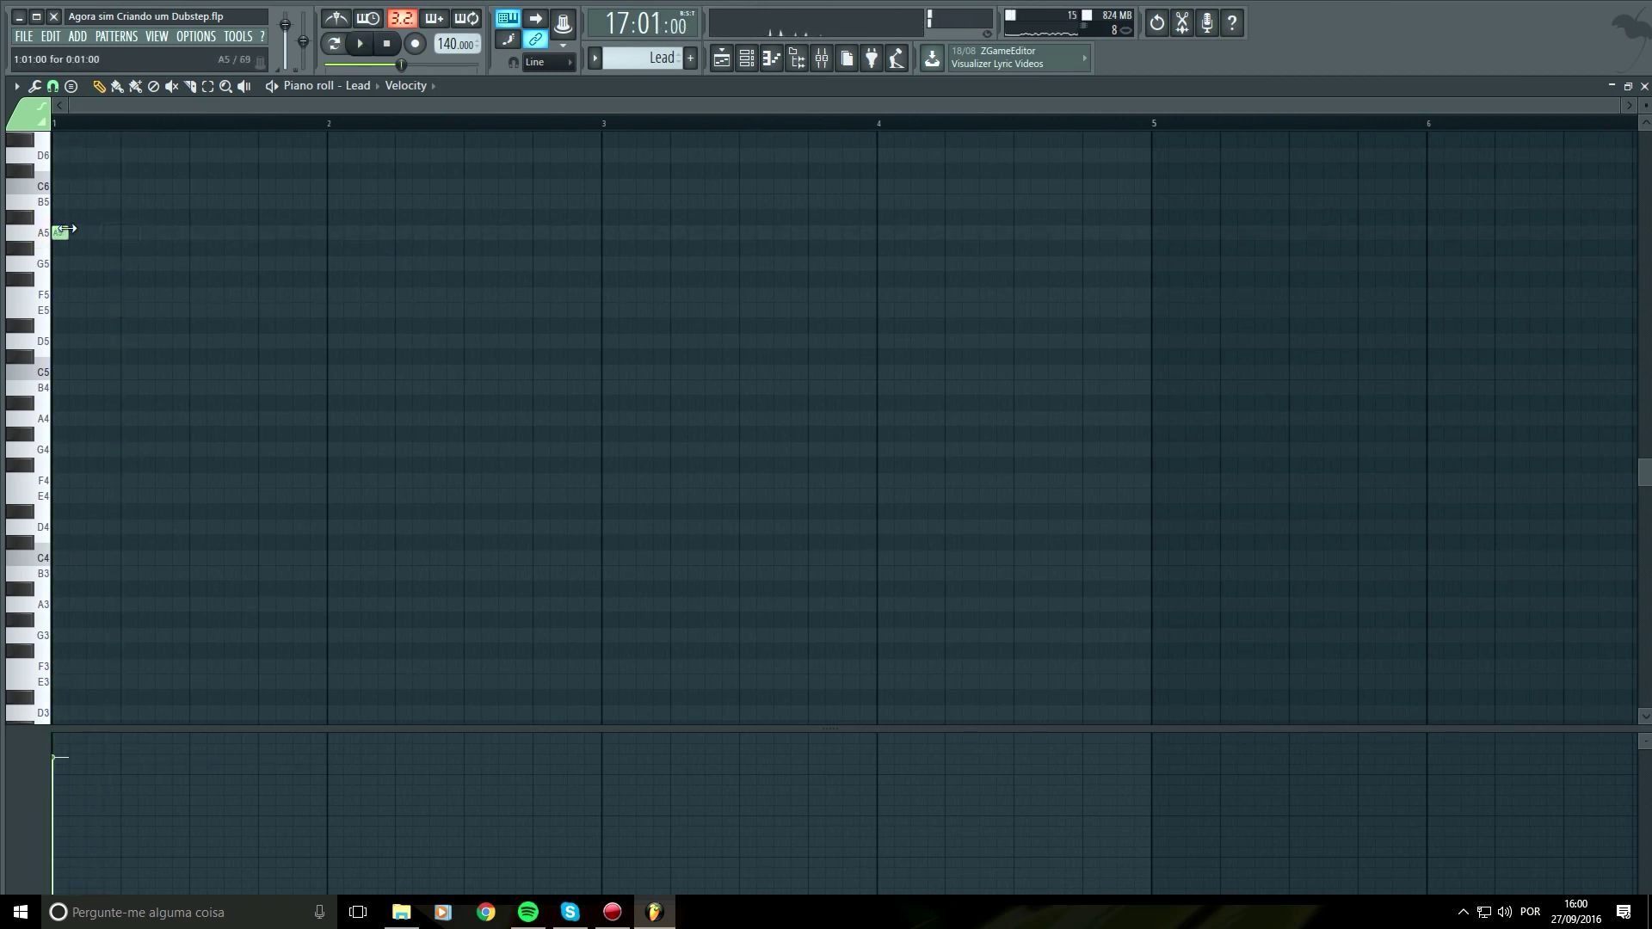
{"action": "right_click", "coordinate": [153, 233]}
{"action": "left_click", "coordinate": [129, 232]}
{"action": "key", "text": "space"}
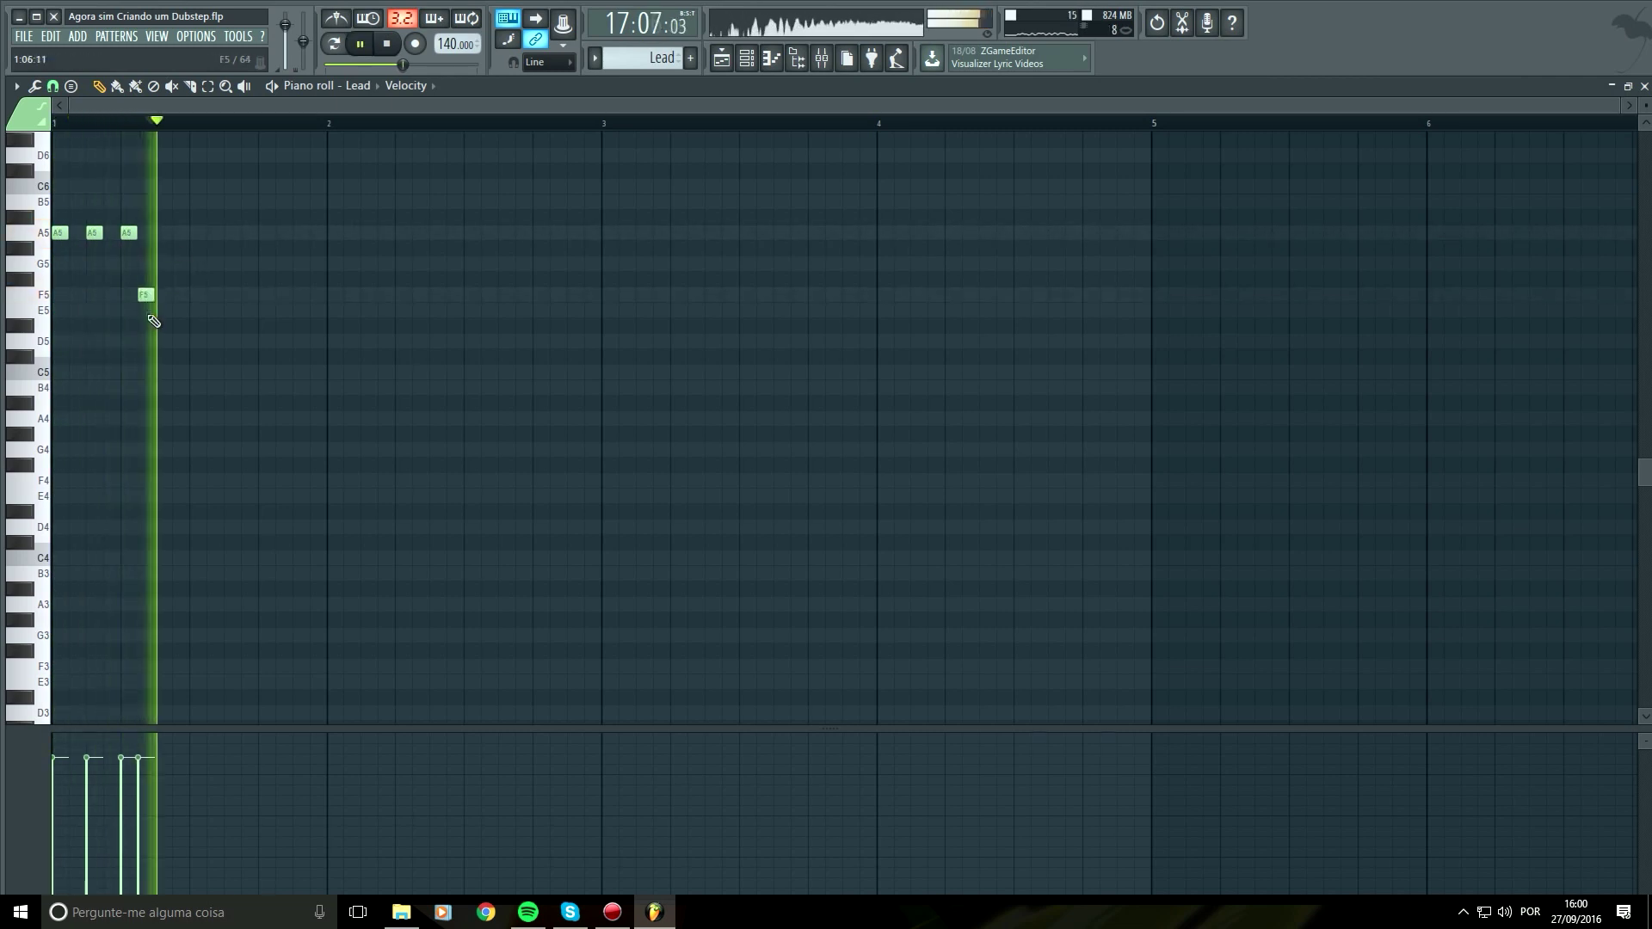
Continue bar 1 with two-step E5, A5 and D6 notes at steps 7, 9 and 11, auditioning the phrase
{"action": "left_click", "coordinate": [161, 310]}
{"action": "key", "text": "space"}
{"action": "left_click", "coordinate": [196, 232]}
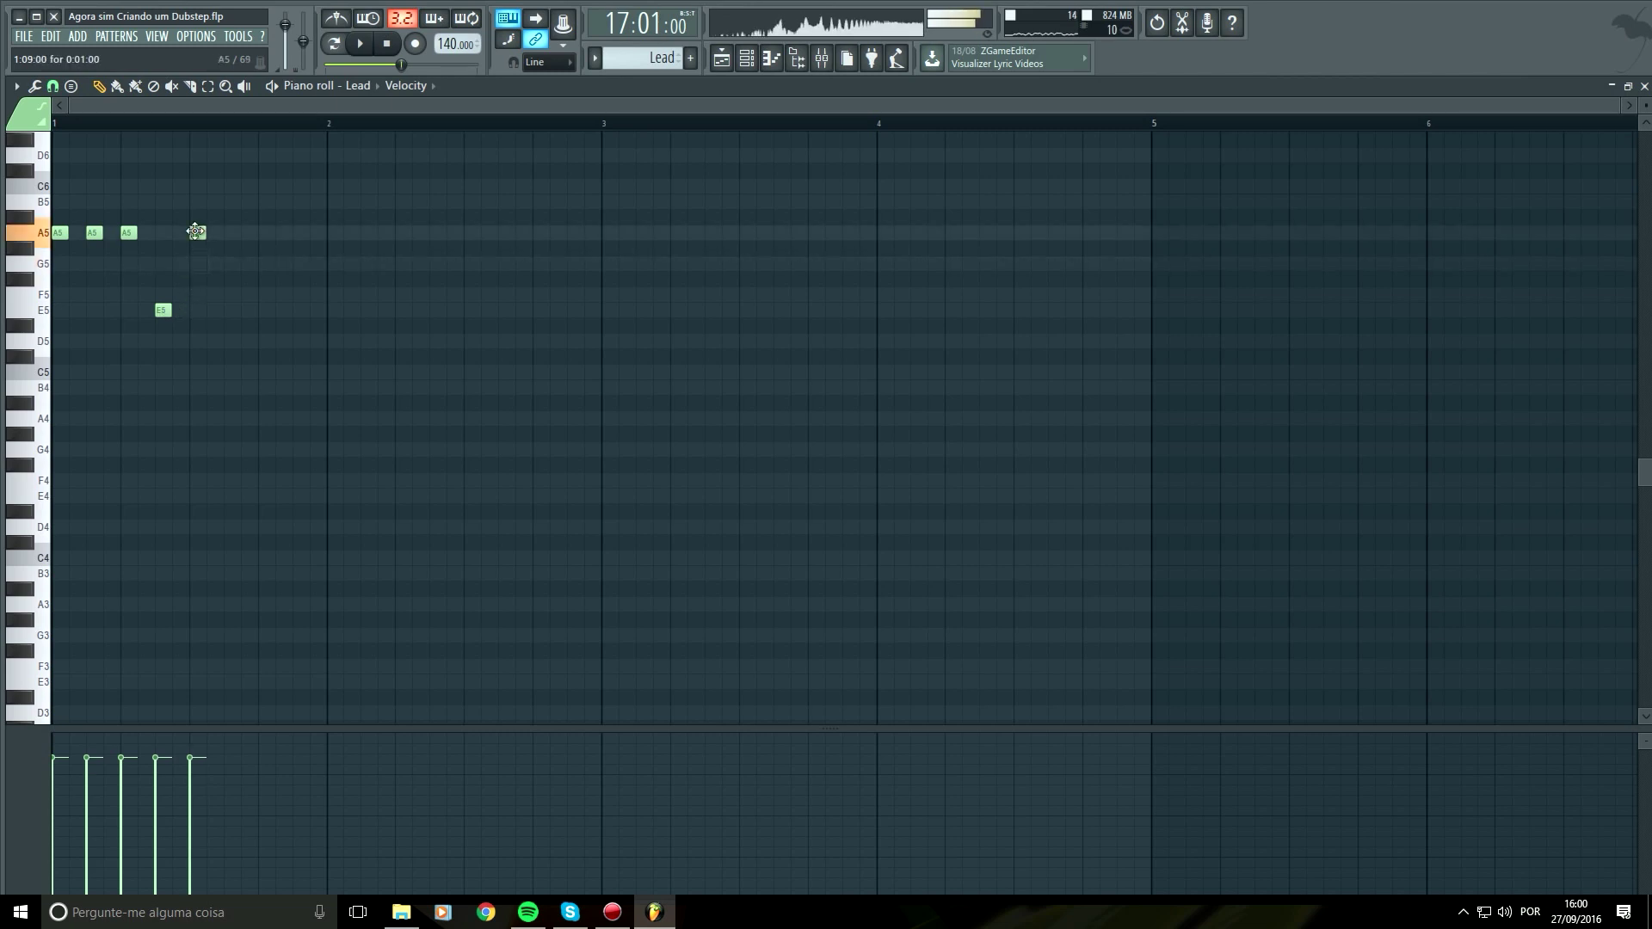
{"action": "left_click", "coordinate": [231, 188]}
{"action": "scroll", "coordinate": [241, 206], "scroll_direction": "up", "scroll_amount": 1}
{"action": "key", "text": "space"}
{"action": "key", "text": "space"}
{"action": "right_click", "coordinate": [236, 233]}
{"action": "left_click_drag", "start_coordinate": [230, 215], "coordinate": [230, 201]}
{"action": "key", "text": "space"}
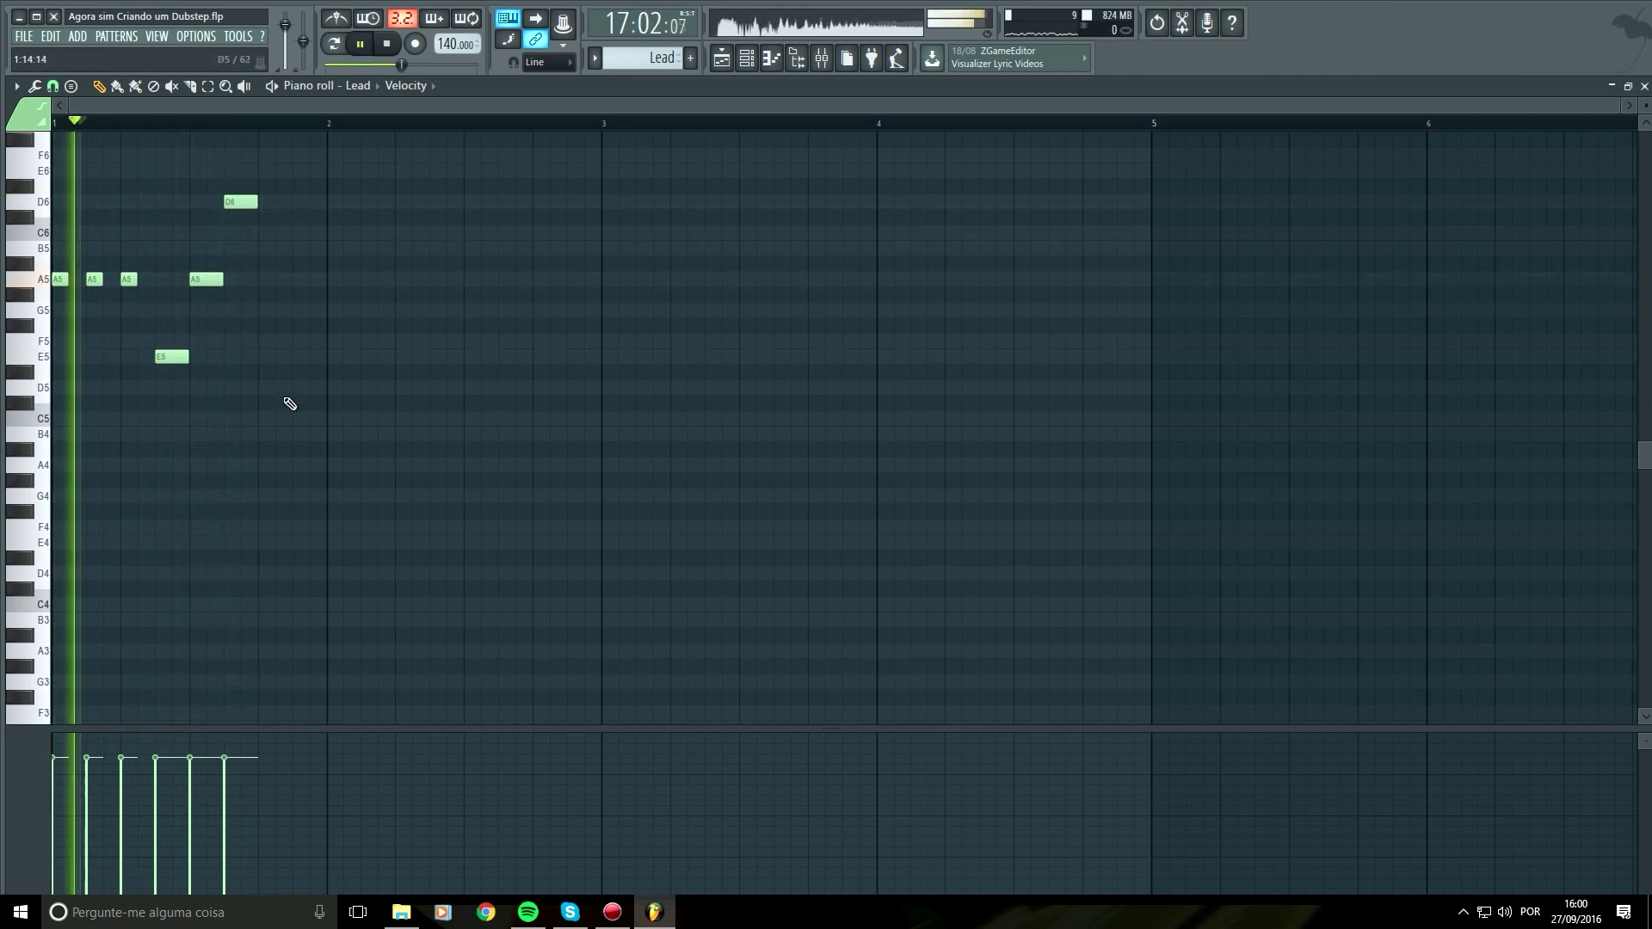
Raise the note at step 11 to E6, audition the phrase and try further pitches with the Lead sound
{"action": "scroll", "coordinate": [335, 457], "scroll_direction": "up", "scroll_amount": 2}
{"action": "key", "text": "space"}
{"action": "key", "text": "space"}
{"action": "key", "text": "space"}
{"action": "left_click_drag", "start_coordinate": [242, 282], "coordinate": [242, 267]}
{"action": "key", "text": "space"}
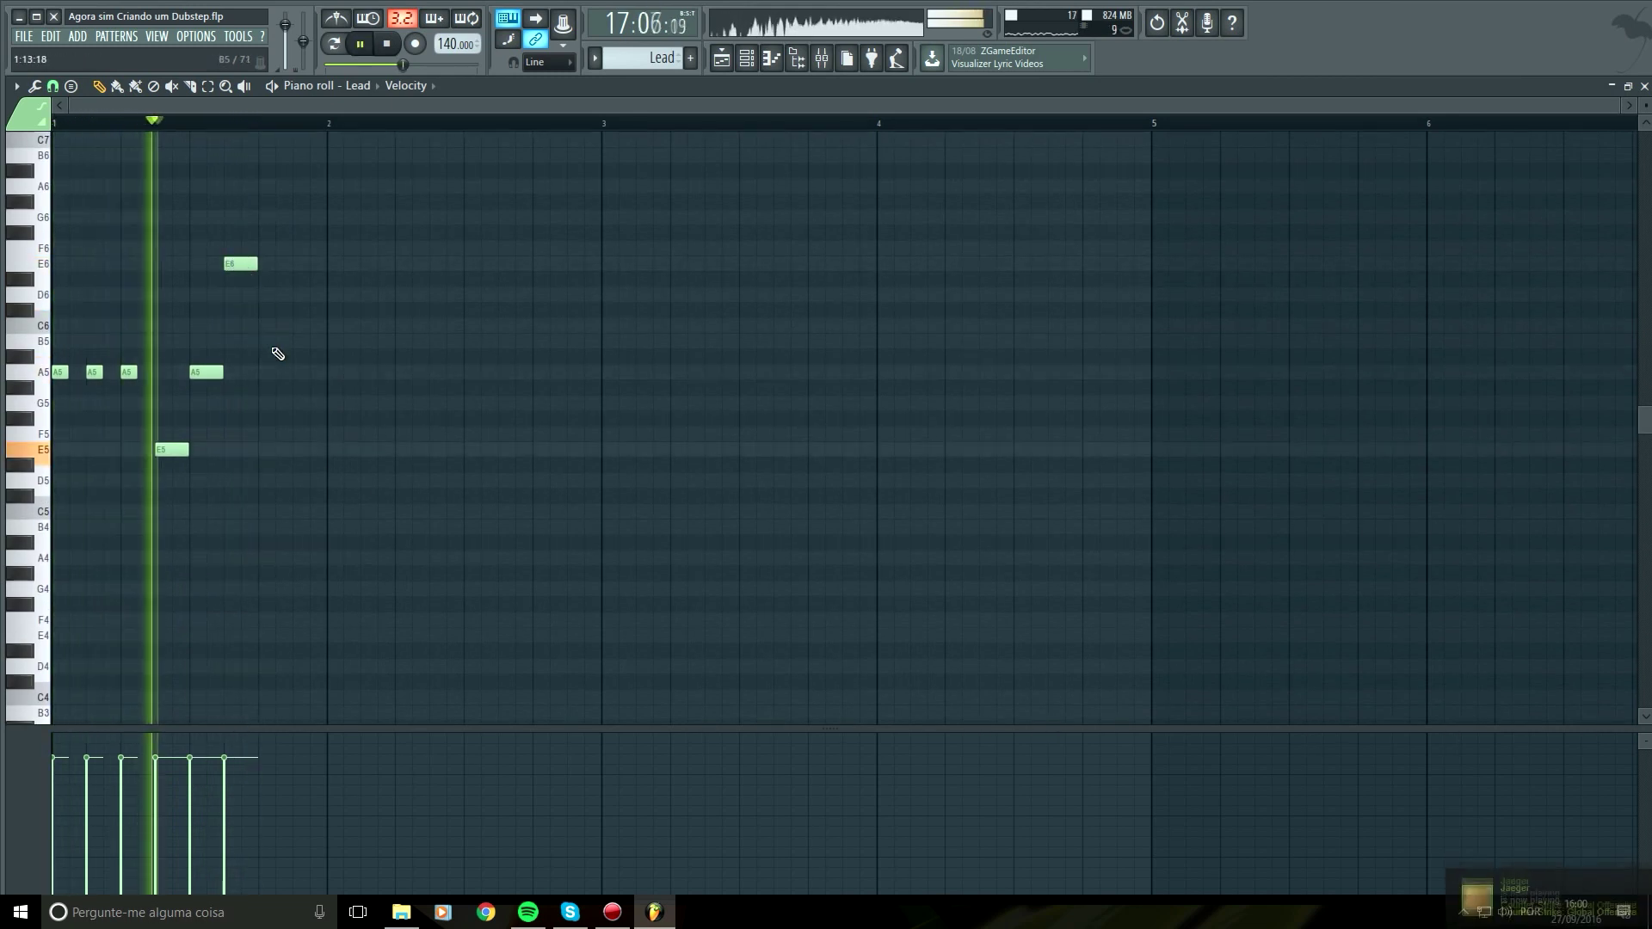
{"action": "key", "text": "space"}
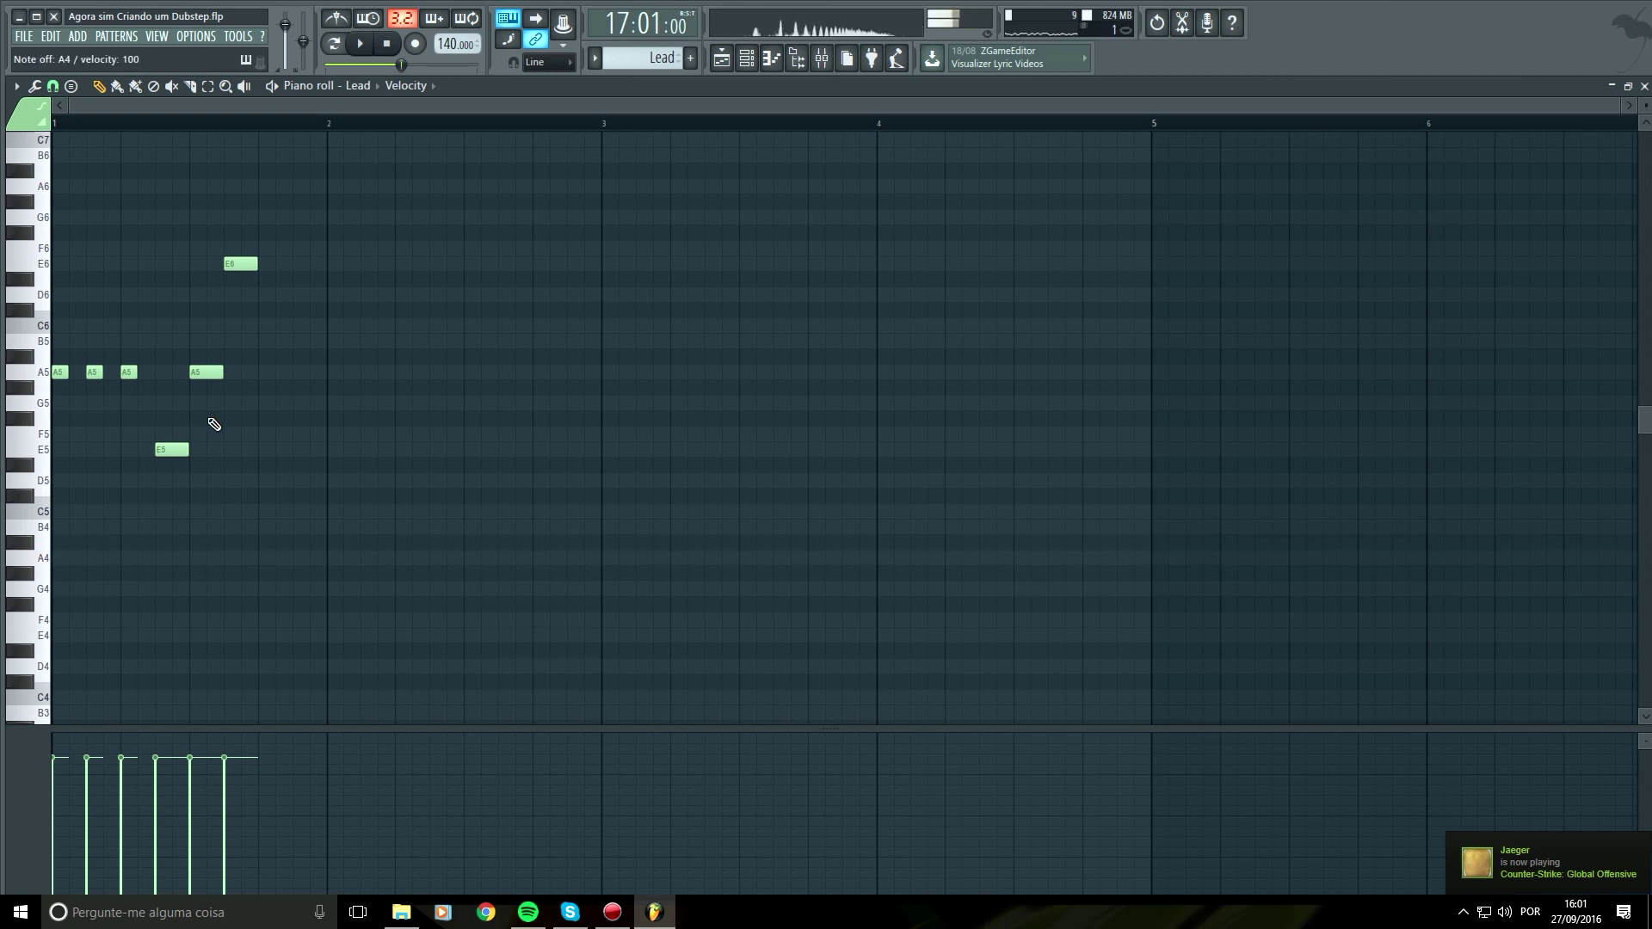
{"action": "key", "text": "n"}
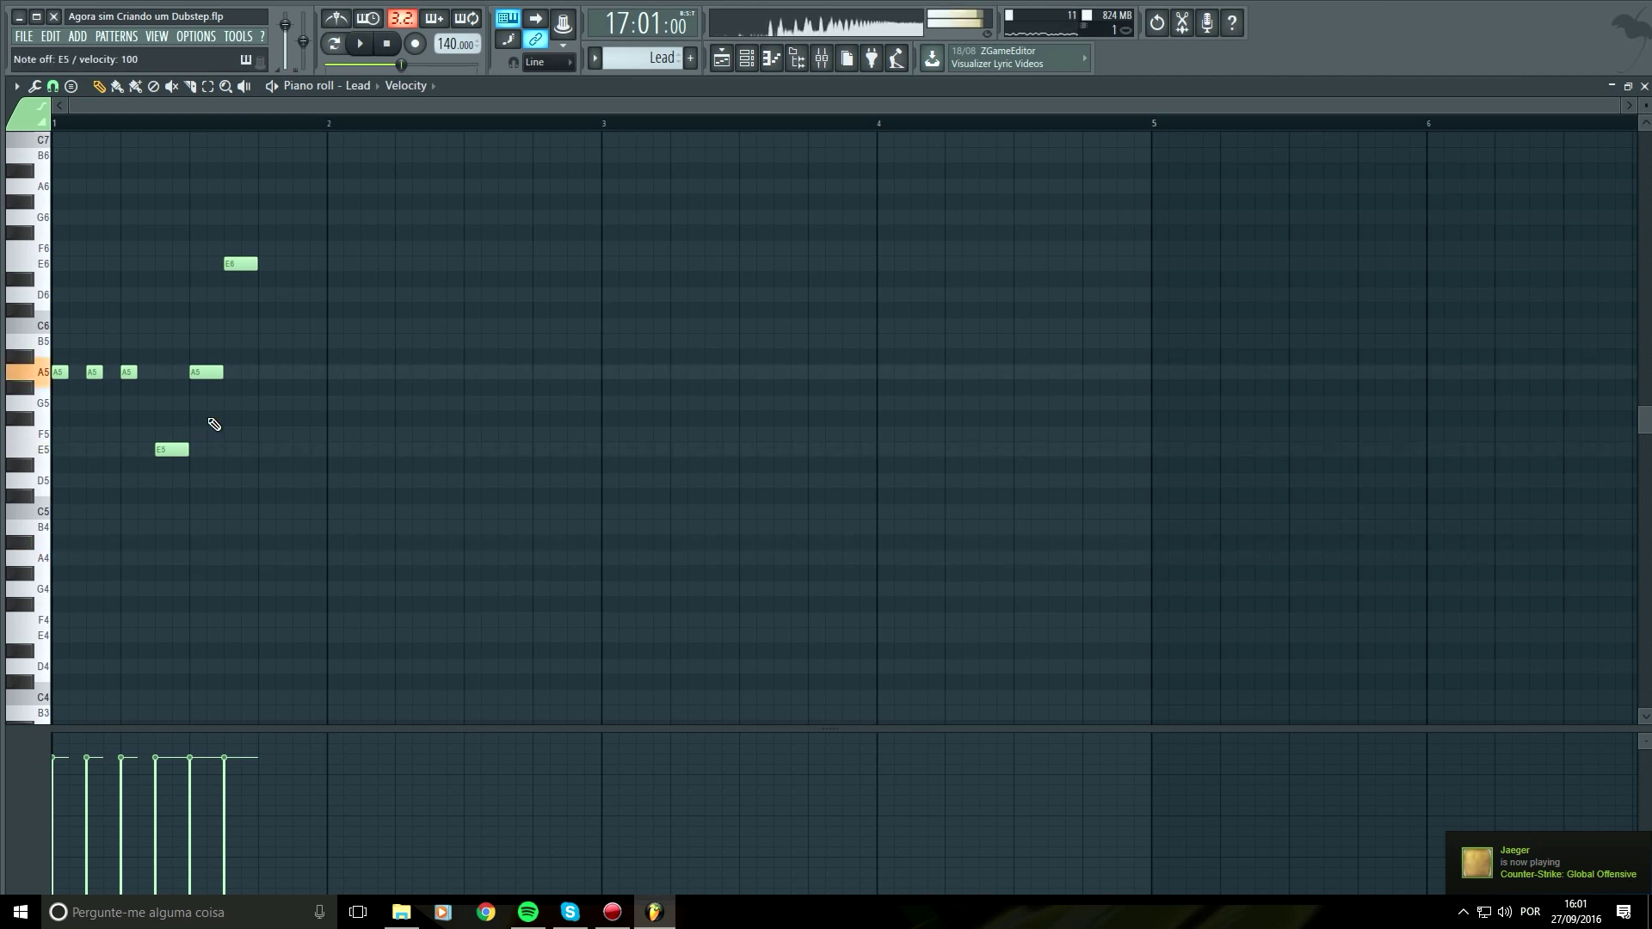
{"action": "key", "text": "q"}
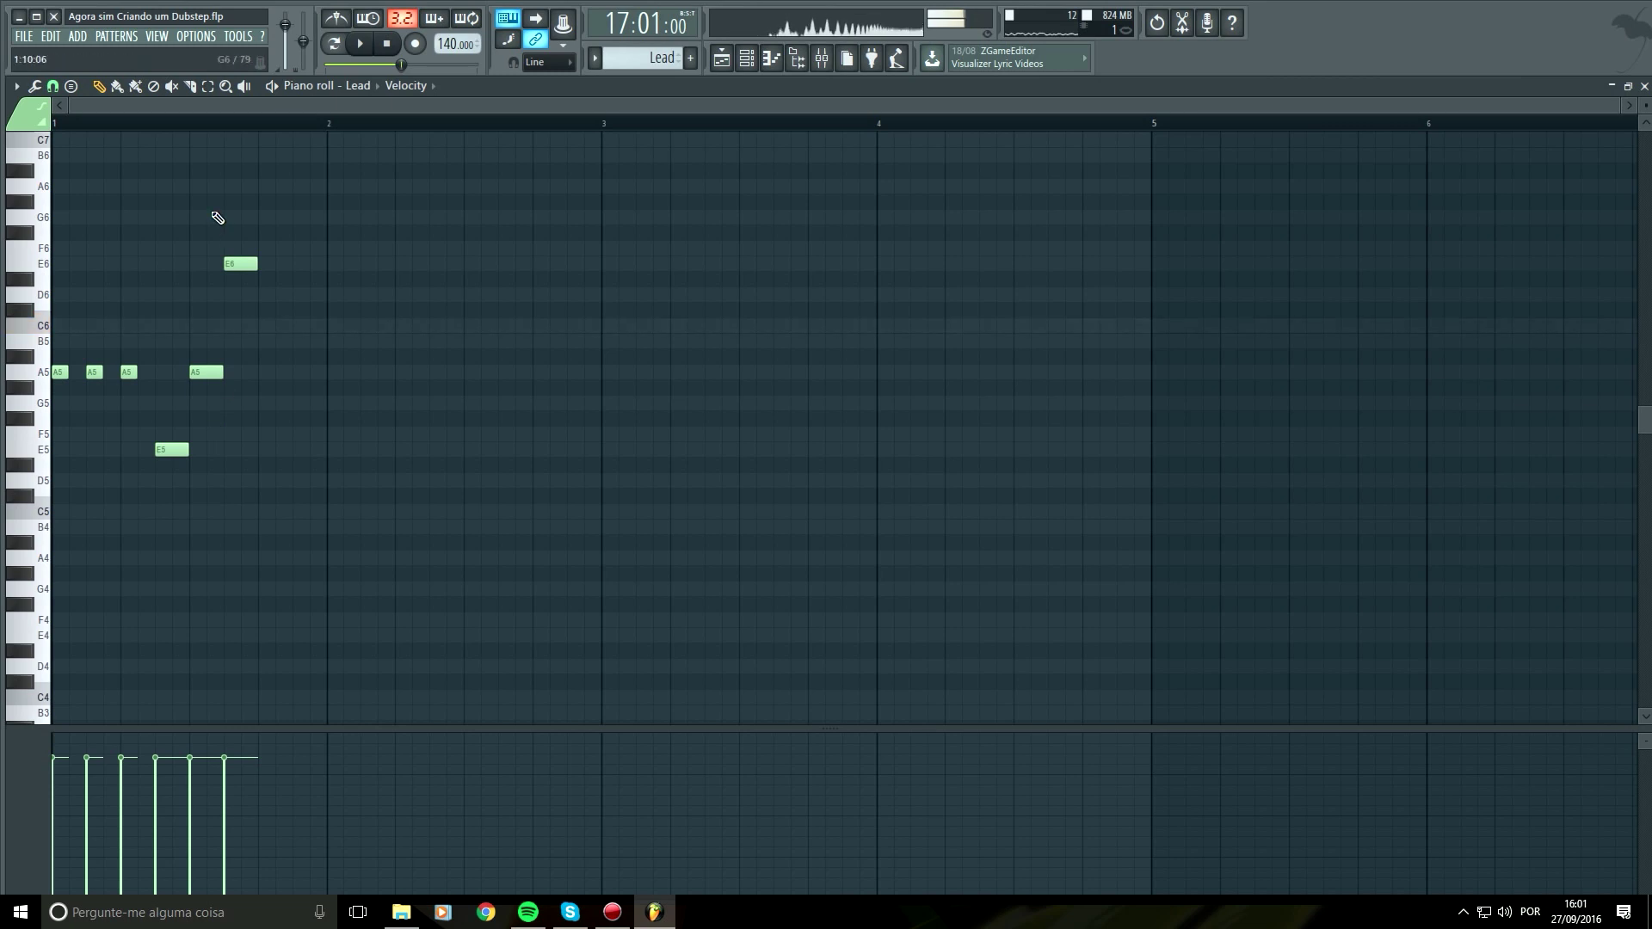
Replace the note at step 11 with a two-step C6 and add a four-step E6 at step 13
{"action": "right_click", "coordinate": [241, 264]}
{"action": "left_click", "coordinate": [242, 294]}
{"action": "left_click", "coordinate": [267, 265]}
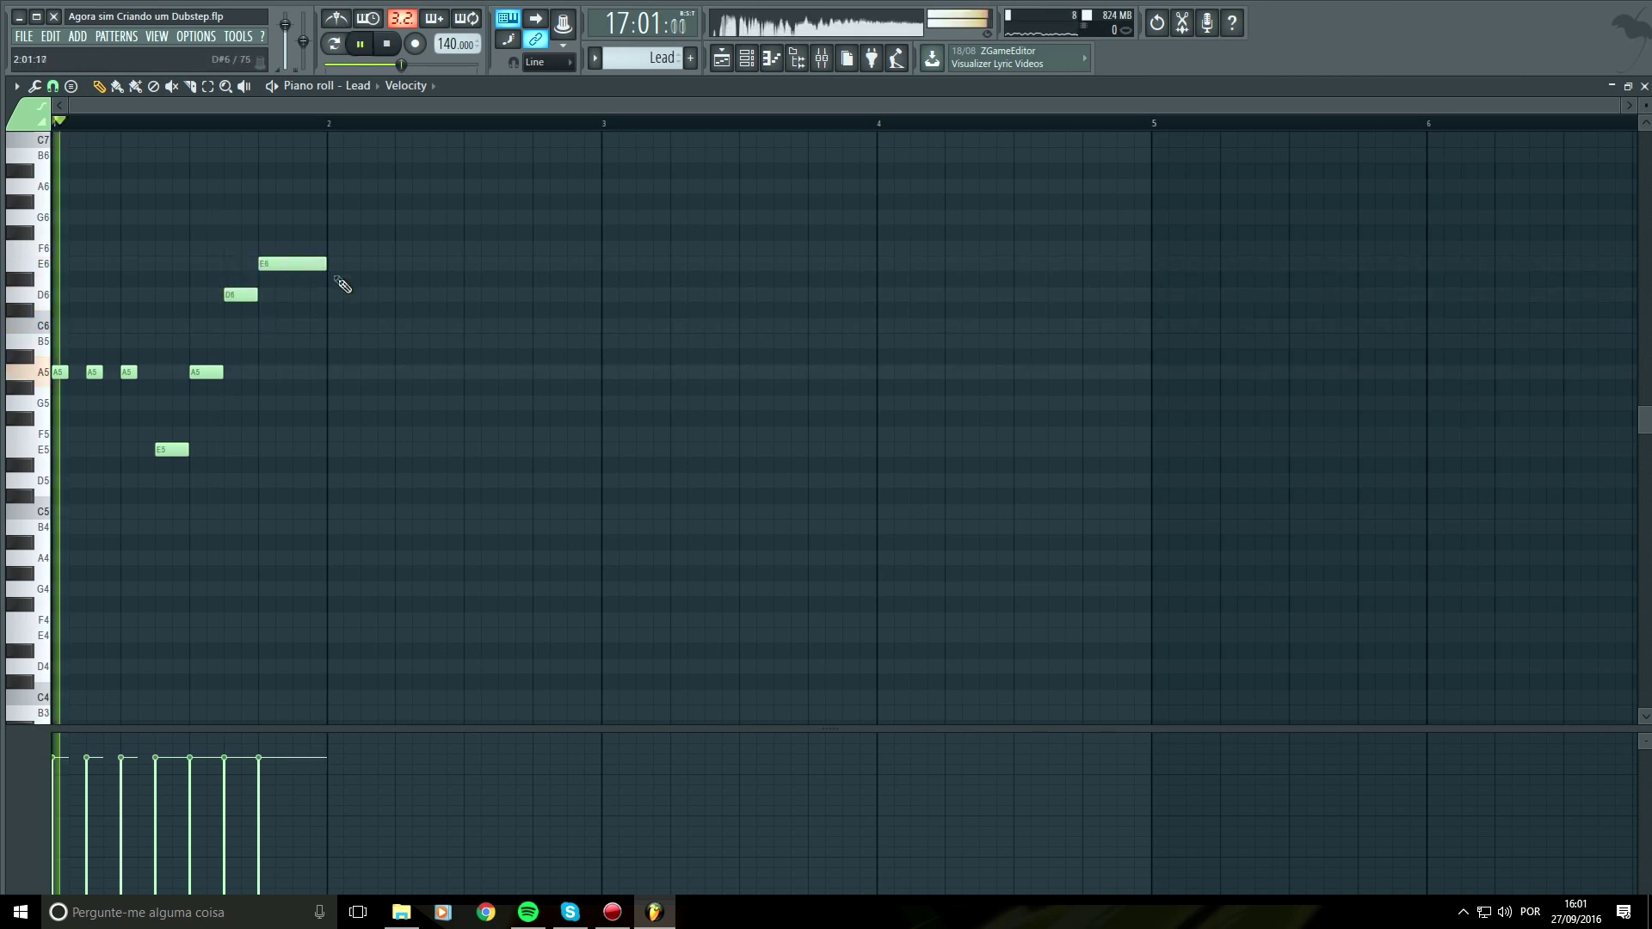
{"action": "key", "text": "space"}
{"action": "left_click_drag", "start_coordinate": [239, 295], "coordinate": [238, 327]}
{"action": "key", "text": "space"}
{"action": "key", "text": "space"}
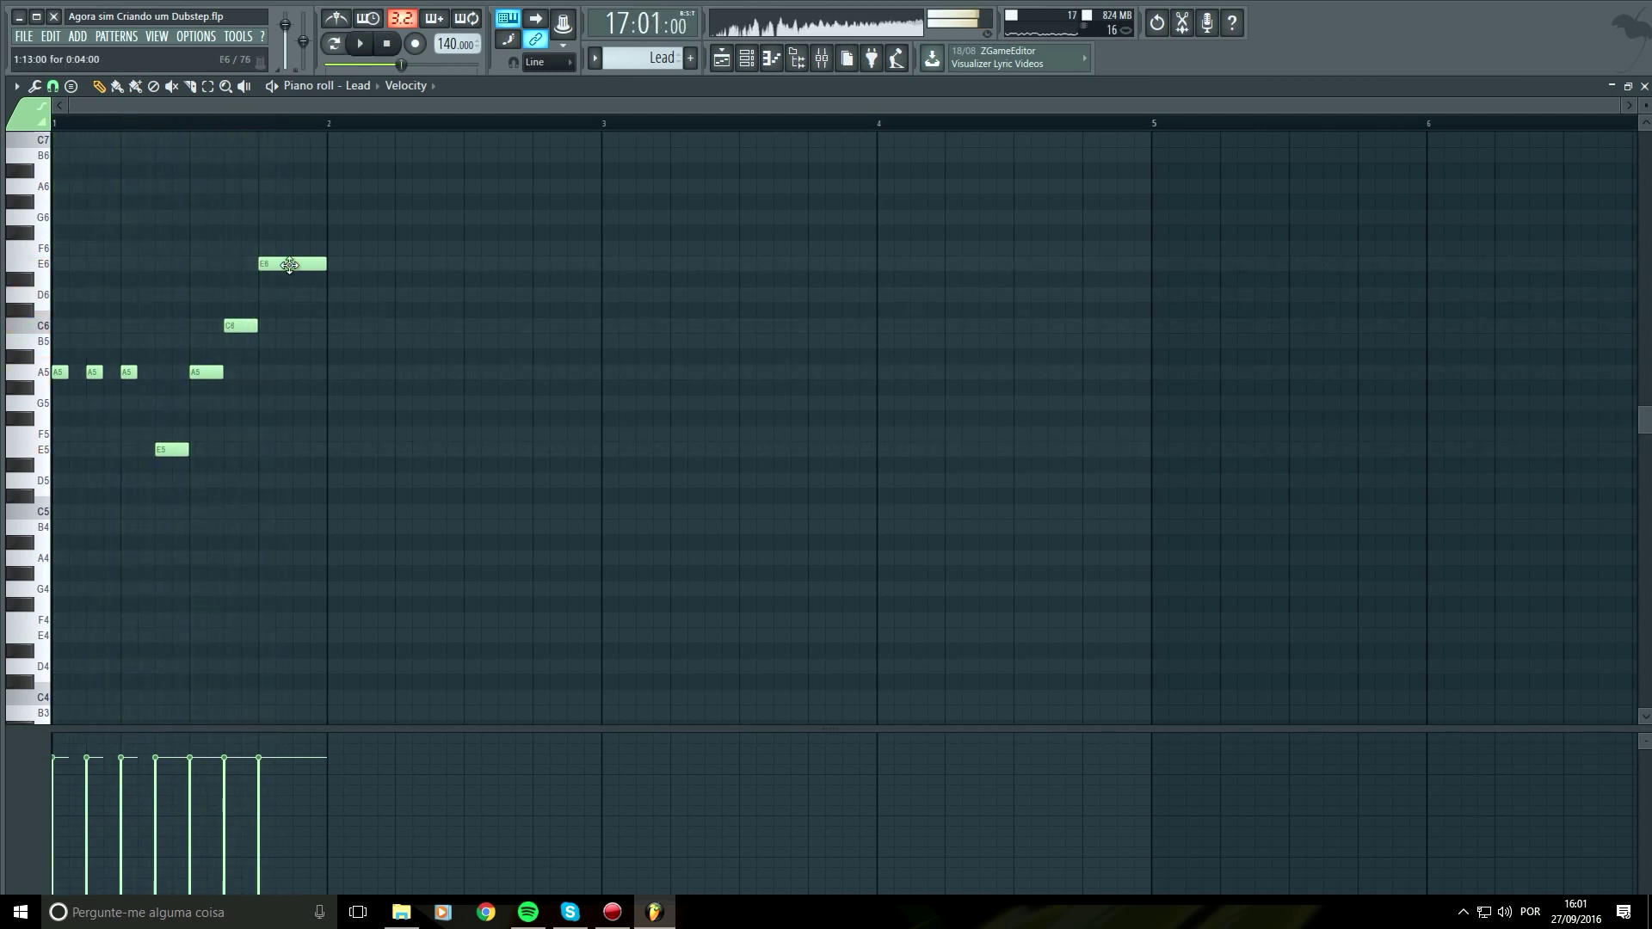
Add a four-step D6 at the start of bar 2 and an eight-step C6 from its step 5, auditioning the melody
{"action": "left_click", "coordinate": [332, 295]}
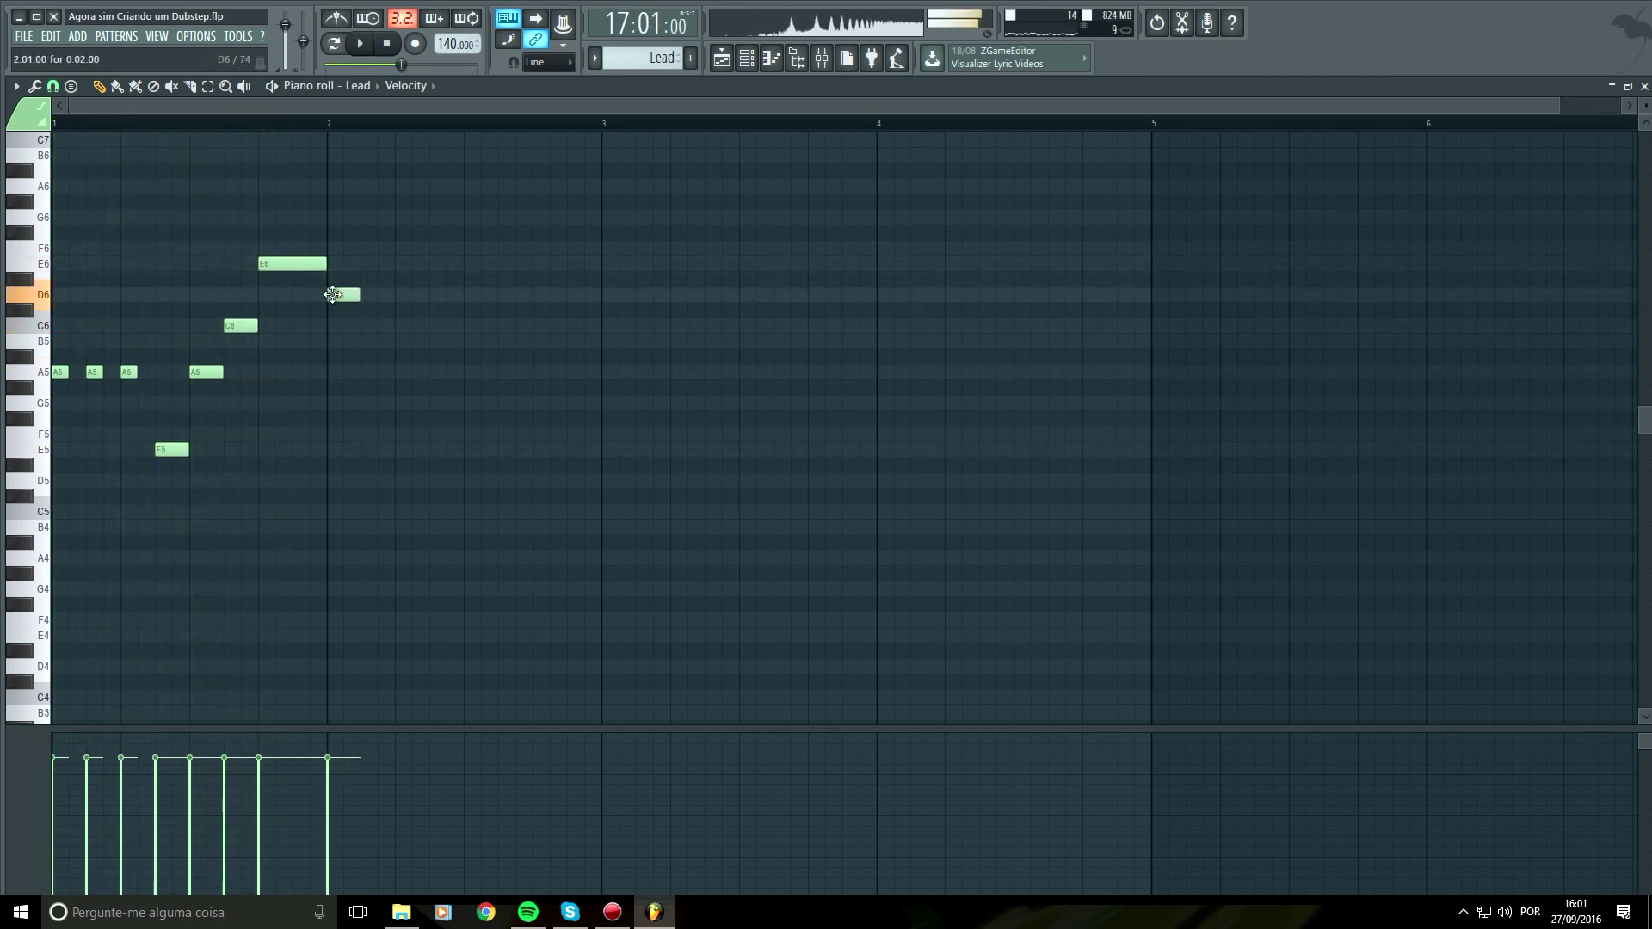
{"action": "left_click", "coordinate": [369, 315]}
{"action": "right_click", "coordinate": [371, 315]}
{"action": "key", "text": "space"}
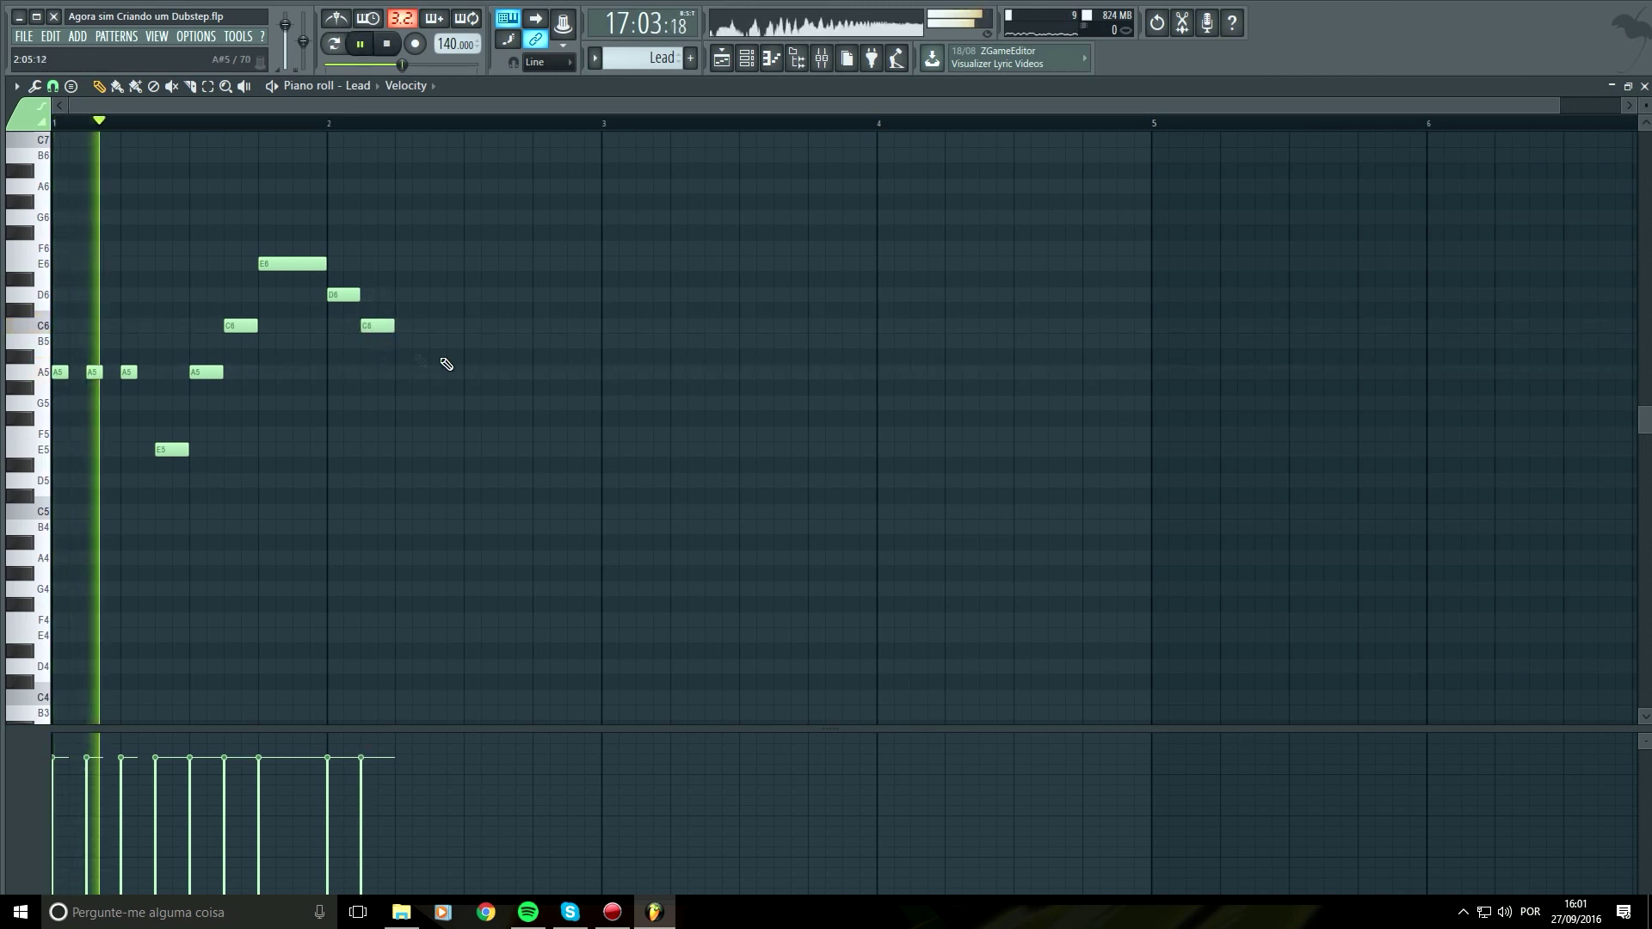
{"action": "key", "text": "space"}
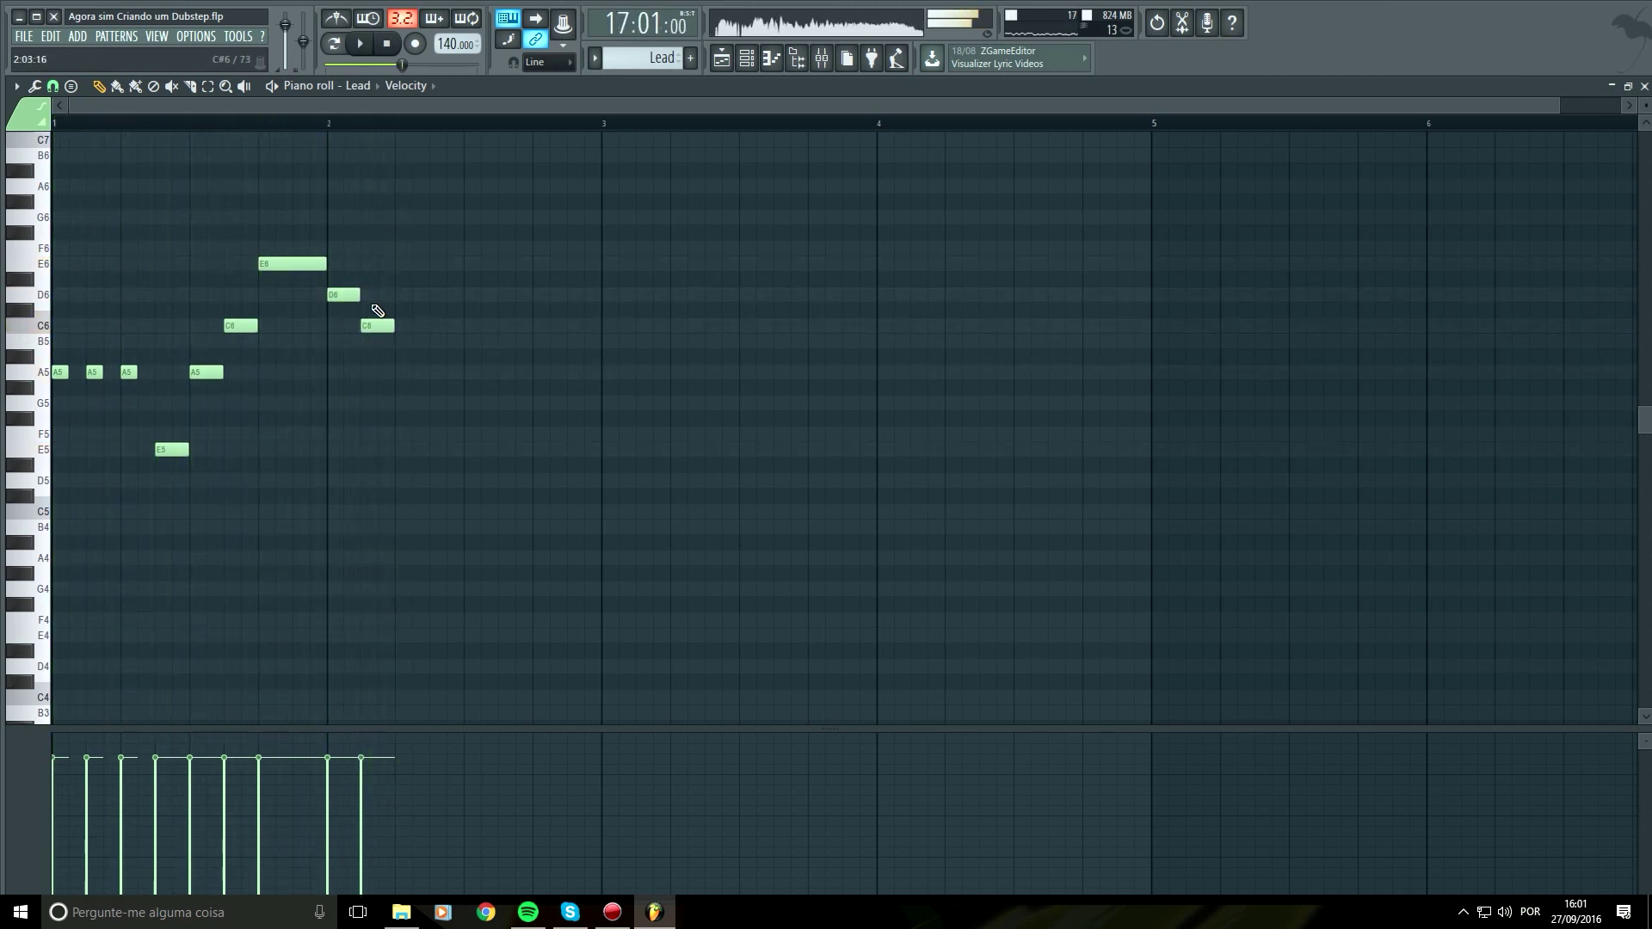
{"action": "left_click", "coordinate": [398, 325]}
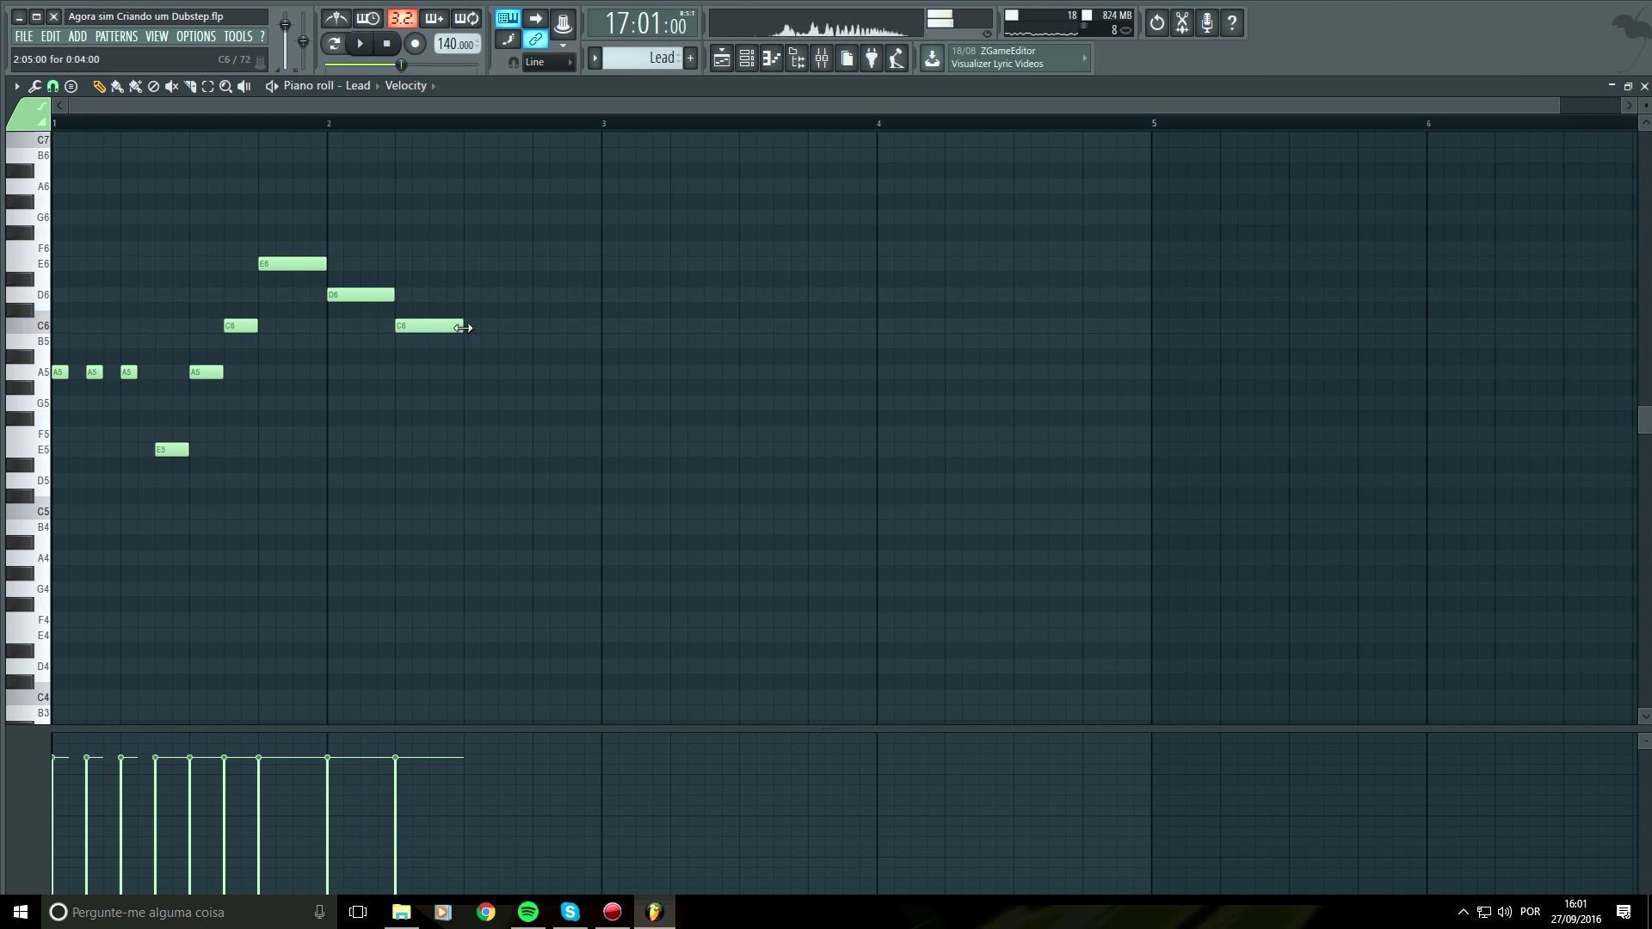
{"action": "key", "text": "space"}
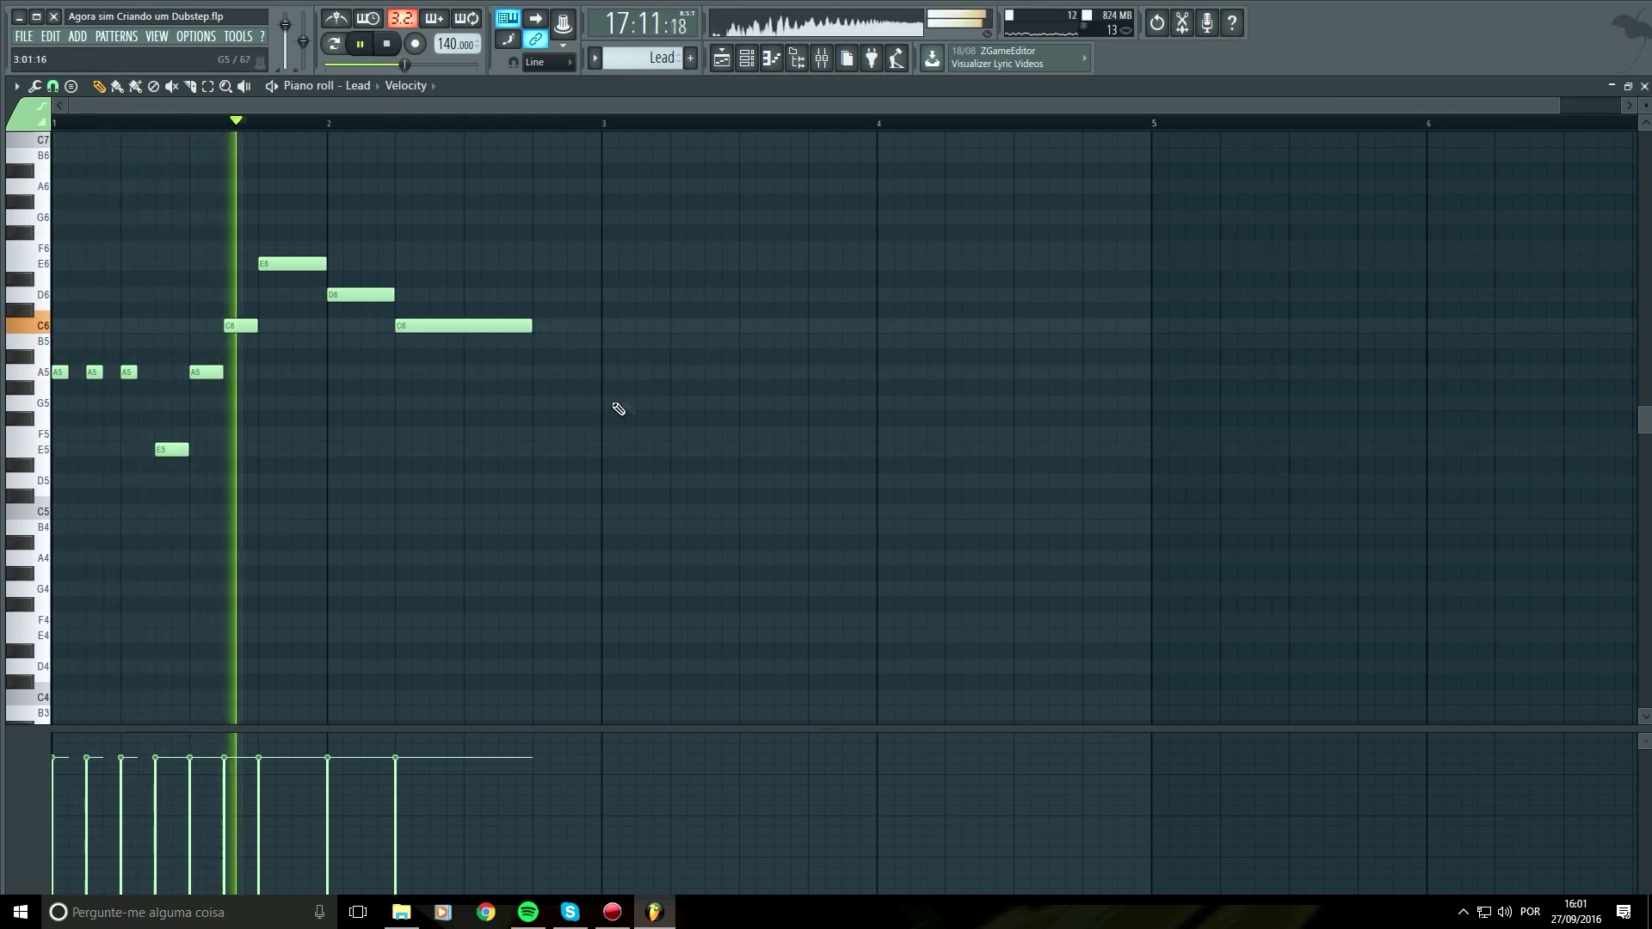
{"action": "key", "text": "space"}
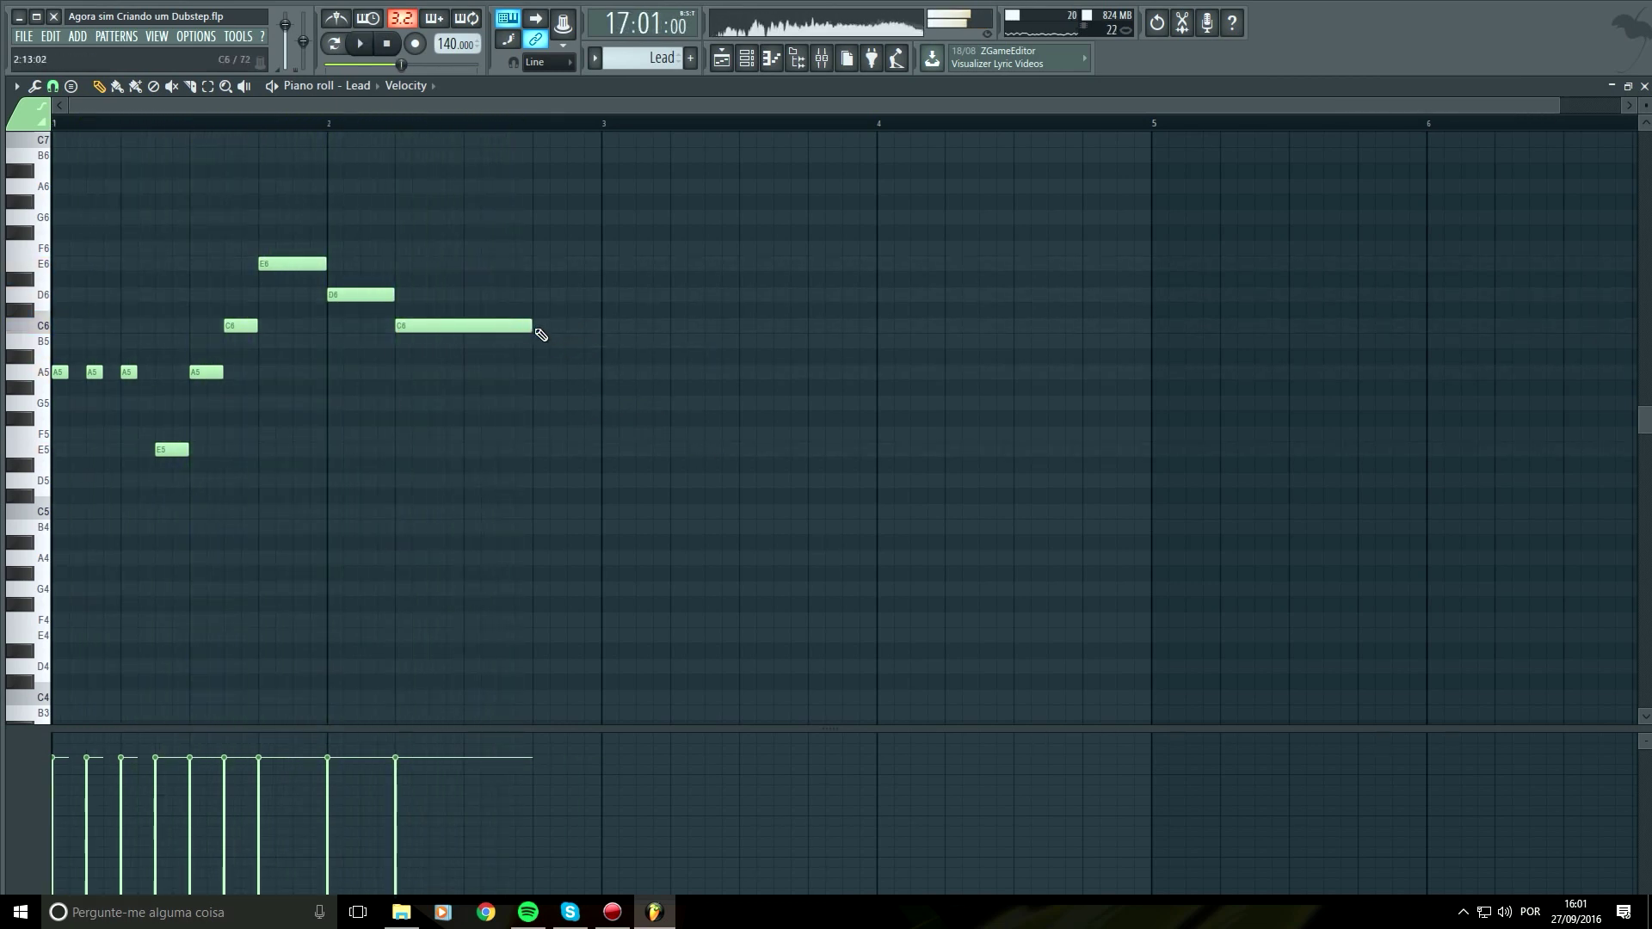
Split the long C6 in bar 2 into two four-step C6 notes and audition the melody
{"action": "left_click", "coordinate": [472, 325]}
{"action": "key", "text": "space"}
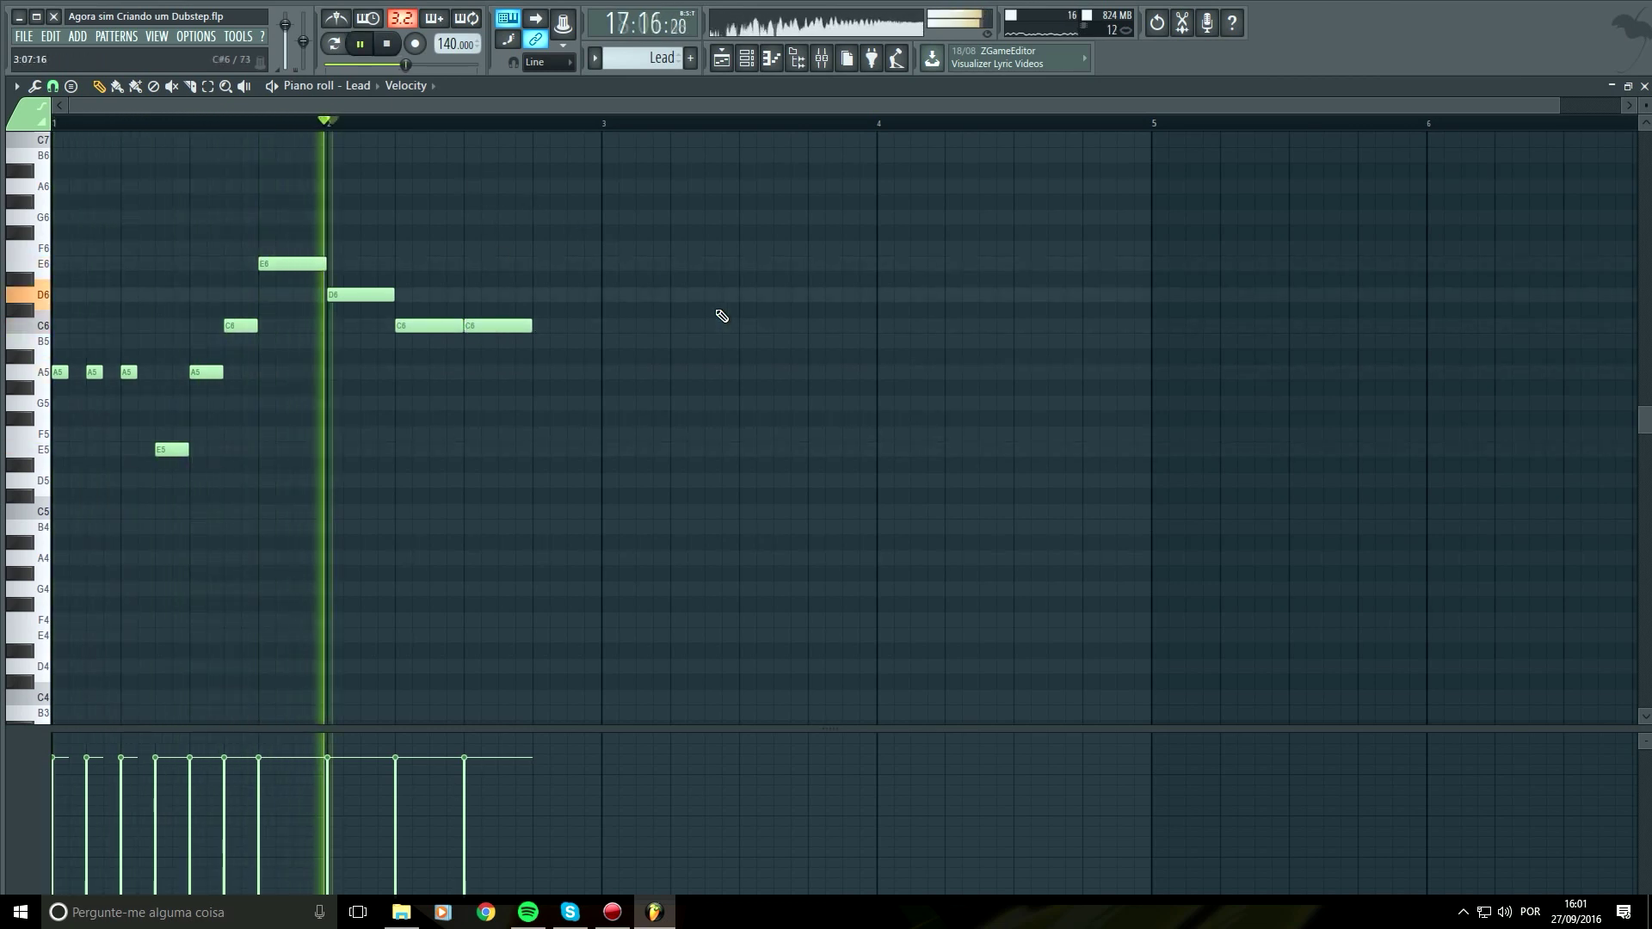
{"action": "key", "text": "space"}
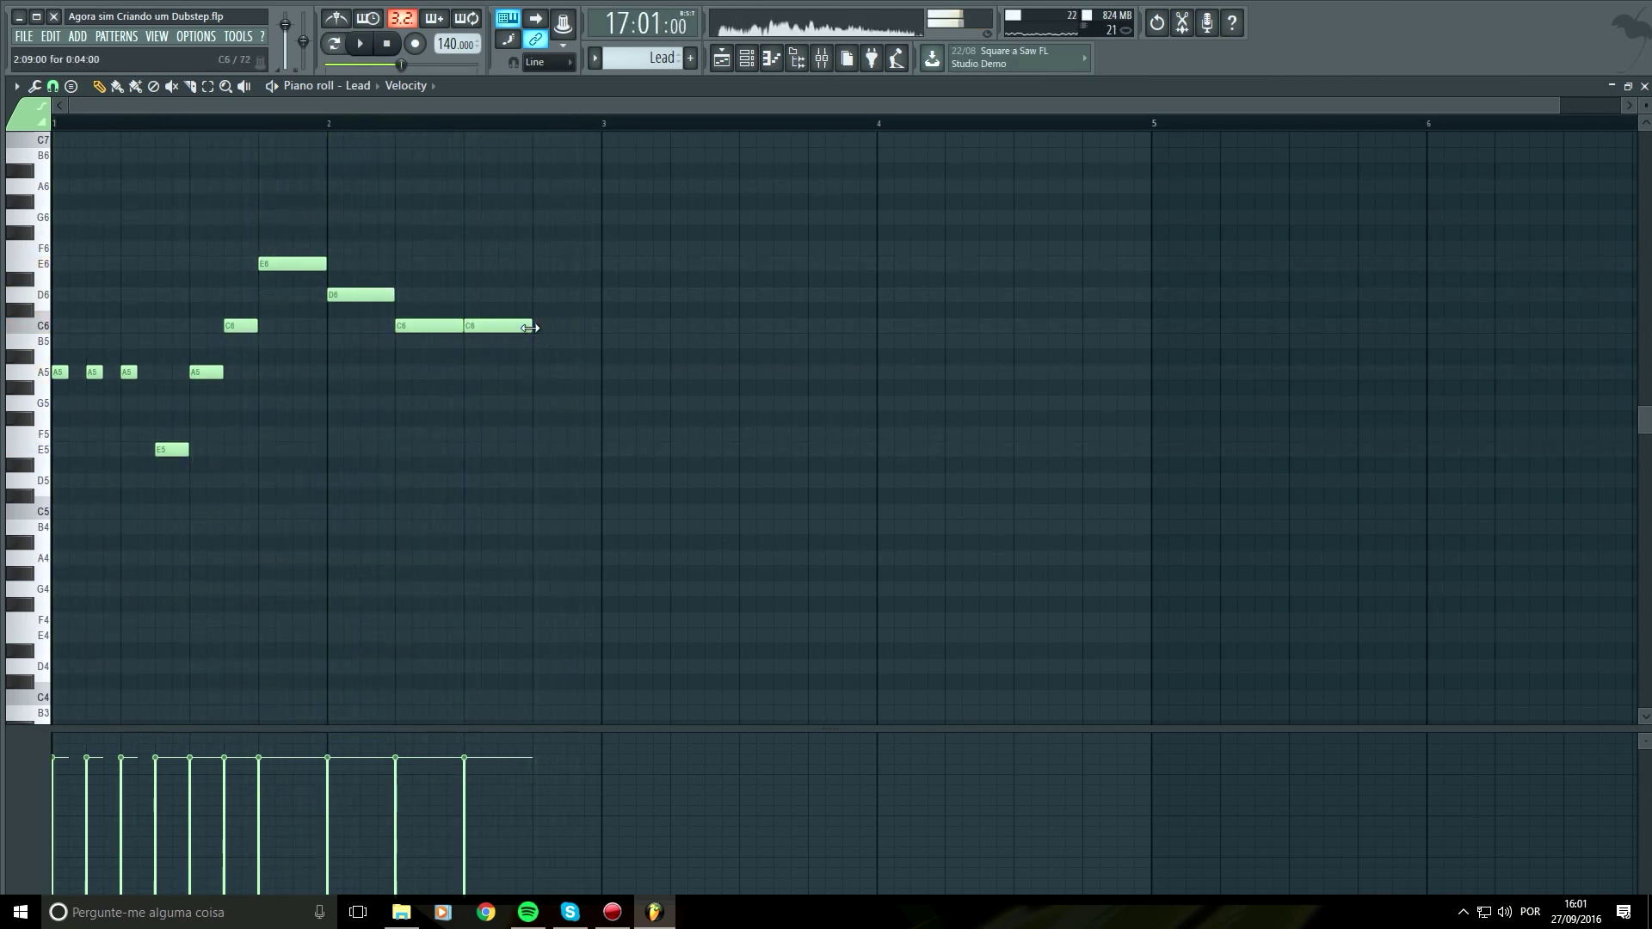
Start bar 3 with a three-step C6 and one-step C6 notes at steps 5 and 7, auditioning the passage from bar 3
{"action": "left_click", "coordinate": [607, 327]}
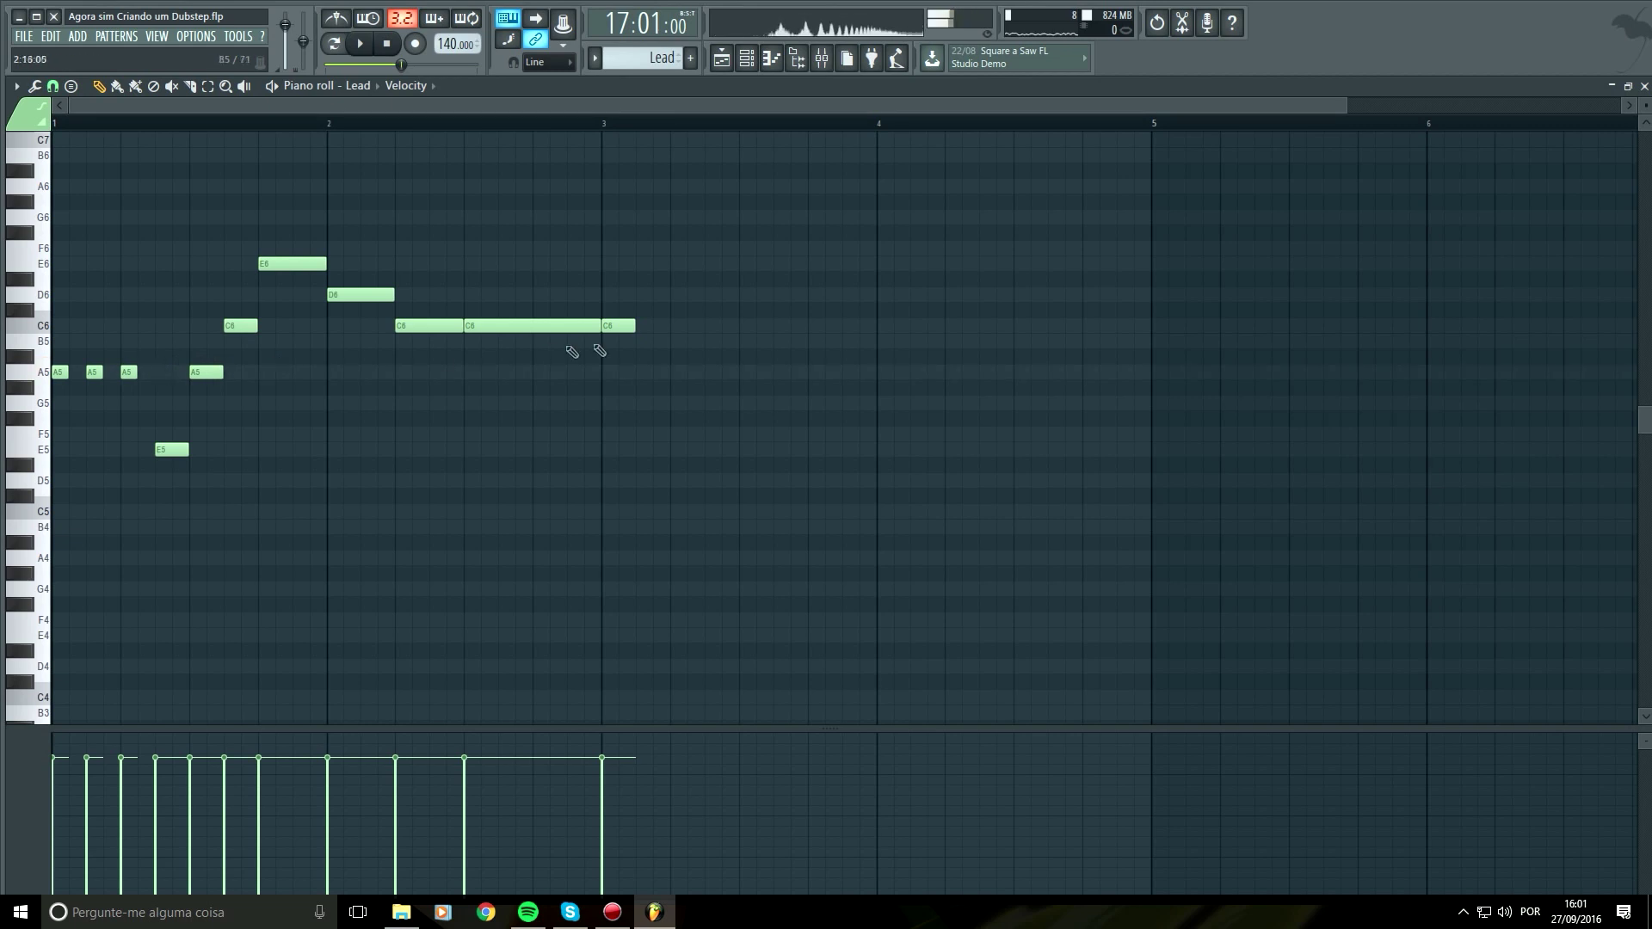
{"action": "left_click", "coordinate": [678, 327]}
{"action": "left_click", "coordinate": [712, 327]}
{"action": "key", "text": "space"}
{"action": "left_click_drag", "start_coordinate": [629, 326], "coordinate": [645, 325]}
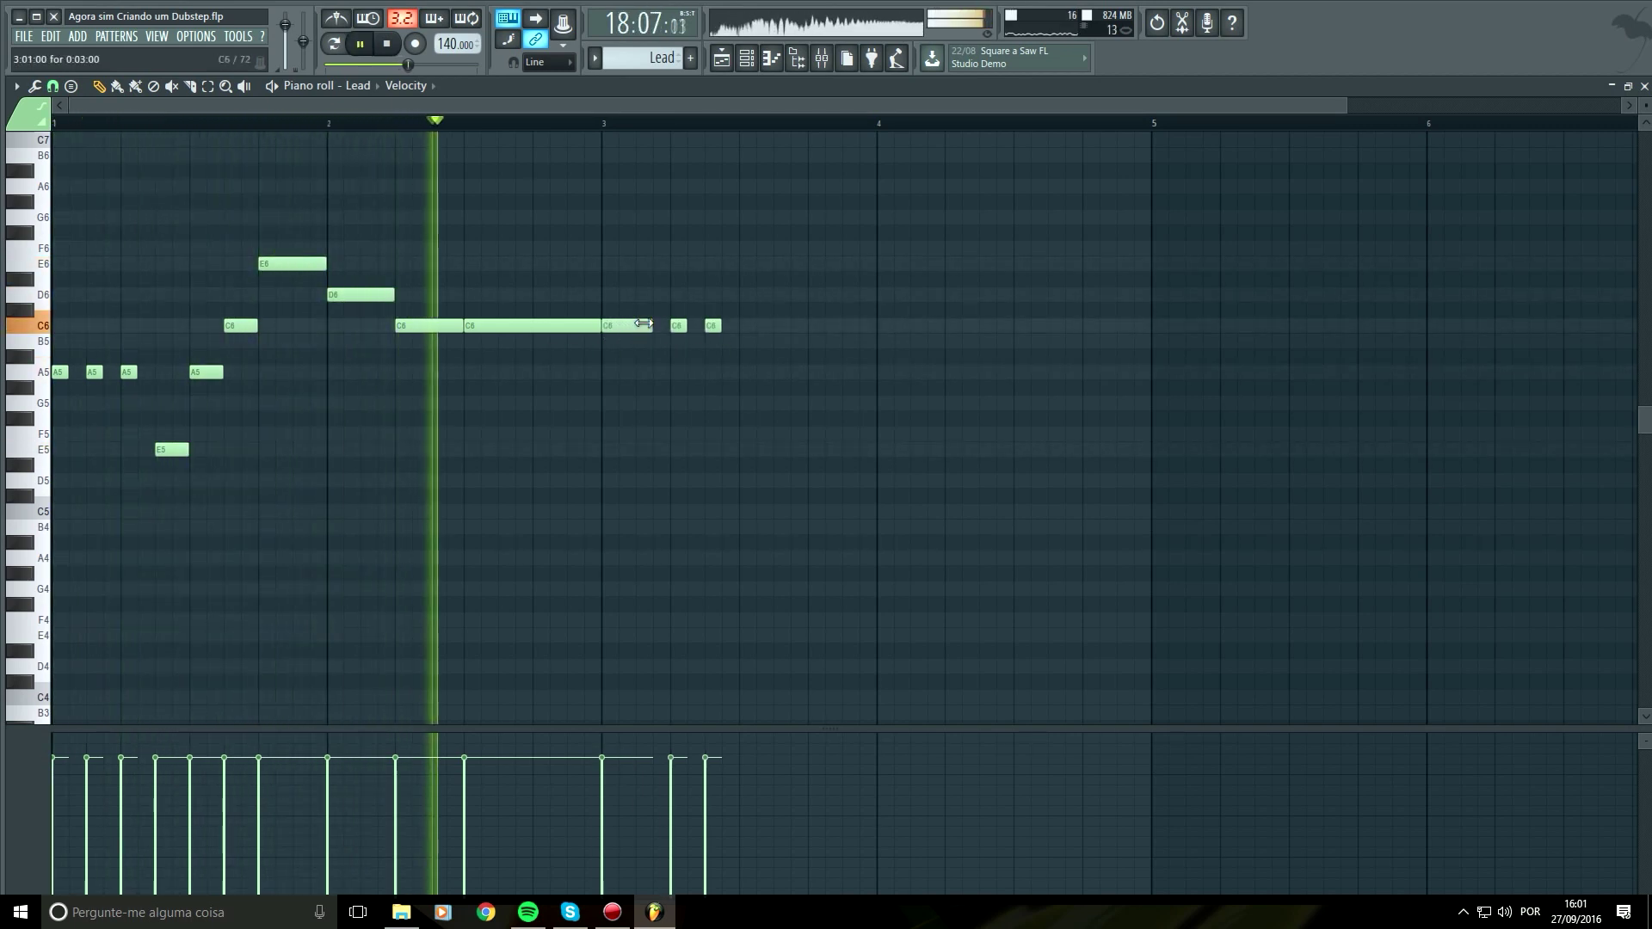
{"action": "key", "text": "space"}
{"action": "key", "text": "space"}
{"action": "left_click", "coordinate": [608, 124]}
{"action": "key", "text": "space"}
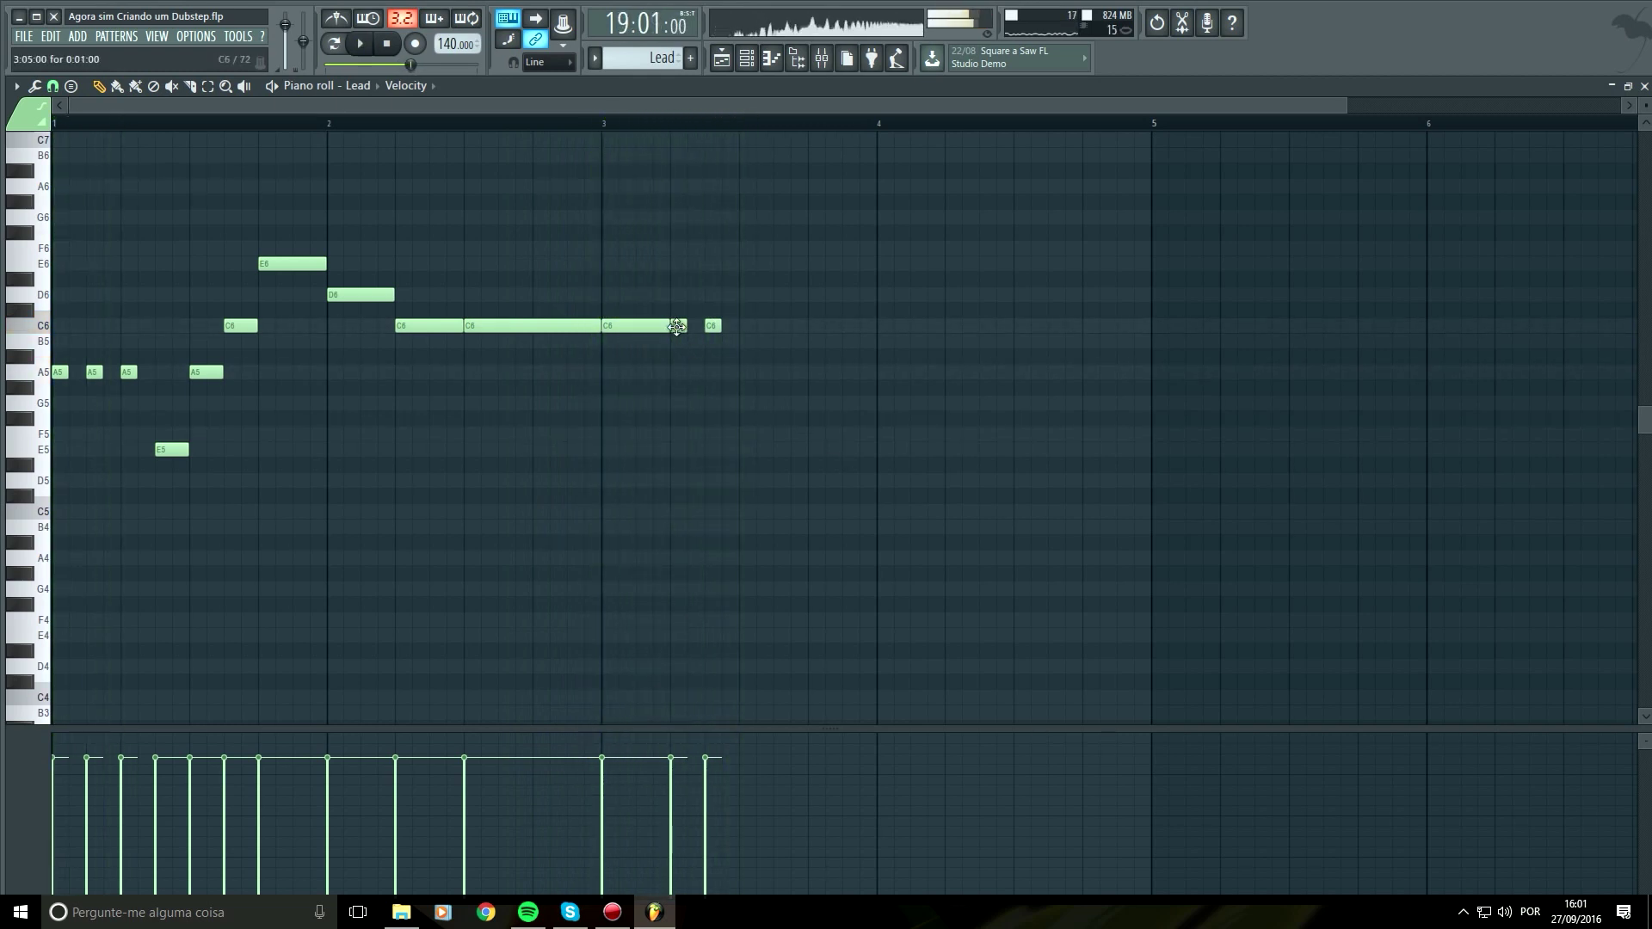
Continue bar 3 with two-step G5, C6 and D6 notes at steps 9, 11 and 13, auditioning the bar
{"action": "left_click", "coordinate": [740, 401]}
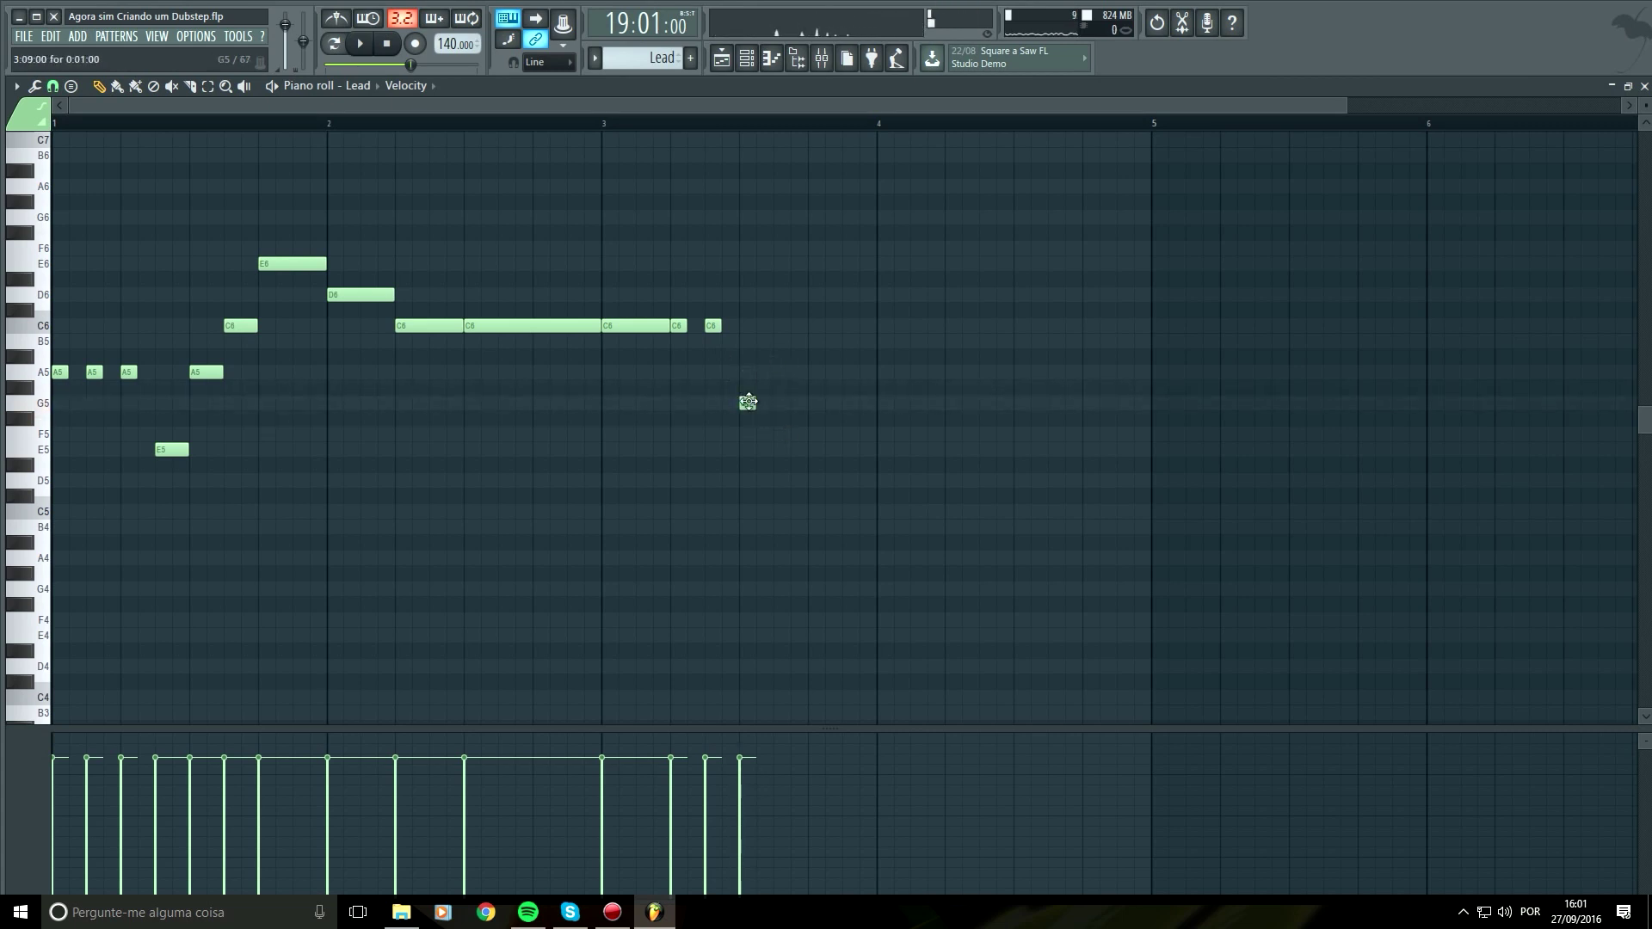
{"action": "left_click", "coordinate": [784, 326]}
{"action": "left_click", "coordinate": [814, 294]}
{"action": "key", "text": "space"}
{"action": "key", "text": "space"}
{"action": "key", "text": "space"}
{"action": "key", "text": "space"}
{"action": "key", "text": "space"}
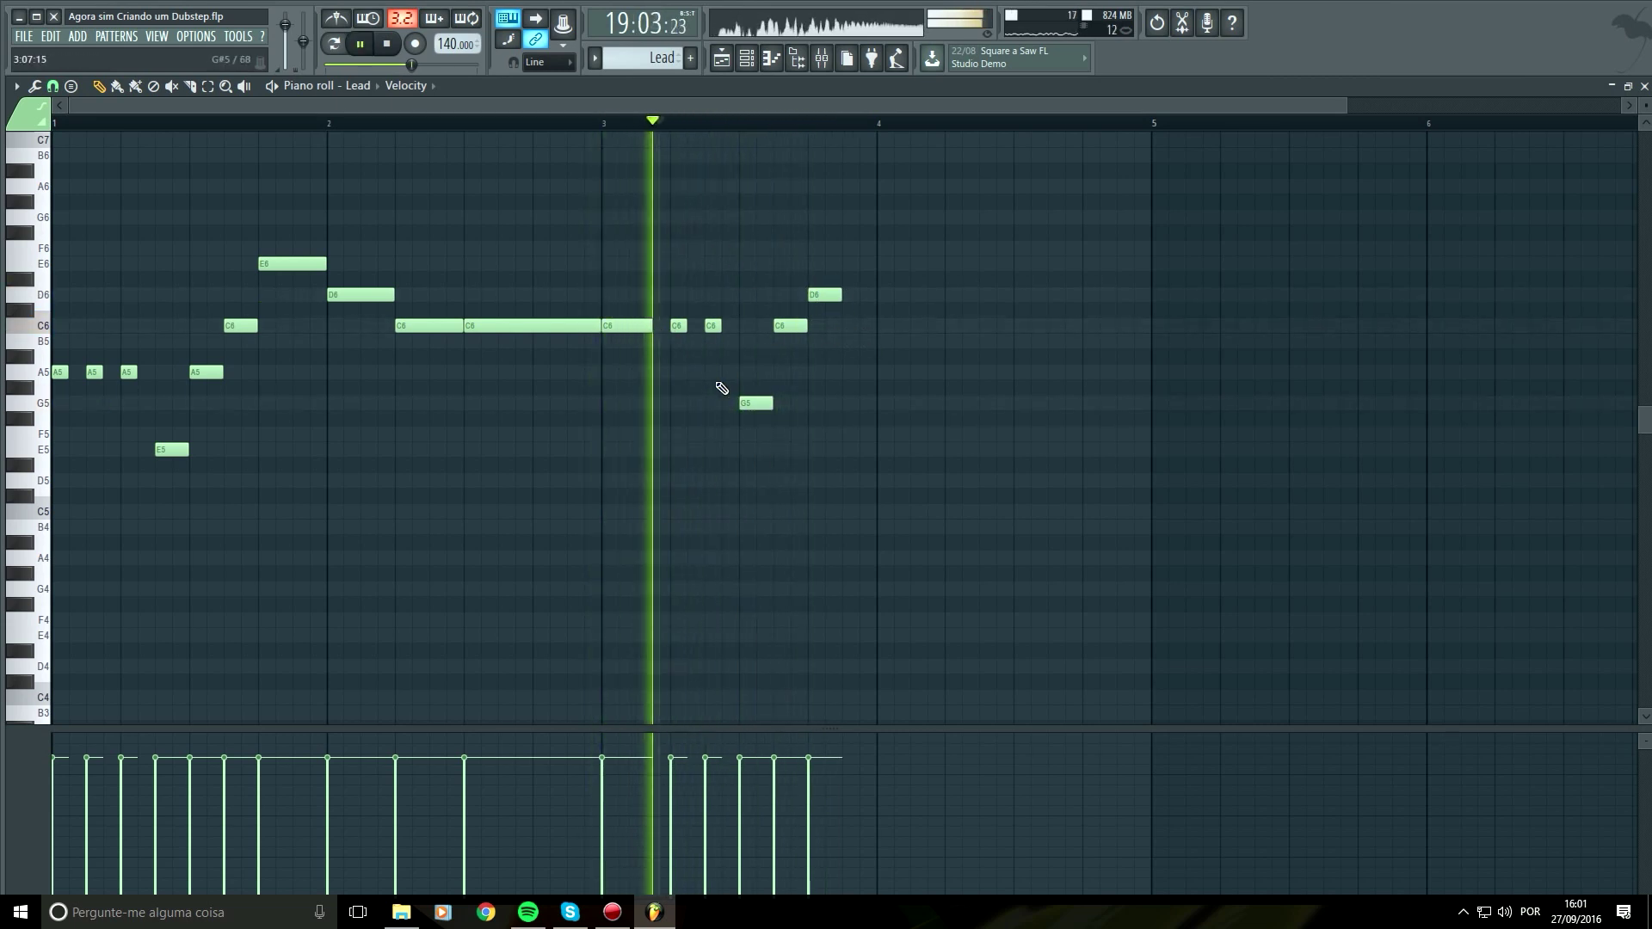
{"action": "key", "text": "space"}
Raise the last note of bar 3 to E6, lengthen it to four steps and audition the bar
{"action": "left_click", "coordinate": [824, 293]}
{"action": "left_click_drag", "start_coordinate": [823, 294], "coordinate": [824, 263]}
{"action": "key", "text": "space"}
{"action": "key", "text": "space"}
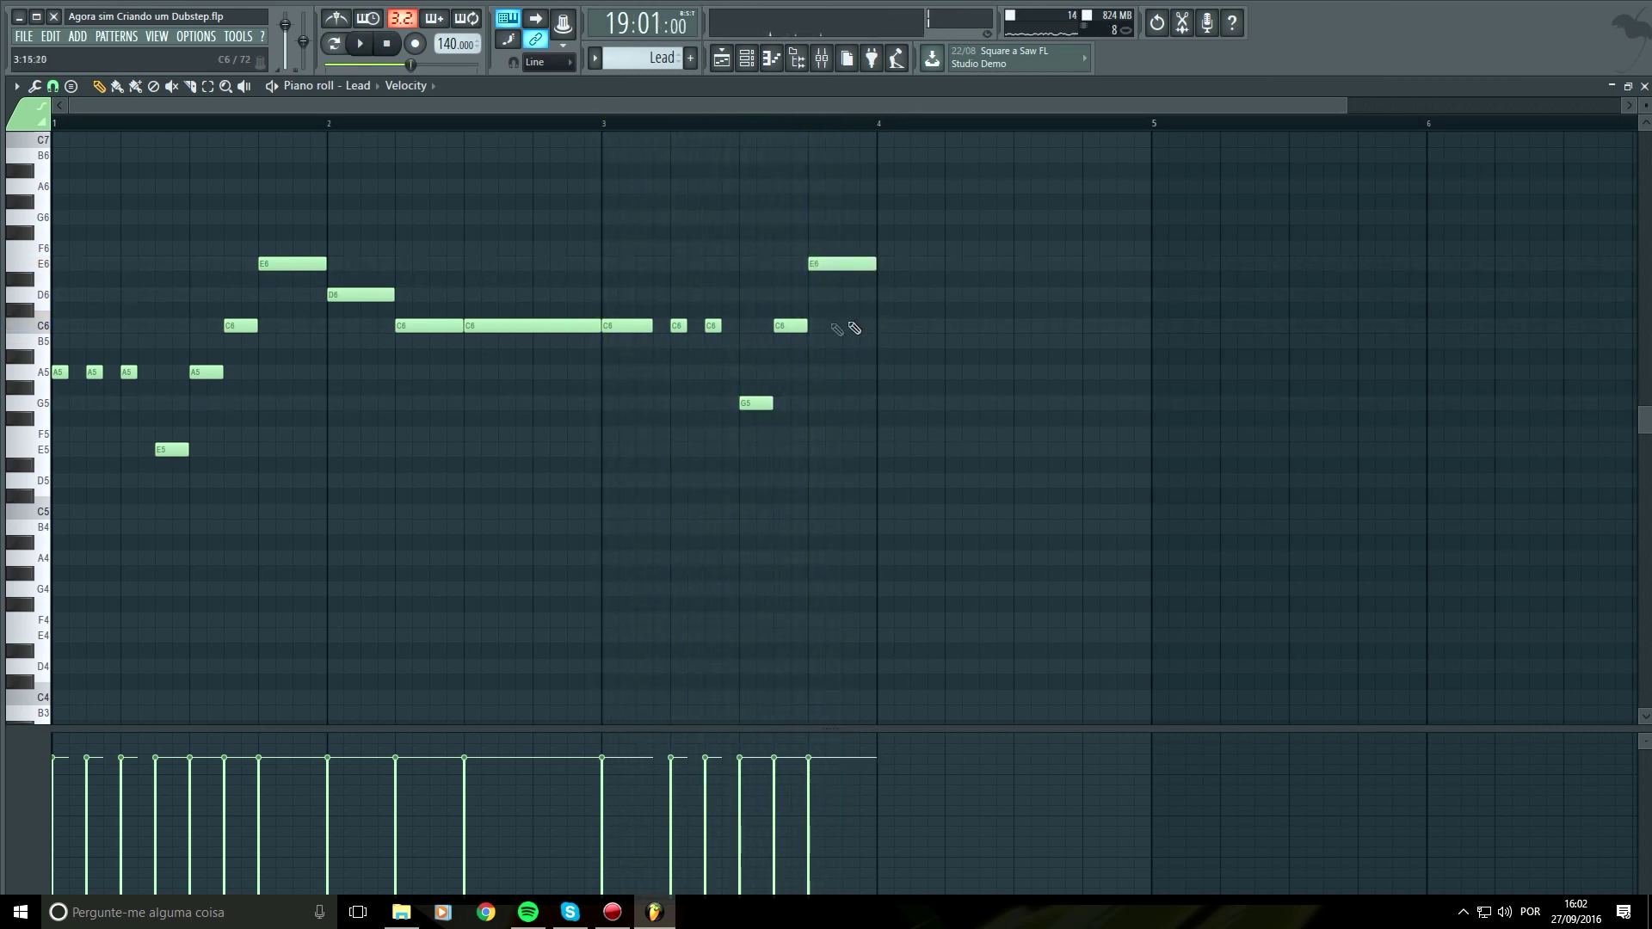
Fill bar 4 with descending four-step D6, C6, B5 and A5 notes, auditioning the phrase
{"action": "left_click_drag", "start_coordinate": [884, 314], "coordinate": [887, 297]}
{"action": "key", "text": "space"}
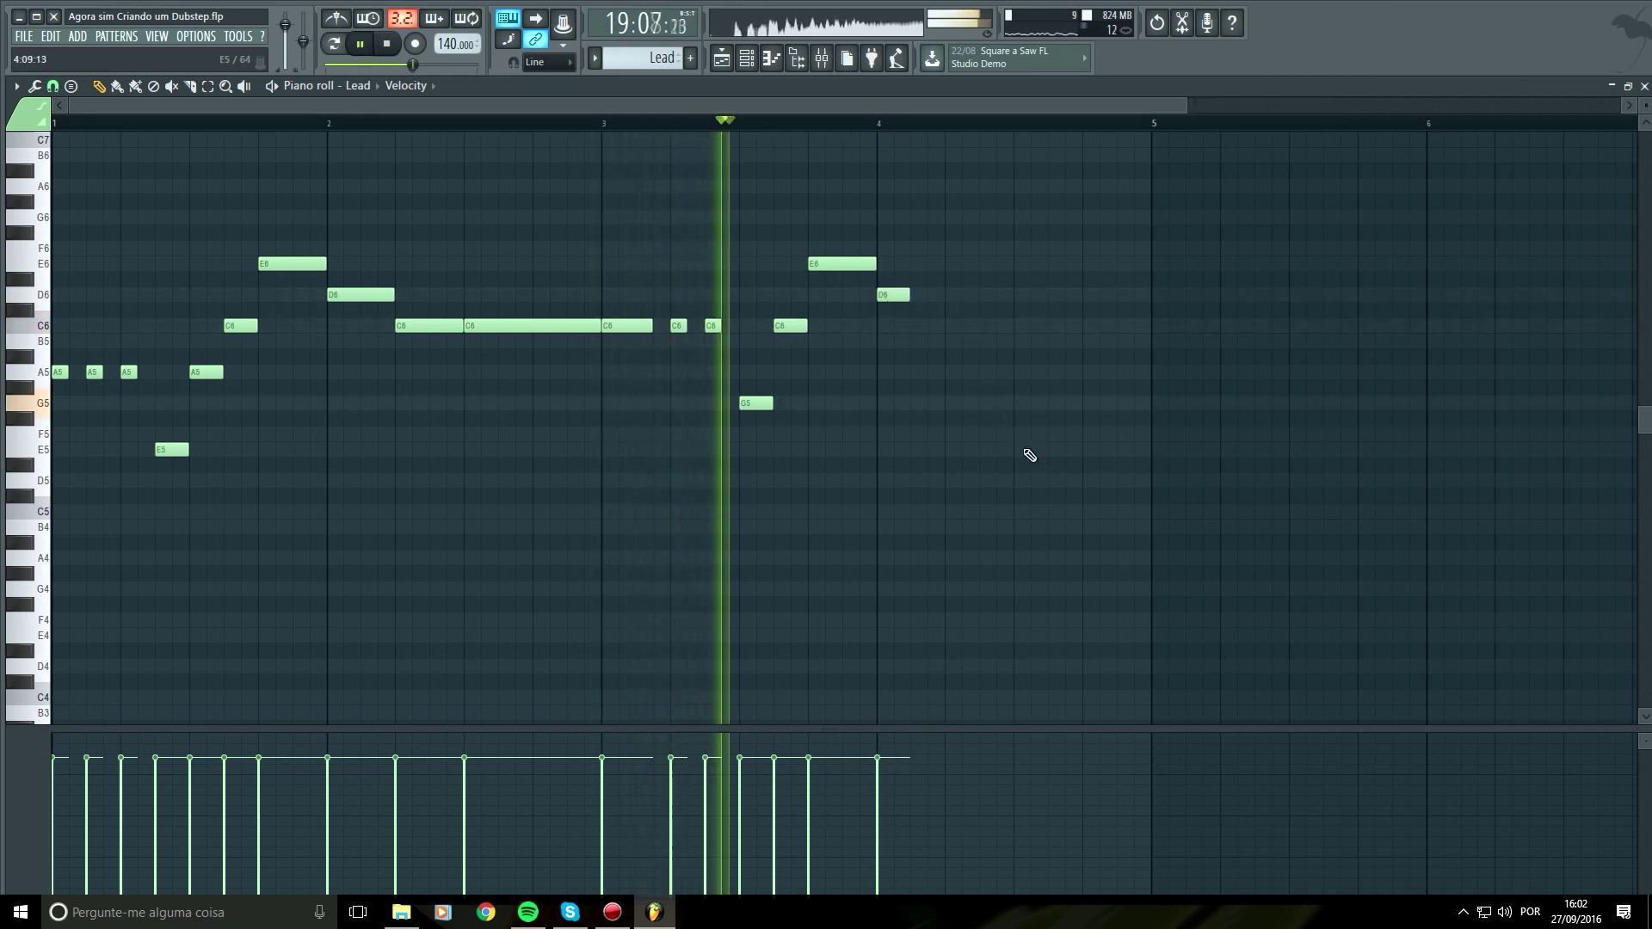
{"action": "left_click_drag", "start_coordinate": [1051, 431], "coordinate": [909, 467]}
{"action": "key", "text": "space"}
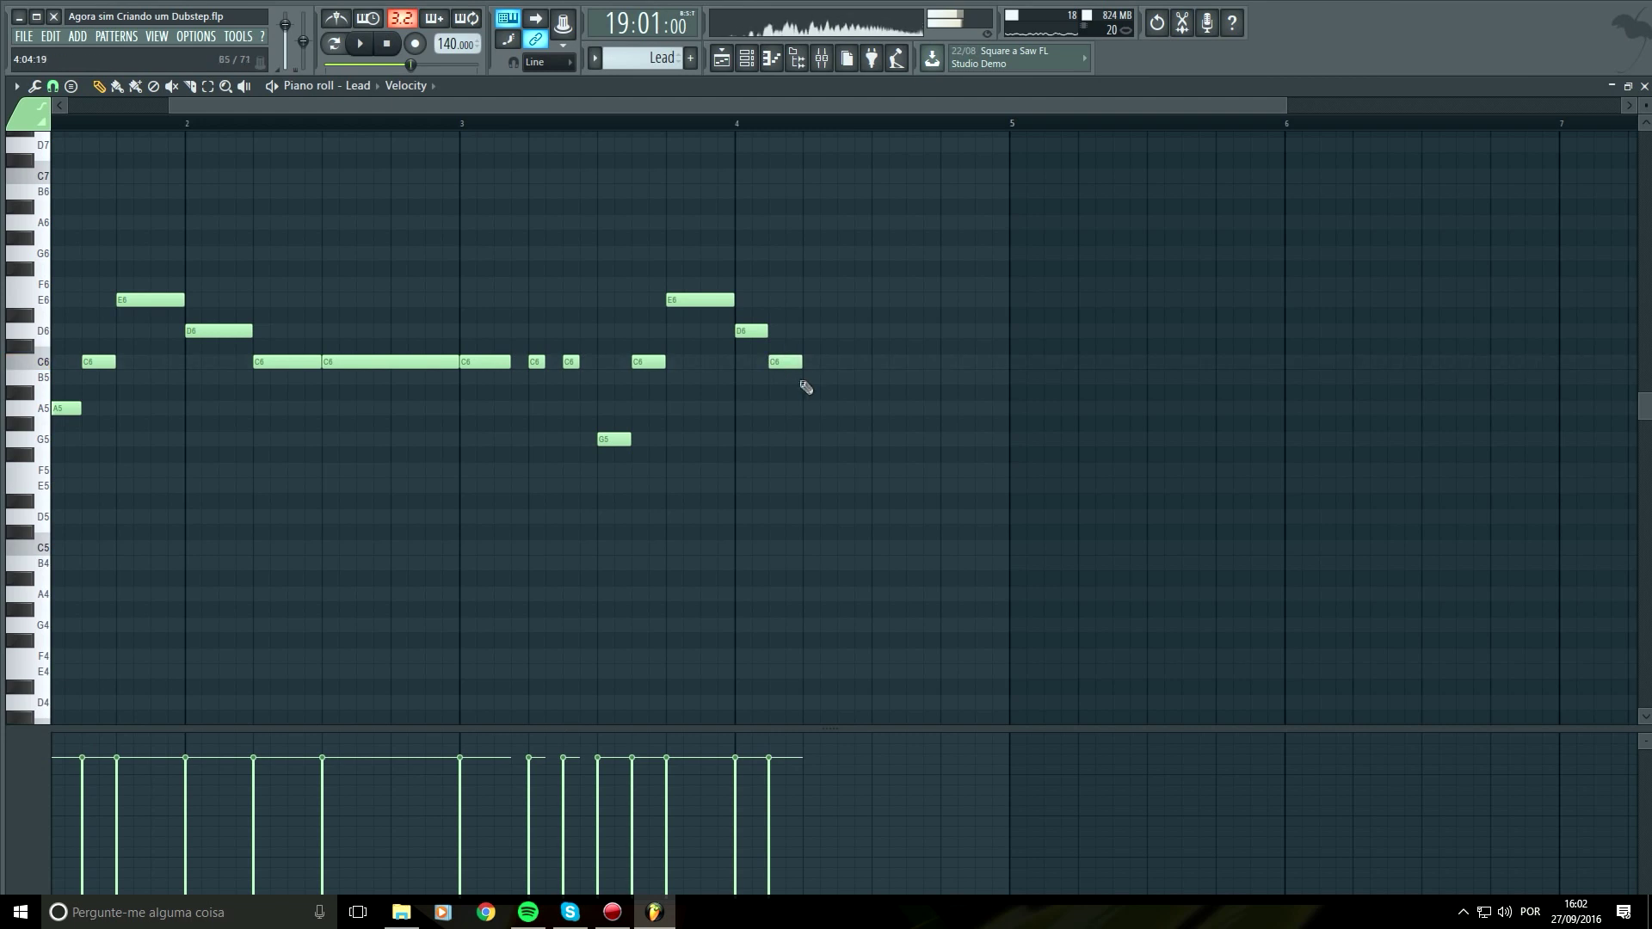
{"action": "key", "text": "space"}
{"action": "key", "text": "space"}
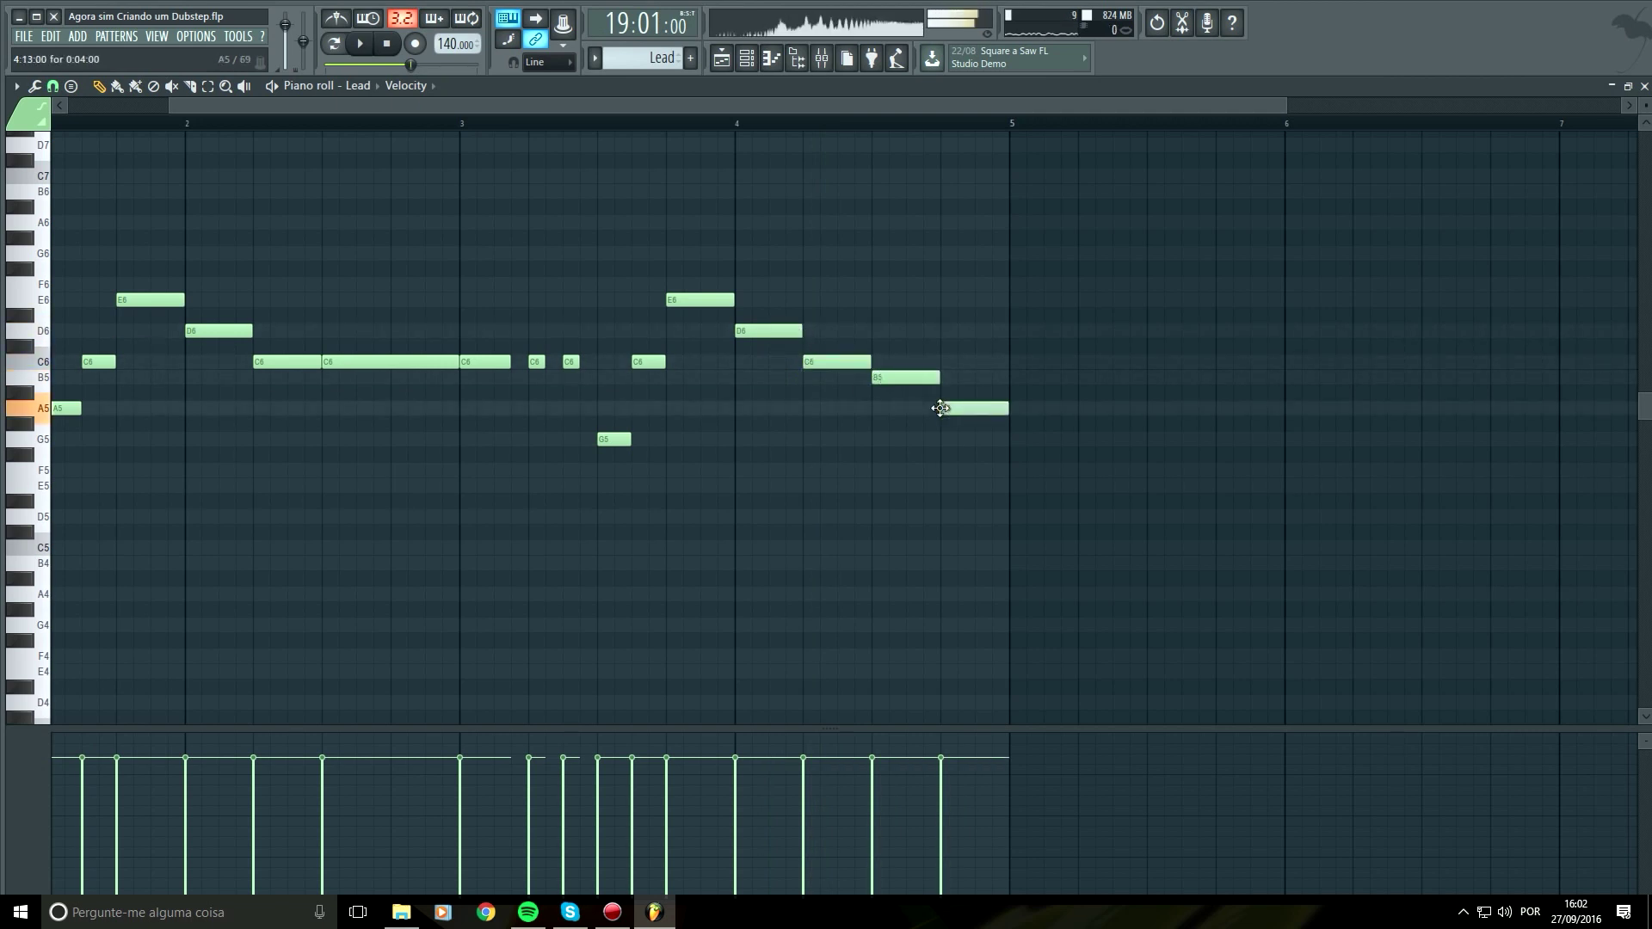
{"action": "key", "text": "space"}
{"action": "scroll", "coordinate": [944, 479], "scroll_direction": "down", "scroll_amount": 2}
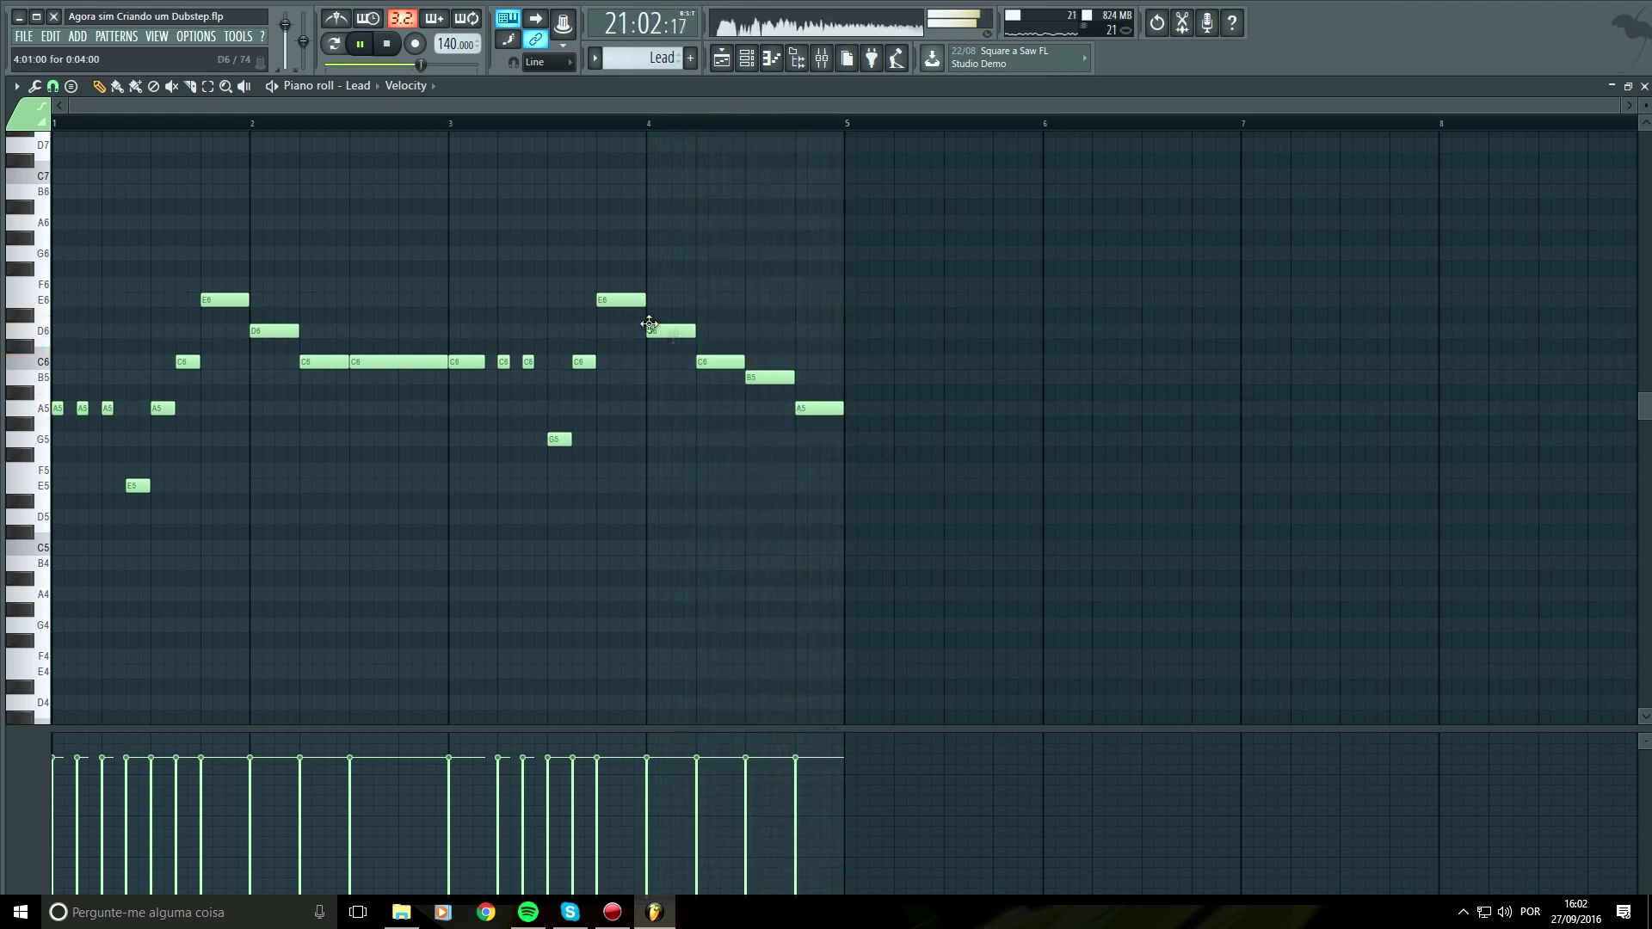
Duplicate the Lead clip to bar 21 in the playlist and play the arrangement from bar 17
{"action": "key", "text": "F5"}
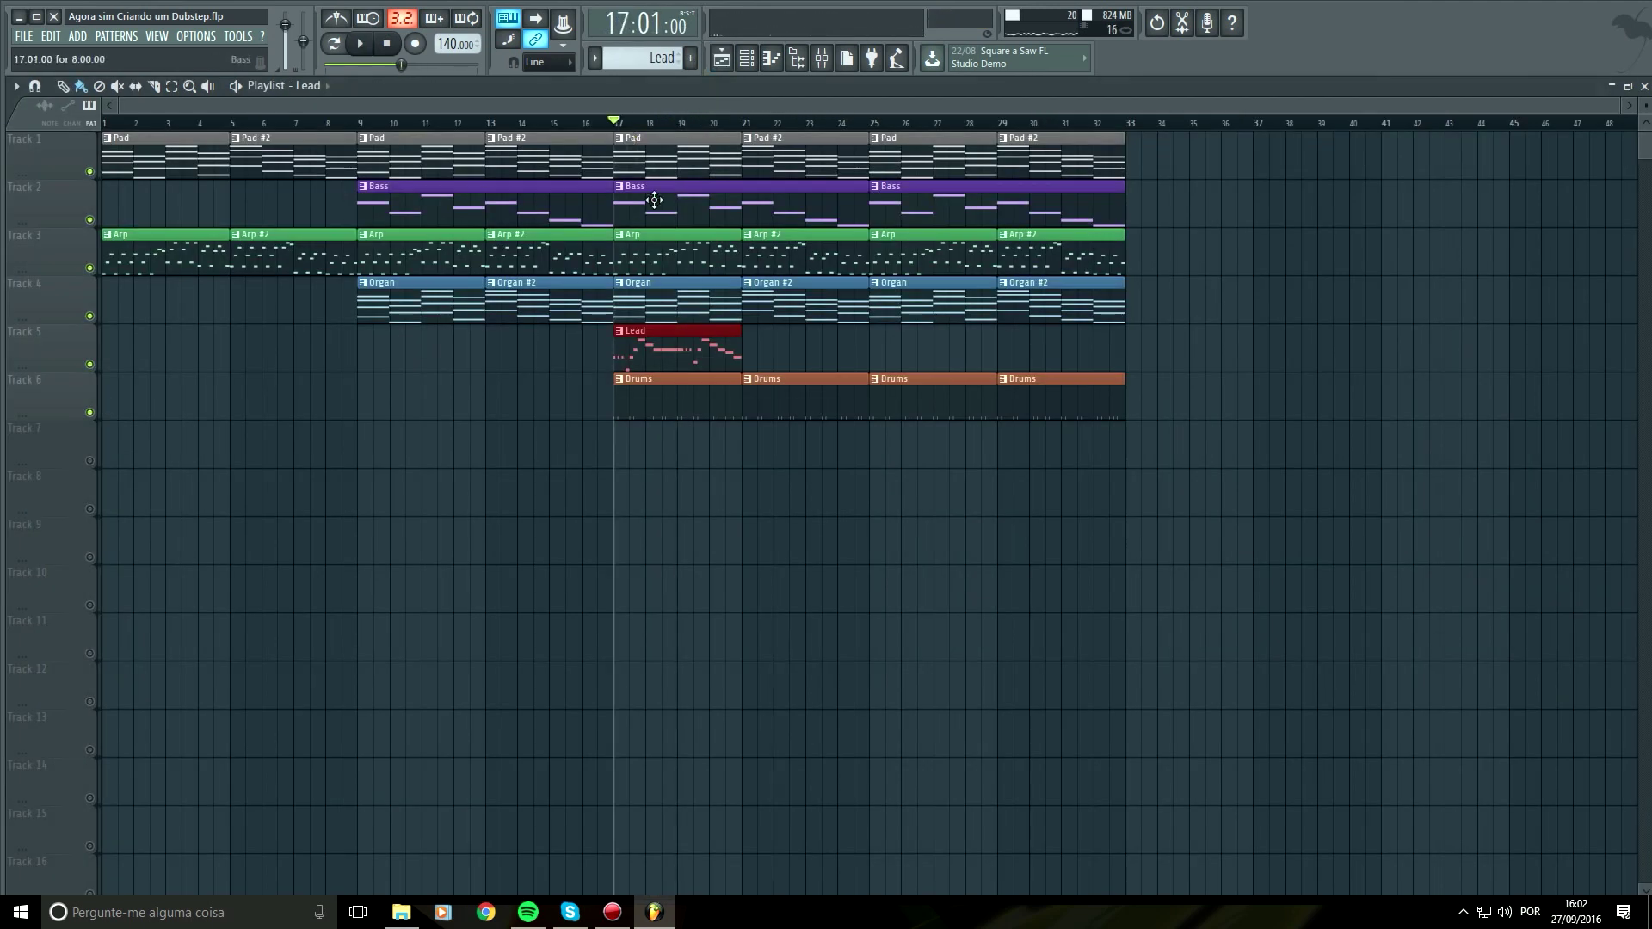
{"action": "key", "text": "ctrl+b"}
{"action": "key", "text": "space"}
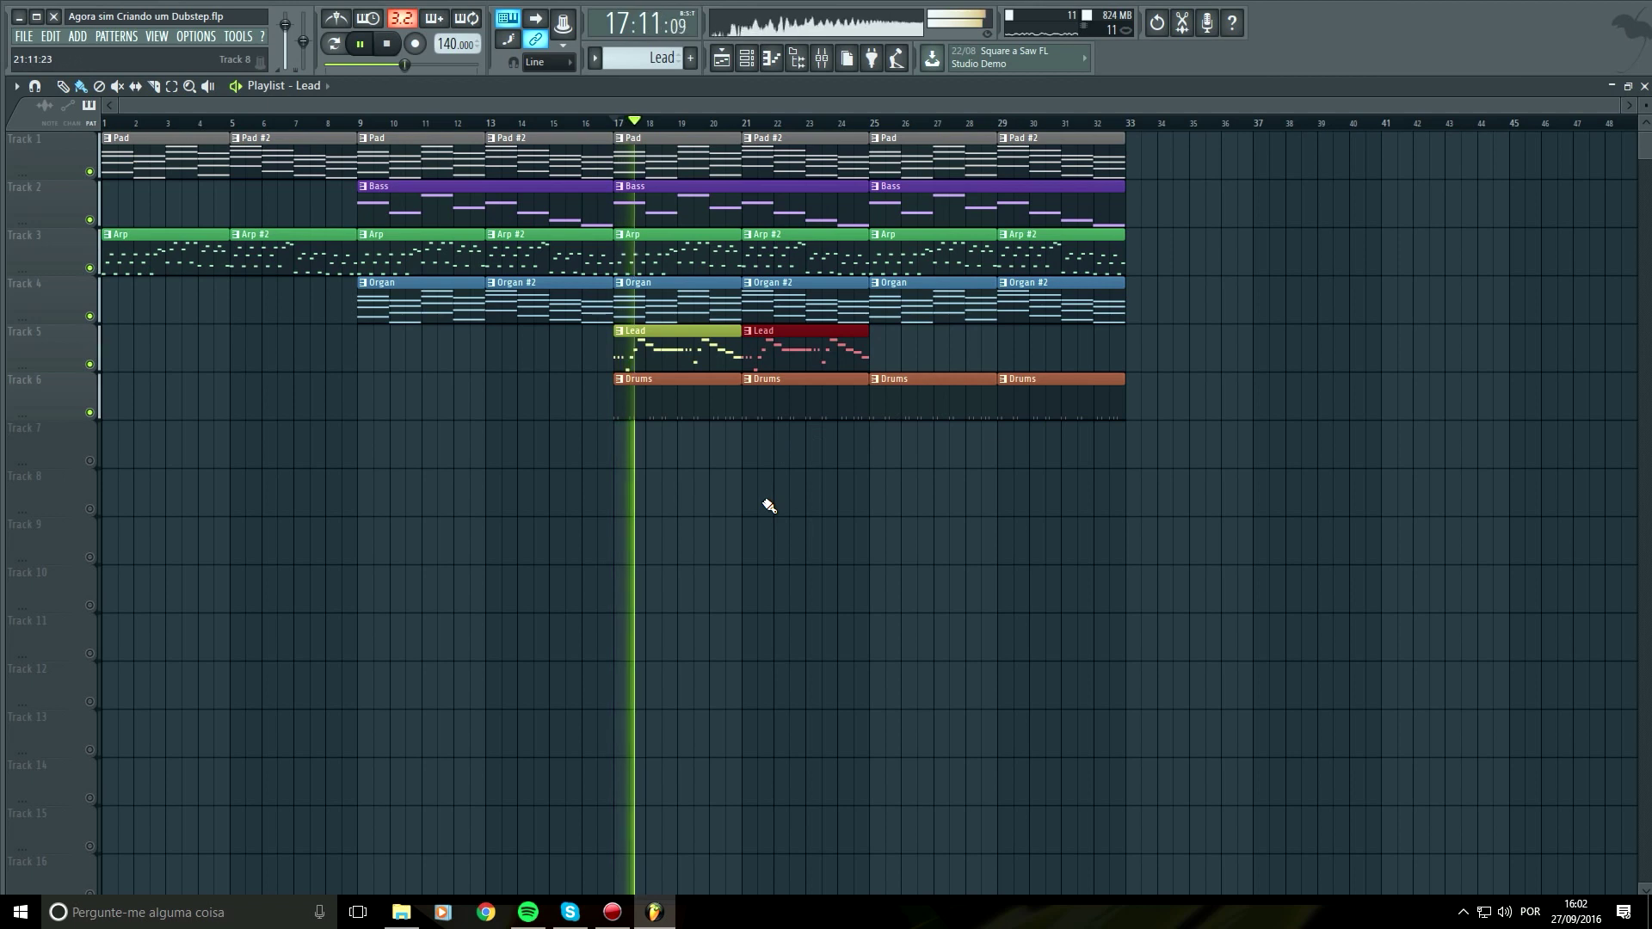
Check the Fruity Convolver reverb on the Lead mixer track during playback and return to the playlist
{"action": "scroll", "coordinate": [777, 559], "scroll_direction": "up", "scroll_amount": 1}
{"action": "scroll", "coordinate": [777, 559], "scroll_direction": "up", "scroll_amount": 1}
{"action": "key", "text": "F9"}
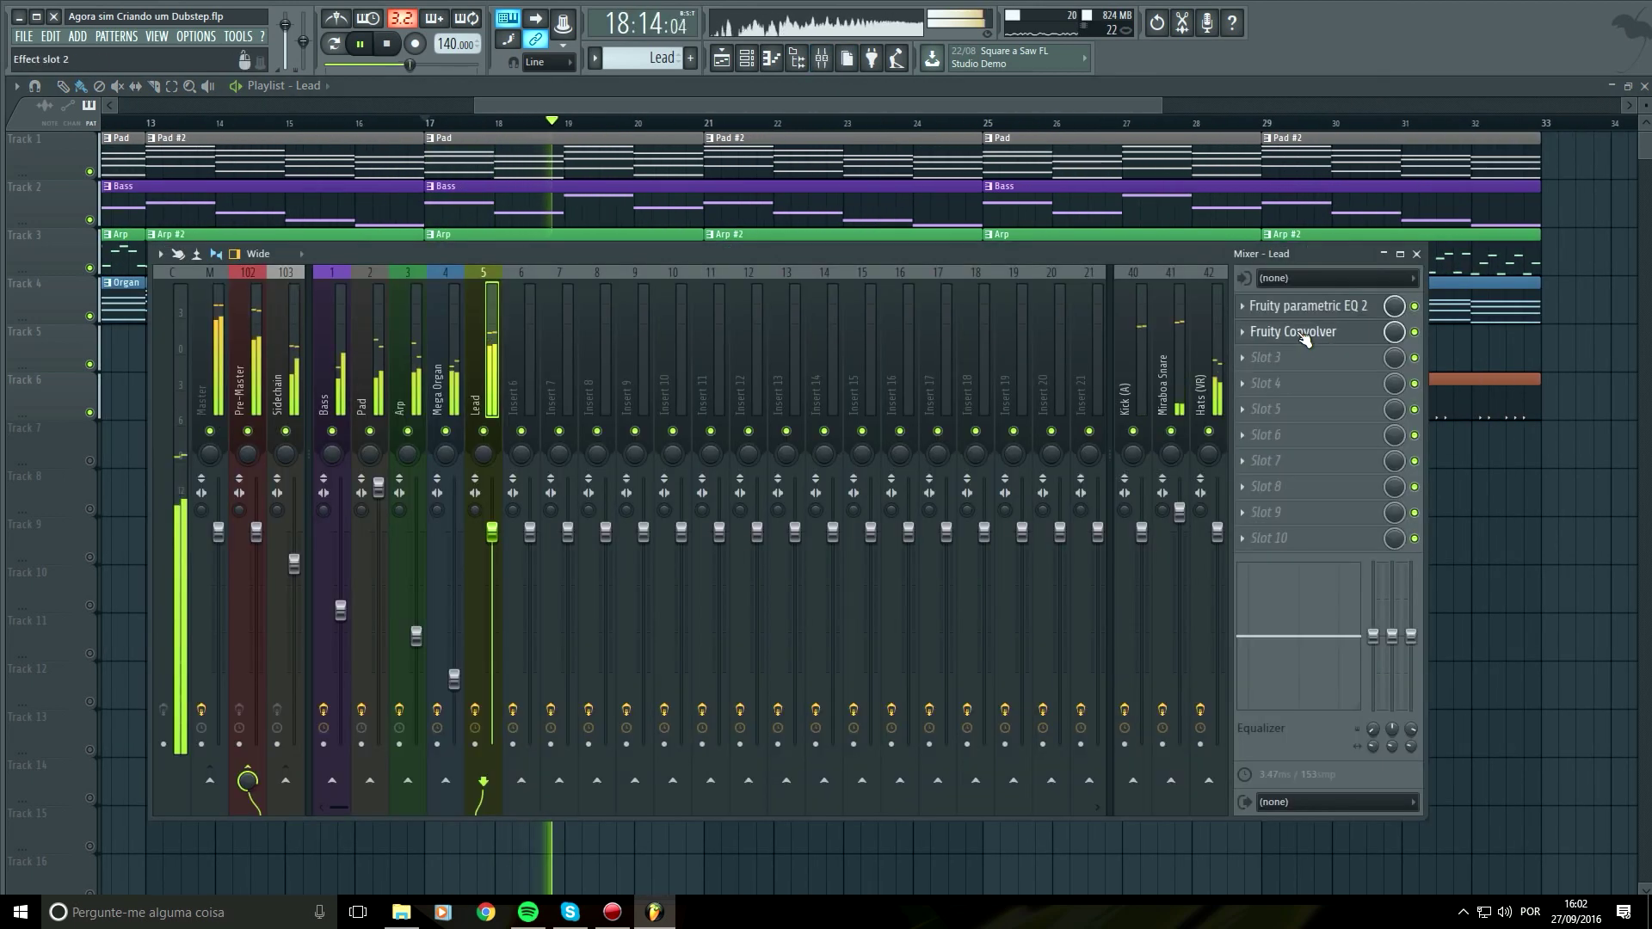
{"action": "left_click", "coordinate": [1292, 331]}
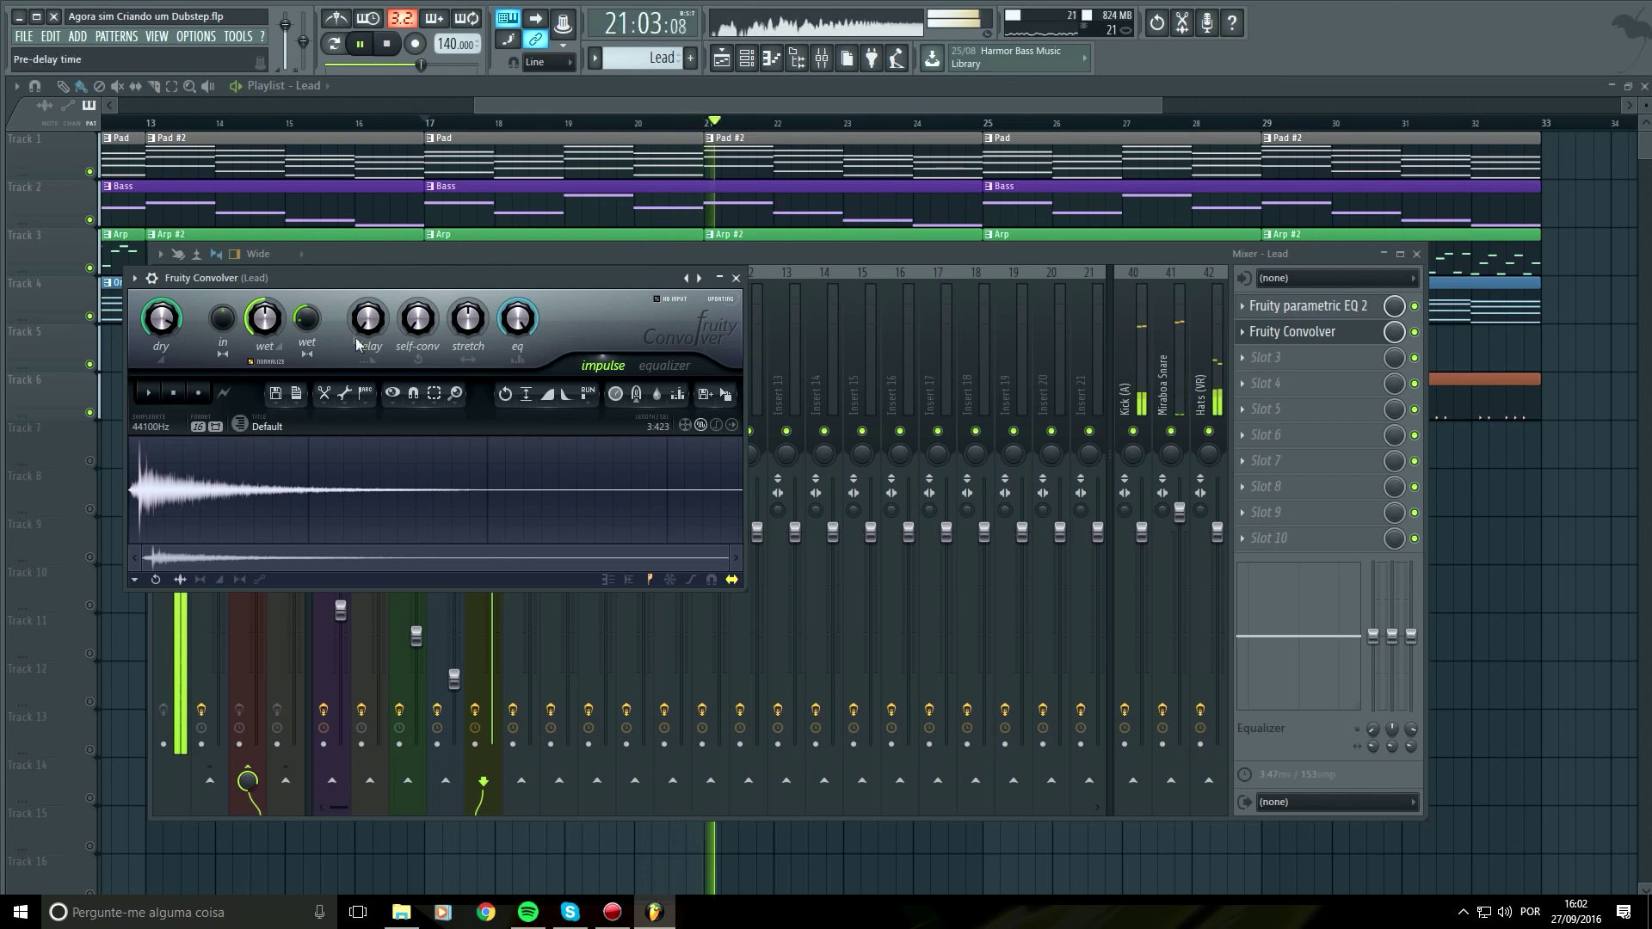
{"action": "left_click", "coordinate": [750, 280]}
{"action": "left_click", "coordinate": [818, 105]}
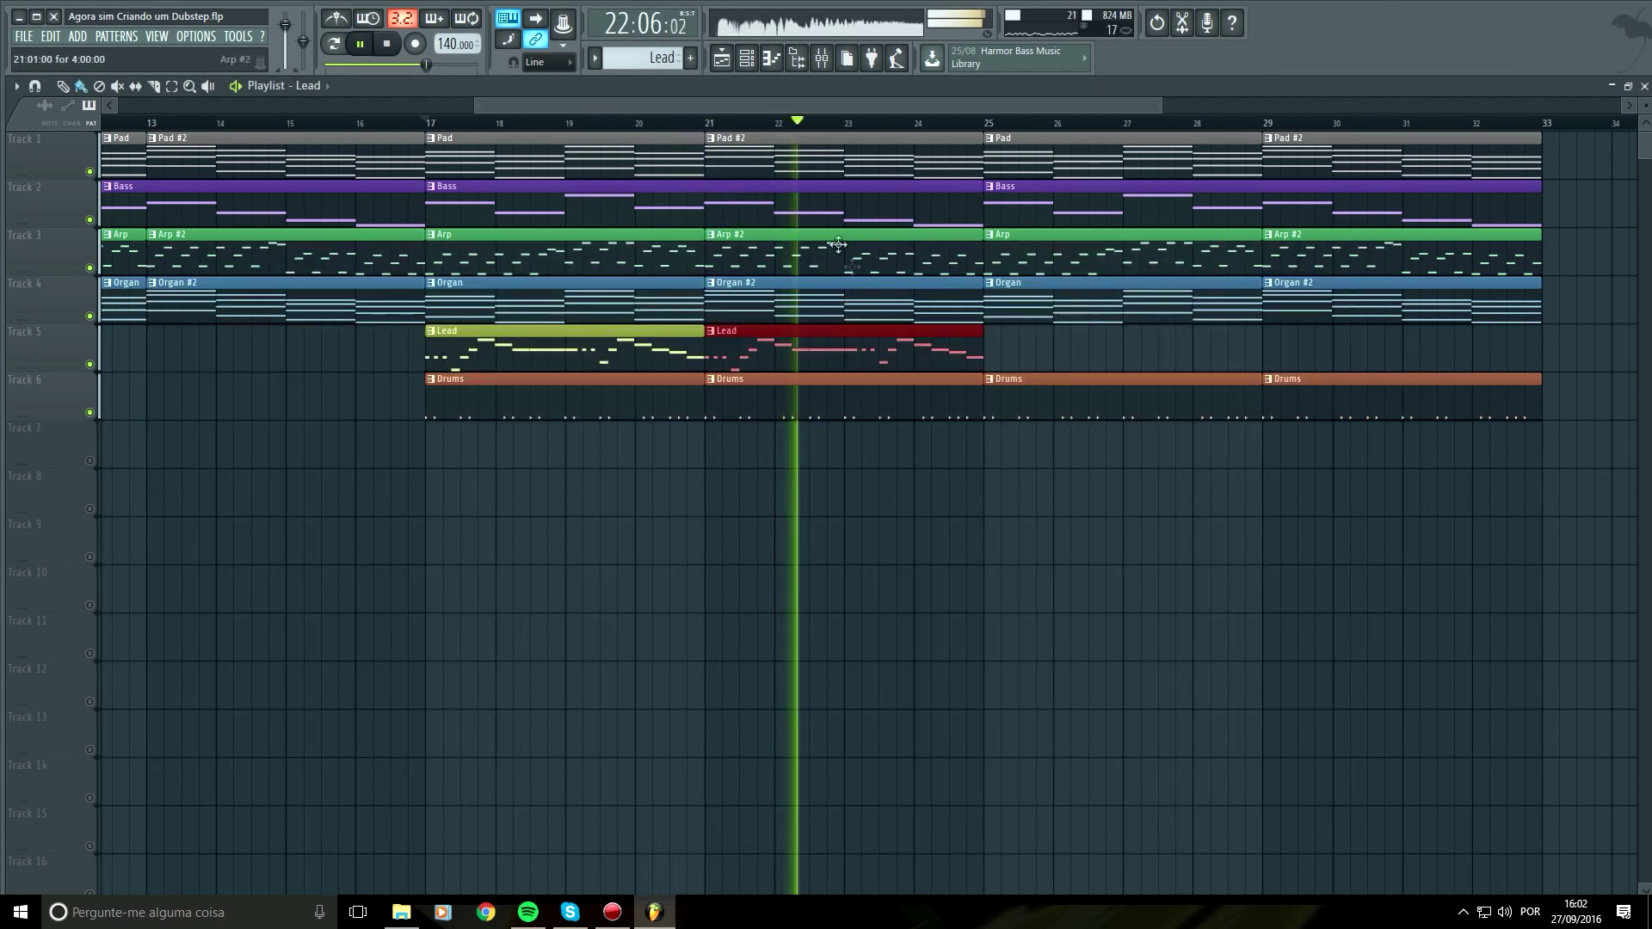
Delete the duplicated Lead clip at bar 21, reopen the Lead pattern's notes and stop playback
{"action": "right_click", "coordinate": [876, 327]}
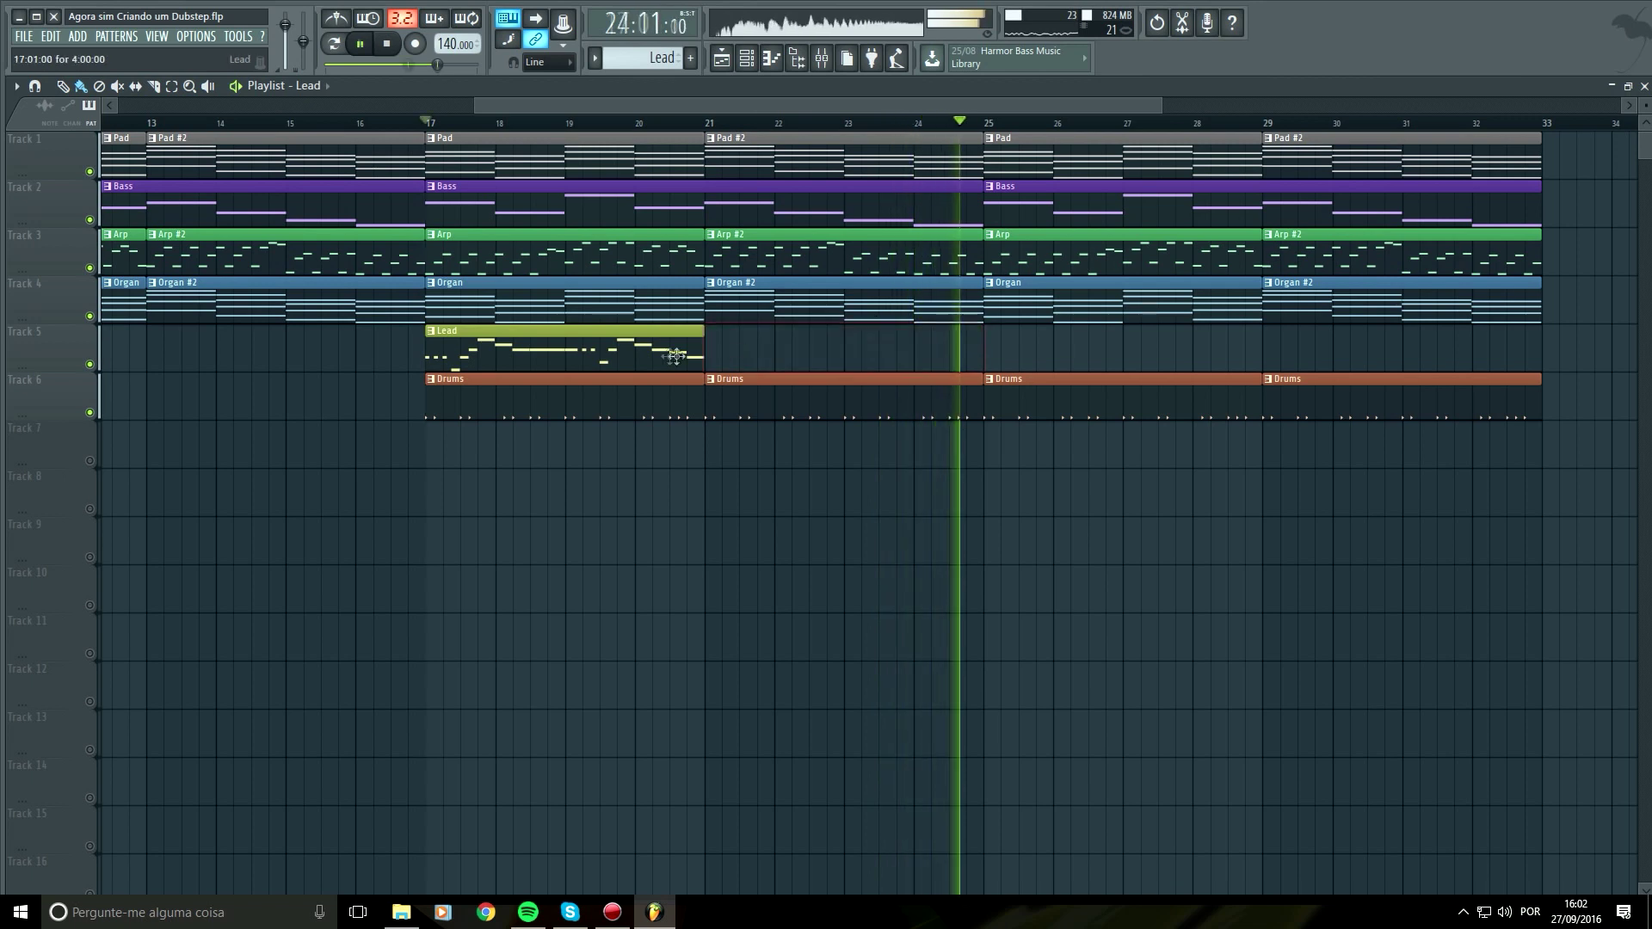
{"action": "double_click", "coordinate": [678, 362]}
{"action": "key", "text": "space"}
Copy the bar 1 phrase of the Lead melody to bar 5 and audition it
{"action": "mouse_move", "coordinate": [948, 199]}
{"action": "left_mouse_down"}
{"action": "mouse_move", "coordinate": [450, 351]}
{"action": "mouse_move", "coordinate": [39, 542]}
{"action": "left_mouse_up"}
{"action": "left_click", "coordinate": [765, 518]}
{"action": "right_click", "coordinate": [795, 518]}
{"action": "left_click_drag", "start_coordinate": [248, 249], "coordinate": [69, 585]}
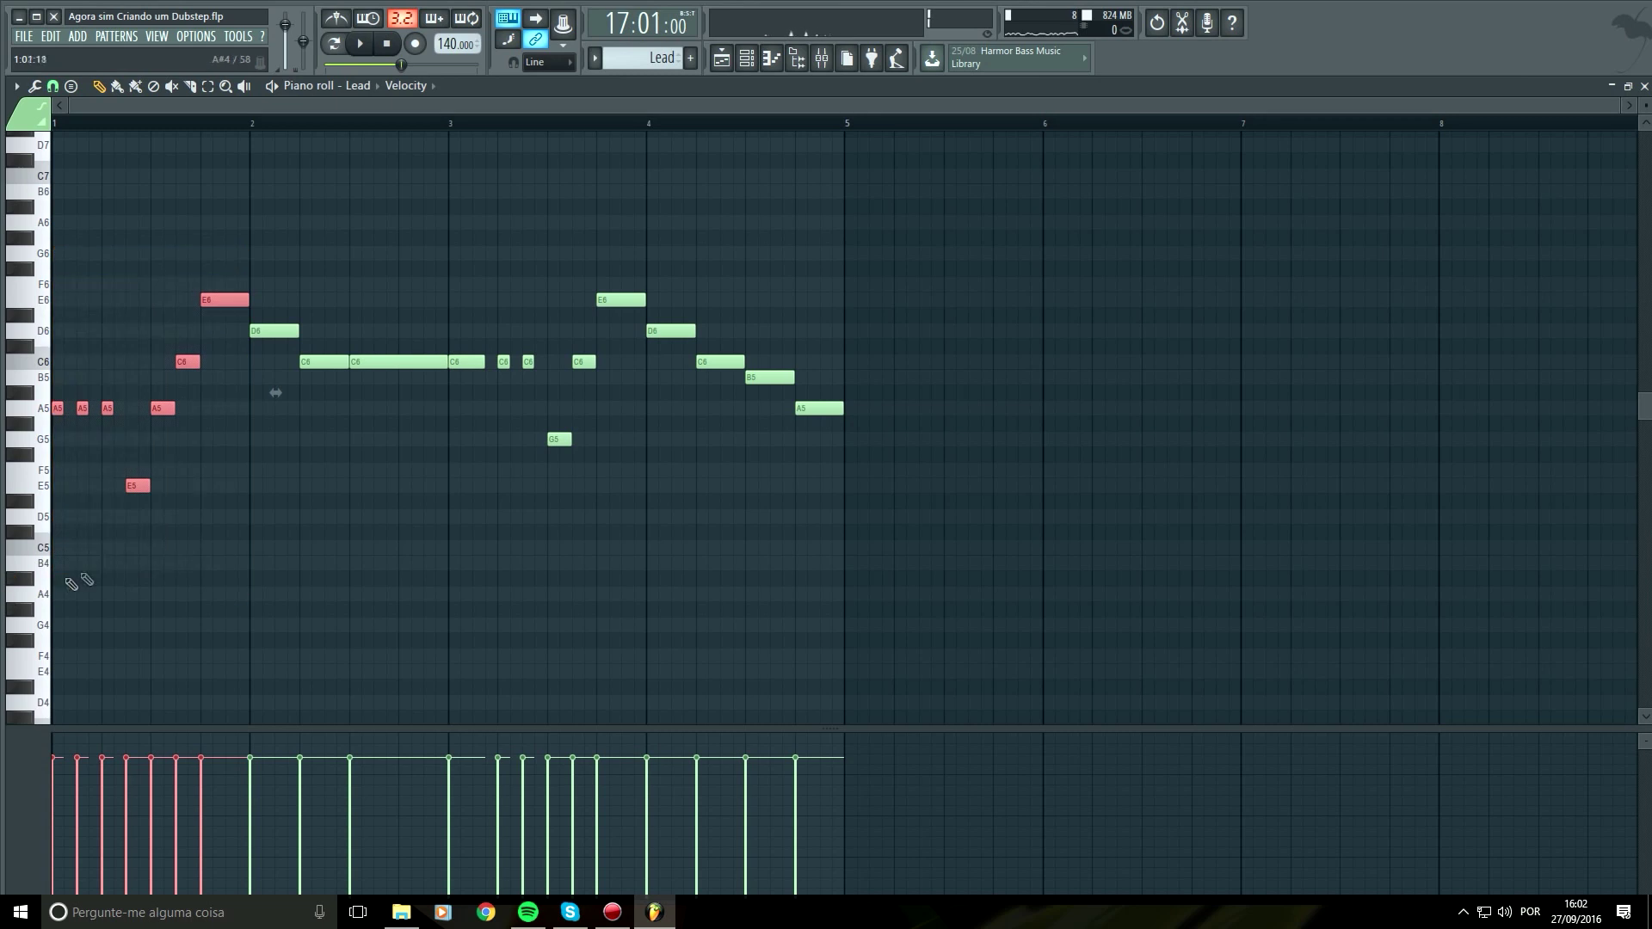
{"action": "left_click_drag", "start_coordinate": [160, 408], "coordinate": [961, 399]}
{"action": "left_click", "coordinate": [852, 125]}
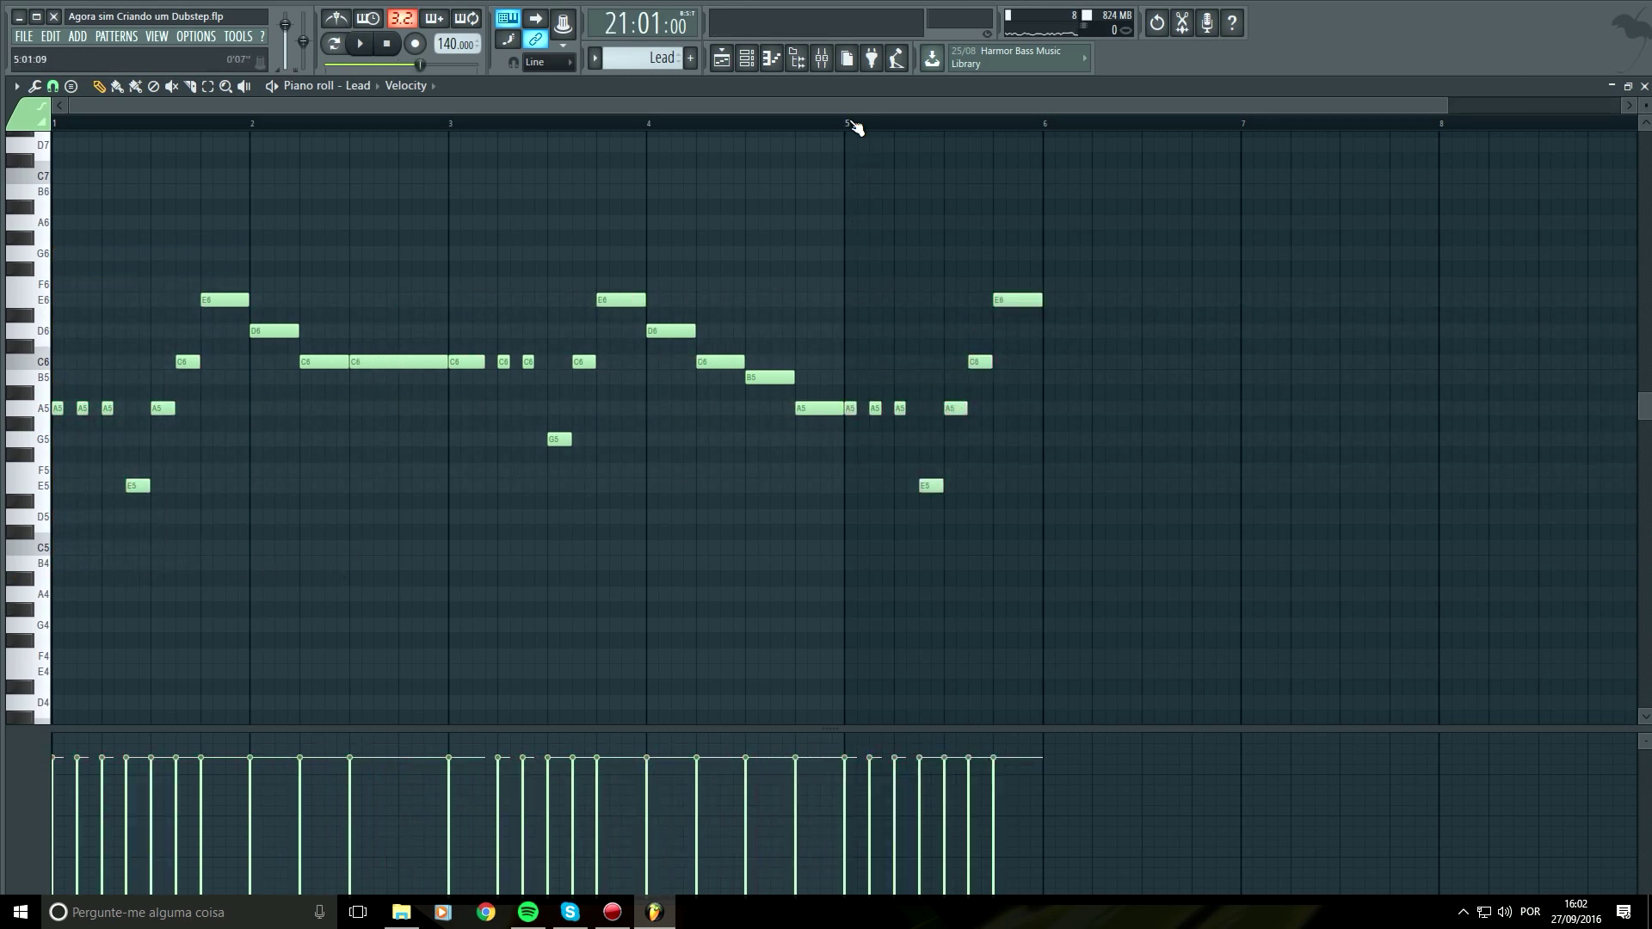
{"action": "key", "text": "space"}
{"action": "left_click_drag", "start_coordinate": [1069, 420], "coordinate": [722, 492]}
{"action": "key", "text": "space"}
Audition the melody from bar 3 and bar 5 while trying pitches for the first note of bar 6
{"action": "left_click", "coordinate": [437, 125]}
{"action": "key", "text": "space"}
{"action": "key", "text": "space"}
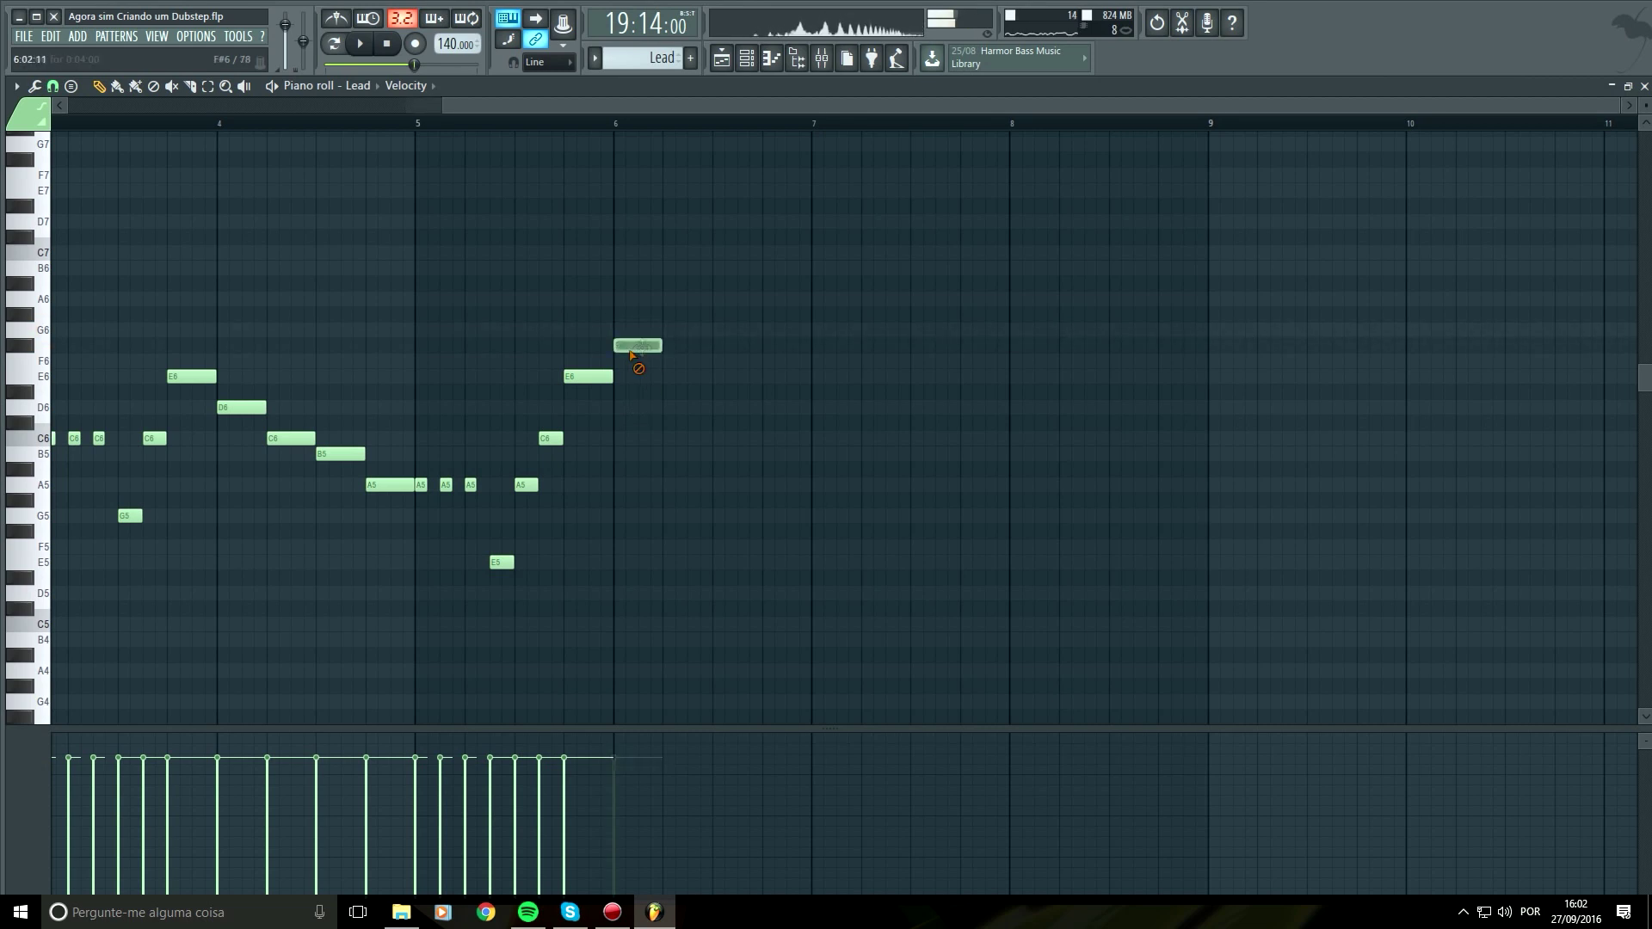
{"action": "key", "text": "space"}
{"action": "key", "text": "space"}
{"action": "left_click", "coordinate": [417, 125]}
{"action": "key", "text": "space"}
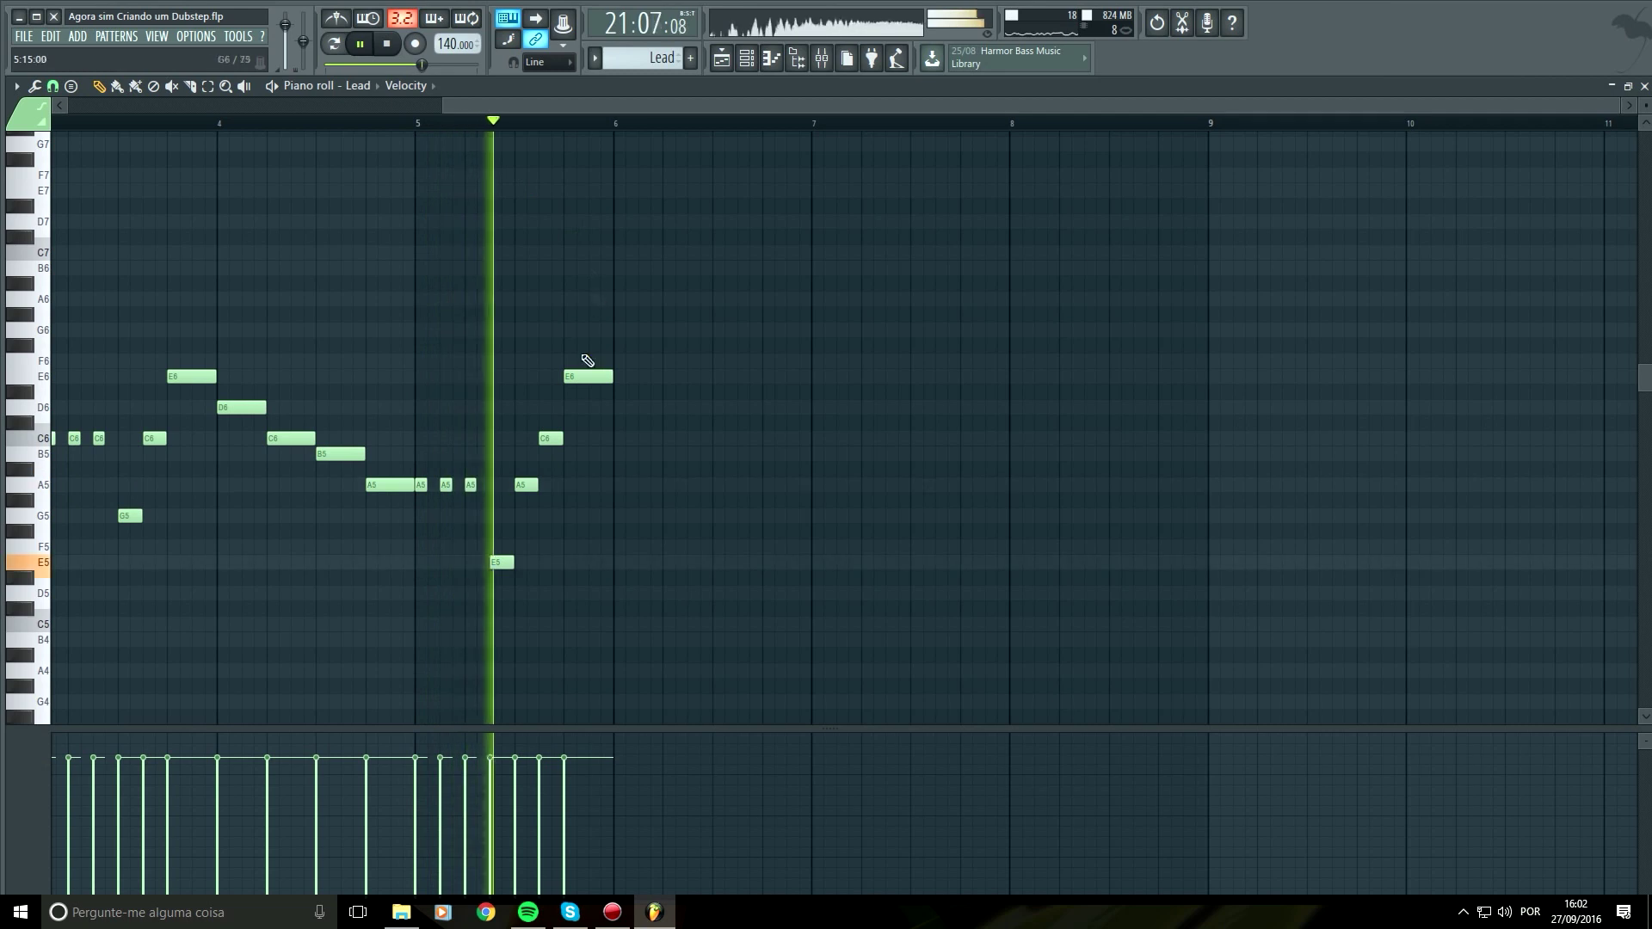
{"action": "key", "text": "space"}
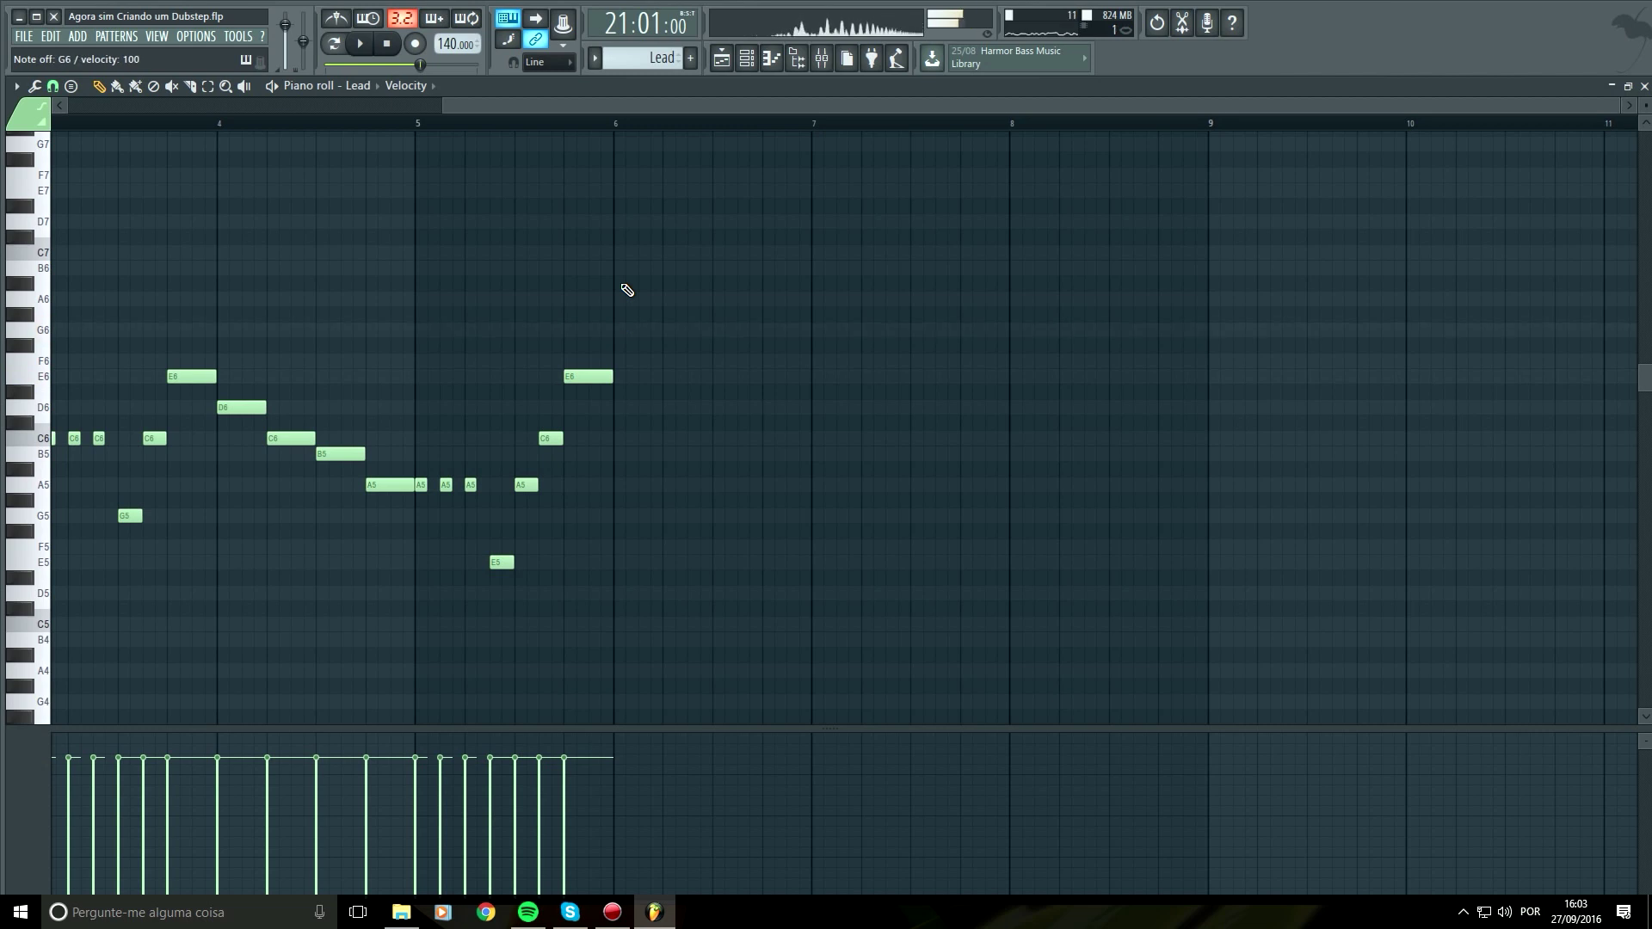
Fill bar 6 with descending four-step G6, F6, E6 and D6 notes, auditioning from bar 5
{"action": "key", "text": "space"}
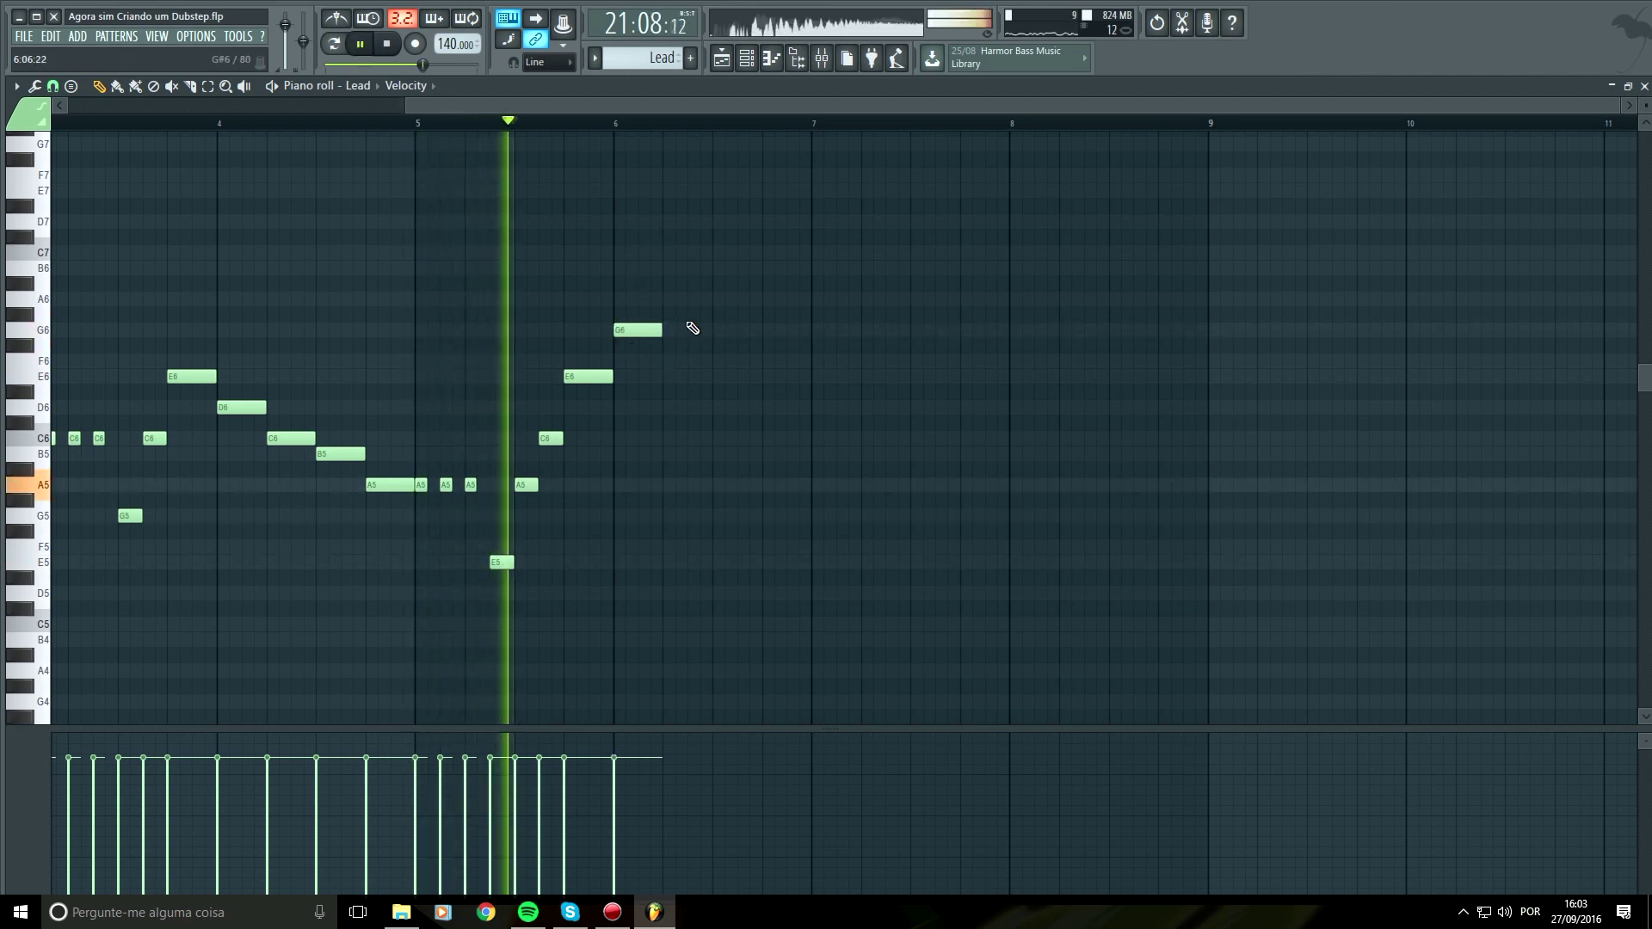
{"action": "key", "text": "space"}
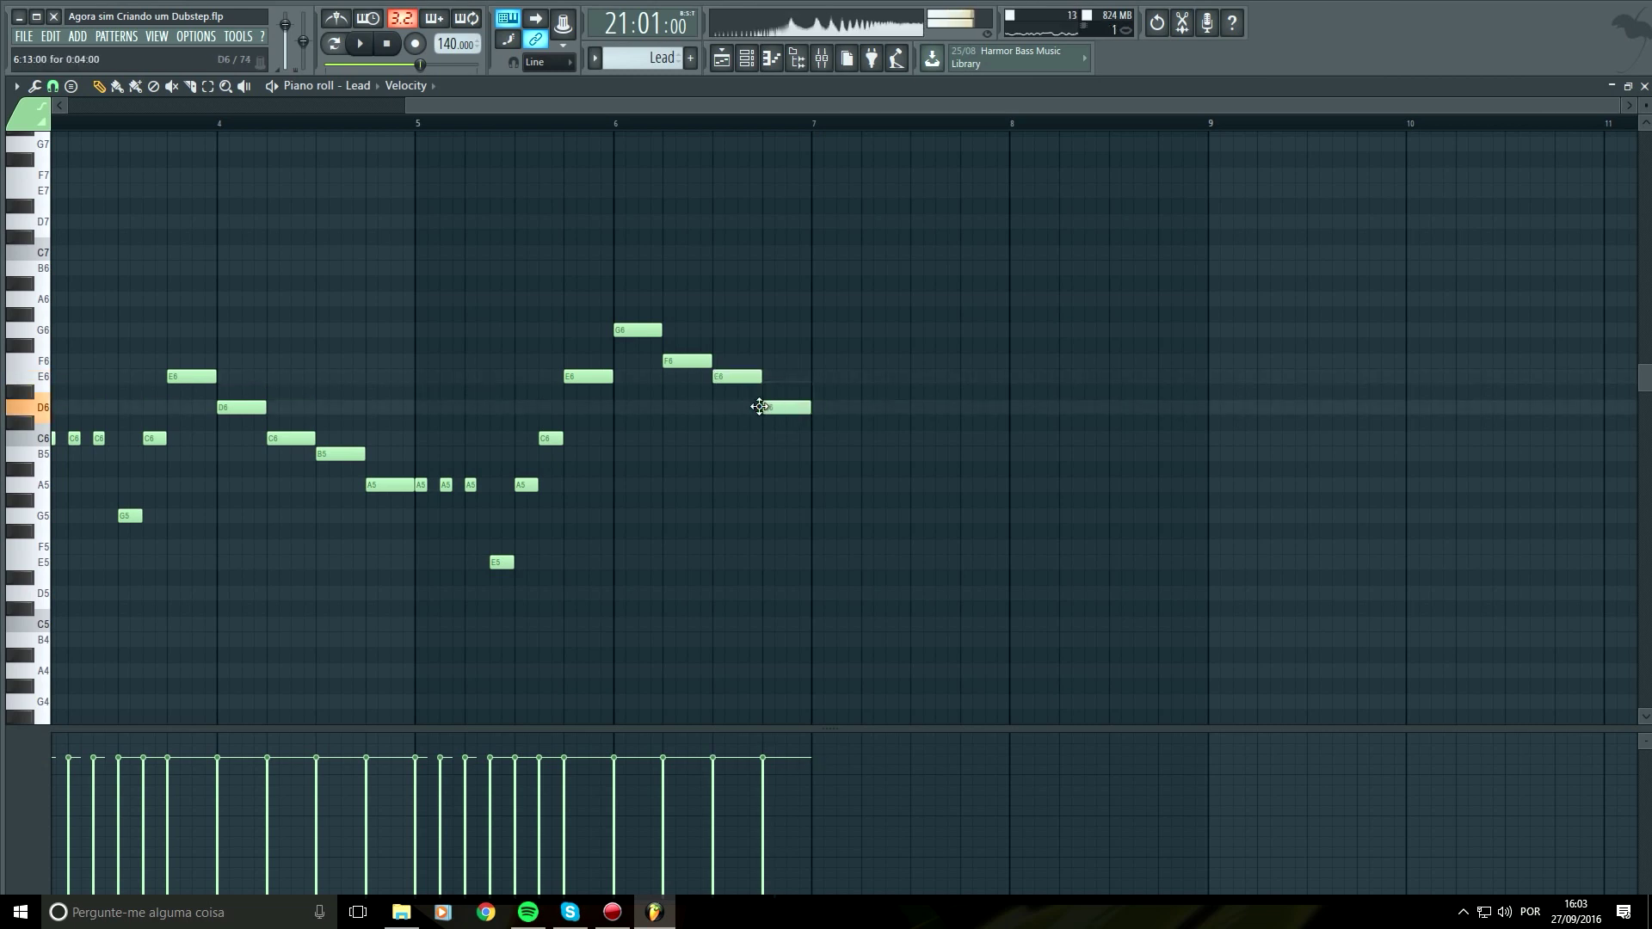
{"action": "key", "text": "space"}
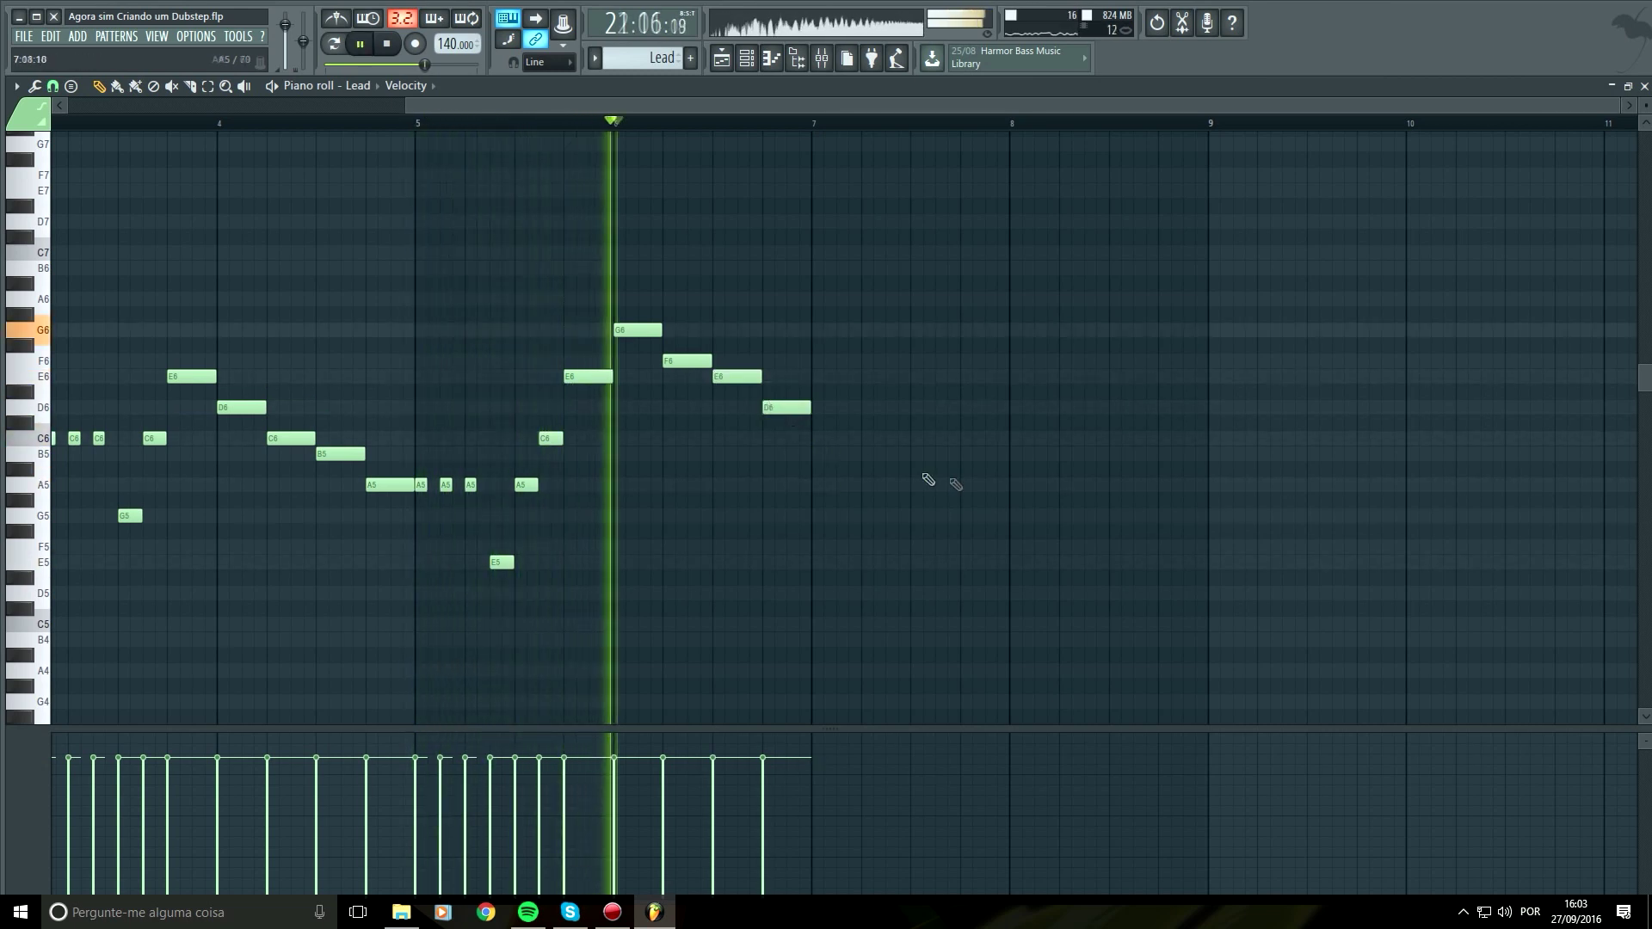
{"action": "key", "text": "space"}
Fill bar 7 with one-step C6 at steps 1, 3, 5, two-step A5, C6, C6 at 7, 9, 11 and four-step D6 at 13, and audition
{"action": "left_click", "coordinate": [704, 443]}
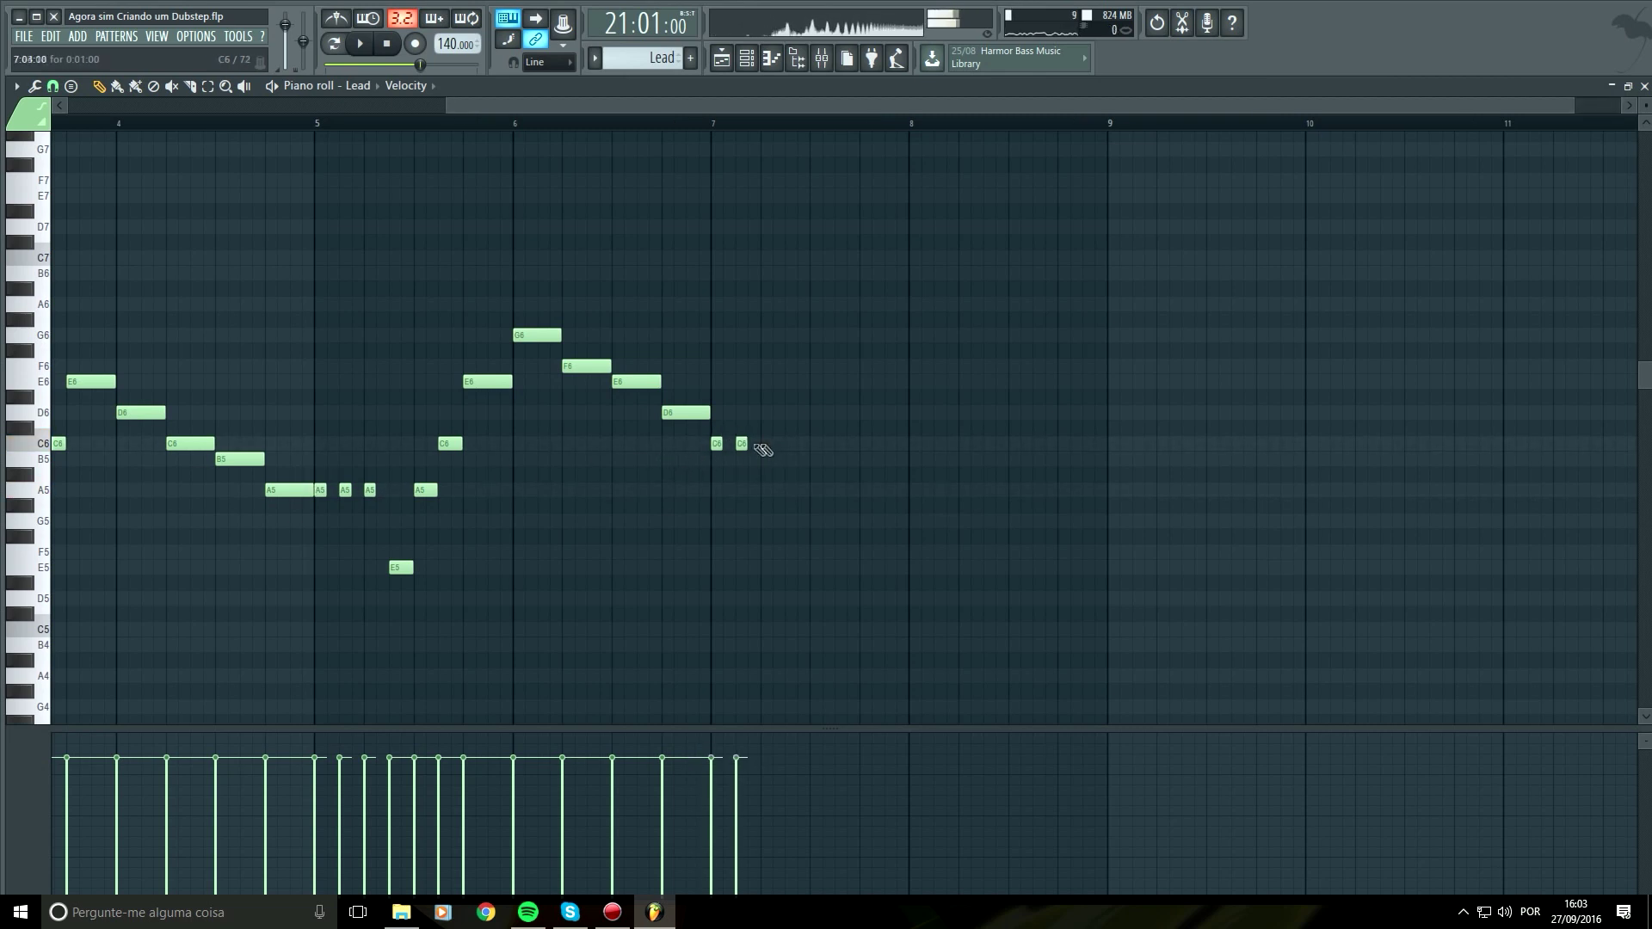
{"action": "key", "text": "space"}
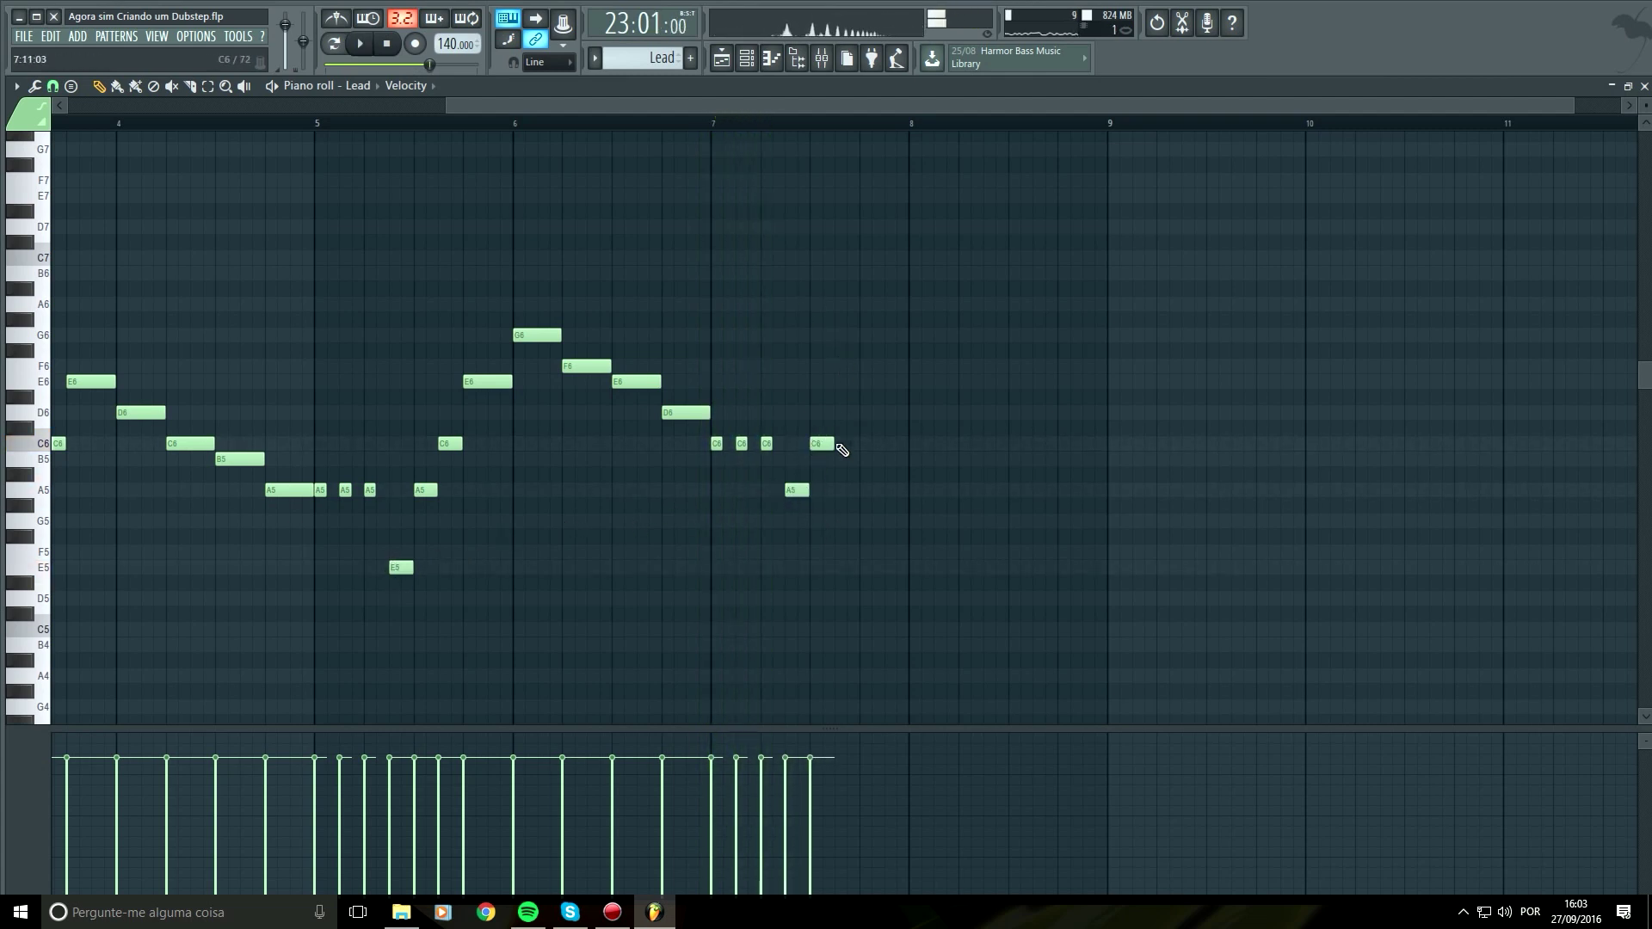
{"action": "left_click_drag", "start_coordinate": [893, 414], "coordinate": [906, 414]}
{"action": "key", "text": "space"}
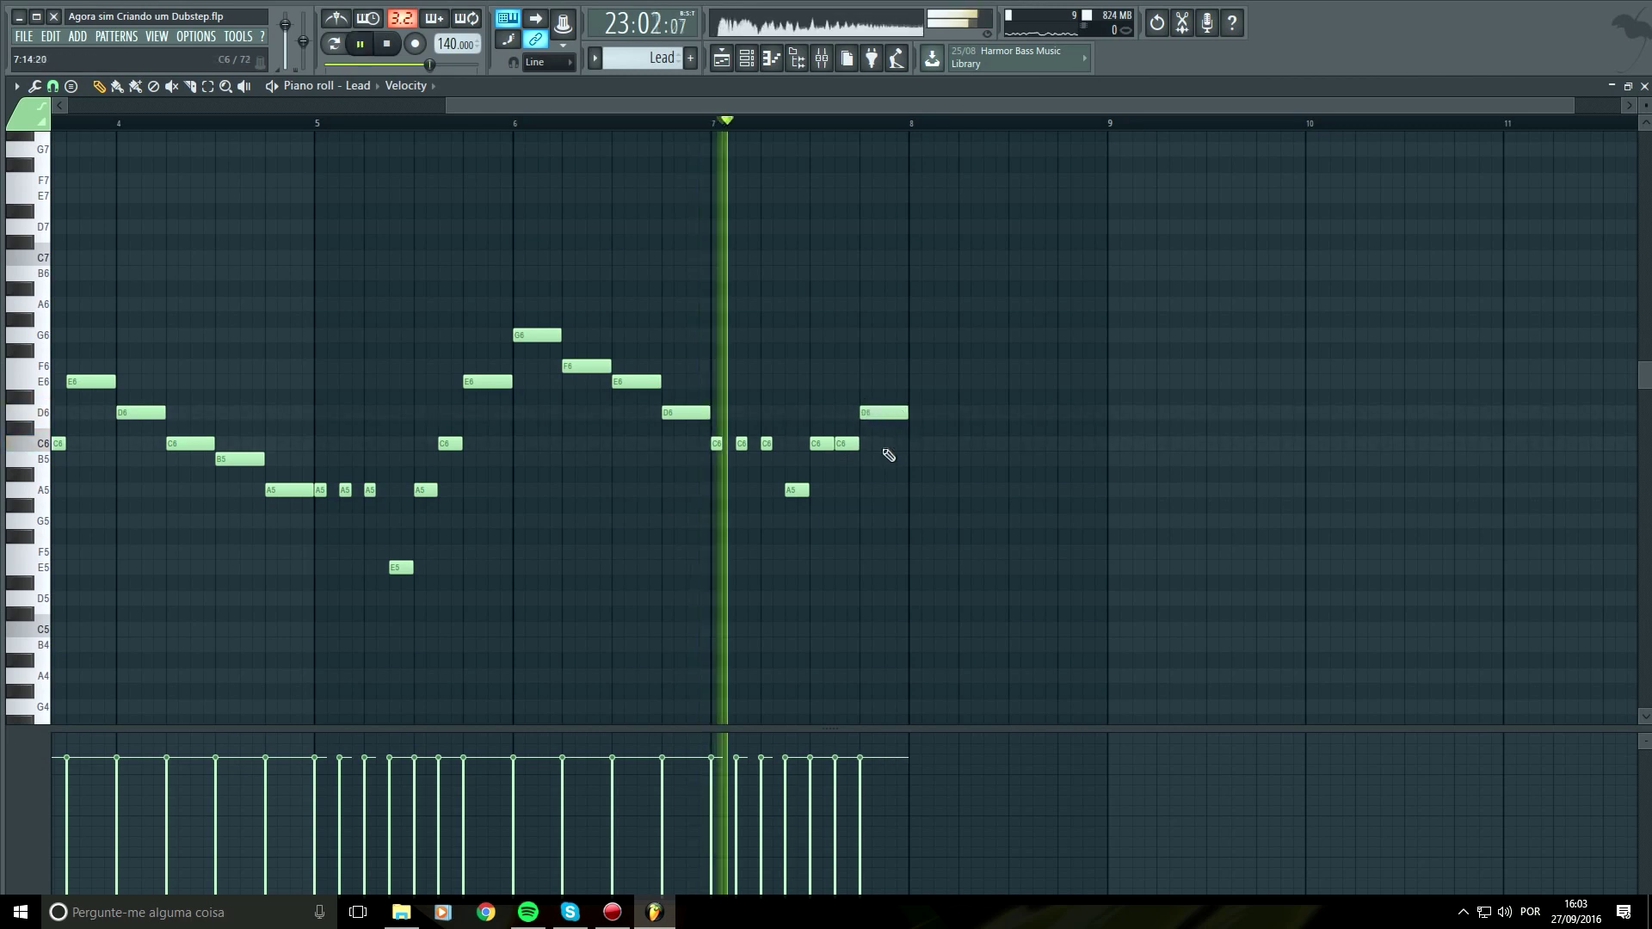
{"action": "key", "text": "space"}
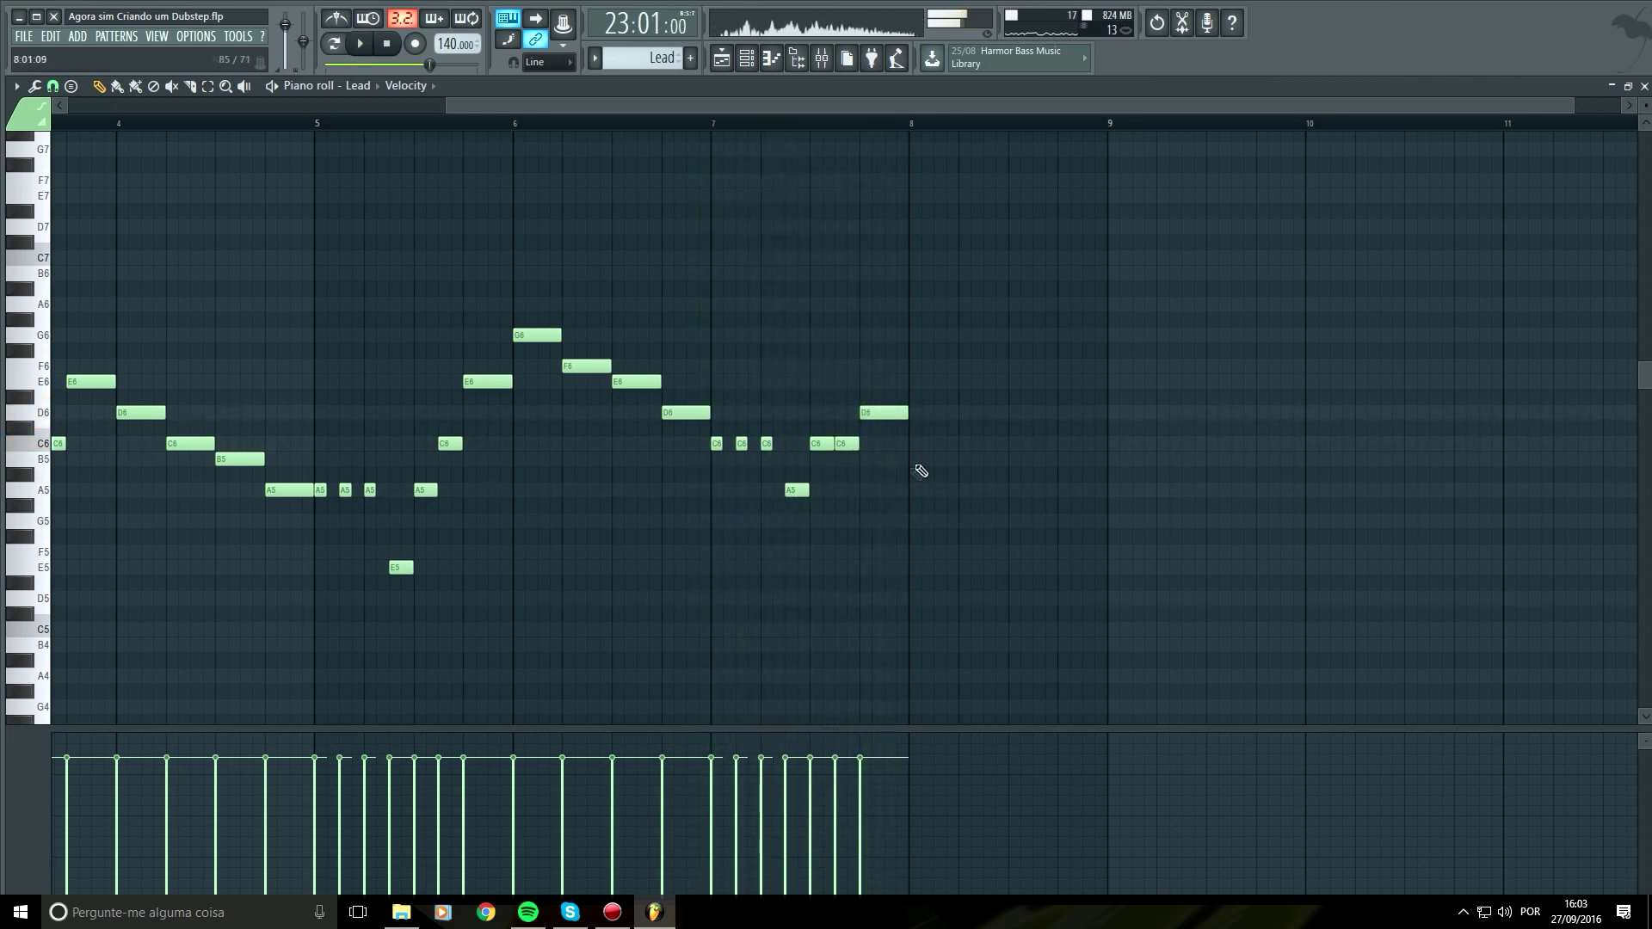
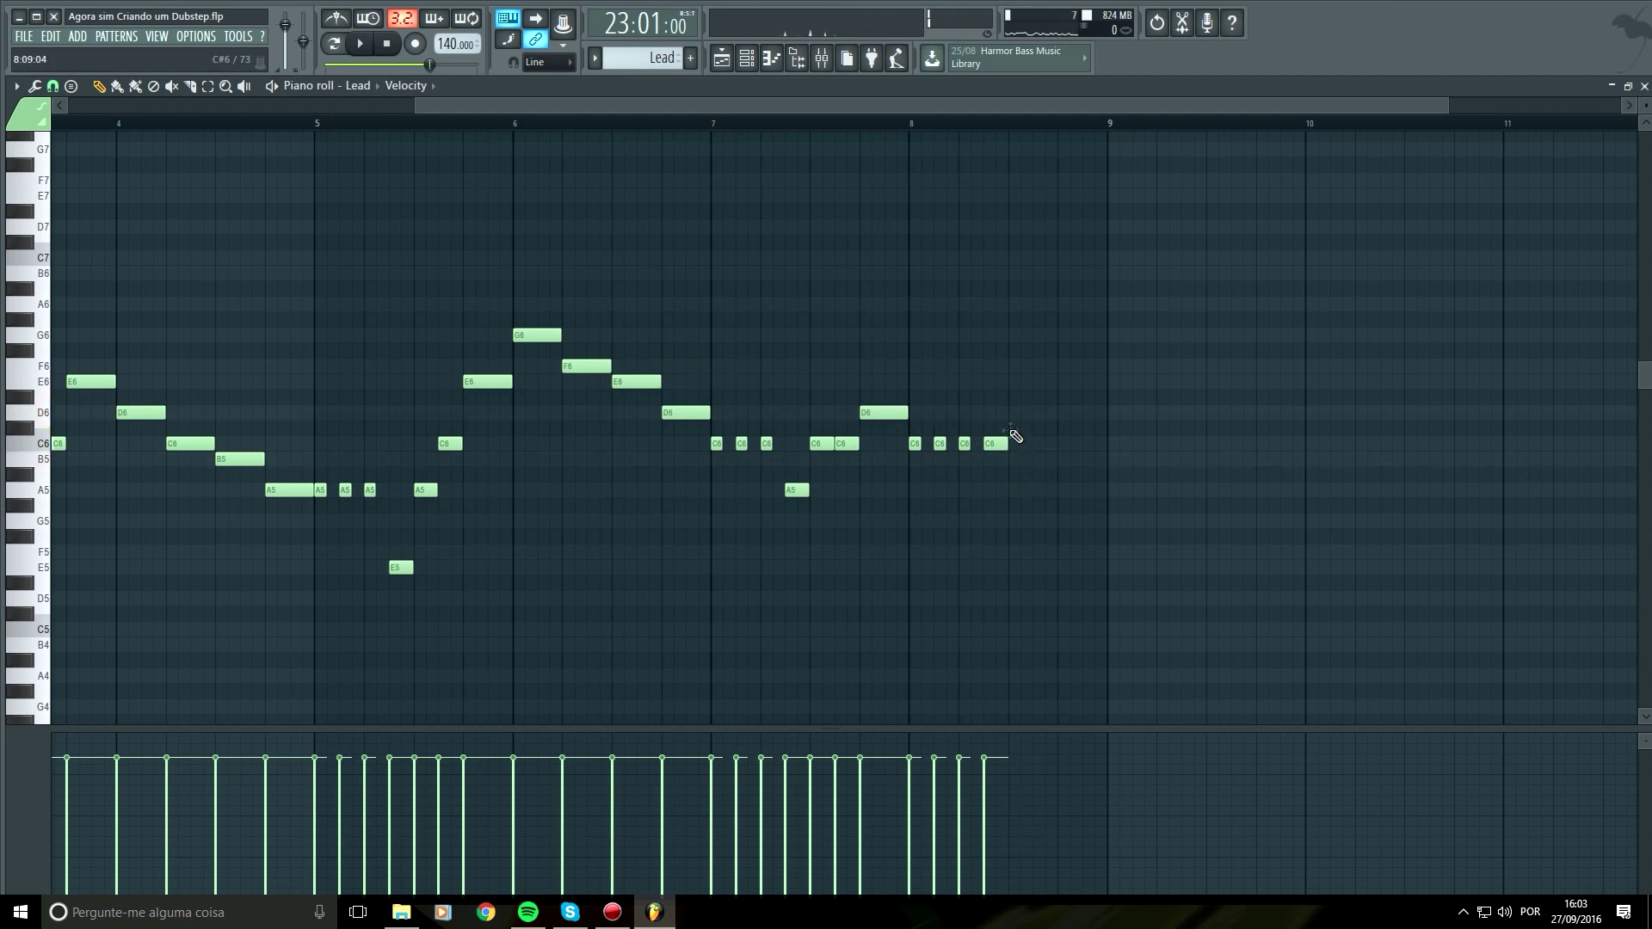
Start bar 8 with one-step C6 notes at steps 1, 3 and 5 and a two-step C6 at step 7, auditioning from bar 7
{"action": "key", "text": "space"}
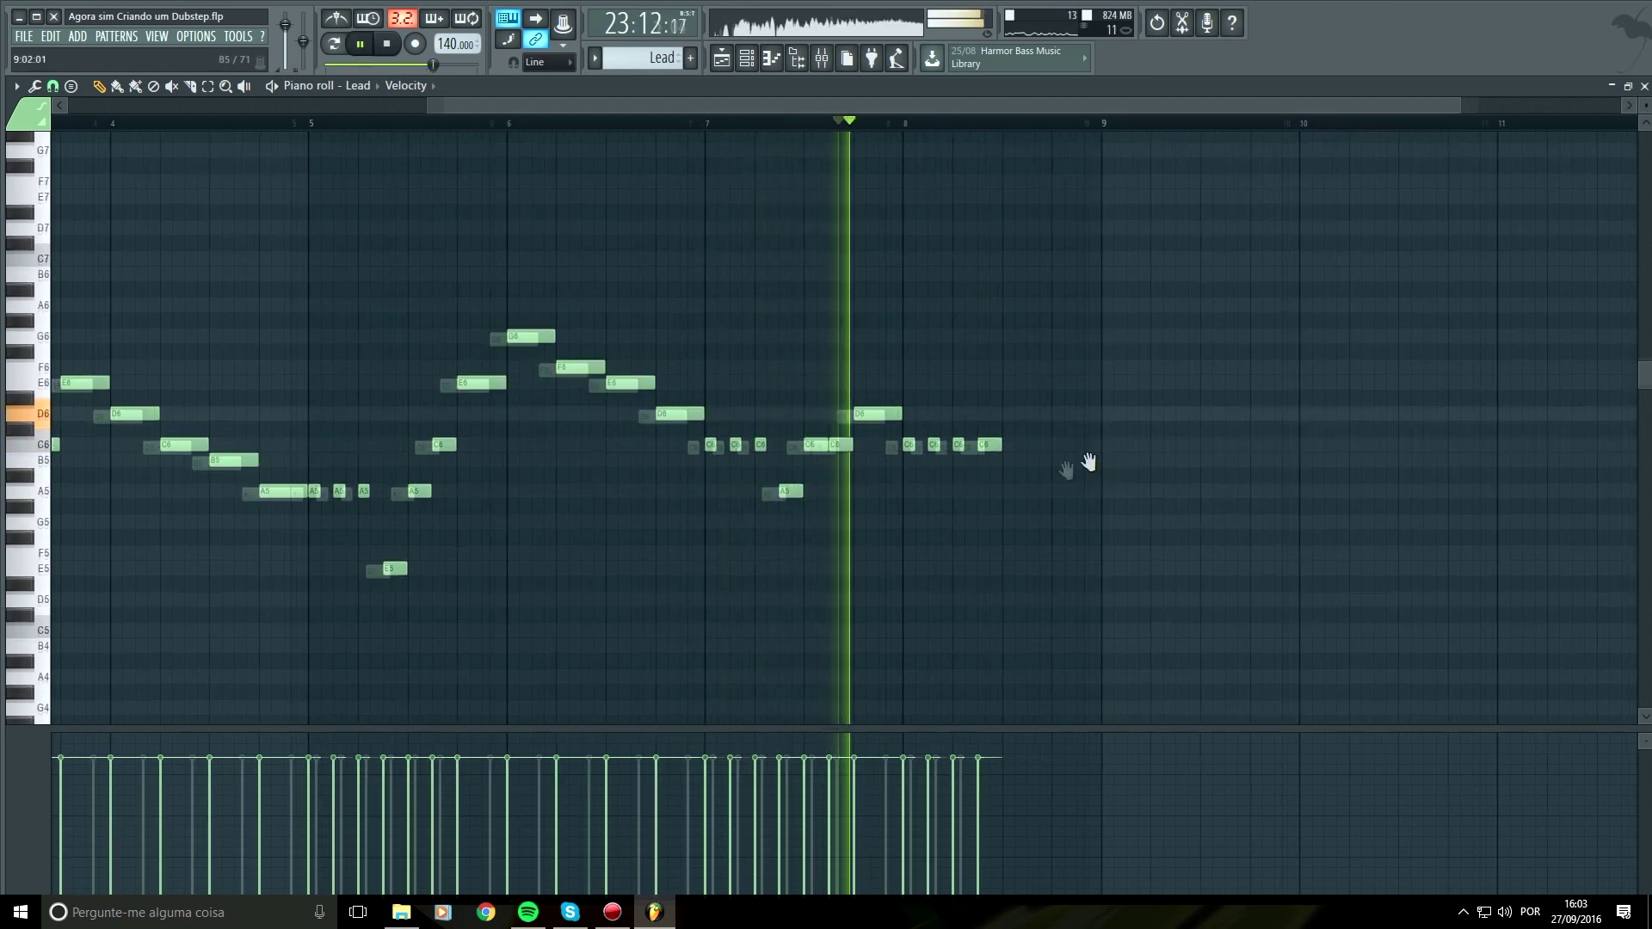
{"action": "key", "text": "space"}
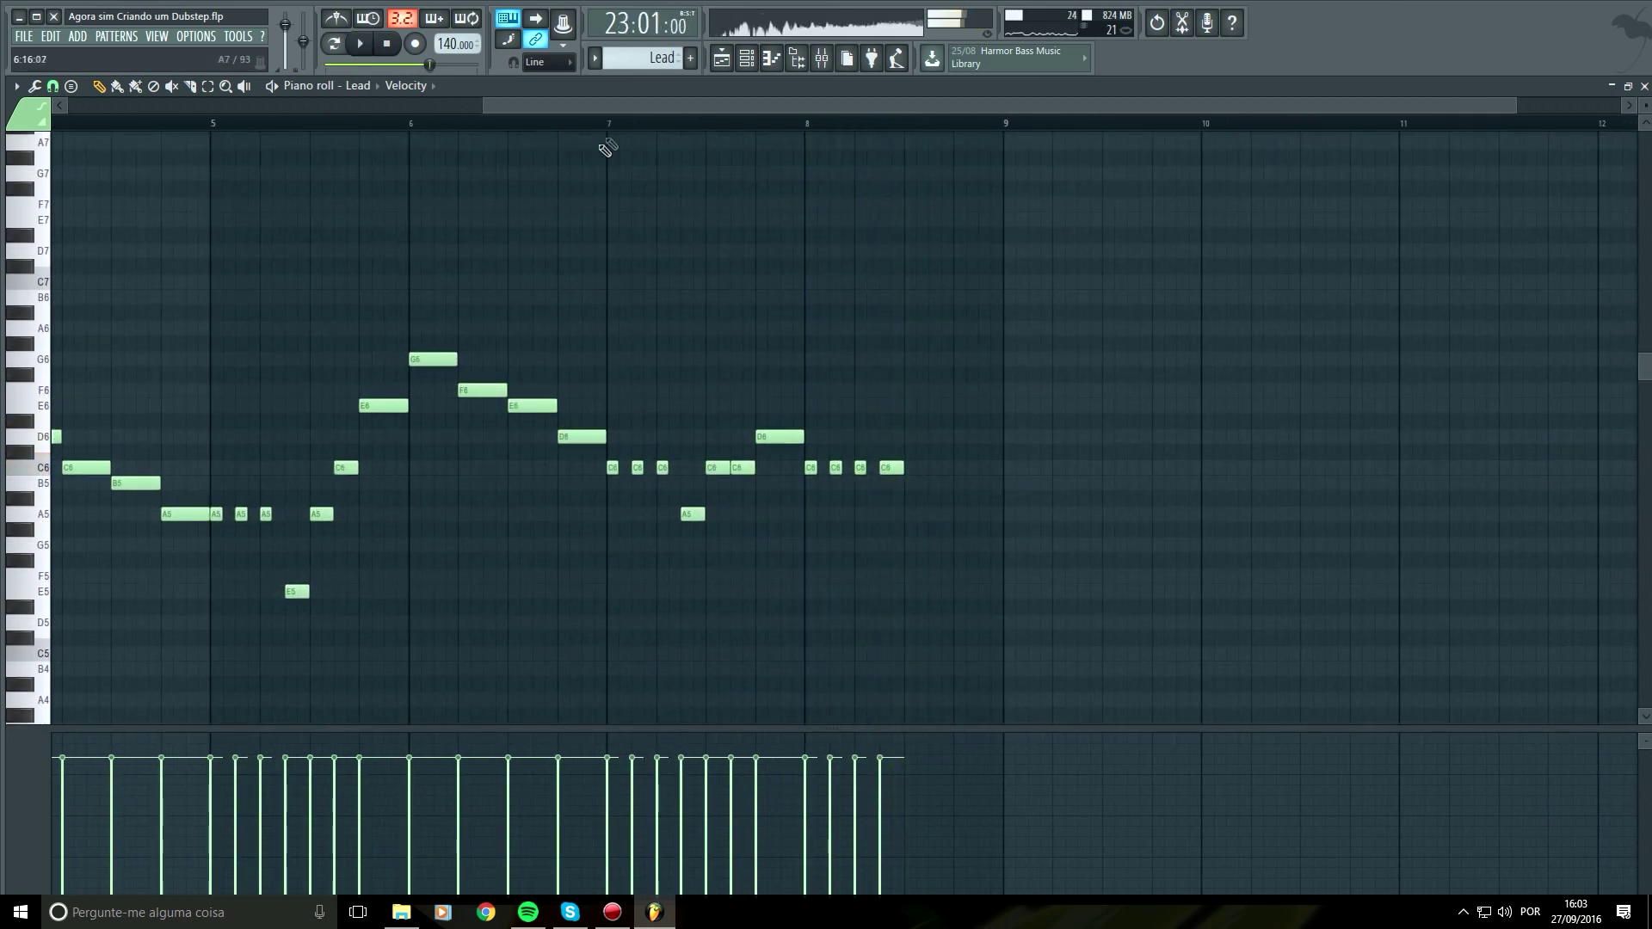
{"action": "key", "text": "space"}
{"action": "key", "text": "space"}
Select the C6 notes in bar 8, audition the passage and delete the two-step note at step 7
{"action": "left_click_drag", "start_coordinate": [912, 428], "coordinate": [809, 520]}
{"action": "key", "text": "space"}
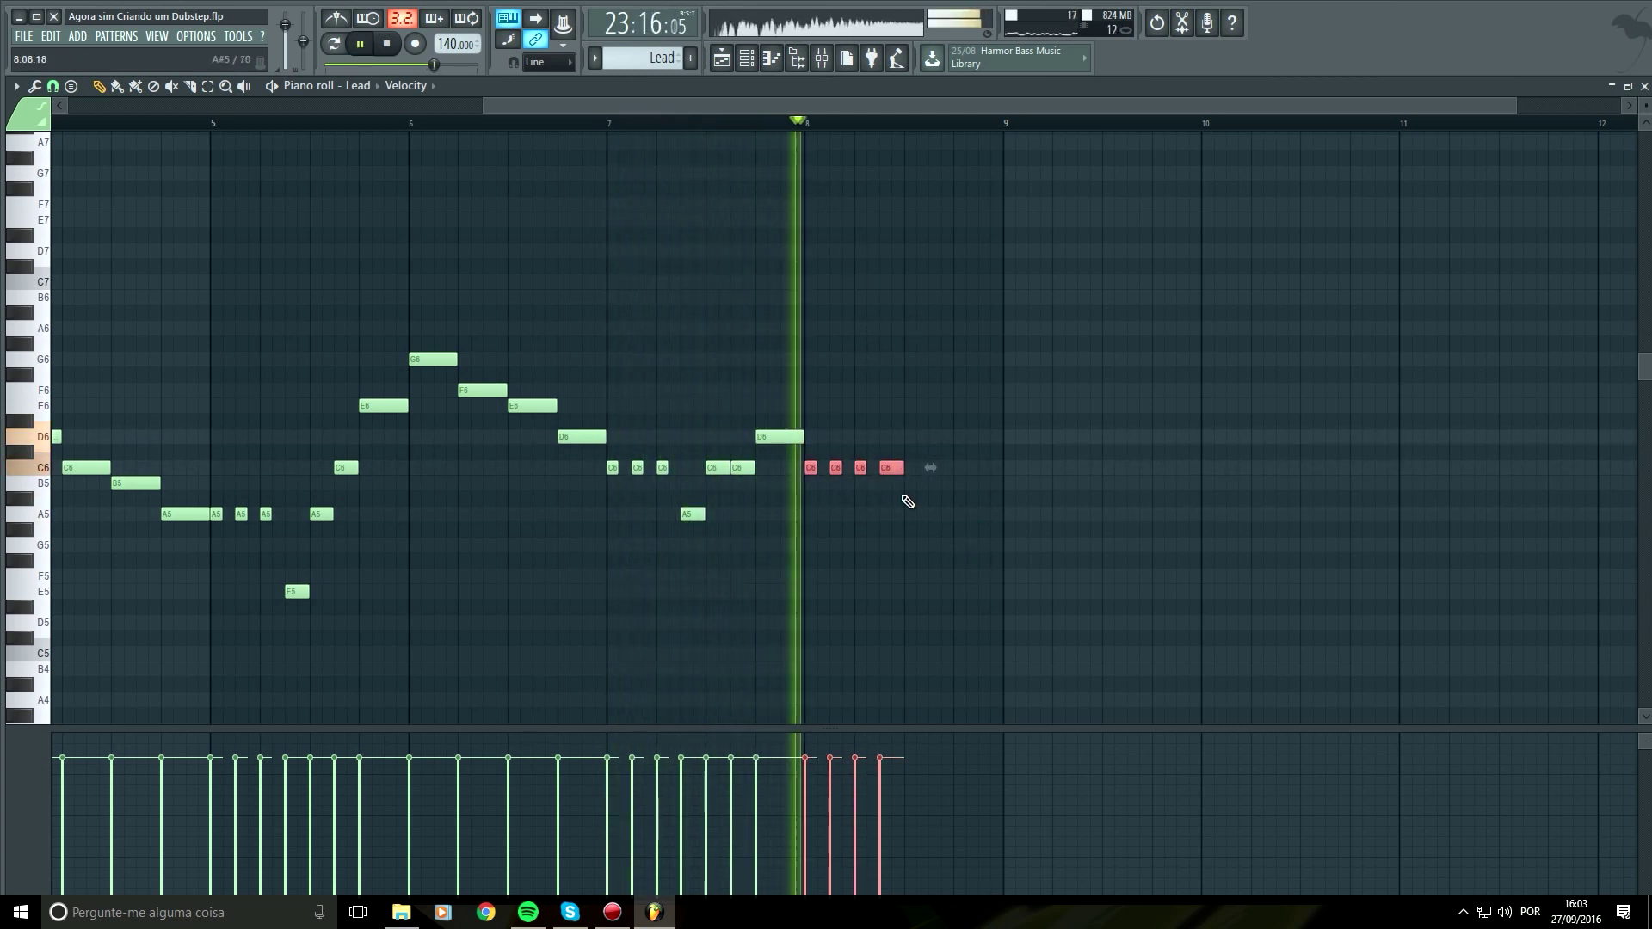
{"action": "key", "text": "space"}
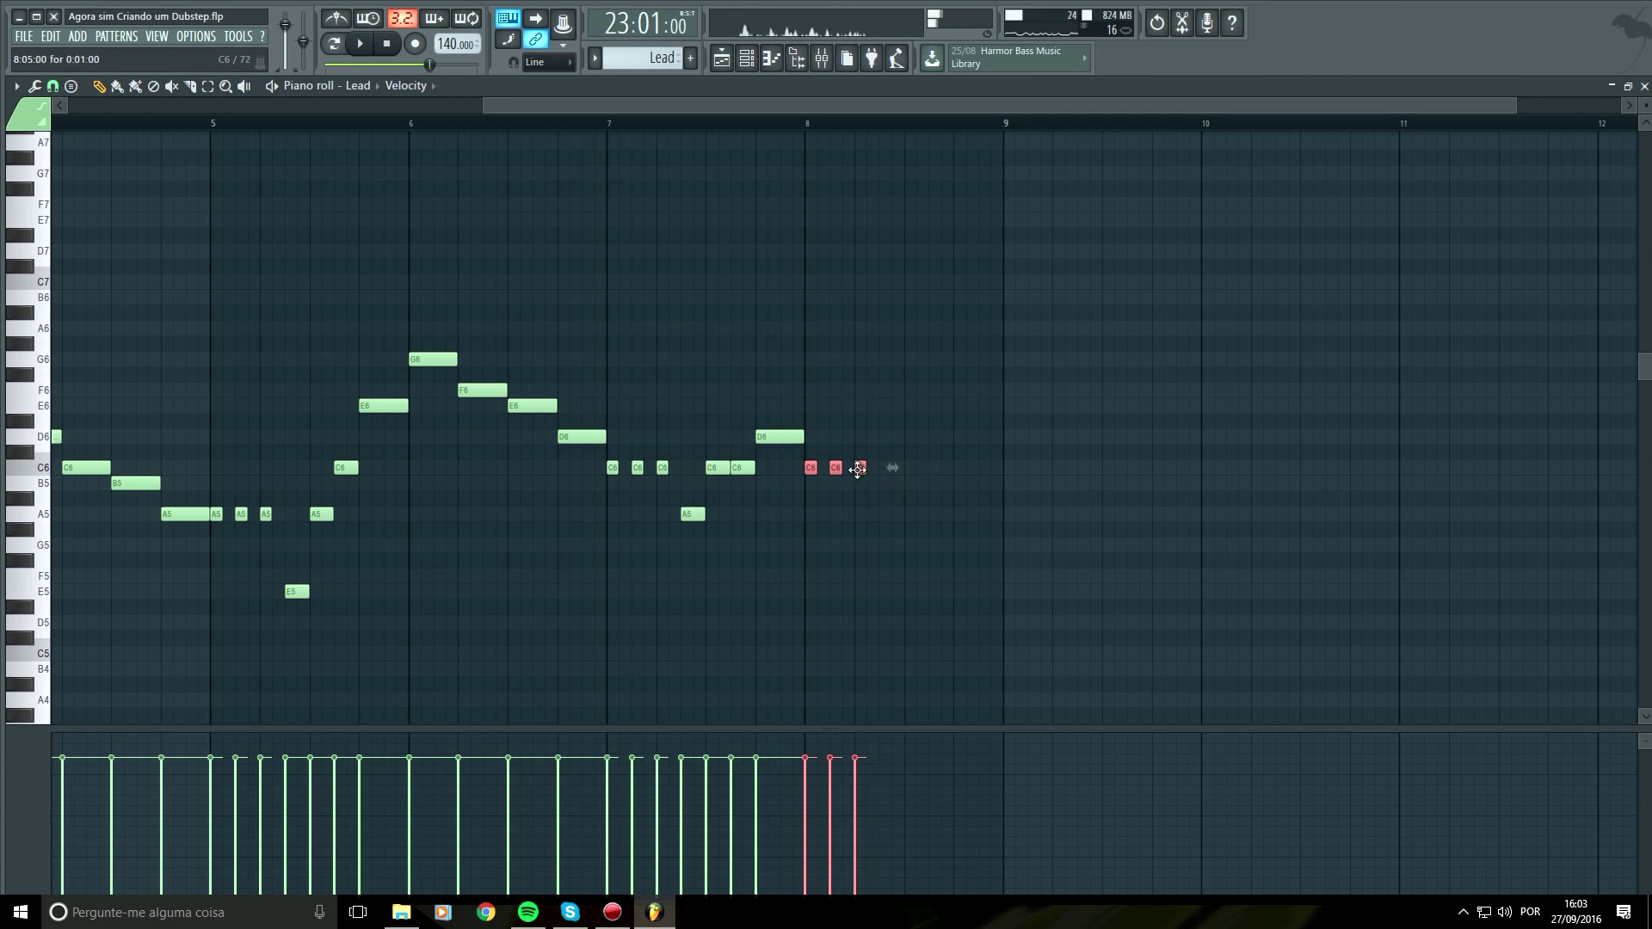
Replace the third C6 in bar 8 with a four-step A5, add four-step G5 and E5 notes at steps 9 and 13, and audition
{"action": "left_click_drag", "start_coordinate": [863, 466], "coordinate": [904, 519]}
{"action": "key", "text": "space"}
{"action": "key", "text": "space"}
{"action": "left_click", "coordinate": [909, 545]}
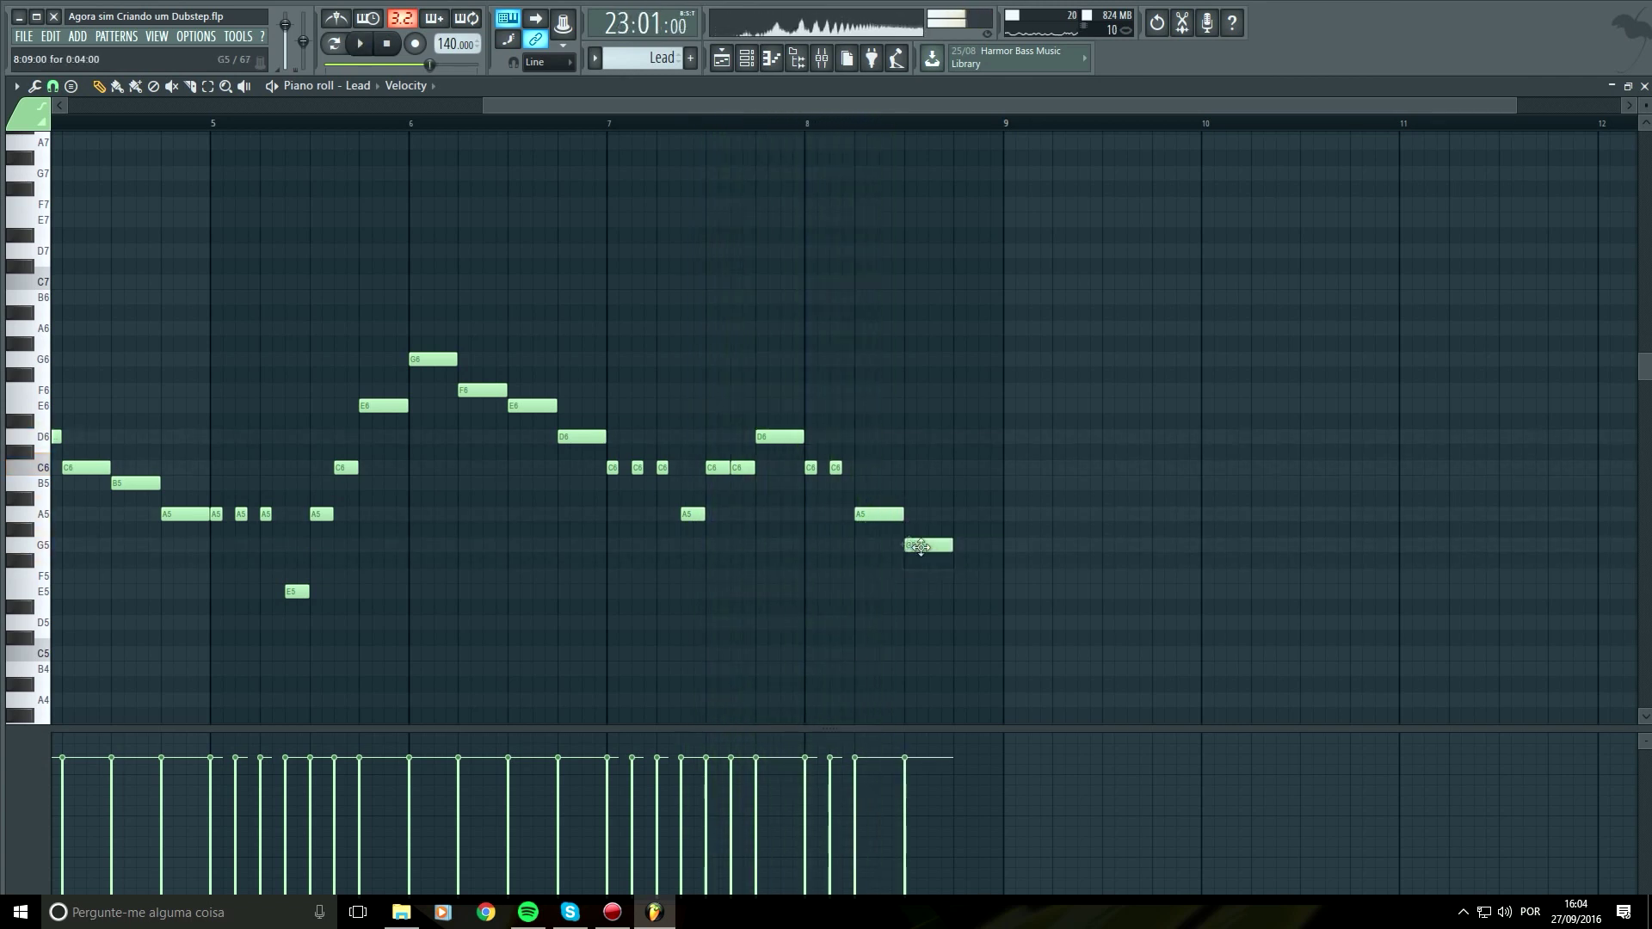
{"action": "left_click", "coordinate": [962, 586]}
{"action": "key", "text": "space"}
{"action": "scroll", "coordinate": [1144, 579], "scroll_direction": "down", "scroll_amount": 2}
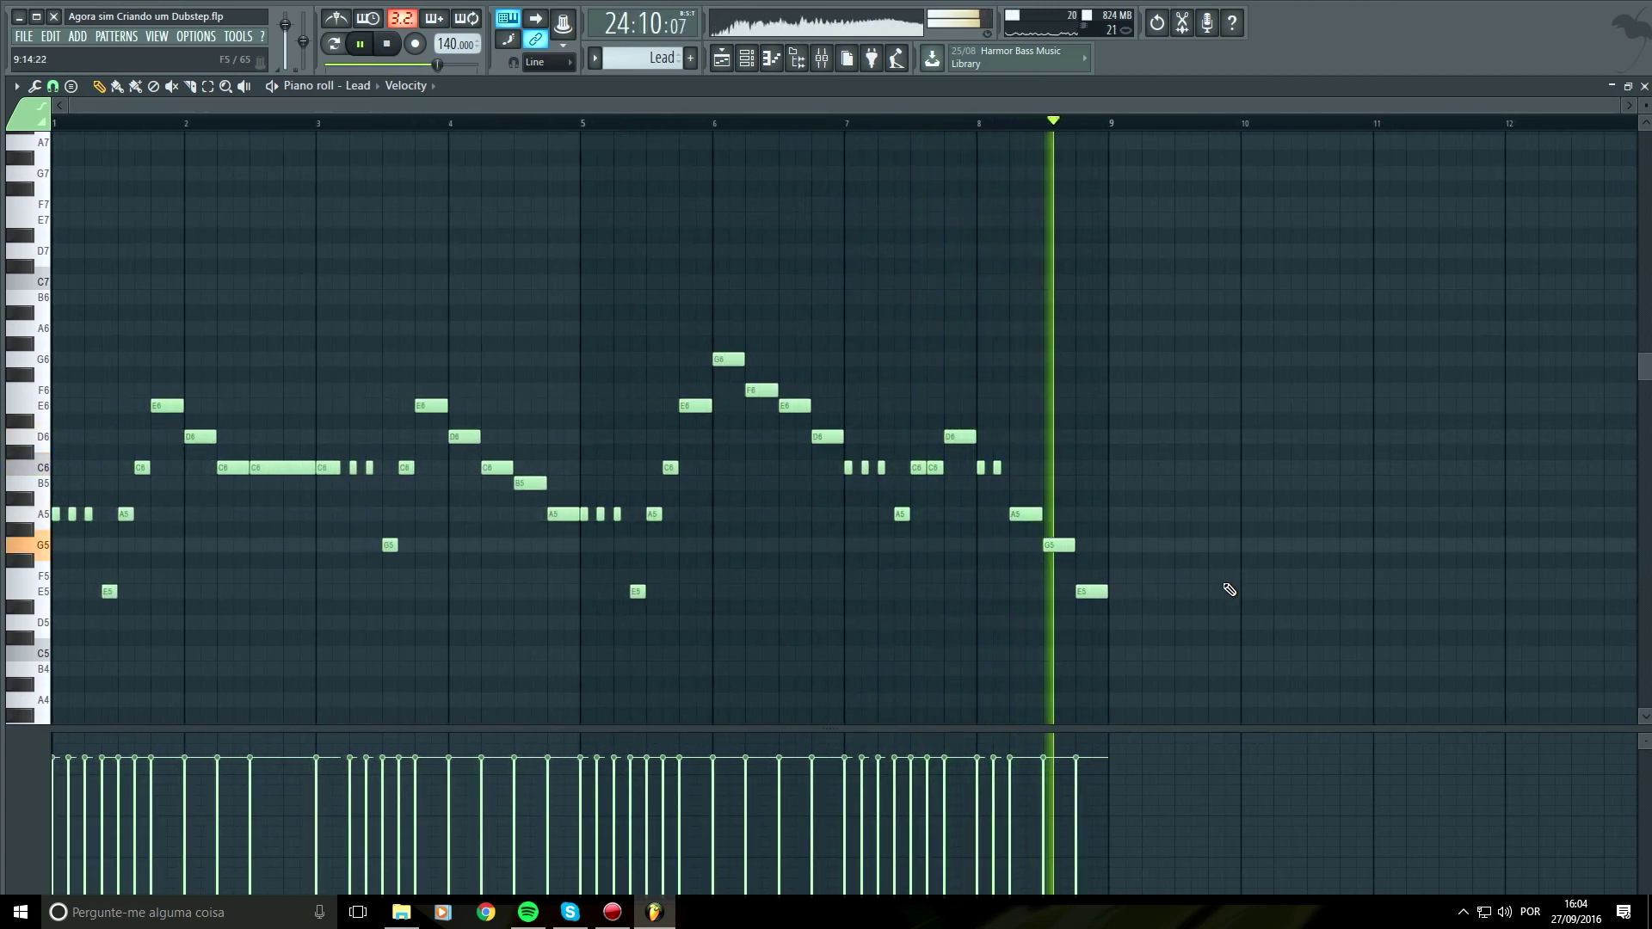
Place a second Lead clip at bar 25 on playlist track 5 and audition the arrangement
{"action": "left_click", "coordinate": [721, 58]}
{"action": "key", "text": "space"}
{"action": "left_click", "coordinate": [987, 350]}
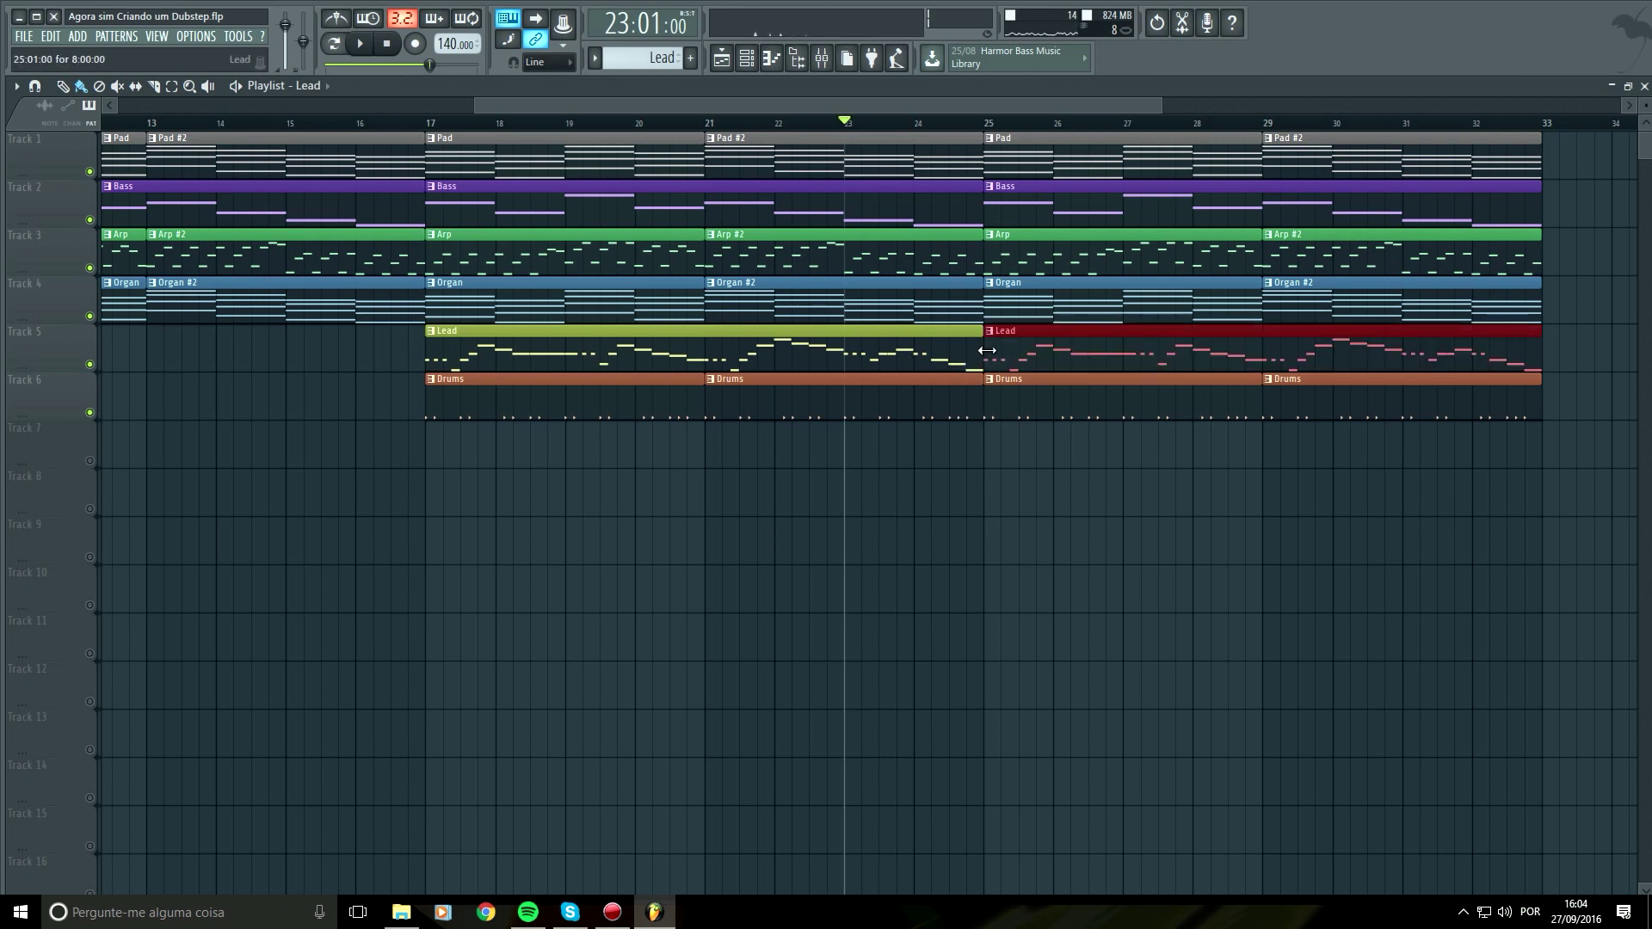
{"action": "key", "text": "space"}
{"action": "left_click", "coordinate": [726, 116]}
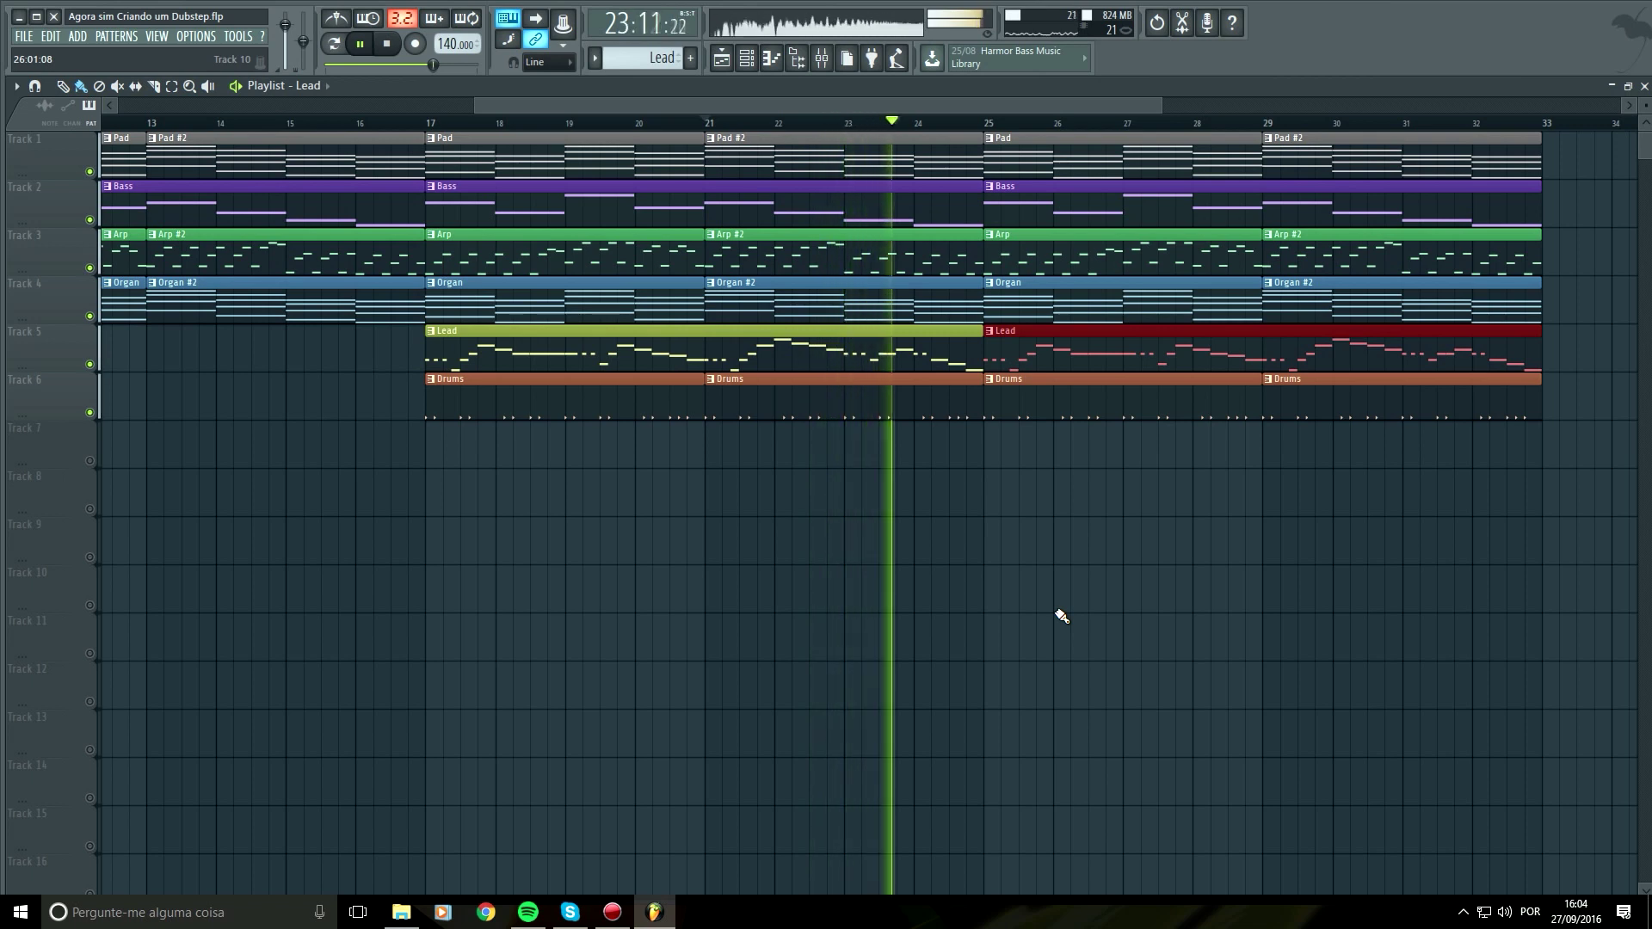
{"action": "key", "text": "space"}
Rework the last three notes of the Lead pattern's bar 8 into ascending E5, G5 and A5, and audition from bar 8
{"action": "double_click", "coordinate": [866, 359]}
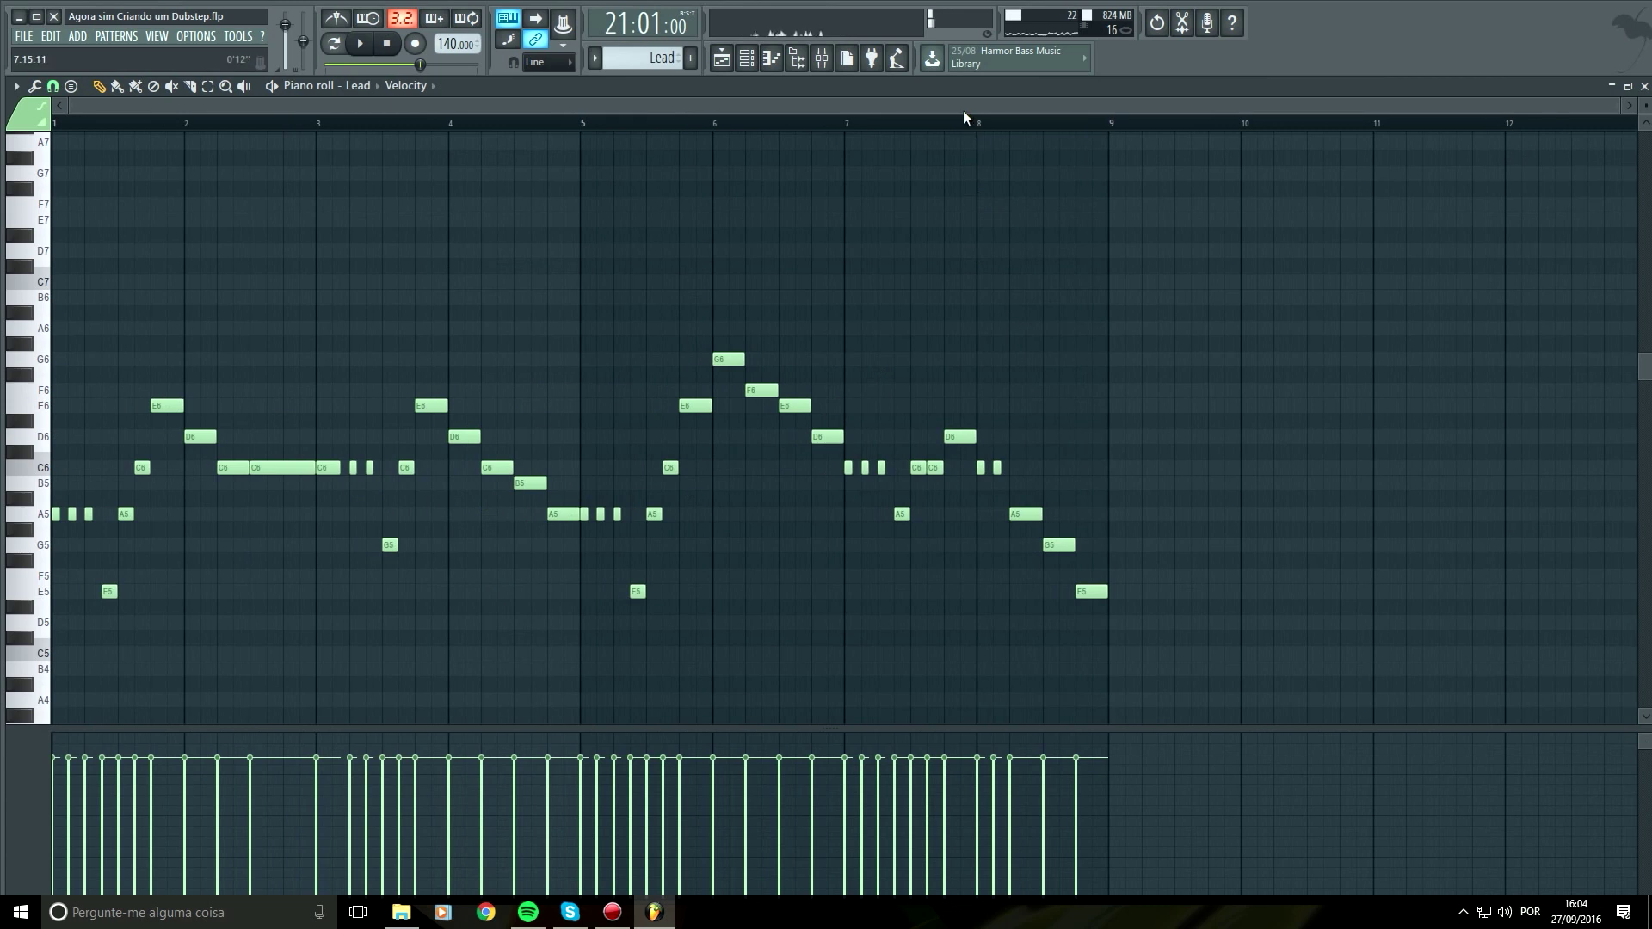
{"action": "left_click", "coordinate": [981, 123]}
{"action": "key", "text": "space"}
{"action": "scroll", "coordinate": [1147, 516], "scroll_direction": "up", "scroll_amount": 2}
{"action": "scroll", "coordinate": [1149, 542], "scroll_direction": "down", "scroll_amount": 4}
{"action": "key", "text": "space"}
{"action": "left_click_drag", "start_coordinate": [1020, 424], "coordinate": [1089, 421]}
{"action": "key", "text": "space"}
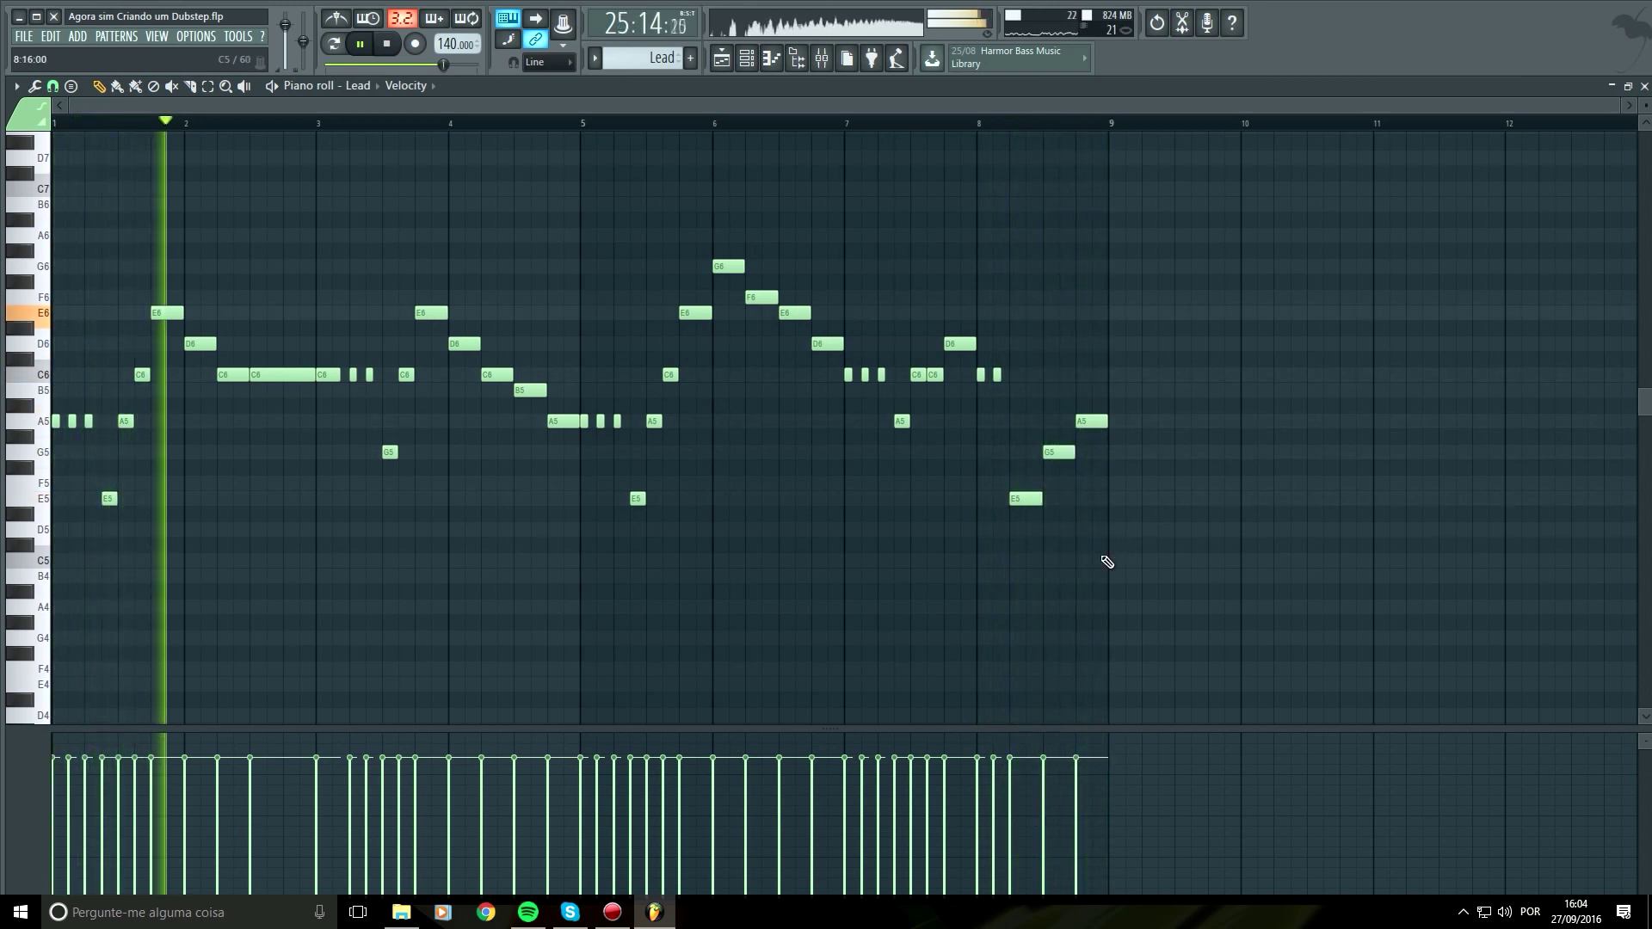
Duplicate the whole eight-bar Lead melody and raise the copy one octave
{"action": "left_click_drag", "start_coordinate": [1191, 211], "coordinate": [33, 636]}
{"action": "key", "text": "ctrl+c"}
{"action": "key", "text": "ctrl+v"}
{"action": "key", "text": "shift+Left"}
{"action": "key", "text": "ctrl+Up"}
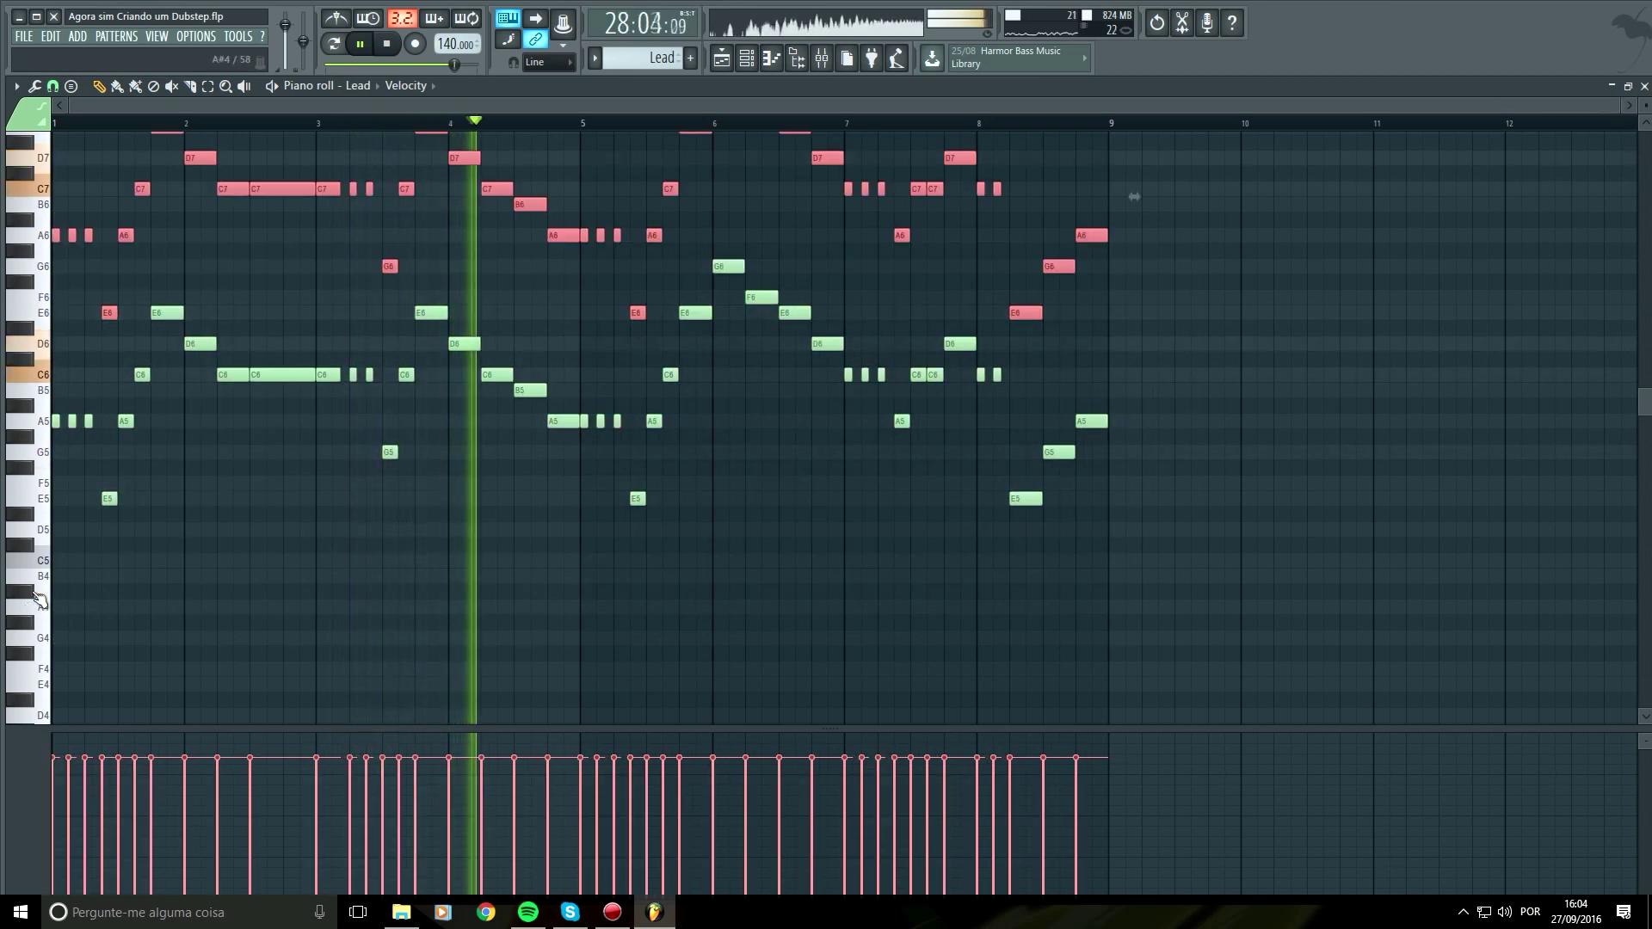
{"action": "scroll", "coordinate": [694, 391], "scroll_direction": "up", "scroll_amount": 3}
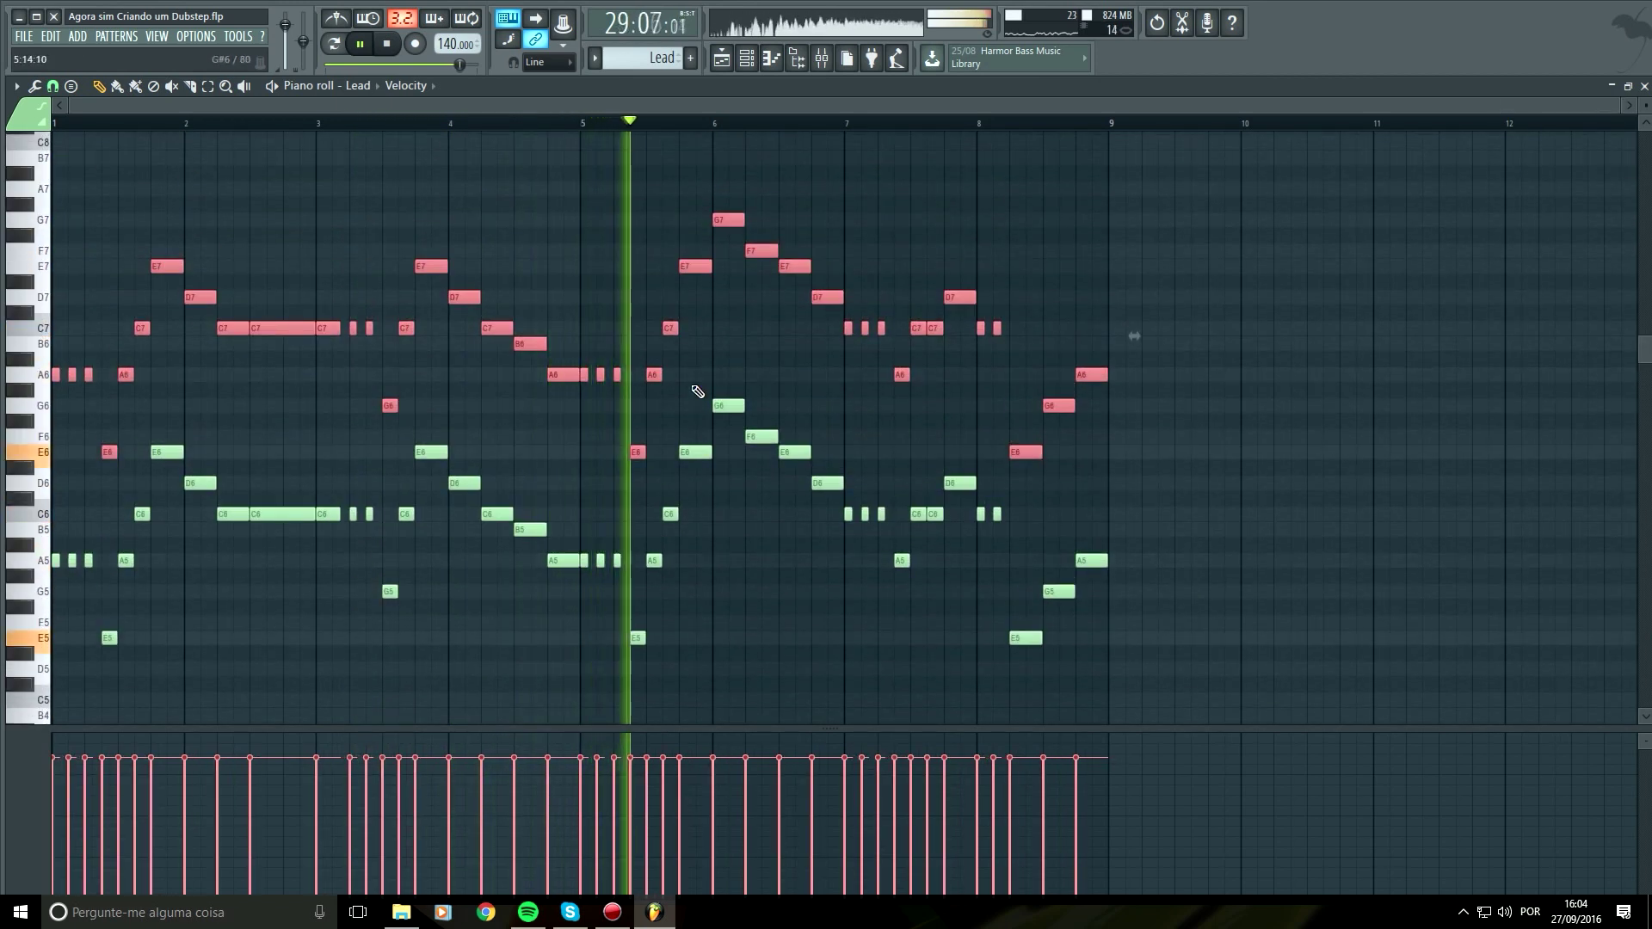
Try the doubled melody an octave below the original, and layer another copy an octave above
{"action": "key", "text": "ctrl+Down"}
{"action": "key", "text": "ctrl+Down"}
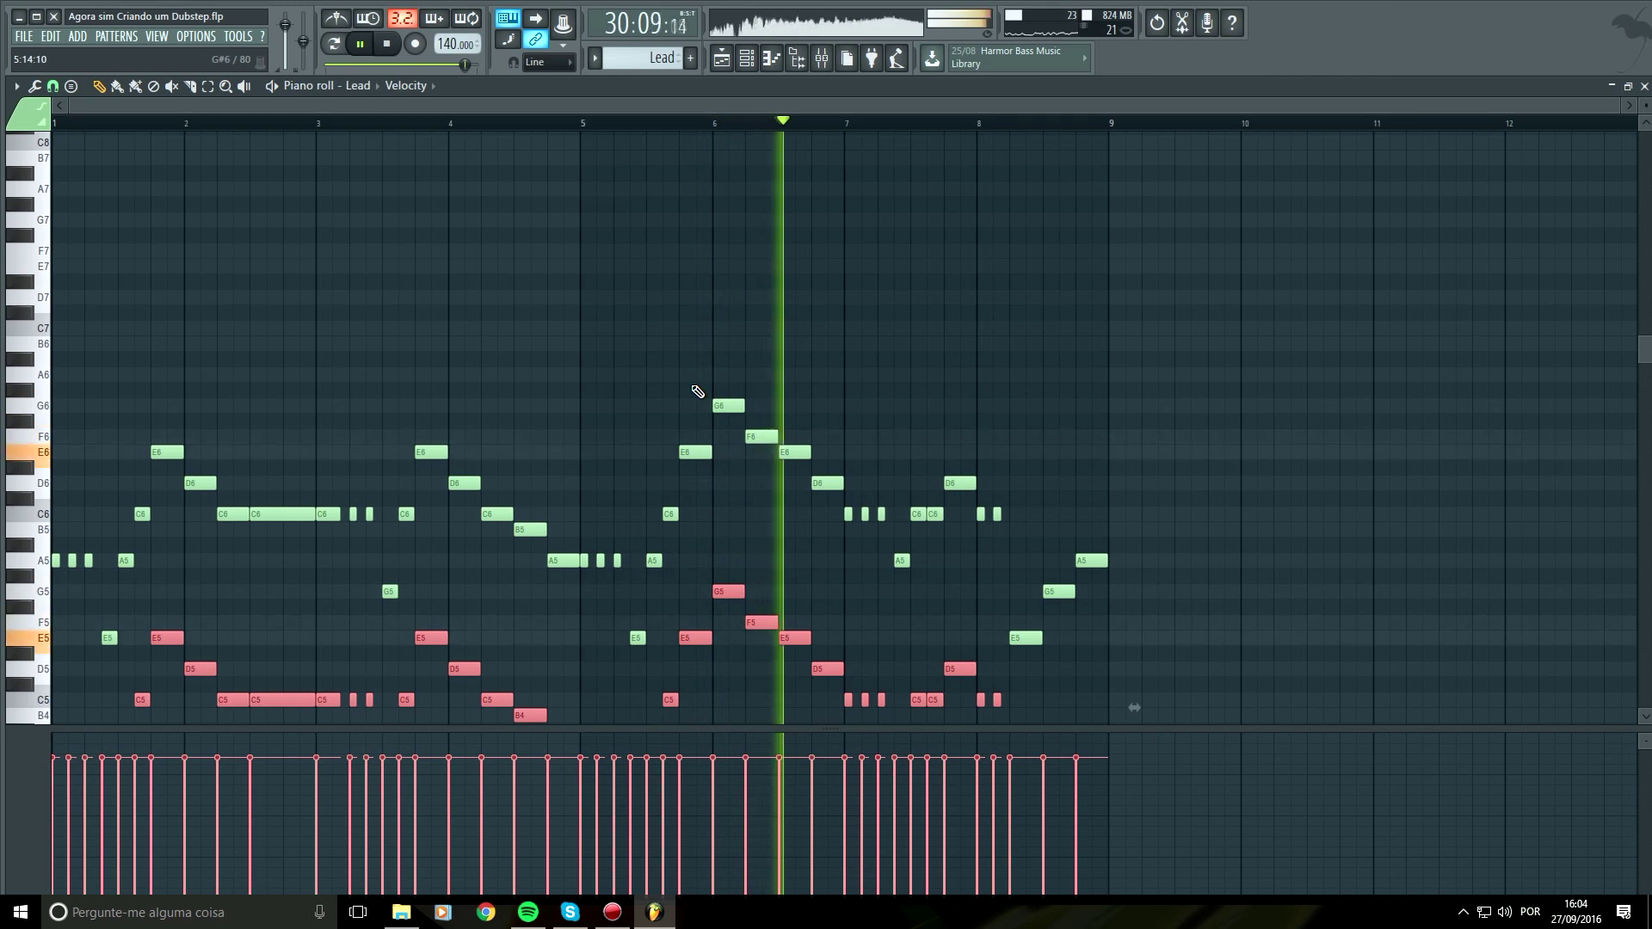
{"action": "key", "text": "ctrl+Up"}
{"action": "key", "text": "ctrl+Up"}
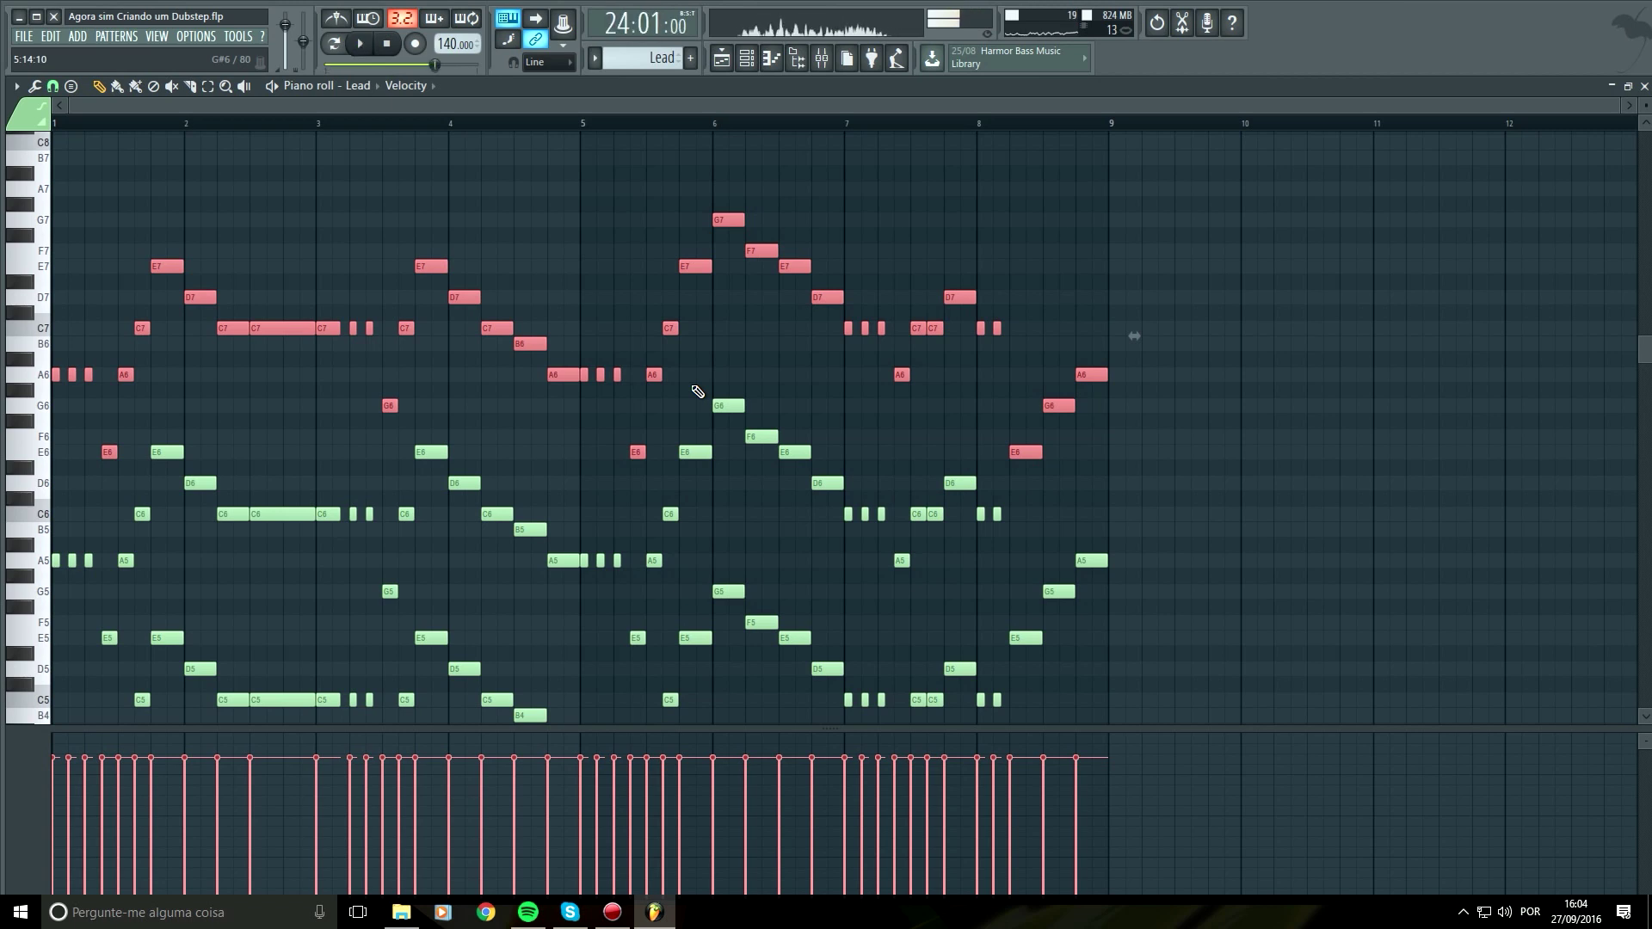
Delete the upper and lower octave copies, leaving only the original Lead melody
{"action": "key", "text": "Delete"}
{"action": "scroll", "coordinate": [866, 198], "scroll_direction": "down", "scroll_amount": 7}
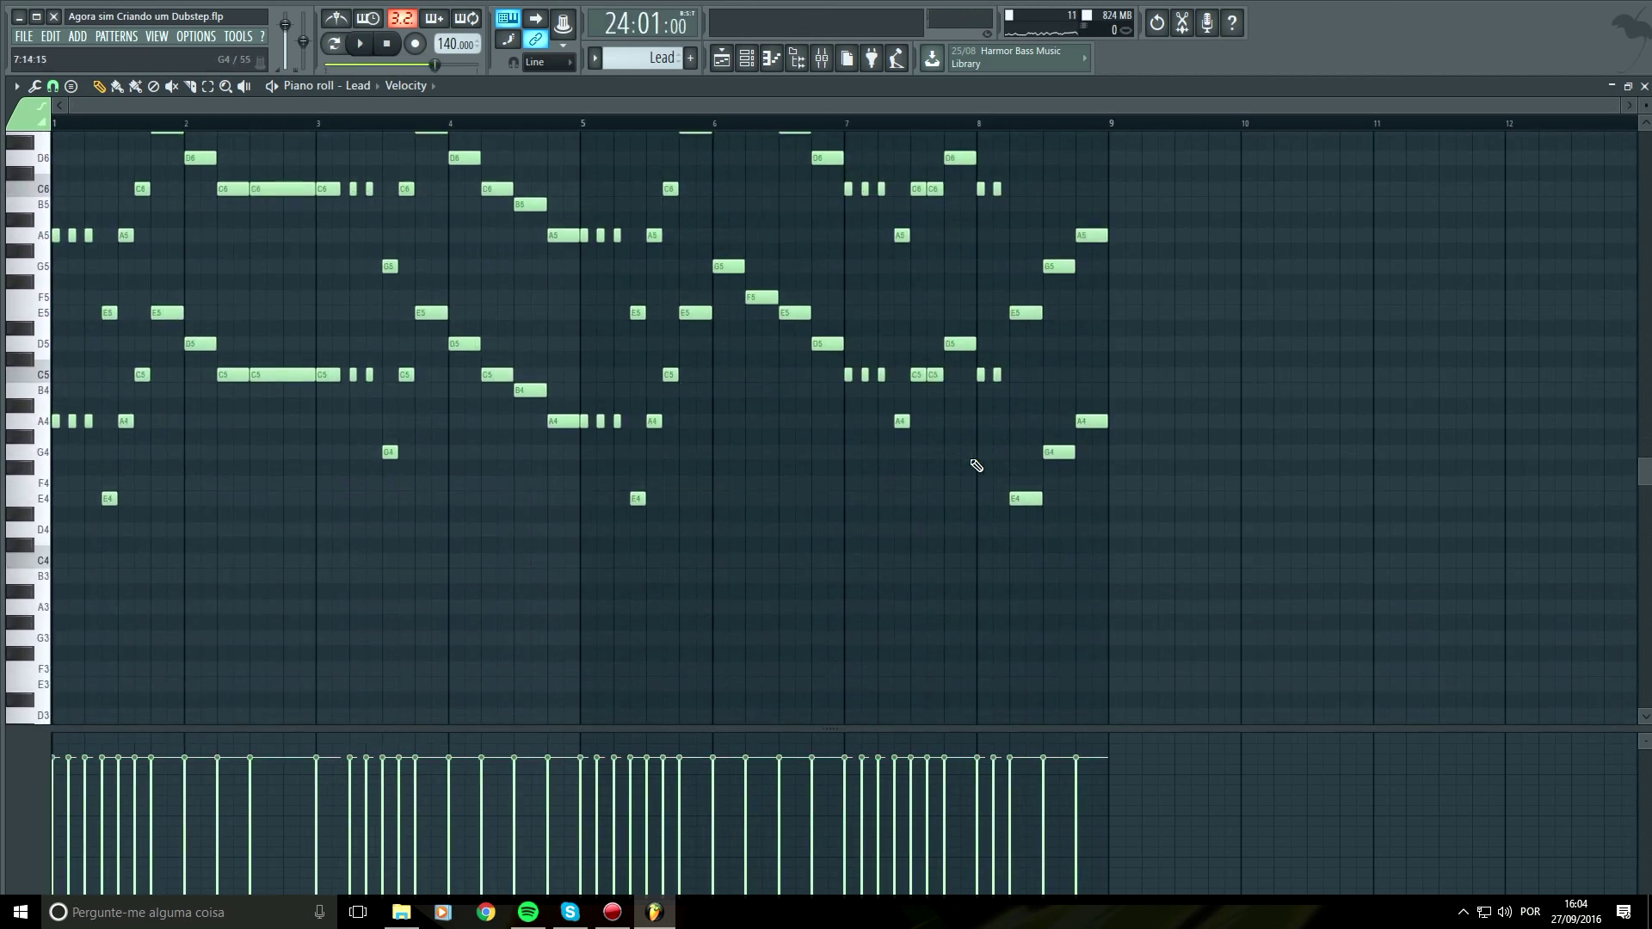
{"action": "scroll", "coordinate": [233, 455], "scroll_direction": "up", "scroll_amount": 3}
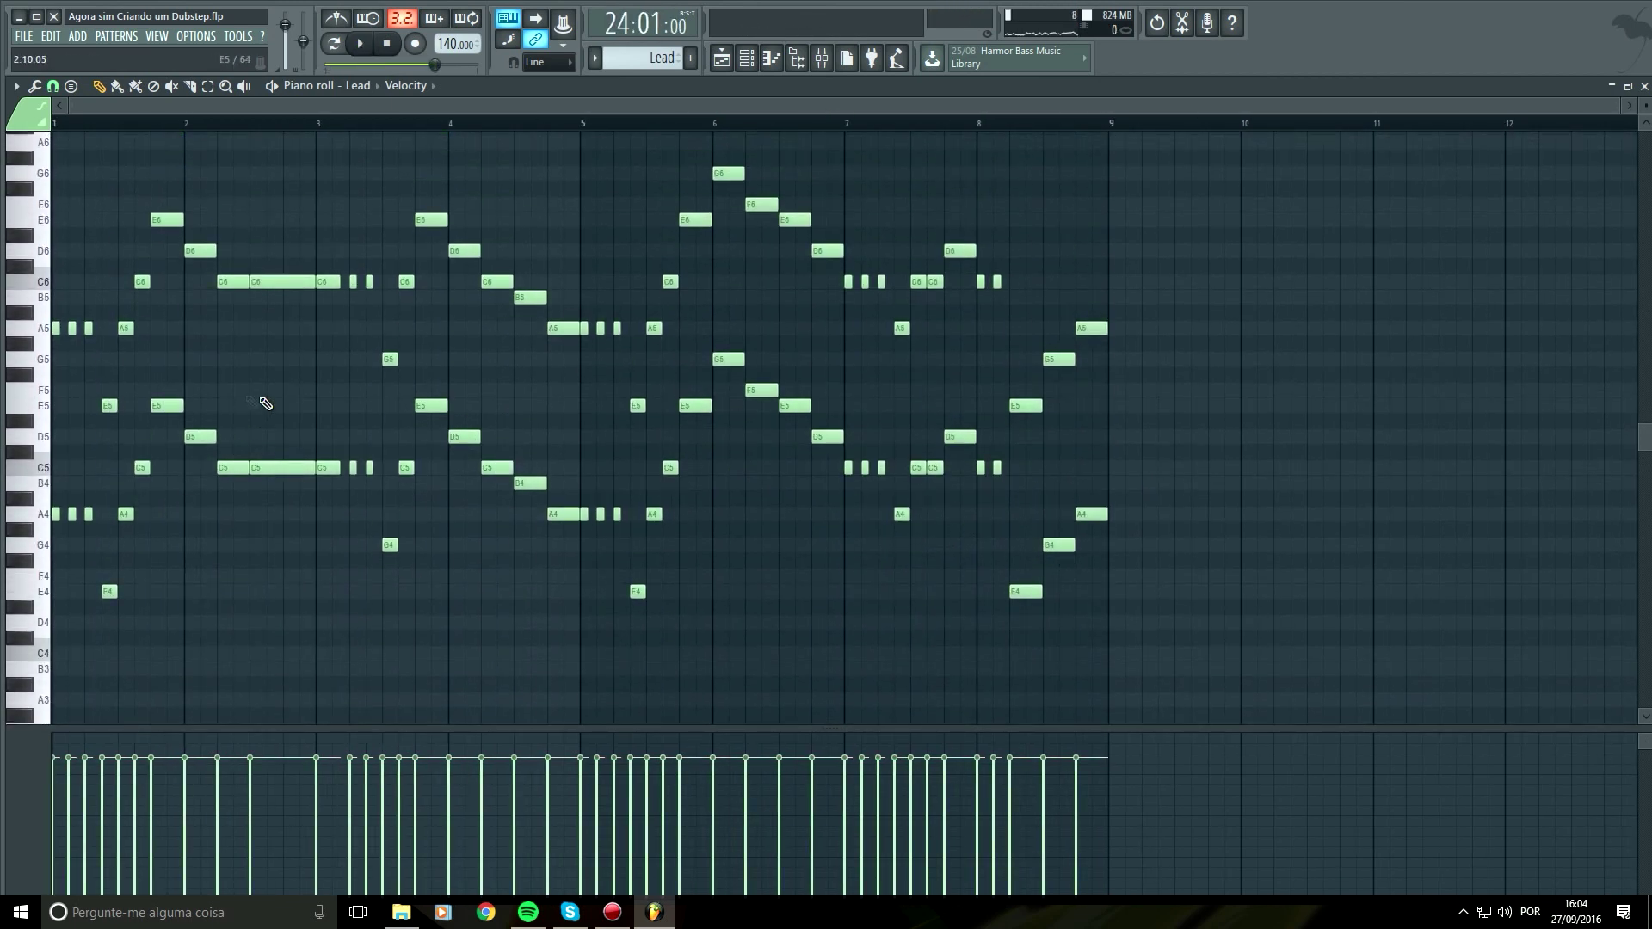
{"action": "scroll", "coordinate": [233, 417], "scroll_direction": "up", "scroll_amount": 3}
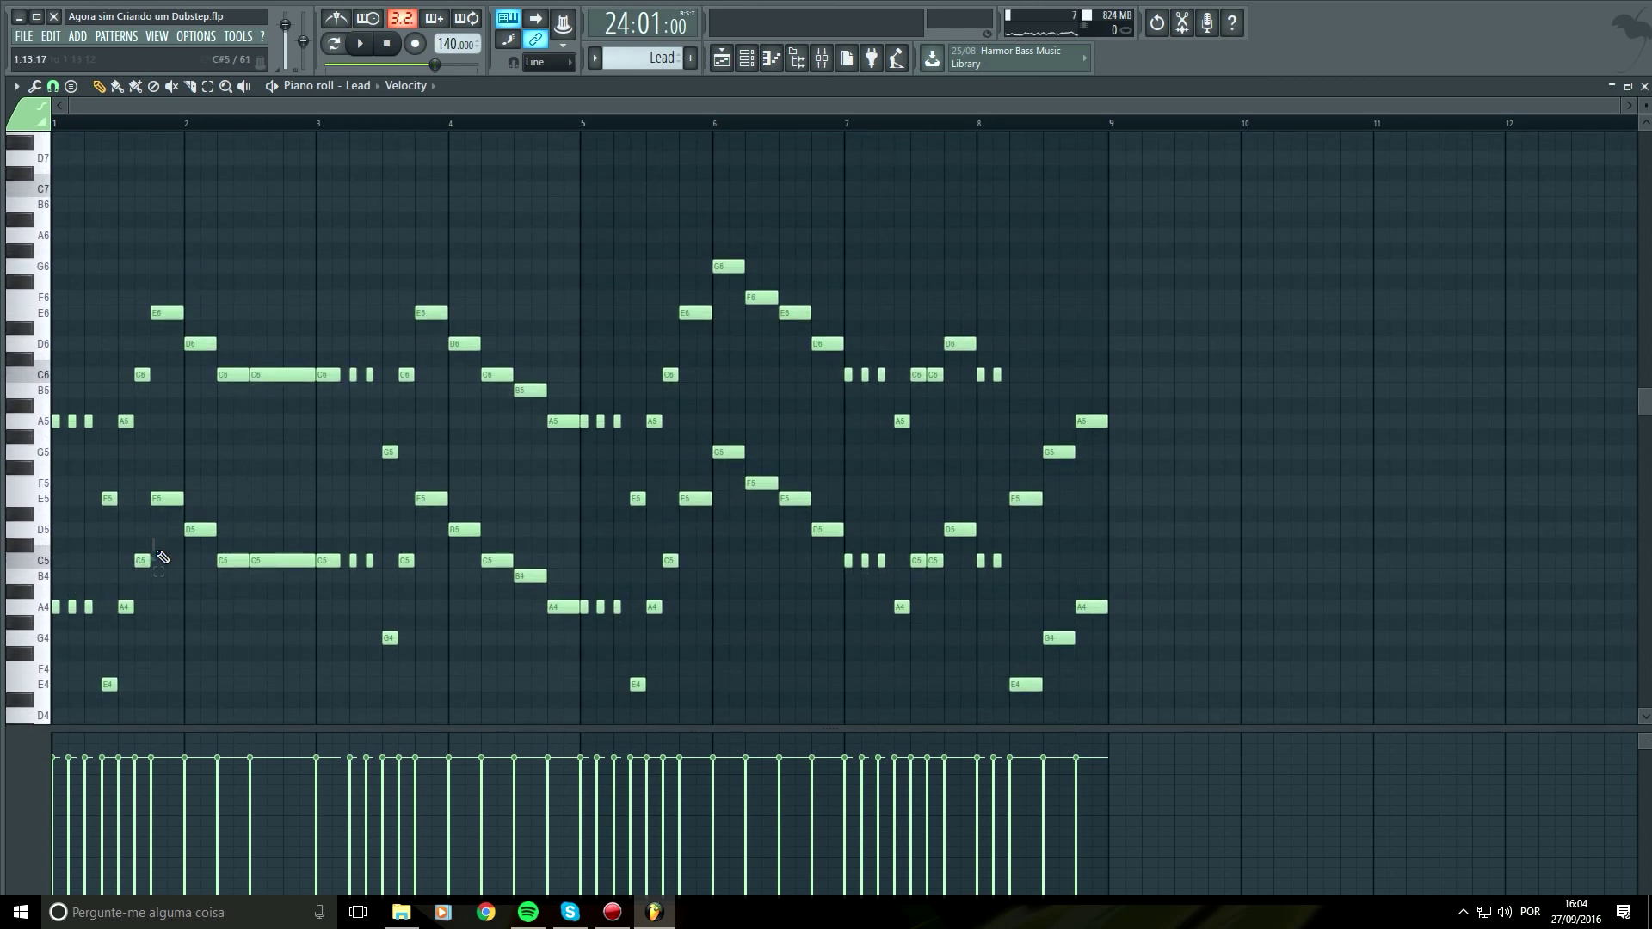
{"action": "left_click_drag", "start_coordinate": [162, 557], "coordinate": [4, 718]}
{"action": "key", "text": "Delete"}
{"action": "left_click_drag", "start_coordinate": [169, 458], "coordinate": [366, 607]}
{"action": "key", "text": "Delete"}
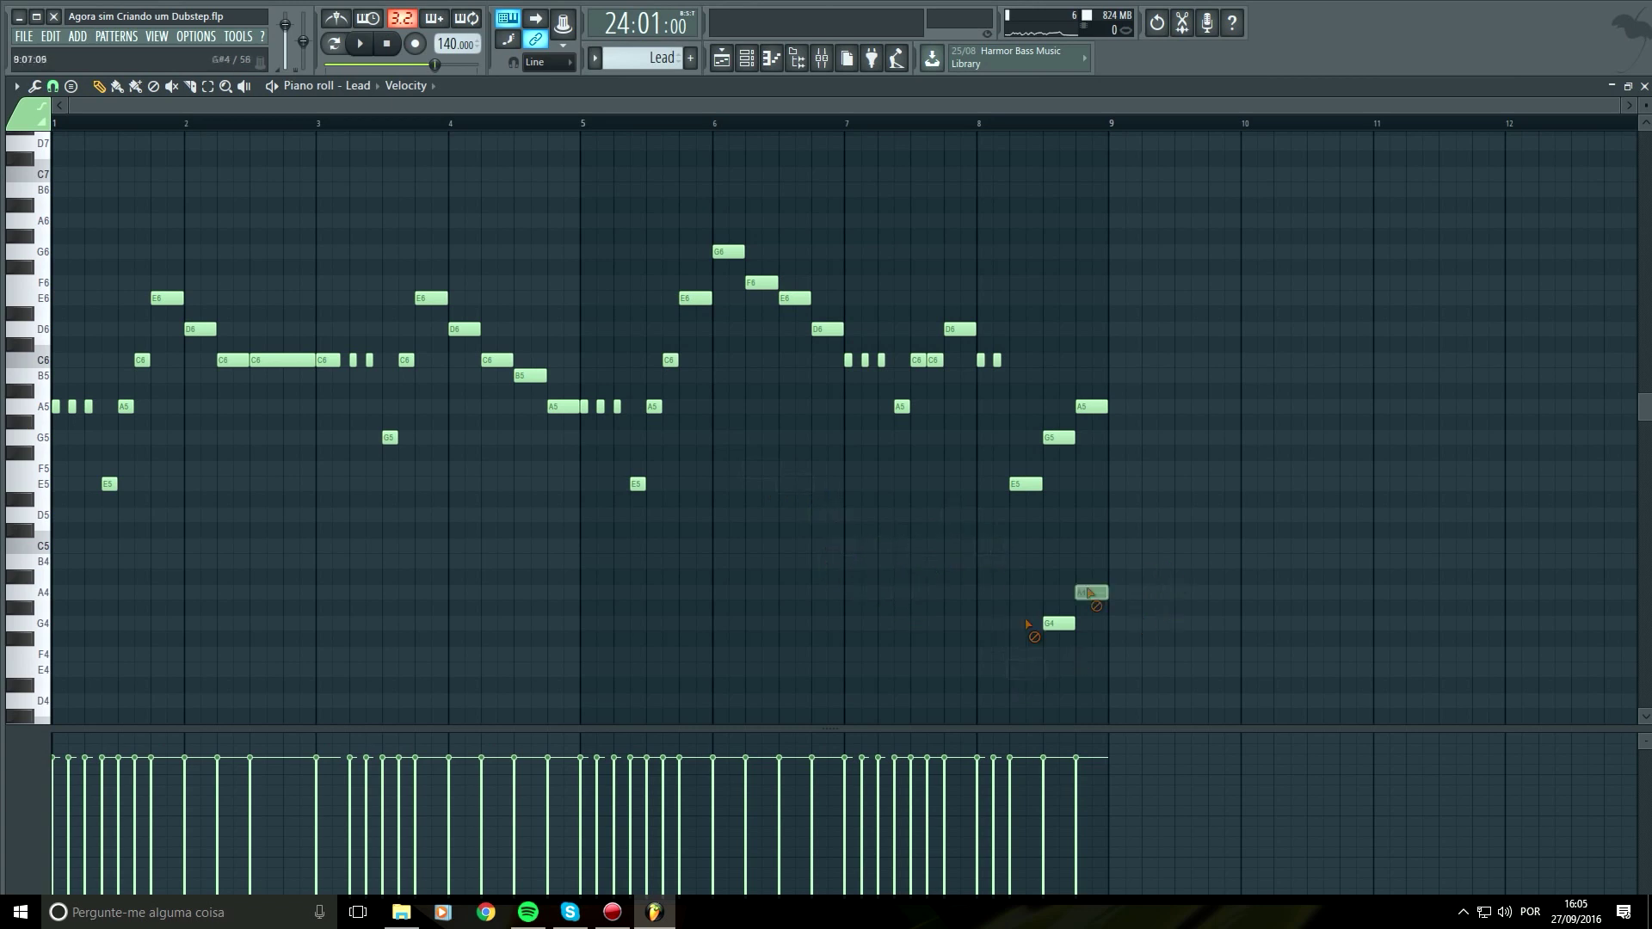
Return to the playlist and audition the full arrangement from bar 16
{"action": "key", "text": "space"}
{"action": "key", "text": "F5"}
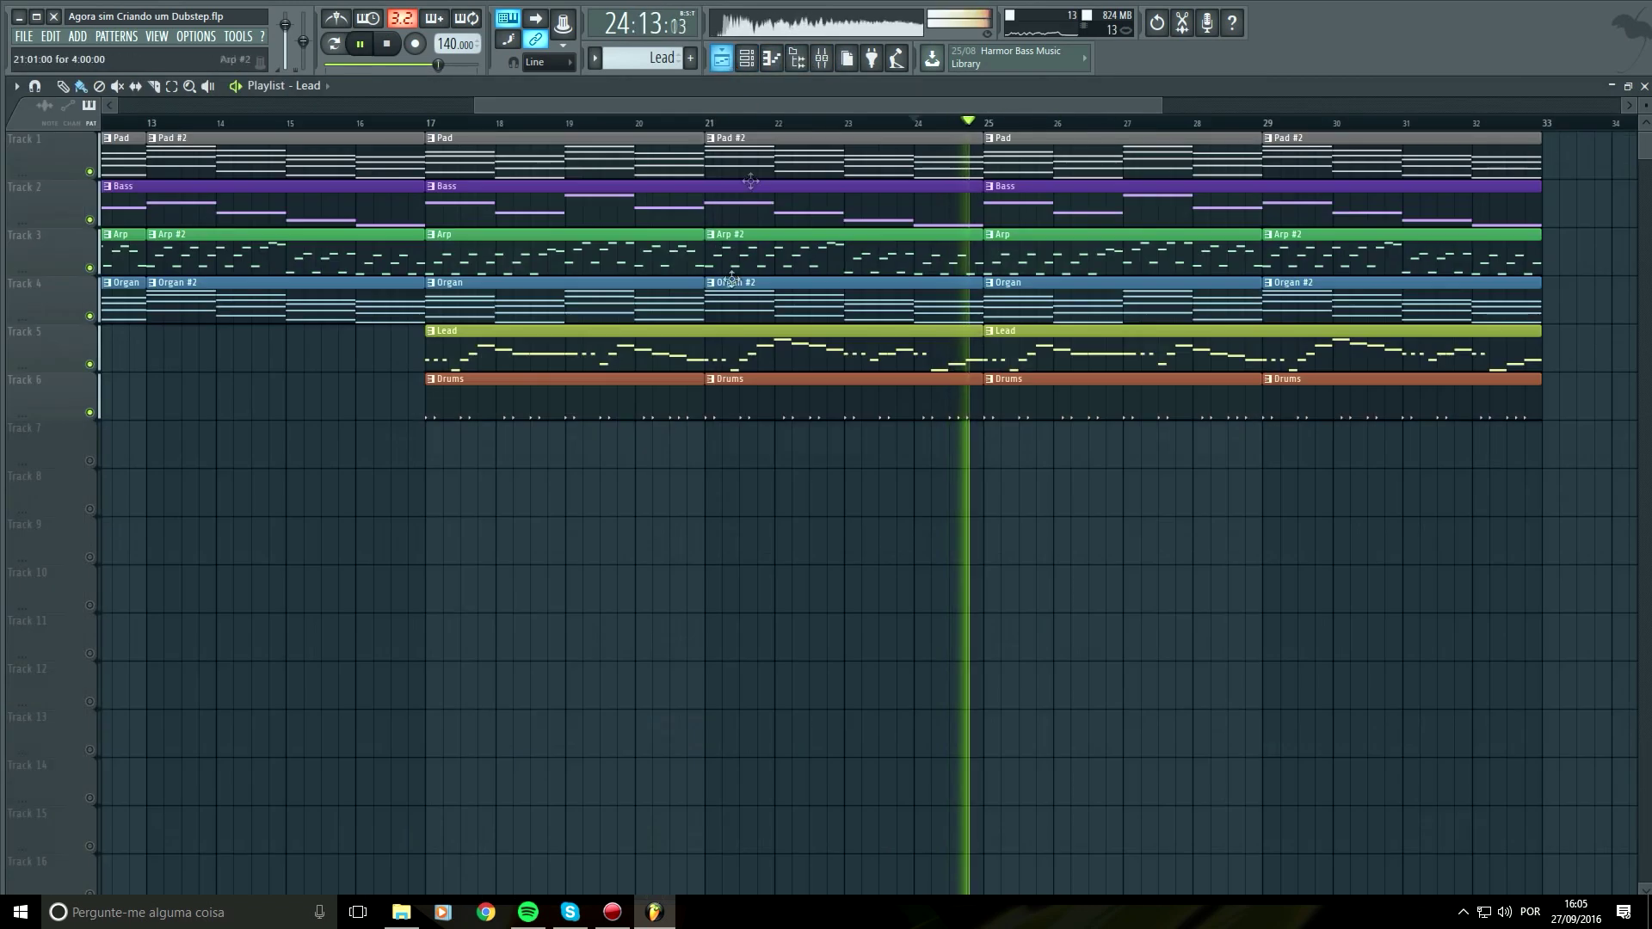
{"action": "scroll", "coordinate": [915, 554], "scroll_direction": "down", "scroll_amount": 3}
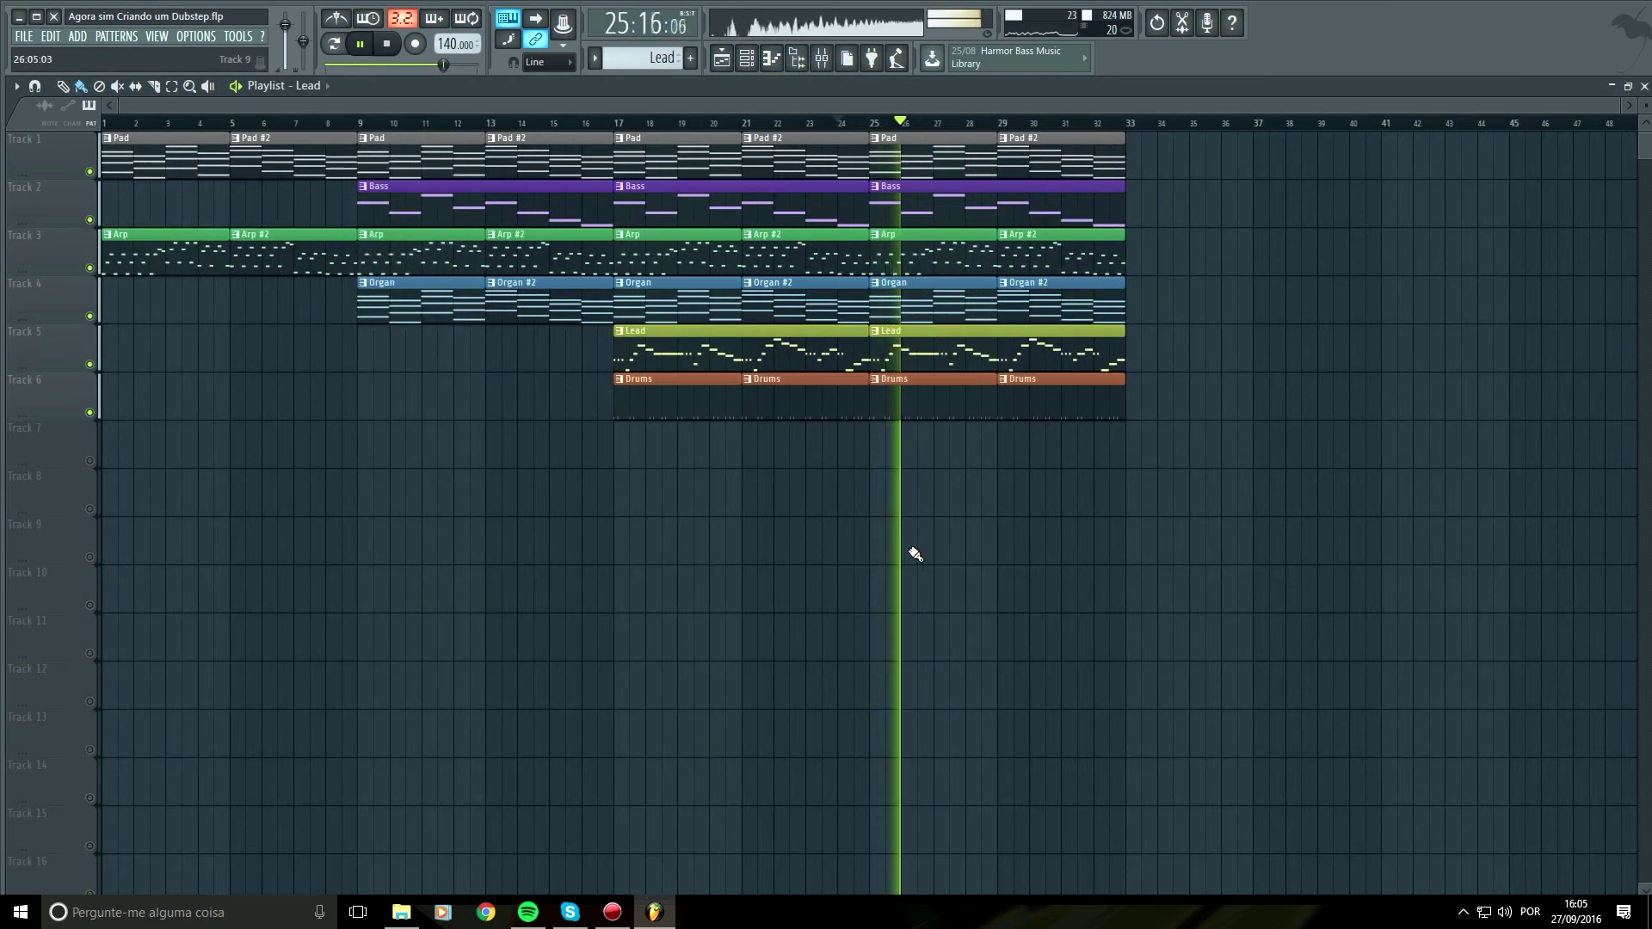
{"action": "left_click", "coordinate": [586, 122]}
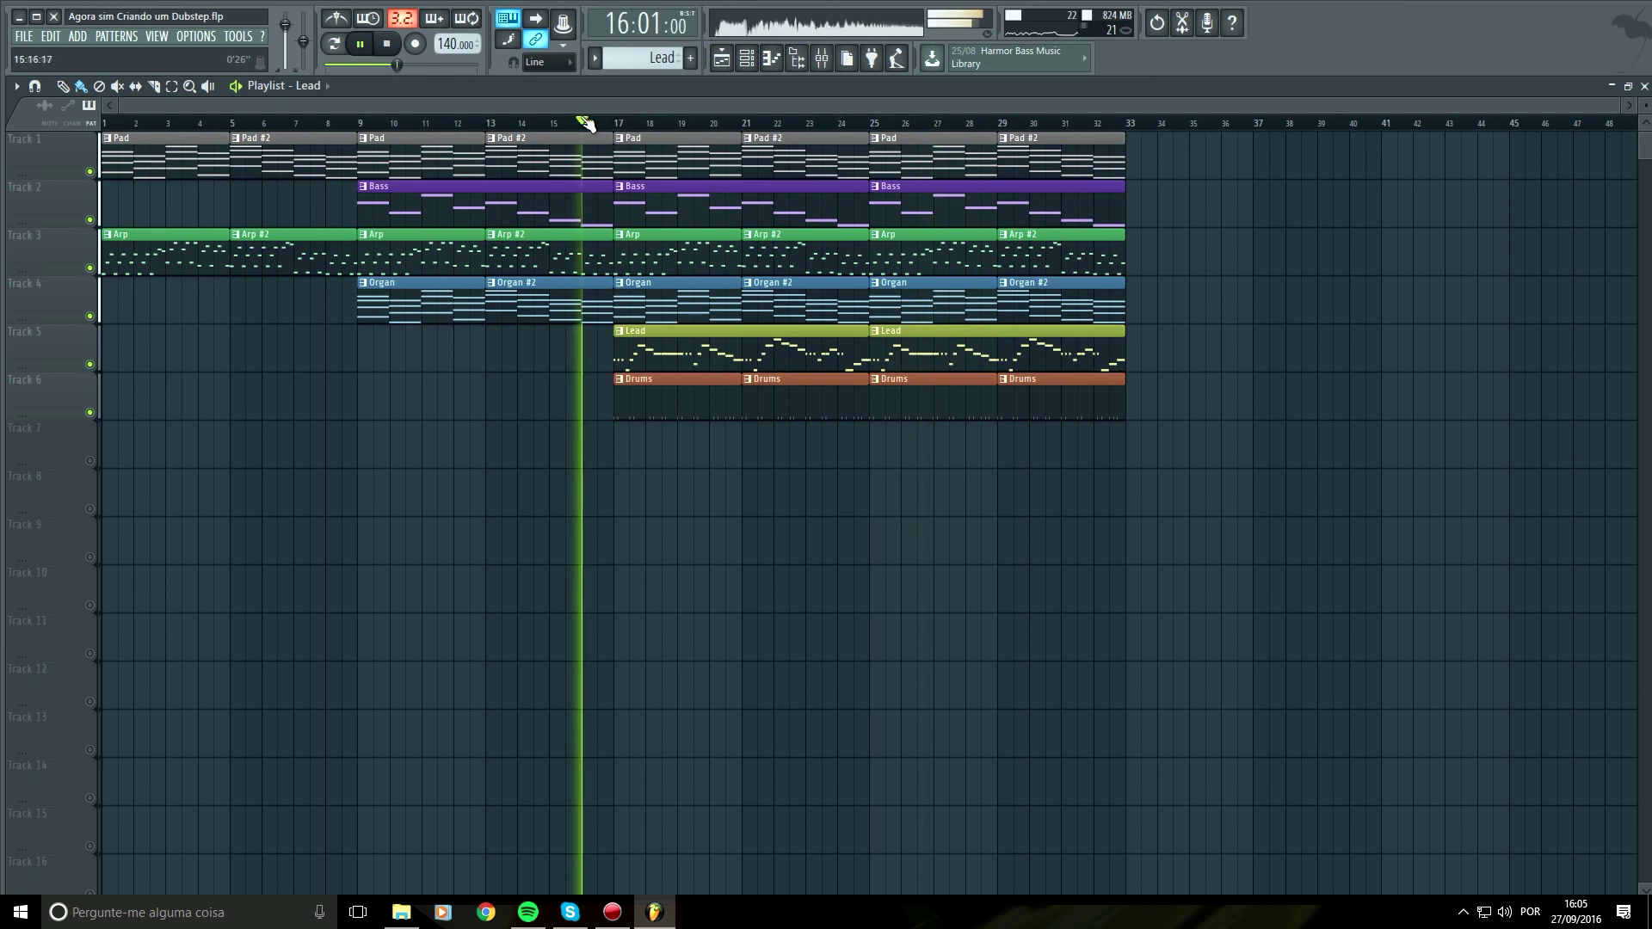
Insert Fruity Stereo Enhancer between the EQ and Convolver on the Lead mixer track and adjust its phase offset in PRE mode
{"action": "left_click", "coordinate": [827, 65]}
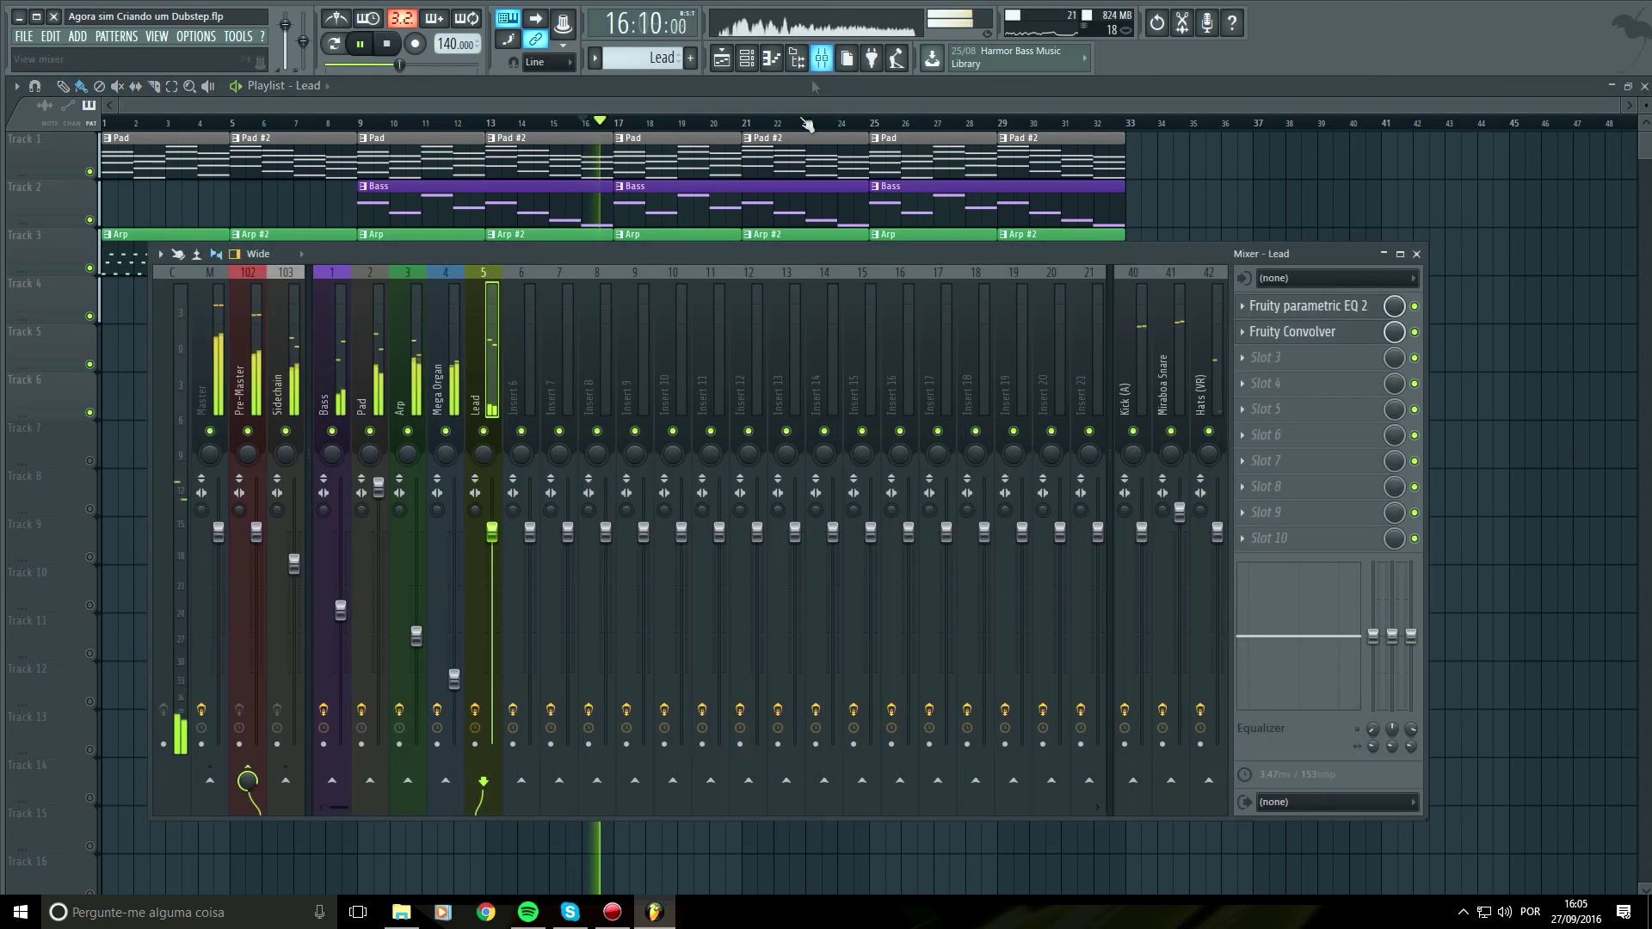
{"action": "left_click", "coordinate": [1290, 333]}
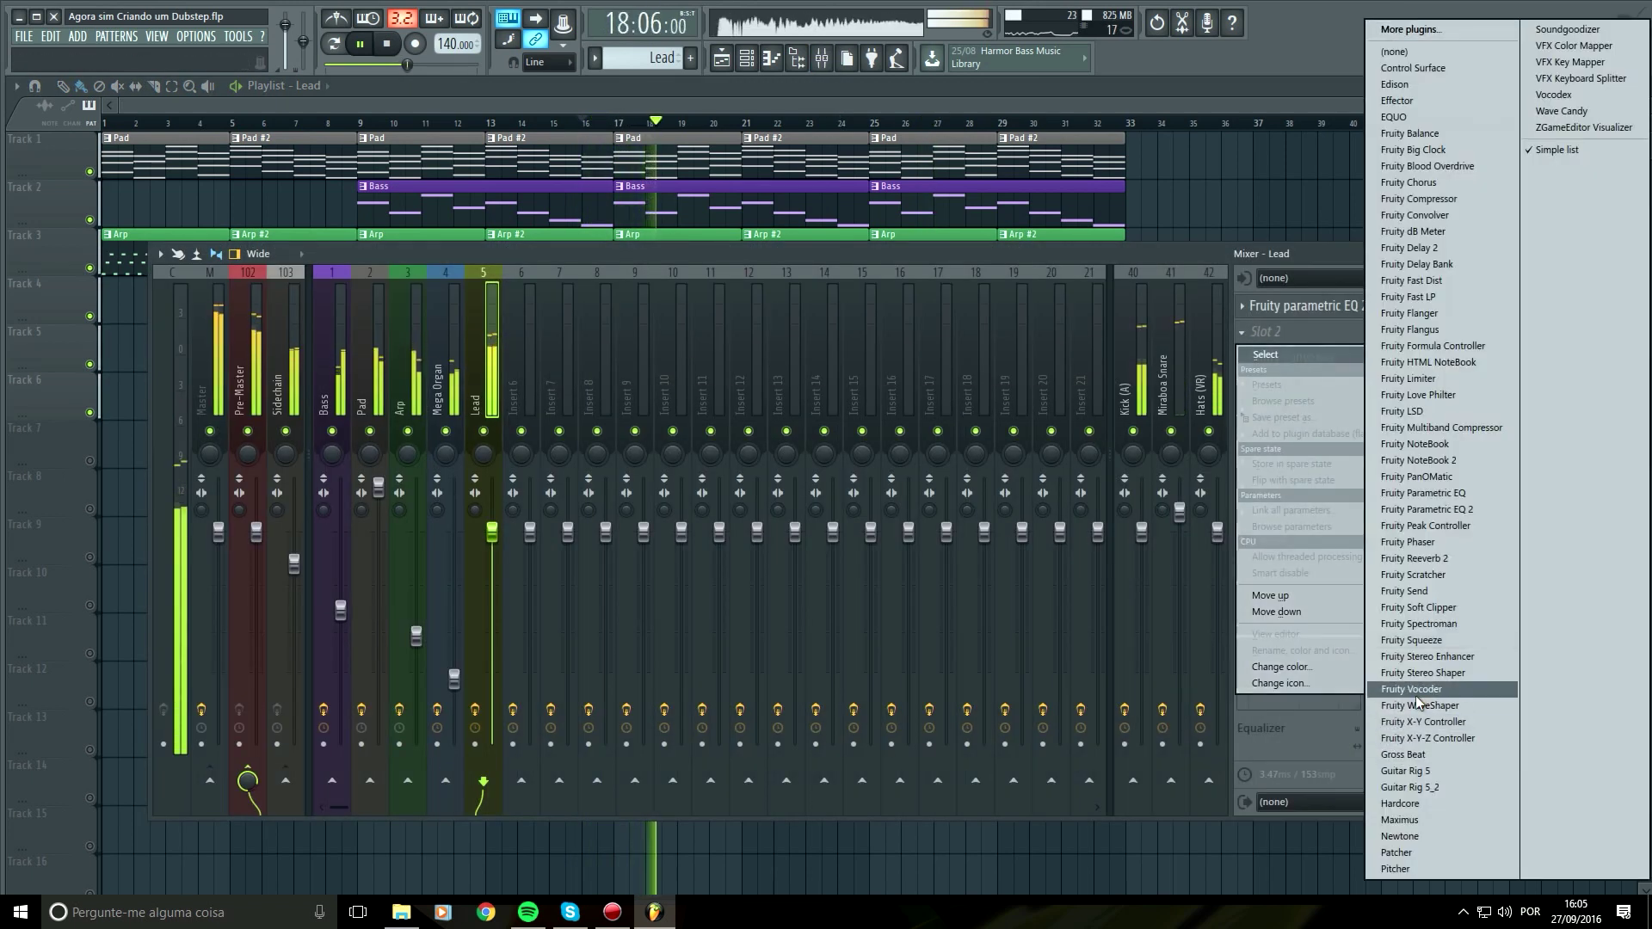
{"action": "left_click", "coordinate": [1458, 658]}
{"action": "left_click_drag", "start_coordinate": [302, 348], "coordinate": [305, 344]}
{"action": "left_click", "coordinate": [246, 335]}
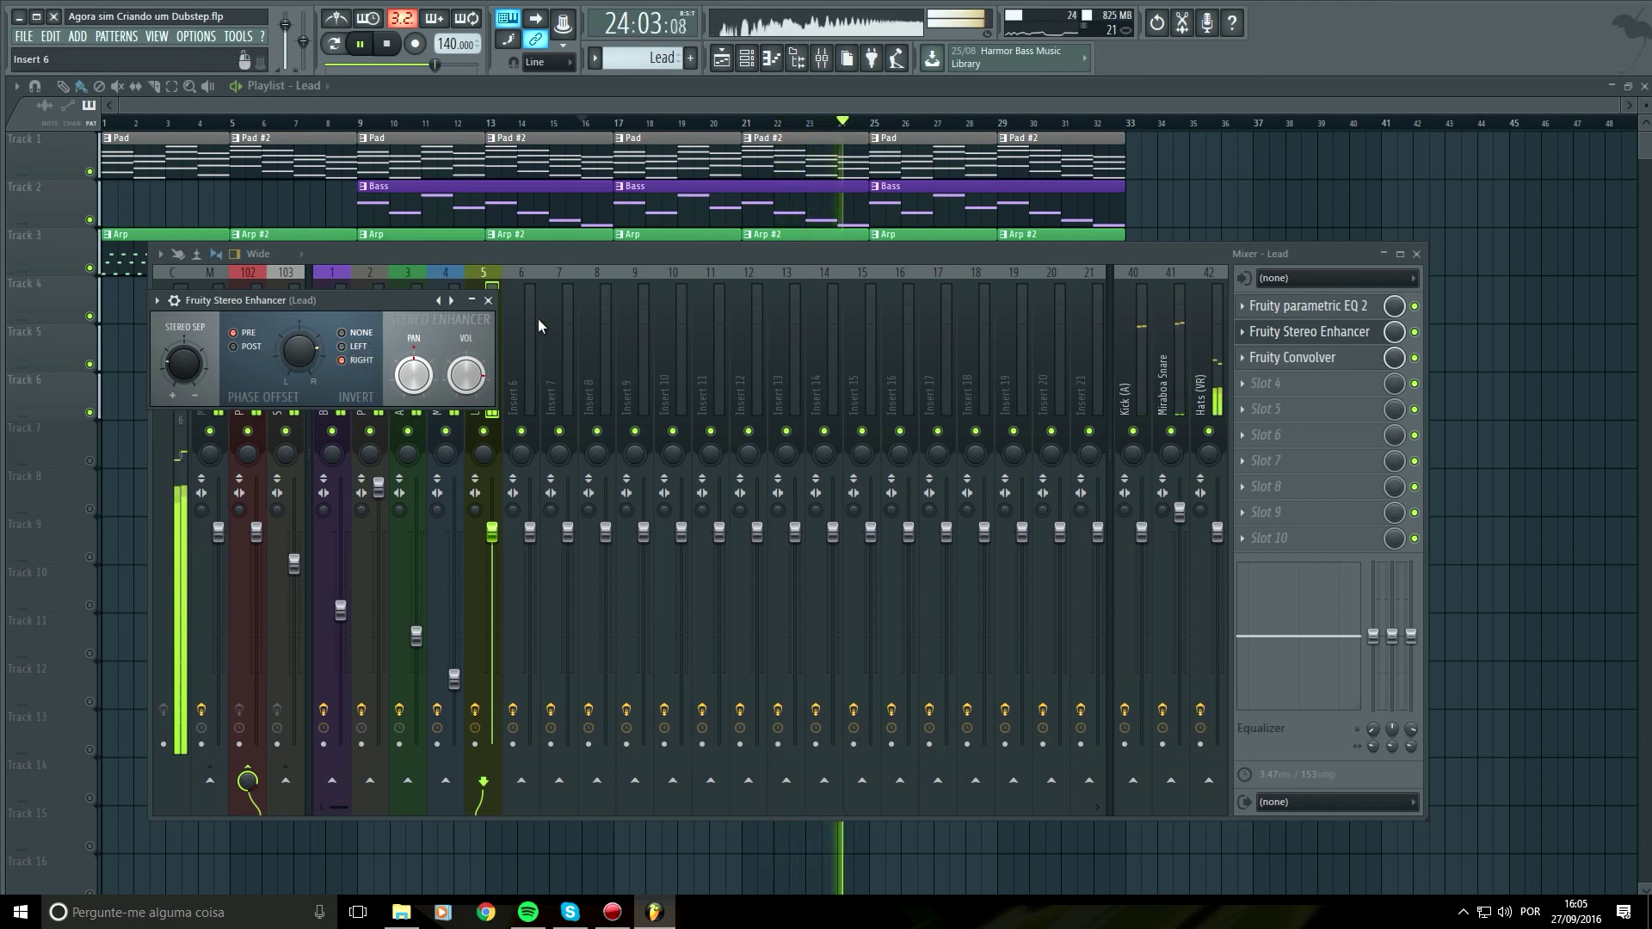
{"action": "left_click", "coordinate": [488, 300]}
Lower the Lead mixer track's volume and add Fruity Parametric EQ 2 in slot 4 after the Convolver
{"action": "left_click_drag", "start_coordinate": [491, 530], "coordinate": [493, 585]}
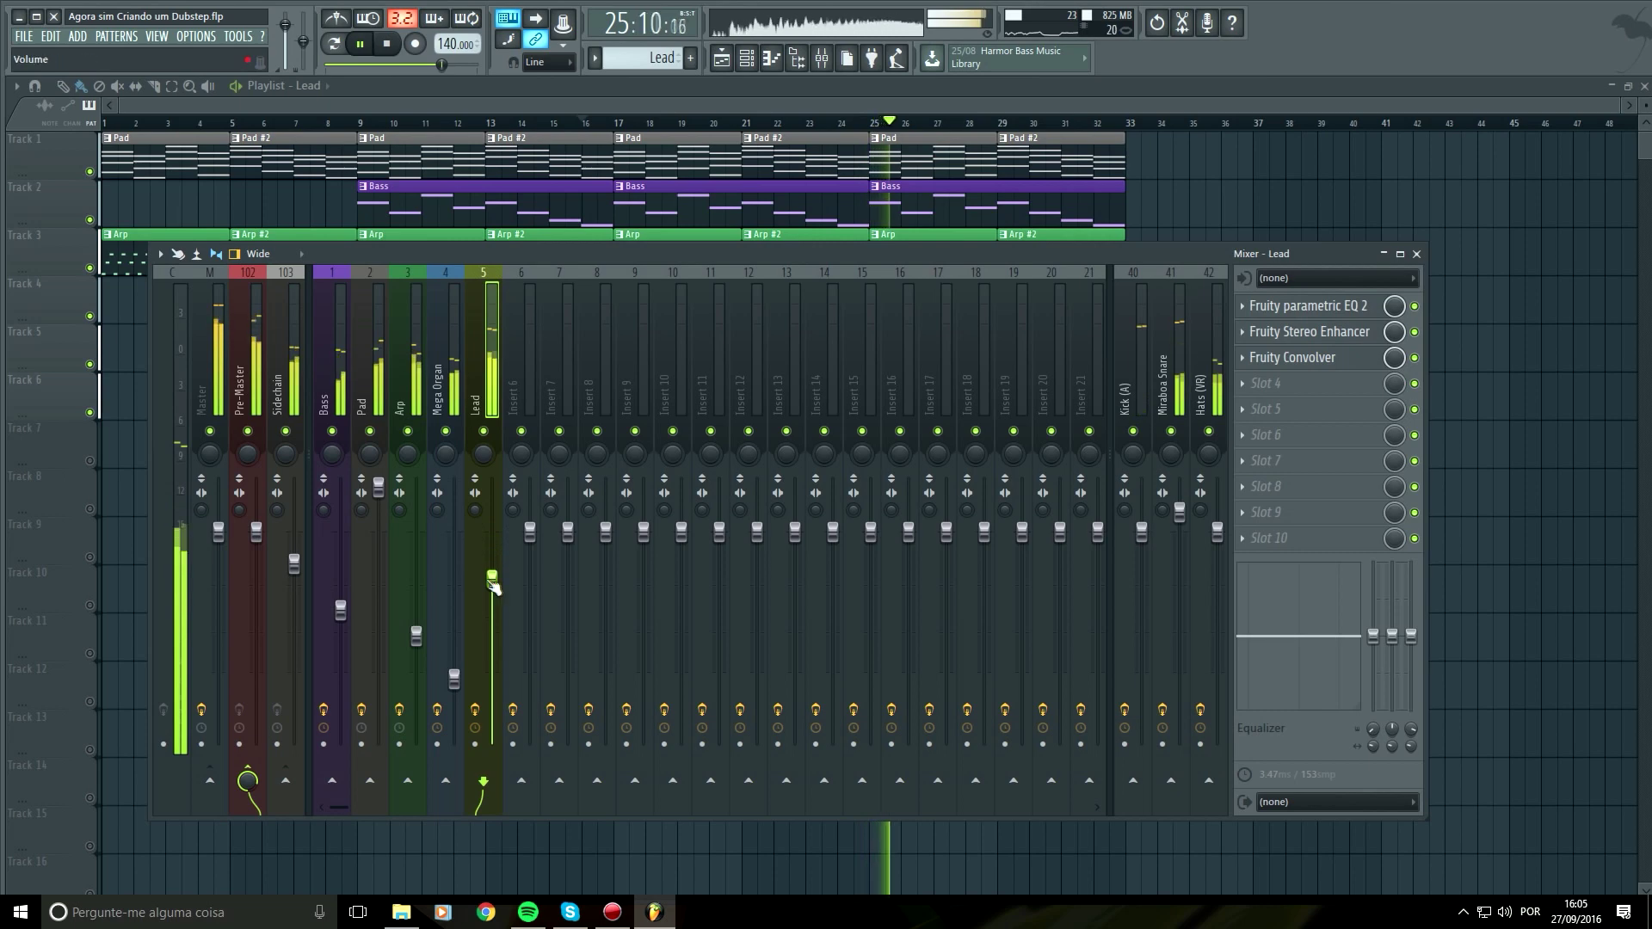
{"action": "left_click", "coordinate": [1280, 384]}
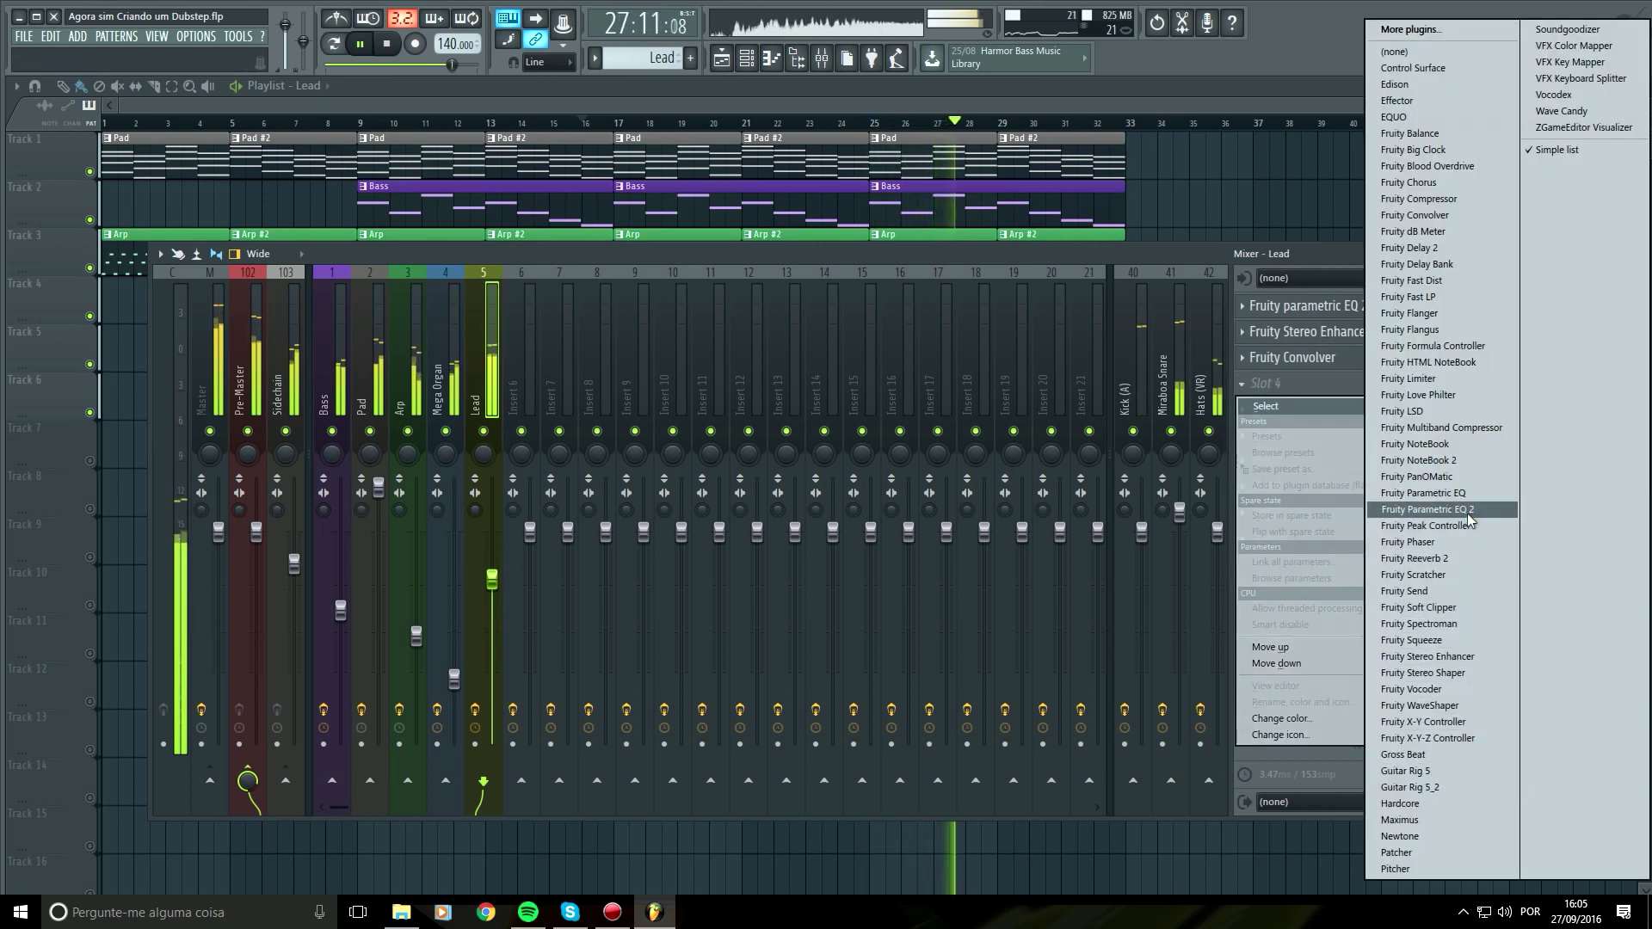
{"action": "left_click", "coordinate": [1423, 510]}
{"action": "left_click_drag", "start_coordinate": [566, 332], "coordinate": [922, 349]}
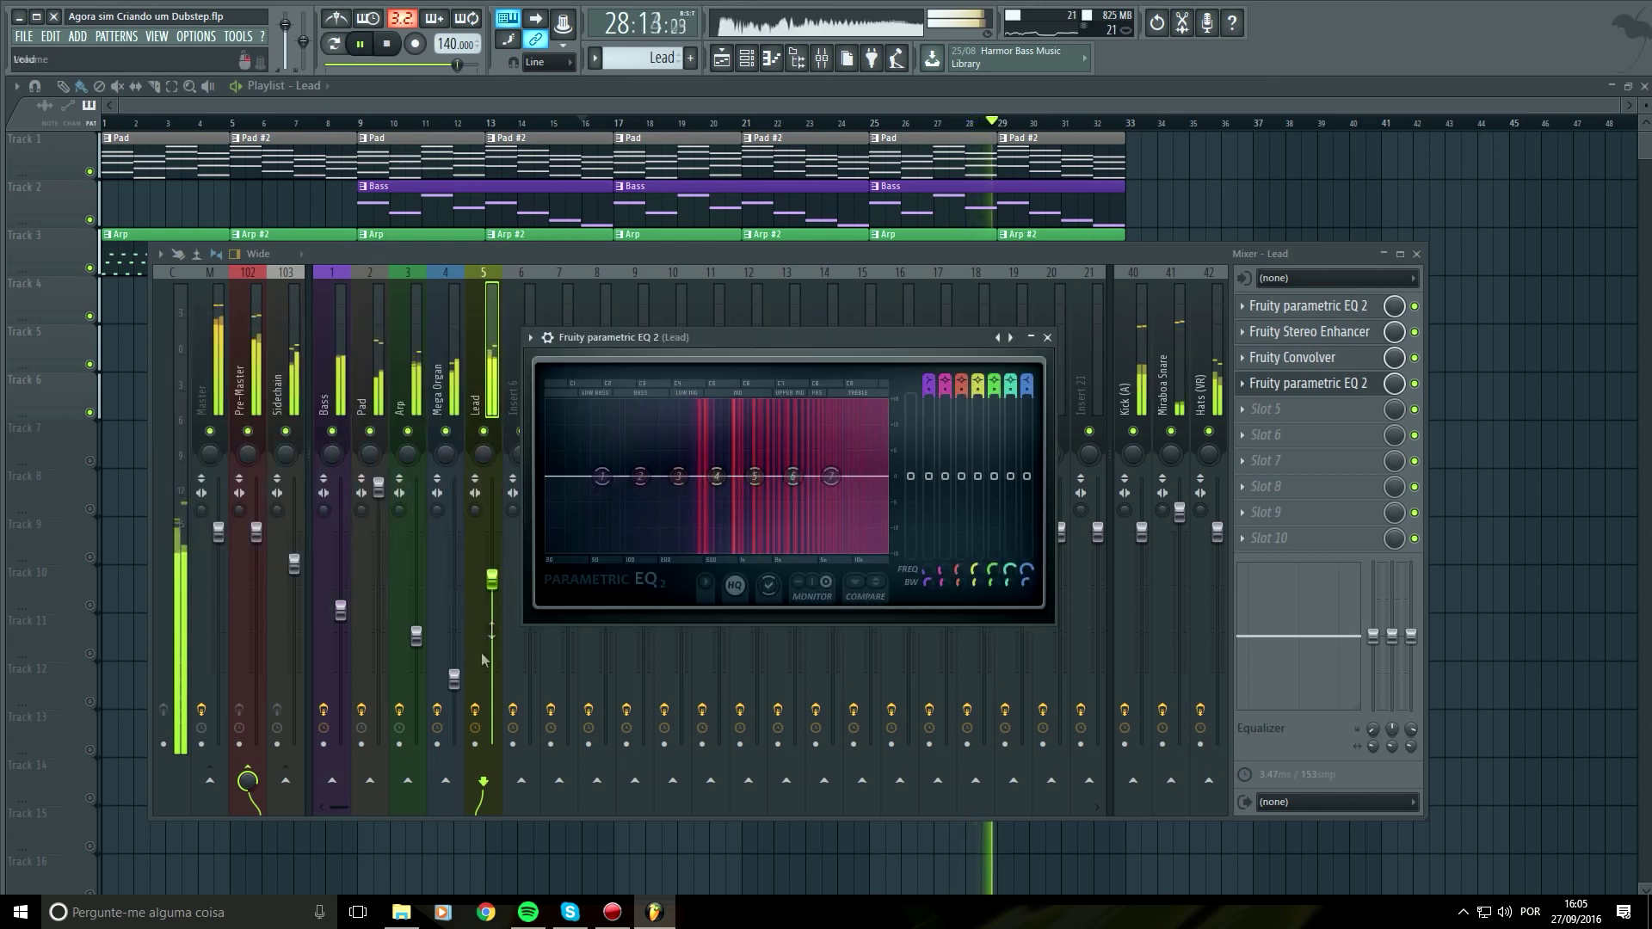
Raise the Lead fader and adjust its second Fruity parametric EQ 2, cutting band 6 near 2.5 kHz, boosting band 5 and shifting band 4 higher
{"action": "left_click_drag", "start_coordinate": [492, 573], "coordinate": [492, 570]}
{"action": "left_click", "coordinate": [1343, 383]}
{"action": "left_click_drag", "start_coordinate": [796, 475], "coordinate": [796, 486]}
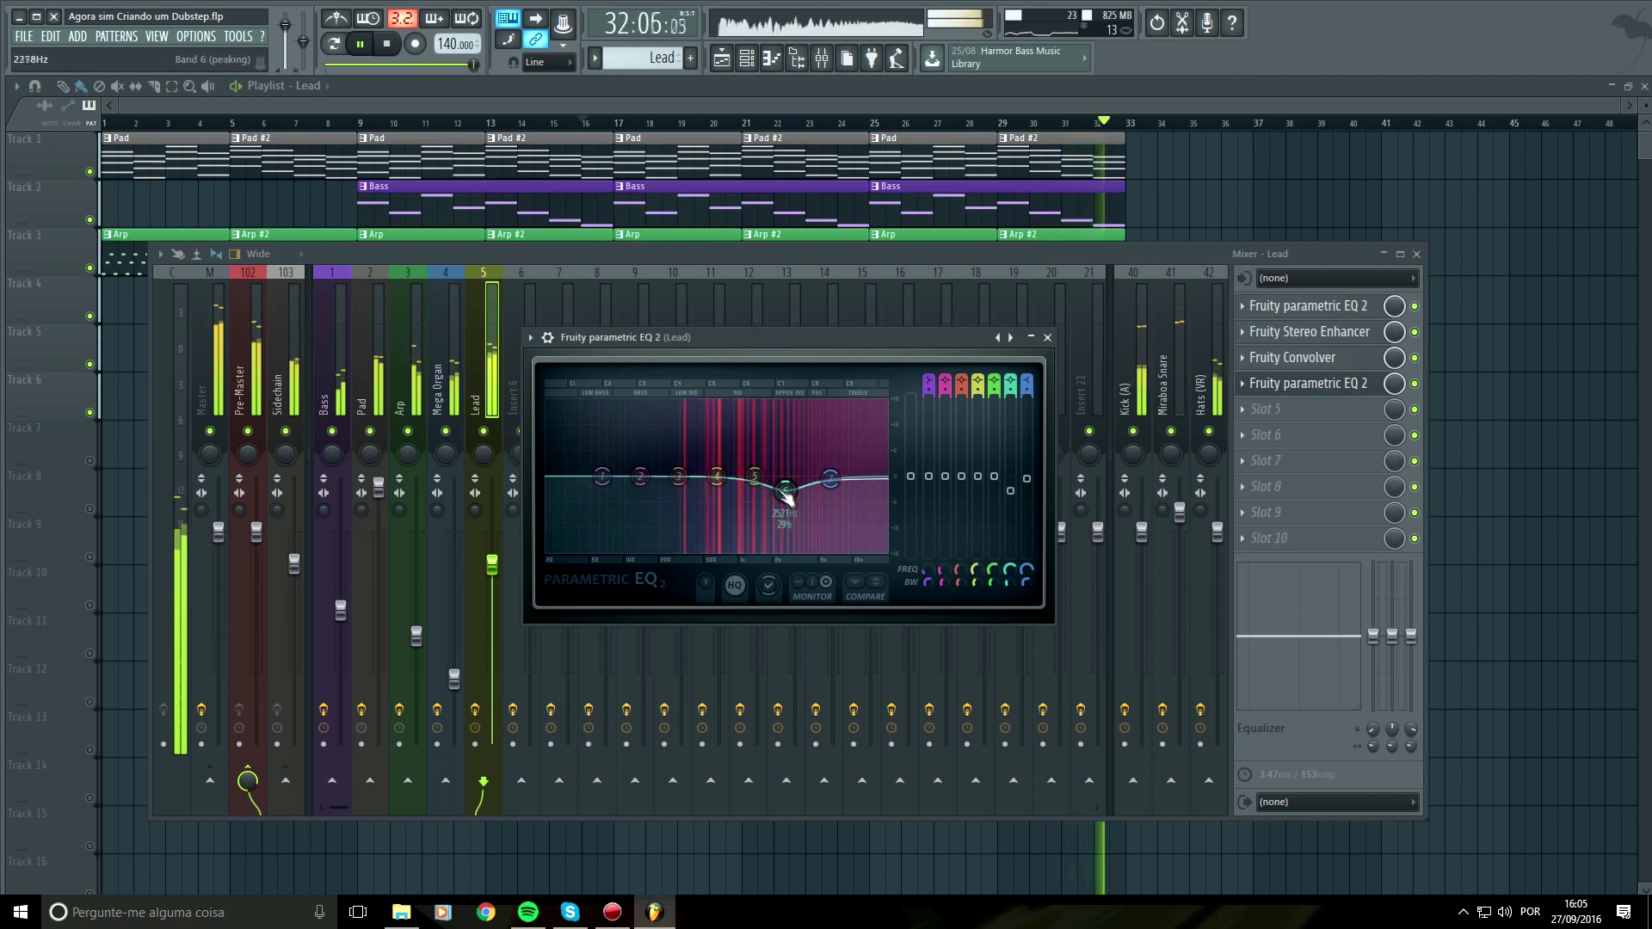
{"action": "left_click_drag", "start_coordinate": [757, 492], "coordinate": [817, 466]}
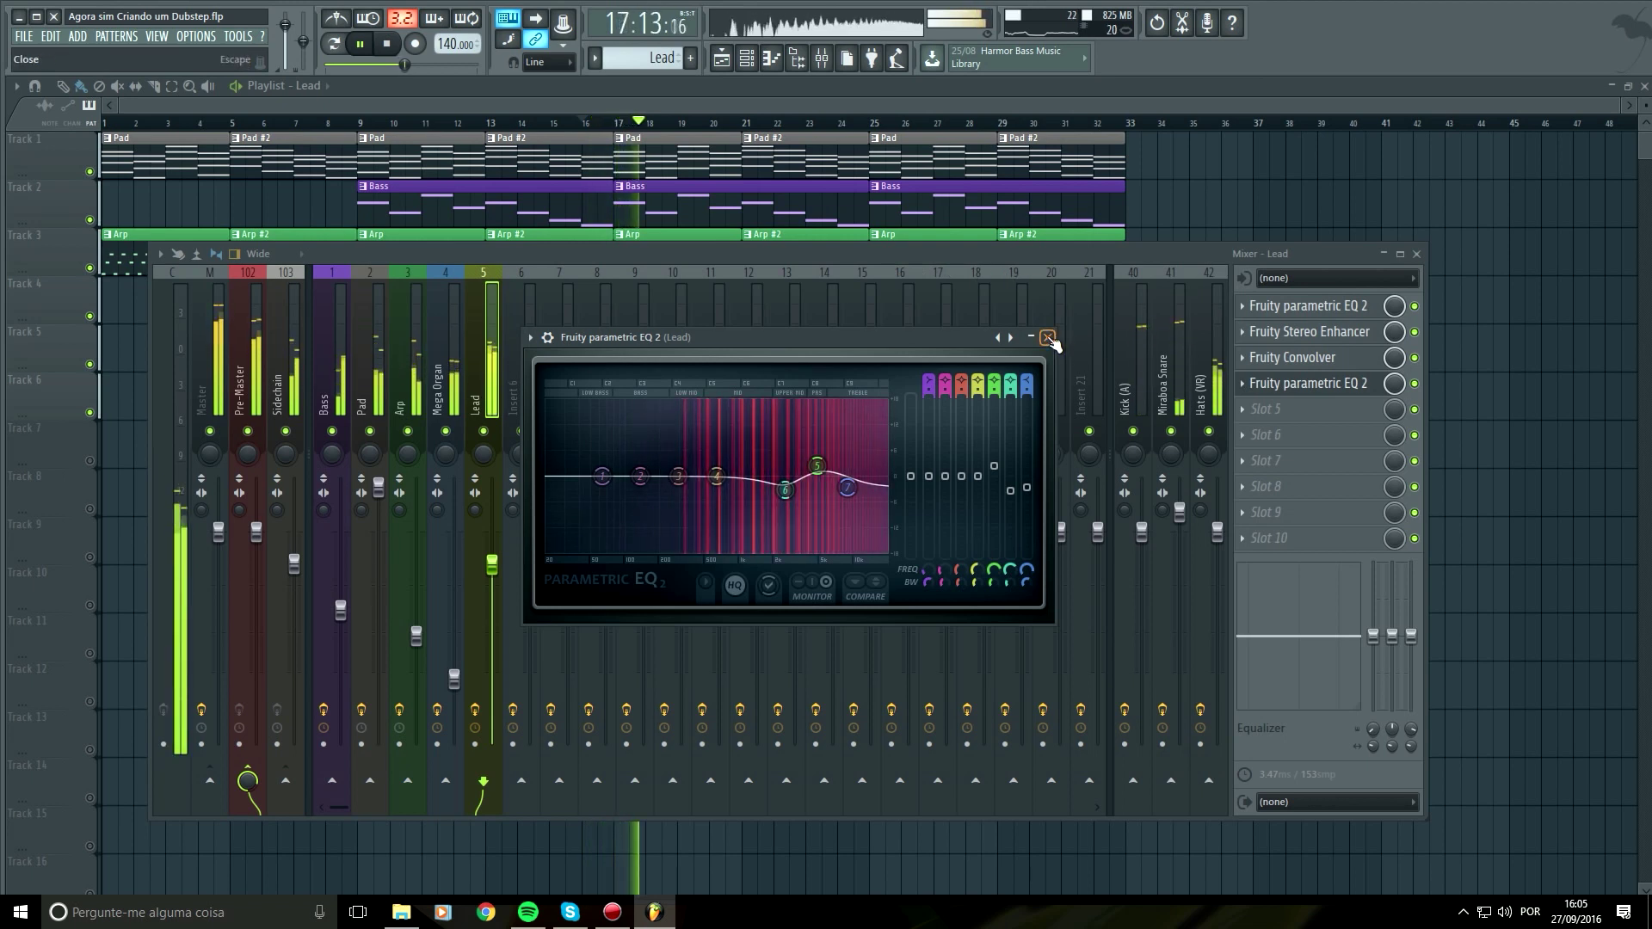
{"action": "left_click_drag", "start_coordinate": [737, 534], "coordinate": [757, 477]}
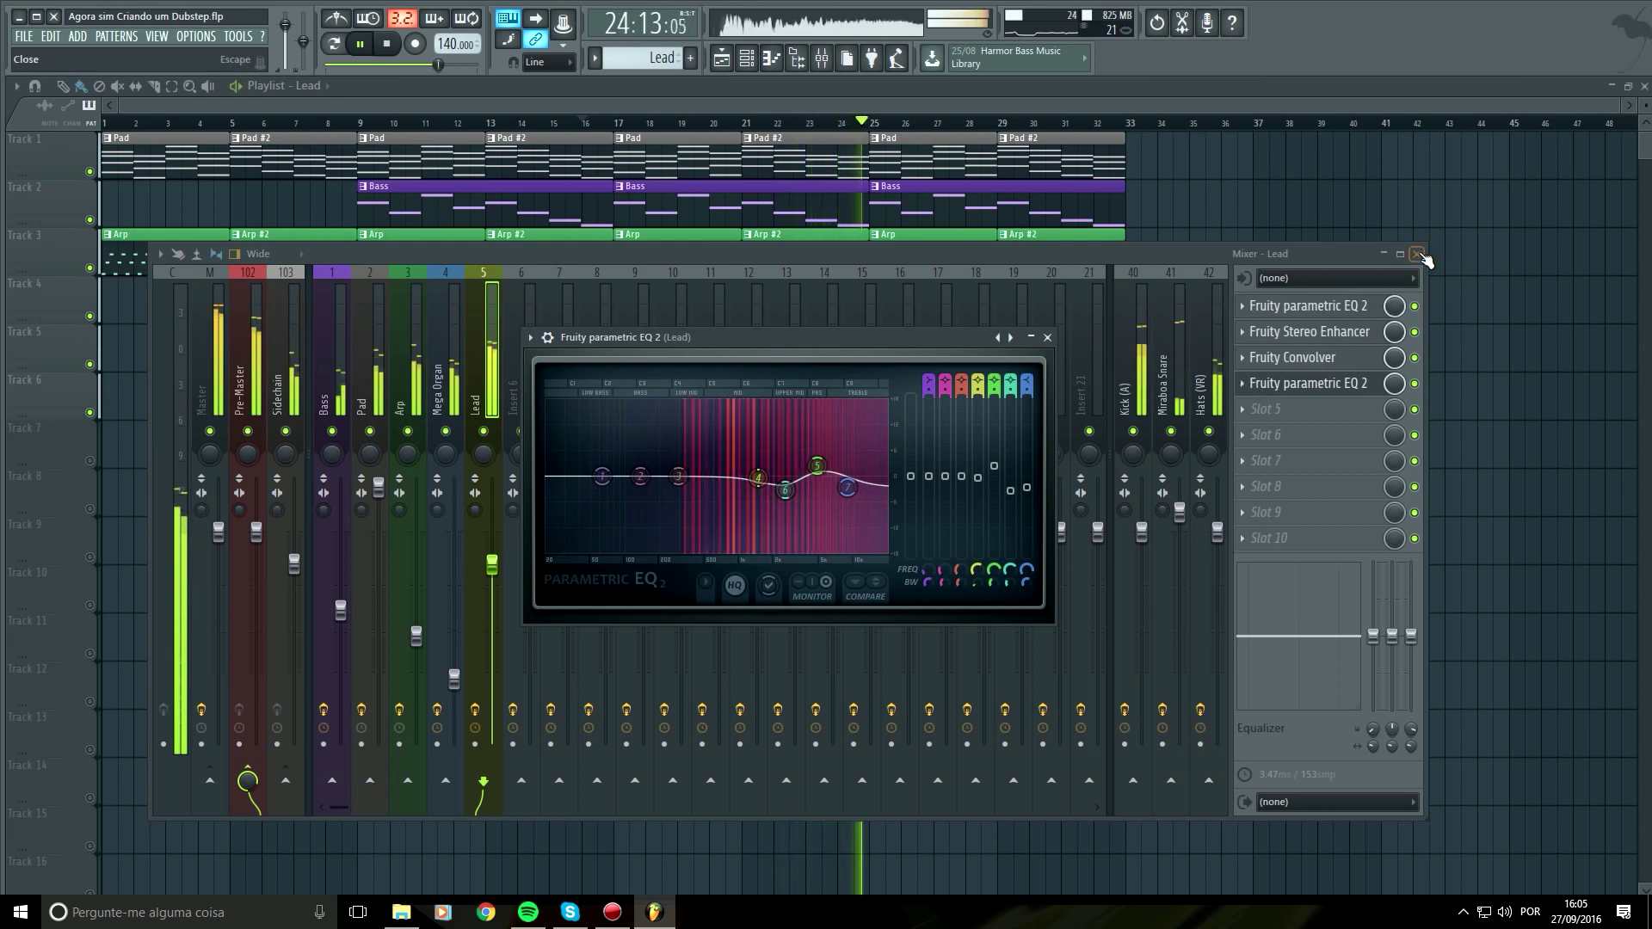
{"action": "left_click", "coordinate": [1049, 337]}
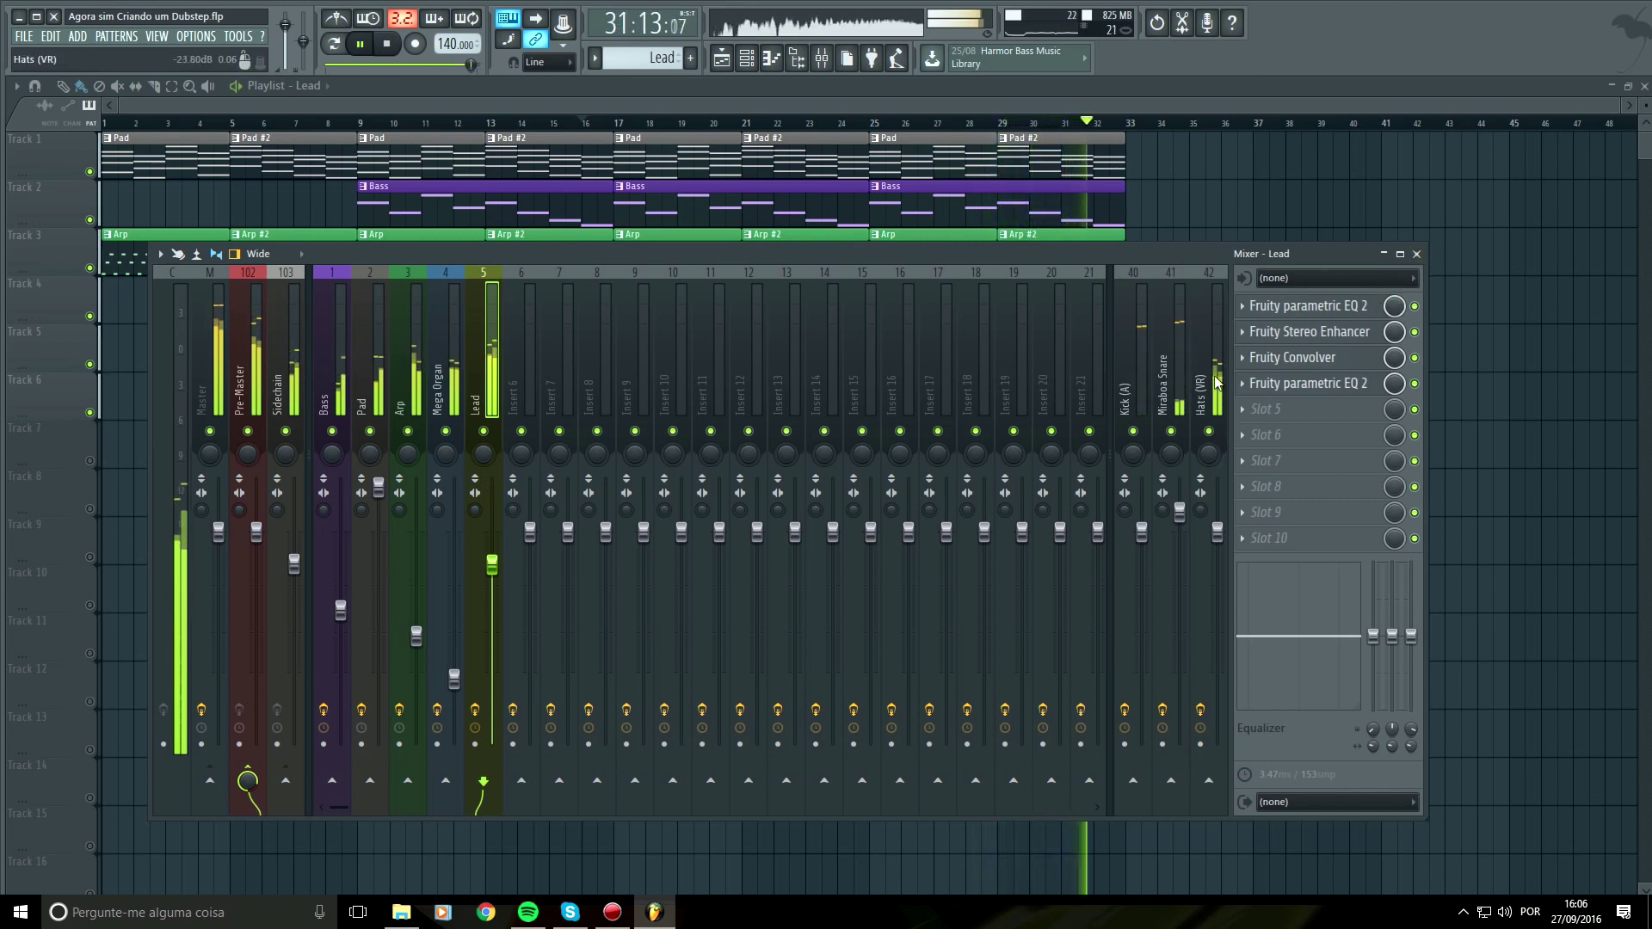
{"action": "left_click", "coordinate": [1417, 254]}
Listen to the transition into bar 17, replaying it from bar 13 and from just before bar 16
{"action": "key", "text": "space"}
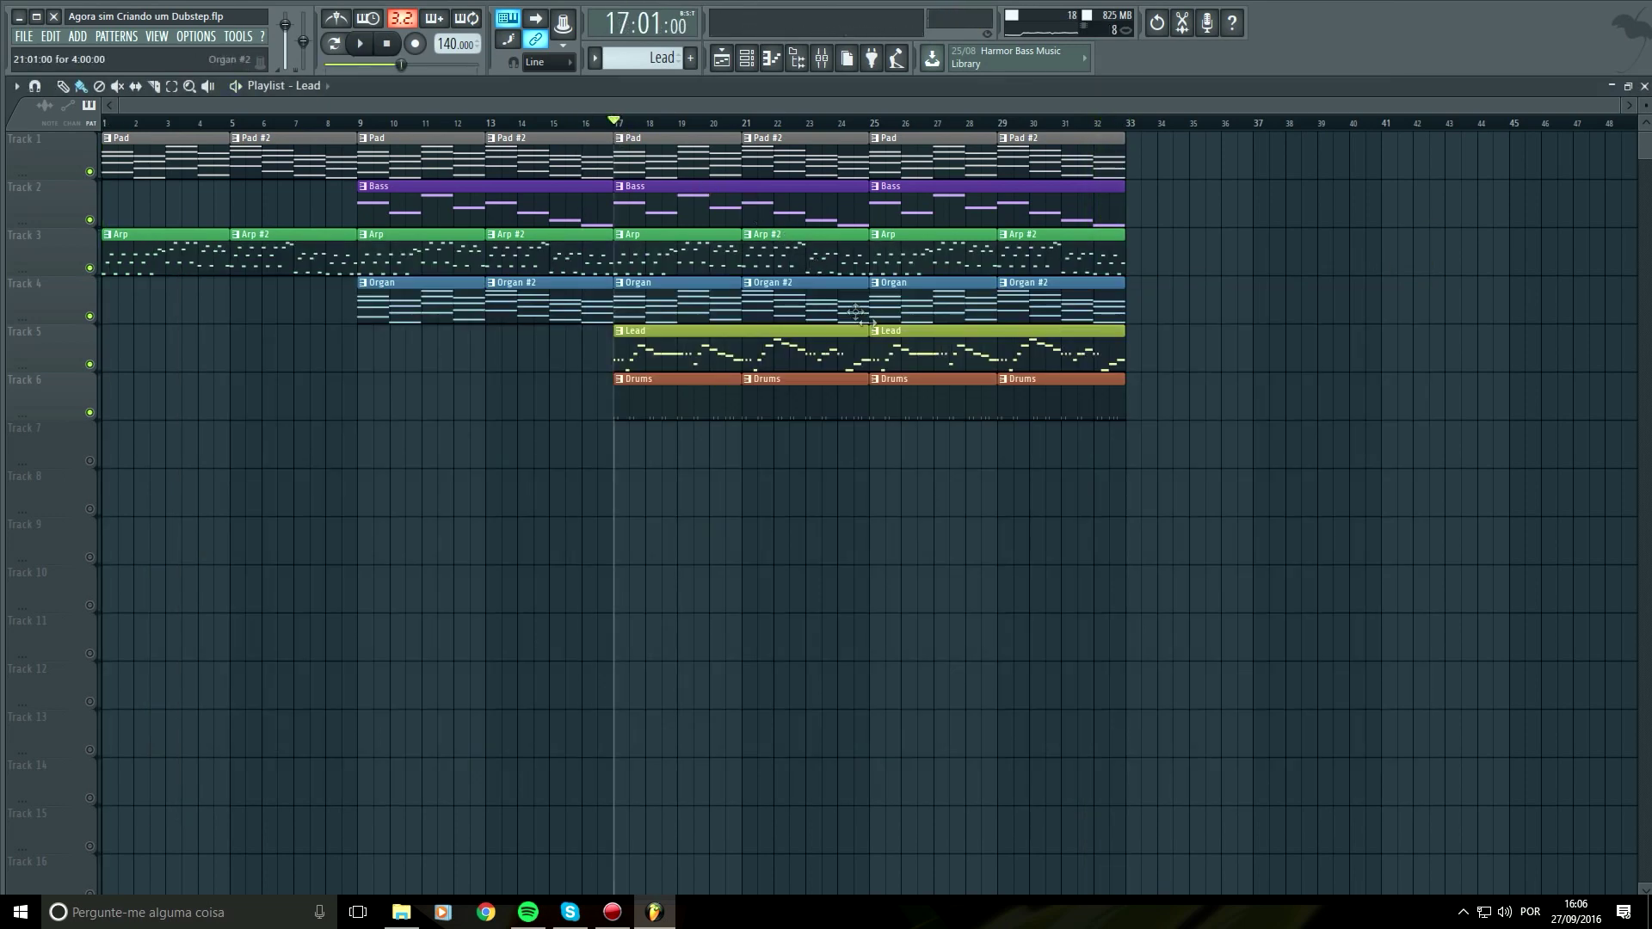
{"action": "key", "text": "space"}
{"action": "left_click", "coordinate": [1077, 629]}
{"action": "right_click", "coordinate": [1078, 630]}
{"action": "key", "text": "space"}
{"action": "key", "text": "space"}
{"action": "scroll", "coordinate": [699, 459], "scroll_direction": "up", "scroll_amount": 4}
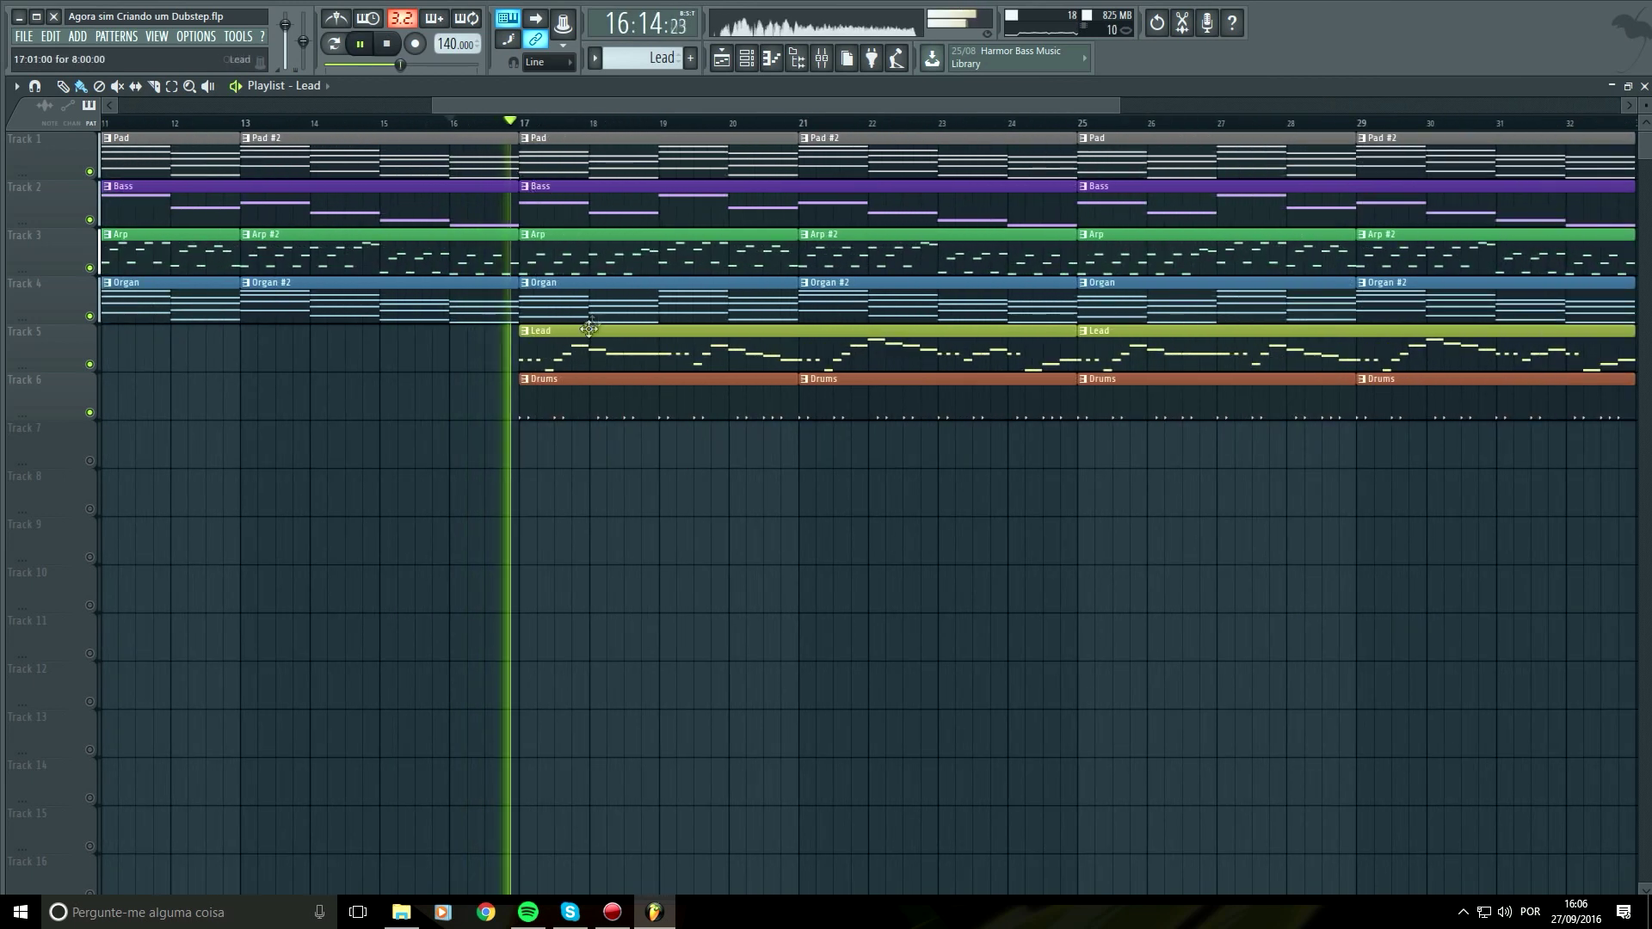
{"action": "left_click", "coordinate": [247, 123]}
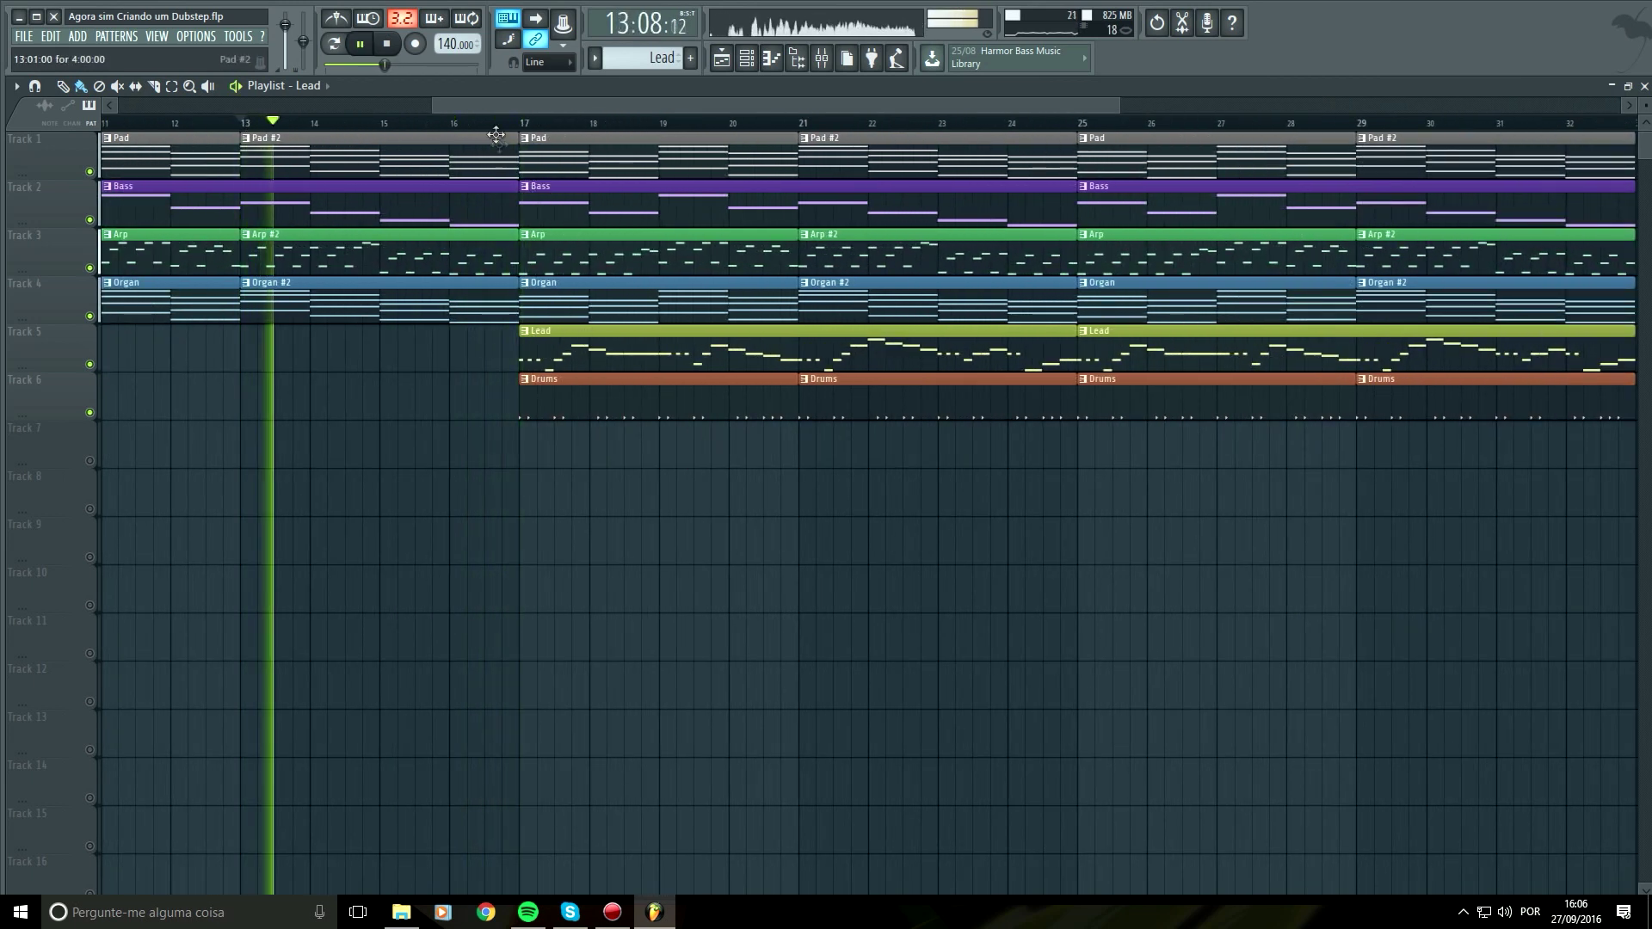
{"action": "left_click", "coordinate": [432, 122]}
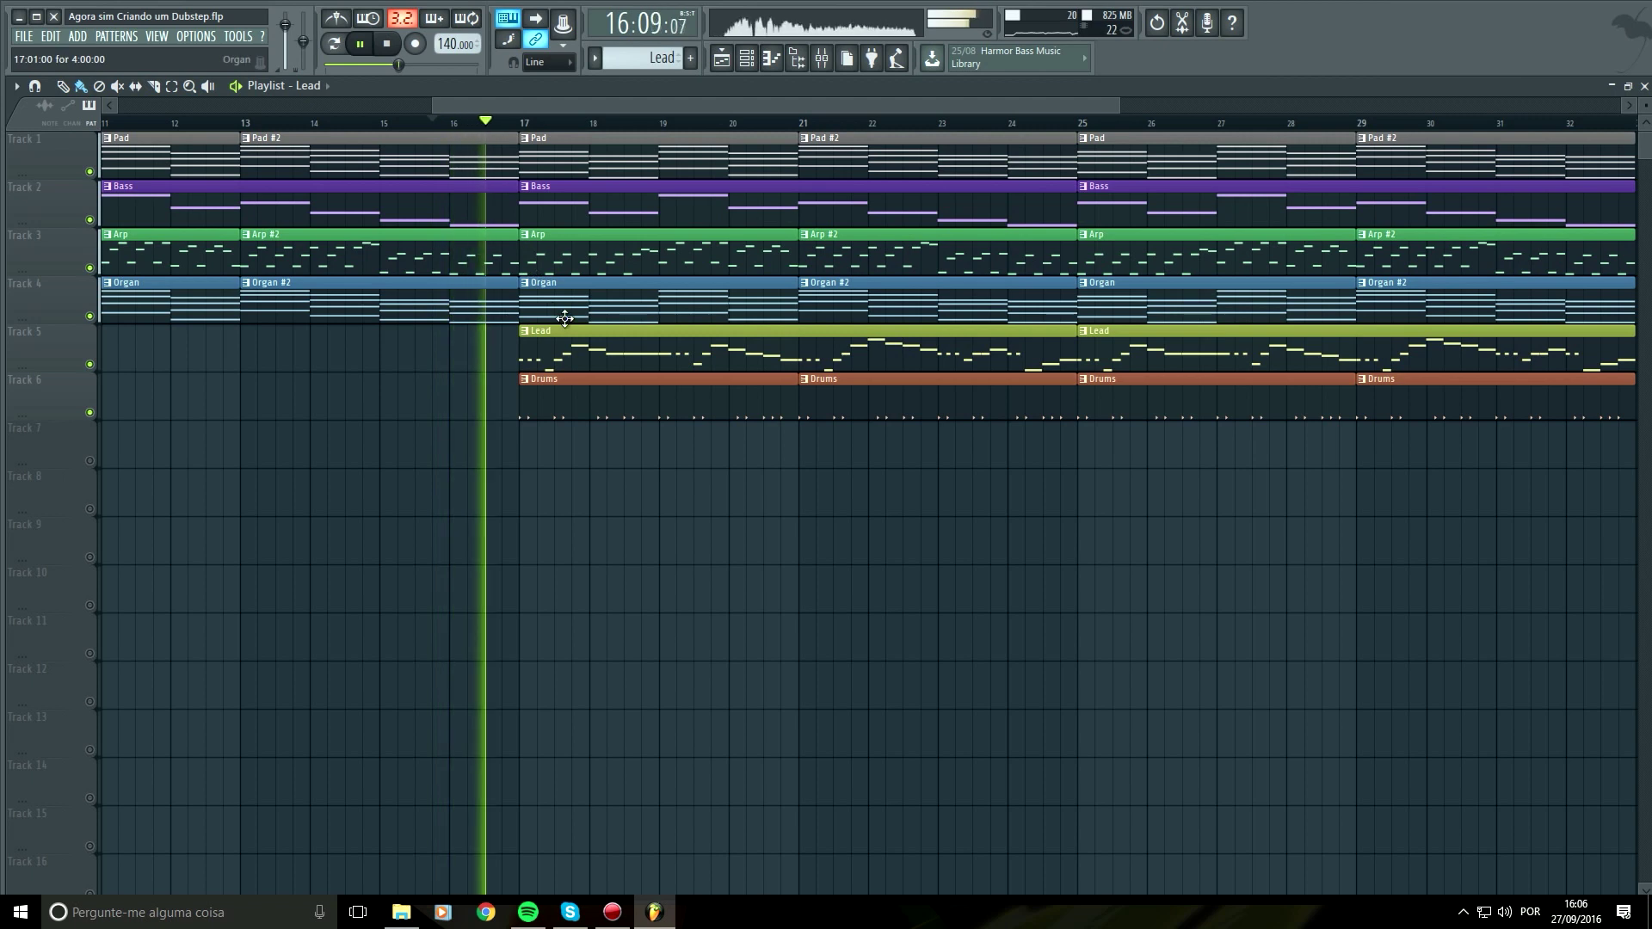
{"action": "scroll", "coordinate": [645, 405], "scroll_direction": "down", "scroll_amount": 4}
{"action": "key", "text": "space"}
Move the four Drums clips from Track 6 to Track 7 and unmute the remaining playlist tracks
{"action": "mouse_move", "coordinate": [1208, 376]}
{"action": "left_mouse_down"}
{"action": "mouse_move", "coordinate": [1011, 404]}
{"action": "mouse_move", "coordinate": [612, 413]}
{"action": "mouse_move", "coordinate": [627, 458]}
{"action": "left_mouse_up"}
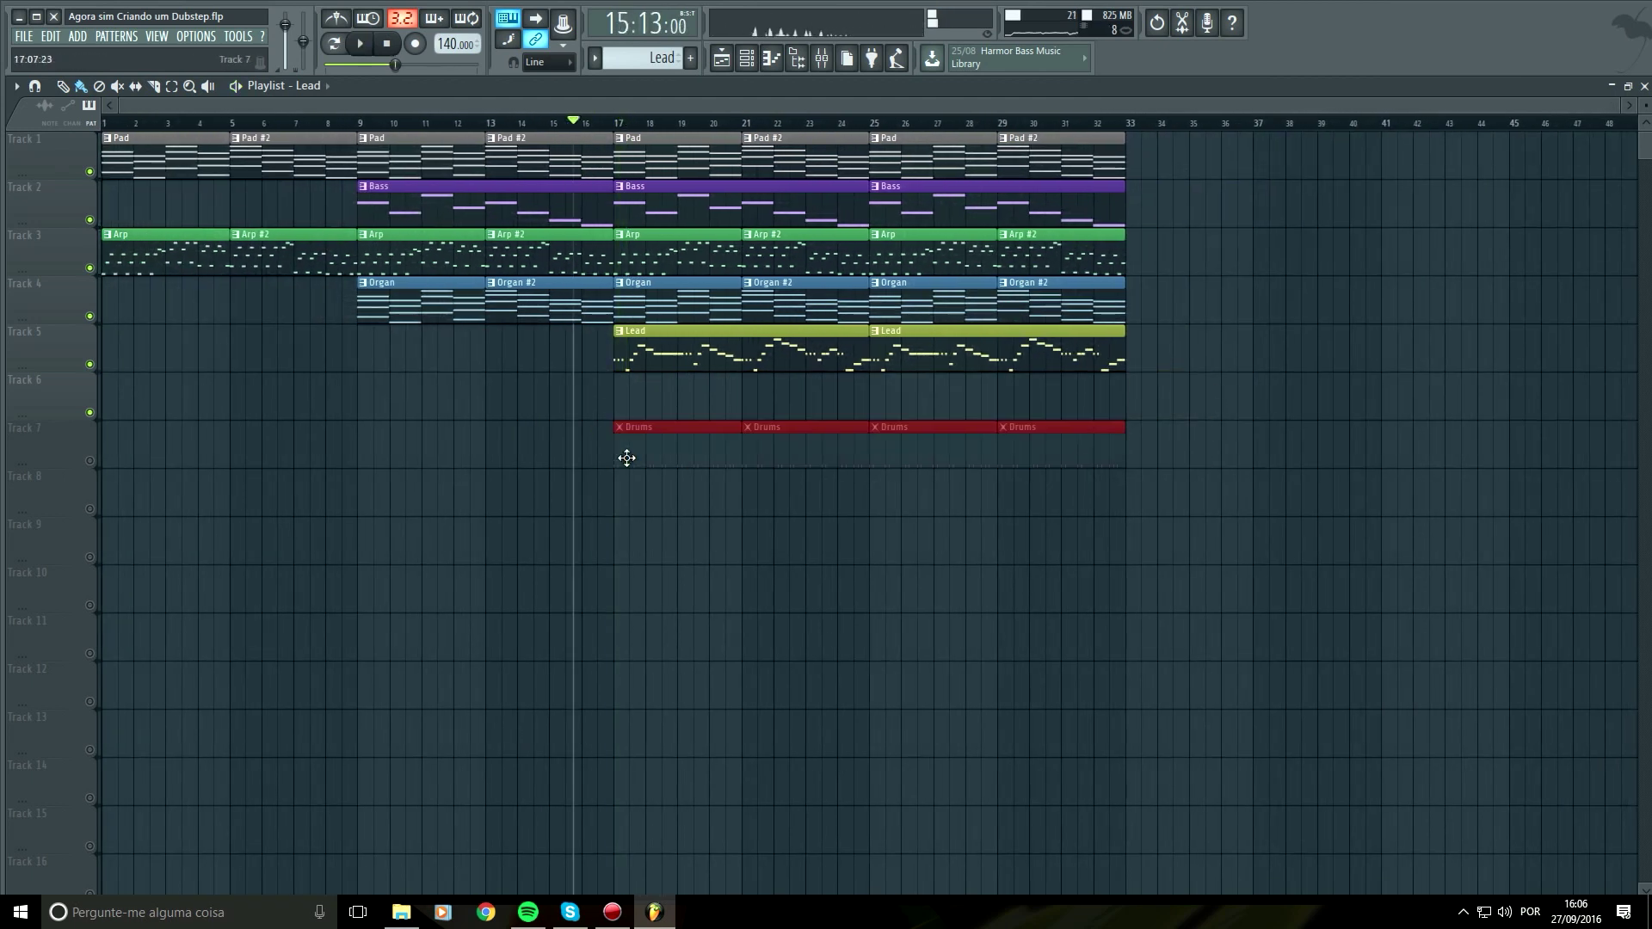
{"action": "left_click", "coordinate": [90, 462]}
{"action": "right_click", "coordinate": [91, 463]}
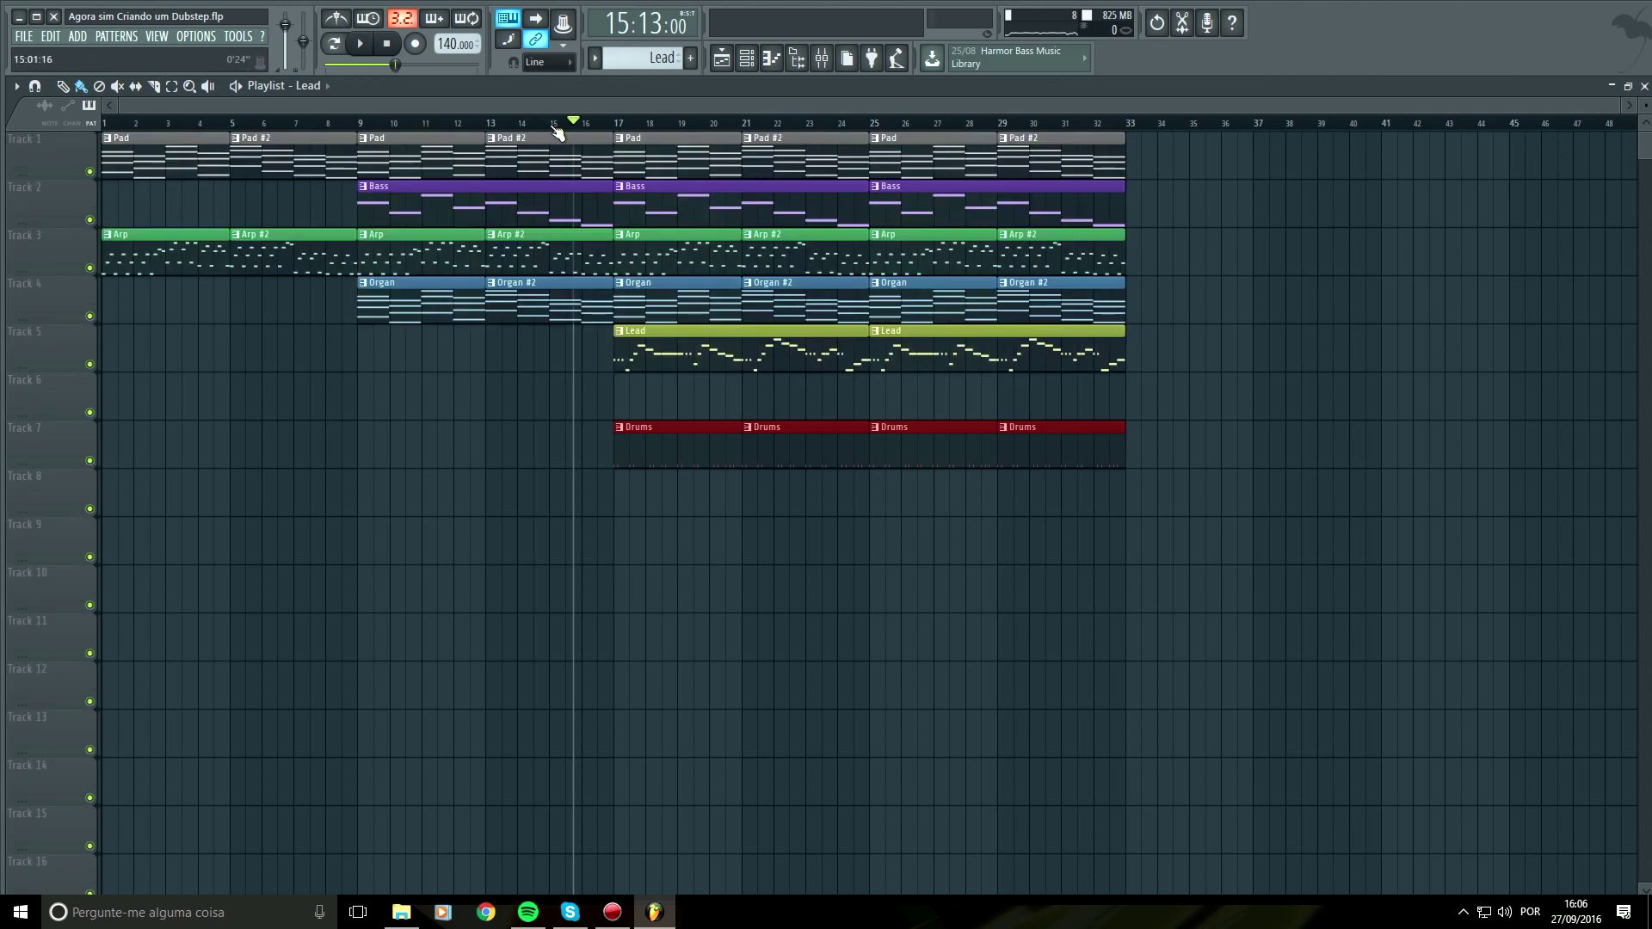
Check the channel rack and listen to the arrangement from bar 17
{"action": "left_click_drag", "start_coordinate": [557, 131], "coordinate": [621, 138]}
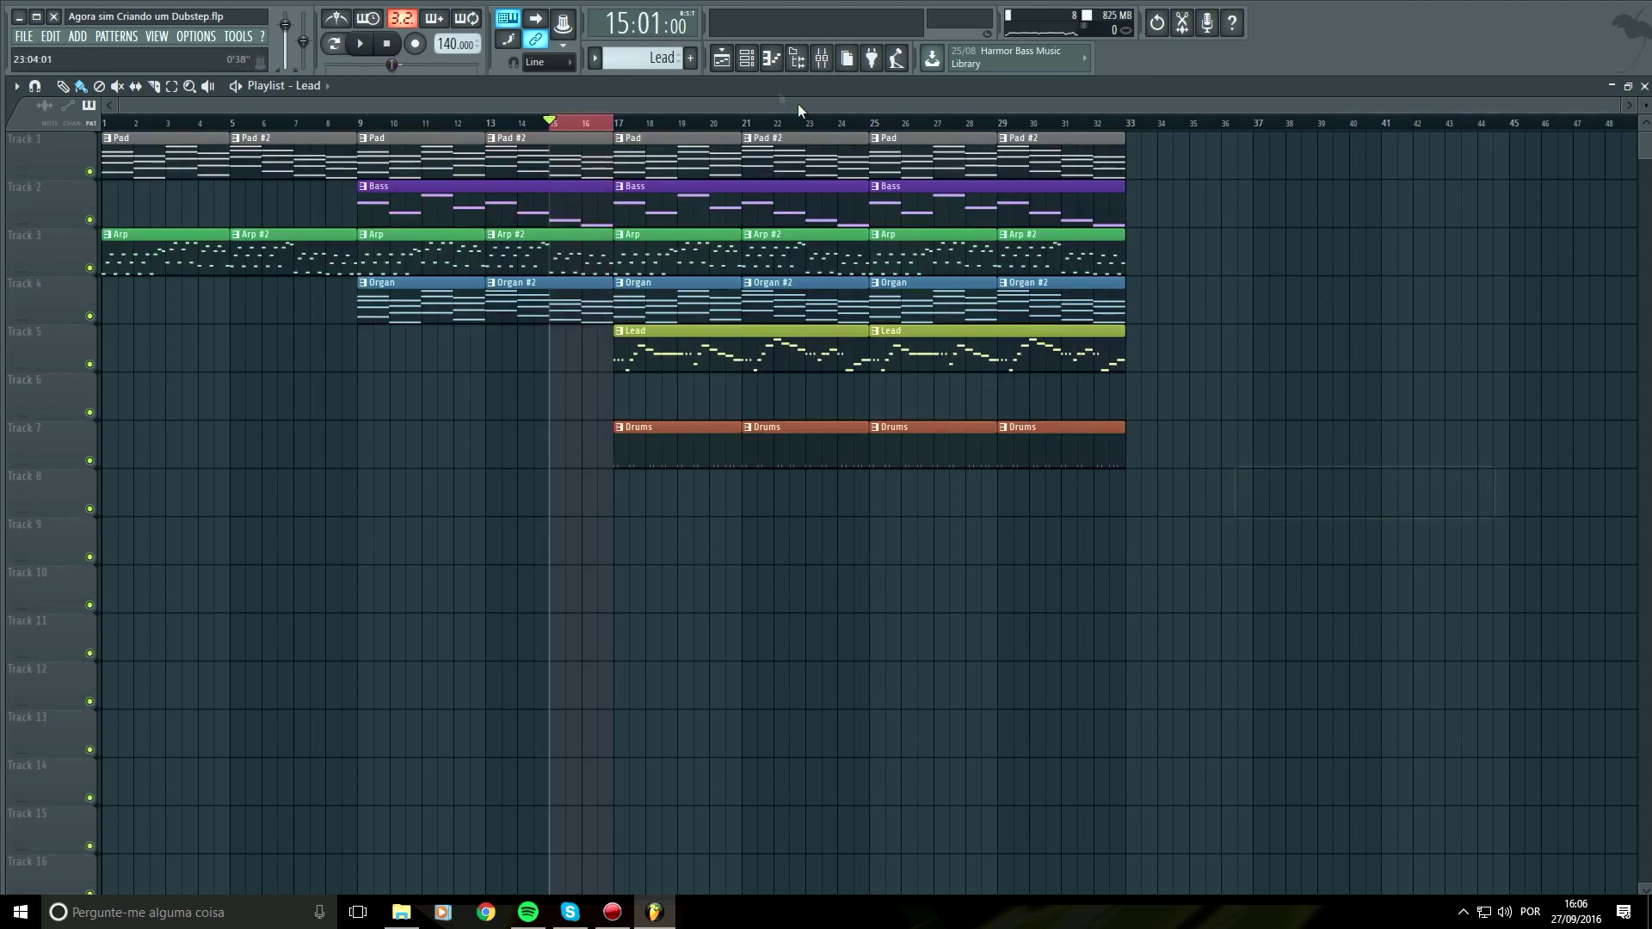
{"action": "left_click", "coordinate": [747, 59]}
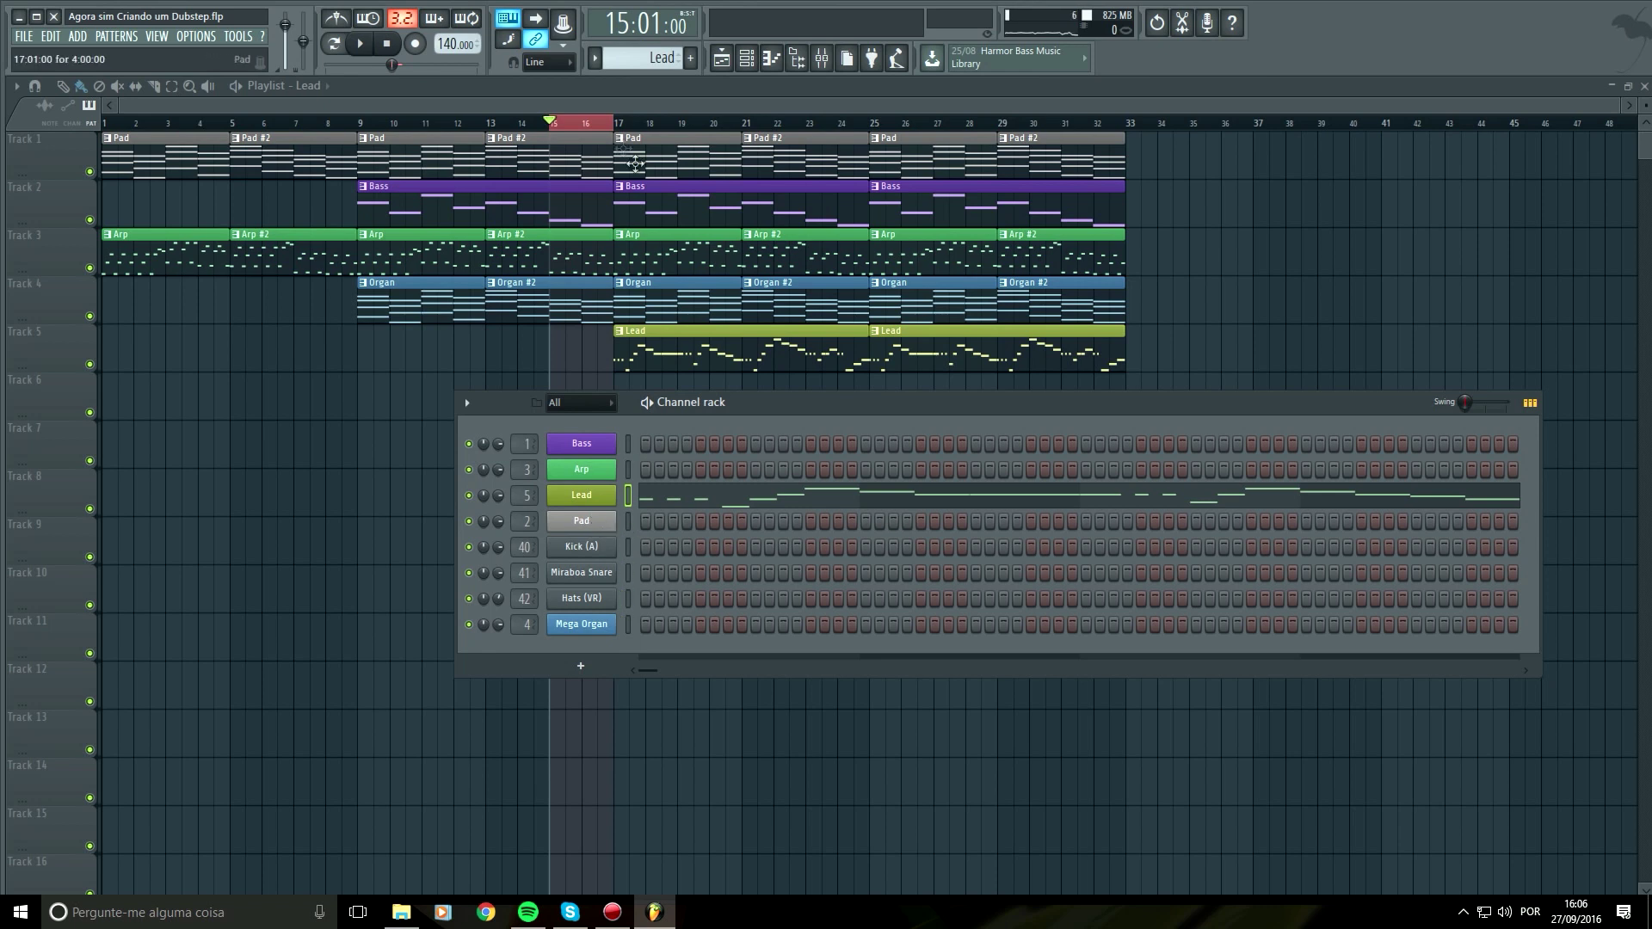
{"action": "key", "text": "F6"}
{"action": "key", "text": "space"}
{"action": "left_click", "coordinate": [623, 128]}
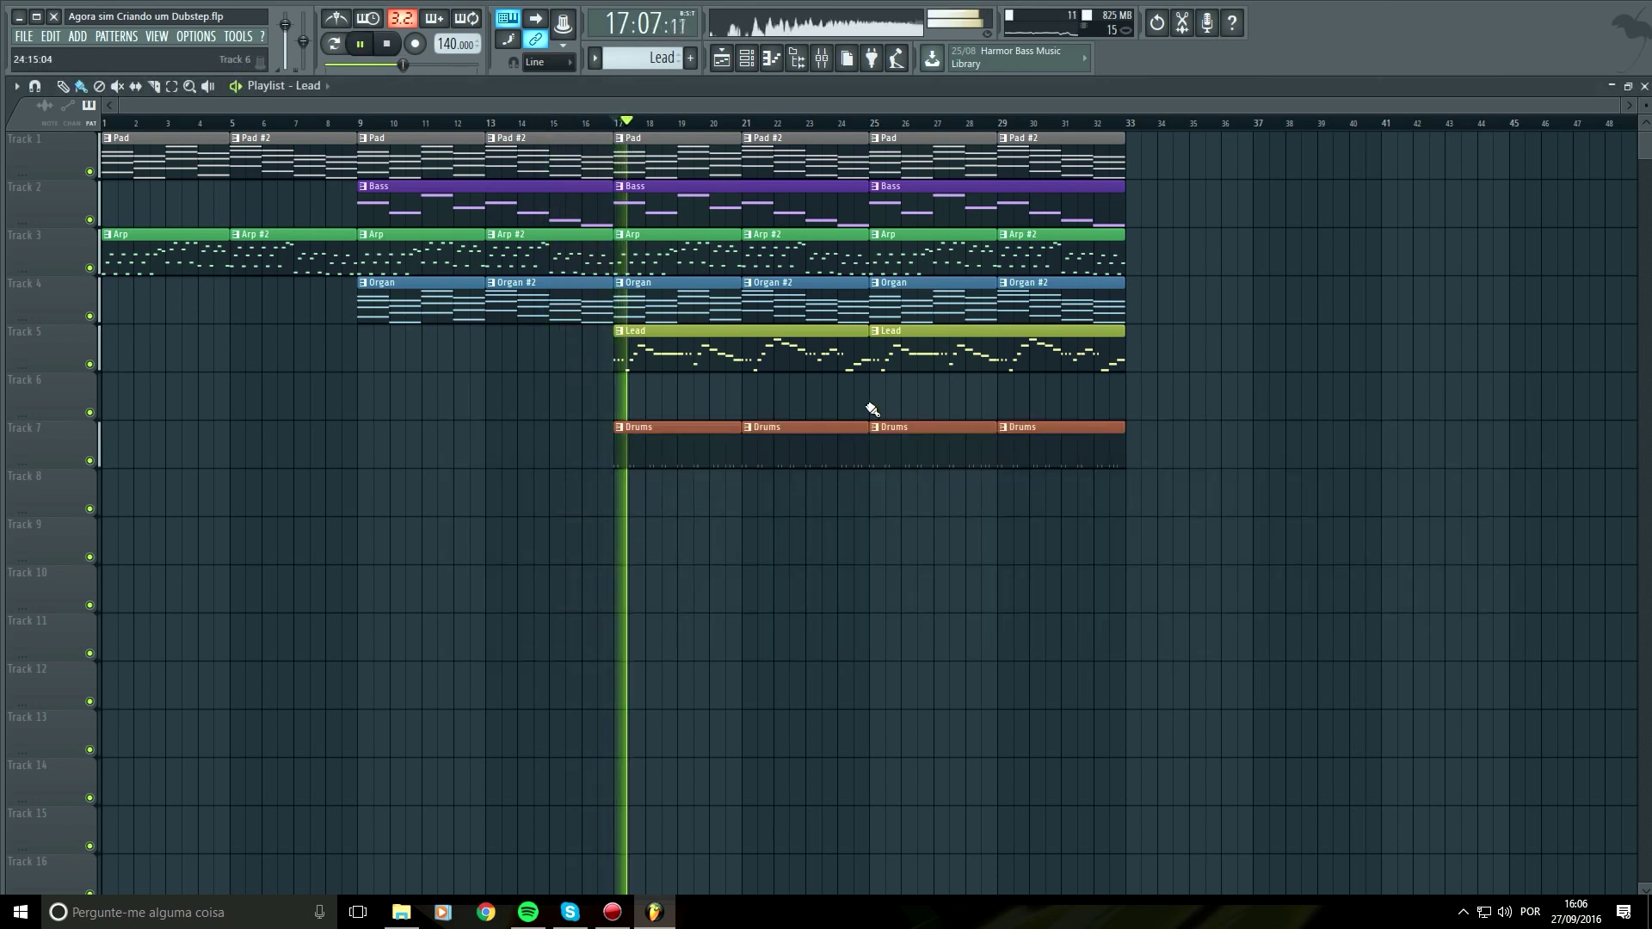
{"action": "key", "text": "space"}
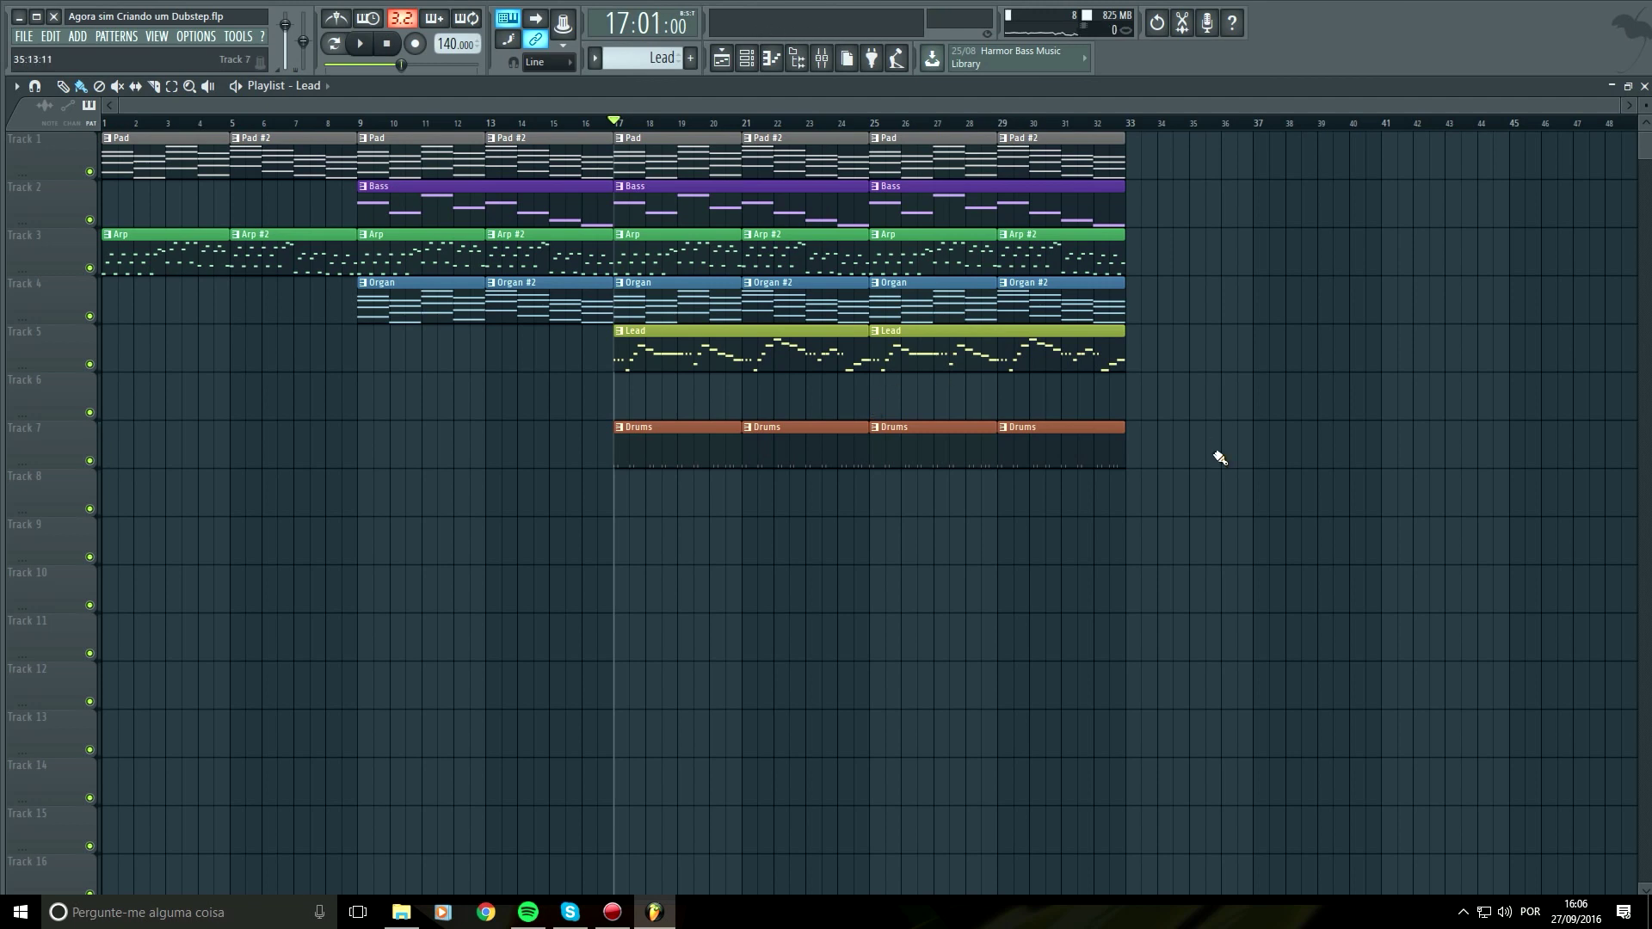
{"action": "left_click_drag", "start_coordinate": [1236, 567], "coordinate": [592, 138]}
{"action": "key", "text": "space"}
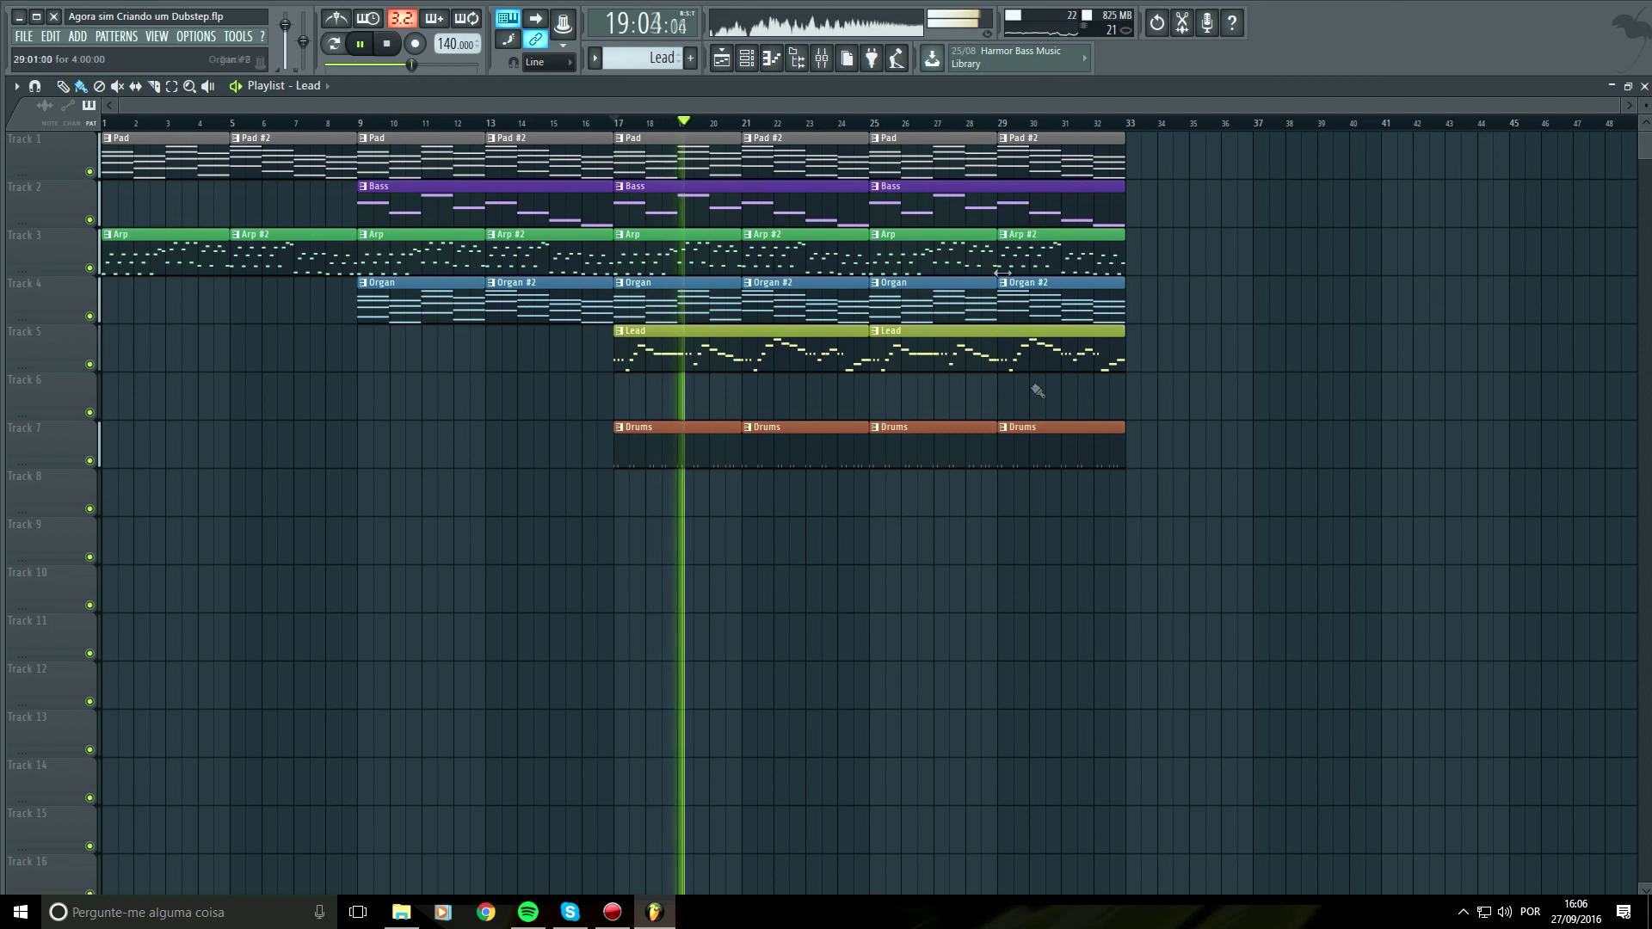
Inspect the Kick (A) track's effects and routing in the mixer
{"action": "left_click", "coordinate": [821, 57]}
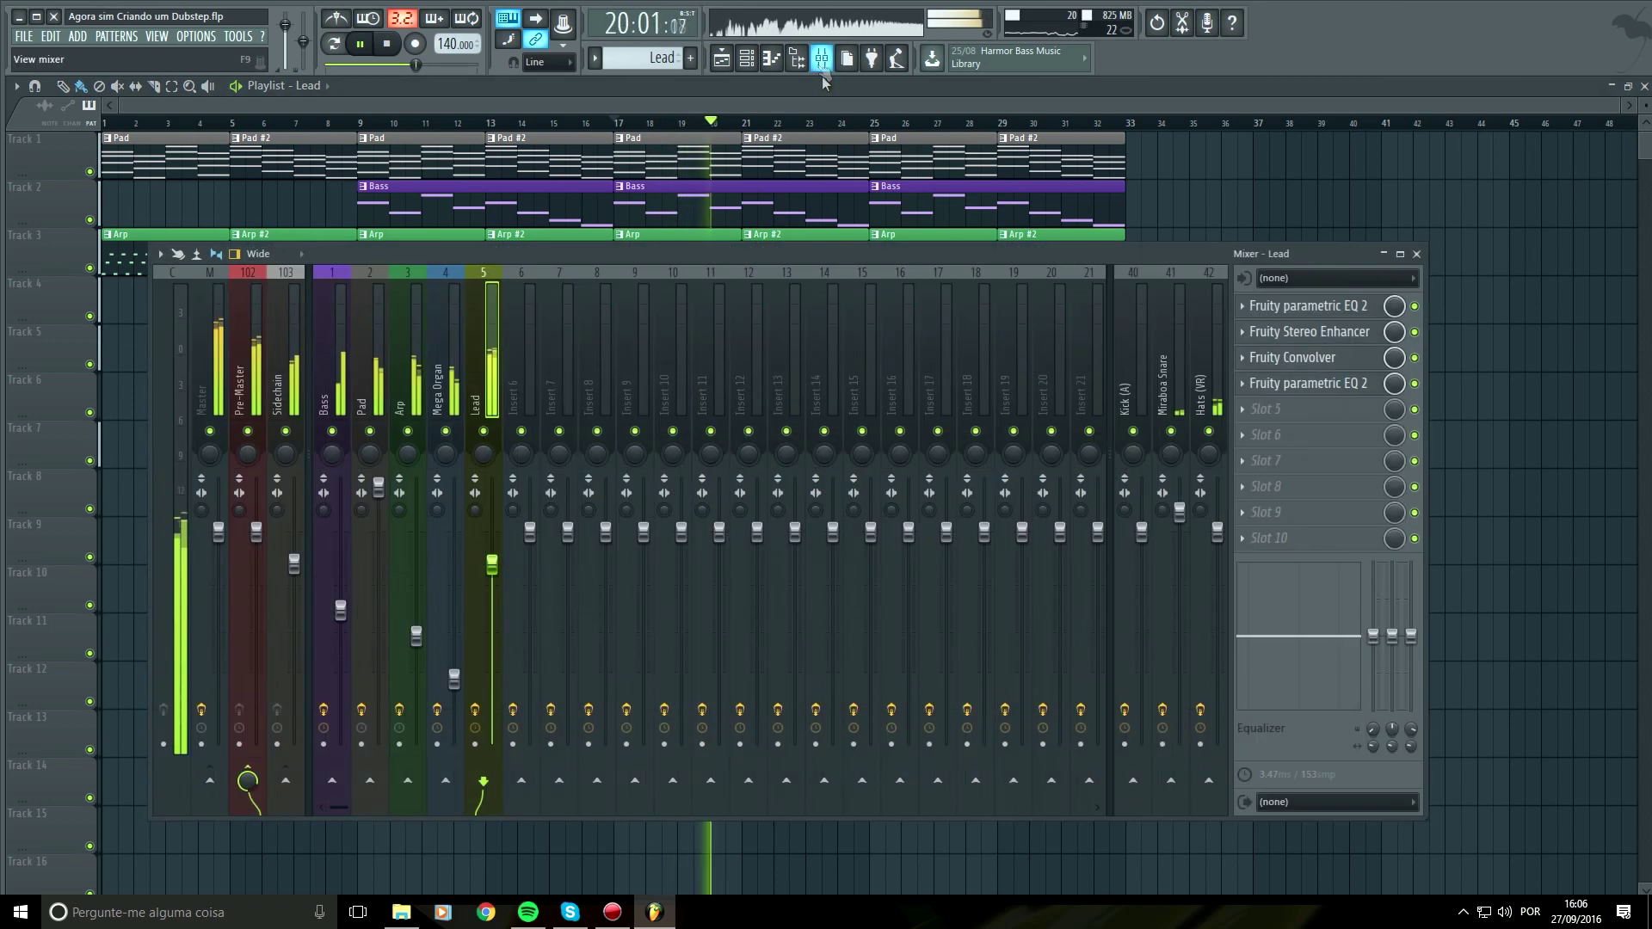
{"action": "left_click", "coordinate": [1143, 349]}
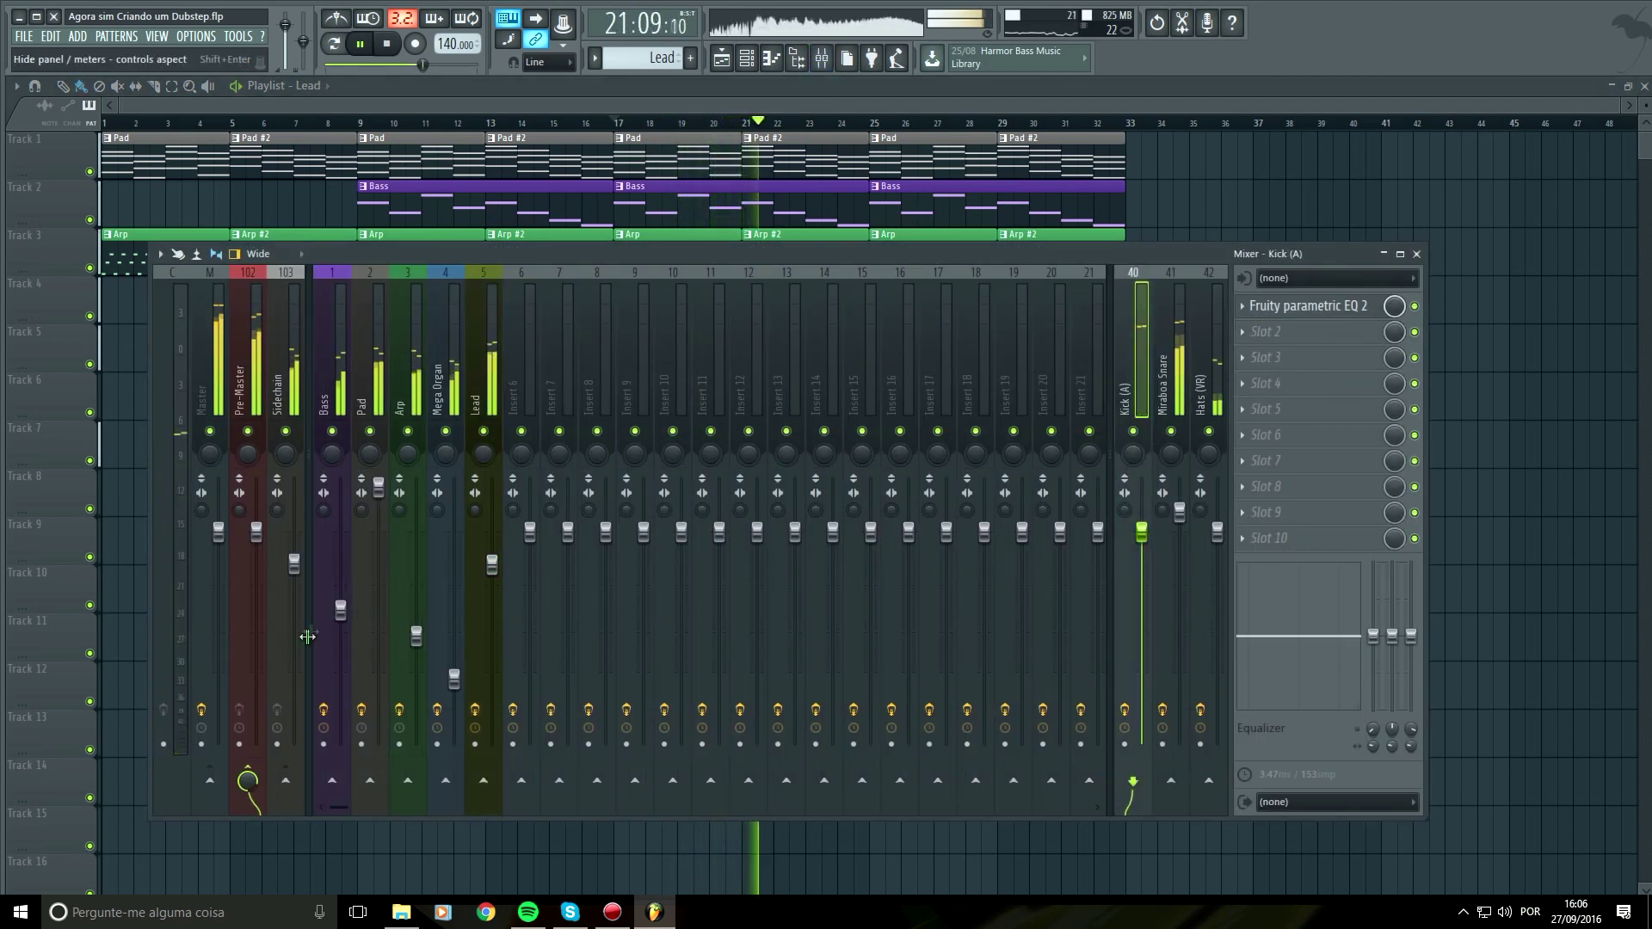
{"action": "key", "text": "space"}
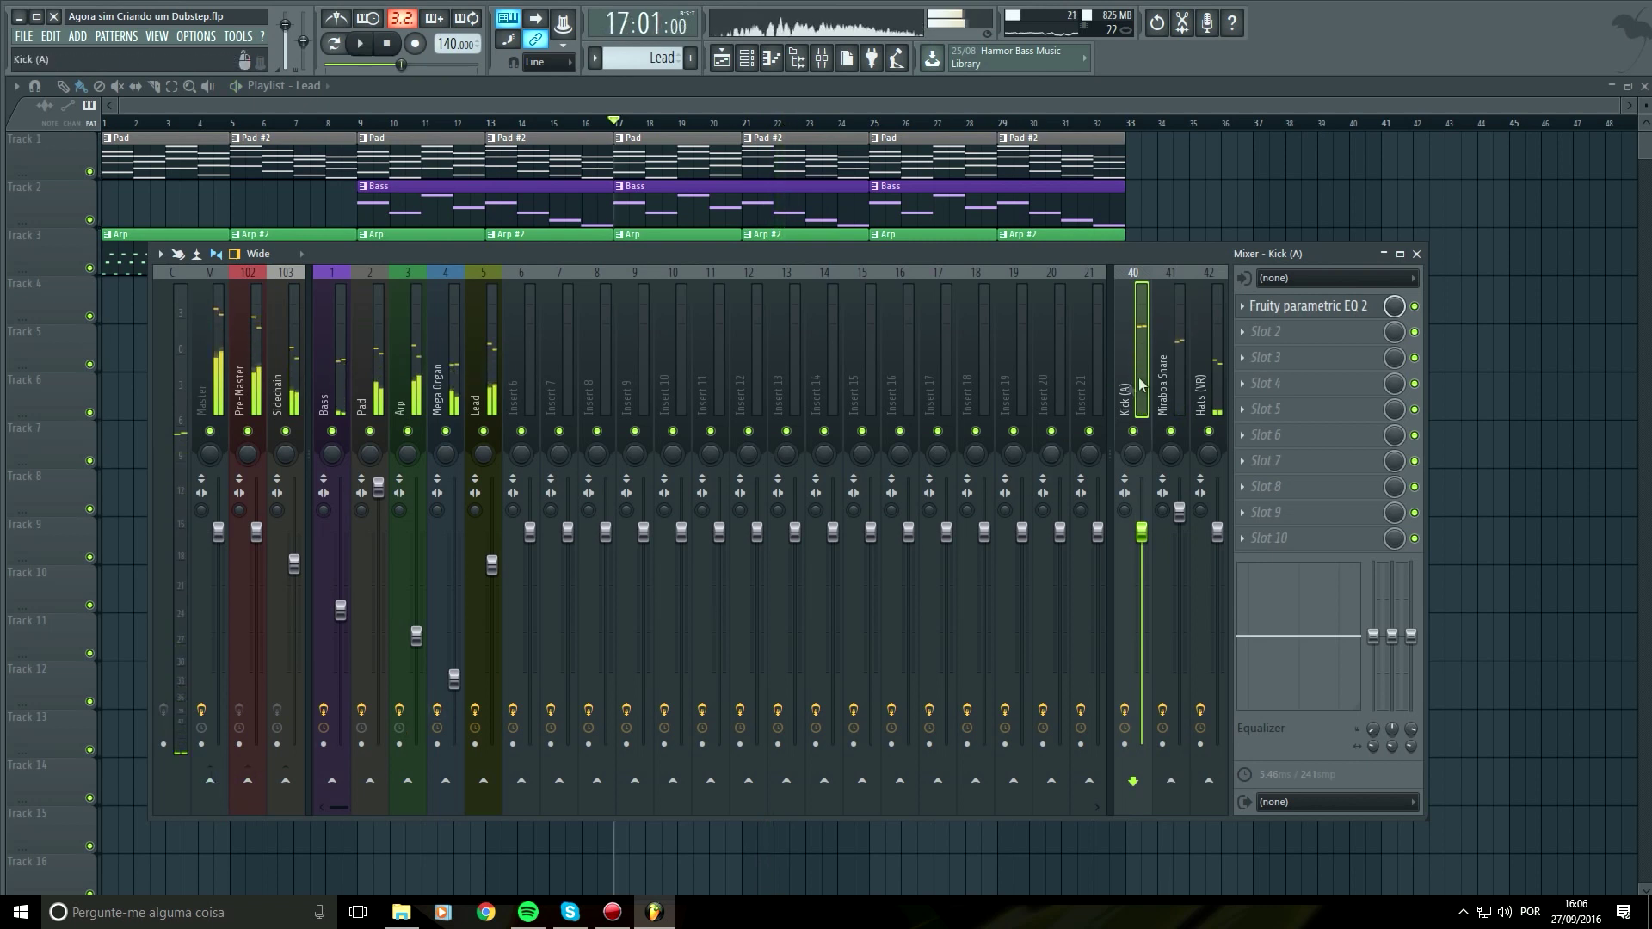
Route the Kick (A), Miraboa Snare and Hats (VR) mixer tracks only to the Master and play the song
{"action": "left_click", "coordinate": [1179, 368]}
{"action": "left_click", "coordinate": [1197, 361], "text": "ctrl"}
{"action": "left_click", "coordinate": [1129, 372], "text": "ctrl"}
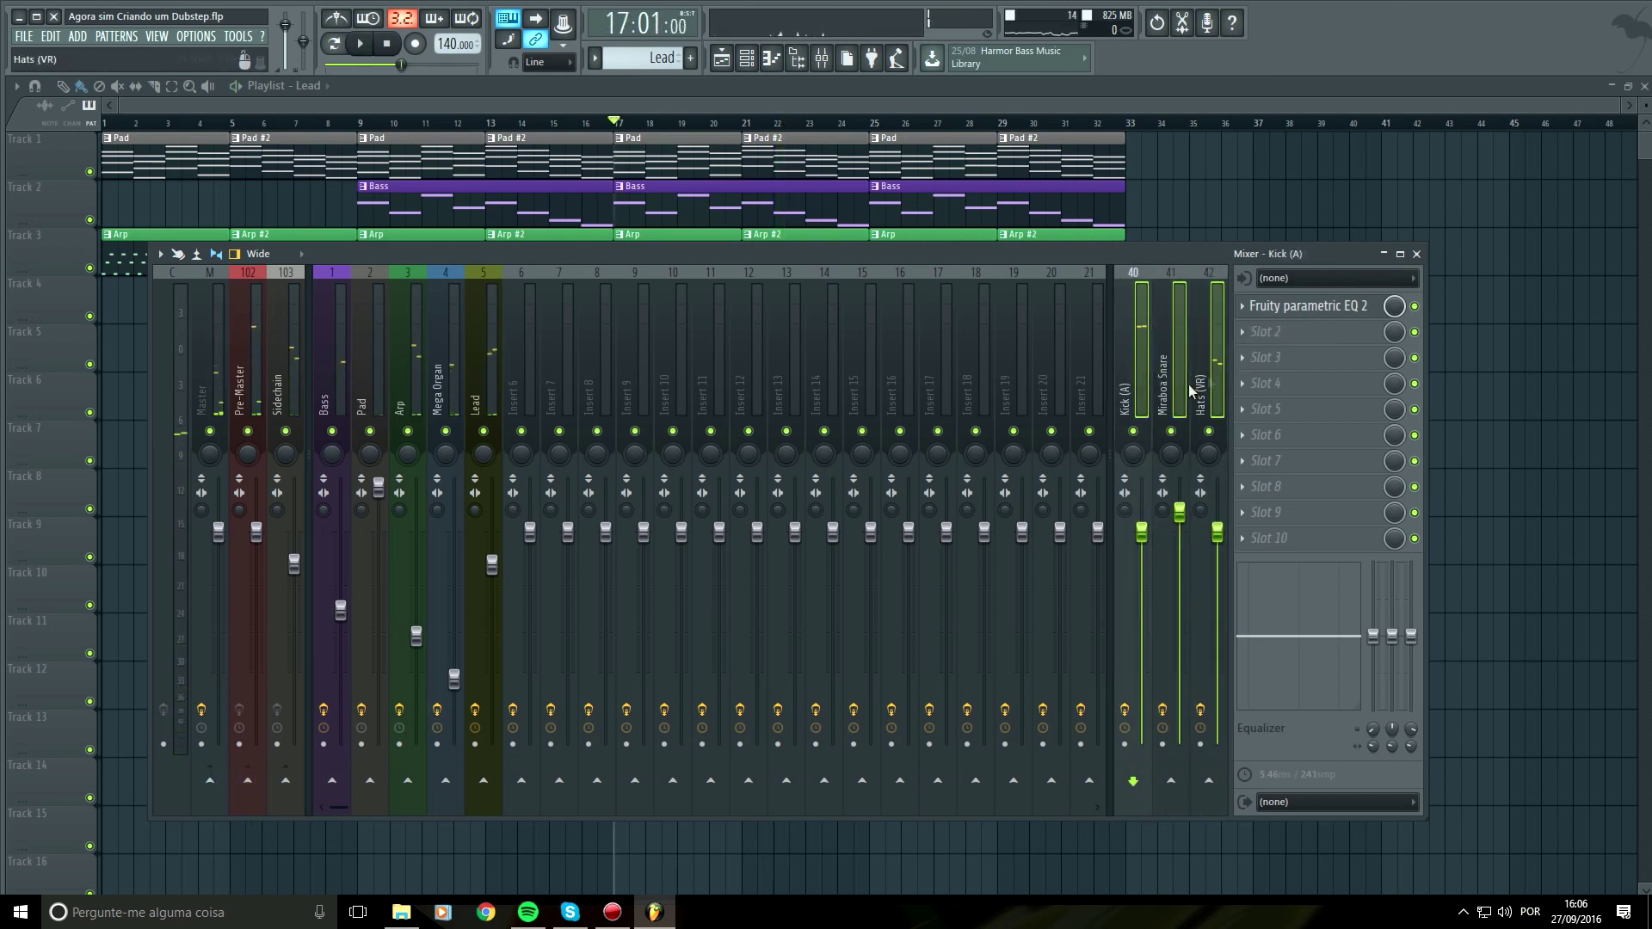
{"action": "right_click", "coordinate": [207, 779]}
{"action": "left_click", "coordinate": [284, 801]}
{"action": "key", "text": "space"}
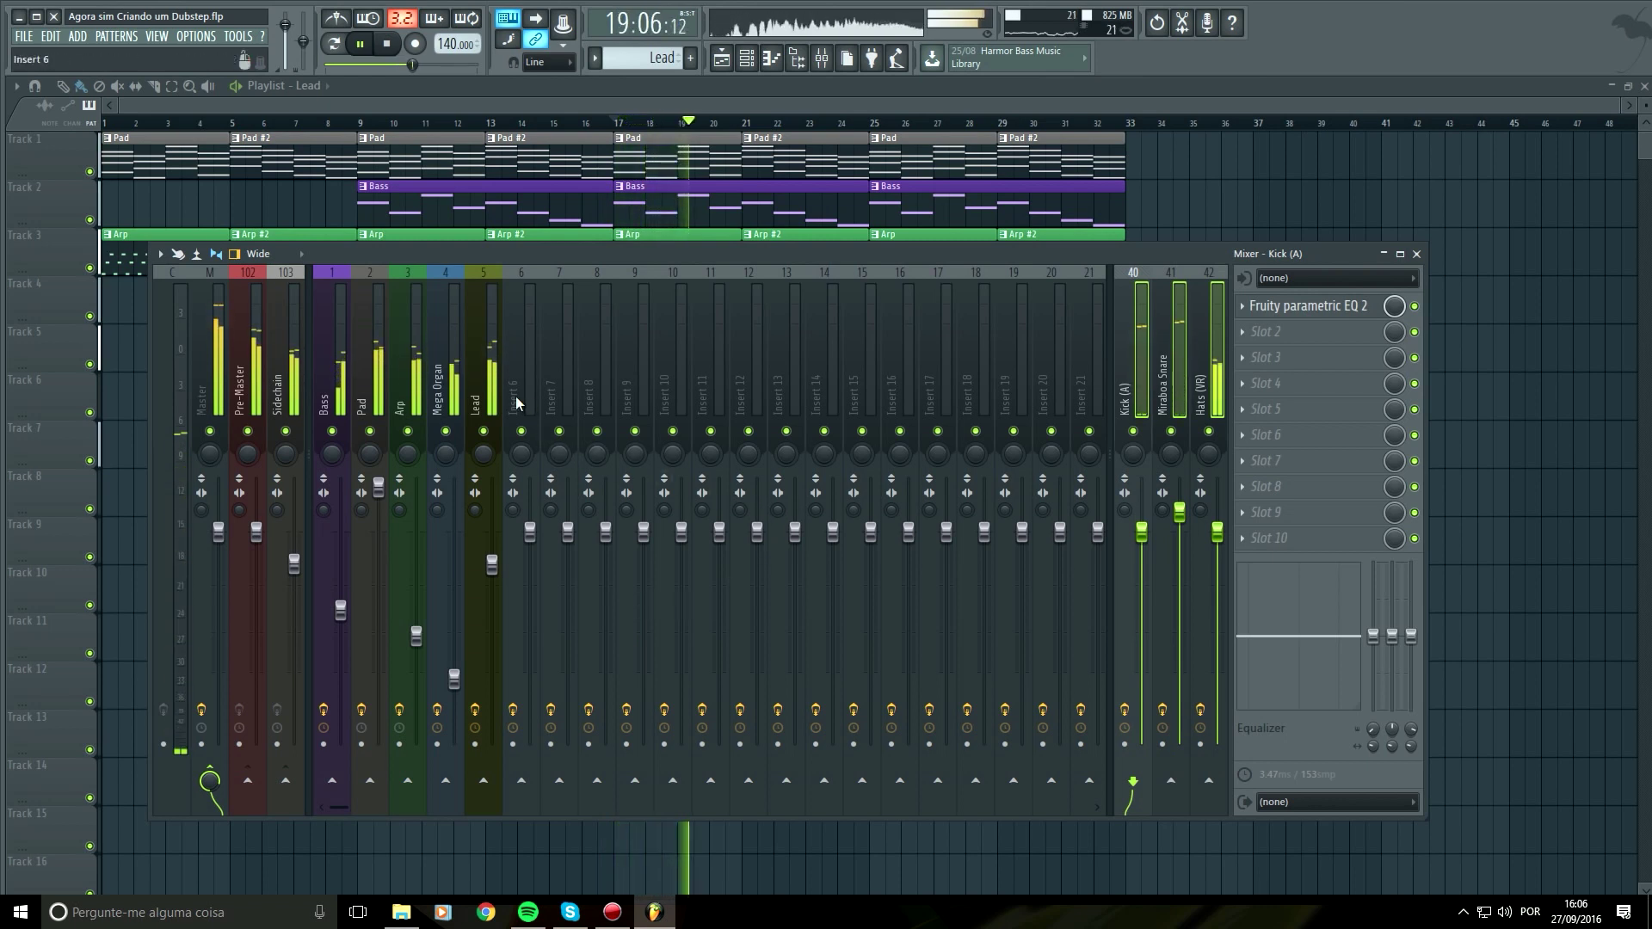
Route the Arp and Lead mixer tracks to Sidechain instead of Pre-Master and raise the Lead fader slightly
{"action": "left_click", "coordinate": [487, 360]}
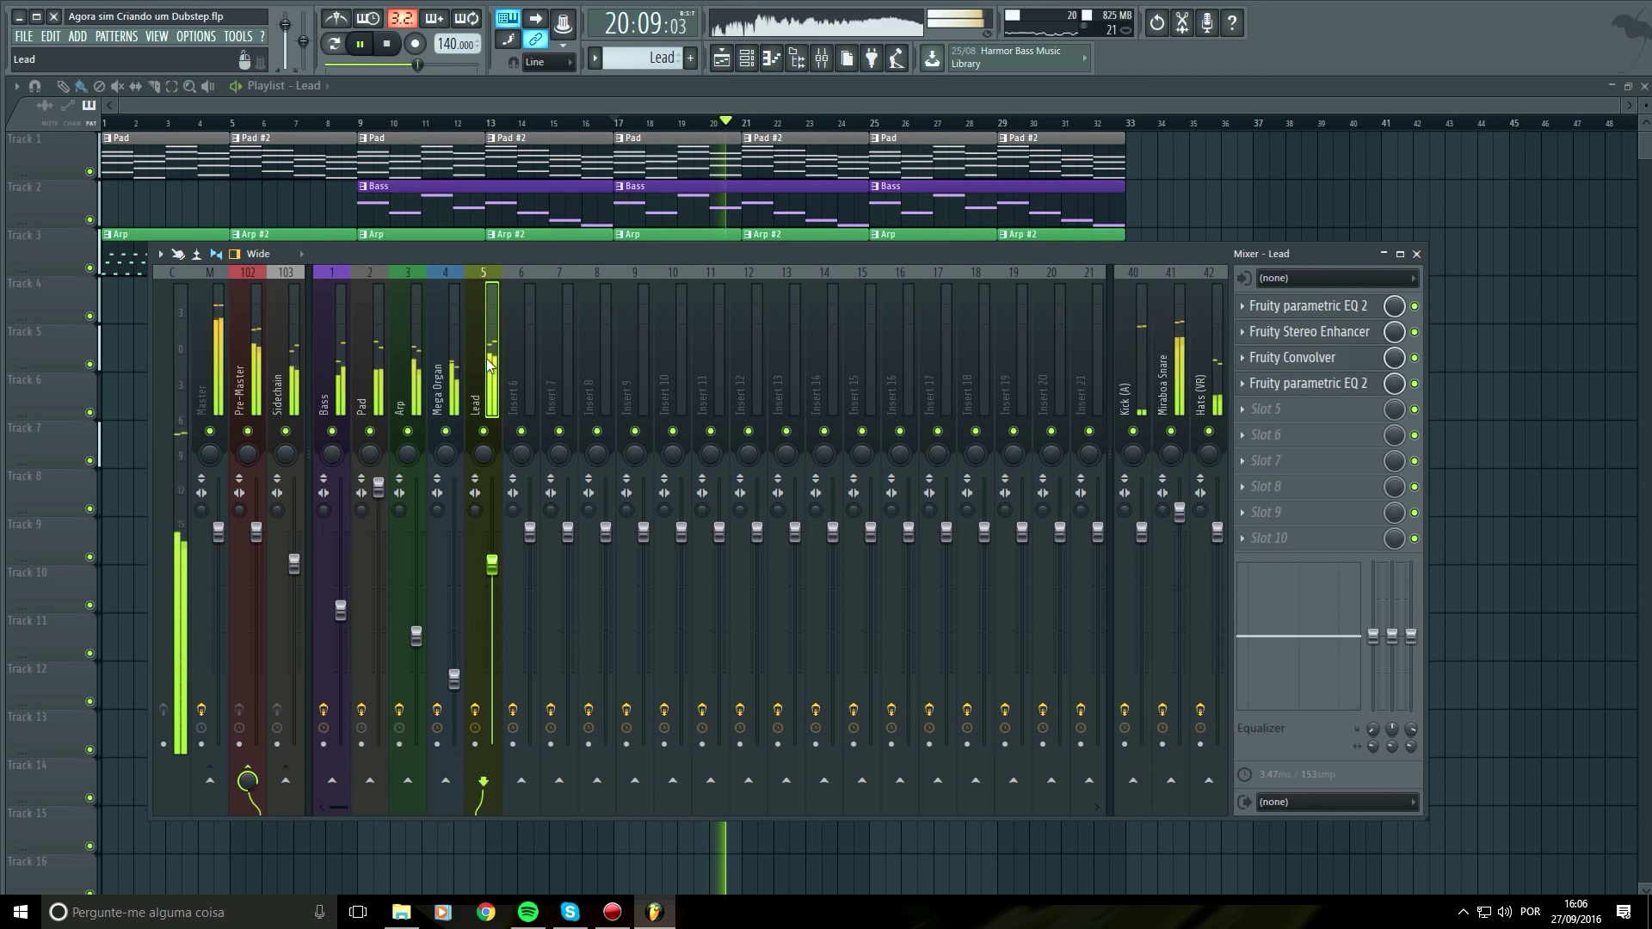
{"action": "left_click", "coordinate": [410, 420]}
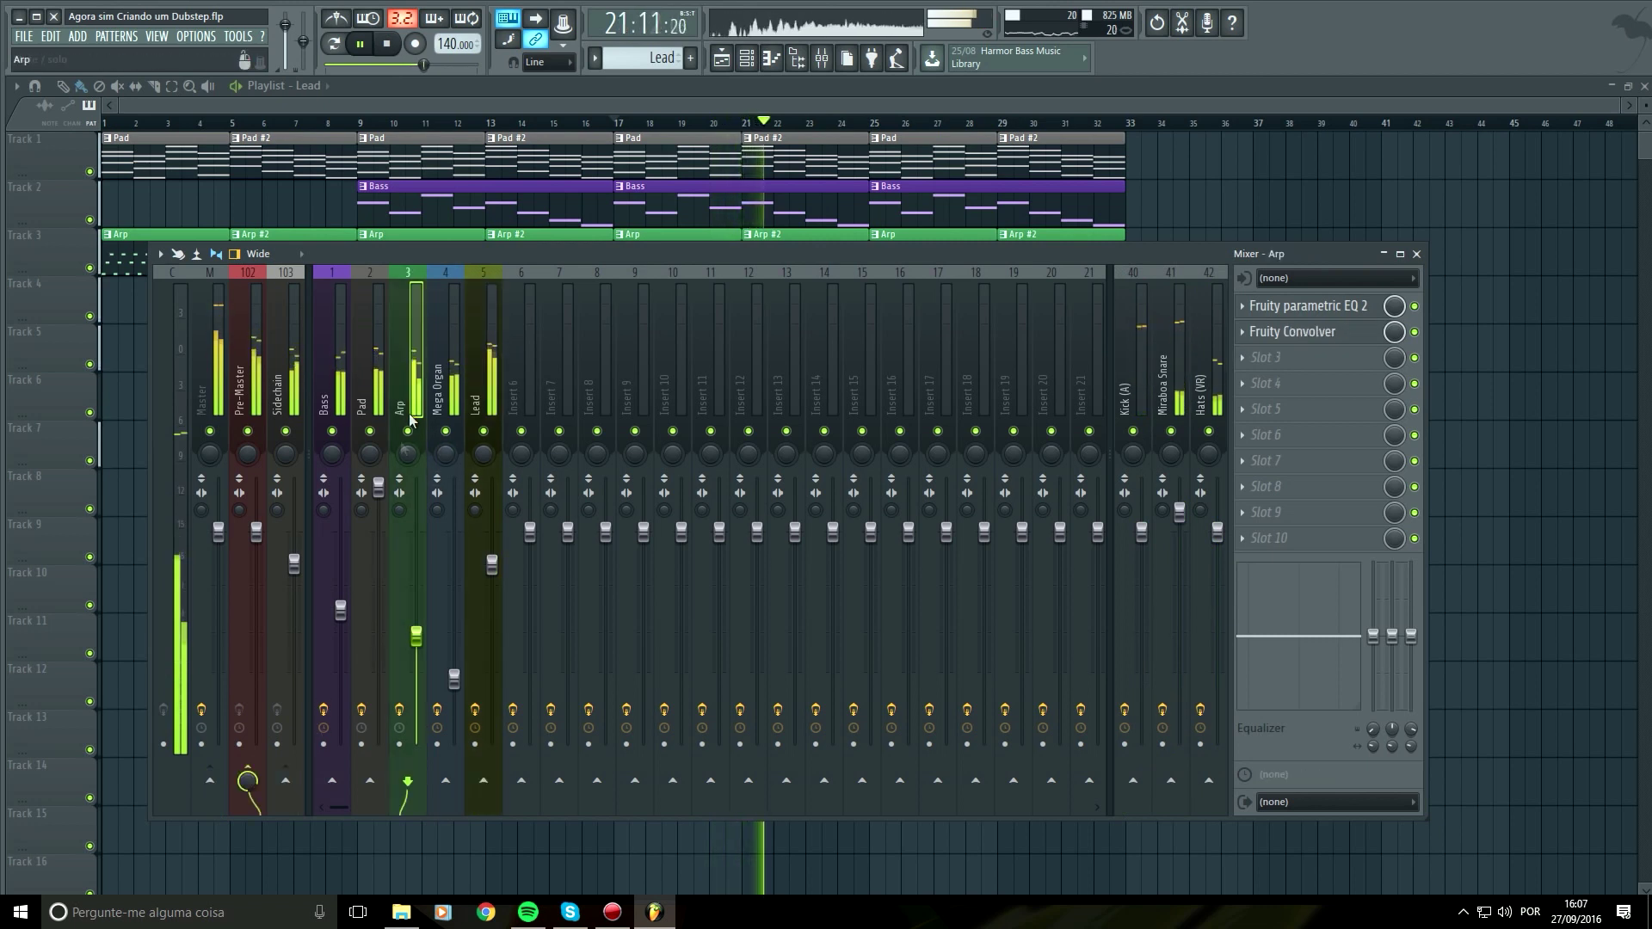
{"action": "left_click", "coordinate": [285, 781]}
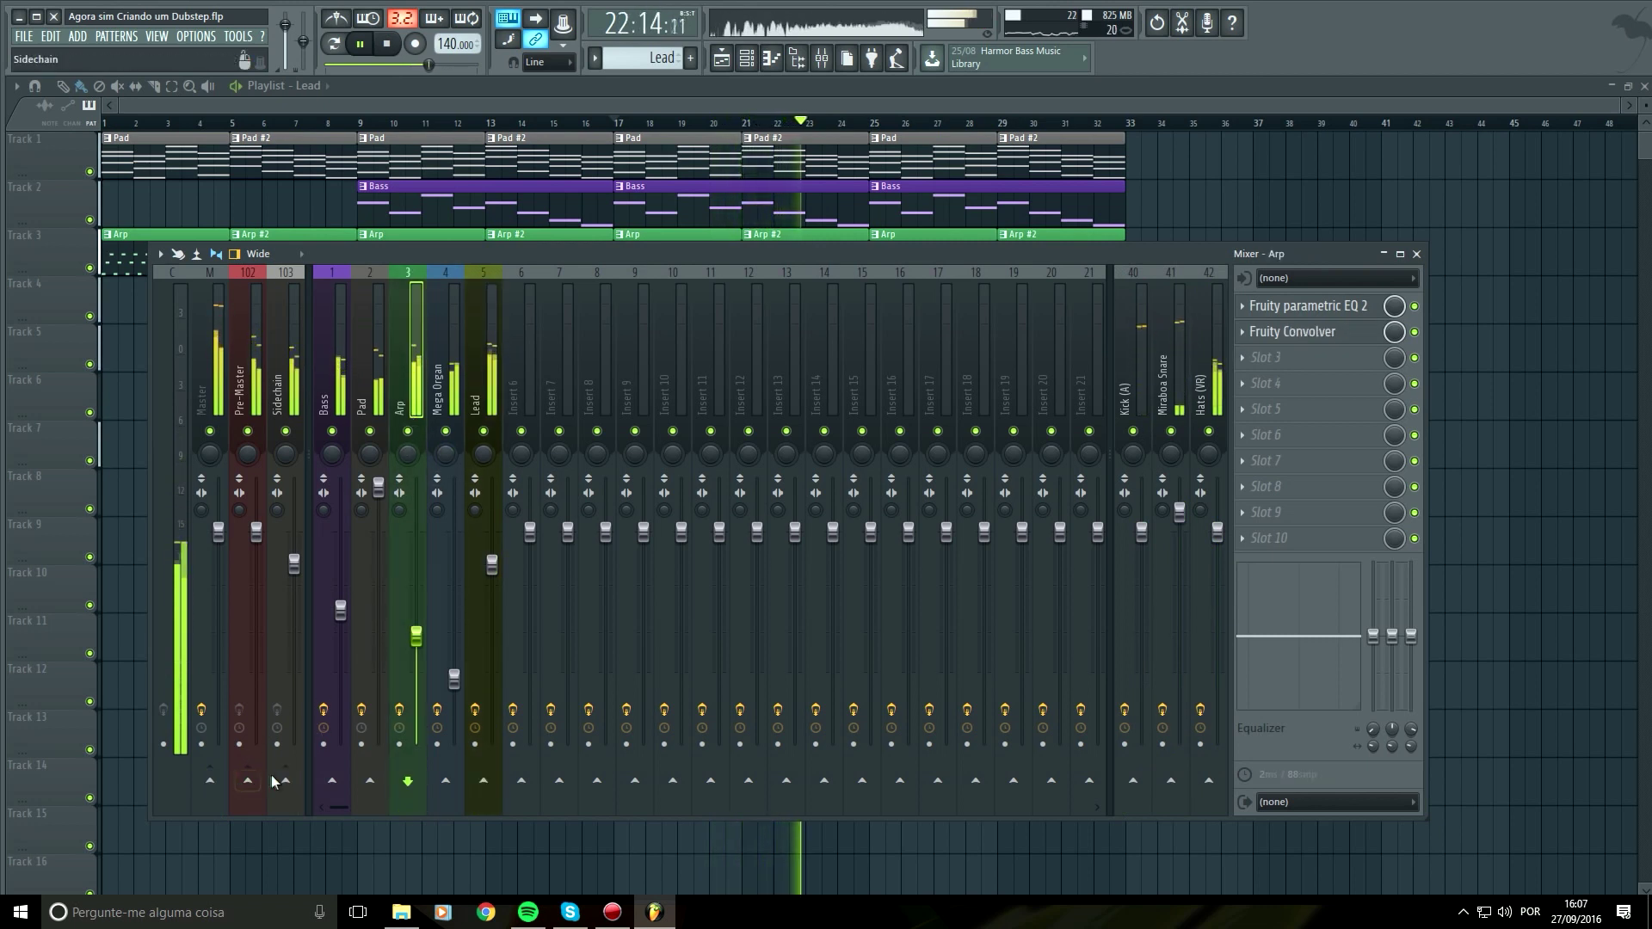
{"action": "left_click", "coordinate": [484, 396]}
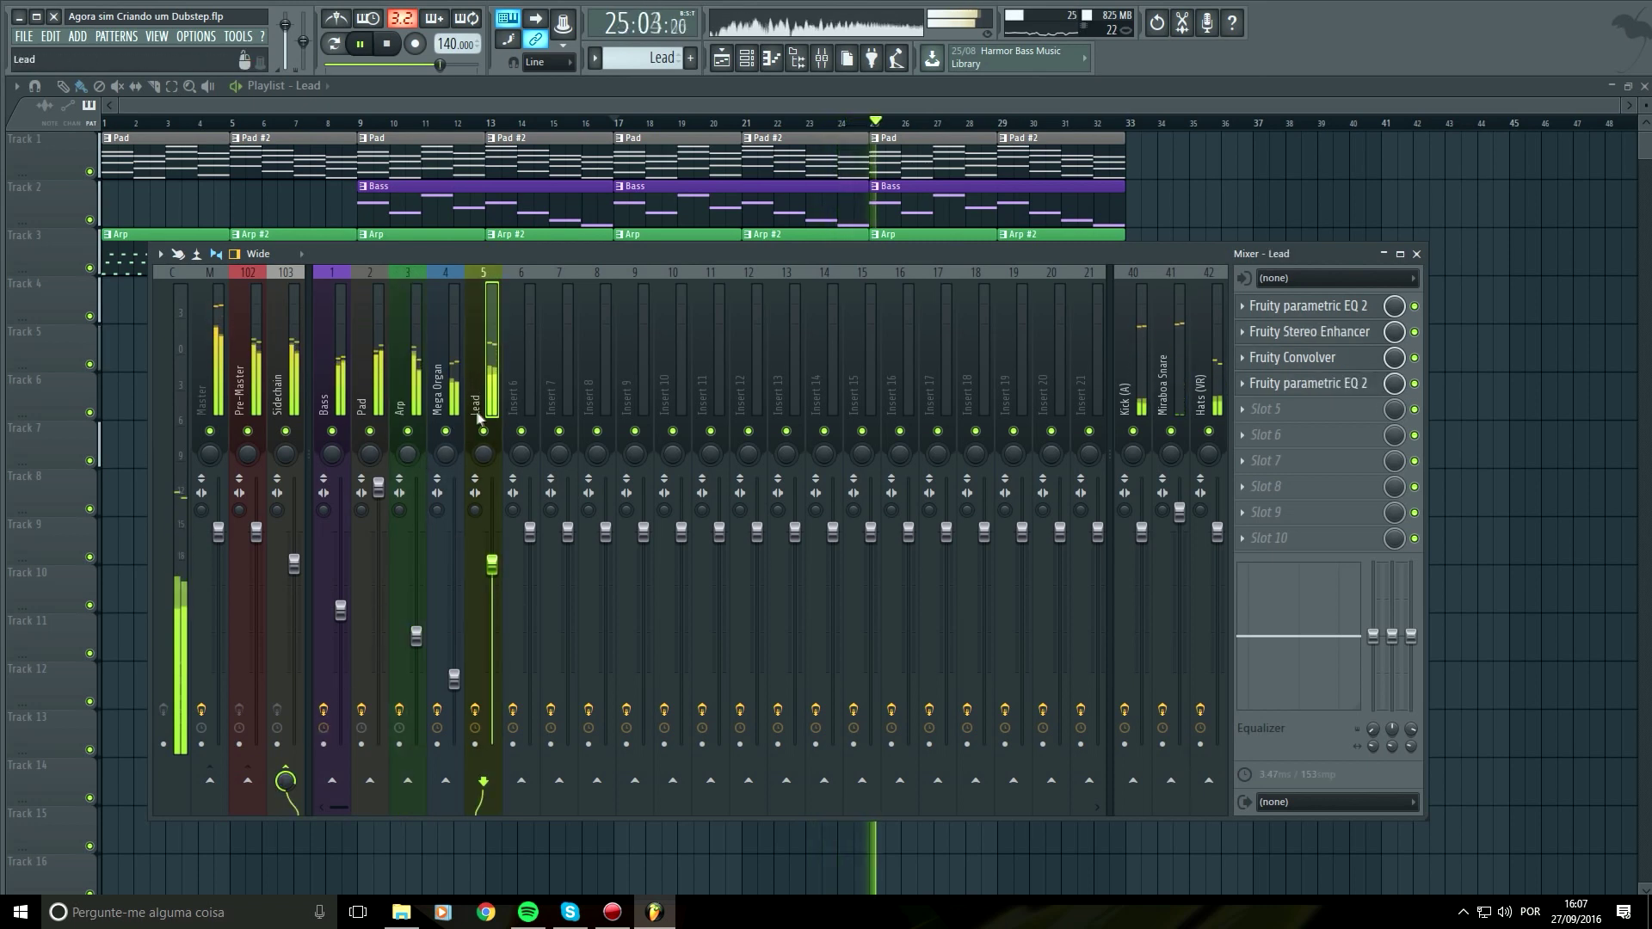
{"action": "left_click_drag", "start_coordinate": [495, 577], "coordinate": [494, 545]}
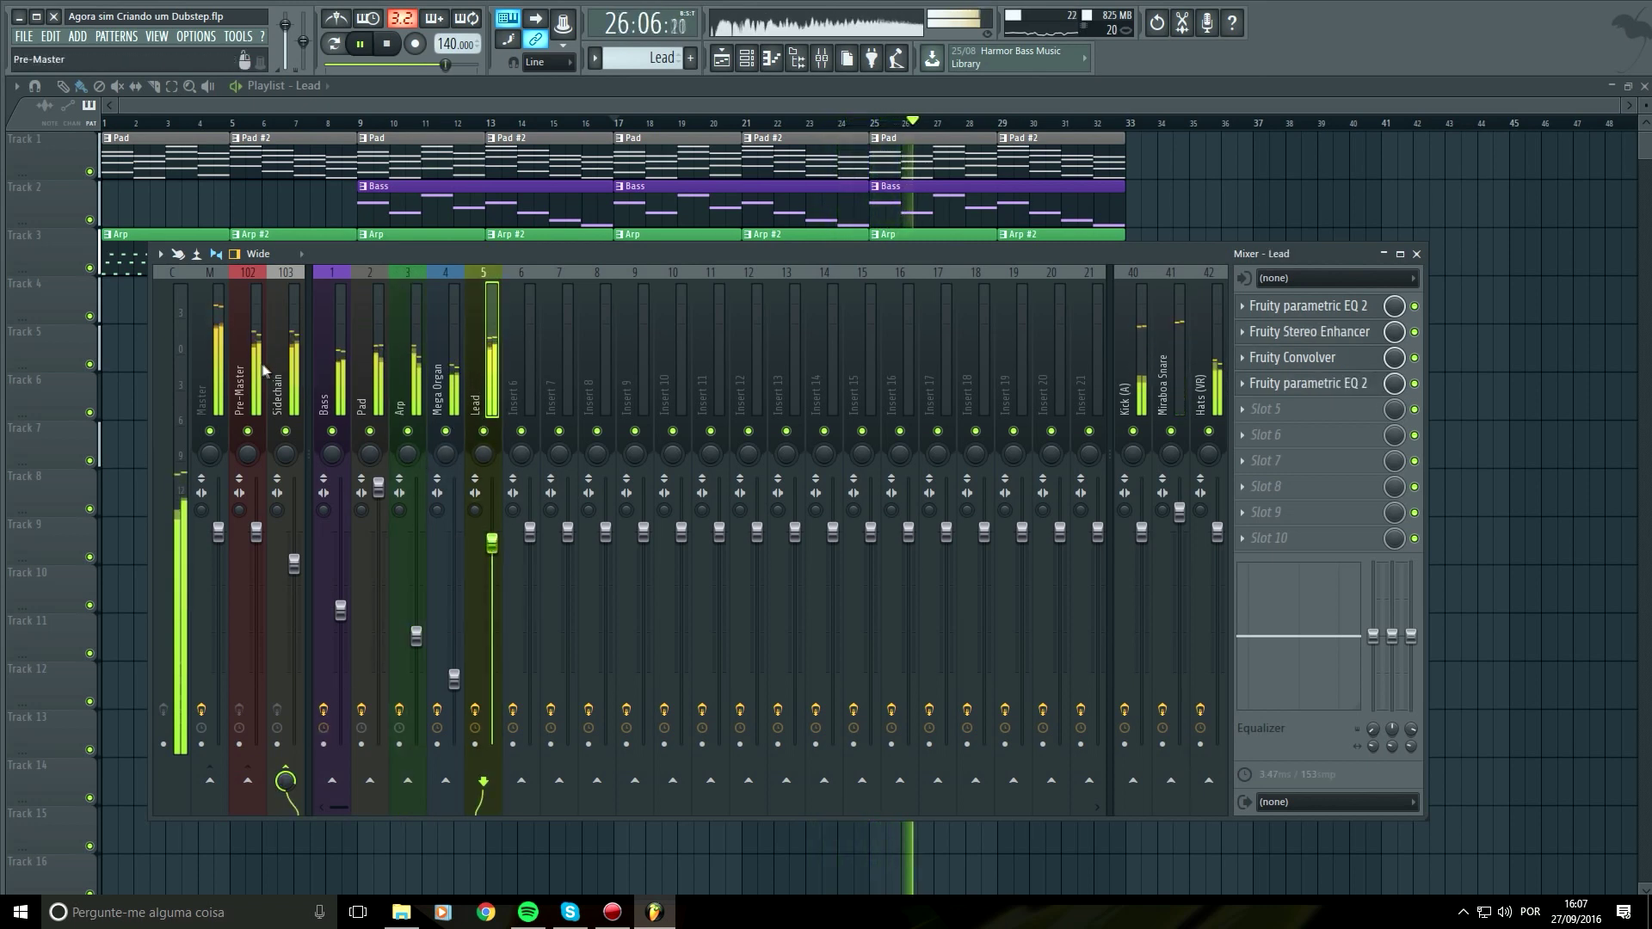
Route the Kick (A), Miraboa Snare and Hats (VR) mixer tracks only to Pre-Master
{"action": "left_click", "coordinate": [1133, 368]}
{"action": "left_click", "coordinate": [1205, 364], "text": "ctrl"}
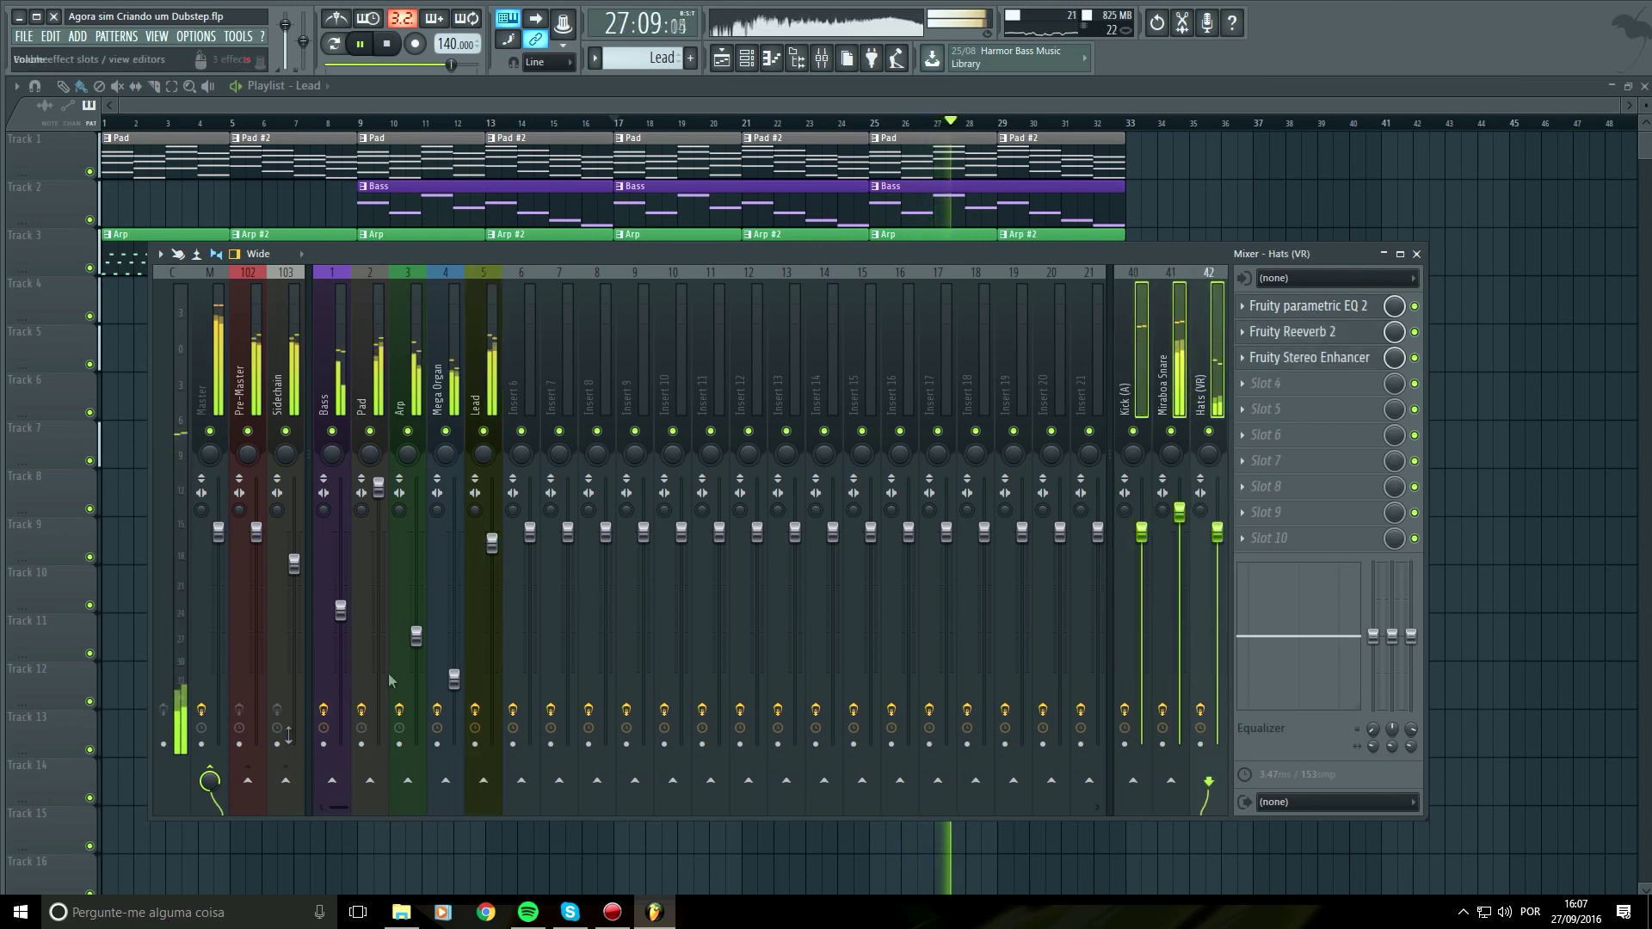
{"action": "right_click", "coordinate": [248, 781]}
{"action": "left_click", "coordinate": [304, 806]}
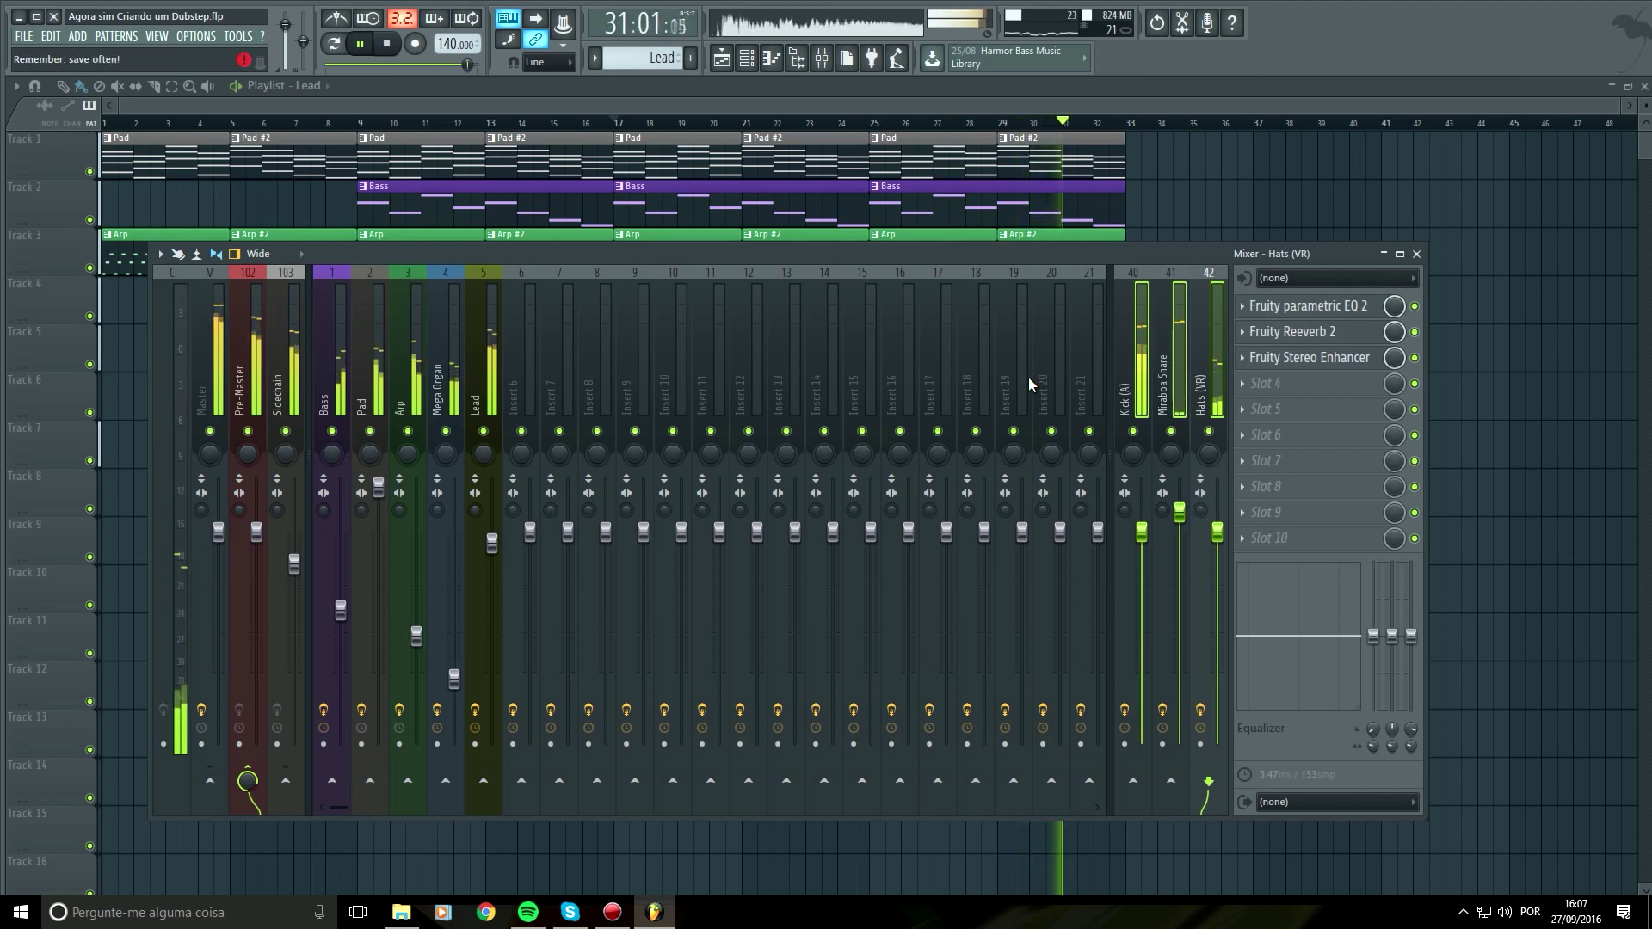
Raise the Kick (A) fader slightly and check the mix on the Master by playing from bar 17
{"action": "left_click", "coordinate": [1055, 377]}
{"action": "left_click_drag", "start_coordinate": [1141, 532], "coordinate": [1142, 518]}
{"action": "key", "text": "space"}
{"action": "left_click", "coordinate": [366, 121]}
{"action": "left_click", "coordinate": [623, 123]}
{"action": "key", "text": "space"}
{"action": "left_click", "coordinate": [824, 59]}
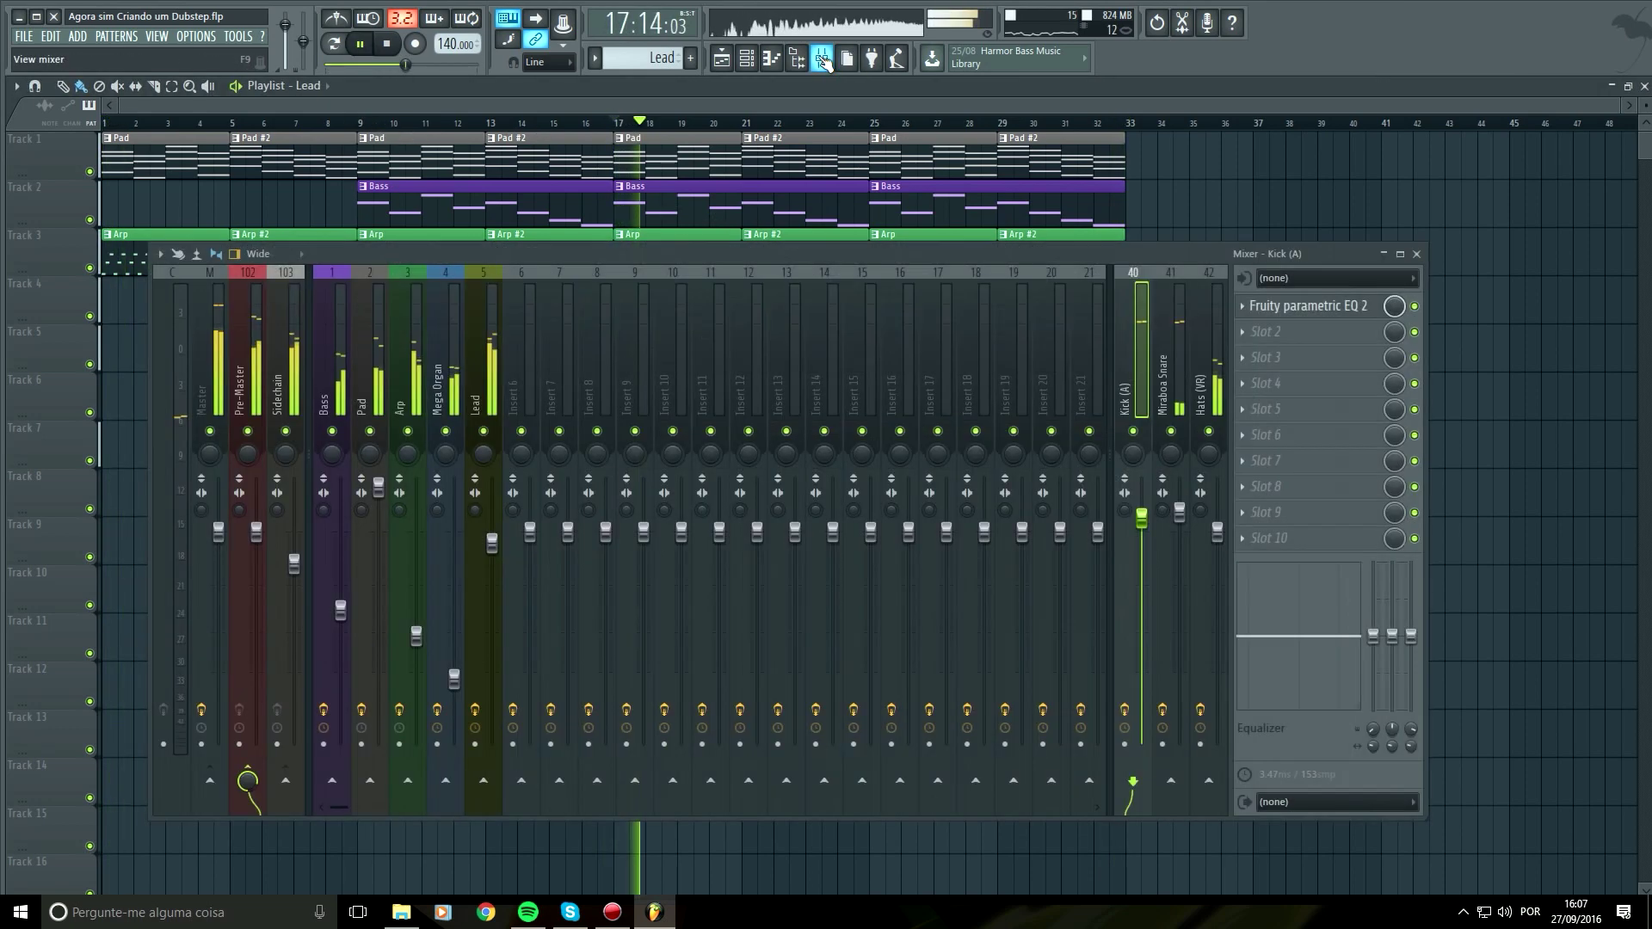
{"action": "left_click", "coordinate": [208, 379]}
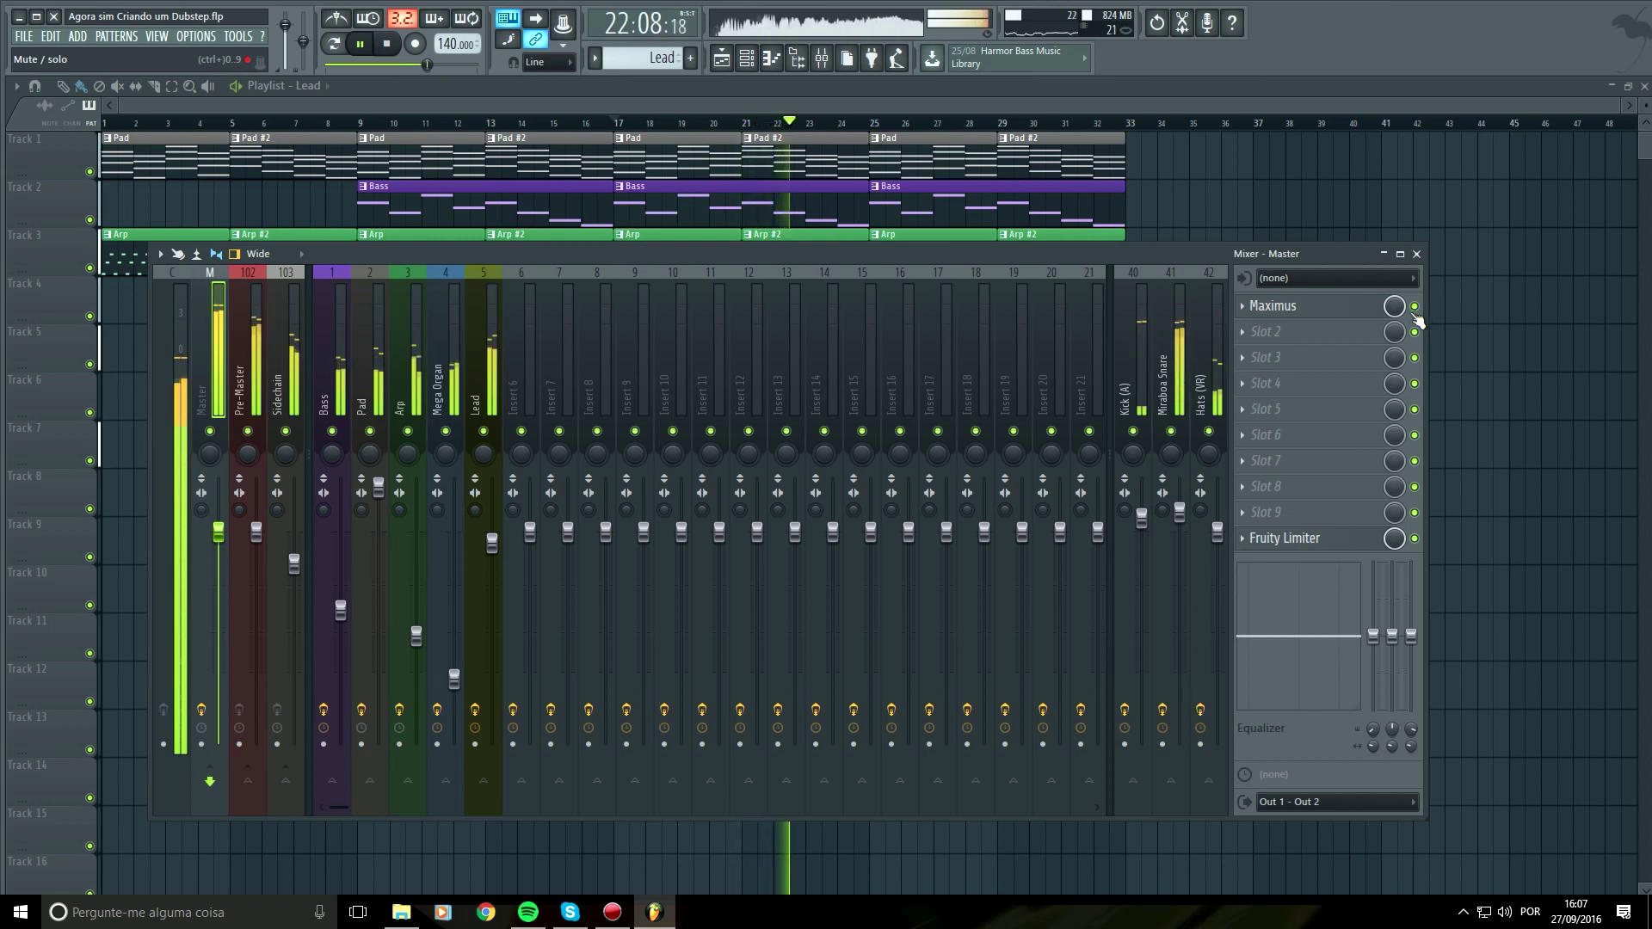
{"action": "key", "text": "space"}
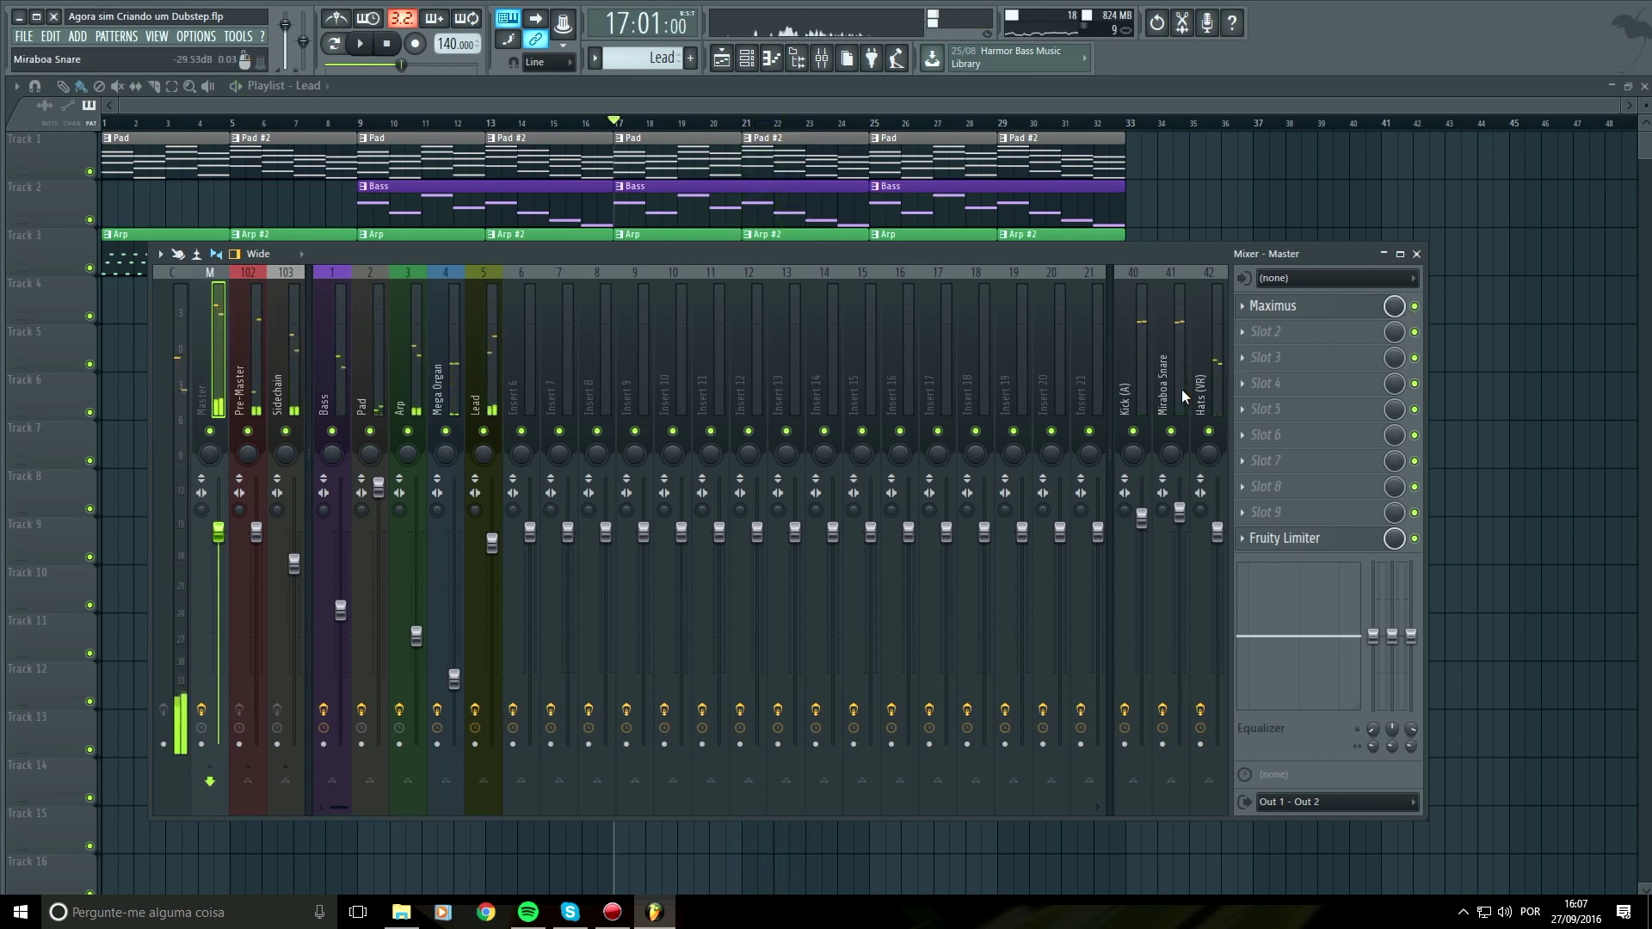
Apply the Max loudness preset to Maximus on the Master track and show its High band settings
{"action": "left_click", "coordinate": [477, 373]}
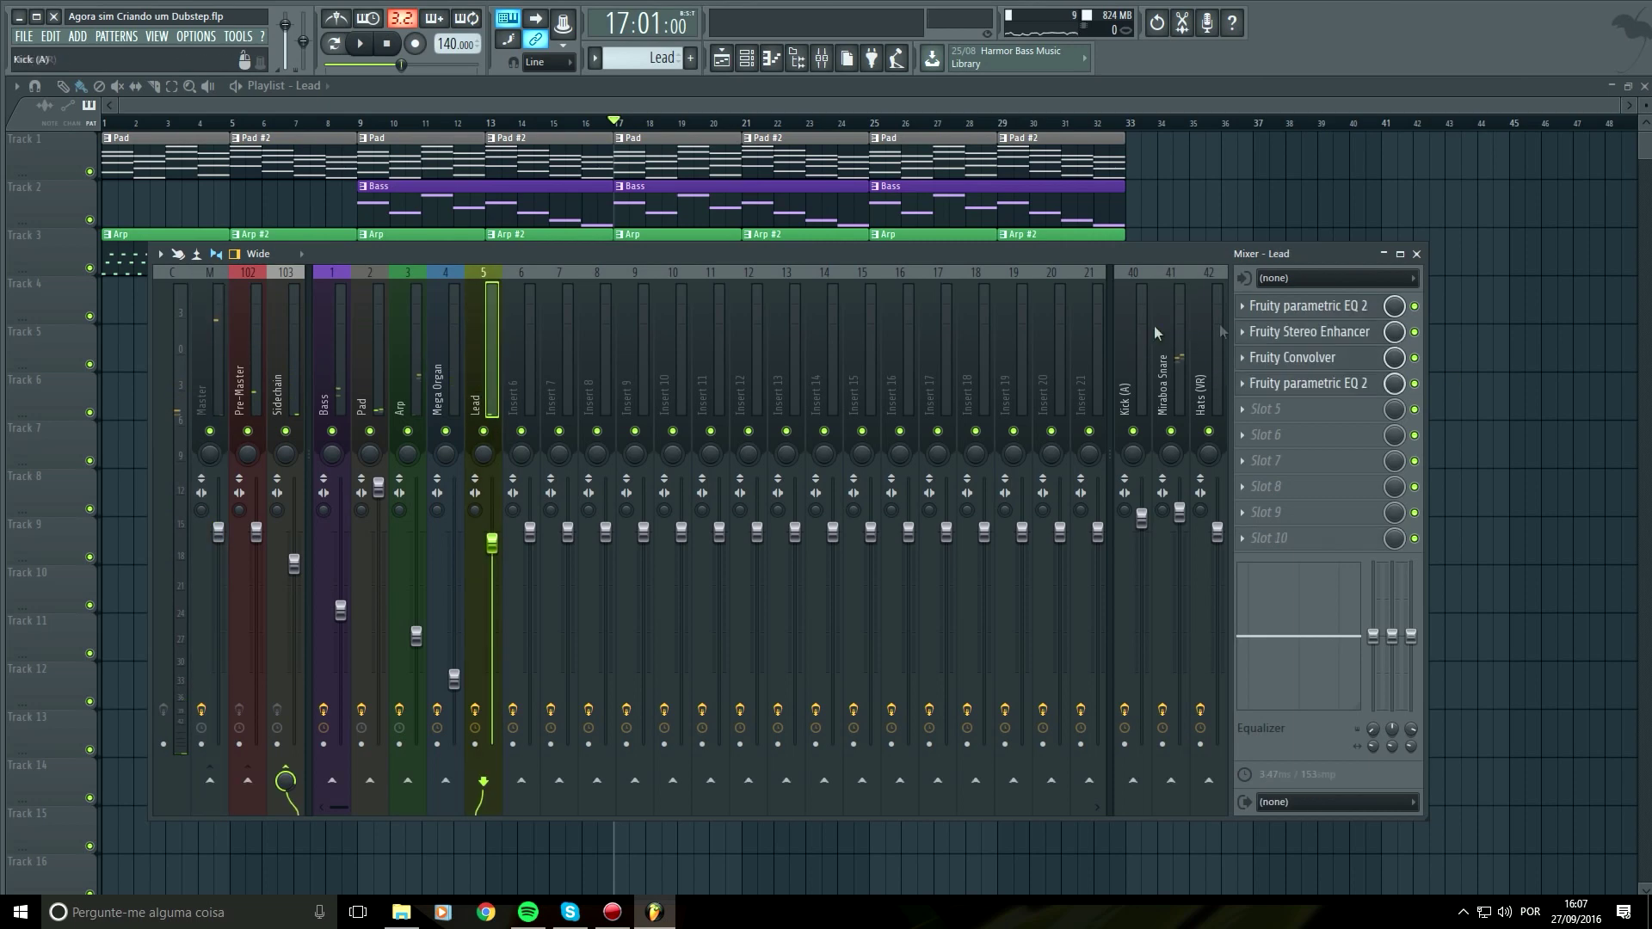
{"action": "left_click", "coordinate": [209, 375]}
{"action": "left_click", "coordinate": [1310, 307]}
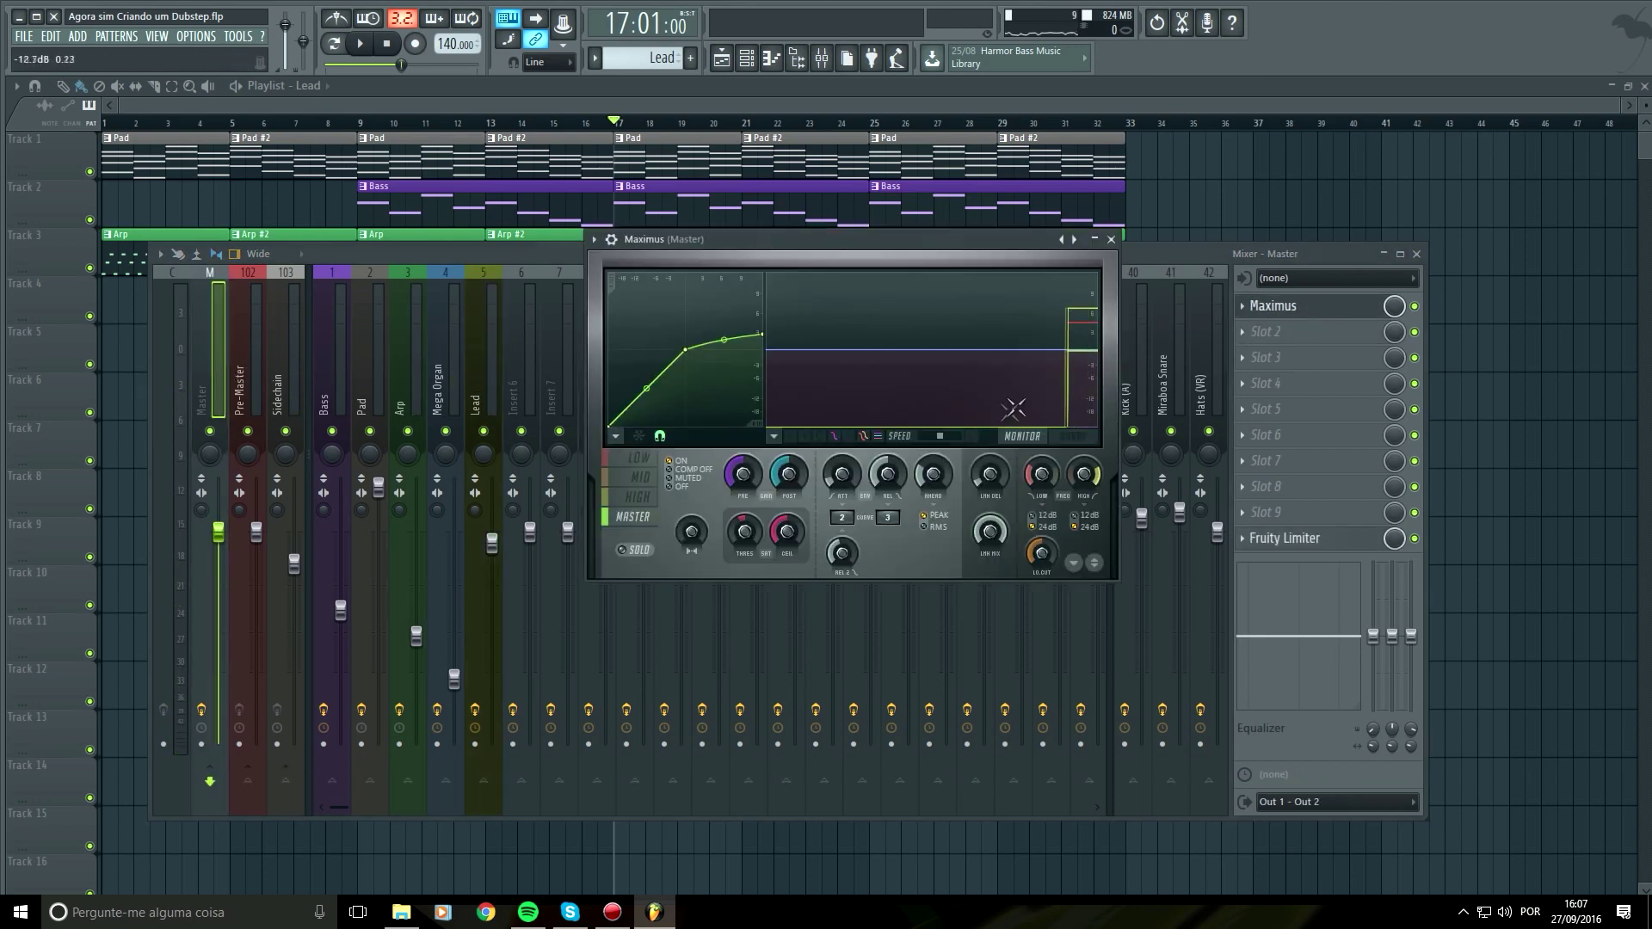
{"action": "right_click", "coordinate": [1067, 246]}
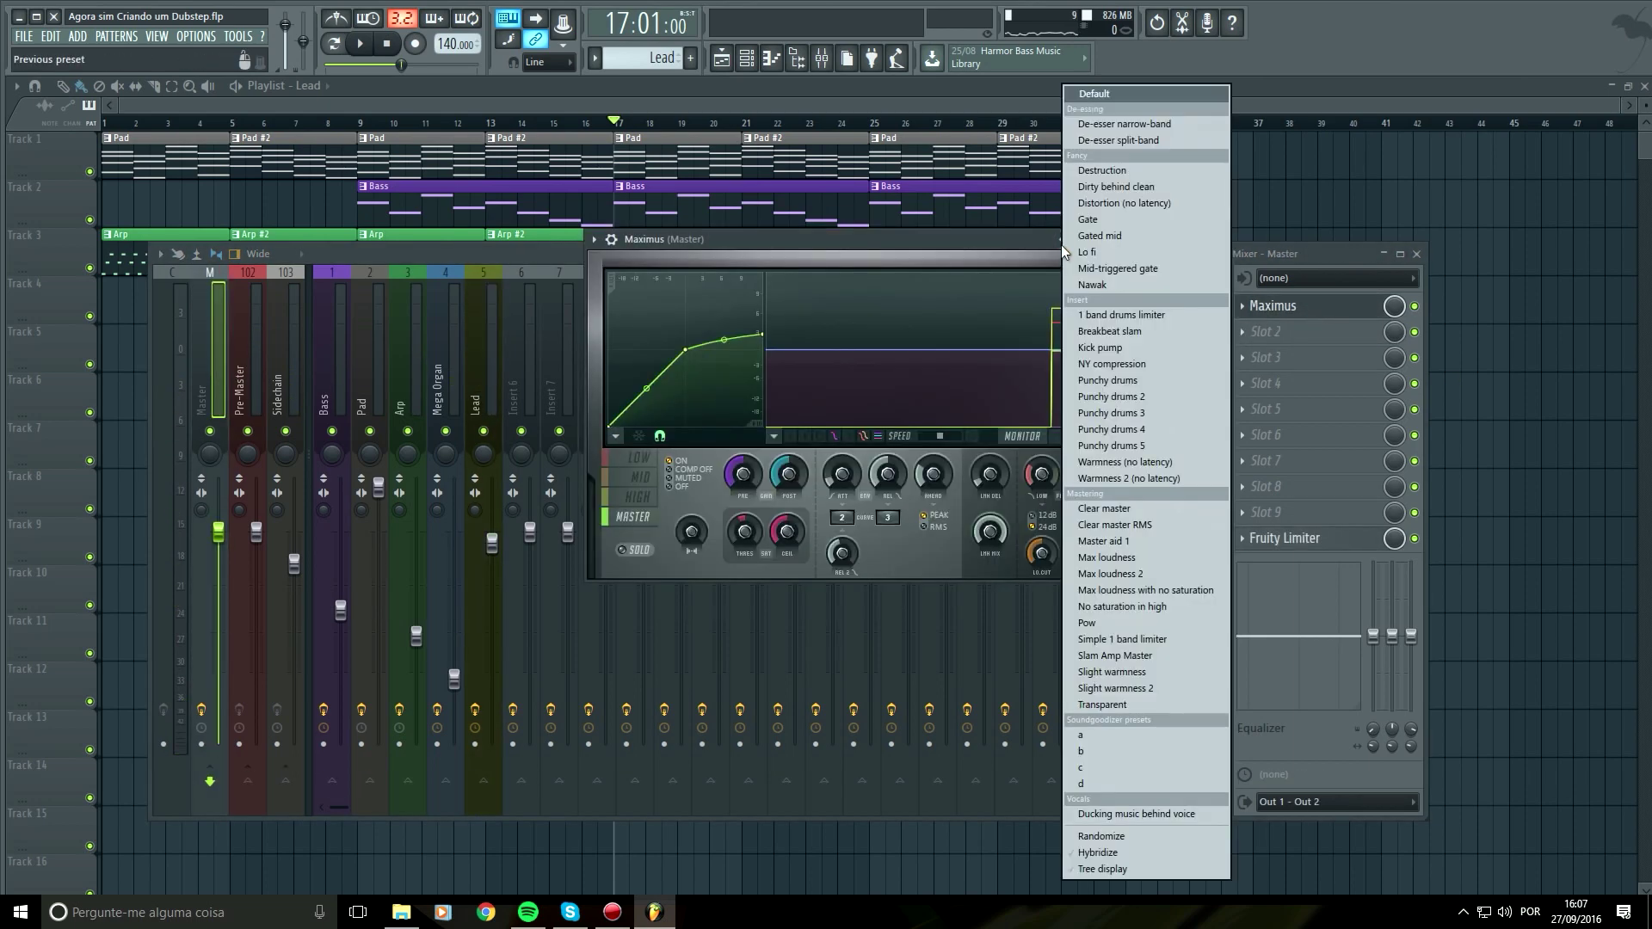
{"action": "left_click", "coordinate": [1139, 555]}
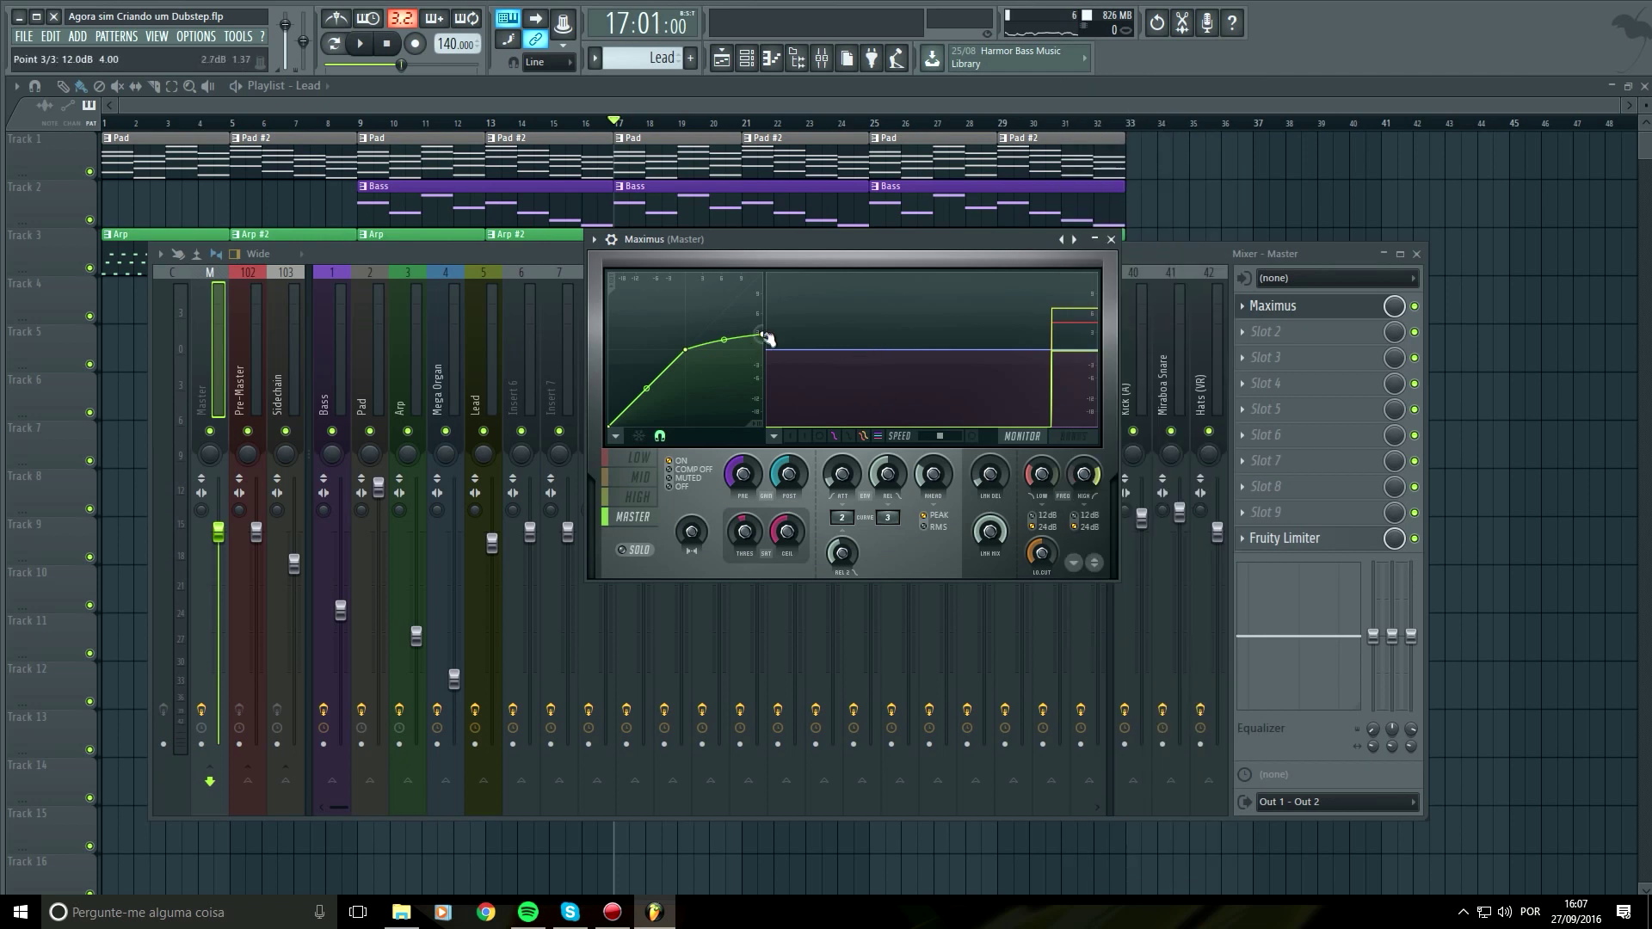
{"action": "left_click", "coordinate": [623, 506]}
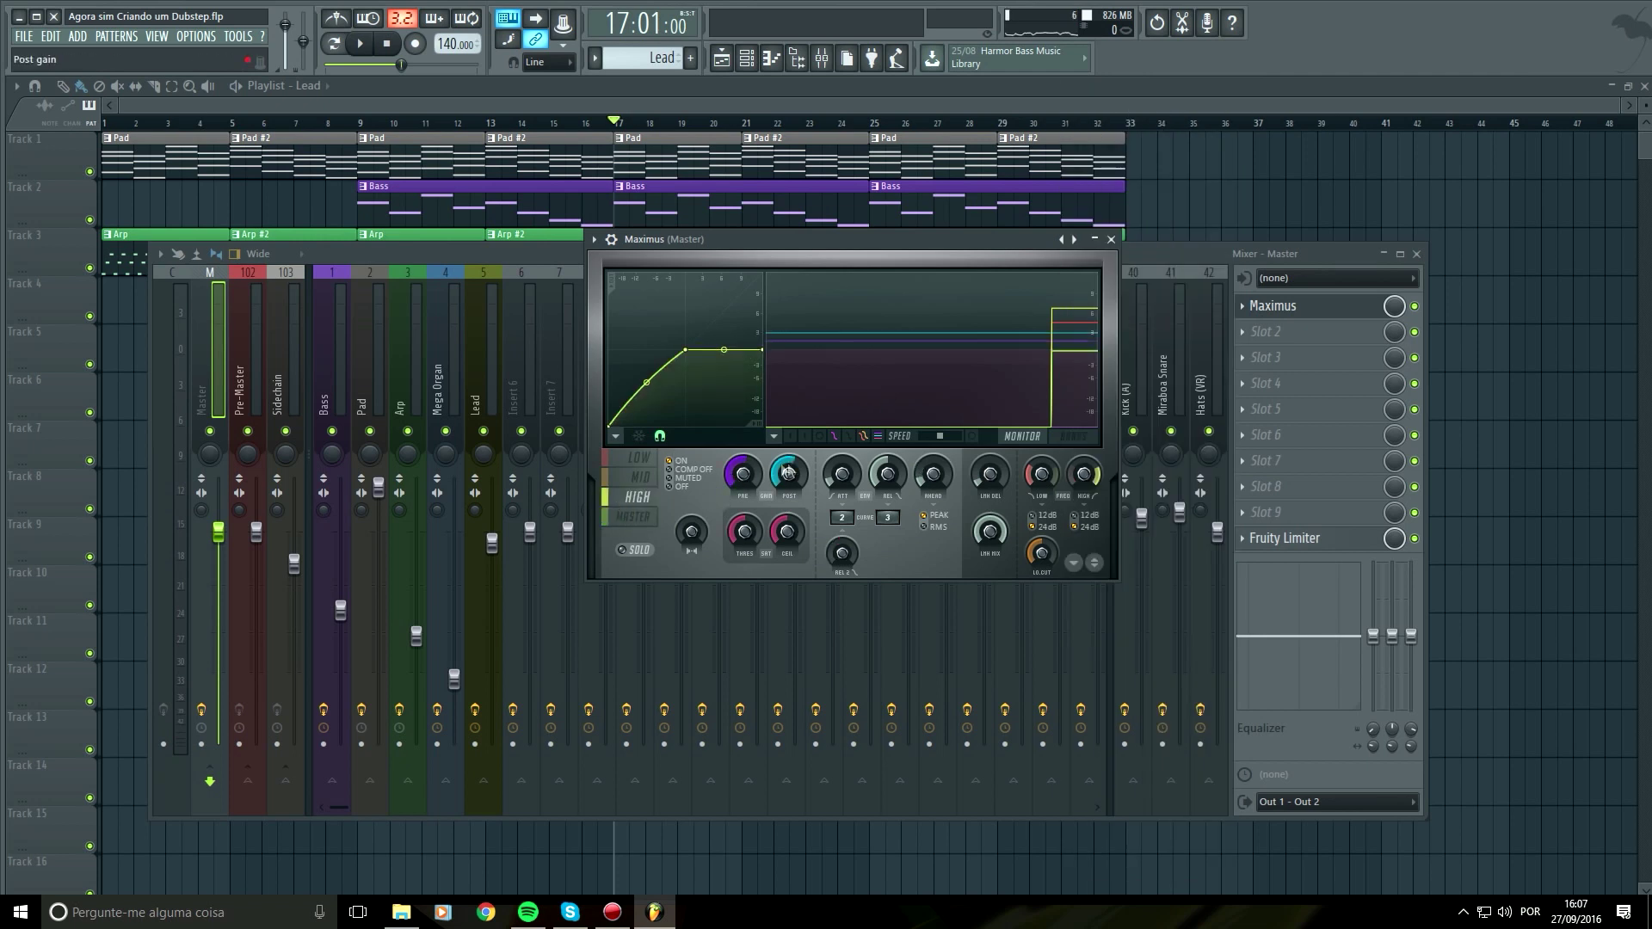
Play the mix from bar 17 to hear Maximus on the Master, and close its window
{"action": "key", "text": "space"}
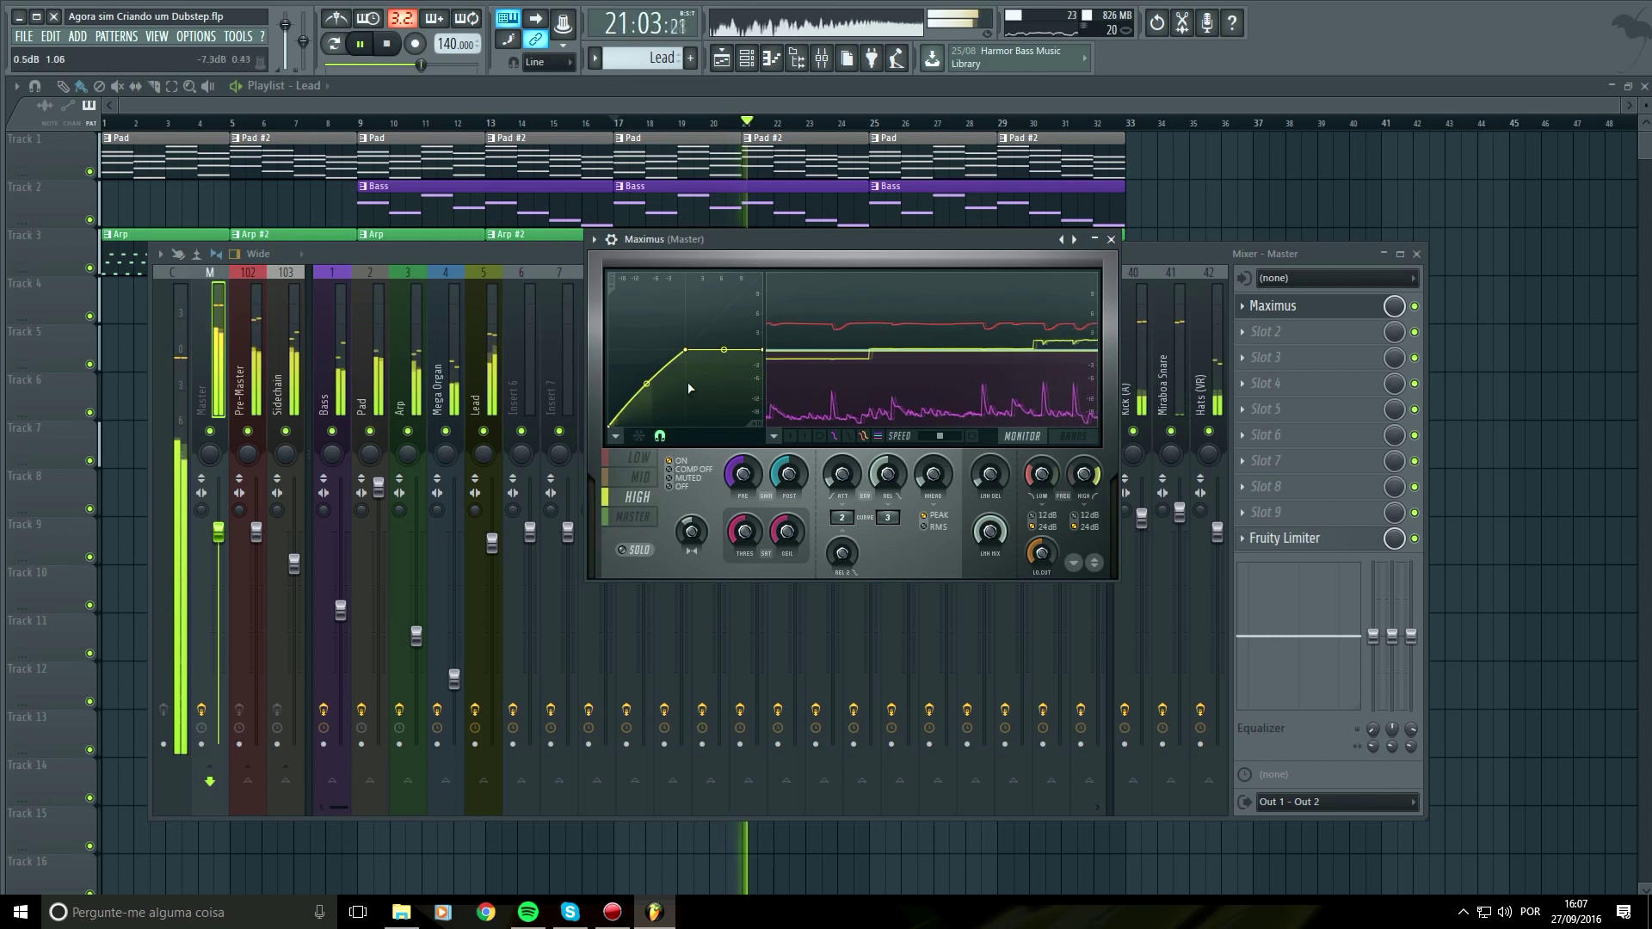
{"action": "left_click", "coordinate": [1111, 239]}
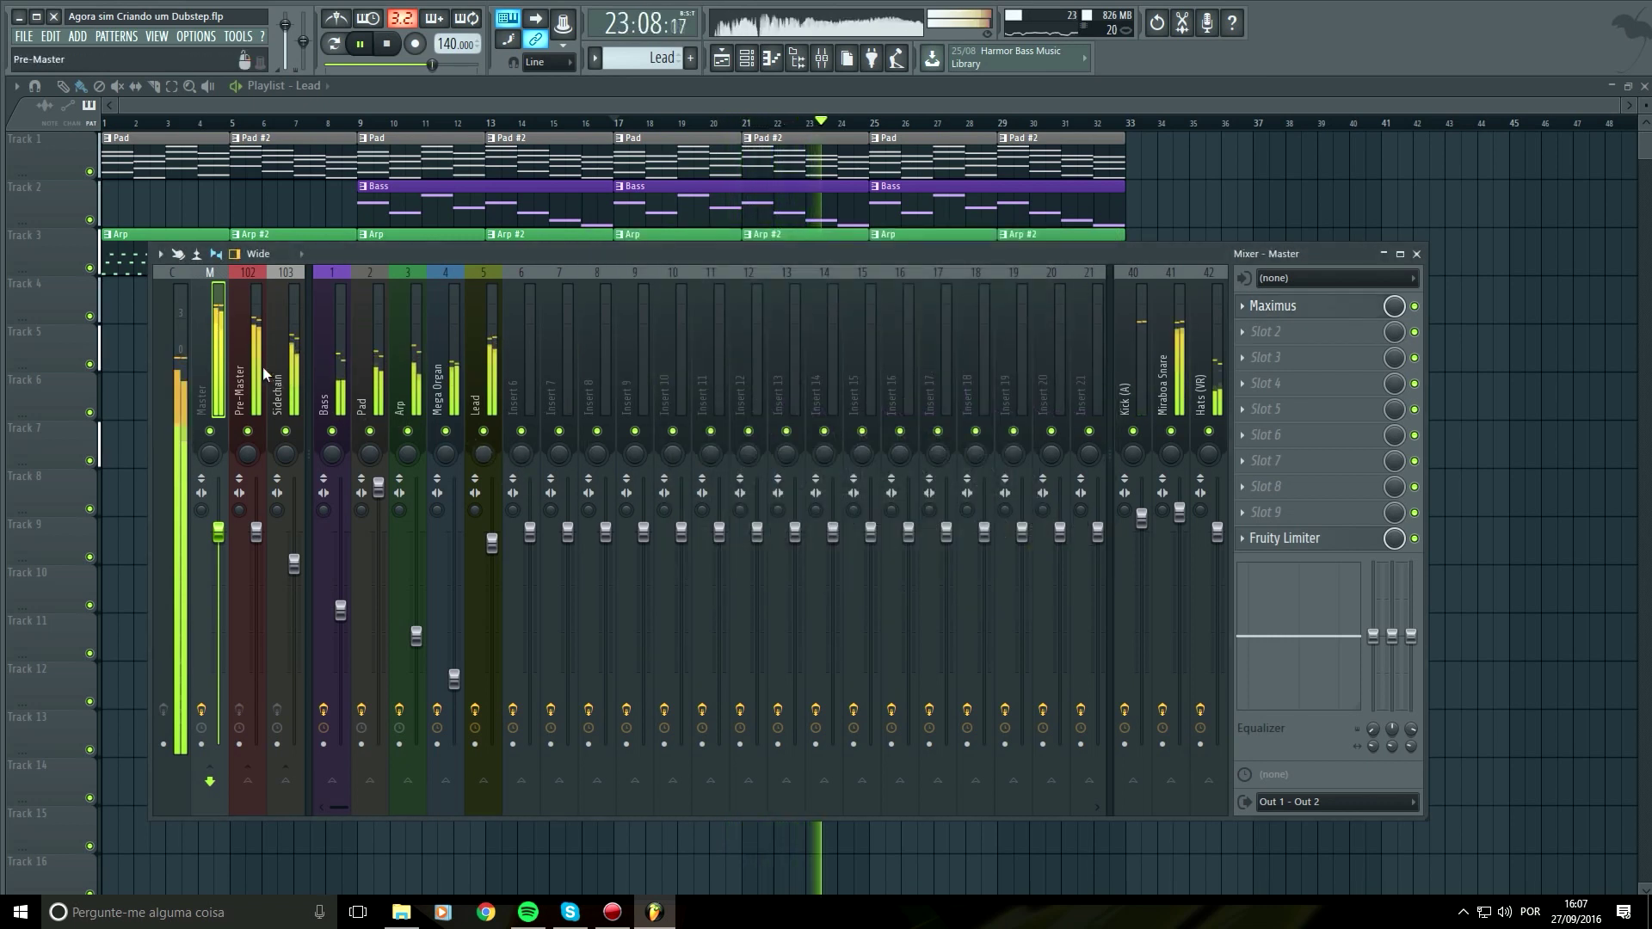
Try Fruity Stereo Enhancer in slot 3 of the Master track during playback, and remove it again
{"action": "left_click", "coordinate": [1266, 337]}
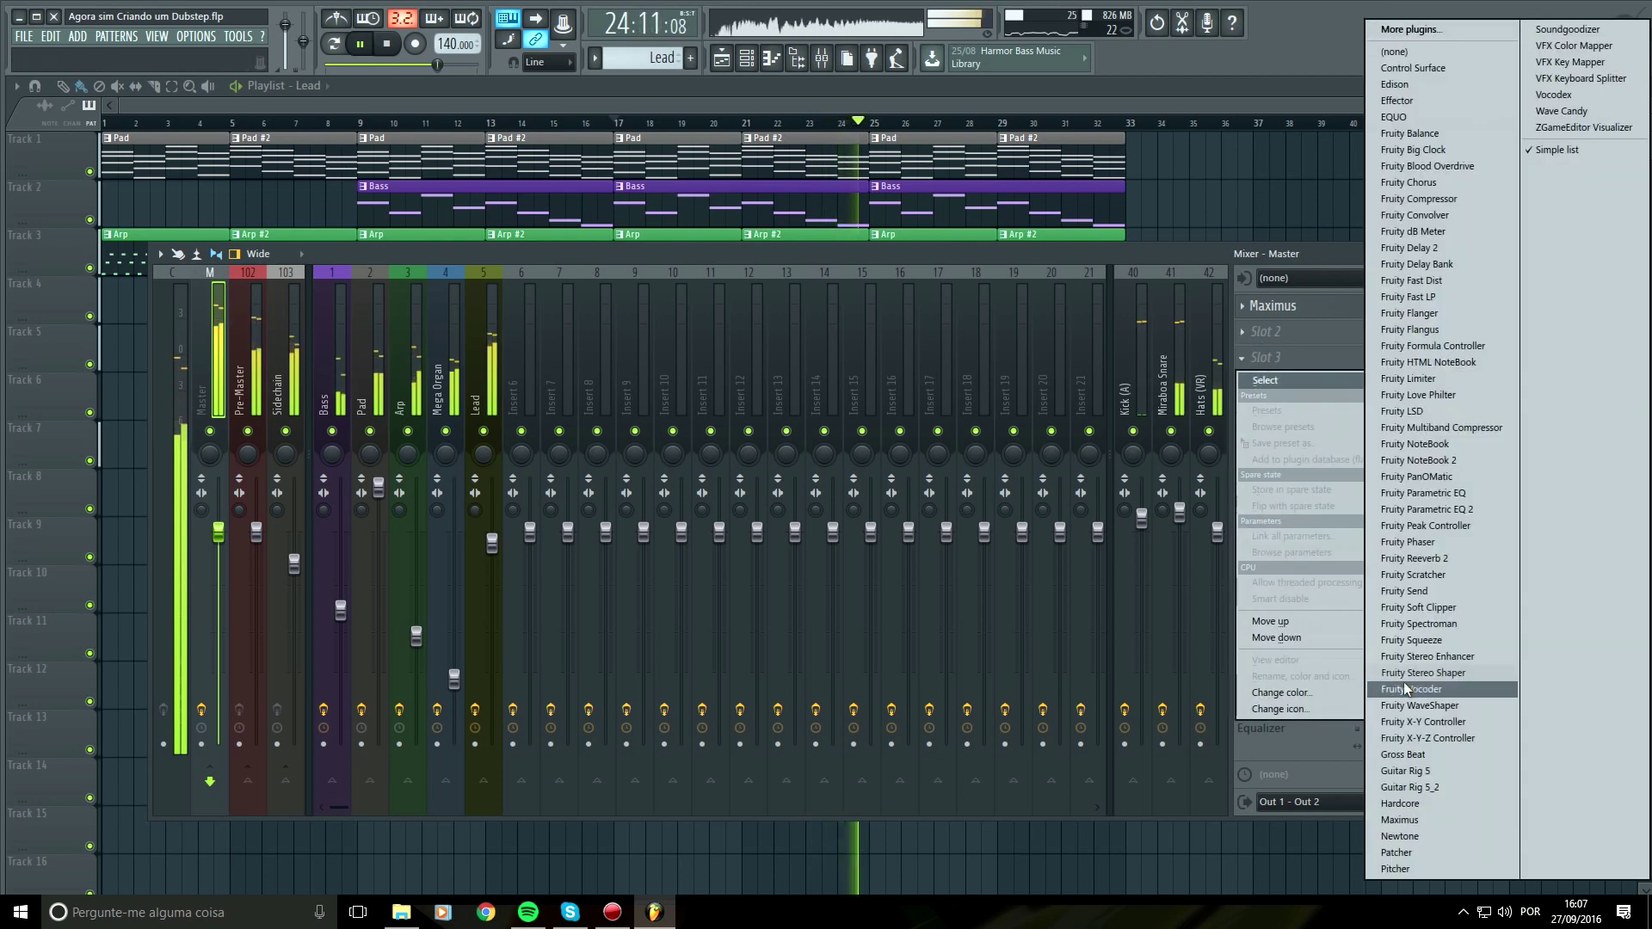
{"action": "left_click", "coordinate": [1421, 658]}
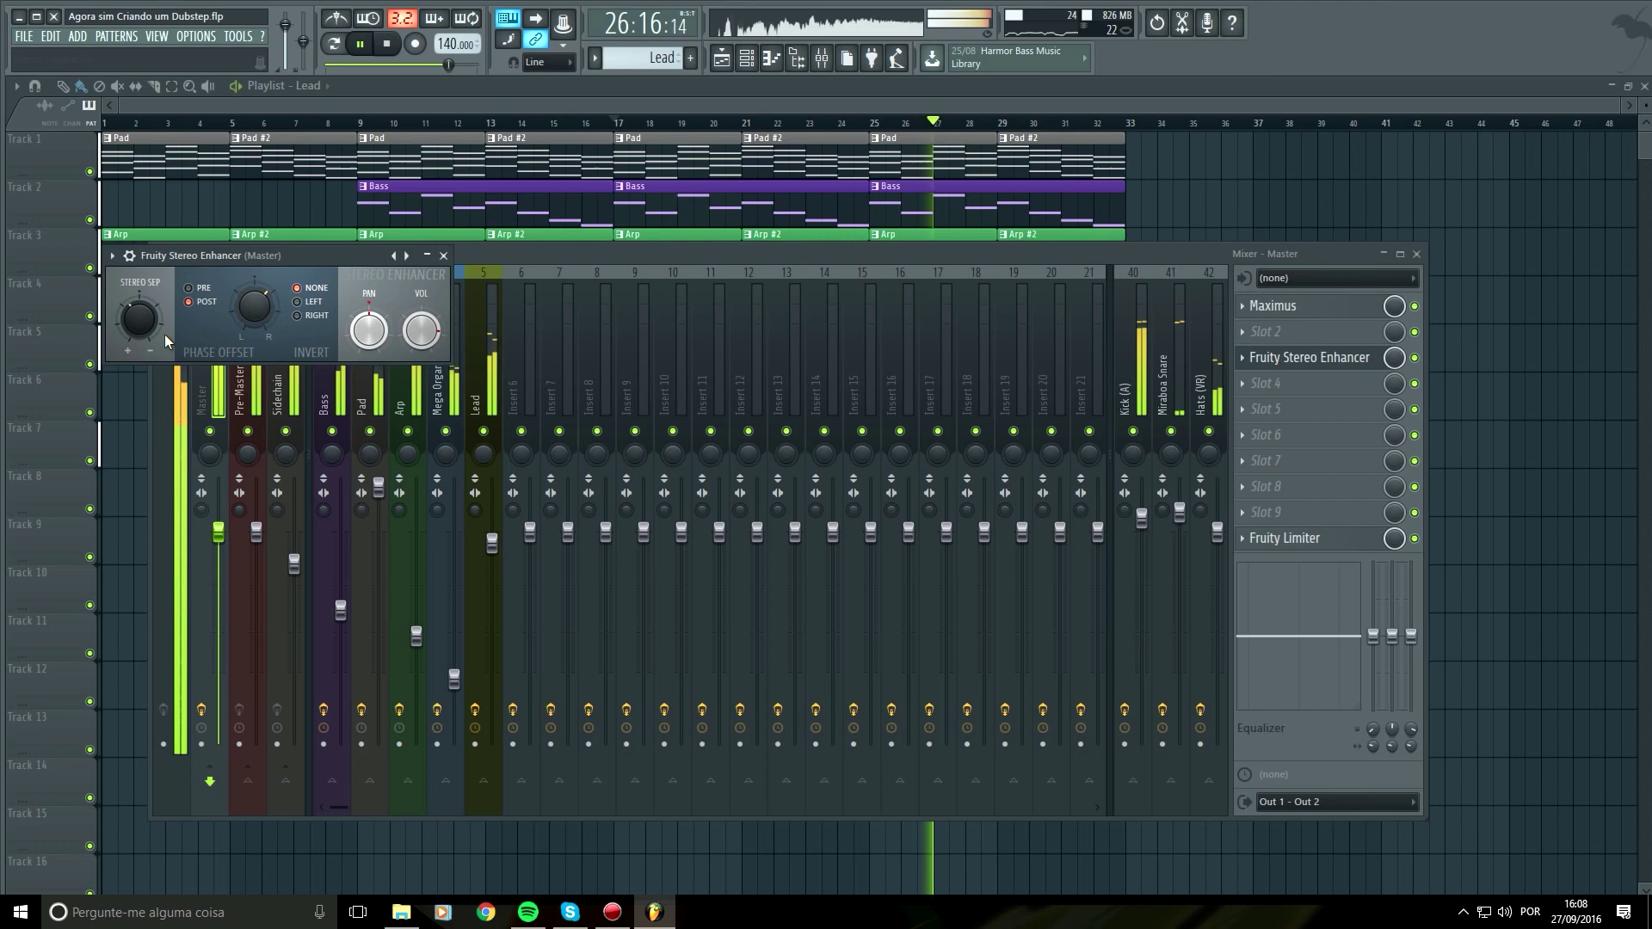
{"action": "left_click", "coordinate": [443, 255]}
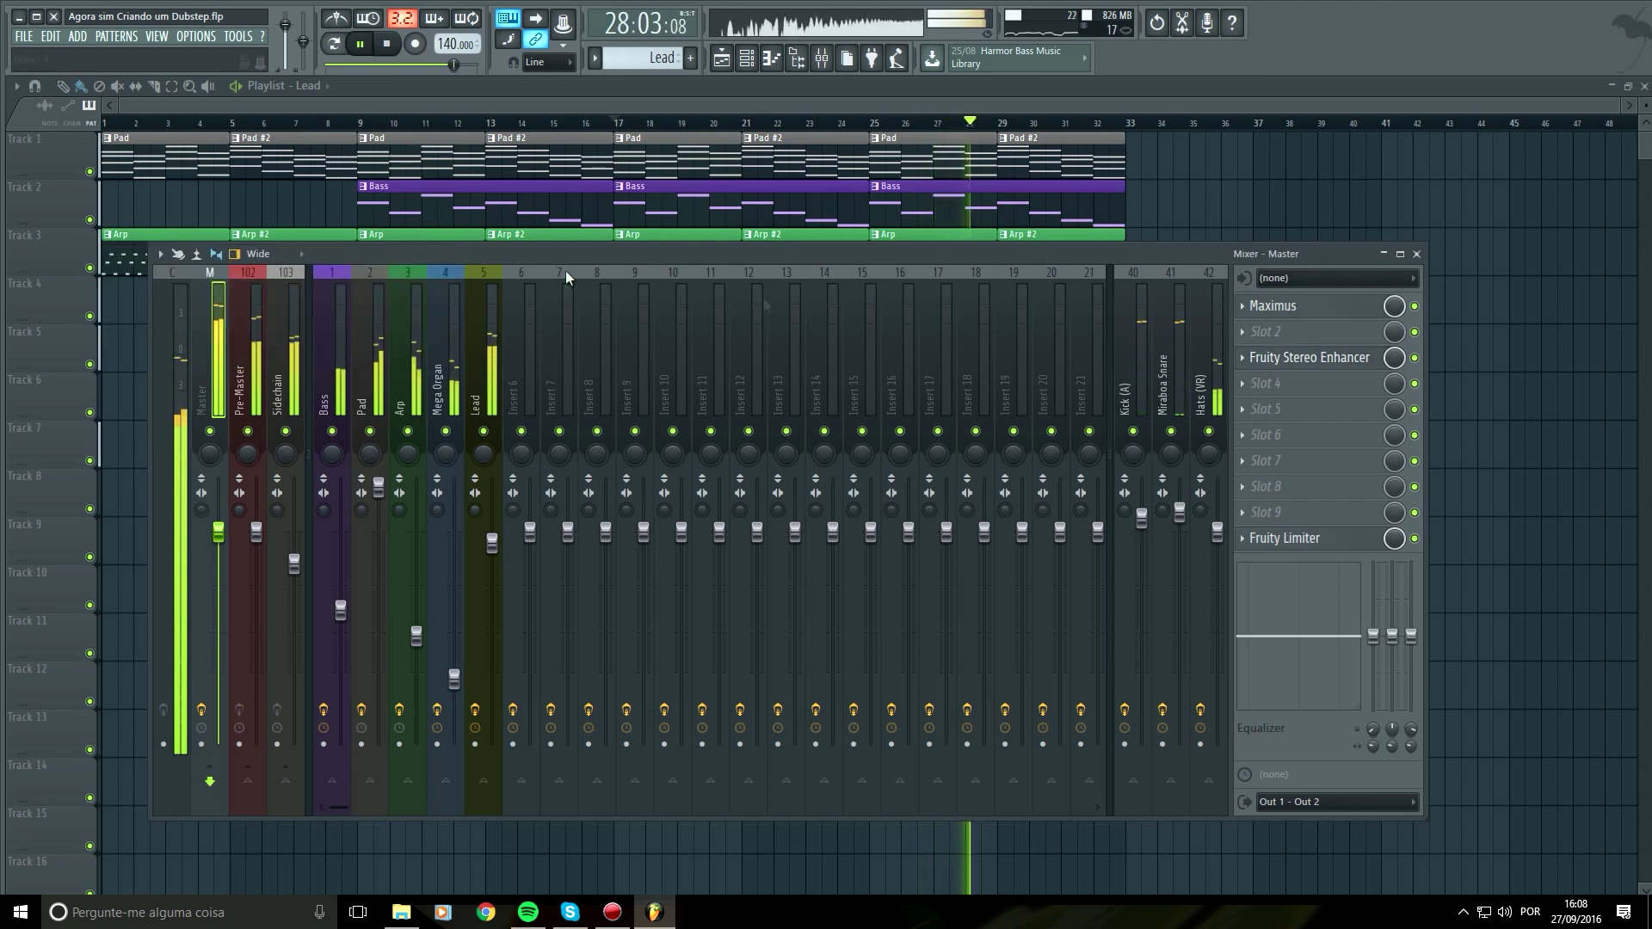
{"action": "key", "text": "space"}
{"action": "left_click", "coordinate": [1247, 363]}
{"action": "mouse_move", "coordinate": [1274, 379]}
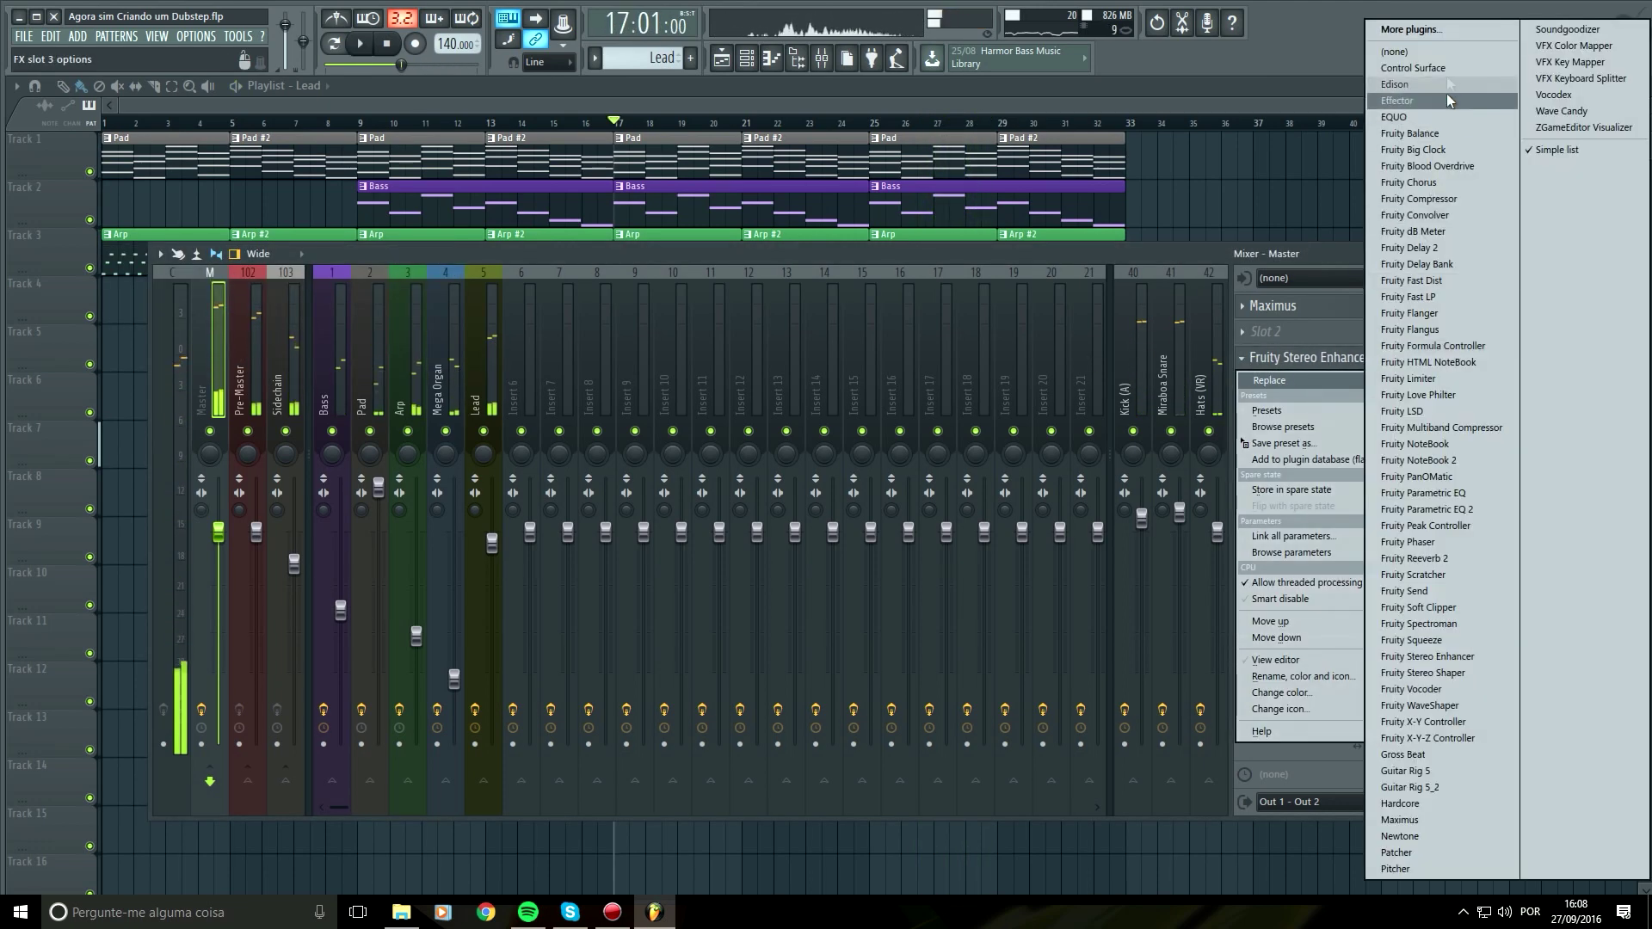
{"action": "left_click", "coordinate": [1394, 51]}
Load Fruity Stereo Enhancer into slot 1 of the Pre-Master track
{"action": "left_click", "coordinate": [244, 370]}
{"action": "left_click", "coordinate": [1260, 307]}
{"action": "mouse_move", "coordinate": [1265, 329]}
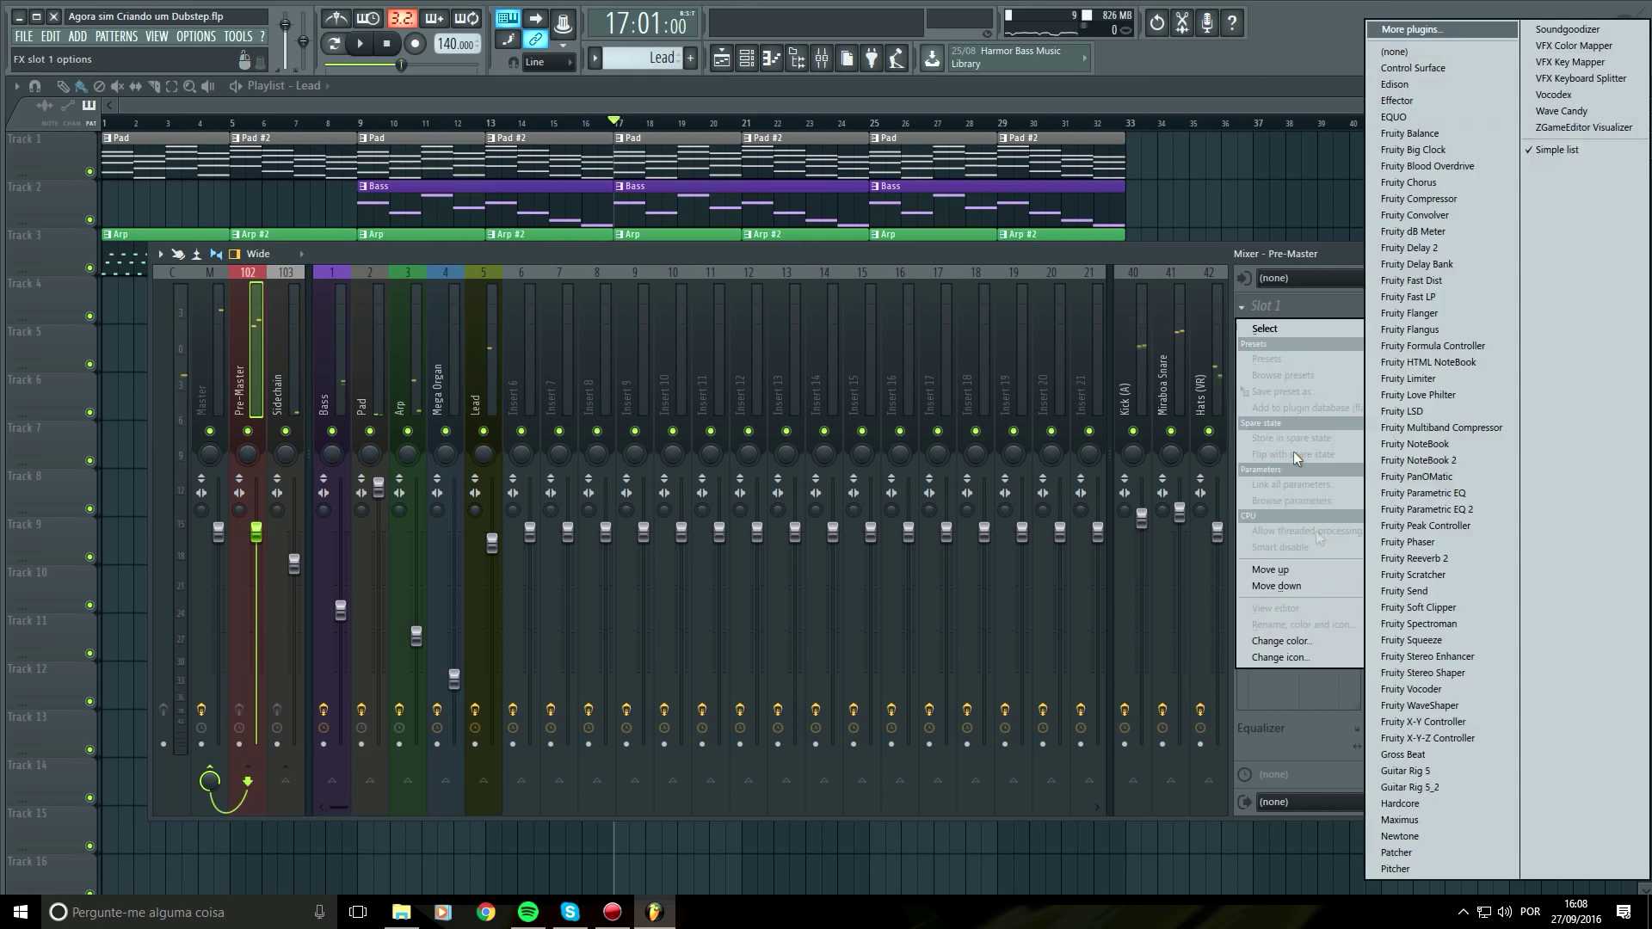
{"action": "left_click", "coordinate": [1460, 658]}
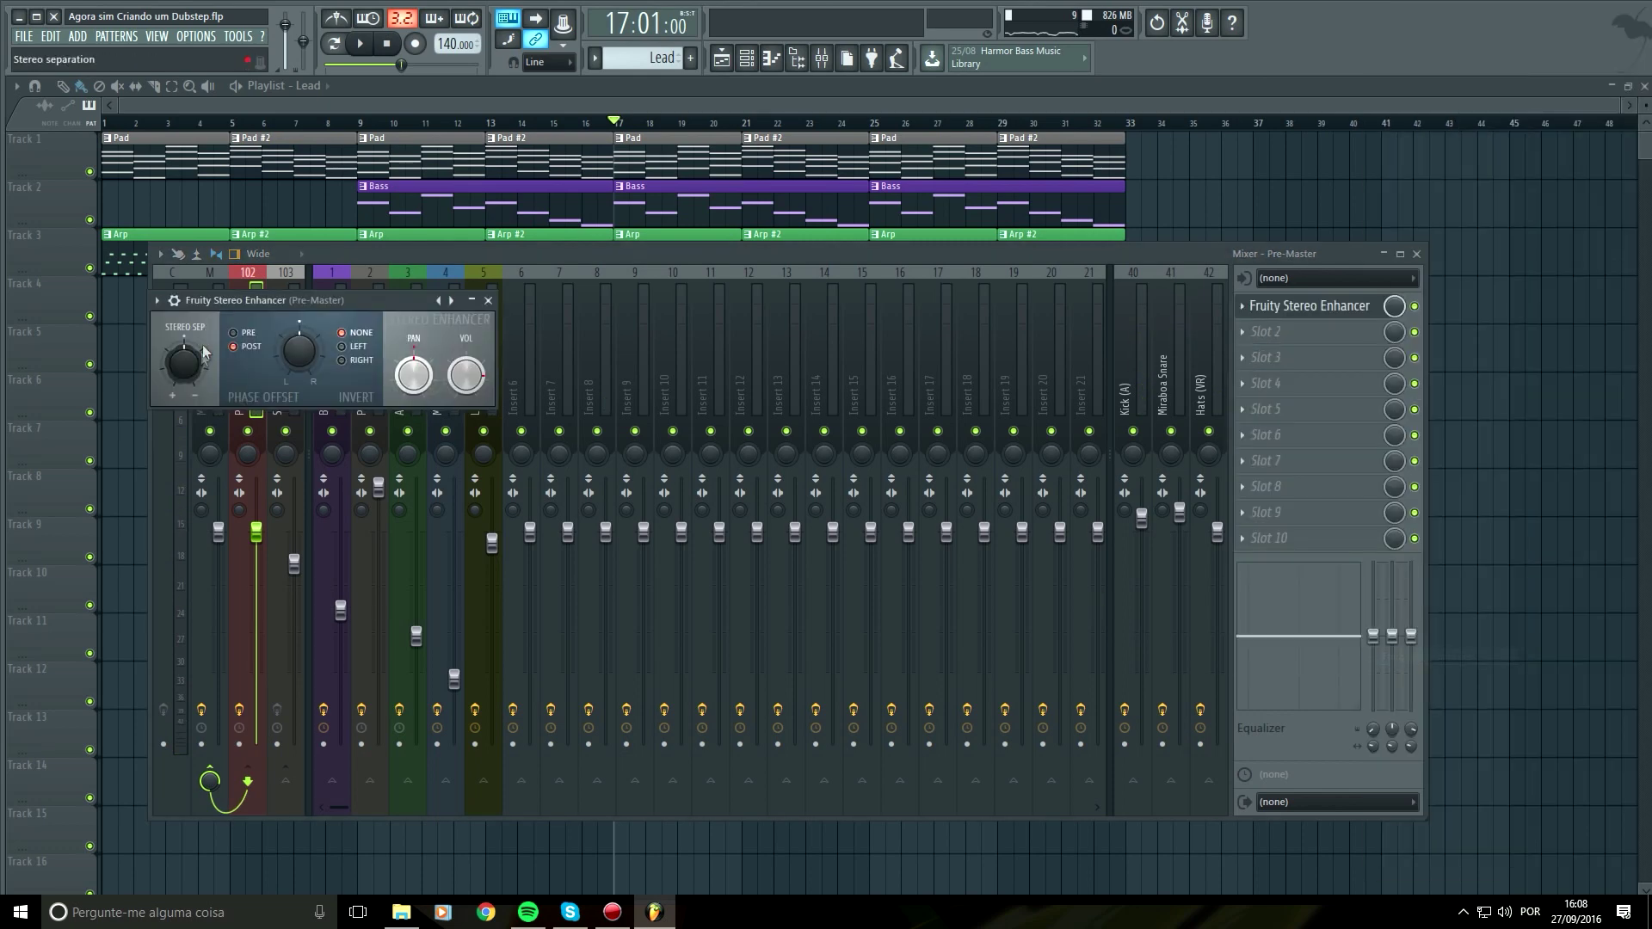
Play from bar 17 while inverting the left channel and adjusting the phase offset and stereo separation of the Pre-Master's Stereo Enhancer
{"action": "key", "text": "space"}
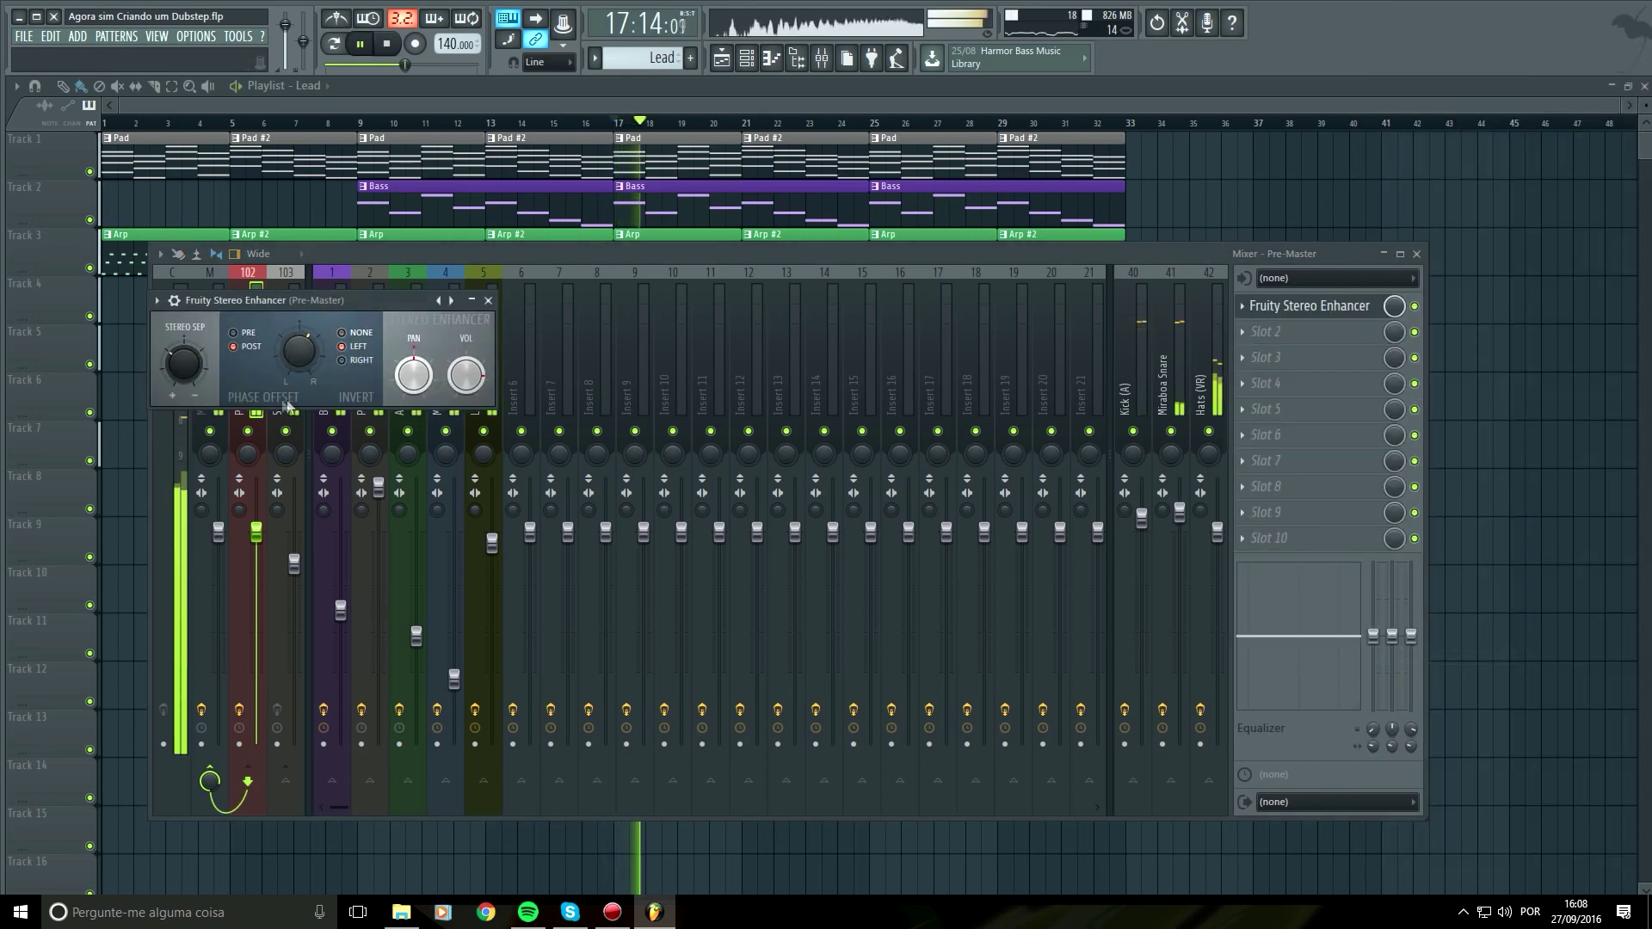
{"action": "left_click", "coordinate": [234, 348]}
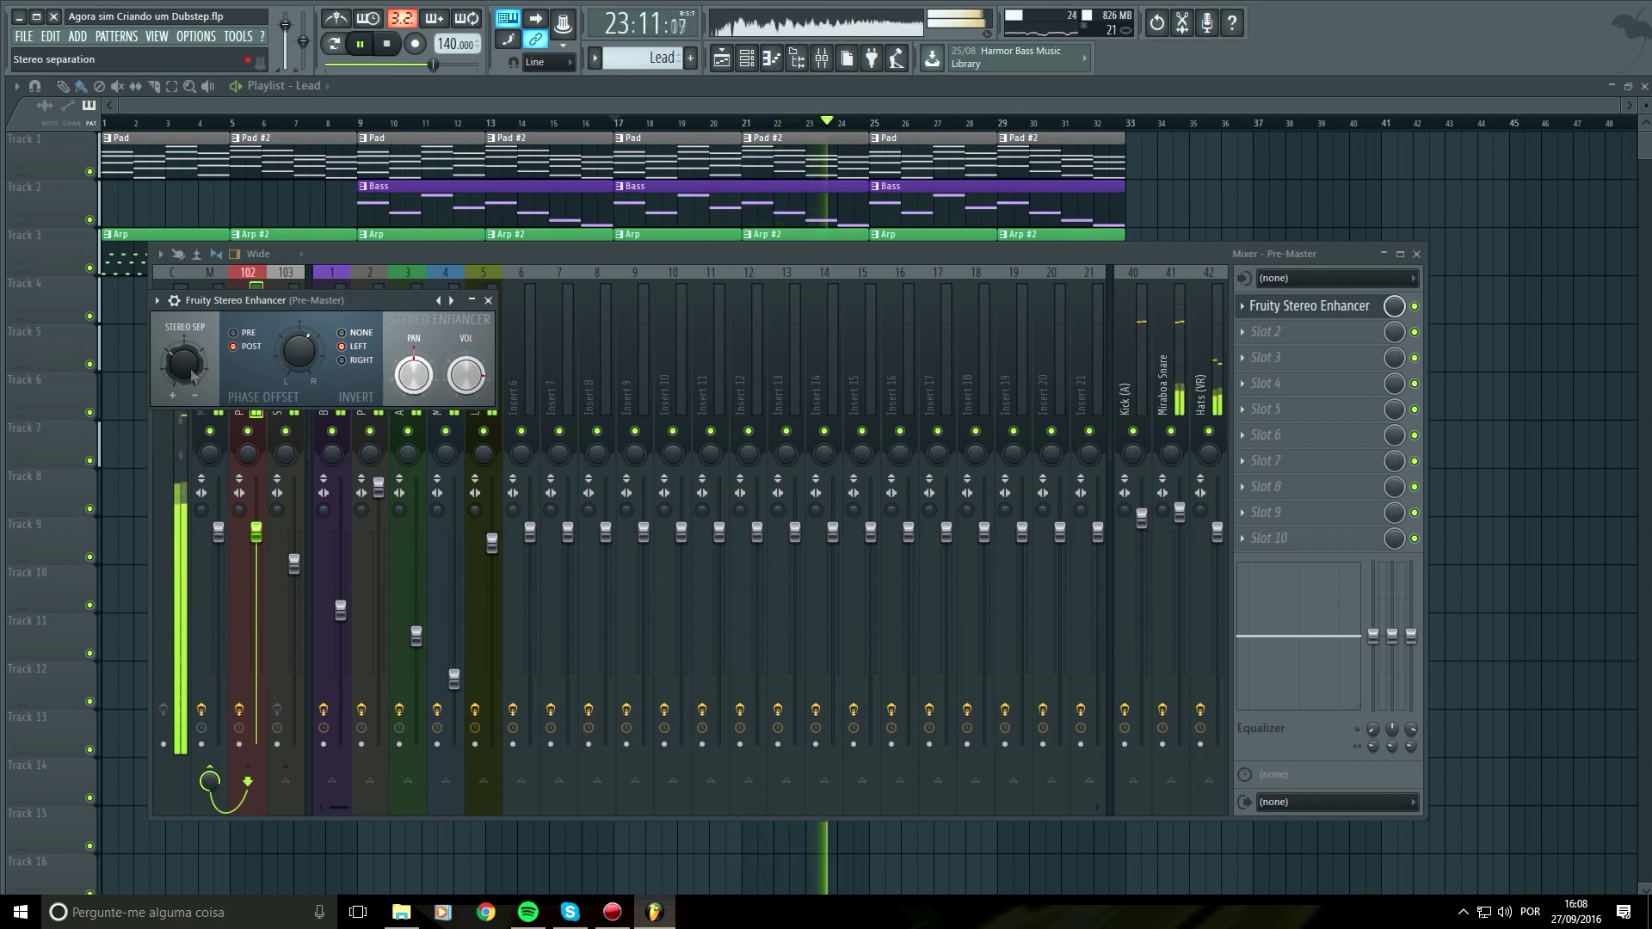
{"action": "scroll", "coordinate": [300, 350], "scroll_direction": "up", "scroll_amount": 2}
{"action": "left_click_drag", "start_coordinate": [299, 348], "coordinate": [301, 371]}
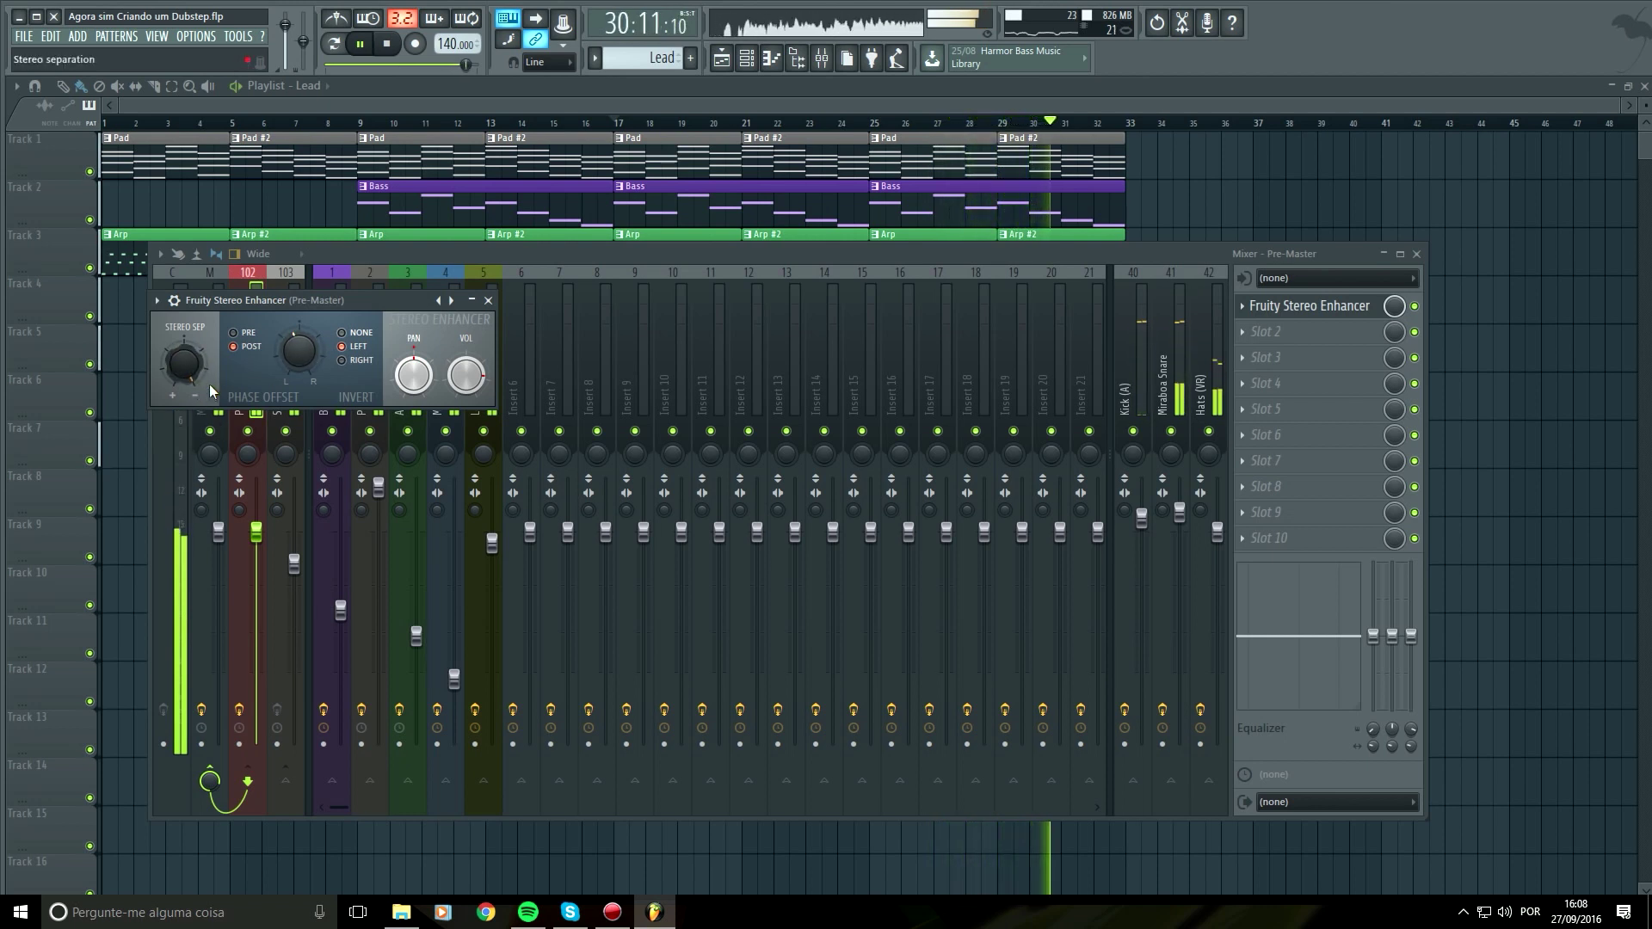
{"action": "left_click_drag", "start_coordinate": [183, 366], "coordinate": [182, 396]}
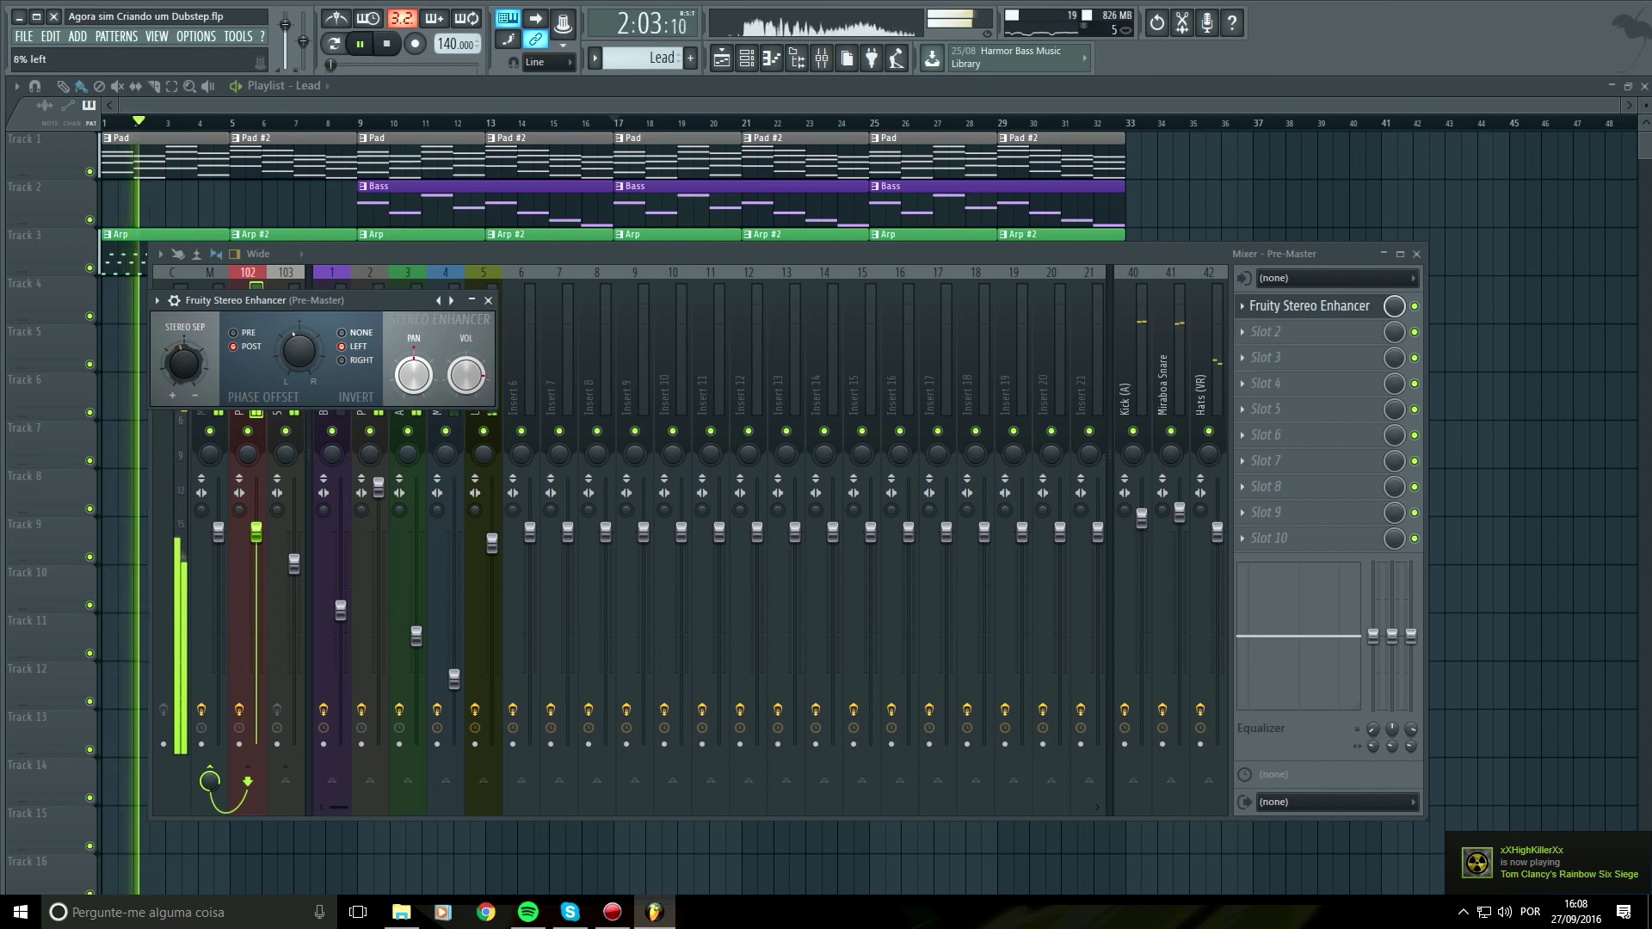
Close the Stereo Enhancer and remove it from slot 1 of the Pre-Master track
{"action": "left_click", "coordinate": [488, 301]}
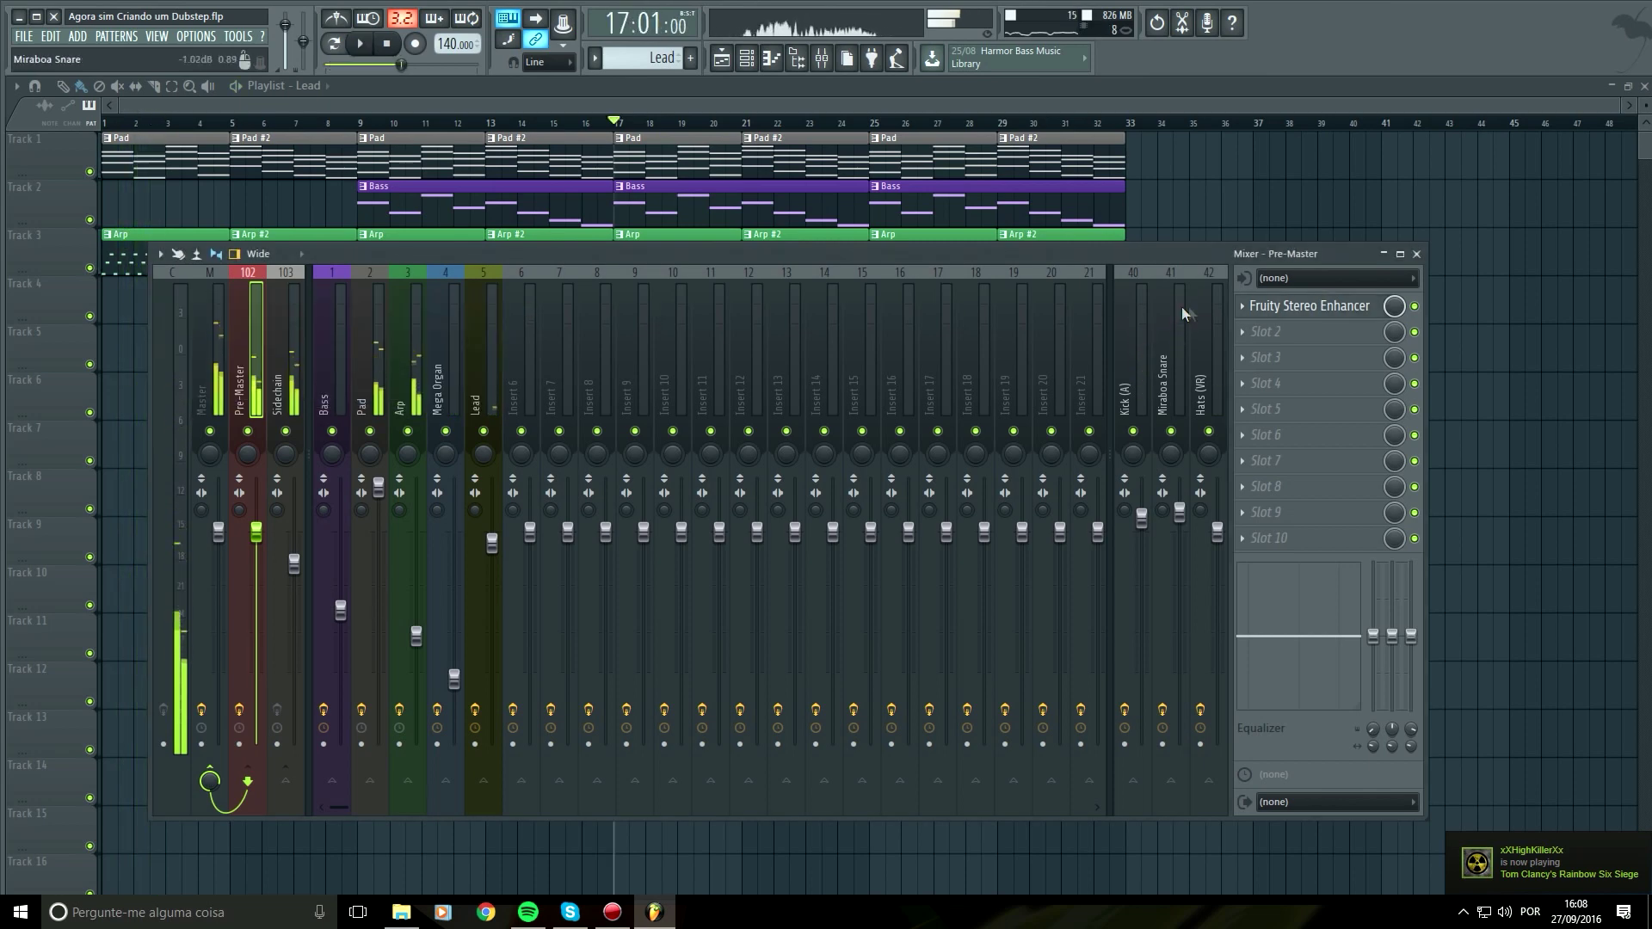
{"action": "left_click", "coordinate": [1242, 307]}
{"action": "left_click", "coordinate": [1411, 51]}
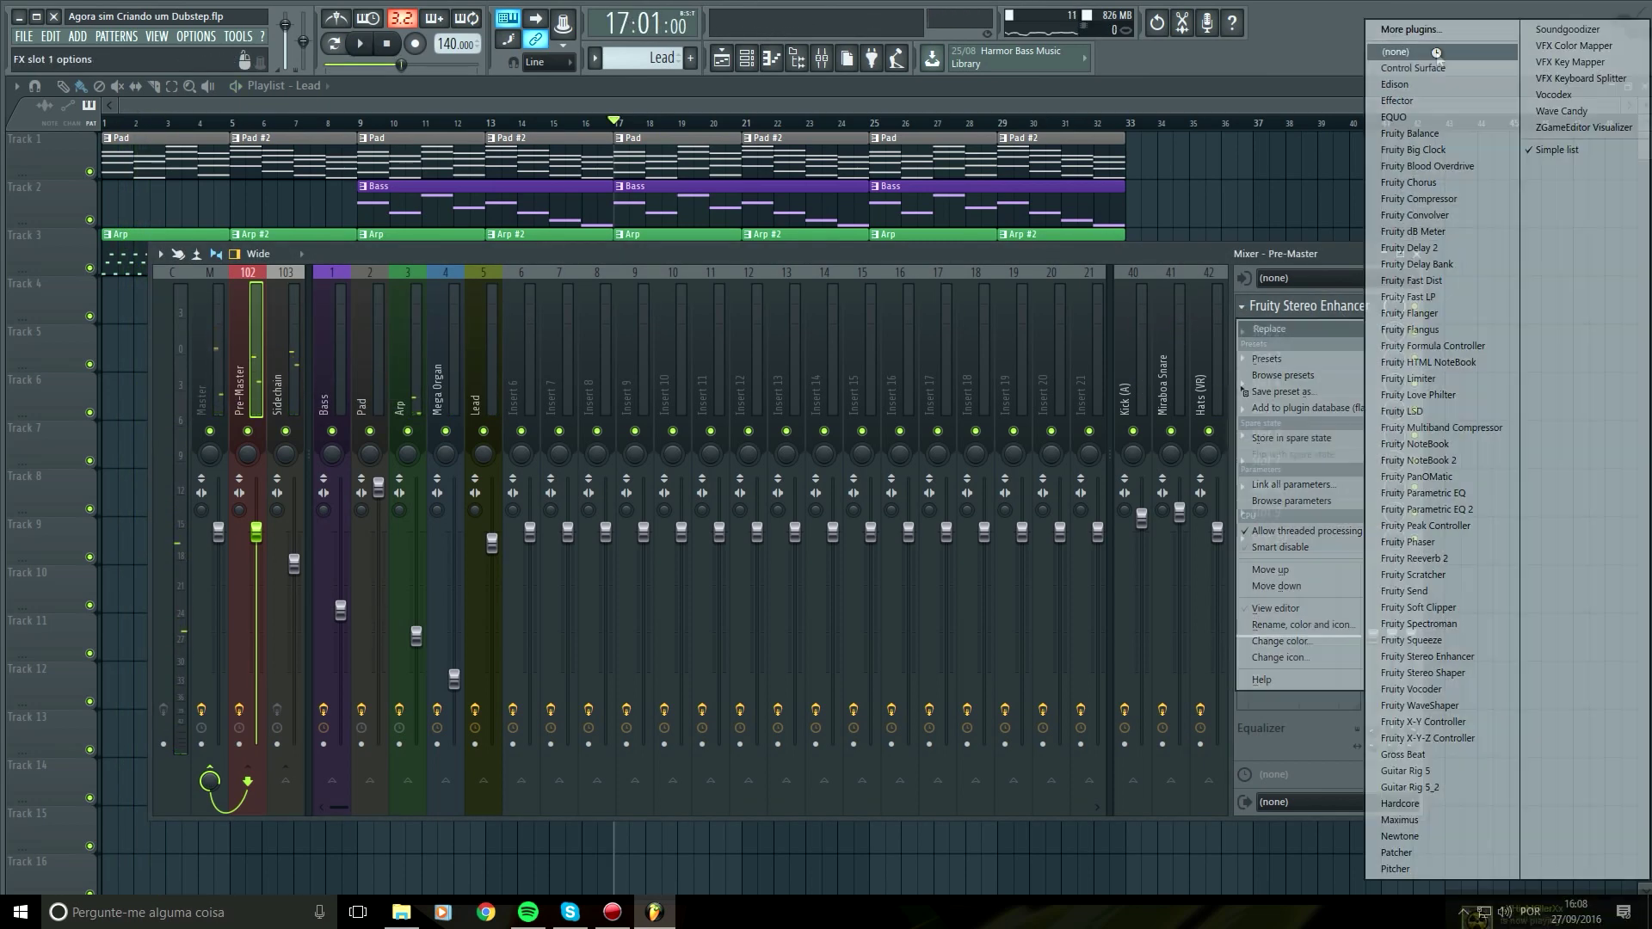
Play the mix from bar 17 with the Master track selected, then stop and hide the mixer
{"action": "left_click", "coordinate": [210, 349]}
{"action": "key", "text": "space"}
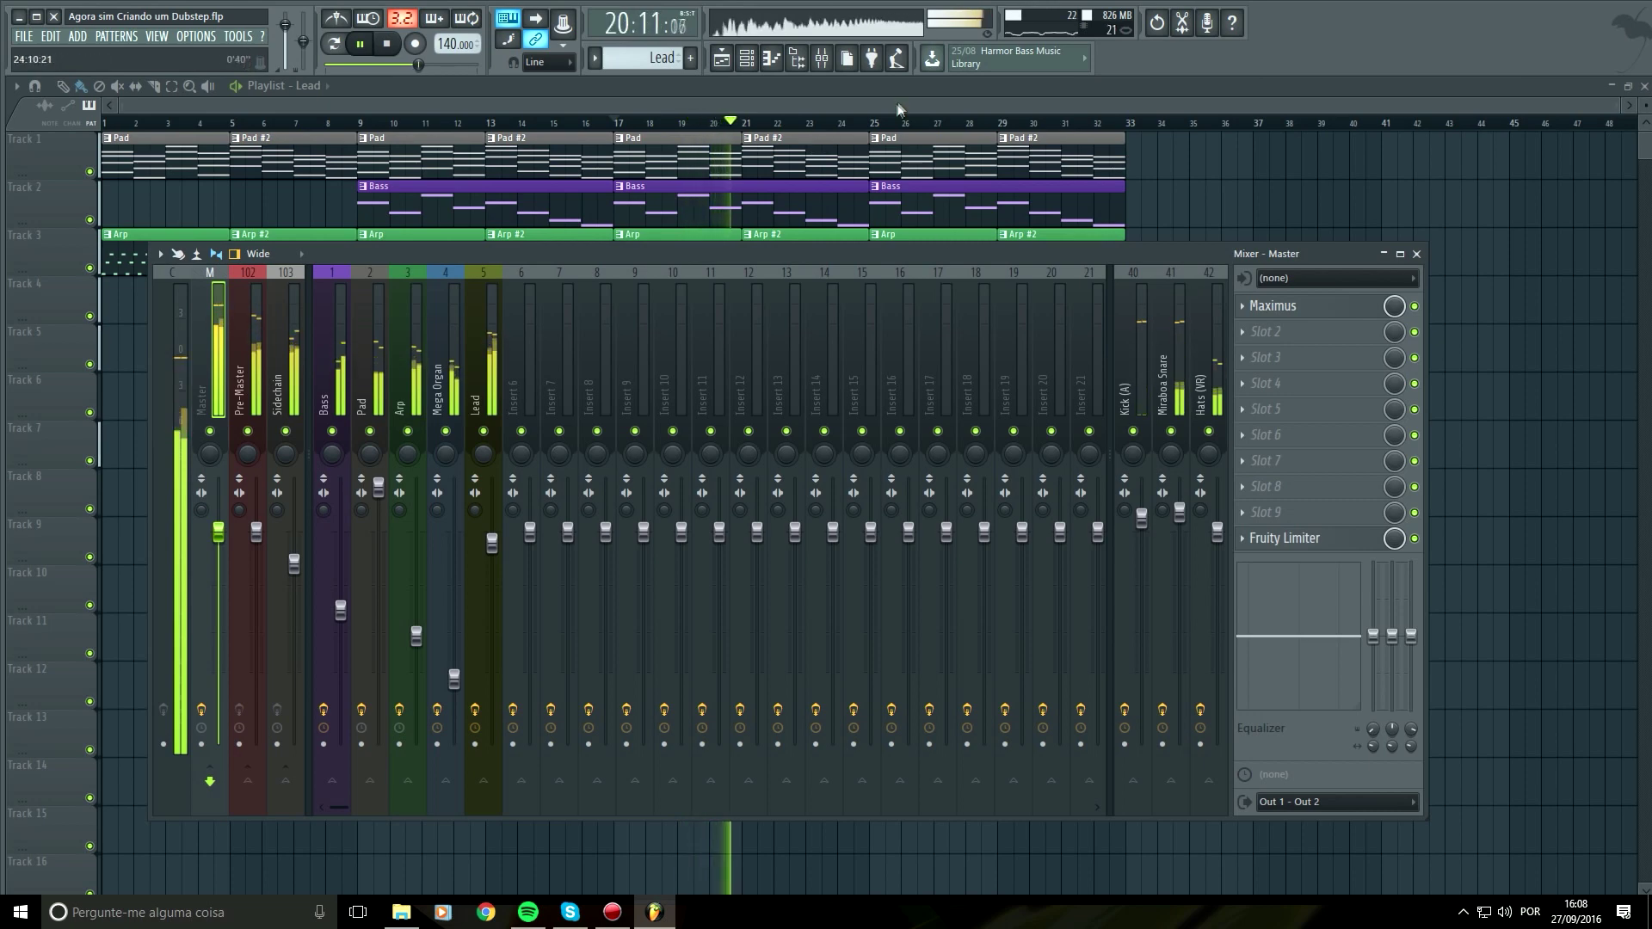
{"action": "key", "text": "F9"}
{"action": "key", "text": "space"}
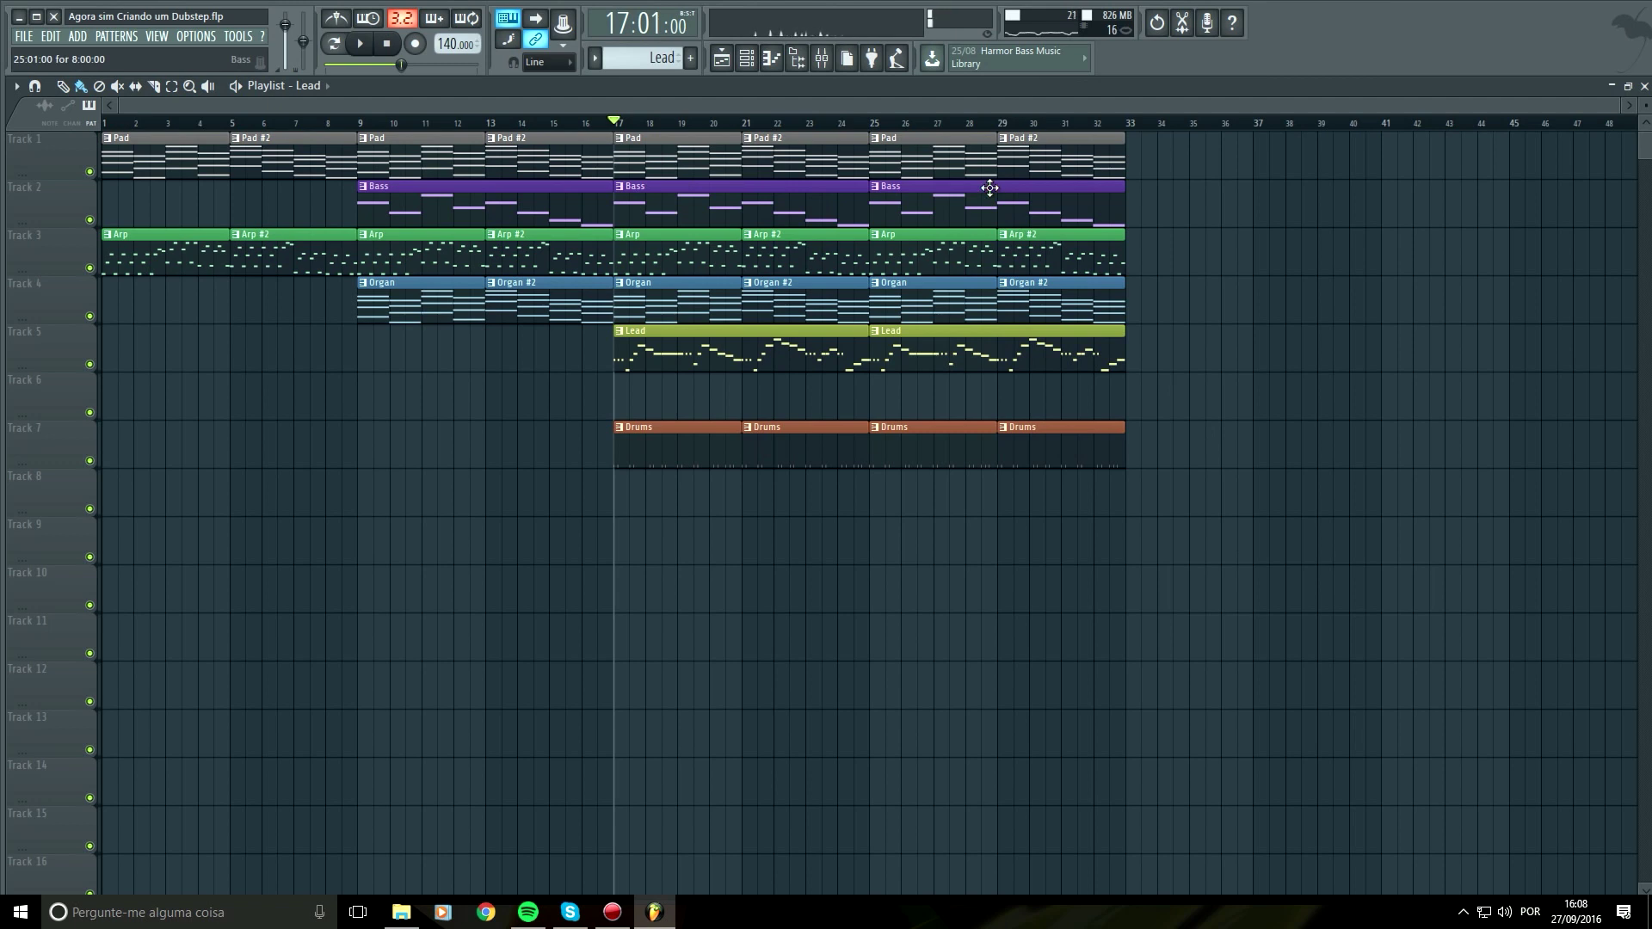
Select bars 17 to 32 on the playlist timeline as the loop range
{"action": "scroll", "coordinate": [826, 451], "scroll_direction": "right", "scroll_amount": 5}
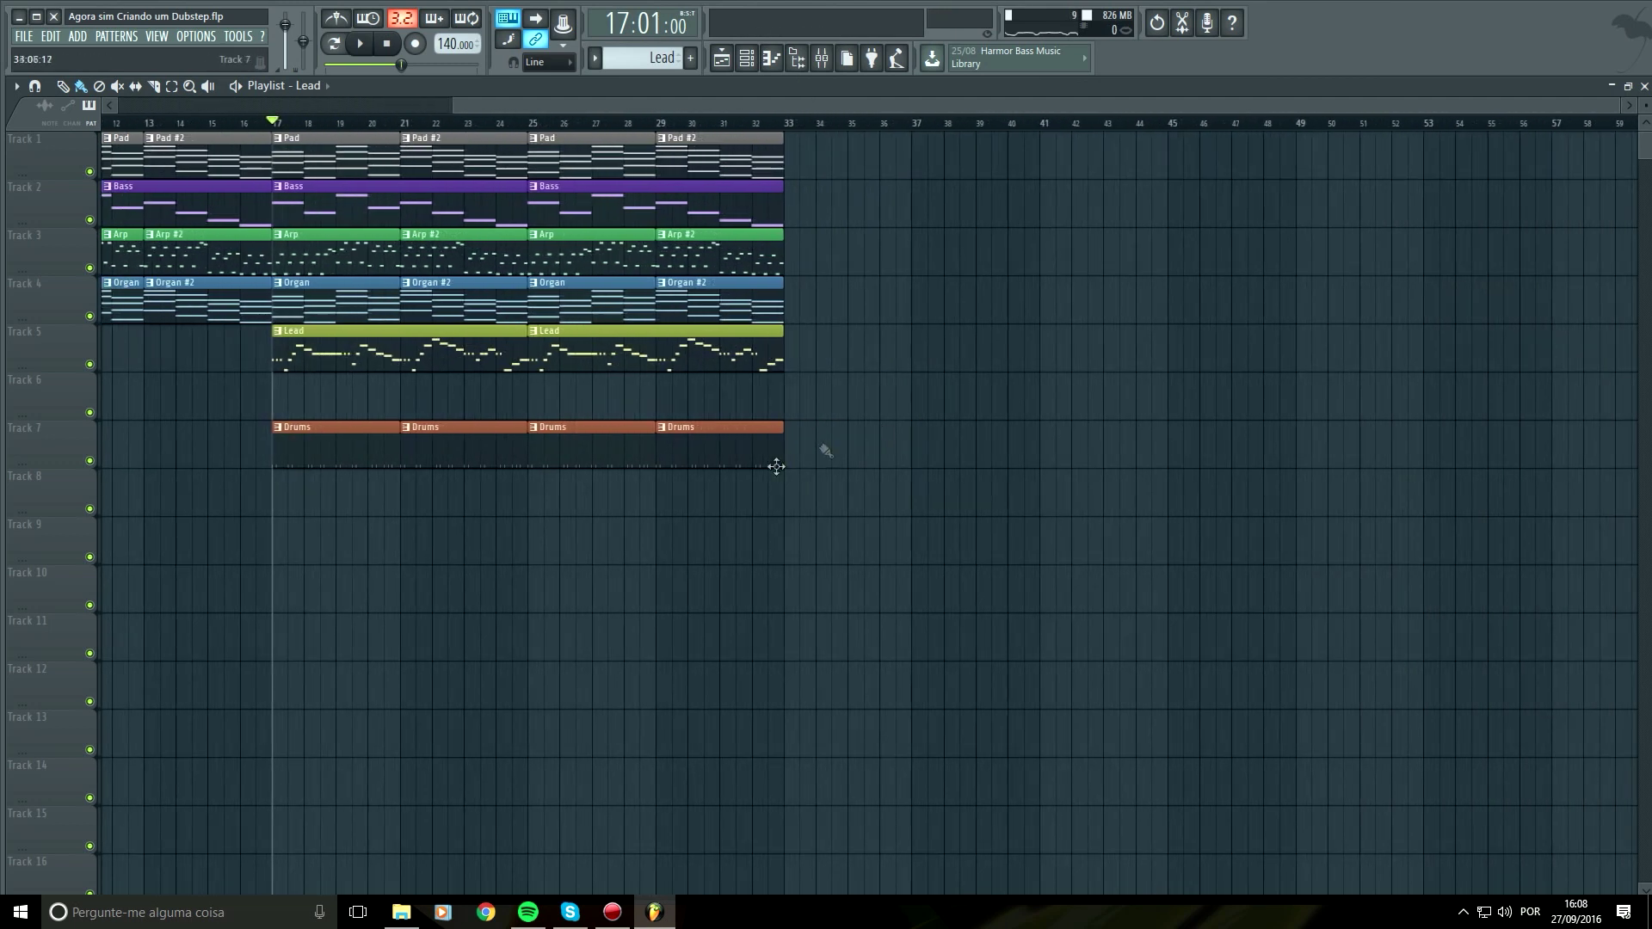
{"action": "left_click_drag", "start_coordinate": [787, 499], "coordinate": [322, 101]}
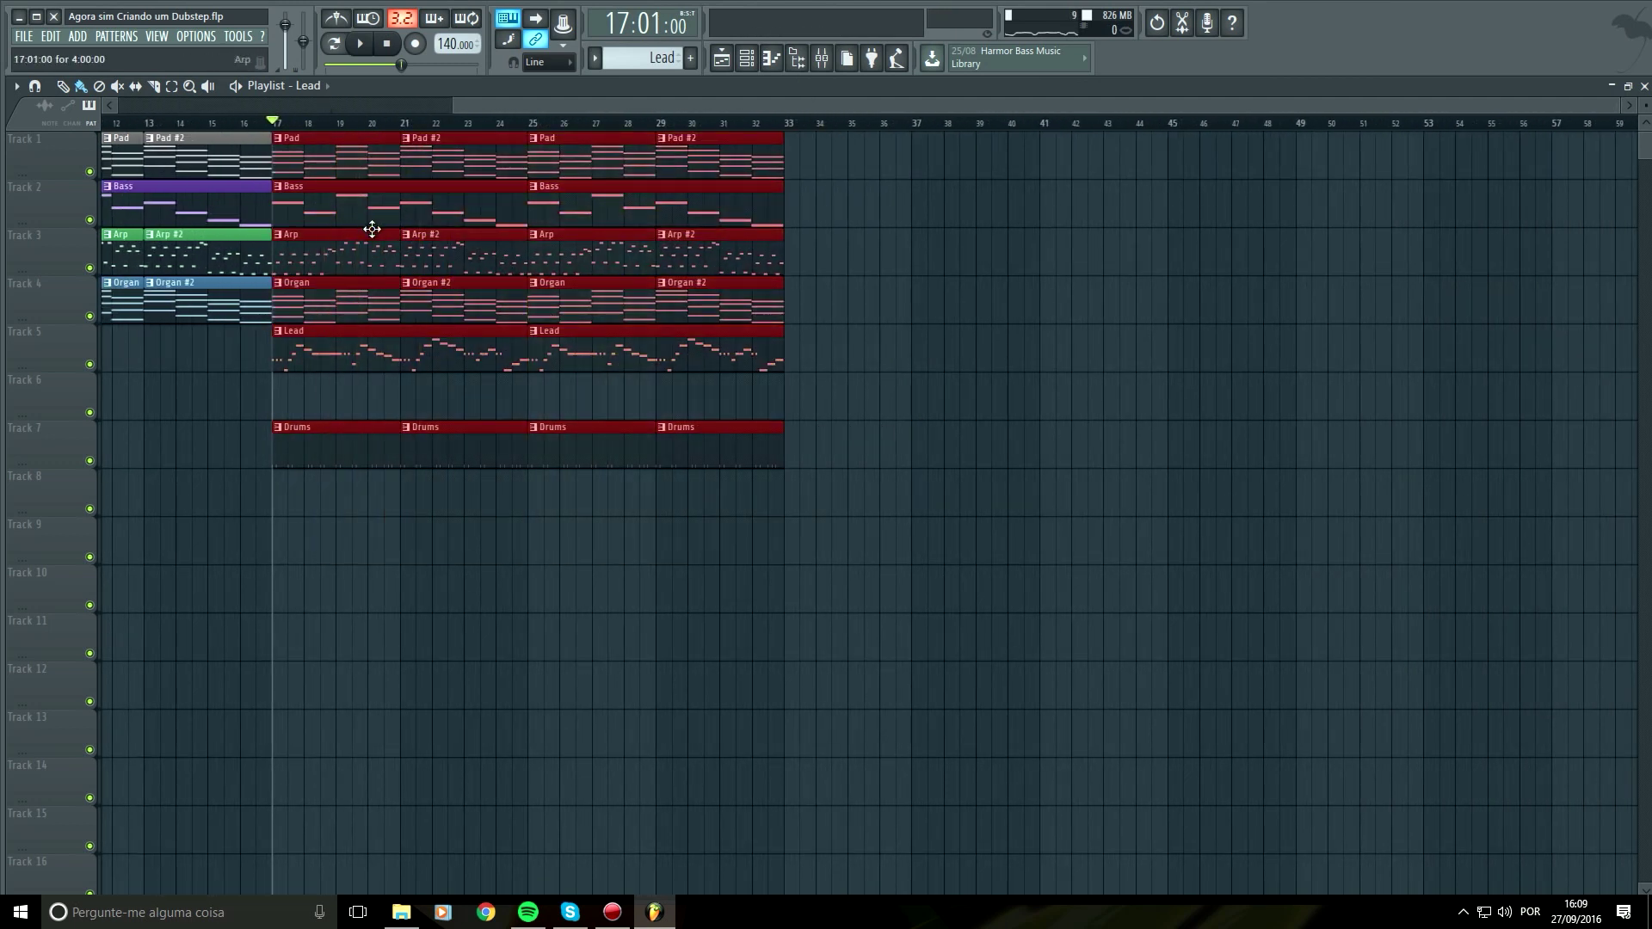
{"action": "left_click", "coordinate": [533, 126]}
{"action": "scroll", "coordinate": [533, 127], "scroll_direction": "left", "scroll_amount": 5}
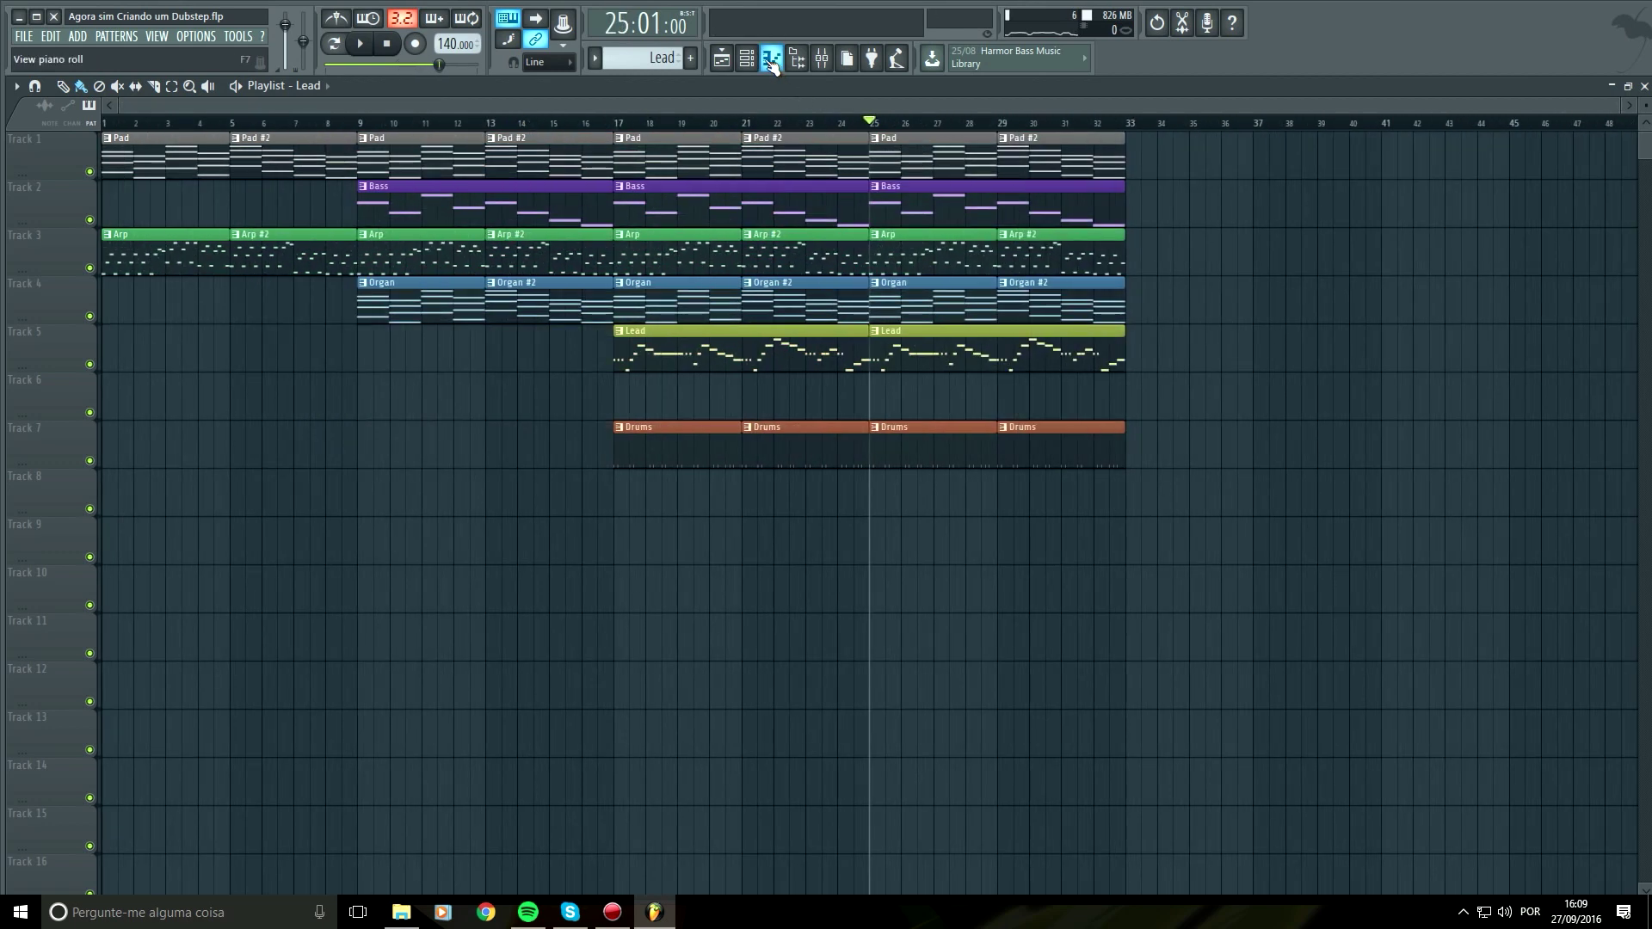
{"action": "left_click_drag", "start_coordinate": [621, 129], "coordinate": [1129, 129]}
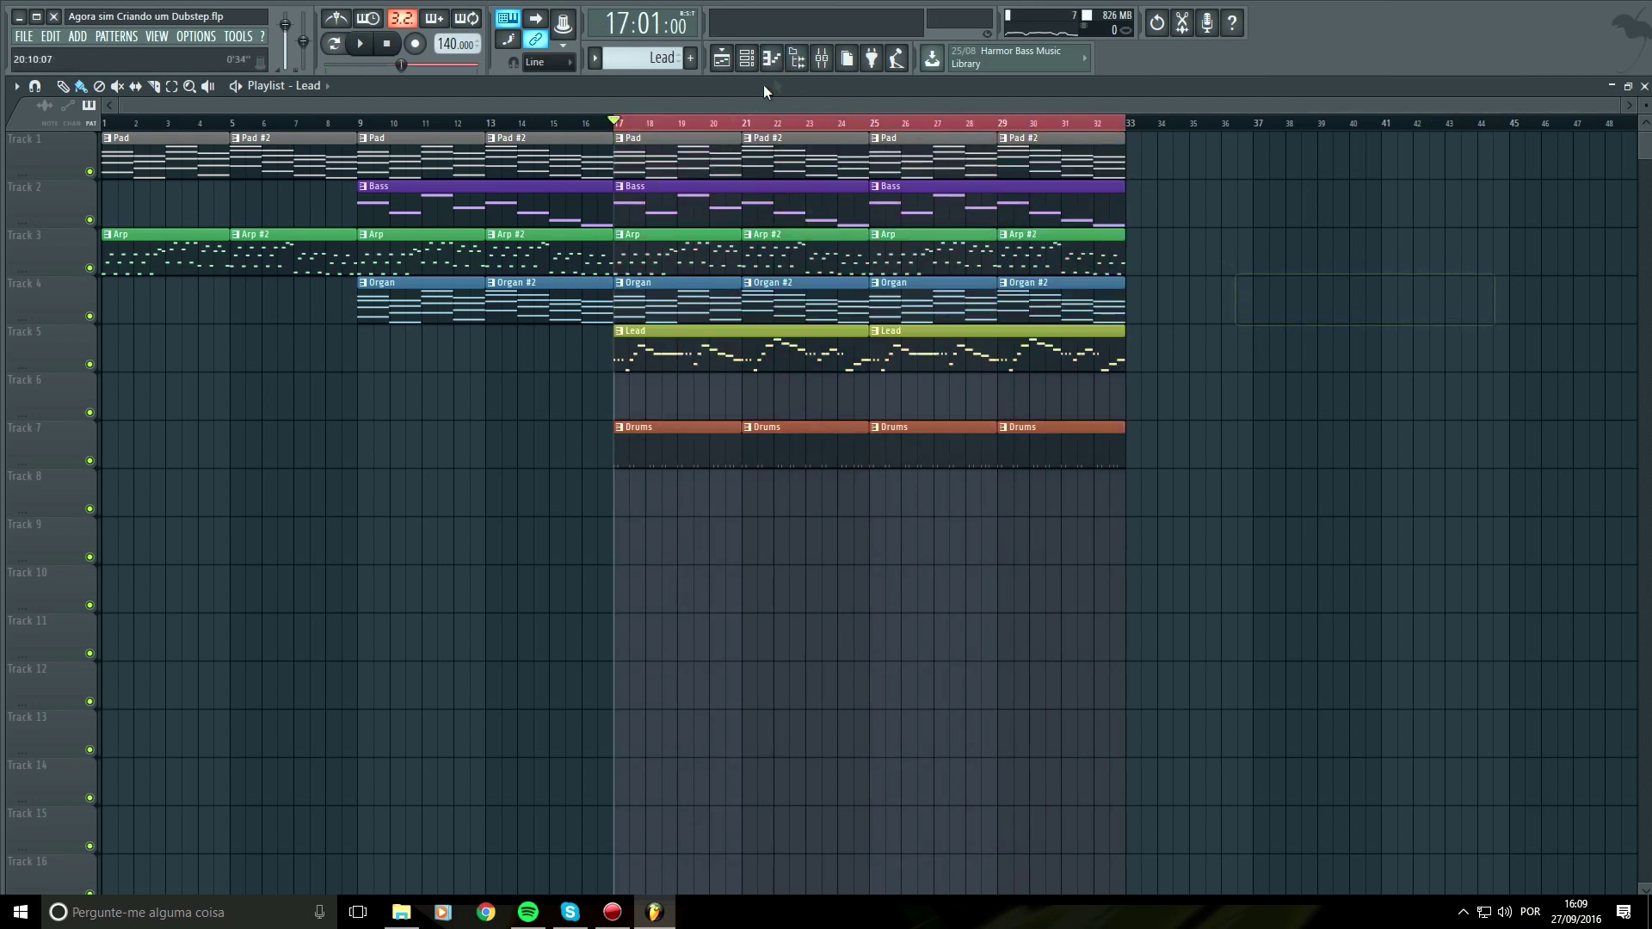
Load Fruity Love Philter into slot 5 of the Lead mixer track
{"action": "key", "text": "F9"}
{"action": "left_click", "coordinate": [484, 378]}
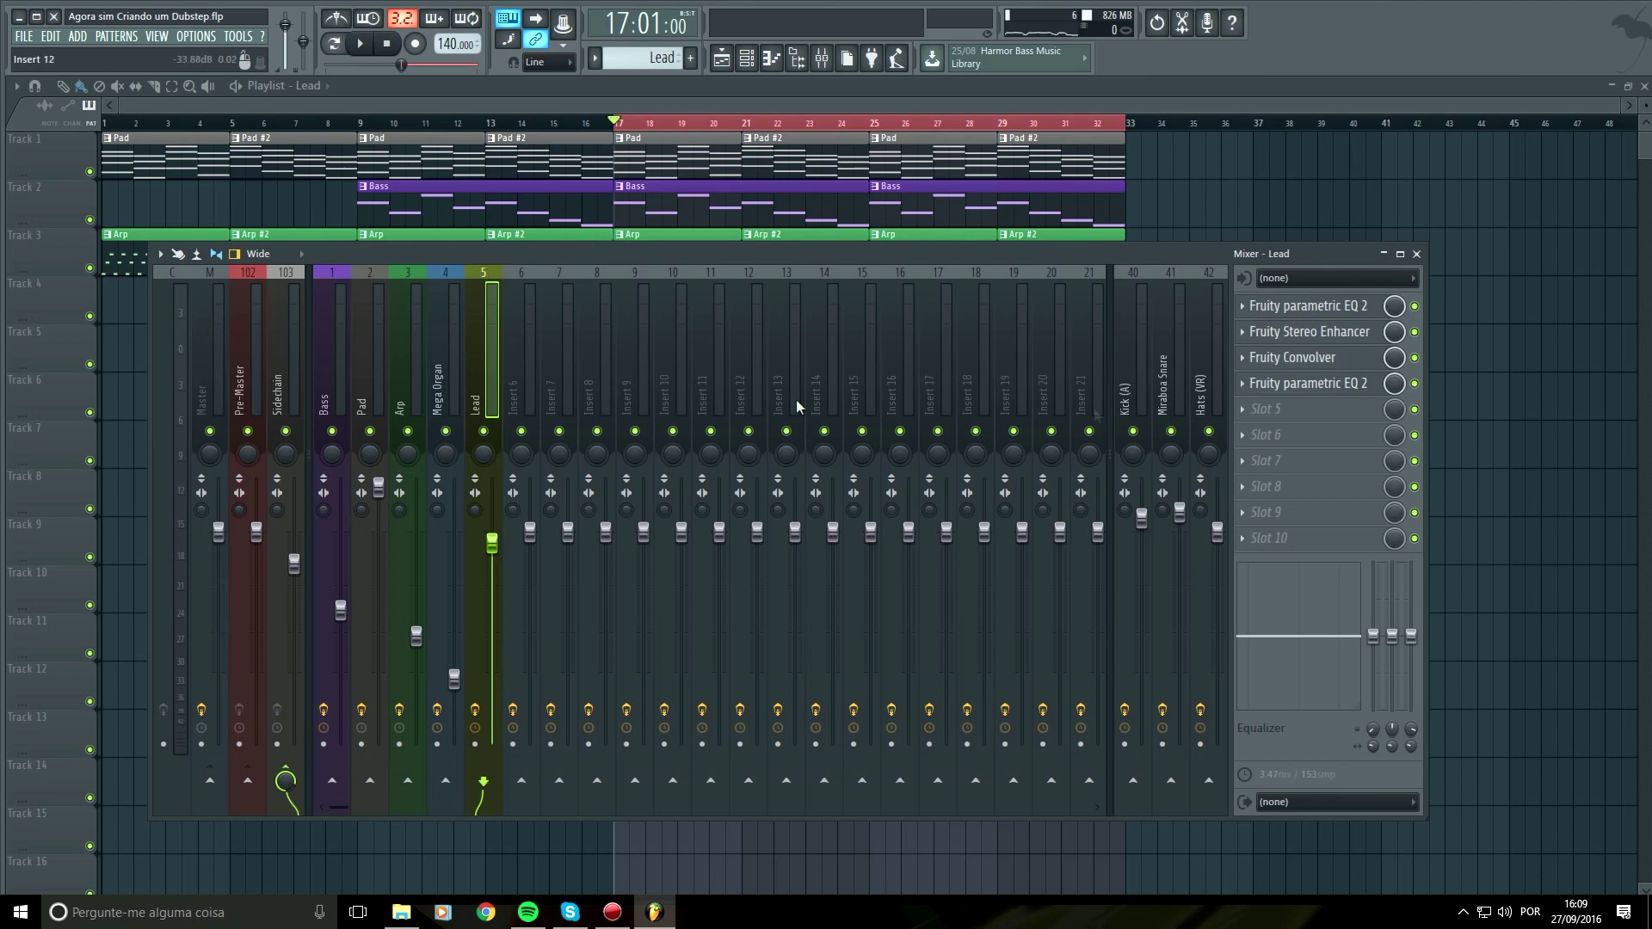
{"action": "left_click", "coordinate": [1280, 417]}
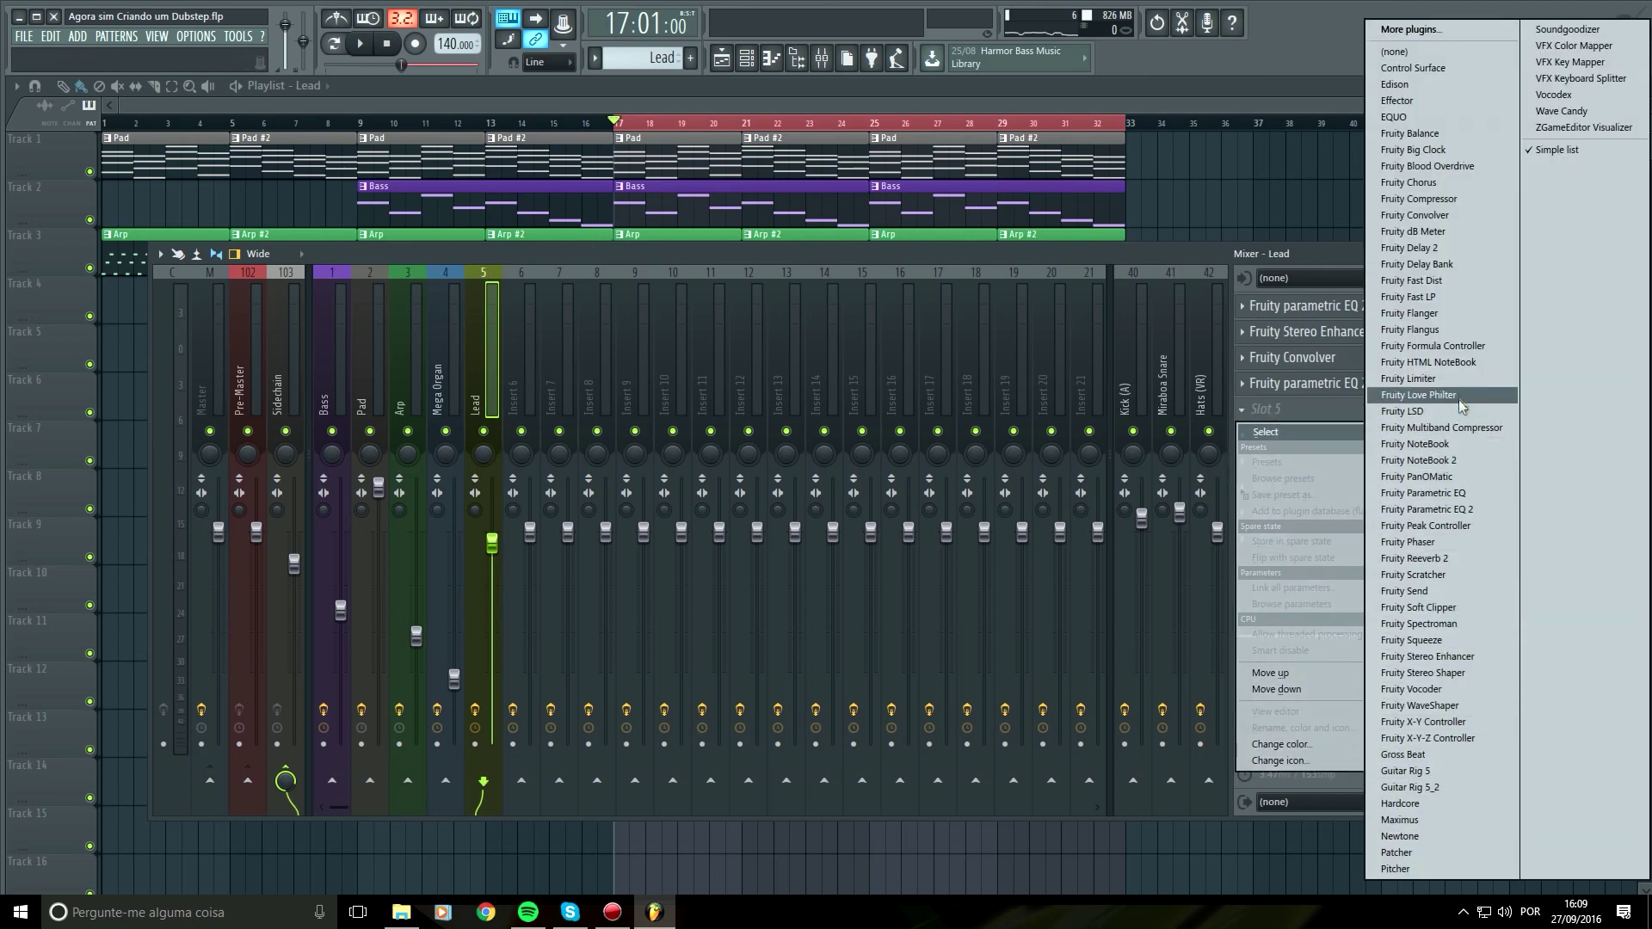
{"action": "left_click", "coordinate": [1428, 395]}
Play the loop, lower the Filter 1 cutoff of Love Philter on the Lead, and create an automation clip for that cutoff
{"action": "key", "text": "space"}
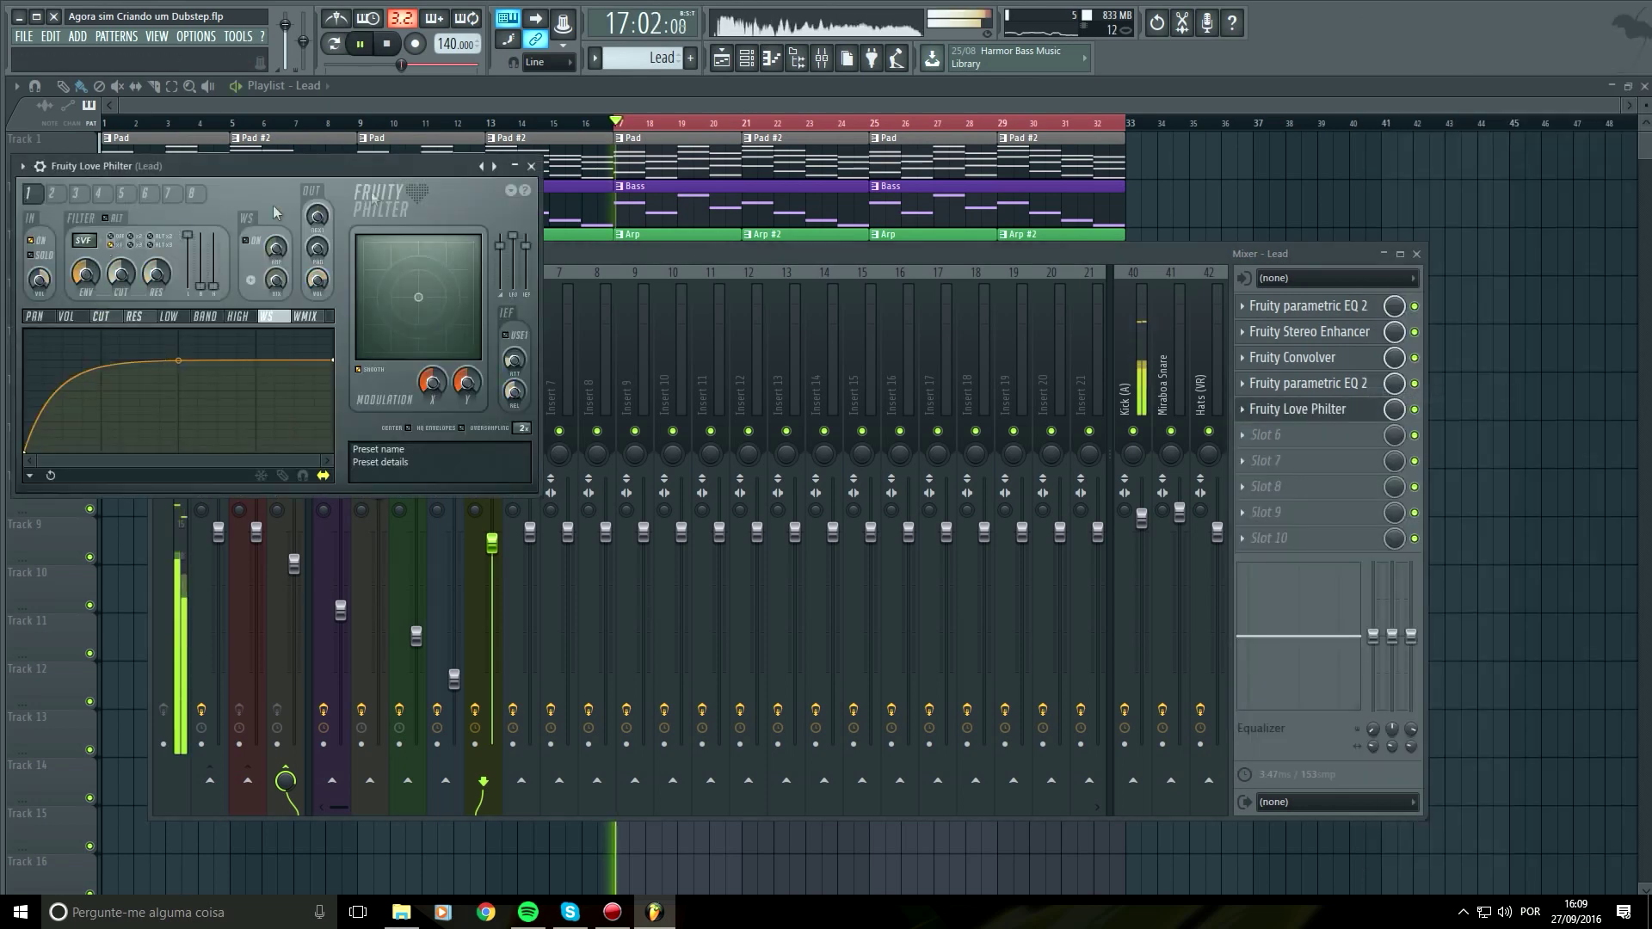
{"action": "right_click", "coordinate": [489, 170]}
{"action": "left_click", "coordinate": [721, 31]}
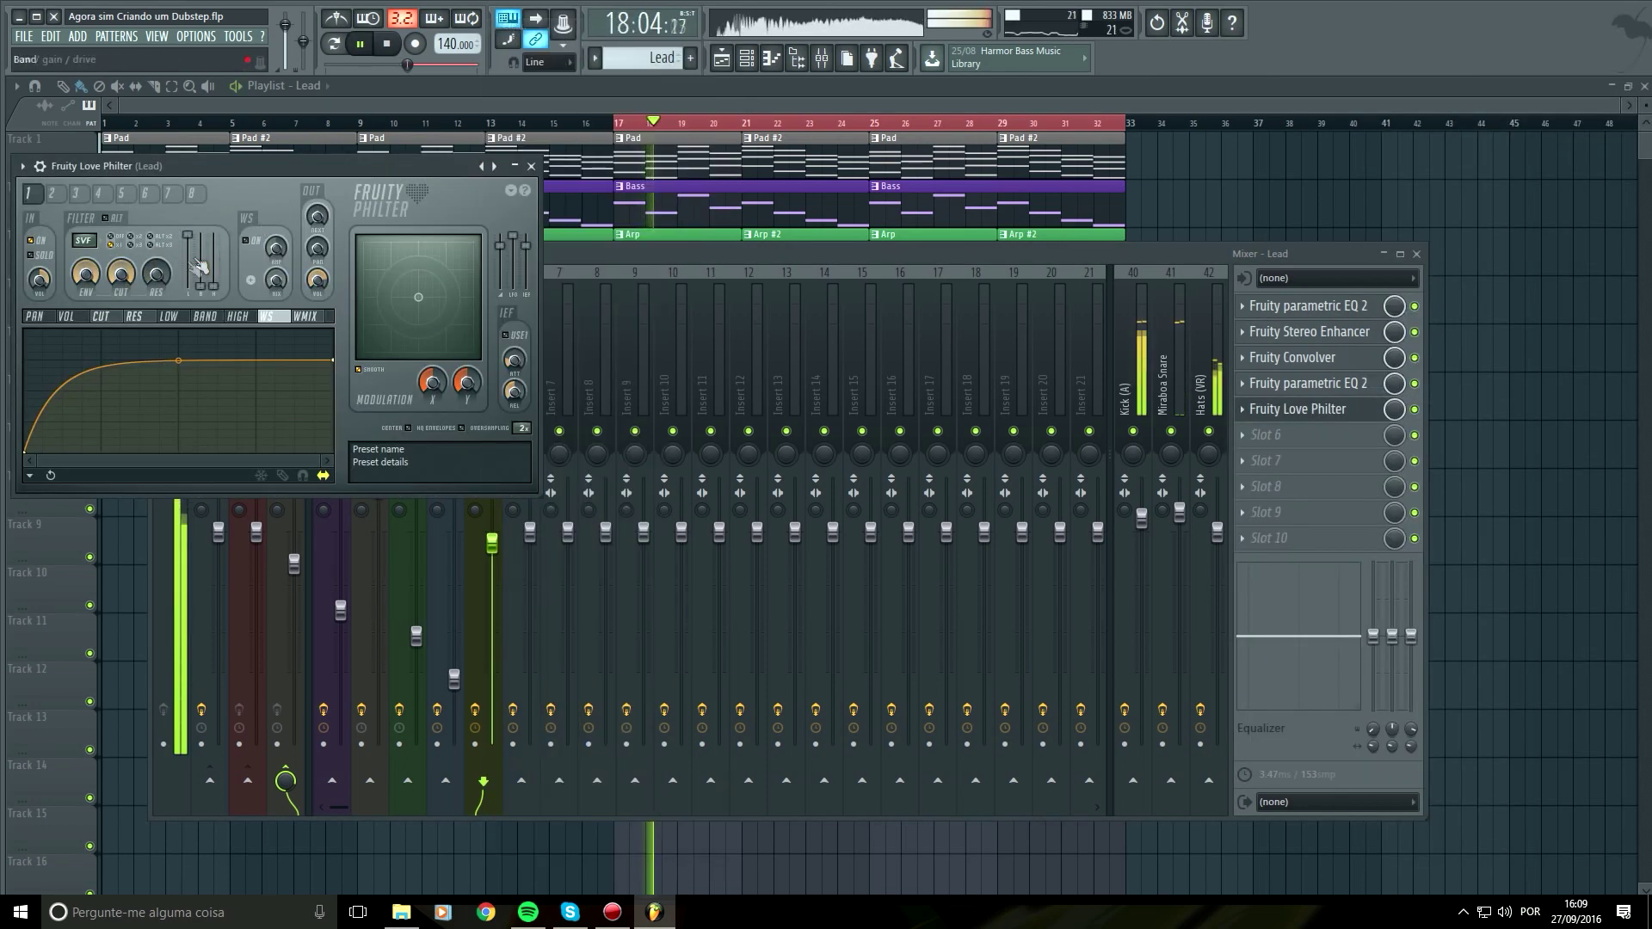
{"action": "left_click_drag", "start_coordinate": [120, 274], "coordinate": [156, 263]}
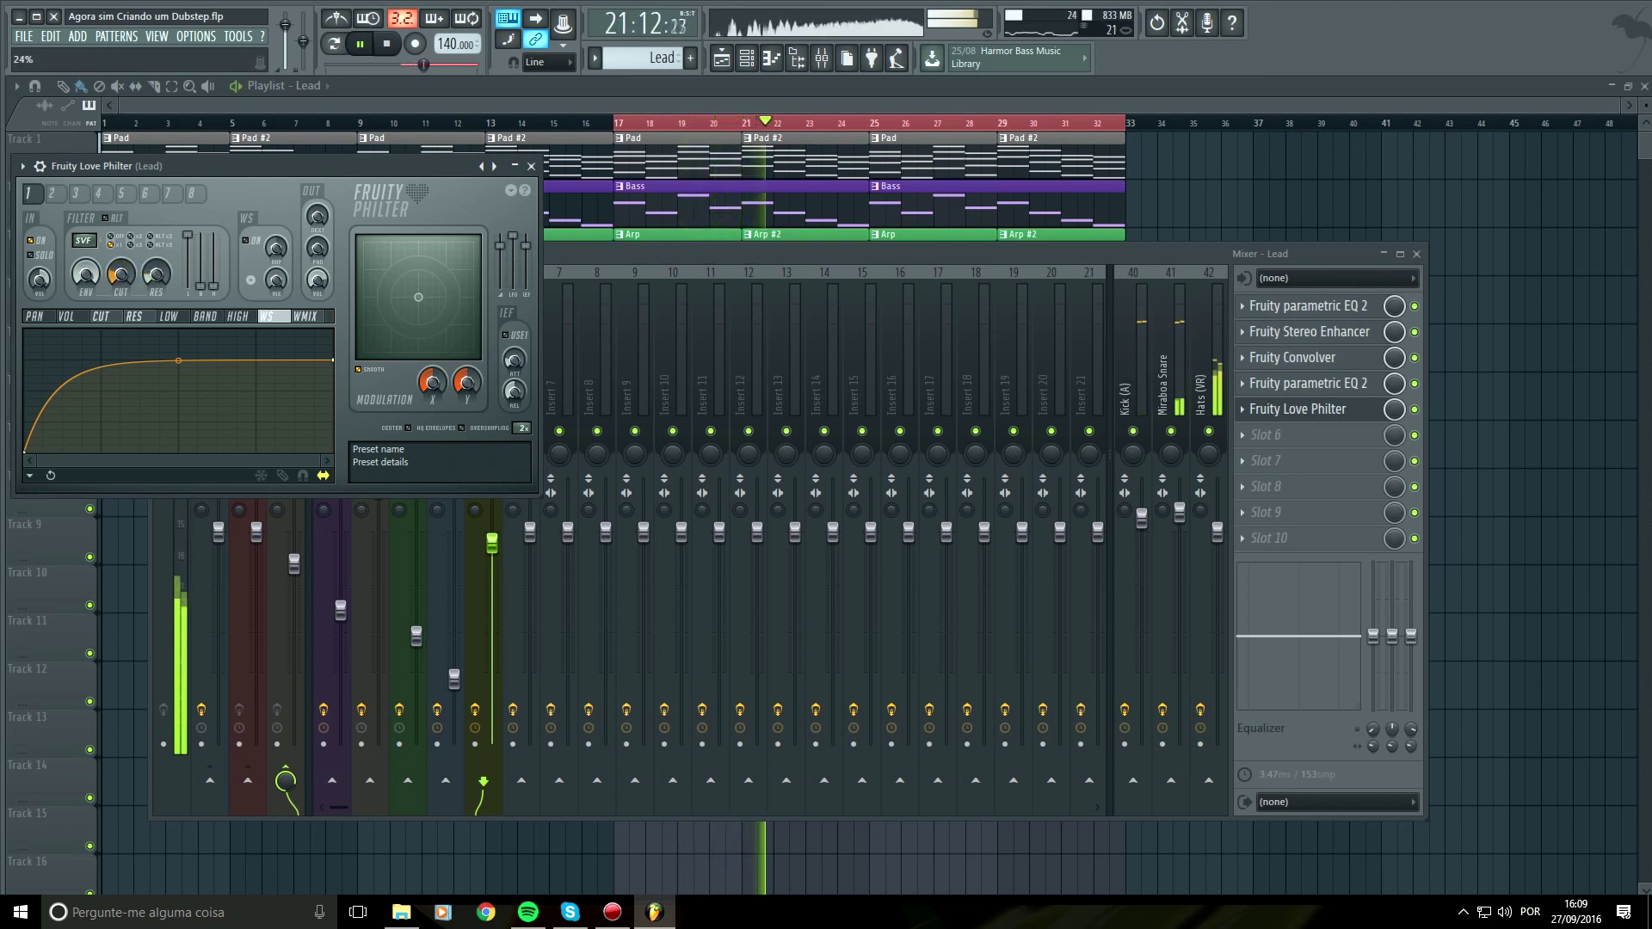
{"action": "left_click_drag", "start_coordinate": [139, 276], "coordinate": [129, 274]}
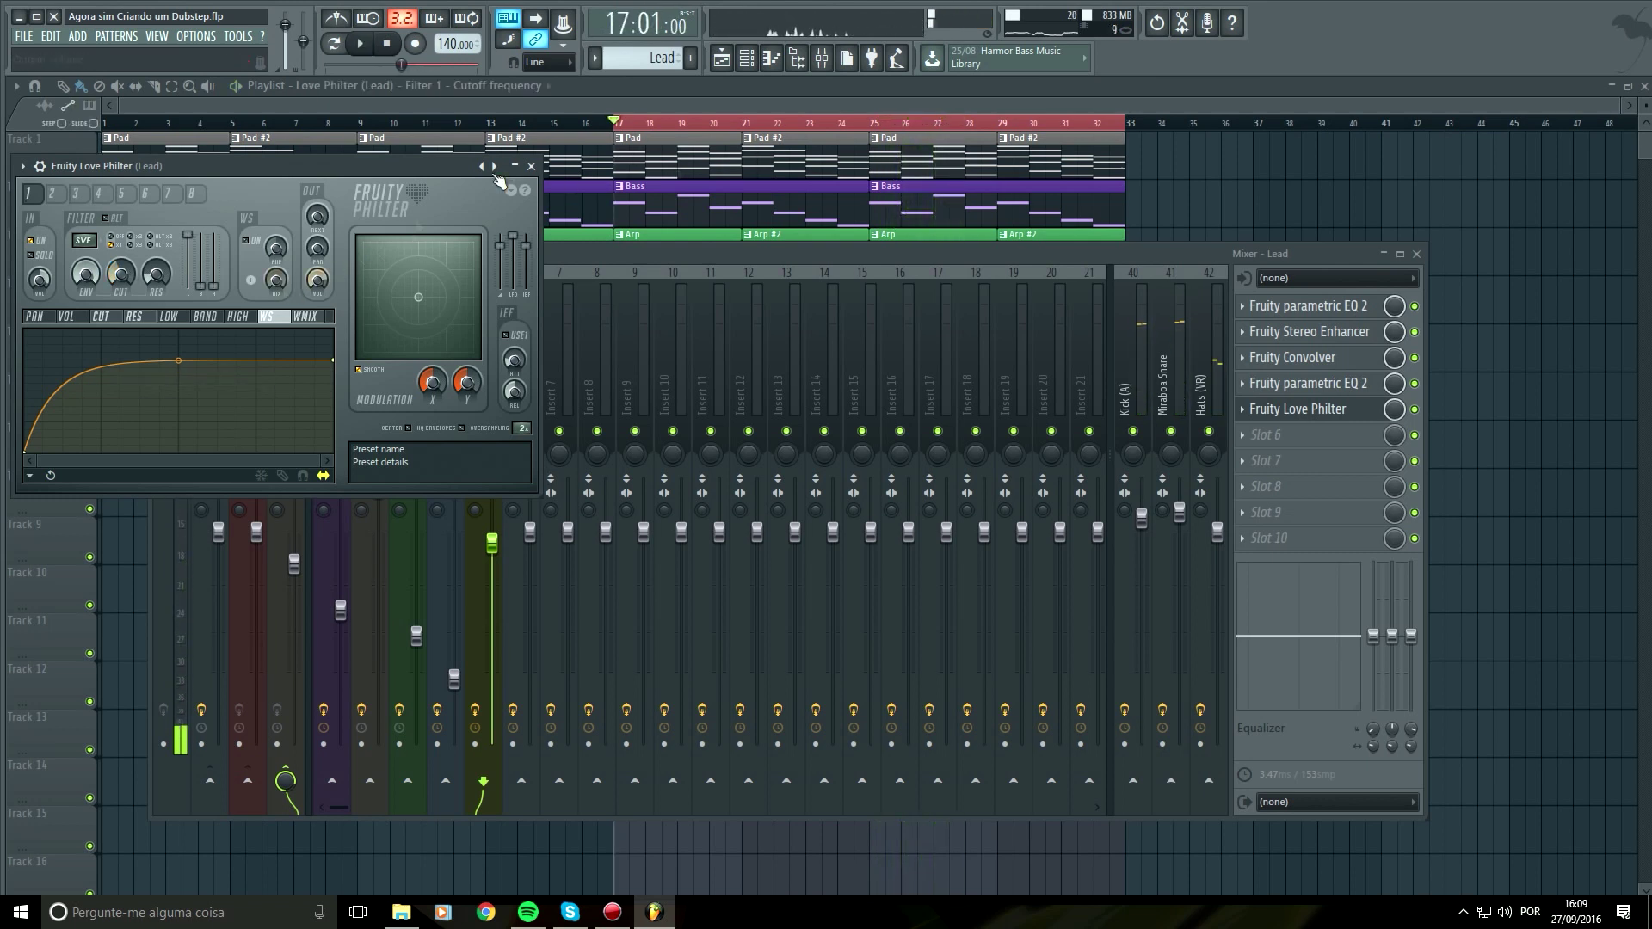
Hide the plugin and mixer windows and move the cutoff automation clip up from Track 9 to Track 8
{"action": "left_click", "coordinate": [718, 105]}
{"action": "left_click_drag", "start_coordinate": [807, 375], "coordinate": [208, 552]}
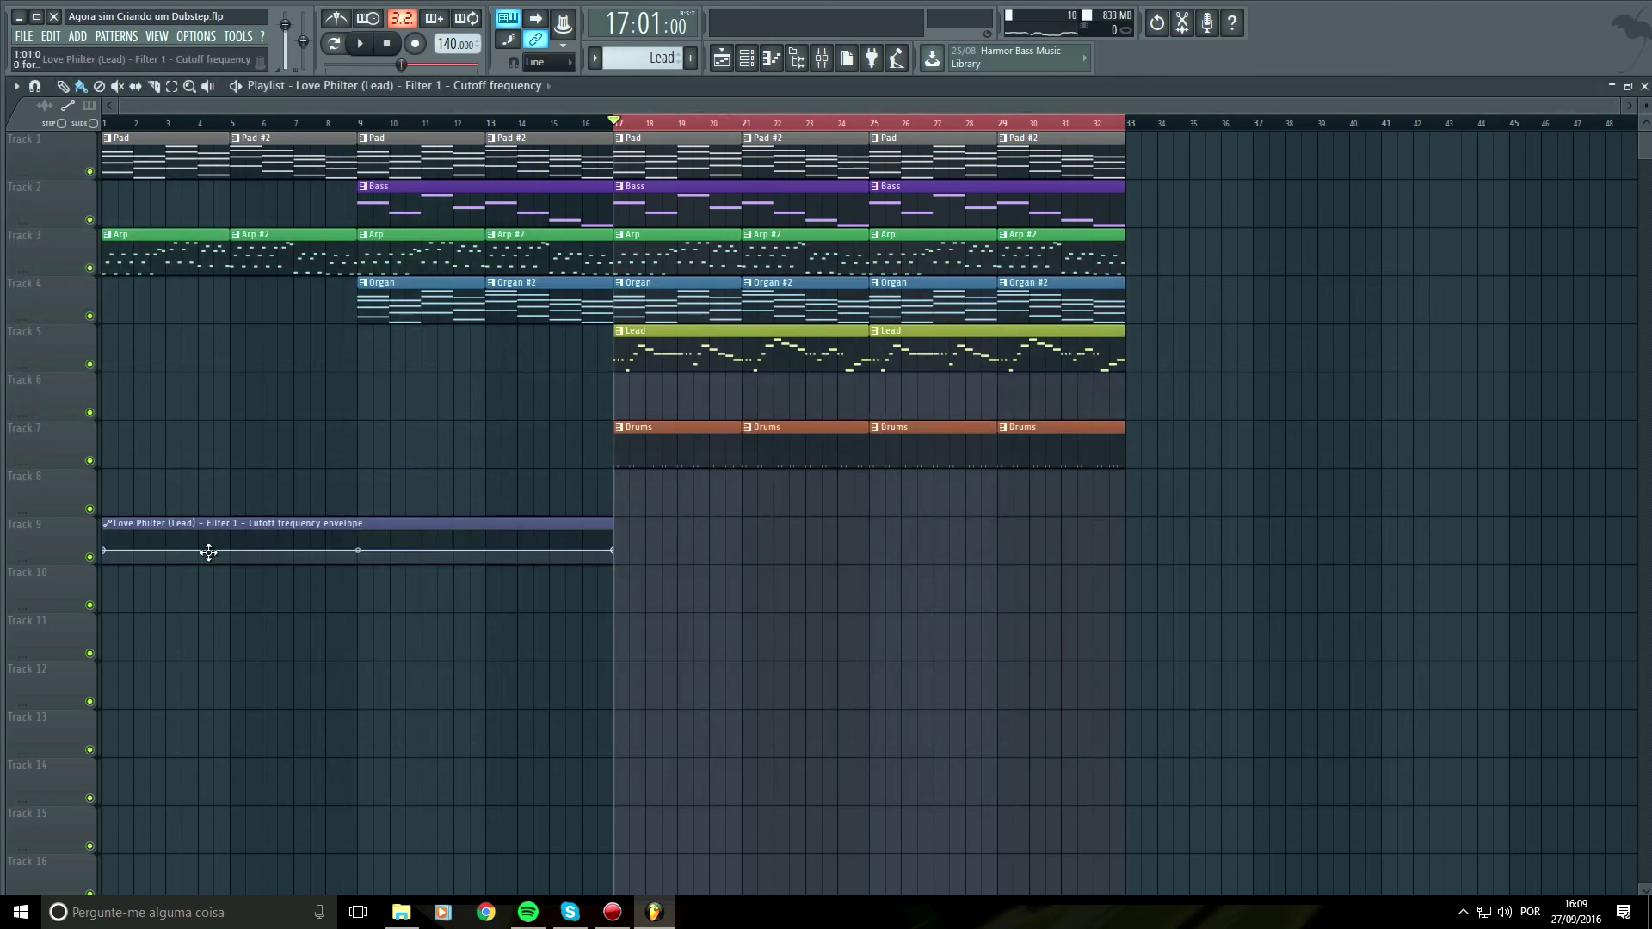
{"action": "left_click_drag", "start_coordinate": [171, 491], "coordinate": [162, 464]}
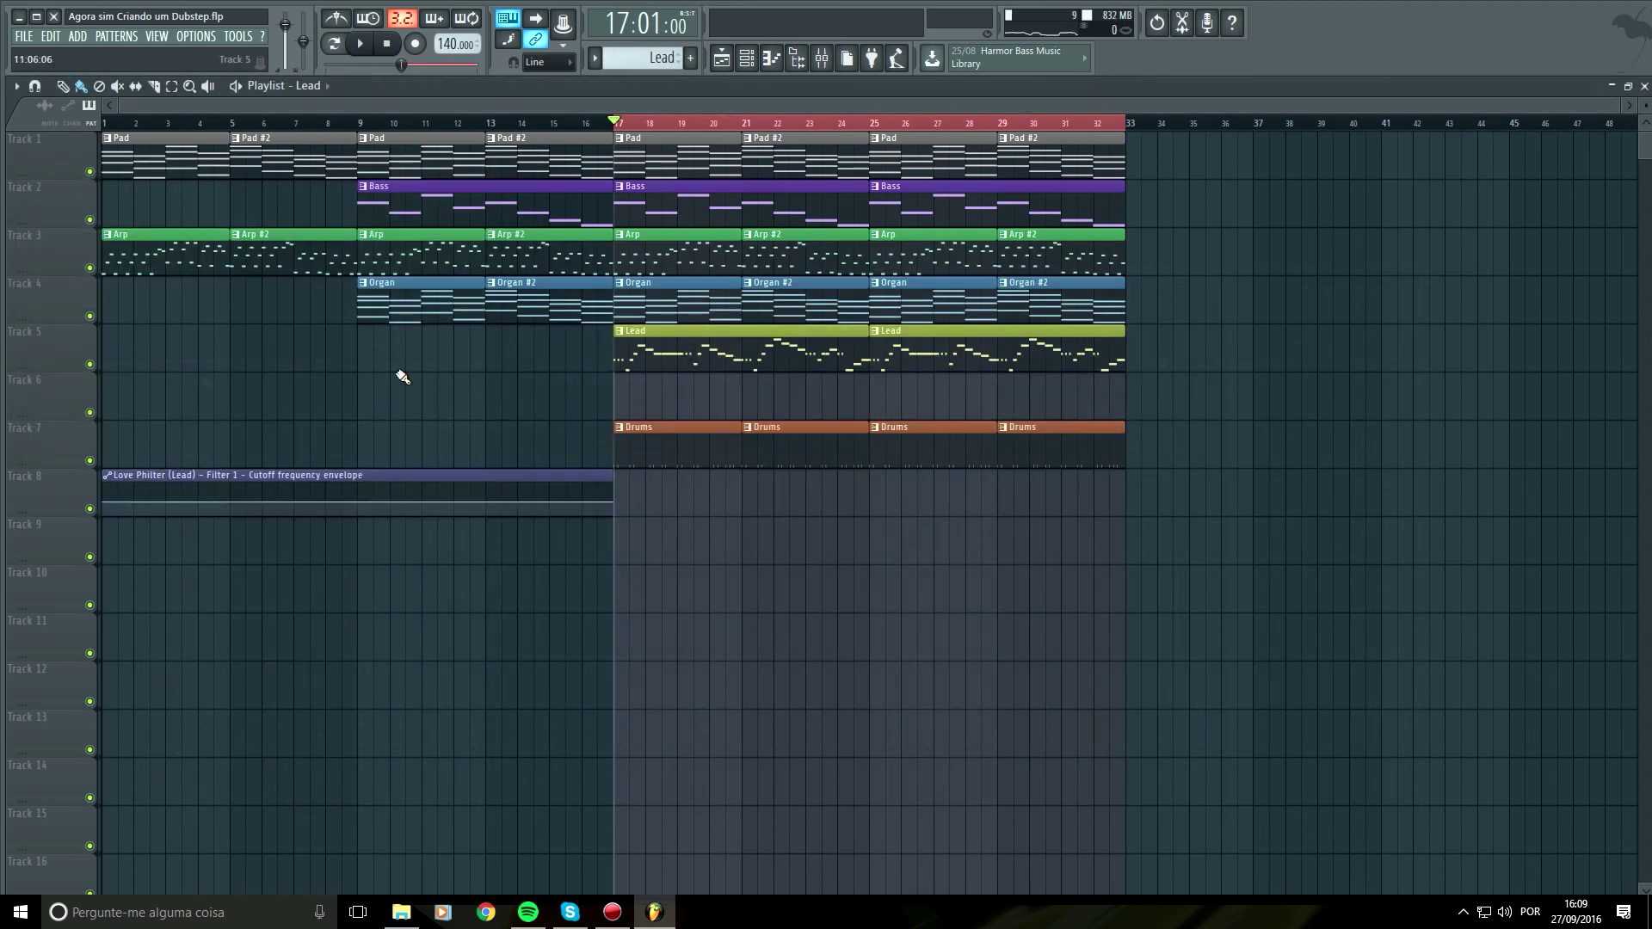
Place a Lead clip at bar 1 on Track 5, clear the bar selection and return playback to the start
{"action": "left_click", "coordinate": [123, 356]}
{"action": "left_click", "coordinate": [91, 365]}
{"action": "left_click", "coordinate": [90, 365]}
{"action": "right_click", "coordinate": [91, 365]}
{"action": "right_click", "coordinate": [91, 365]}
{"action": "key", "text": "space"}
{"action": "left_click", "coordinate": [486, 123]}
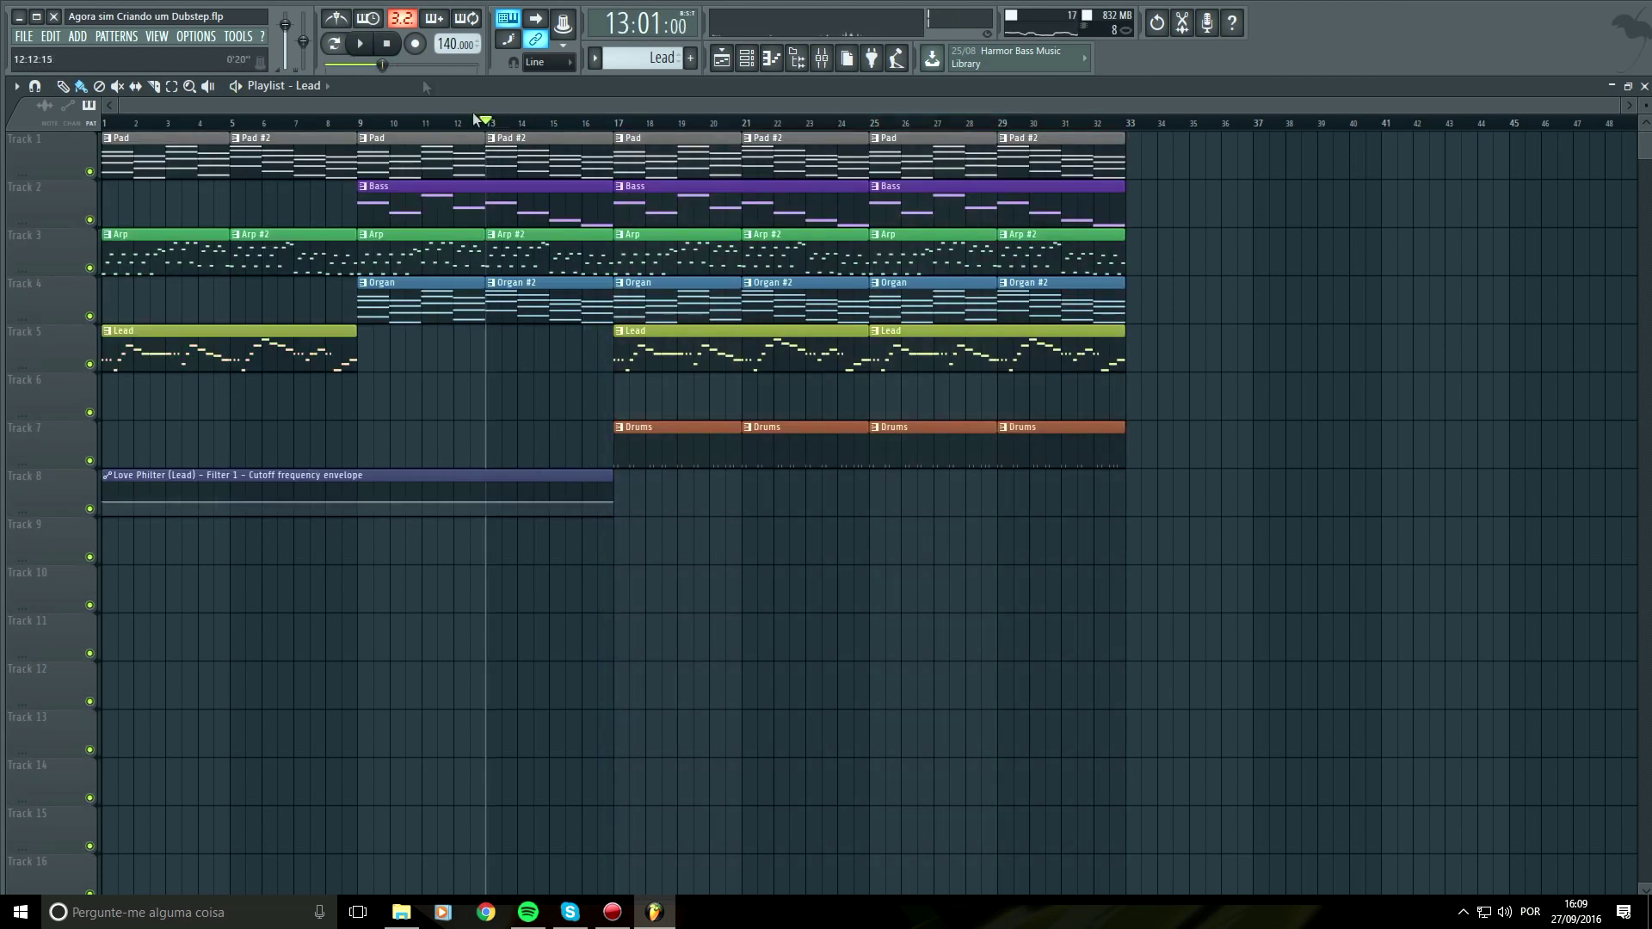
{"action": "left_click", "coordinate": [391, 44]}
Lower the starting point of the cutoff automation at bar 1 and play the beginning briefly to check it
{"action": "key", "text": "space"}
{"action": "left_click_drag", "start_coordinate": [107, 500], "coordinate": [107, 516]}
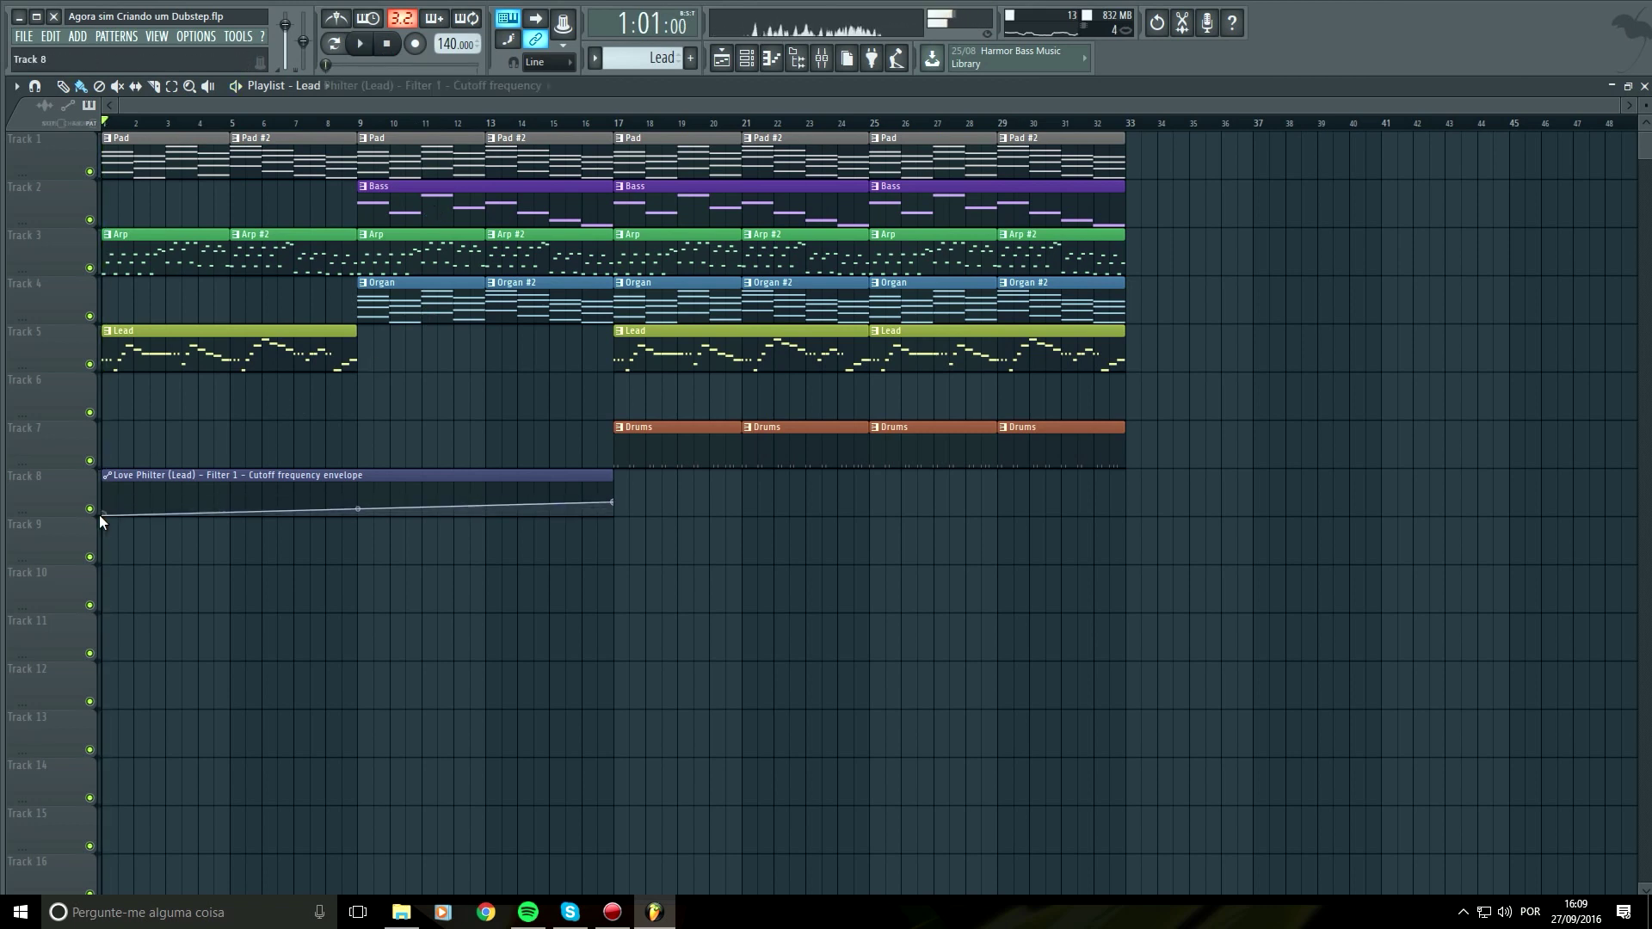
{"action": "key", "text": "space"}
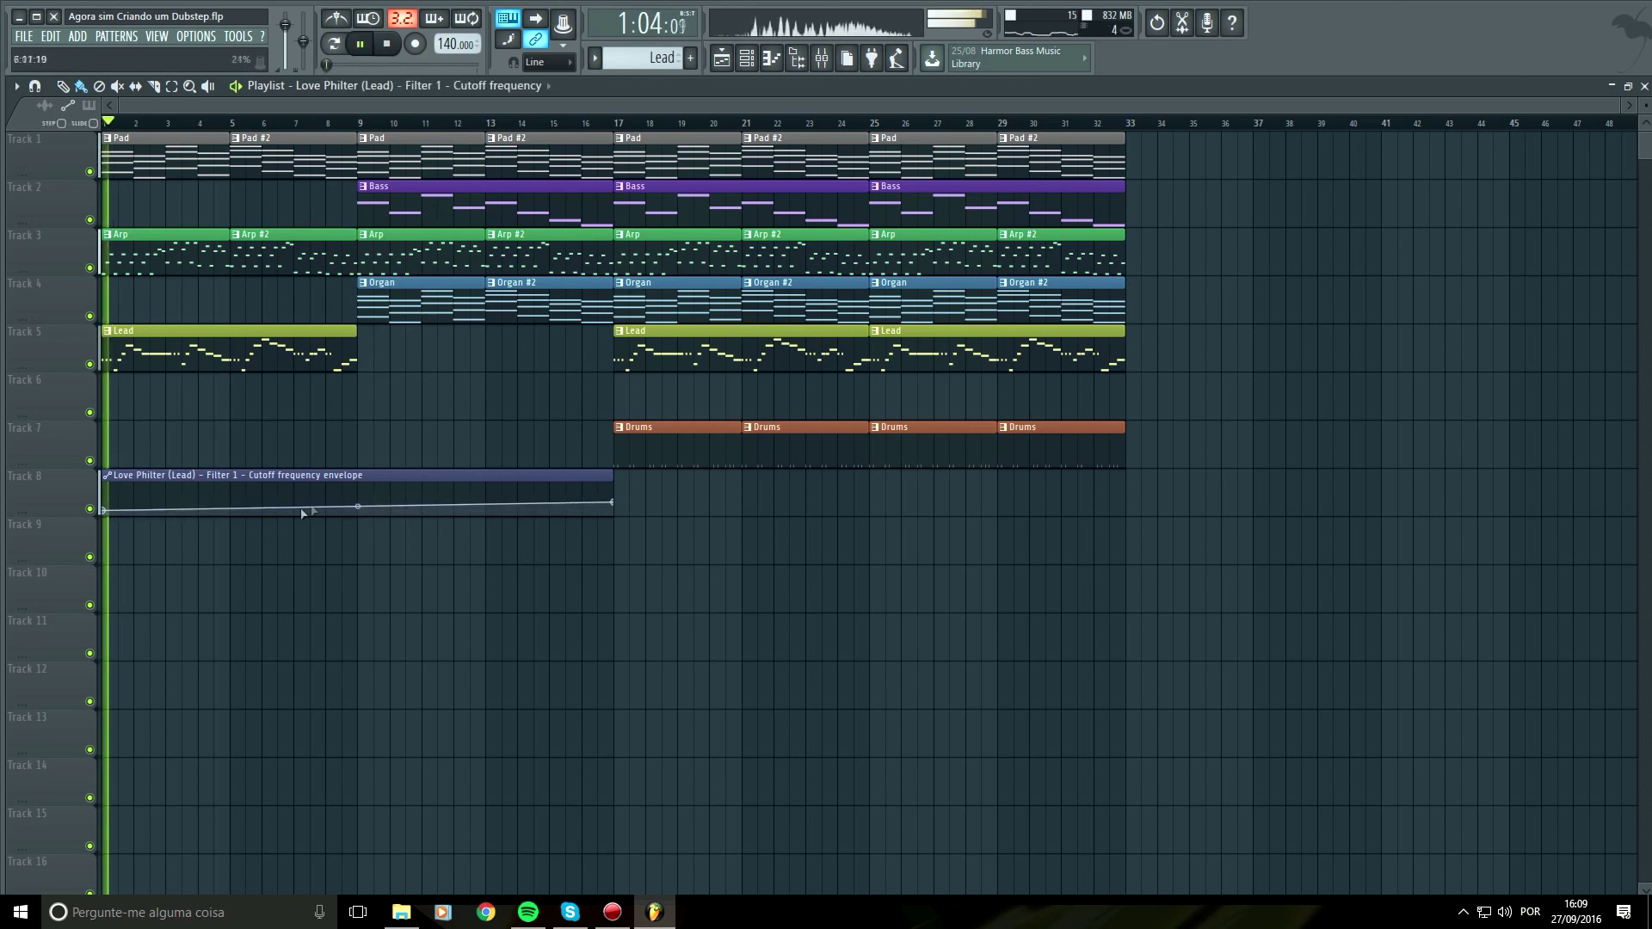
{"action": "key", "text": "space"}
Enlarge Track 8, raise the cutoff automation point at bar 9 and start playback from bar 1
{"action": "left_click_drag", "start_coordinate": [40, 513], "coordinate": [39, 711]}
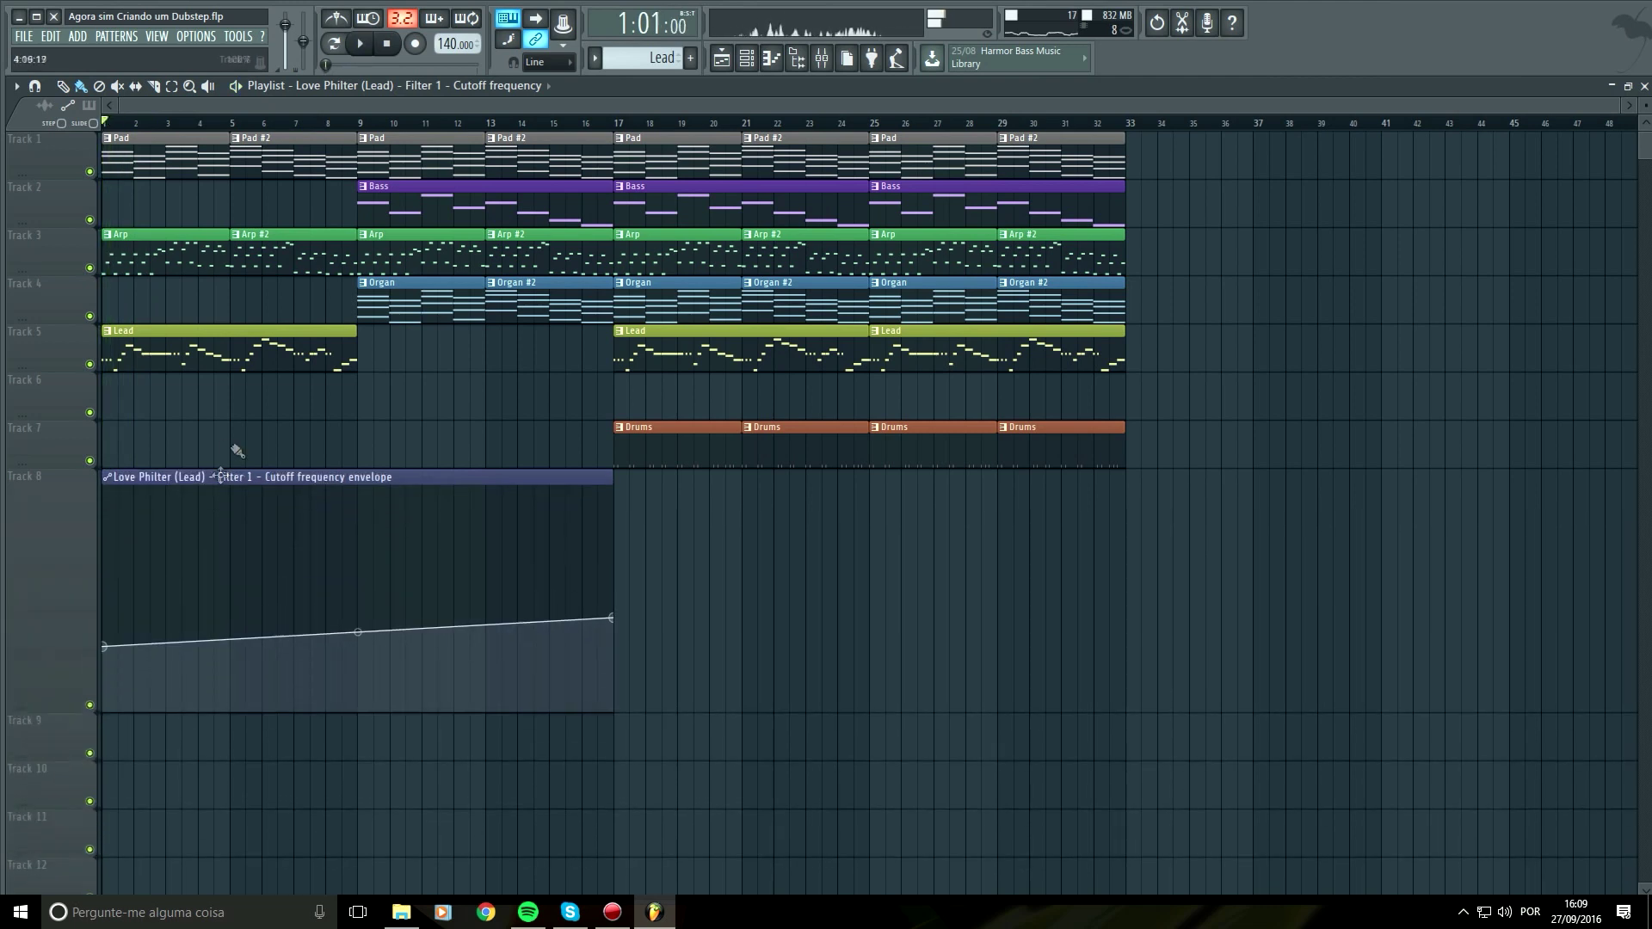
{"action": "right_click", "coordinate": [361, 603]}
{"action": "key", "text": "space"}
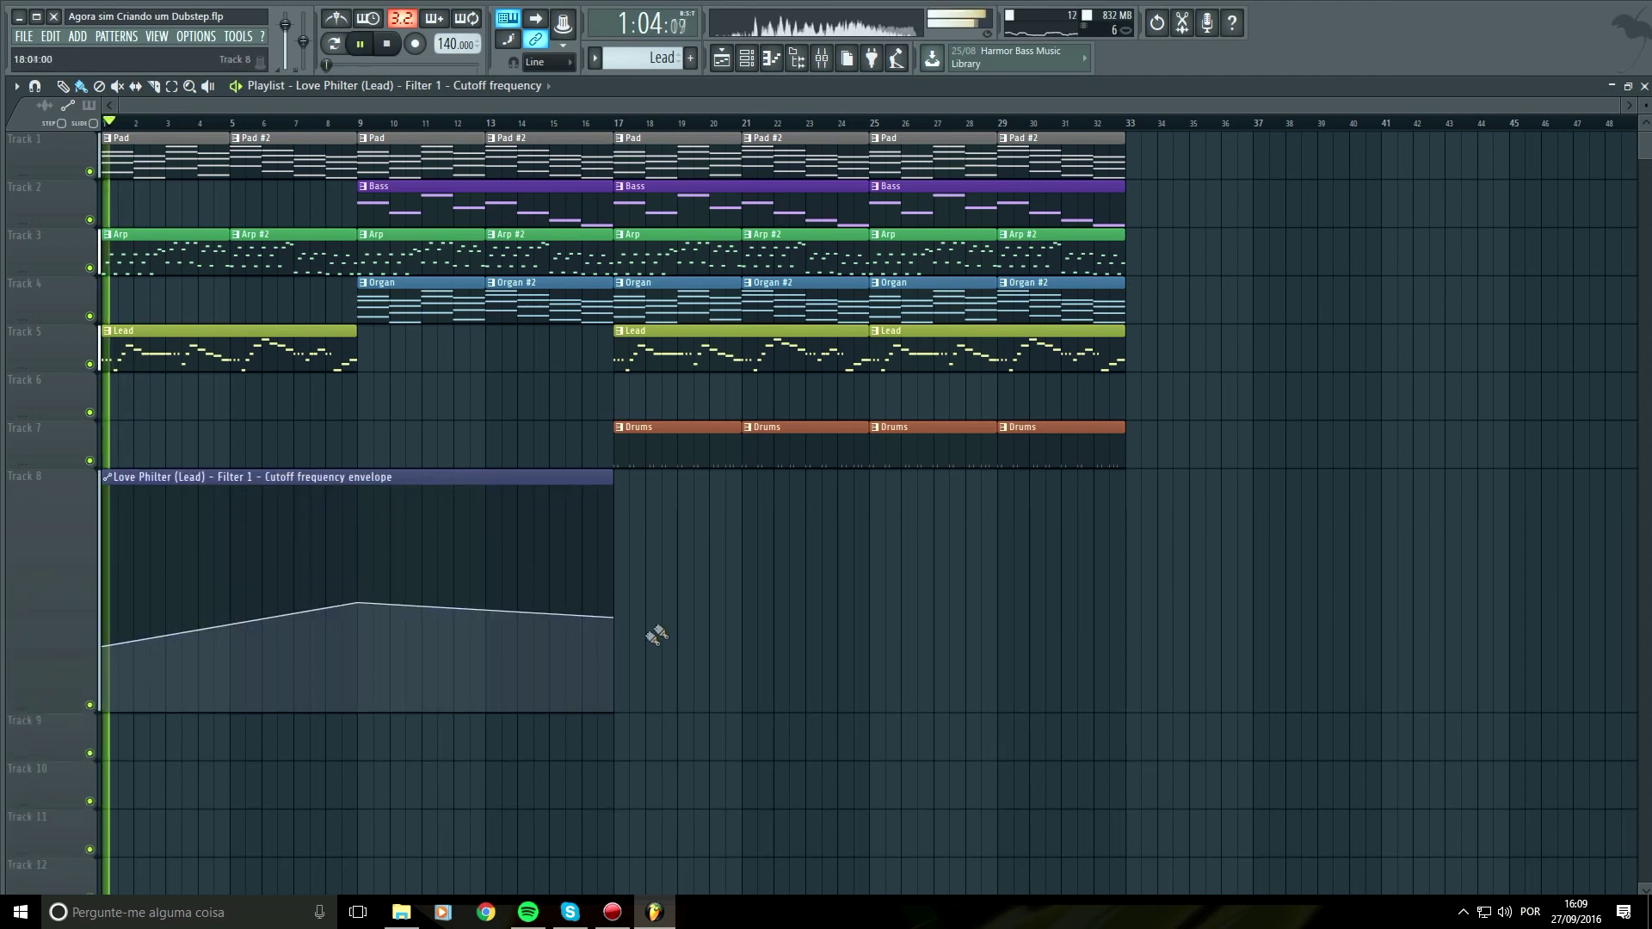
Delete the automation's end point at bar 17 so the clip ends at bar 9, and bend its rise into an upward curve
{"action": "right_click", "coordinate": [616, 618]}
{"action": "left_click", "coordinate": [639, 605]}
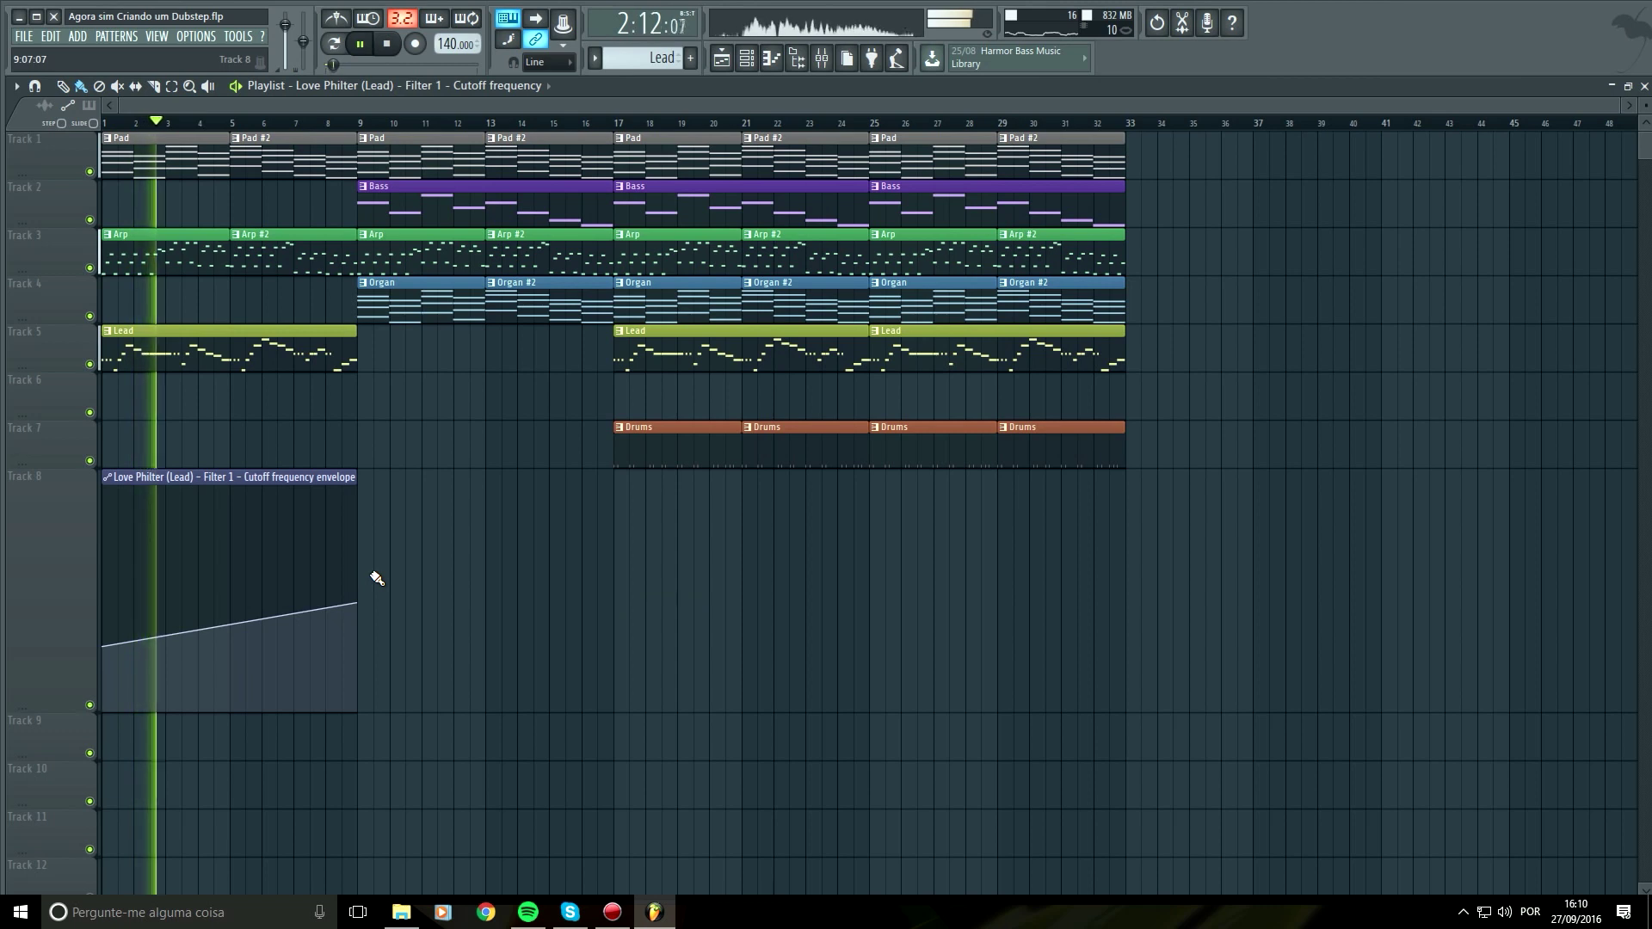
{"action": "left_click_drag", "start_coordinate": [230, 625], "coordinate": [230, 647]}
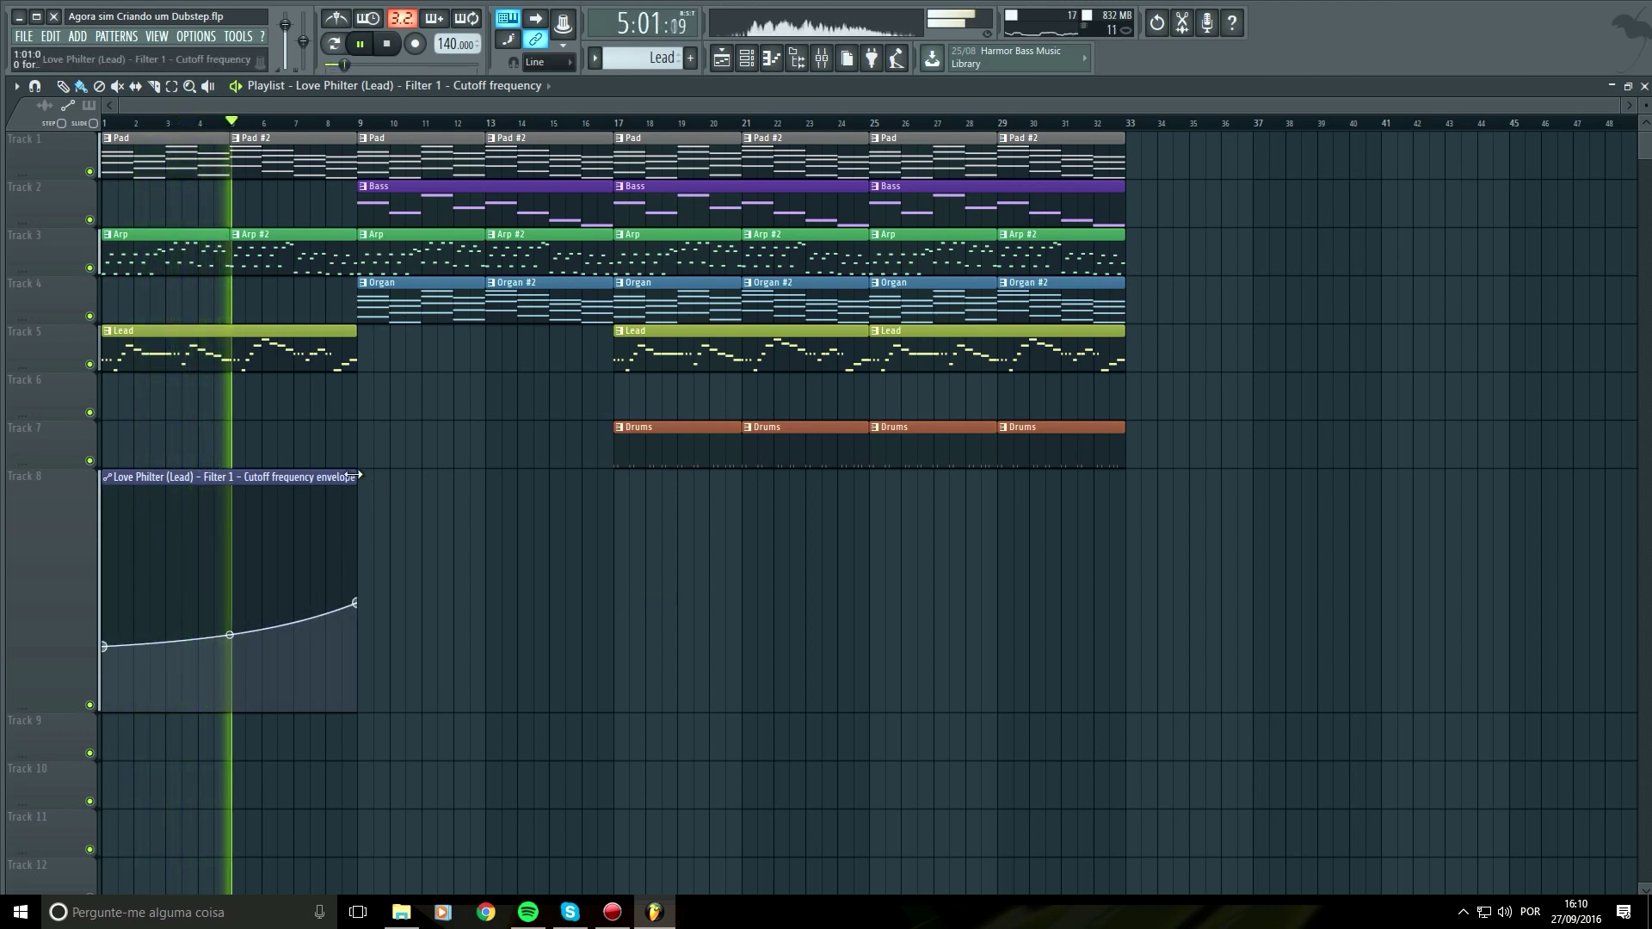
Extend the cutoff automation to bar 17 with an end point at about 57% and a straight segment, adding a Lead clip at bar 9
{"action": "left_click_drag", "start_coordinate": [350, 475], "coordinate": [612, 476]}
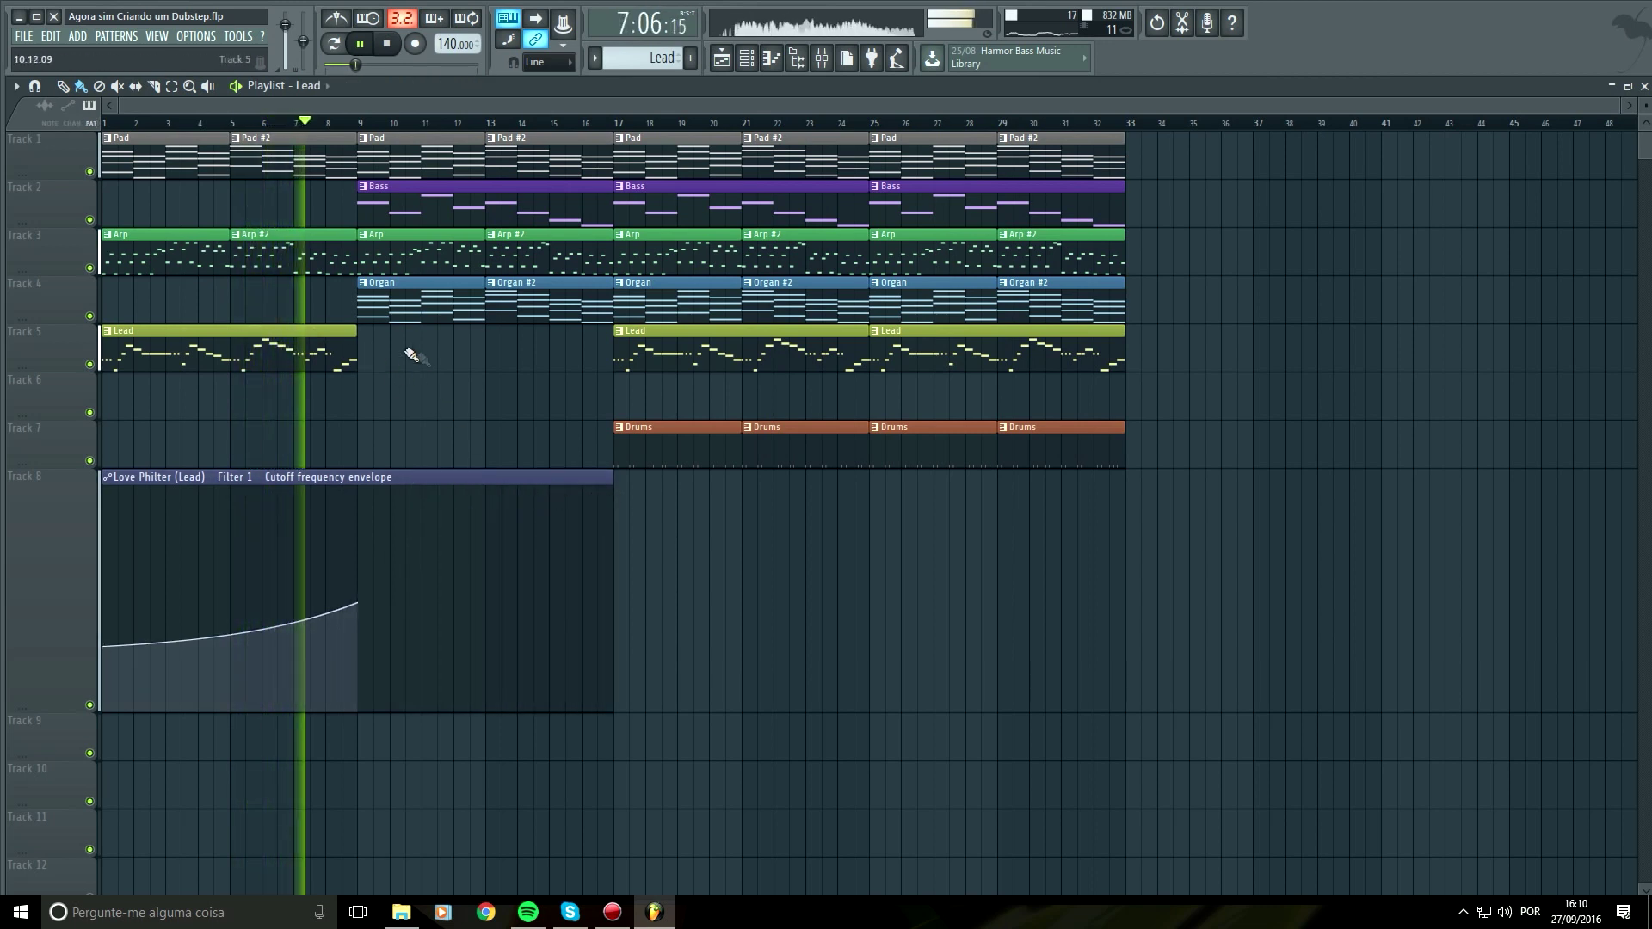
{"action": "left_click_drag", "start_coordinate": [380, 387], "coordinate": [390, 345]}
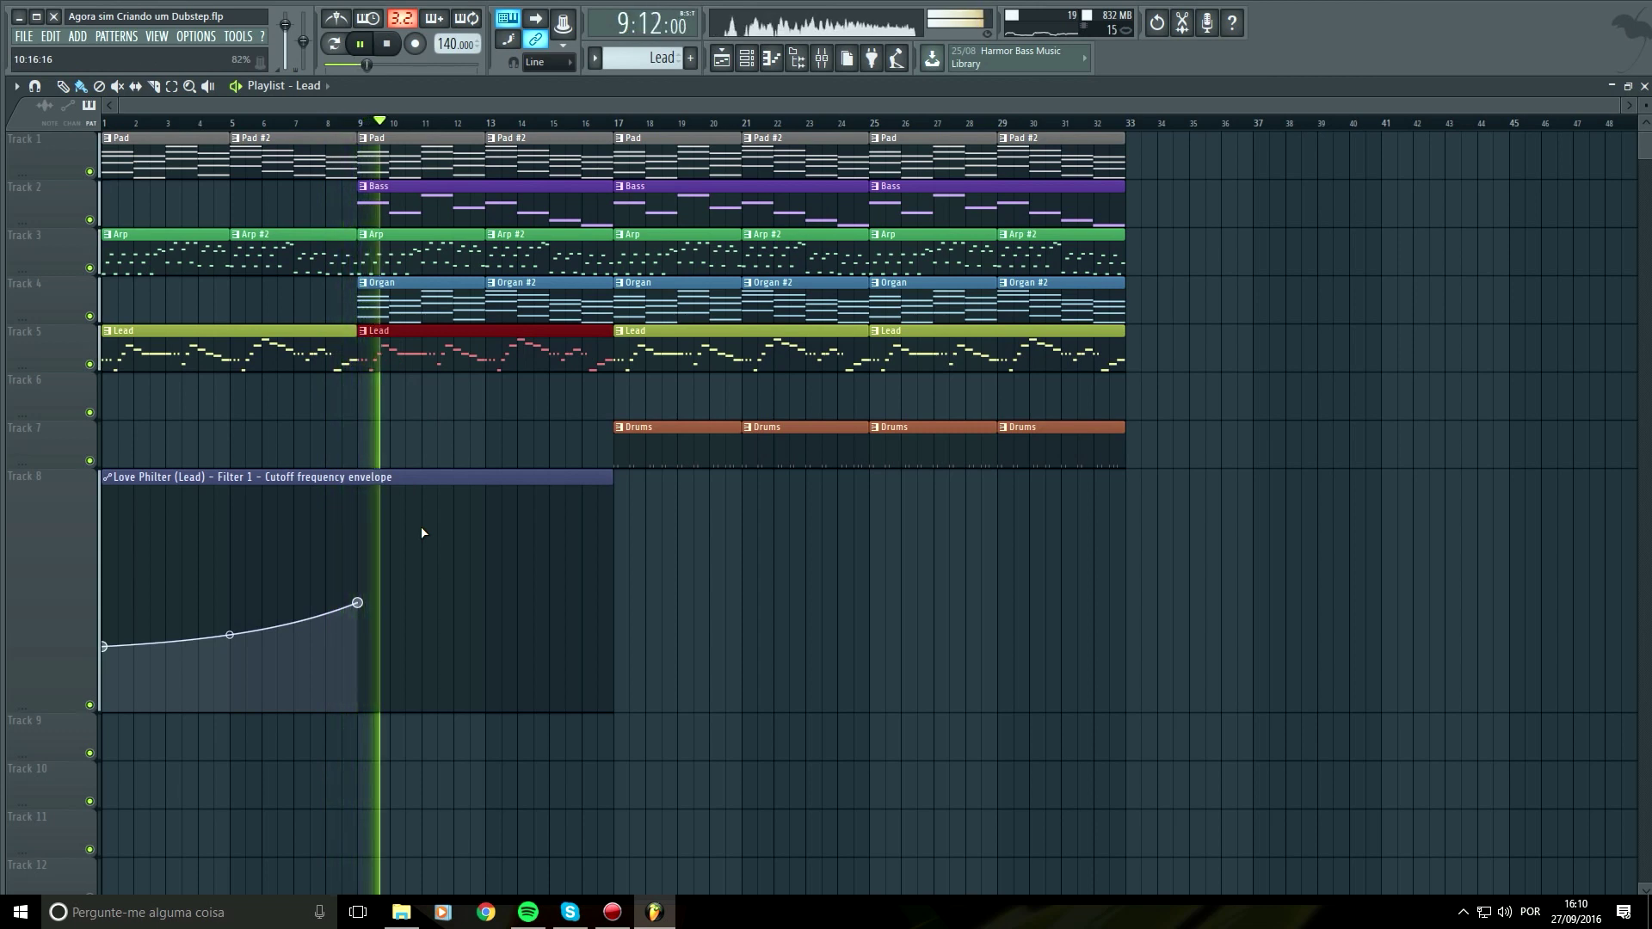
{"action": "left_click", "coordinate": [612, 584]}
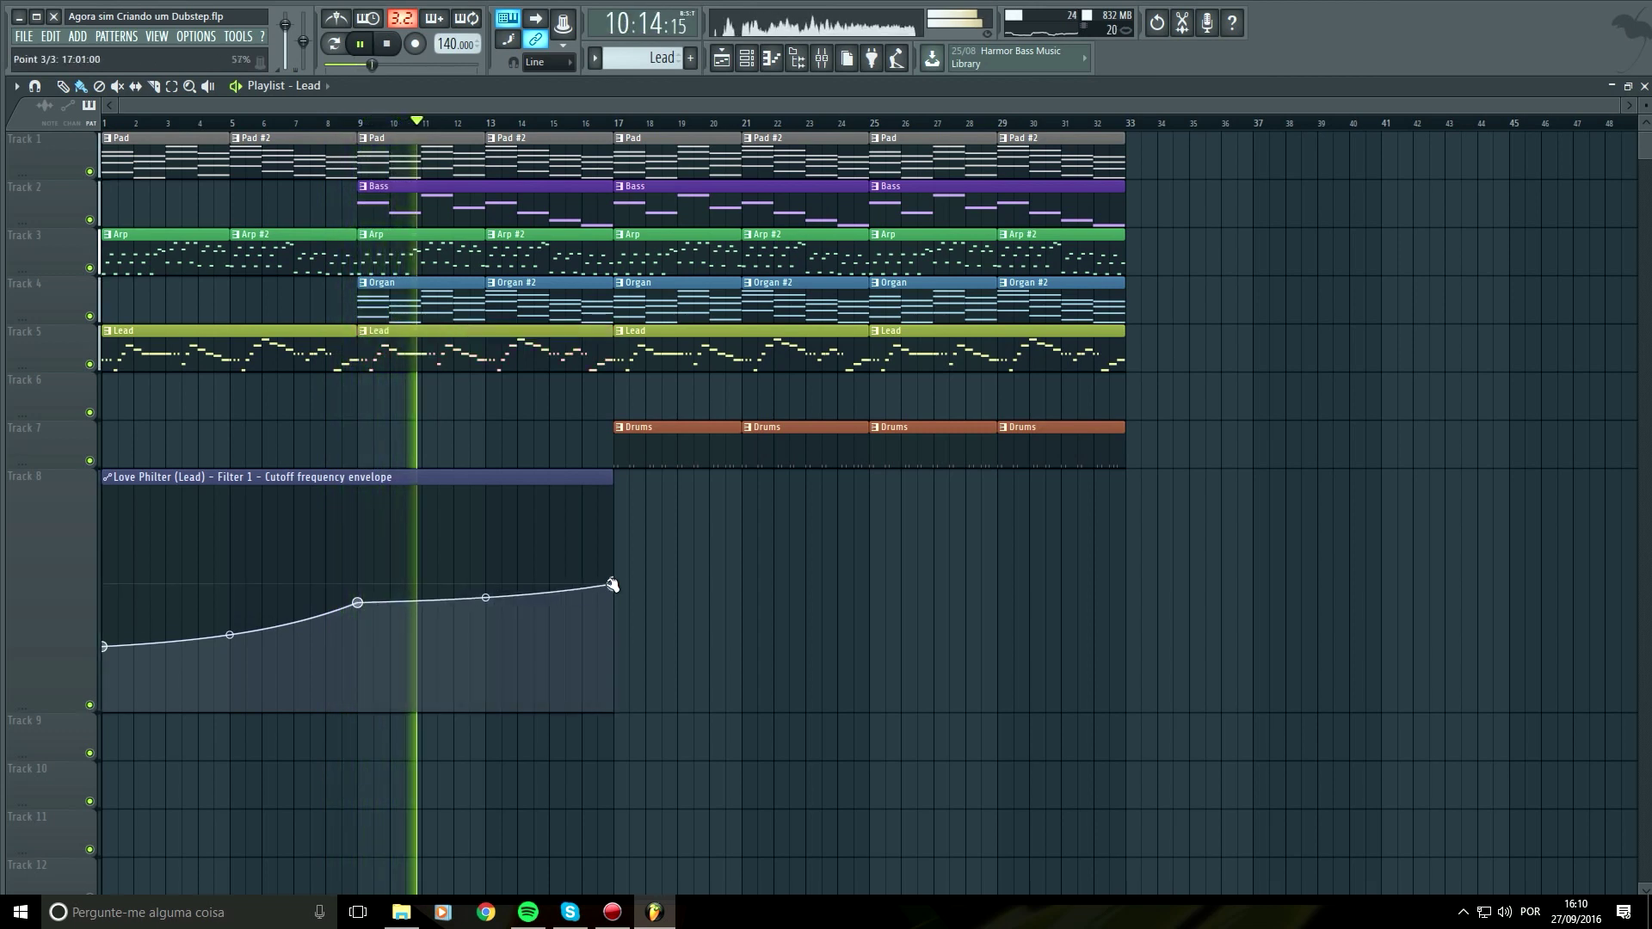
{"action": "right_click", "coordinate": [486, 597]}
Extend the cutoff automation clip to bar 25, add an end point near maximum and stop playback
{"action": "left_click_drag", "start_coordinate": [611, 482], "coordinate": [870, 482]}
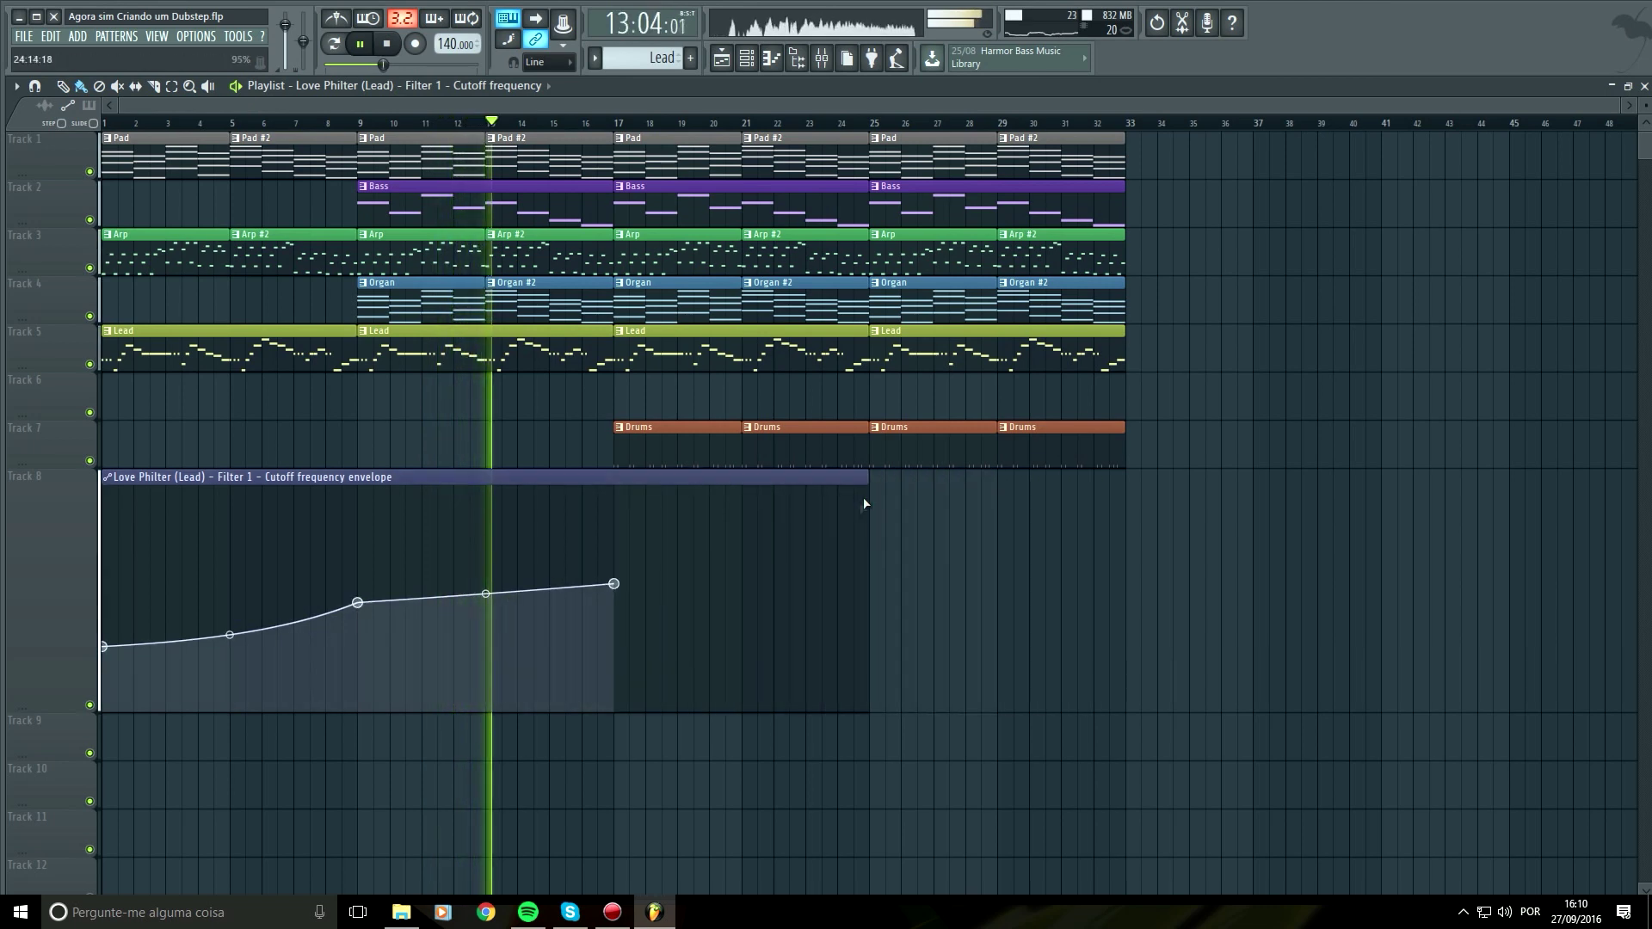
{"action": "left_click", "coordinate": [869, 489]}
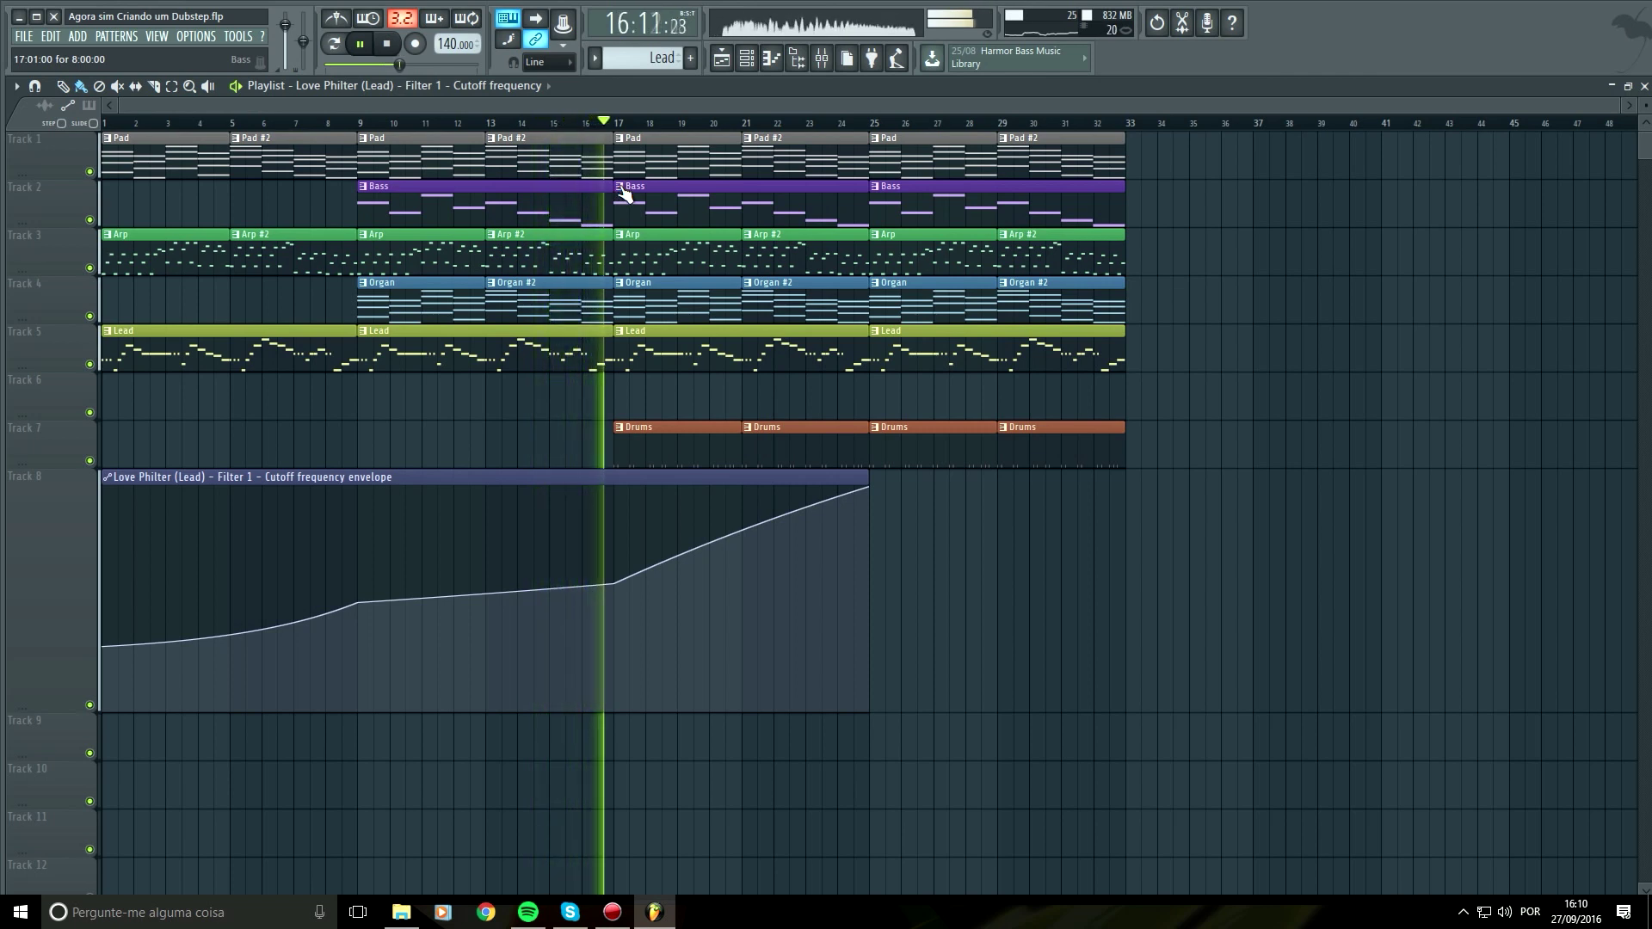
{"action": "key", "text": "space"}
Clear the Kick and Miraboa Snare steps from the Drums #2 pattern and position its clip at bar 13 on Track 7
{"action": "left_click", "coordinate": [555, 378]}
{"action": "left_click", "coordinate": [601, 394]}
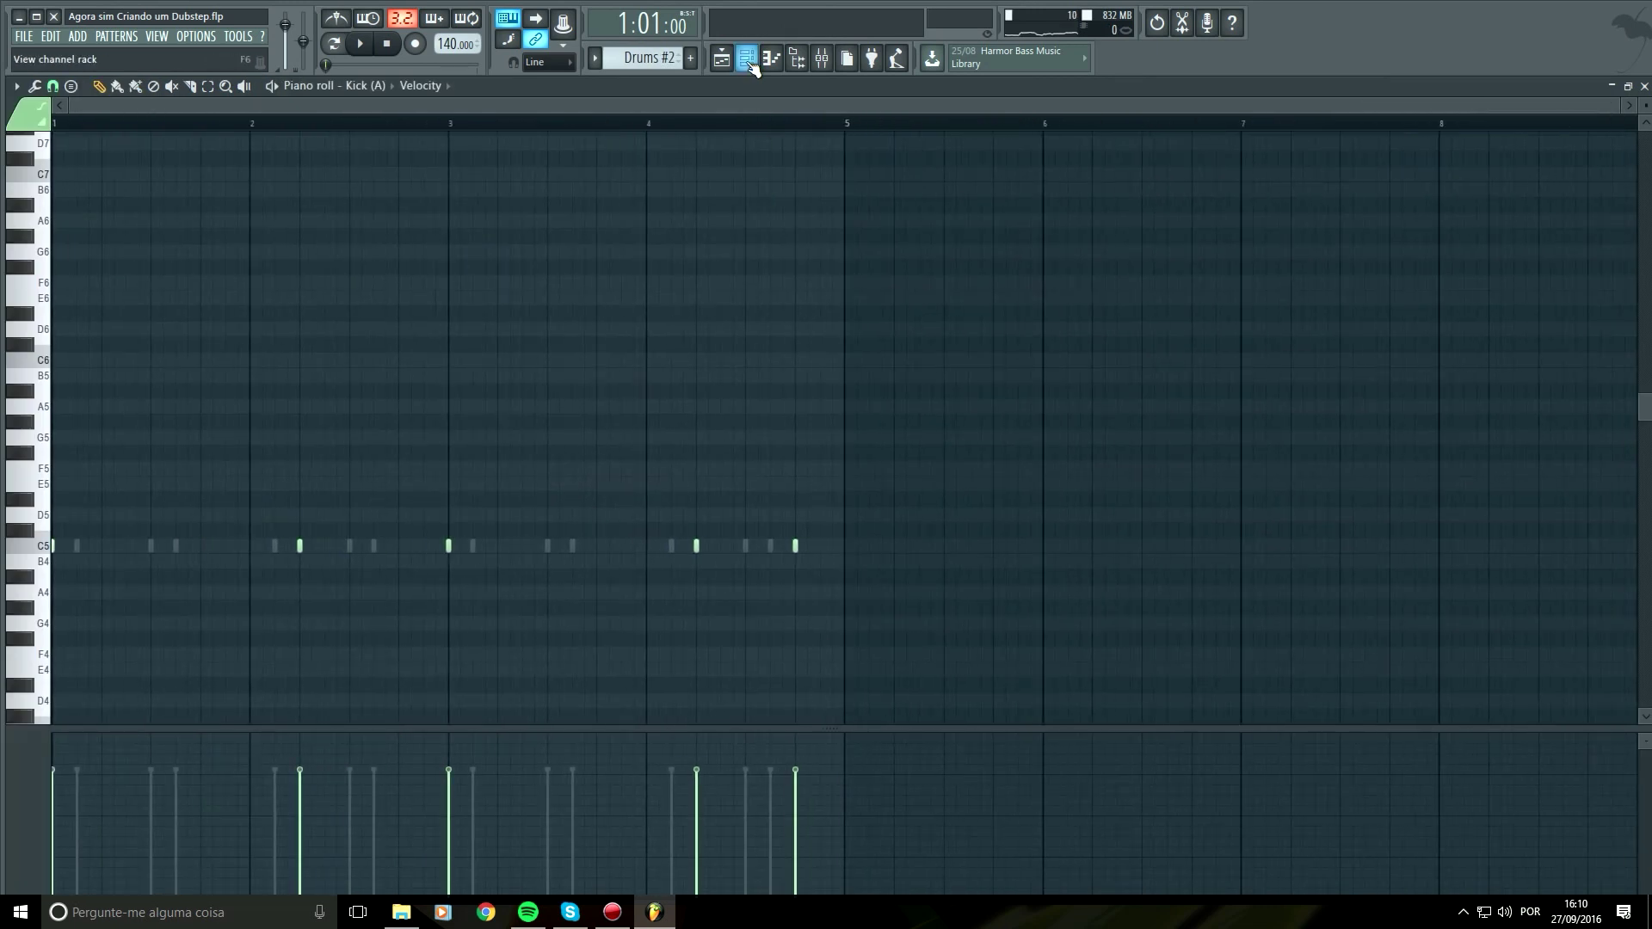
{"action": "left_click", "coordinate": [748, 61]}
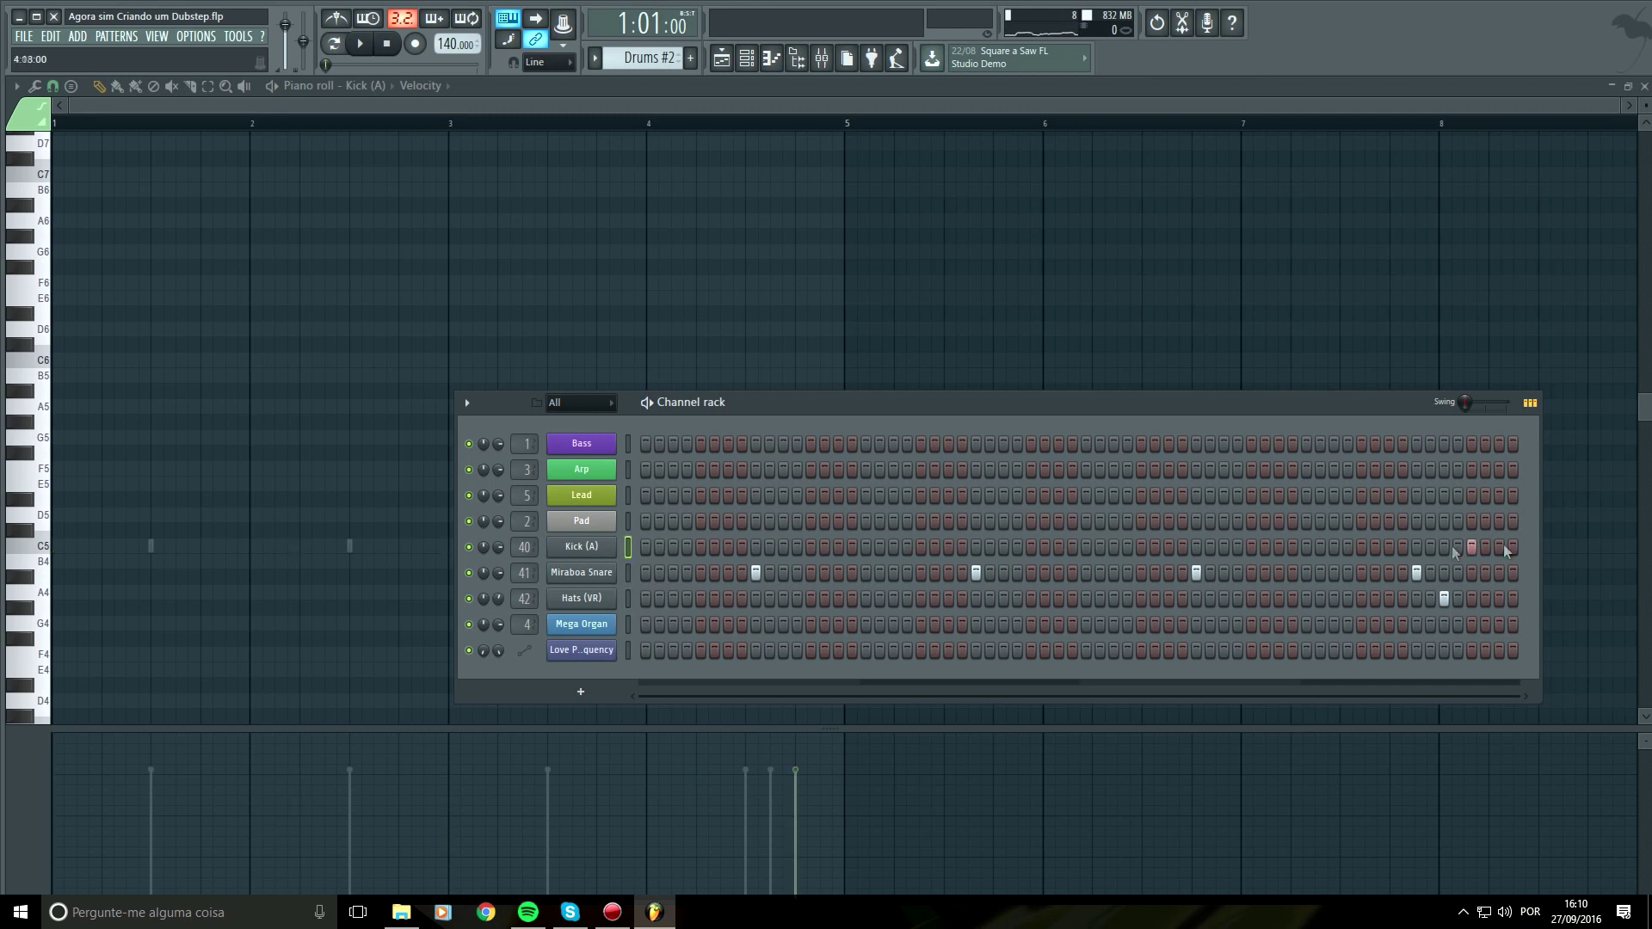
{"action": "left_click_drag", "start_coordinate": [1442, 568], "coordinate": [653, 572]}
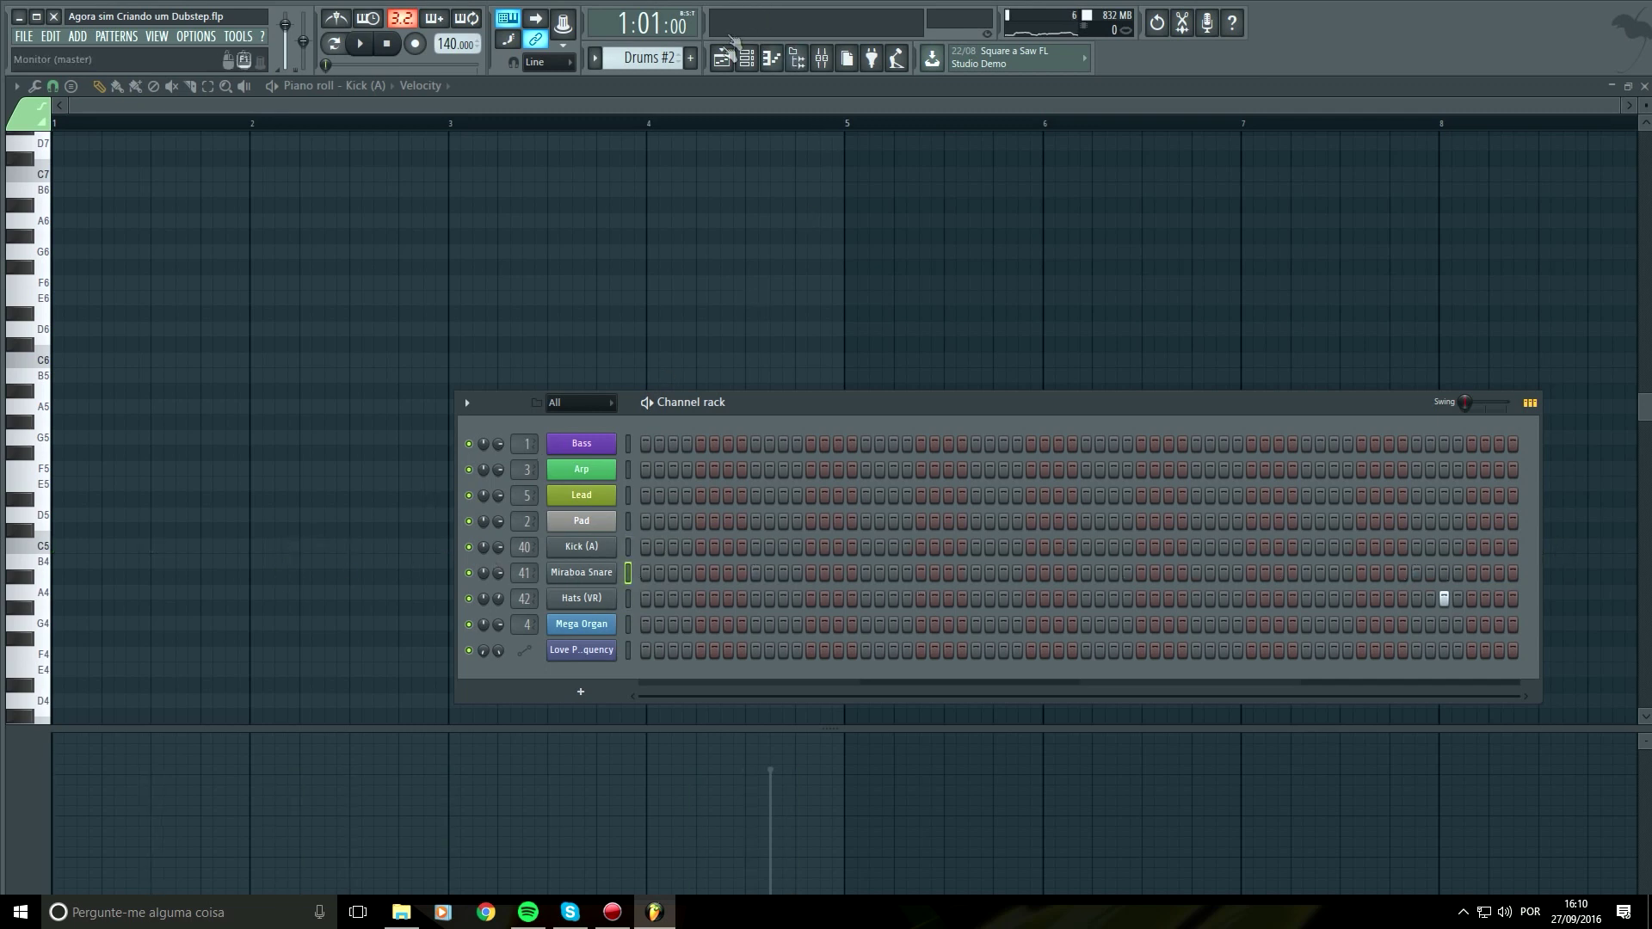
{"action": "left_click", "coordinate": [721, 58]}
{"action": "left_click_drag", "start_coordinate": [615, 381], "coordinate": [517, 468]}
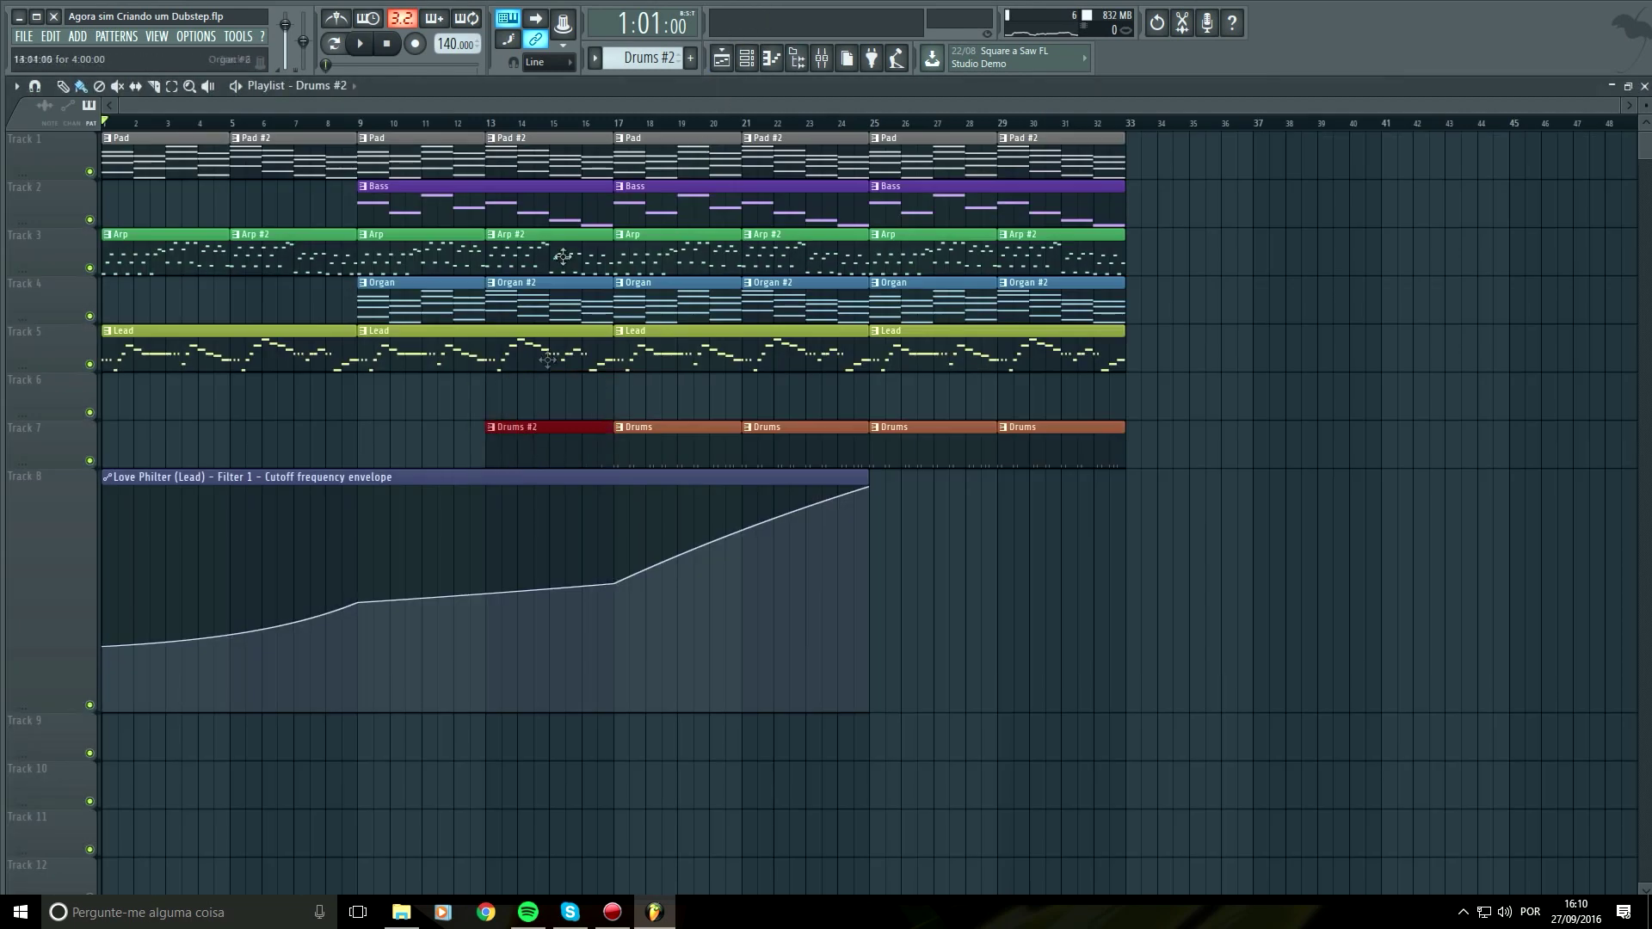
Play from bar 13 while raising the cutoff point at bar 17 and slightly curving the segment between bars 9 and 17
{"action": "left_click", "coordinate": [582, 129]}
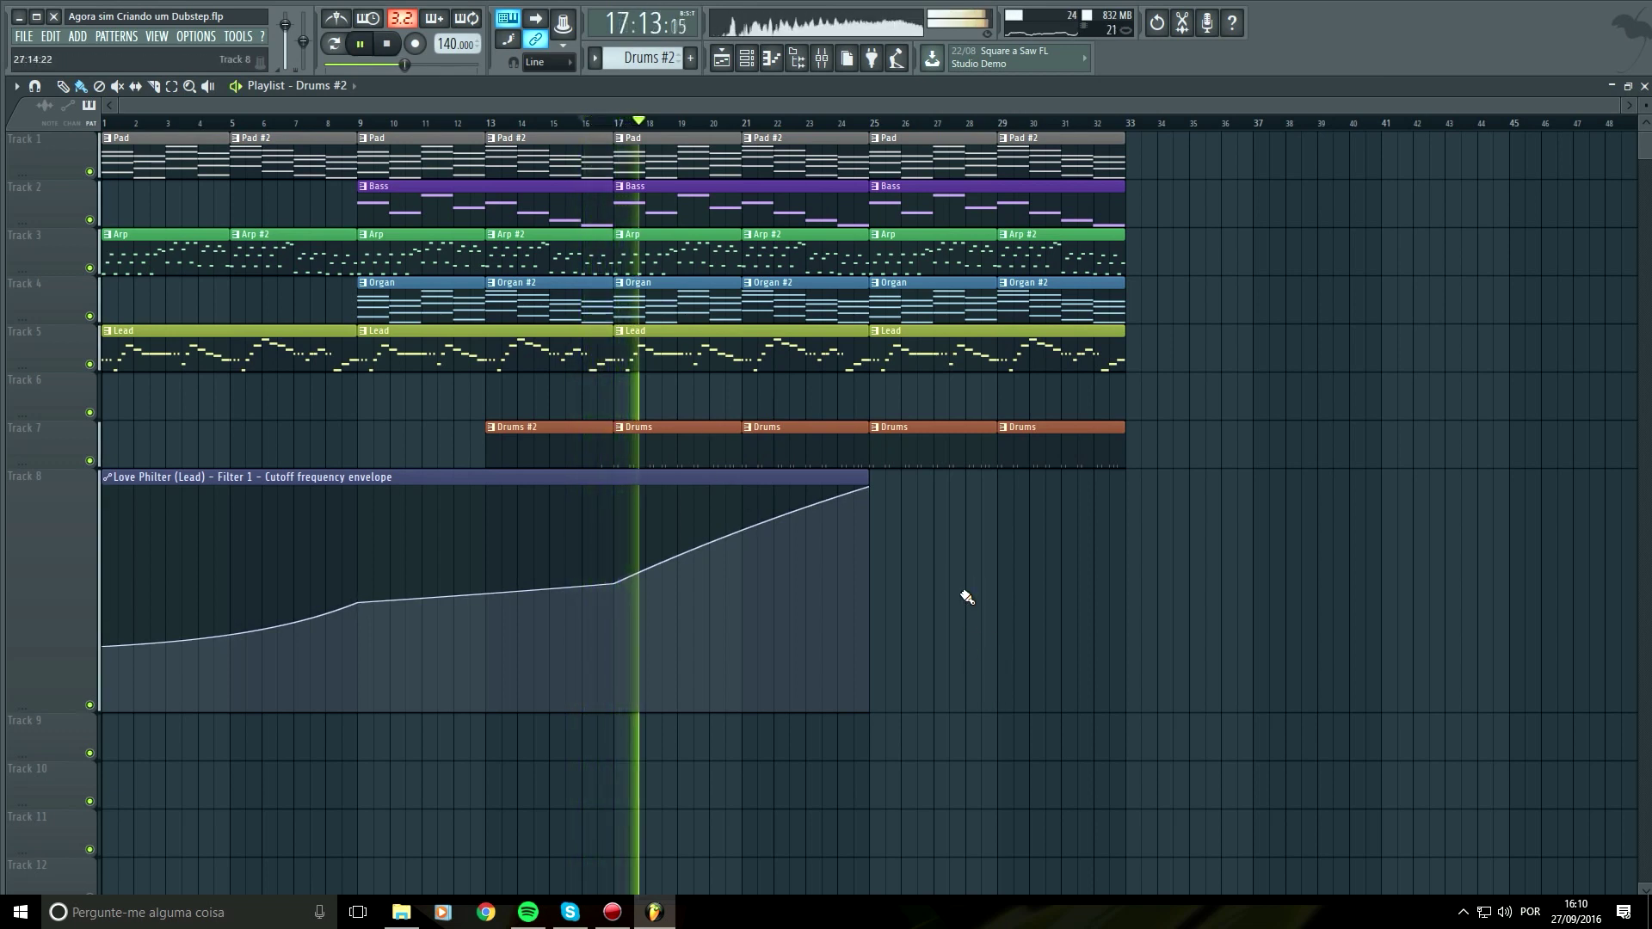
{"action": "left_click", "coordinate": [489, 129]}
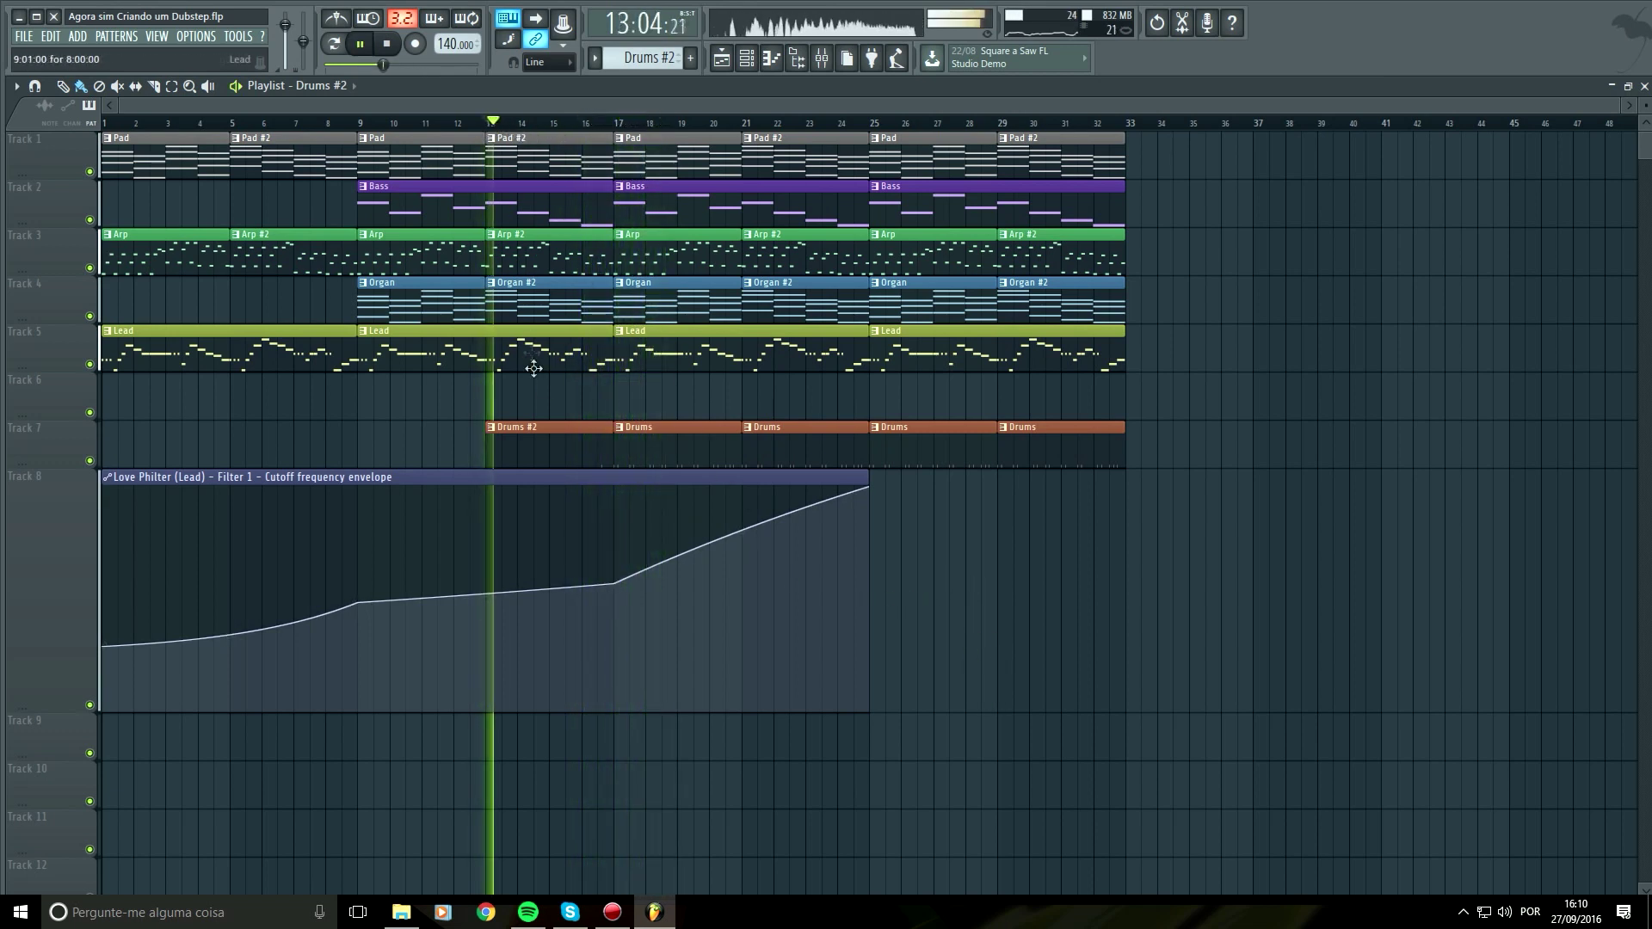
{"action": "left_click_drag", "start_coordinate": [614, 583], "coordinate": [613, 576]}
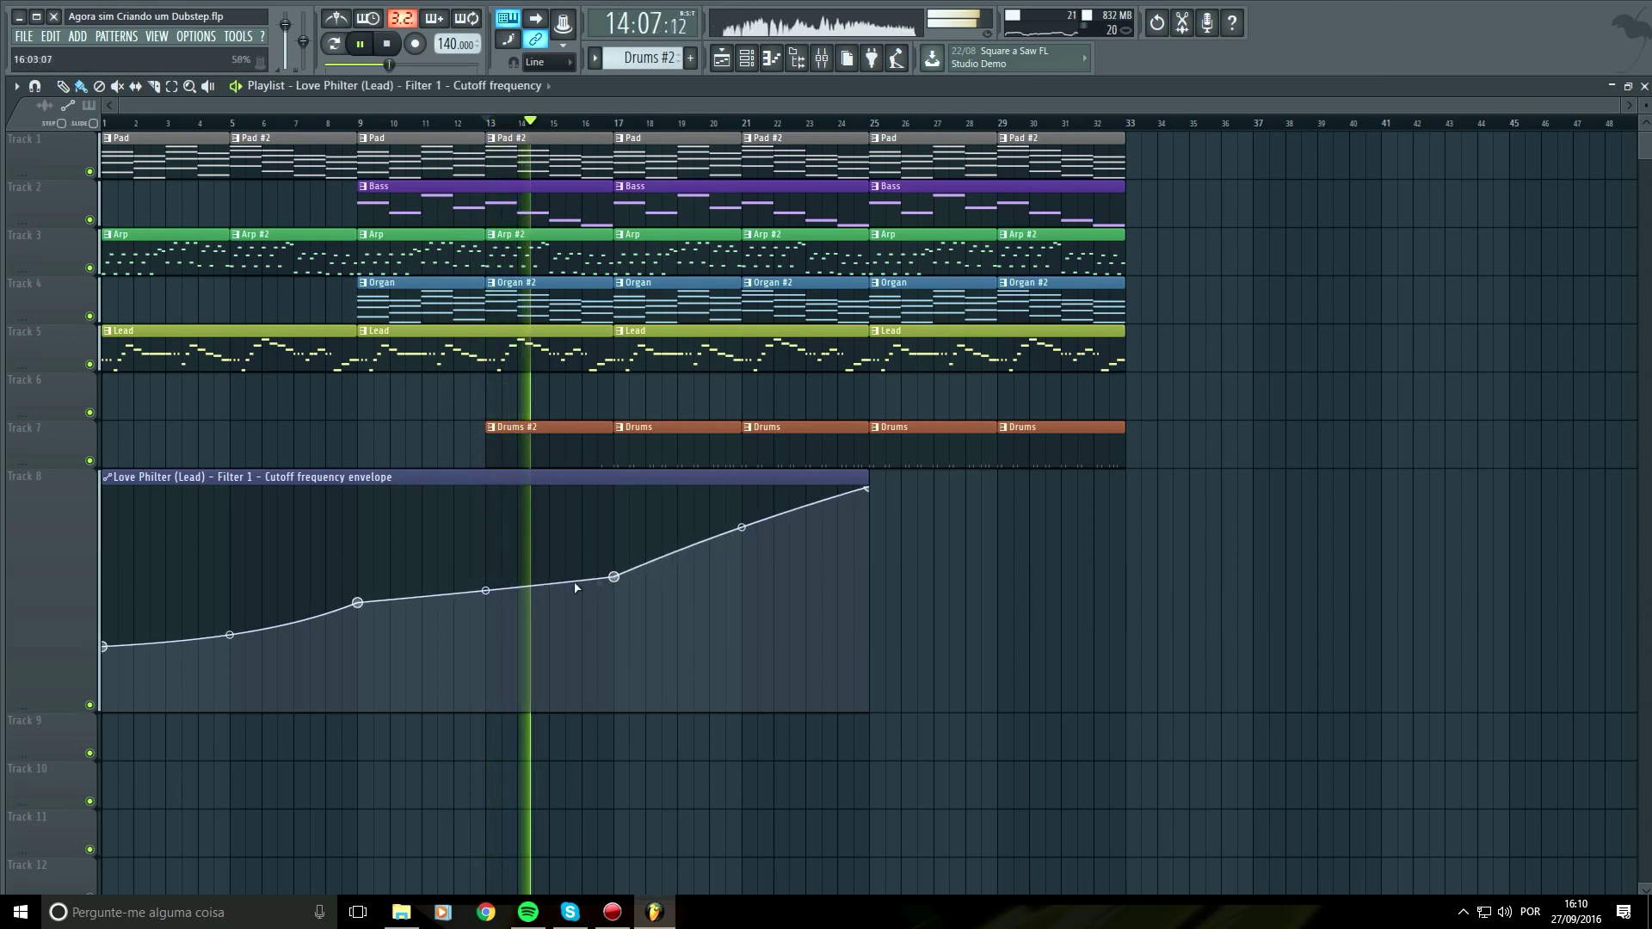
{"action": "left_click_drag", "start_coordinate": [486, 591], "coordinate": [486, 594]}
{"action": "left_click_drag", "start_coordinate": [613, 576], "coordinate": [614, 570]}
{"action": "left_click_drag", "start_coordinate": [486, 592], "coordinate": [486, 590]}
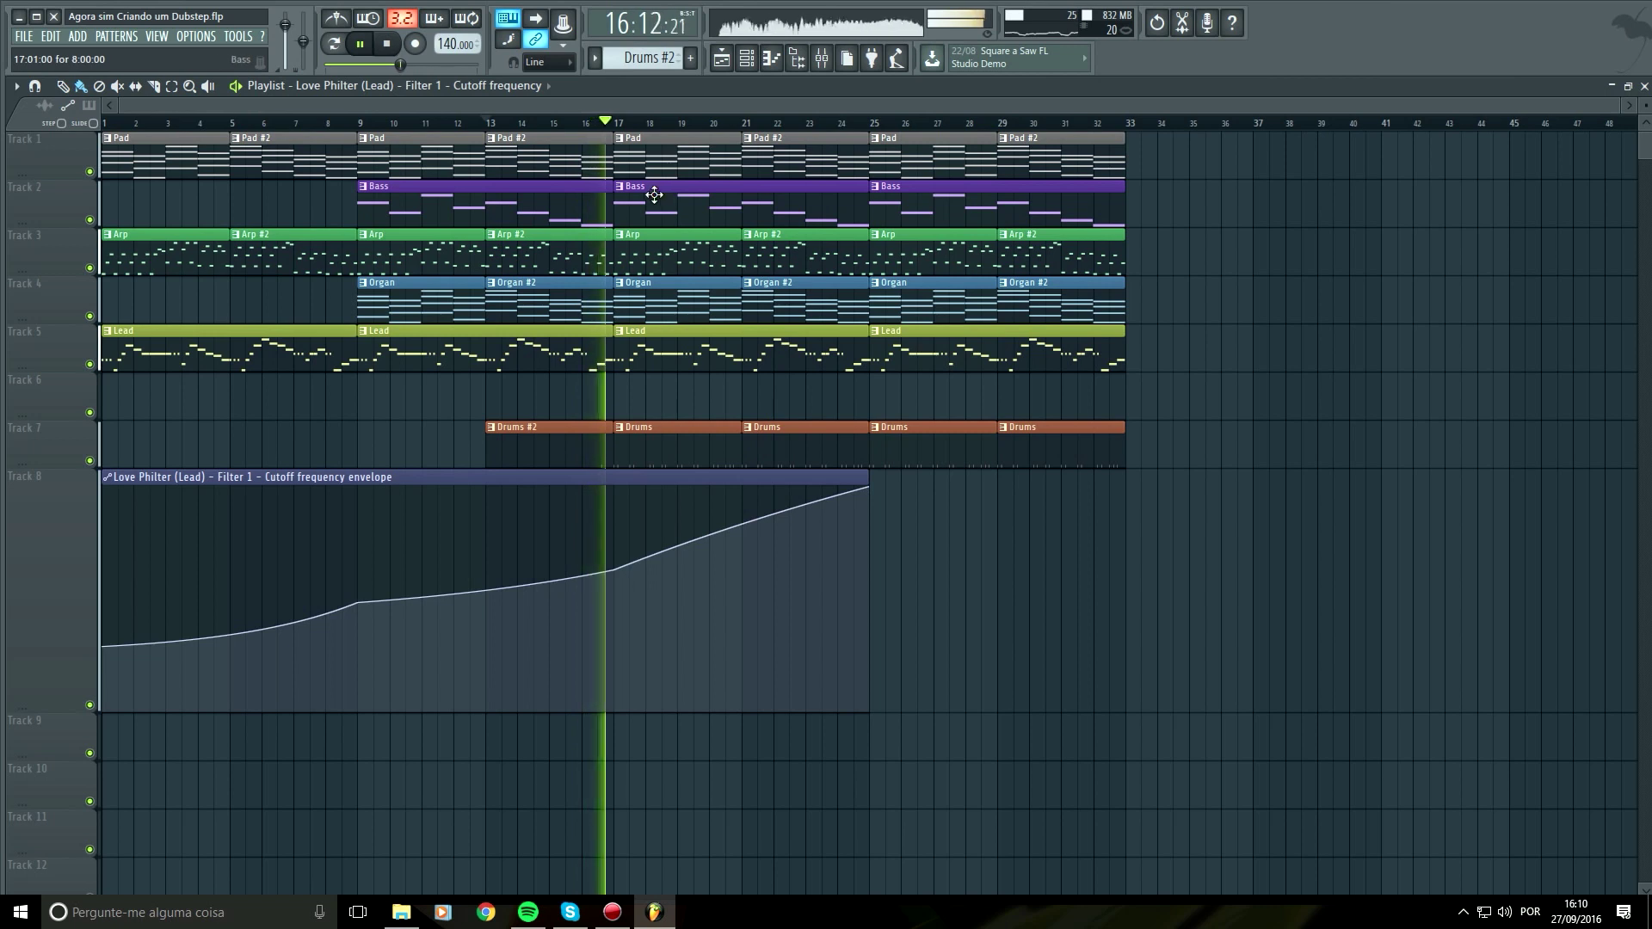
{"action": "key", "text": "space"}
Audition the Bass channel and delete the Track 2 Bass clips from bar 17 onward
{"action": "left_click", "coordinate": [746, 58]}
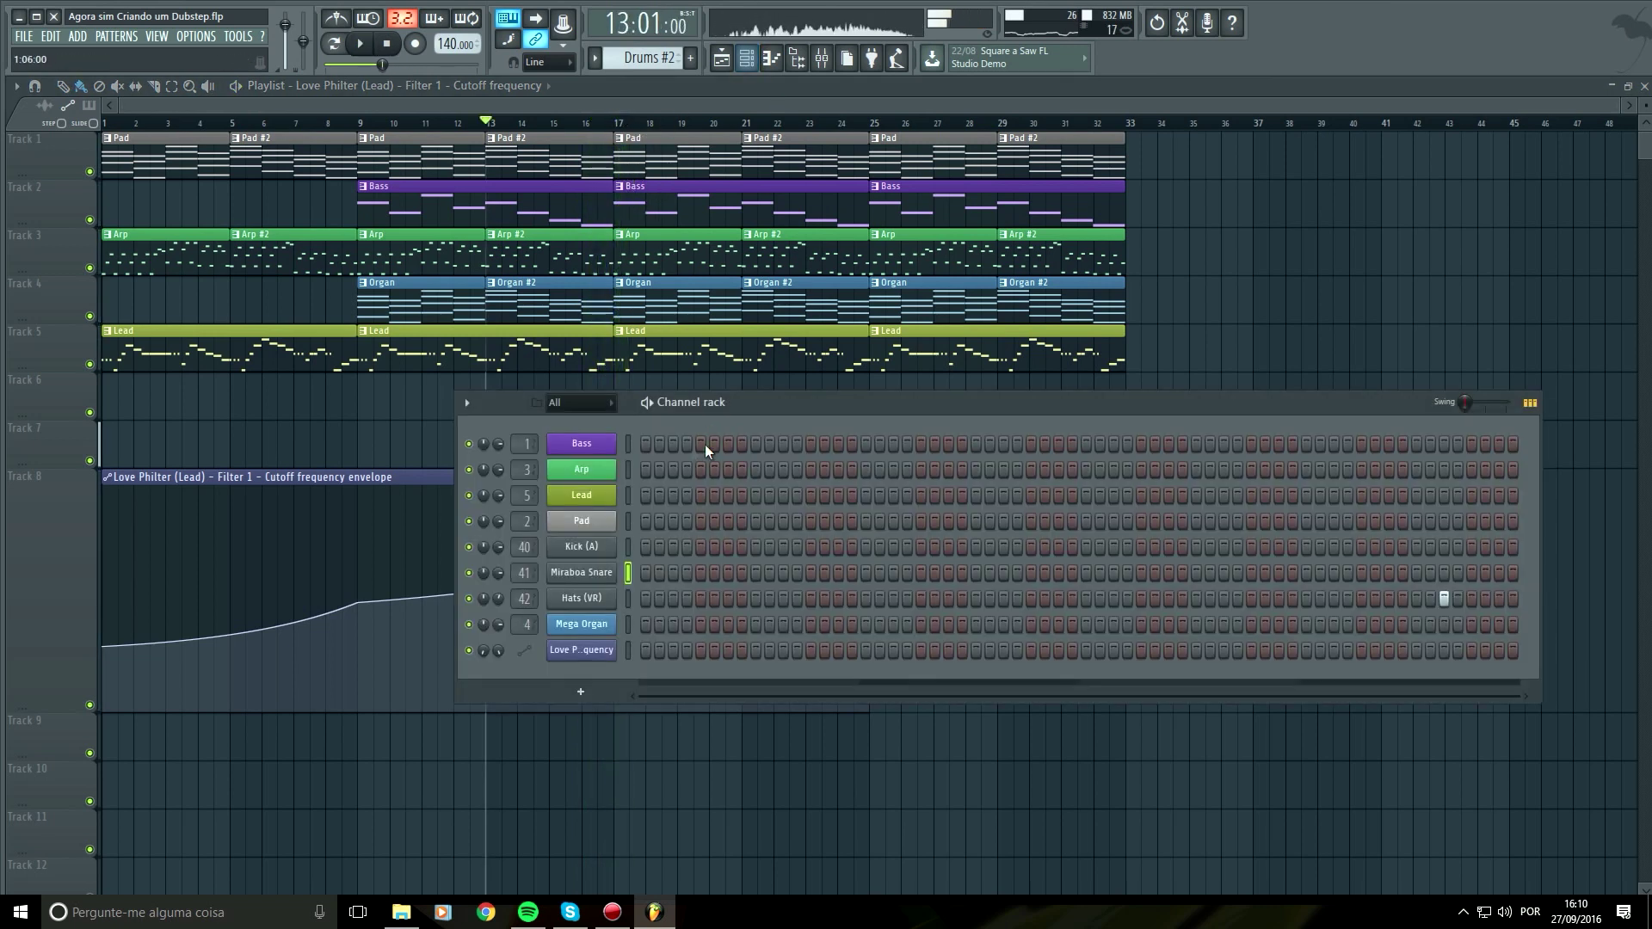
{"action": "left_click", "coordinate": [626, 443]}
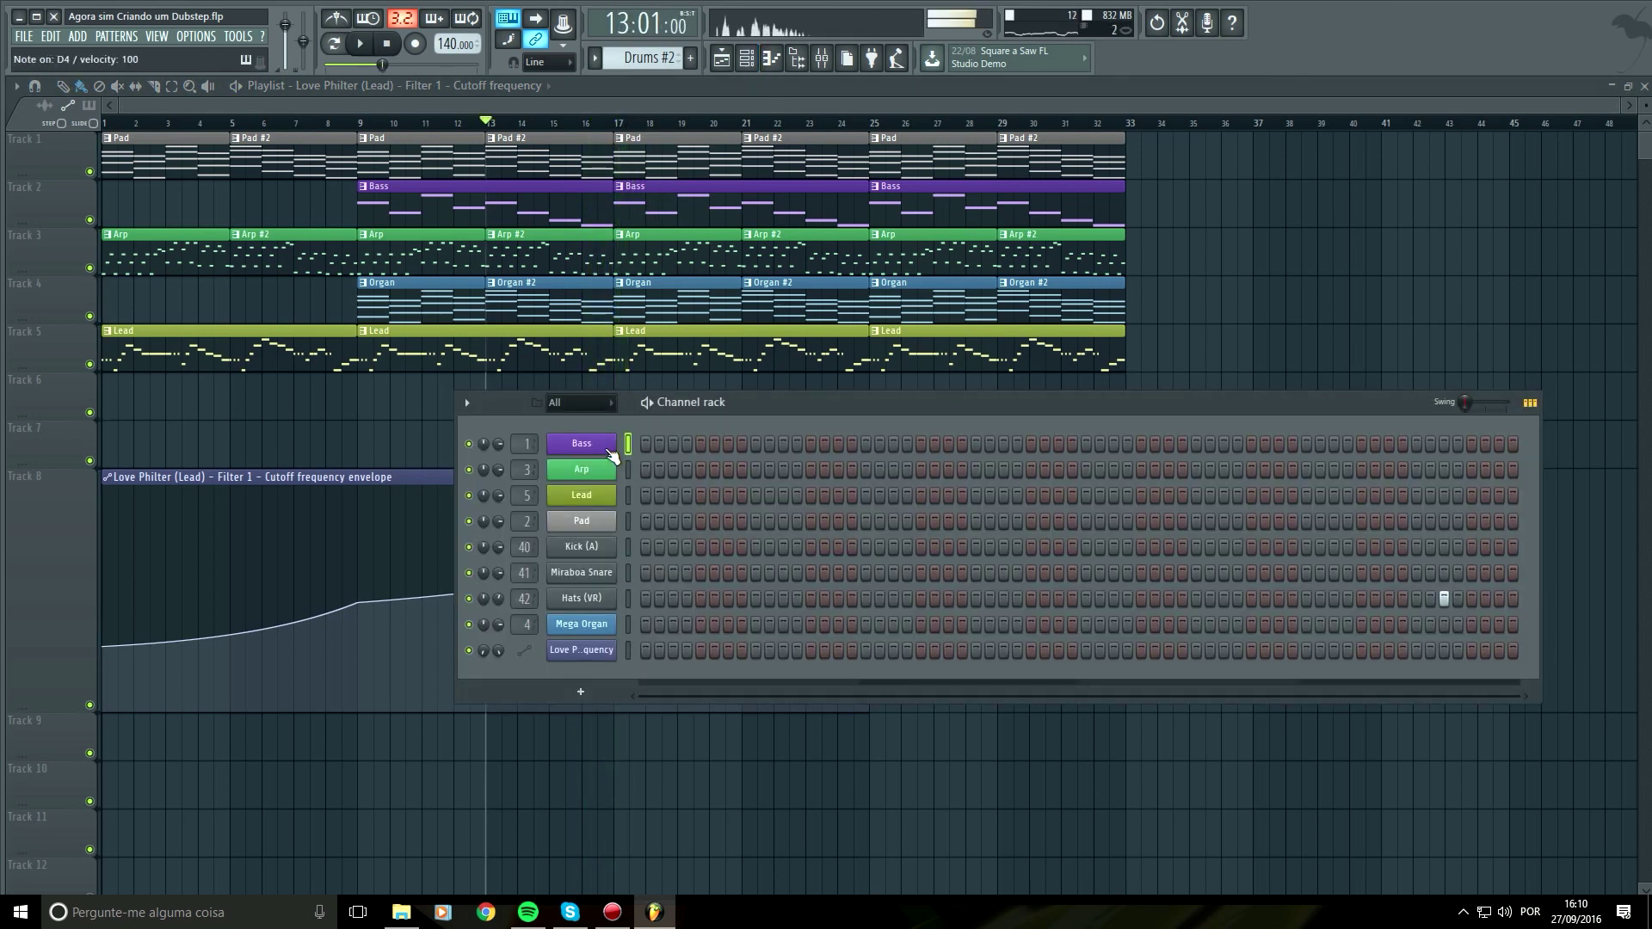
{"action": "left_click", "coordinate": [609, 448]}
{"action": "left_click", "coordinate": [1327, 198]}
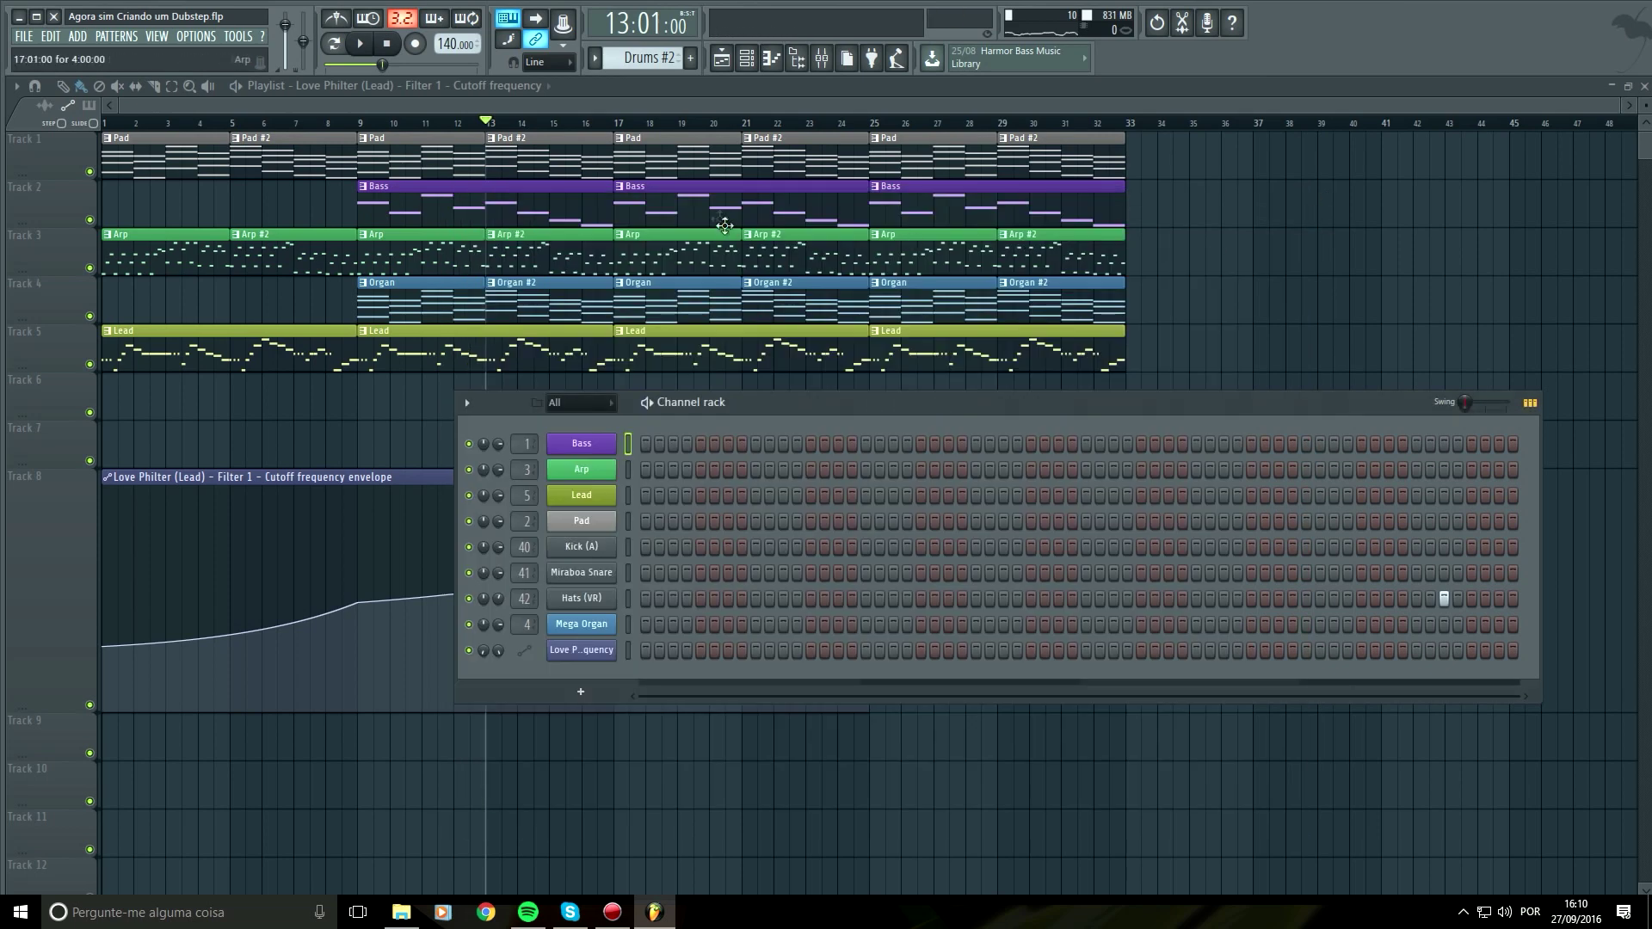
{"action": "right_click", "coordinate": [716, 213]}
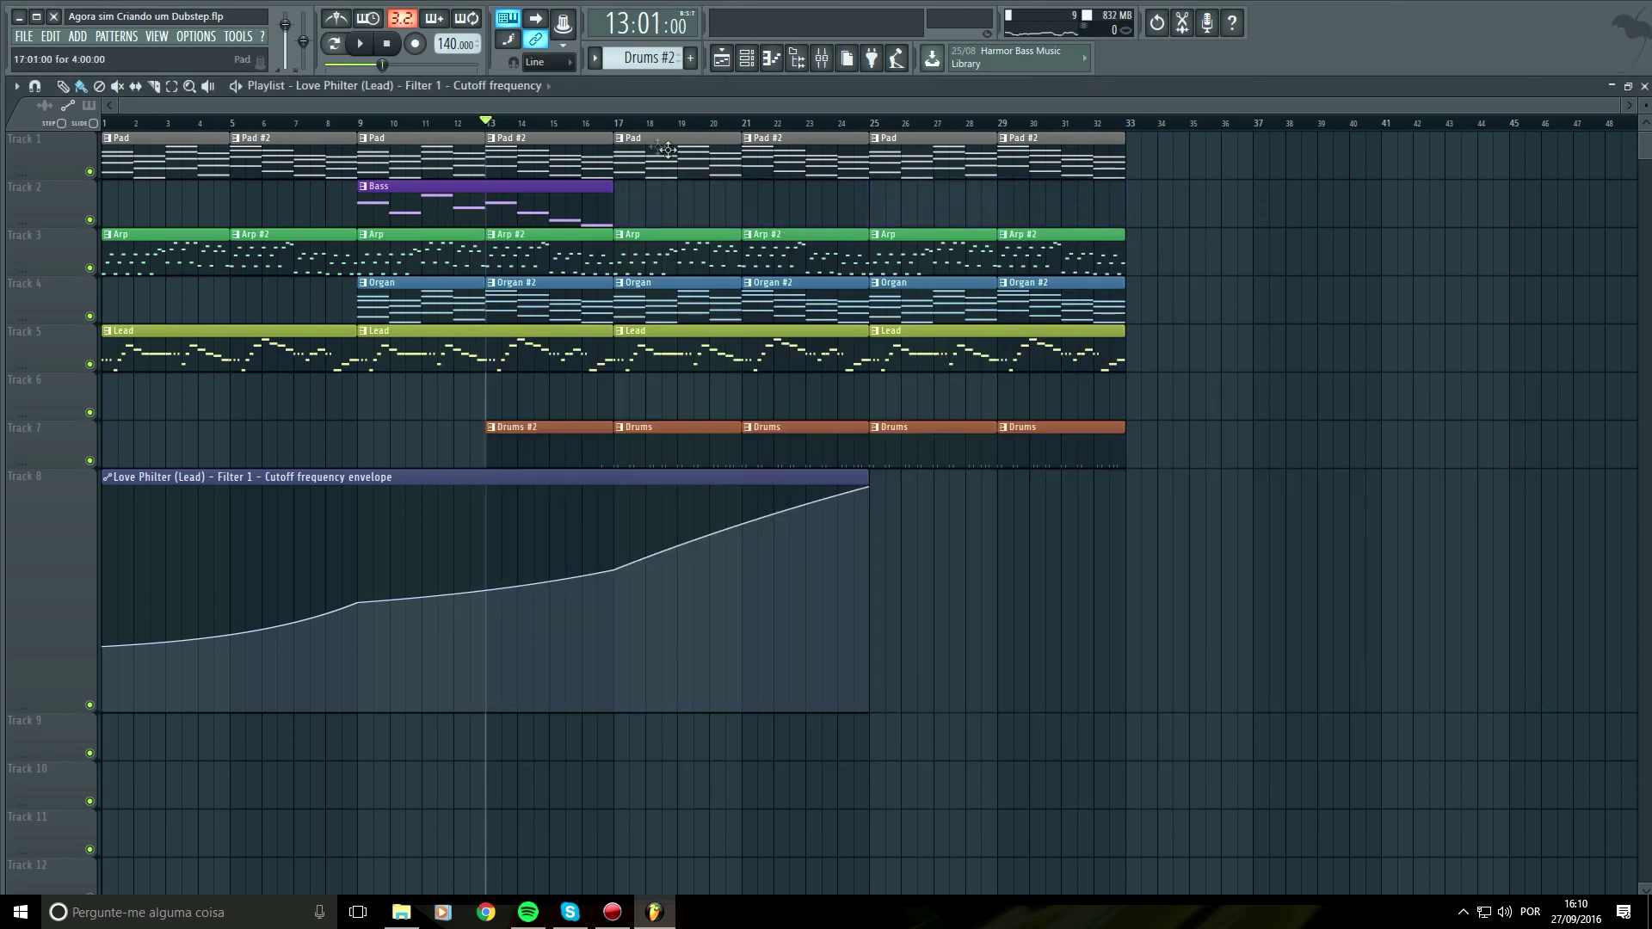
Select bars 17 through 32 and insert a new Harmor channel above Bass, with its visualizer shown
{"action": "left_click_drag", "start_coordinate": [616, 125], "coordinate": [1127, 123]}
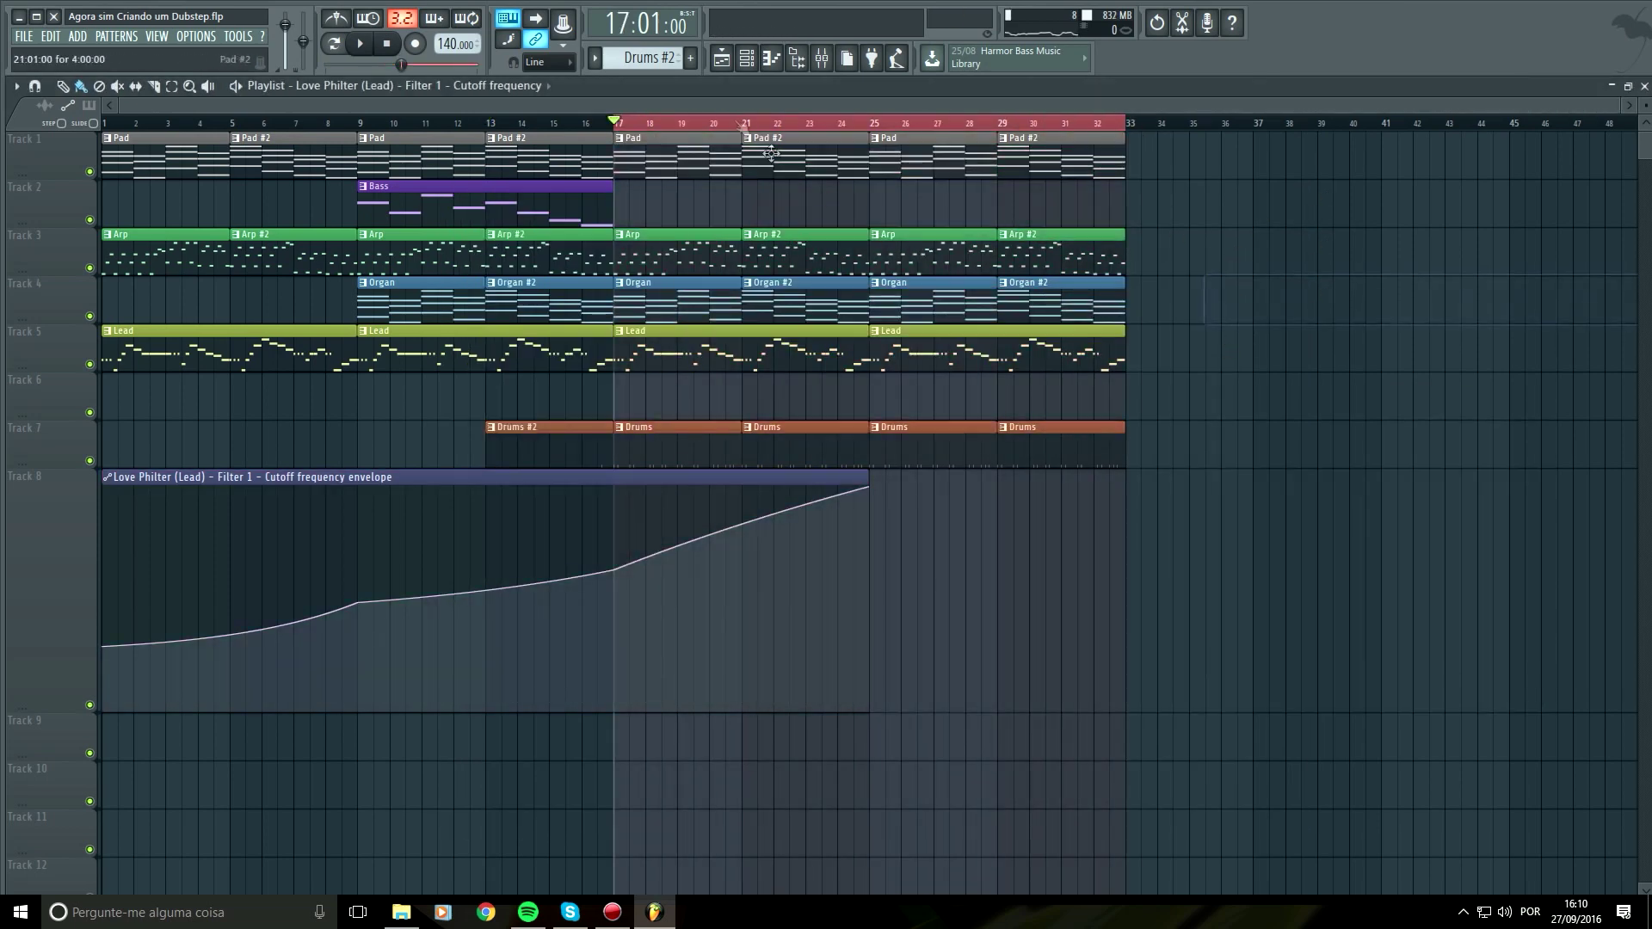
{"action": "left_click", "coordinate": [748, 62]}
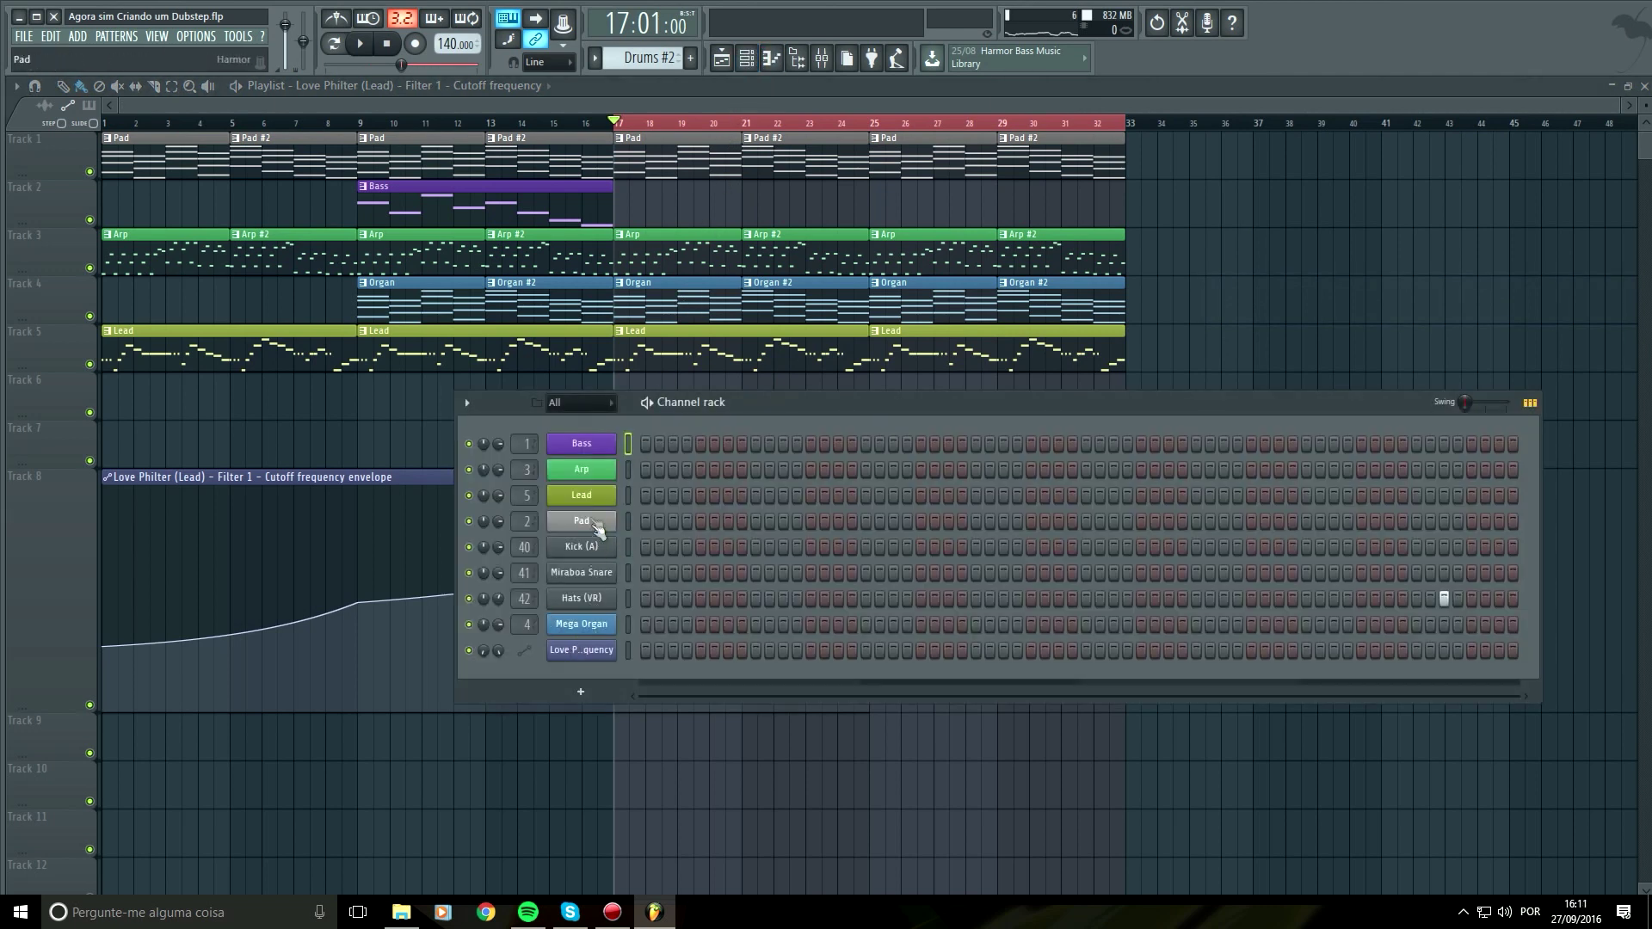
{"action": "right_click", "coordinate": [590, 448]}
{"action": "mouse_move", "coordinate": [659, 545]}
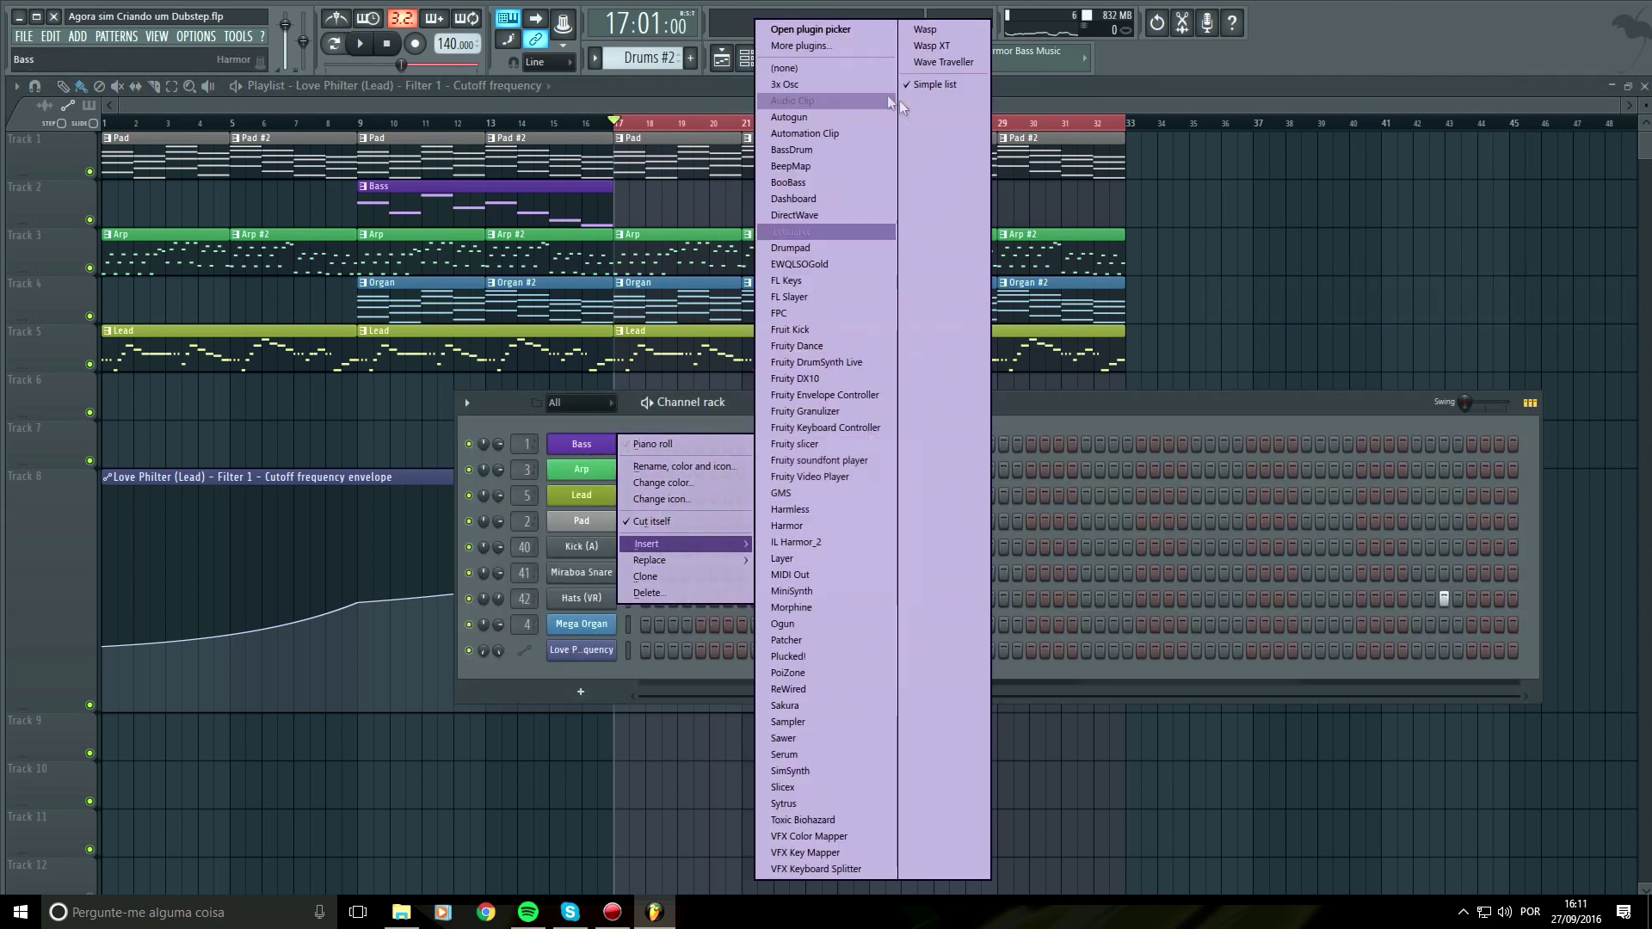
{"action": "left_click", "coordinate": [823, 526]}
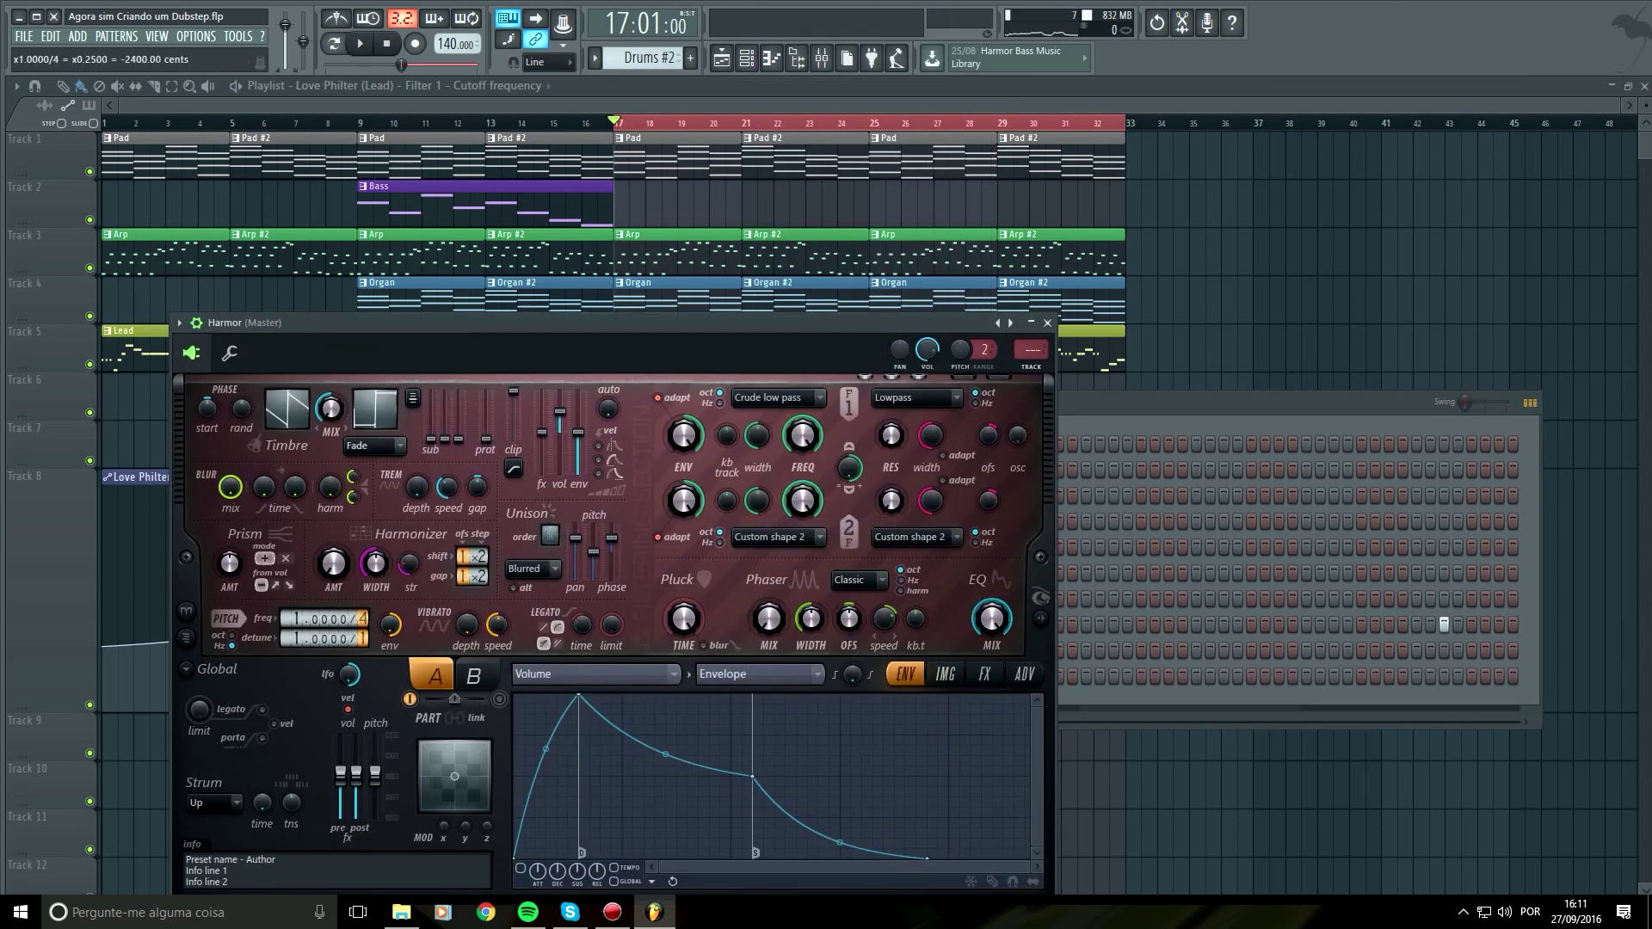
{"action": "left_click", "coordinate": [1042, 622]}
Change Harmor's unison order and fine-tune the filter 1 frequency while playing the selected bars
{"action": "left_click_drag", "start_coordinate": [575, 534], "coordinate": [558, 537]}
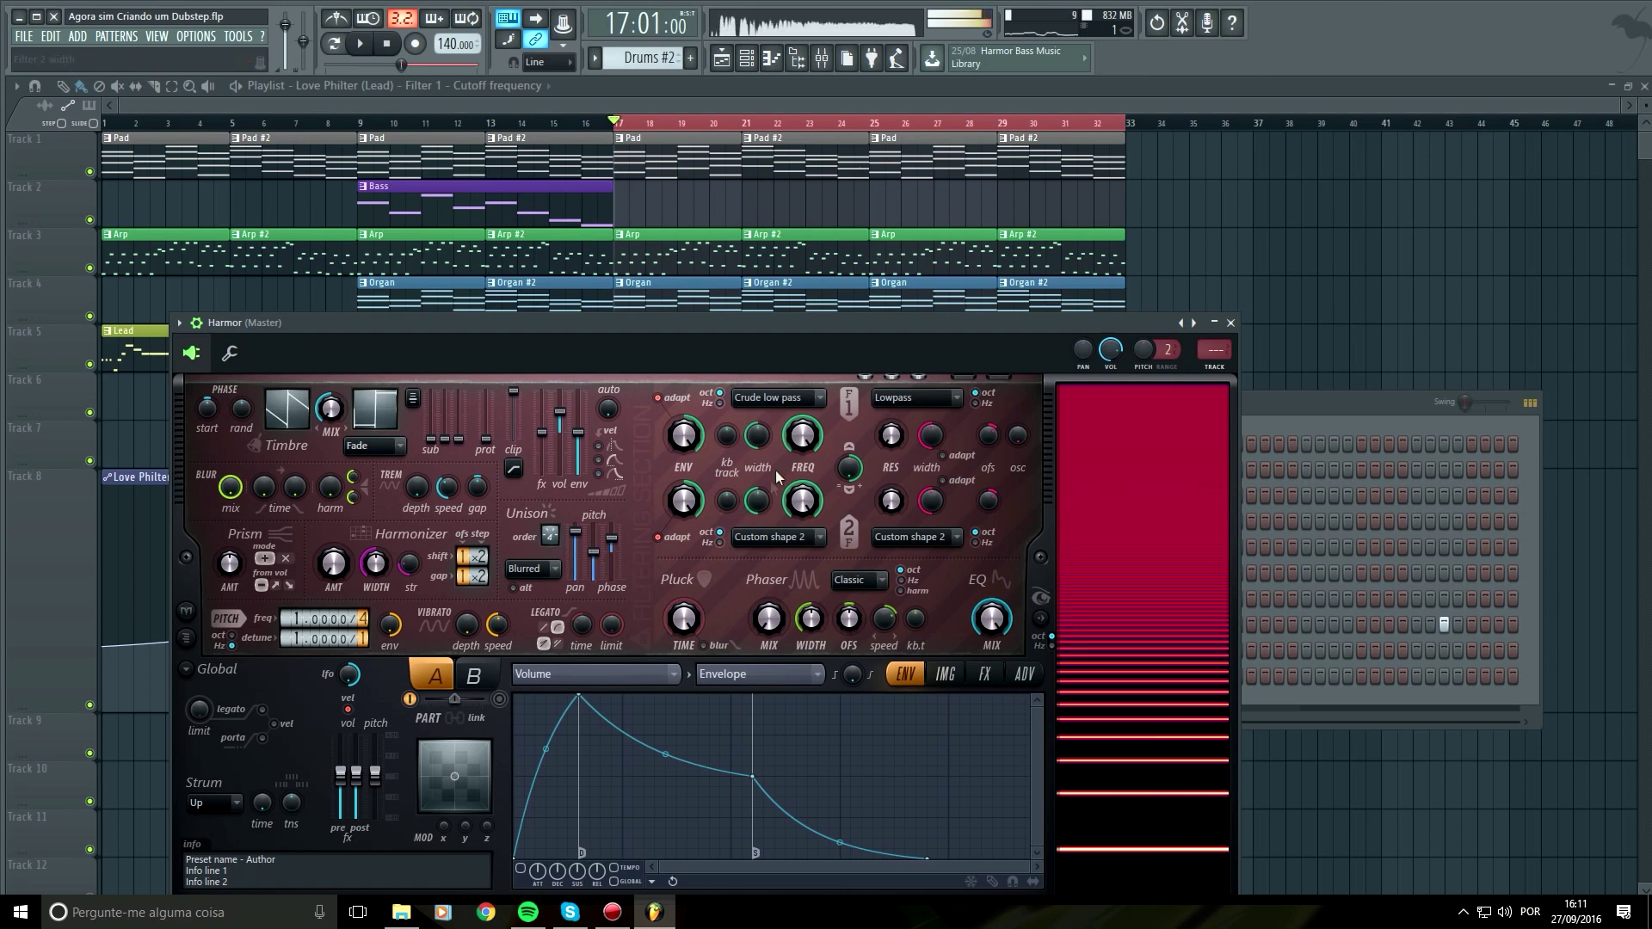
{"action": "left_click_drag", "start_coordinate": [881, 345], "coordinate": [948, 209]}
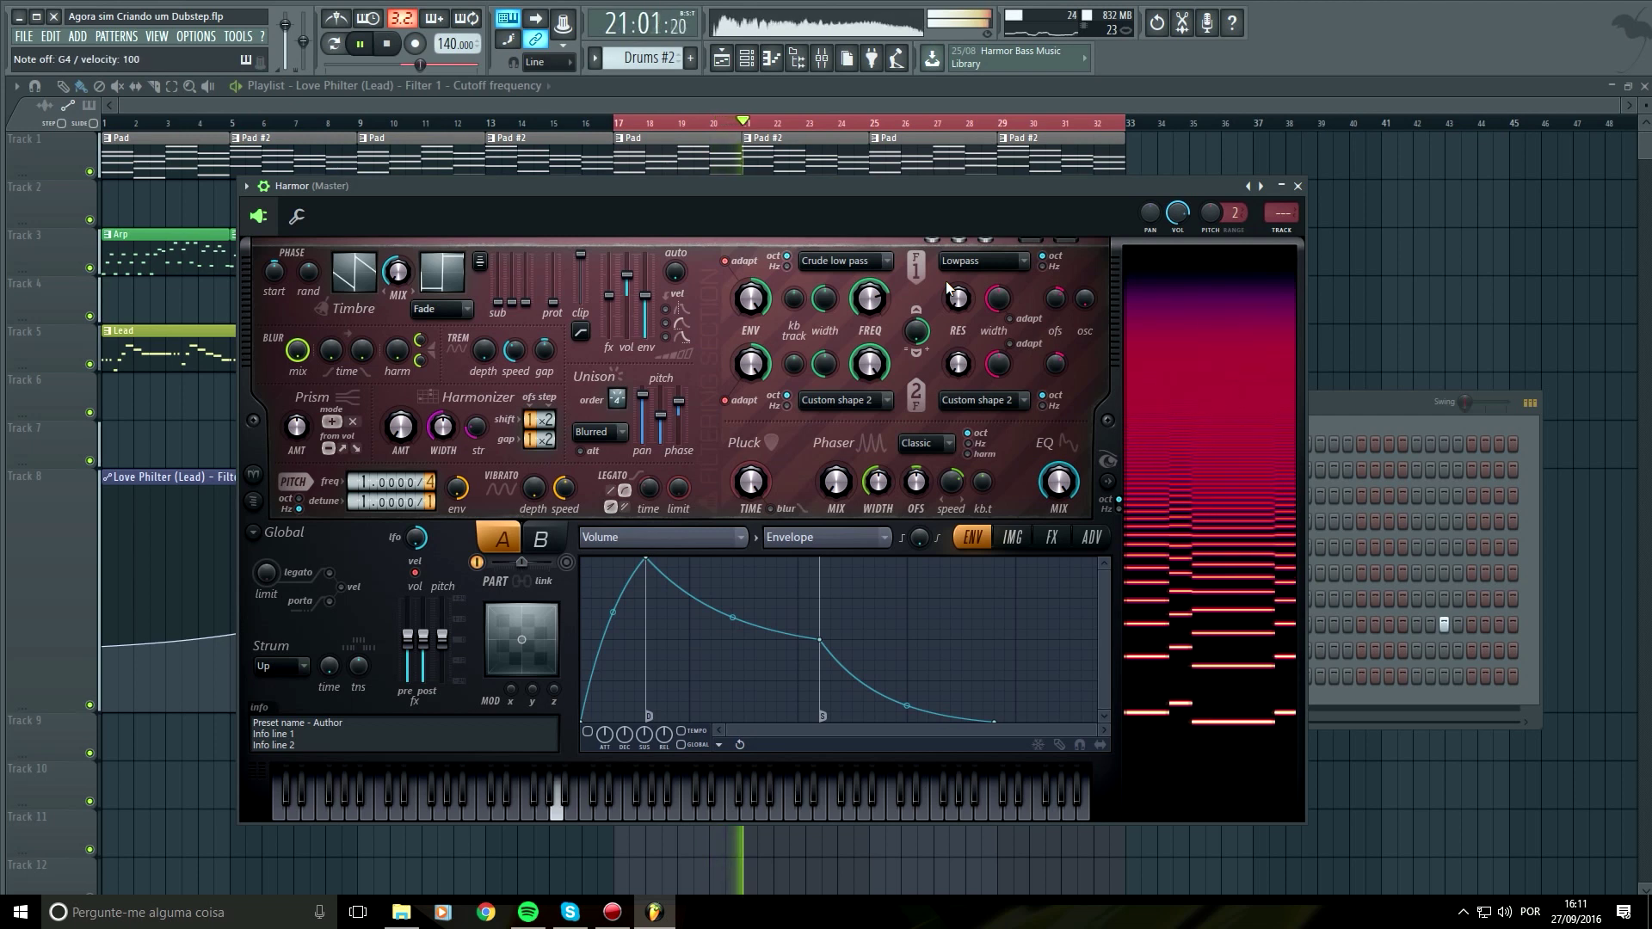
{"action": "left_click_drag", "start_coordinate": [871, 291], "coordinate": [871, 302]}
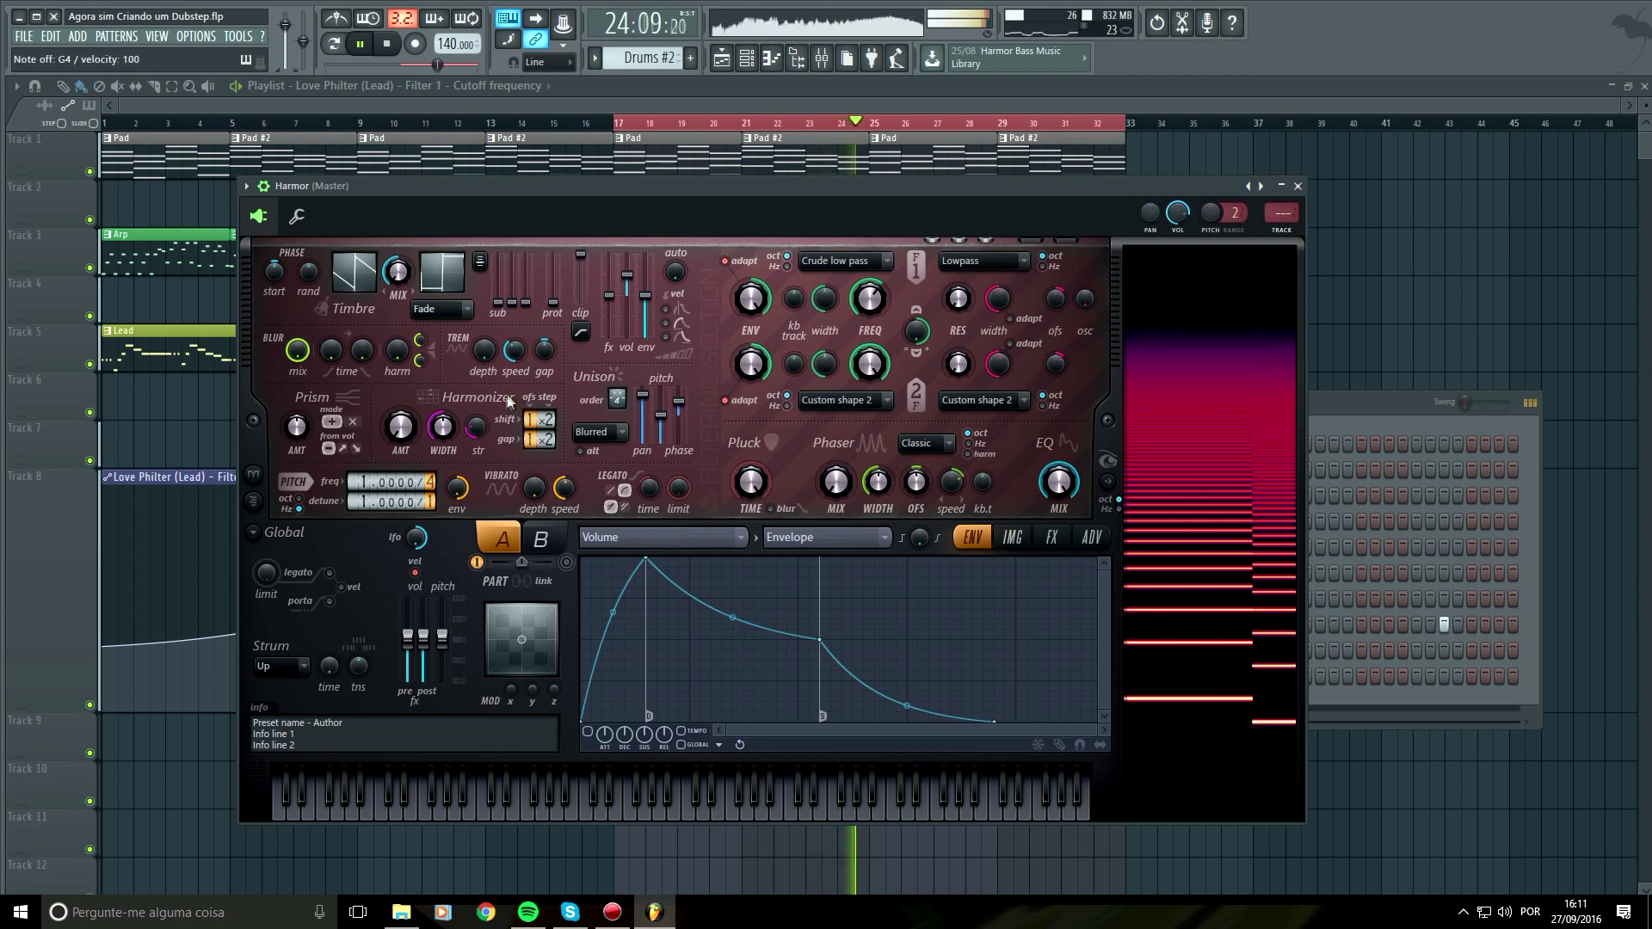
{"action": "key", "text": "space"}
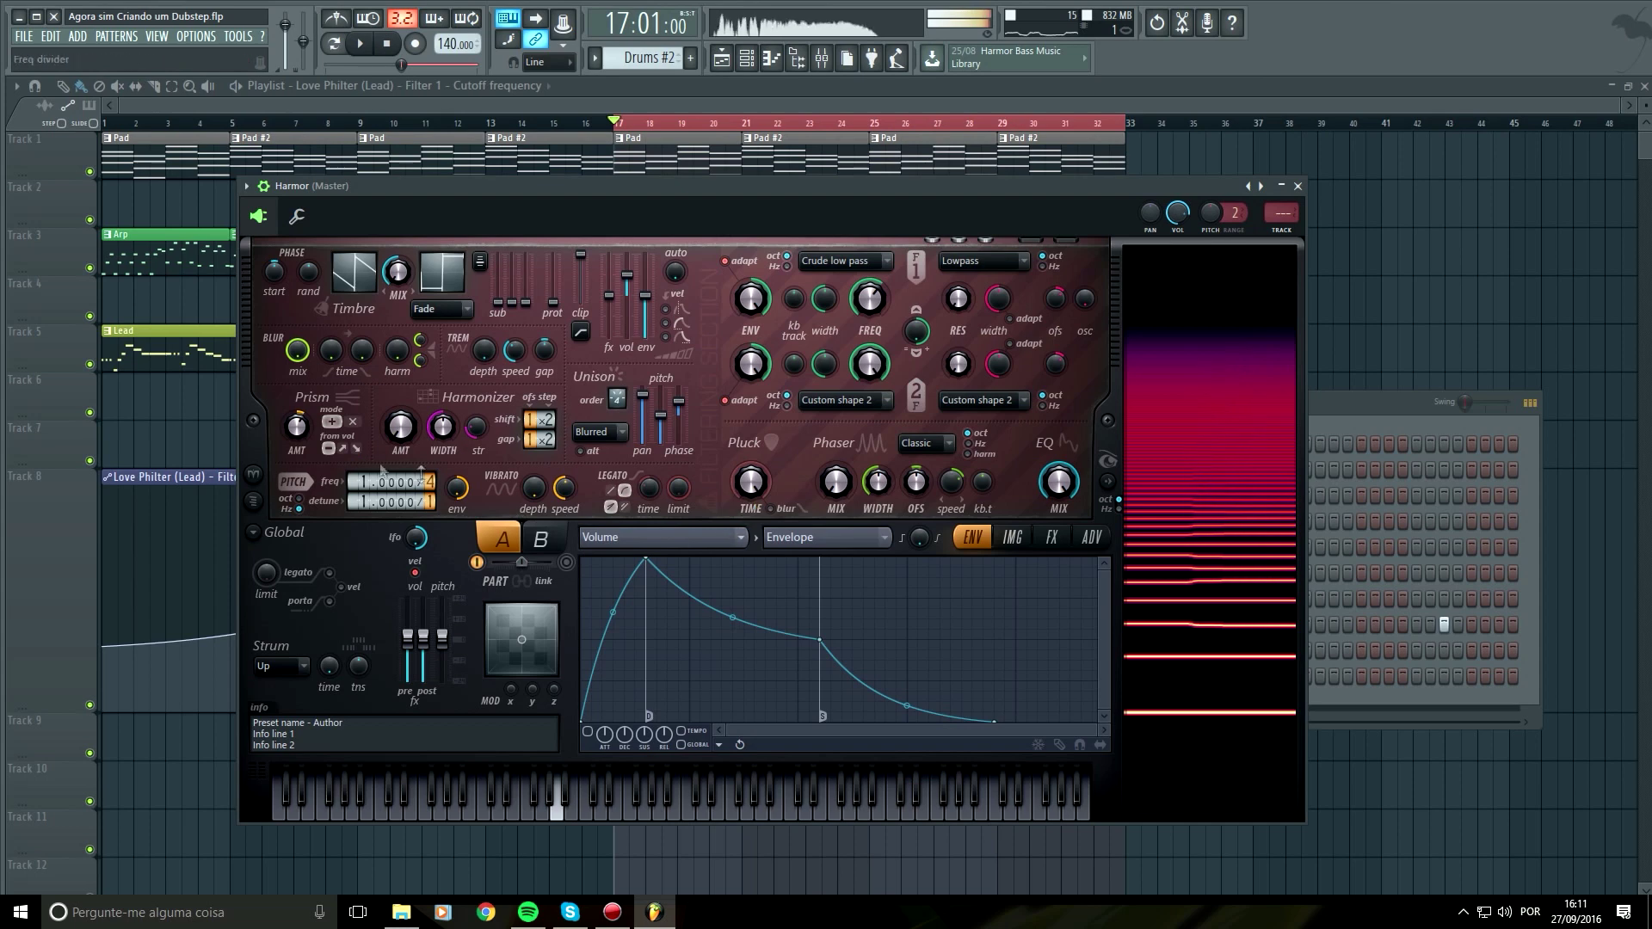
Draw a zigzag curve with growing peaks and dips across the upper half of Harmor's Harmonic prism envelope
{"action": "left_click", "coordinate": [684, 537]}
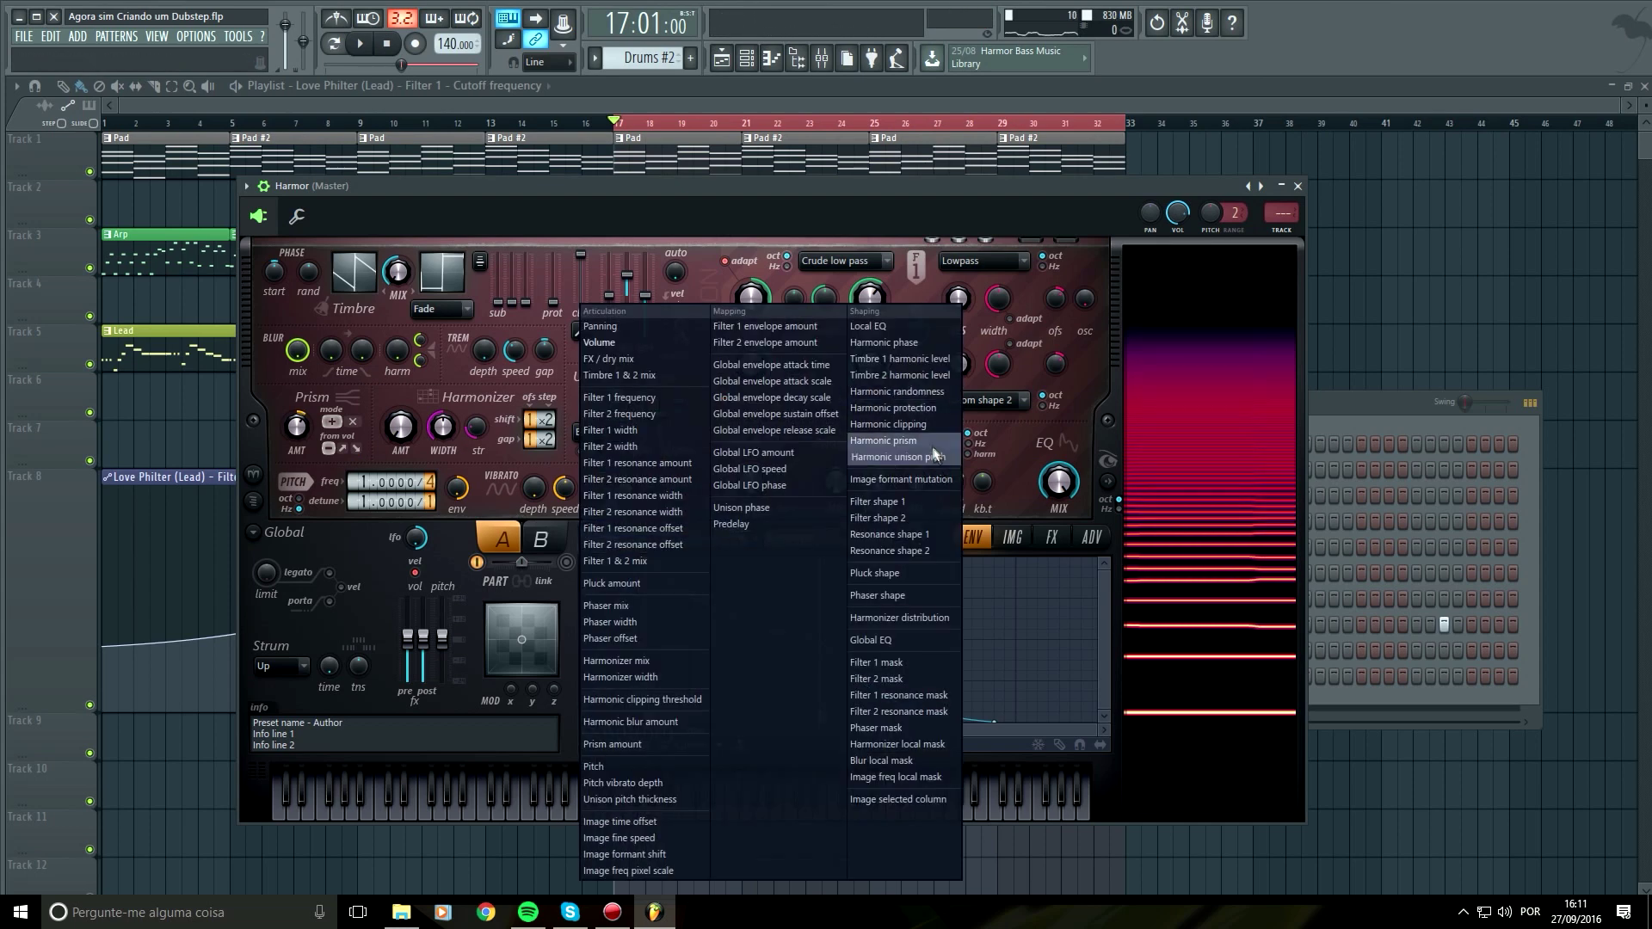
{"action": "left_click", "coordinate": [883, 440]}
{"action": "right_click", "coordinate": [596, 557]}
{"action": "left_click", "coordinate": [616, 582]}
{"action": "right_click", "coordinate": [1082, 721]}
{"action": "left_click", "coordinate": [1105, 606]}
{"action": "right_click", "coordinate": [785, 664]}
{"action": "right_click", "coordinate": [812, 620]}
{"action": "right_click", "coordinate": [839, 678]}
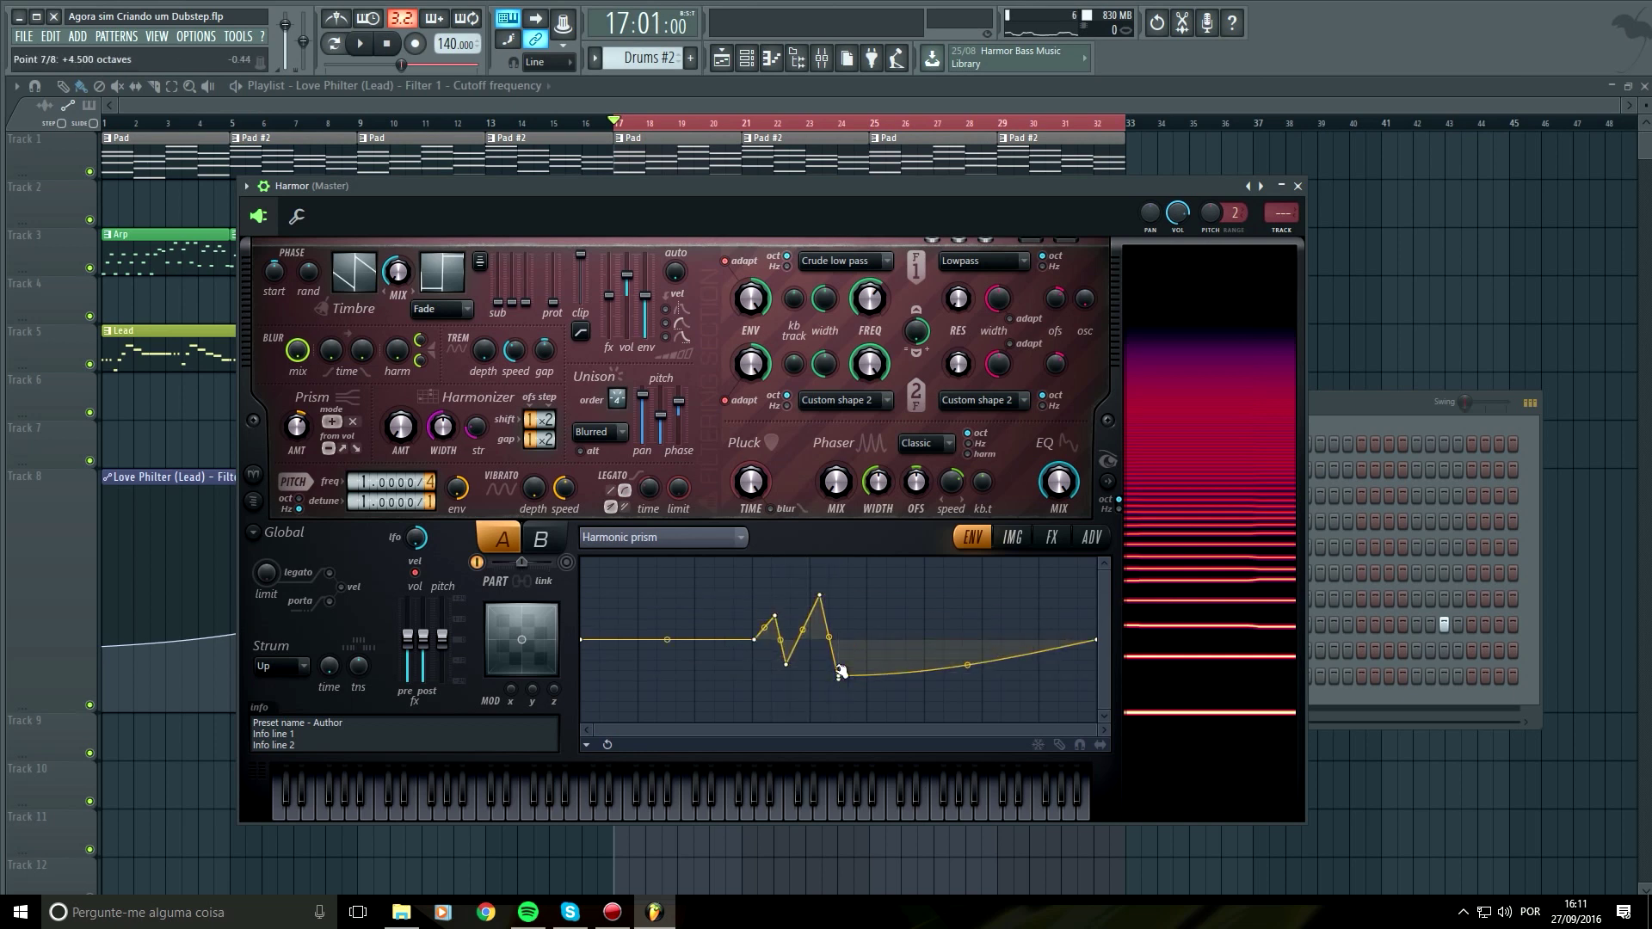
{"action": "left_click_drag", "start_coordinate": [843, 676], "coordinate": [839, 680]}
{"action": "right_click", "coordinate": [874, 586]}
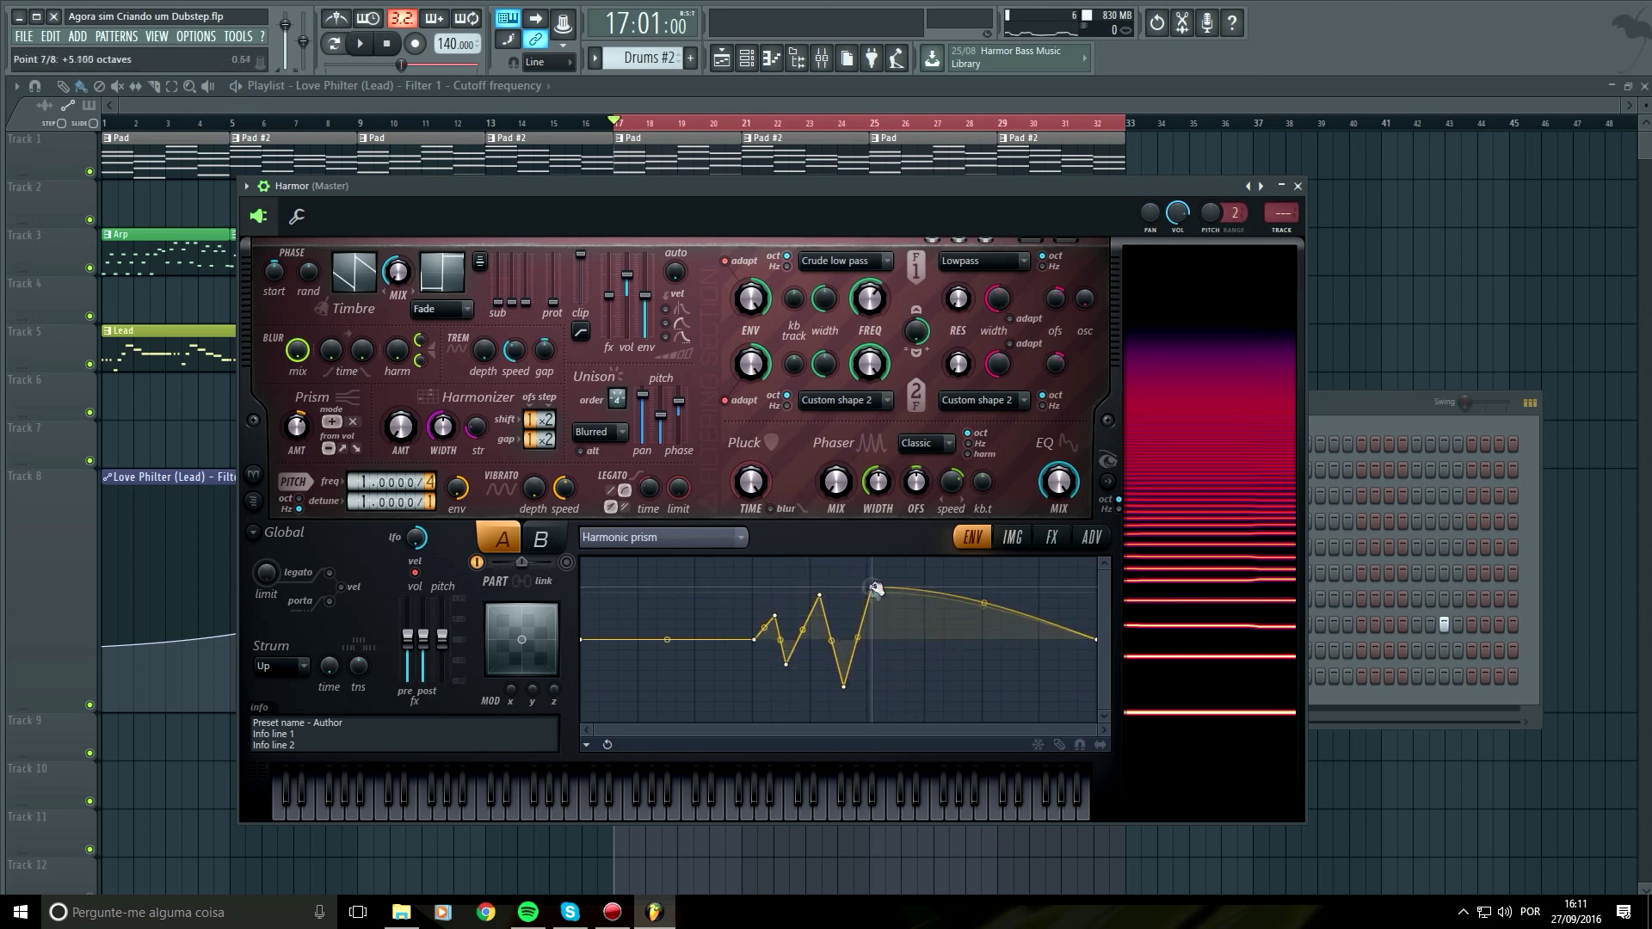
{"action": "right_click", "coordinate": [925, 708]}
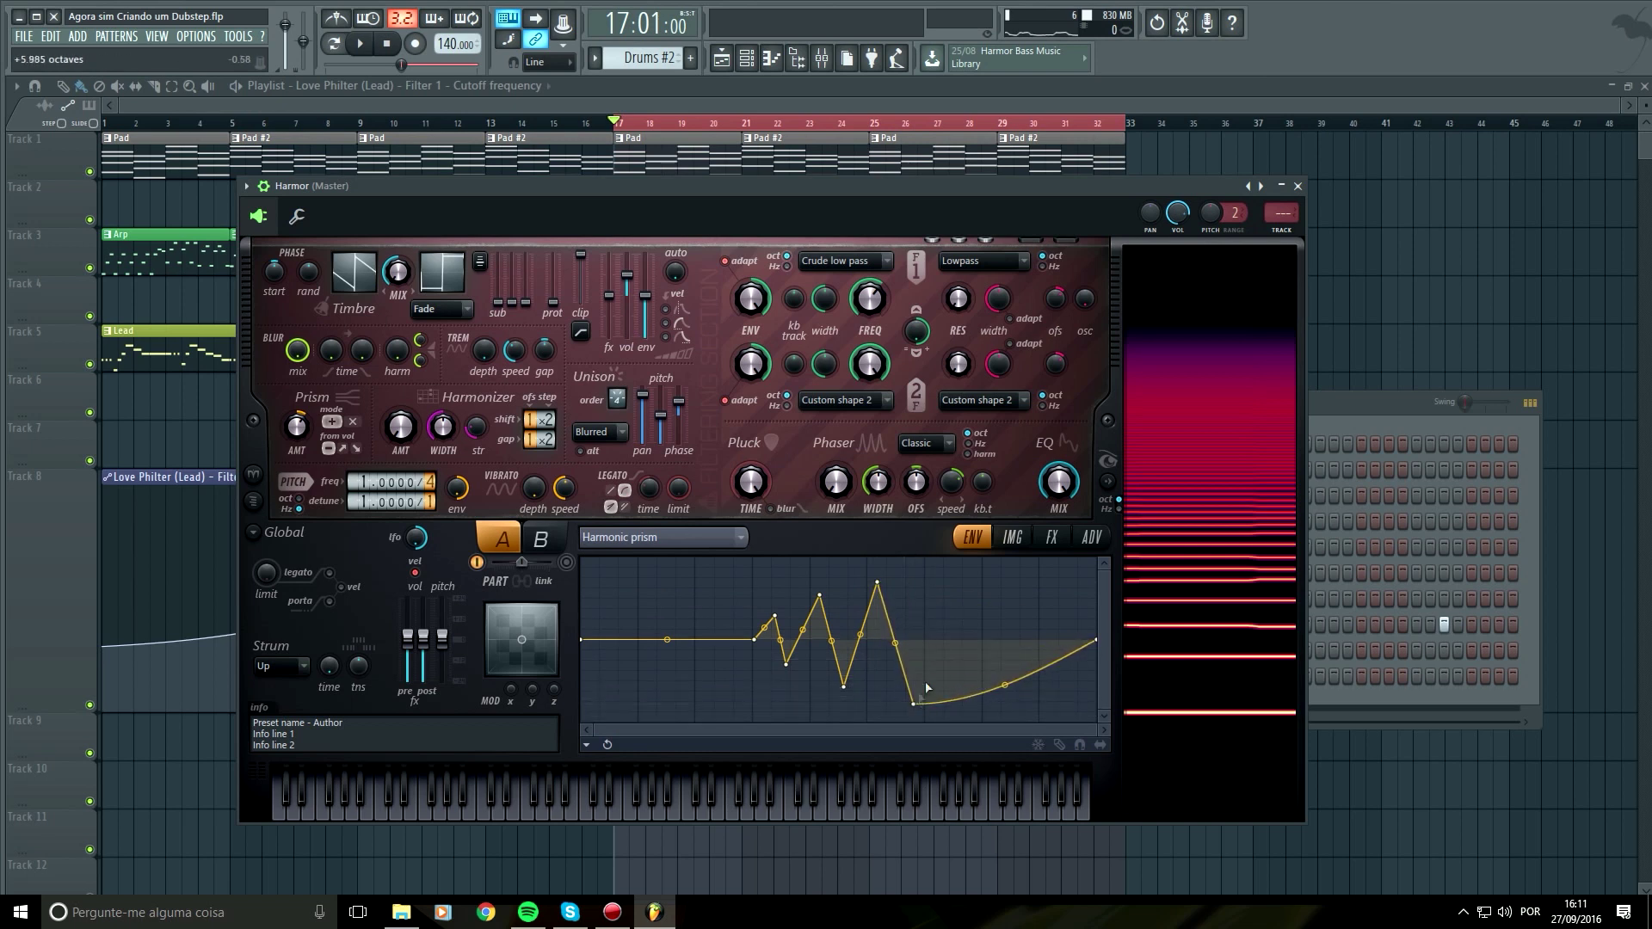
{"action": "right_click", "coordinate": [950, 557]}
{"action": "right_click", "coordinate": [995, 721]}
{"action": "right_click", "coordinate": [1030, 557]}
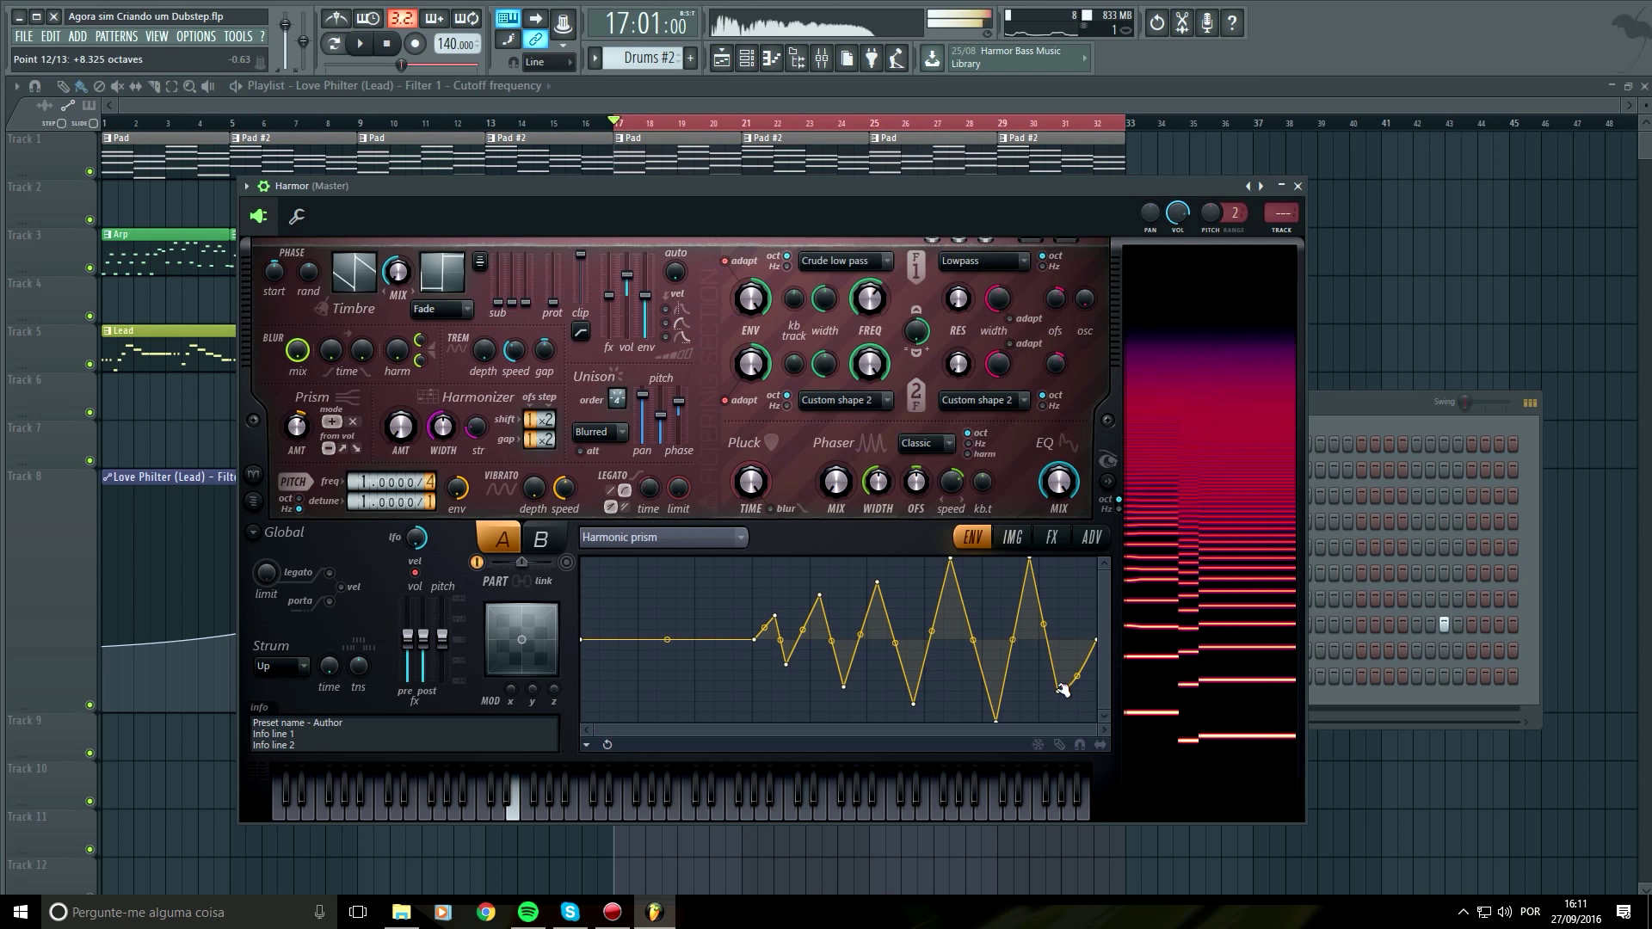
Play the selection and set Harmor's distortion to Classic and its compression to Heating with a raised amount
{"action": "key", "text": "space"}
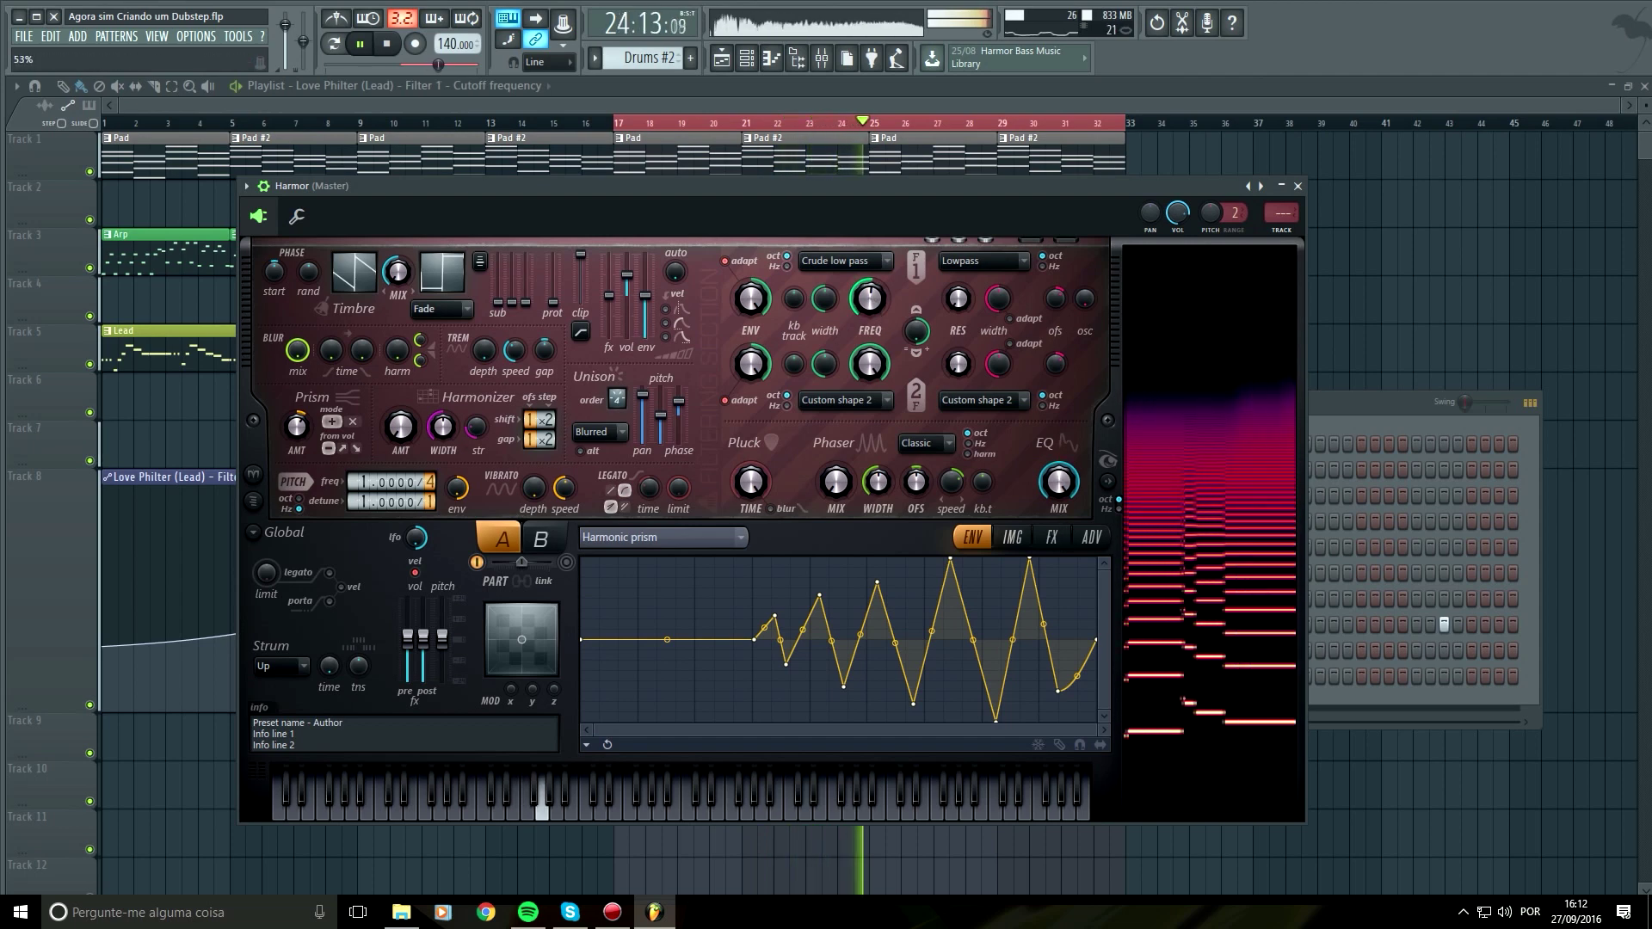
{"action": "left_click", "coordinate": [1052, 537]}
{"action": "left_click", "coordinate": [716, 598]}
{"action": "left_click", "coordinate": [711, 630]}
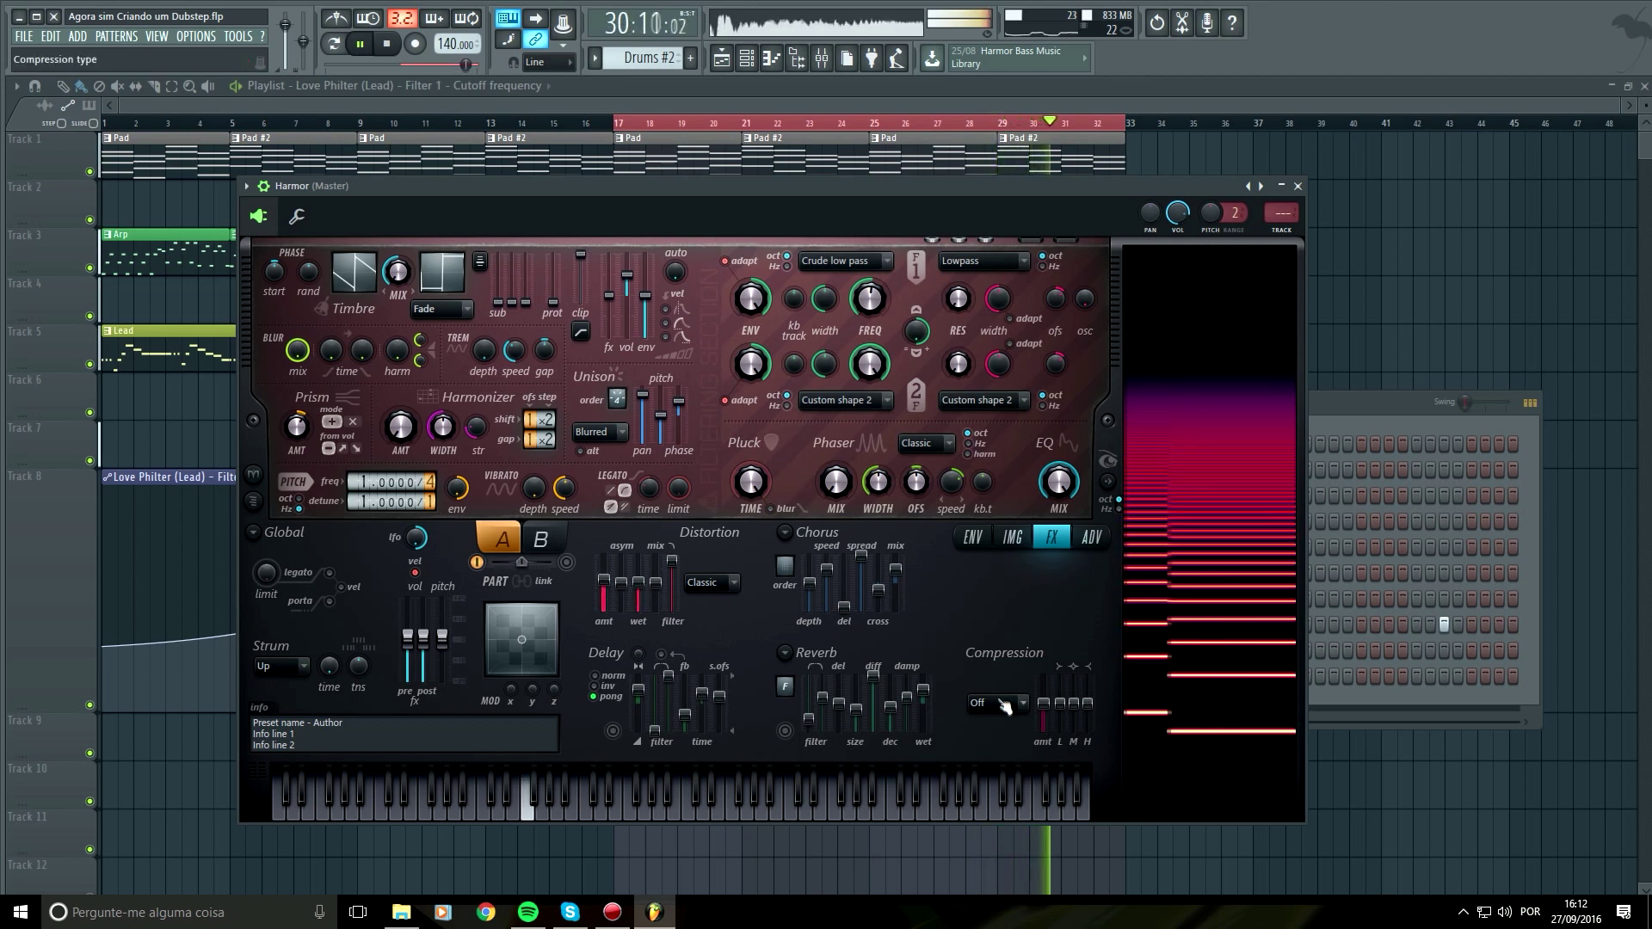
{"action": "left_click_drag", "start_coordinate": [1045, 725], "coordinate": [1044, 711]}
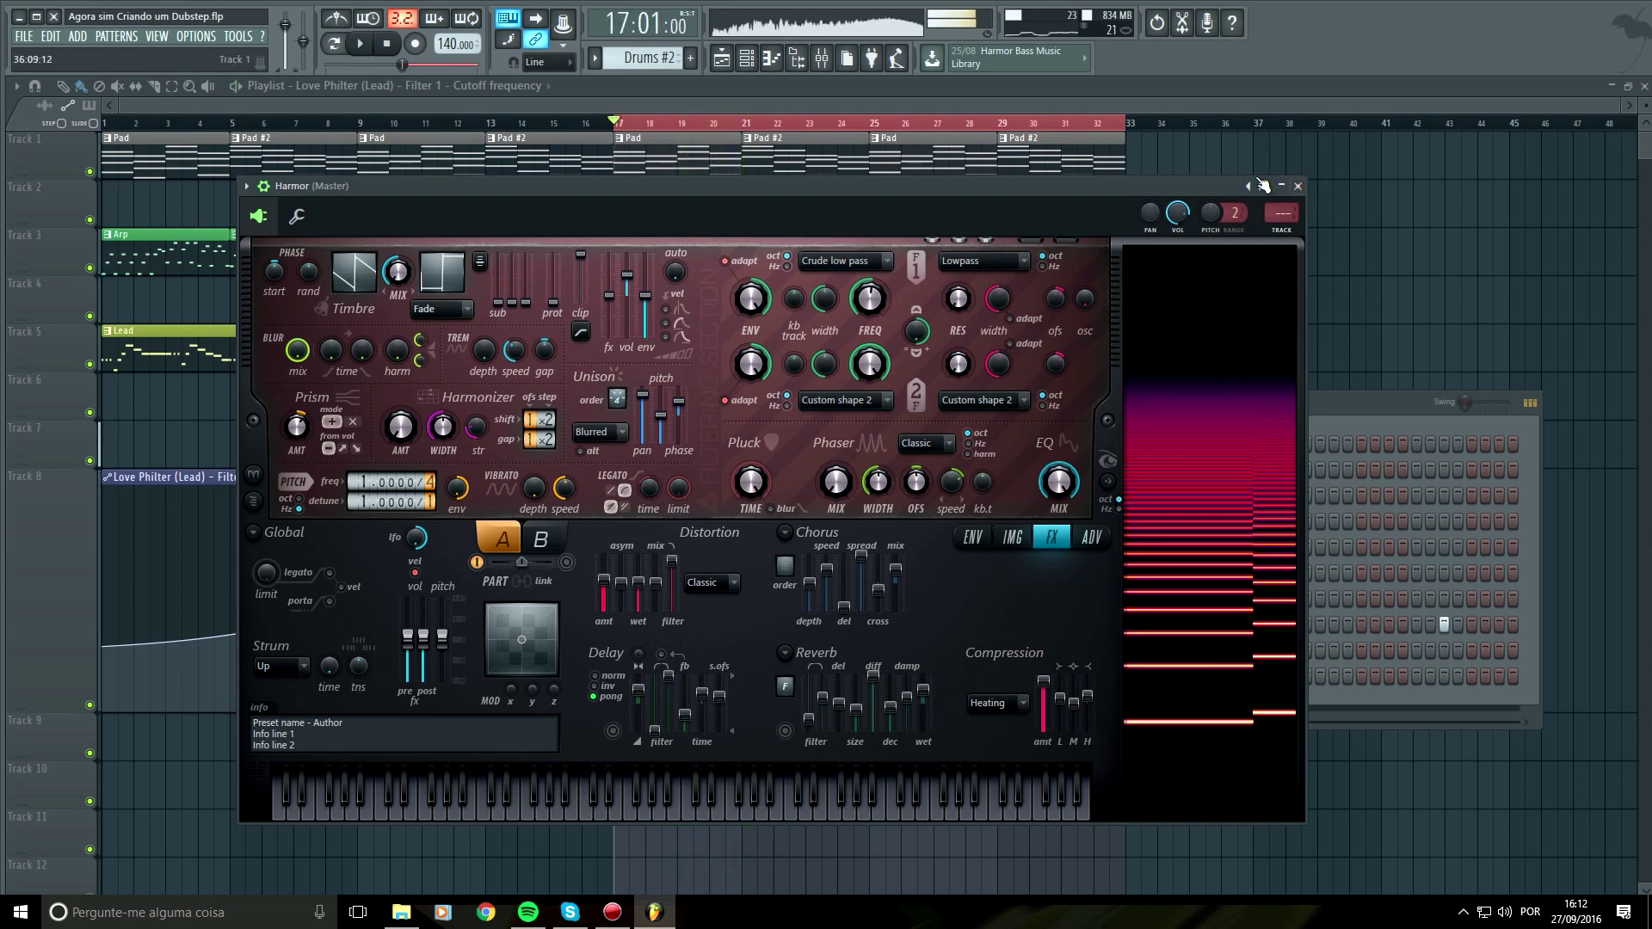
Close the Harmor window, rename its channel Strong Bass and give the channel a blue-violet color
{"action": "left_click", "coordinate": [1297, 186]}
{"action": "right_click", "coordinate": [629, 442]}
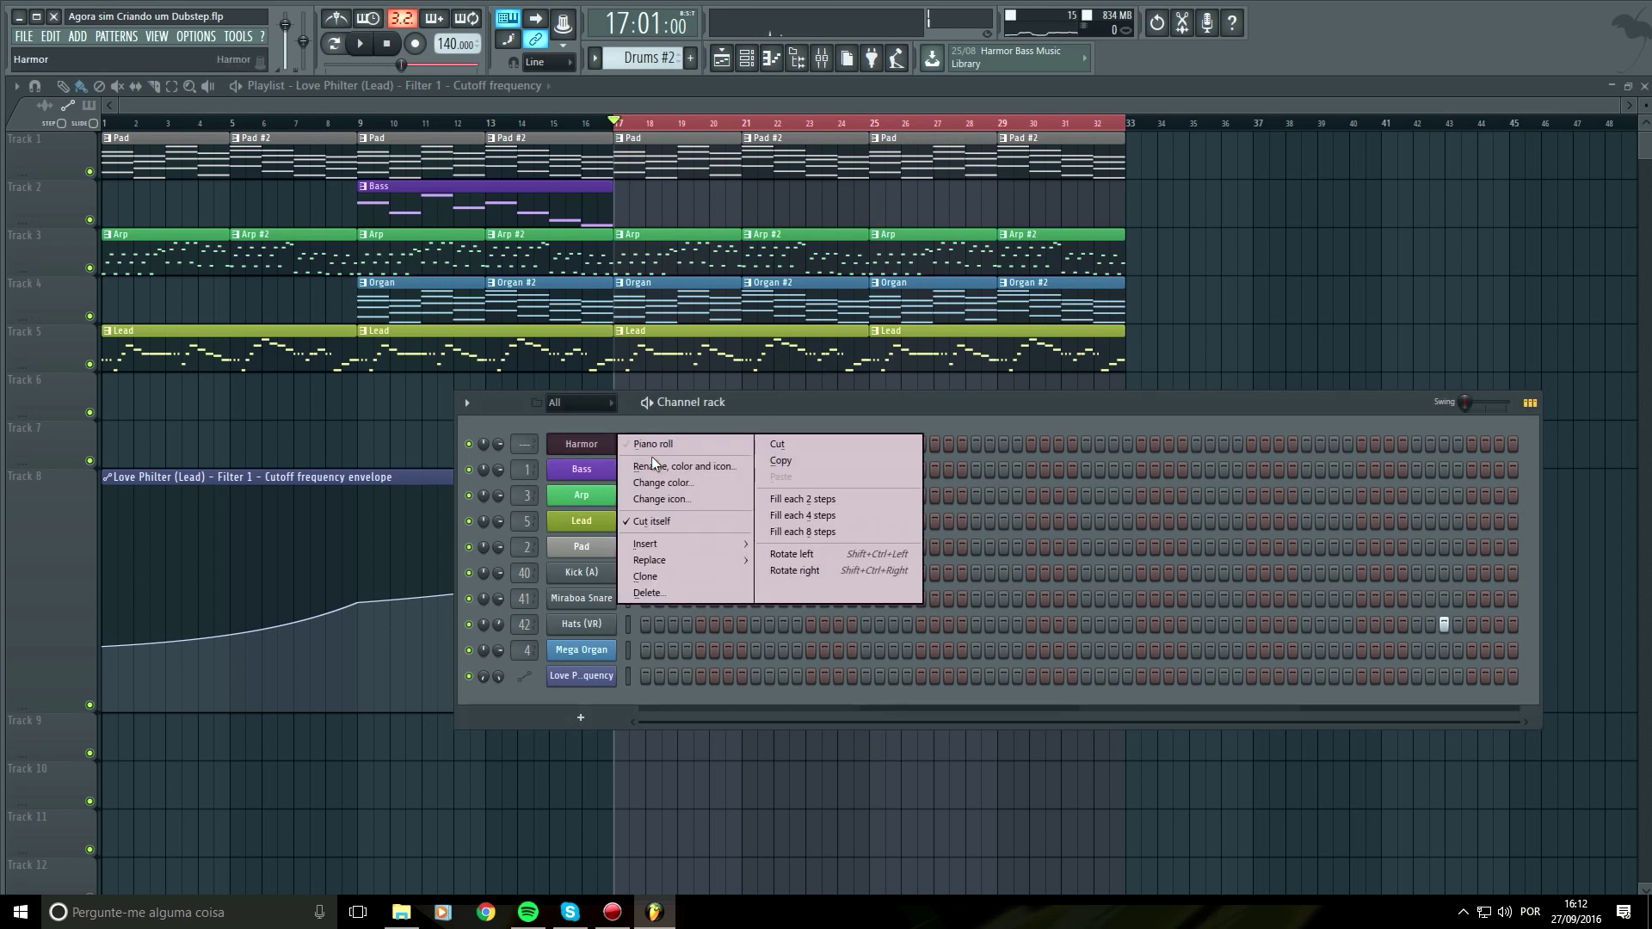
{"action": "left_click", "coordinate": [667, 465]}
{"action": "type", "text": "Strong Ba"}
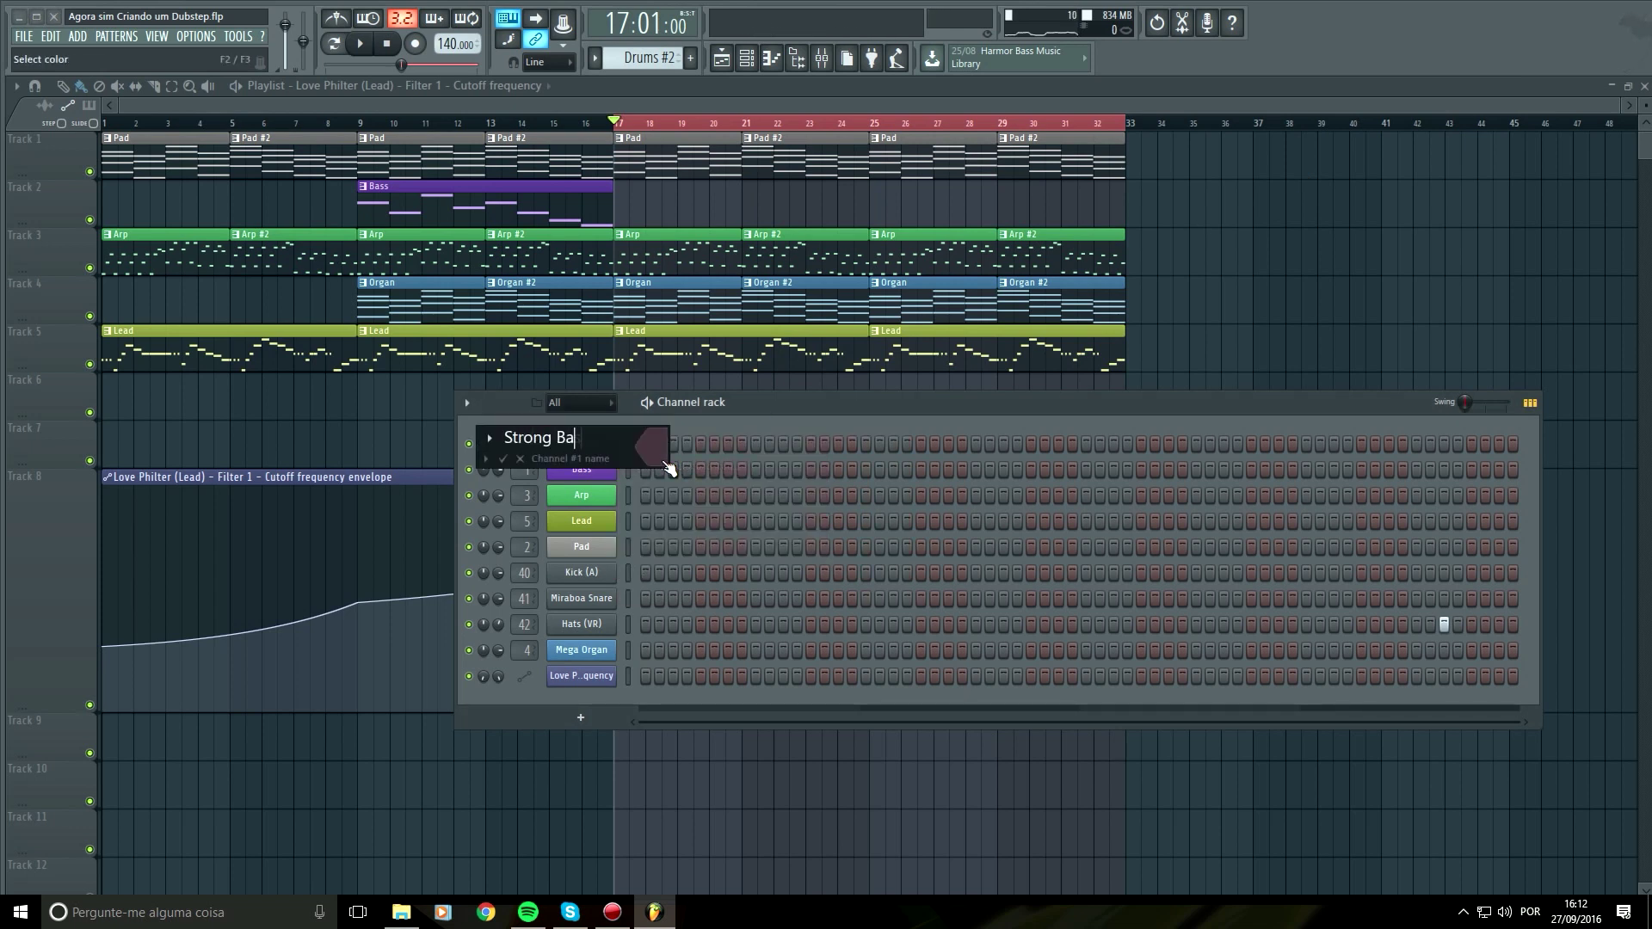
{"action": "type", "text": "ss"}
{"action": "mouse_move", "coordinate": [662, 465]}
{"action": "left_click", "coordinate": [804, 437]}
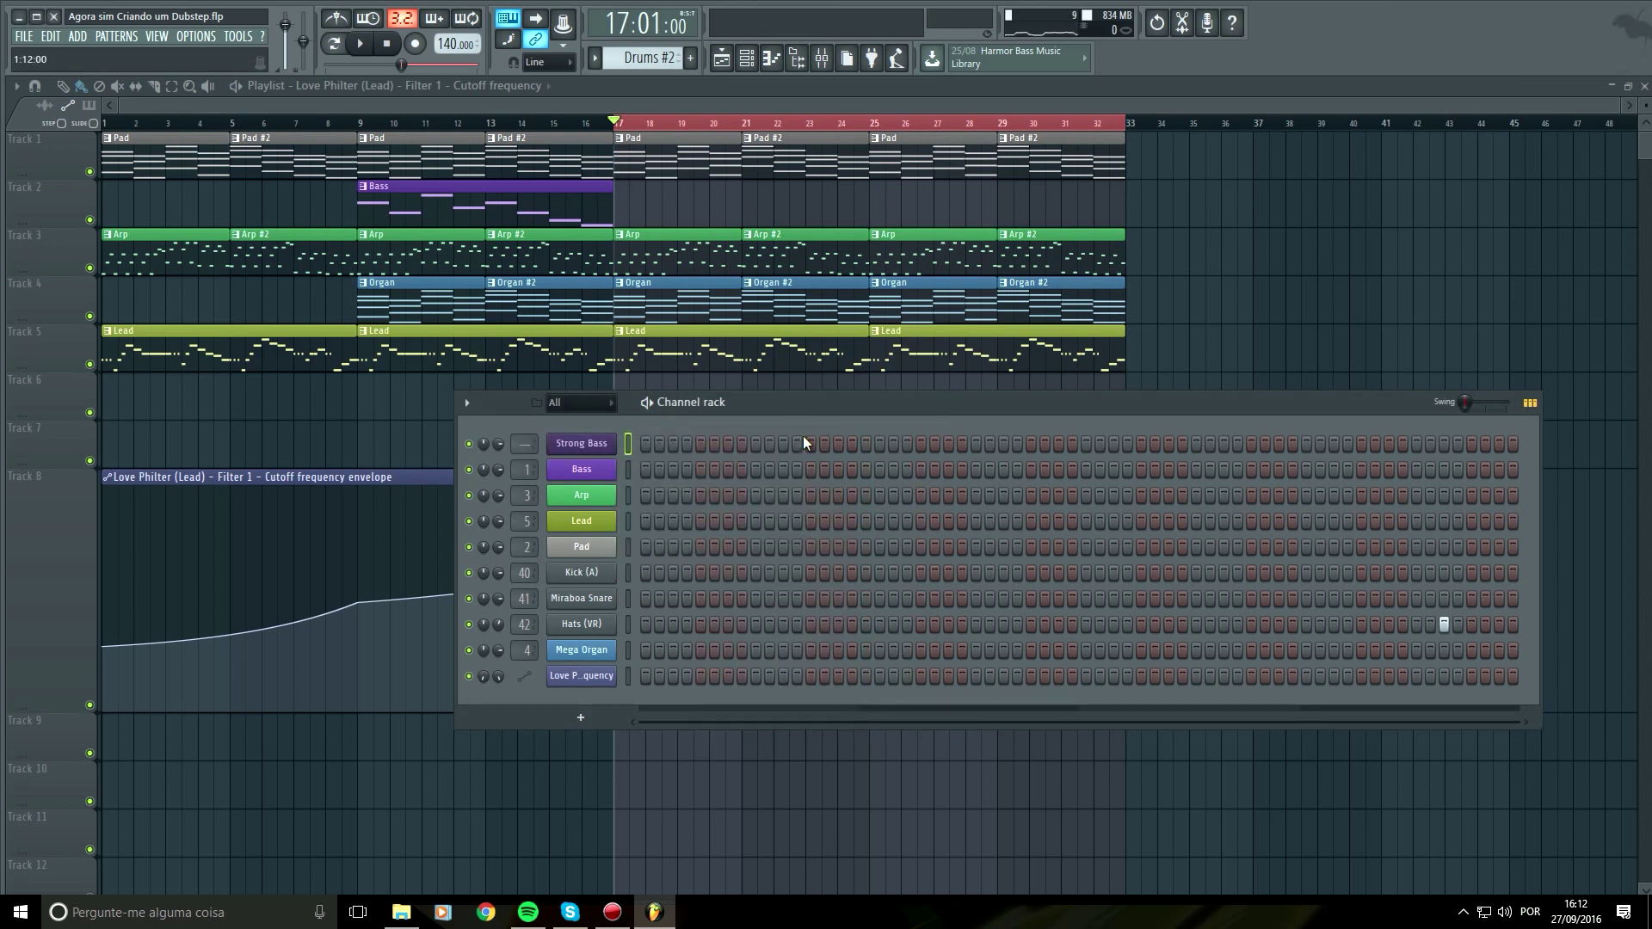
Create a new pattern named Strong Bass and give it the same blue-violet color as its channel
{"action": "left_click", "coordinate": [691, 60]}
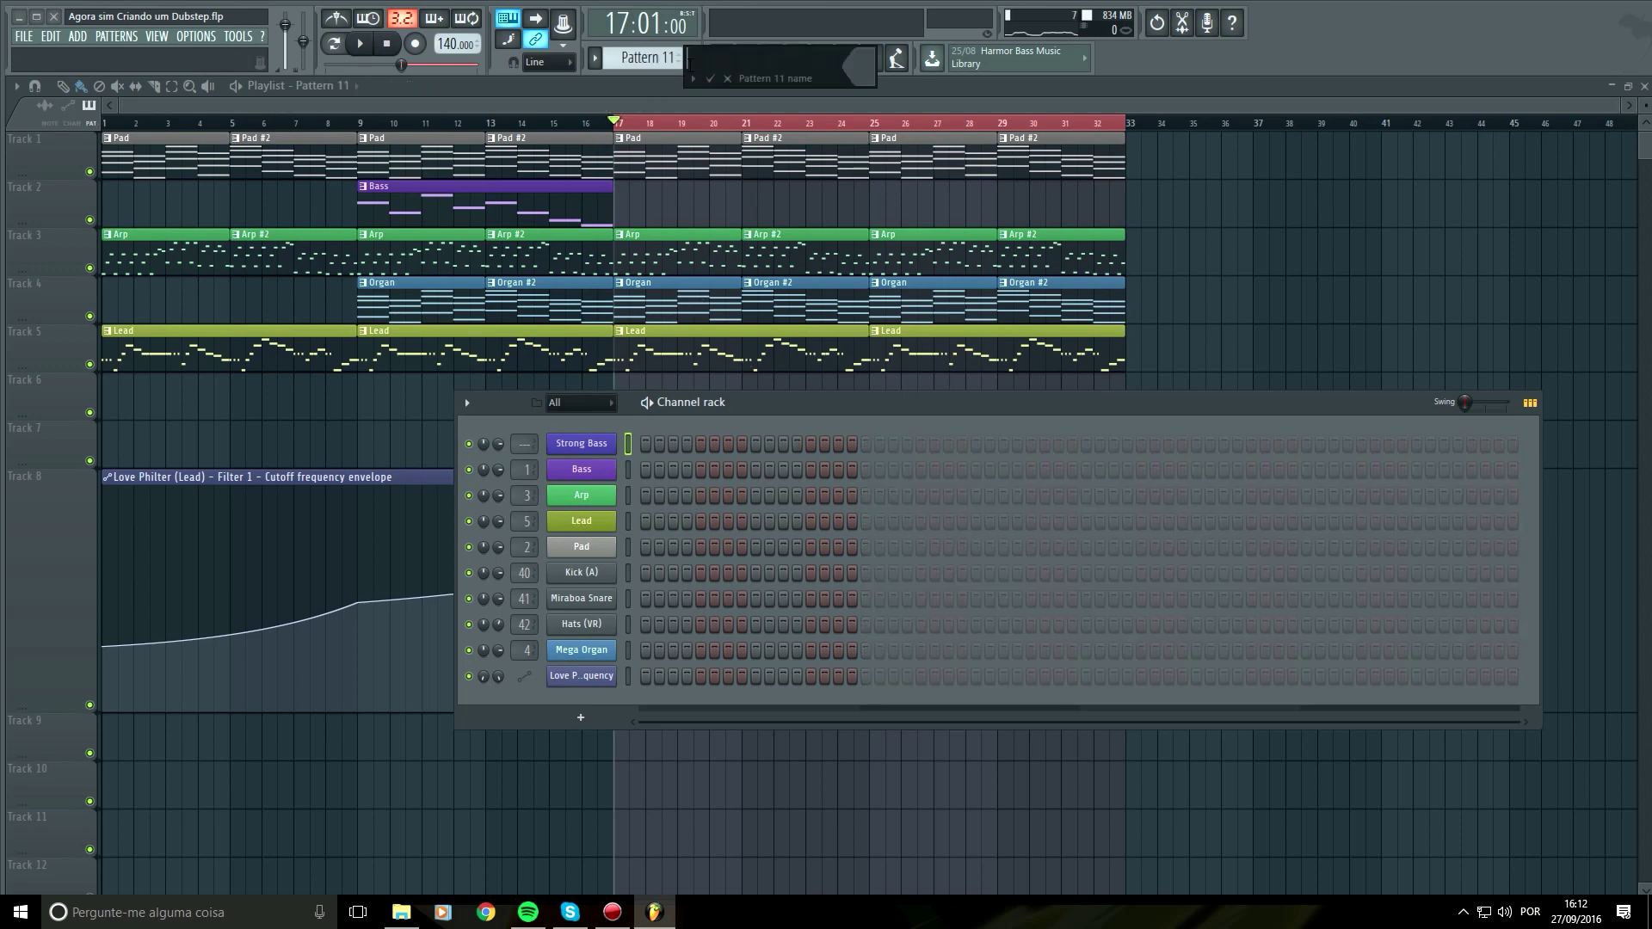
{"action": "mouse_move", "coordinate": [857, 66]}
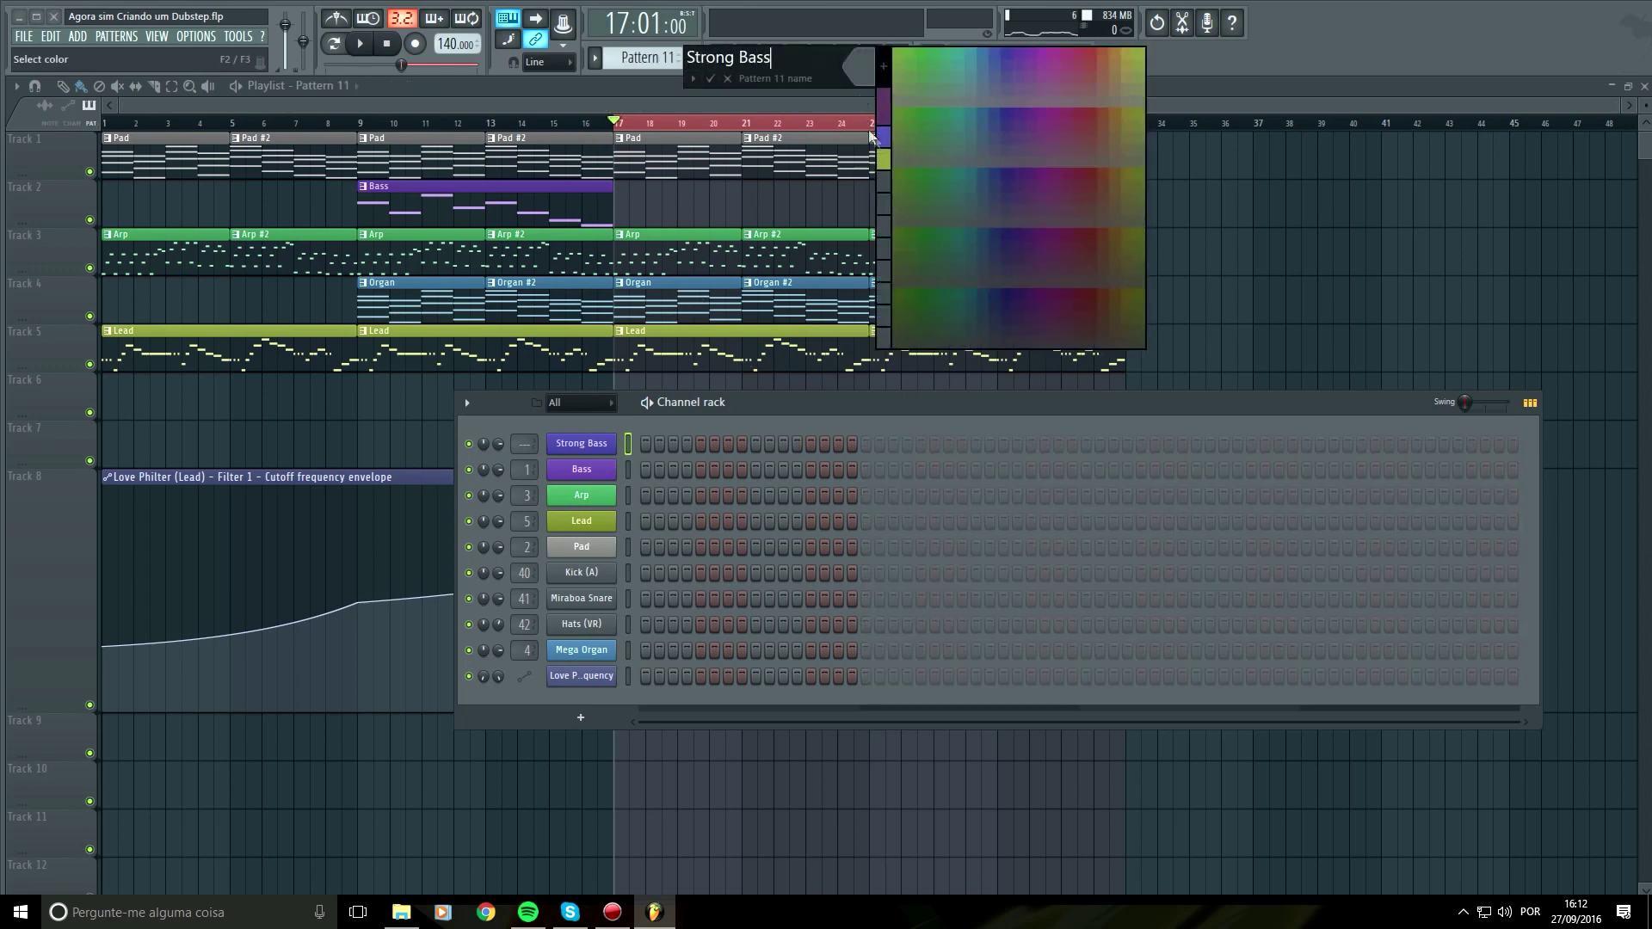
{"action": "left_click", "coordinate": [886, 141]}
{"action": "key", "text": "Return"}
Place the Strong Bass pattern on Track 2 at bar 17 and copy all the Bass pattern's notes into its Strong Bass channel
{"action": "left_click", "coordinate": [650, 202]}
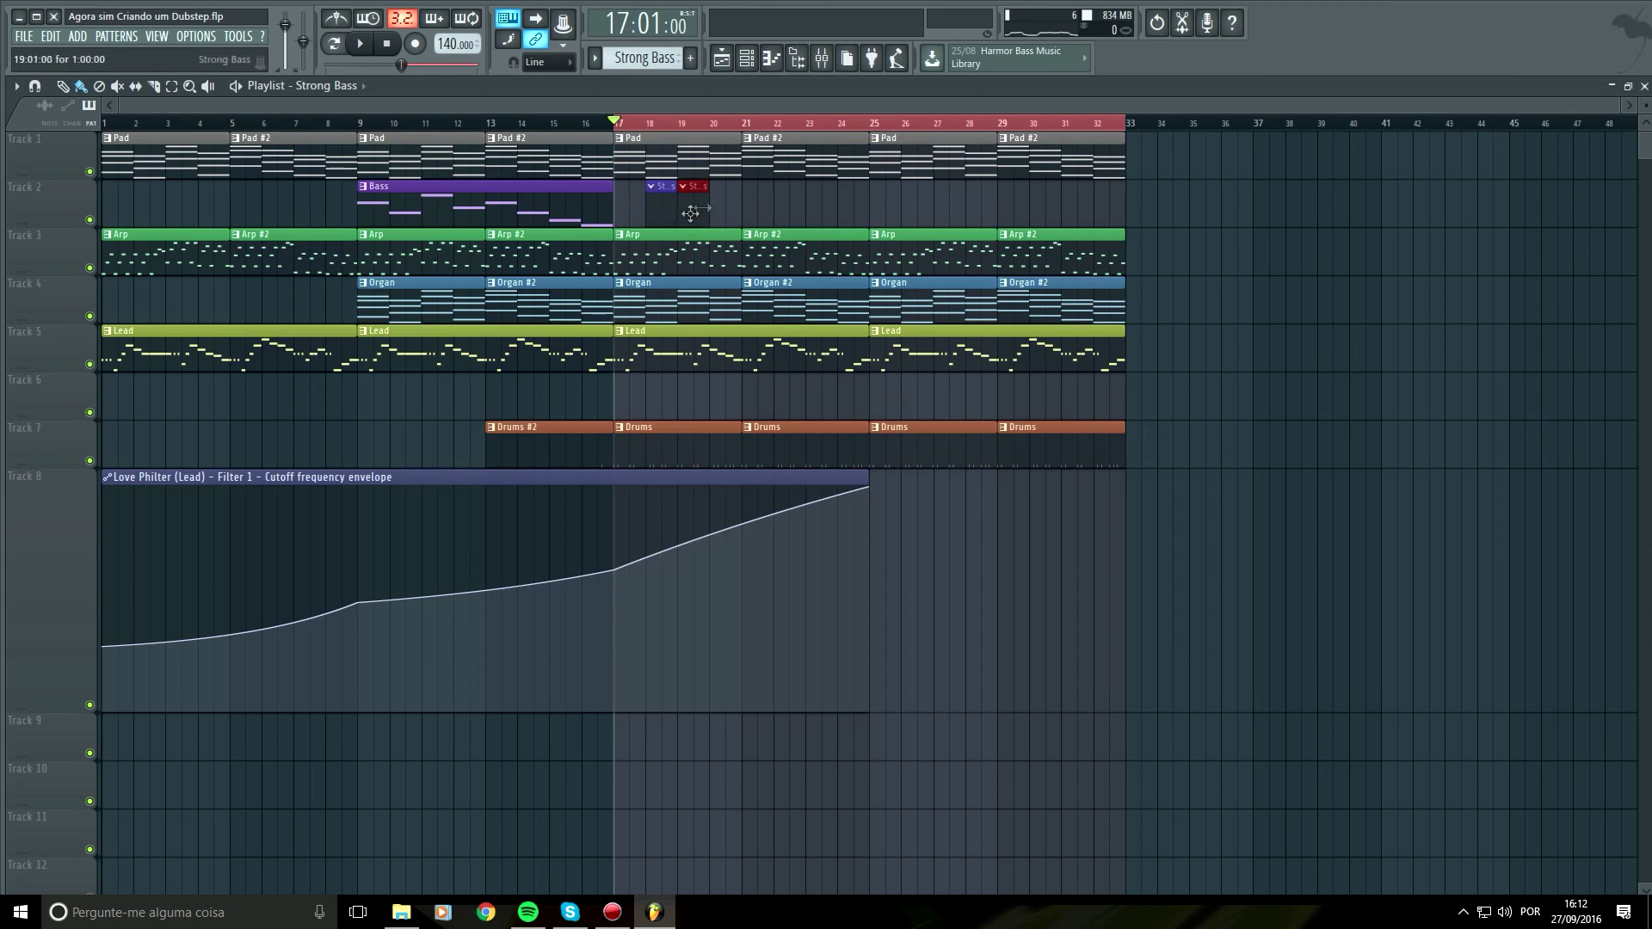
{"action": "double_click", "coordinate": [627, 200]}
{"action": "double_click", "coordinate": [582, 209]}
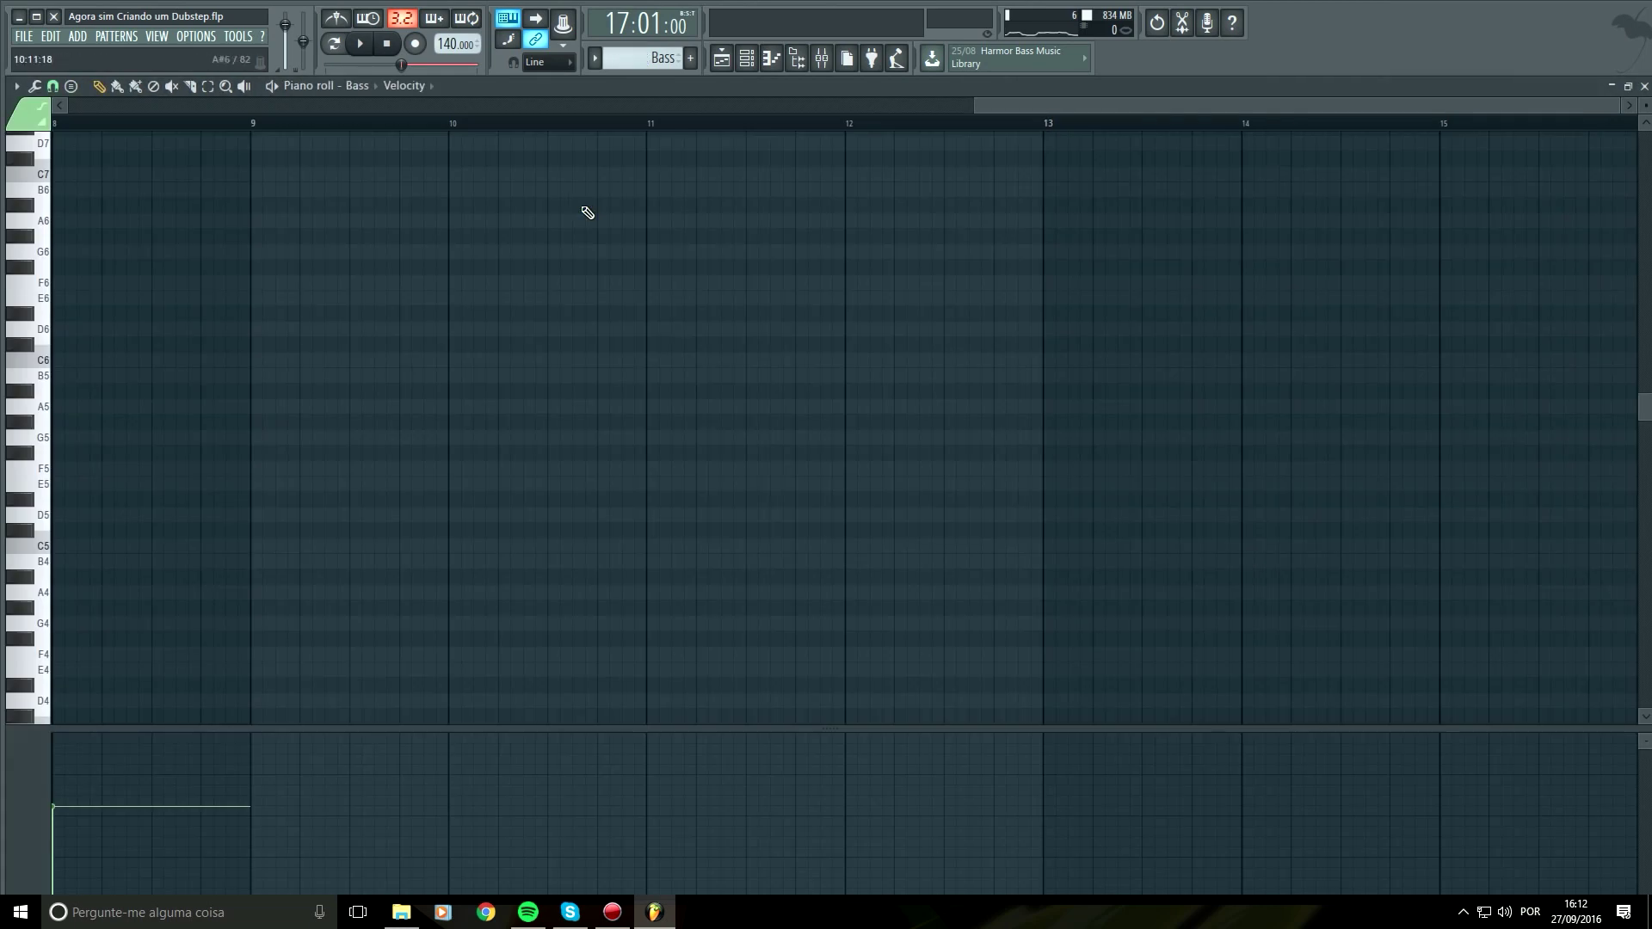
{"action": "left_click_drag", "start_coordinate": [1086, 321], "coordinate": [95, 802]}
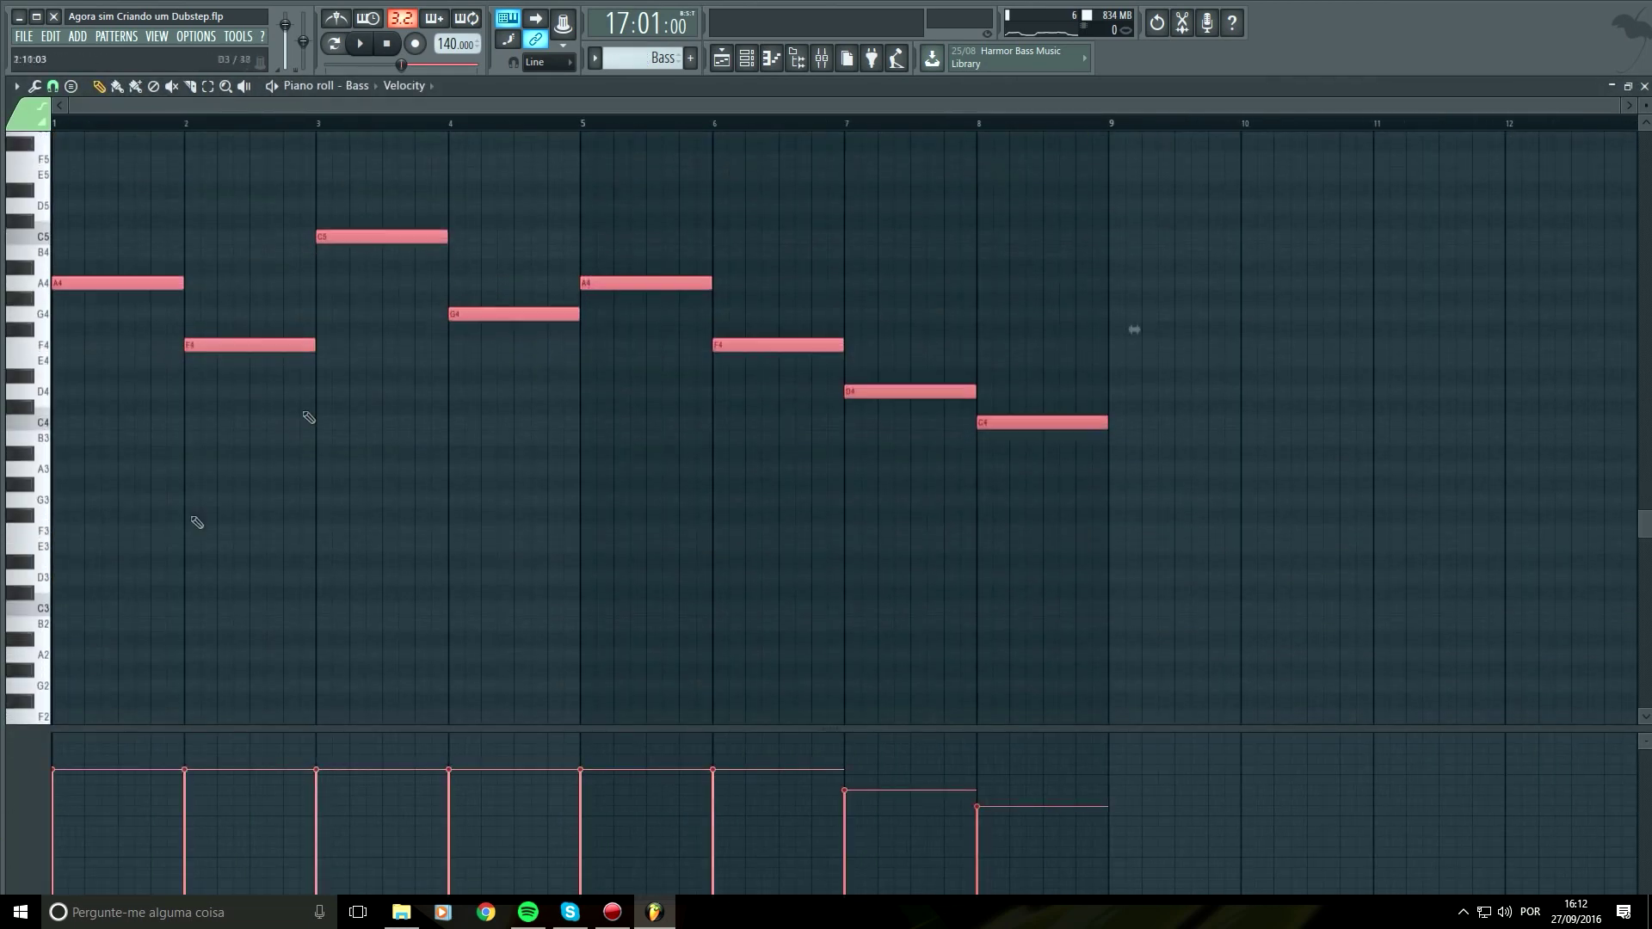
{"action": "left_click", "coordinate": [721, 59]}
{"action": "double_click", "coordinate": [628, 209]}
{"action": "right_click", "coordinate": [608, 443]}
{"action": "left_click", "coordinate": [645, 443]}
{"action": "left_click", "coordinate": [723, 61]}
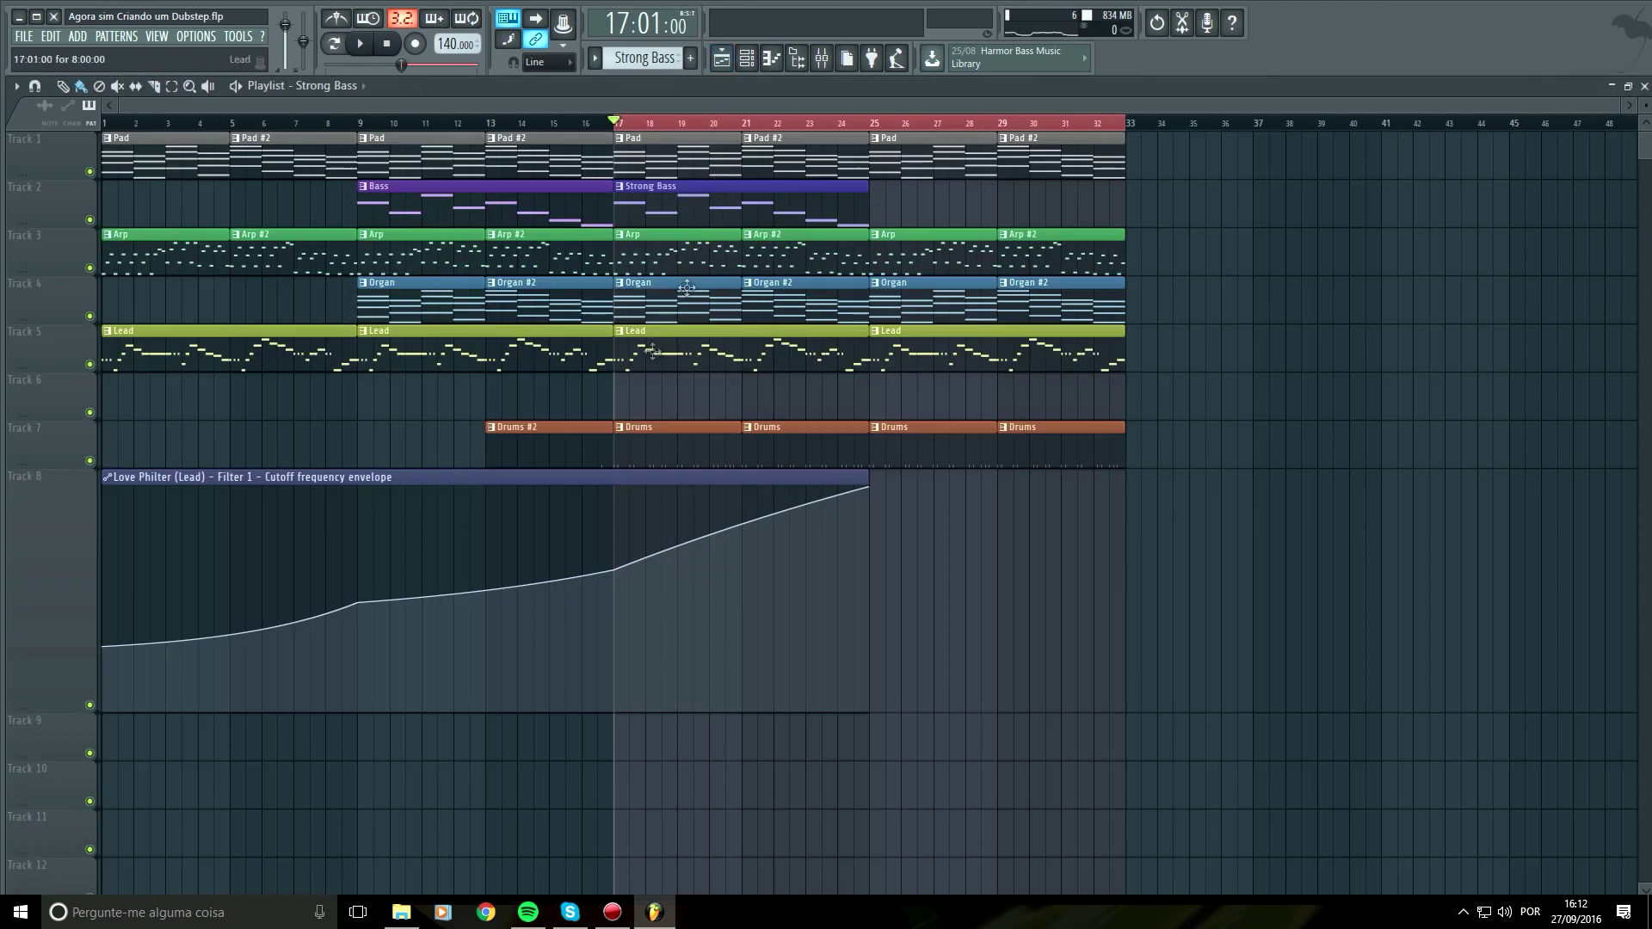
Assign Strong Bass to mixer insert 6, route it to Sidechain and lower its fader to 62% during playback
{"action": "left_click", "coordinate": [825, 59]}
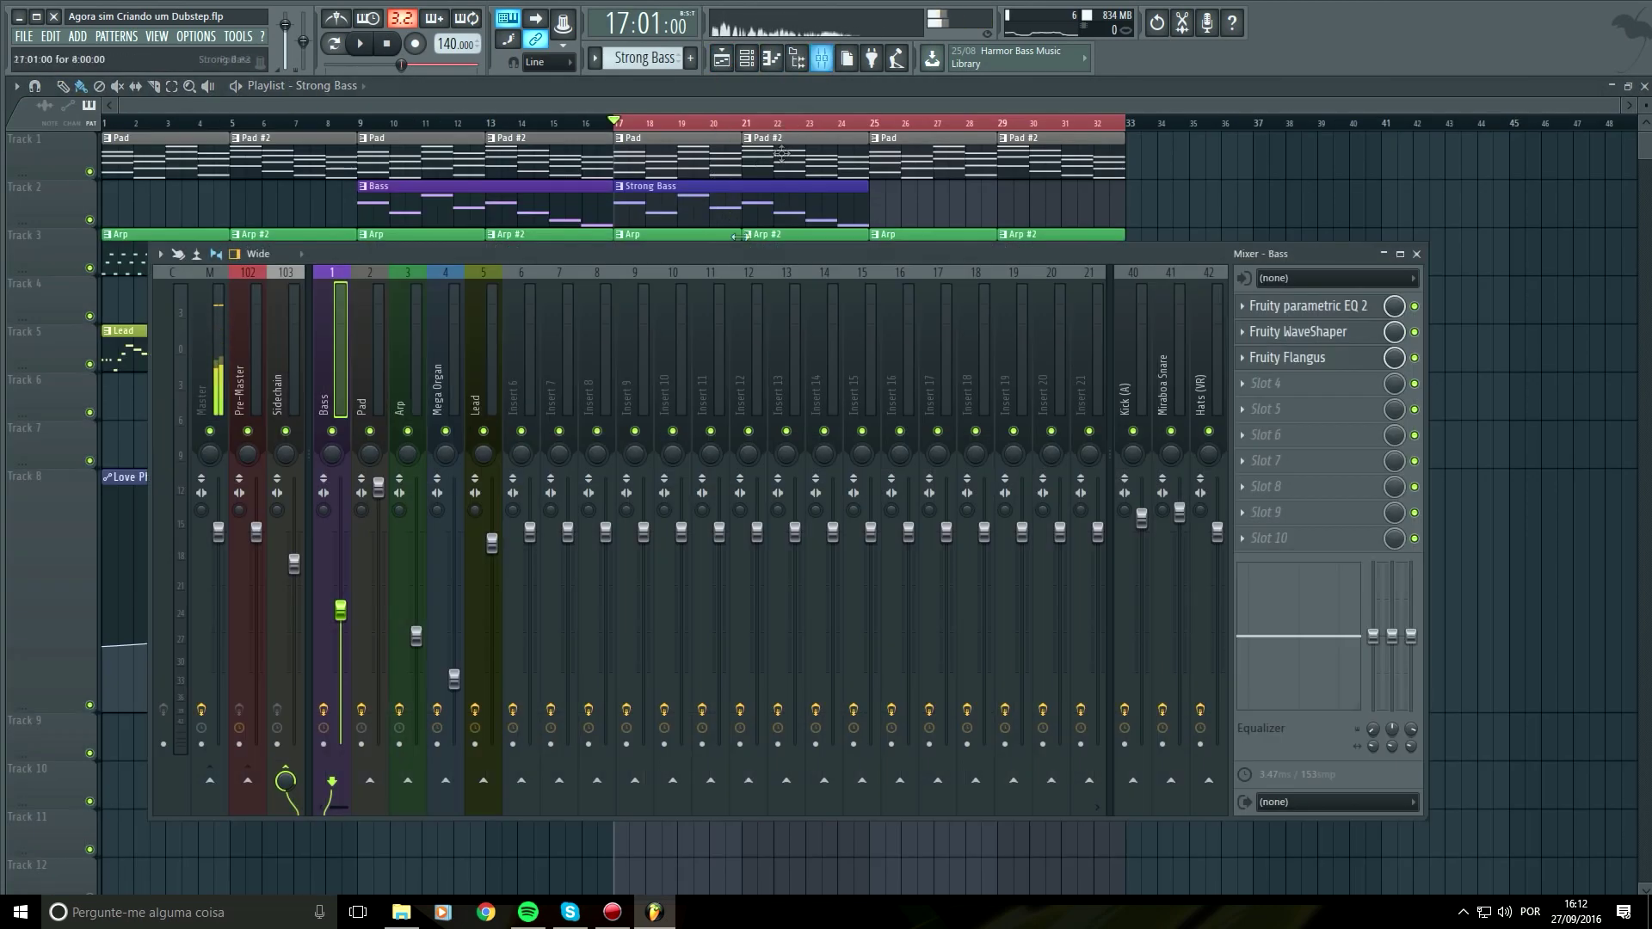
{"action": "left_click", "coordinate": [526, 372]}
{"action": "key", "text": "ctrl+l"}
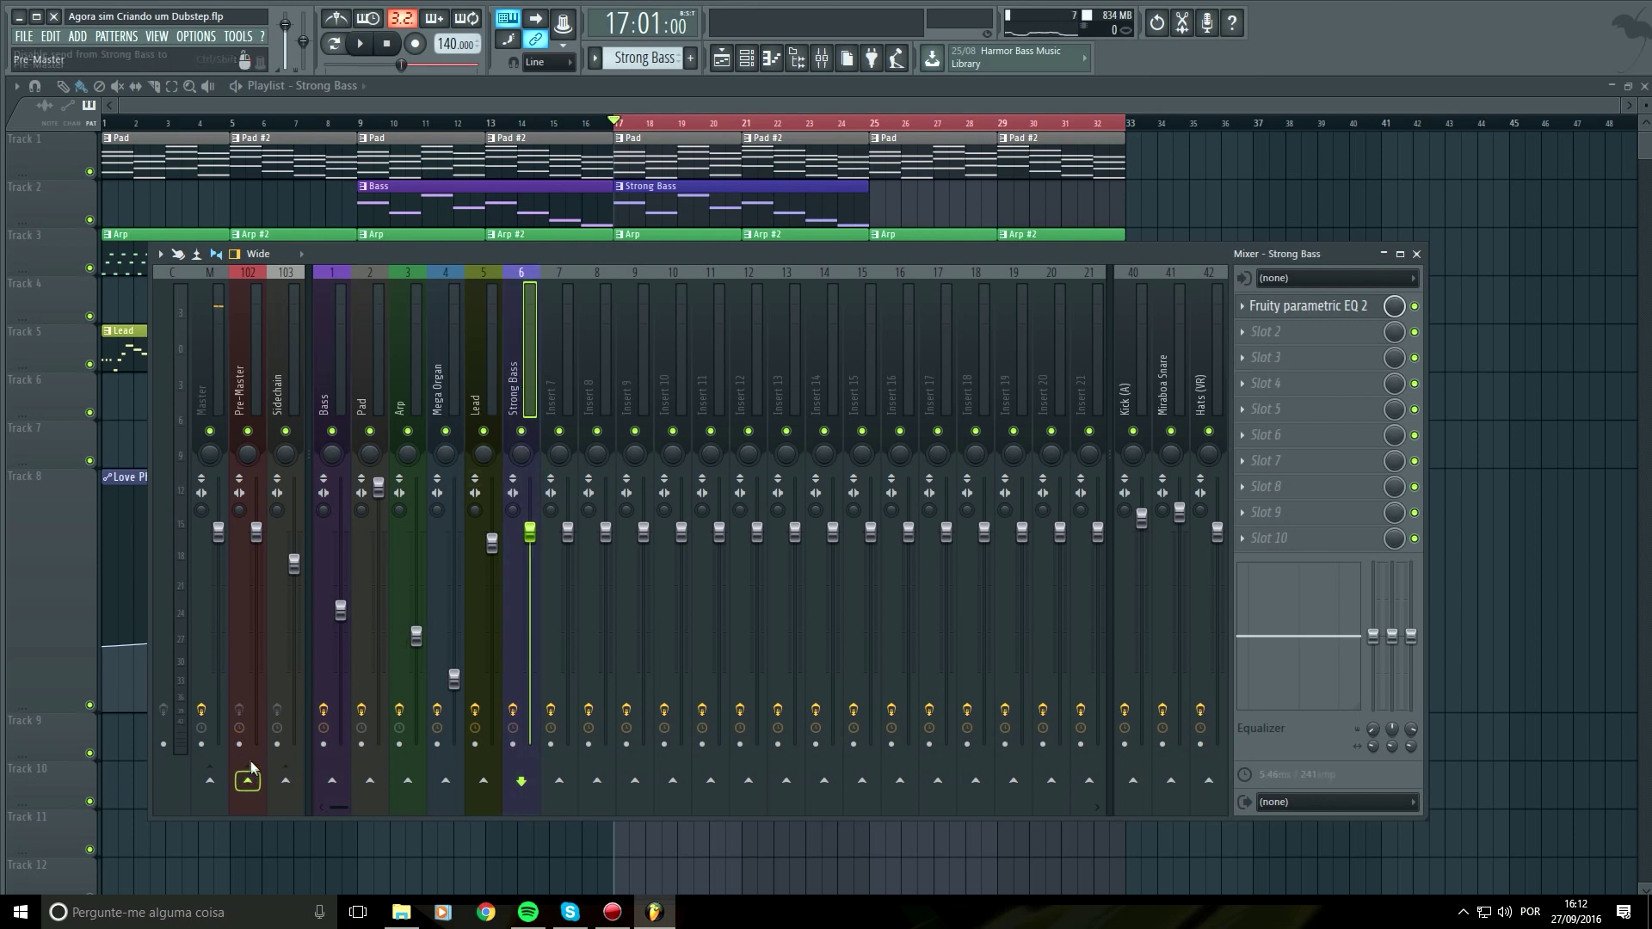
{"action": "key", "text": "space"}
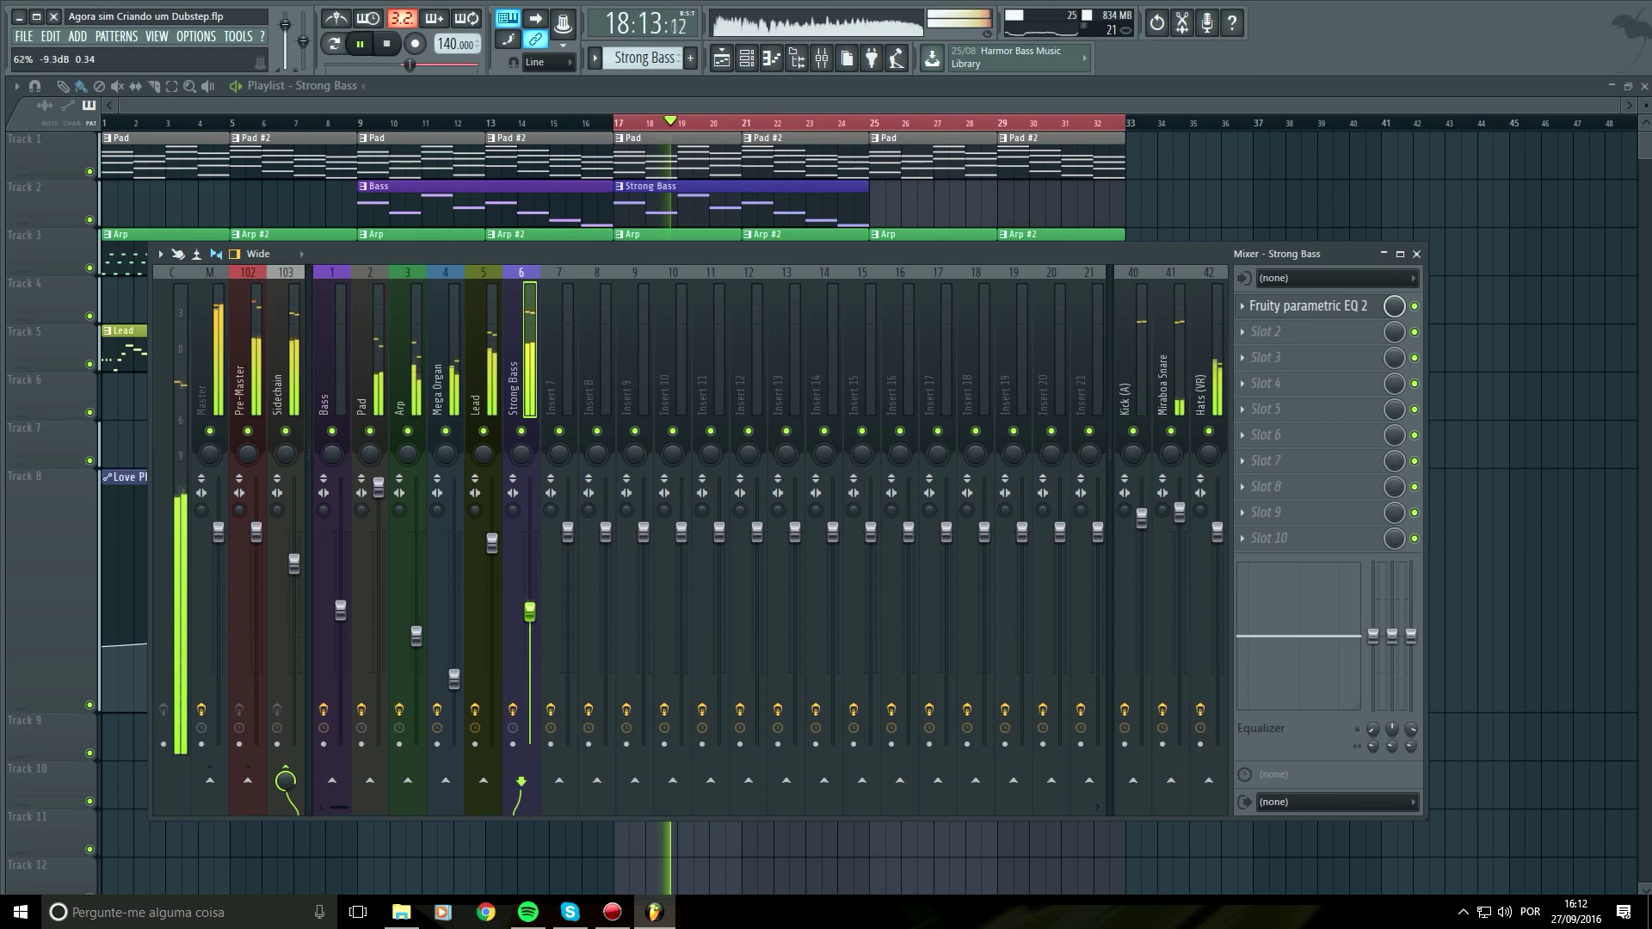
Play the arrangement from bar 16 to hear the drop and check the Strong Bass Harmor settings
{"action": "left_click", "coordinate": [594, 127]}
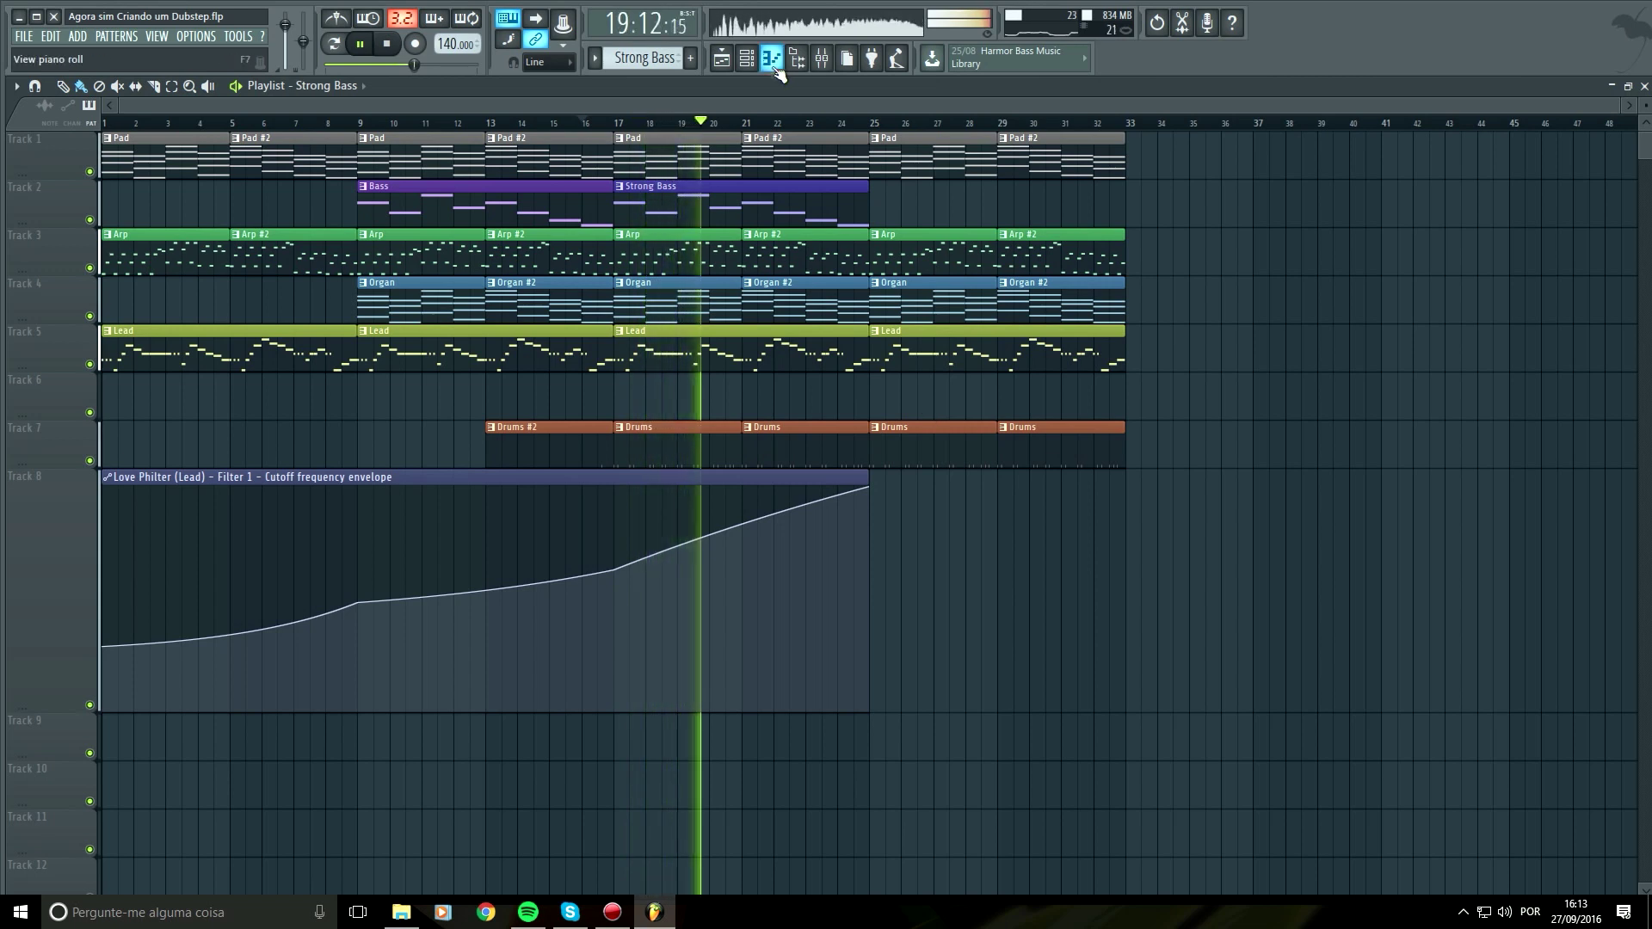
{"action": "left_click", "coordinate": [748, 60]}
{"action": "left_click", "coordinate": [604, 442]}
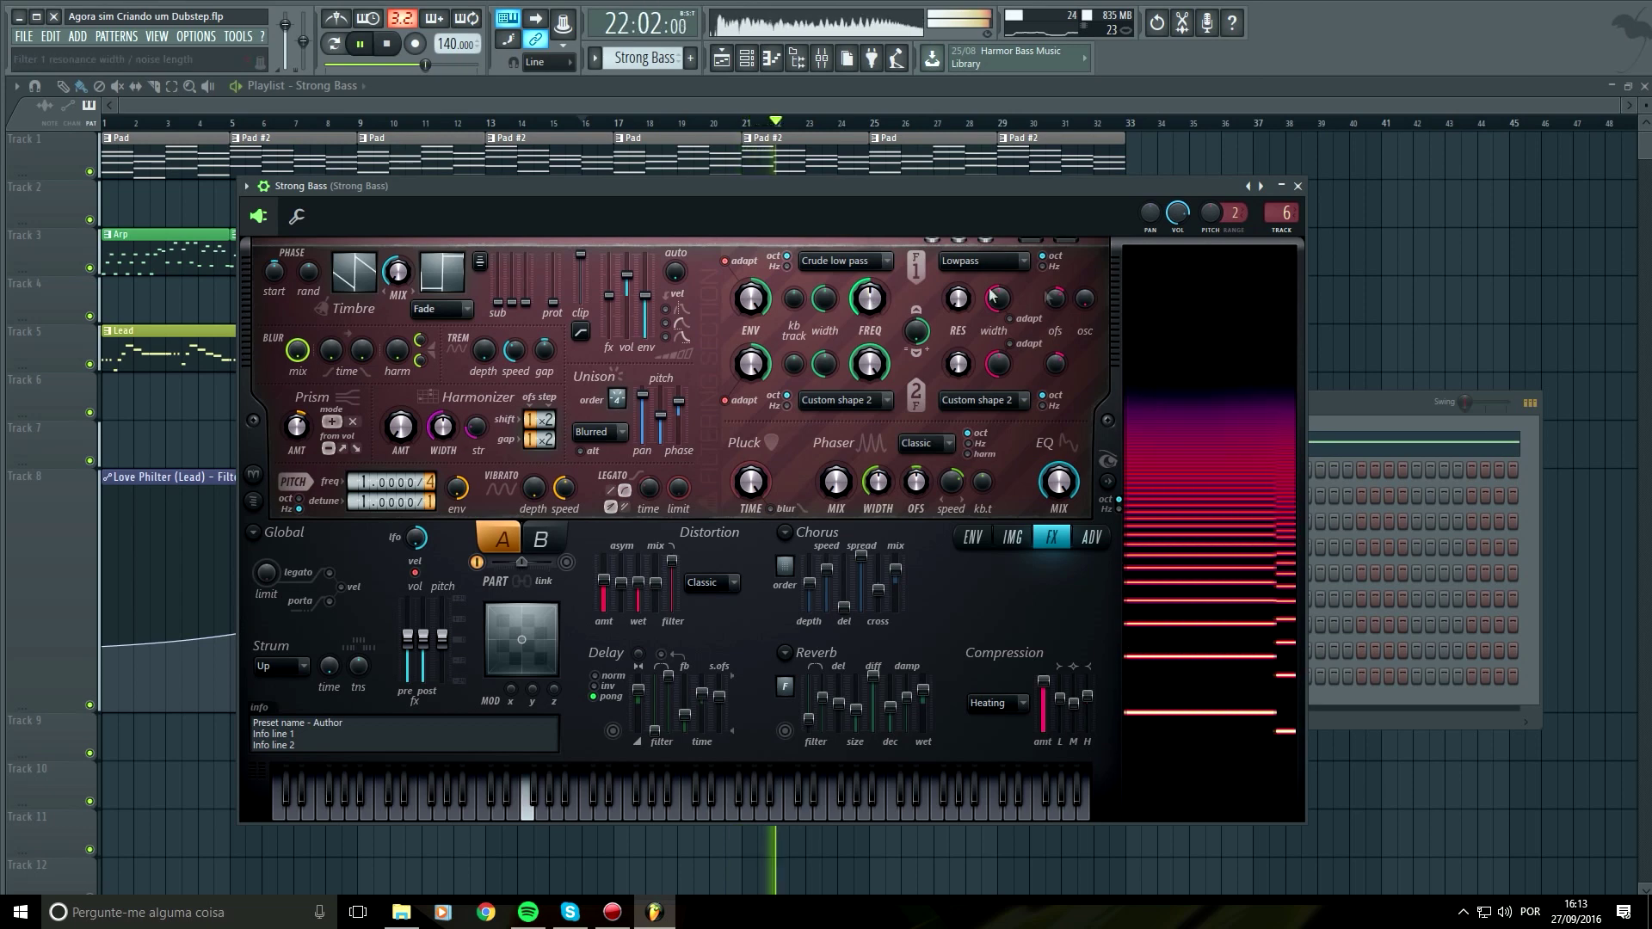
{"action": "key", "text": "Escape"}
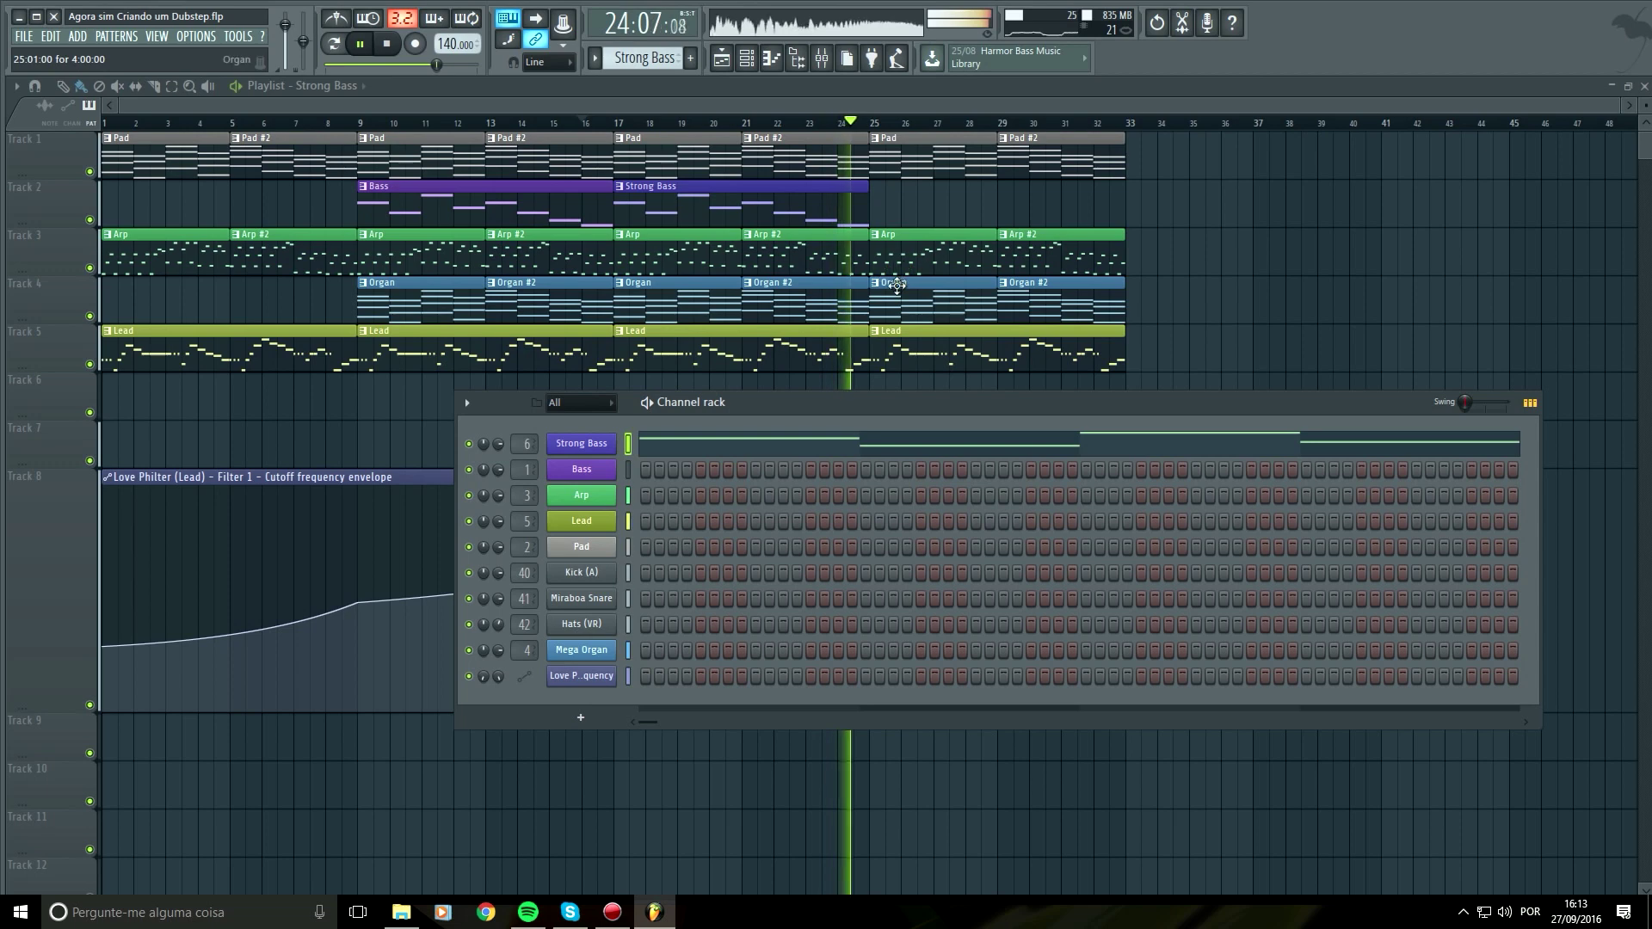
{"action": "key", "text": "F6"}
{"action": "key", "text": "space"}
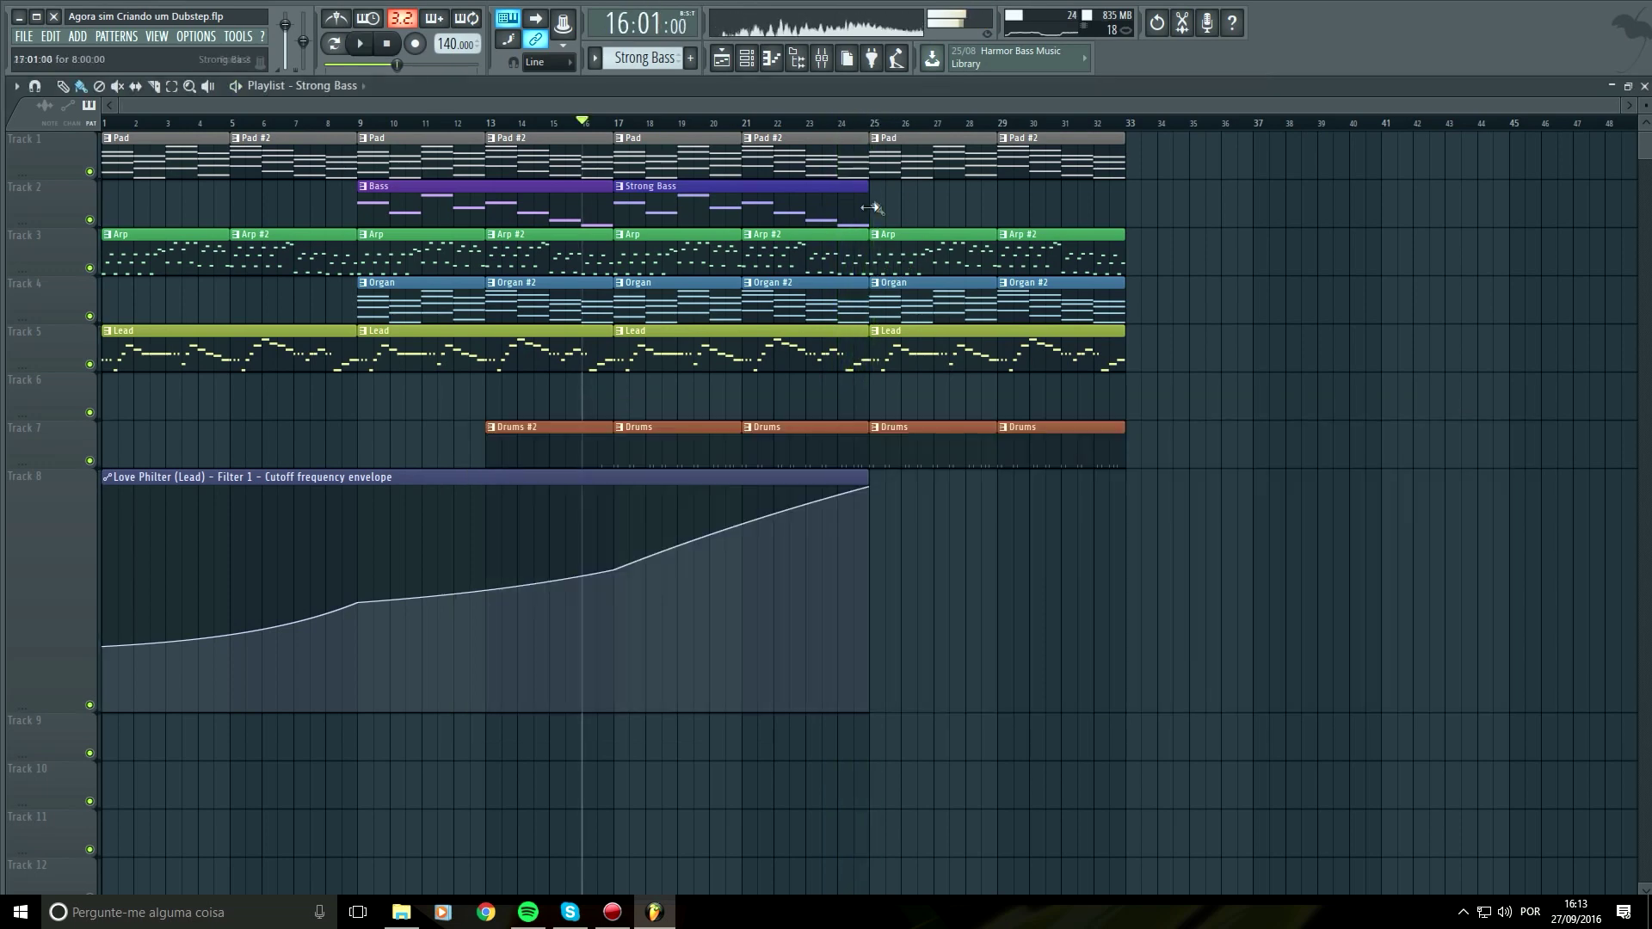
Place a second Strong Bass clip on Track 2 at bar 25 and play from that bar
{"action": "left_click", "coordinate": [874, 196]}
{"action": "left_click", "coordinate": [875, 126]}
{"action": "key", "text": "space"}
Move the Love Philter cutoff envelope clip to Track 10 and restore the enlarged track to its default height
{"action": "left_click_drag", "start_coordinate": [675, 476], "coordinate": [638, 778]}
{"action": "right_click", "coordinate": [52, 578]}
{"action": "mouse_move", "coordinate": [95, 589]}
{"action": "left_click", "coordinate": [229, 620]}
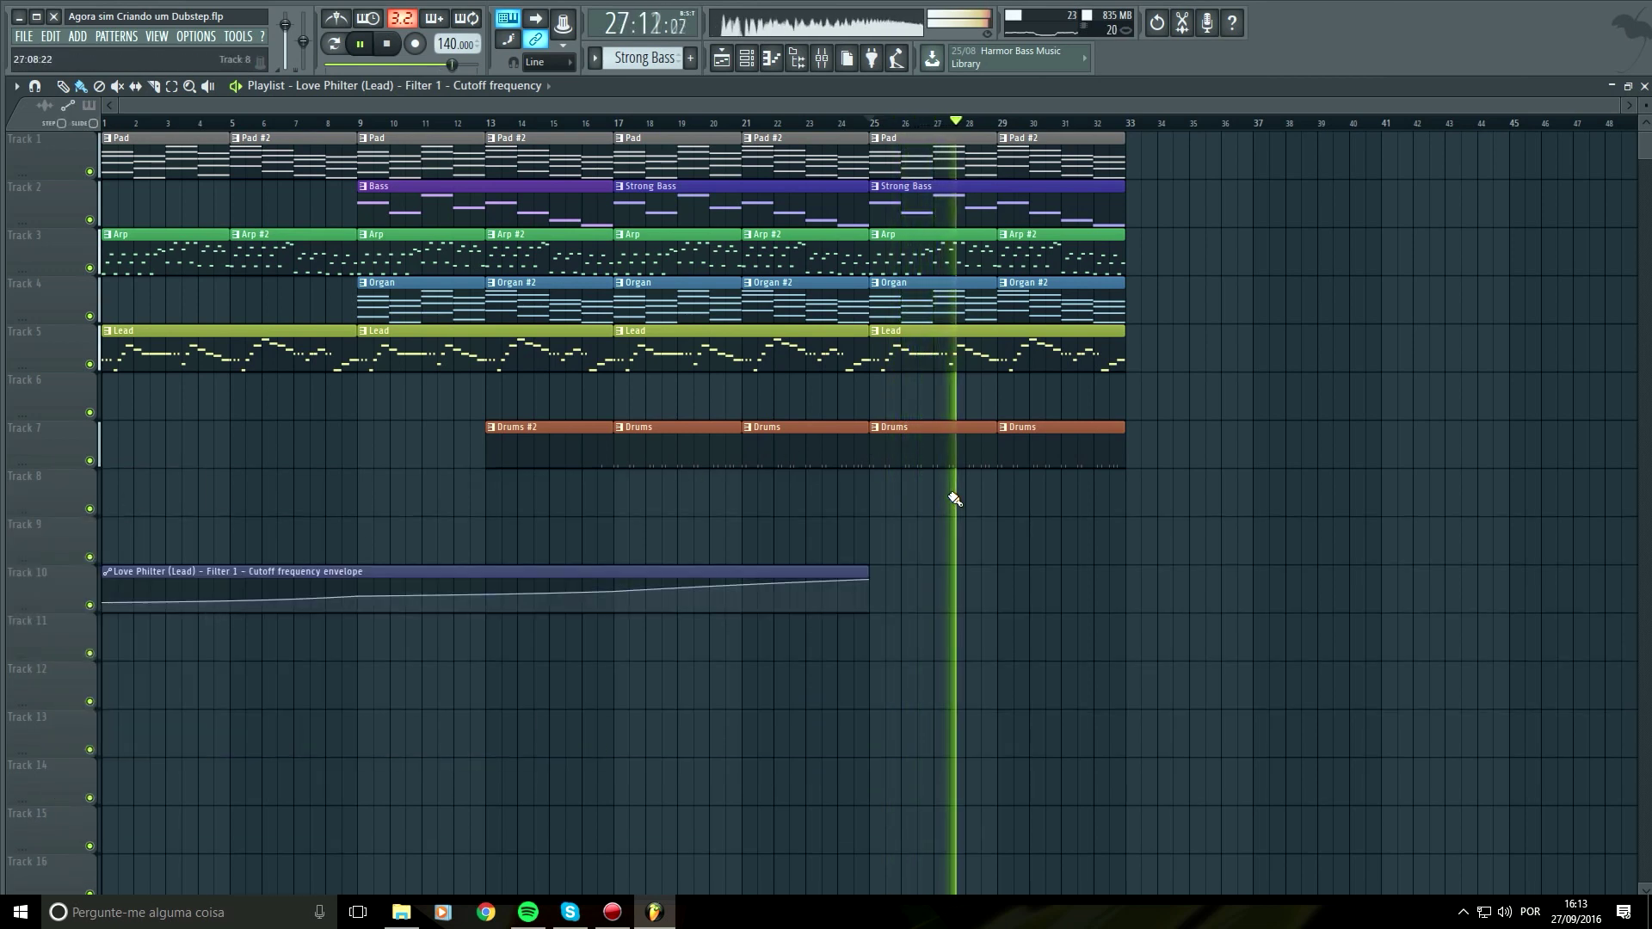
Replace the Arp #2 clip at bar 29 with an Arp clip and stop playback
{"action": "right_click", "coordinate": [1011, 254]}
{"action": "left_click_drag", "start_coordinate": [985, 257], "coordinate": [1114, 257]}
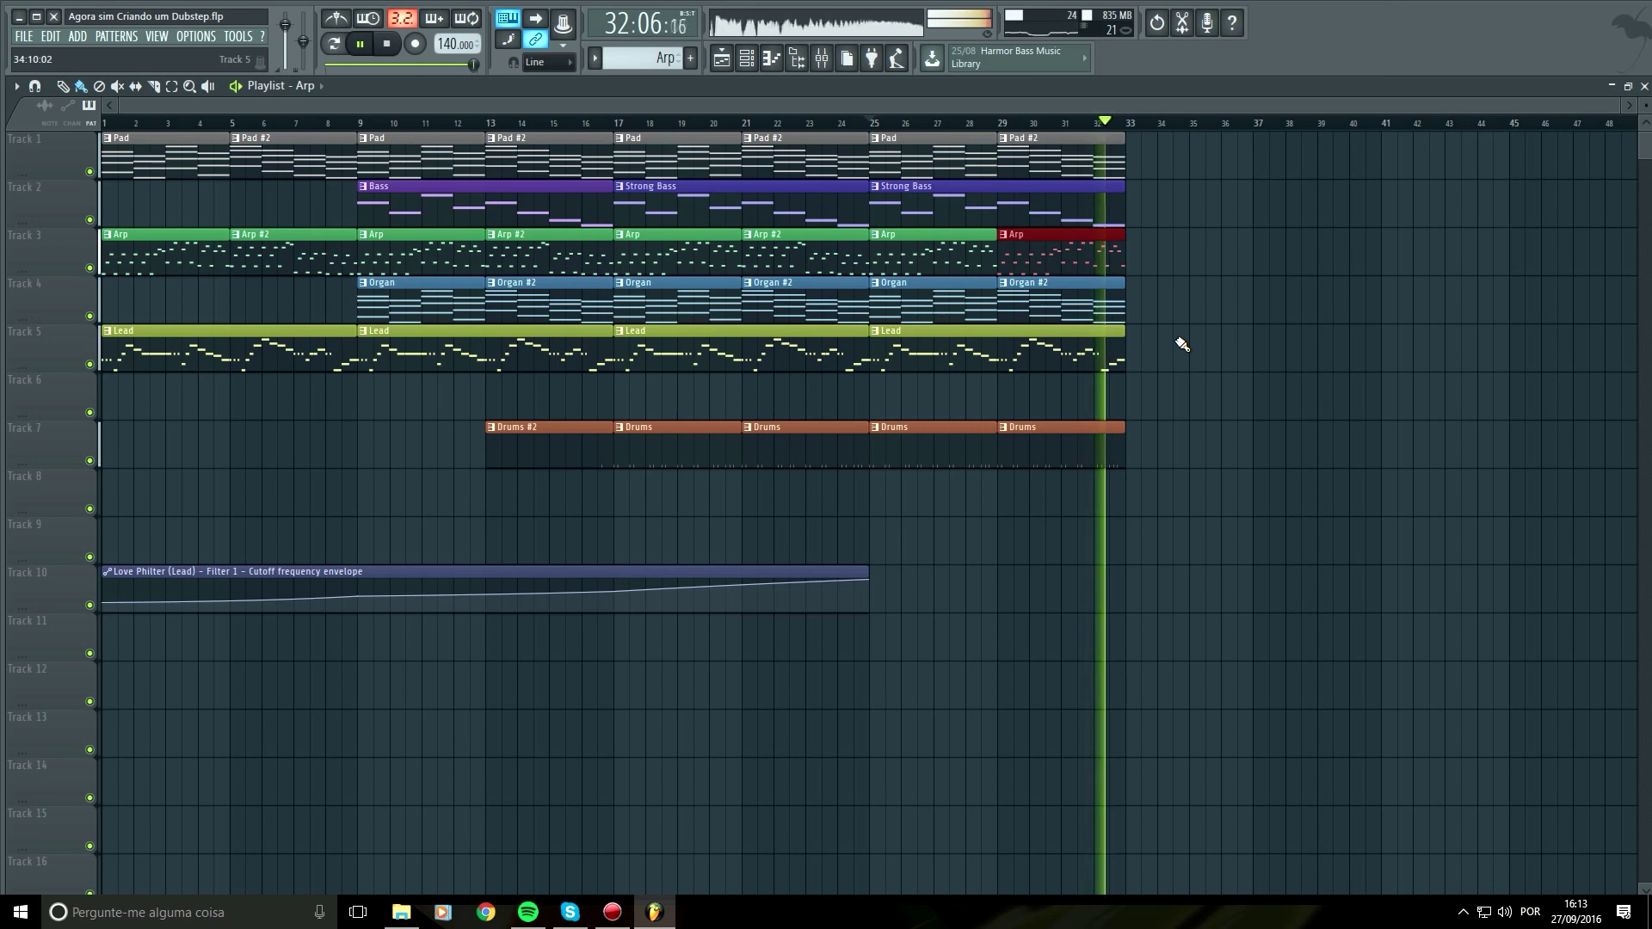
{"action": "key", "text": "space"}
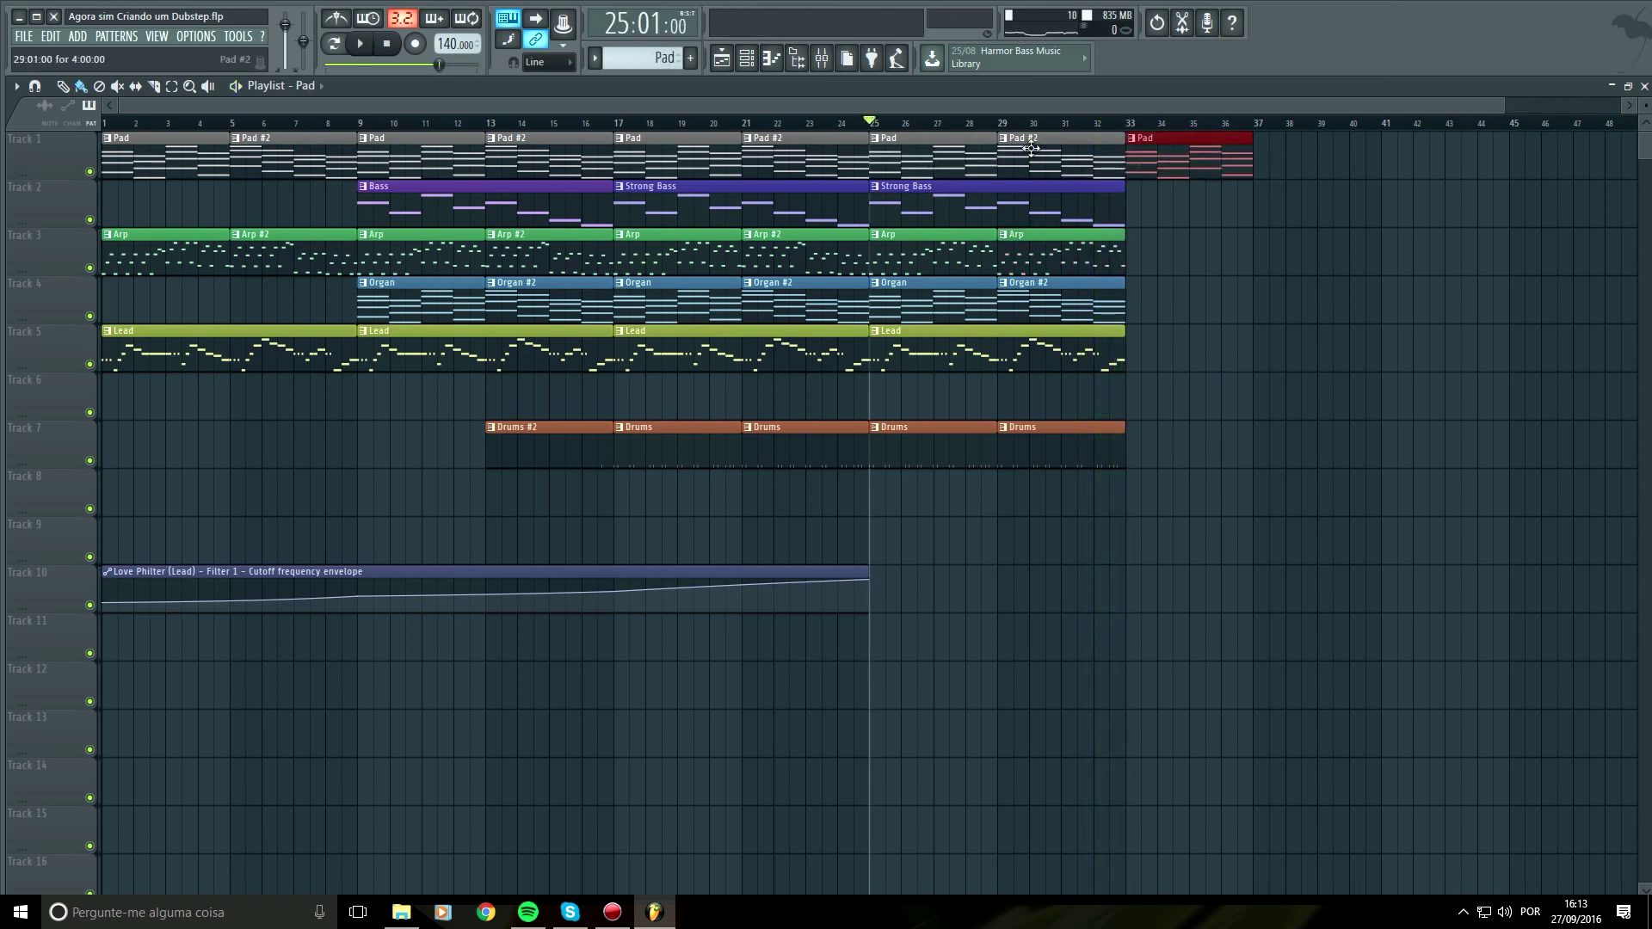
Place Pad at bar 33, Pad #2 at bar 37, and a Lead clip at bar 33 made unique as Lead #2
{"action": "left_click", "coordinate": [1142, 205]}
{"action": "right_click", "coordinate": [1184, 204]}
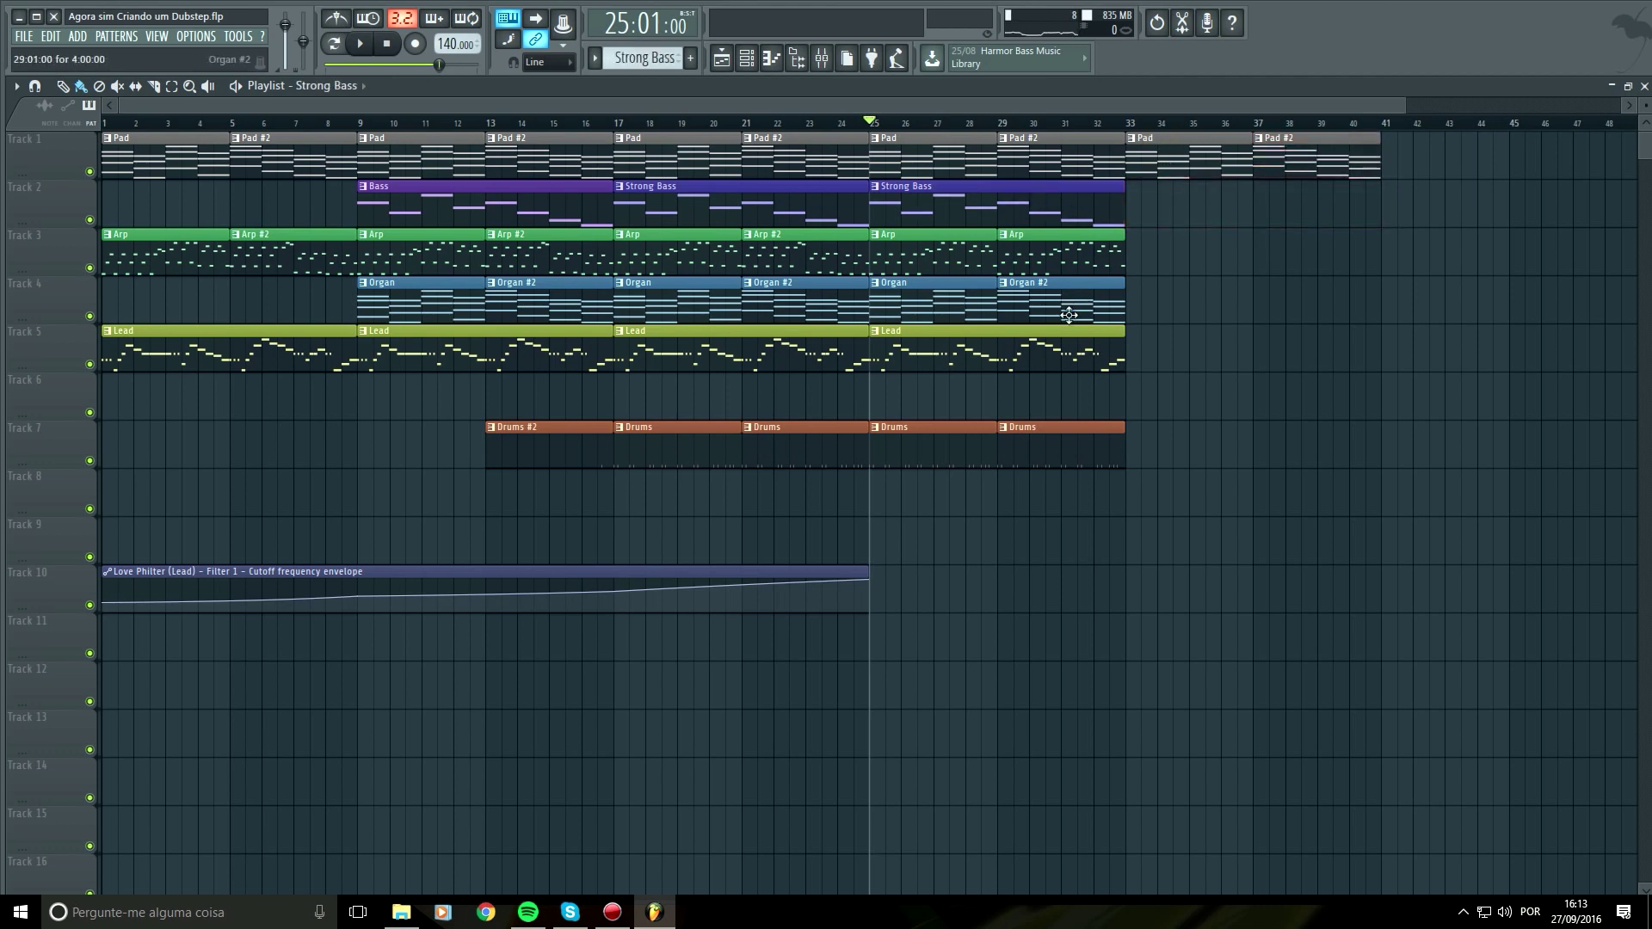
{"action": "left_click", "coordinate": [1135, 337]}
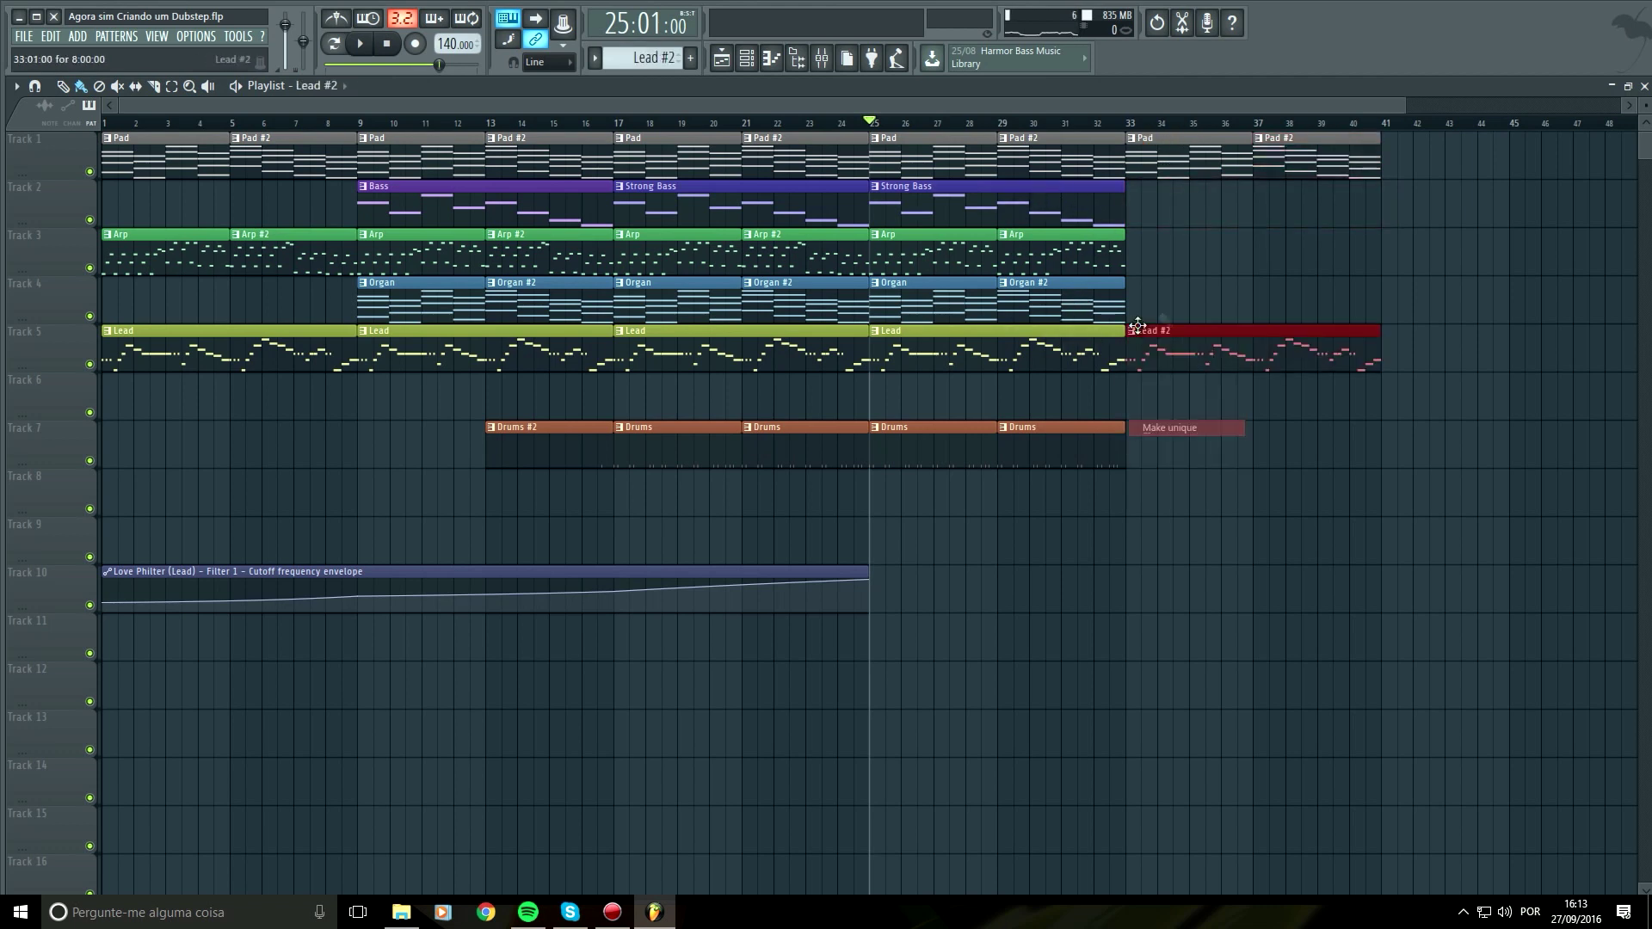
Clear the old melody from Lead #2, leave only short repeated A5 notes at its start, and return to the playlist
{"action": "scroll", "coordinate": [1243, 295], "scroll_direction": "right", "scroll_amount": 3}
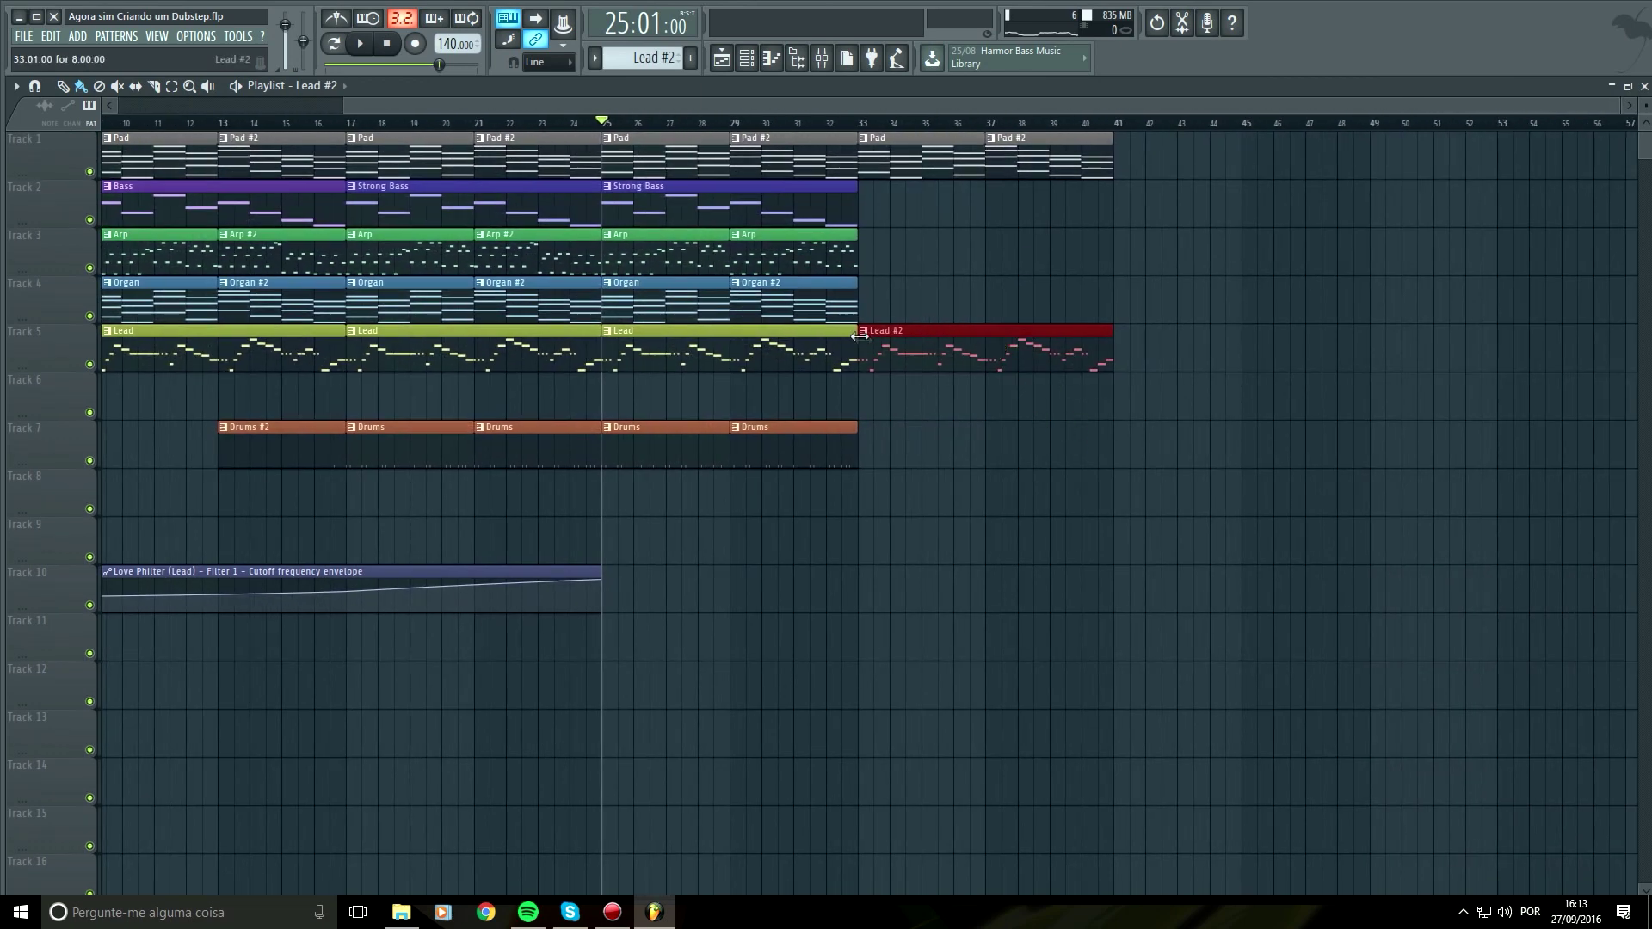
{"action": "double_click", "coordinate": [924, 341]}
{"action": "scroll", "coordinate": [921, 335], "scroll_direction": "down", "scroll_amount": 3}
{"action": "scroll", "coordinate": [860, 284], "scroll_direction": "up", "scroll_amount": 8}
{"action": "left_click_drag", "start_coordinate": [1194, 568], "coordinate": [110, 306]}
{"action": "key", "text": "Delete"}
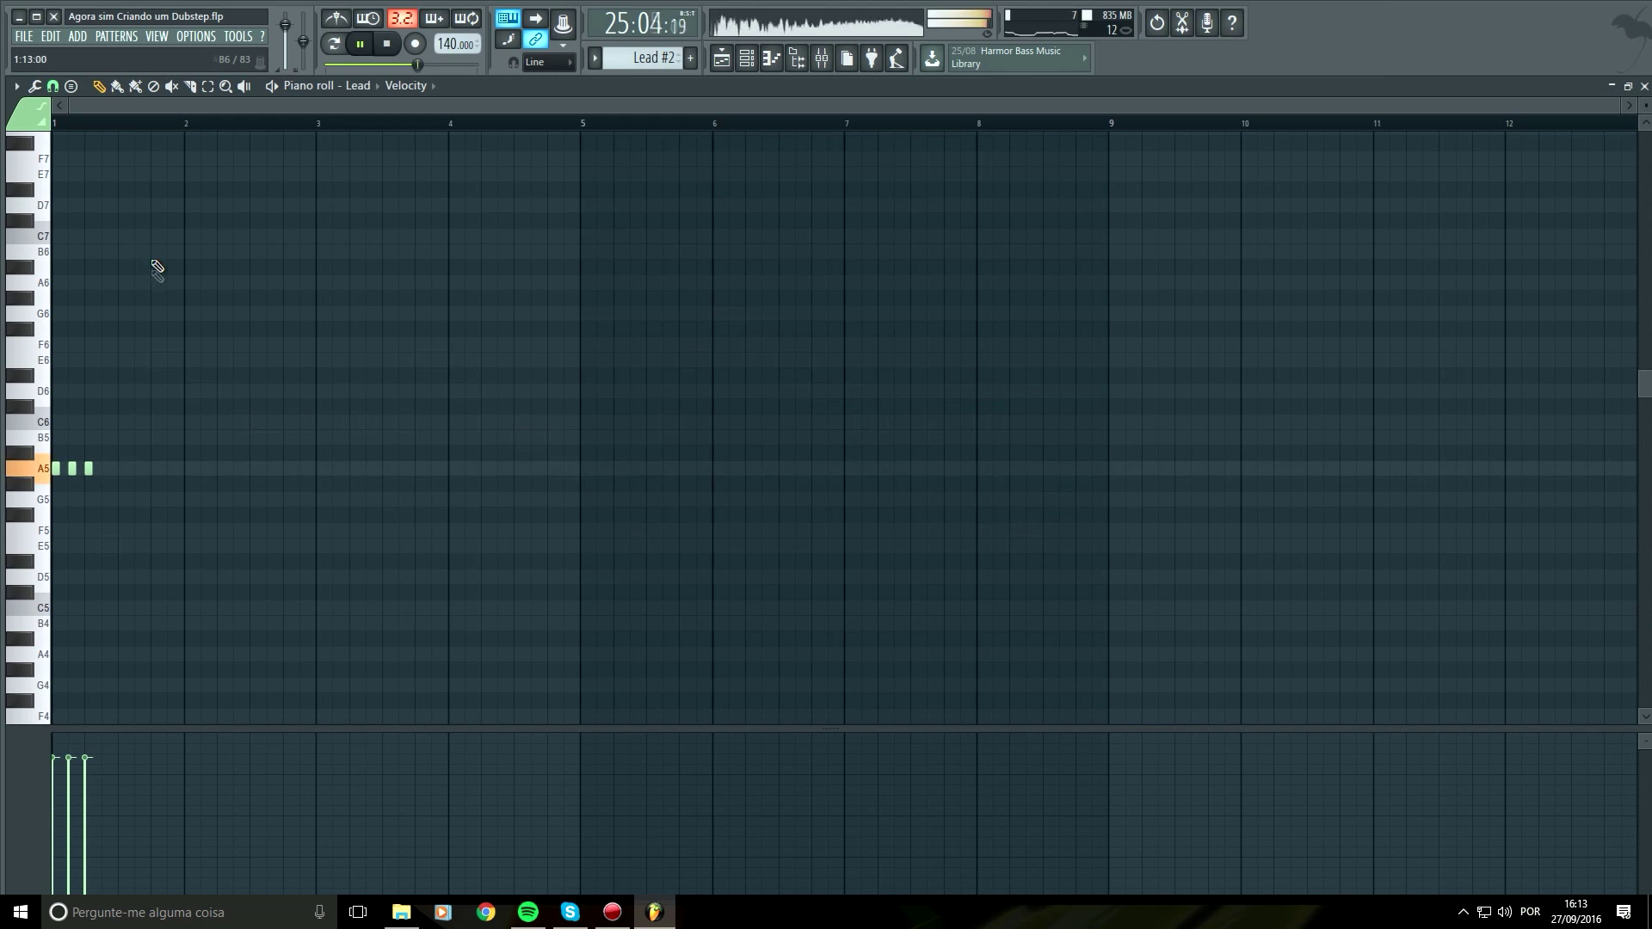
{"action": "left_click_drag", "start_coordinate": [239, 276], "coordinate": [310, 283]}
{"action": "left_click", "coordinate": [722, 62]}
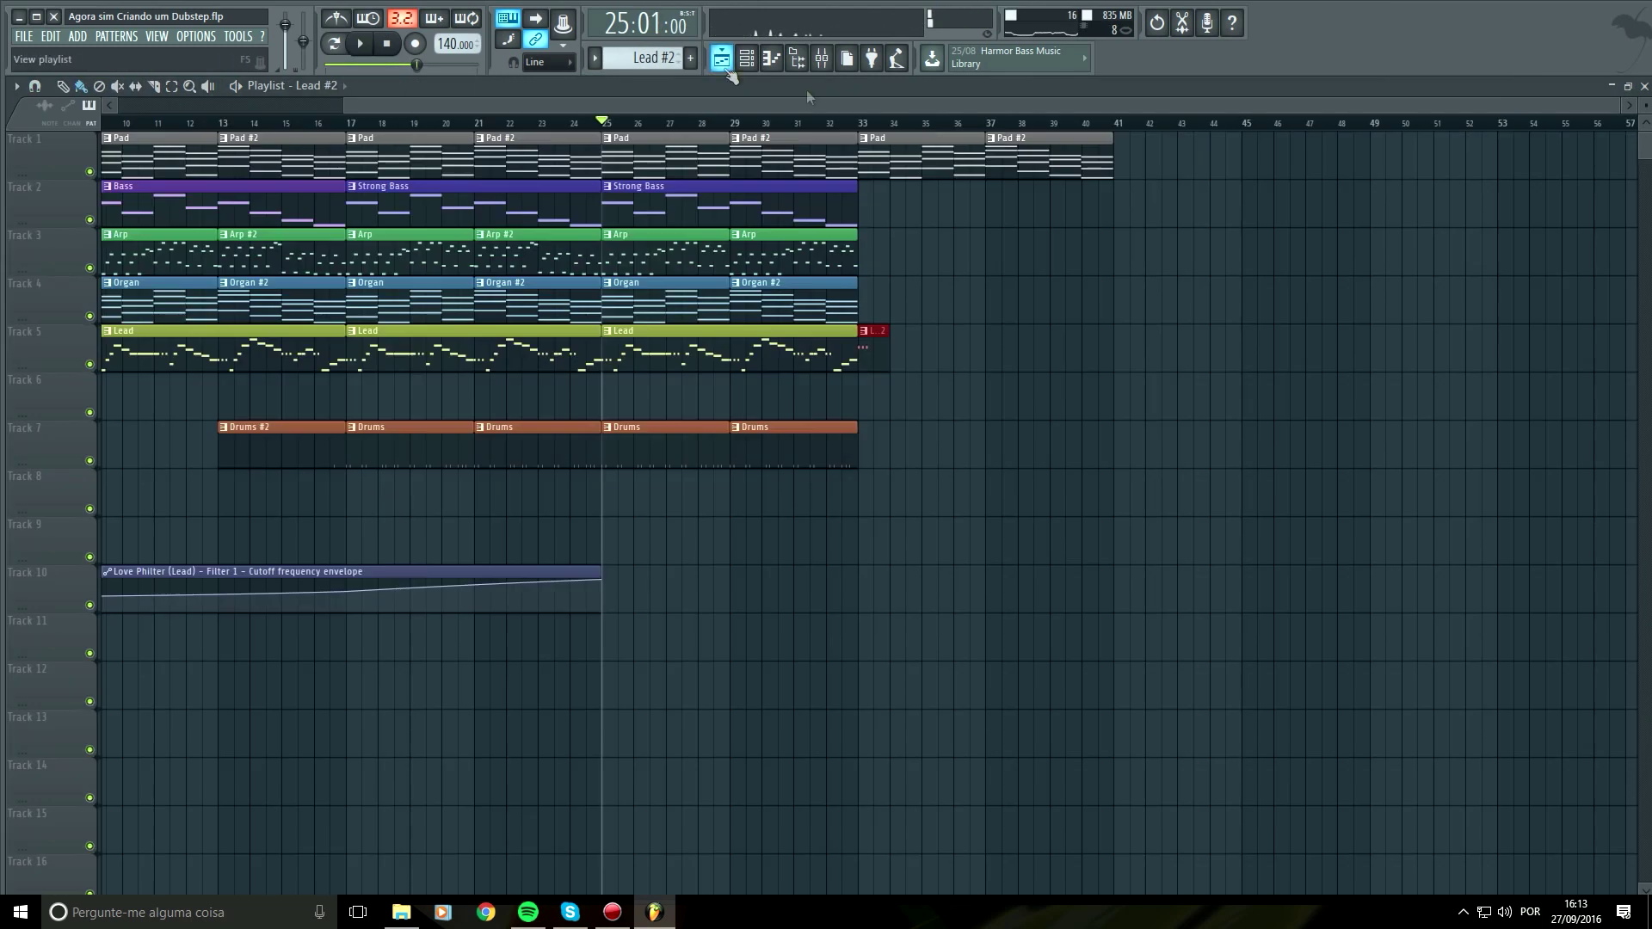
Place a Strong Bass clip on Track 2 at bar 33 and play from that bar
{"action": "left_click", "coordinate": [861, 217]}
{"action": "key", "text": "space"}
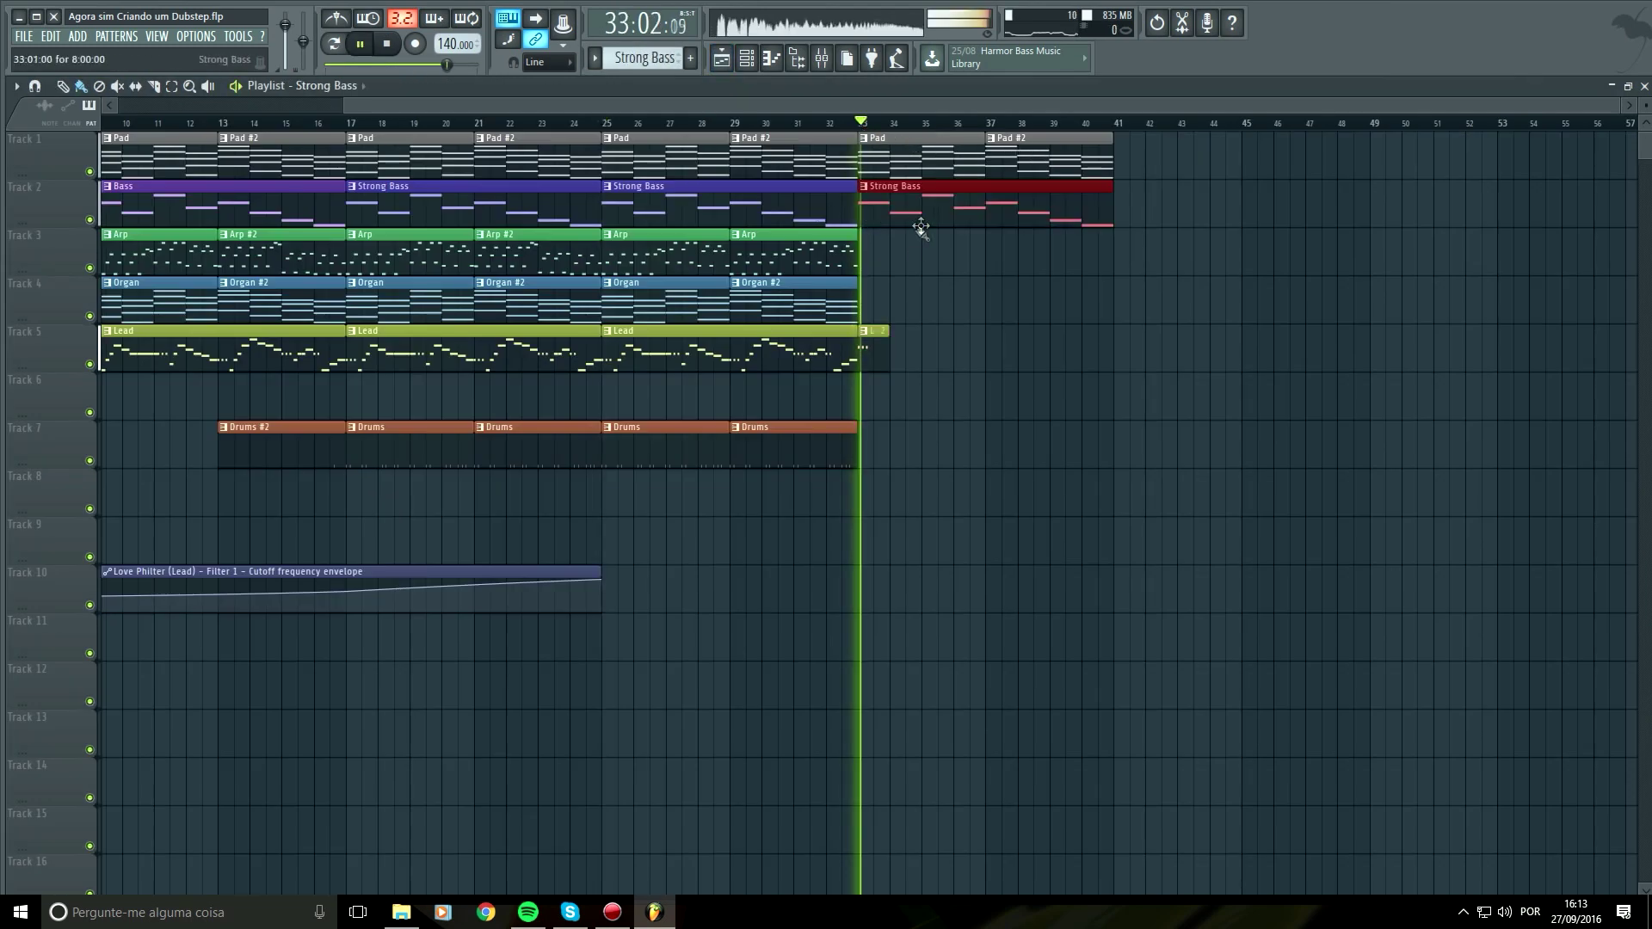
{"action": "key", "text": "space"}
Complete bar 1 of Lead #2 with a fourth short A5, a four-step G5 and a four-step A5, and audition it
{"action": "double_click", "coordinate": [877, 348]}
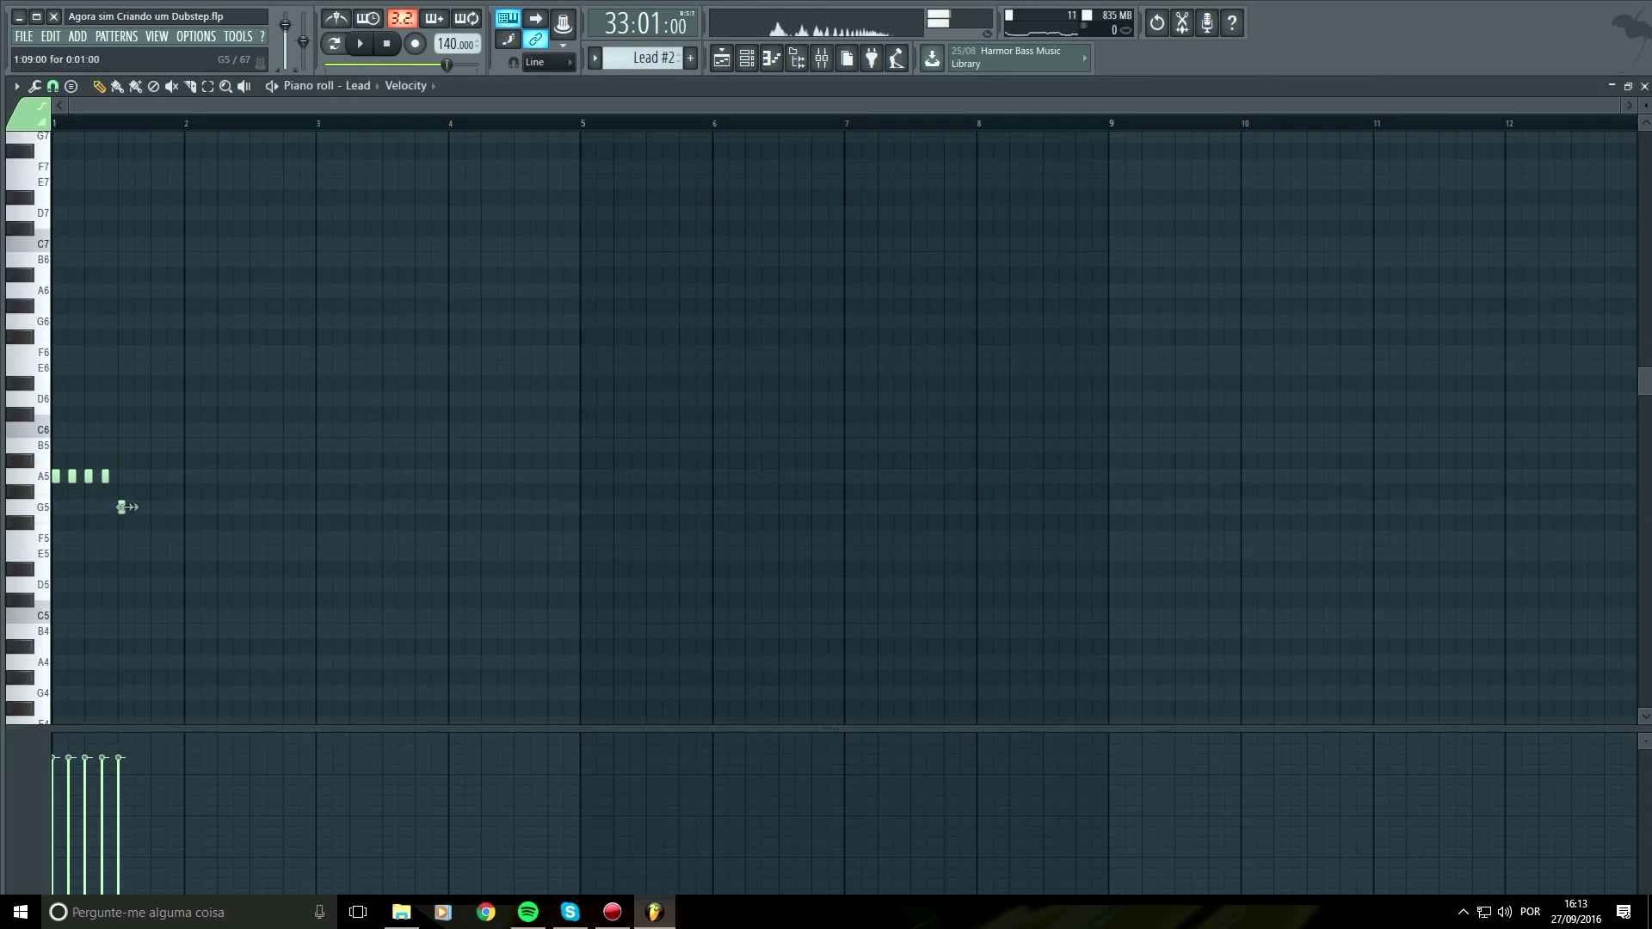
{"action": "scroll", "coordinate": [138, 522], "scroll_direction": "up", "scroll_amount": 5, "text": "ctrl"}
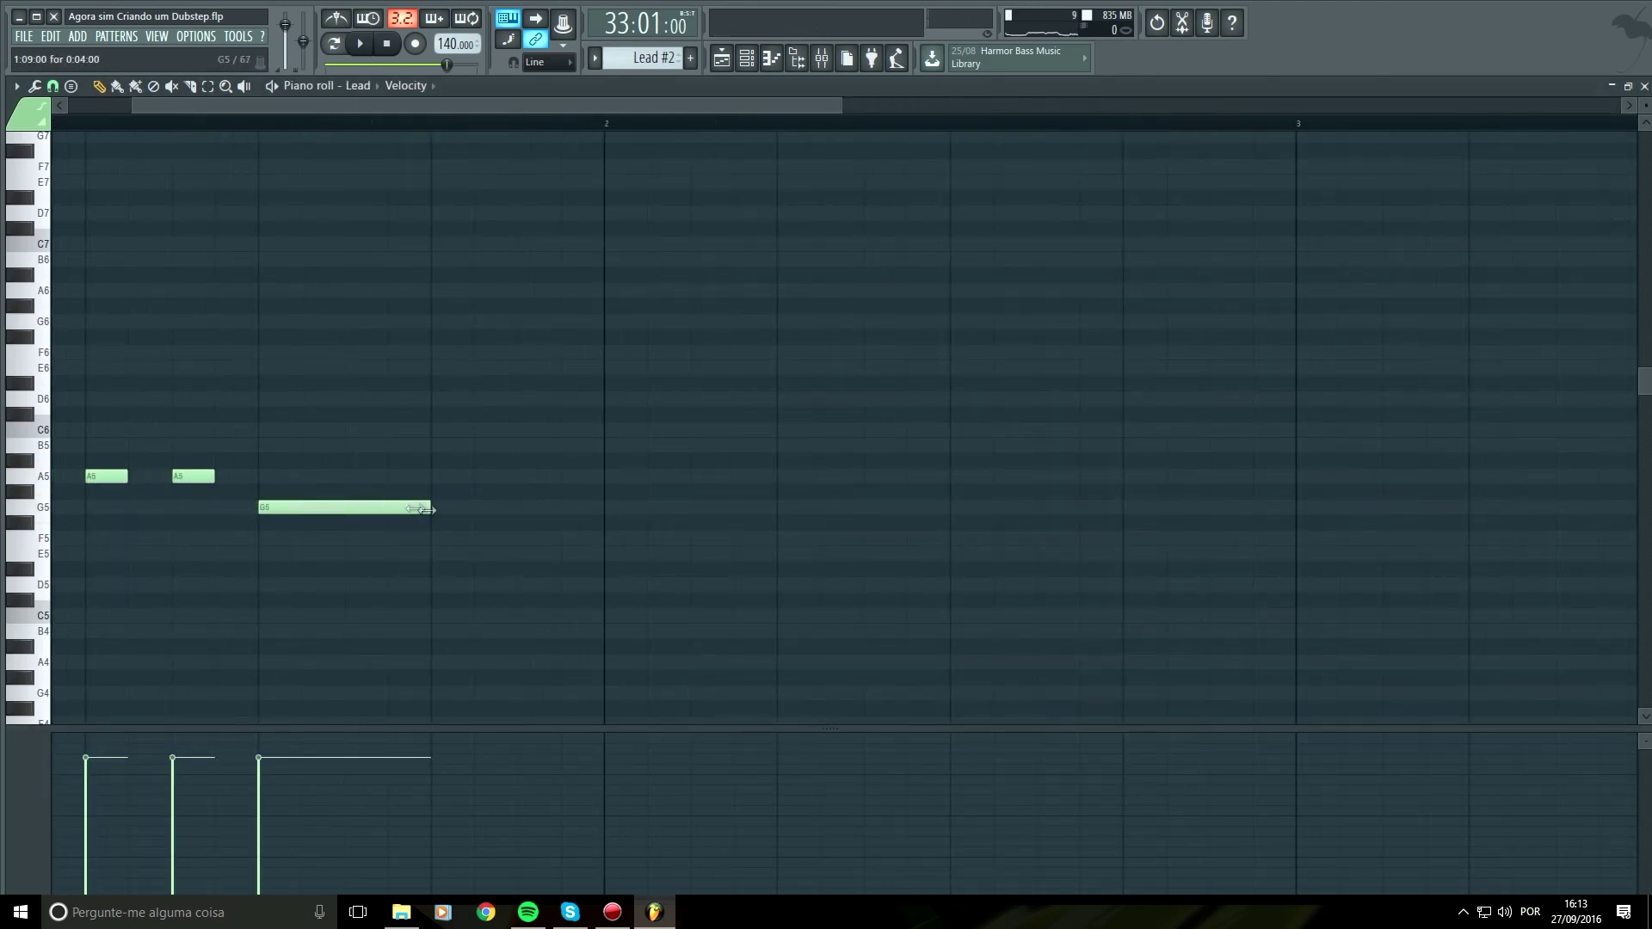
{"action": "scroll", "coordinate": [409, 521], "scroll_direction": "down", "scroll_amount": 5, "text": "ctrl"}
{"action": "left_click", "coordinate": [320, 476]}
{"action": "key", "text": "space"}
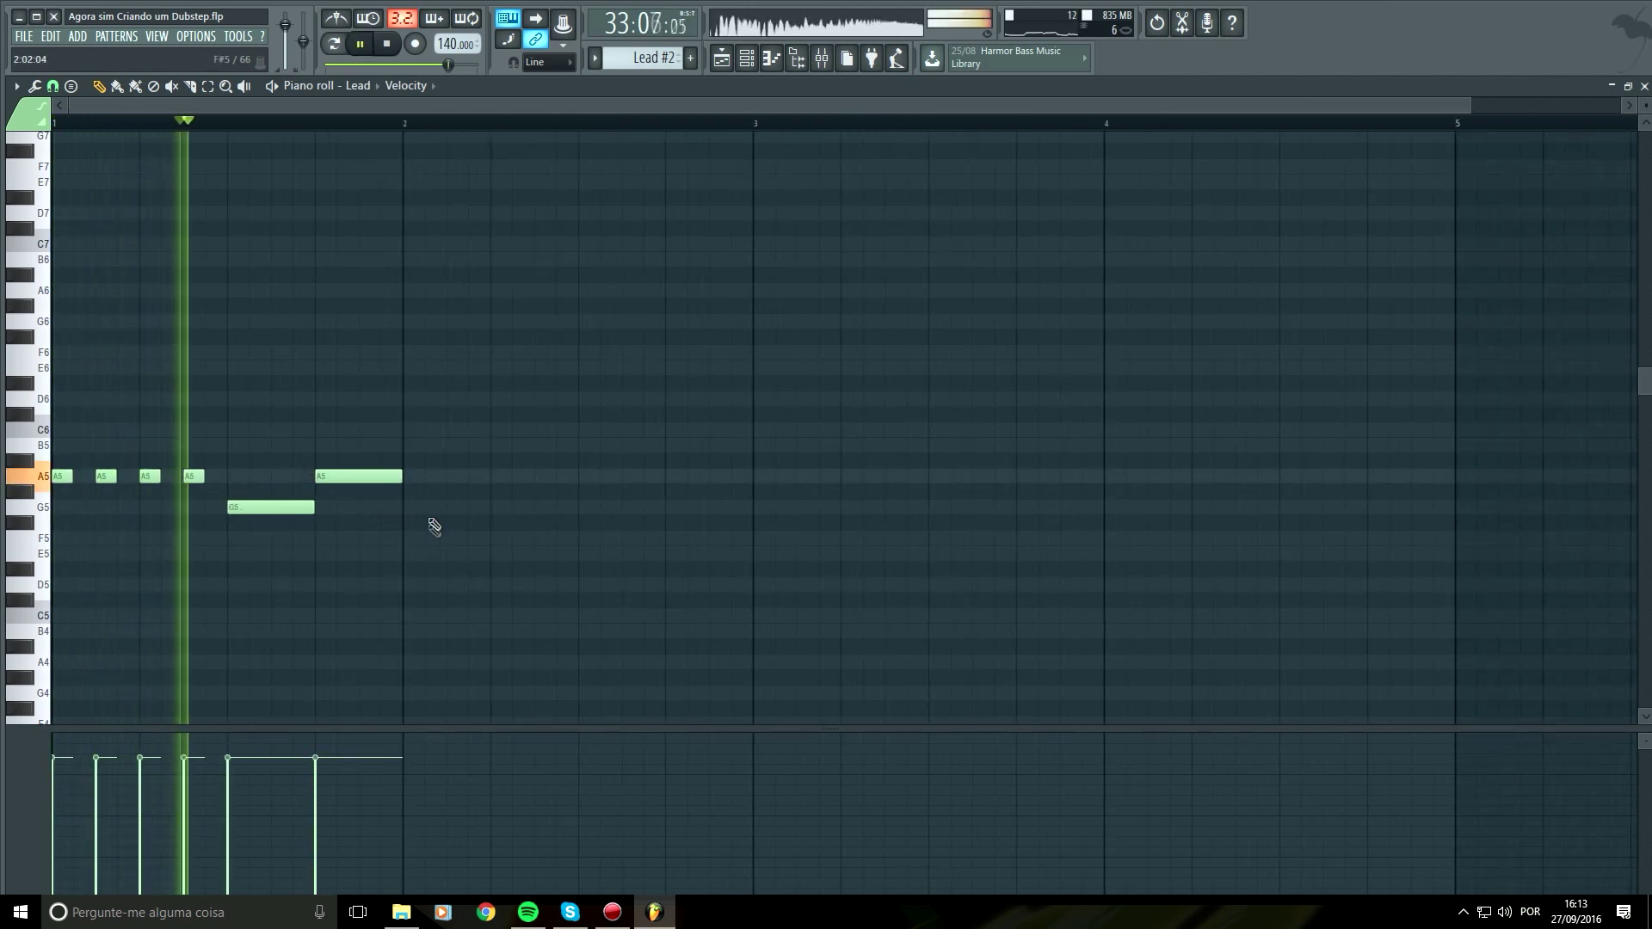
{"action": "key", "text": "space"}
Duplicate the whole bar 1 phrase into bar 2, starting half a beat after the bar line, and audition it
{"action": "left_click_drag", "start_coordinate": [197, 410], "coordinate": [12, 539]}
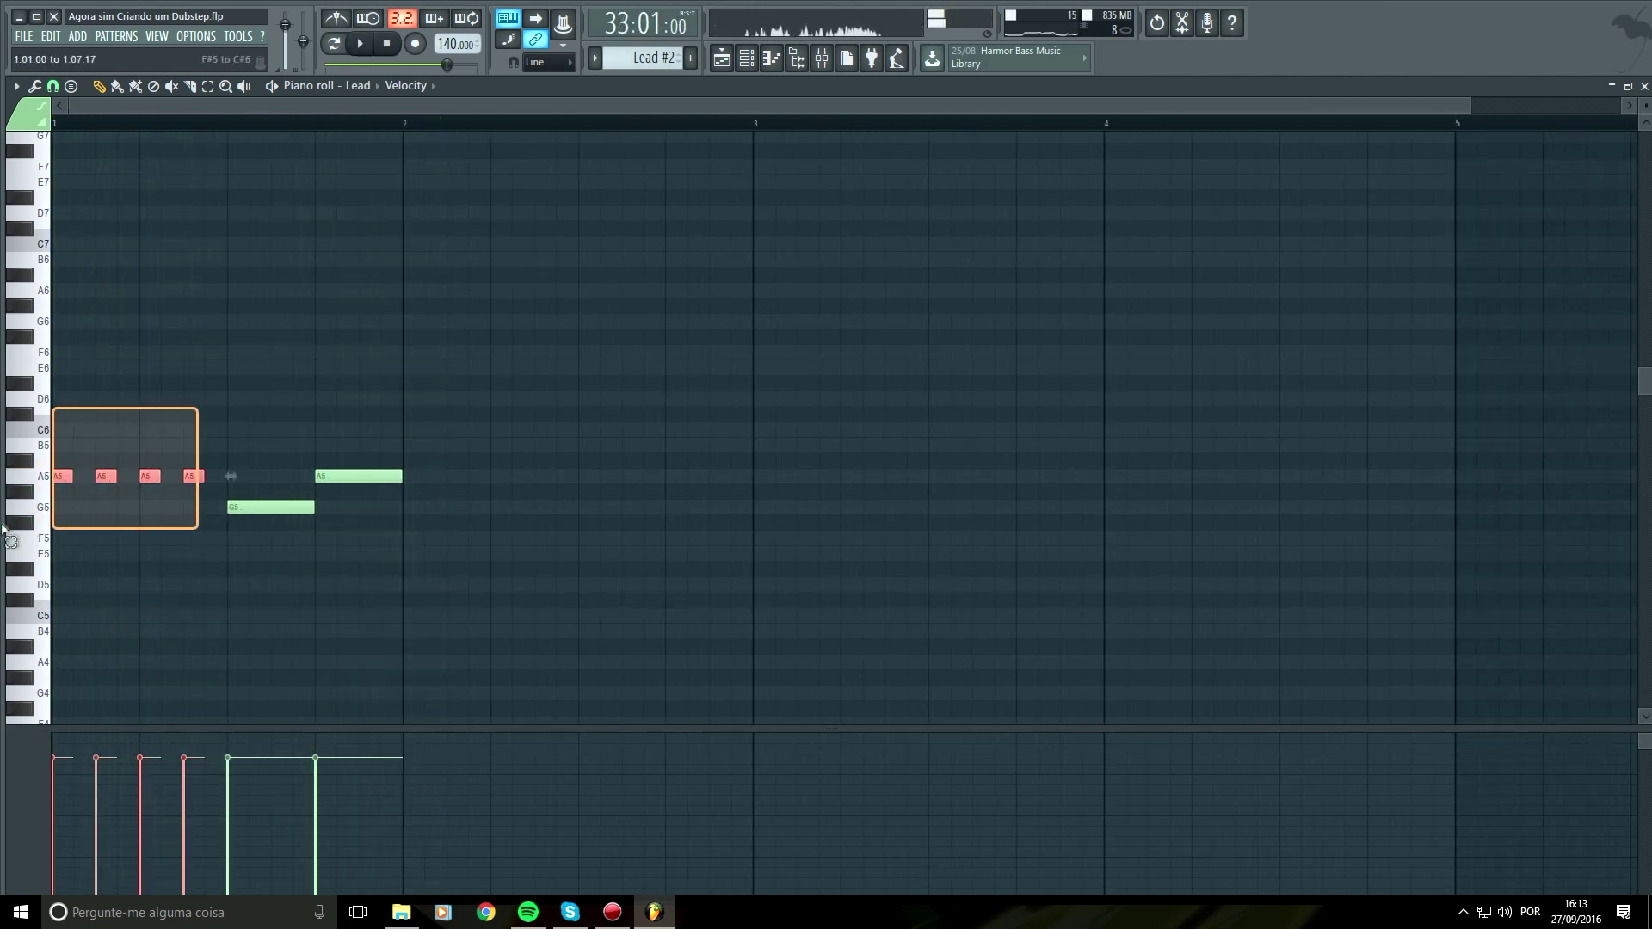
{"action": "key", "text": "ctrl+a"}
{"action": "key", "text": "ctrl+b"}
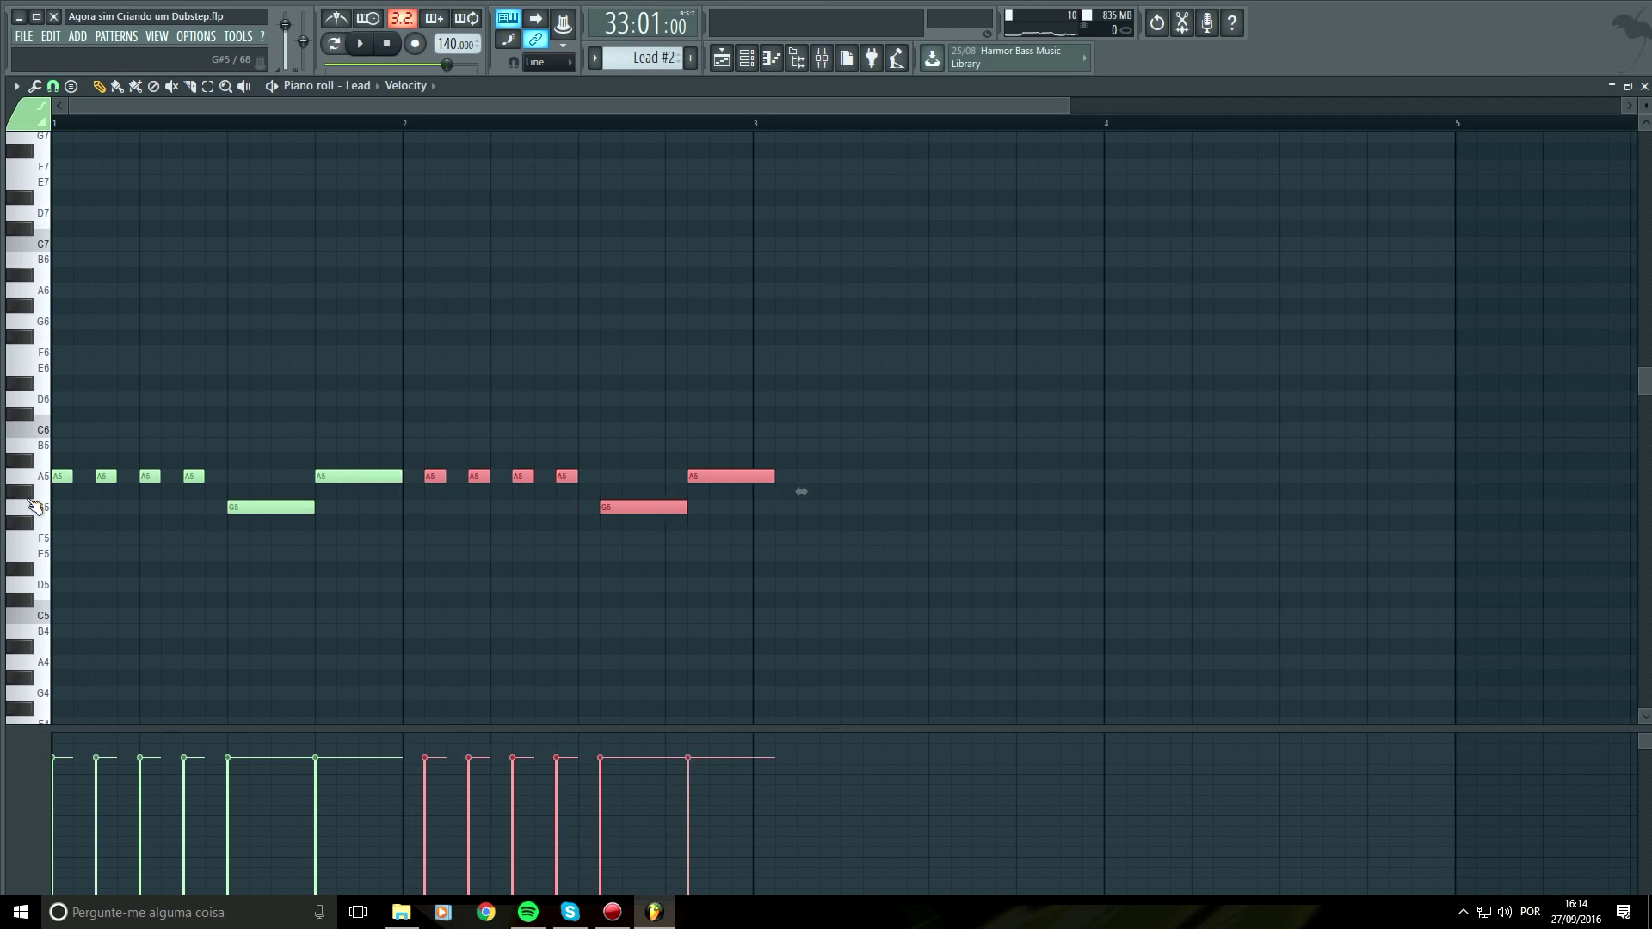
{"action": "key", "text": "shift+Right"}
{"action": "key", "text": "shift+Right"}
{"action": "key", "text": "shift+Right"}
{"action": "key", "text": "space"}
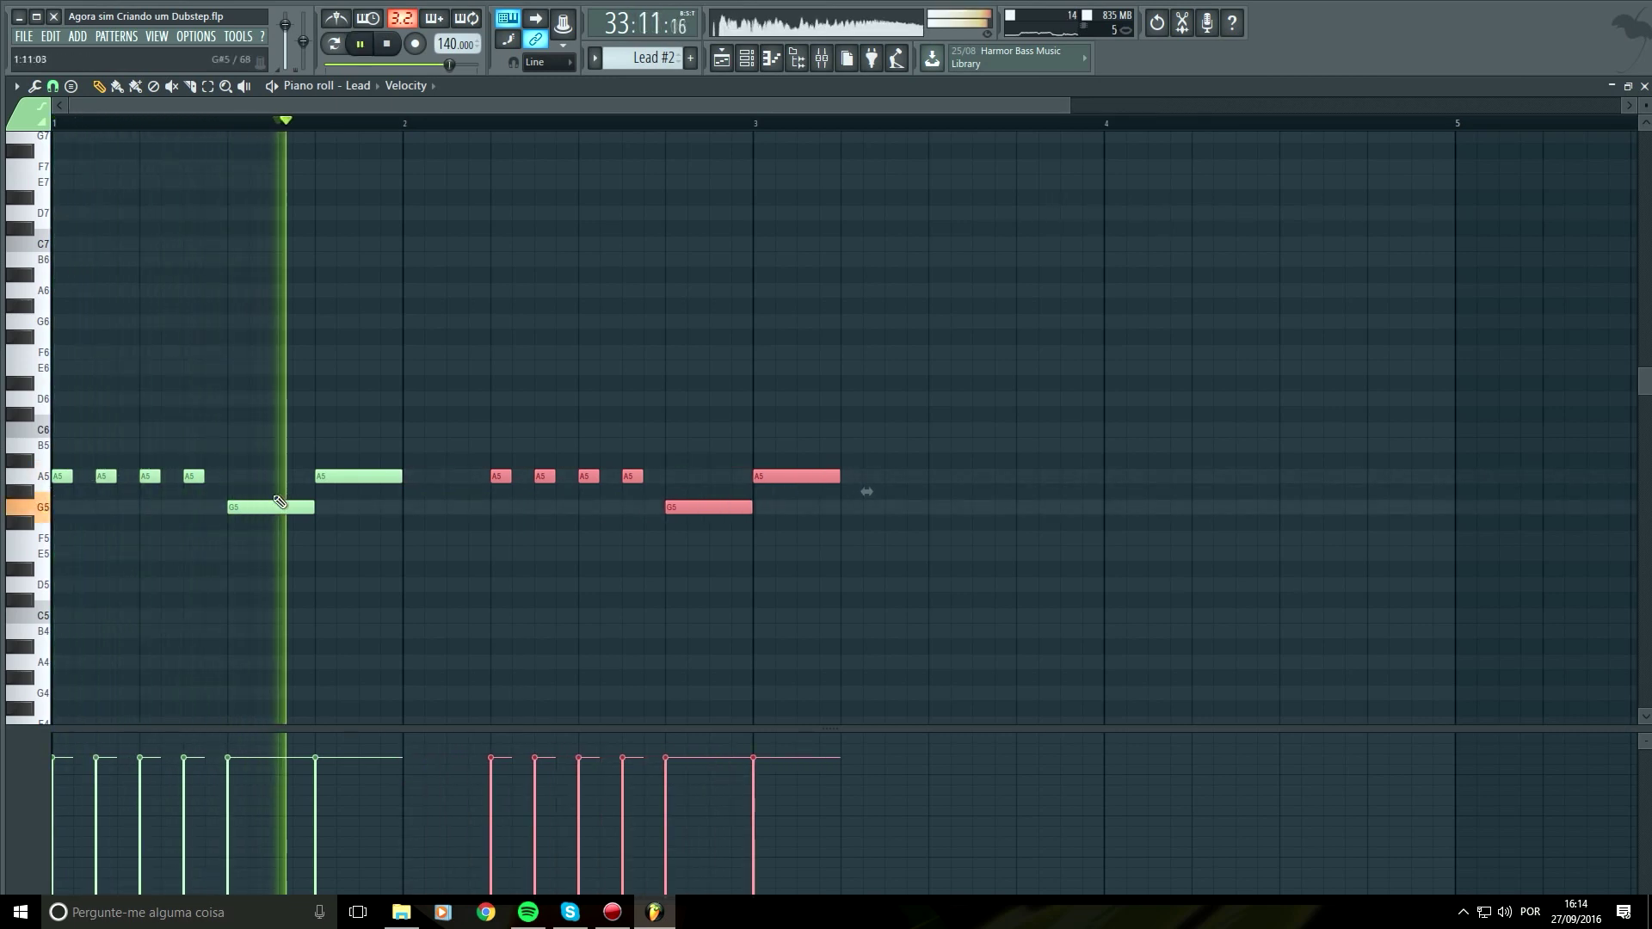
{"action": "key", "text": "space"}
{"action": "key", "text": "shift+Left"}
{"action": "key", "text": "space"}
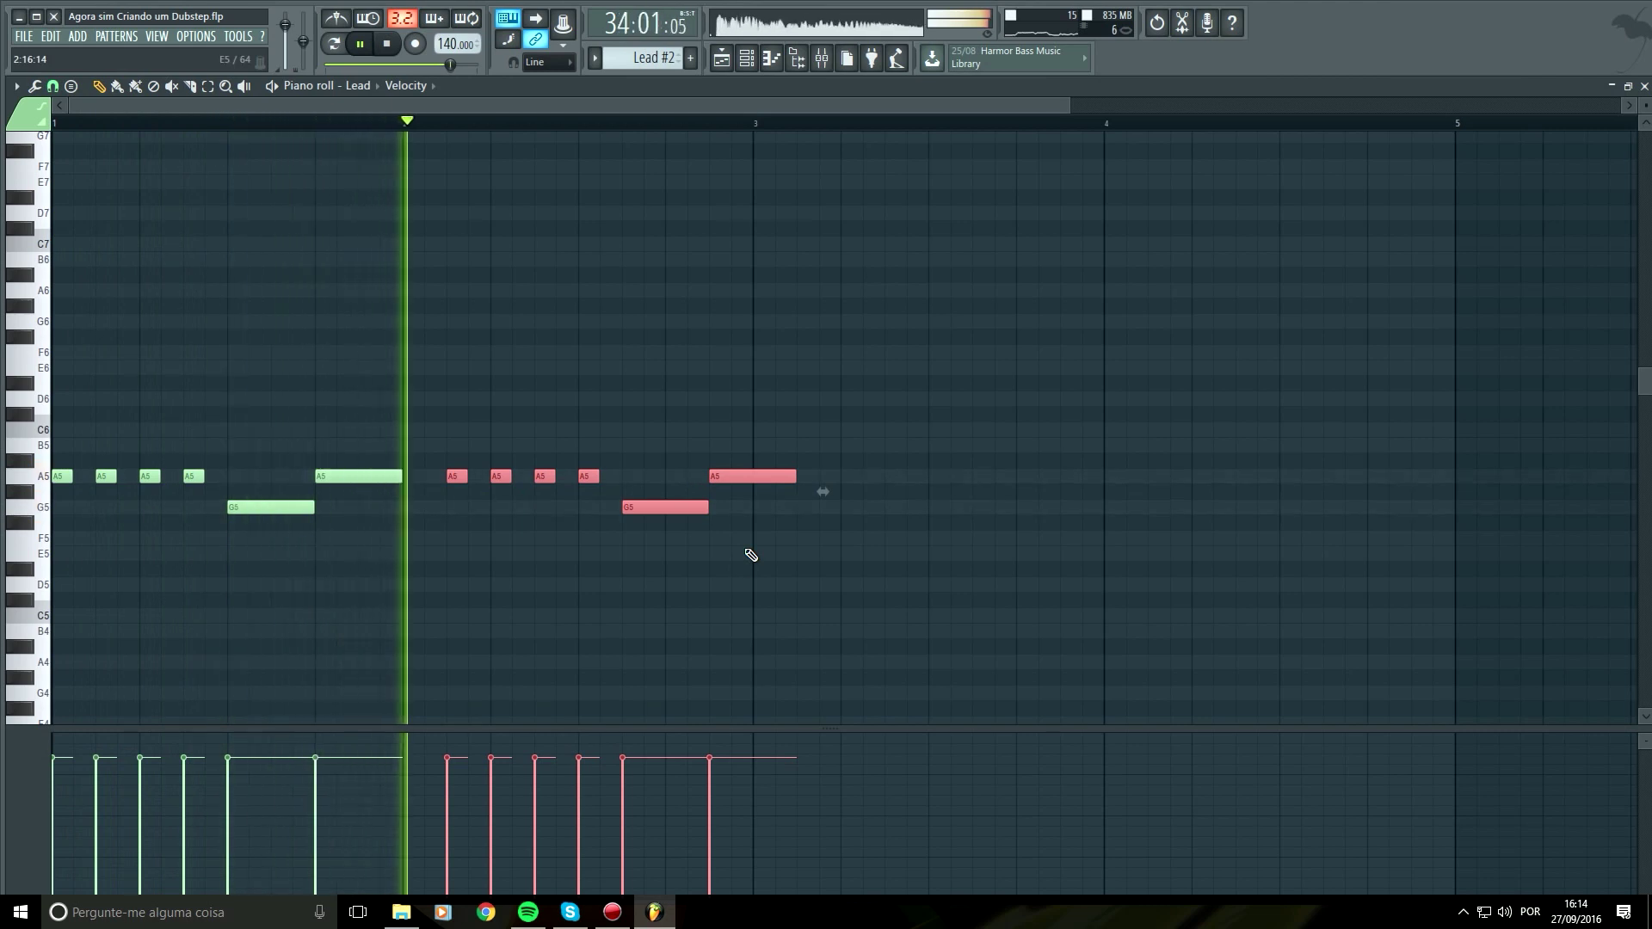
Delete bar 2's fourth short A5, move the long G5 and A5 earlier to end the phrase at bar 3, and play it
{"action": "key", "text": "space"}
{"action": "right_click", "coordinate": [589, 477]}
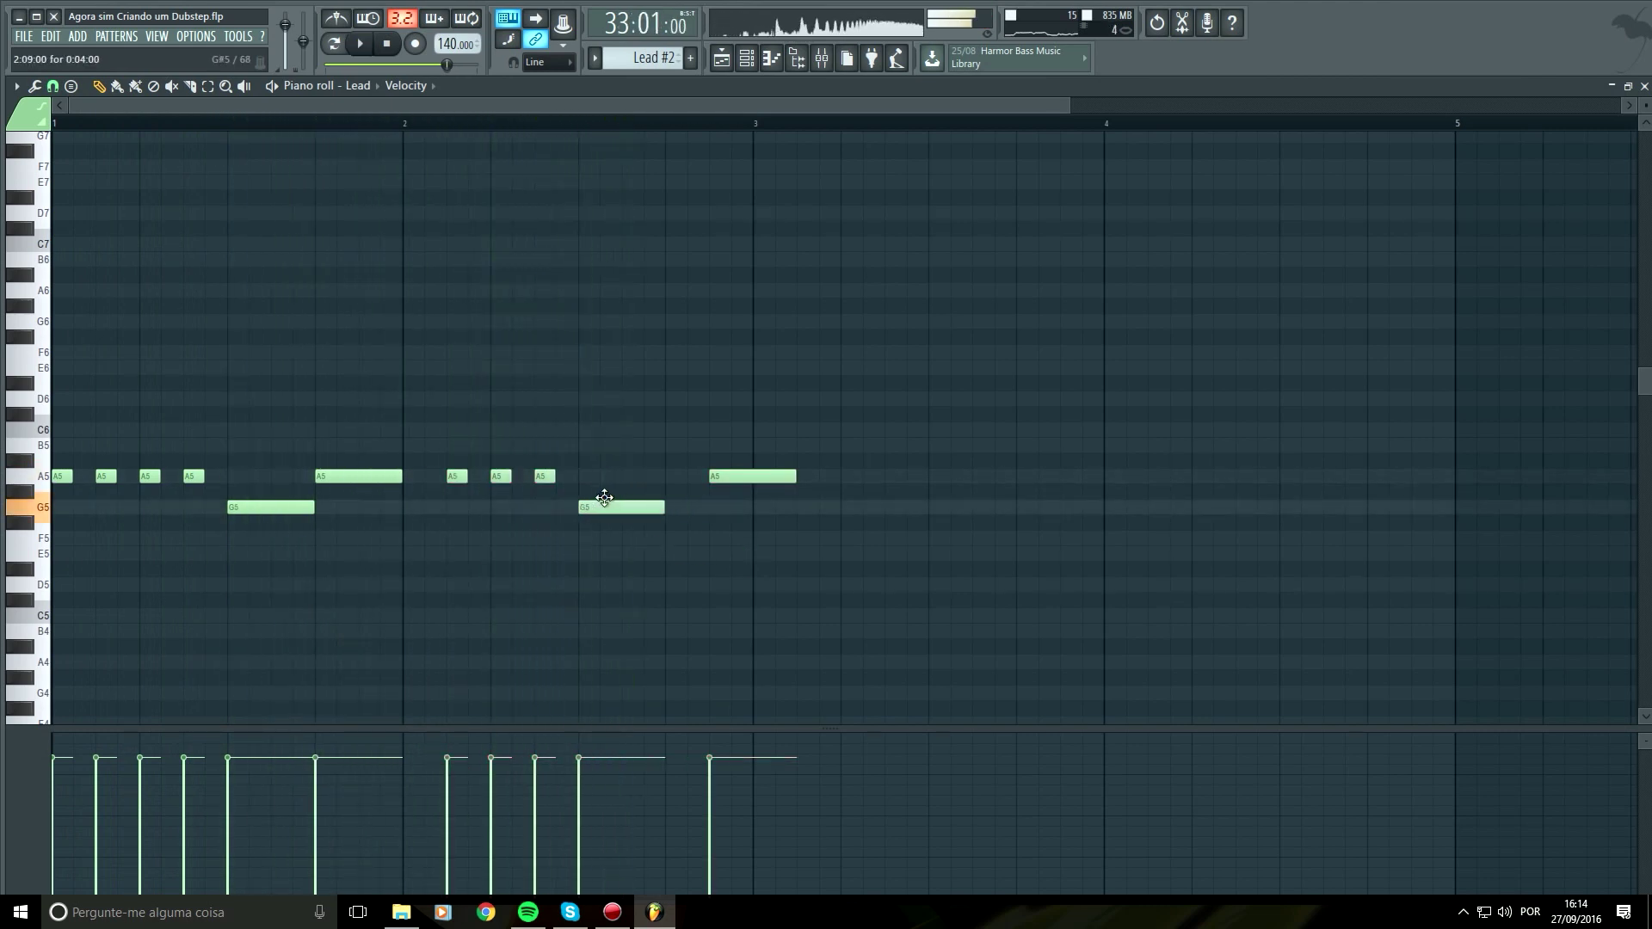
{"action": "left_click_drag", "start_coordinate": [732, 478], "coordinate": [688, 478]}
{"action": "key", "text": "space"}
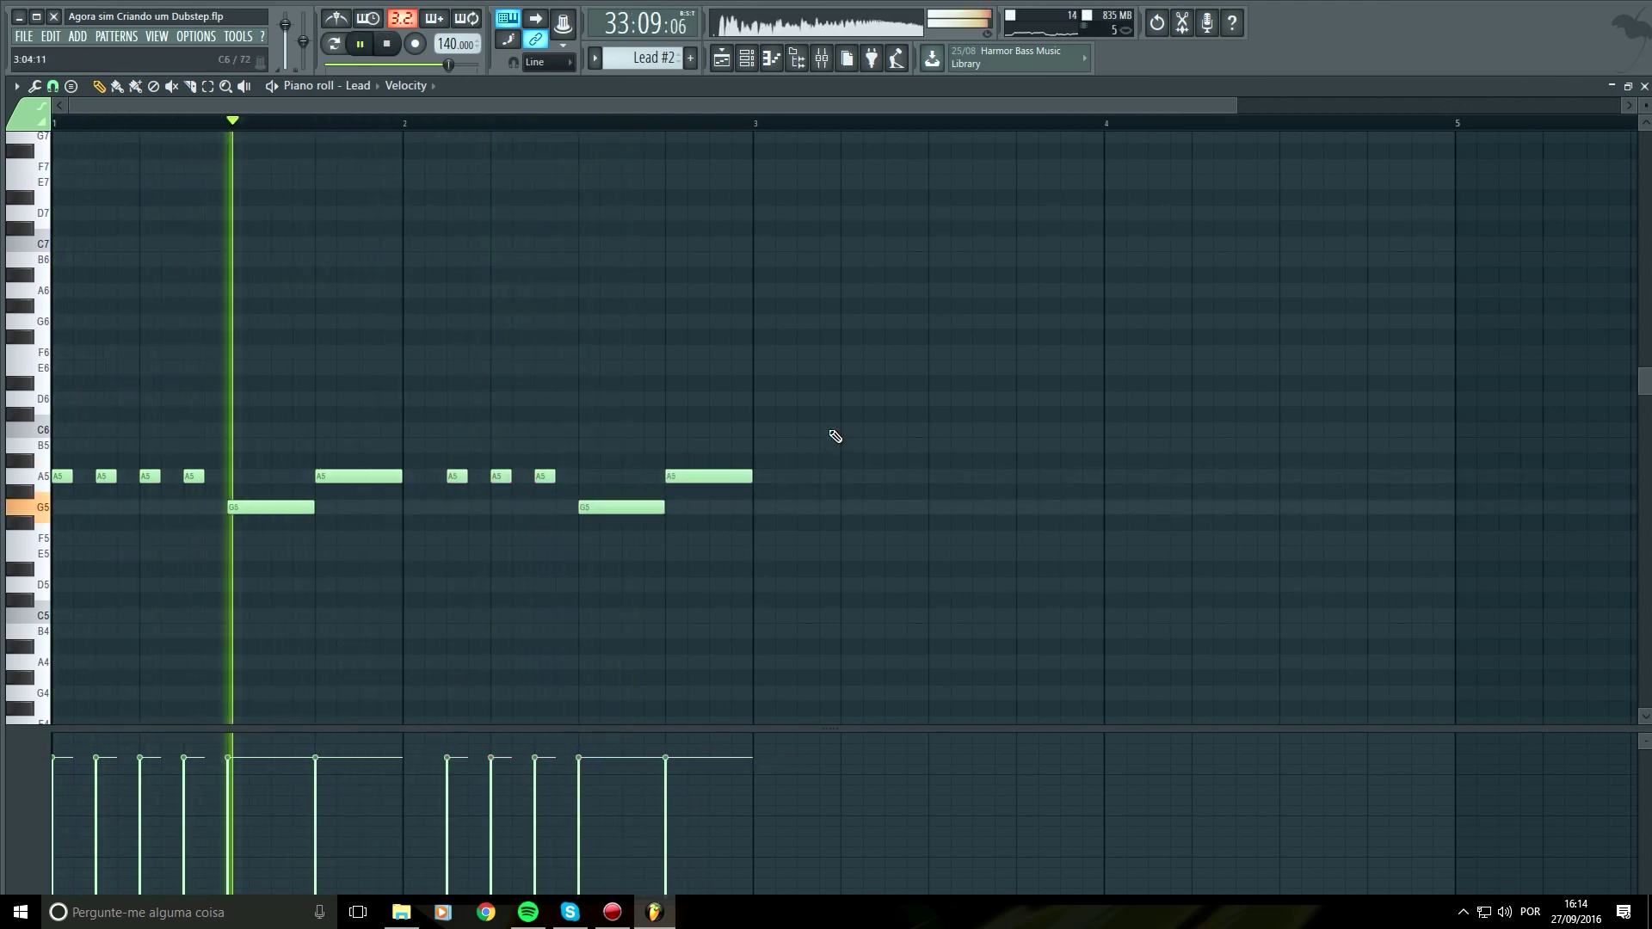
{"action": "key", "text": "space"}
Duplicate bar 2's phrase of Lead #2 into bar 3, raise the copy three semitones to C6 and A#5, and play it
{"action": "left_click_drag", "start_coordinate": [779, 420], "coordinate": [431, 583]}
{"action": "key", "text": "ctrl+b"}
{"action": "key", "text": "Up"}
{"action": "key", "text": "Up"}
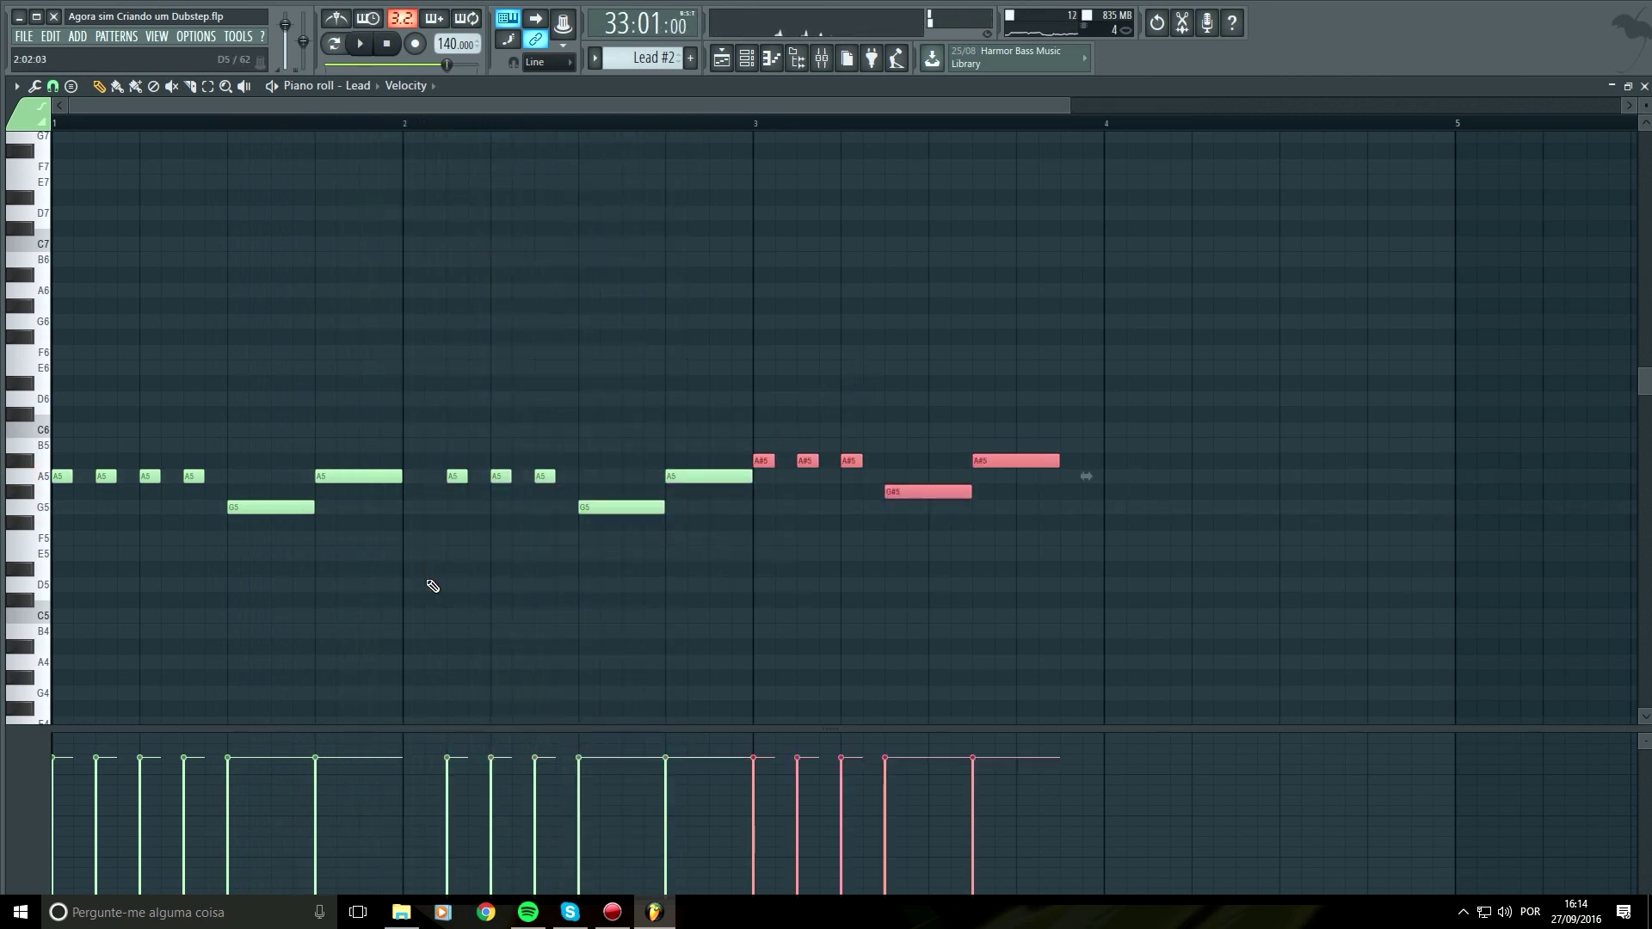
{"action": "key", "text": "space"}
{"action": "left_click", "coordinate": [763, 123]}
{"action": "key", "text": "space"}
{"action": "key", "text": "Up"}
{"action": "key", "text": "space"}
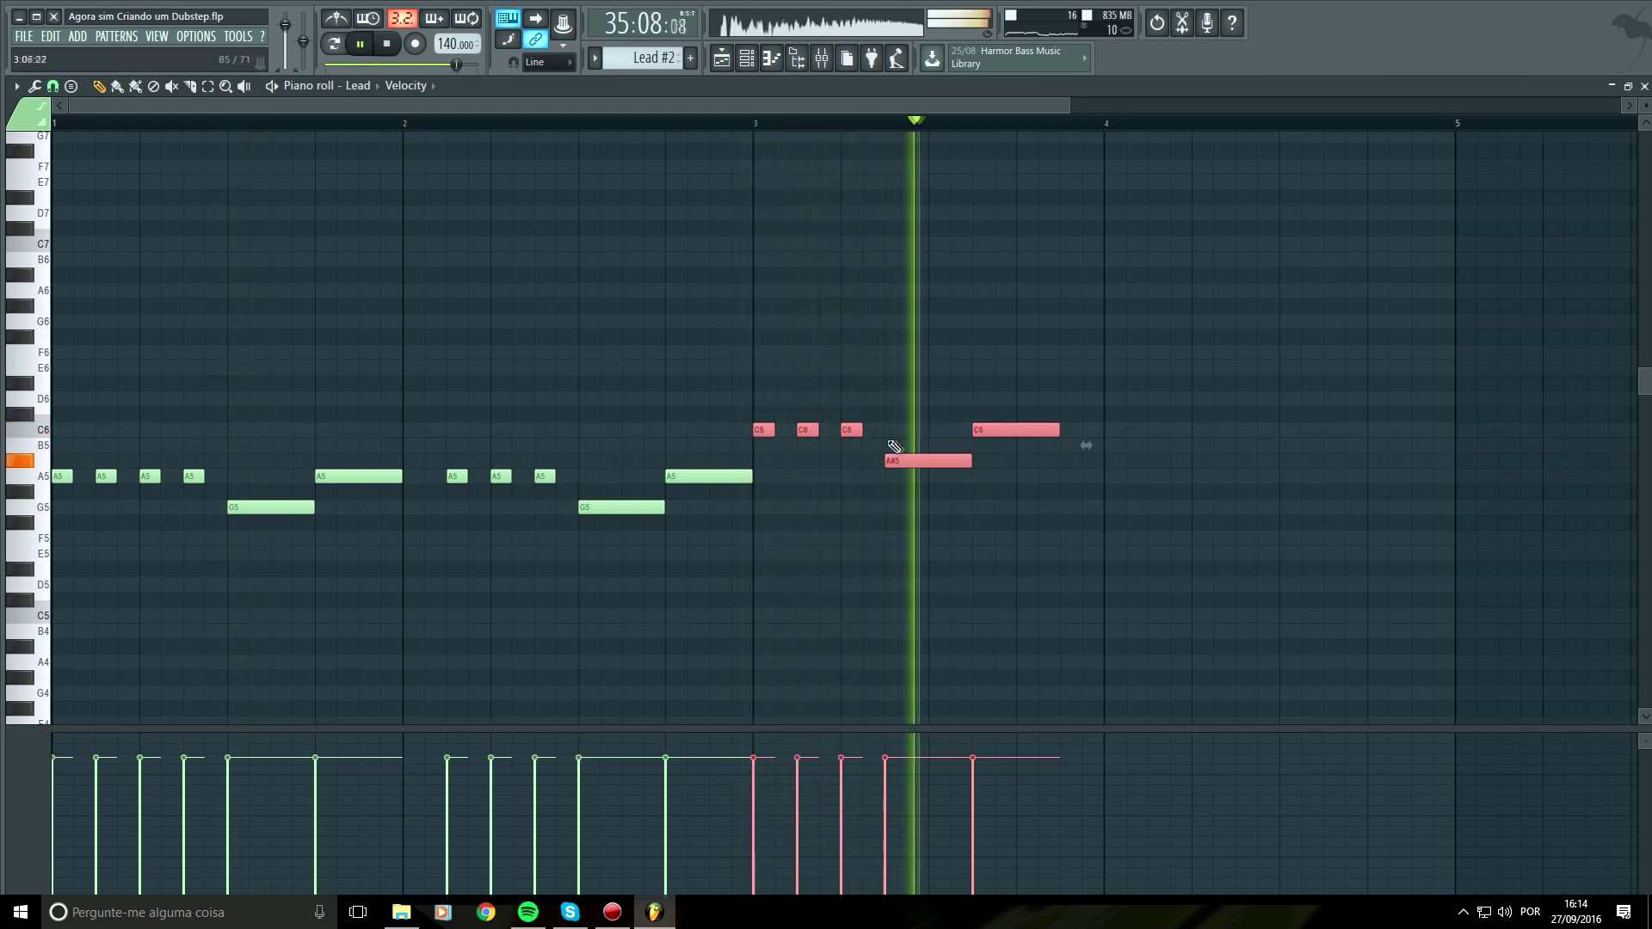
{"action": "key", "text": "space"}
{"action": "left_click", "coordinate": [402, 125]}
{"action": "key", "text": "space"}
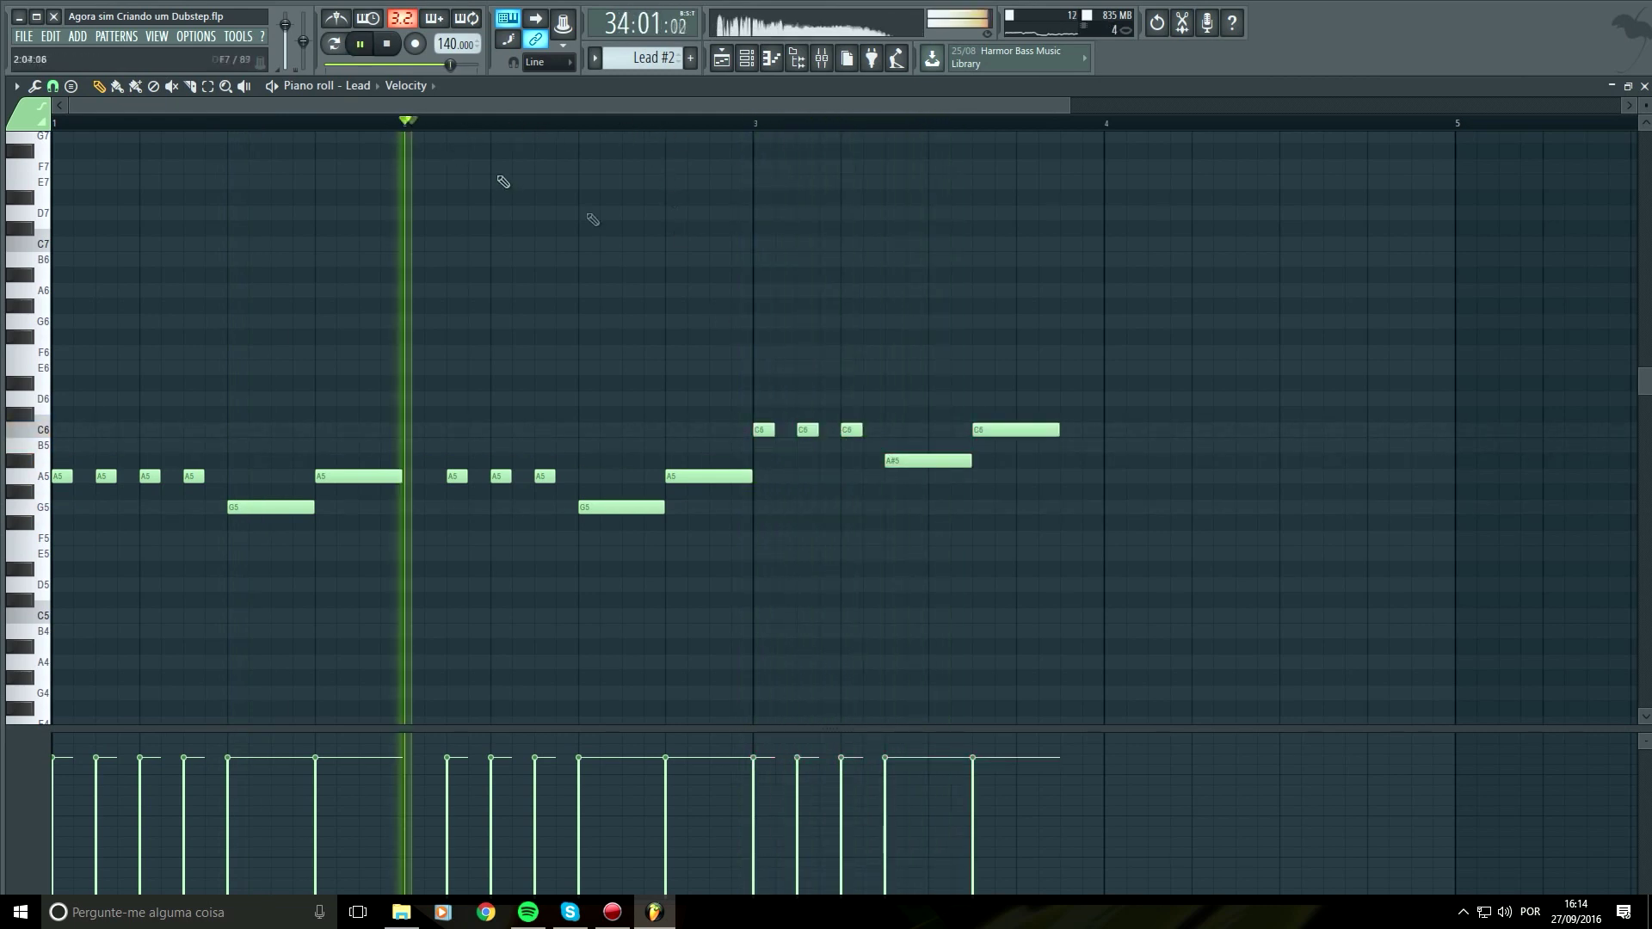
{"action": "key", "text": "space"}
Examine the Strong Bass pattern's notes across all eight bars and return to the playlist
{"action": "left_click_drag", "start_coordinate": [915, 480], "coordinate": [914, 435]}
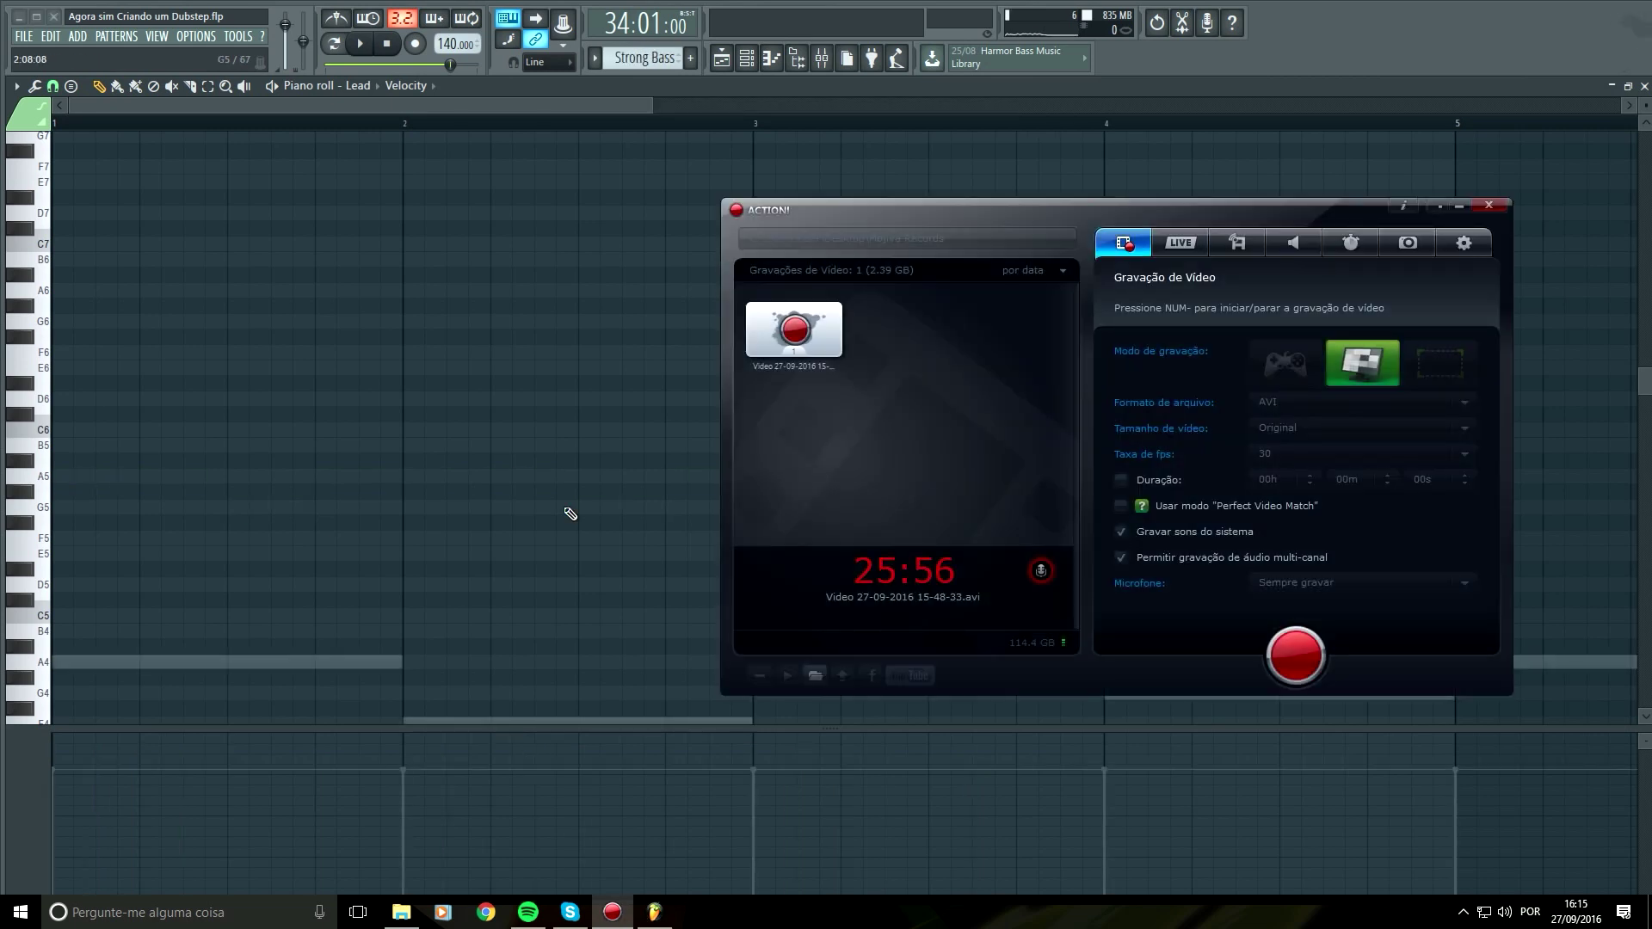
{"action": "left_click", "coordinate": [547, 461]}
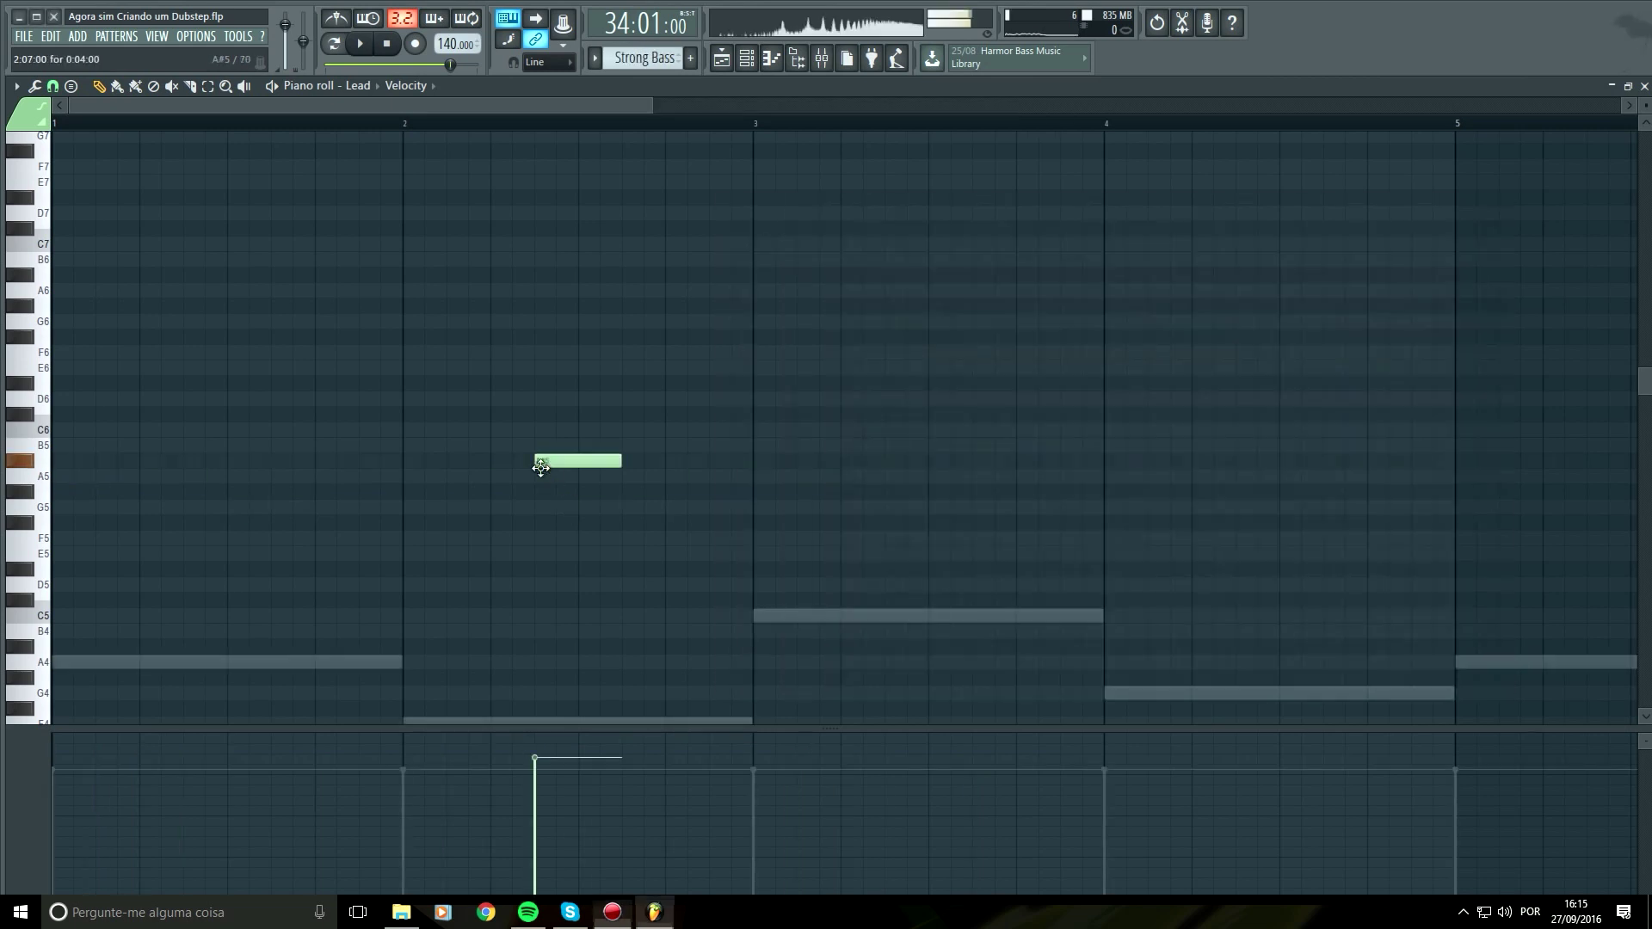
{"action": "scroll", "coordinate": [668, 448], "scroll_direction": "down", "scroll_amount": 2}
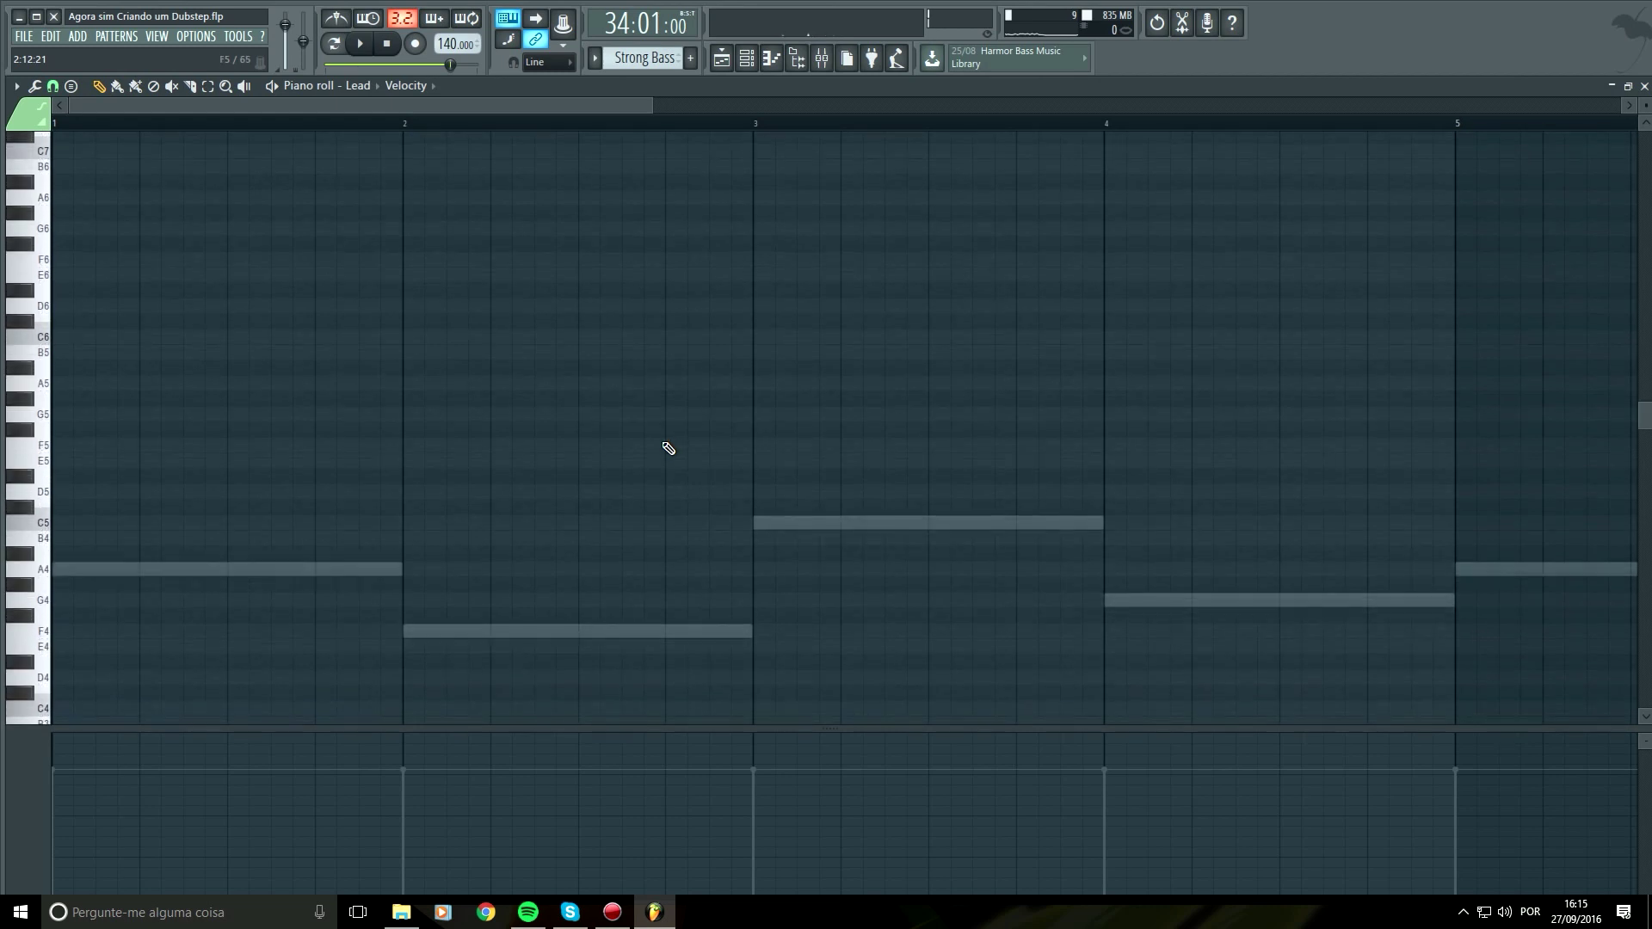
{"action": "scroll", "coordinate": [668, 450], "scroll_direction": "down", "scroll_amount": 3, "text": "ctrl"}
{"action": "double_click", "coordinate": [476, 524]}
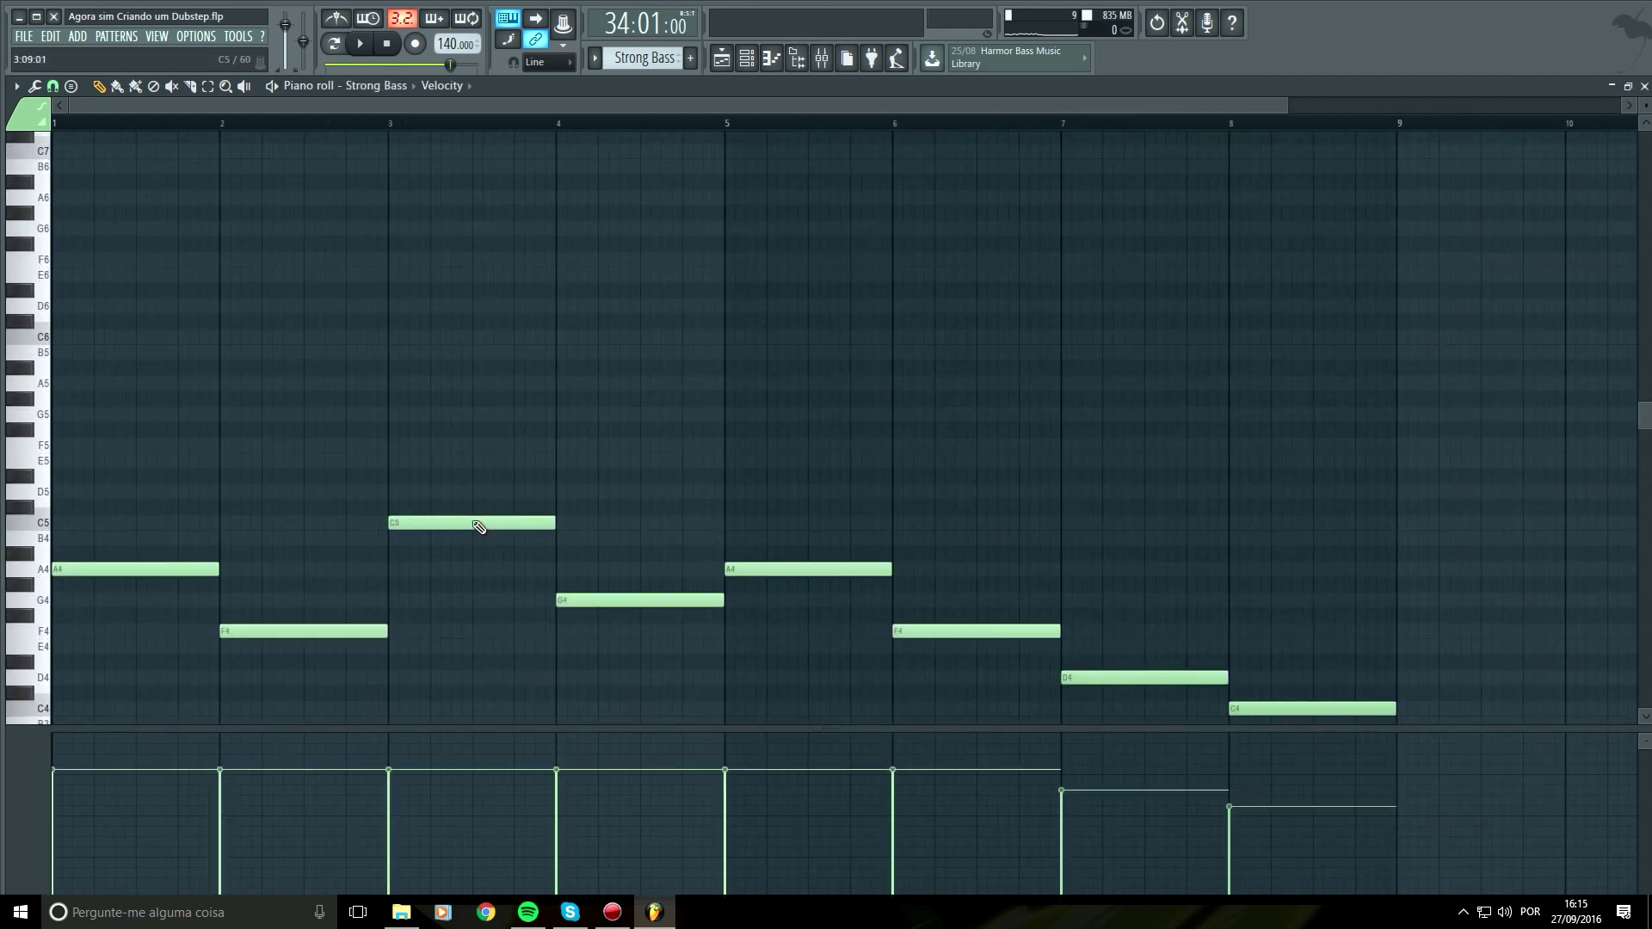
{"action": "left_click", "coordinate": [723, 57]}
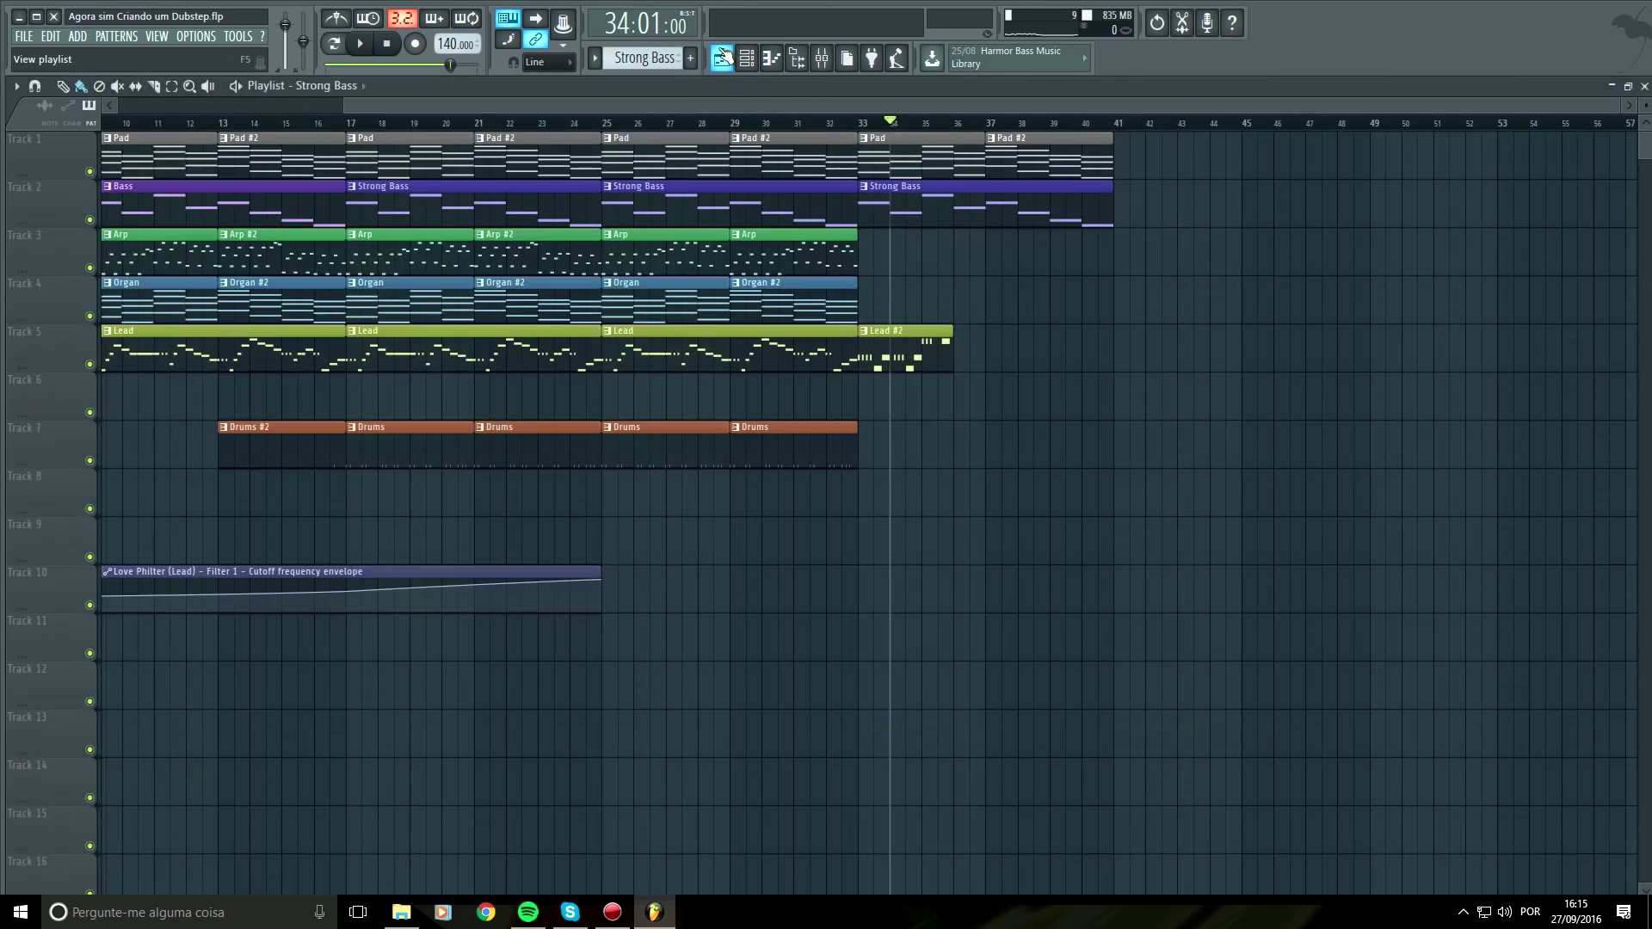
Complete bar 3 of Lead #2 with a fourth short C6 and a four-step B5, and audition the phrase
{"action": "double_click", "coordinate": [929, 347]}
{"action": "key", "text": "space"}
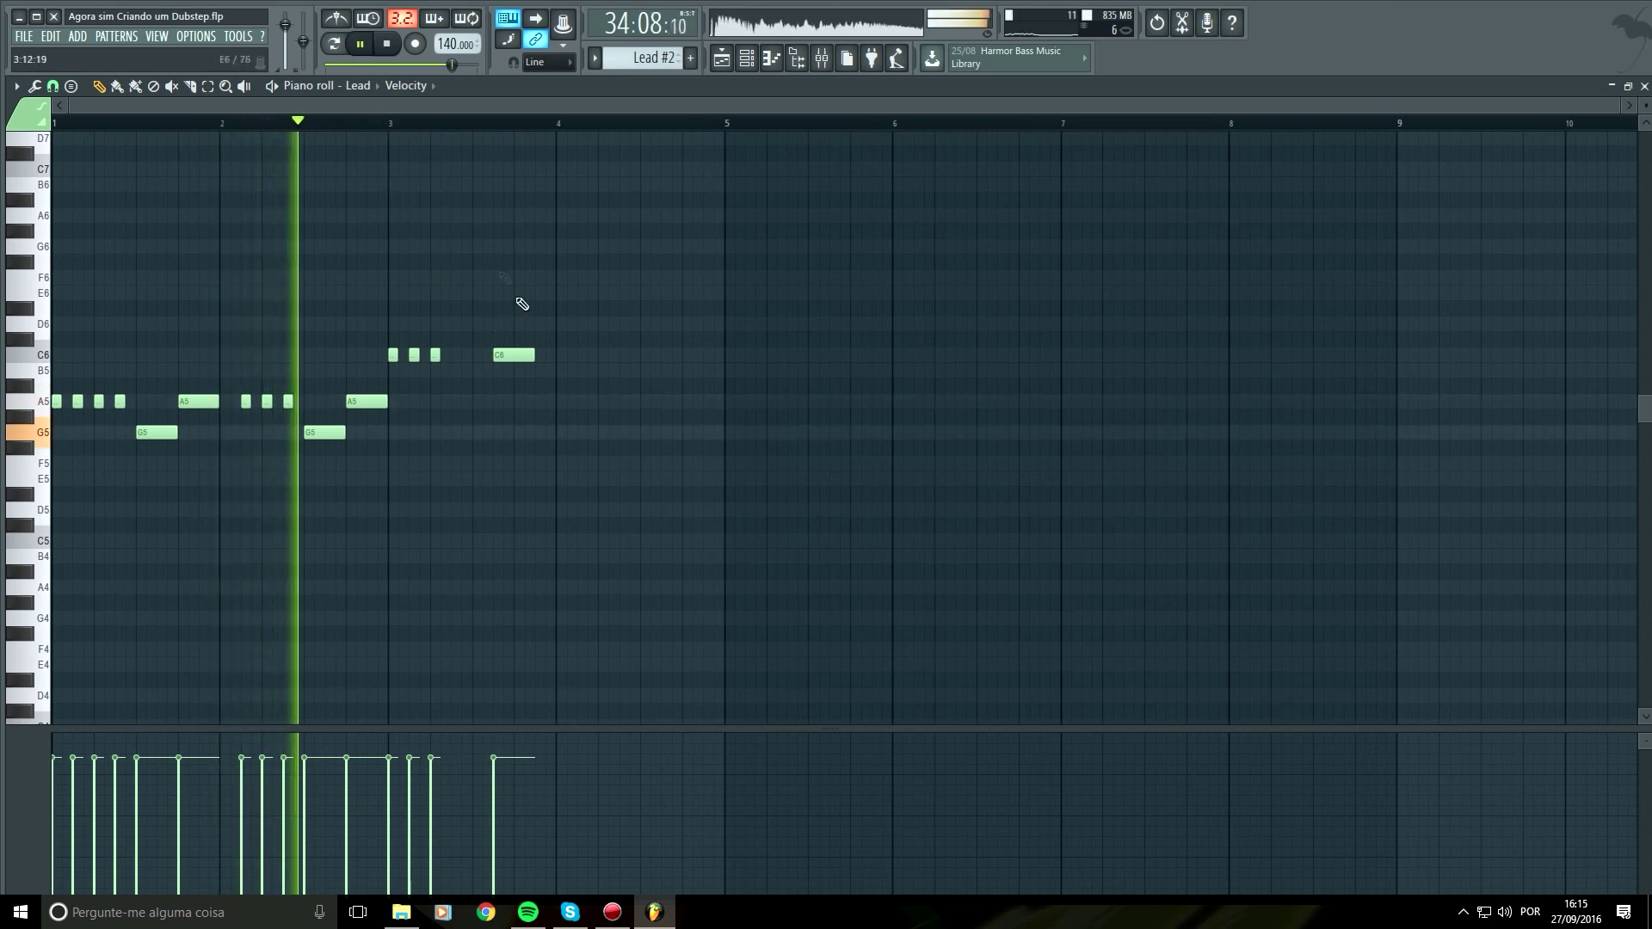
{"action": "key", "text": "space"}
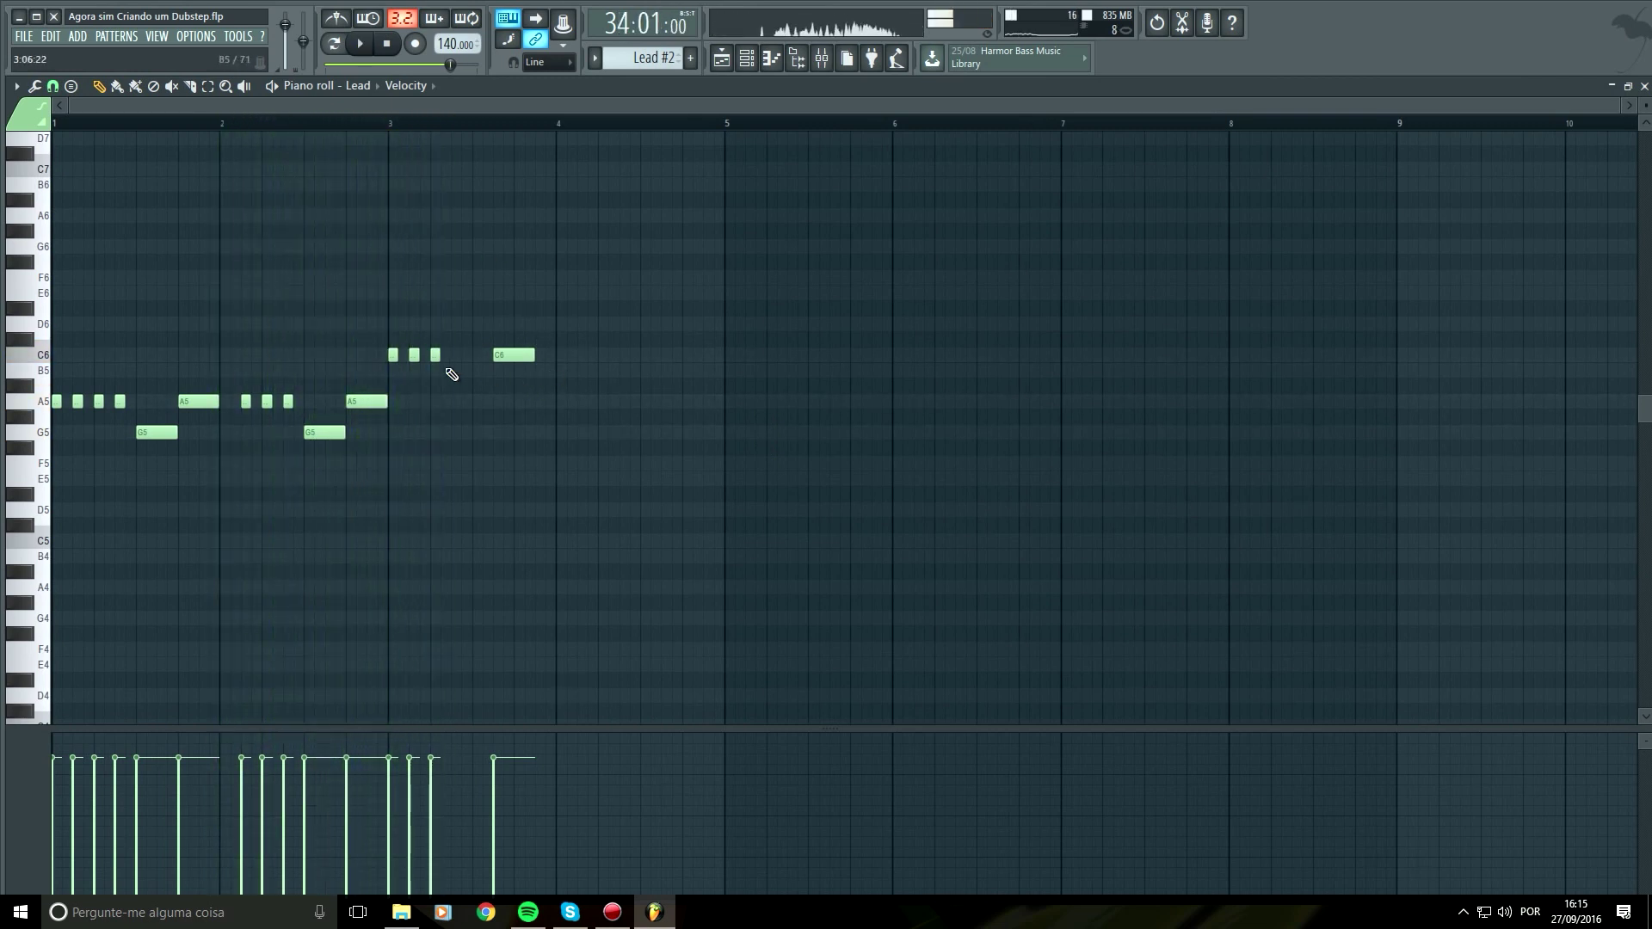
{"action": "scroll", "coordinate": [461, 395], "scroll_direction": "up", "scroll_amount": 5}
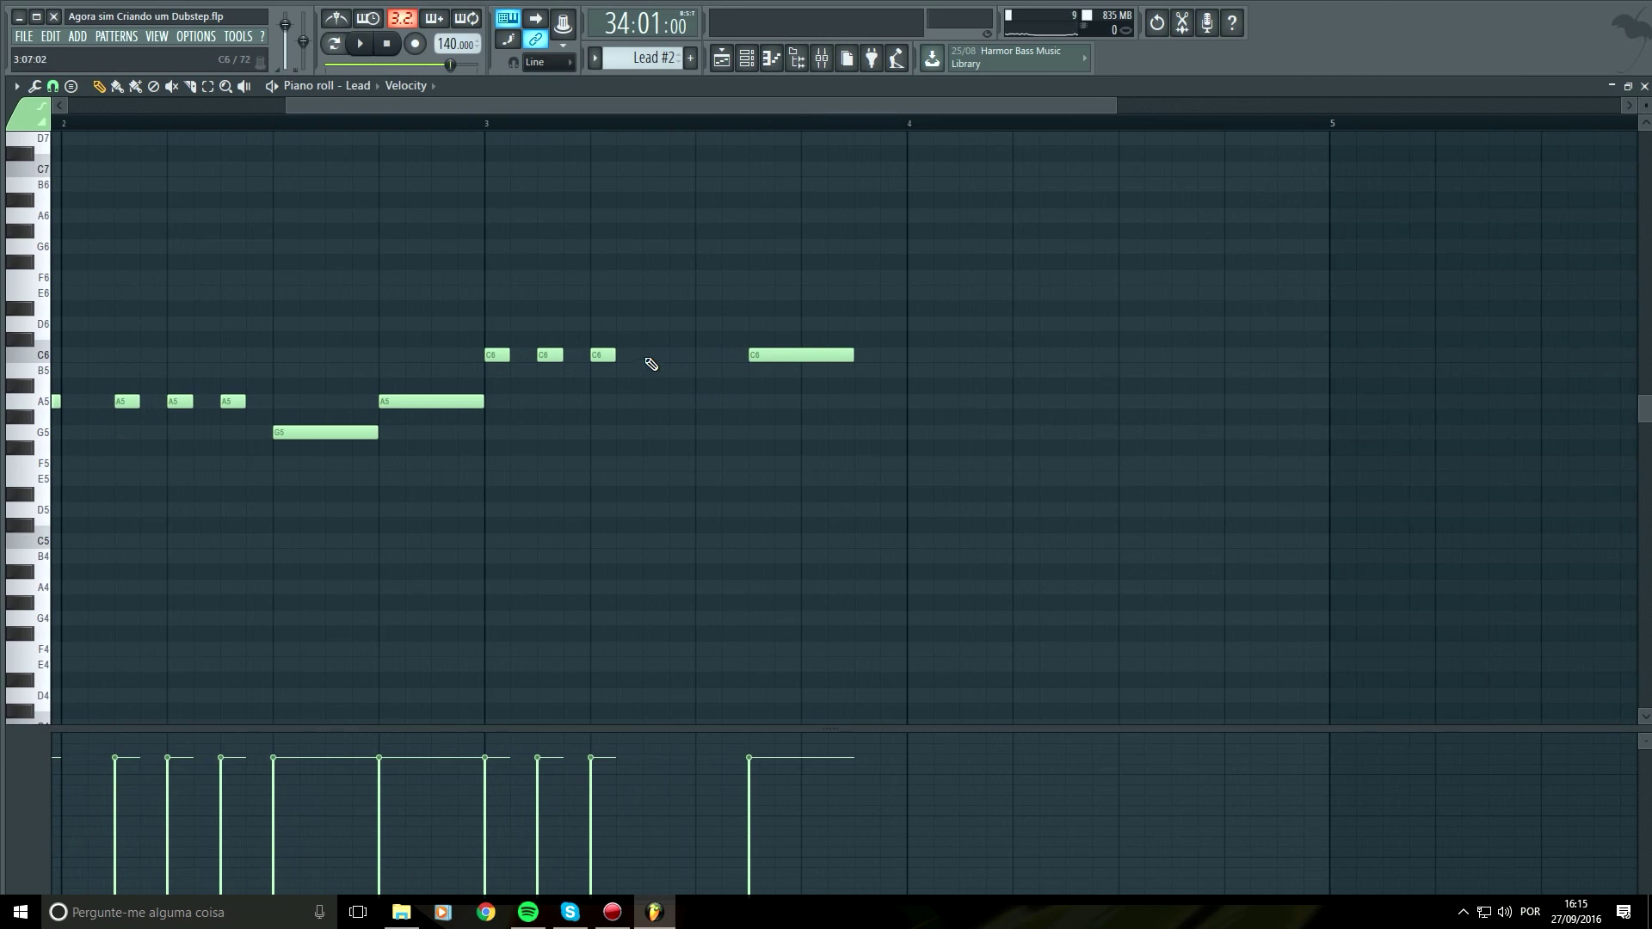
{"action": "key", "text": "space"}
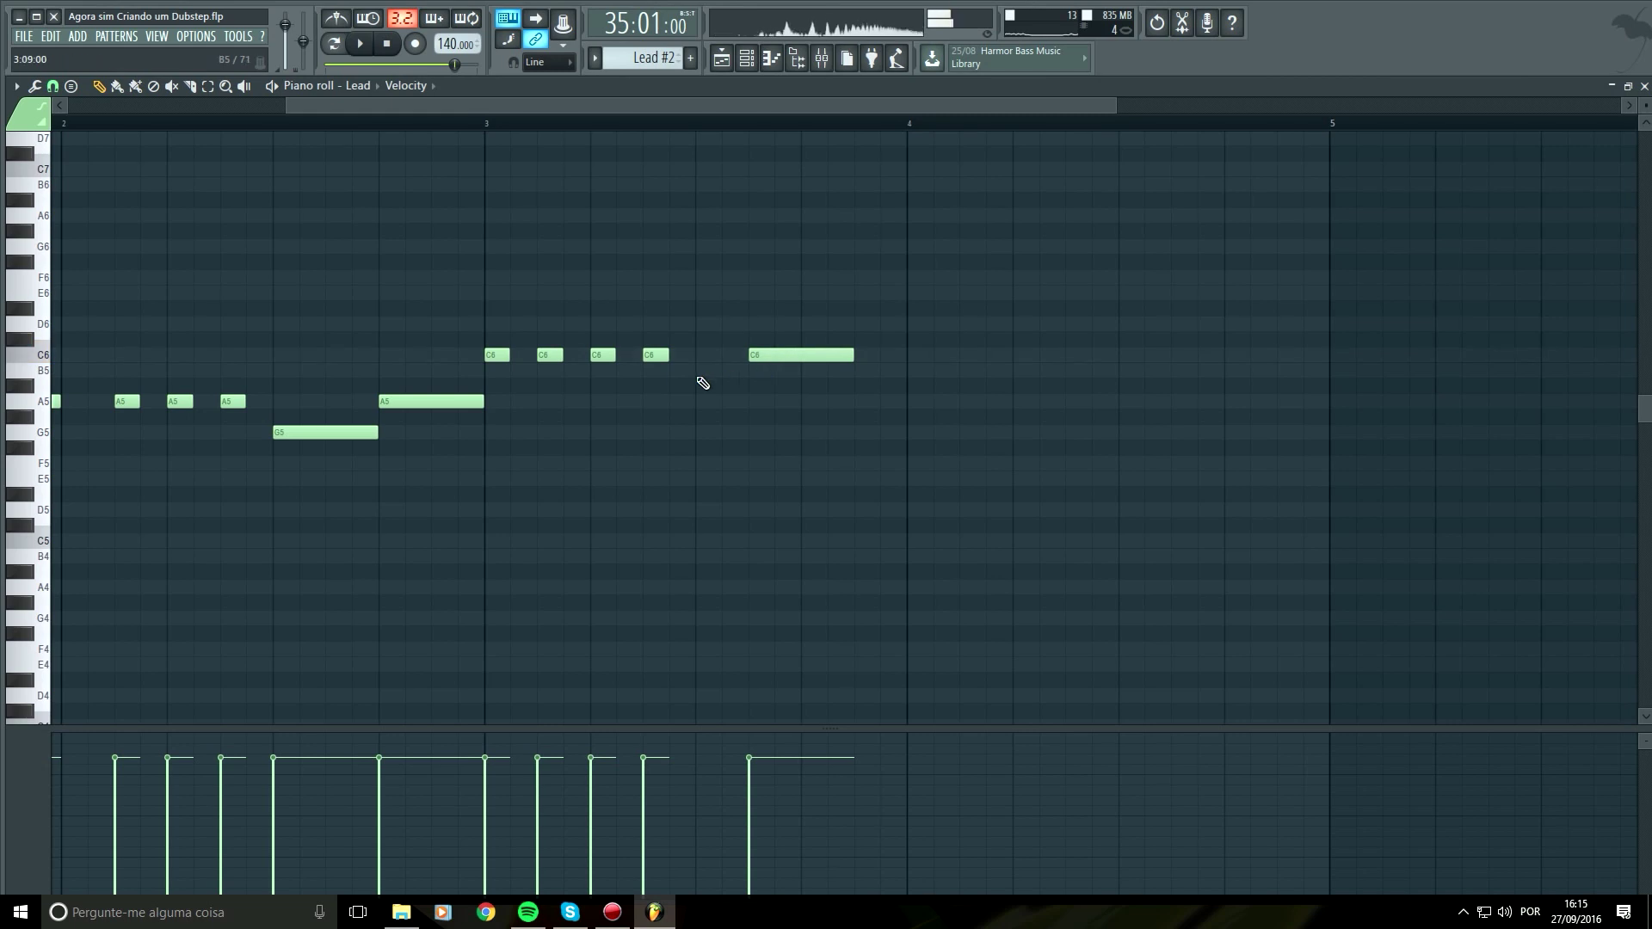
{"action": "key", "text": "space"}
{"action": "scroll", "coordinate": [834, 456], "scroll_direction": "down", "scroll_amount": 2}
{"action": "key", "text": "space"}
Duplicate bar 3's whole phrase into bar 4, raise the copy two semitones so it starts on D6, and play it
{"action": "left_click_drag", "start_coordinate": [763, 287], "coordinate": [515, 417]}
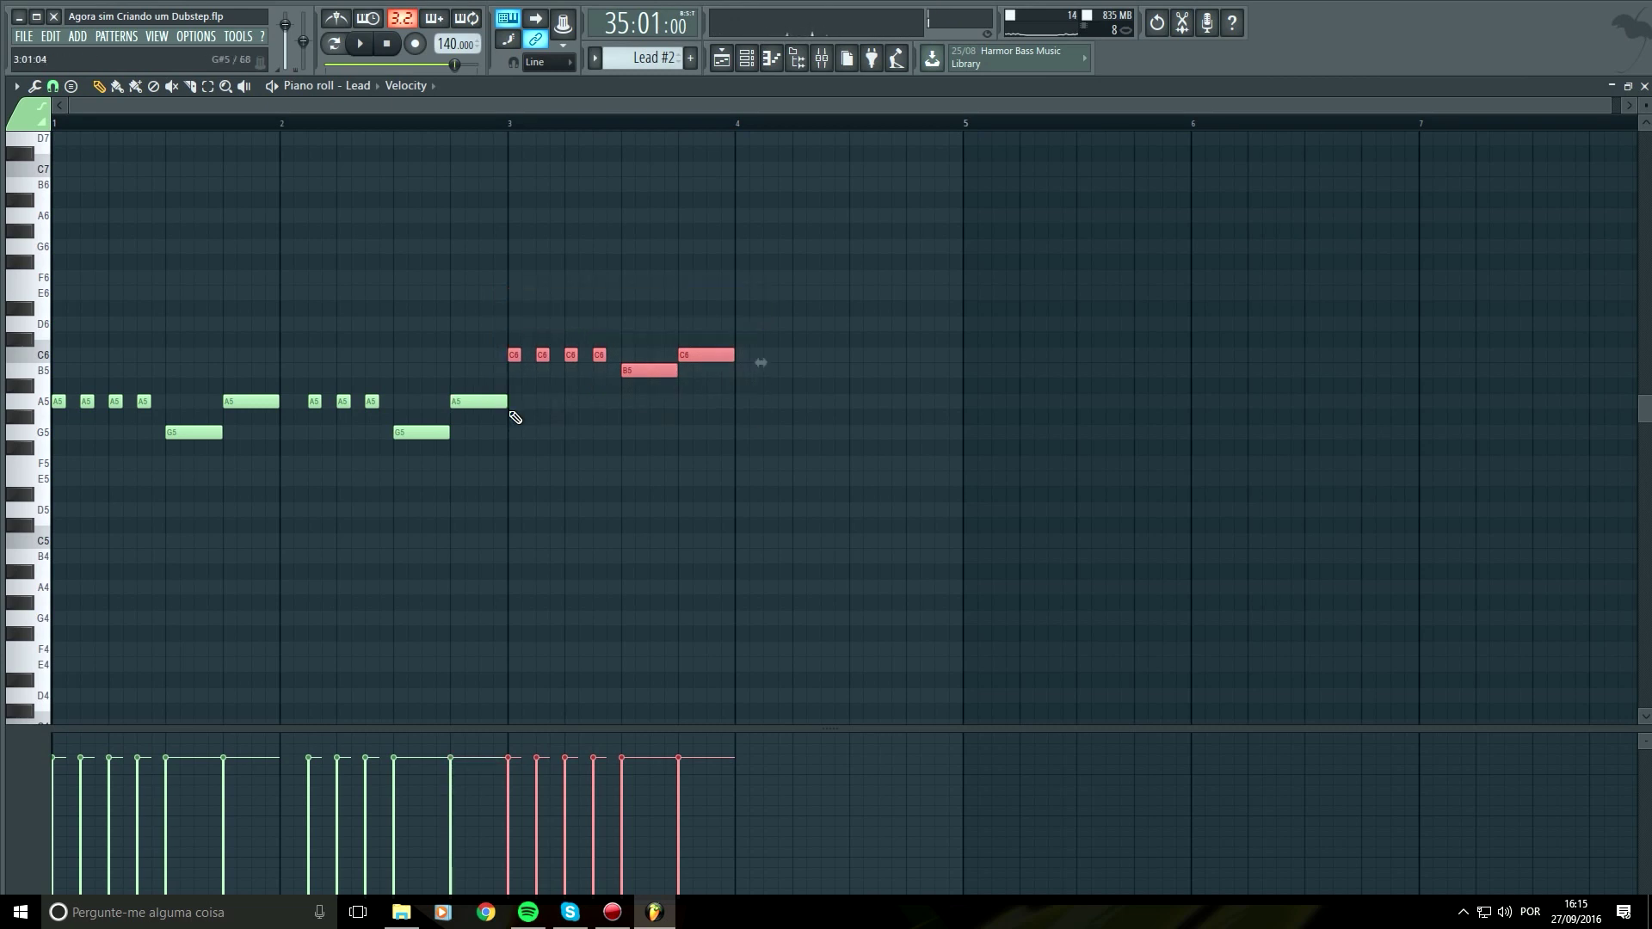
{"action": "key", "text": "ctrl+b"}
{"action": "key", "text": "shift+Up"}
{"action": "key", "text": "shift+Up"}
{"action": "key", "text": "space"}
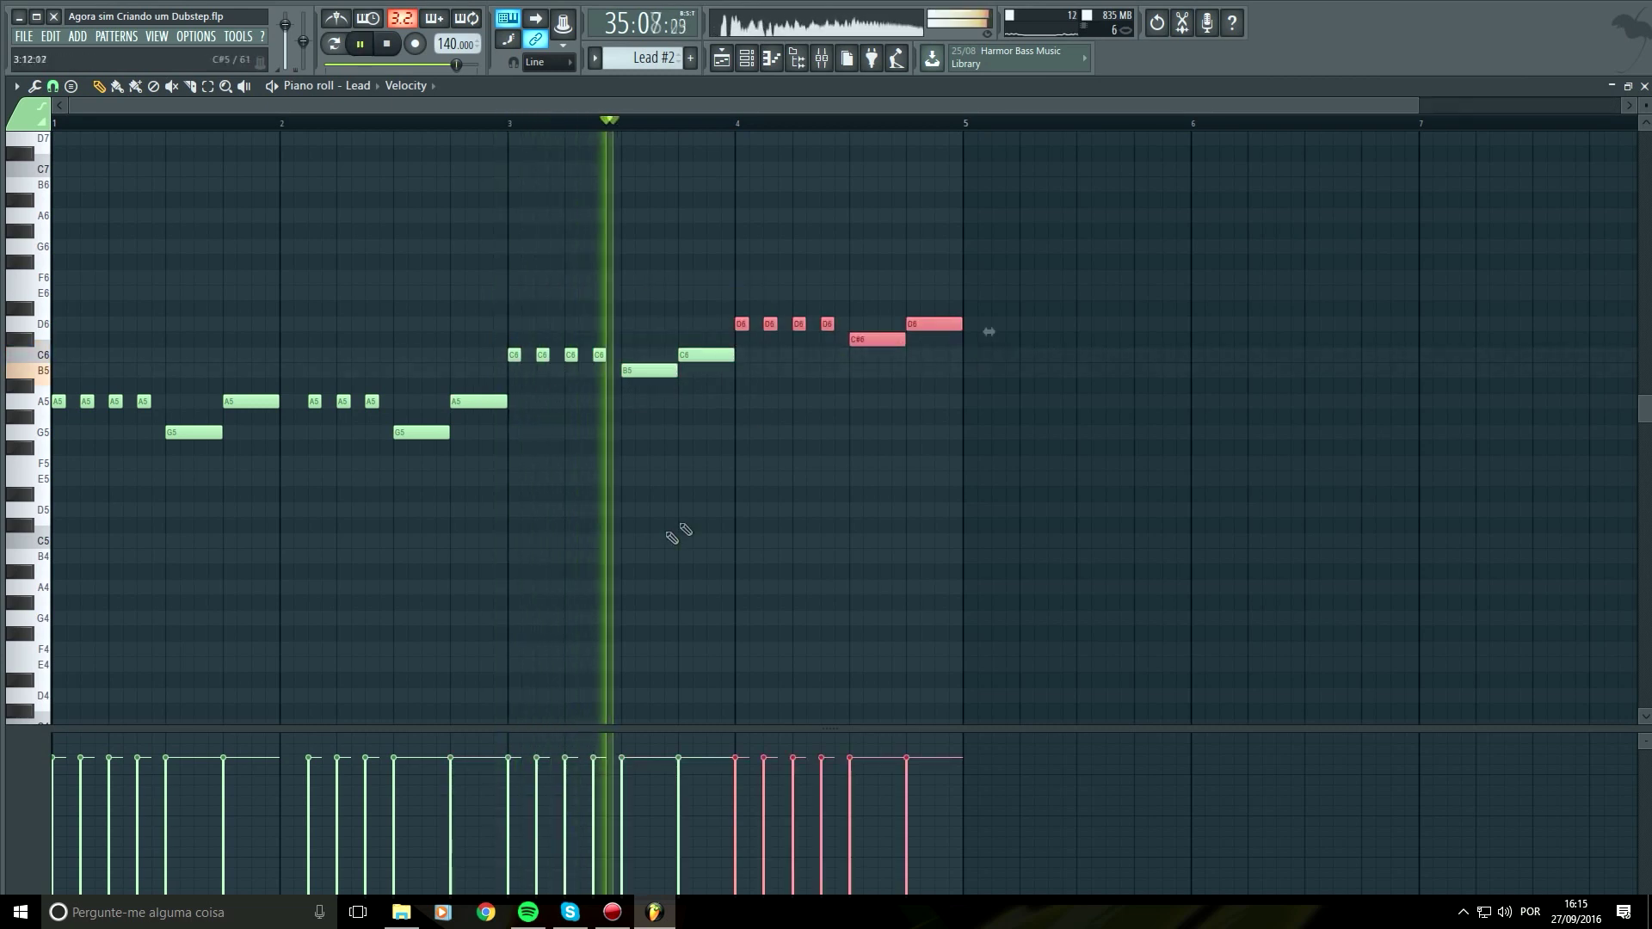
{"action": "key", "text": "space"}
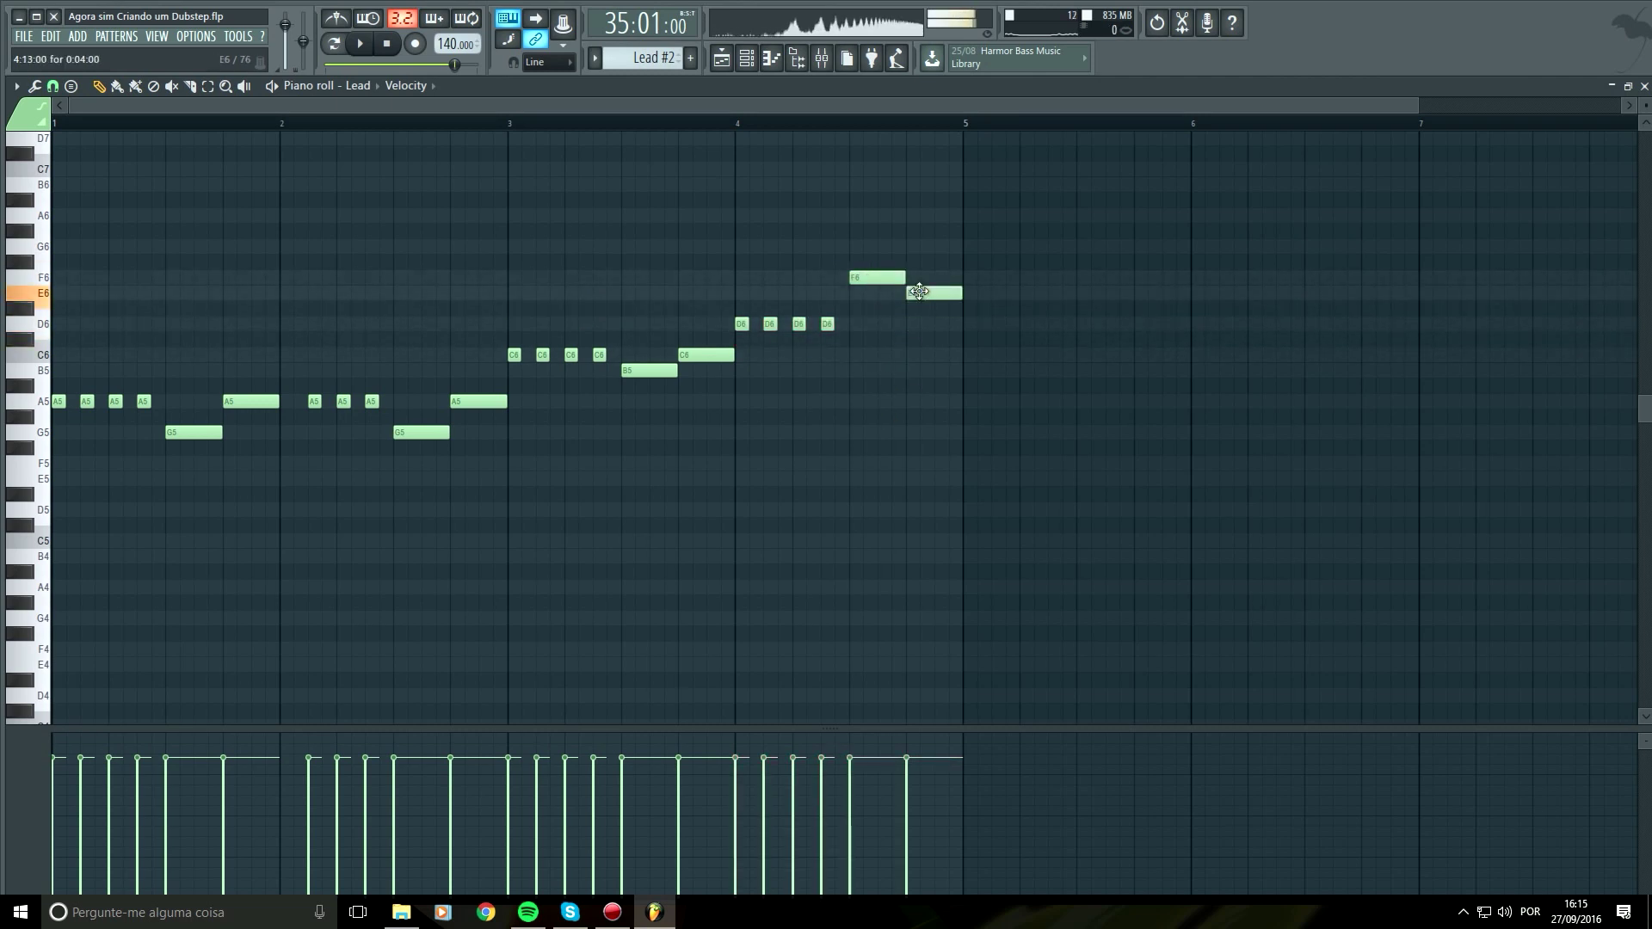
Finish bar 4 with its two long notes on E6 and D6, auditioning the ending
{"action": "key", "text": "space"}
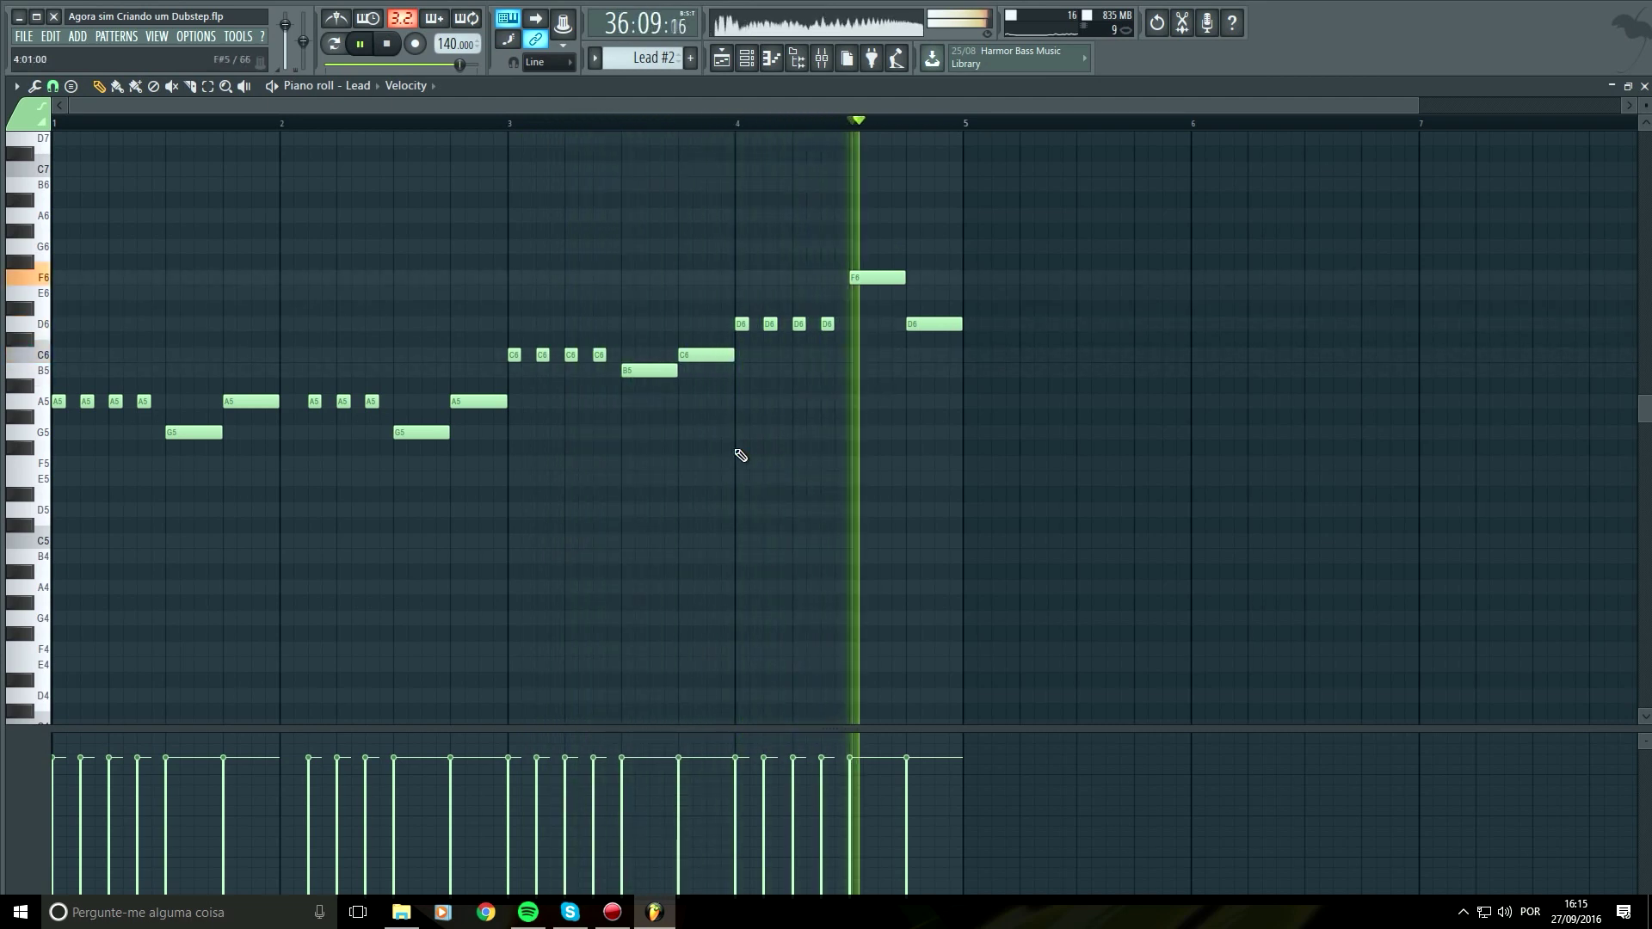
{"action": "key", "text": "space"}
{"action": "key", "text": "space"}
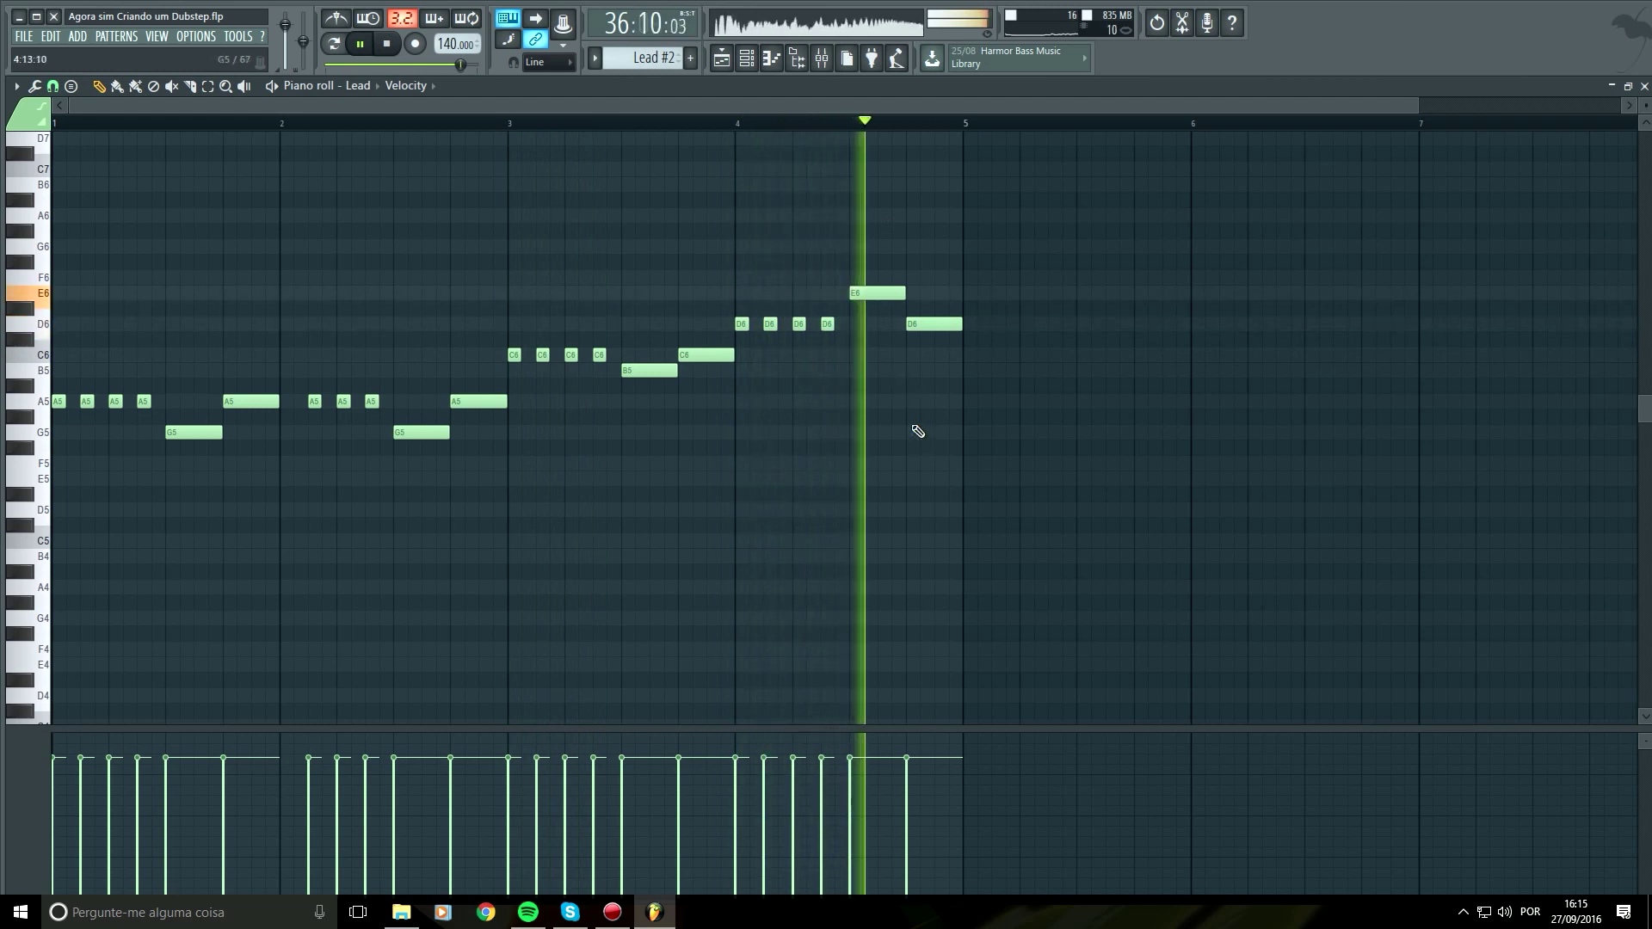
Place a second Lead #2 clip on Track 5 at bar 37 and play the arrangement from bar 33
{"action": "left_click", "coordinate": [721, 58]}
{"action": "key", "text": "space"}
{"action": "left_click", "coordinate": [989, 348]}
{"action": "key", "text": "space"}
{"action": "left_click", "coordinate": [859, 123]}
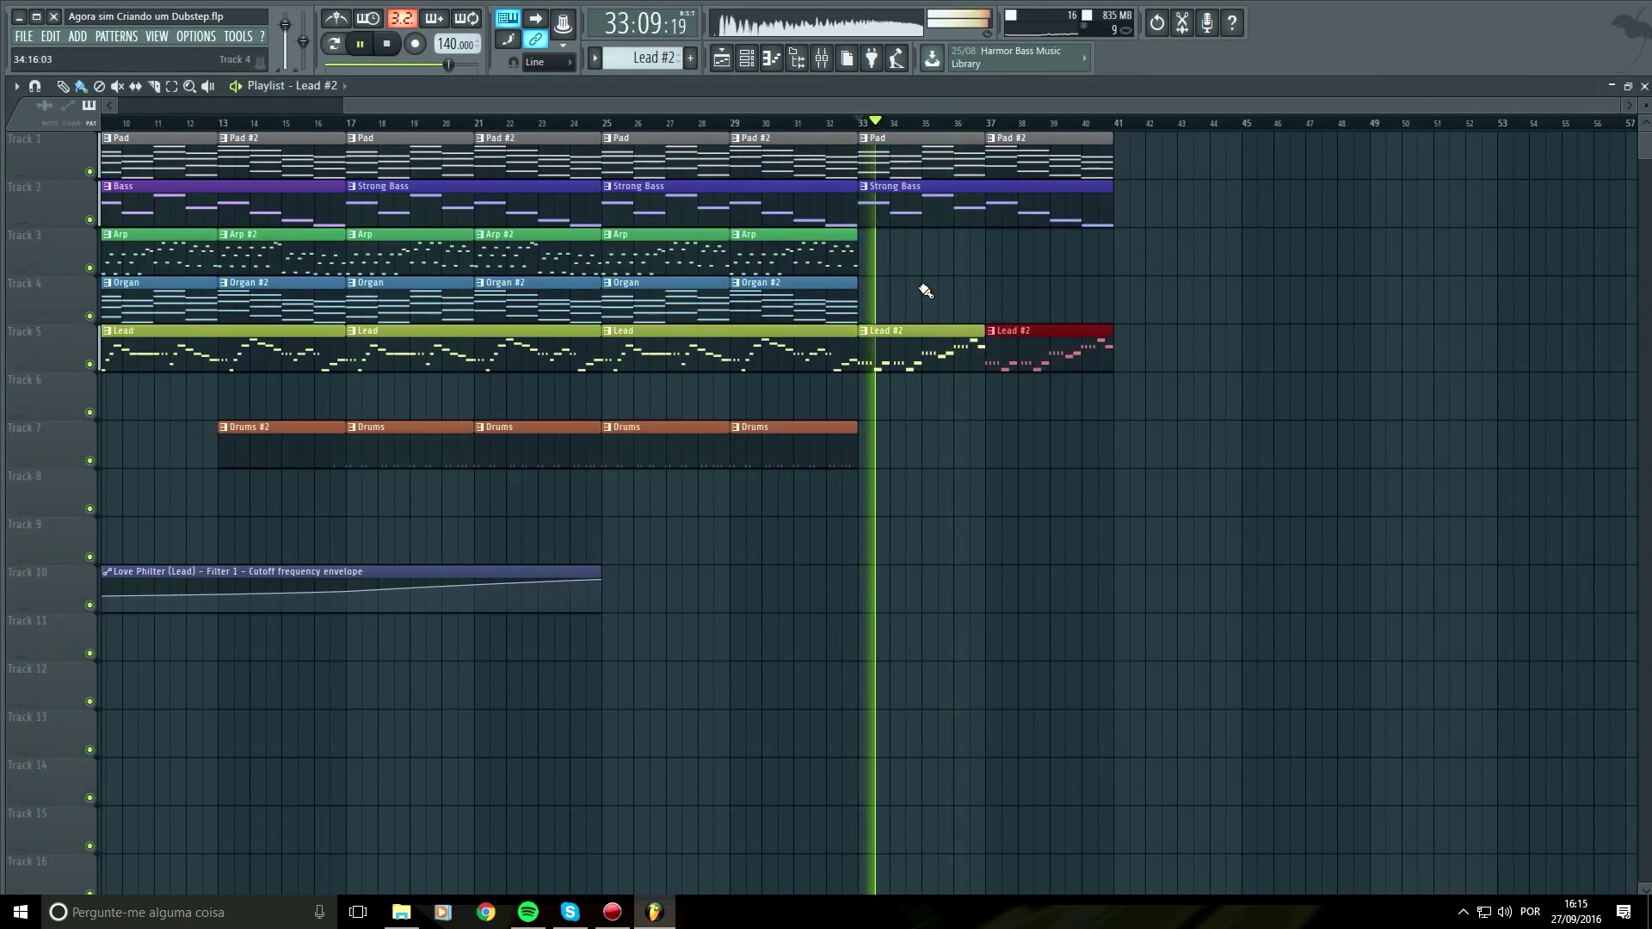
Add an Organ clip at bar 33 and an Organ #2 clip at bar 37 on Track 4, and listen to the section
{"action": "scroll", "coordinate": [926, 291], "scroll_direction": "down", "scroll_amount": 1}
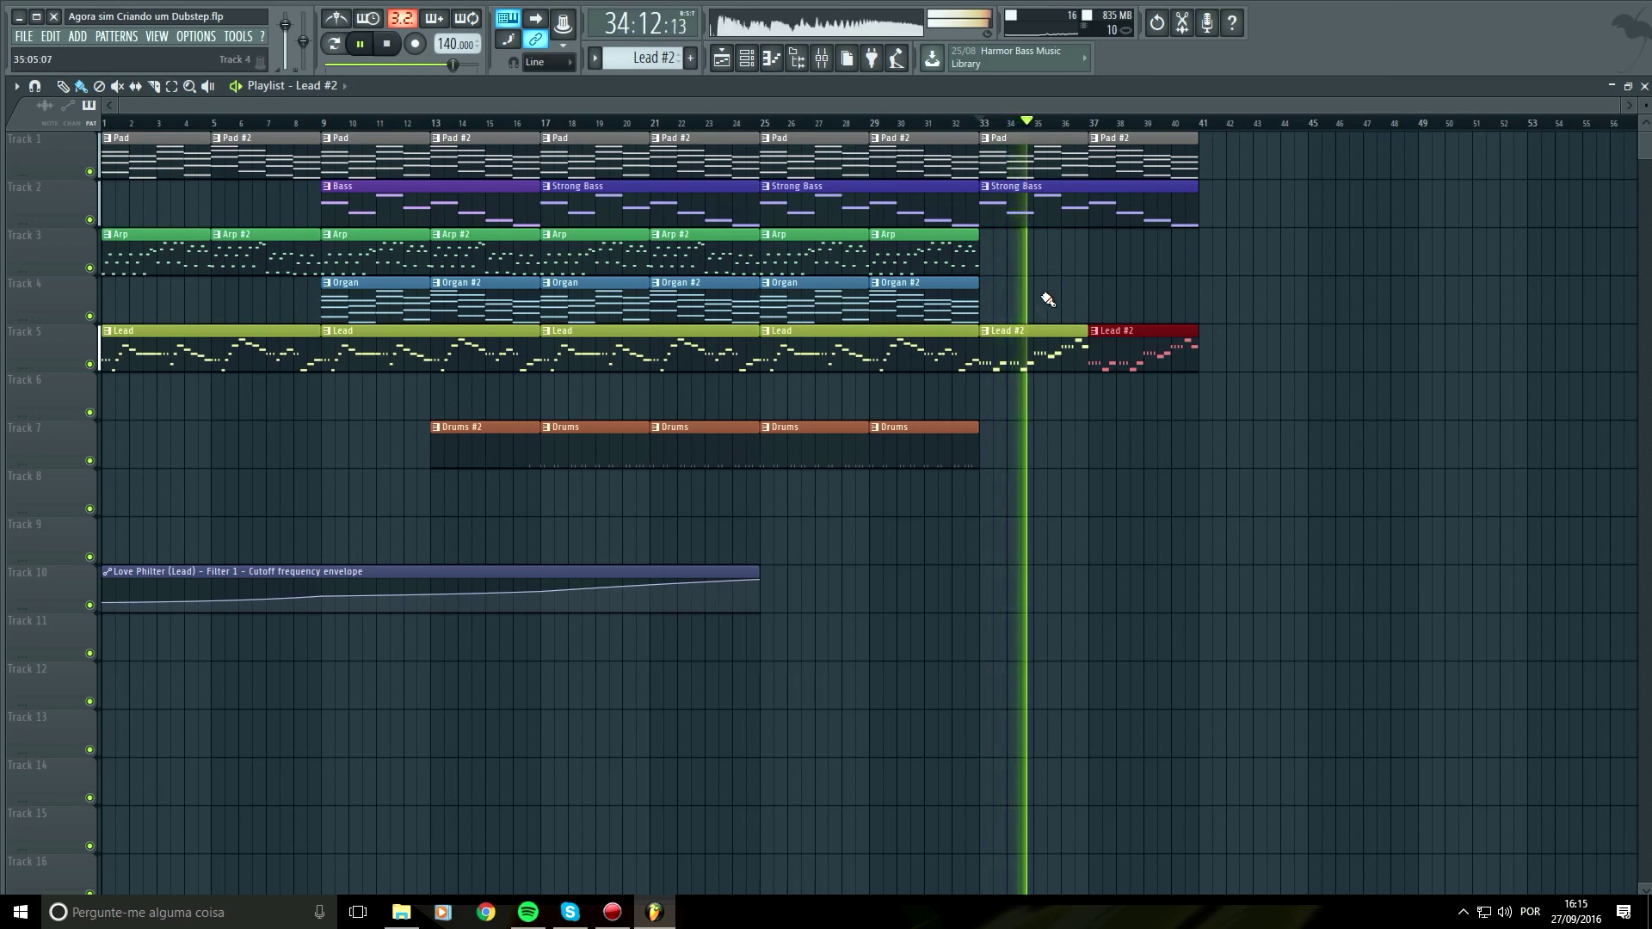
{"action": "left_click", "coordinate": [962, 269]}
{"action": "left_click", "coordinate": [965, 297]}
{"action": "left_click", "coordinate": [998, 299]}
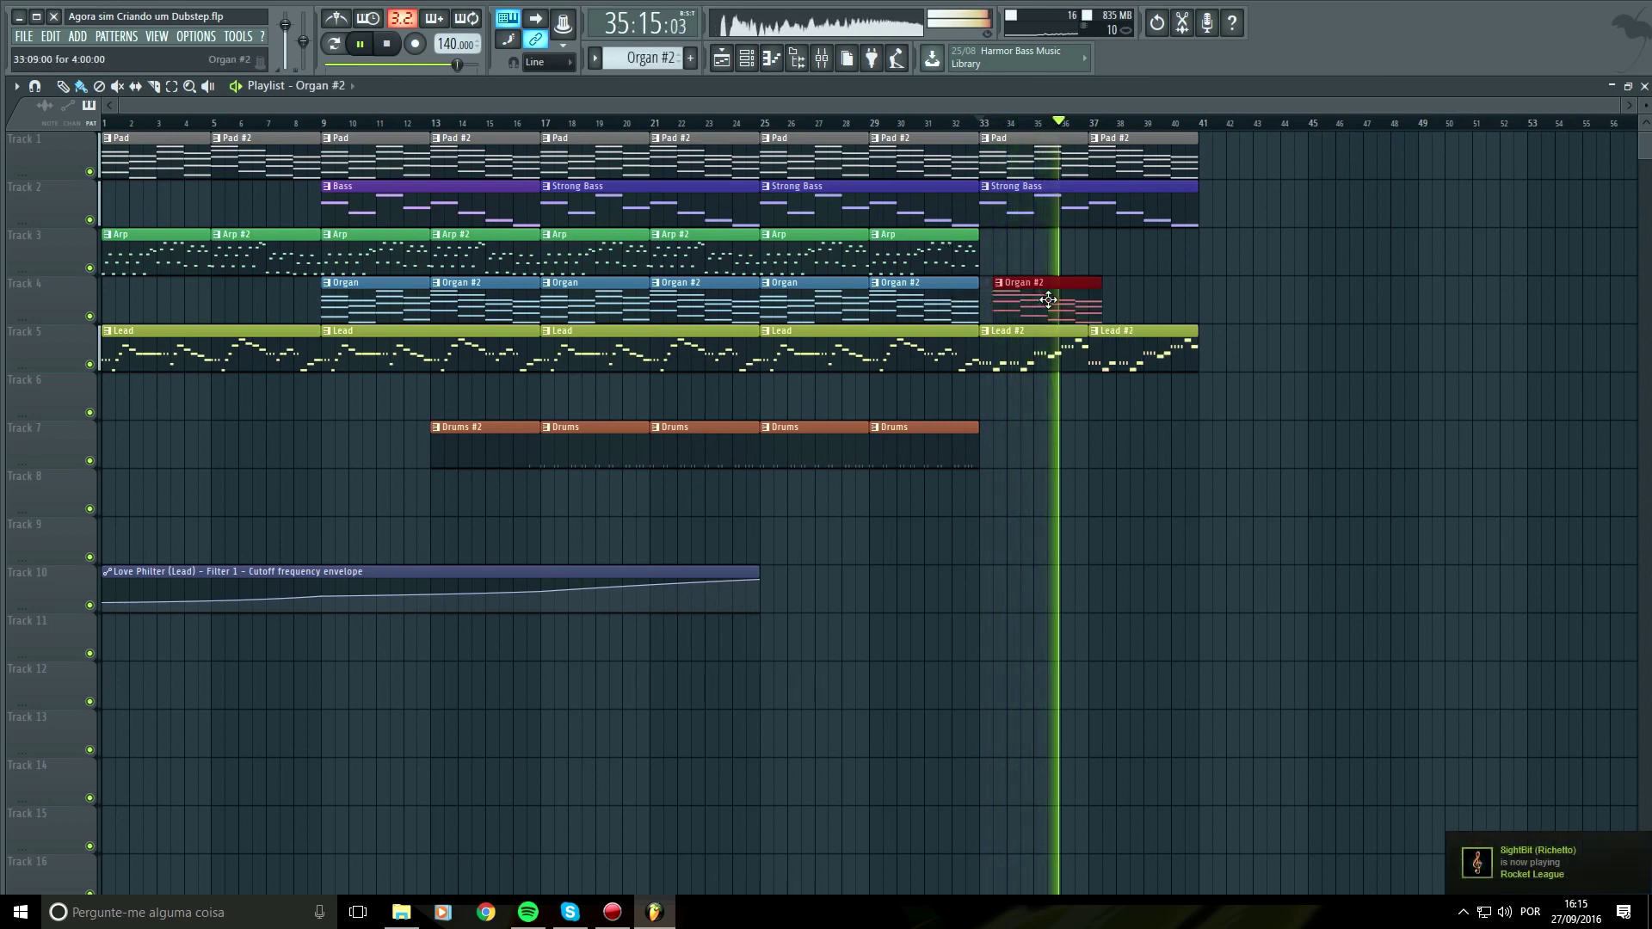
{"action": "left_click_drag", "start_coordinate": [1048, 299], "coordinate": [1145, 300]}
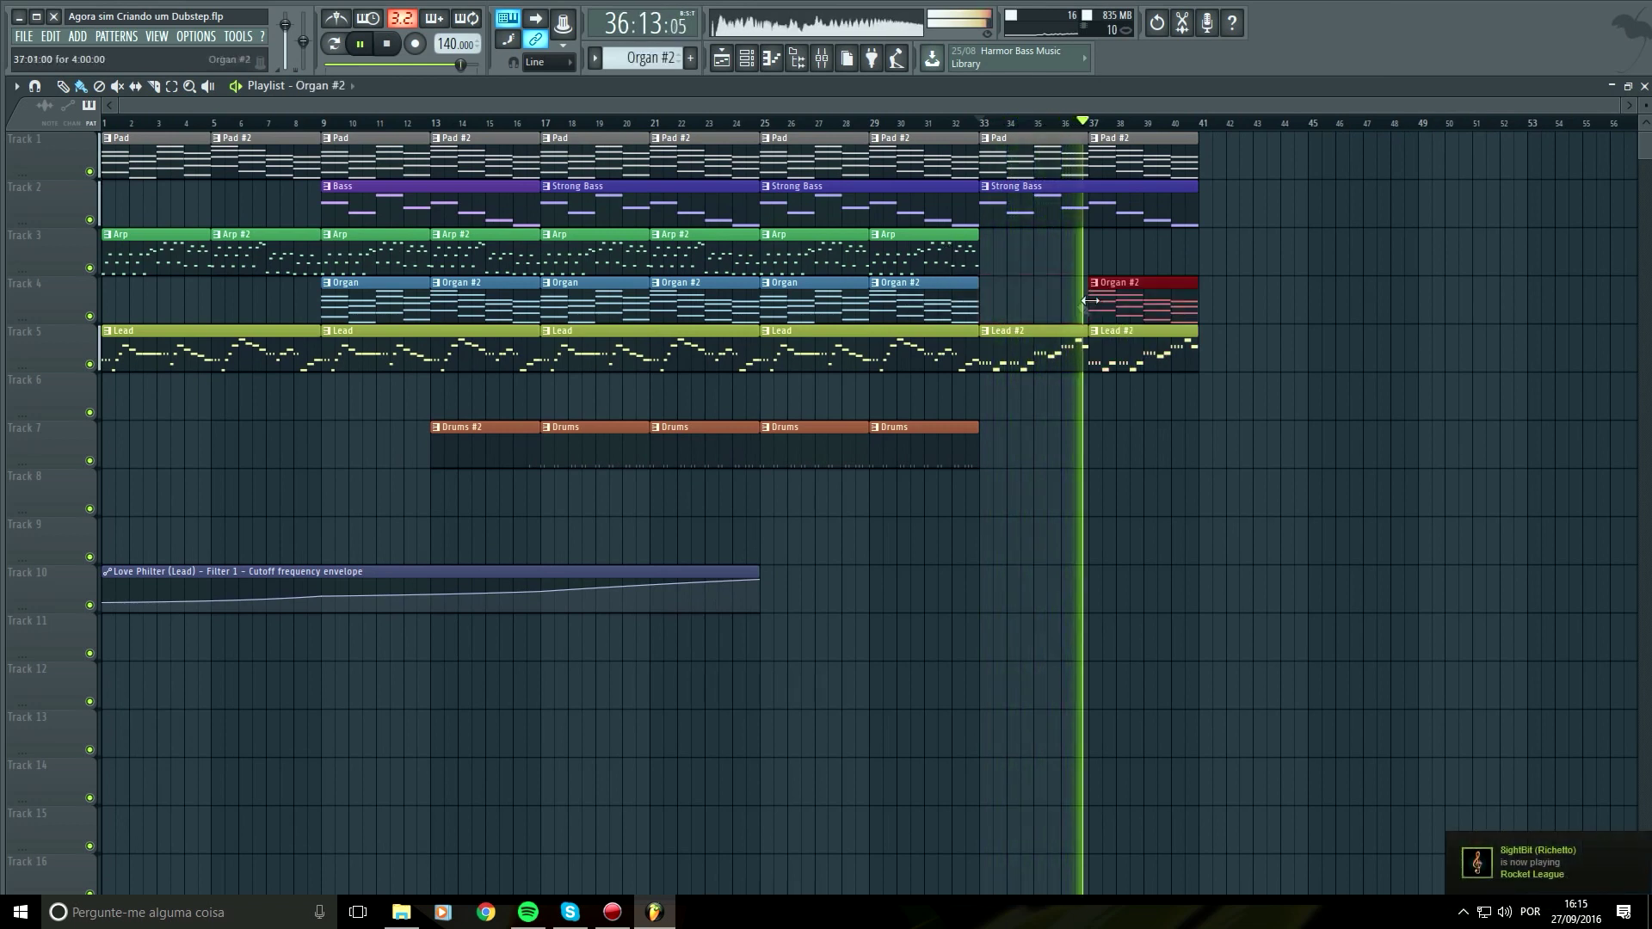
{"action": "left_click", "coordinate": [821, 308]}
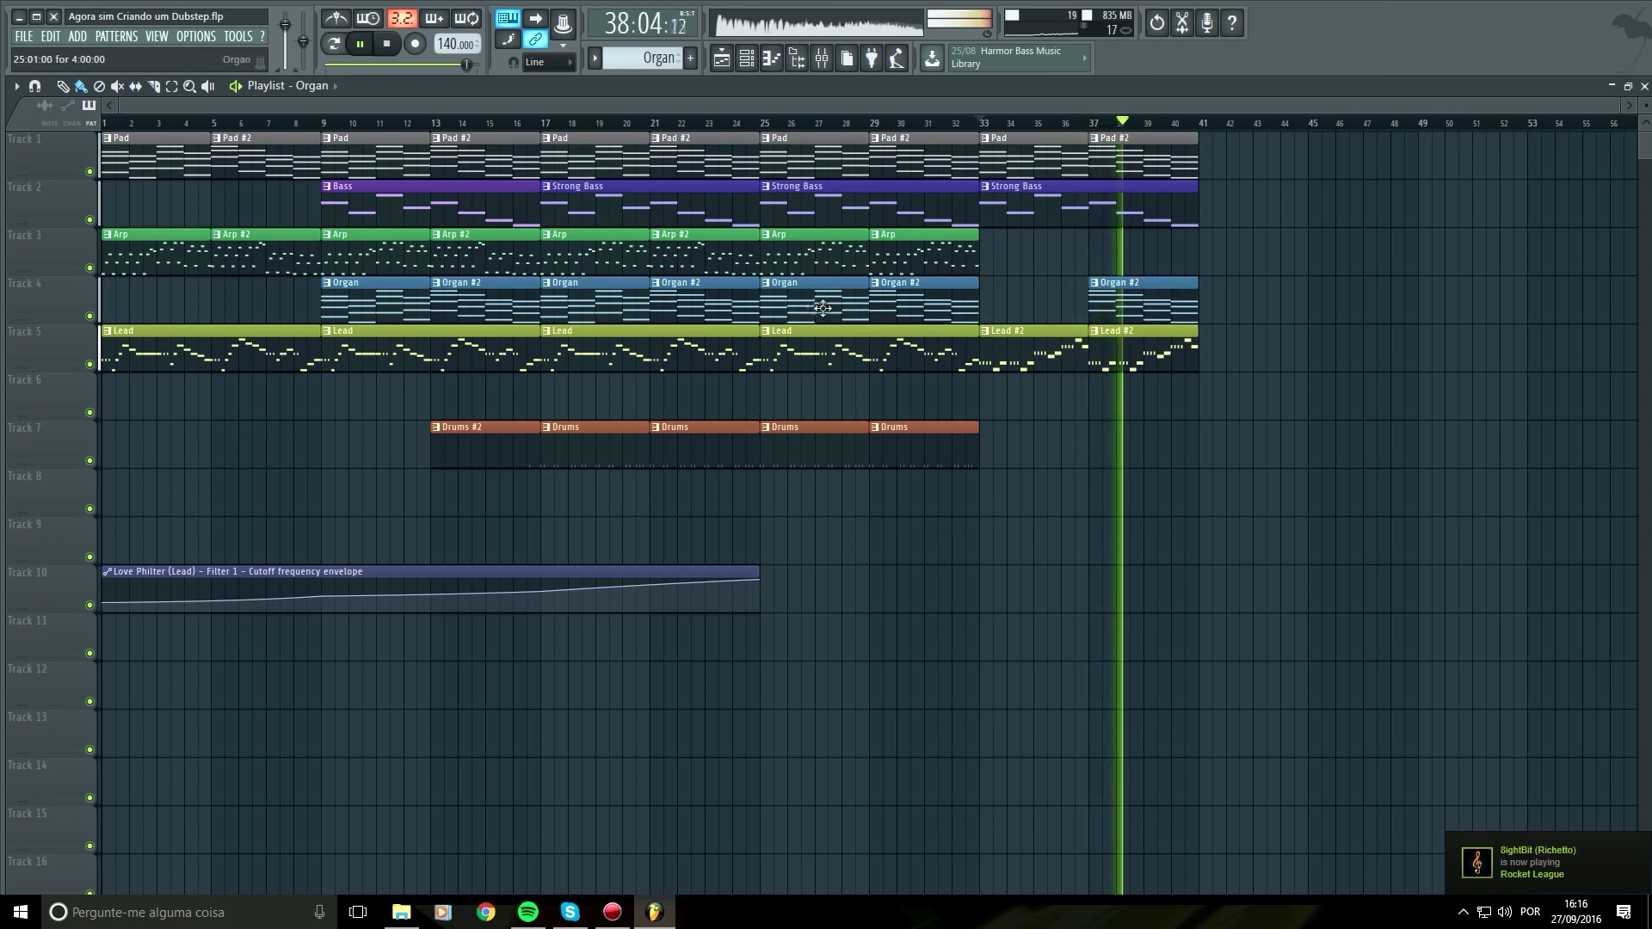
{"action": "left_click", "coordinate": [1013, 404]}
{"action": "key", "text": "space"}
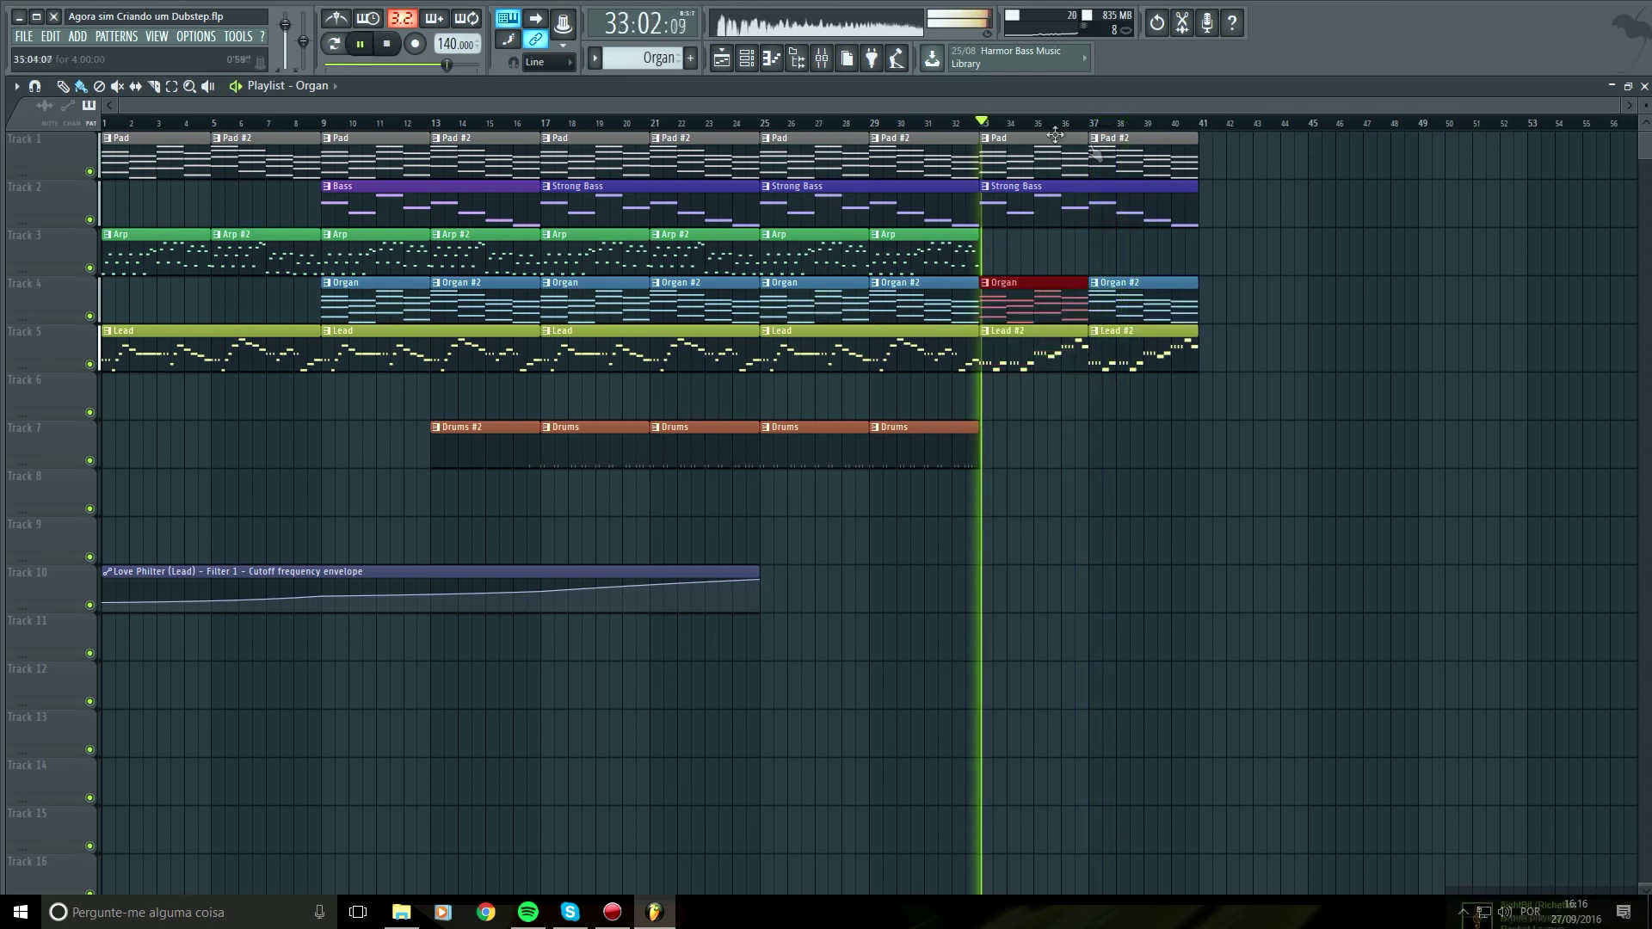
{"action": "left_click", "coordinate": [1166, 485]}
{"action": "right_click", "coordinate": [1212, 489]}
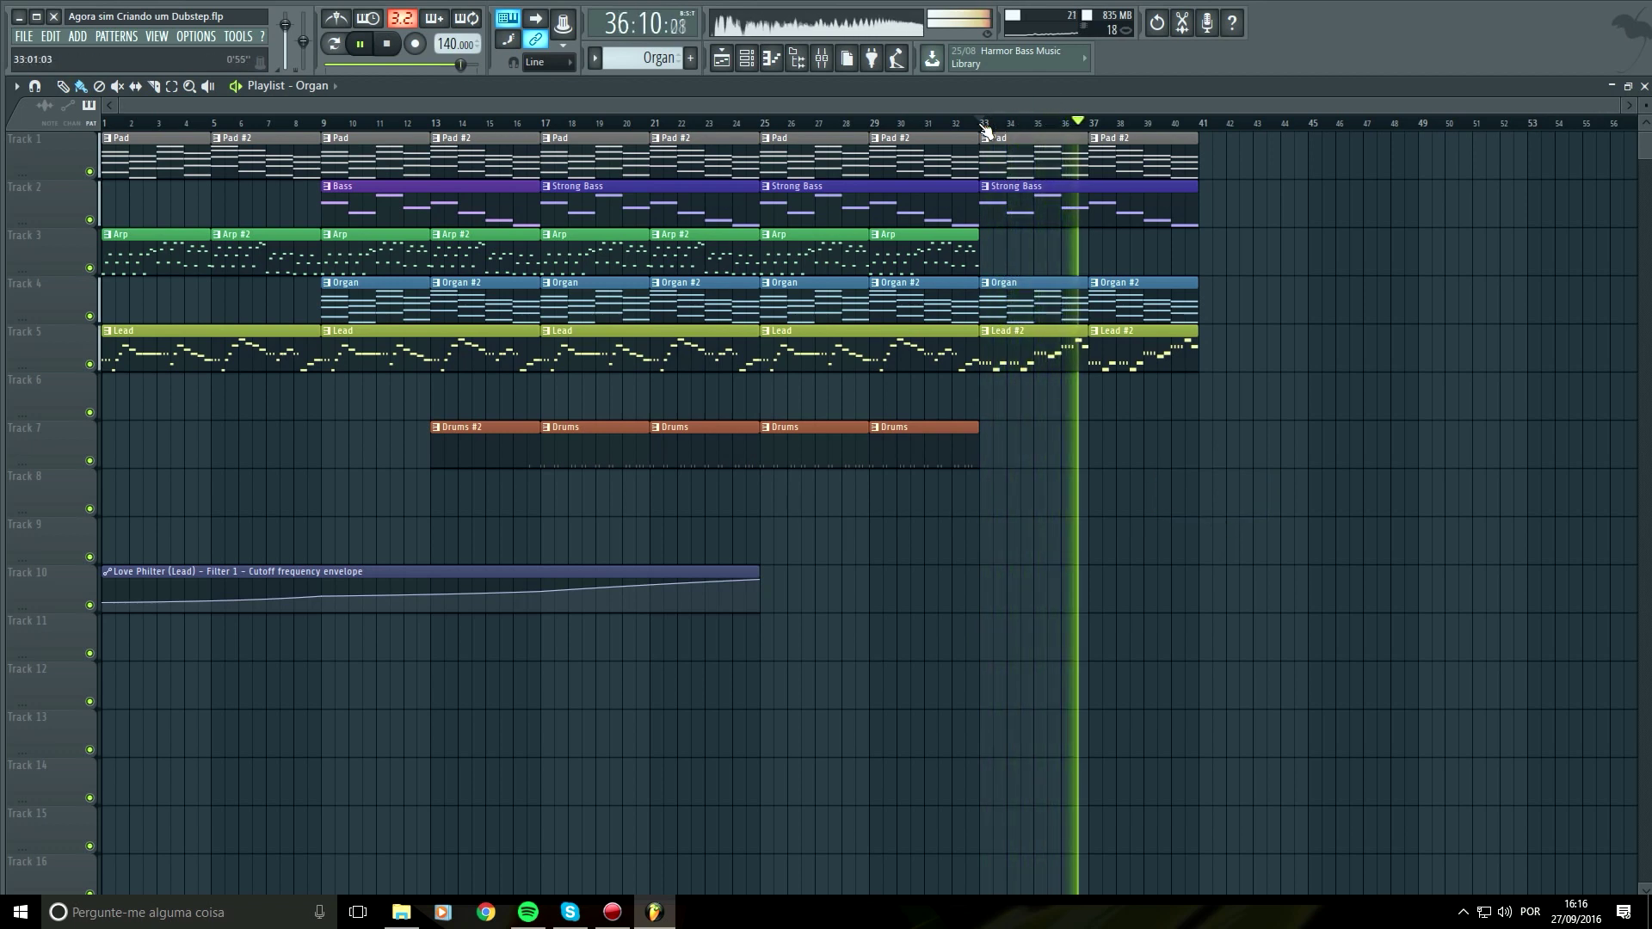
{"action": "key", "text": "space"}
Add a separate Drums #3 clip on Track 7 at bar 33 and clear its existing drum steps
{"action": "left_click", "coordinate": [988, 442]}
{"action": "left_click", "coordinate": [987, 430]}
{"action": "left_click", "coordinate": [1032, 522]}
{"action": "double_click", "coordinate": [1060, 446]}
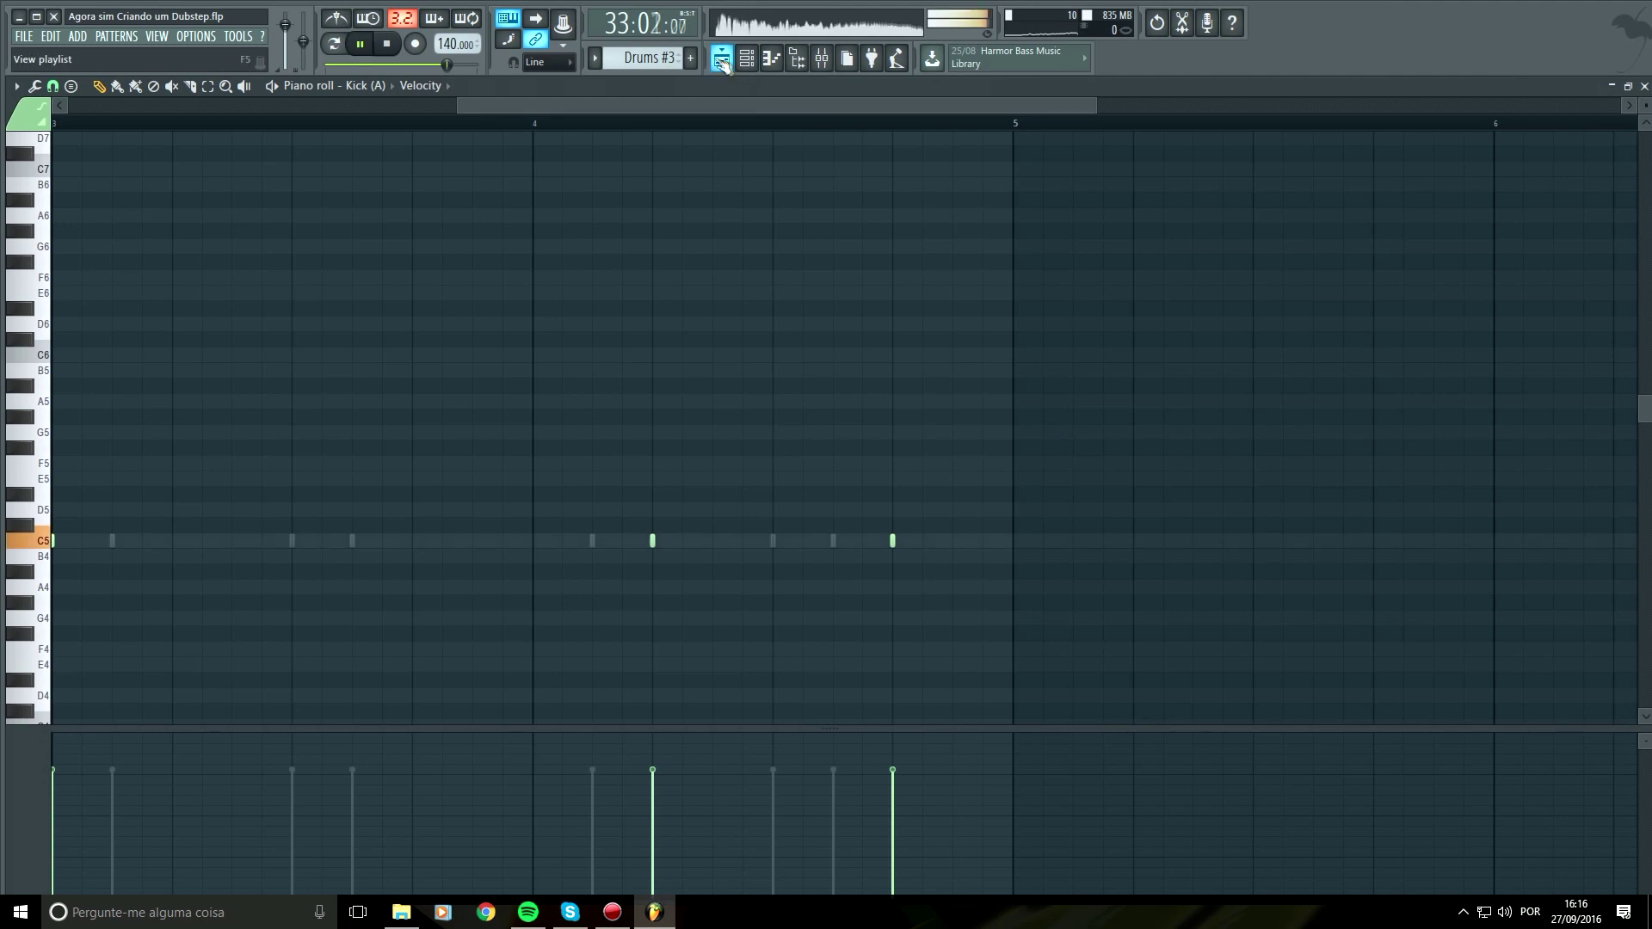
{"action": "left_click", "coordinate": [722, 59]}
{"action": "left_click", "coordinate": [673, 625]}
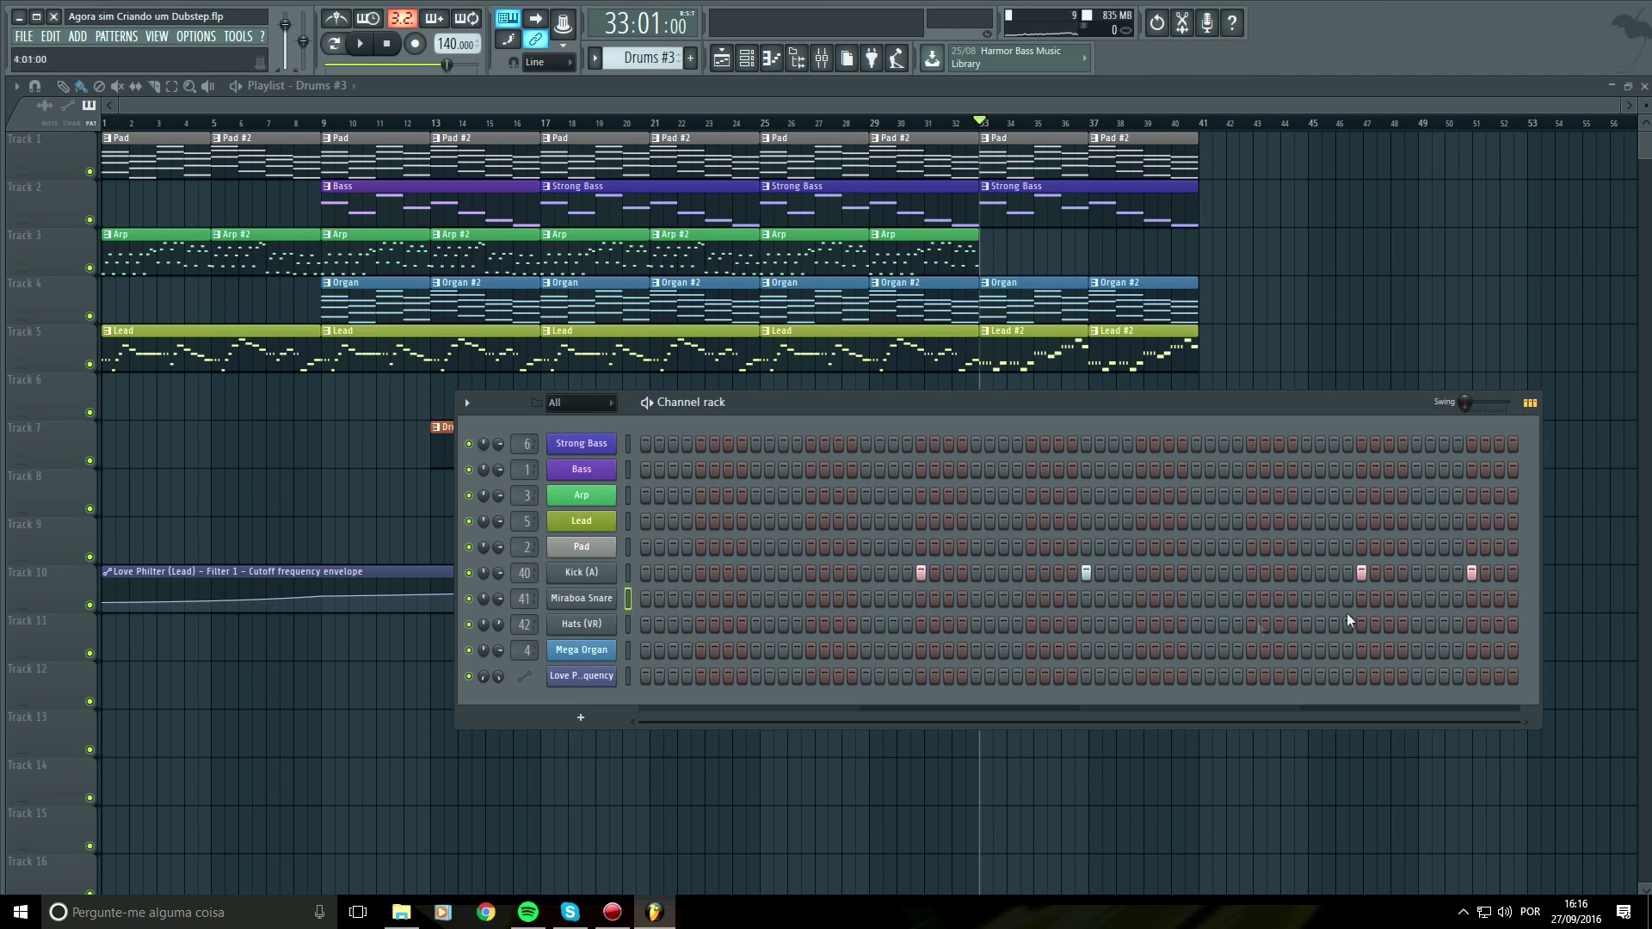
{"action": "left_click_drag", "start_coordinate": [1425, 564], "coordinate": [622, 600]}
{"action": "left_click", "coordinate": [645, 598]}
{"action": "key", "text": "space"}
{"action": "left_click", "coordinate": [700, 599]}
{"action": "left_click", "coordinate": [756, 599]}
{"action": "left_click", "coordinate": [811, 599]}
{"action": "left_click", "coordinate": [866, 599]}
{"action": "left_click", "coordinate": [920, 599]}
{"action": "key", "text": "space"}
{"action": "left_click_drag", "start_coordinate": [969, 597], "coordinate": [560, 604]}
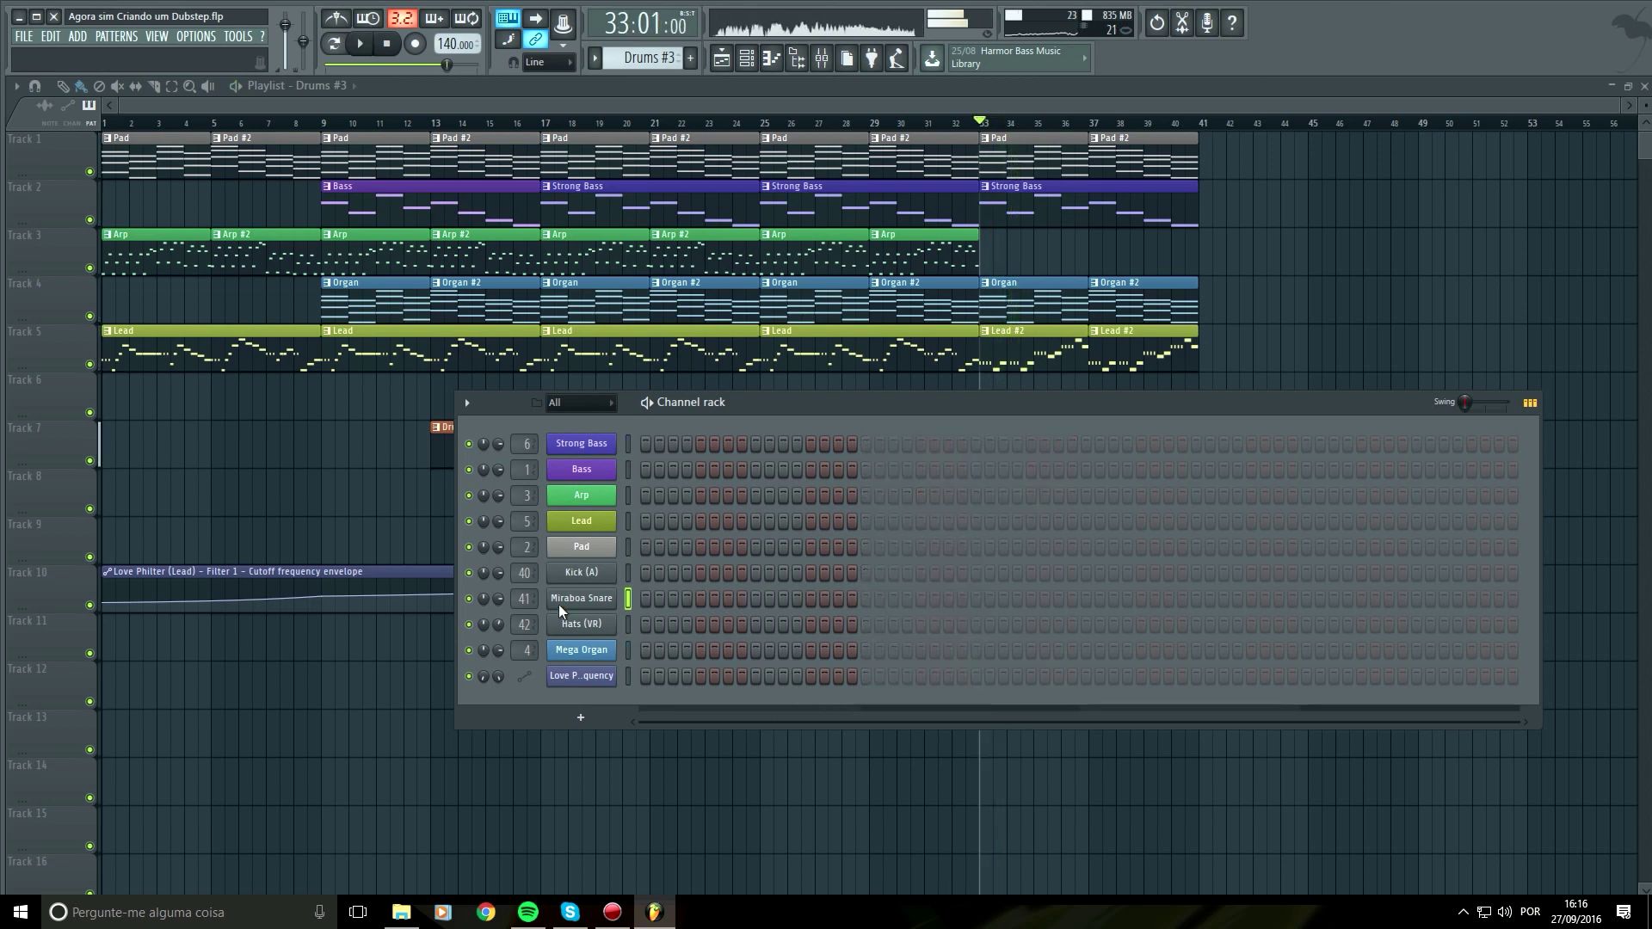
Program Kick (A) in Drums #3 on step 1 and every eighth step from there through all four bars, during playback
{"action": "key", "text": "space"}
{"action": "left_click", "coordinate": [756, 573]}
{"action": "left_click", "coordinate": [866, 573]}
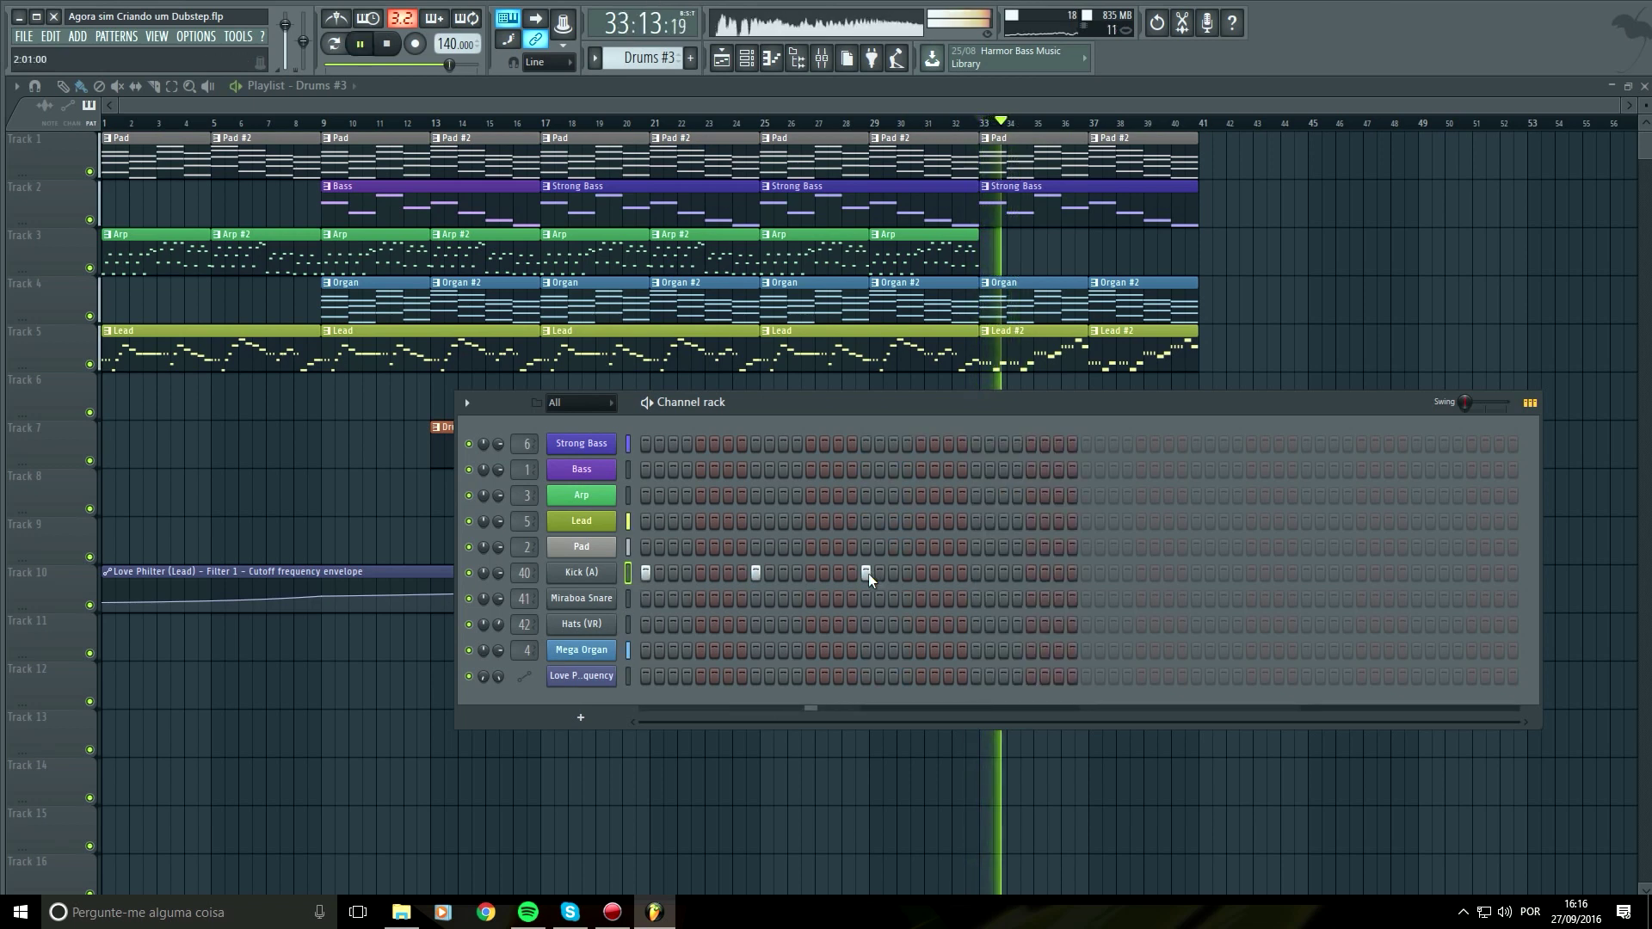
{"action": "left_click", "coordinate": [976, 573]}
{"action": "left_click", "coordinate": [1086, 573]}
{"action": "left_click", "coordinate": [1196, 573]}
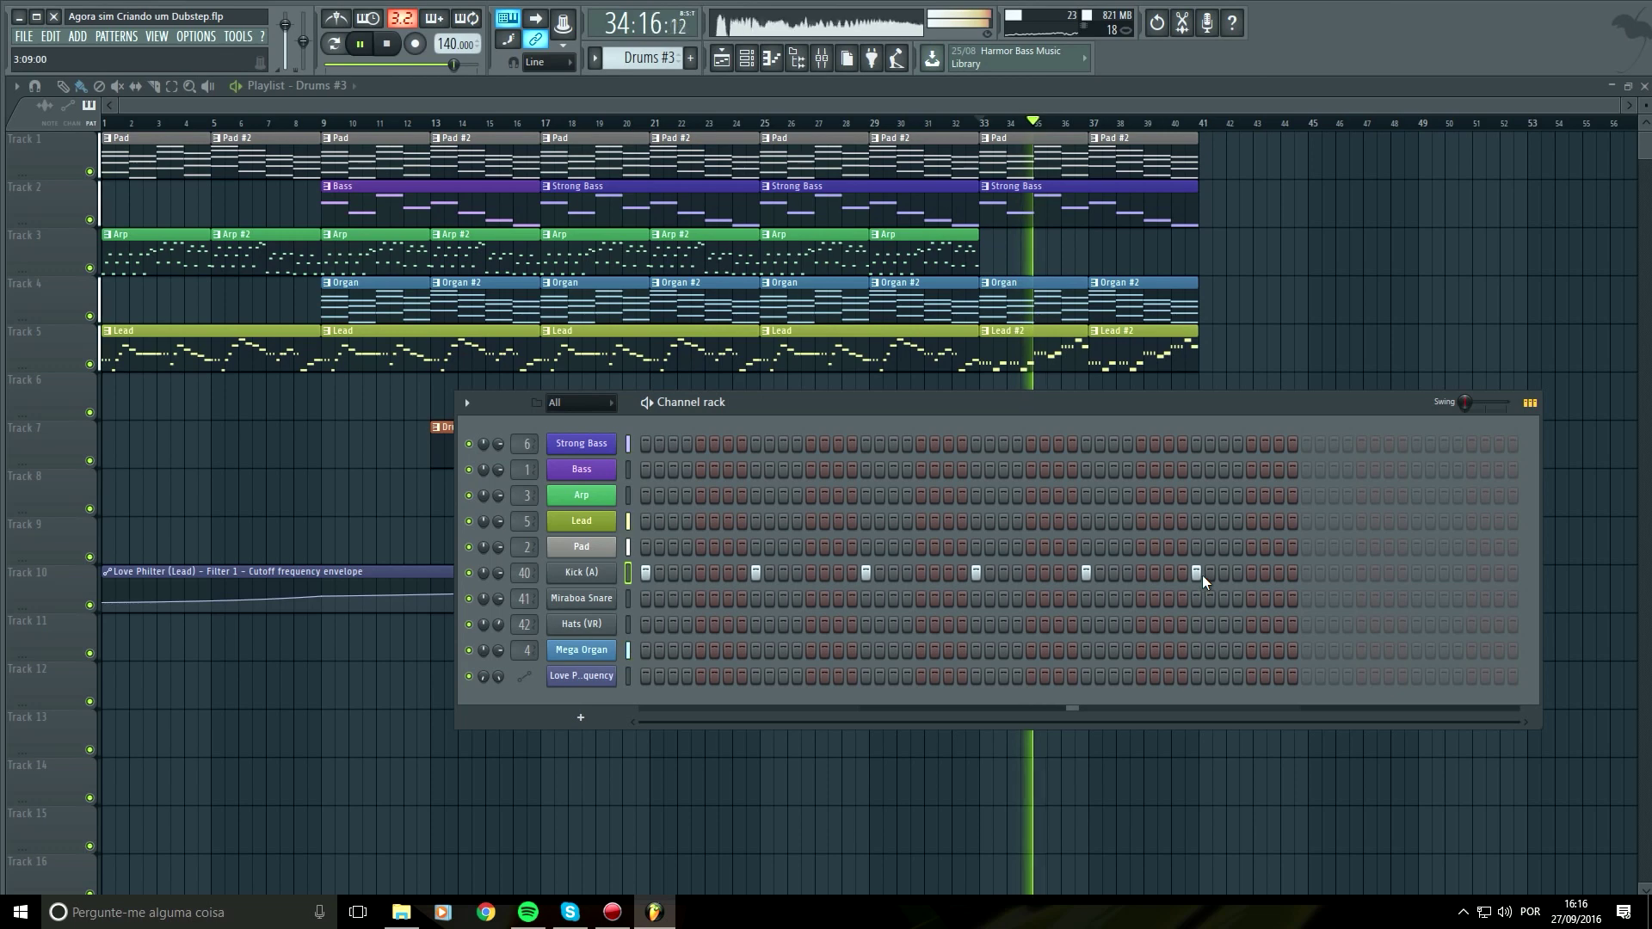
{"action": "left_click", "coordinate": [1306, 574]}
{"action": "left_click", "coordinate": [1417, 573]}
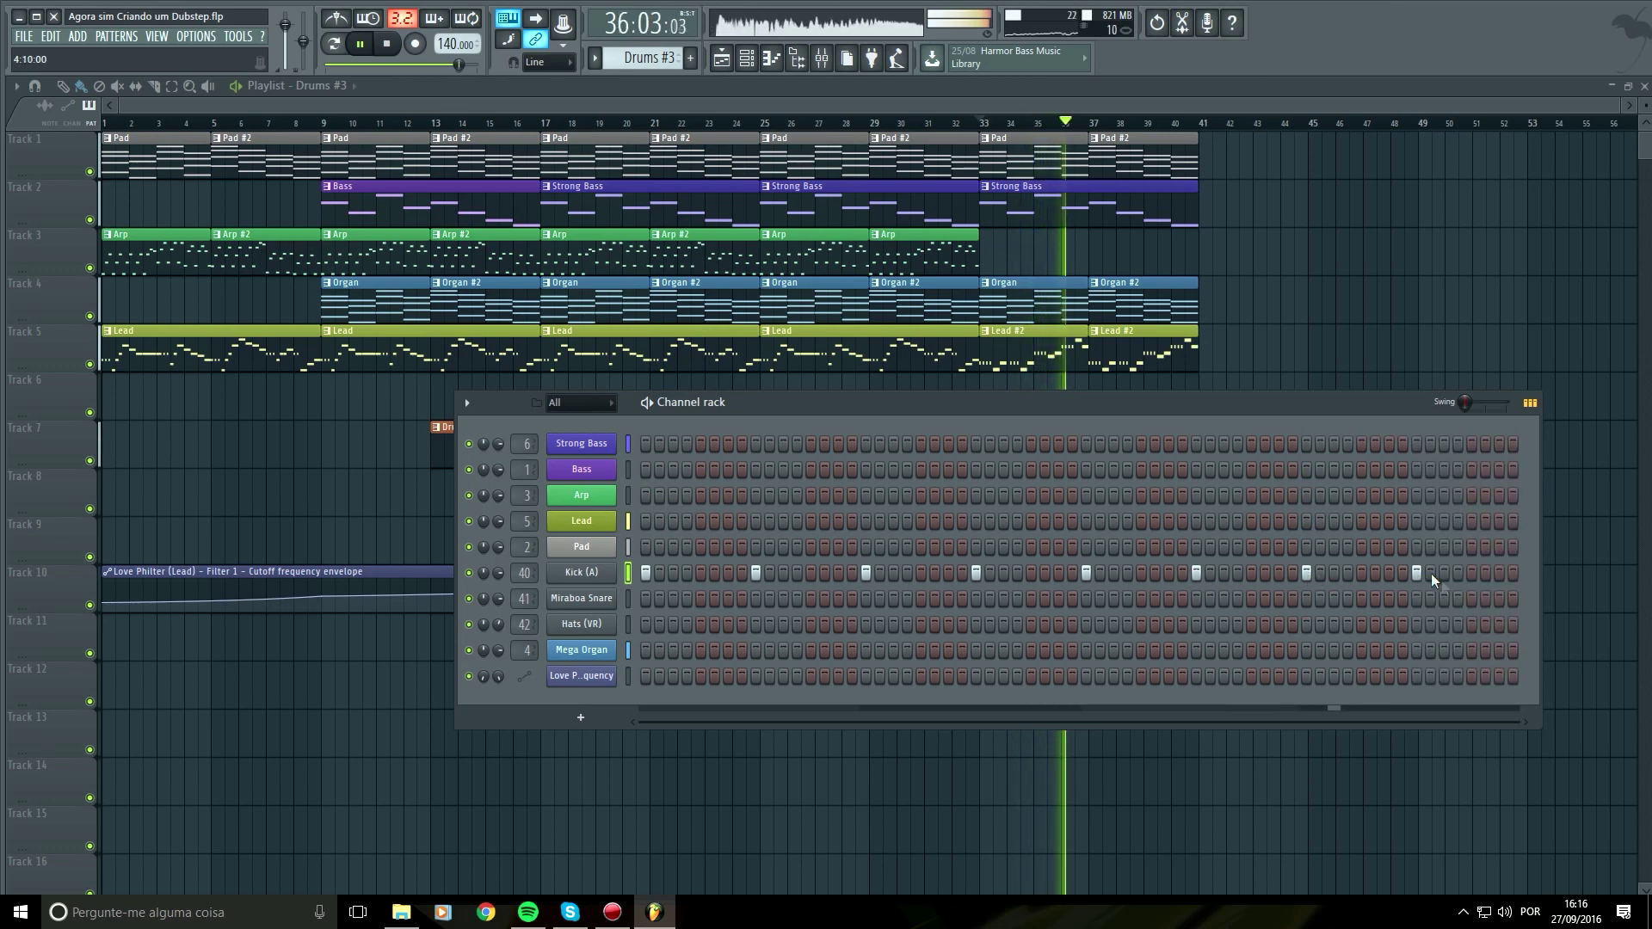
{"action": "key", "text": "space"}
{"action": "left_click_drag", "start_coordinate": [1081, 401], "coordinate": [987, 492]}
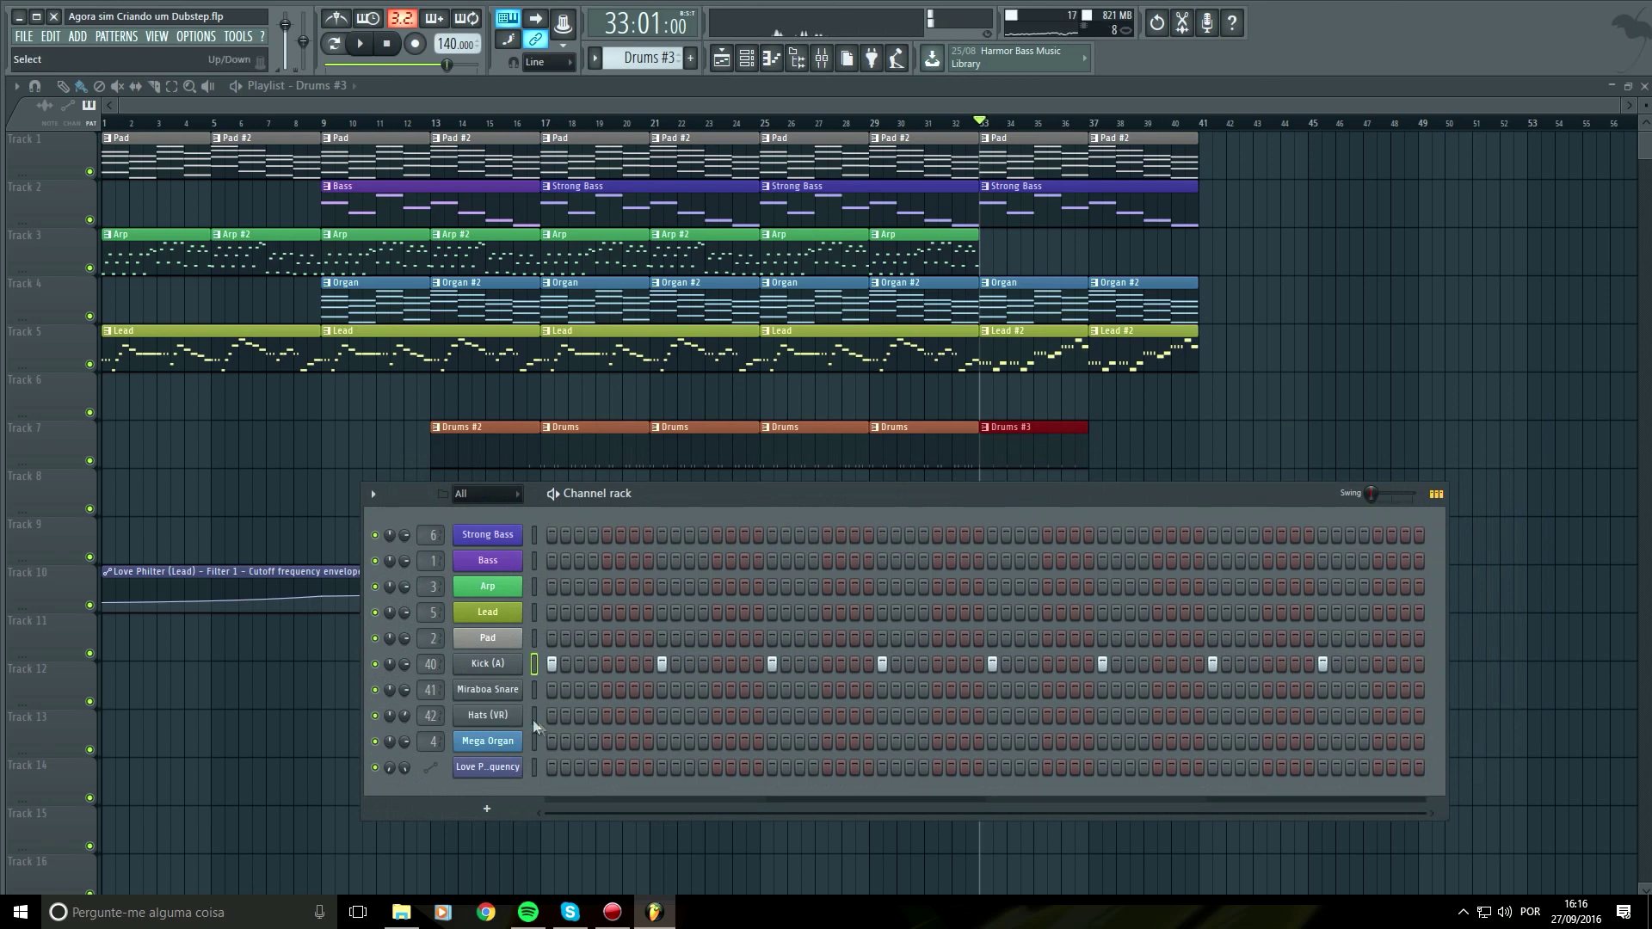
{"action": "left_click", "coordinate": [578, 719]}
{"action": "right_click", "coordinate": [578, 719]}
{"action": "left_click", "coordinate": [564, 719]}
{"action": "key", "text": "space"}
{"action": "right_click", "coordinate": [563, 720]}
{"action": "key", "text": "space"}
Program Hats (VR) in Drums #3 on step 3 and every eighth step from there through all four bars, and close the channel rack
{"action": "left_click", "coordinate": [579, 719]}
{"action": "key", "text": "space"}
{"action": "key", "text": "space"}
{"action": "left_click", "coordinate": [689, 715]}
{"action": "key", "text": "space"}
{"action": "left_click", "coordinate": [800, 716]}
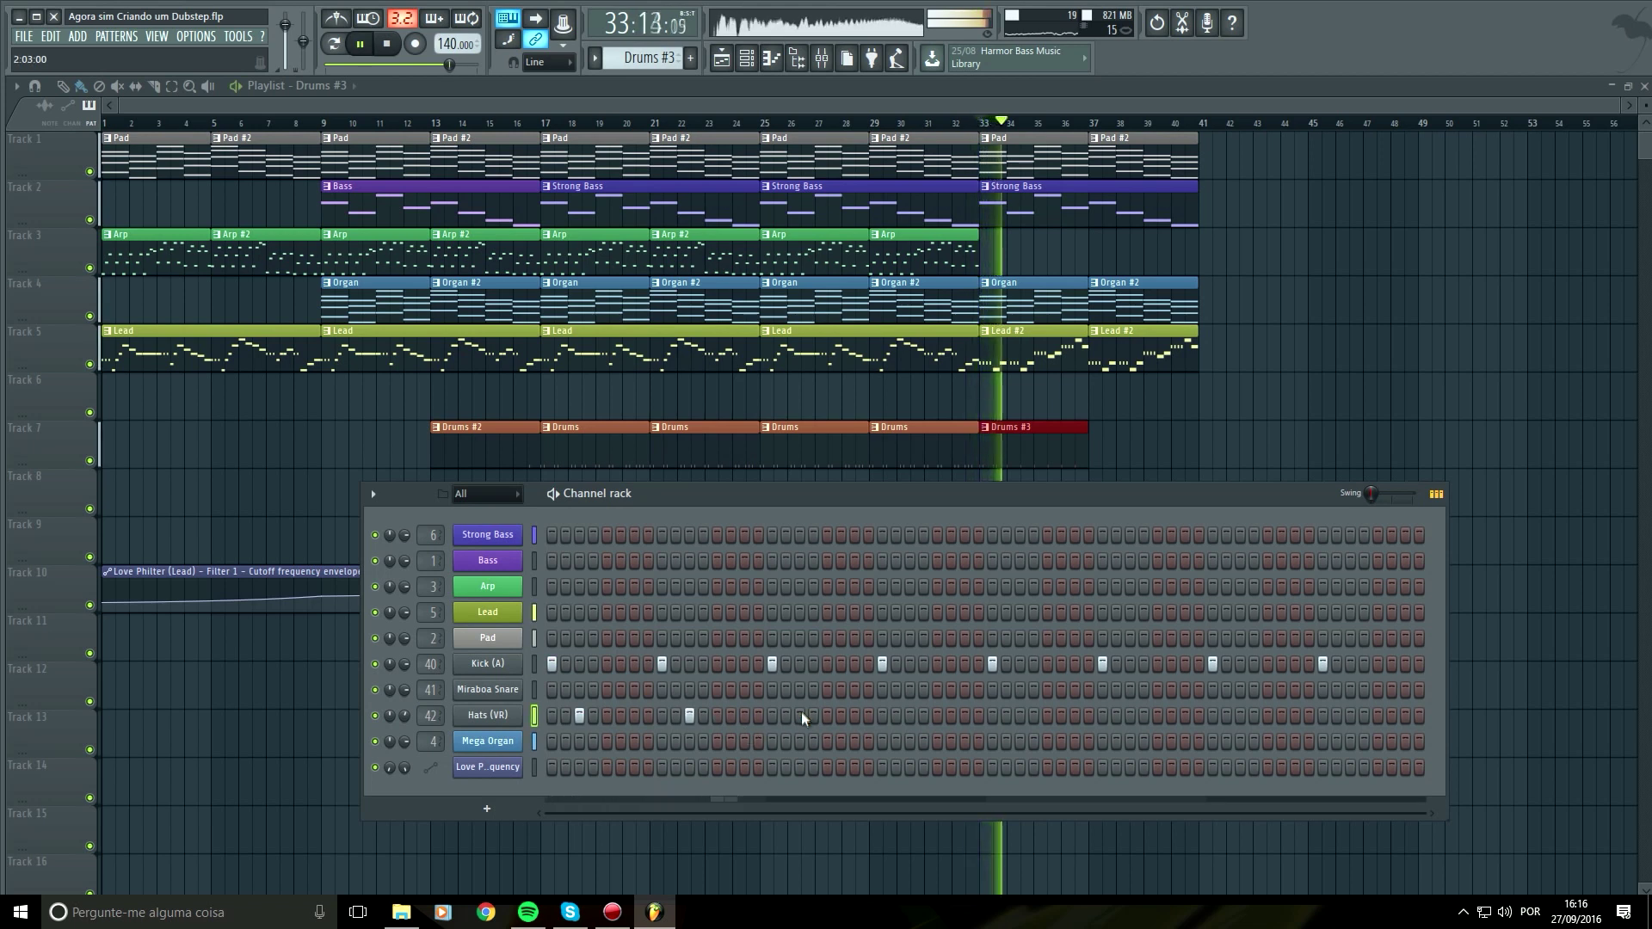
{"action": "left_click", "coordinate": [909, 716]}
{"action": "left_click", "coordinate": [1020, 716]}
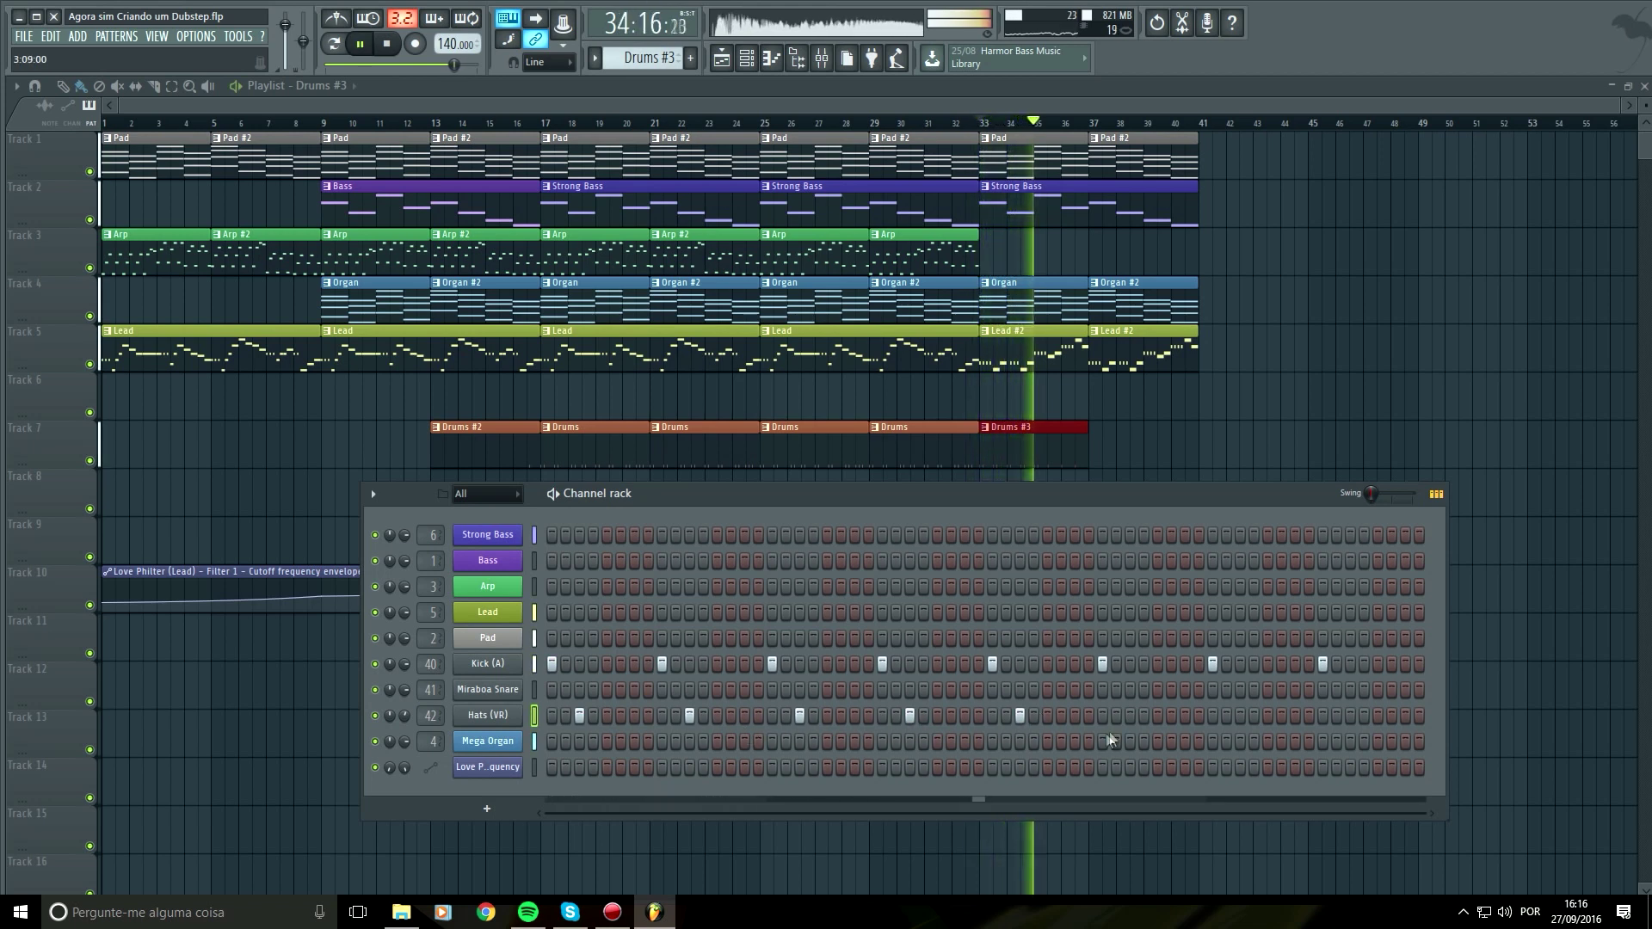
{"action": "left_click", "coordinate": [1129, 716]}
{"action": "left_click", "coordinate": [1240, 715]}
{"action": "left_click", "coordinate": [1350, 715]}
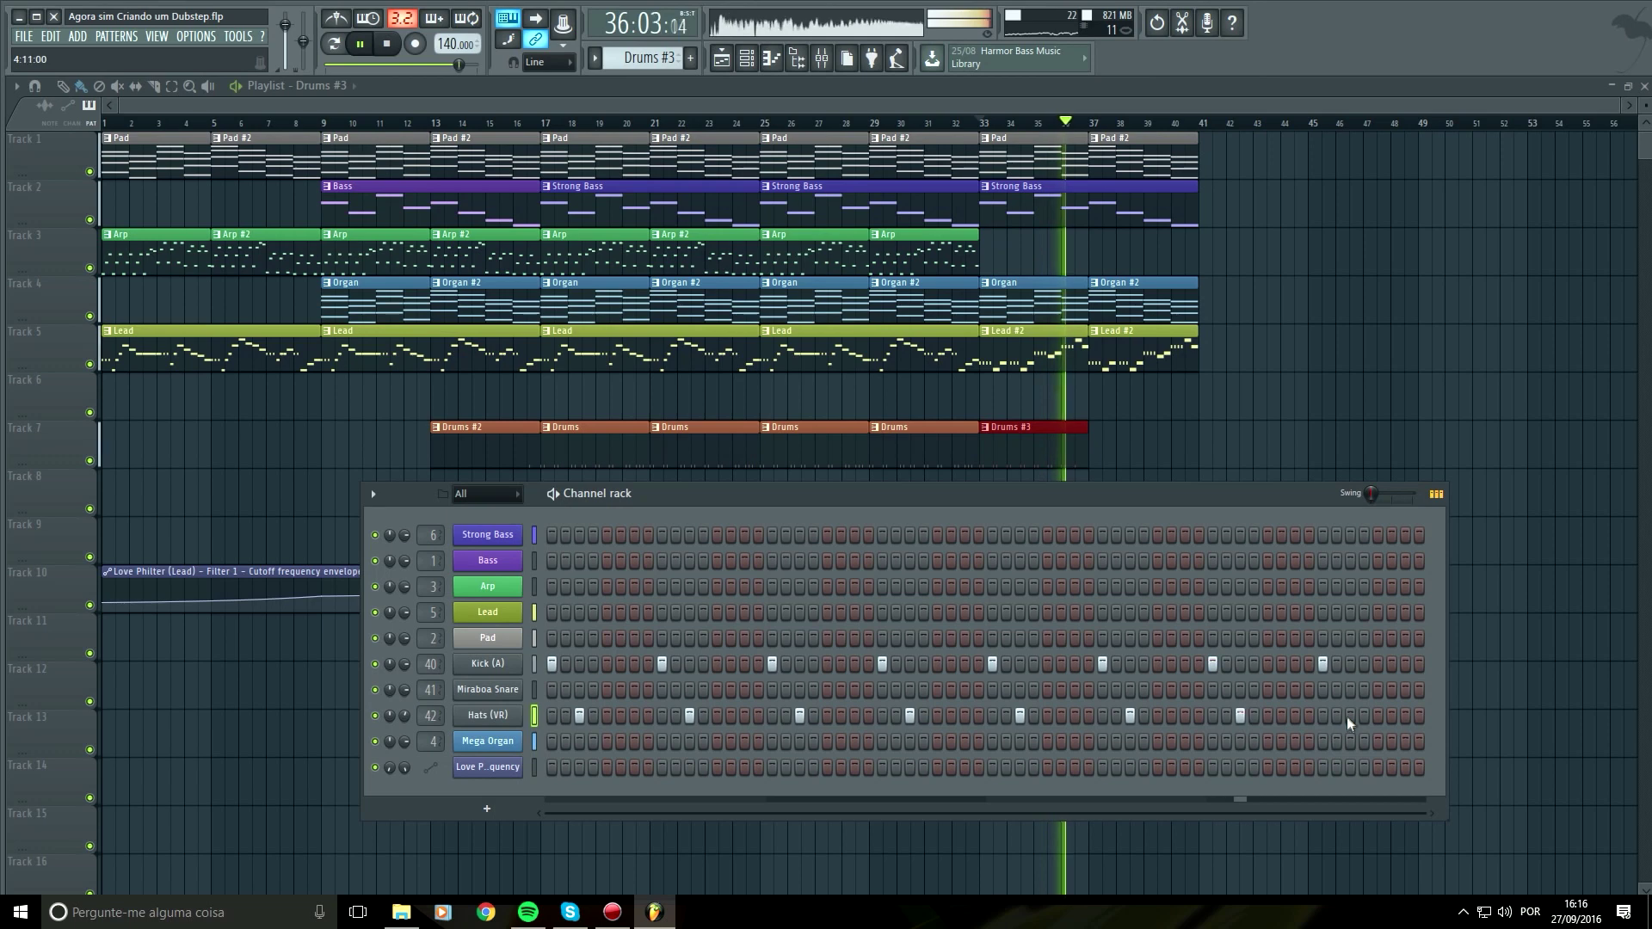
{"action": "key", "text": "space"}
{"action": "key", "text": "F6"}
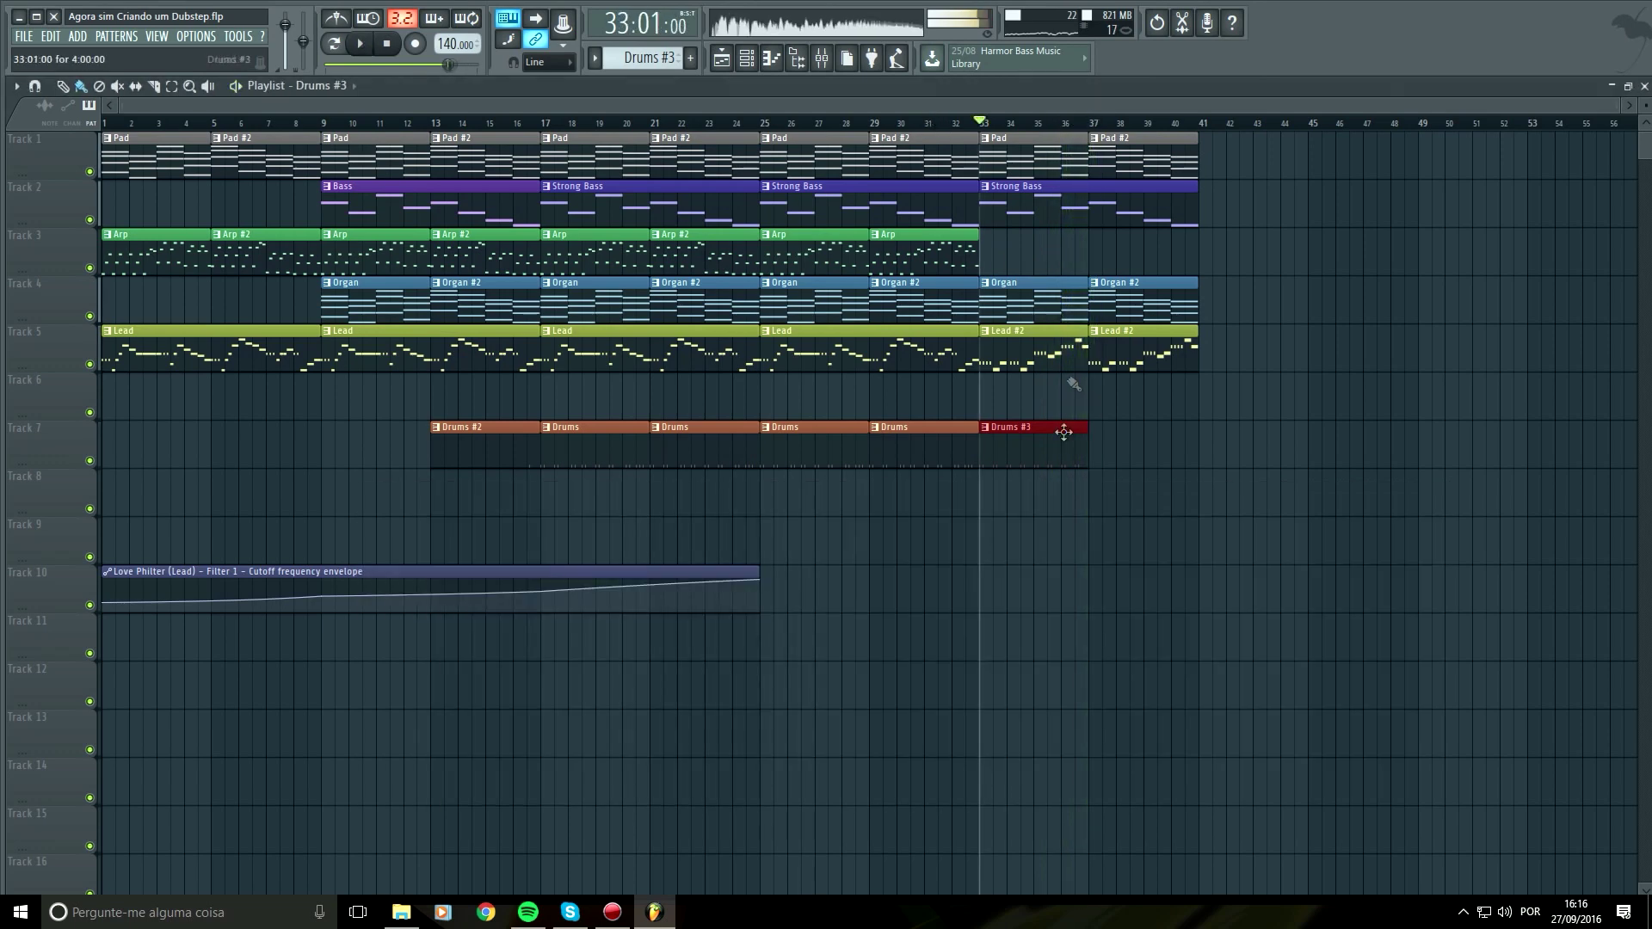
Duplicate the Drums #3 clip at bar 37 on Track 7 as a separate pattern and open its steps in the channel rack
{"action": "left_click", "coordinate": [1110, 449]}
{"action": "left_click", "coordinate": [1095, 429]}
{"action": "key", "text": "u"}
{"action": "double_click", "coordinate": [1128, 429]}
{"action": "left_click", "coordinate": [728, 60]}
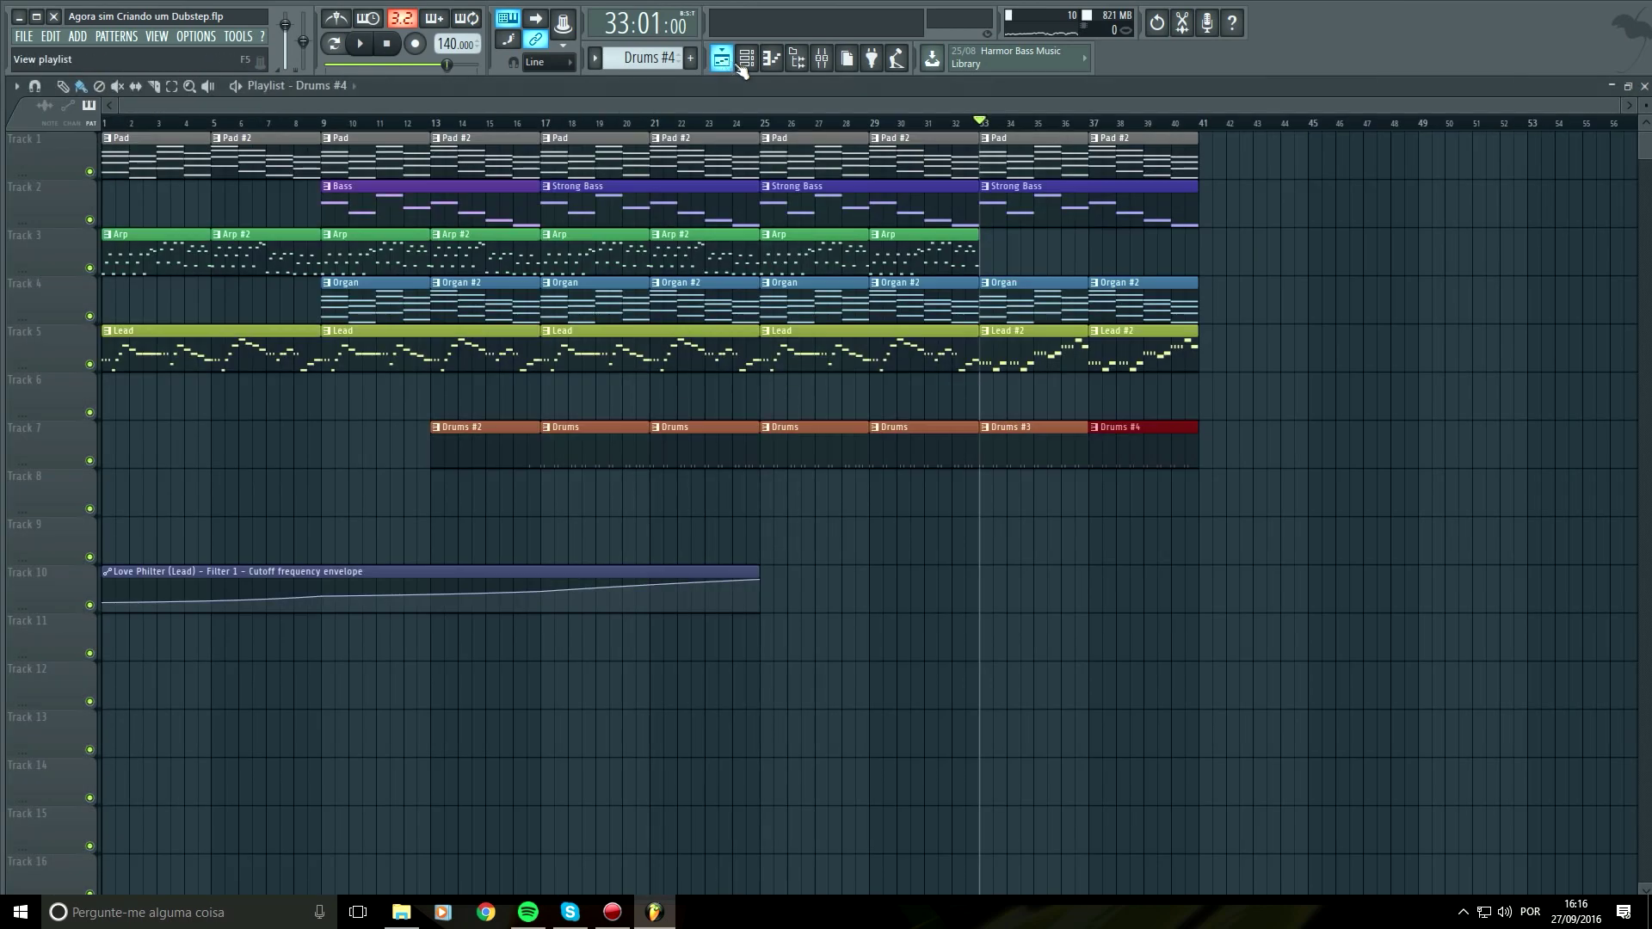
{"action": "key", "text": "F6"}
Play the section from bar 37 and try Miraboa Snare hits in the last bar of Drums #4
{"action": "key", "text": "space"}
{"action": "right_click", "coordinate": [614, 663]}
{"action": "left_click", "coordinate": [593, 684]}
{"action": "key", "text": "space"}
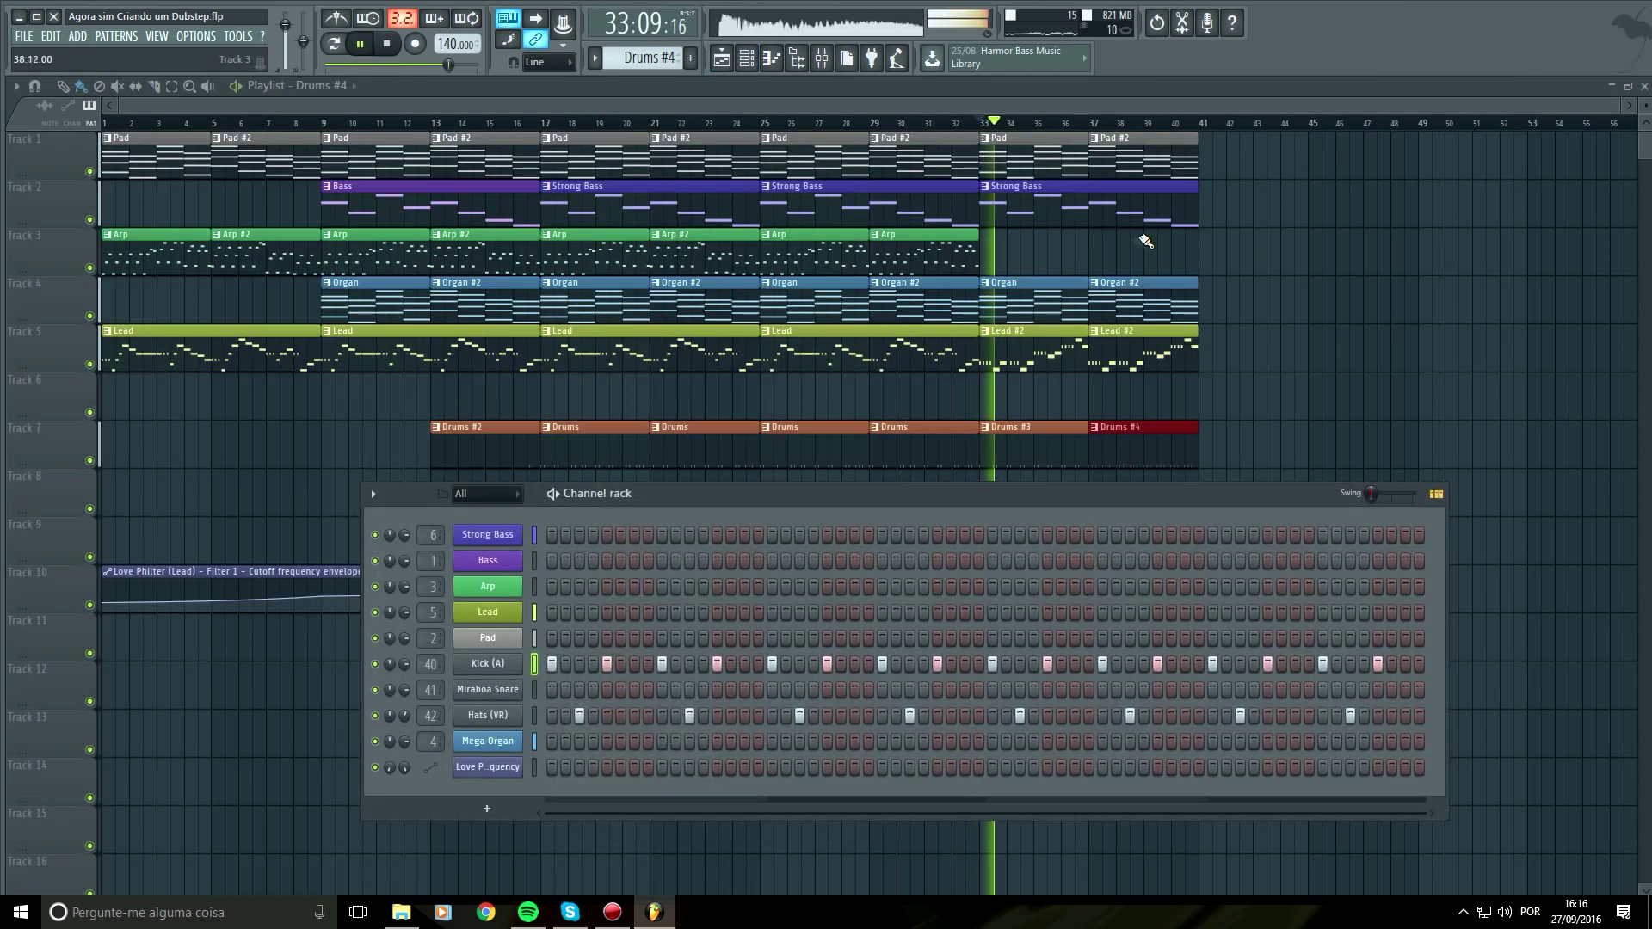
{"action": "left_click", "coordinate": [1092, 124]}
{"action": "left_click", "coordinate": [746, 59]}
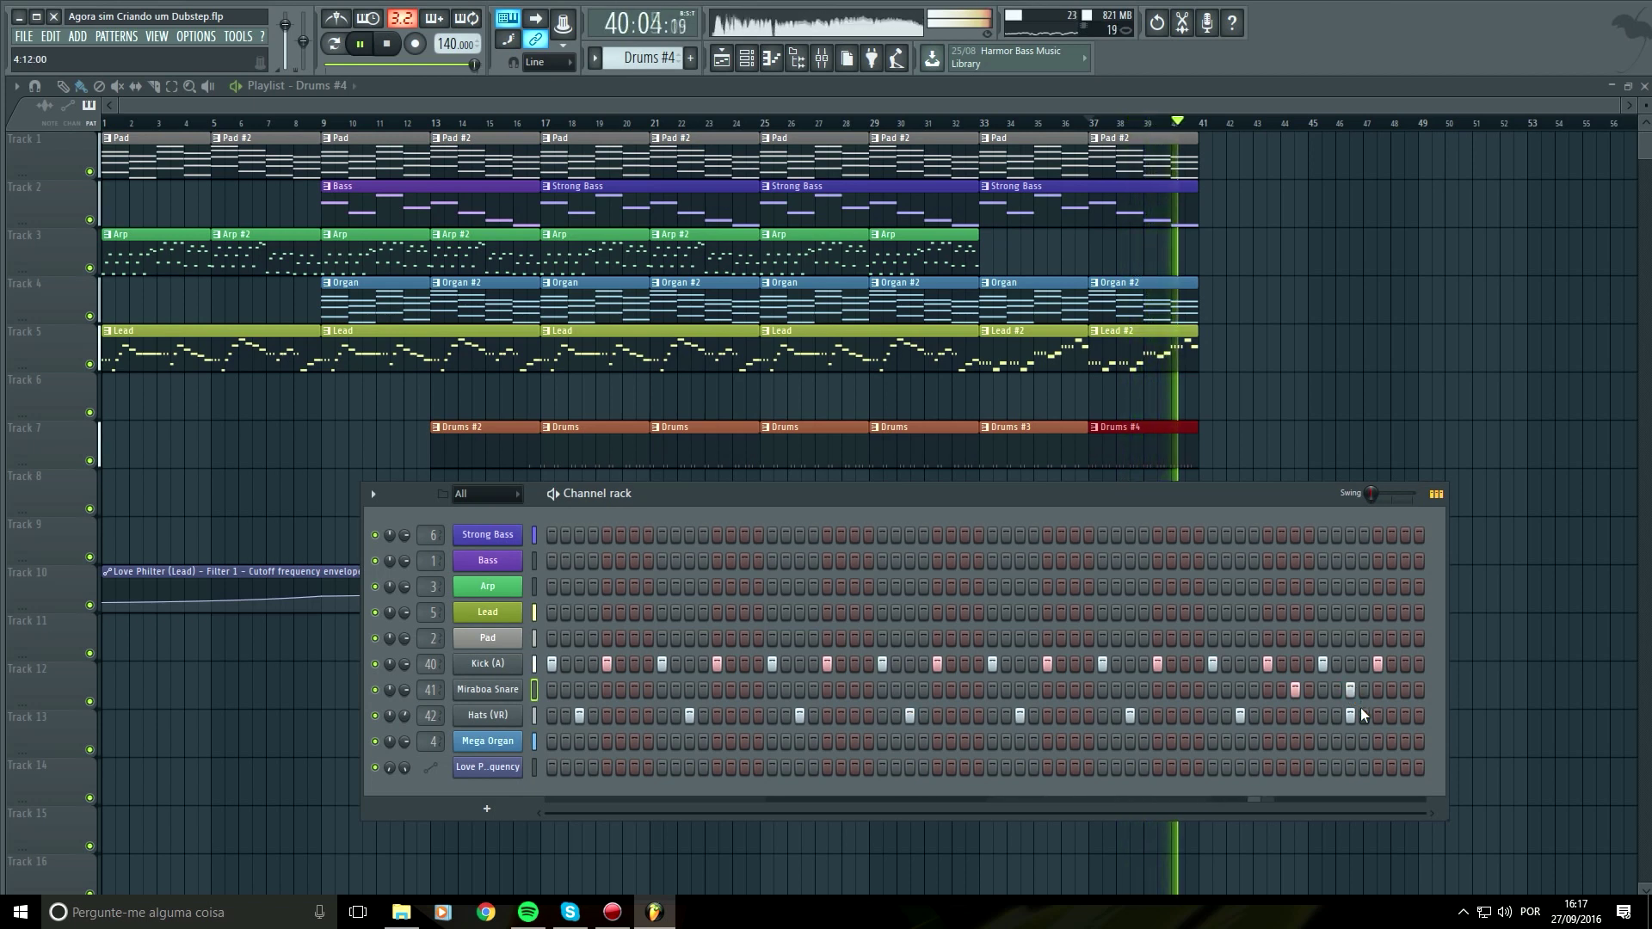
{"action": "key", "text": "space"}
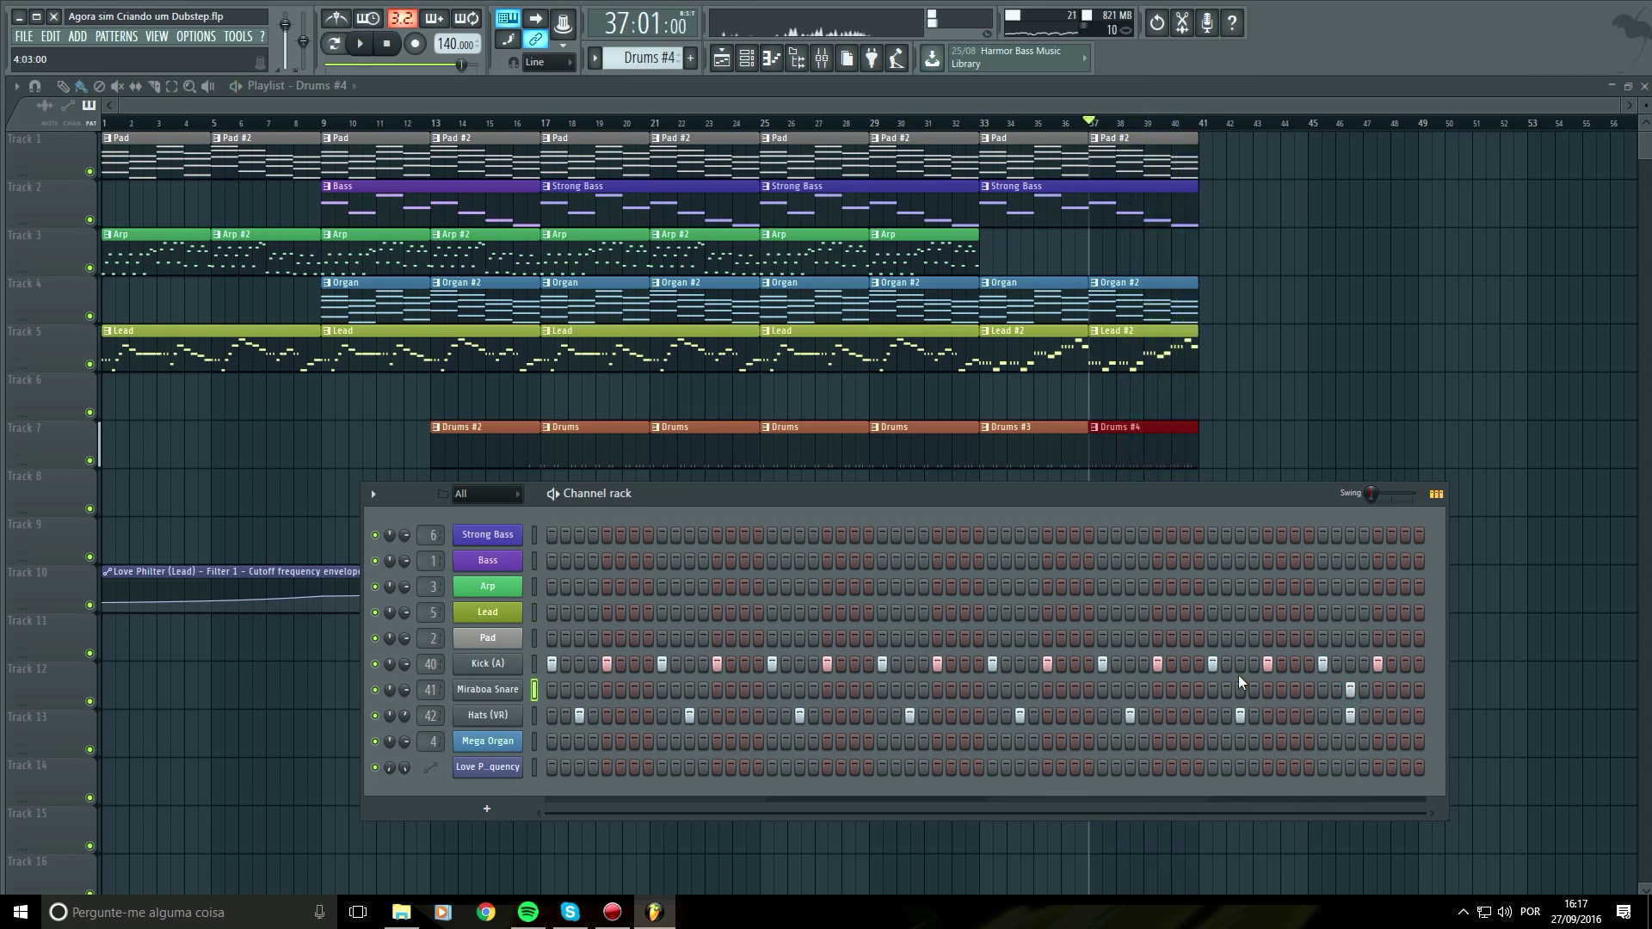
Double Kick (A) to every second step in the last bar of Drums #4, clear the Miraboa Snare hits, and listen
{"action": "left_click", "coordinate": [1350, 664]}
{"action": "left_click", "coordinate": [1405, 664]}
{"action": "key", "text": "space"}
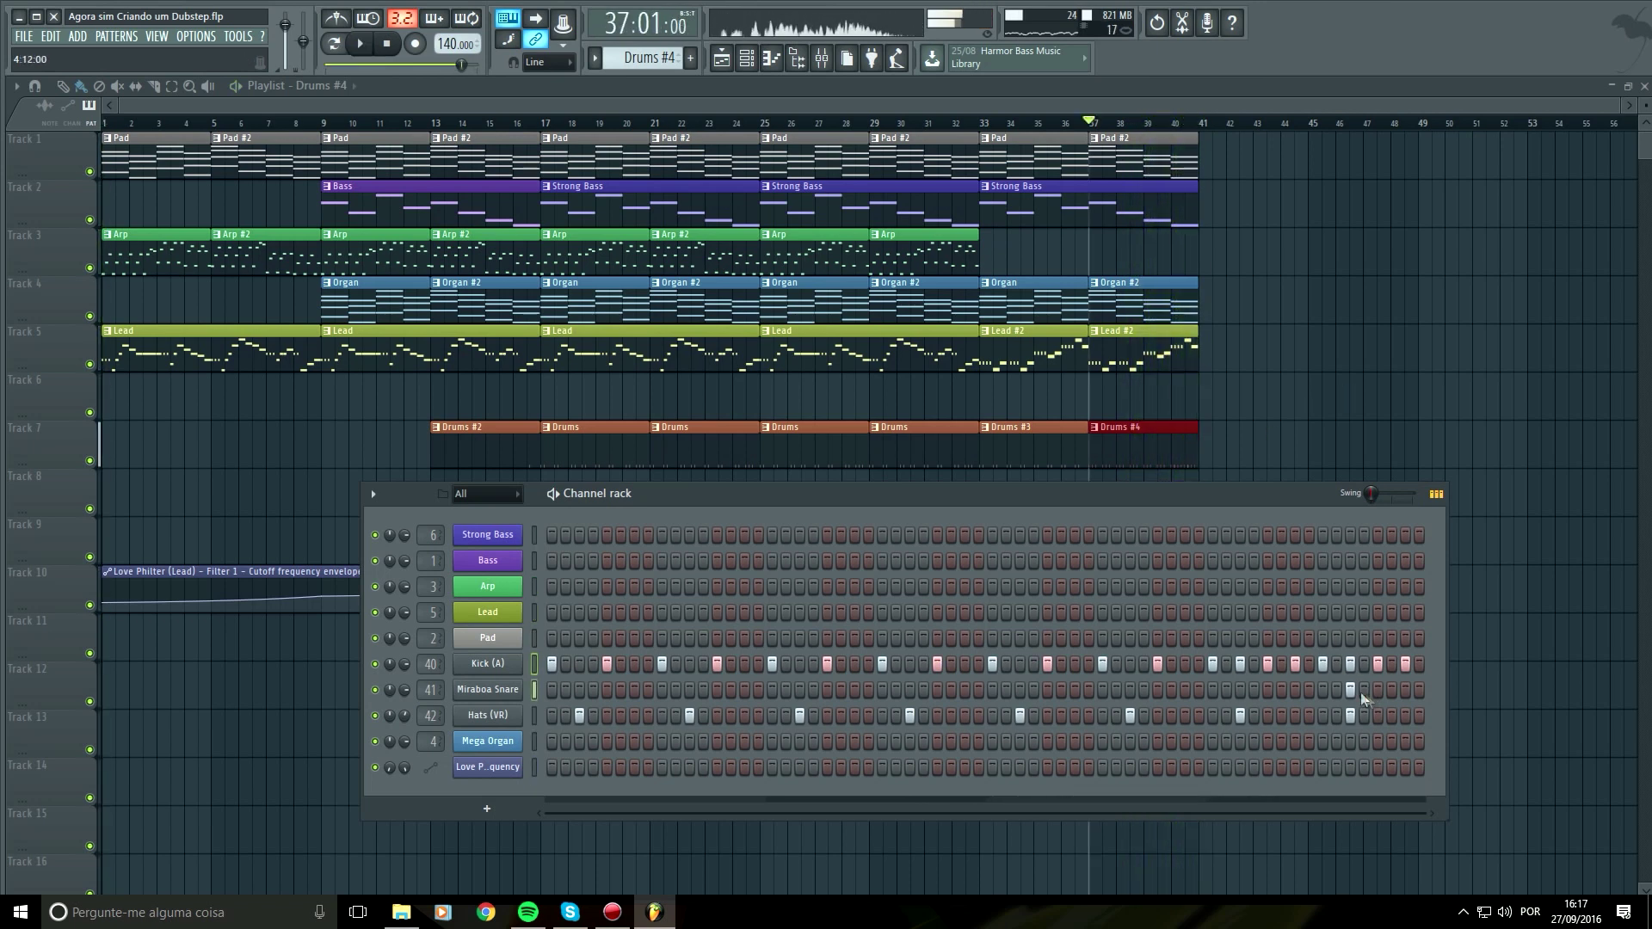
{"action": "left_click", "coordinate": [1350, 690]}
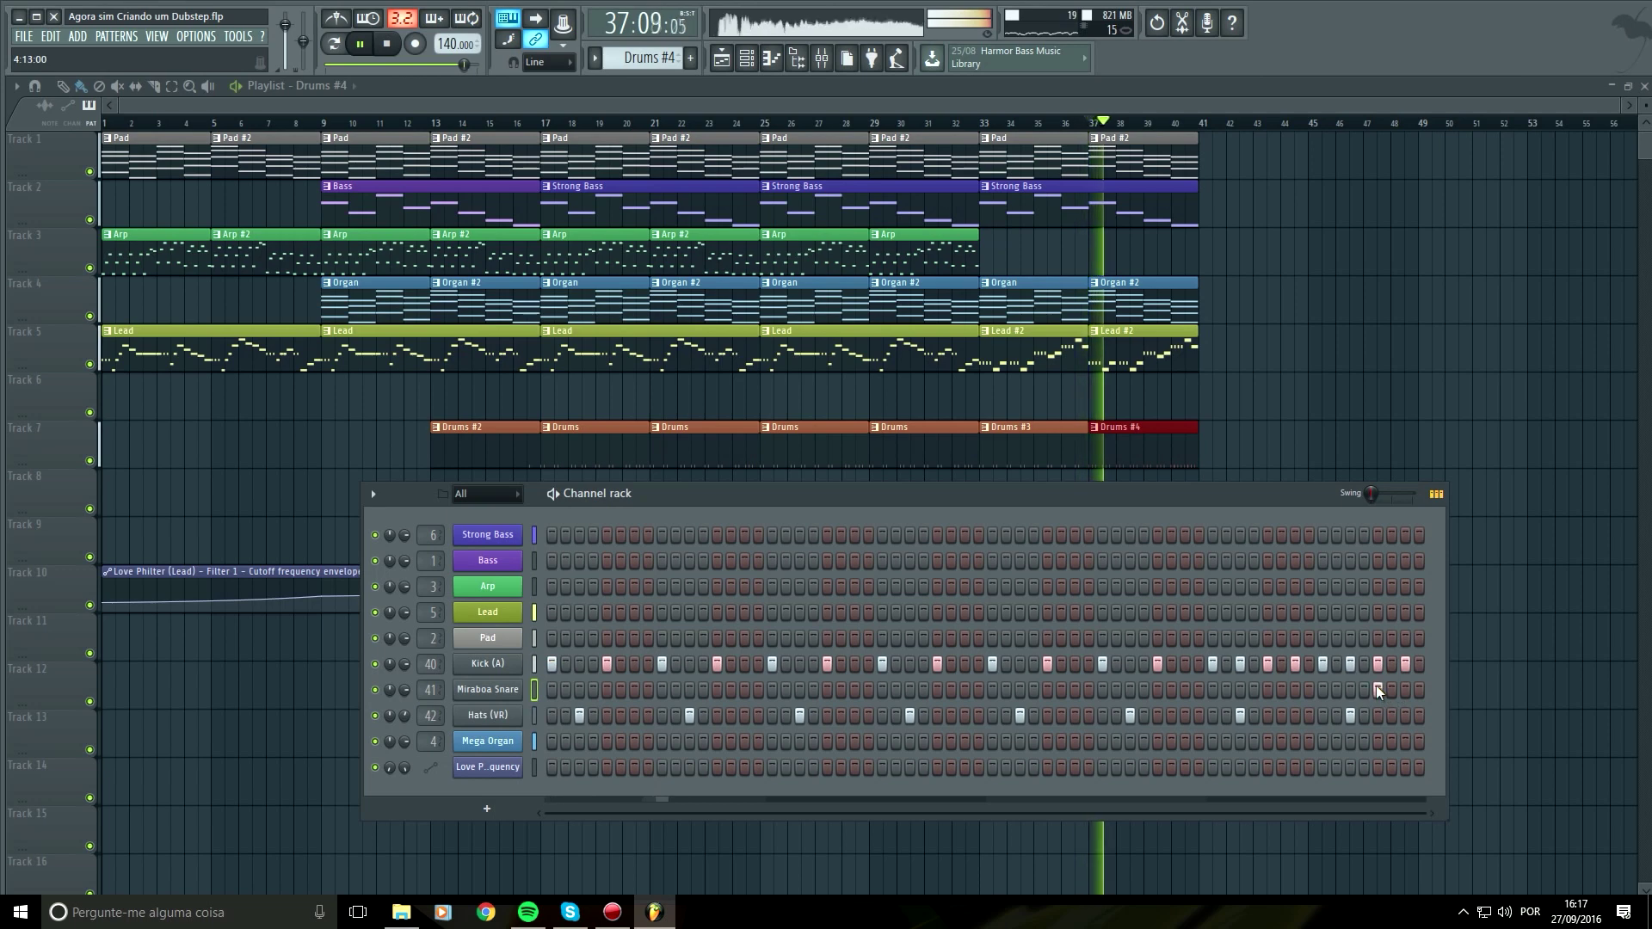
{"action": "key", "text": "F6"}
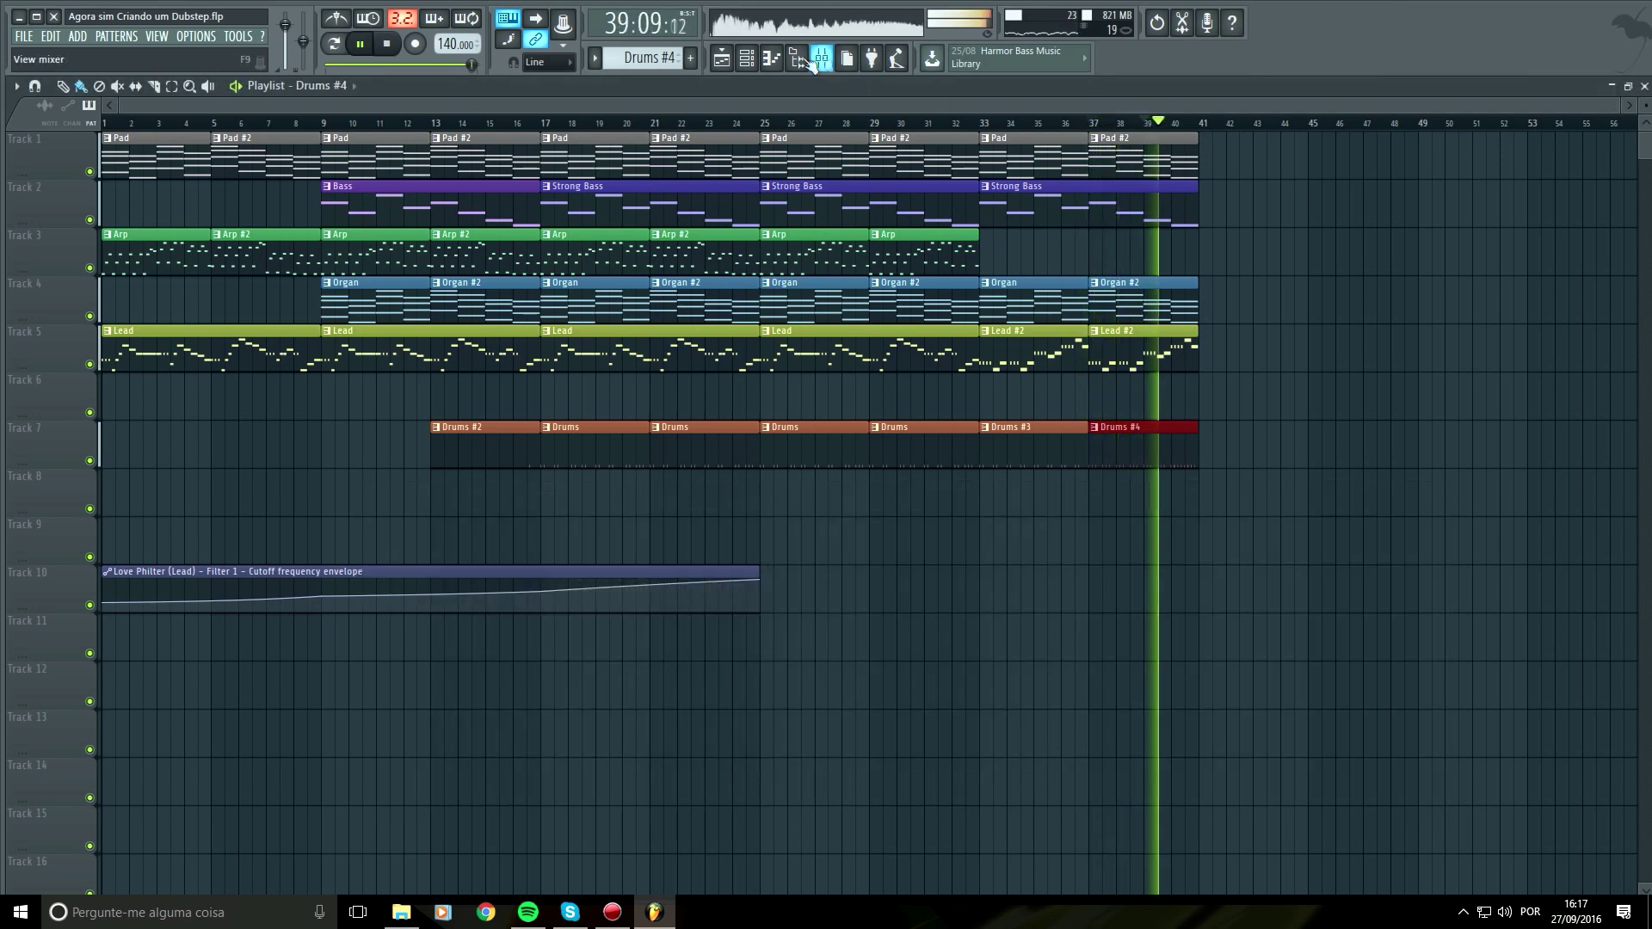
{"action": "left_click", "coordinate": [748, 60]}
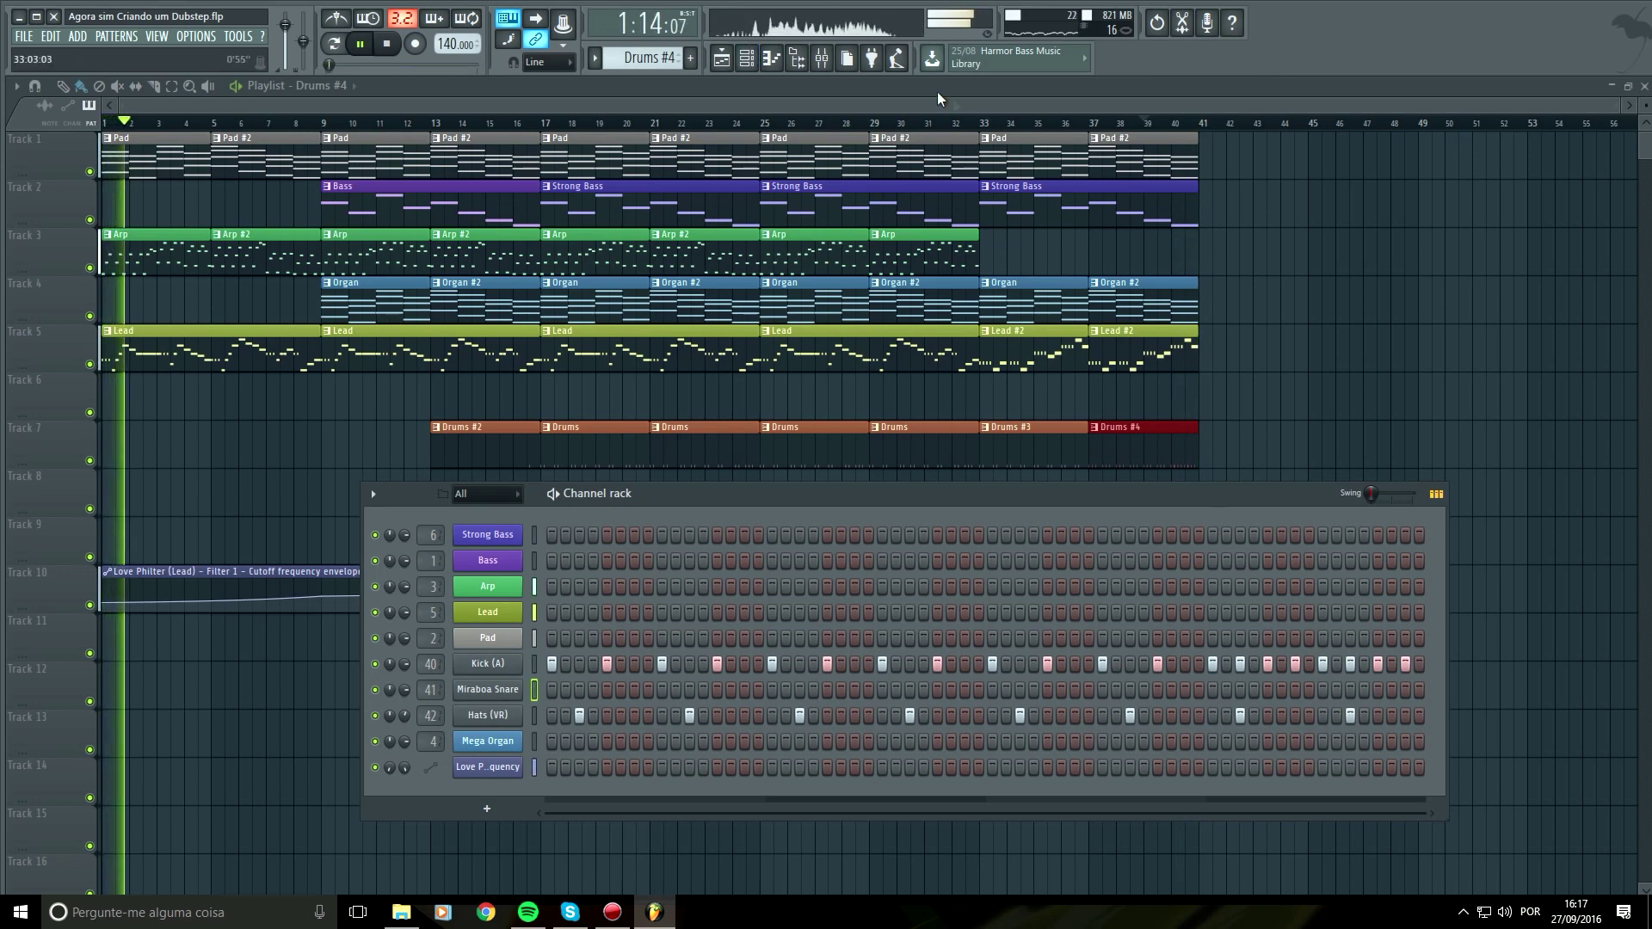
{"action": "key", "text": "space"}
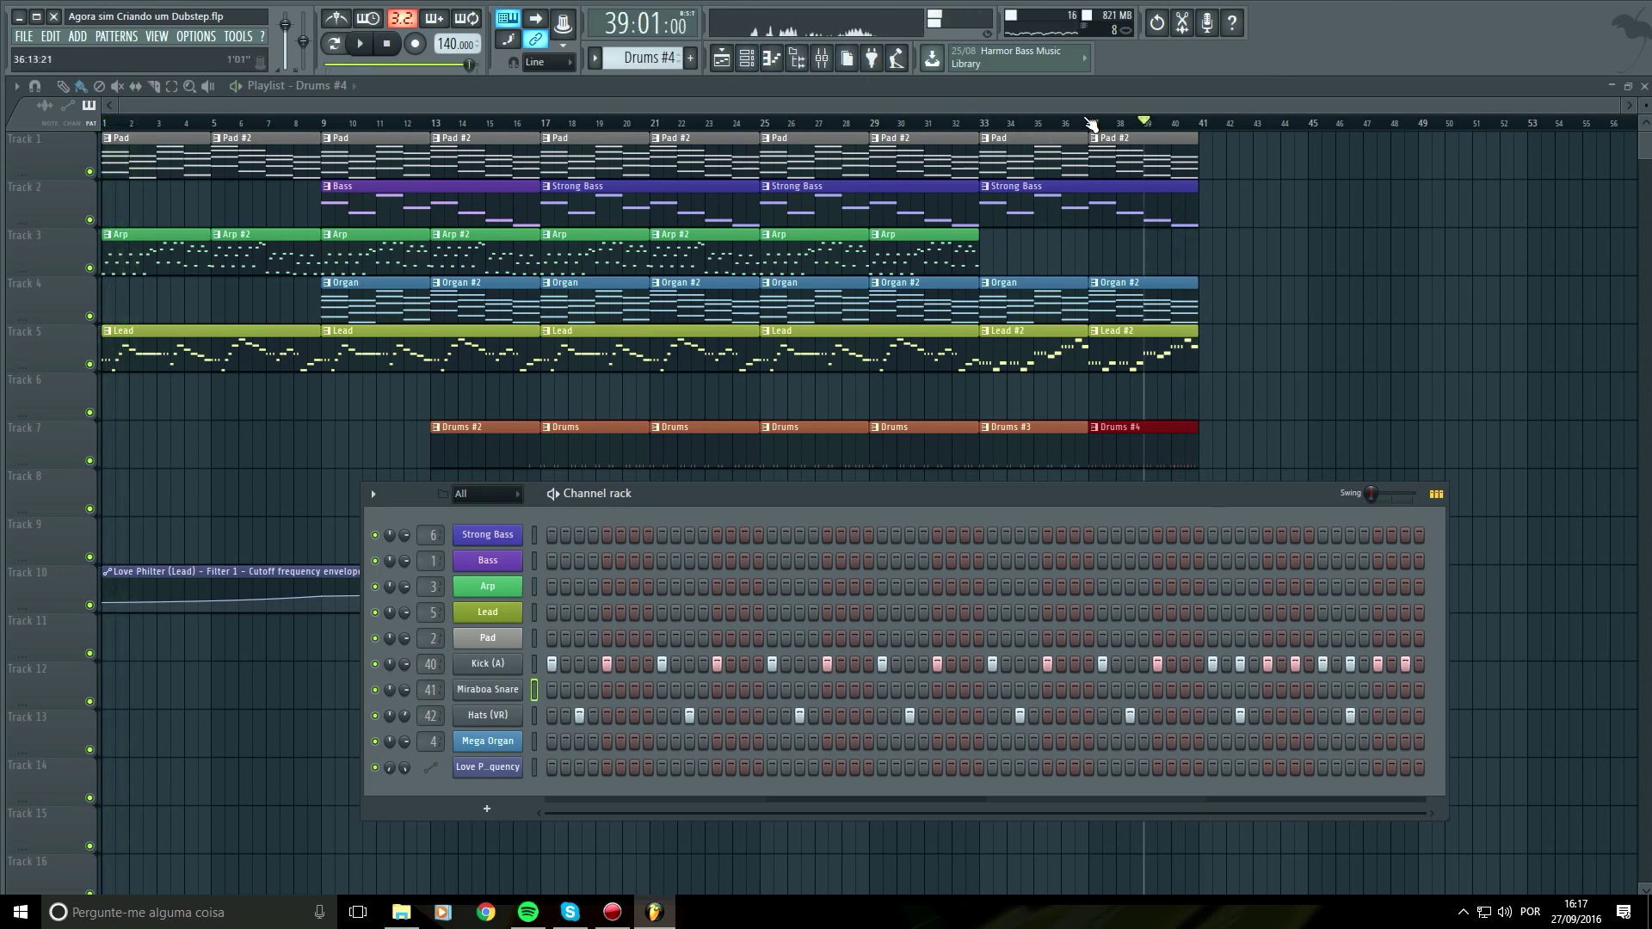
{"action": "left_click", "coordinate": [1108, 127]}
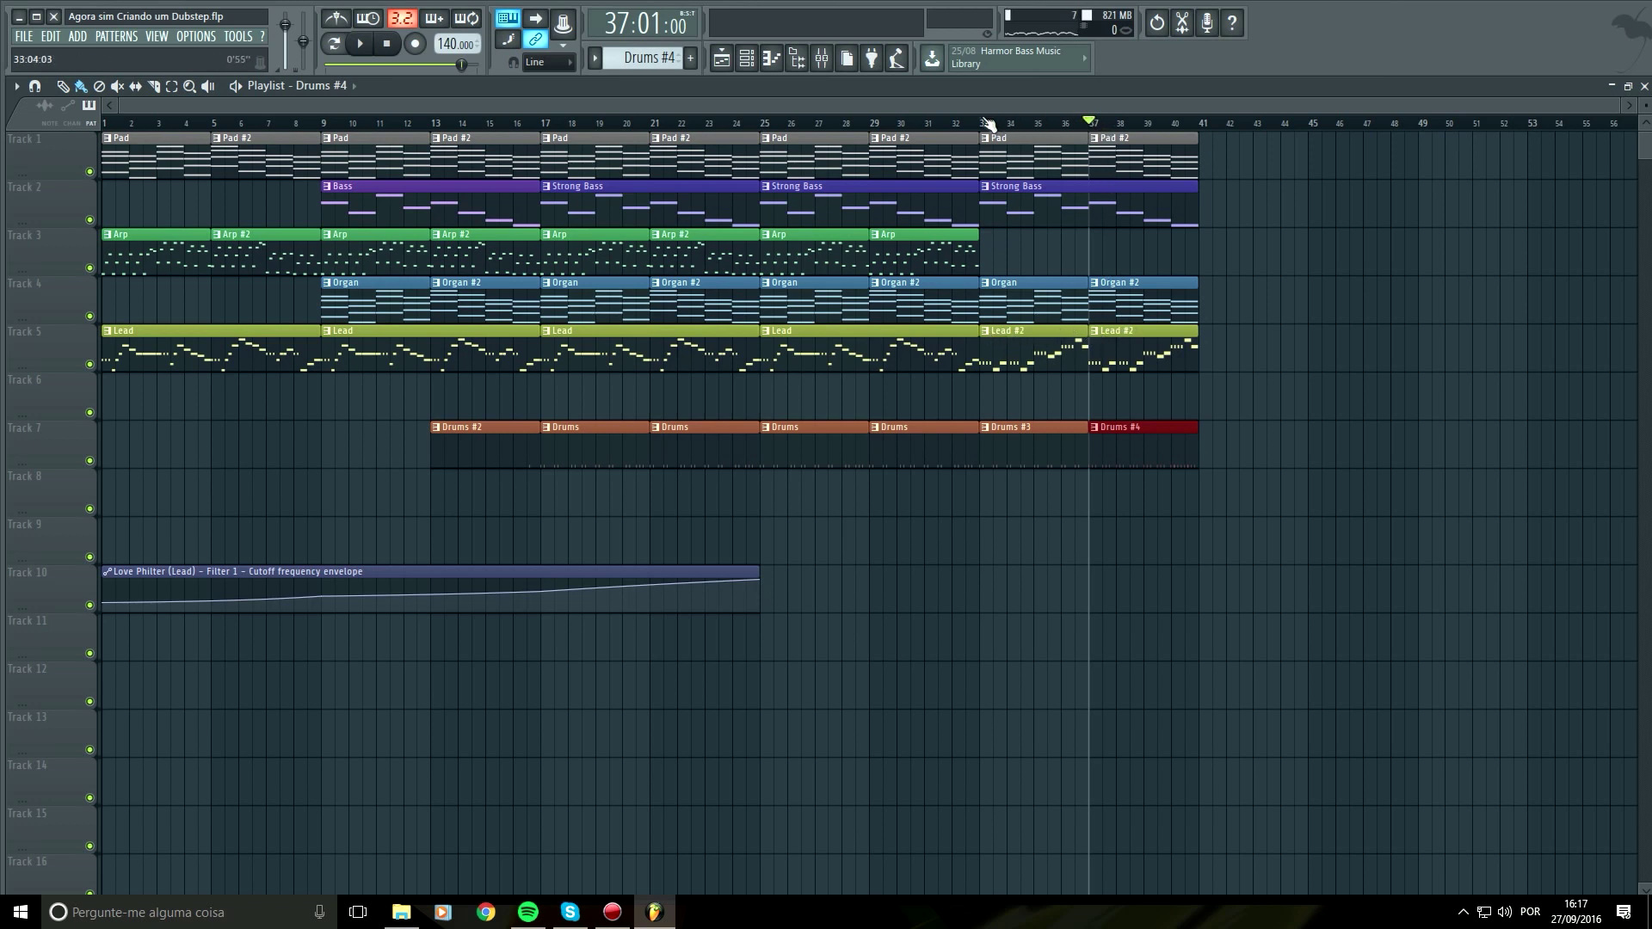
Select bars 33 to 40 and create an automation clip for the Filter 1 cutoff in the Lead's Fruity Love Philter
{"action": "left_click_drag", "start_coordinate": [987, 129], "coordinate": [1196, 140]}
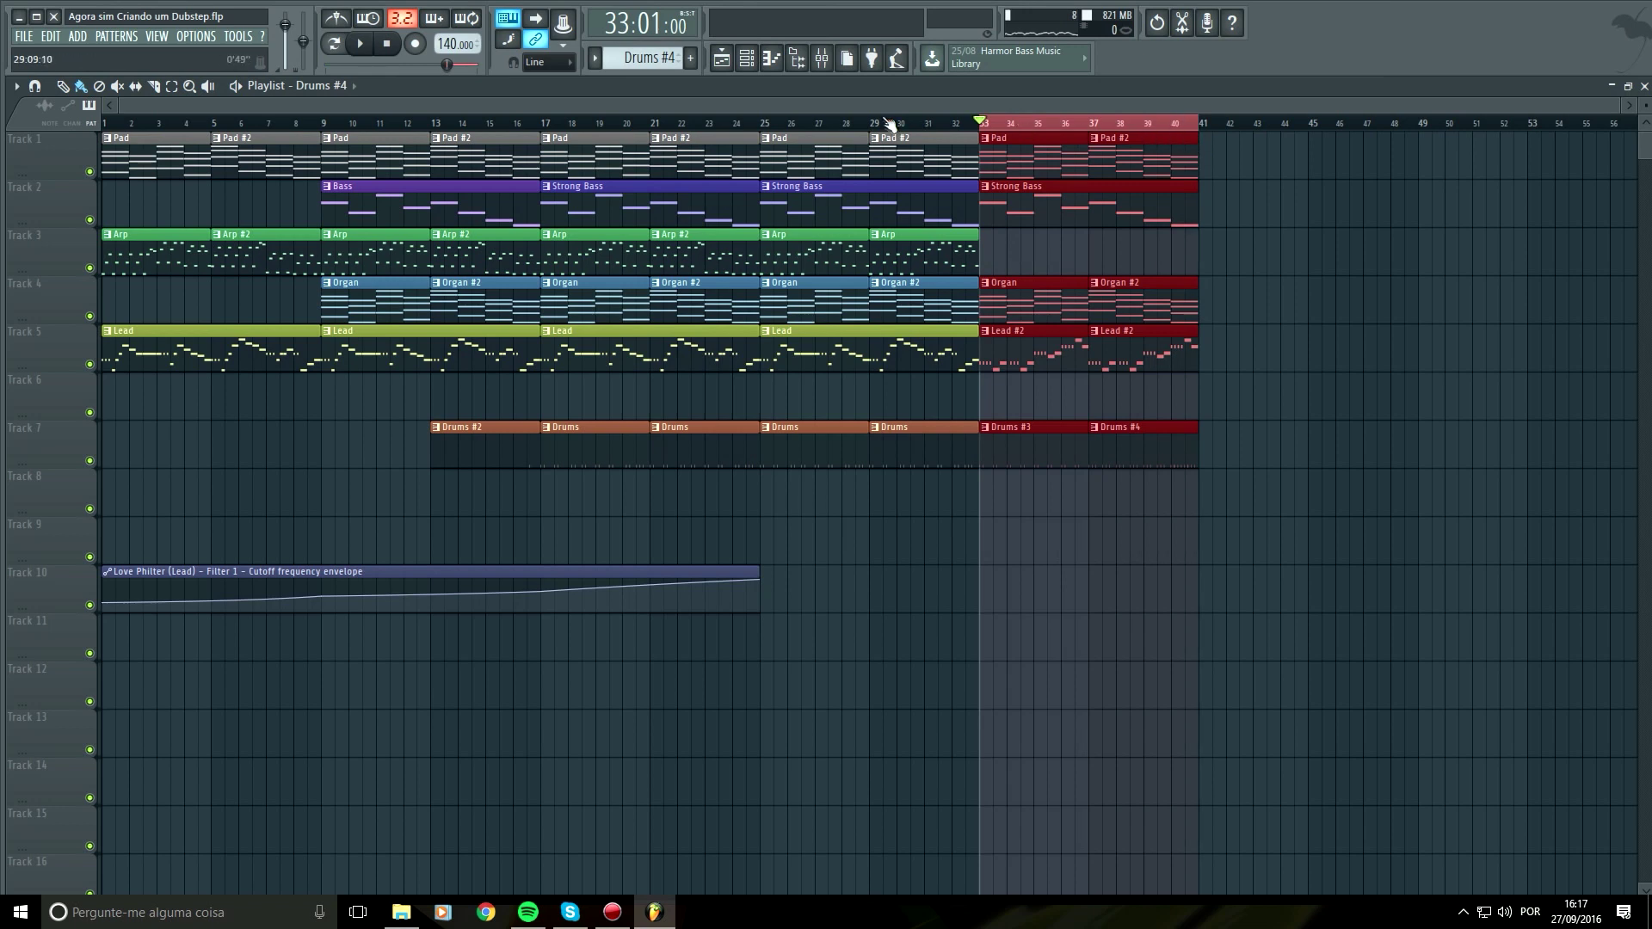
{"action": "left_click", "coordinate": [826, 62]}
{"action": "left_click", "coordinate": [481, 400]}
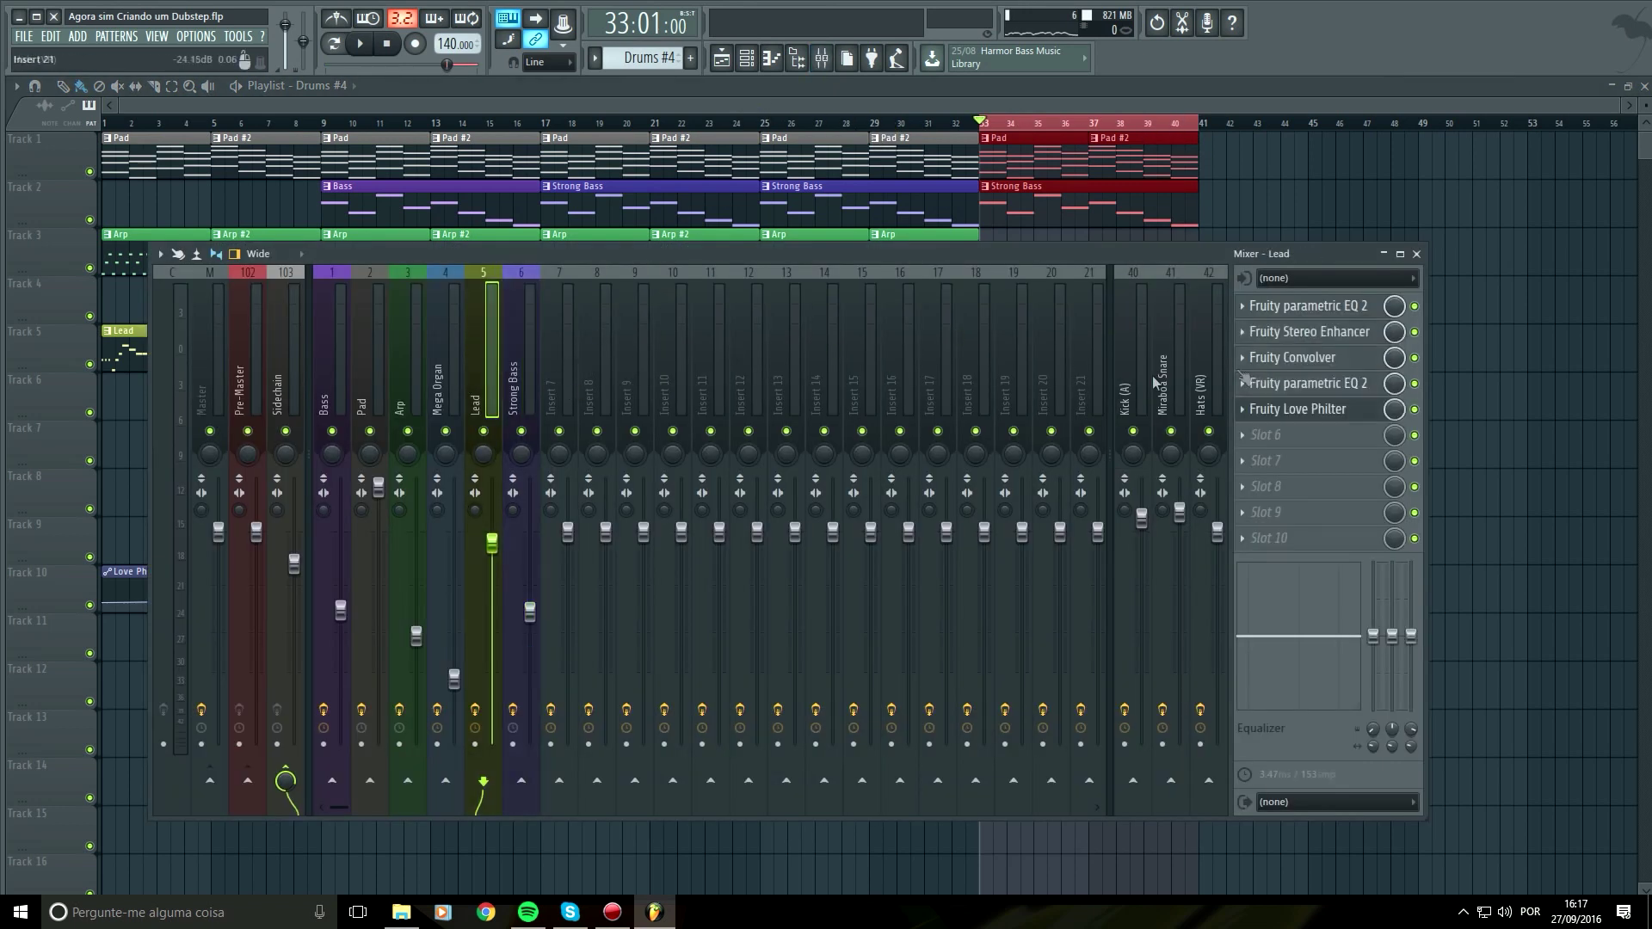
{"action": "left_click", "coordinate": [1317, 411]}
{"action": "right_click", "coordinate": [121, 276]}
{"action": "left_click", "coordinate": [172, 378]}
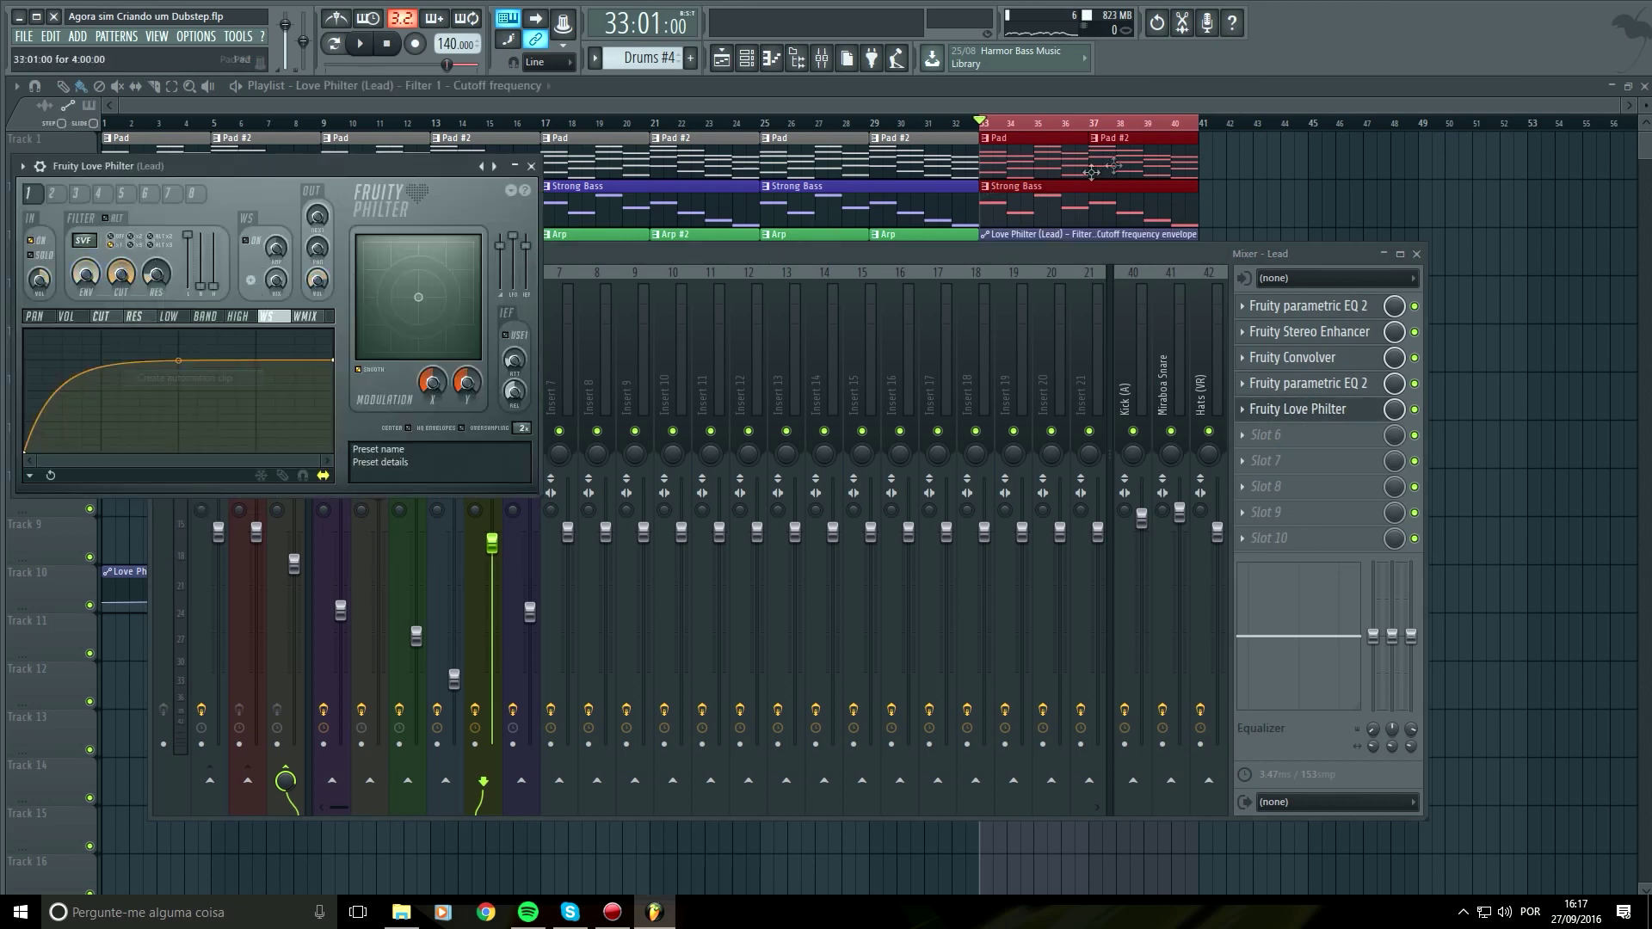
Move the new cutoff automation clip to Track 10, slope it downward to its end at bar 41, and listen
{"action": "left_click", "coordinate": [1208, 142]}
{"action": "left_click_drag", "start_coordinate": [1147, 233], "coordinate": [1190, 599]}
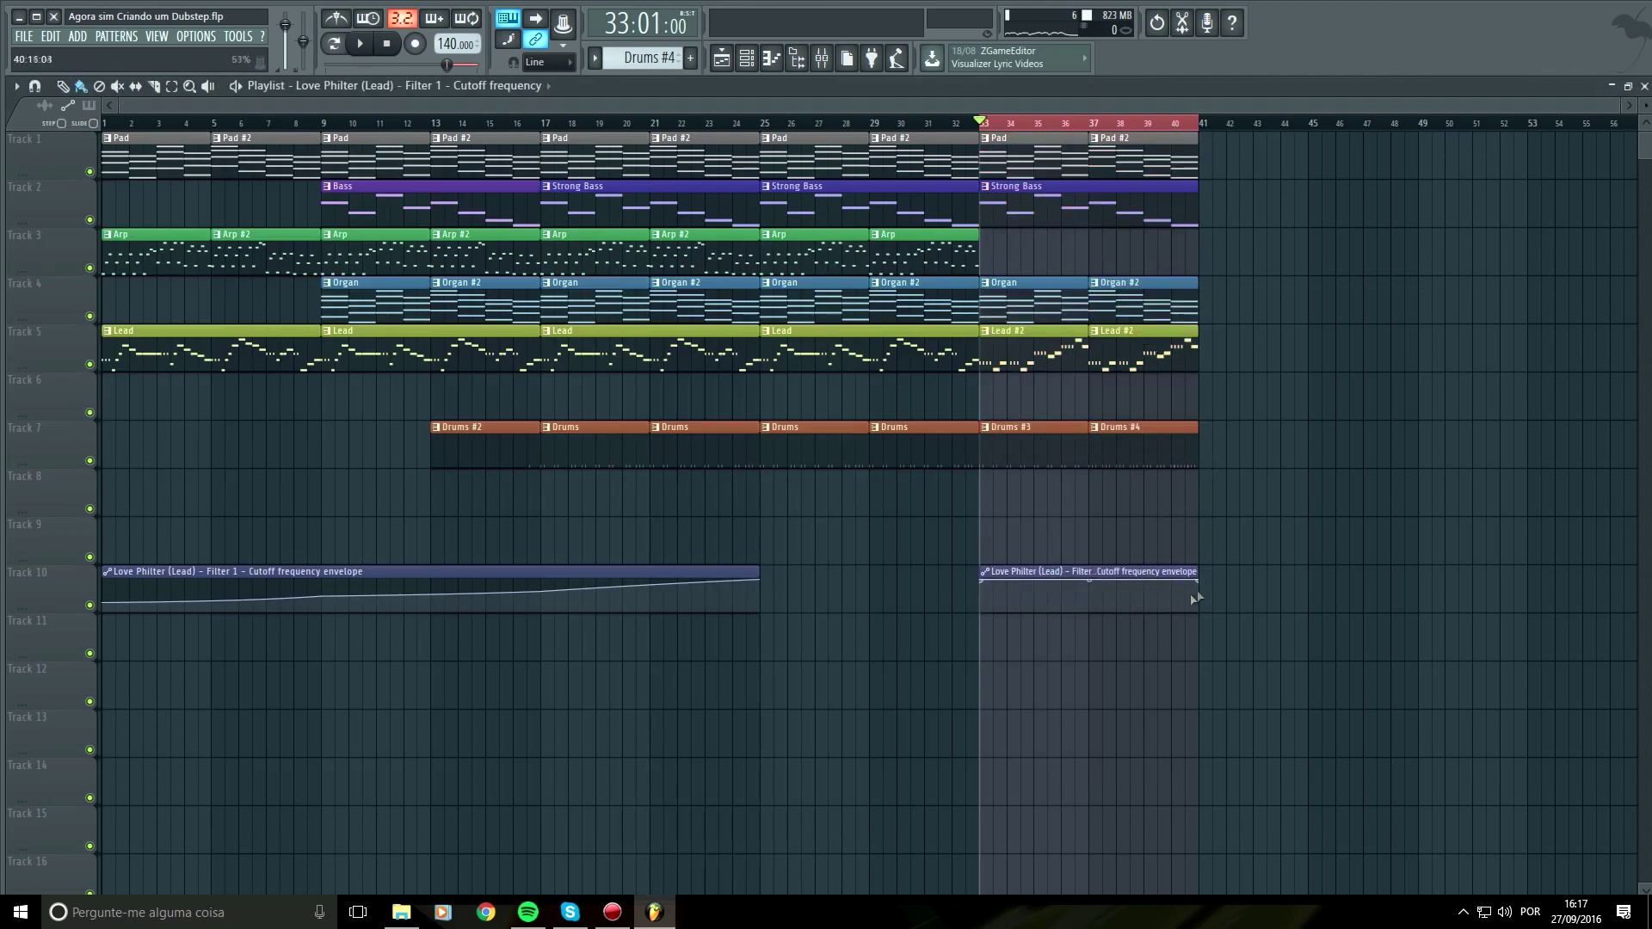
{"action": "key", "text": "space"}
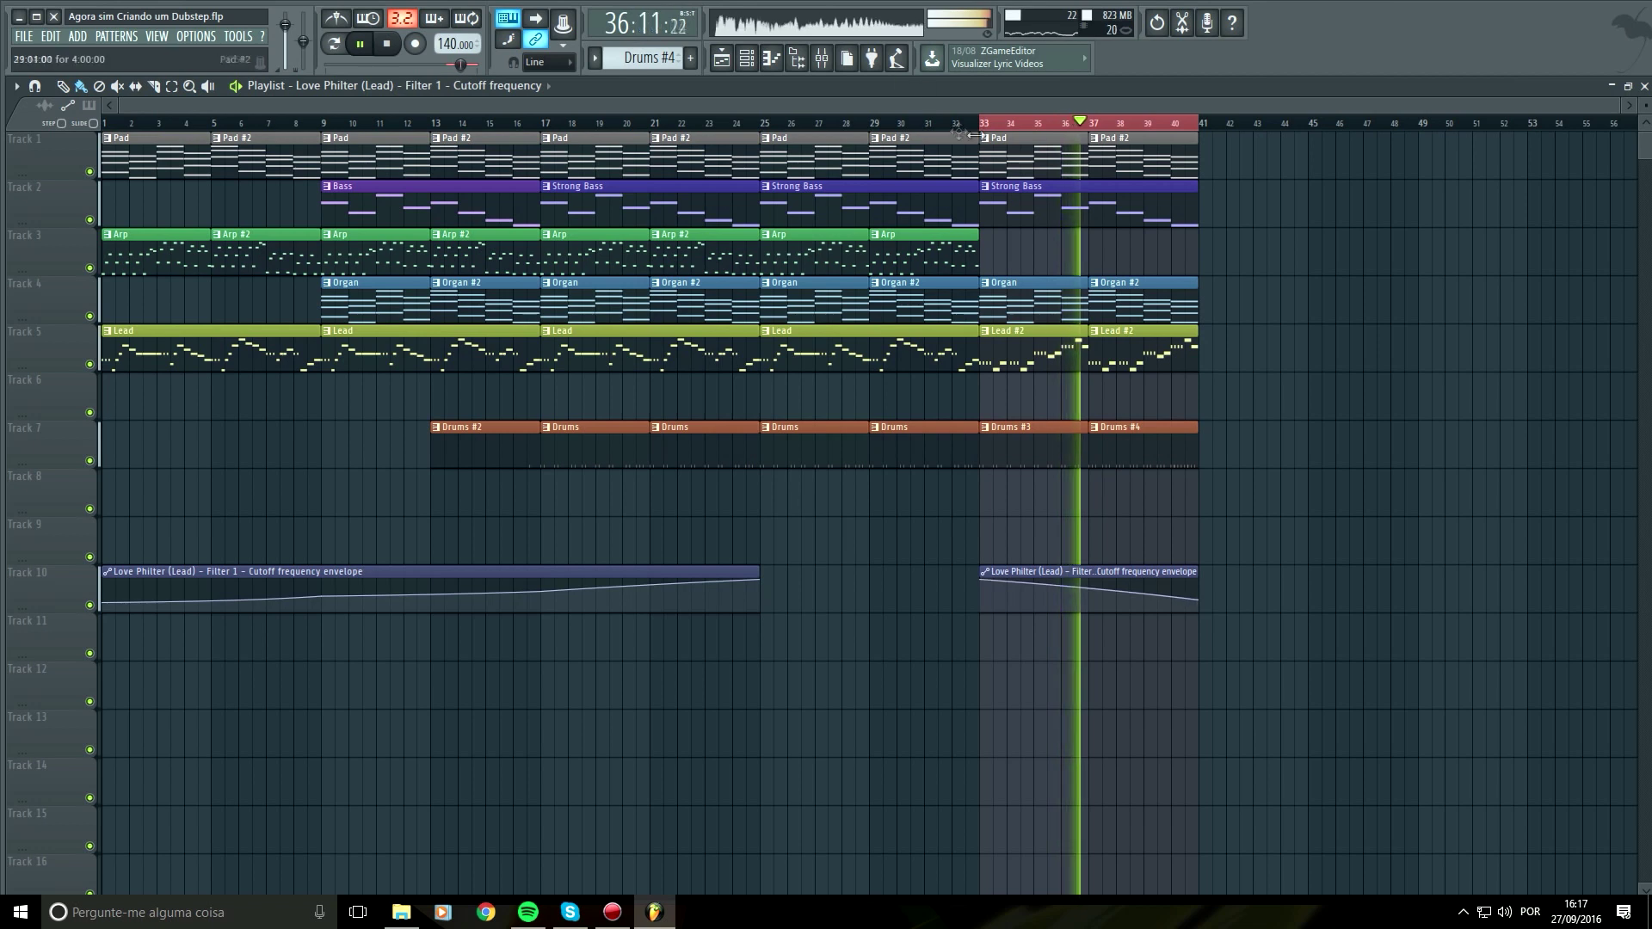
Create an automation clip for the wet level of the Lead's Fruity Convolver over bars 33 to 40
{"action": "key", "text": "F9"}
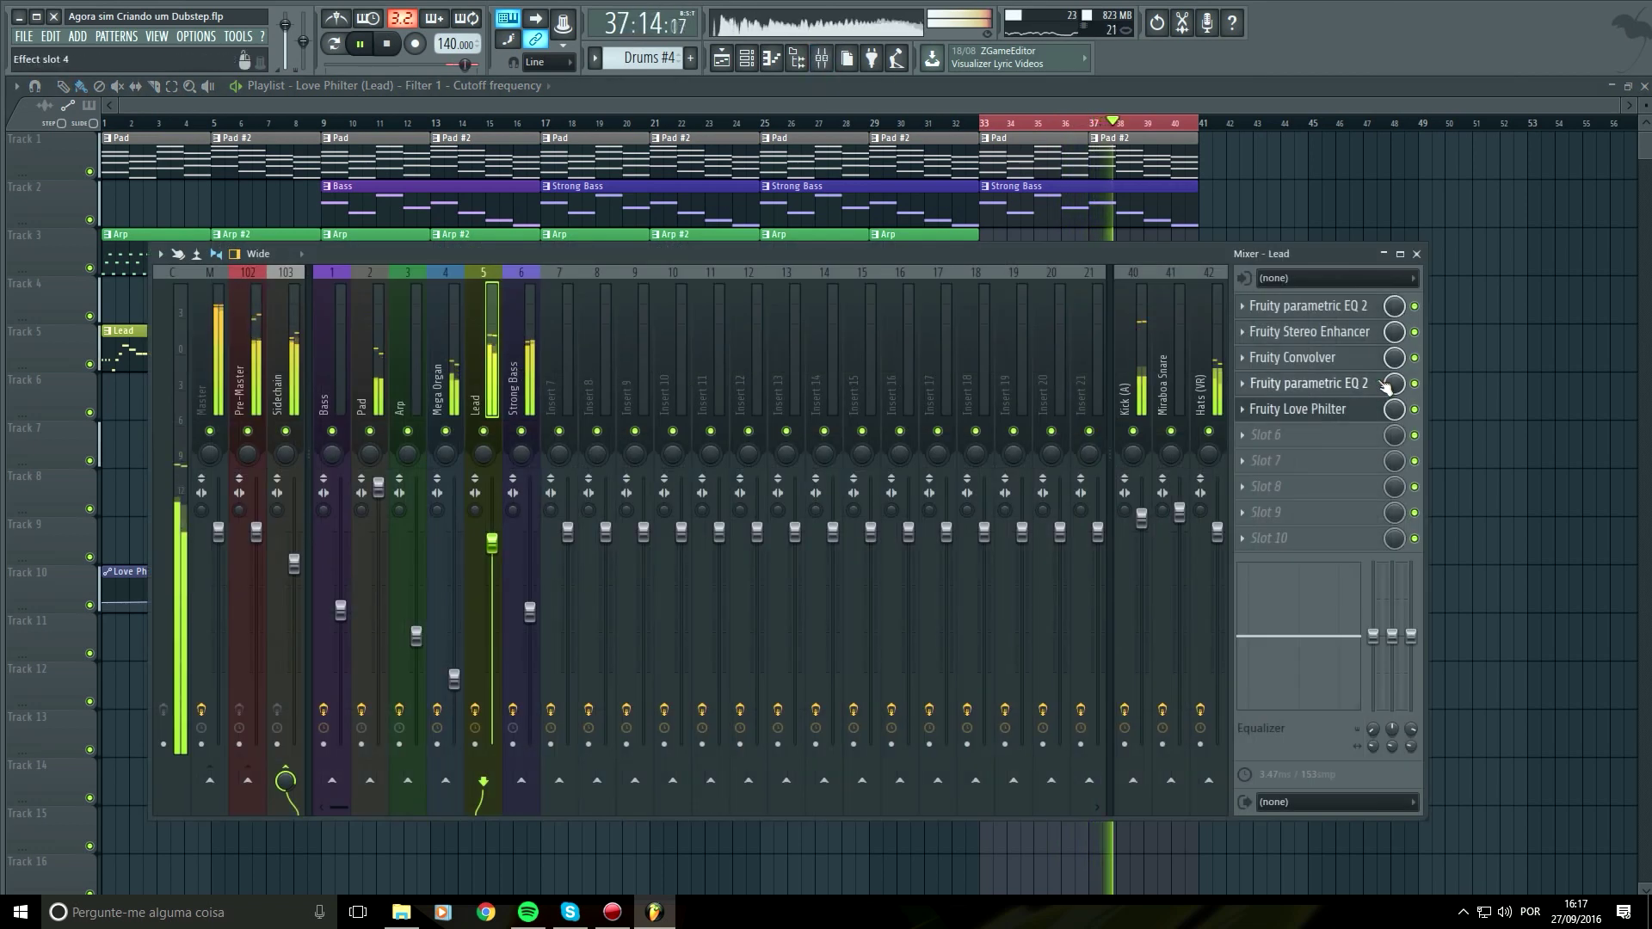
{"action": "key", "text": "space"}
{"action": "left_click", "coordinate": [1339, 361]}
{"action": "right_click", "coordinate": [265, 317]}
{"action": "left_click", "coordinate": [327, 421]}
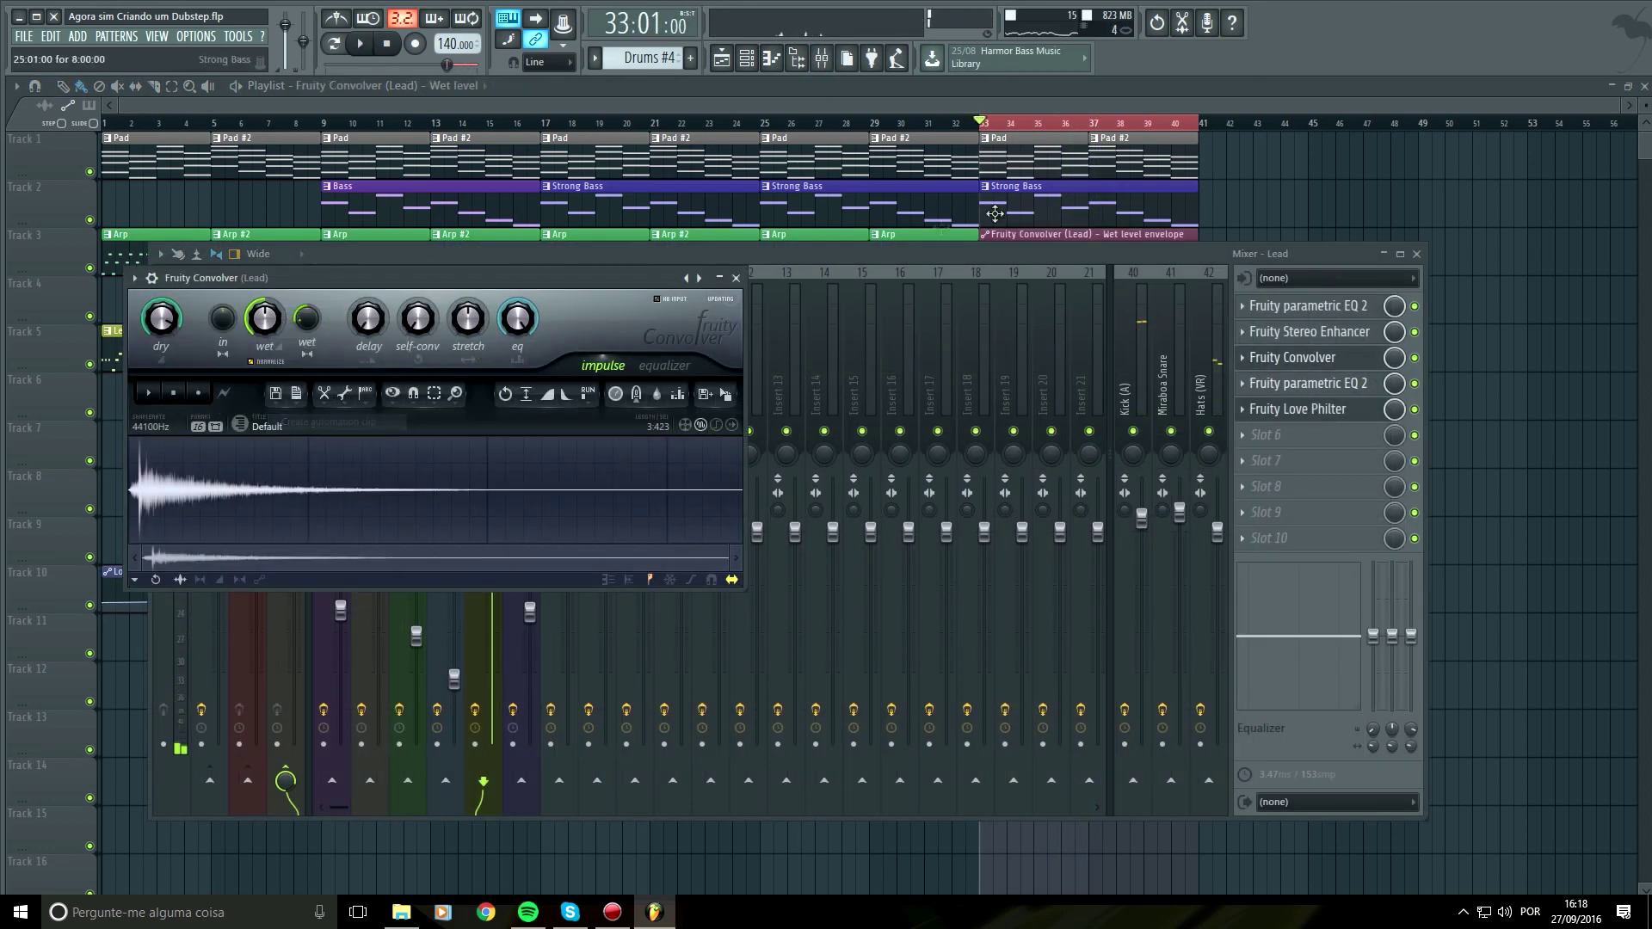
Move the Fruity Convolver wet level clip to Track 11, raise its end point to about 74%, and listen
{"action": "key", "text": "F12"}
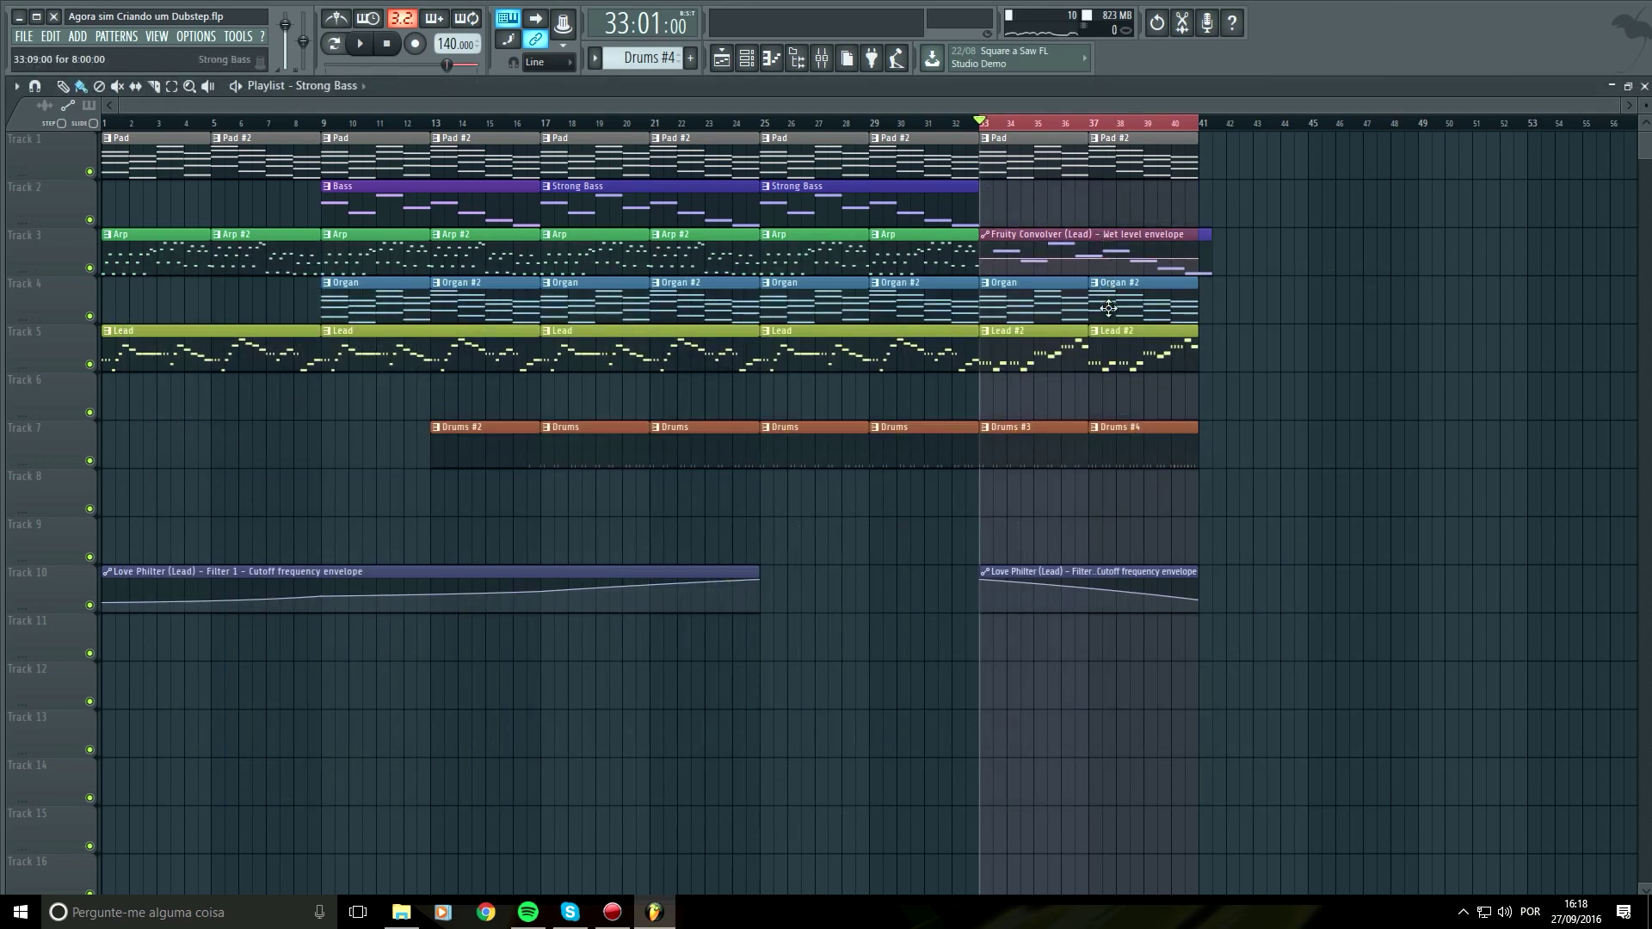
{"action": "left_click_drag", "start_coordinate": [1089, 289], "coordinate": [1093, 641]}
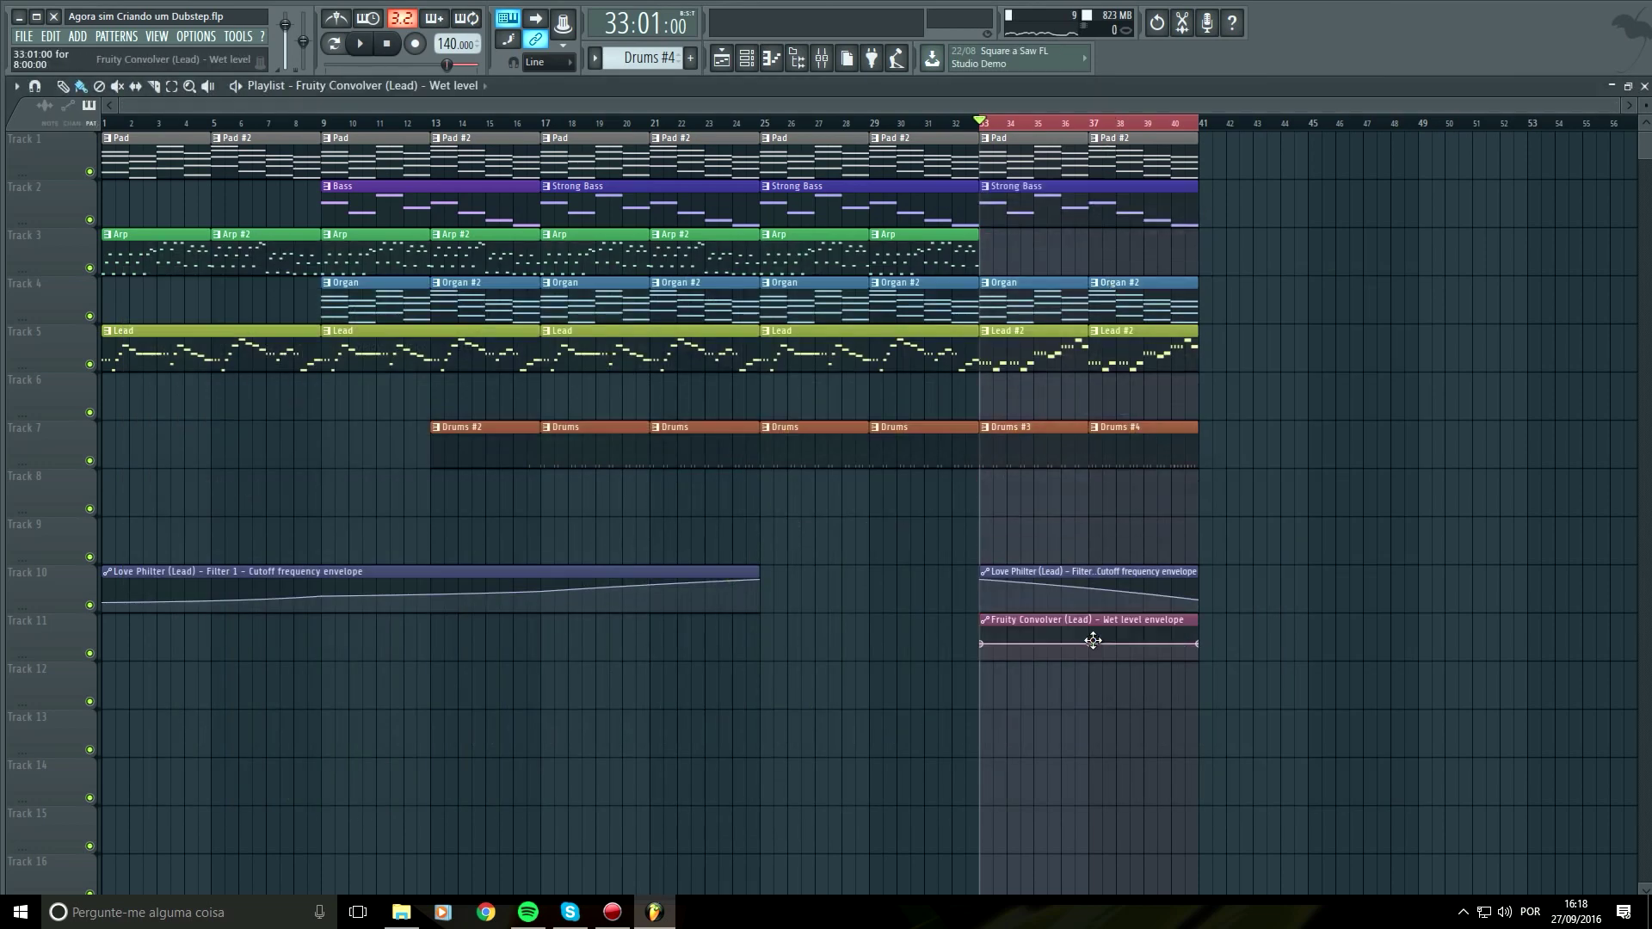
{"action": "right_click", "coordinate": [1197, 639]}
{"action": "left_click", "coordinate": [1230, 604]}
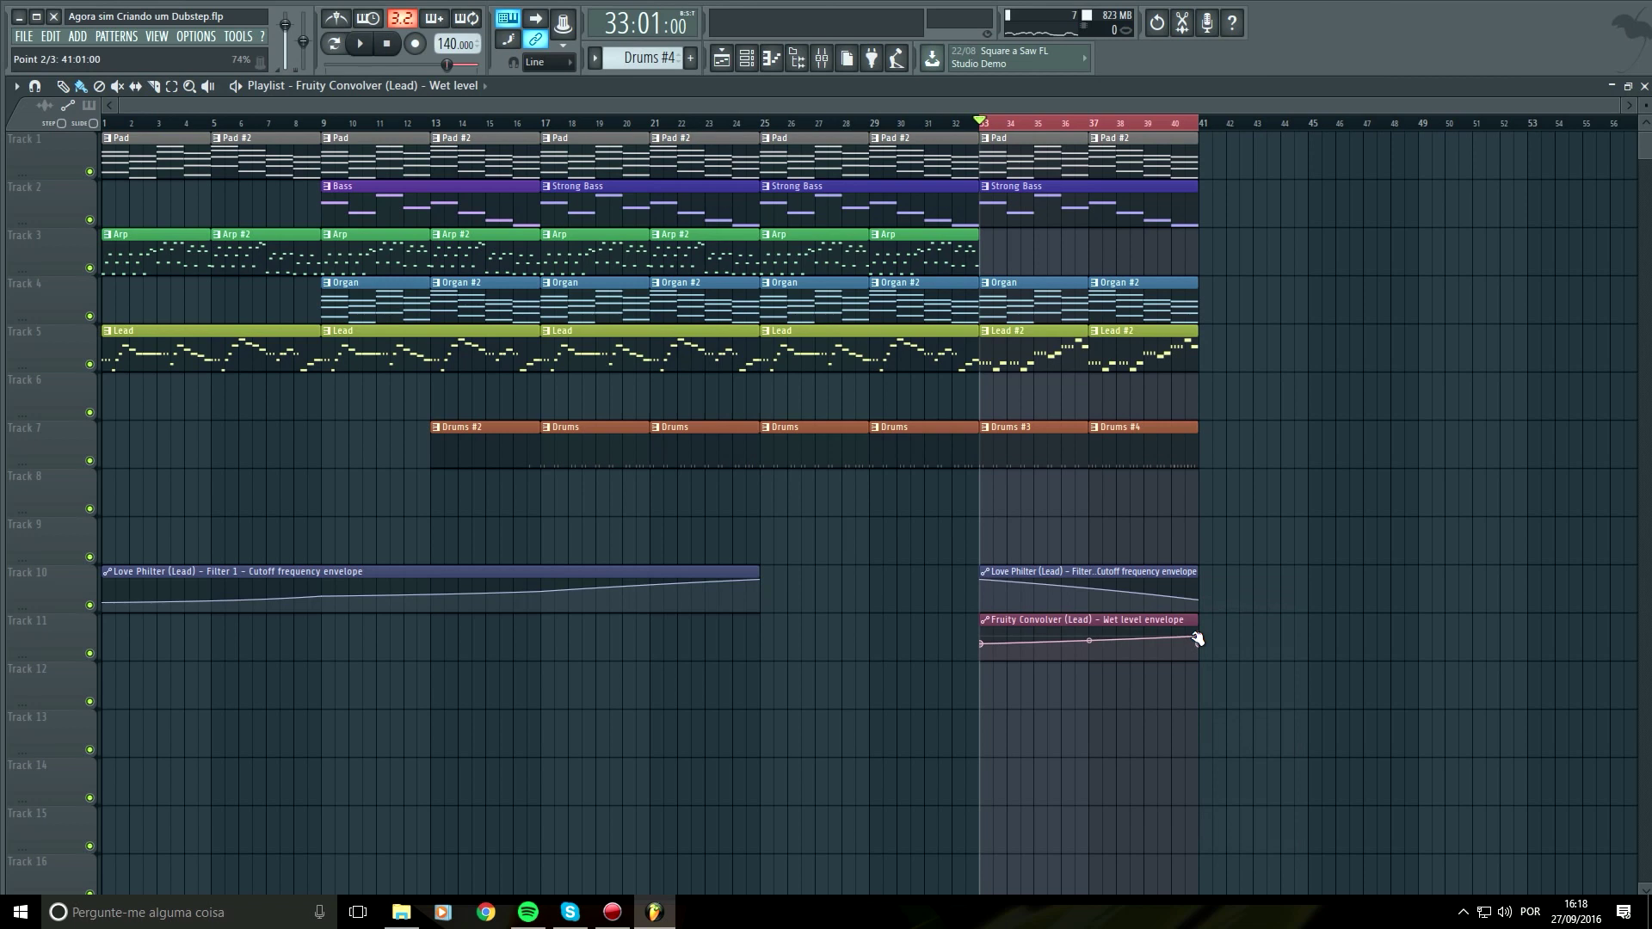
{"action": "key", "text": "space"}
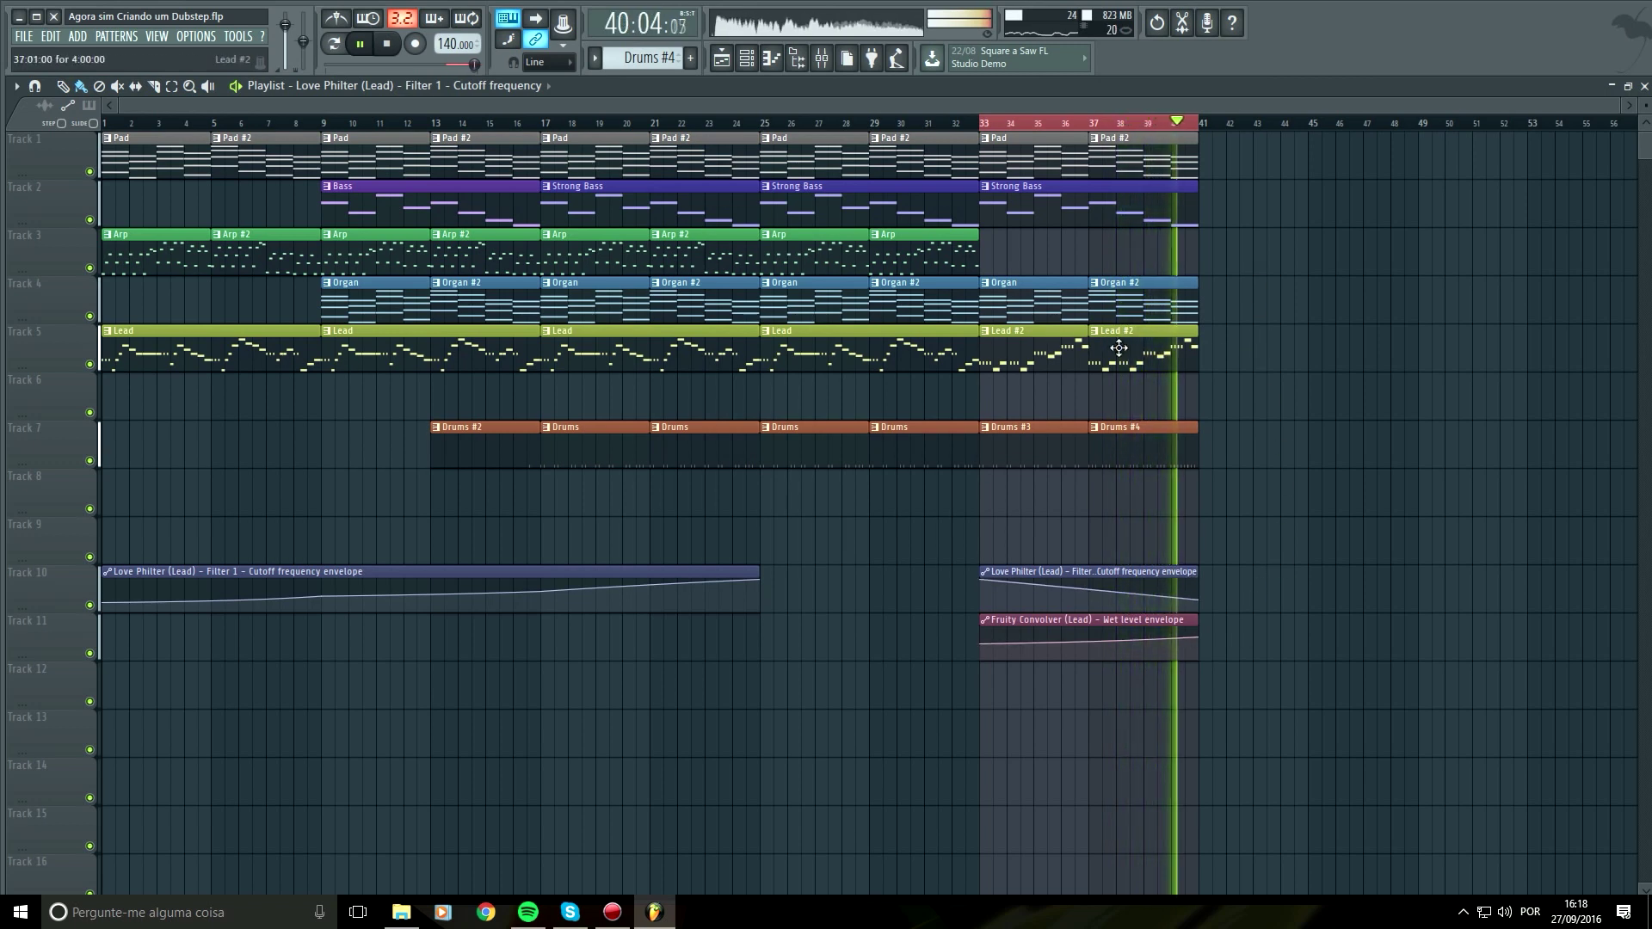
Make the Lead #2 clip at bar 37 a separate pattern and lower its last two notes, E6 to A5 and D6 just below that
{"action": "key", "text": "space"}
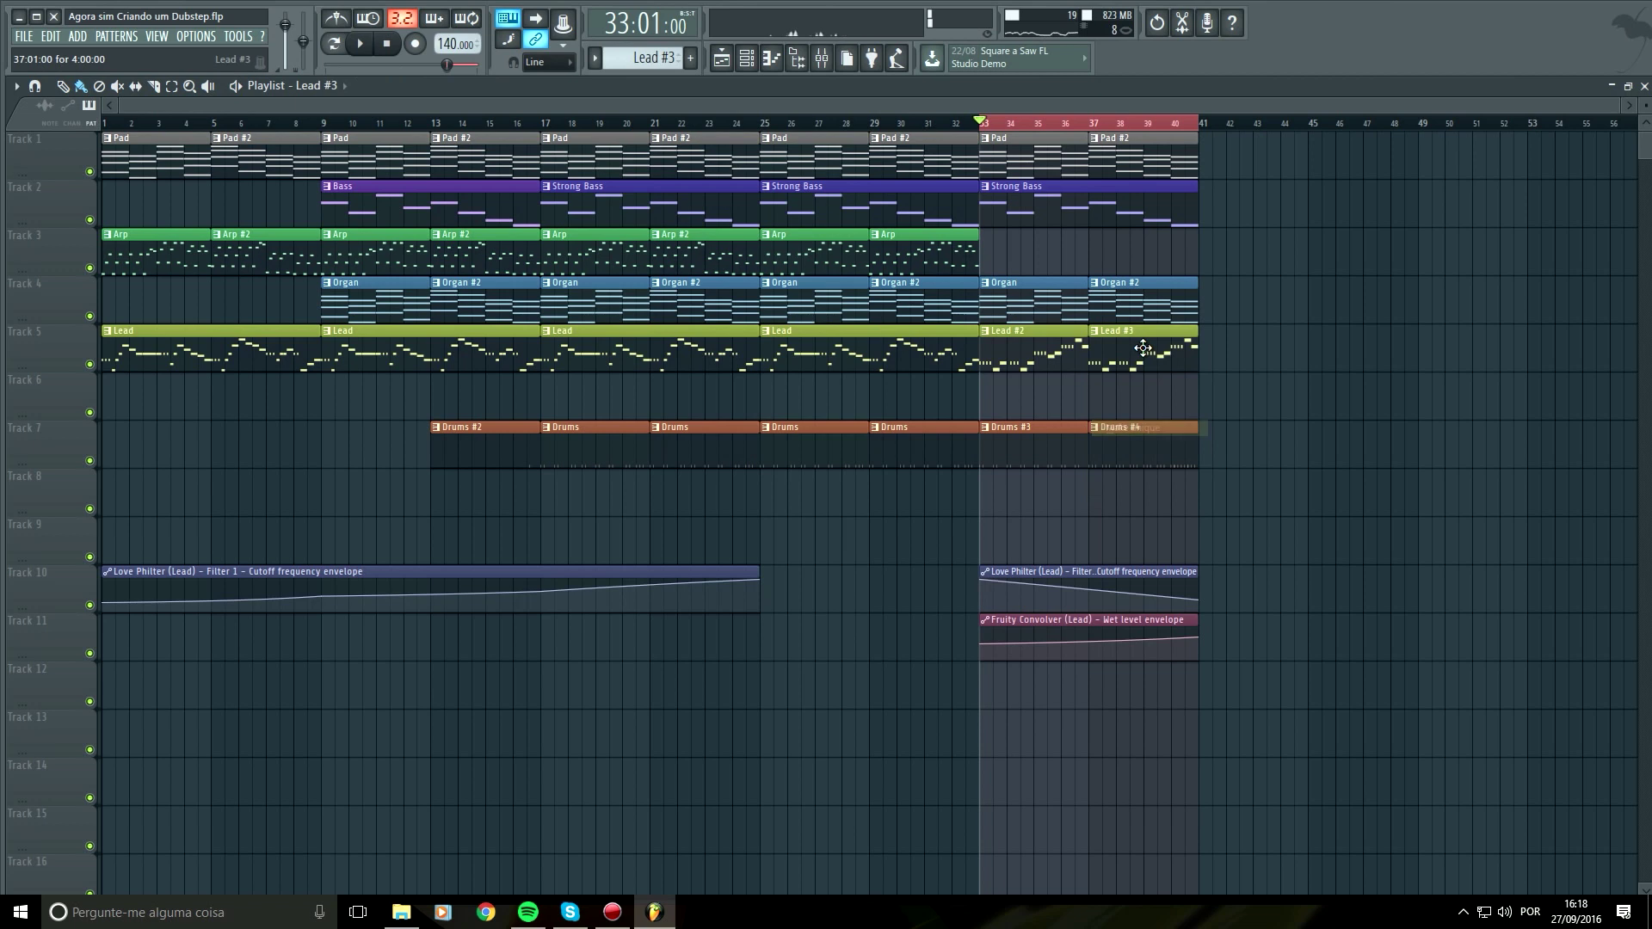
{"action": "double_click", "coordinate": [1102, 342]}
{"action": "left_click", "coordinate": [764, 293]}
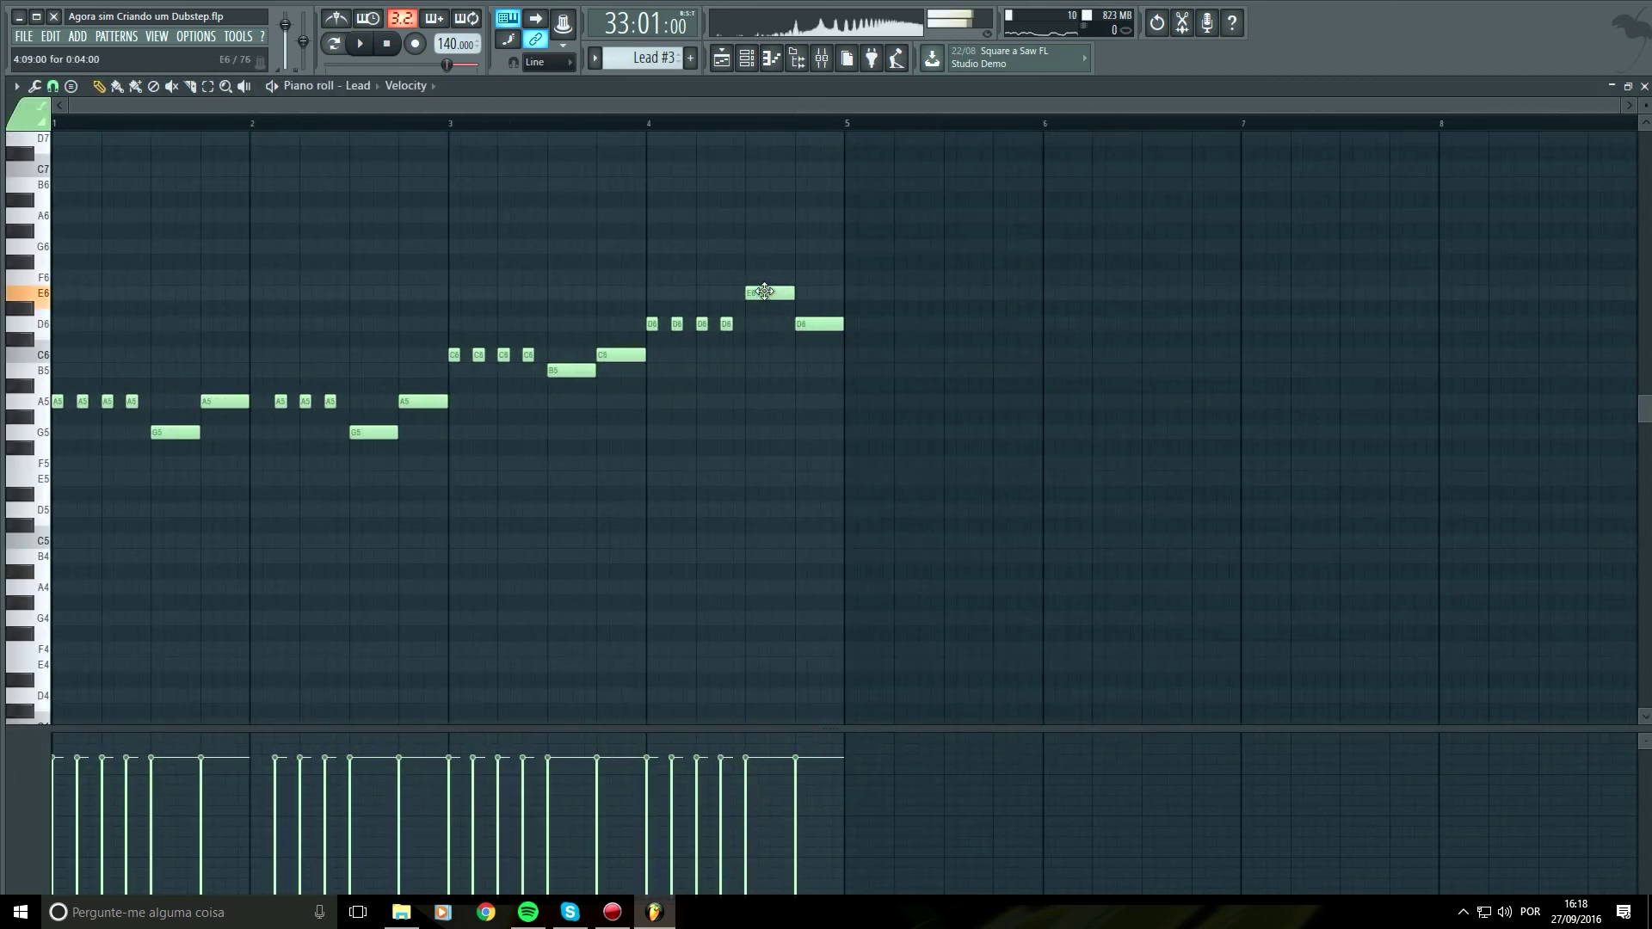
{"action": "left_click_drag", "start_coordinate": [764, 293], "coordinate": [767, 447]}
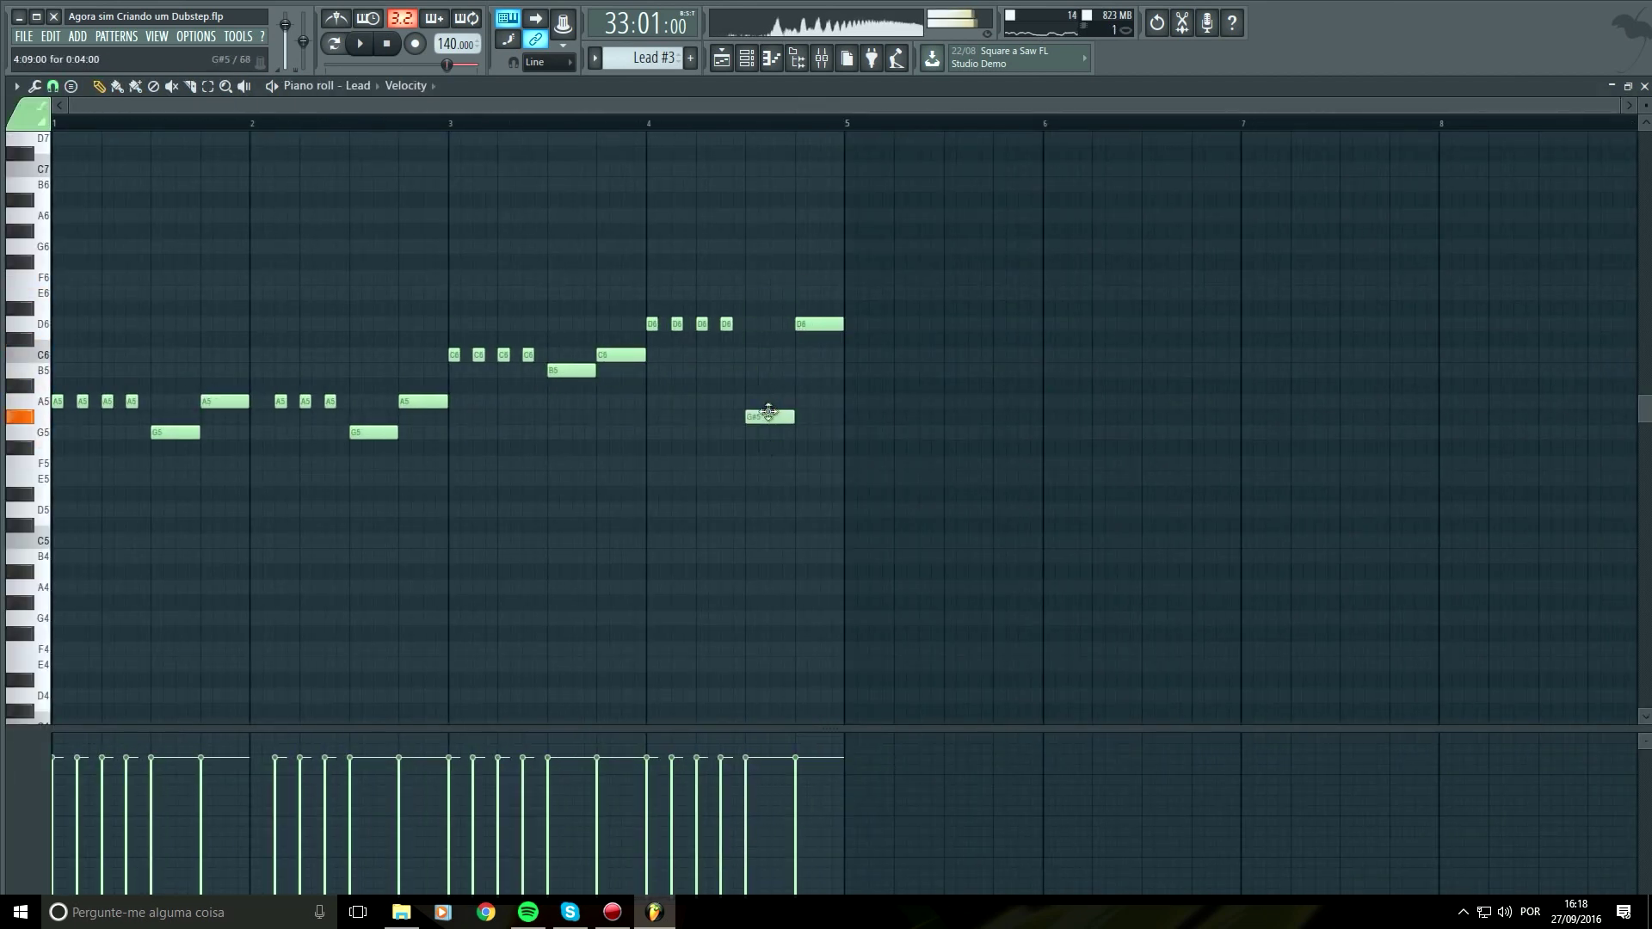
{"action": "left_click_drag", "start_coordinate": [812, 324], "coordinate": [814, 427]}
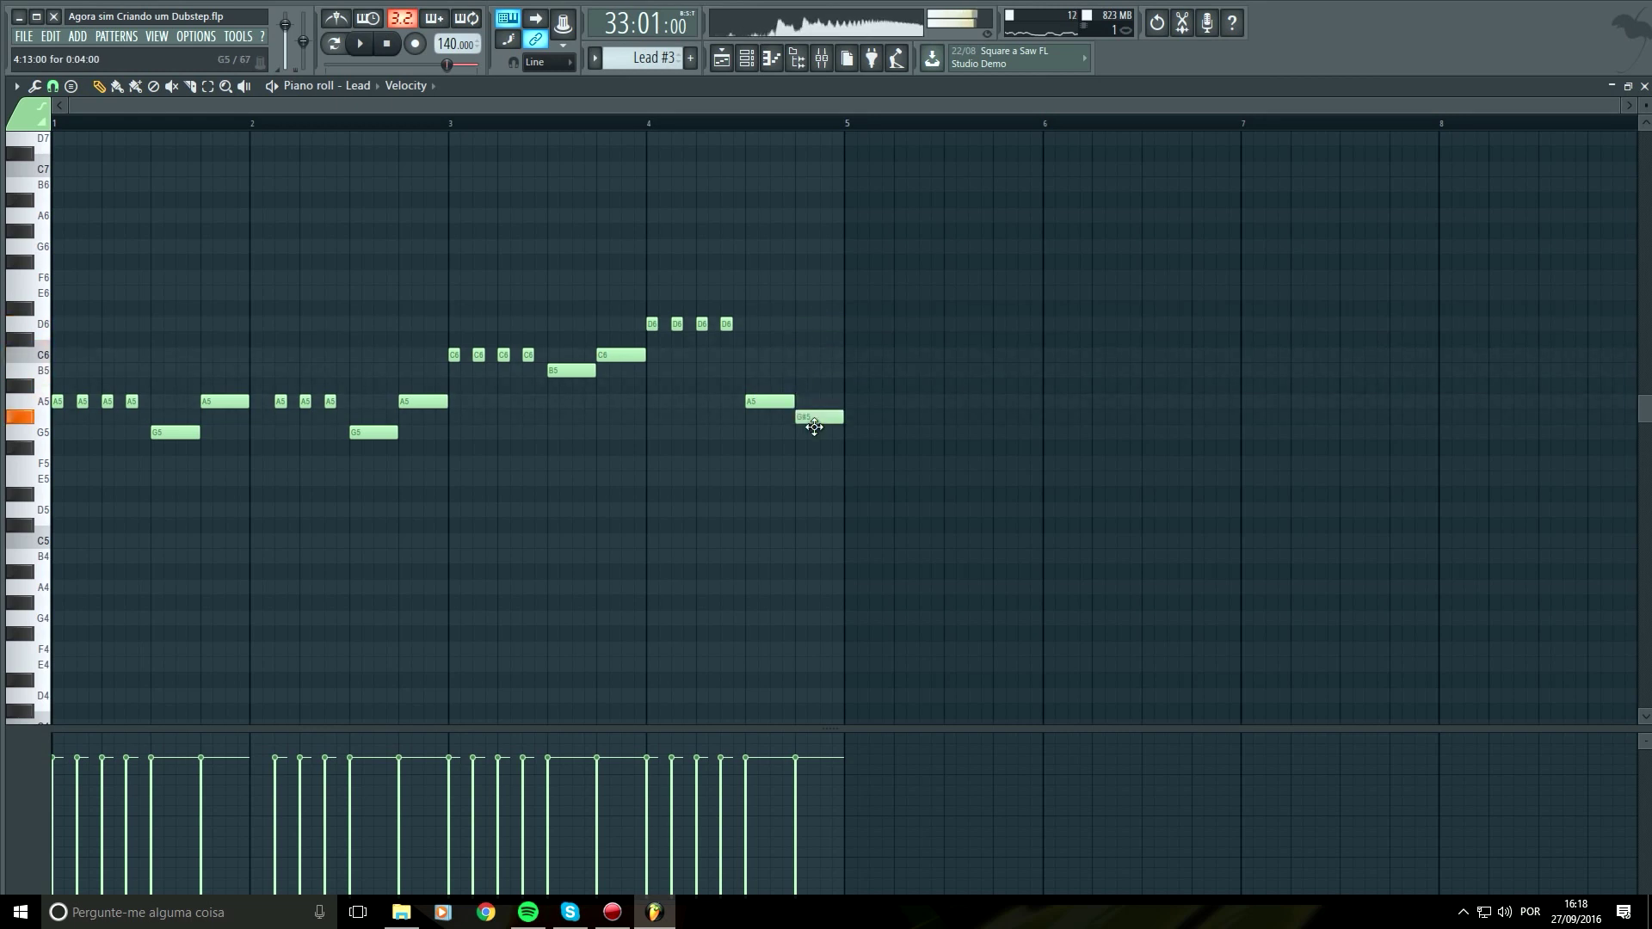
{"action": "left_click", "coordinate": [722, 58]}
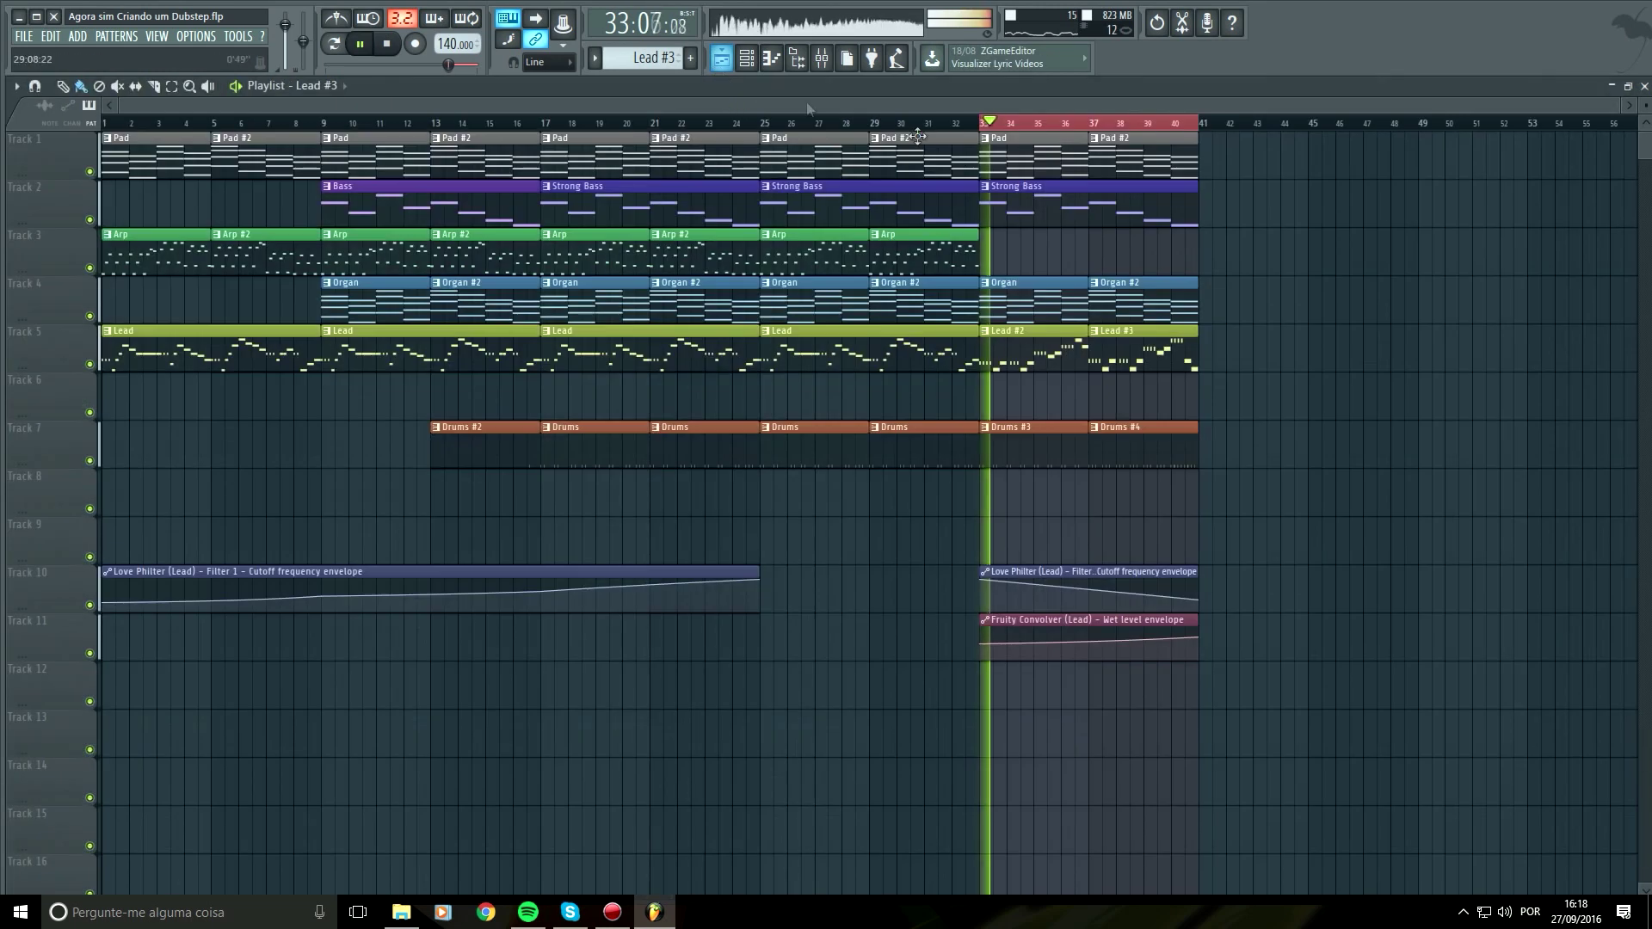
{"action": "left_click", "coordinate": [1155, 123]}
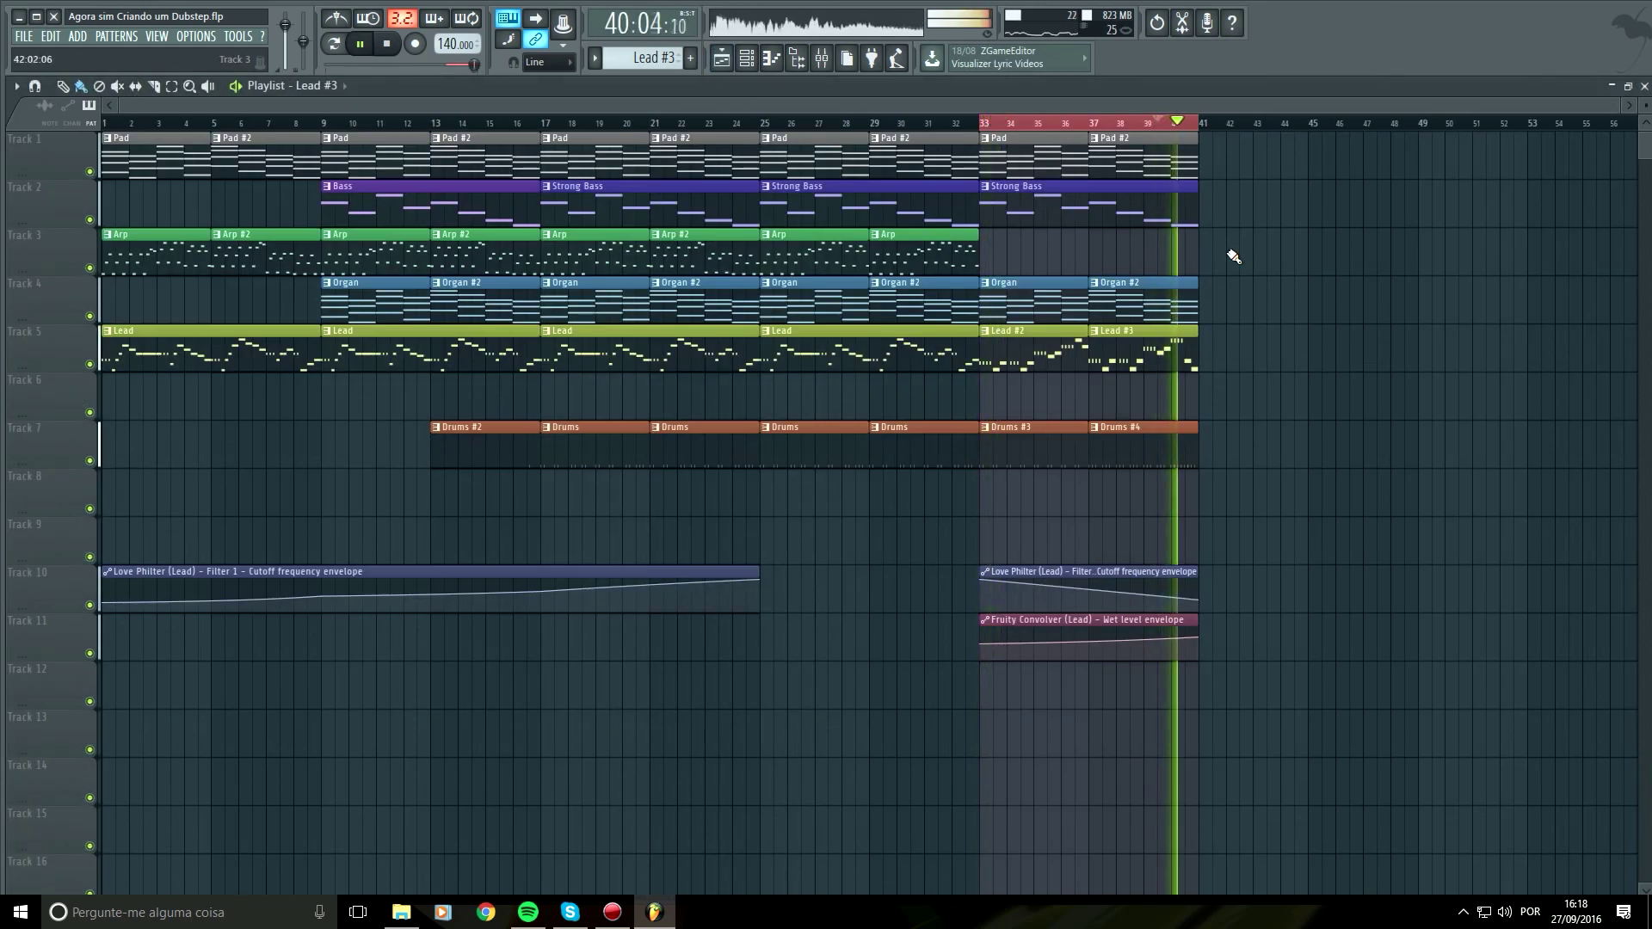
{"action": "key", "text": "space"}
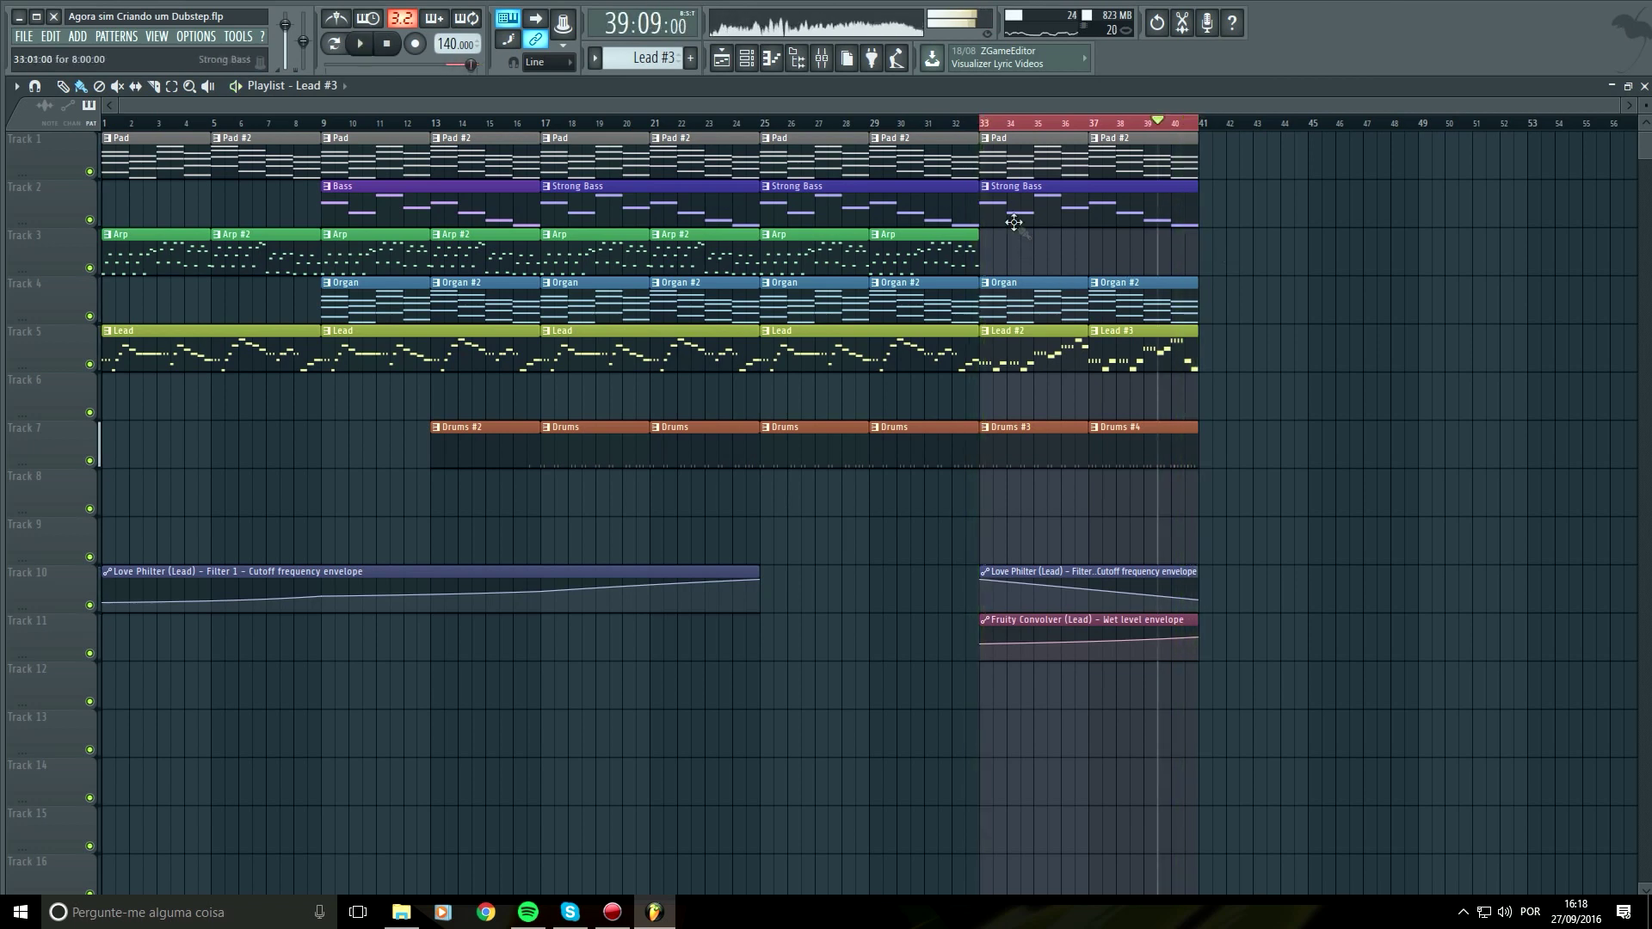
Reselect bars 33 to 40 and create an automation clip for the Mega Organ mixer volume
{"action": "left_click", "coordinate": [987, 129]}
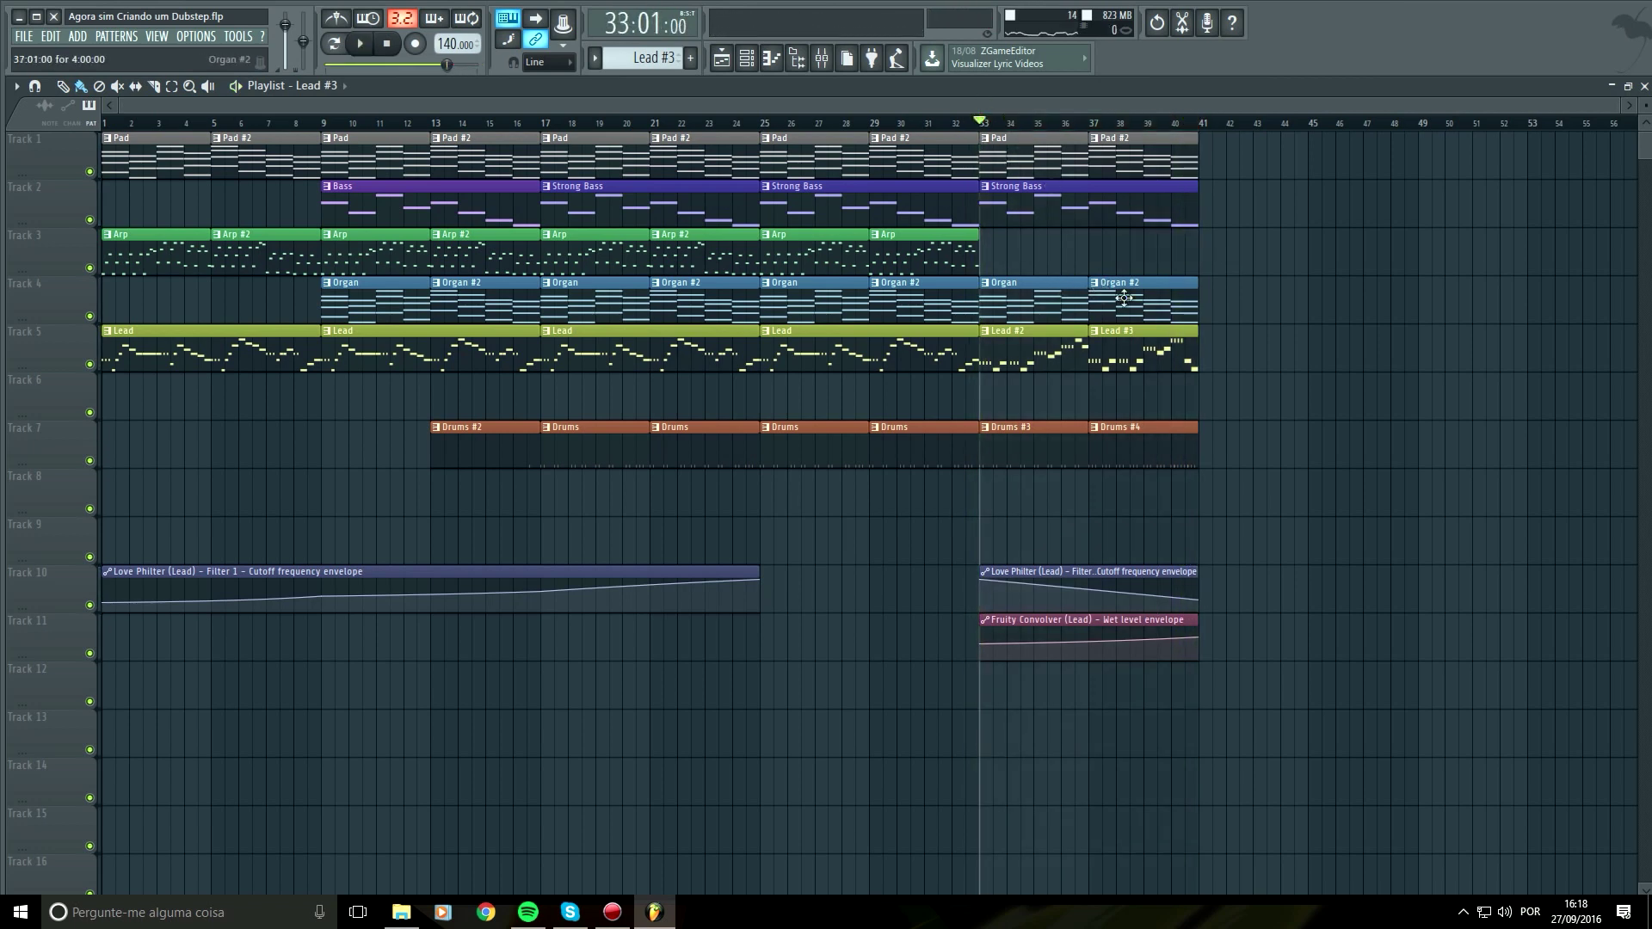
{"action": "left_click_drag", "start_coordinate": [982, 123], "coordinate": [1204, 155]}
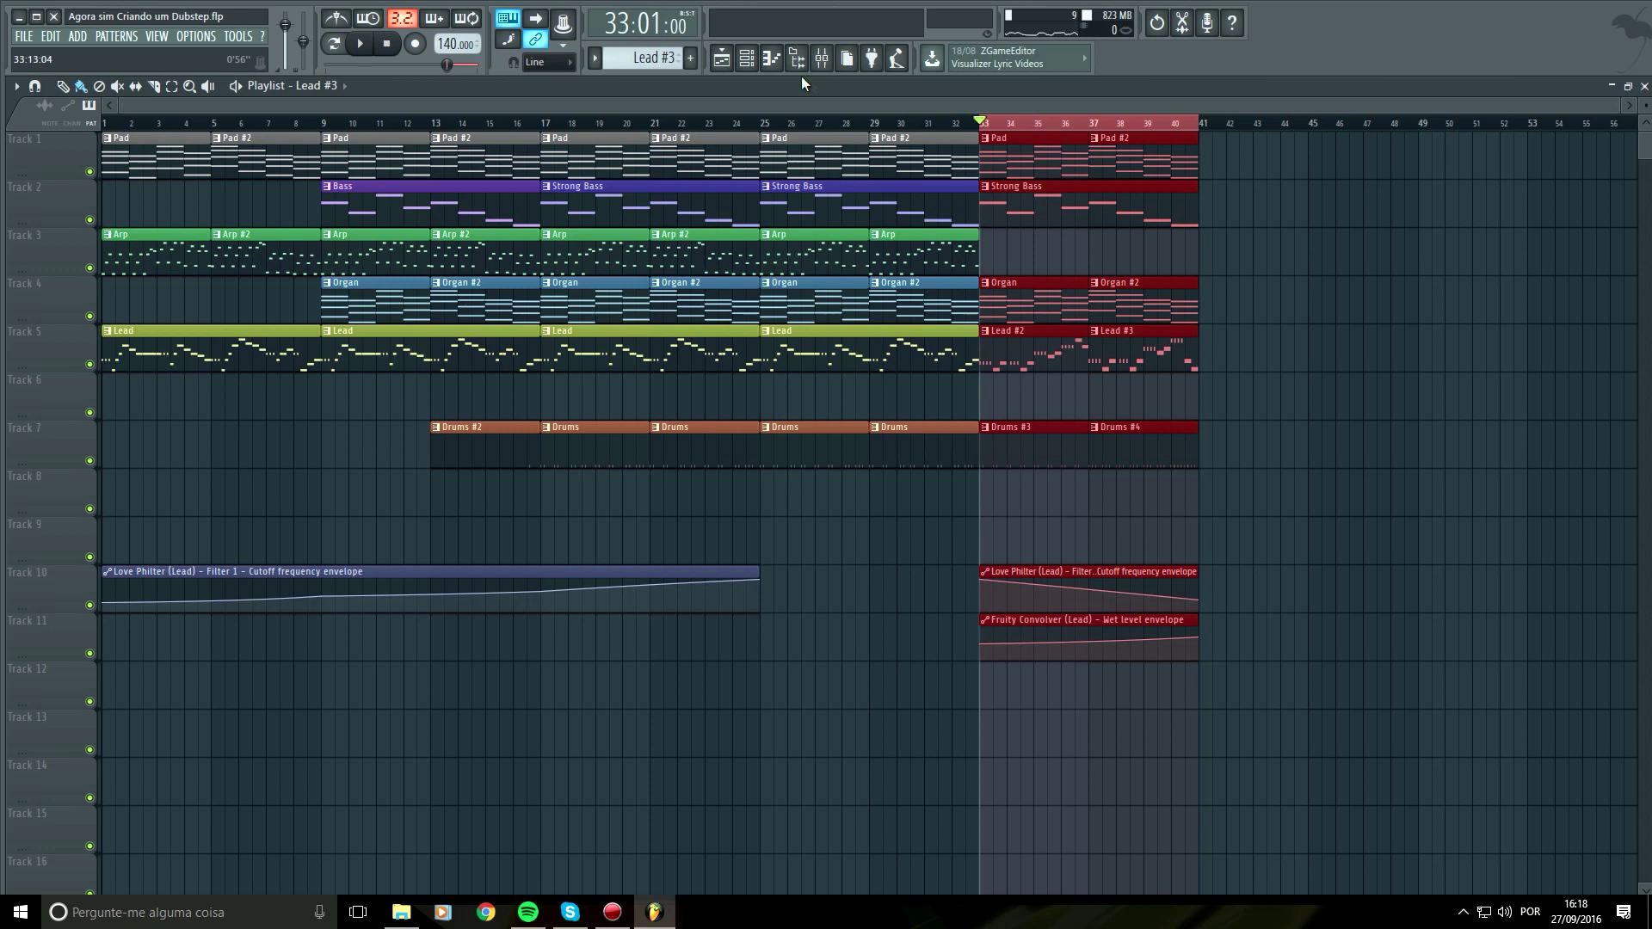
{"action": "key", "text": "F9"}
{"action": "left_click", "coordinate": [436, 364]}
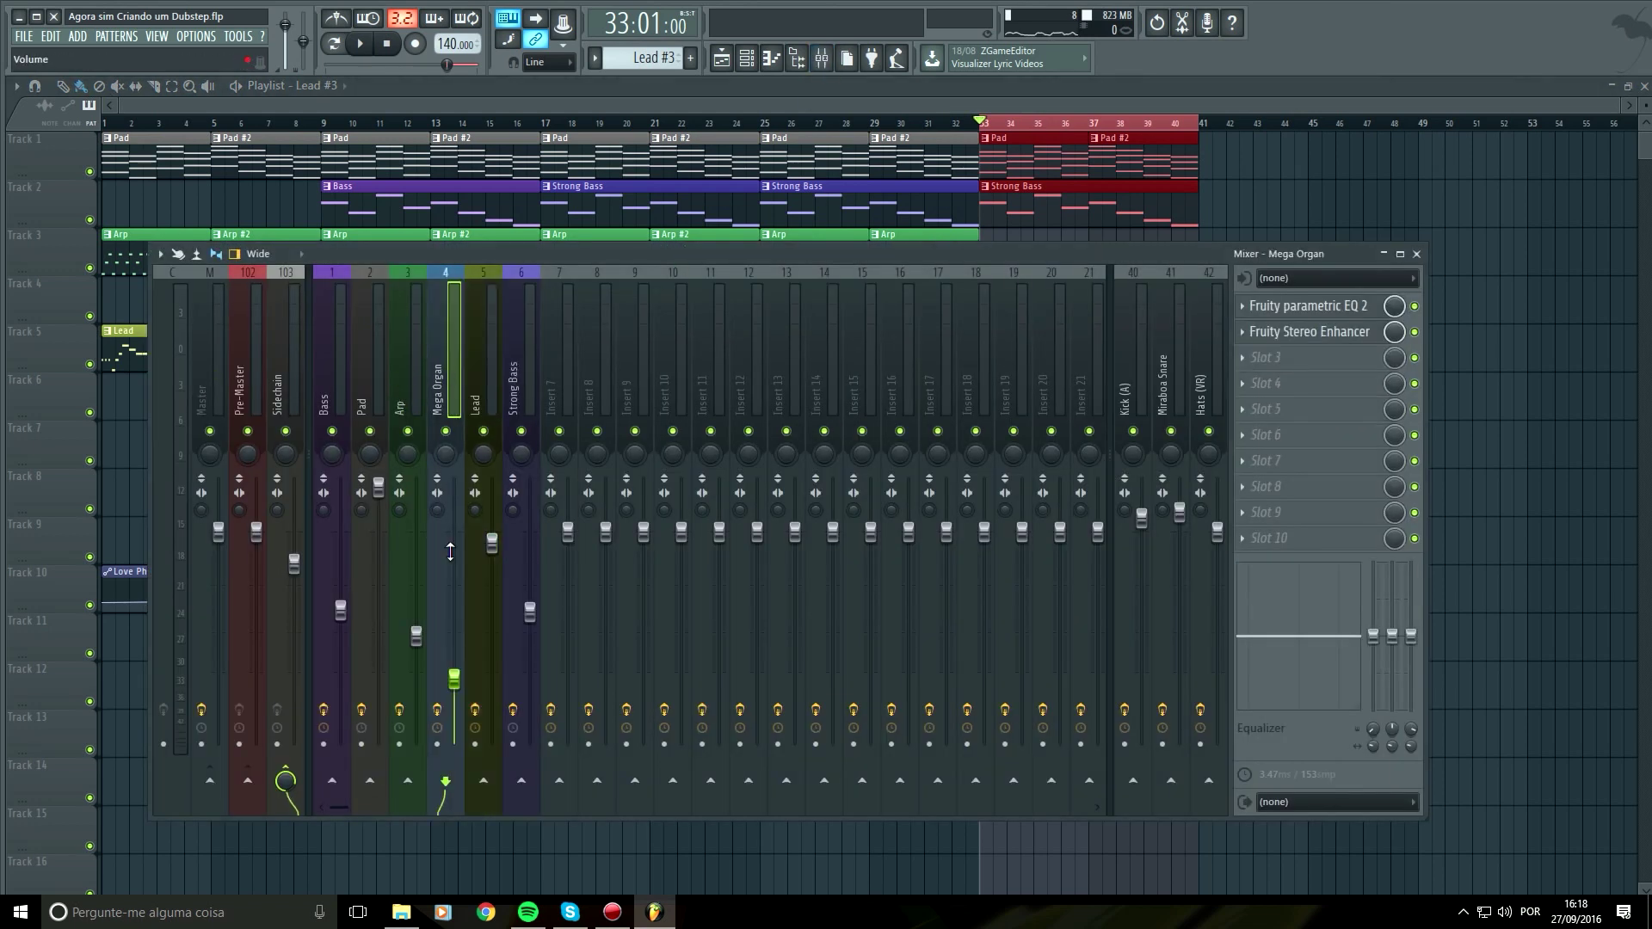
{"action": "left_click", "coordinate": [1172, 233]}
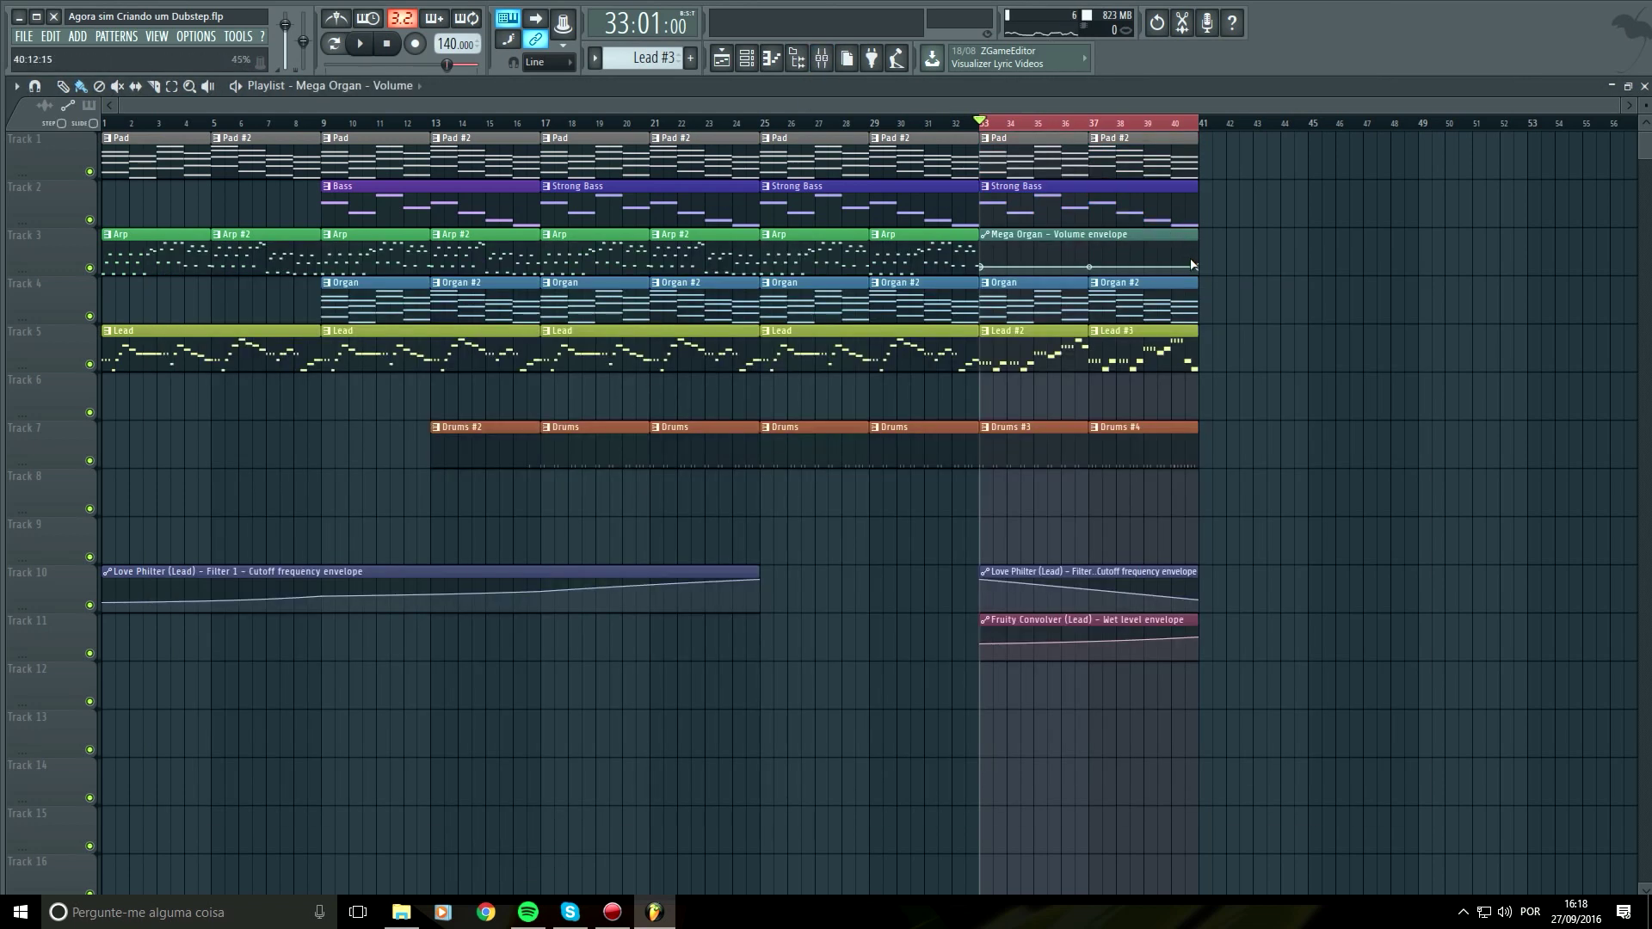
Move the Mega Organ volume clip to Track 12 with a slight downward slope, and listen to the section
{"action": "left_click_drag", "start_coordinate": [1149, 245], "coordinate": [1150, 533]}
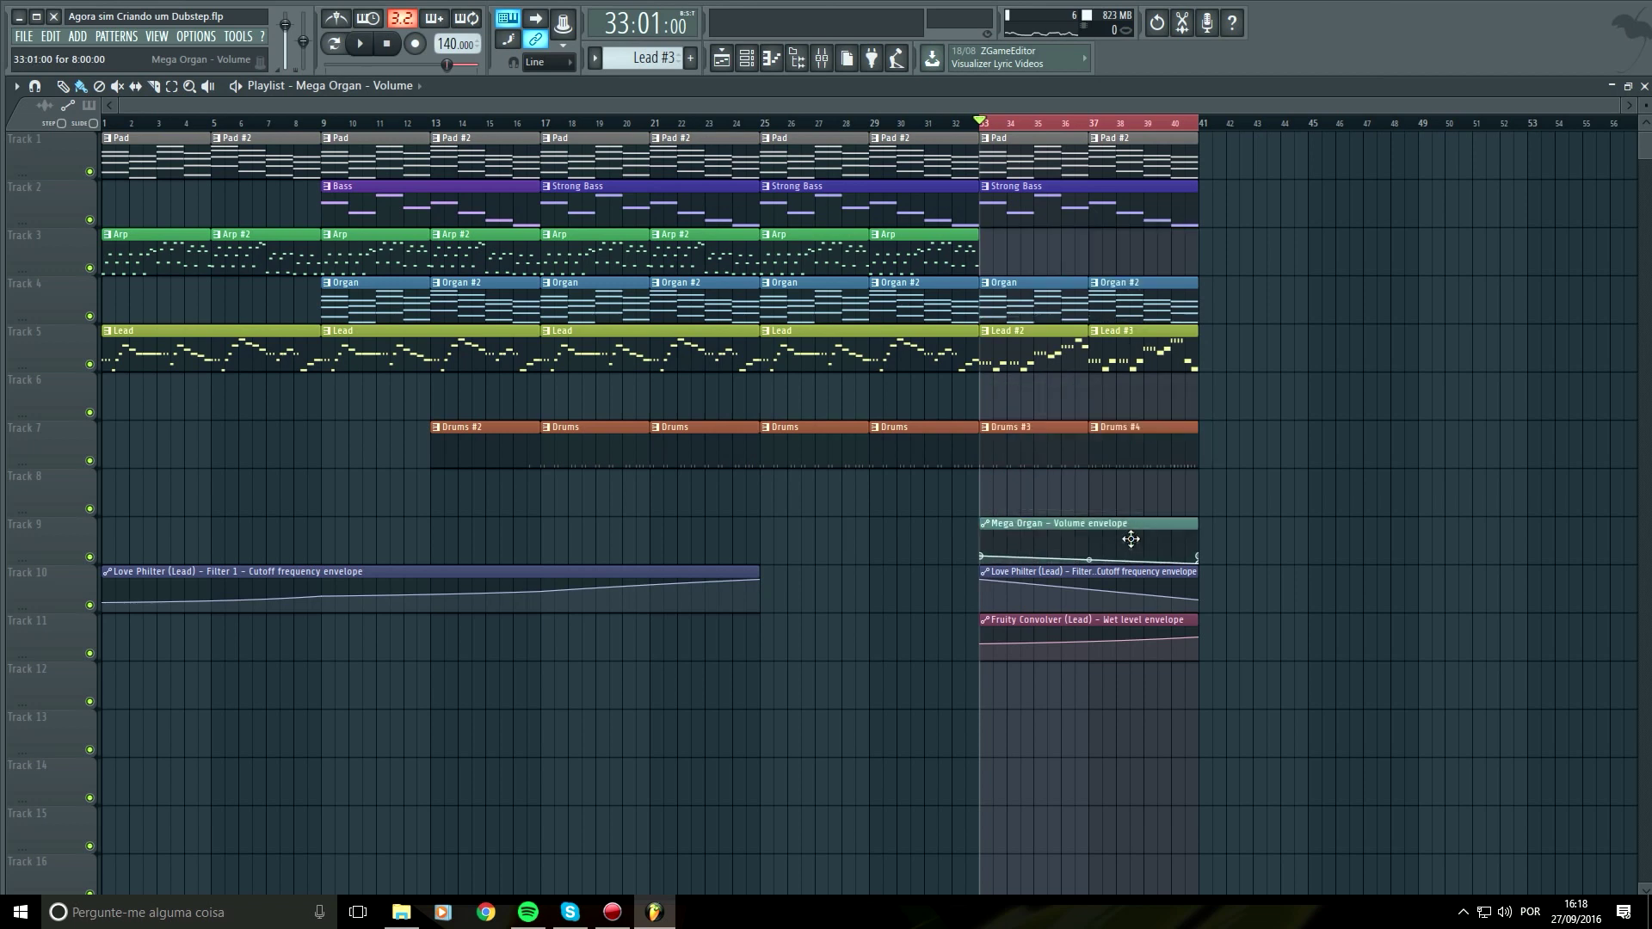
{"action": "key", "text": "space"}
{"action": "left_click_drag", "start_coordinate": [1098, 533], "coordinate": [1098, 677]}
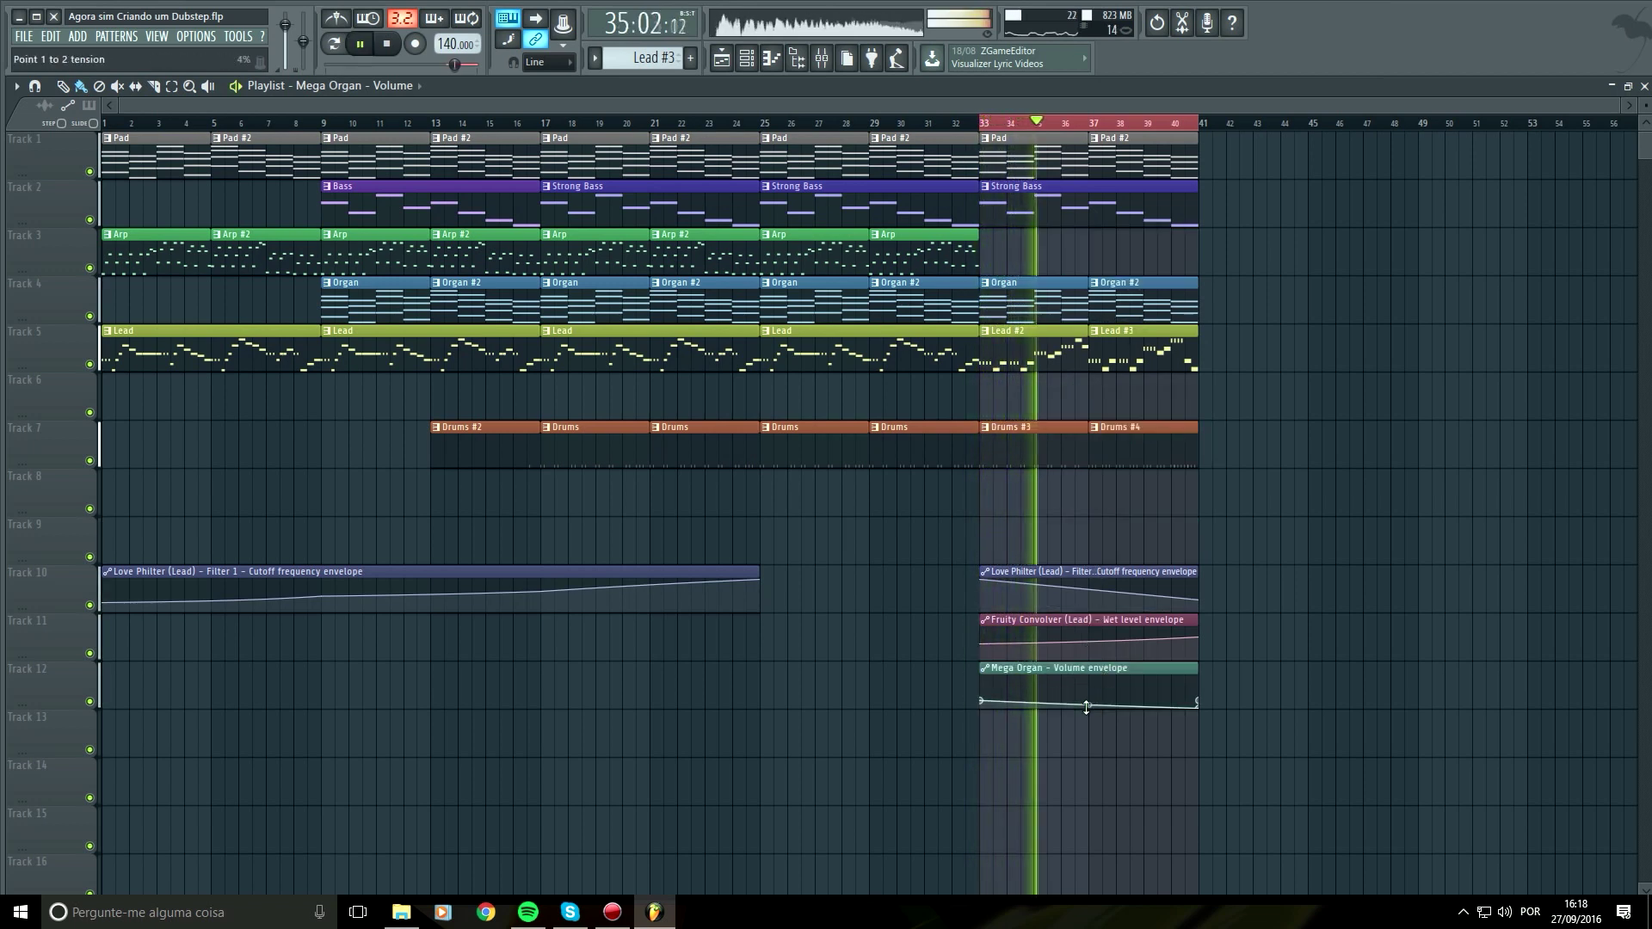
{"action": "left_click", "coordinate": [1270, 338]}
{"action": "right_click", "coordinate": [1279, 330]}
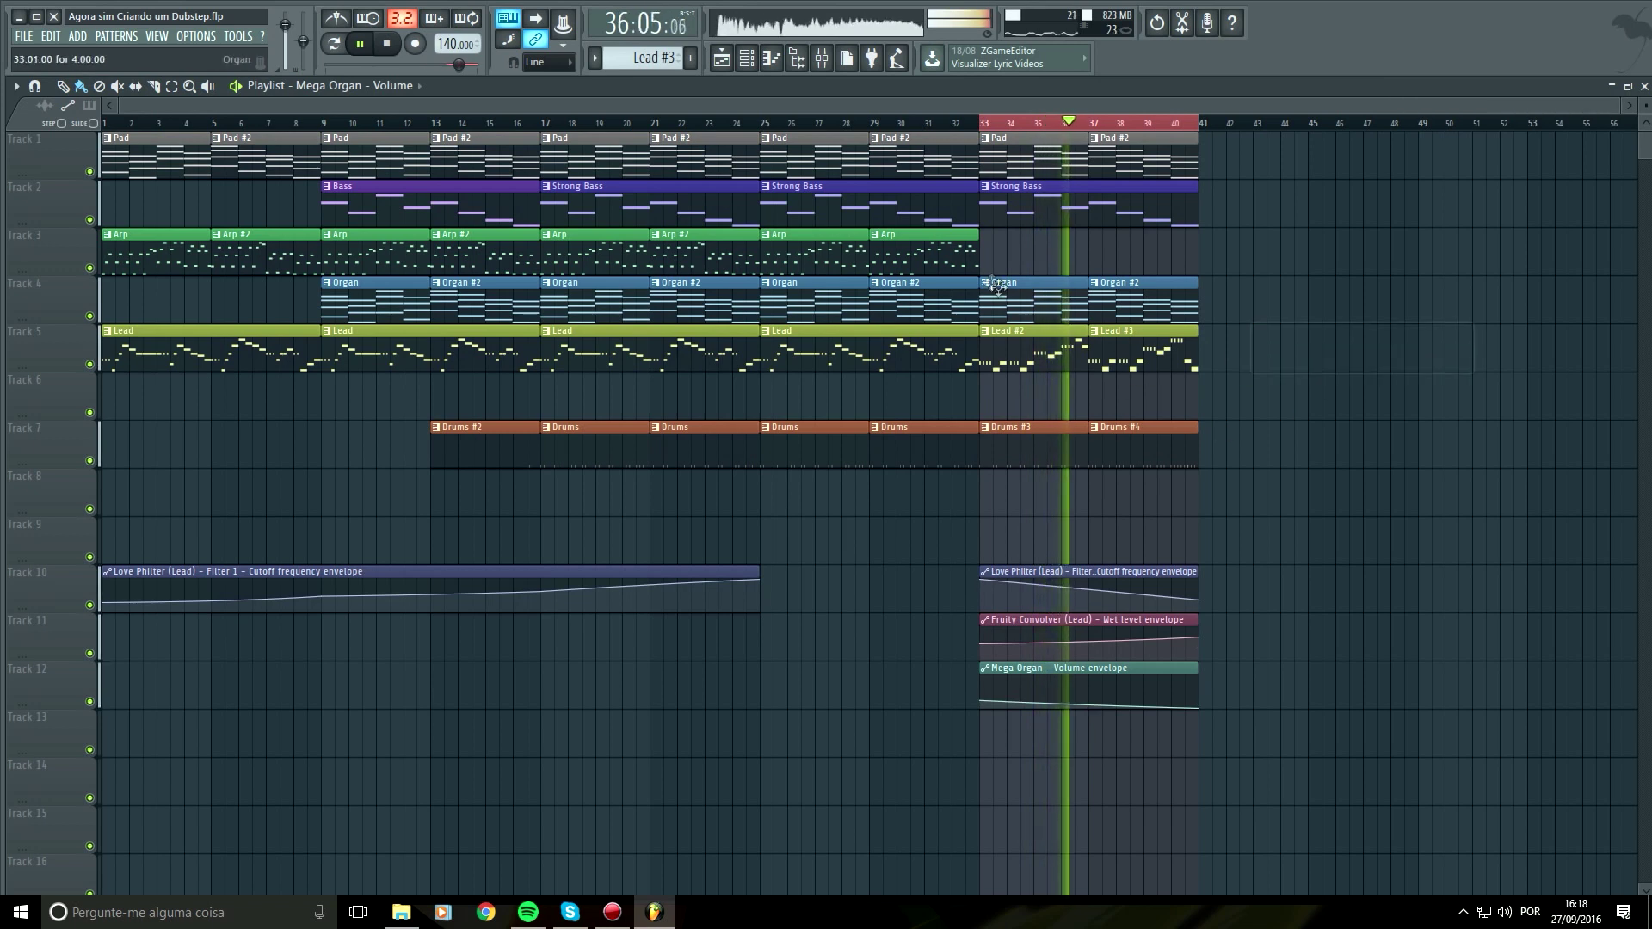
Inspect the Mega Organ and Pad mixer tracks during playback, close the mixer, and stop playback
{"action": "left_click", "coordinate": [823, 58]}
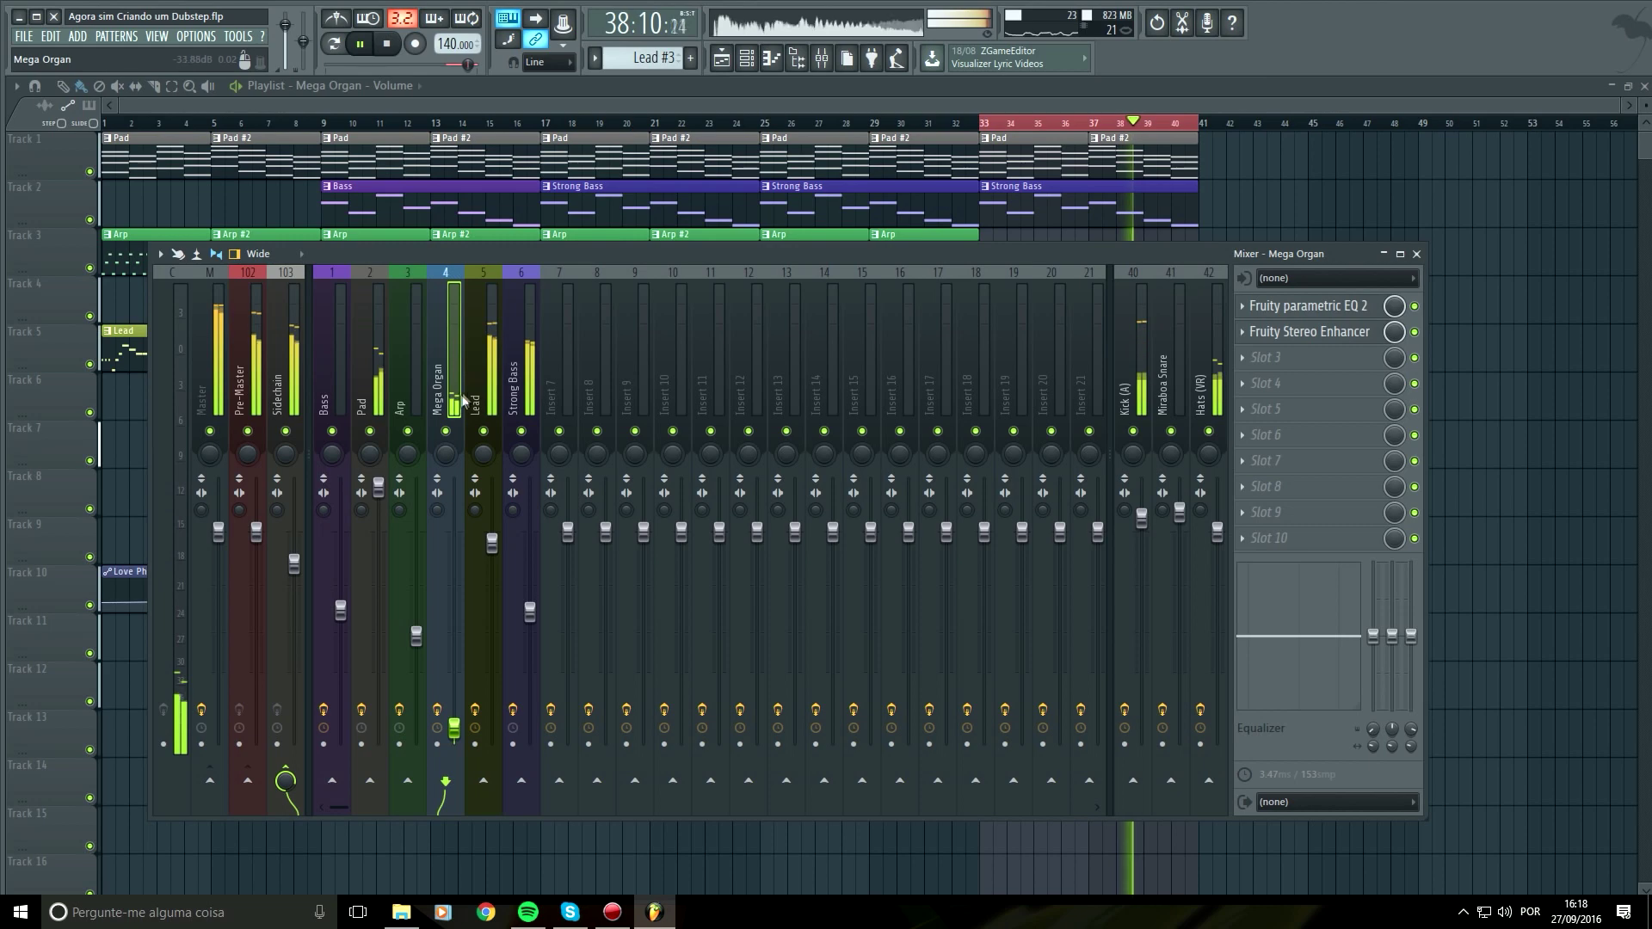
{"action": "left_click", "coordinate": [385, 378]}
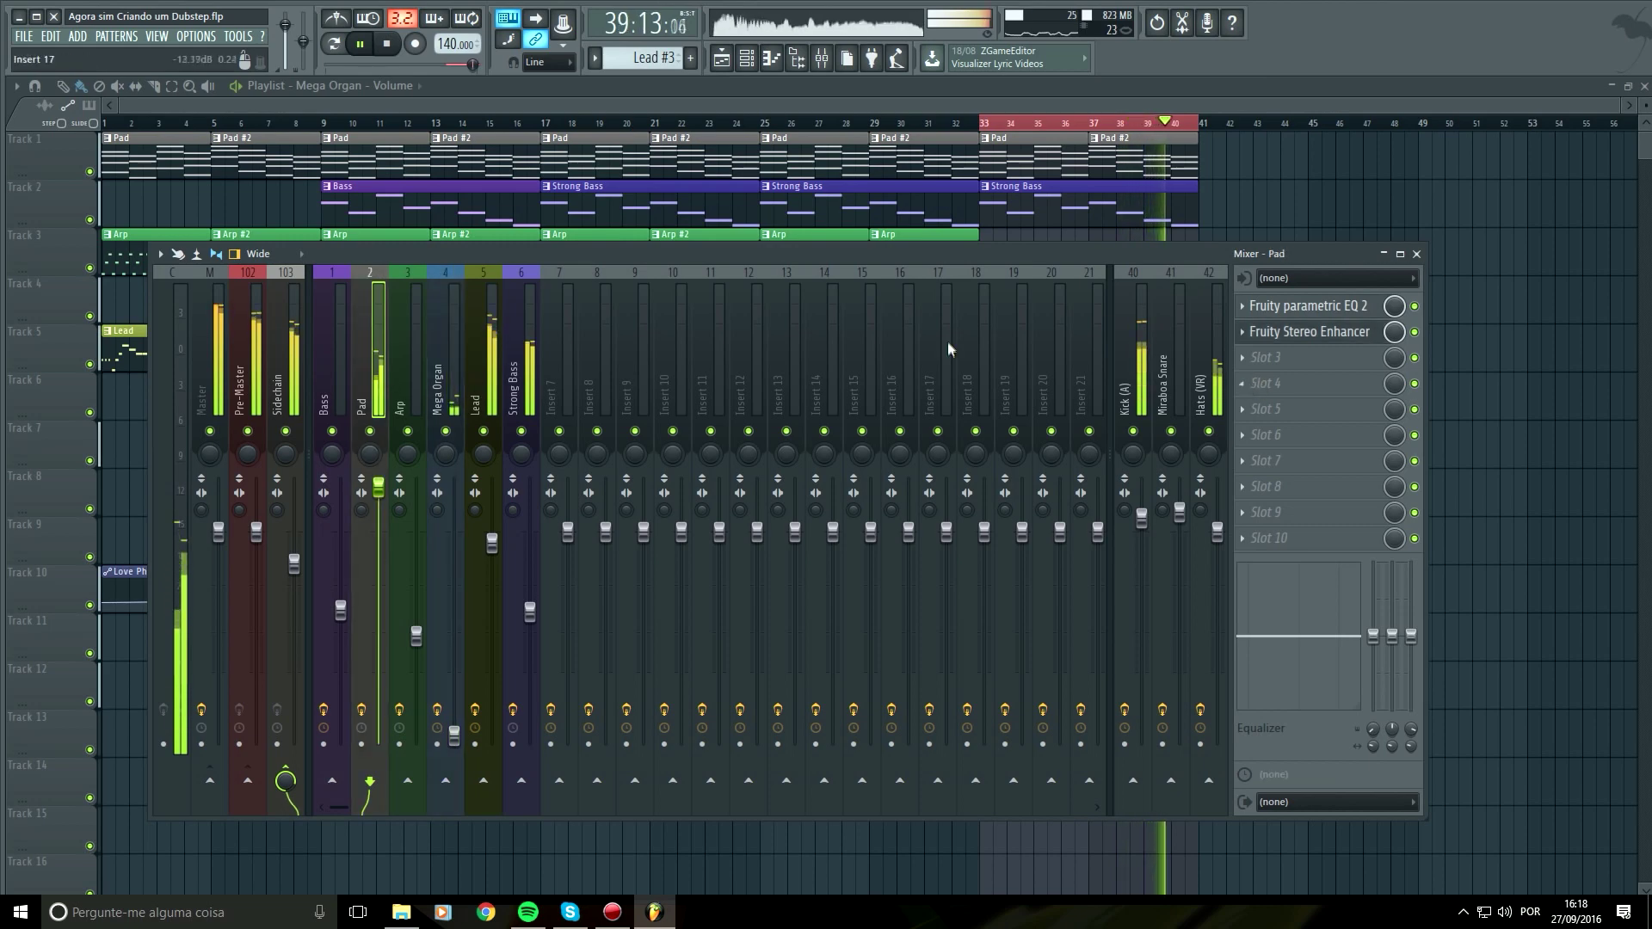
{"action": "left_click", "coordinate": [1418, 254]}
{"action": "key", "text": "space"}
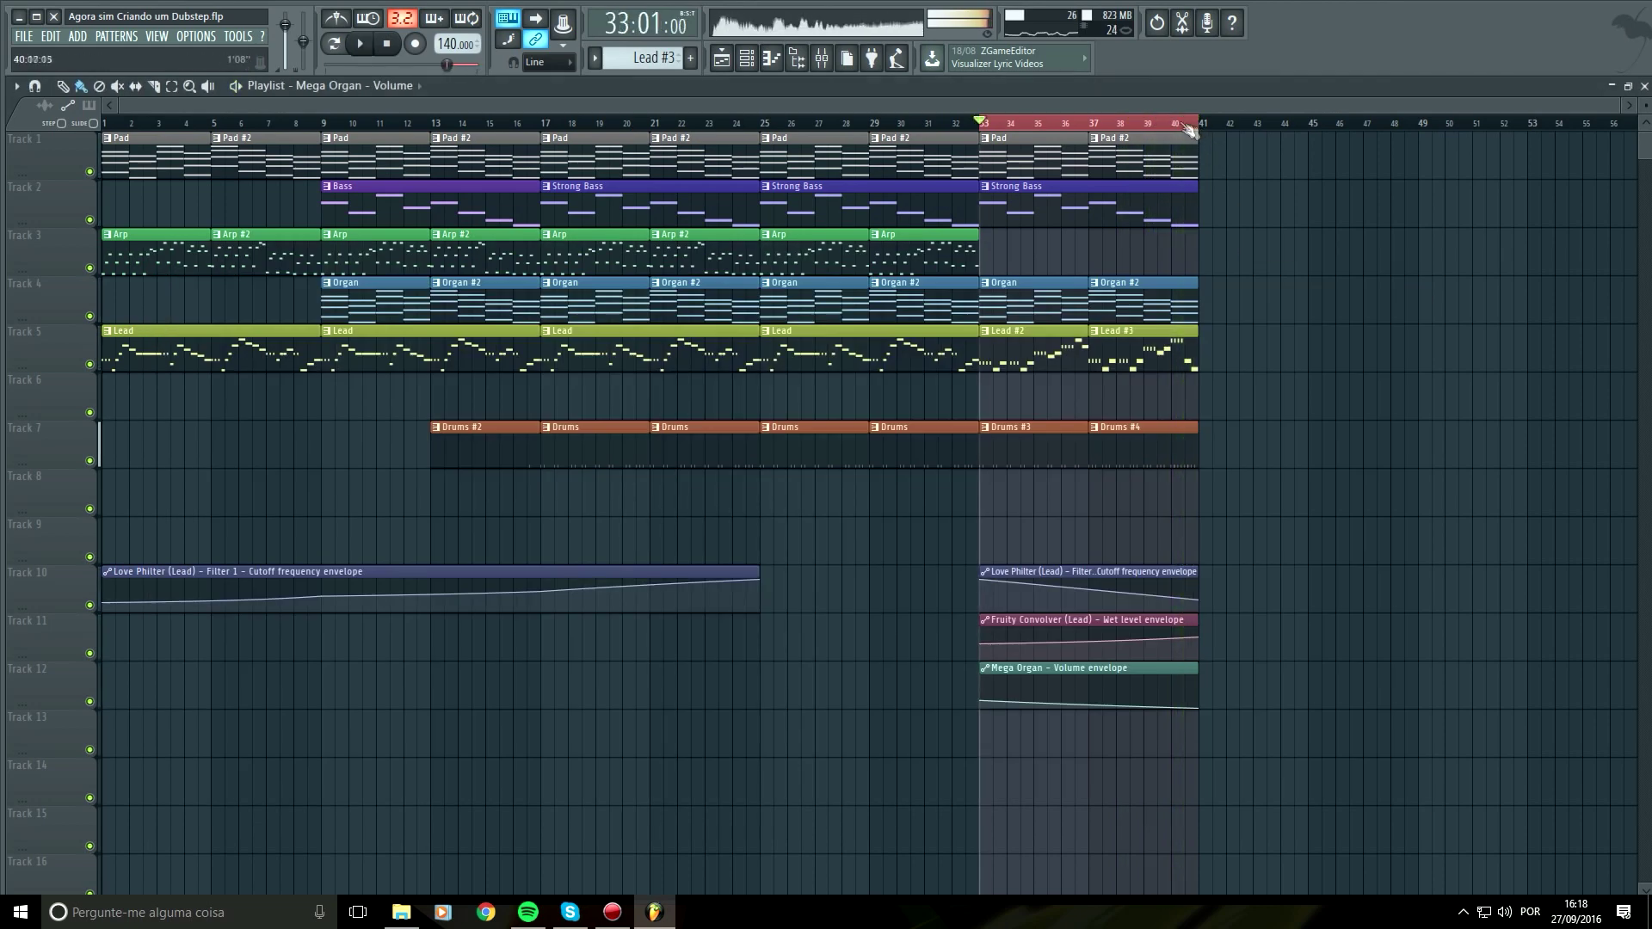
Create an automation clip for the Strong Bass distortion amount over bars 33 to 40
{"action": "left_click", "coordinate": [746, 58]}
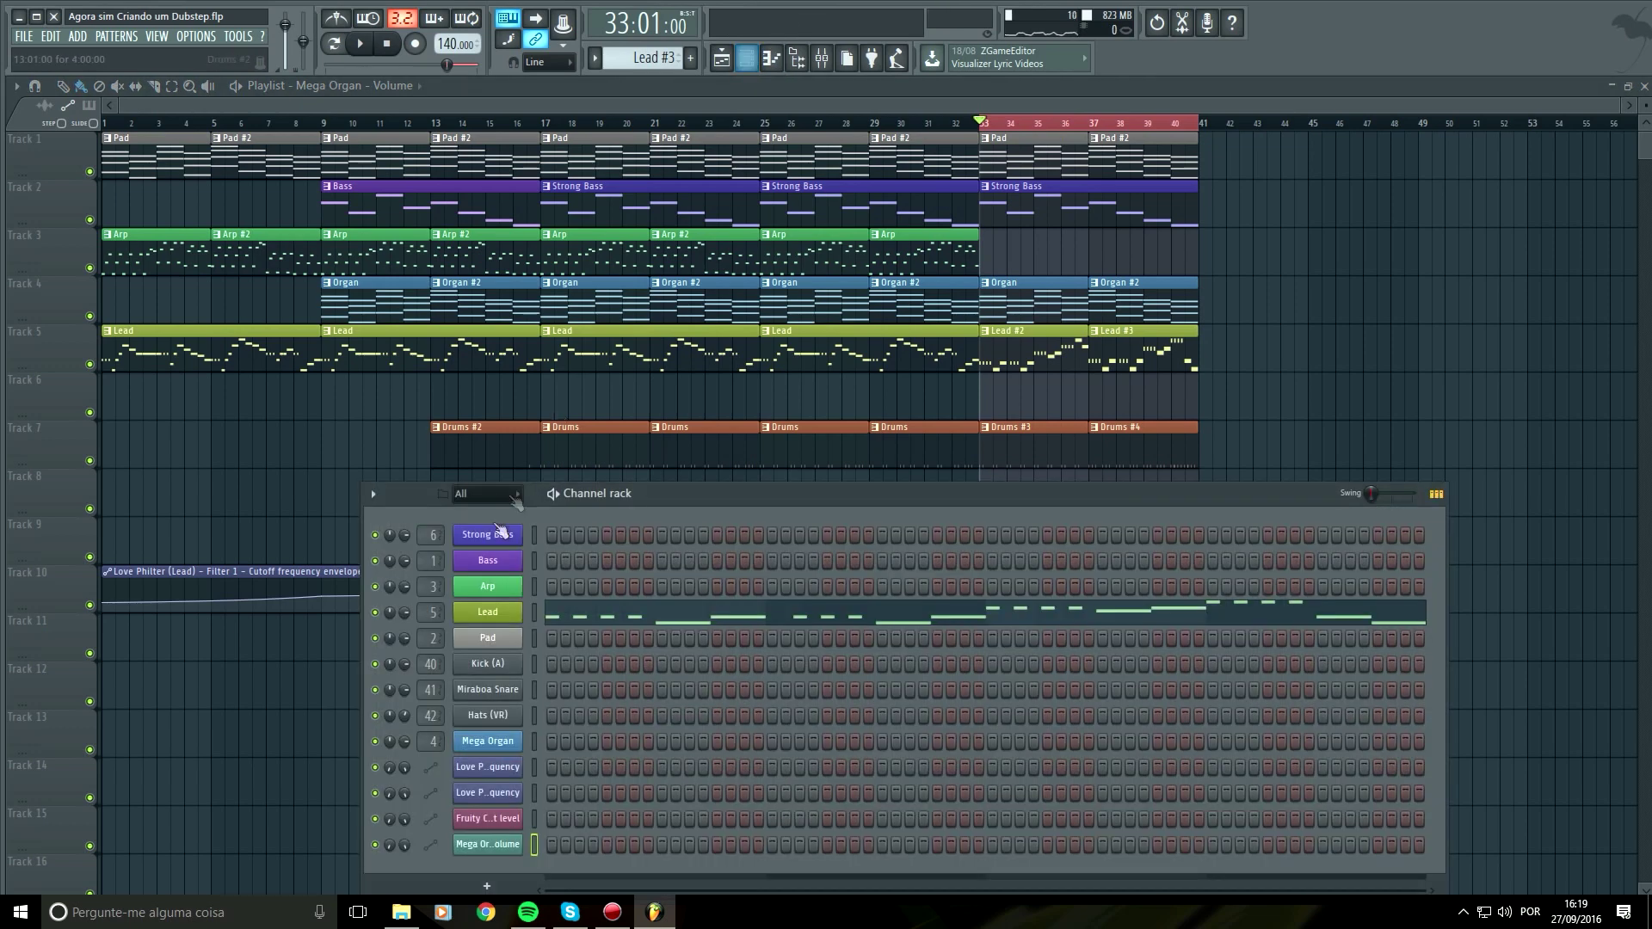
{"action": "left_click", "coordinate": [503, 538]}
{"action": "key", "text": "space"}
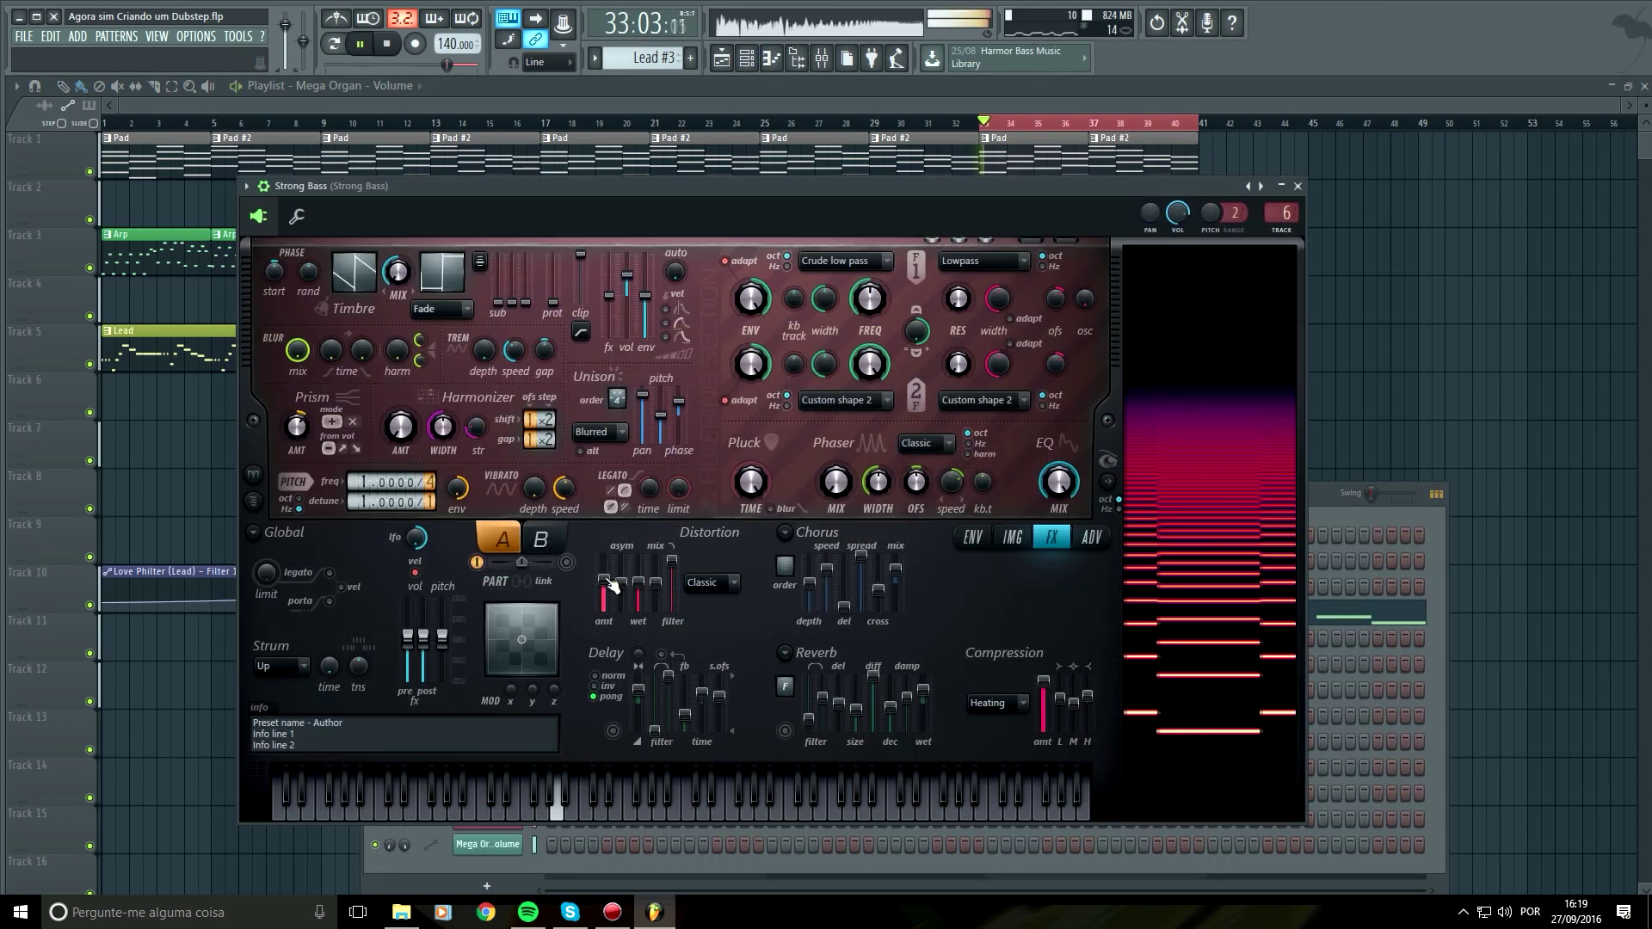
{"action": "left_click", "coordinate": [1176, 99]}
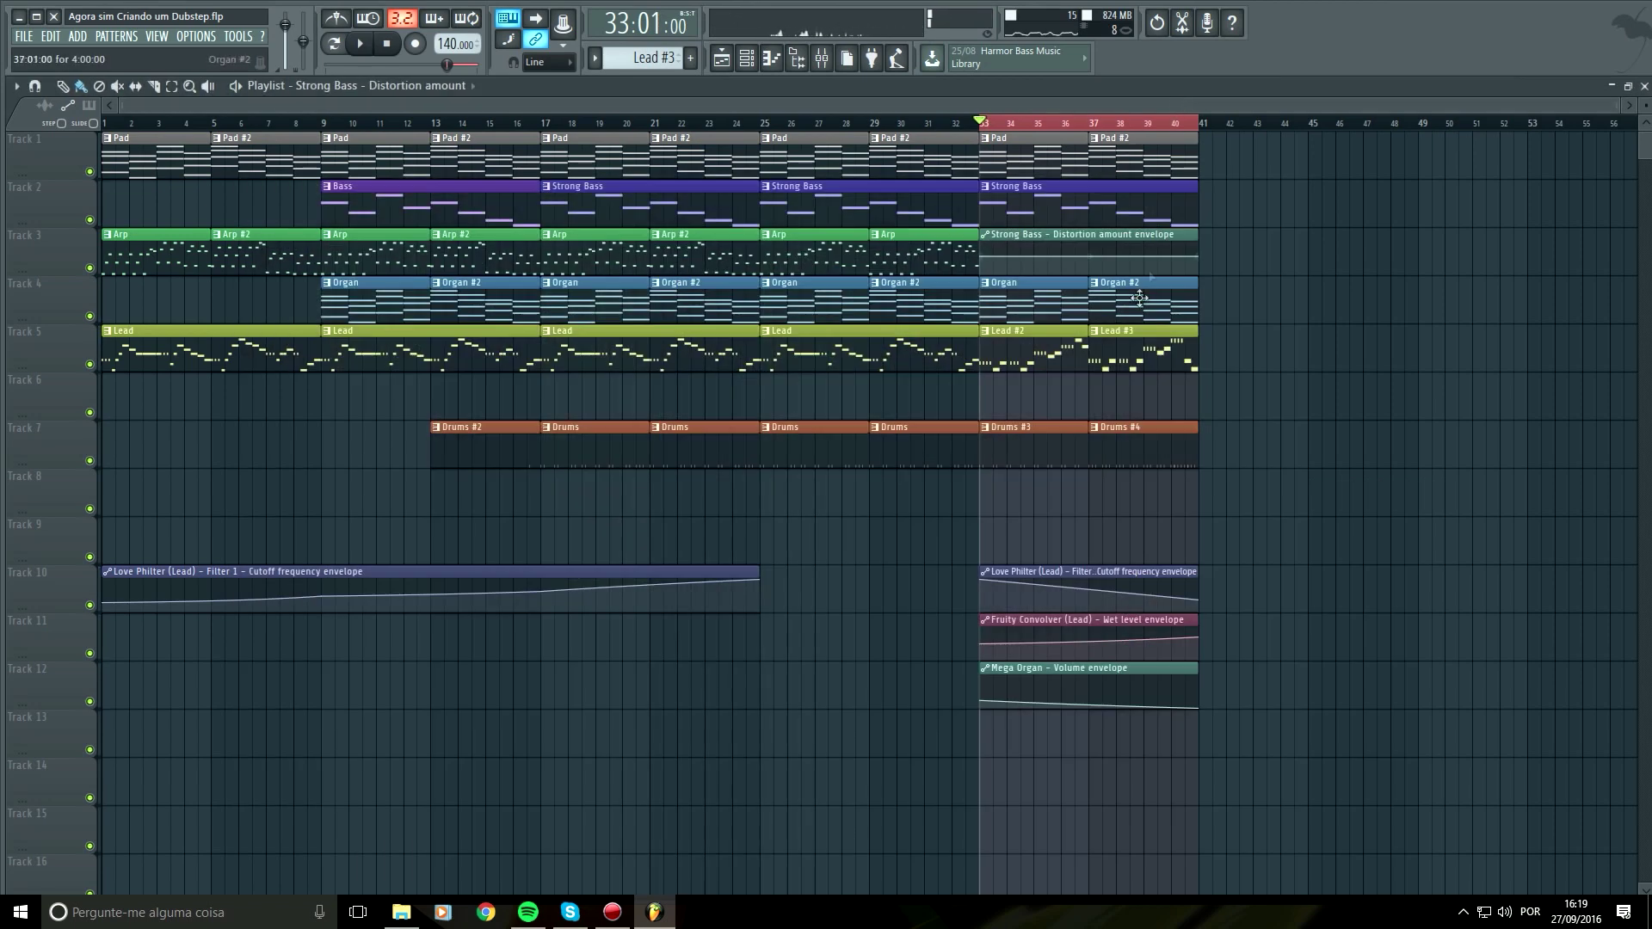
Move the Strong Bass distortion clip to Track 9, bend it into a gently rising curve, and check its shape during playback
{"action": "left_click_drag", "start_coordinate": [1115, 234], "coordinate": [1153, 498]}
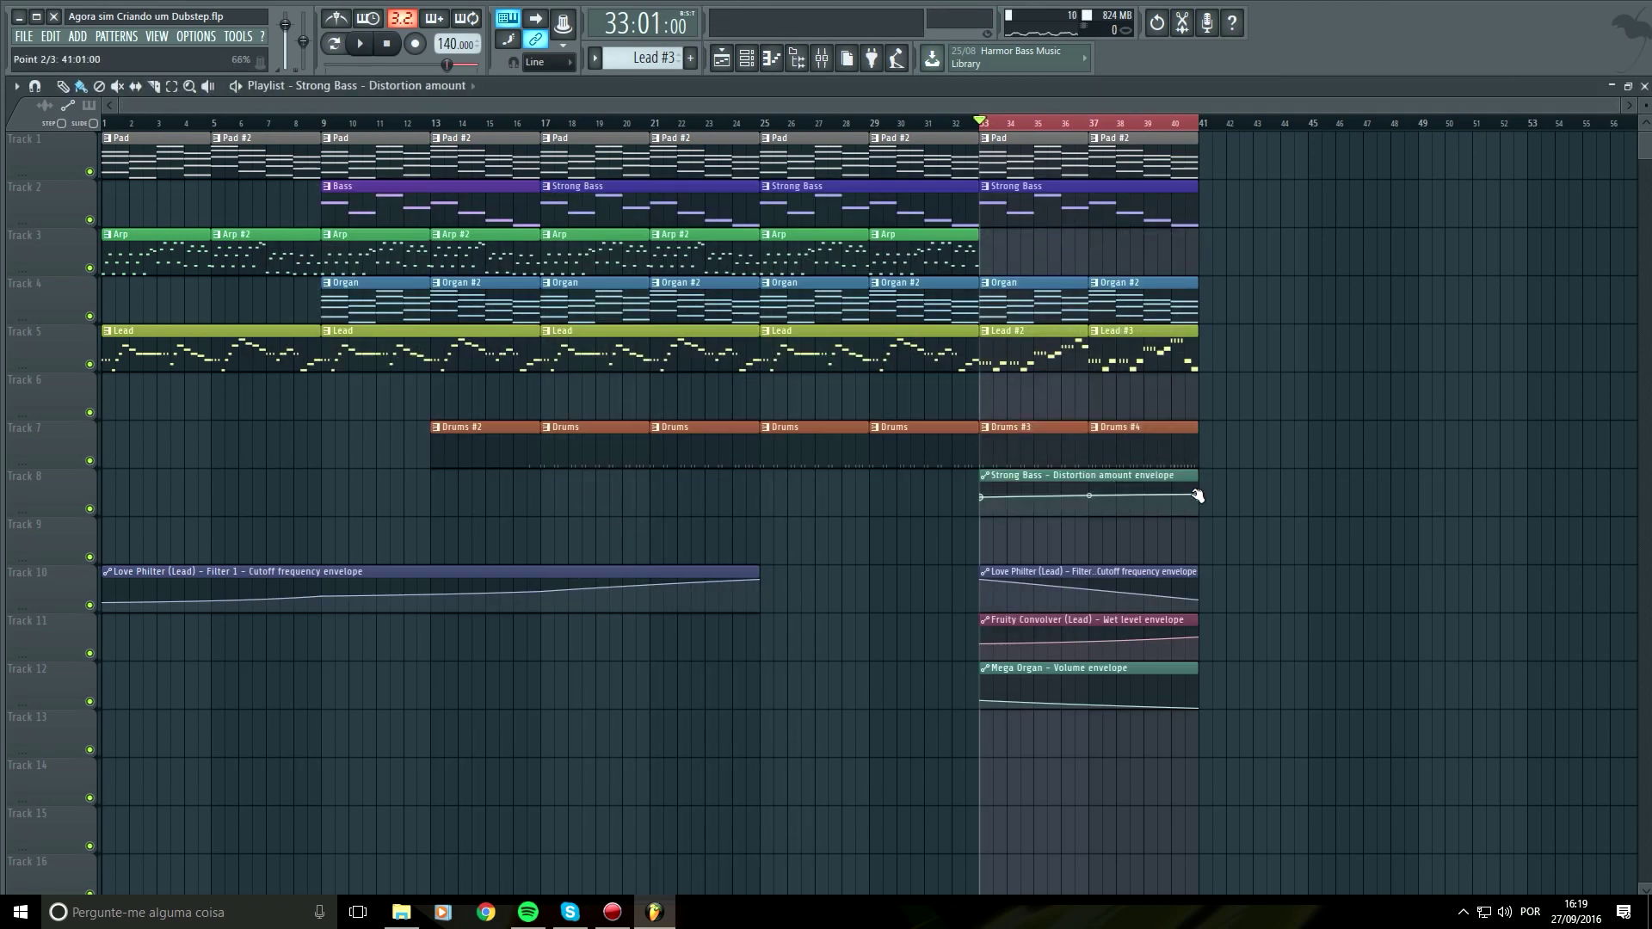
{"action": "key", "text": "space"}
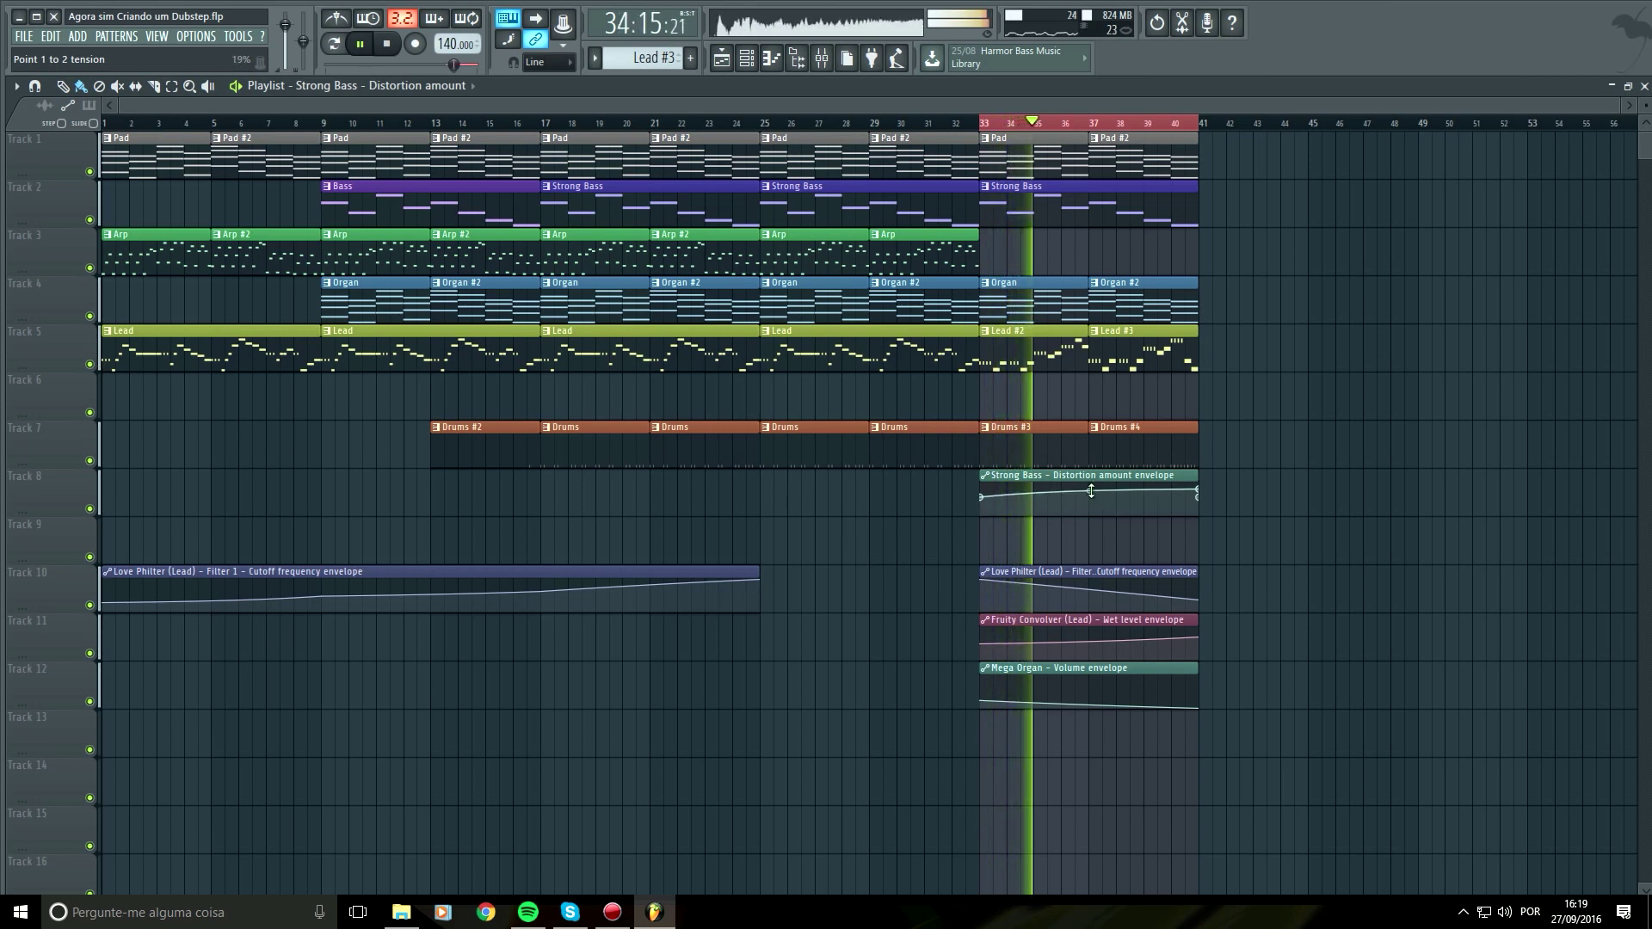
{"action": "left_click_drag", "start_coordinate": [1090, 492], "coordinate": [1094, 540]}
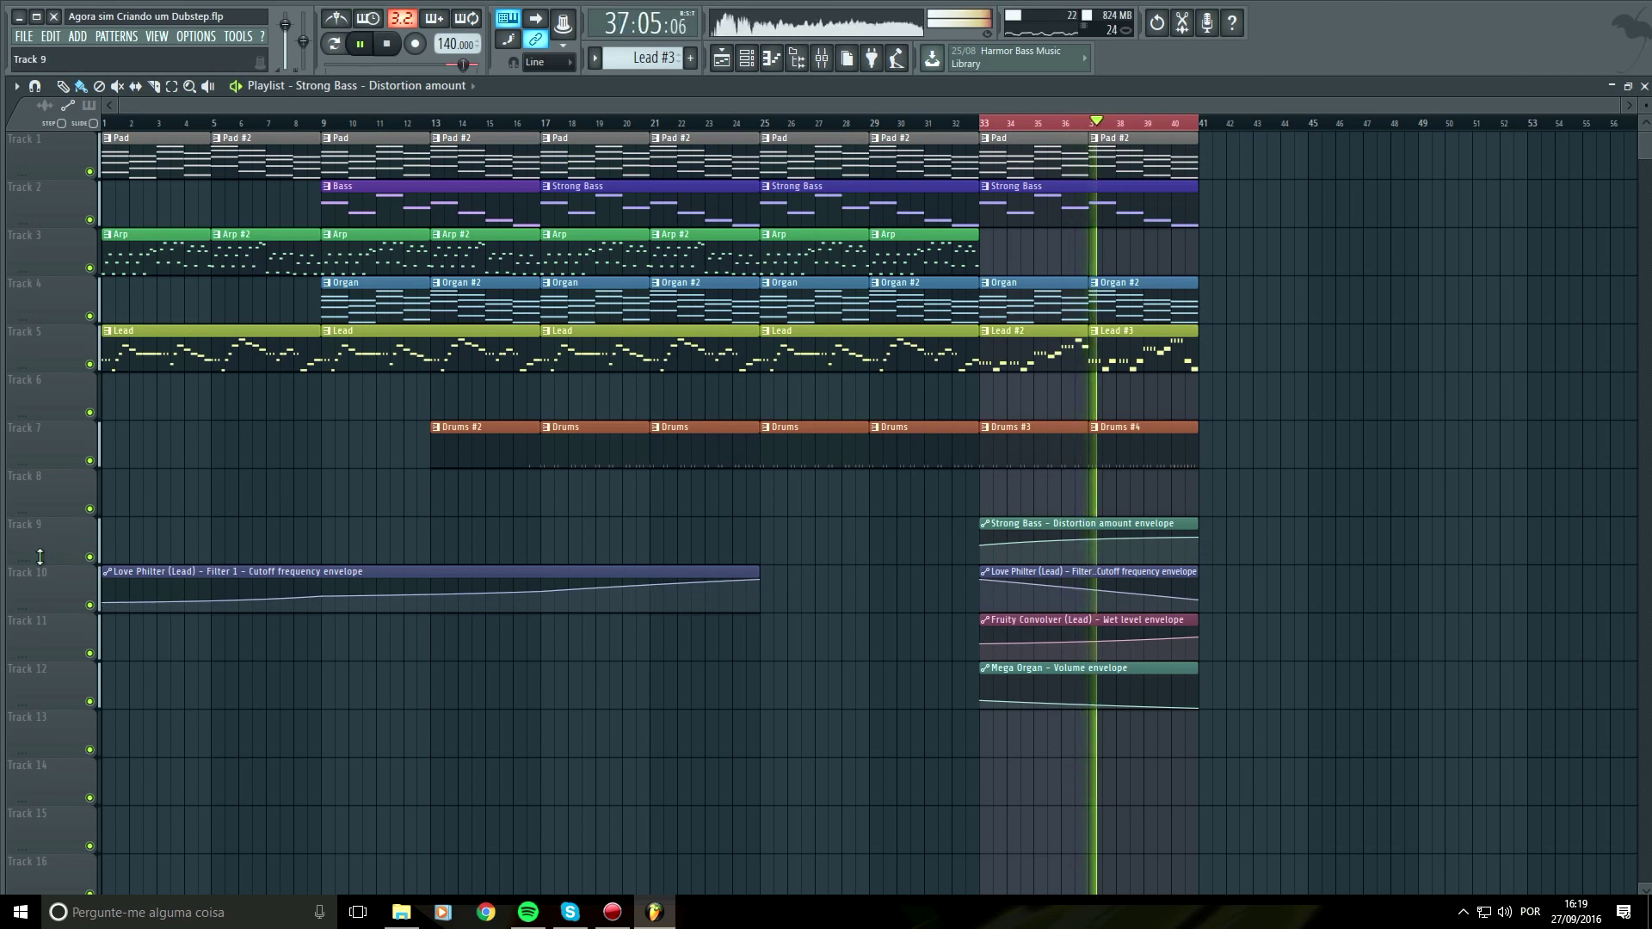
{"action": "left_click_drag", "start_coordinate": [38, 563], "coordinate": [41, 698]}
{"action": "left_click_drag", "start_coordinate": [1198, 566], "coordinate": [1200, 582]}
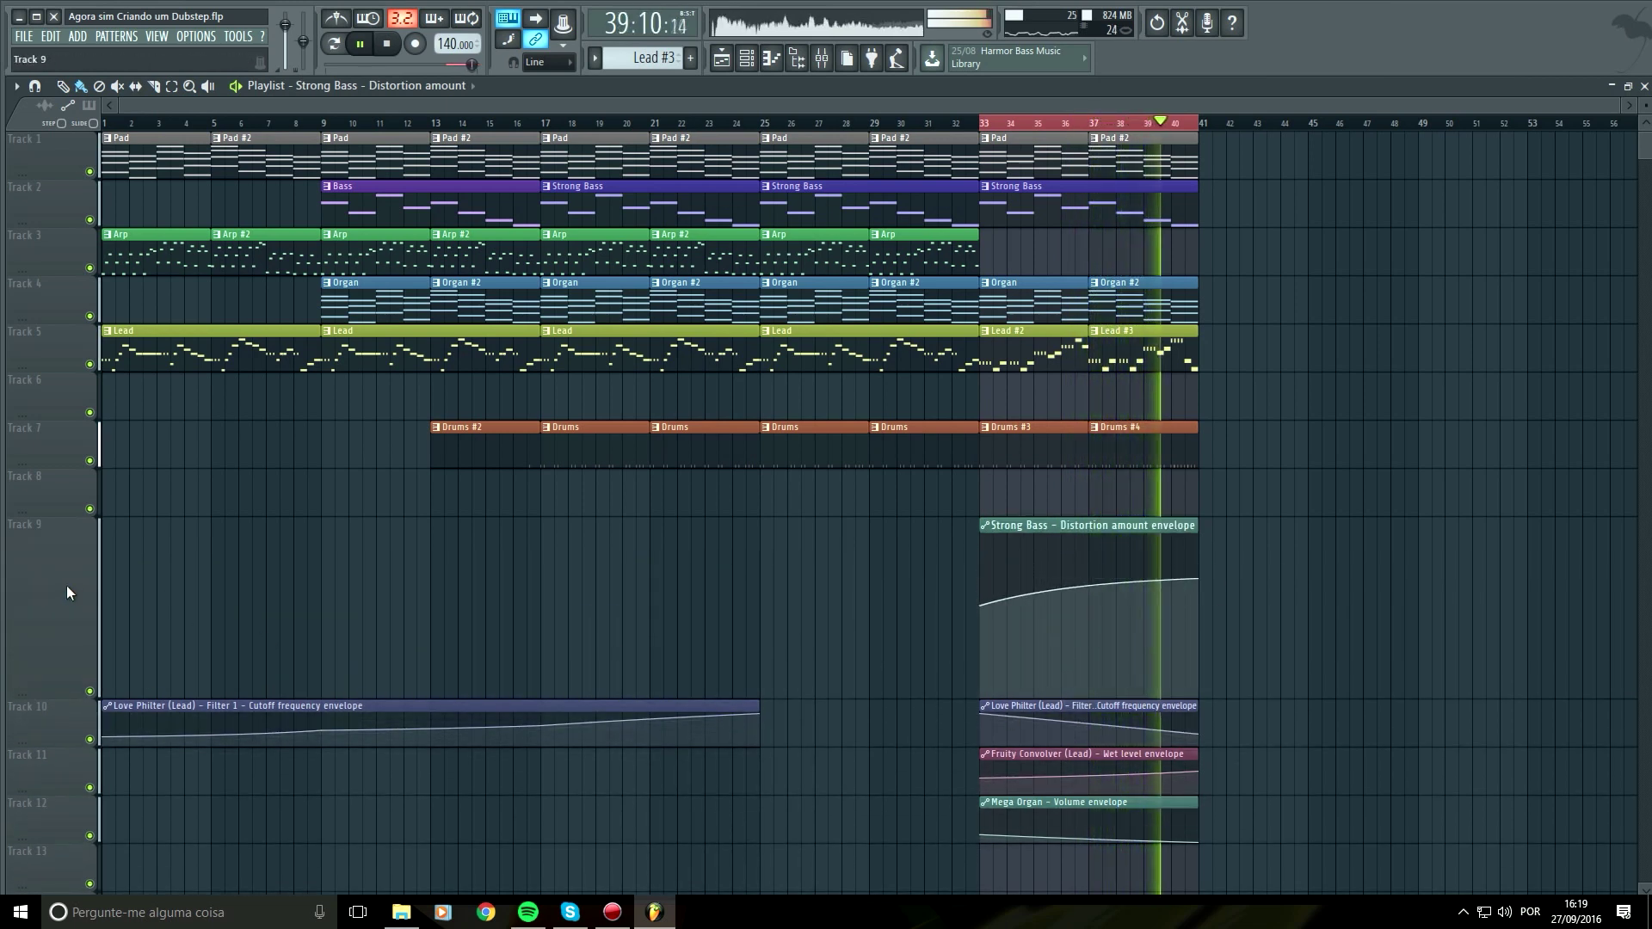
{"action": "left_click", "coordinate": [245, 669]}
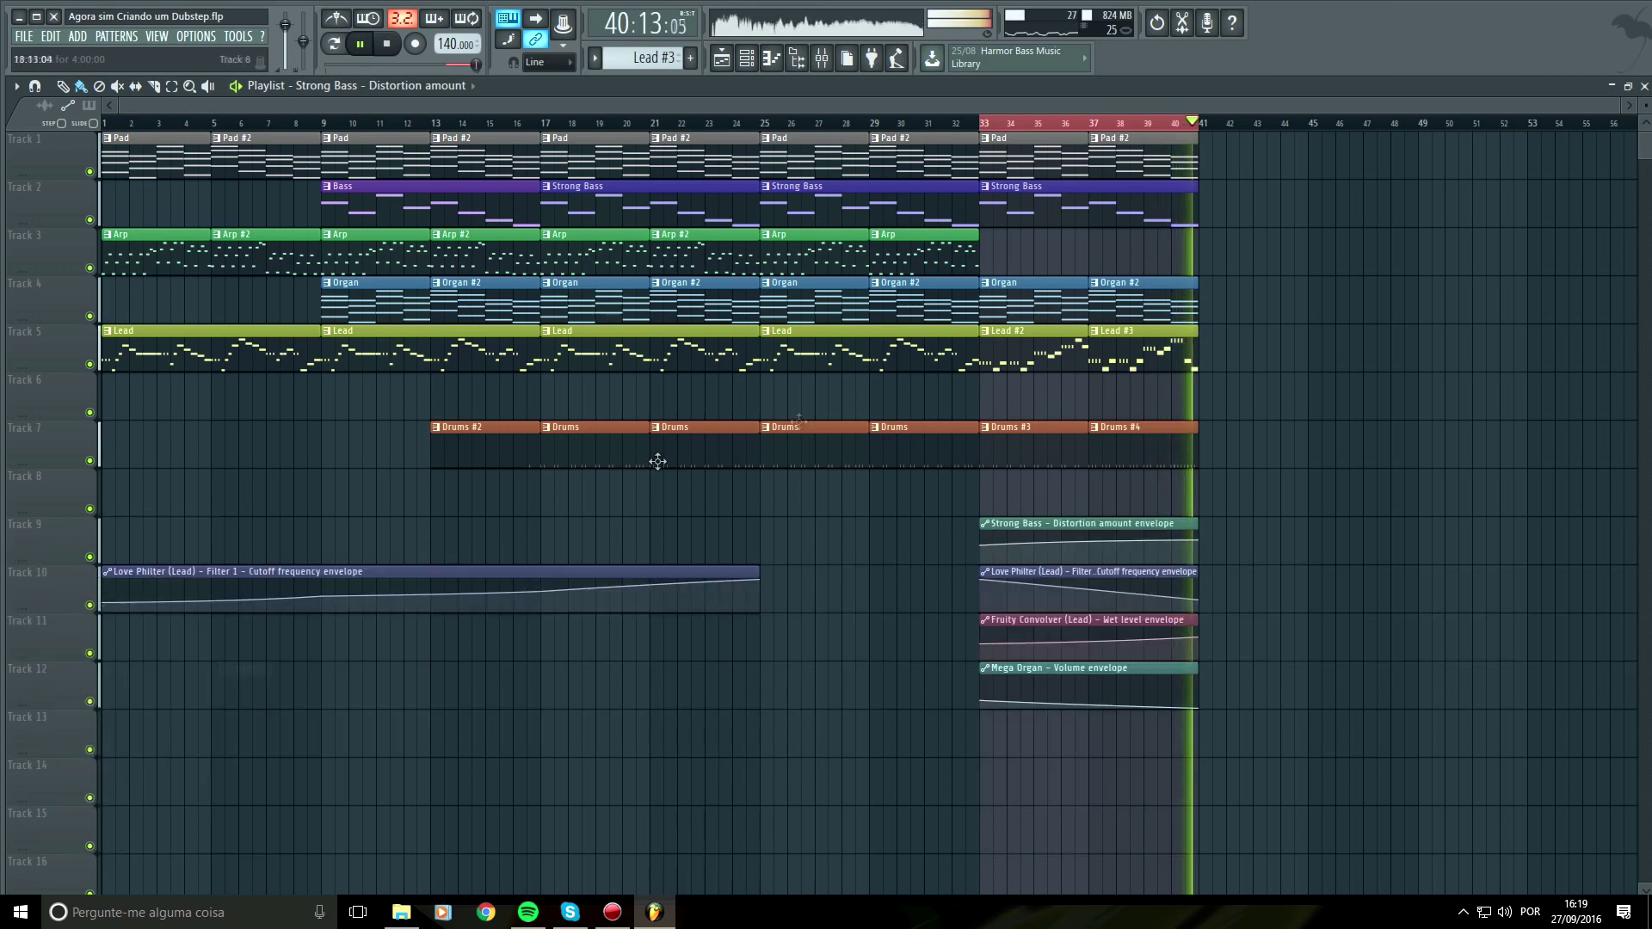
Clear the bars 33 to 40 time selection and return the playback position to bar 33
{"action": "key", "text": "space"}
{"action": "double_click", "coordinate": [1191, 127]}
{"action": "key", "text": "space"}
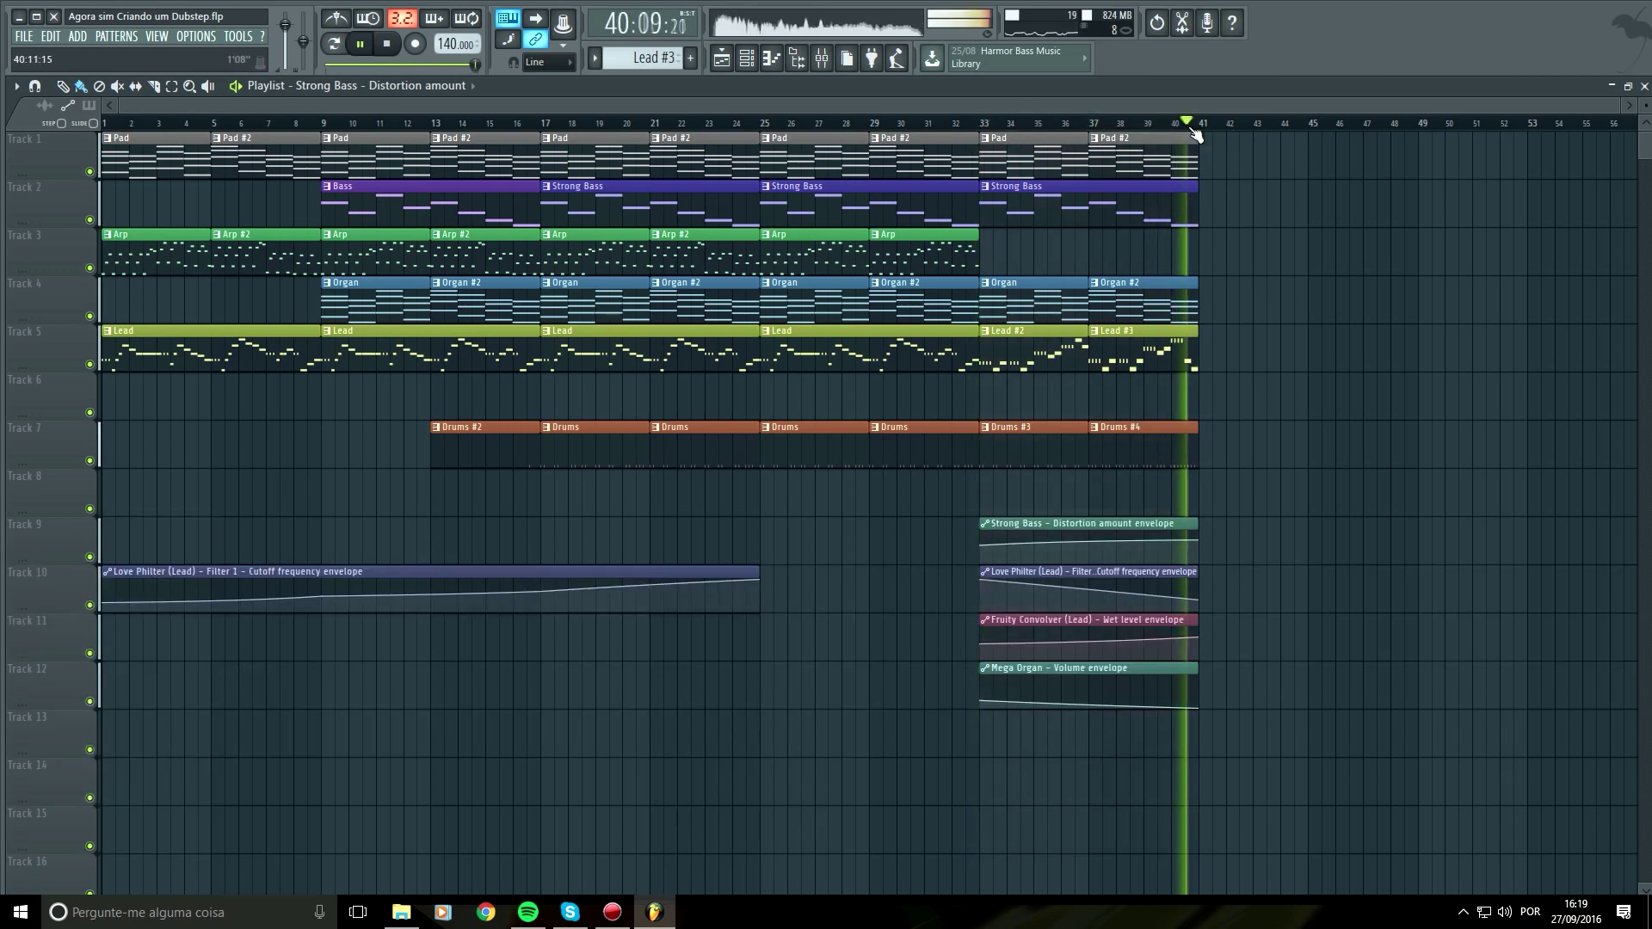
{"action": "left_click", "coordinate": [991, 125]}
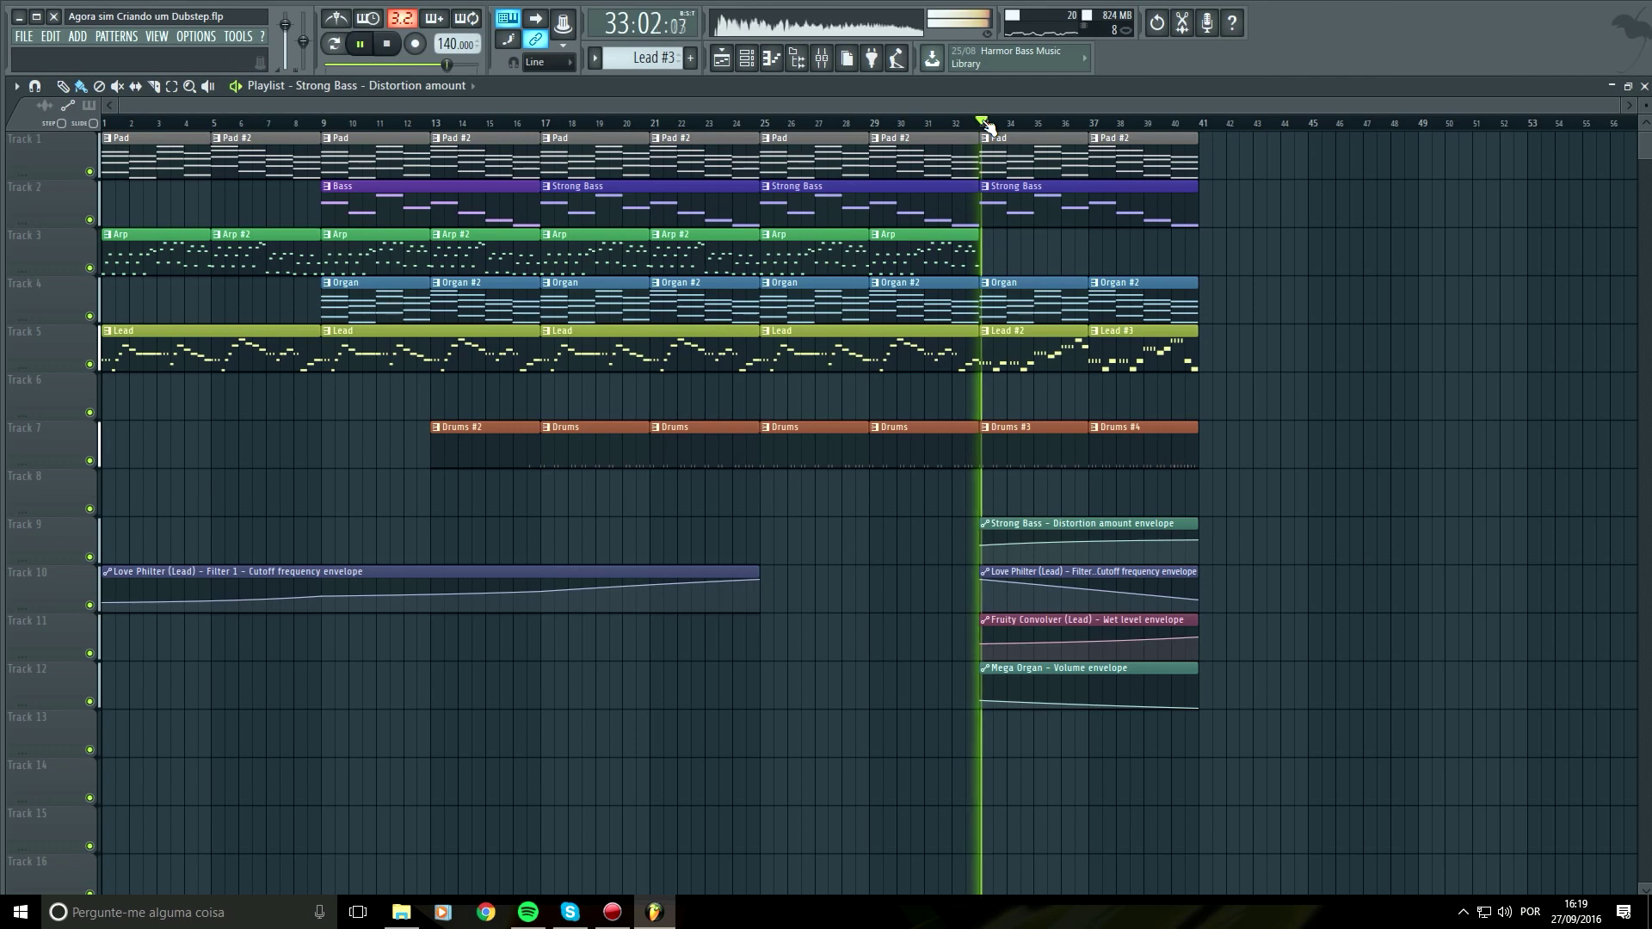
{"action": "key", "text": "space"}
Show the sample browser and expand the Risers folder of the Cymatics - Survey FX Pack
{"action": "left_click", "coordinate": [806, 60]}
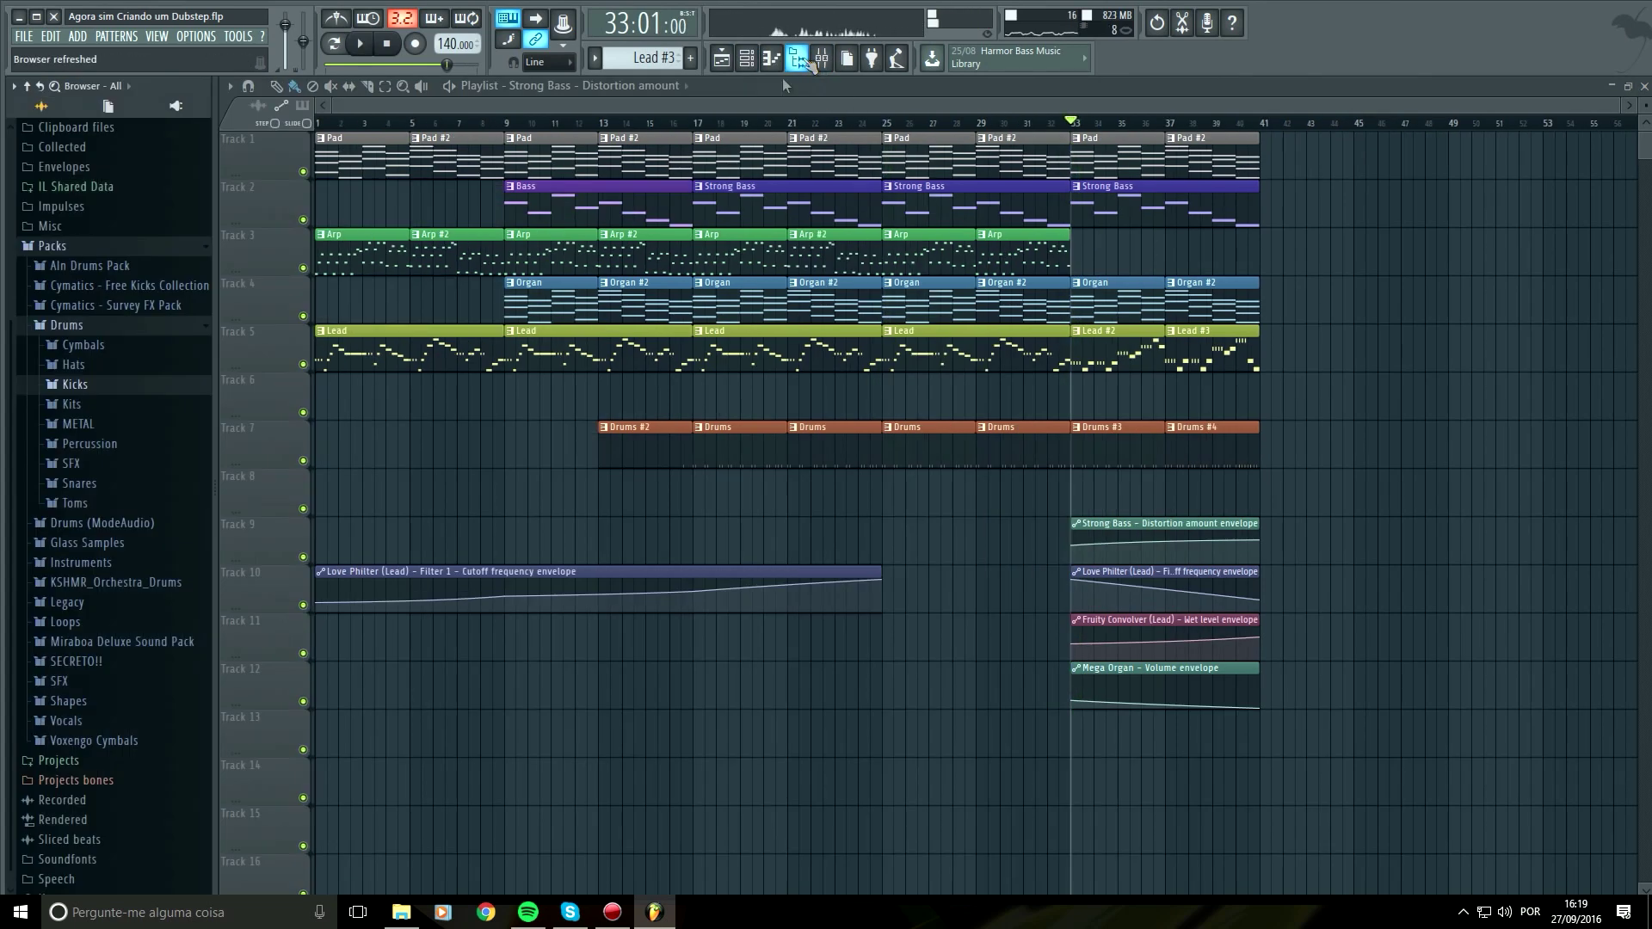
{"action": "scroll", "coordinate": [160, 335], "scroll_direction": "up", "scroll_amount": 2}
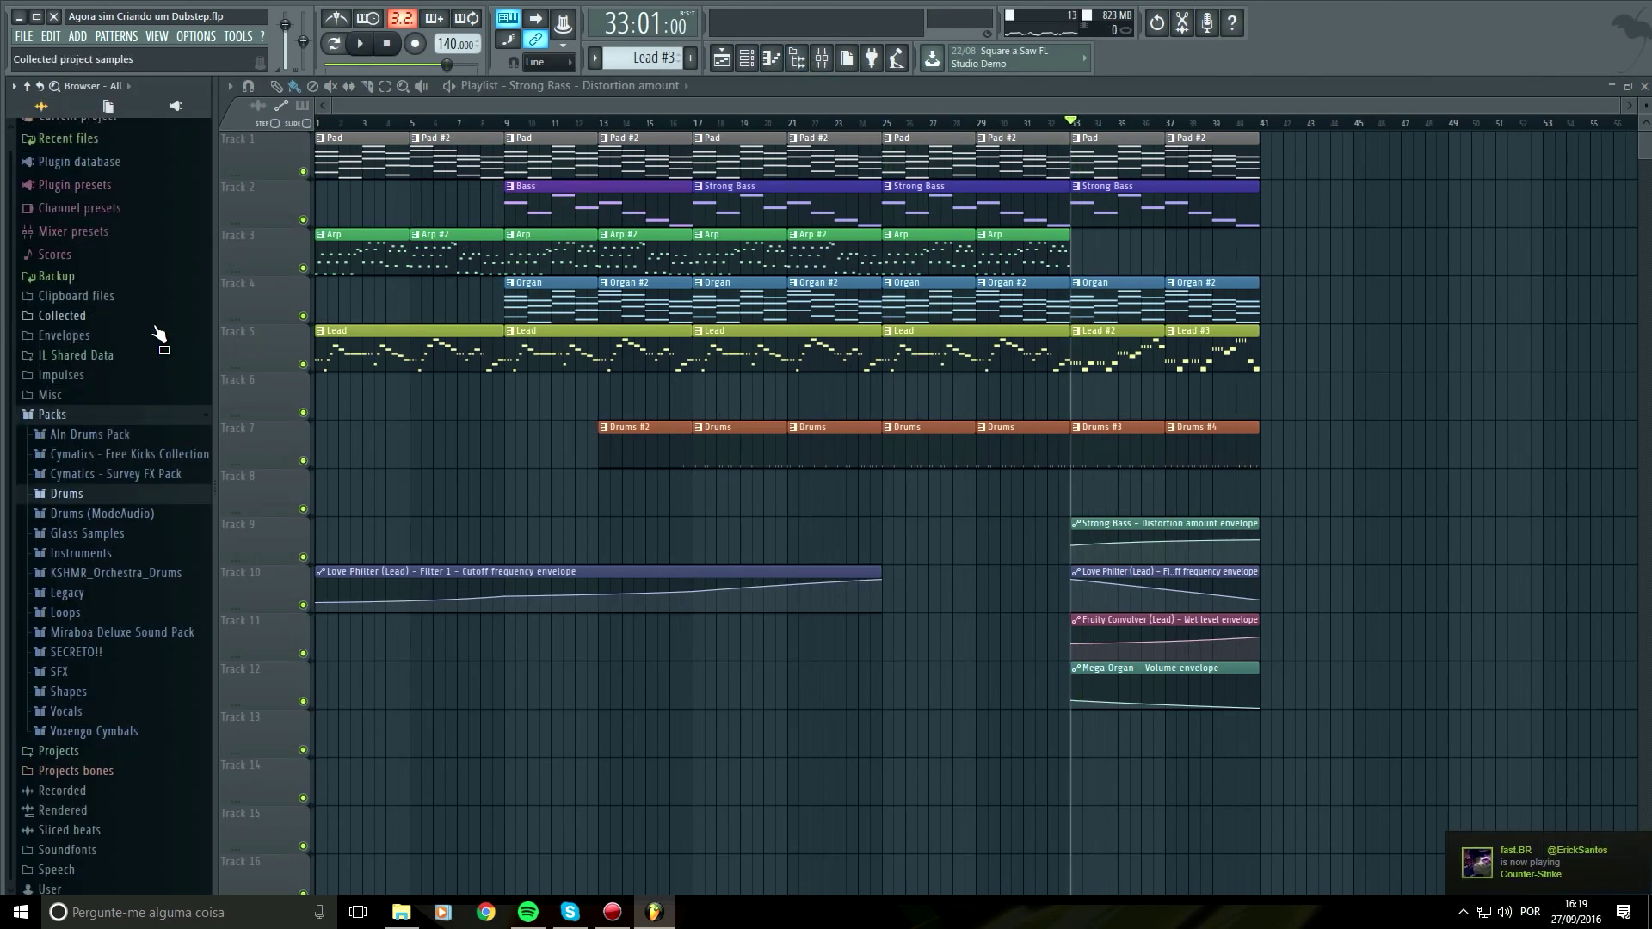
{"action": "left_click", "coordinate": [174, 455]}
{"action": "left_click", "coordinate": [172, 451]}
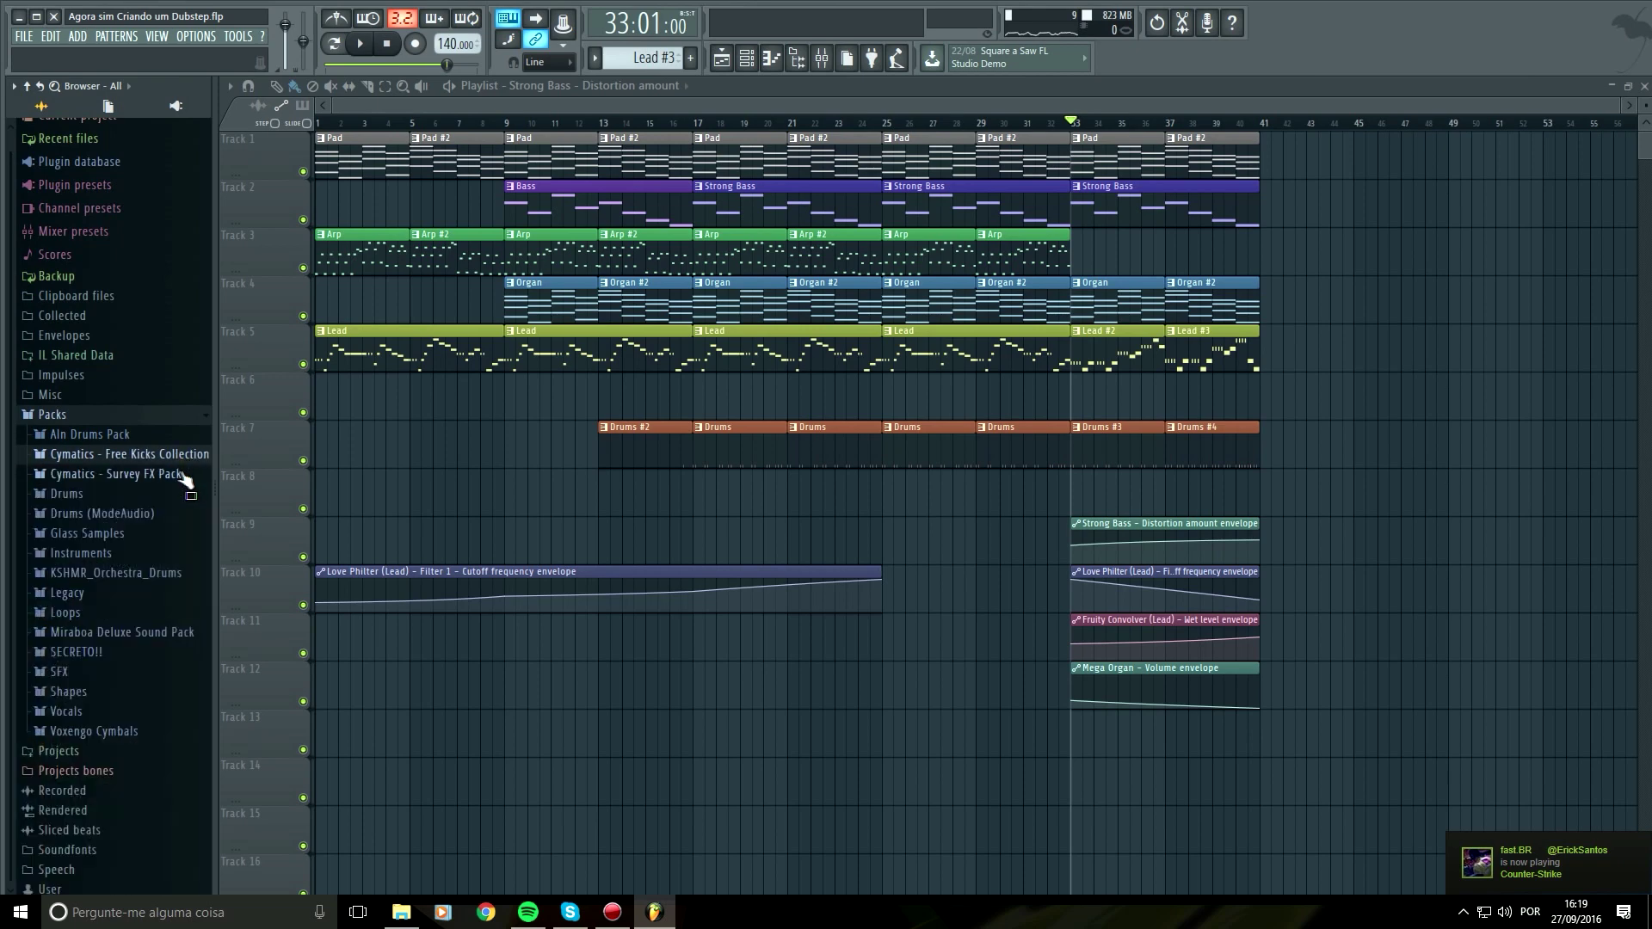
{"action": "left_click", "coordinate": [181, 474]}
{"action": "left_click", "coordinate": [77, 533]}
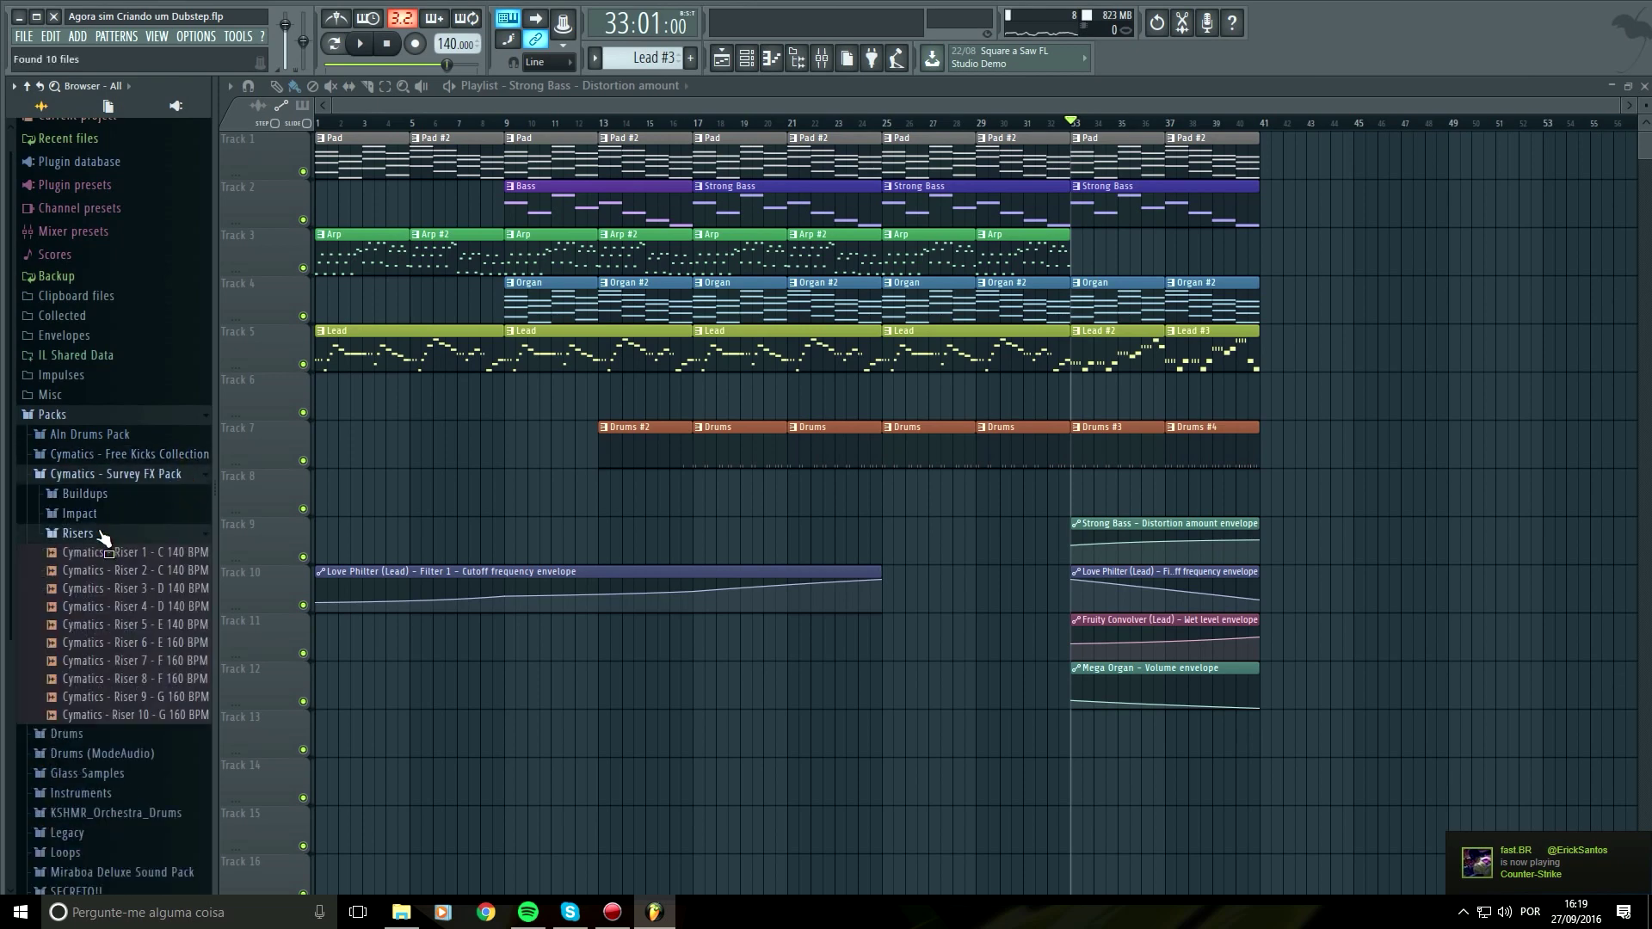
Audition the Cymatics Riser 1, Riser 2 and Riser 3 samples
{"action": "left_click", "coordinate": [193, 337]}
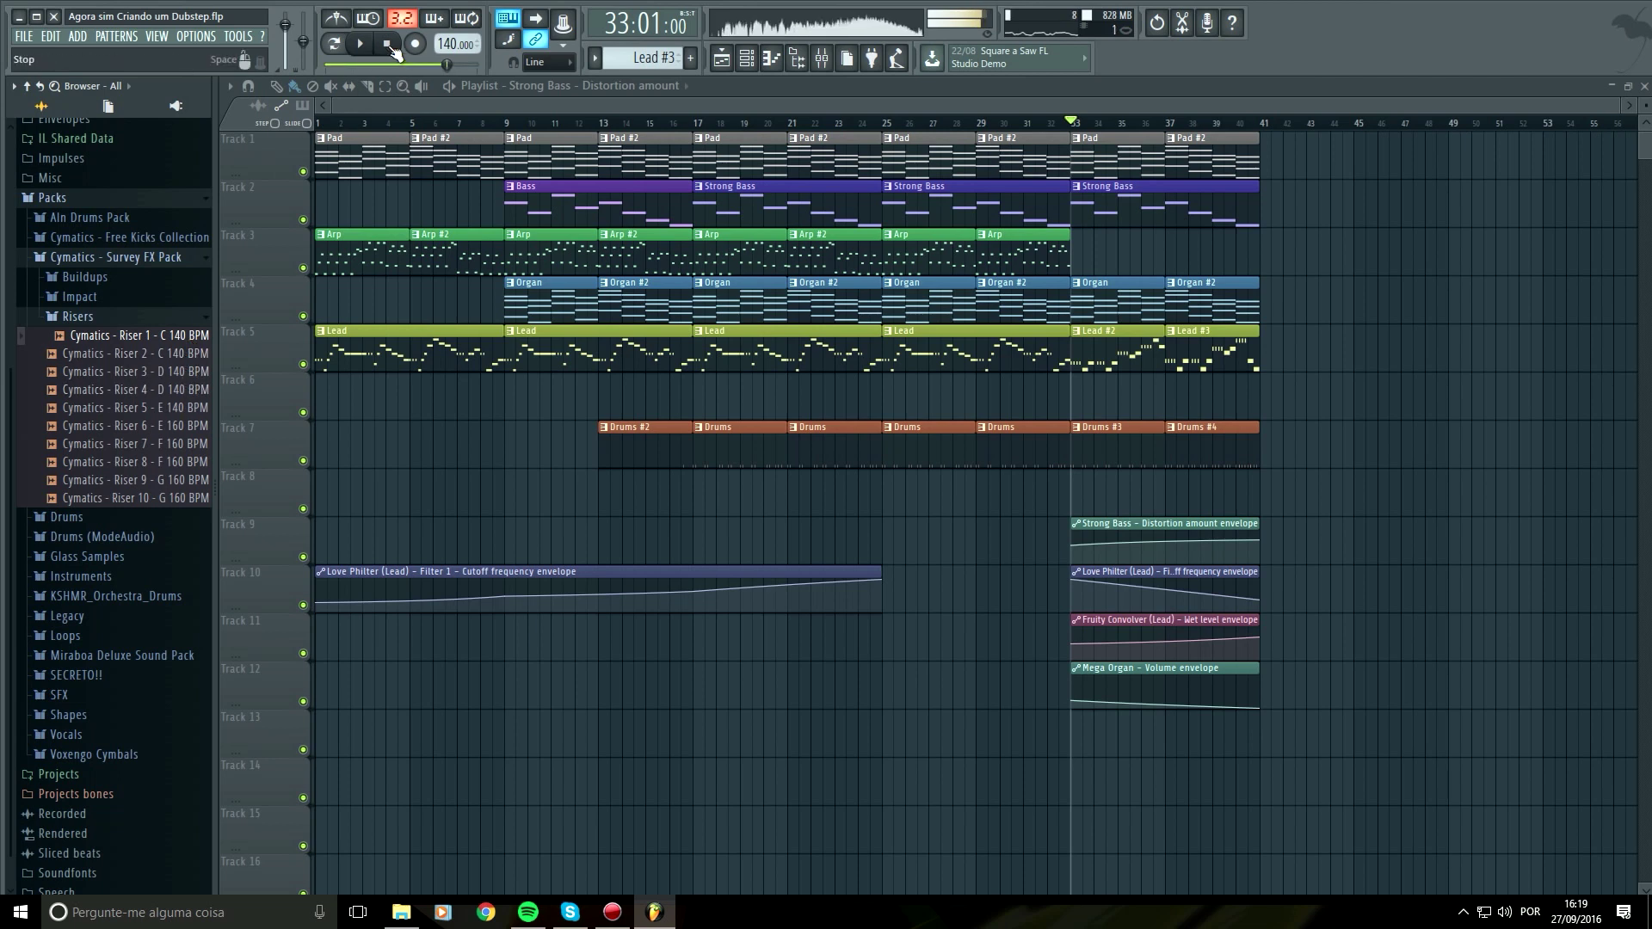
{"action": "left_click", "coordinate": [389, 44]}
{"action": "left_click", "coordinate": [172, 354]}
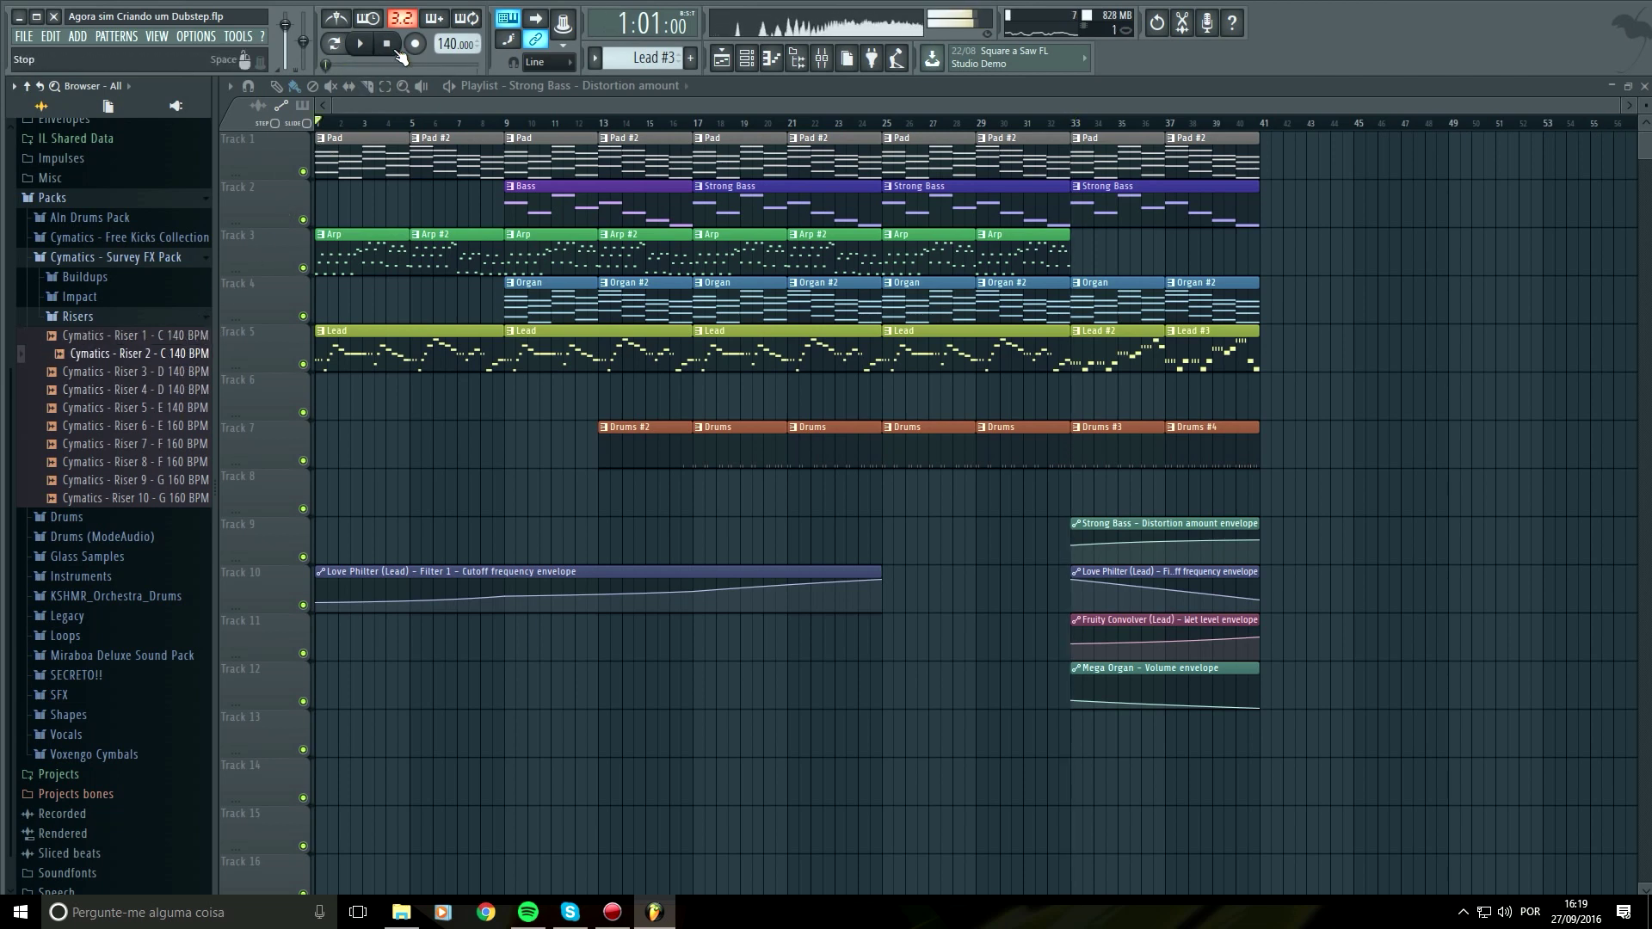
{"action": "left_click", "coordinate": [200, 371]}
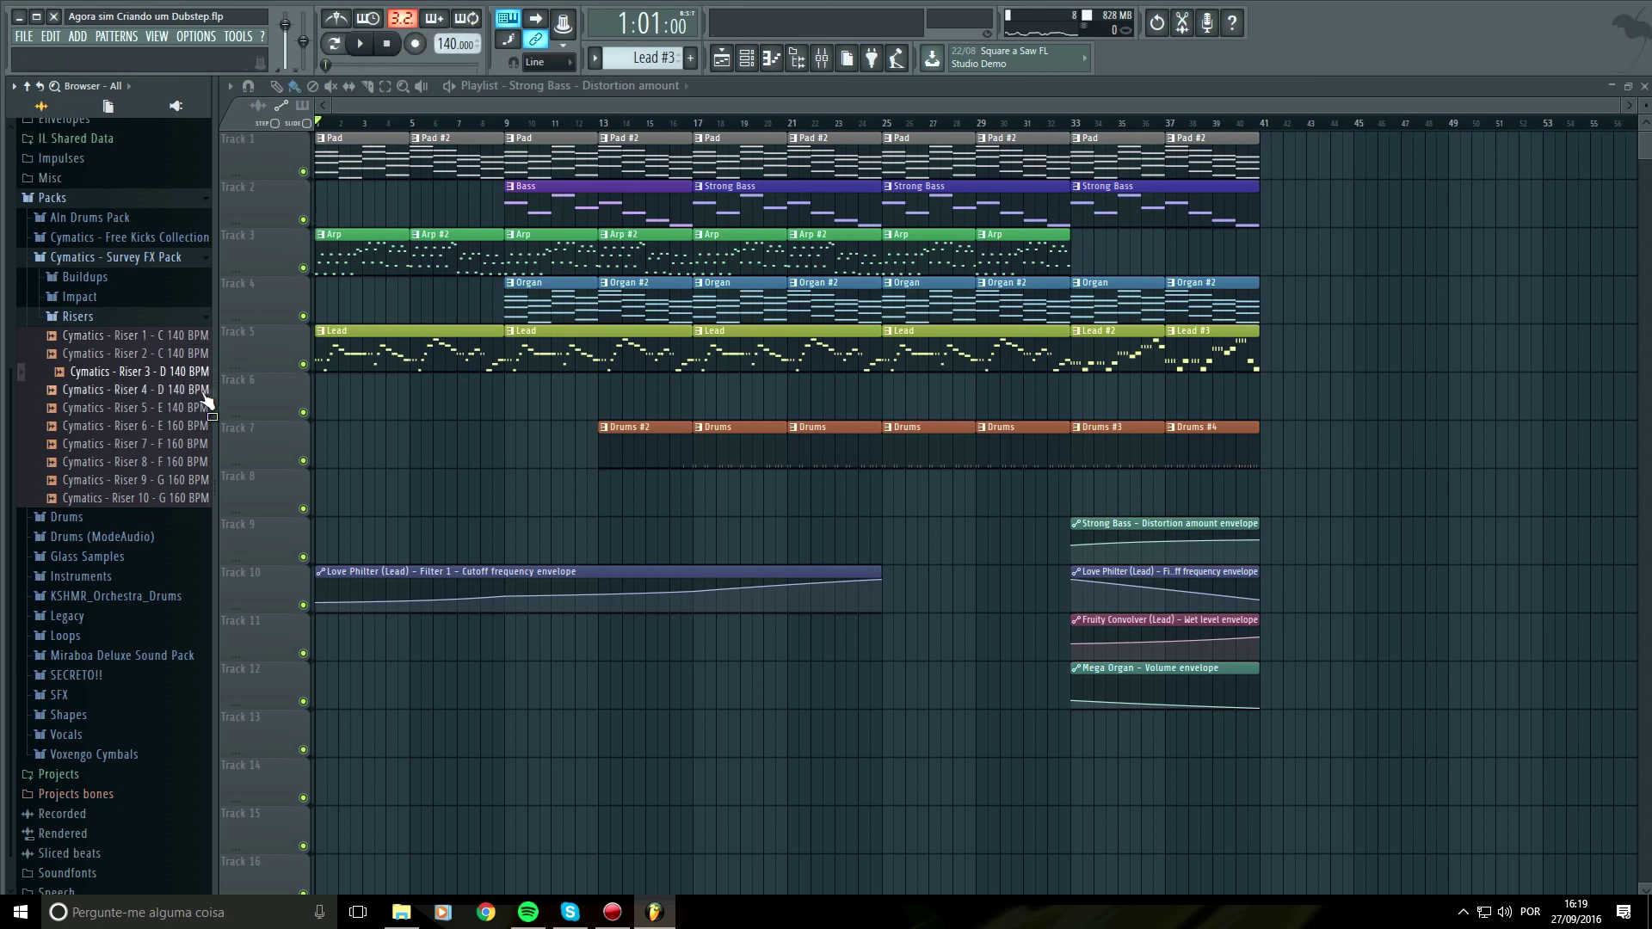
Examine the chord notes of the Pad clip at bar 33 and return to the playlist
{"action": "double_click", "coordinate": [1118, 172]}
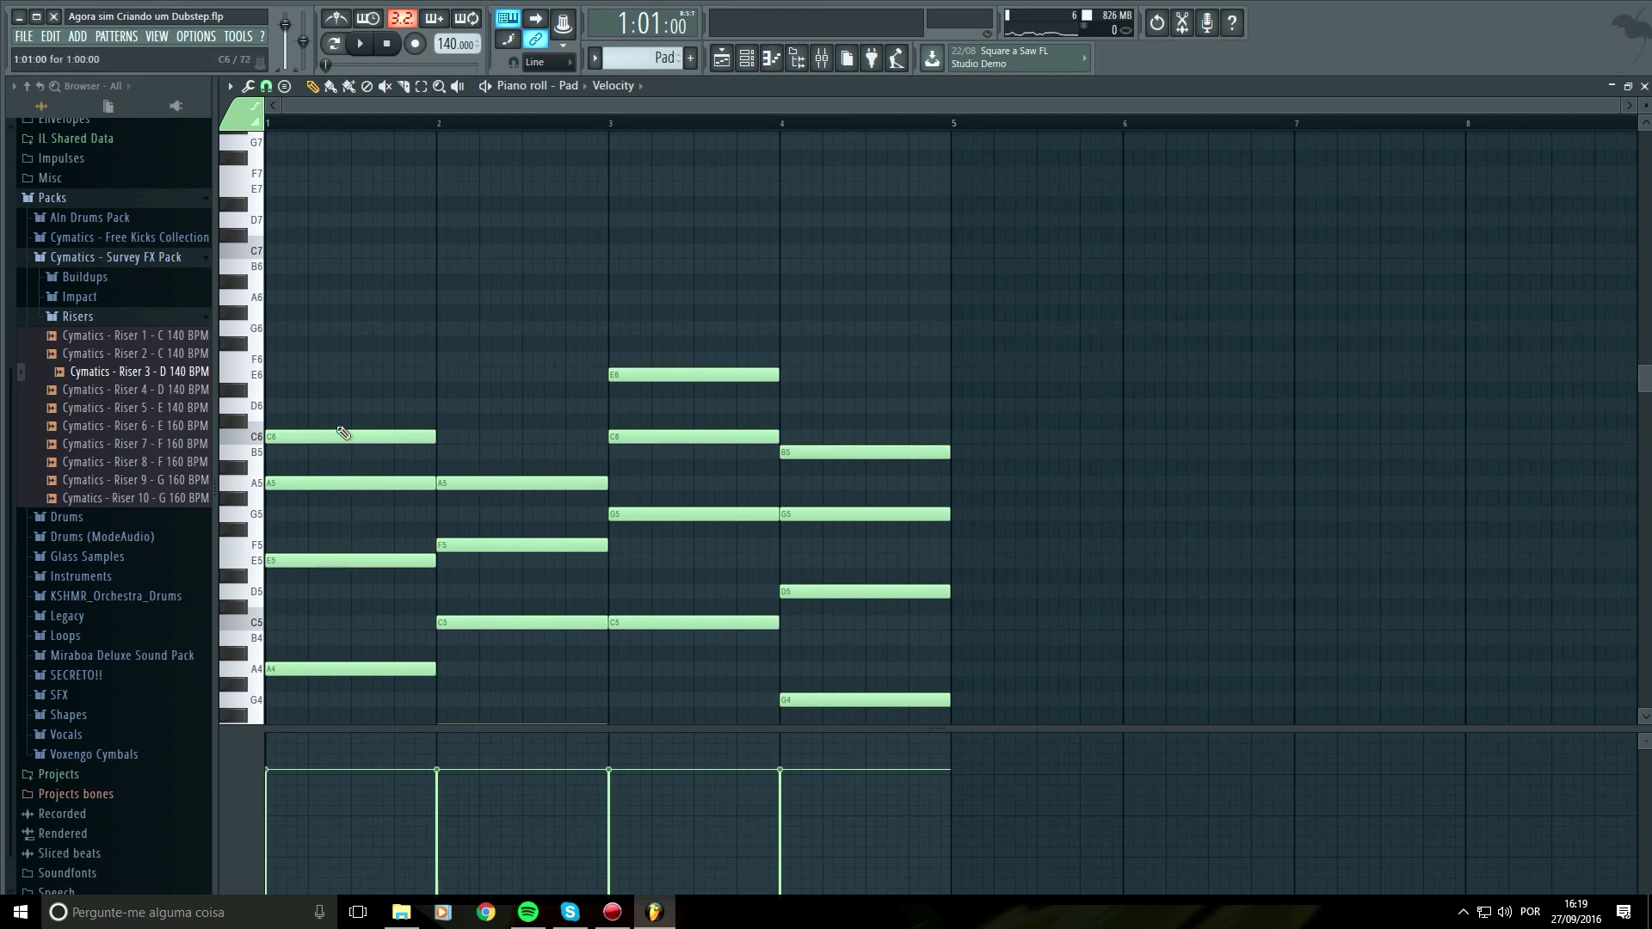
{"action": "left_click", "coordinate": [749, 58]}
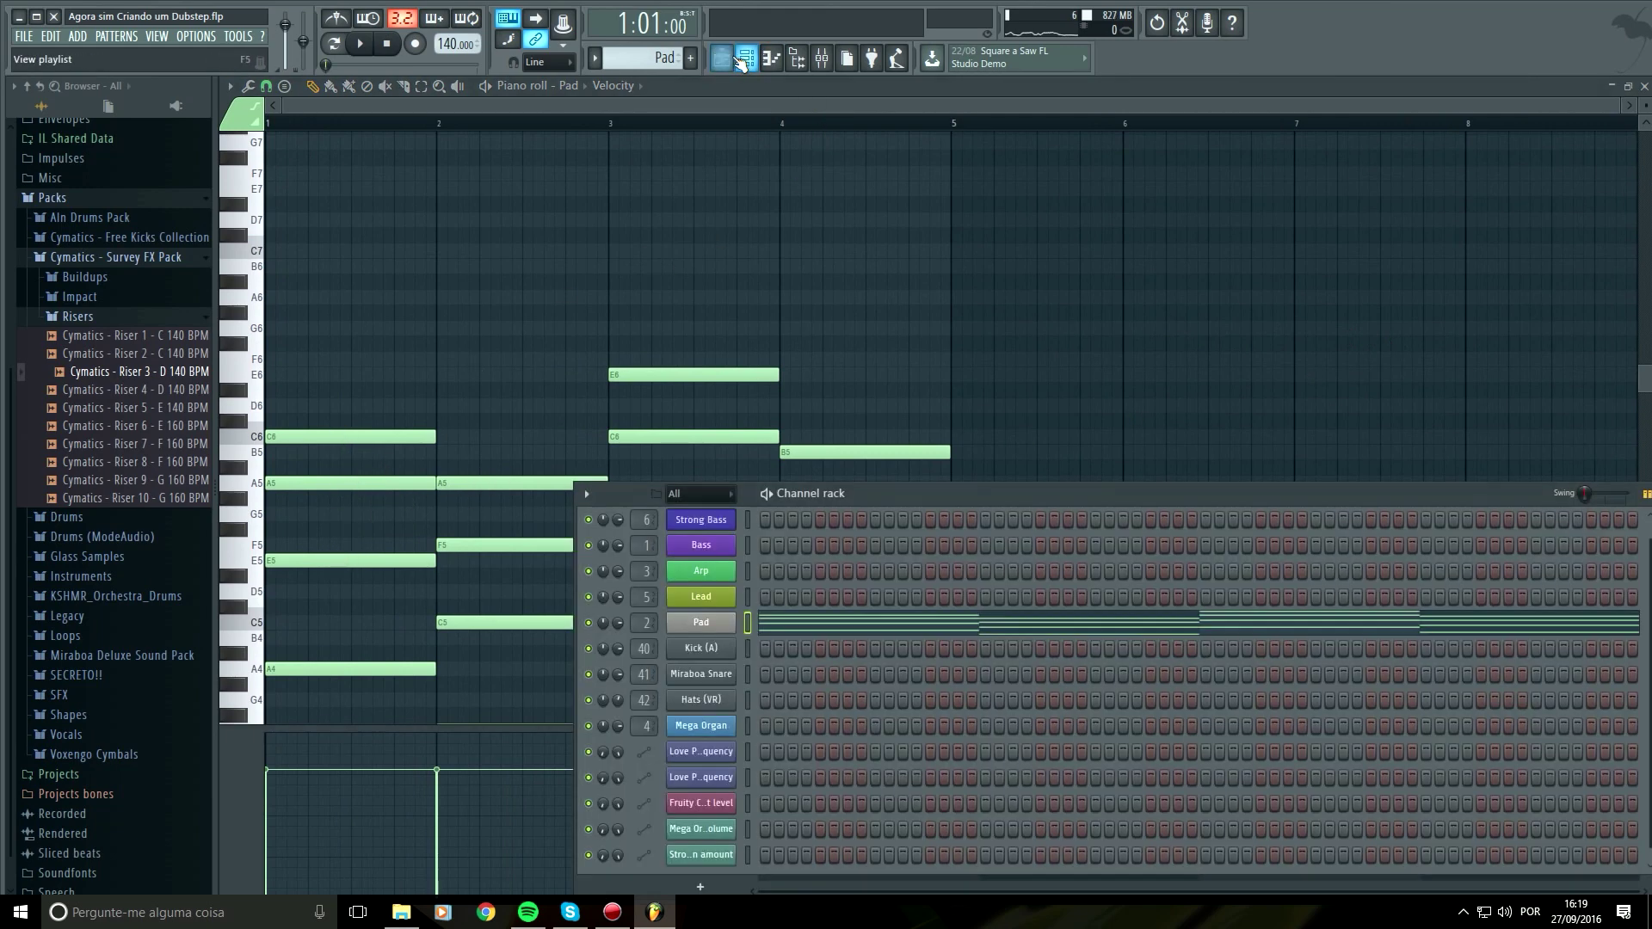
{"action": "left_click", "coordinate": [721, 58]}
Audition the Cymatics risers in order from Riser 1 to Riser 6 to compare their keys with the chords
{"action": "left_click", "coordinate": [176, 335]}
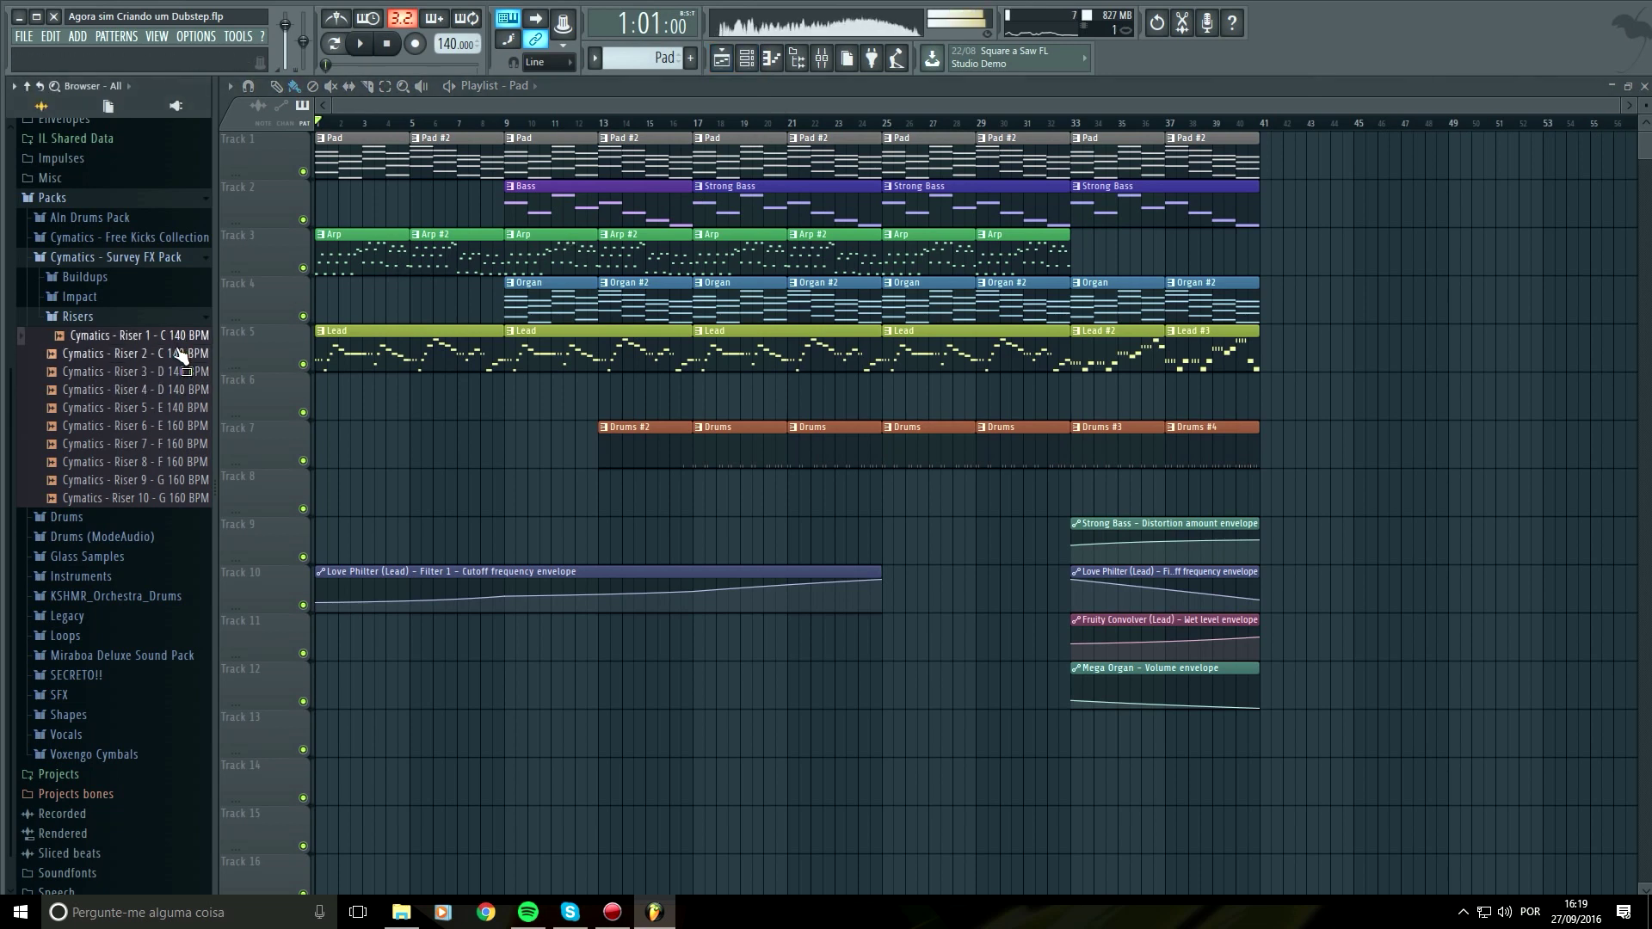
{"action": "key", "text": "Down"}
{"action": "key", "text": "Down"}
{"action": "key", "text": "Down"}
{"action": "key", "text": "Down"}
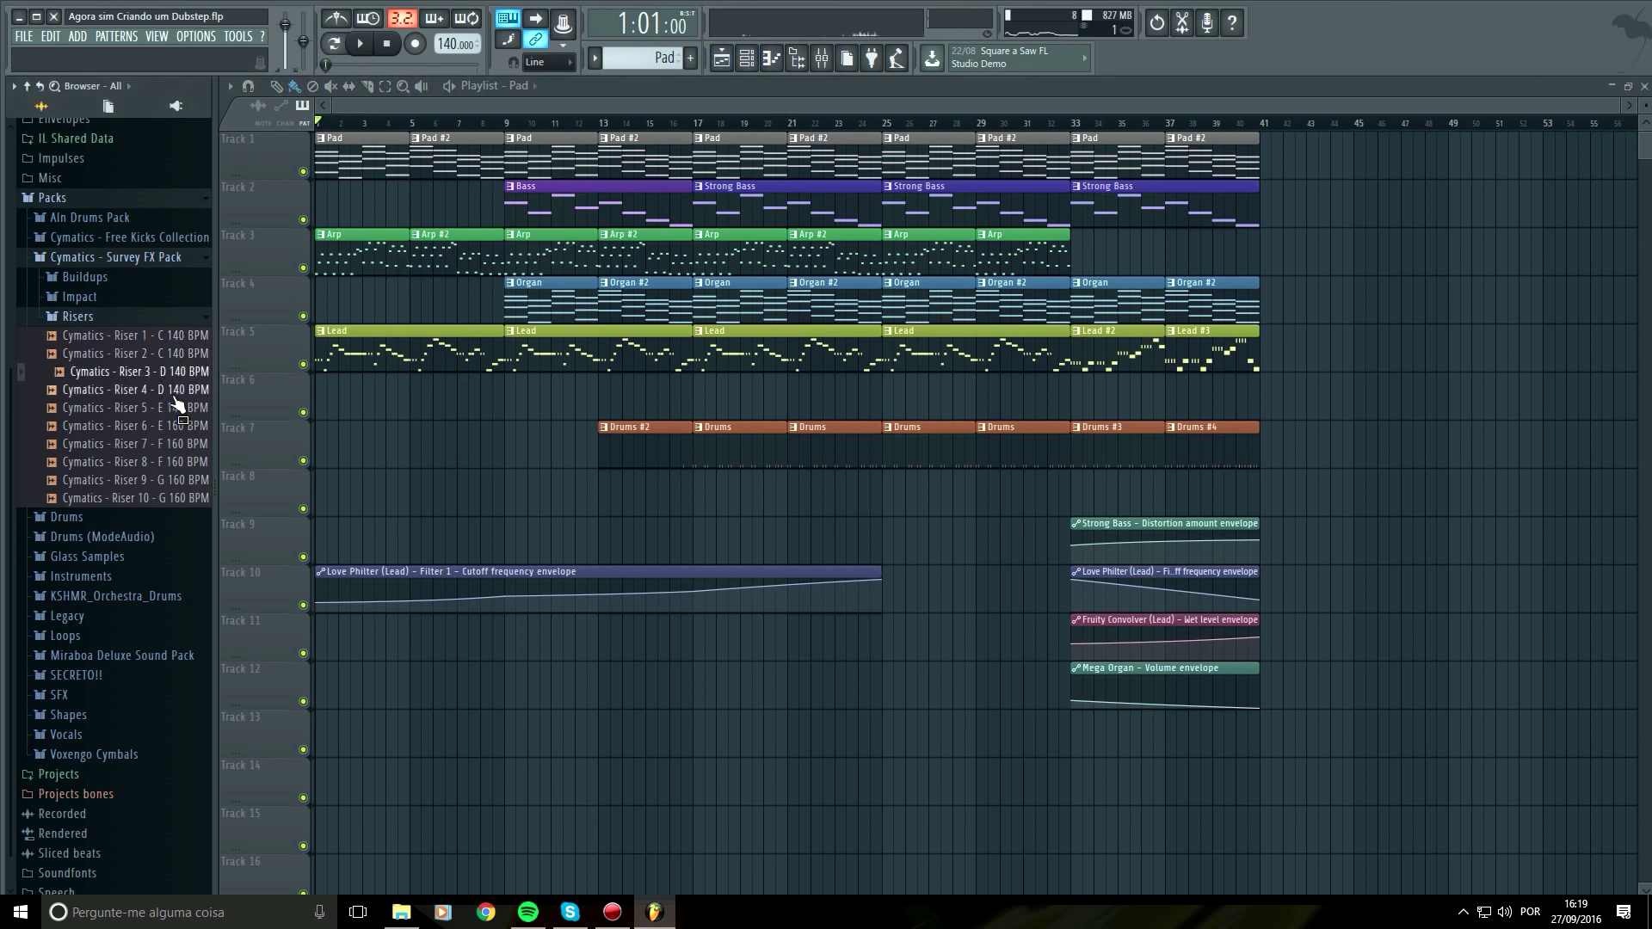
{"action": "key", "text": "Down"}
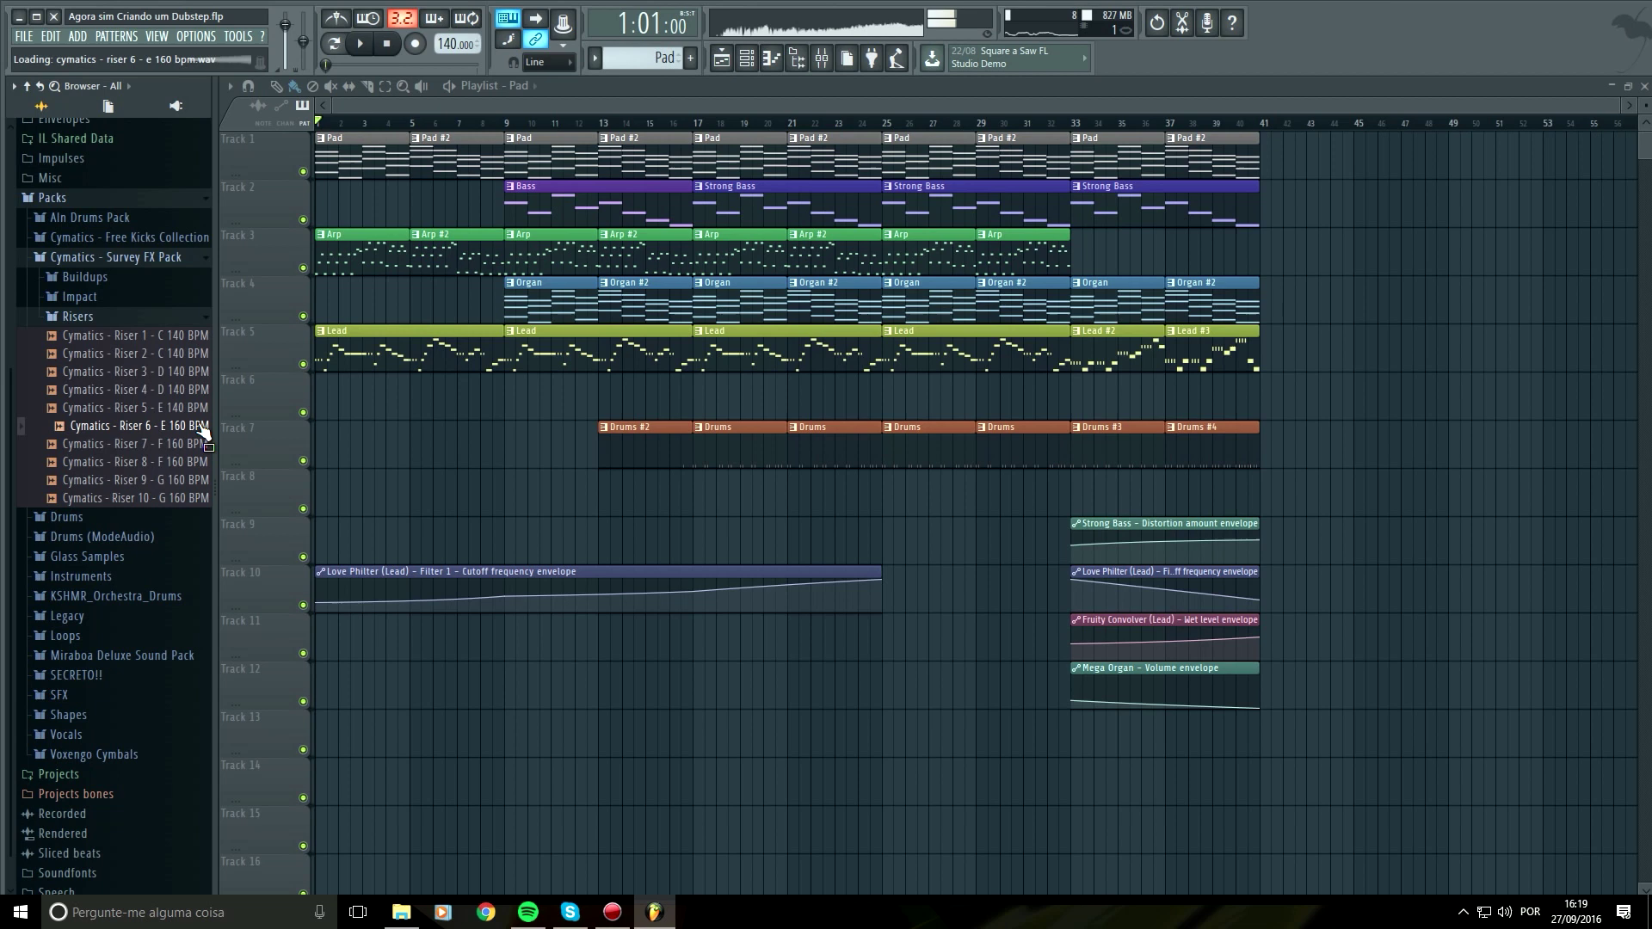
Place the Cymatics - Riser 5 - E 140 BPM sample on Track 6 at bar 33 and play the section
{"action": "left_click", "coordinate": [197, 413]}
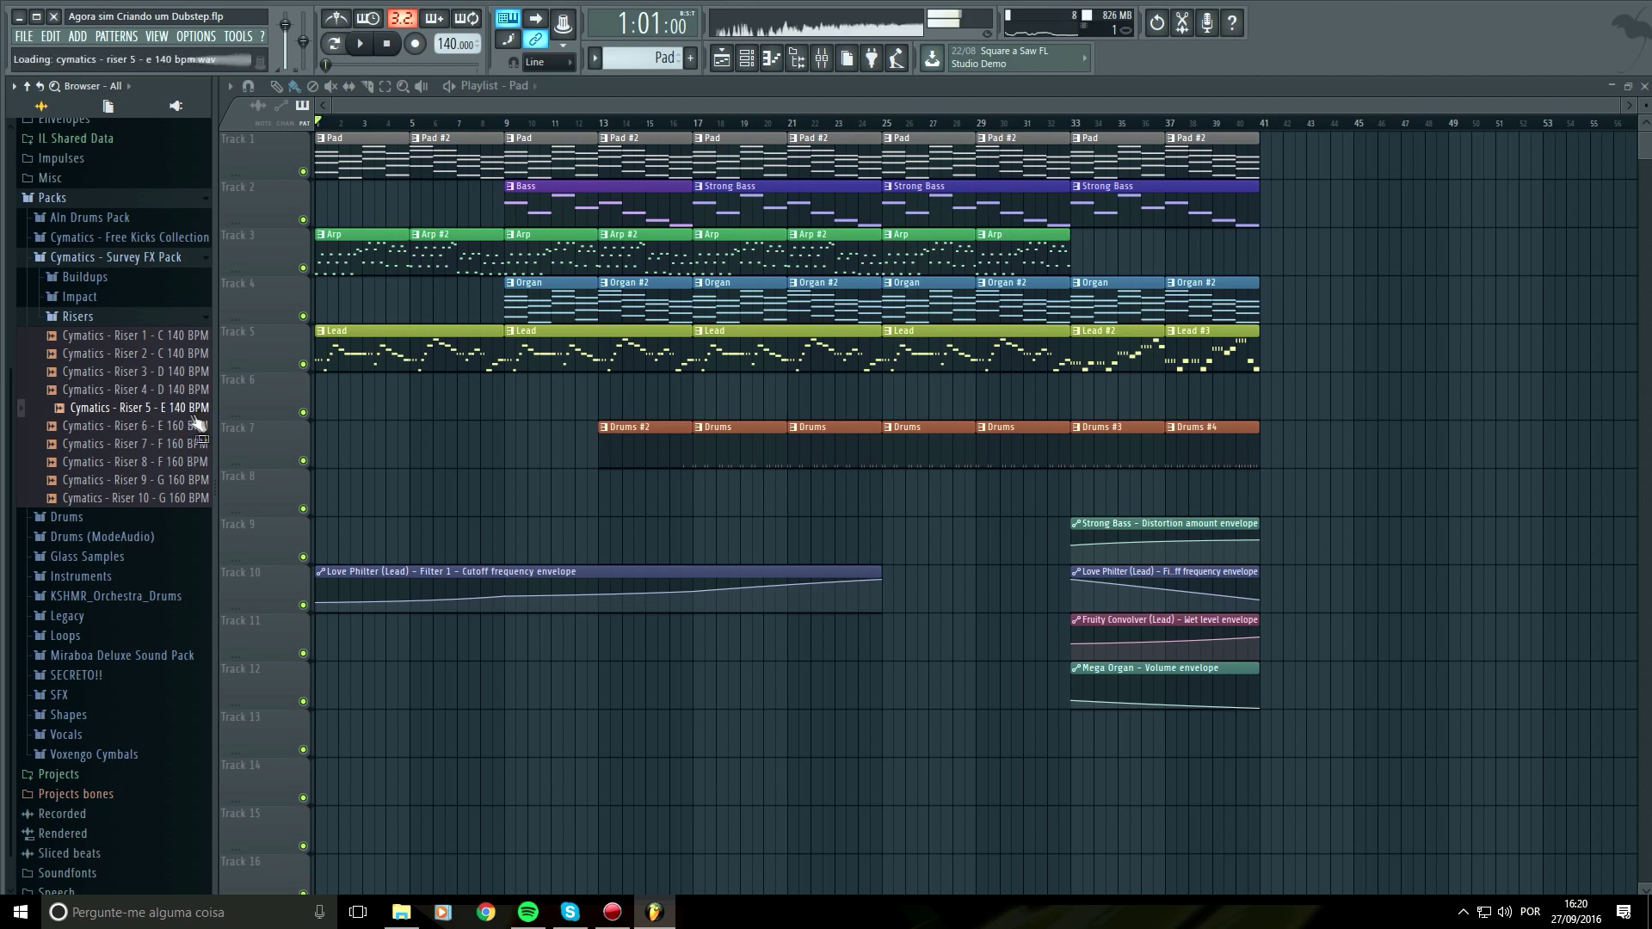
{"action": "left_click_drag", "start_coordinate": [191, 413], "coordinate": [1074, 398]}
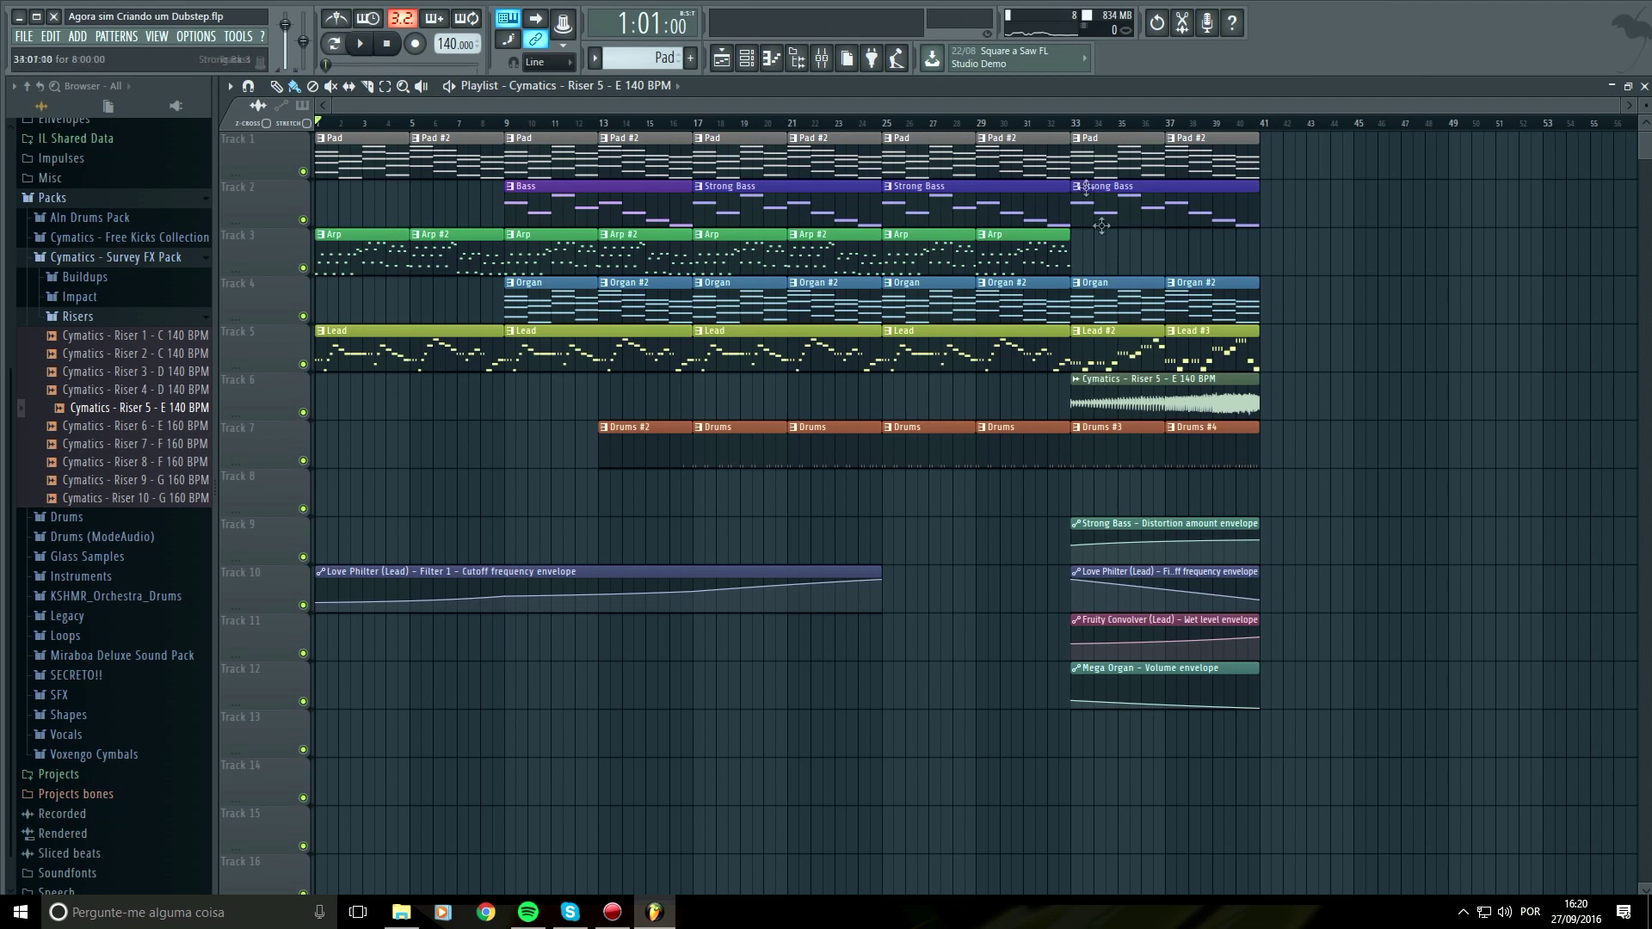
{"action": "left_click", "coordinate": [1074, 123]}
{"action": "key", "text": "space"}
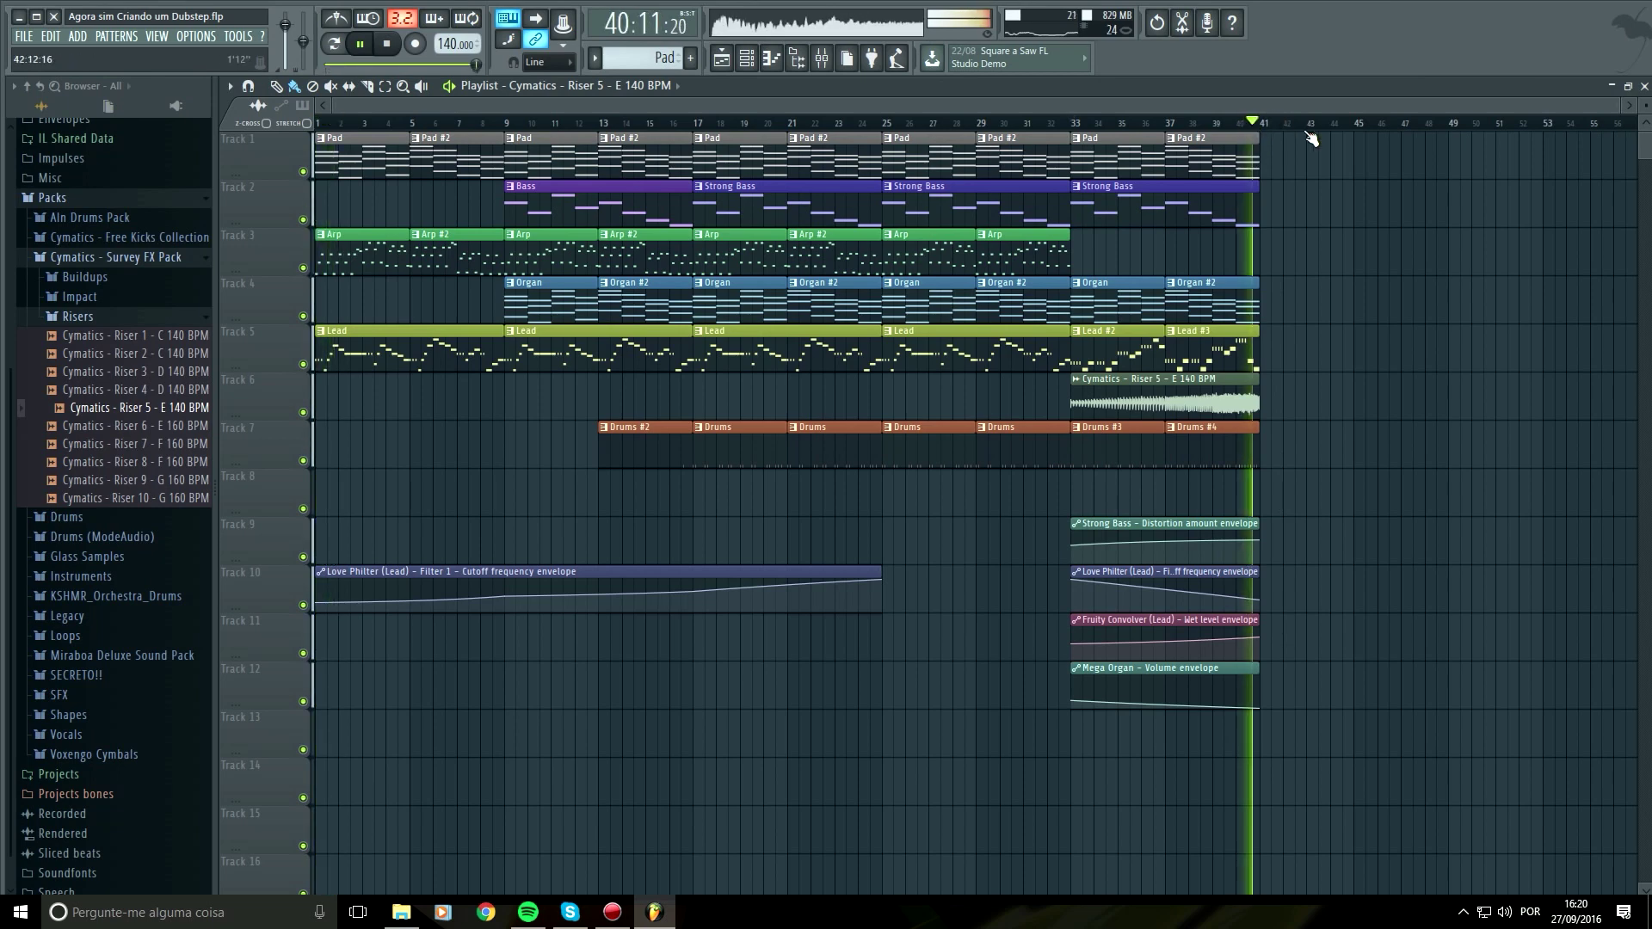
Lengthen the last Pad #2 clip on Track 1 to the end of bar 41 and listen to the ending
{"action": "scroll", "coordinate": [1310, 139], "scroll_direction": "up", "scroll_amount": 4}
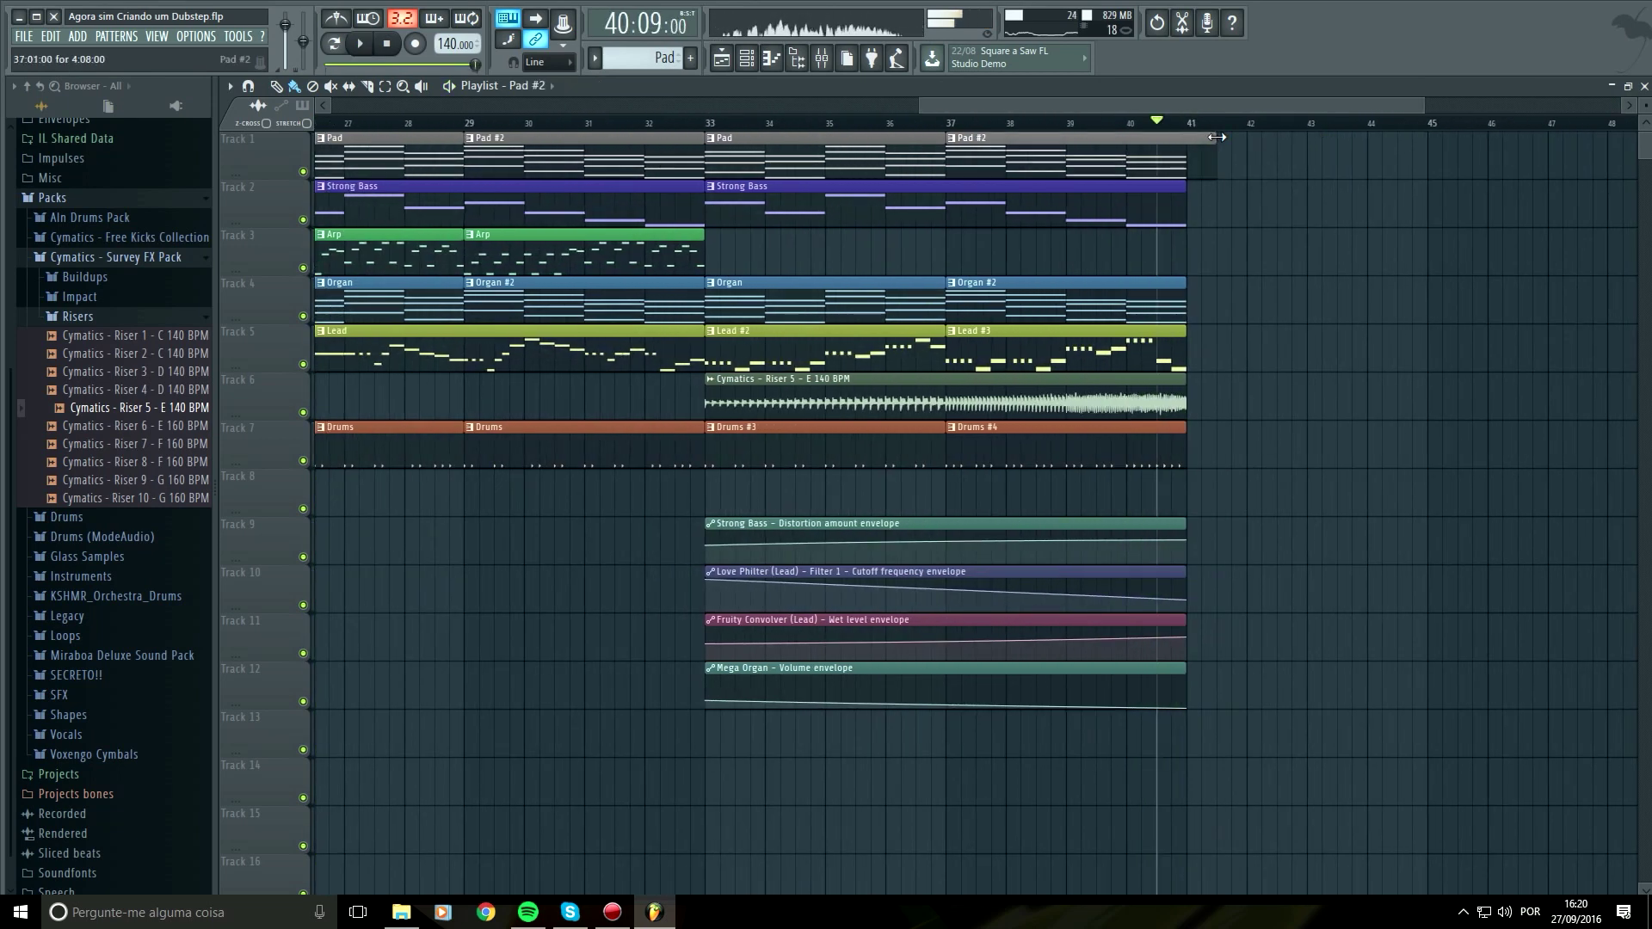
{"action": "key", "text": "space"}
{"action": "left_click_drag", "start_coordinate": [1215, 148], "coordinate": [1242, 149]}
{"action": "key", "text": "space"}
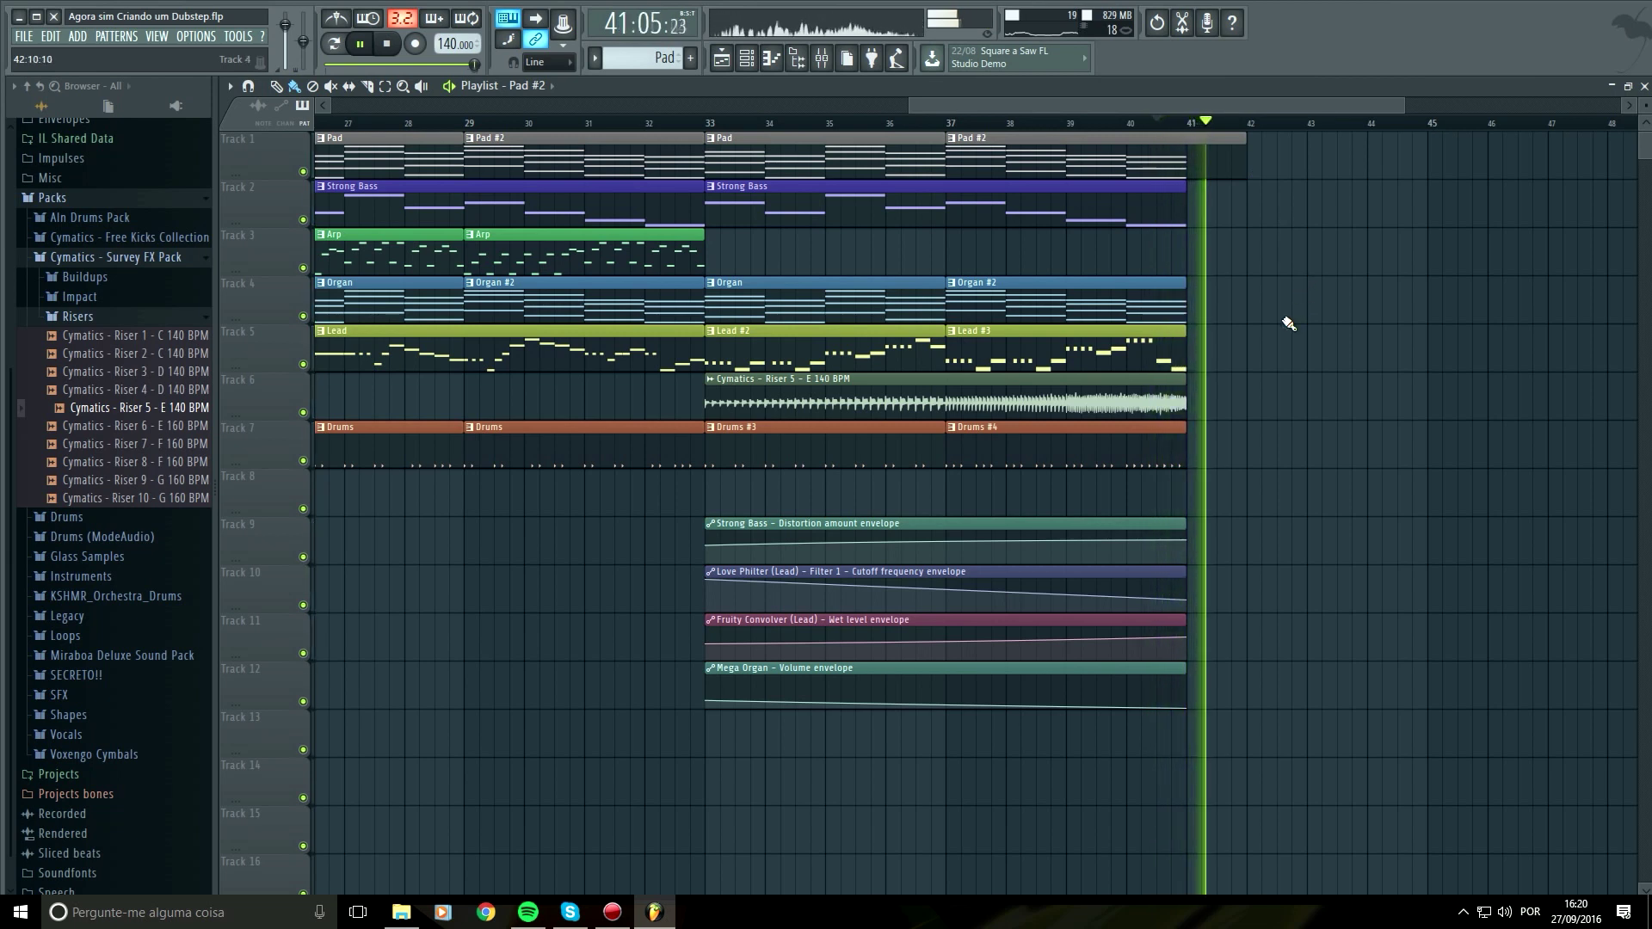
{"action": "key", "text": "space"}
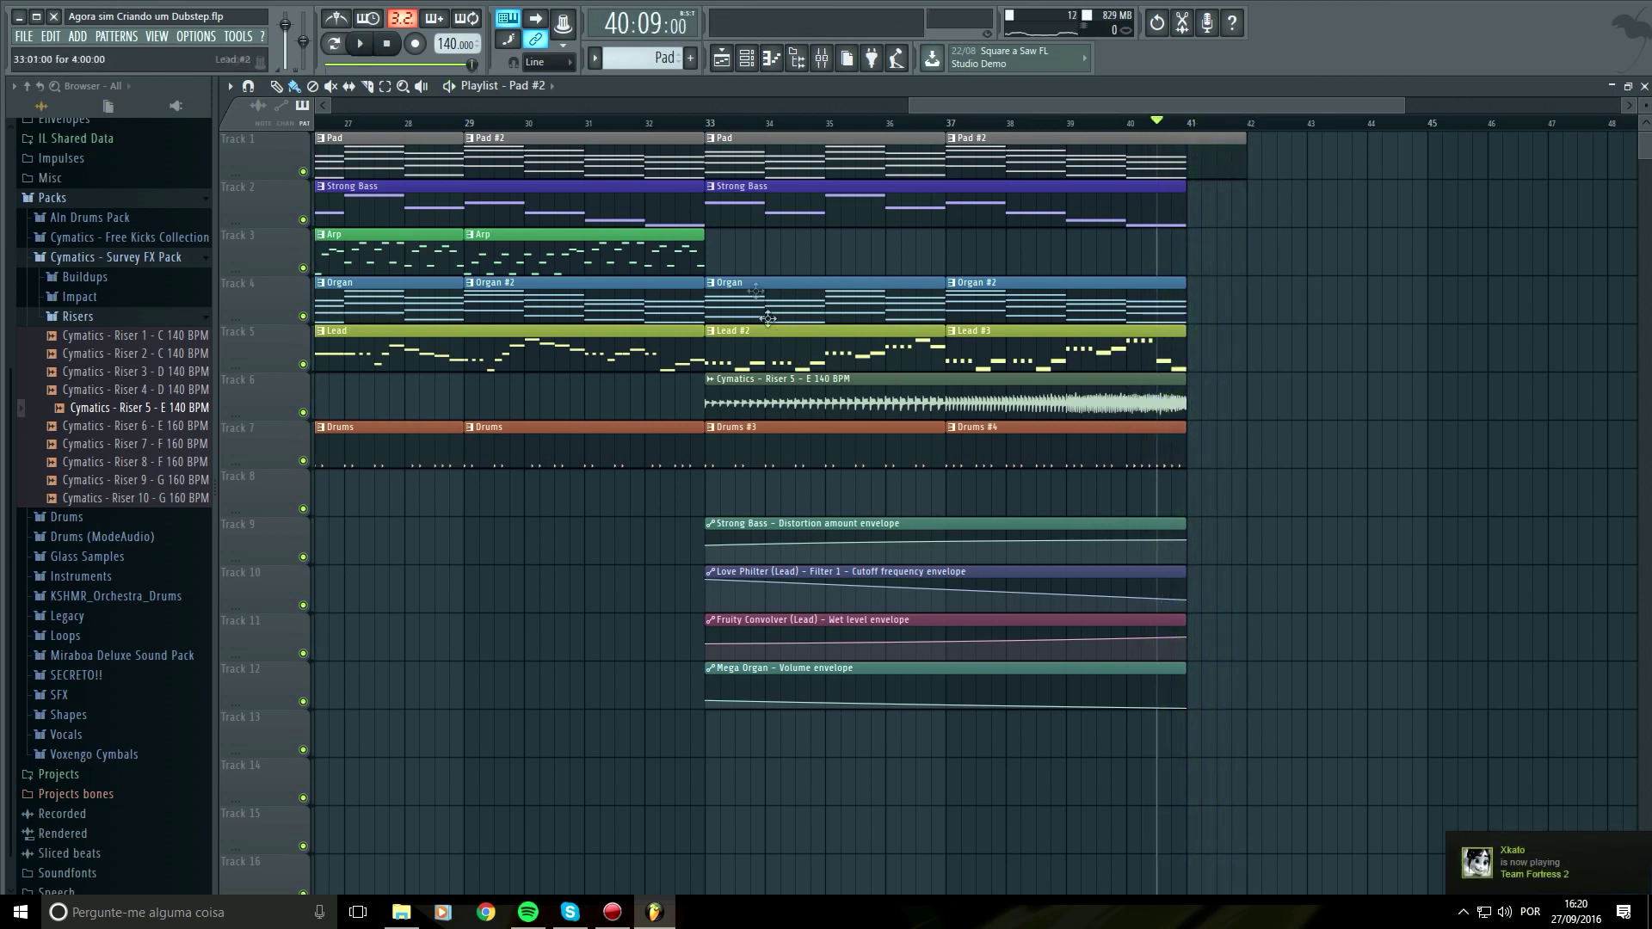
Listen again to the start of the riser from bar 33 and stop playback
{"action": "left_click", "coordinate": [710, 125]}
{"action": "key", "text": "space"}
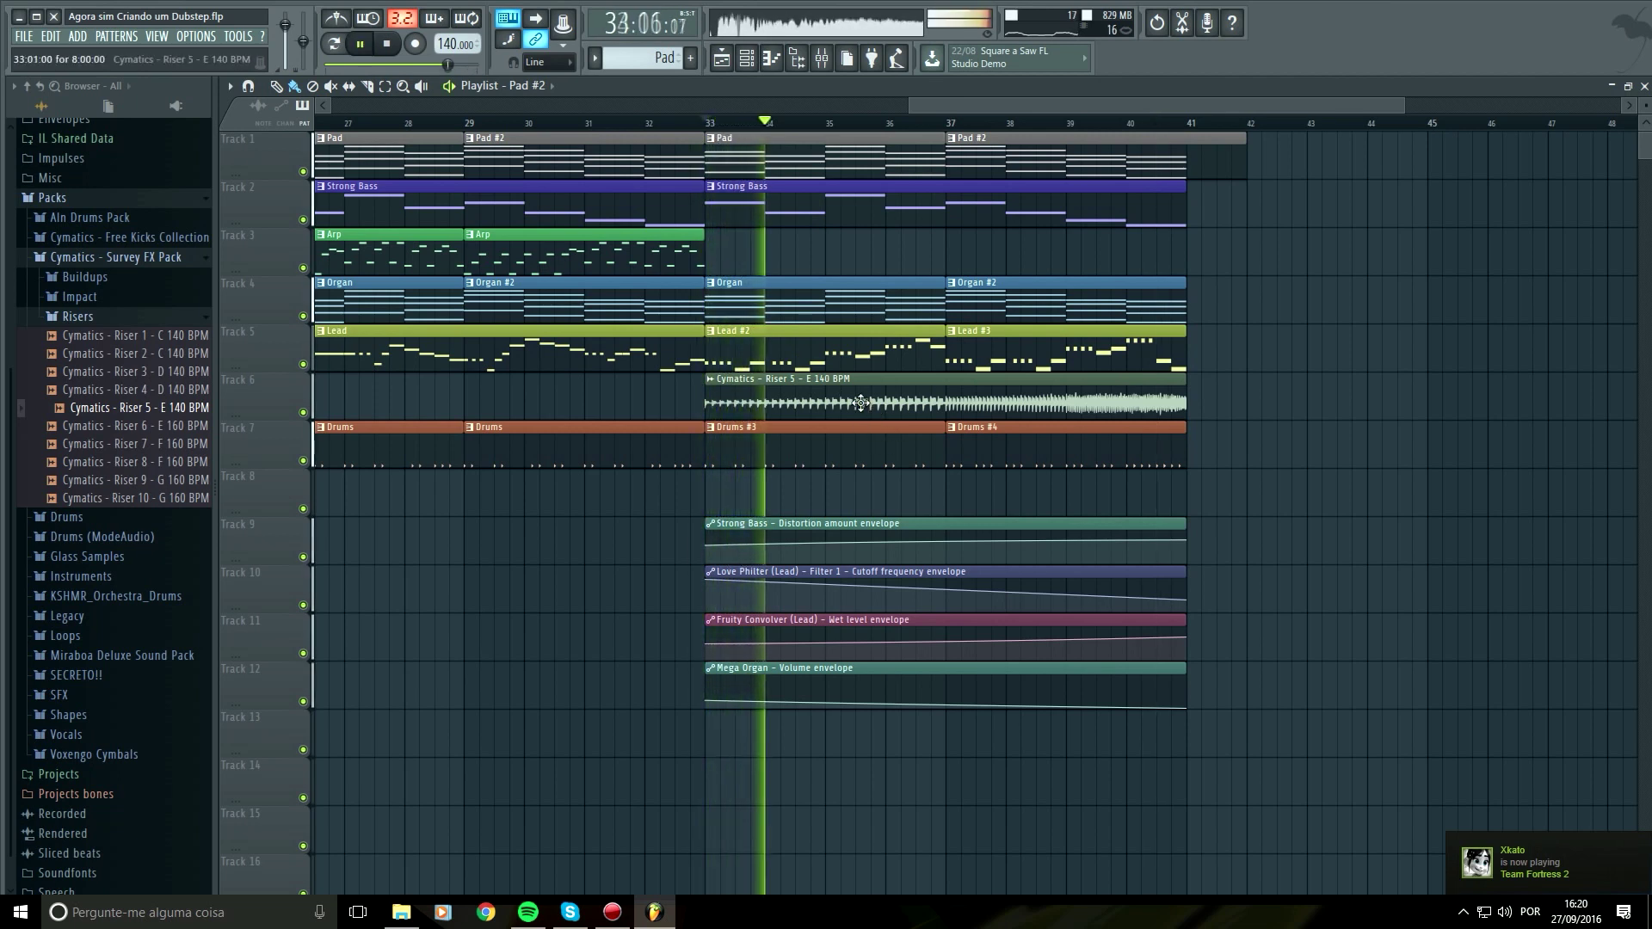
{"action": "key", "text": "space"}
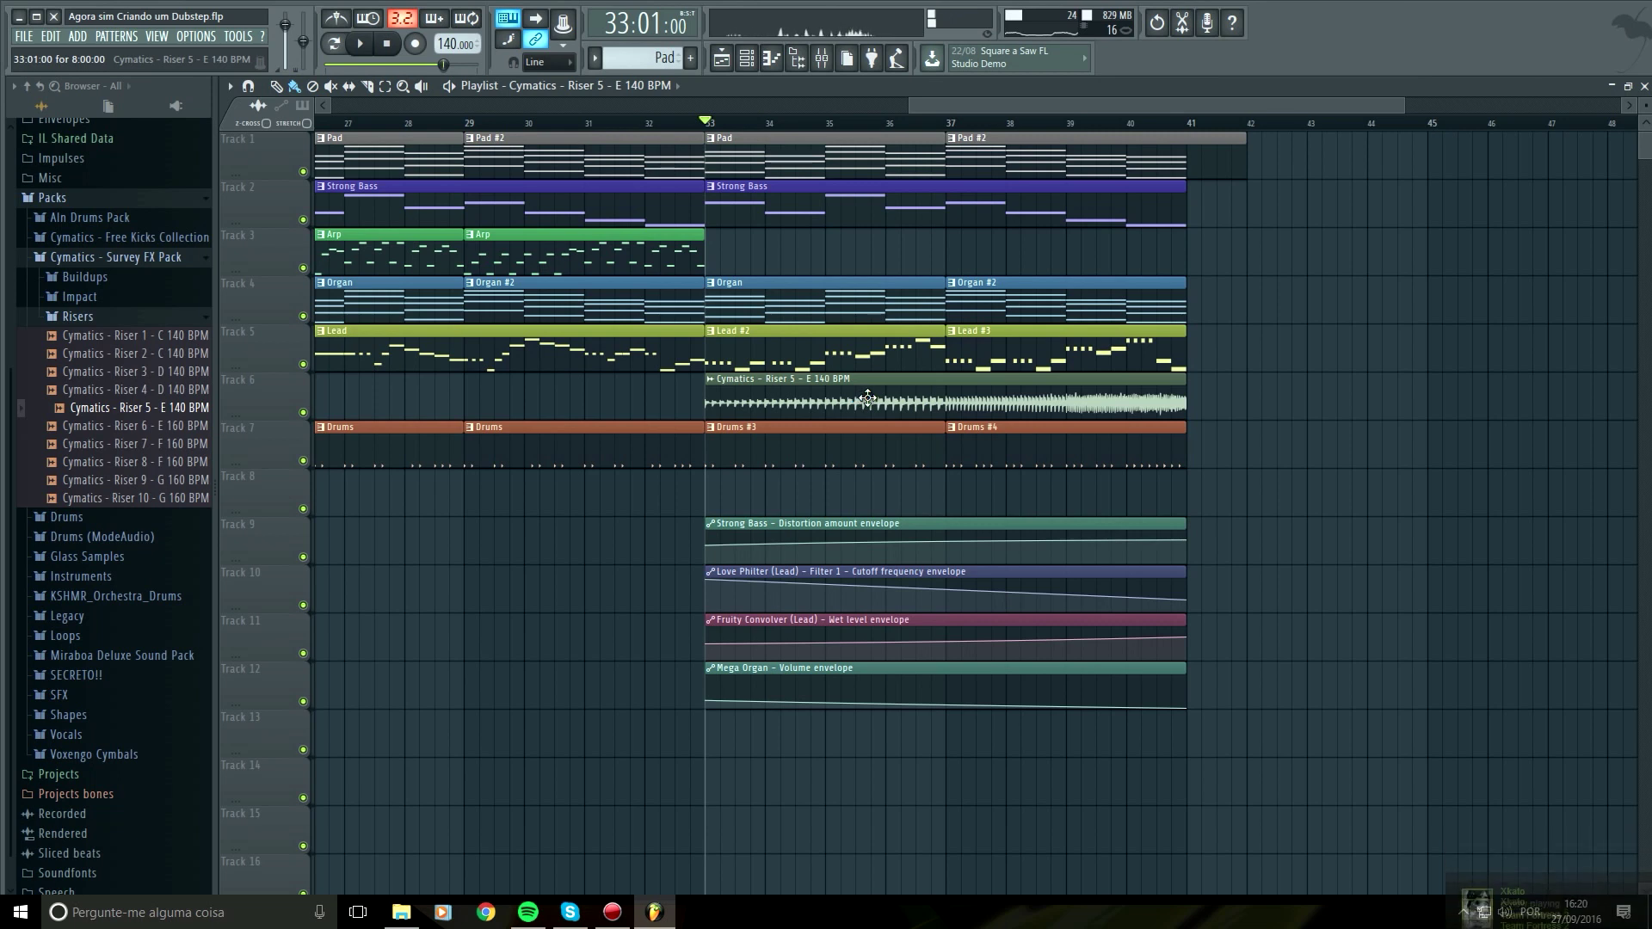
Move the four automation clips at bars 33 to 40 down one track to Tracks 10 to 13, and collapse the Risers folder
{"action": "left_click_drag", "start_coordinate": [864, 504], "coordinate": [851, 663]}
{"action": "left_click", "coordinate": [871, 515]}
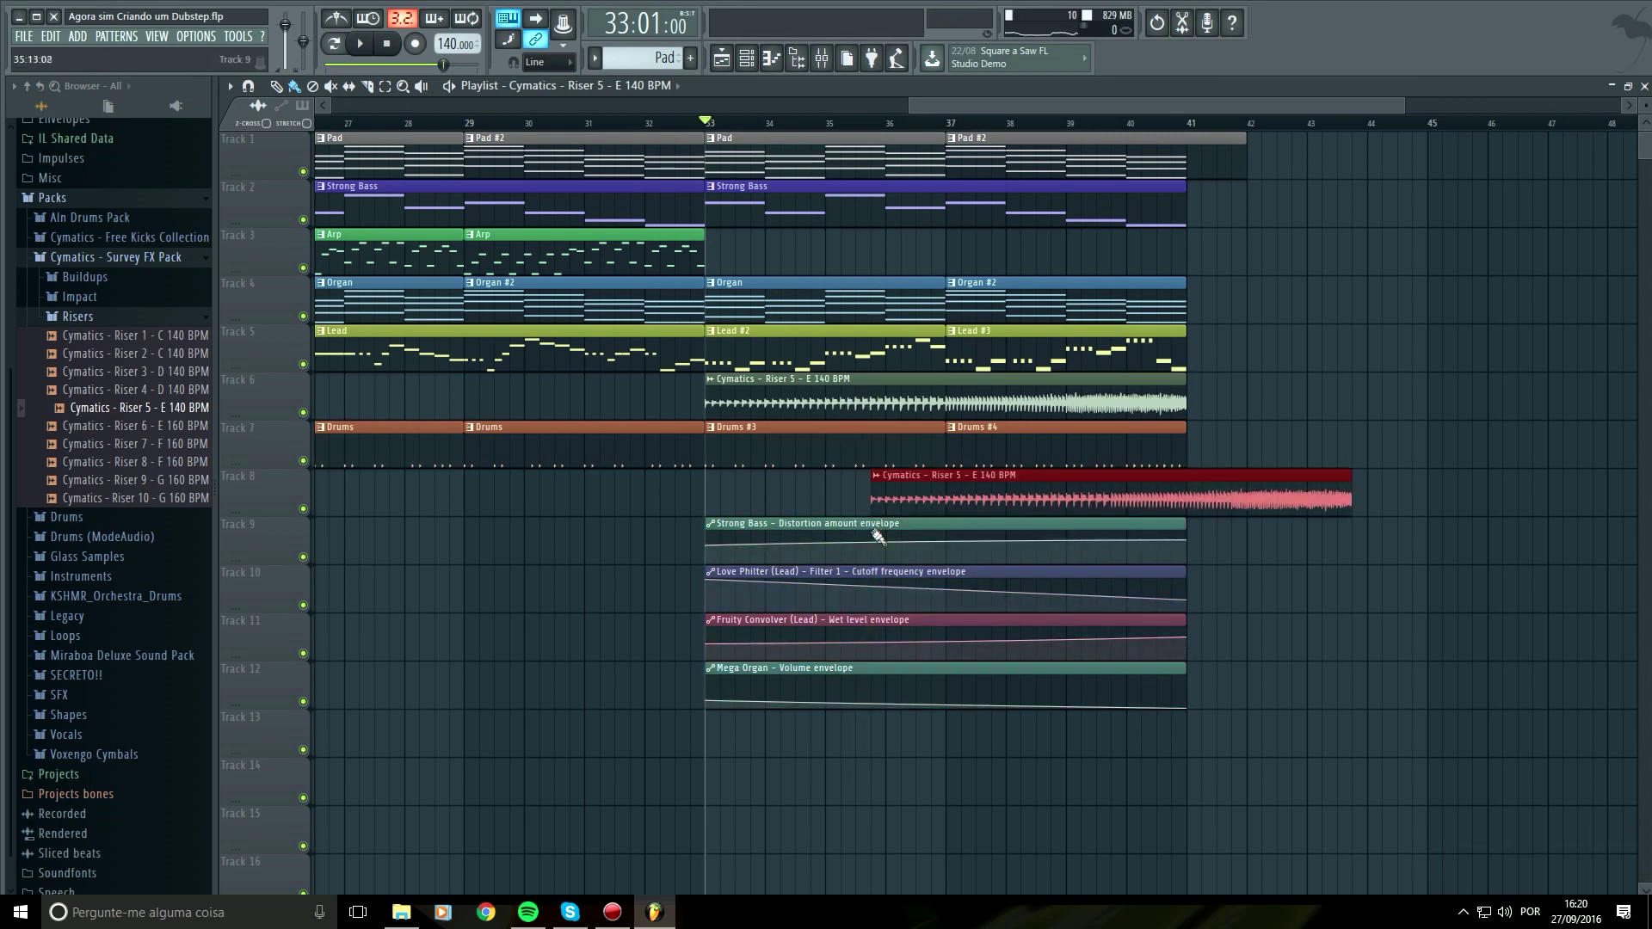
{"action": "right_click", "coordinate": [878, 499]}
{"action": "left_click_drag", "start_coordinate": [878, 482], "coordinate": [886, 691]}
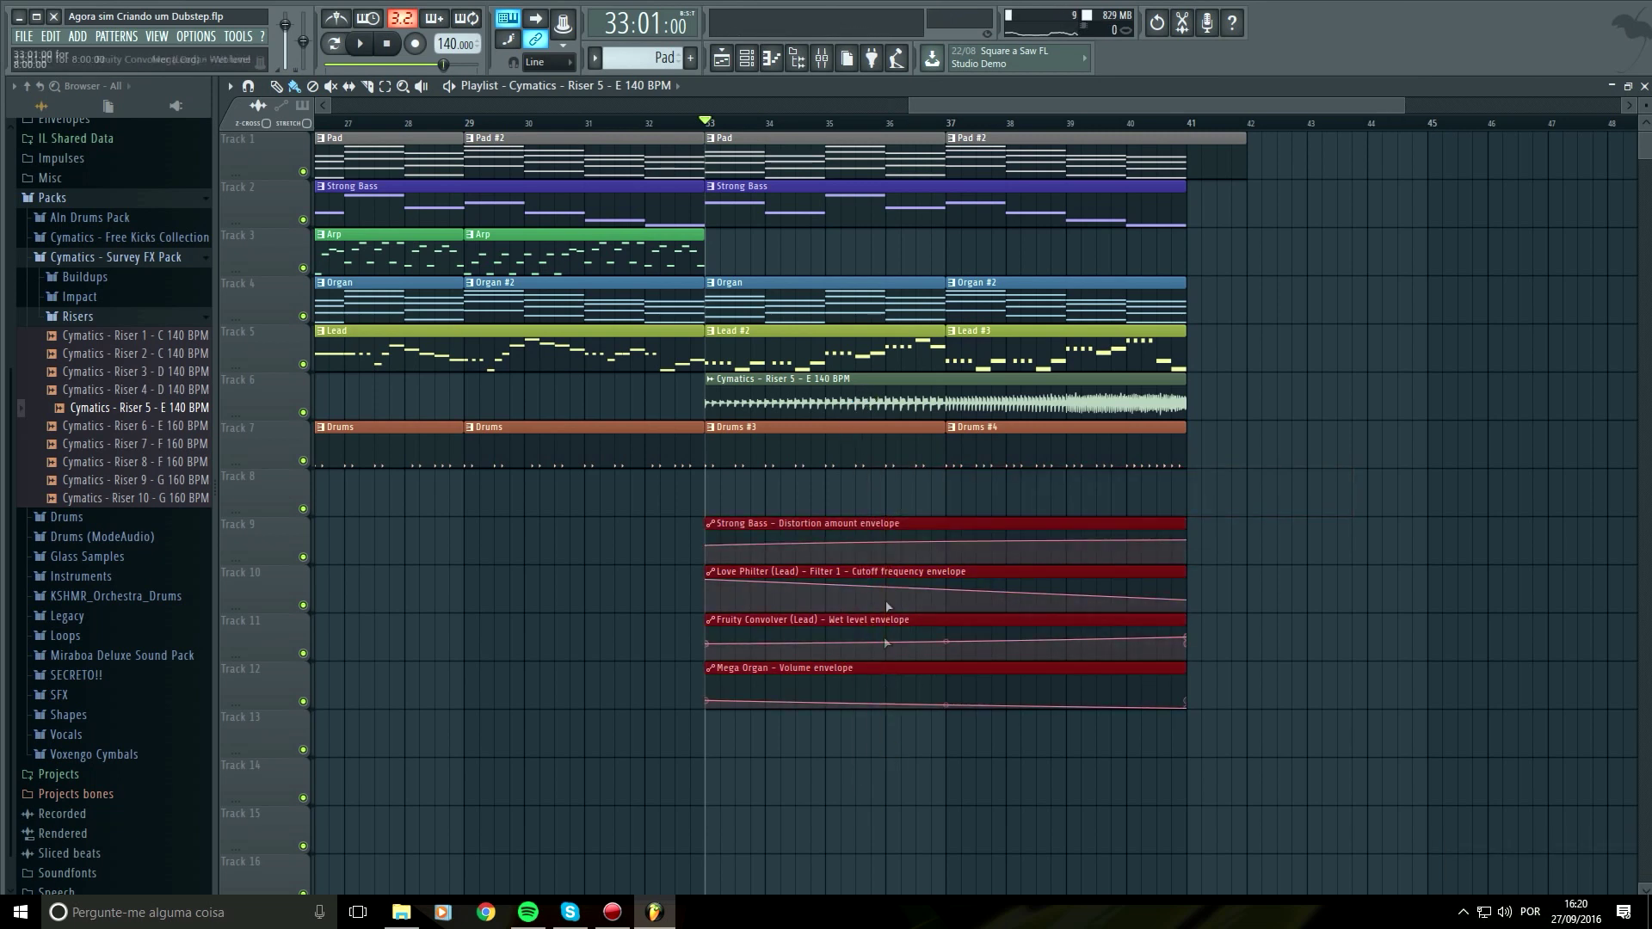
{"action": "left_click_drag", "start_coordinate": [886, 520], "coordinate": [886, 572]}
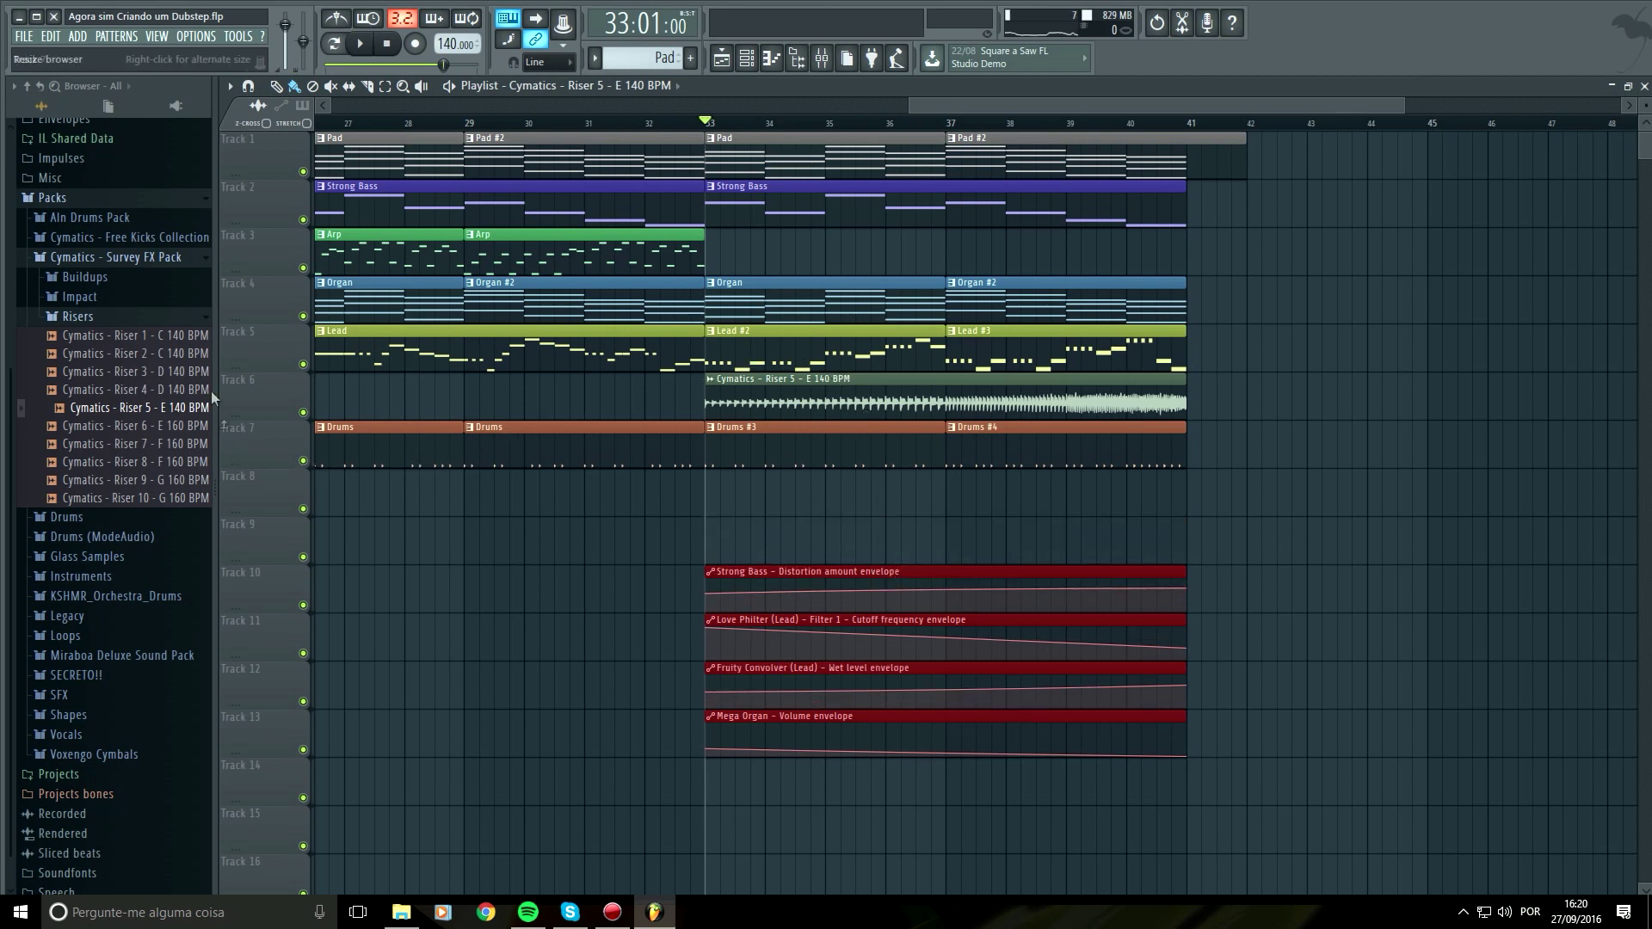
{"action": "left_click", "coordinate": [156, 320]}
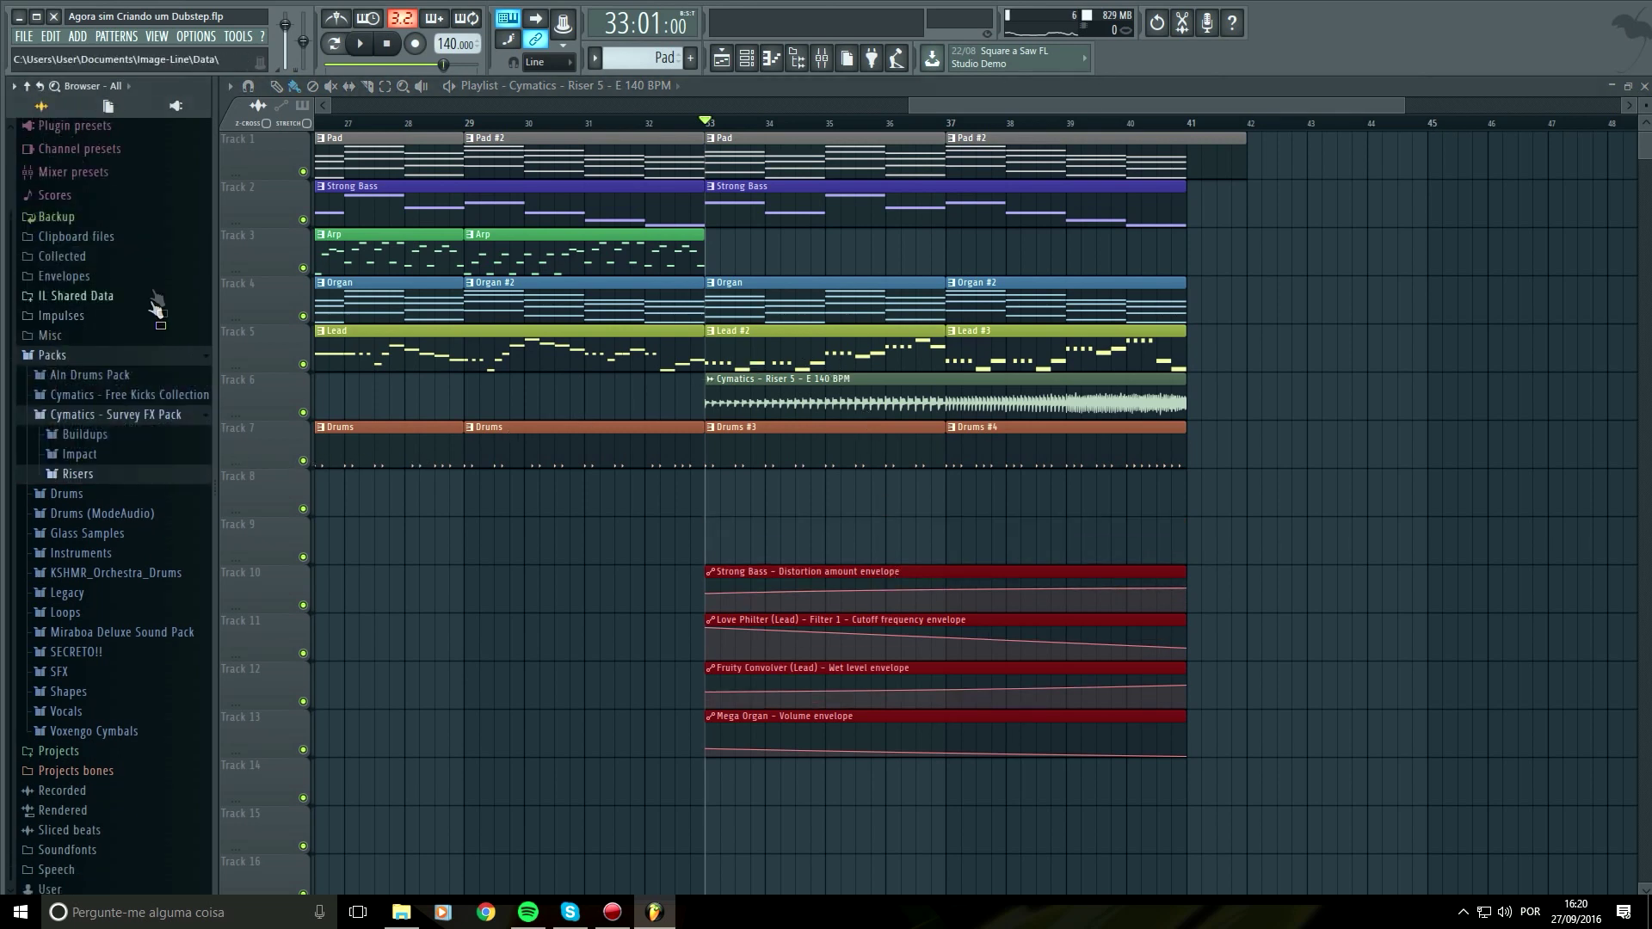
Recolor the Cymatics - Riser 5 clip on Track 6 red
{"action": "left_click", "coordinate": [708, 380]}
{"action": "left_click", "coordinate": [789, 462]}
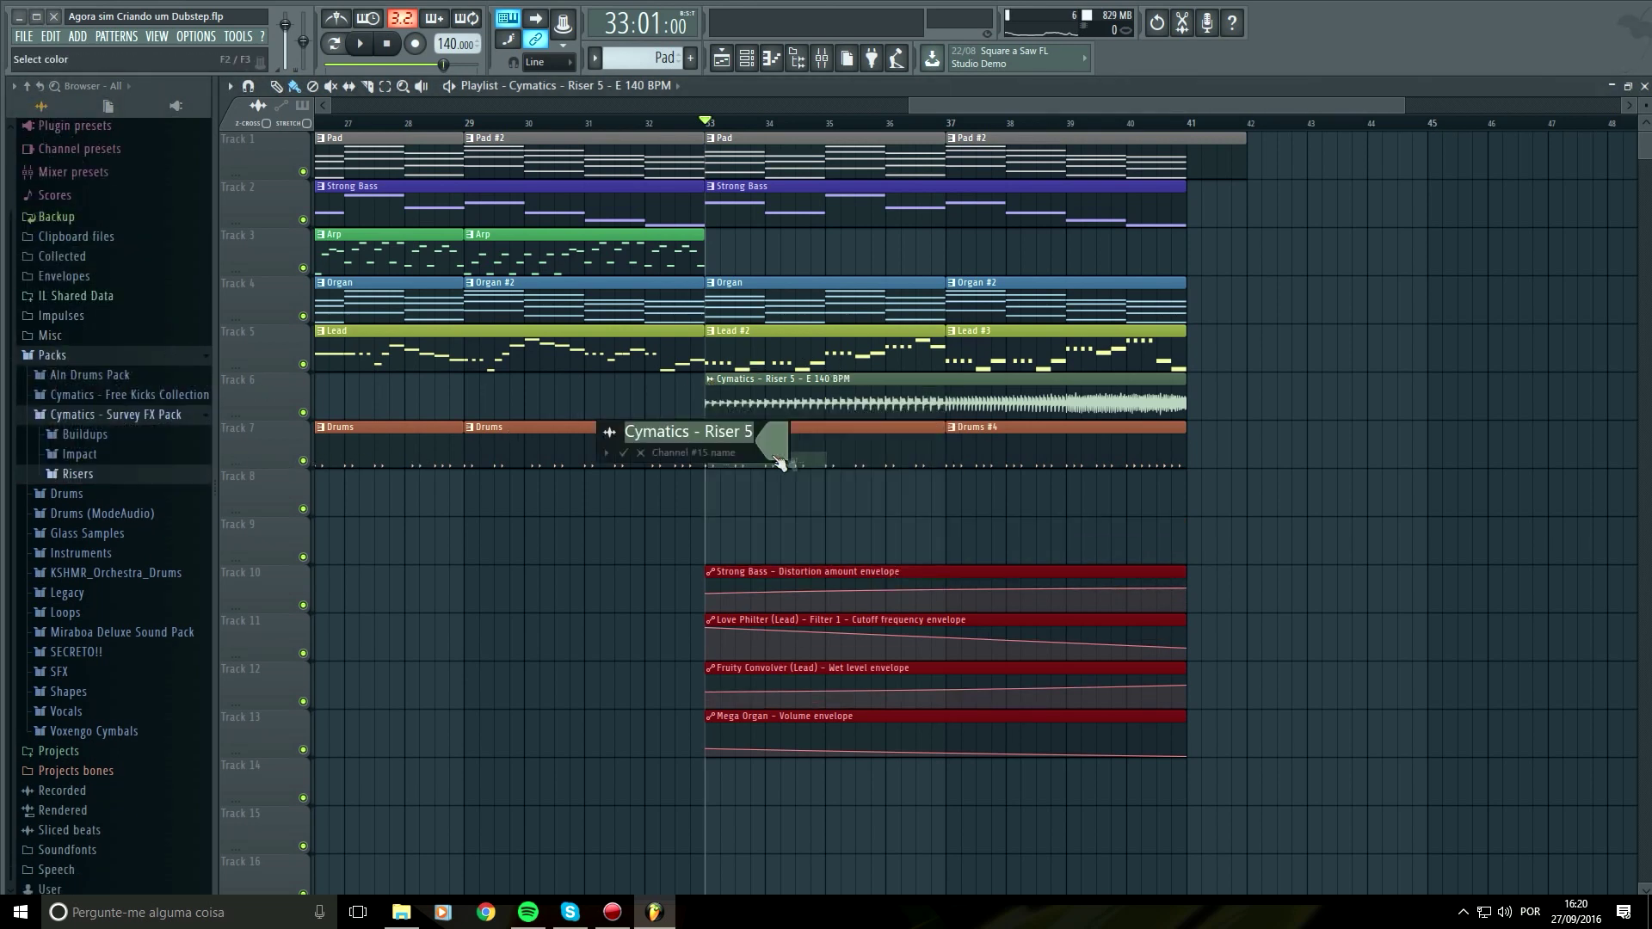
{"action": "left_click", "coordinate": [789, 462]}
{"action": "left_click", "coordinate": [998, 425]}
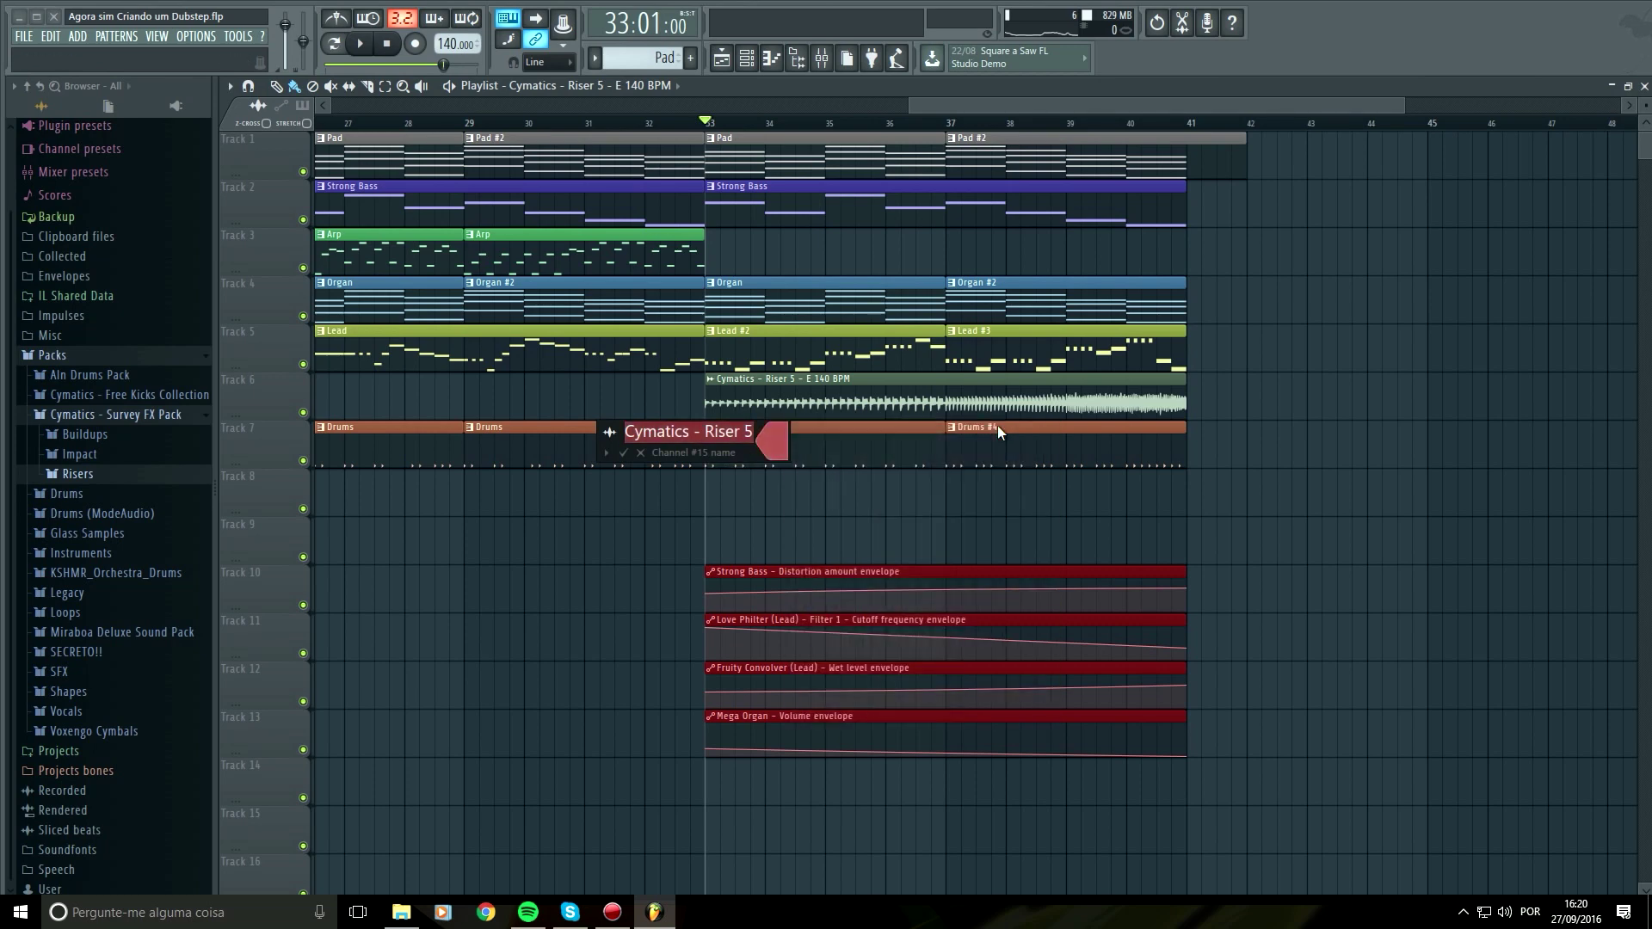
{"action": "key", "text": "Return"}
{"action": "left_click", "coordinate": [1301, 539]}
{"action": "right_click", "coordinate": [1316, 546]}
{"action": "scroll", "coordinate": [1382, 516], "scroll_direction": "down", "scroll_amount": 3}
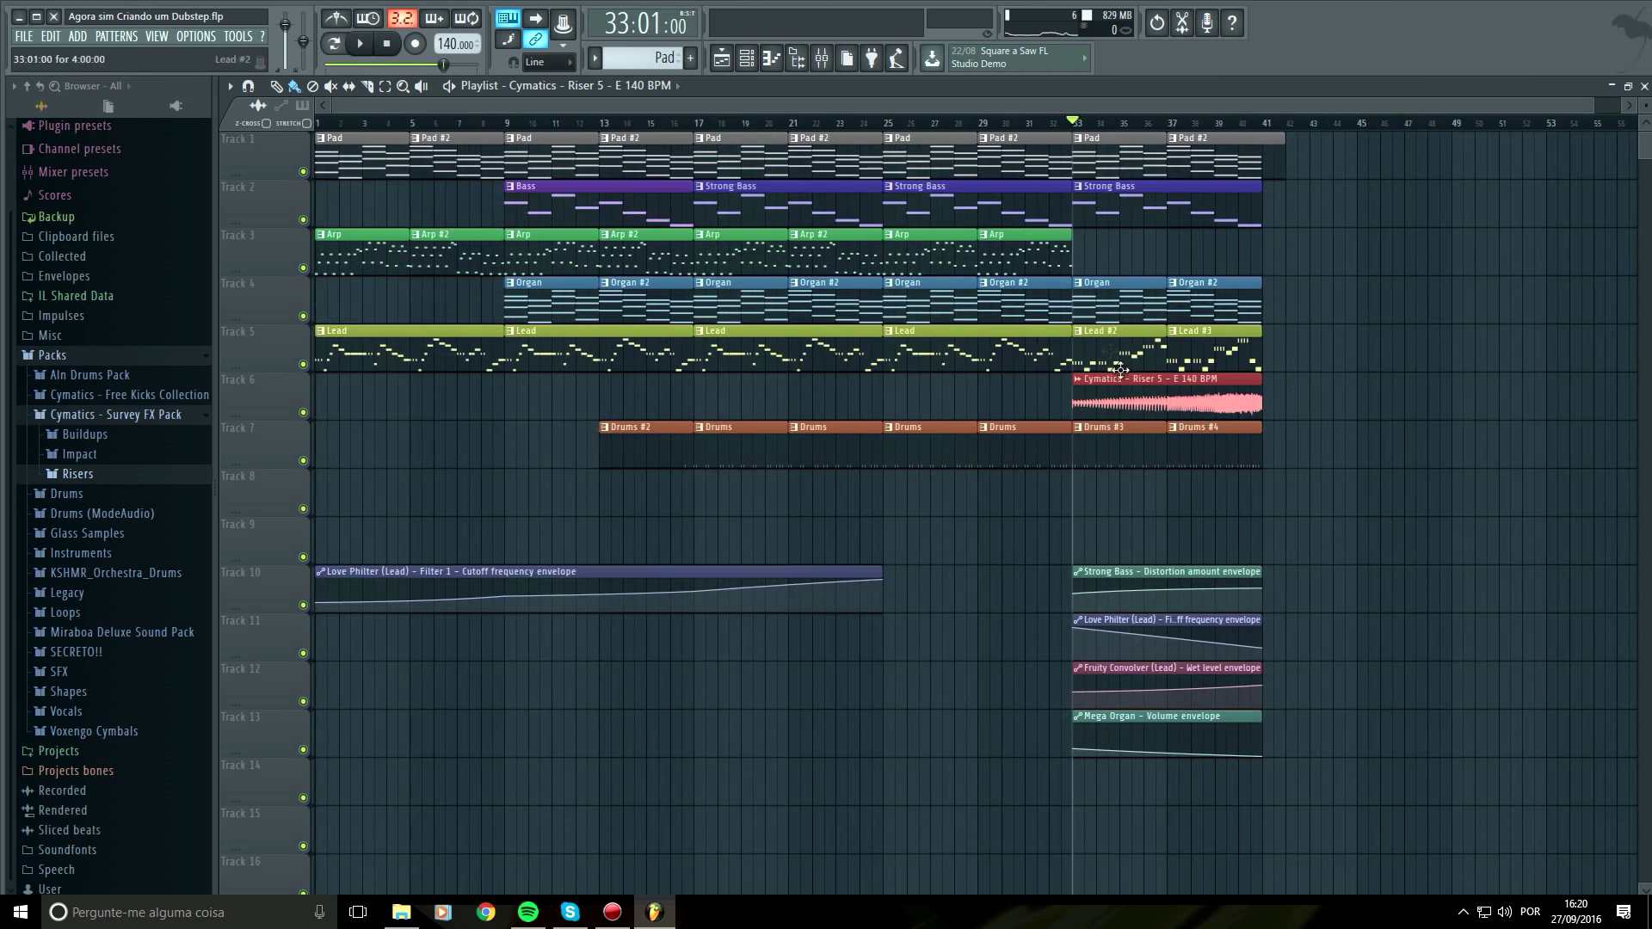
Route the Cymatics - Riser 5 channel to mixer insert 20
{"action": "left_click", "coordinate": [822, 58]}
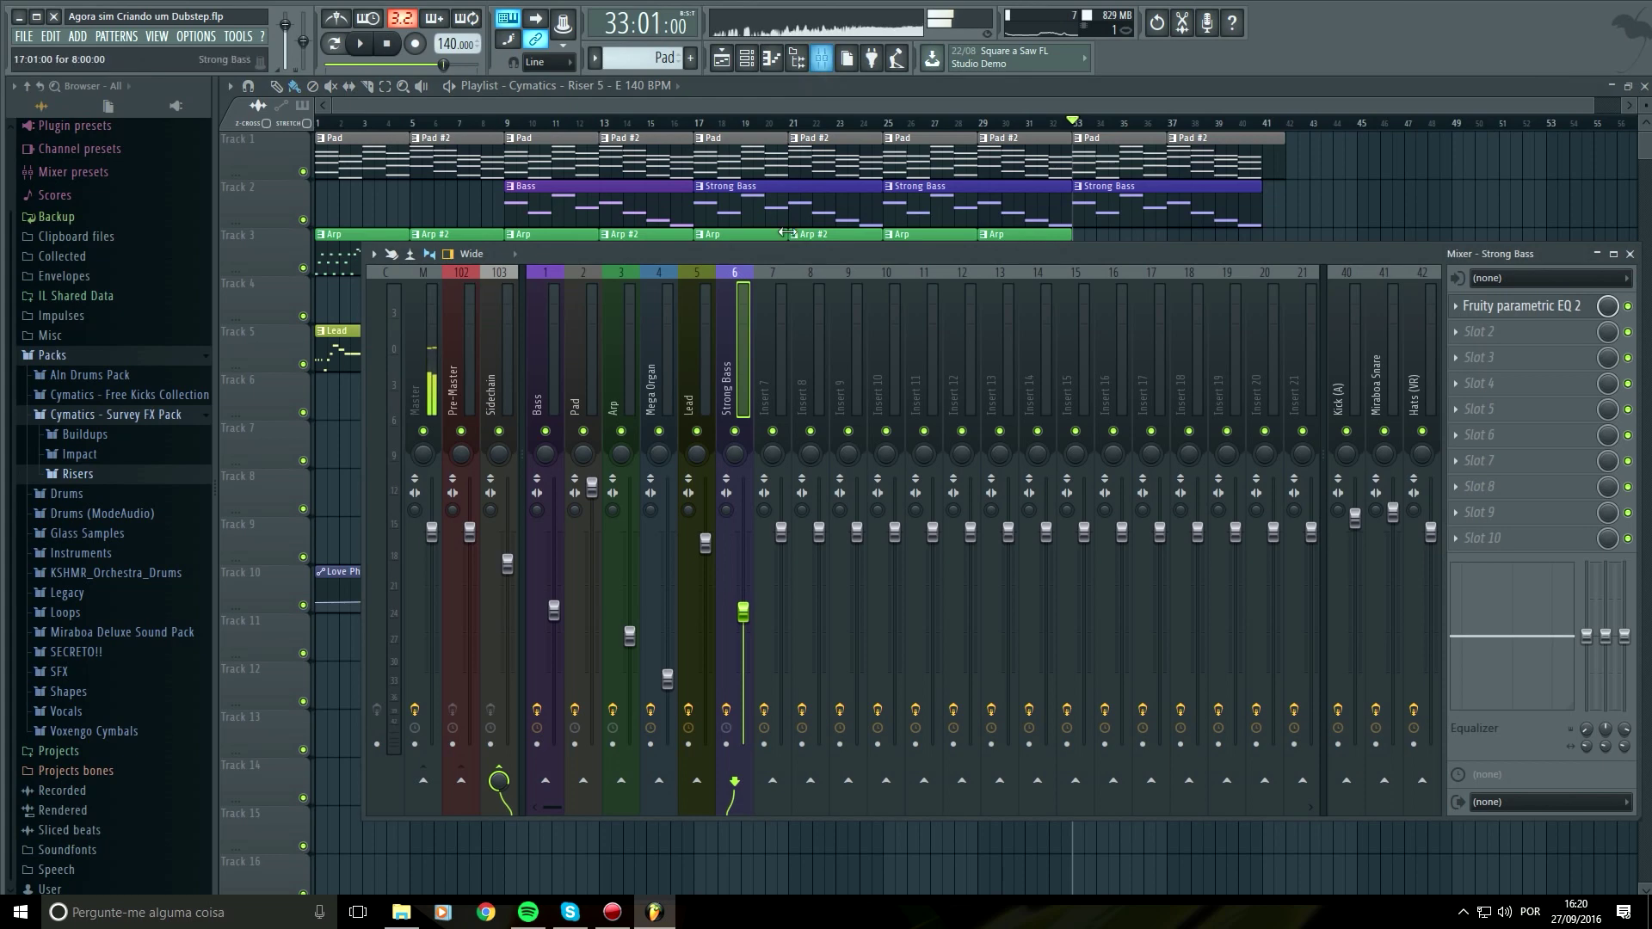
{"action": "left_click", "coordinate": [896, 375]}
{"action": "left_click", "coordinate": [1253, 361]}
{"action": "key", "text": "ctrl+l"}
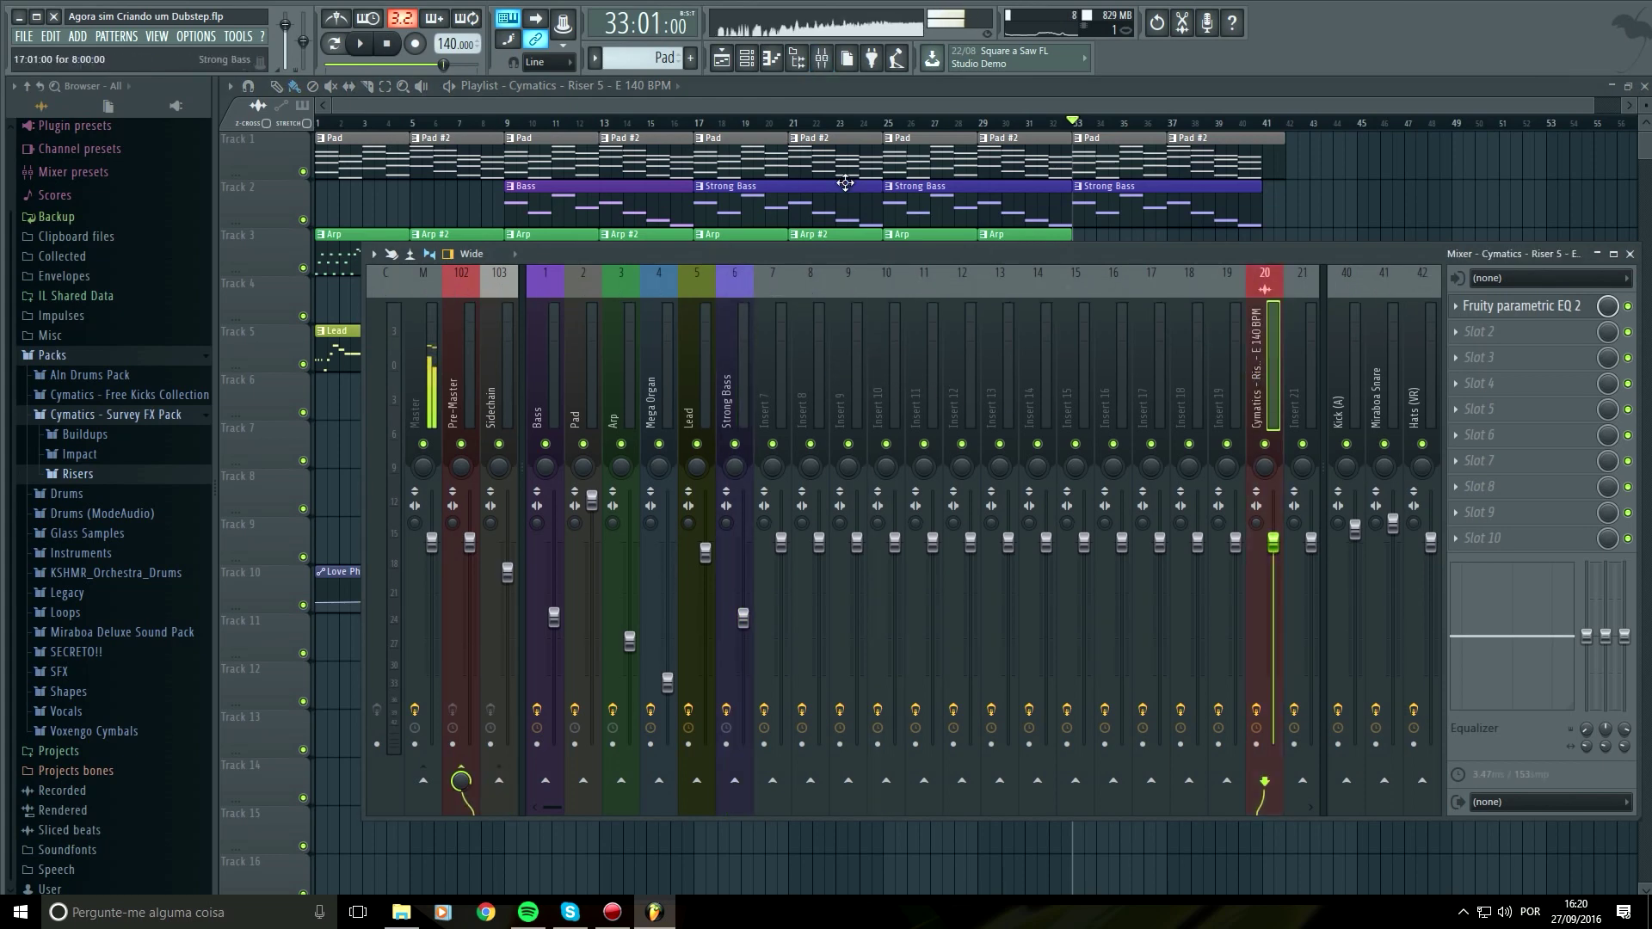
Add Fruity Convolver with its default settings to slot 2 of the riser's mixer insert
{"action": "left_click", "coordinate": [388, 45]}
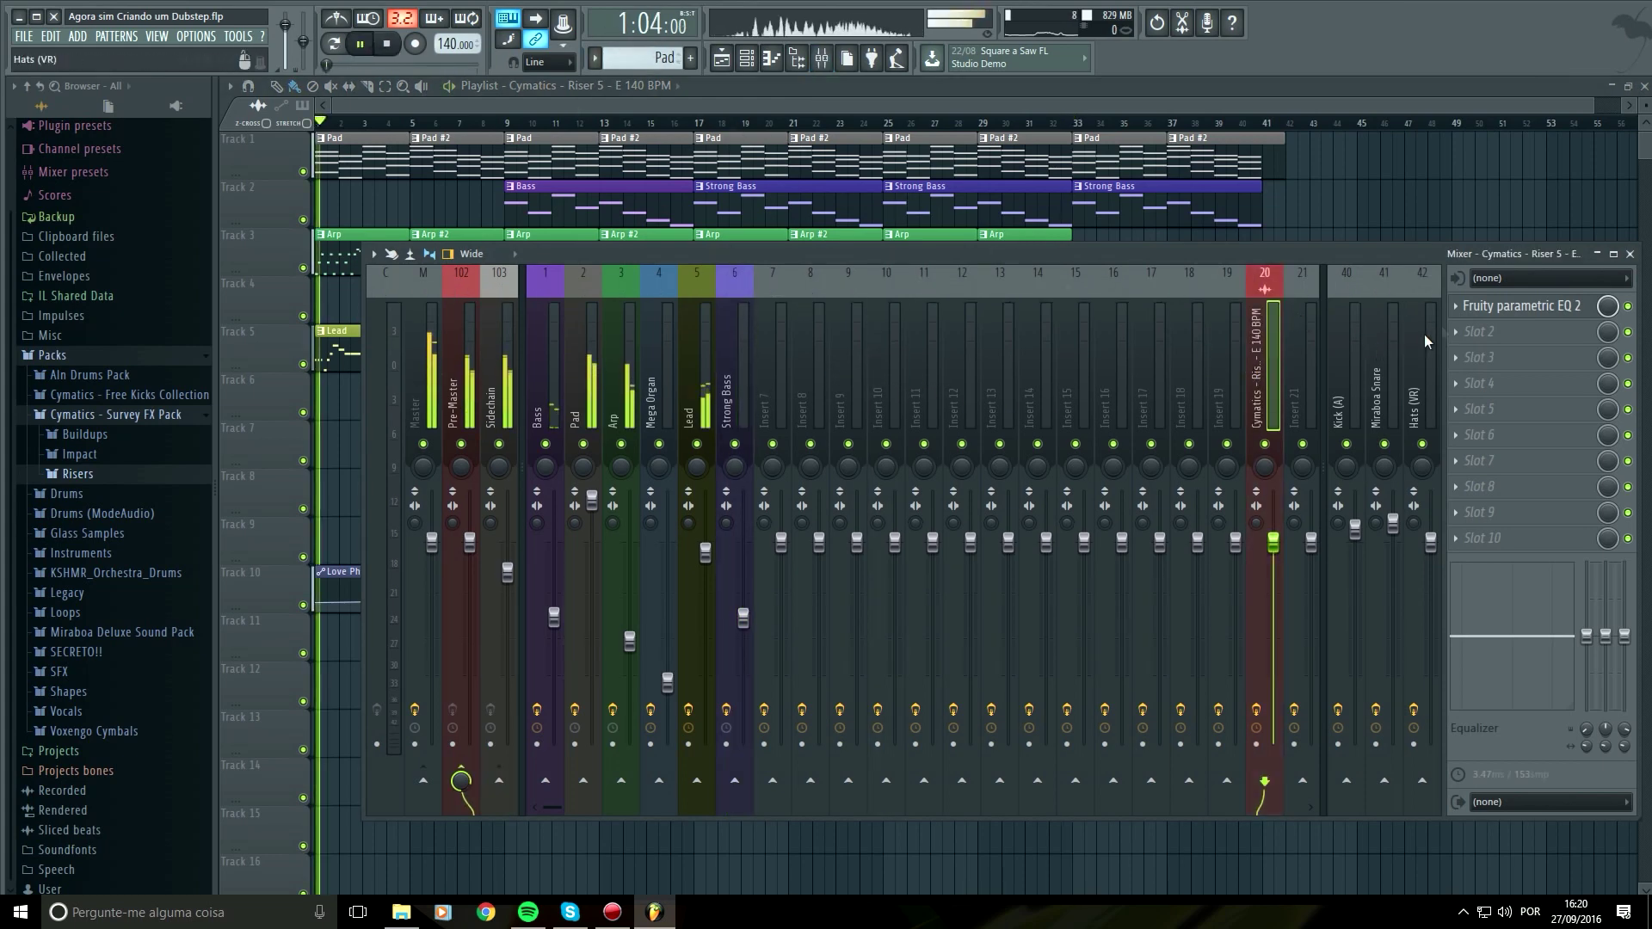
{"action": "left_click", "coordinate": [1476, 332]}
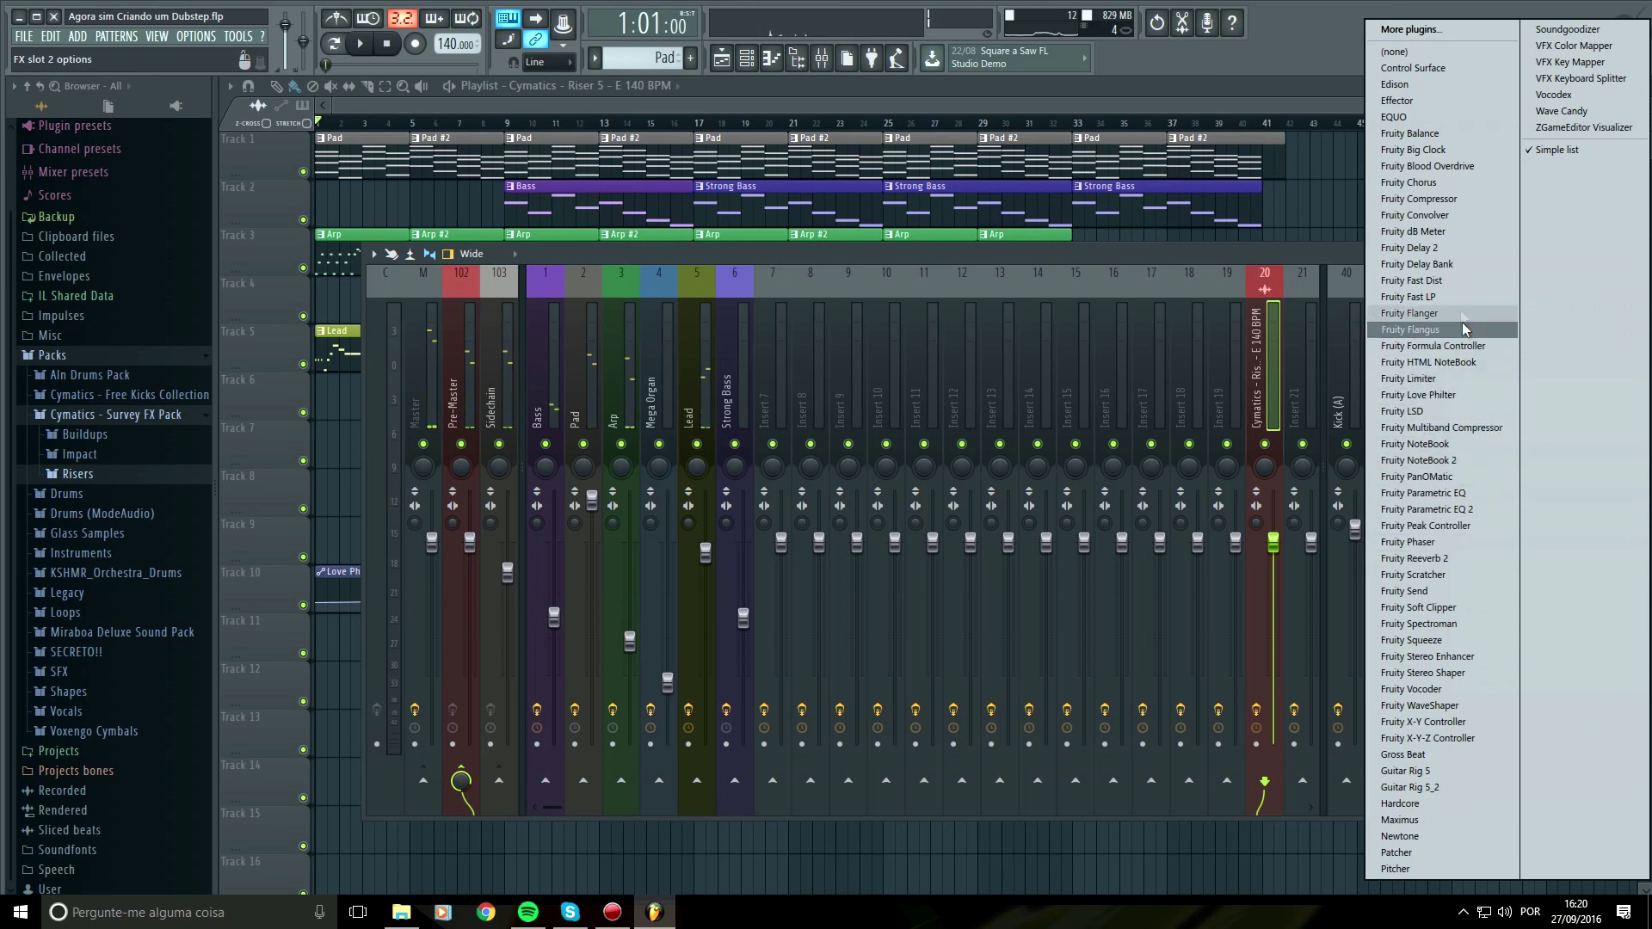
{"action": "left_click", "coordinate": [1468, 215]}
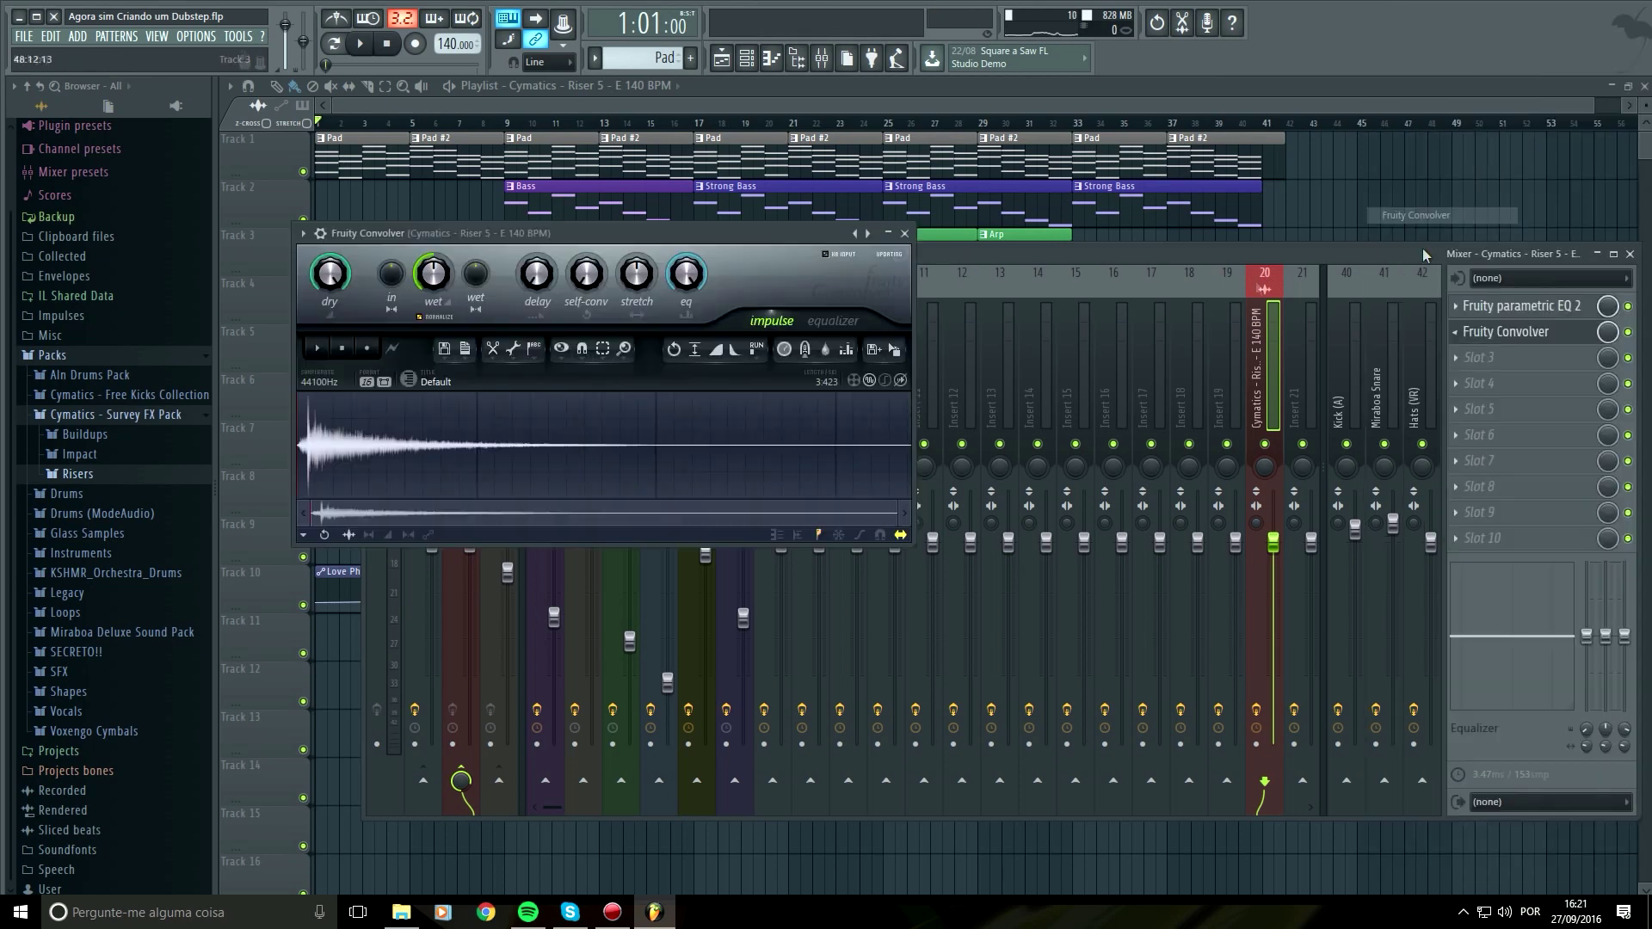
{"action": "key", "text": "space"}
{"action": "key", "text": "space"}
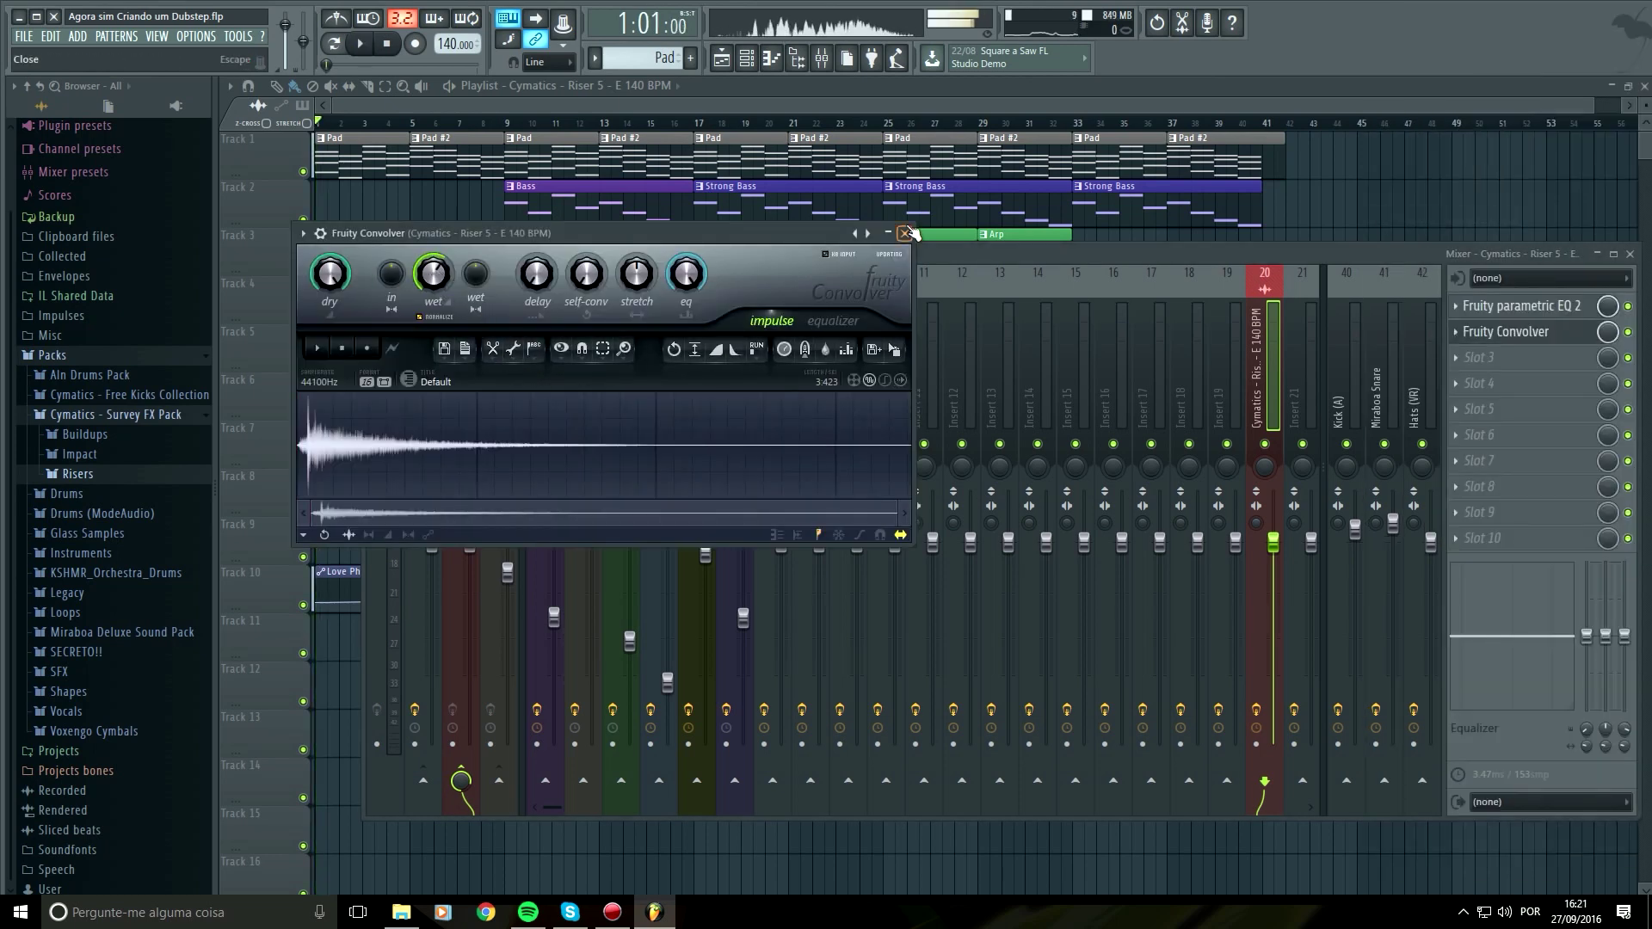
{"action": "left_click", "coordinate": [904, 233]}
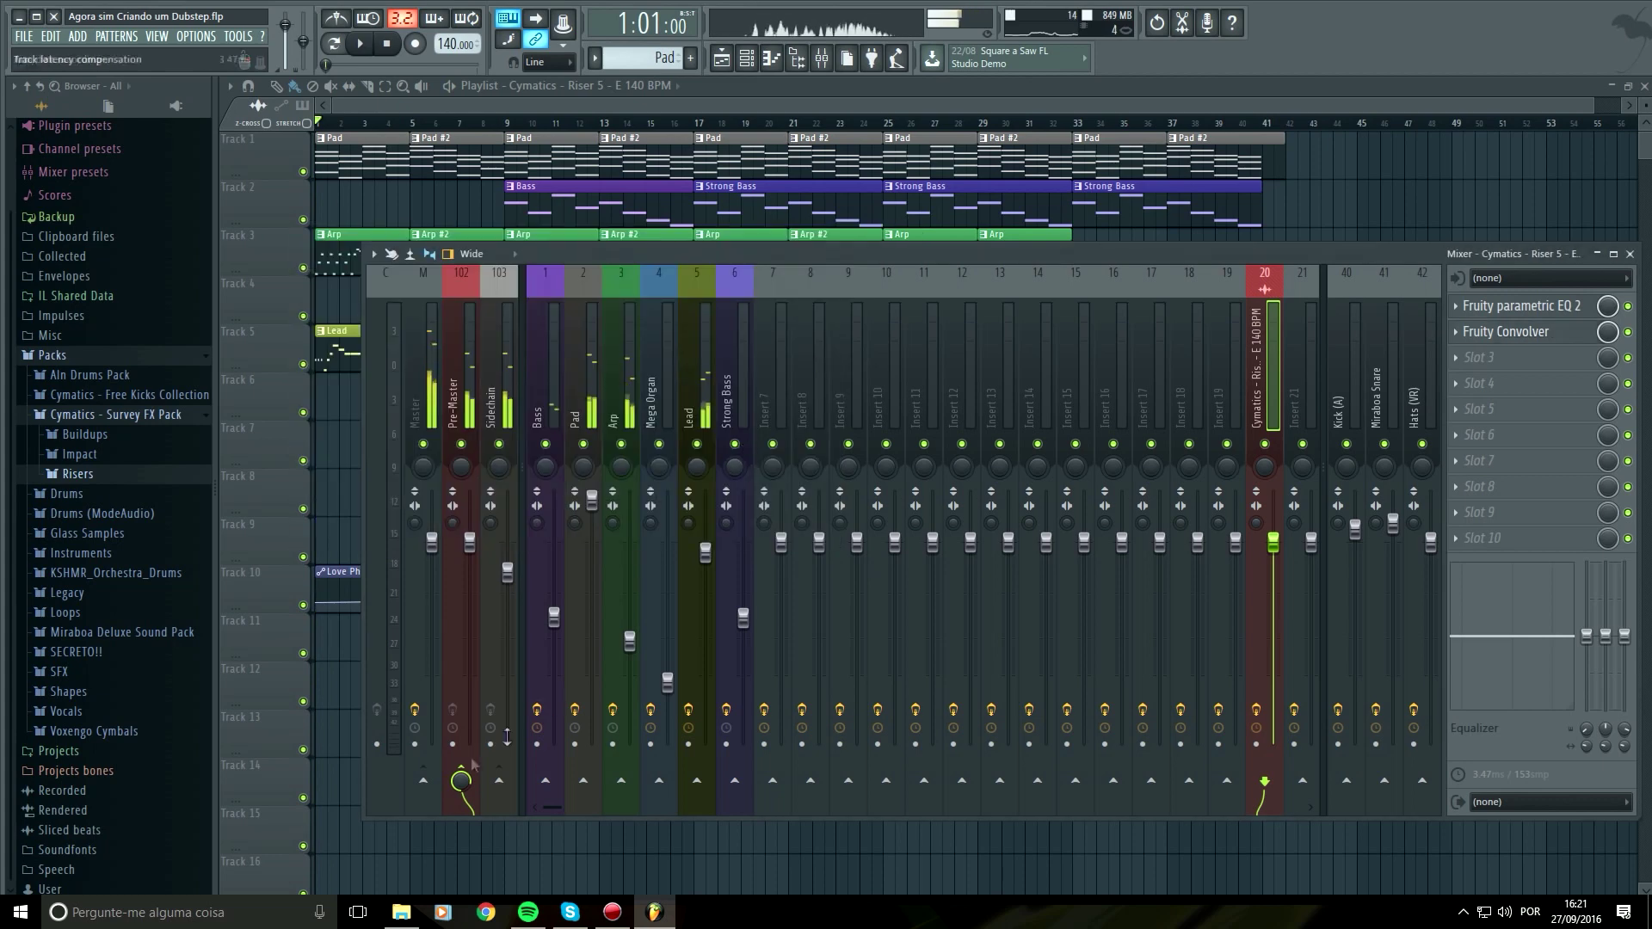
Play the section from bar 33 and slightly lower the riser's volume fader on insert 20
{"action": "left_click", "coordinate": [1091, 128]}
{"action": "key", "text": "space"}
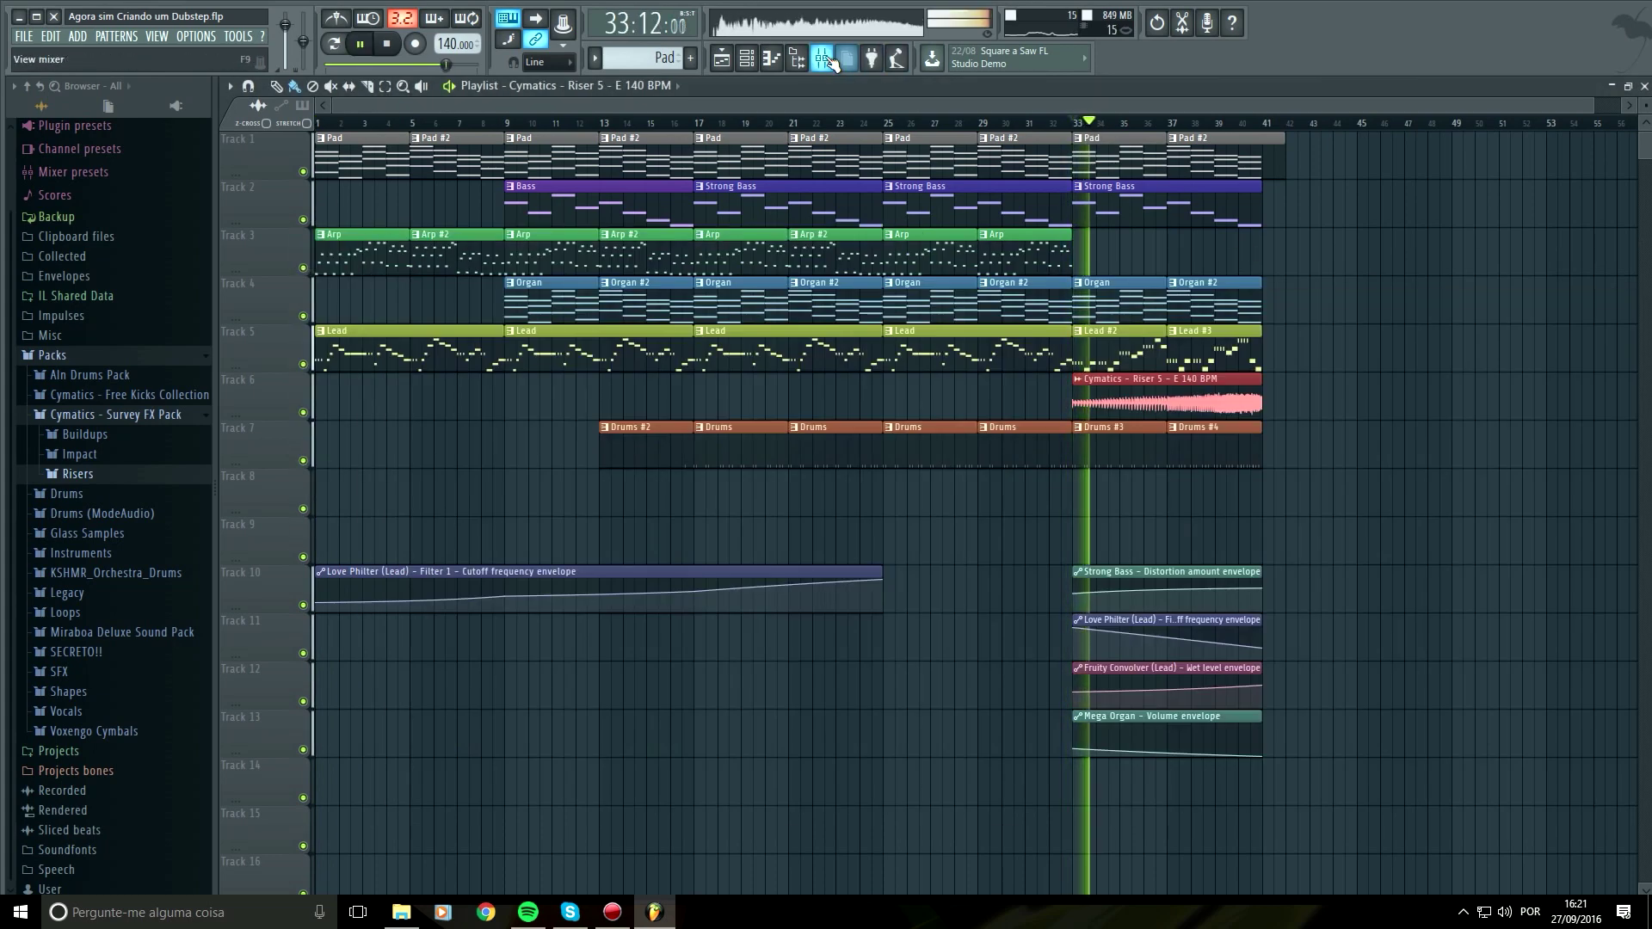
{"action": "left_click", "coordinate": [826, 60]}
{"action": "left_click_drag", "start_coordinate": [1278, 558], "coordinate": [1277, 569]}
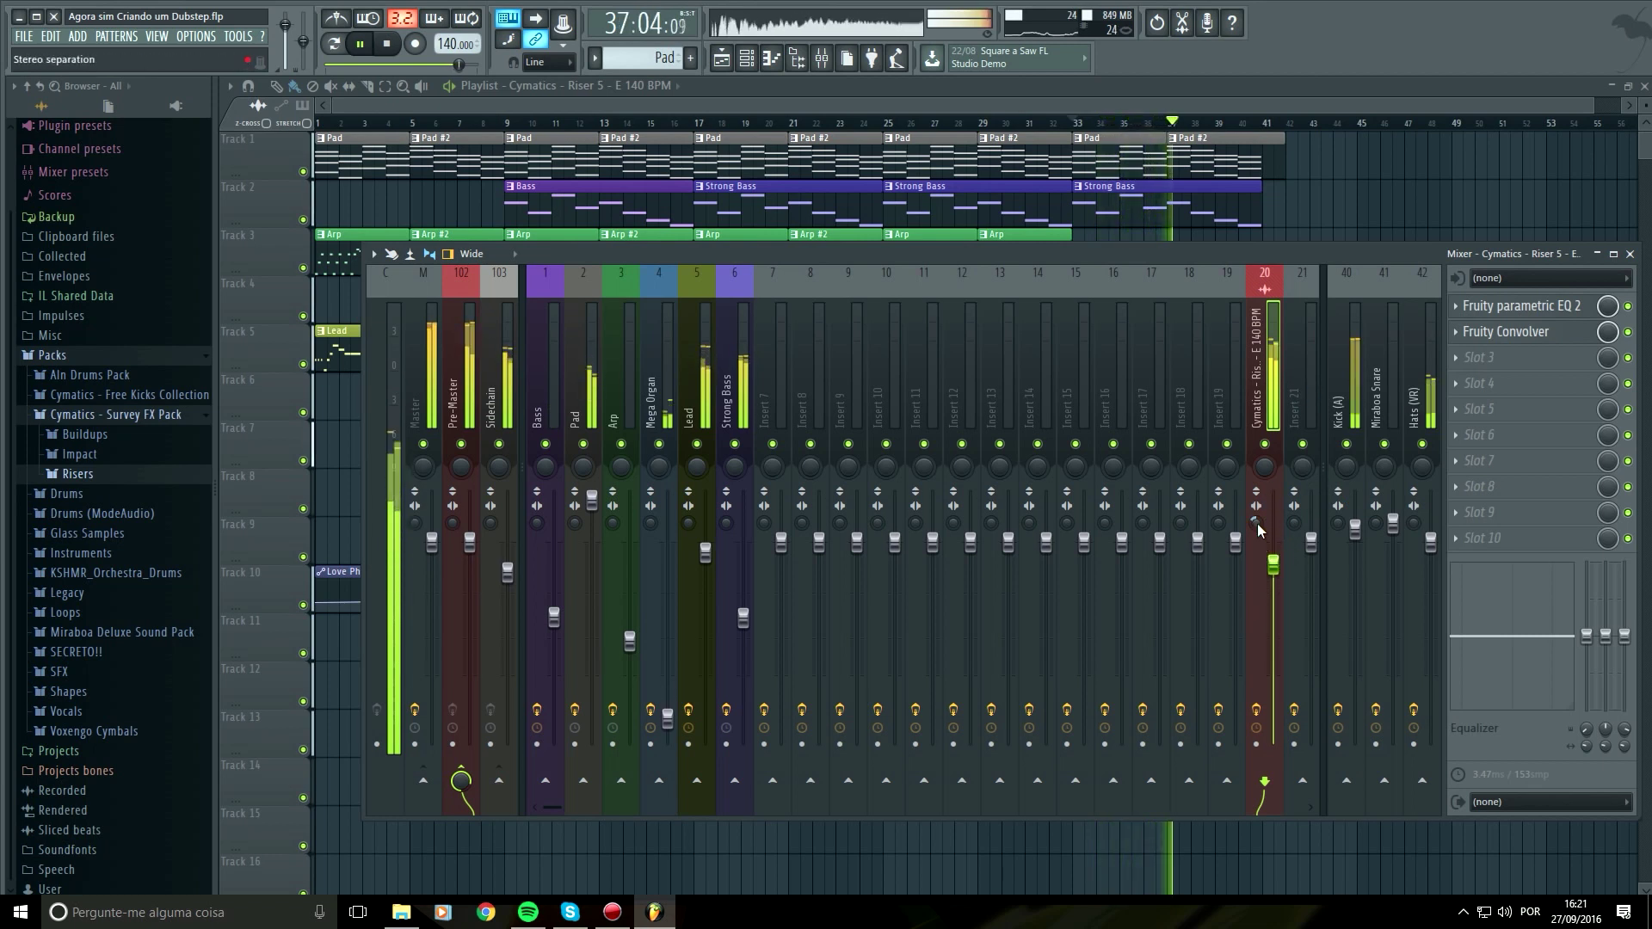
{"action": "left_click", "coordinate": [1631, 255]}
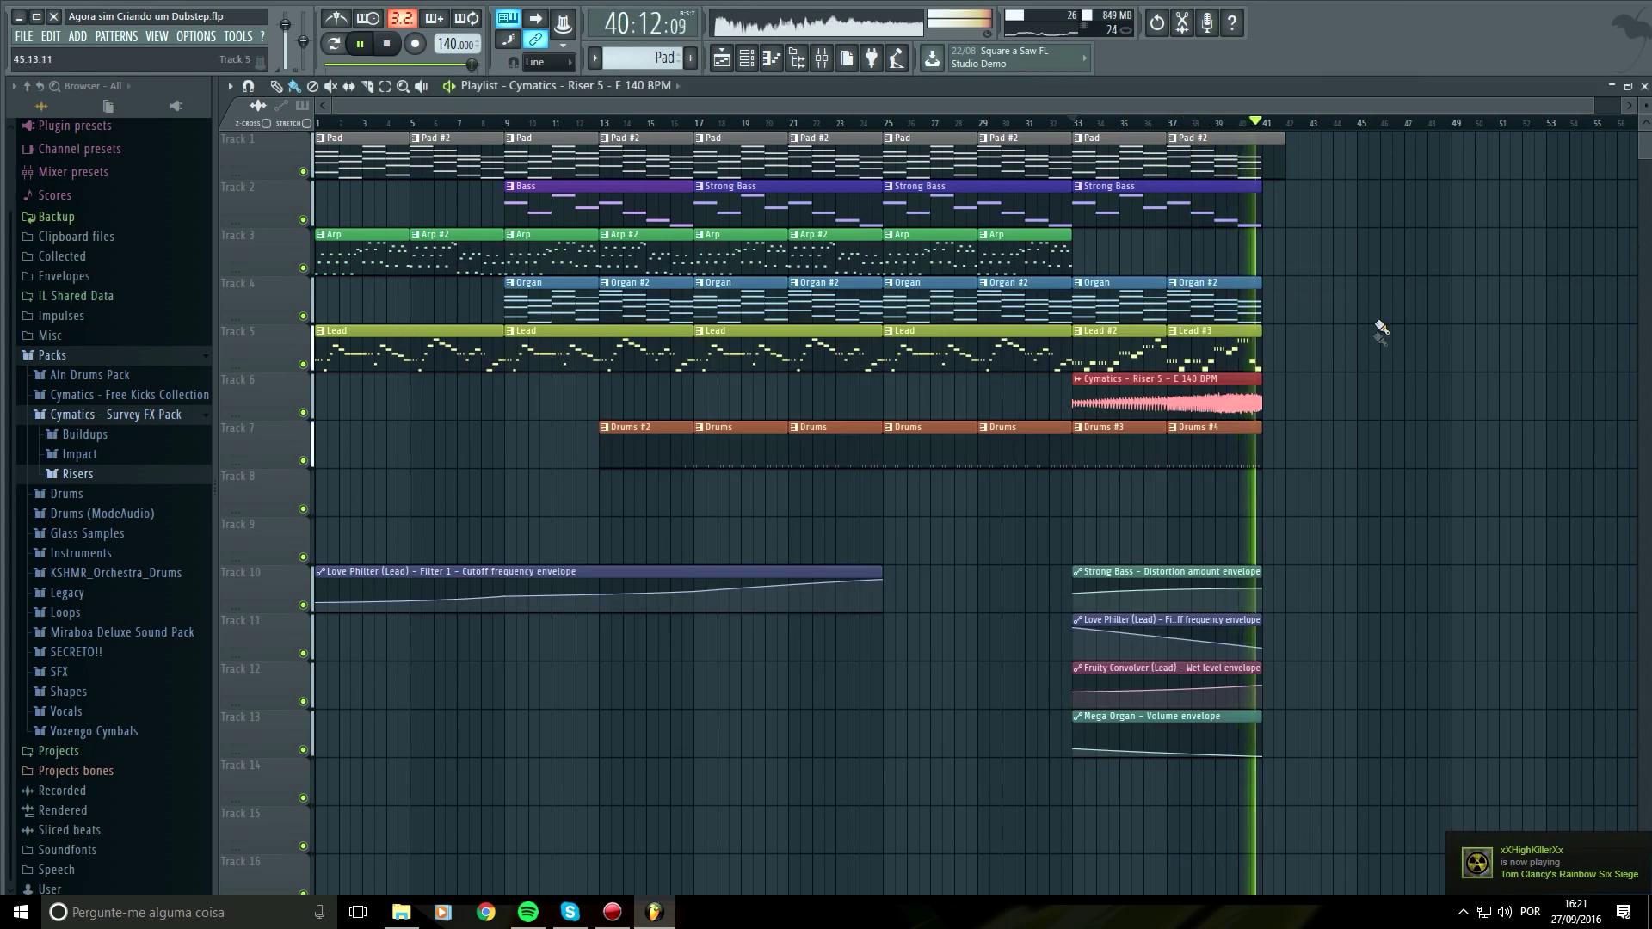
Listen again to the end of the buildup from bar 40 and stop playback
{"action": "scroll", "coordinate": [1362, 256], "scroll_direction": "up", "scroll_amount": 2}
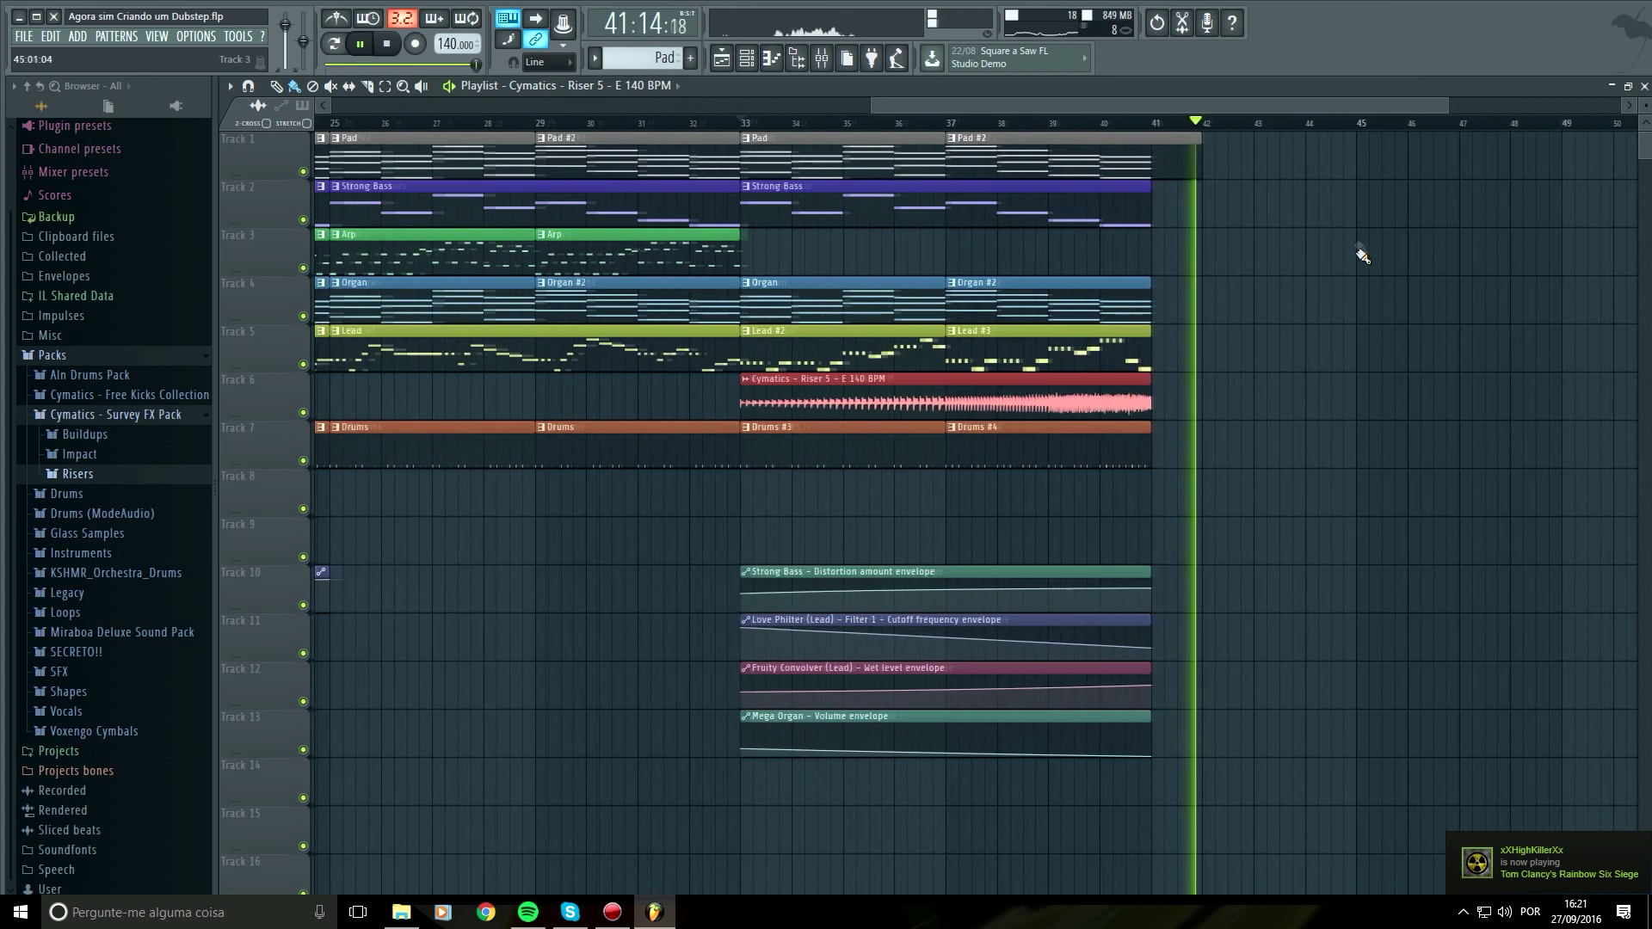
{"action": "scroll", "coordinate": [1362, 256], "scroll_direction": "up", "scroll_amount": 2}
{"action": "left_click", "coordinate": [911, 125]}
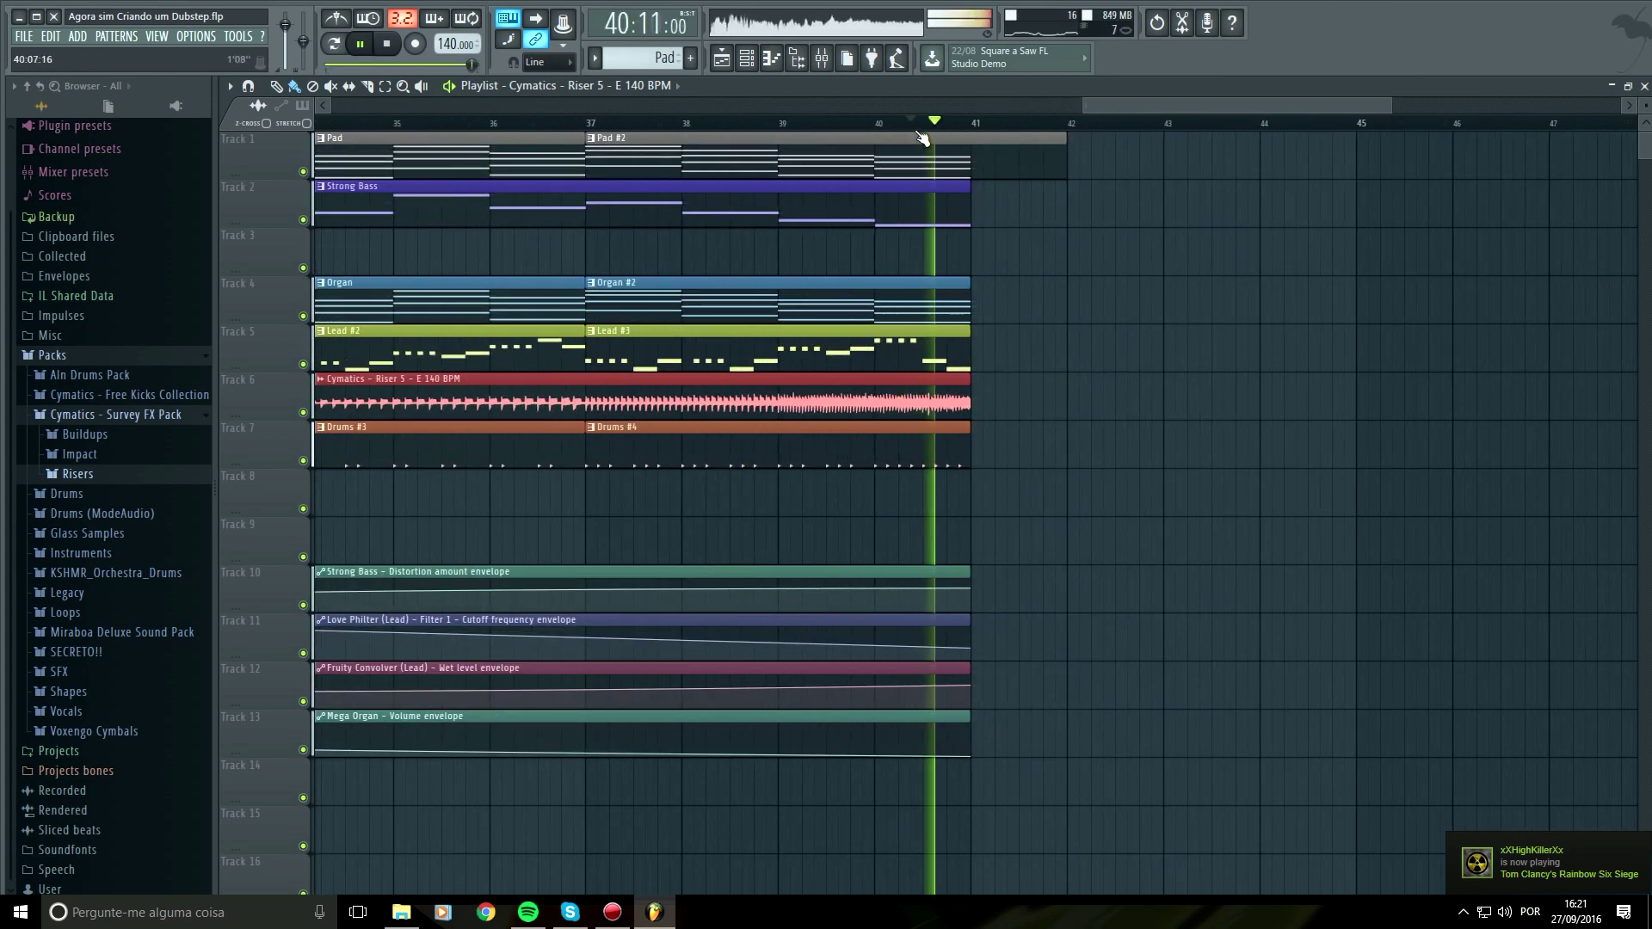
{"action": "key", "text": "space"}
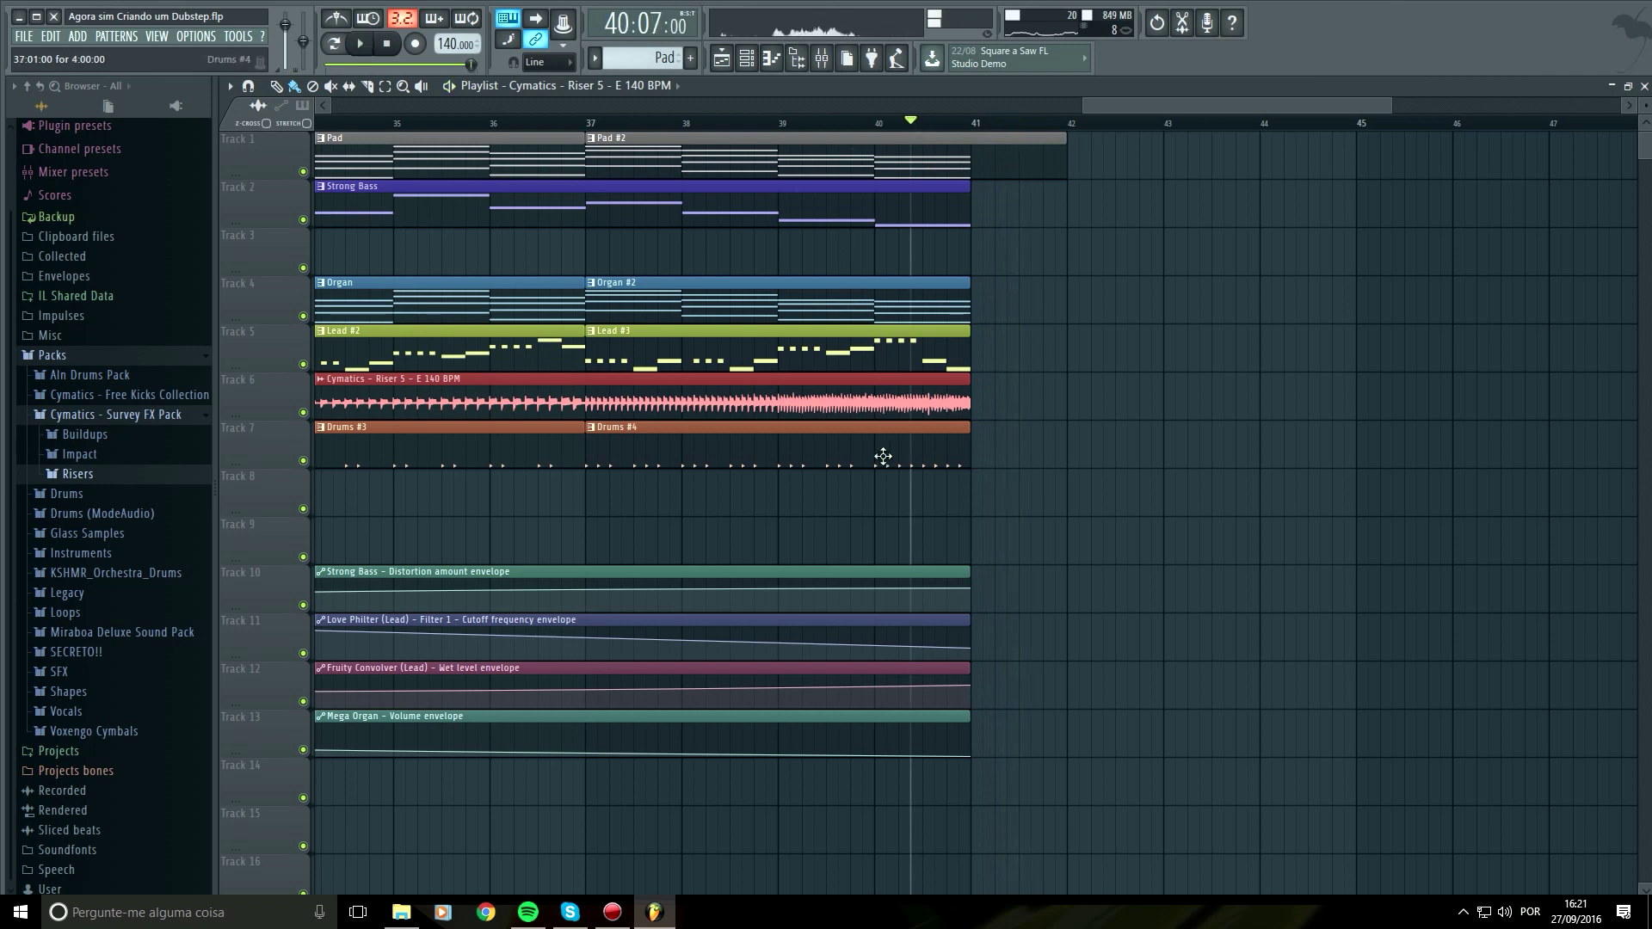
Place a copy of the Drums #4 clip on Track 7 at bar 41 and make it a unique pattern
{"action": "left_click", "coordinate": [977, 432]}
{"action": "left_click", "coordinate": [978, 430]}
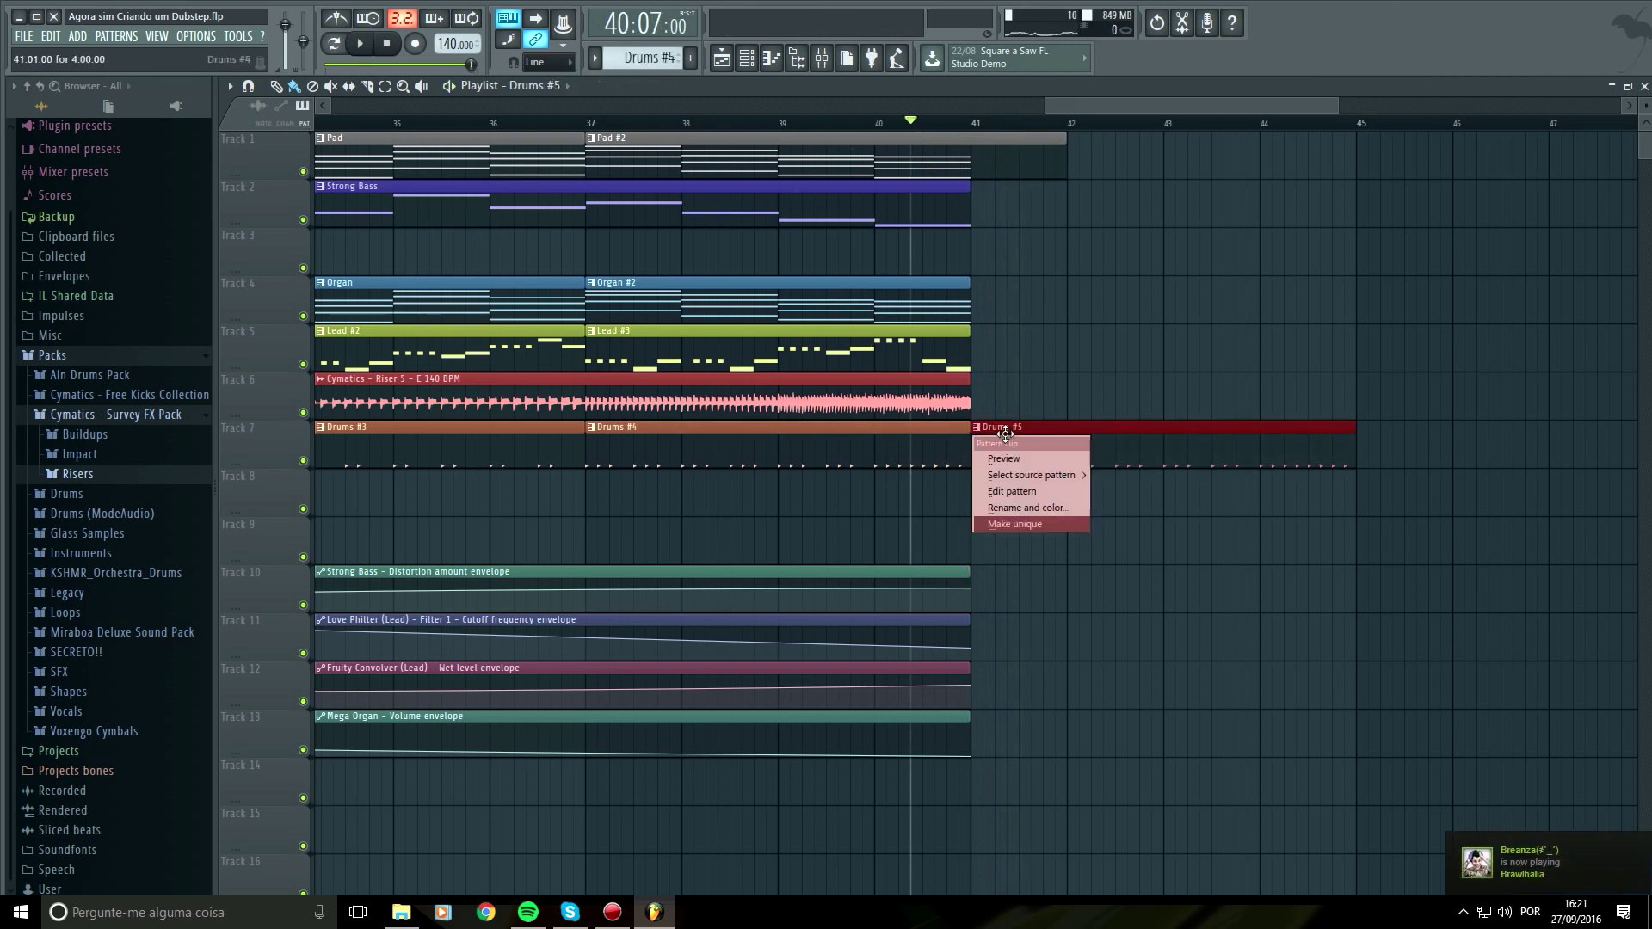
{"action": "left_click", "coordinate": [1016, 523]}
Delete the Kick (A) and Hats (VR) notes from the new drum pattern at bar 41
{"action": "double_click", "coordinate": [1024, 442]}
{"action": "scroll", "coordinate": [1064, 516], "scroll_direction": "down", "scroll_amount": 2}
{"action": "left_click_drag", "start_coordinate": [1090, 506], "coordinate": [311, 721]}
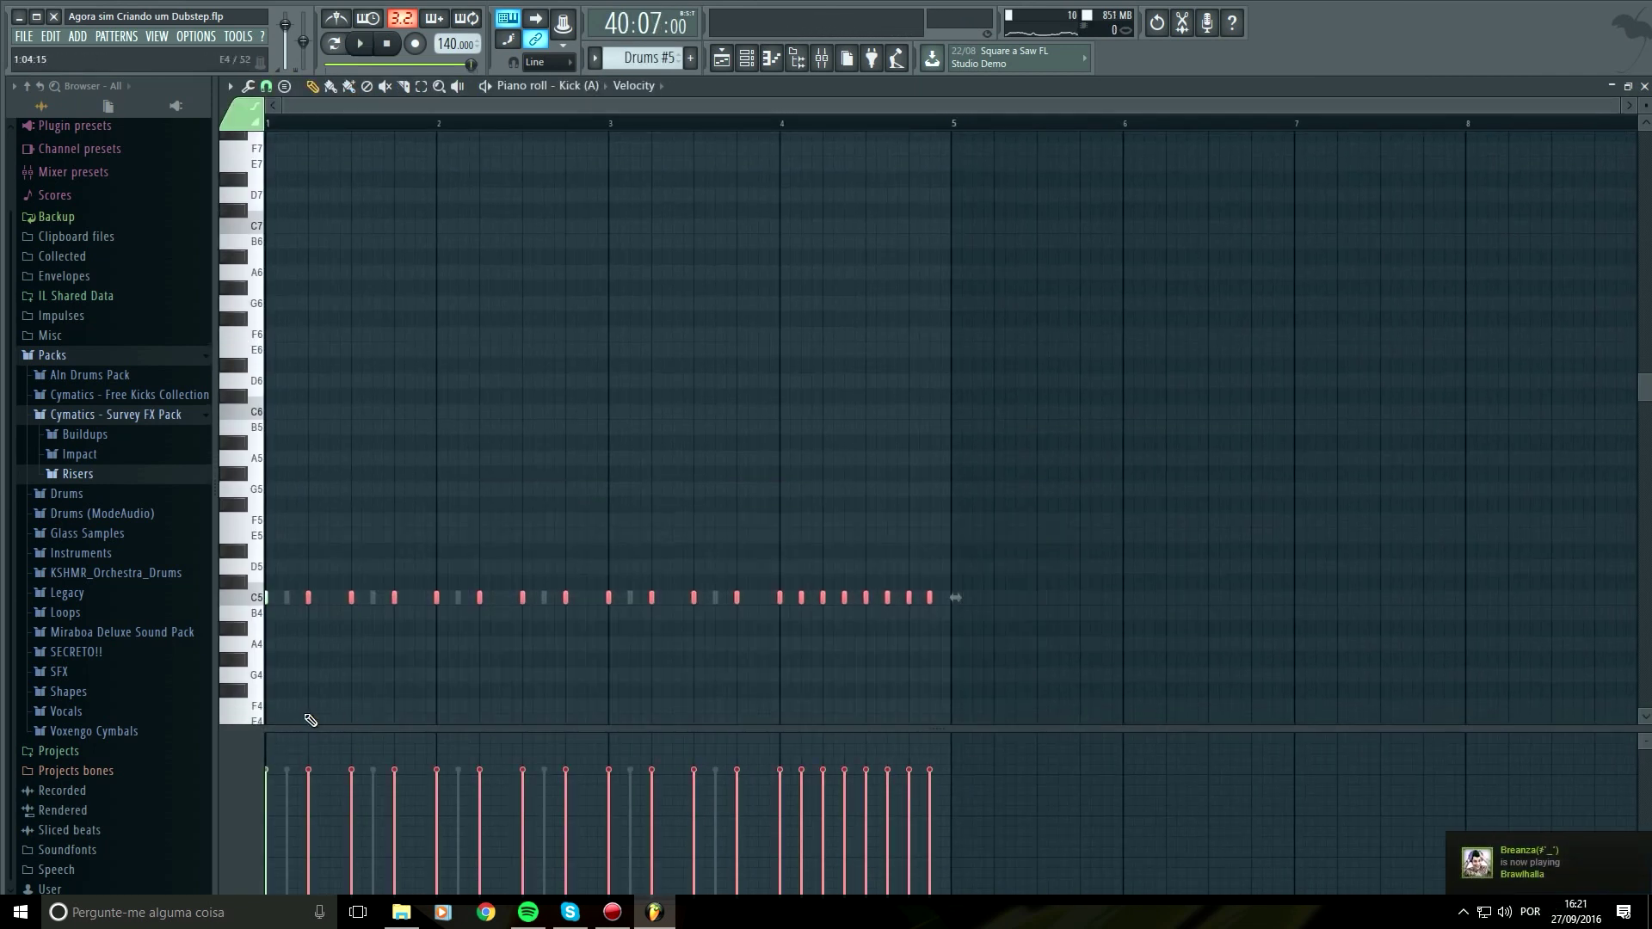
{"action": "key", "text": "Delete"}
{"action": "double_click", "coordinate": [715, 600]}
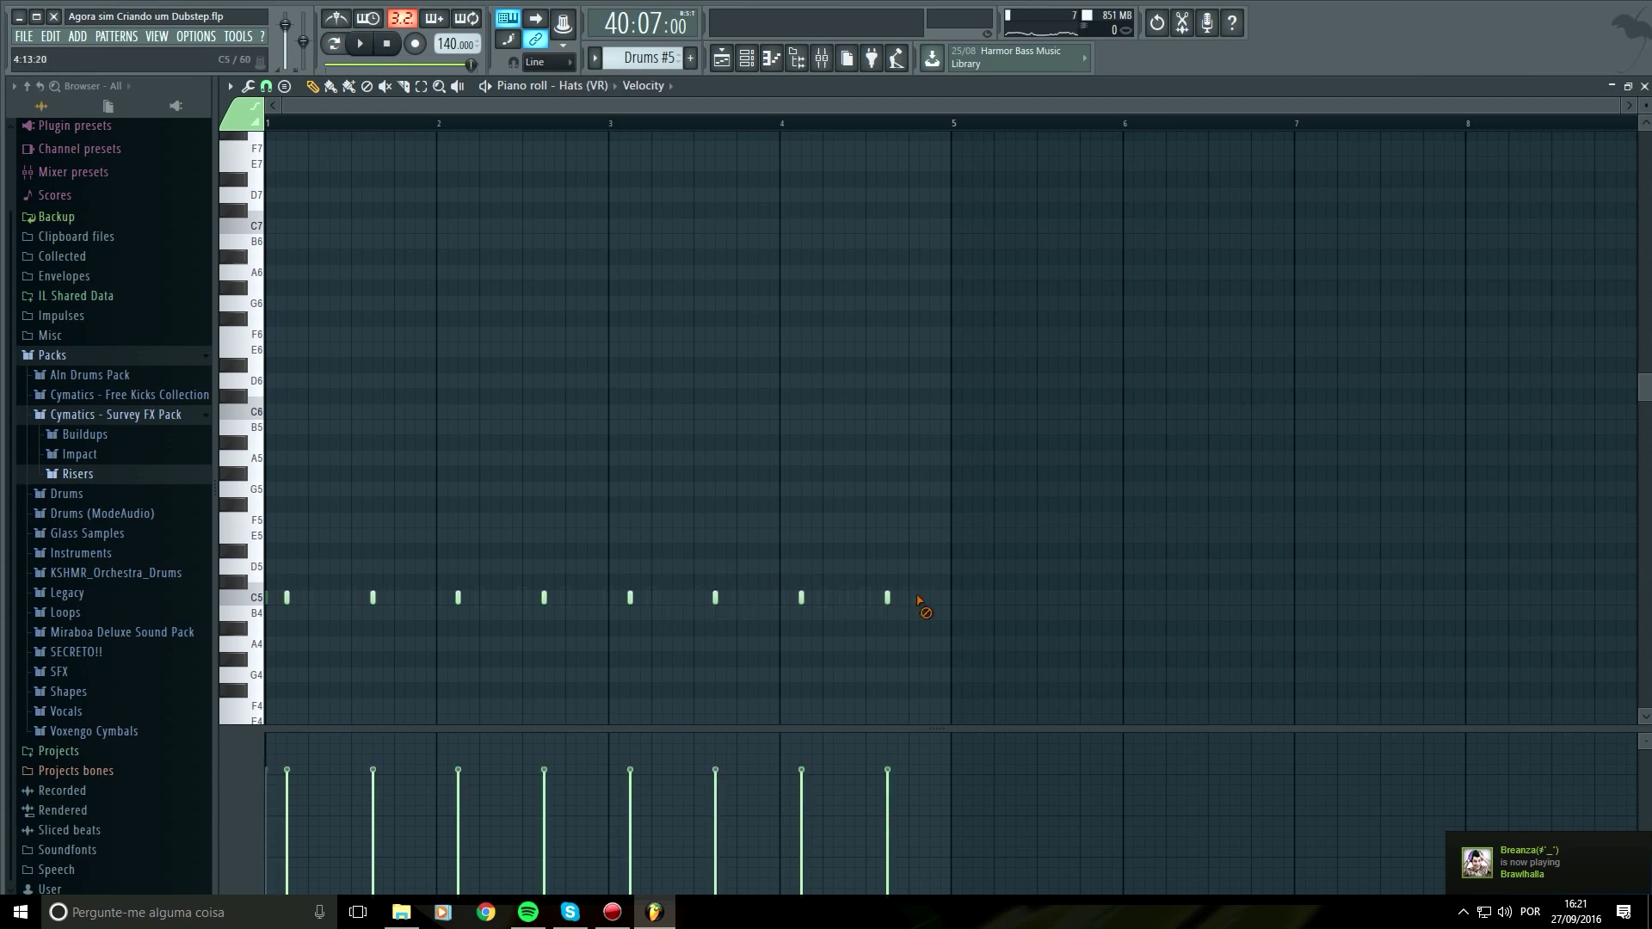
{"action": "right_click", "coordinate": [630, 597]}
{"action": "right_click", "coordinate": [715, 597]}
{"action": "right_click", "coordinate": [286, 597]}
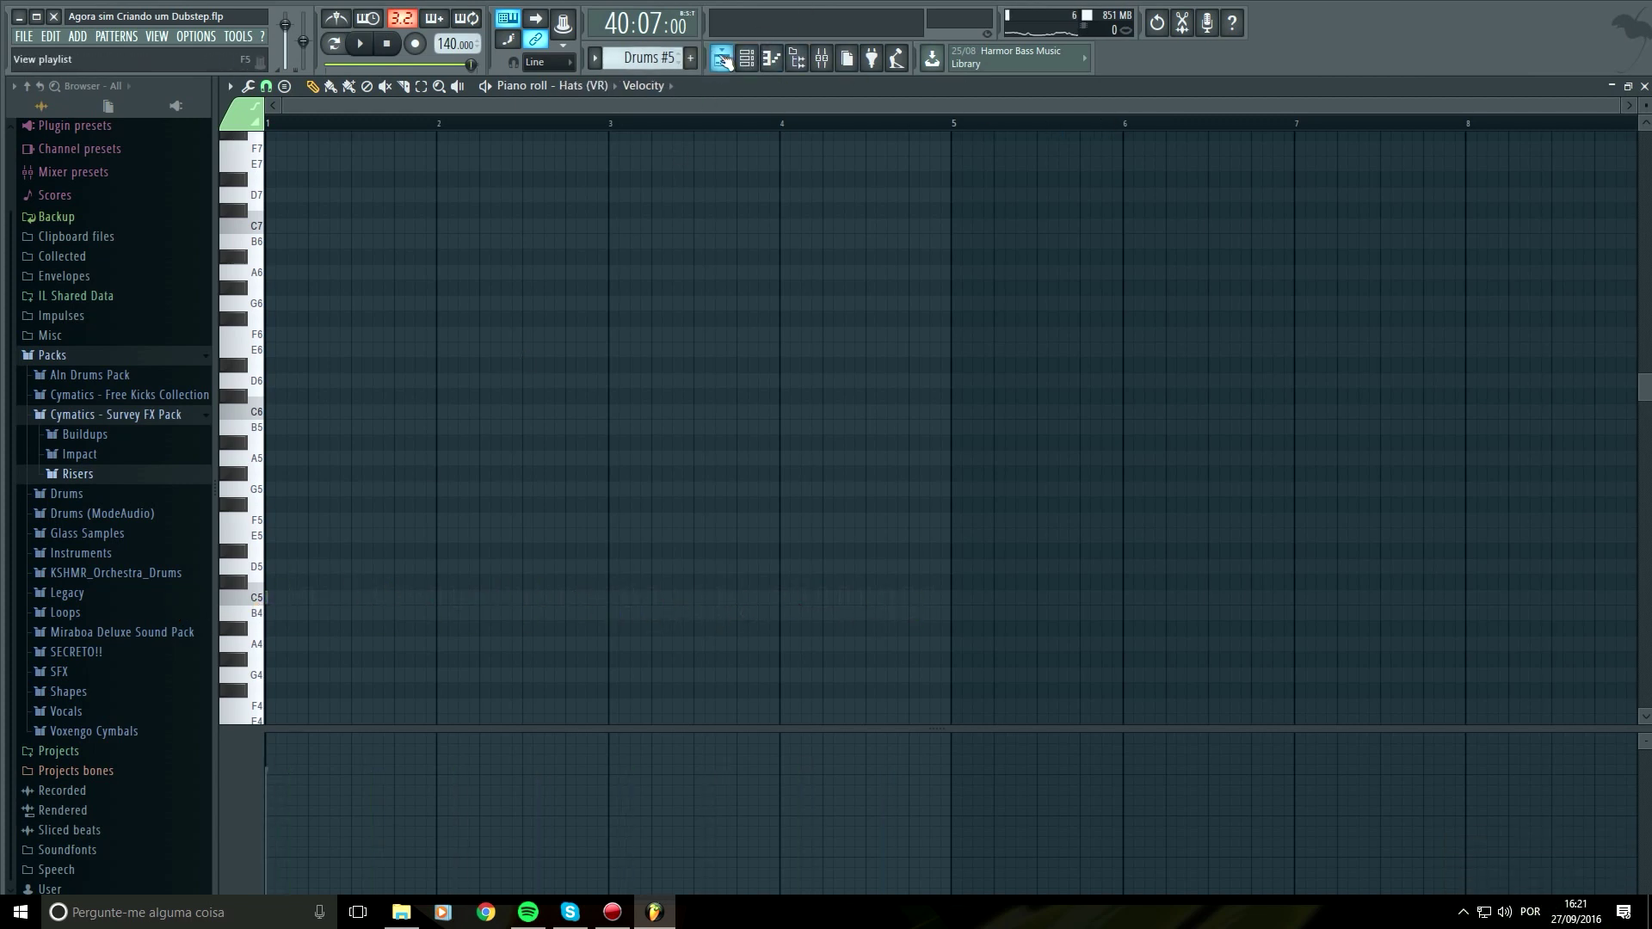
Play the end of the buildup from bars 39 and 40 through bar 41 to check the drum break
{"action": "left_click", "coordinate": [722, 59]}
{"action": "key", "text": "space"}
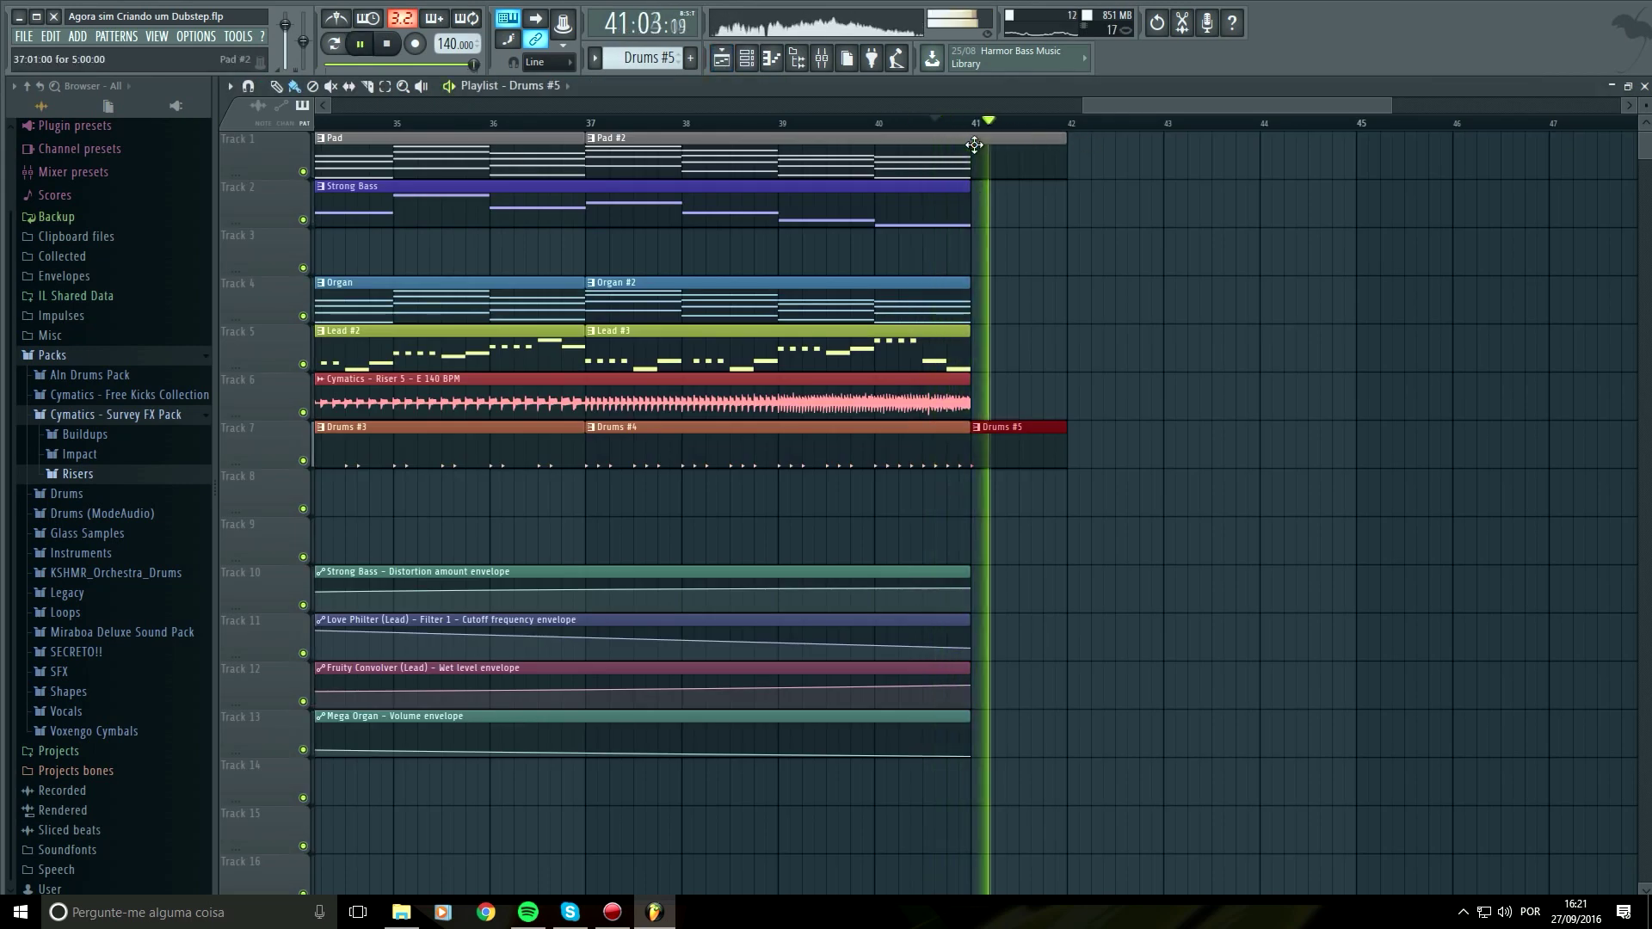
{"action": "key", "text": "space"}
{"action": "left_click", "coordinate": [833, 126]}
{"action": "key", "text": "space"}
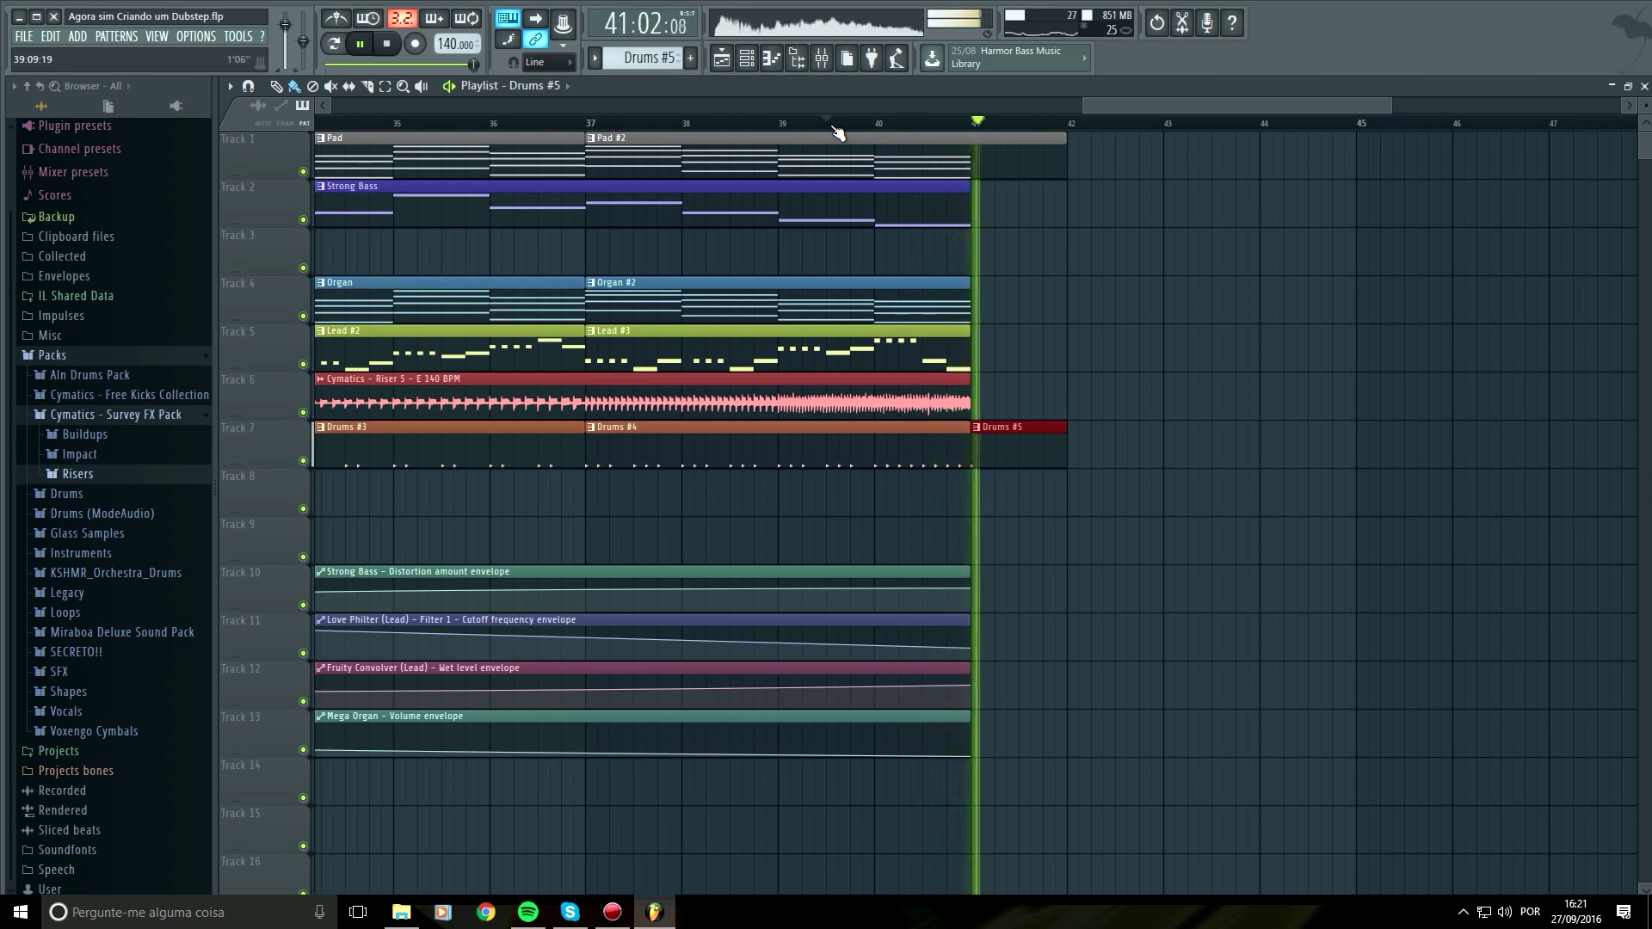
{"action": "key", "text": "space"}
Show the whole arrangement in the playlist with the browser hidden and the song position in bar 42
{"action": "left_click", "coordinate": [1069, 127]}
{"action": "left_click_drag", "start_coordinate": [1069, 127], "coordinate": [1161, 121]}
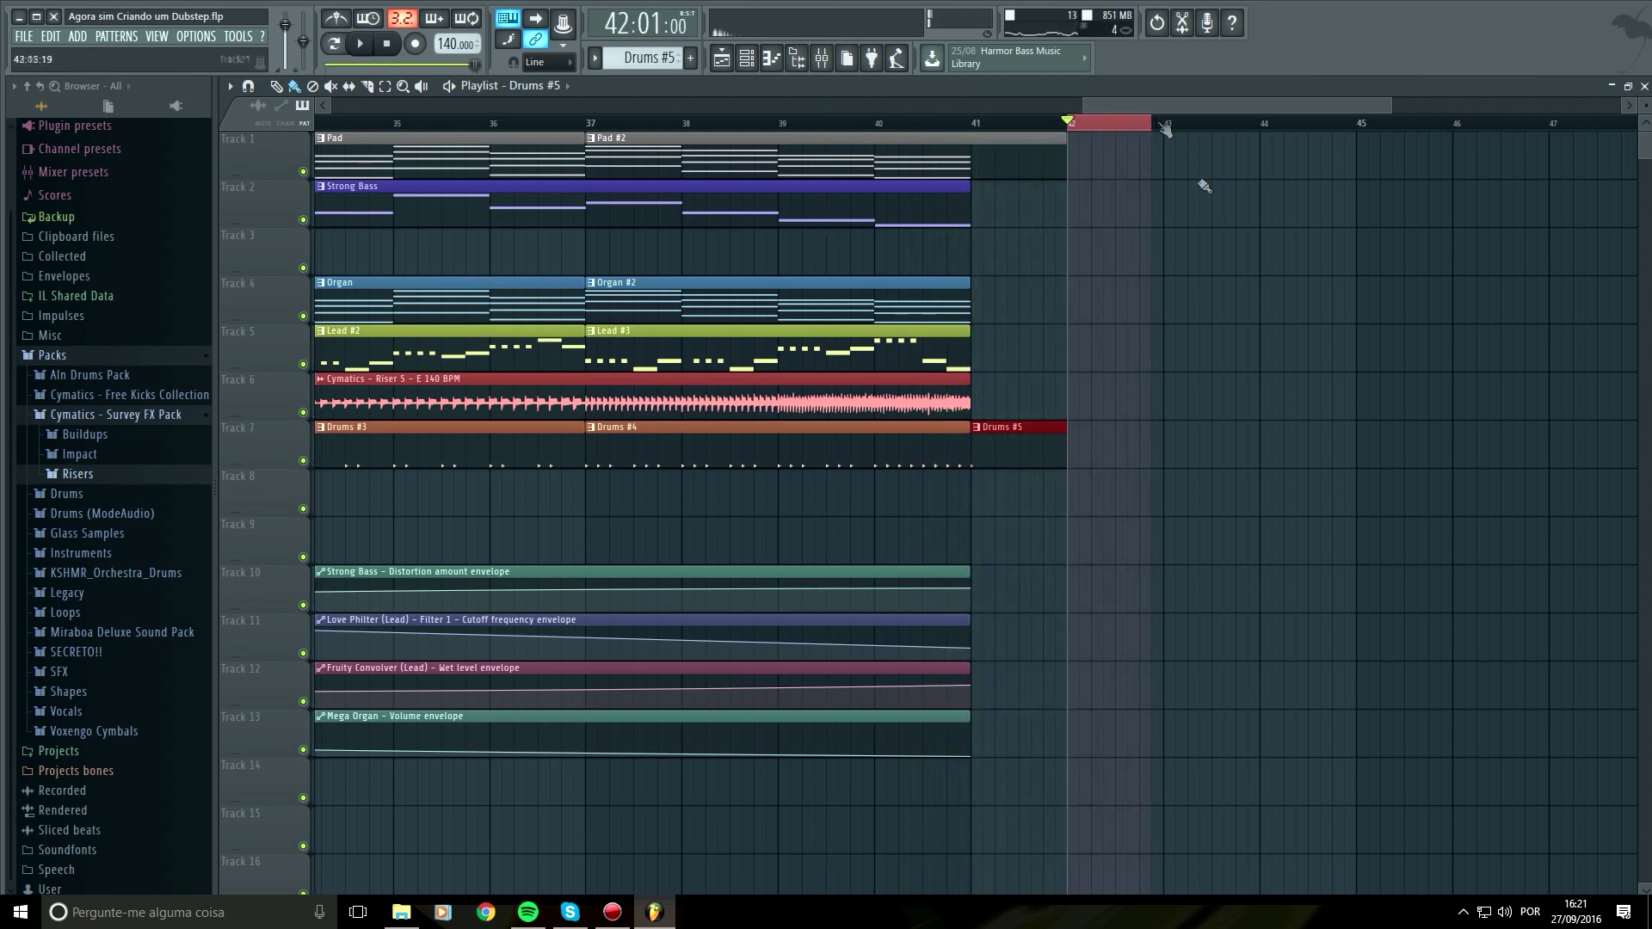
{"action": "left_click", "coordinate": [1141, 123]}
{"action": "scroll", "coordinate": [1141, 129], "scroll_direction": "down", "scroll_amount": 5}
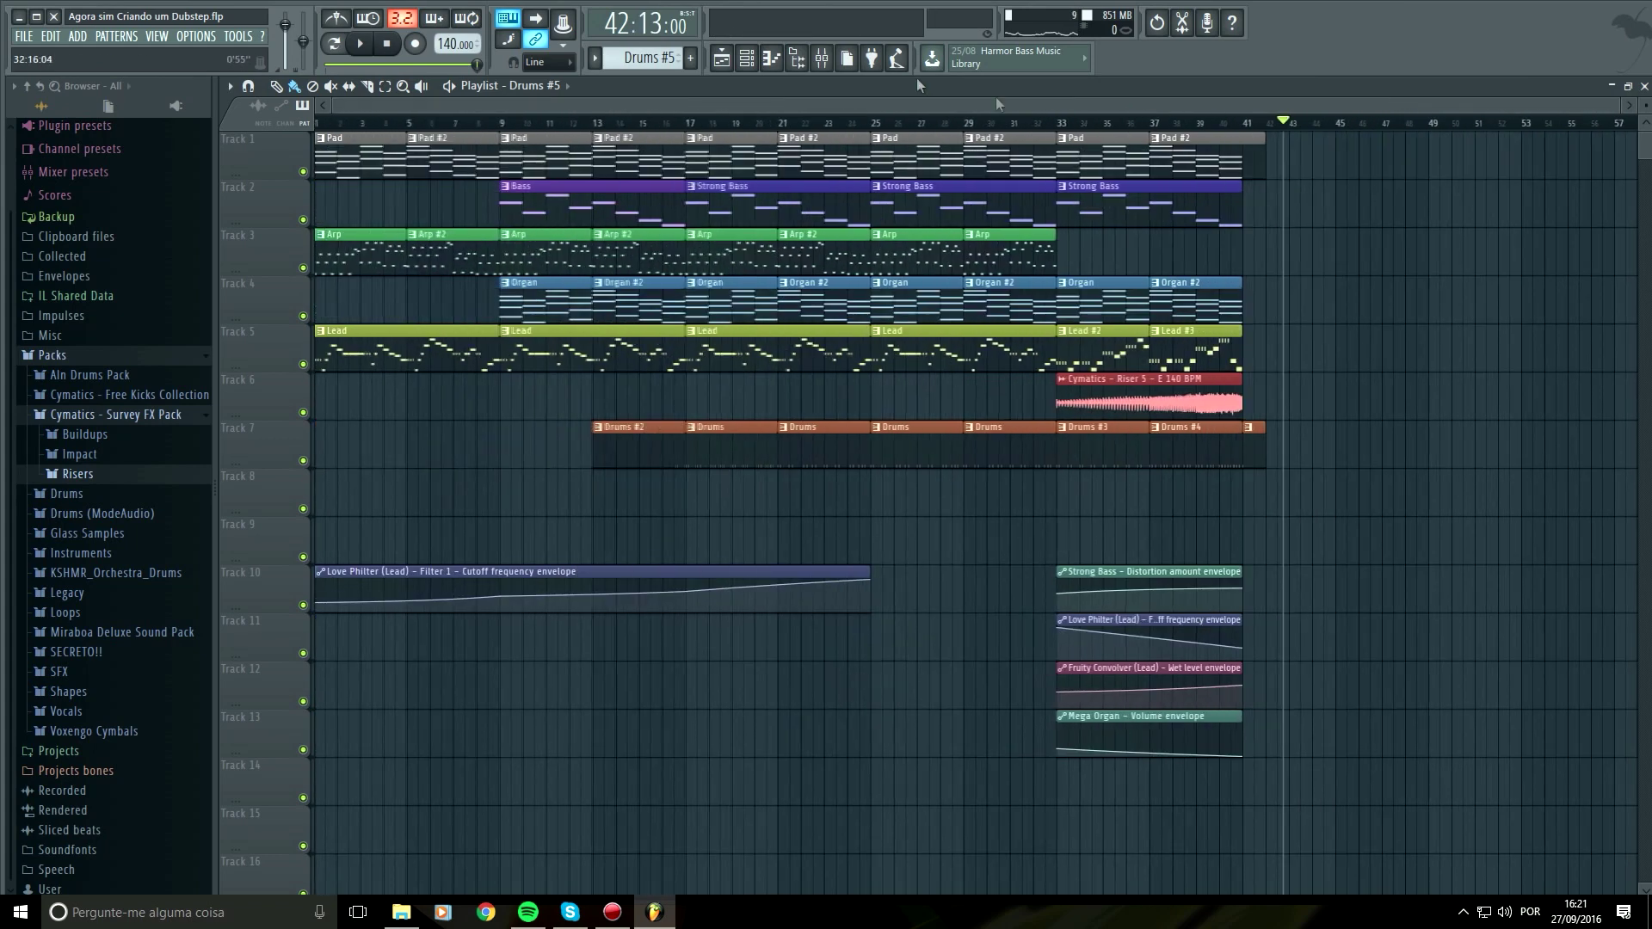
{"action": "left_click", "coordinate": [797, 59]}
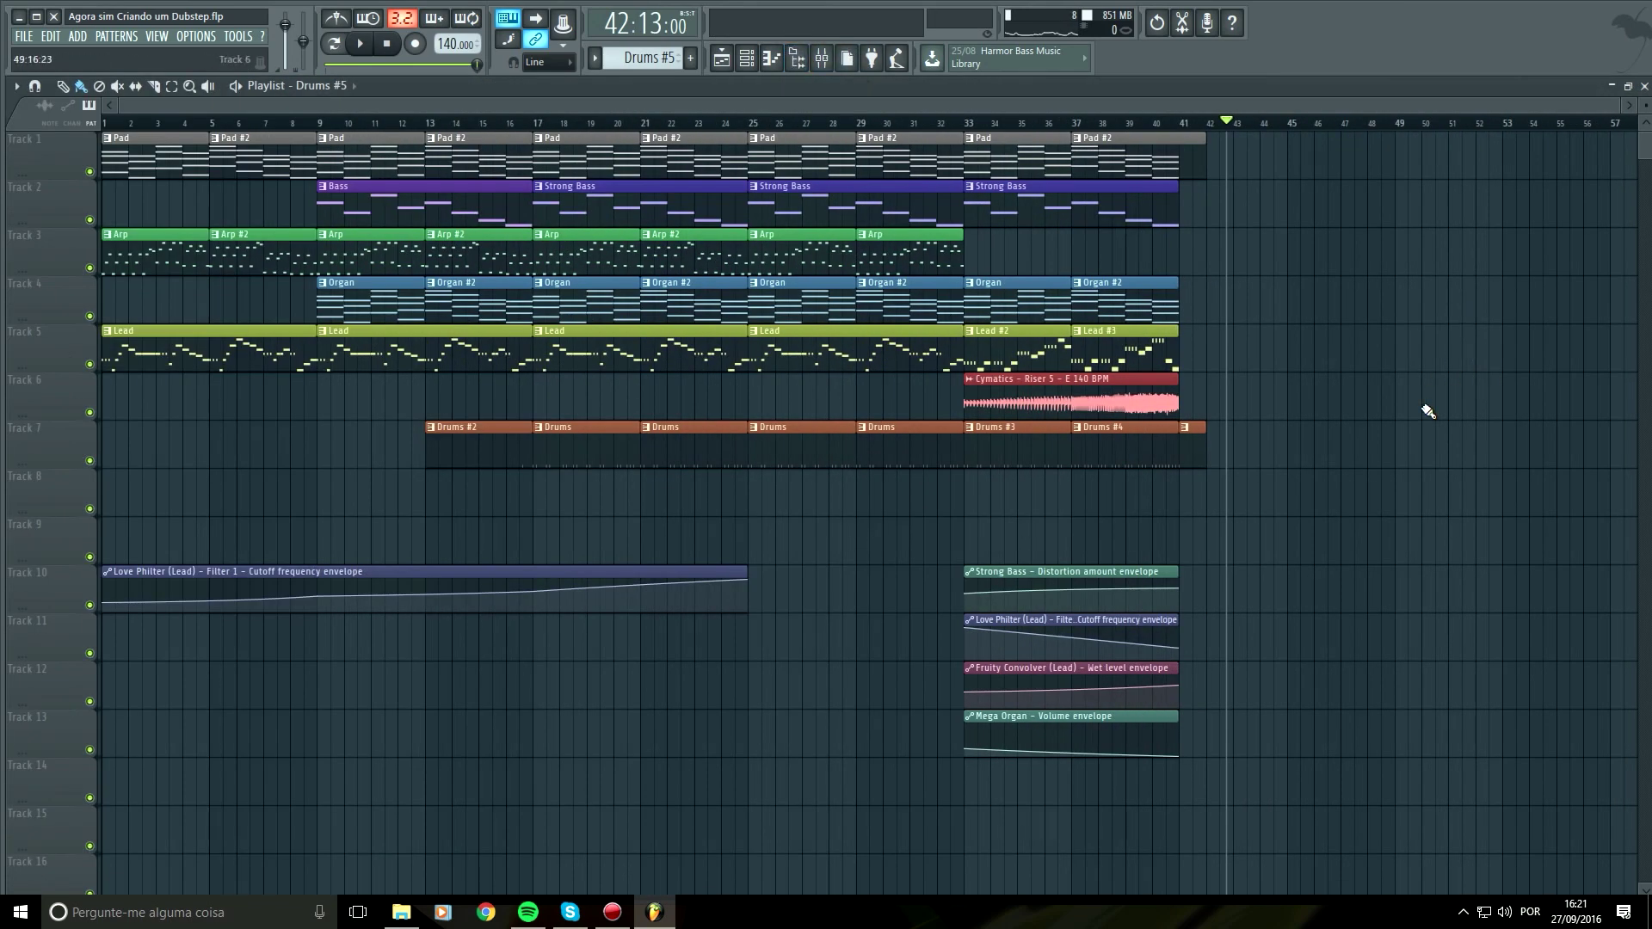